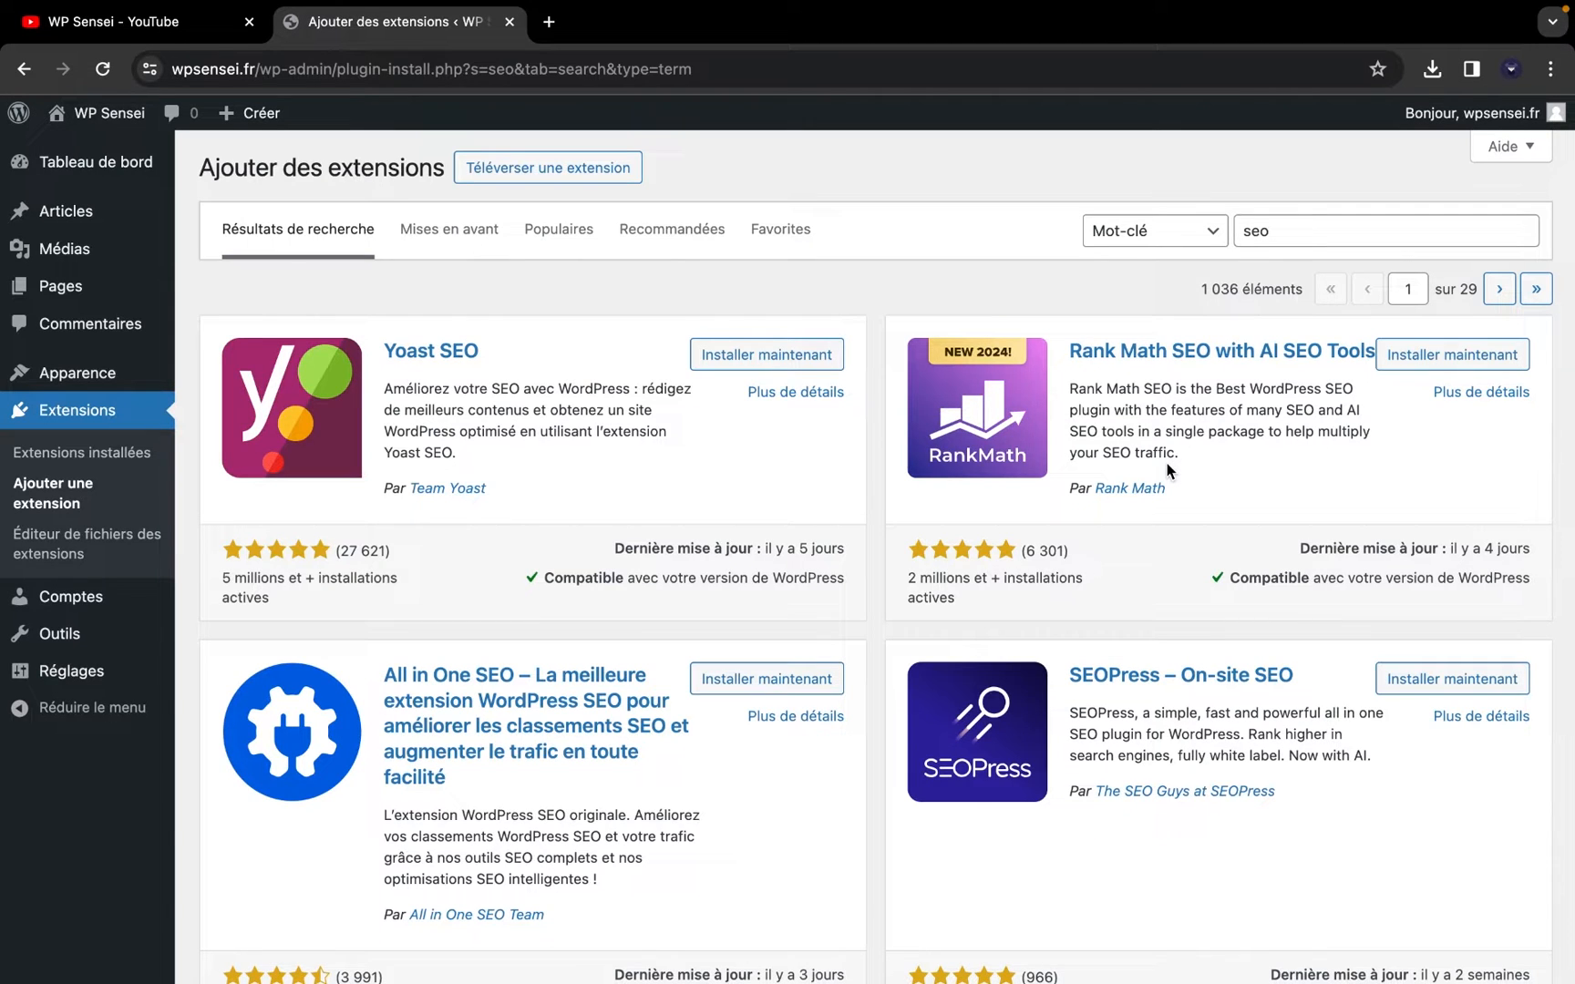
Examine the SEO plugin search results, comparing Yoast SEO, Rank Math SEO, All in One SEO and SEOPress
{"action": "scroll", "coordinate": [1169, 469], "scroll_direction": "down", "scroll_amount": 1}
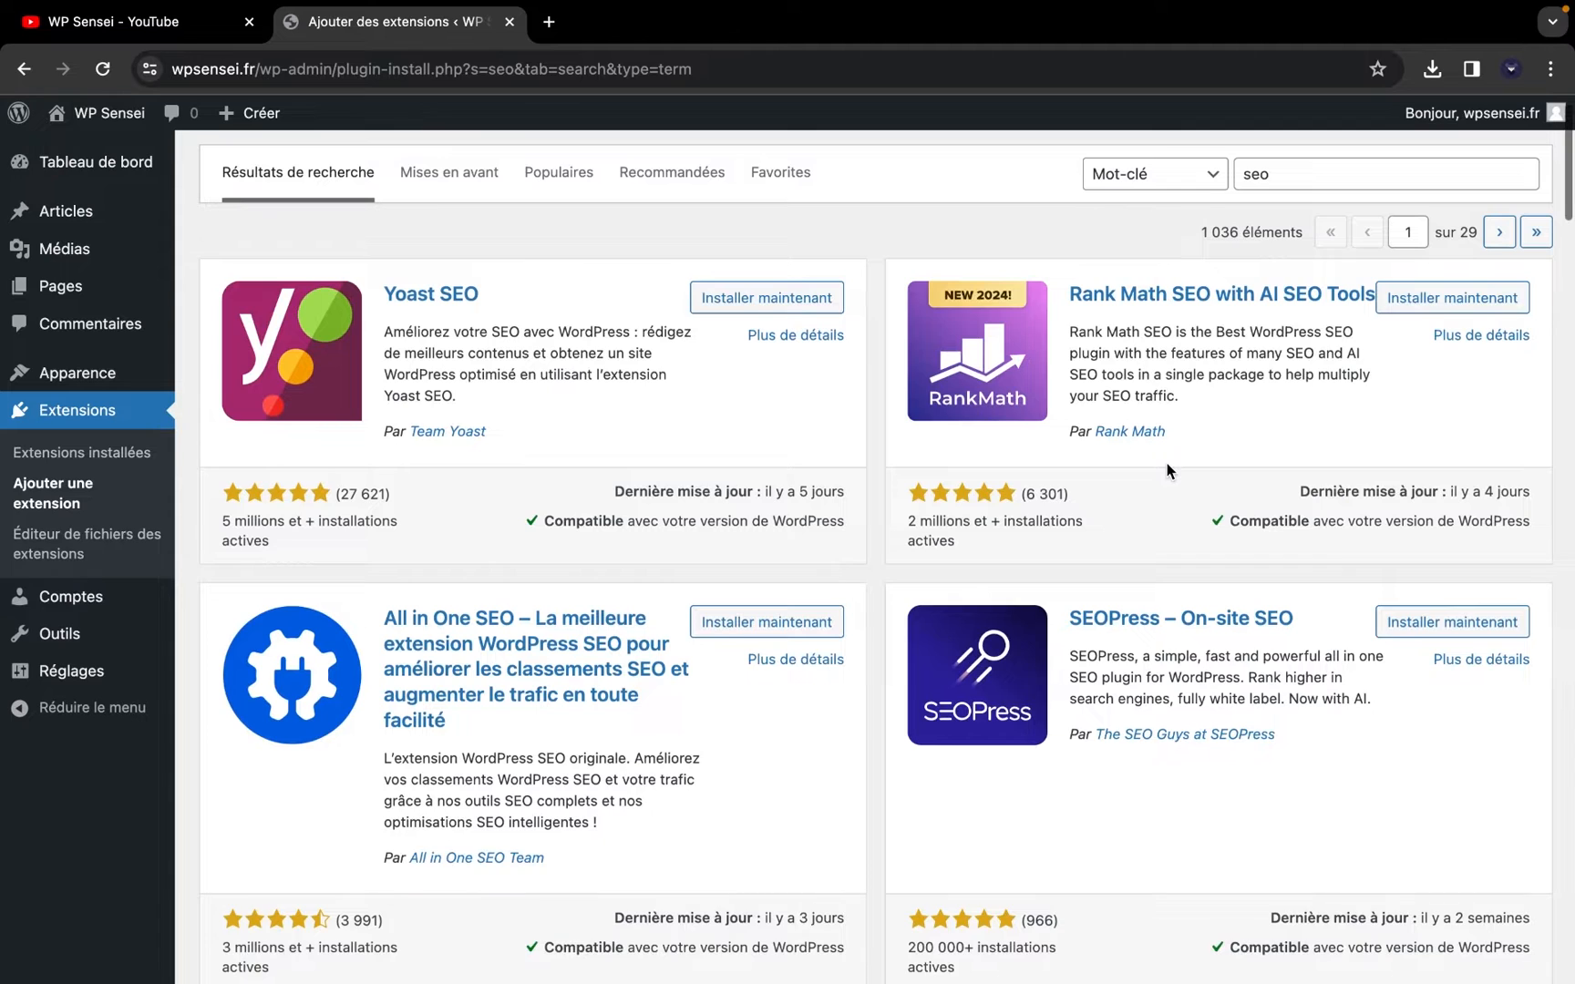
{"action": "scroll", "coordinate": [1167, 465], "scroll_direction": "down", "scroll_amount": 1}
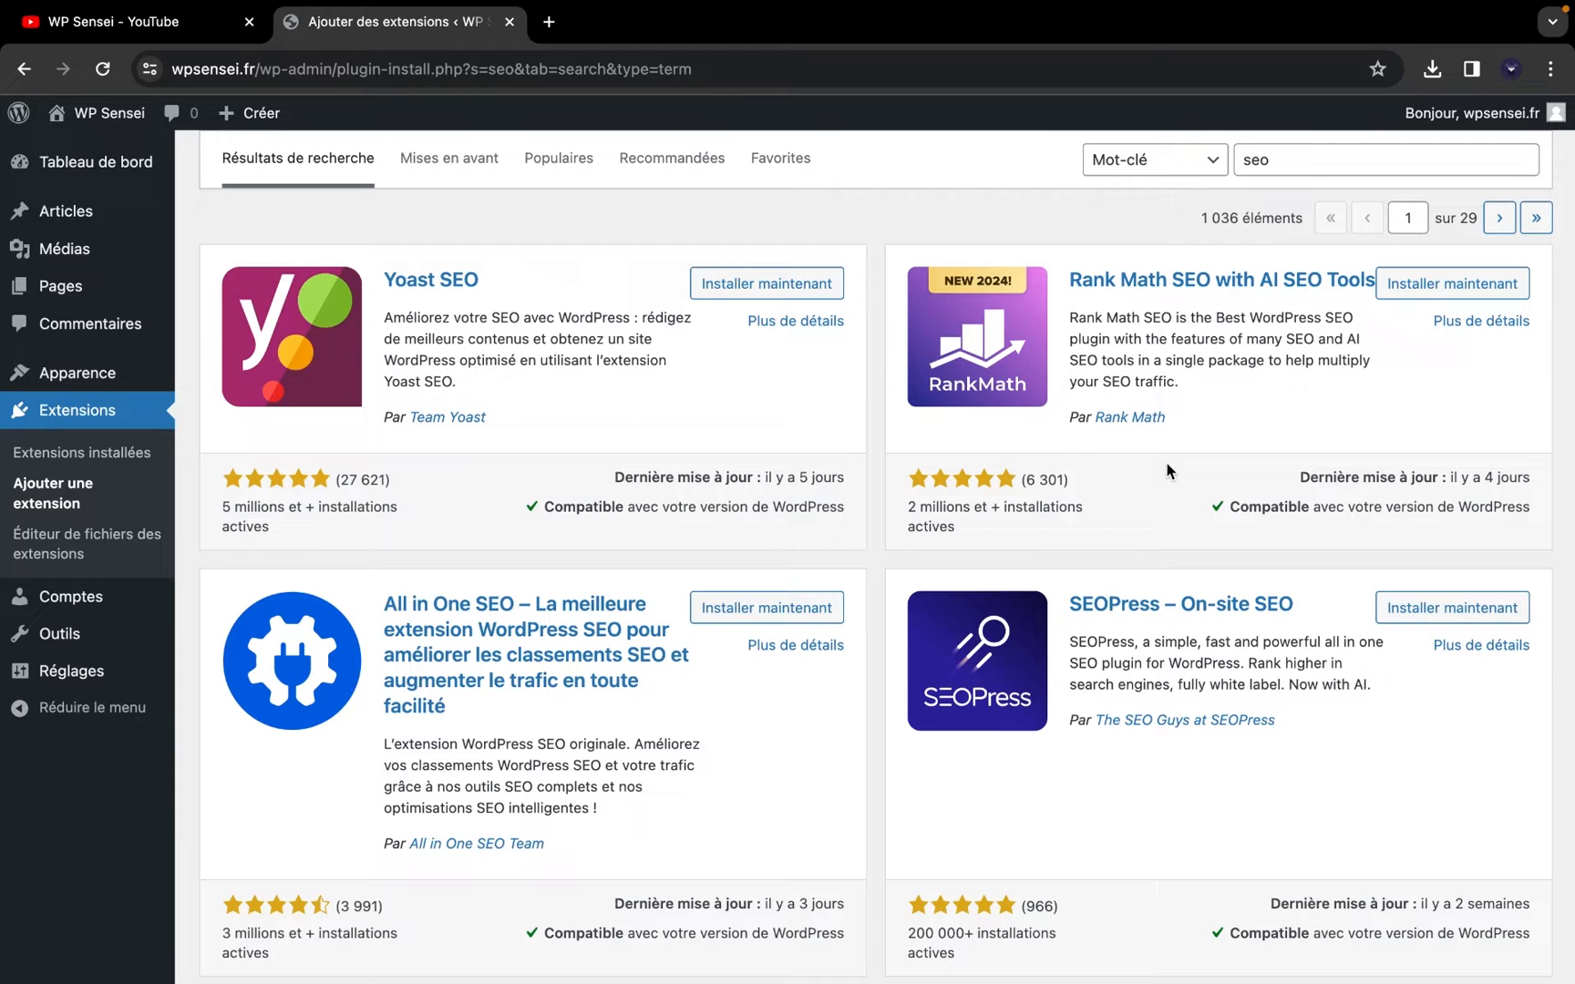
{"action": "scroll", "coordinate": [1166, 463], "scroll_direction": "up", "scroll_amount": 2}
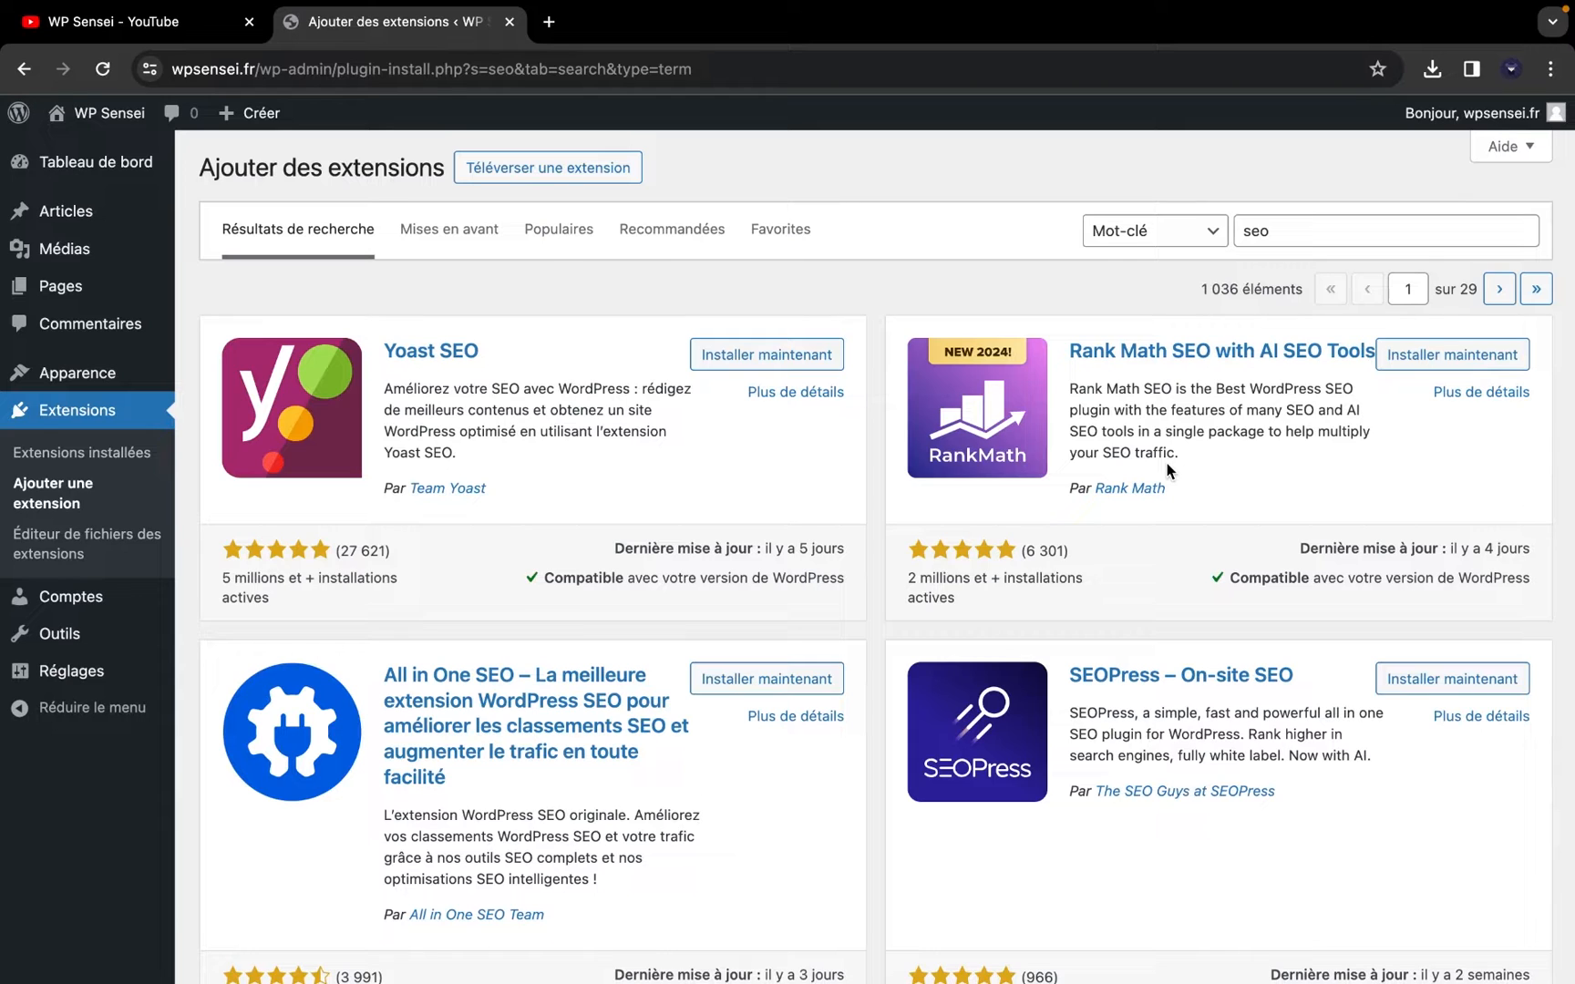
{"action": "scroll", "coordinate": [1169, 472], "scroll_direction": "down", "scroll_amount": 1}
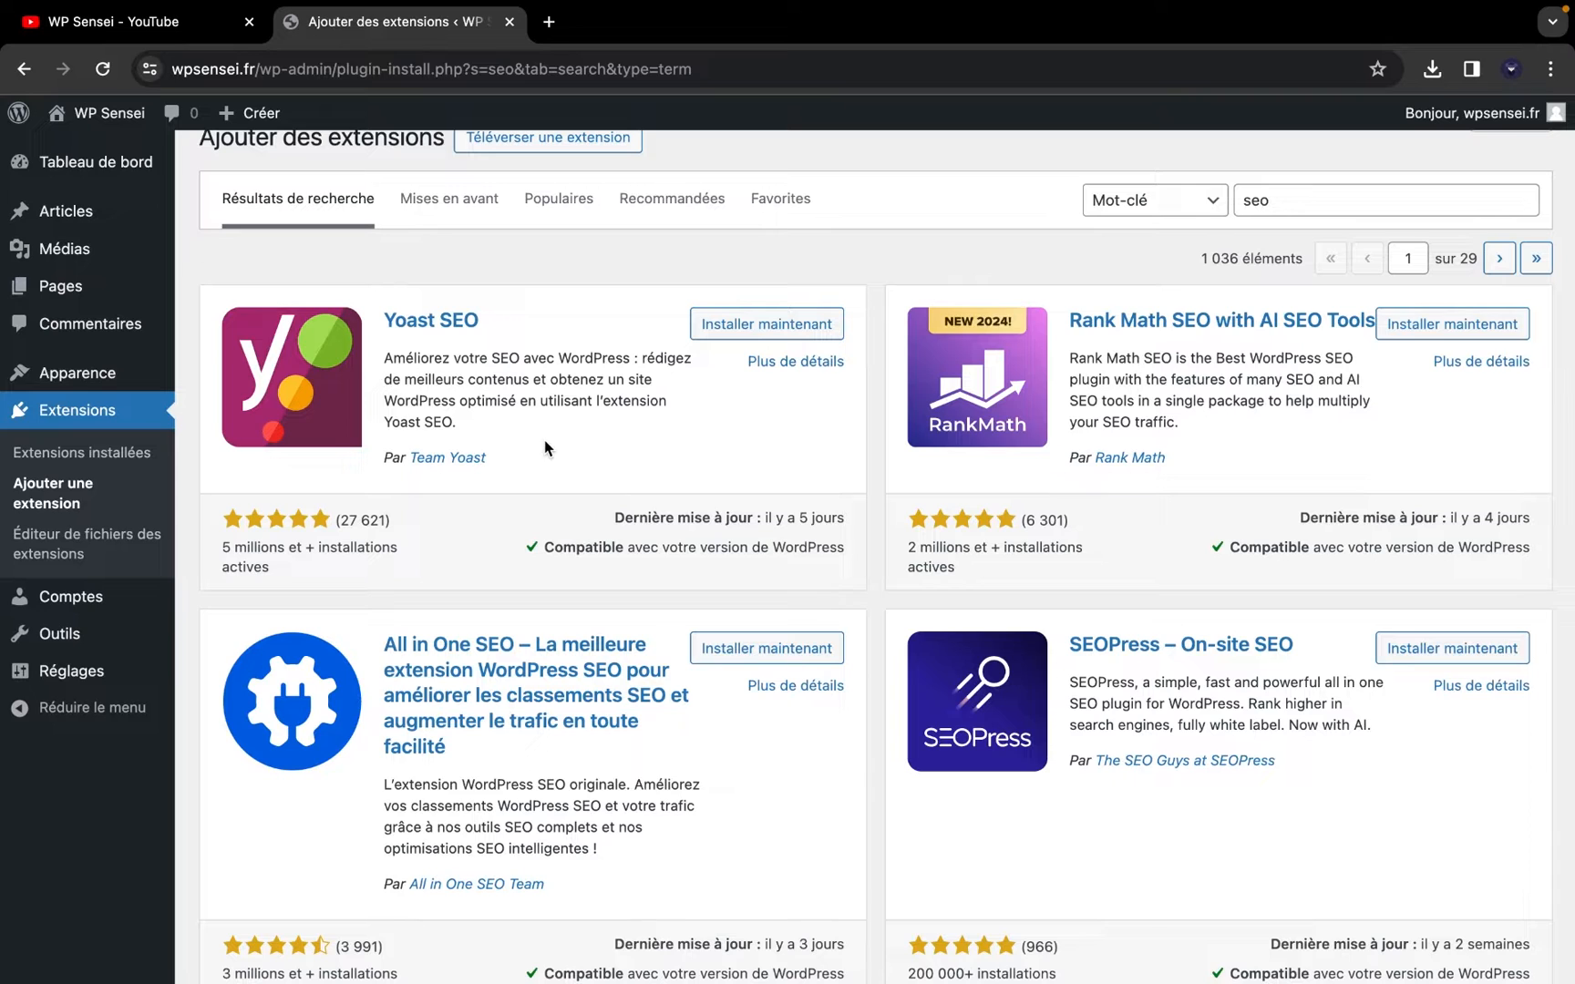
{"action": "scroll", "coordinate": [545, 447], "scroll_direction": "down", "scroll_amount": 1}
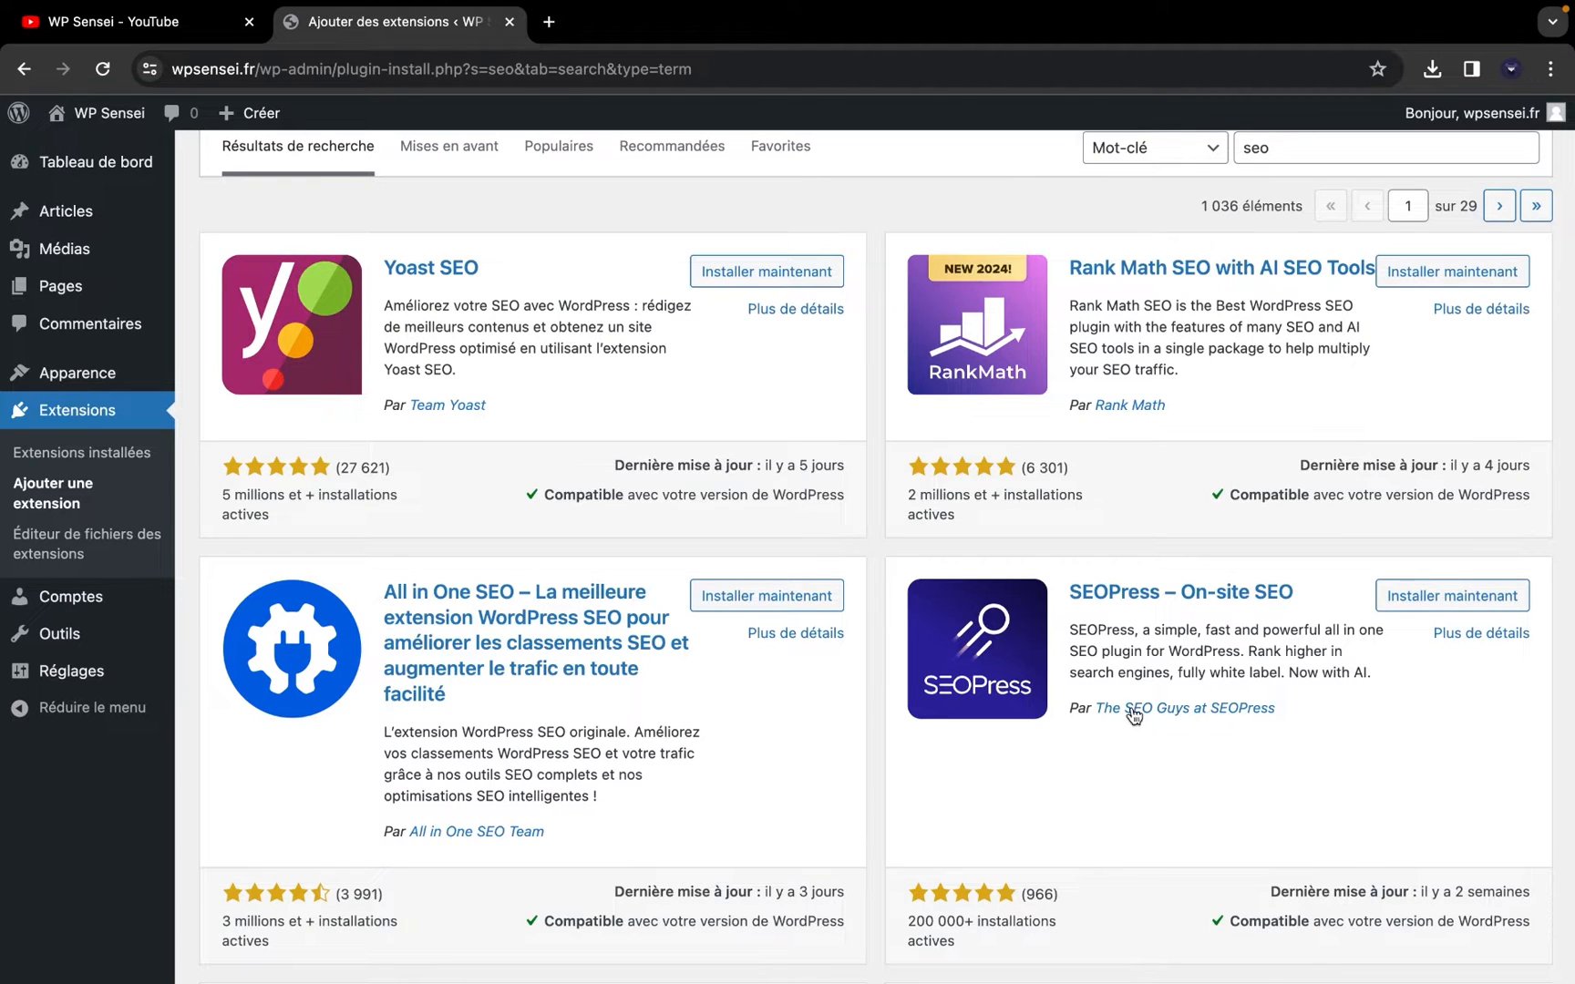
{"action": "scroll", "coordinate": [1232, 709], "scroll_direction": "up", "scroll_amount": 2}
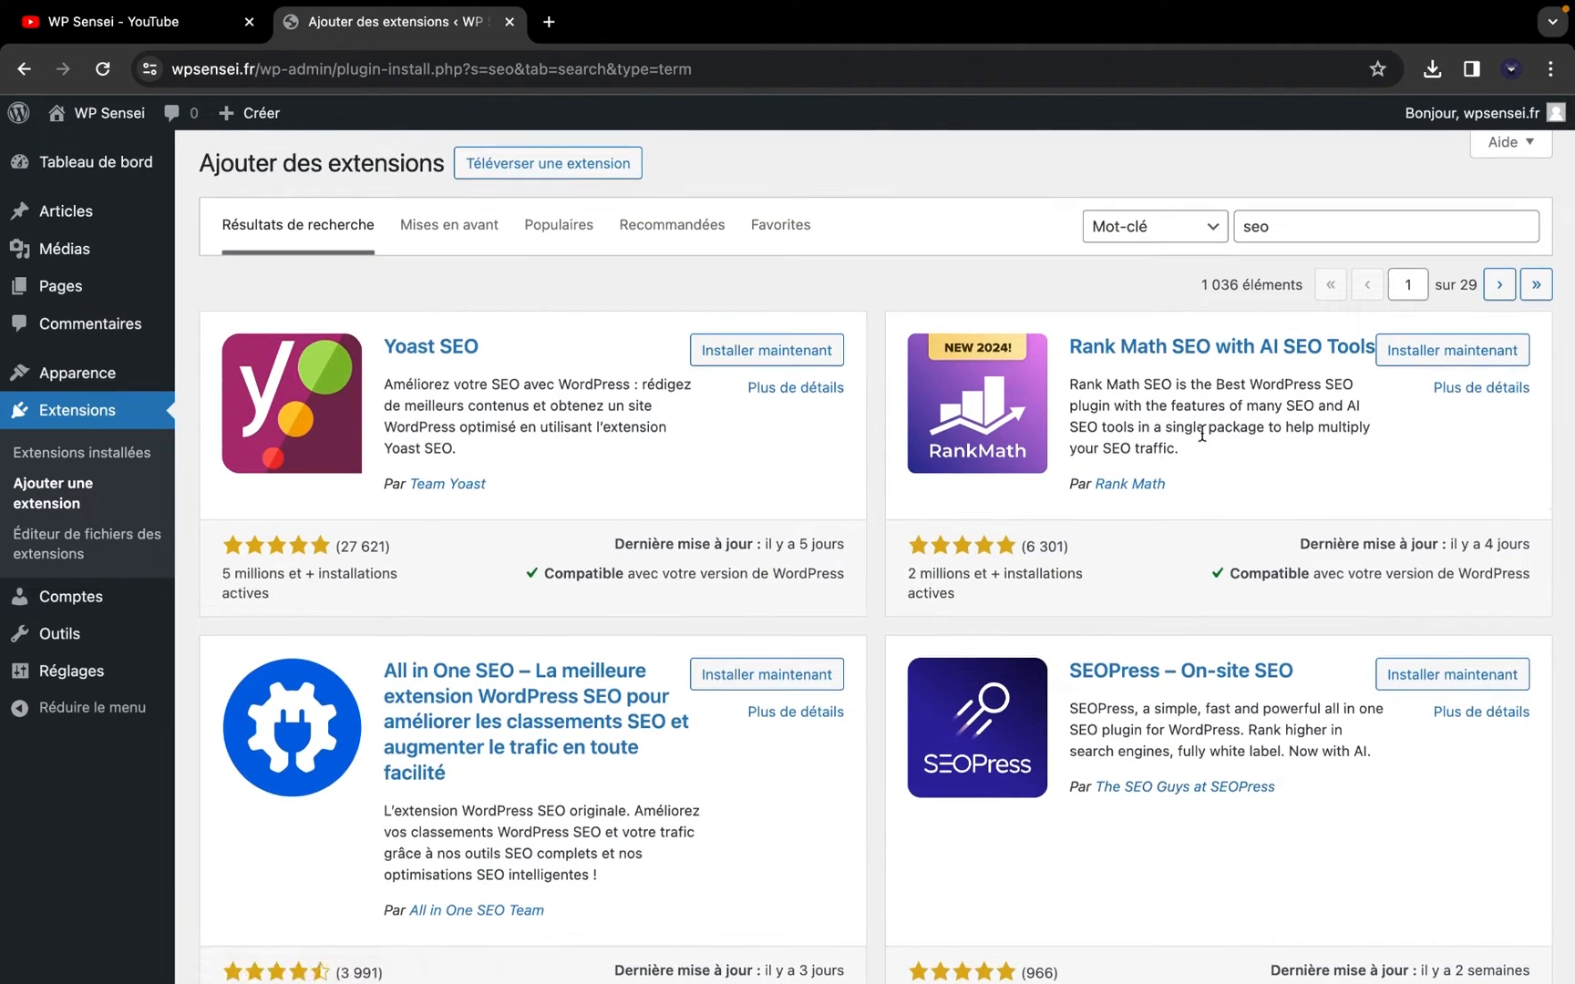
{"action": "scroll", "coordinate": [1200, 461], "scroll_direction": "down", "scroll_amount": 2}
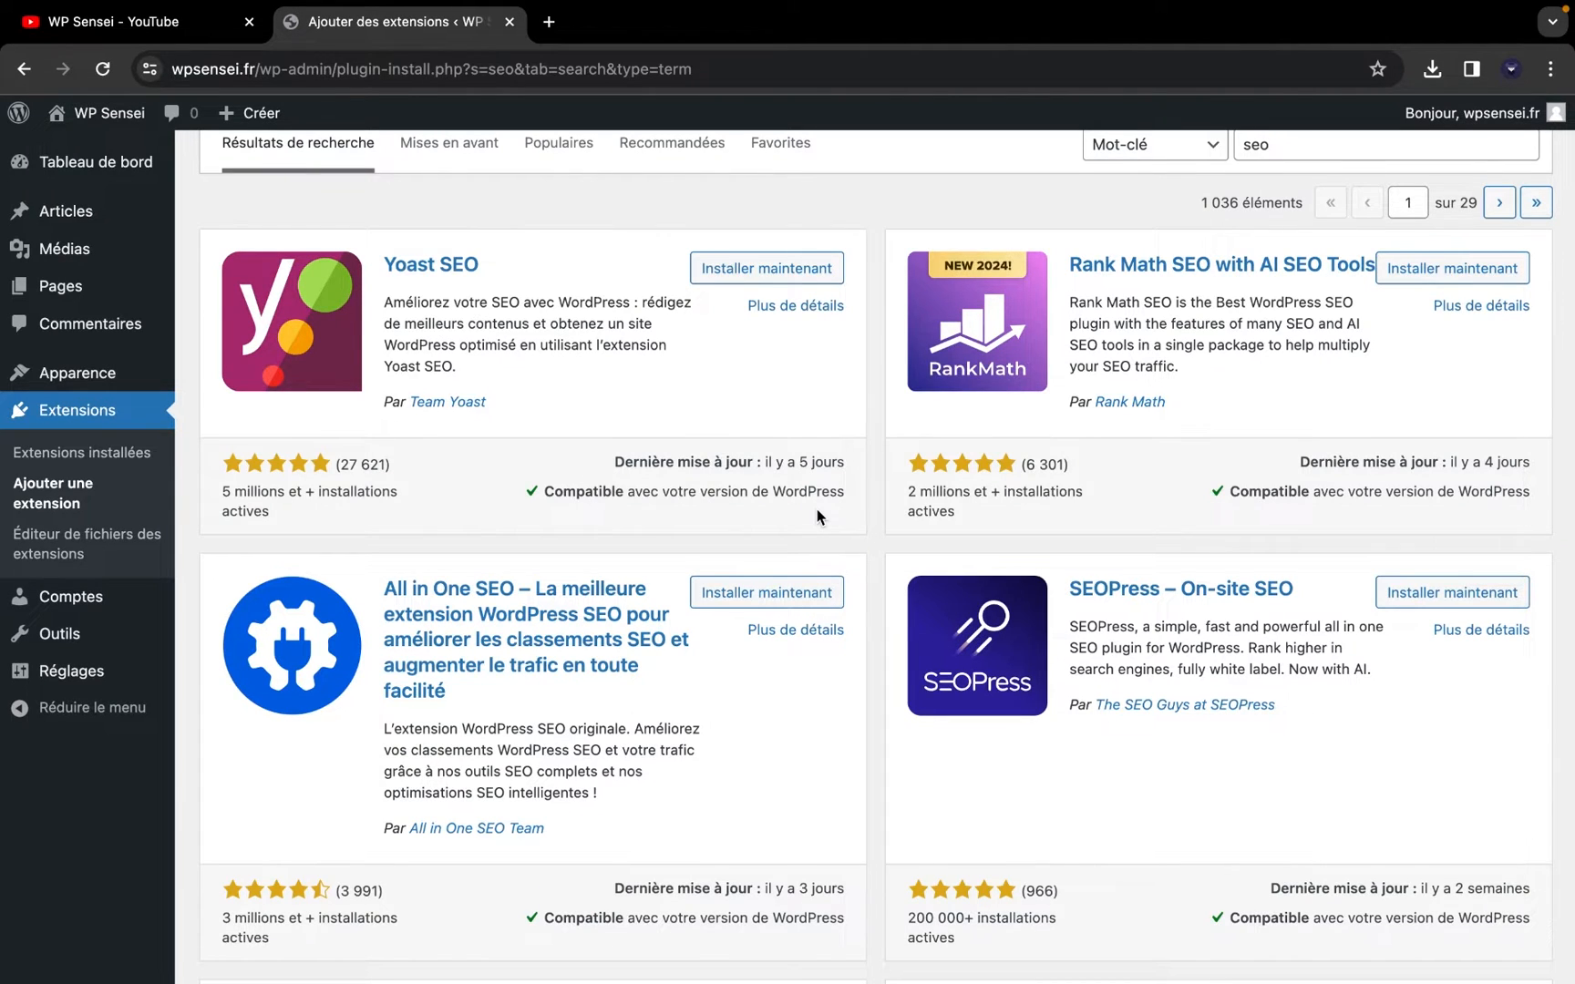
{"action": "scroll", "coordinate": [818, 517], "scroll_direction": "up", "scroll_amount": 1}
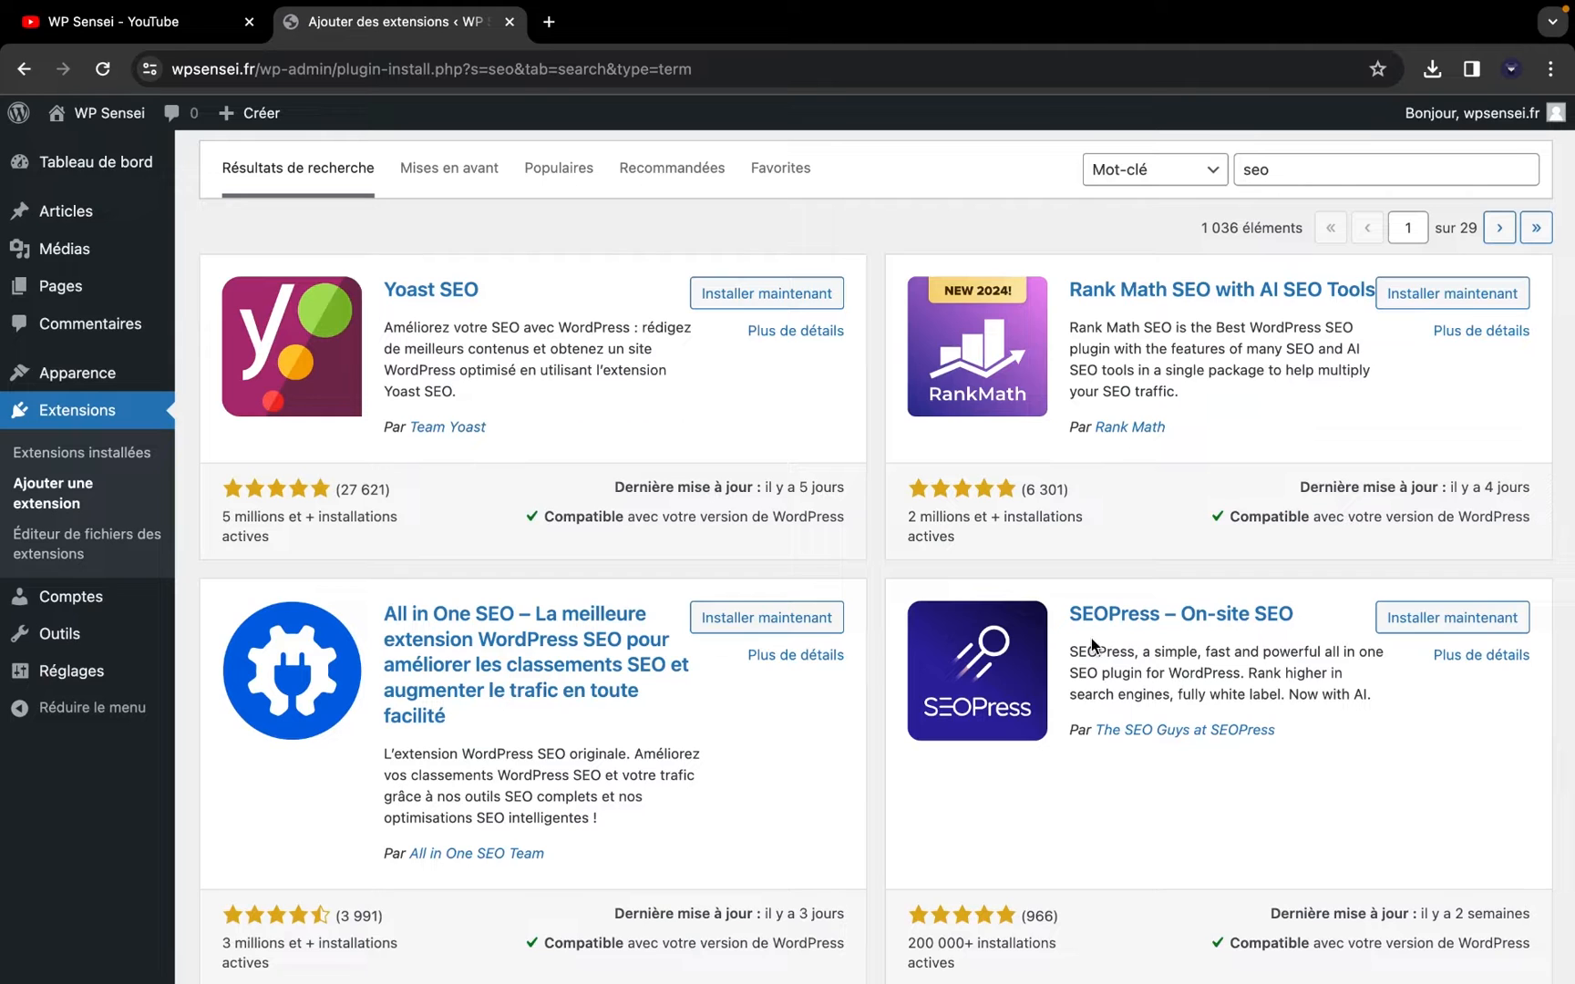
{"action": "scroll", "coordinate": [1091, 639], "scroll_direction": "down", "scroll_amount": 2}
{"action": "scroll", "coordinate": [1090, 639], "scroll_direction": "up", "scroll_amount": 1}
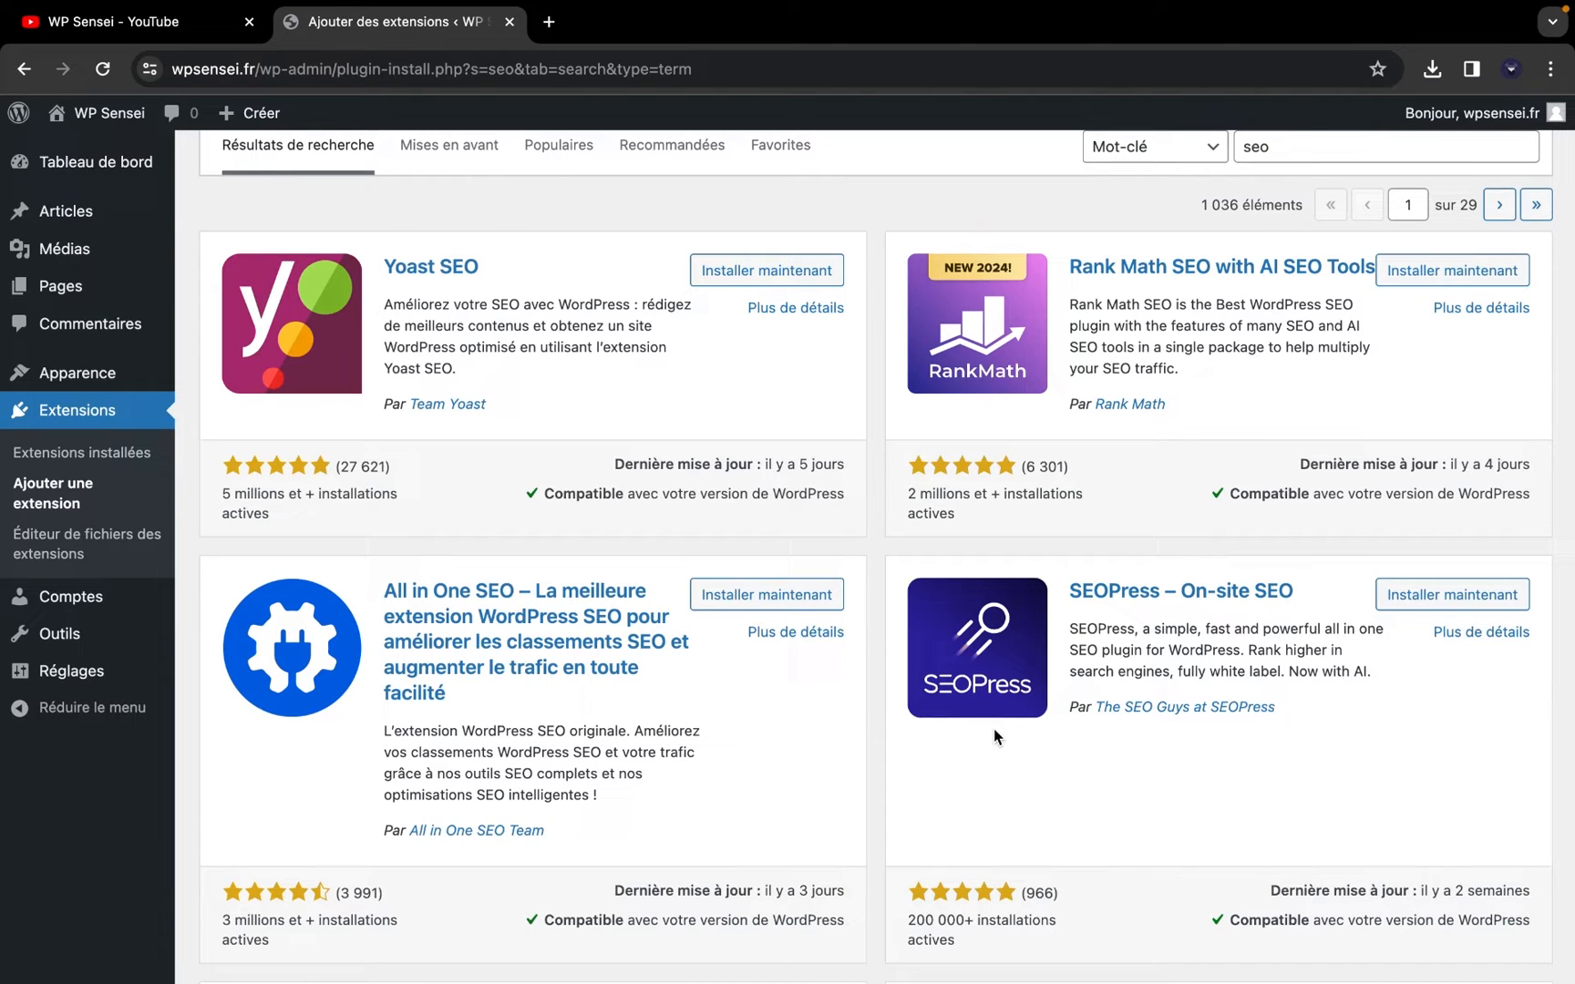
{"action": "scroll", "coordinate": [988, 740], "scroll_direction": "up", "scroll_amount": 1}
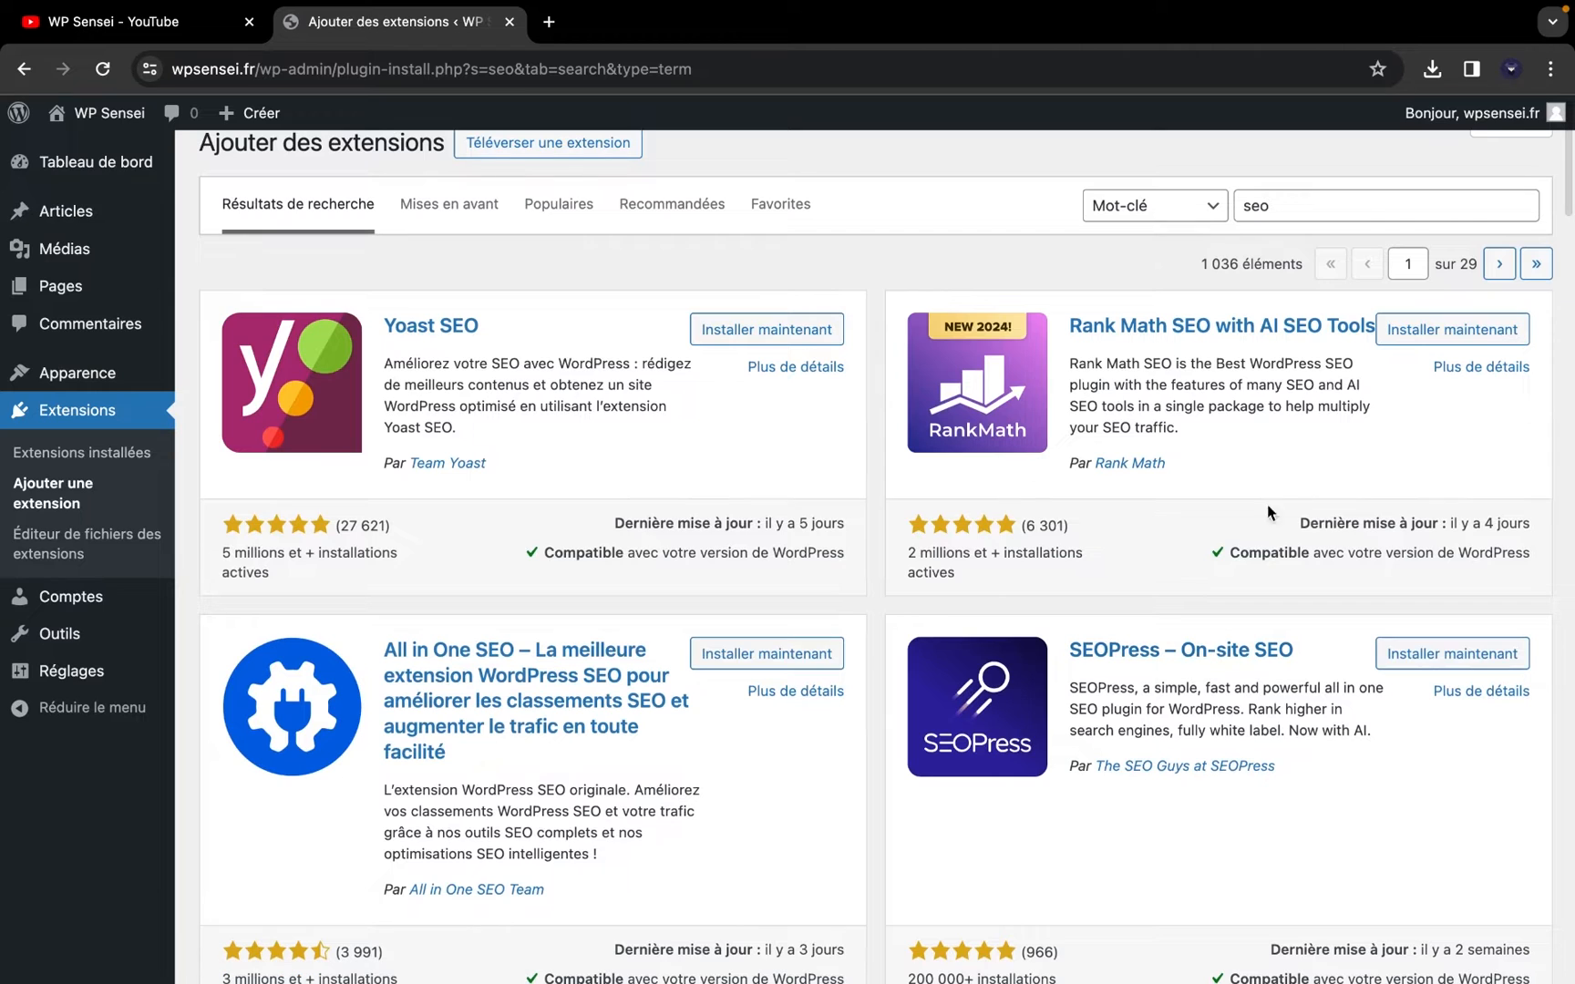
Switch to the WP Sensei YouTube channel, look over its home page and view the channel's about information
{"action": "left_click", "coordinate": [102, 21]}
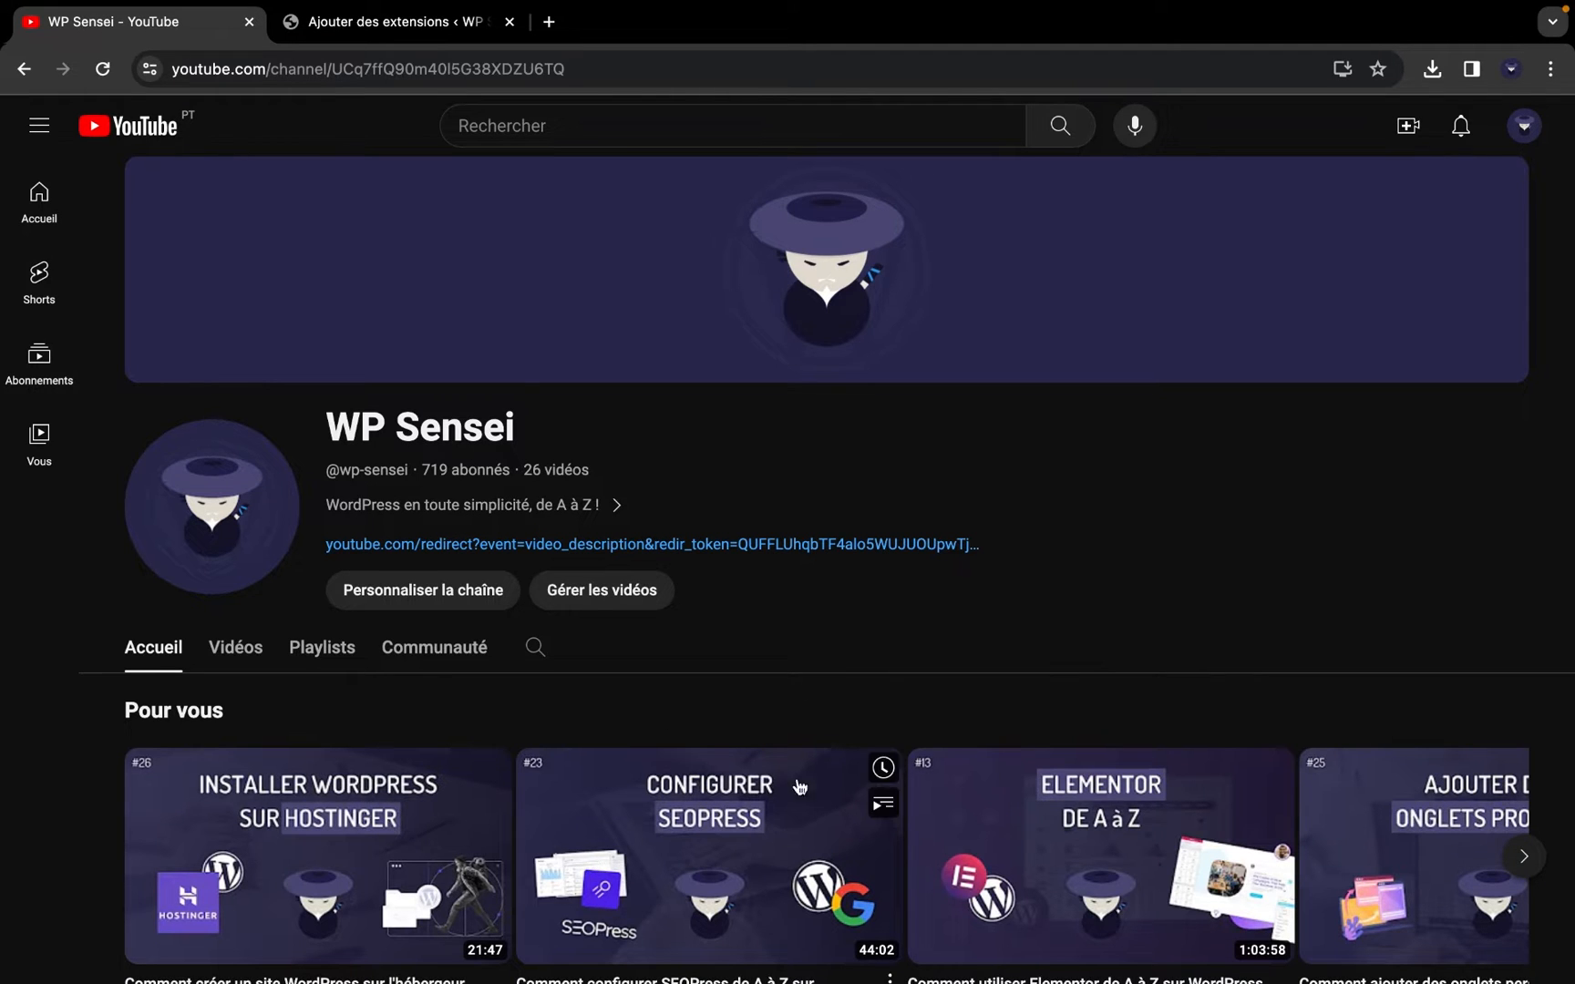
{"action": "scroll", "coordinate": [837, 595], "scroll_direction": "down", "scroll_amount": 1}
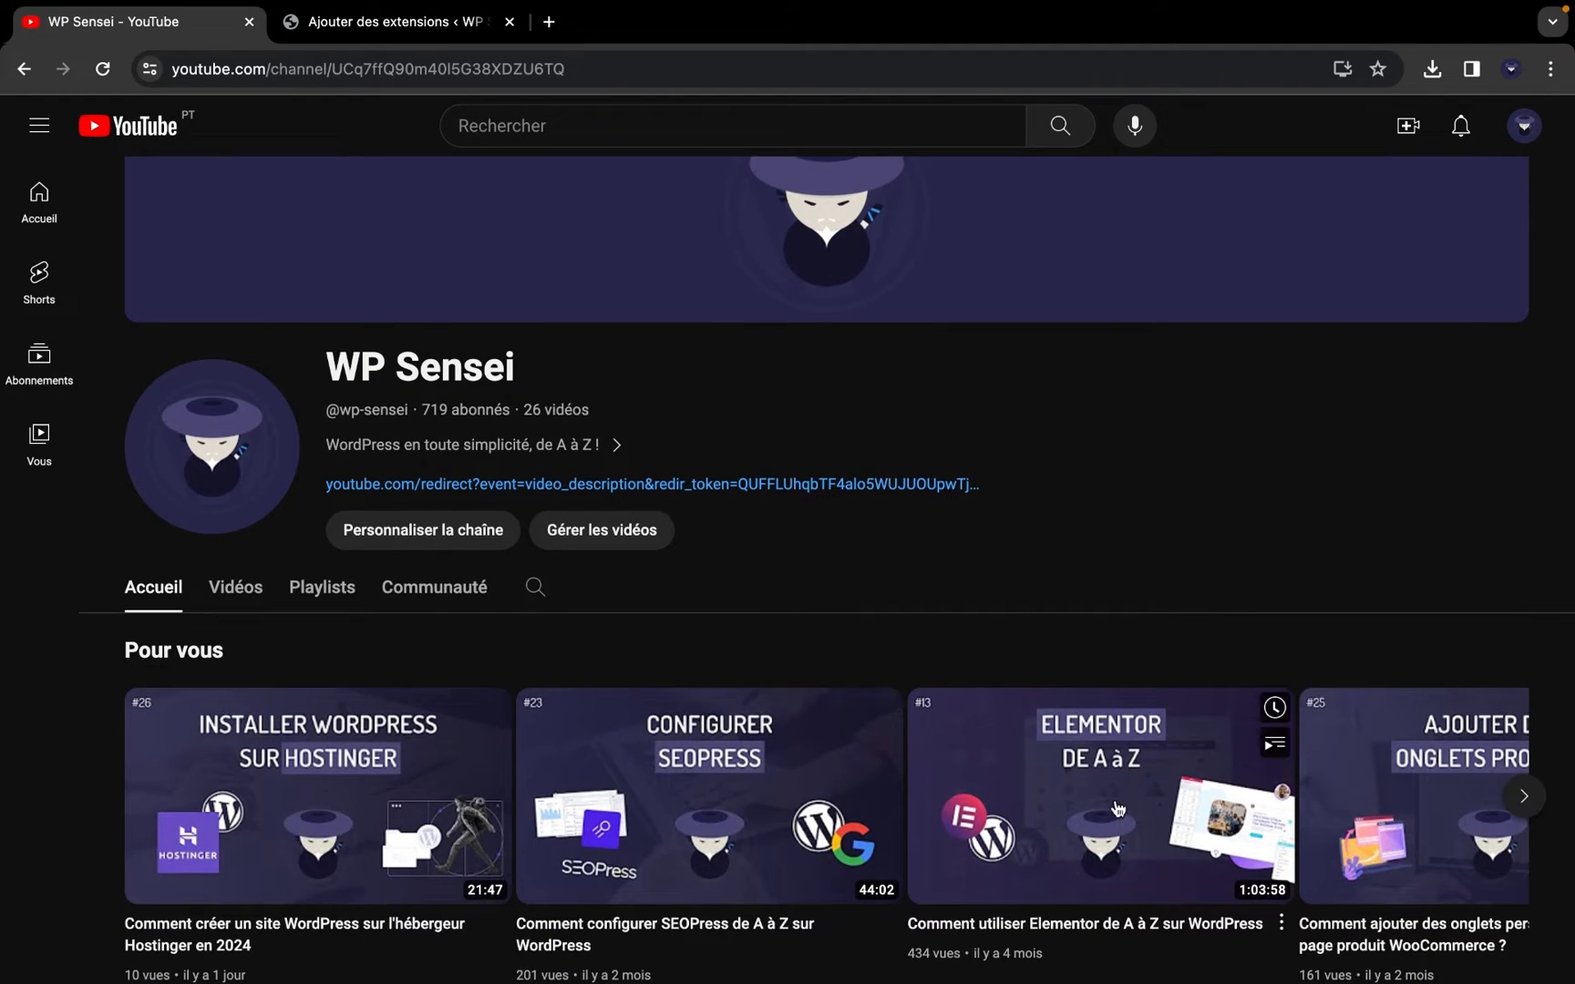
{"action": "scroll", "coordinate": [1145, 533], "scroll_direction": "up", "scroll_amount": 1}
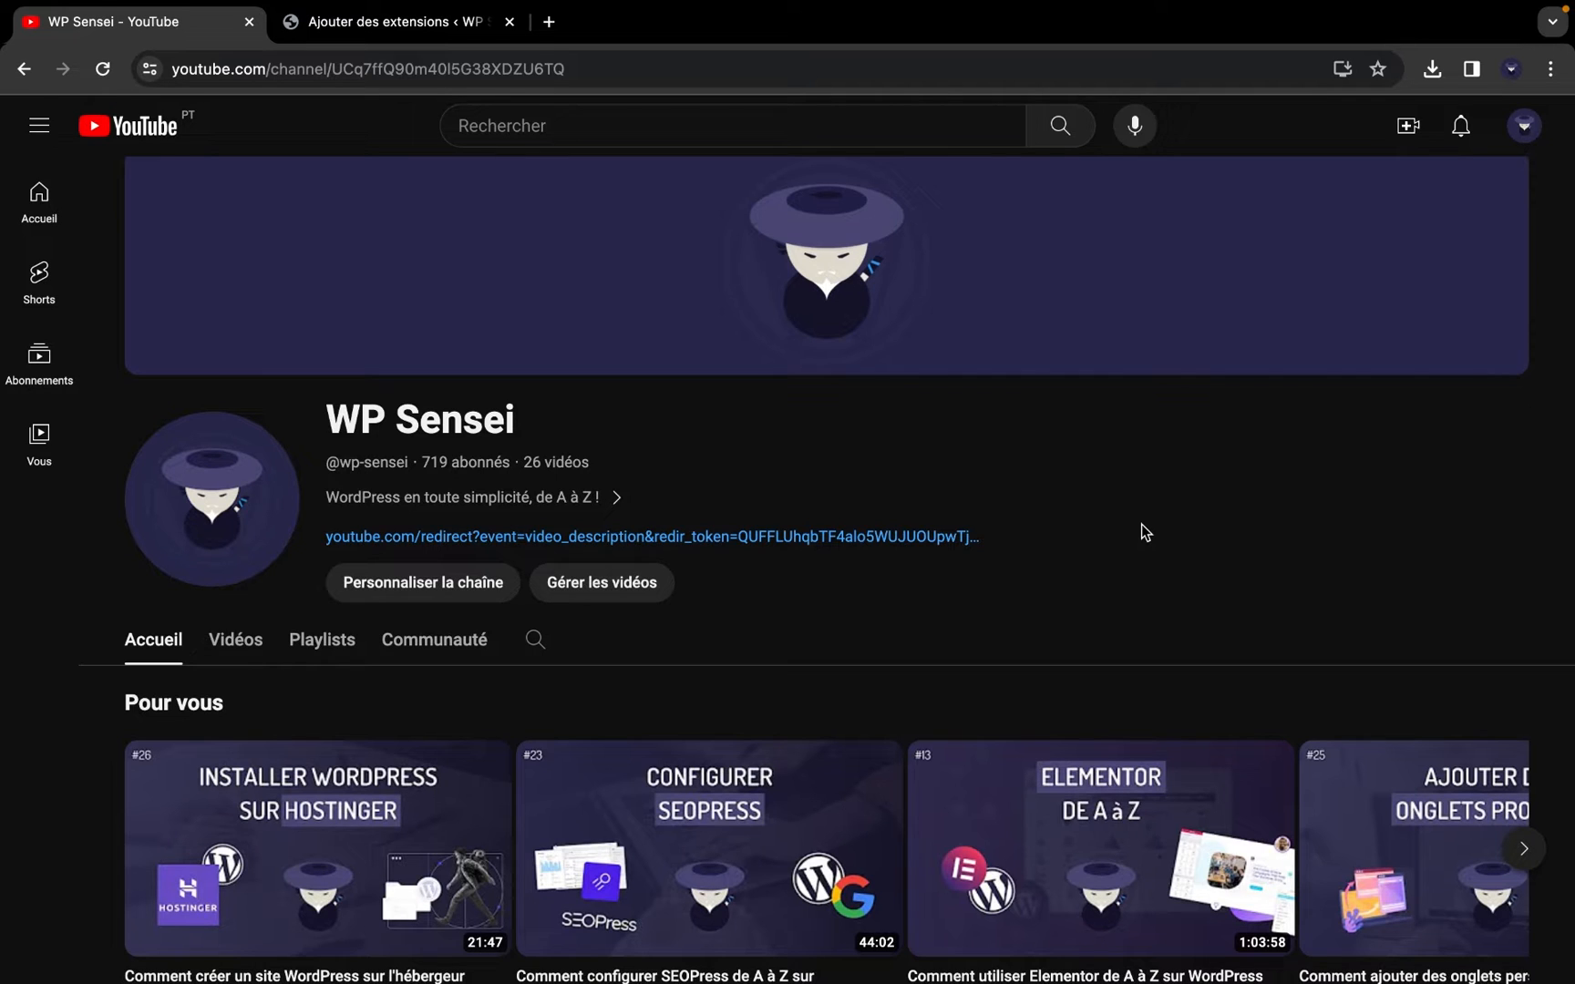
{"action": "scroll", "coordinate": [1146, 533], "scroll_direction": "up", "scroll_amount": 1}
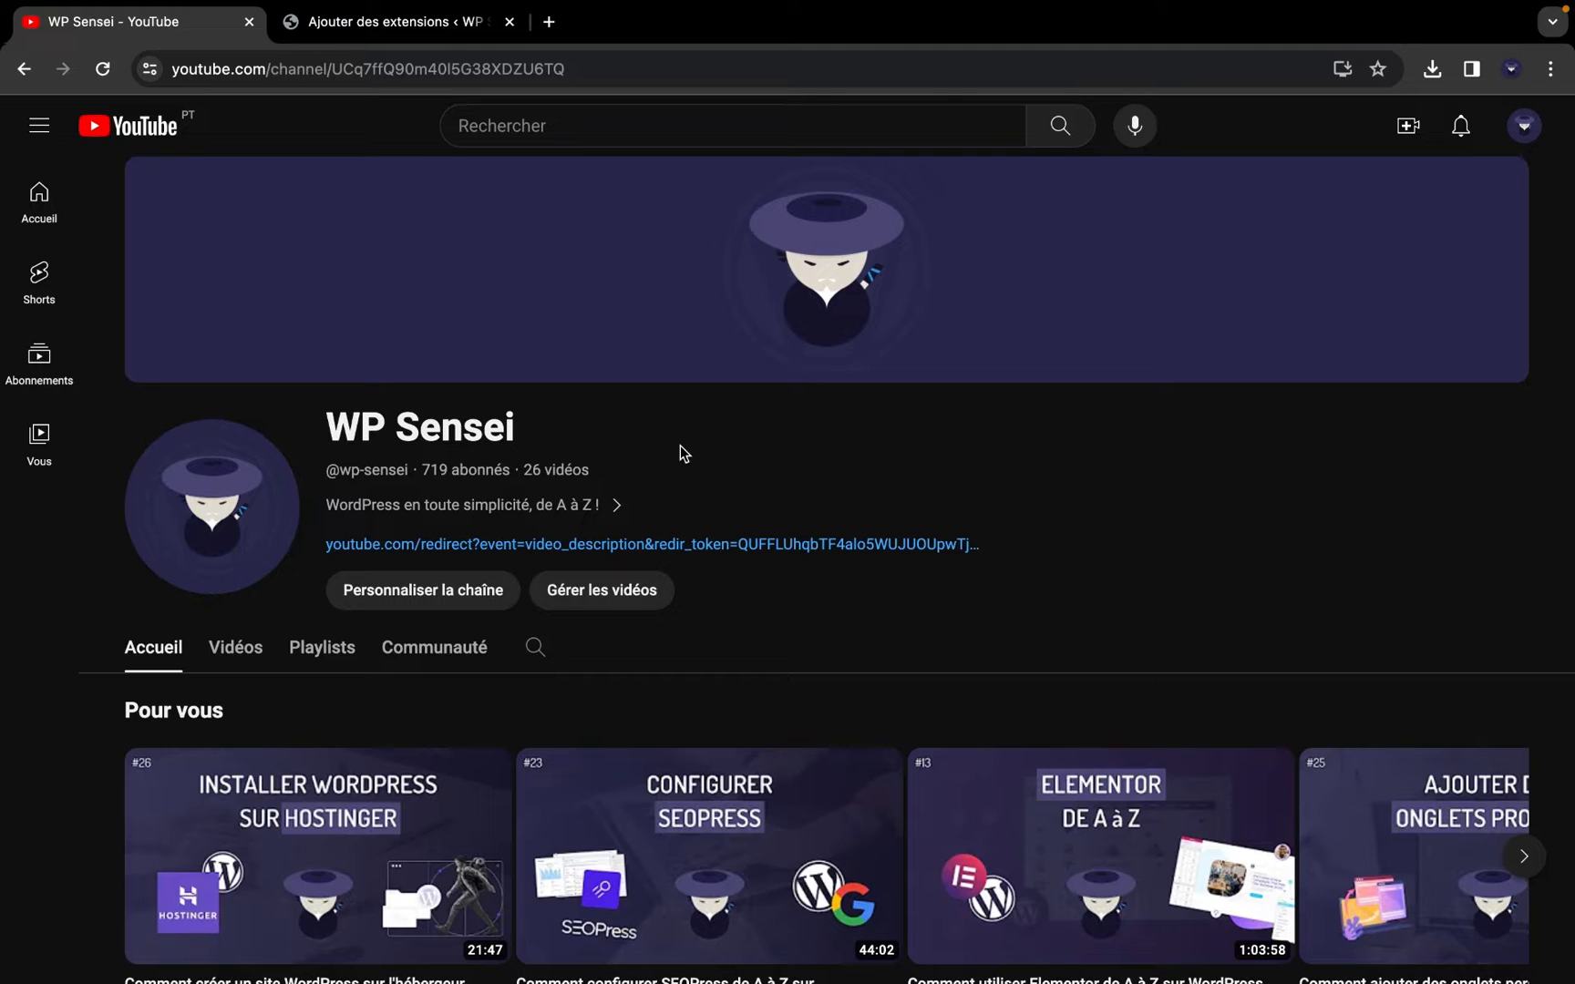
{"action": "left_click", "coordinate": [556, 507]}
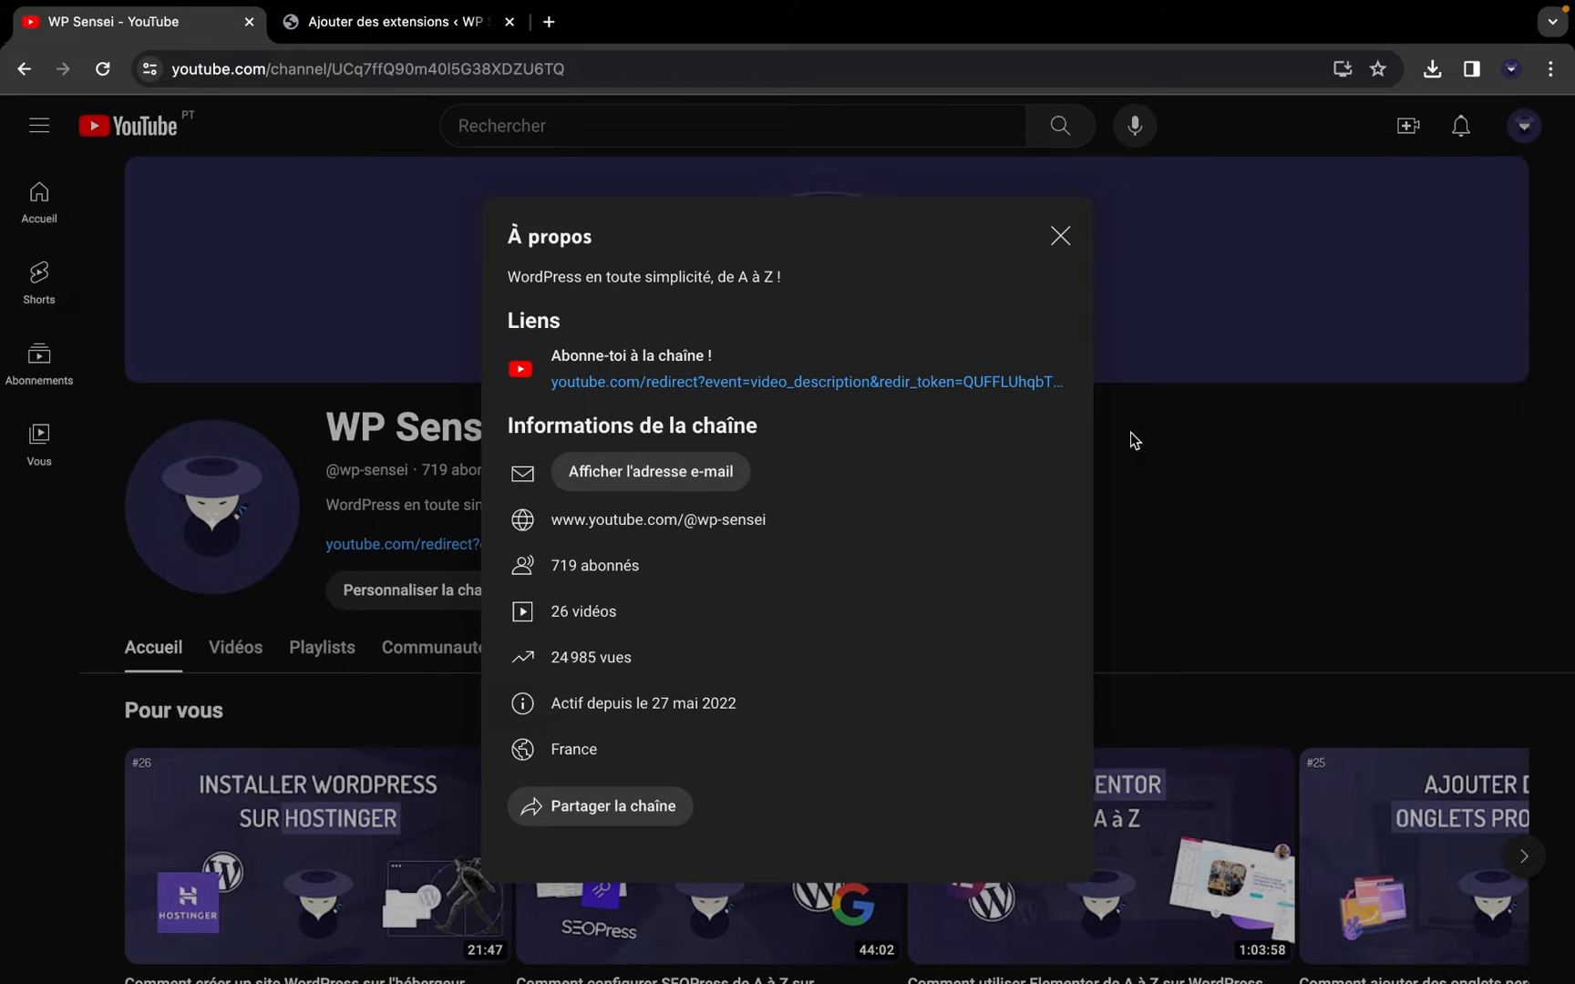
{"action": "left_click", "coordinate": [1060, 236]}
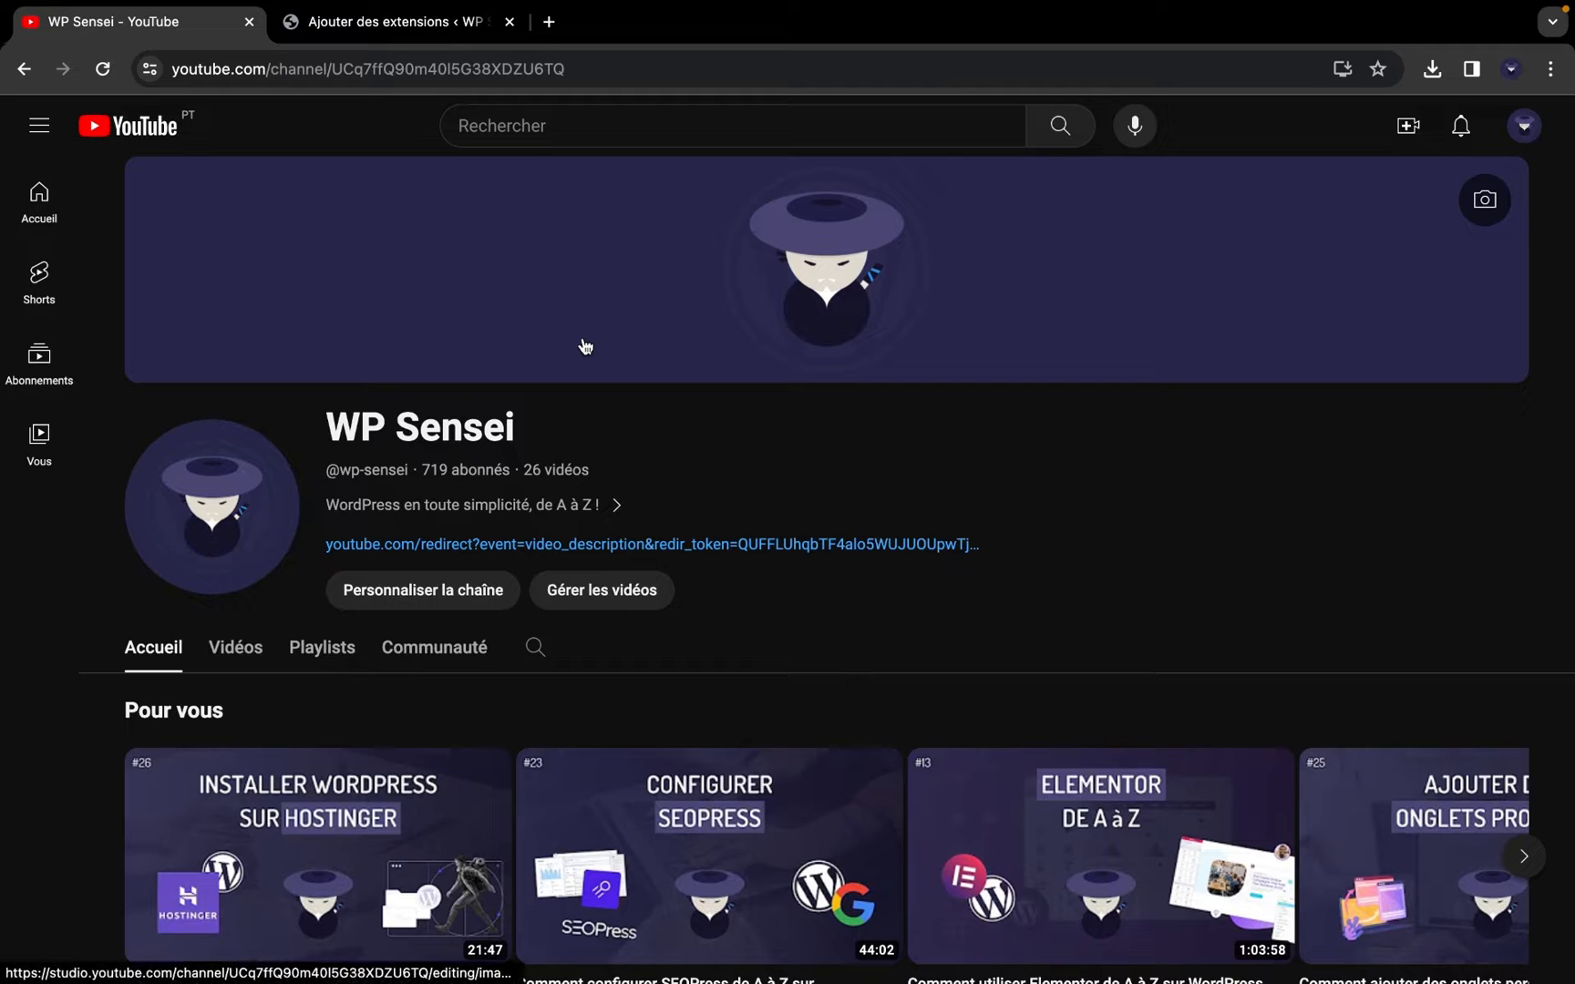
Return to the WordPress plugin search results, then install and activate Rank Math SEO with AI SEO Tools
{"action": "left_click", "coordinate": [424, 35]}
{"action": "scroll", "coordinate": [756, 536], "scroll_direction": "up", "scroll_amount": 1}
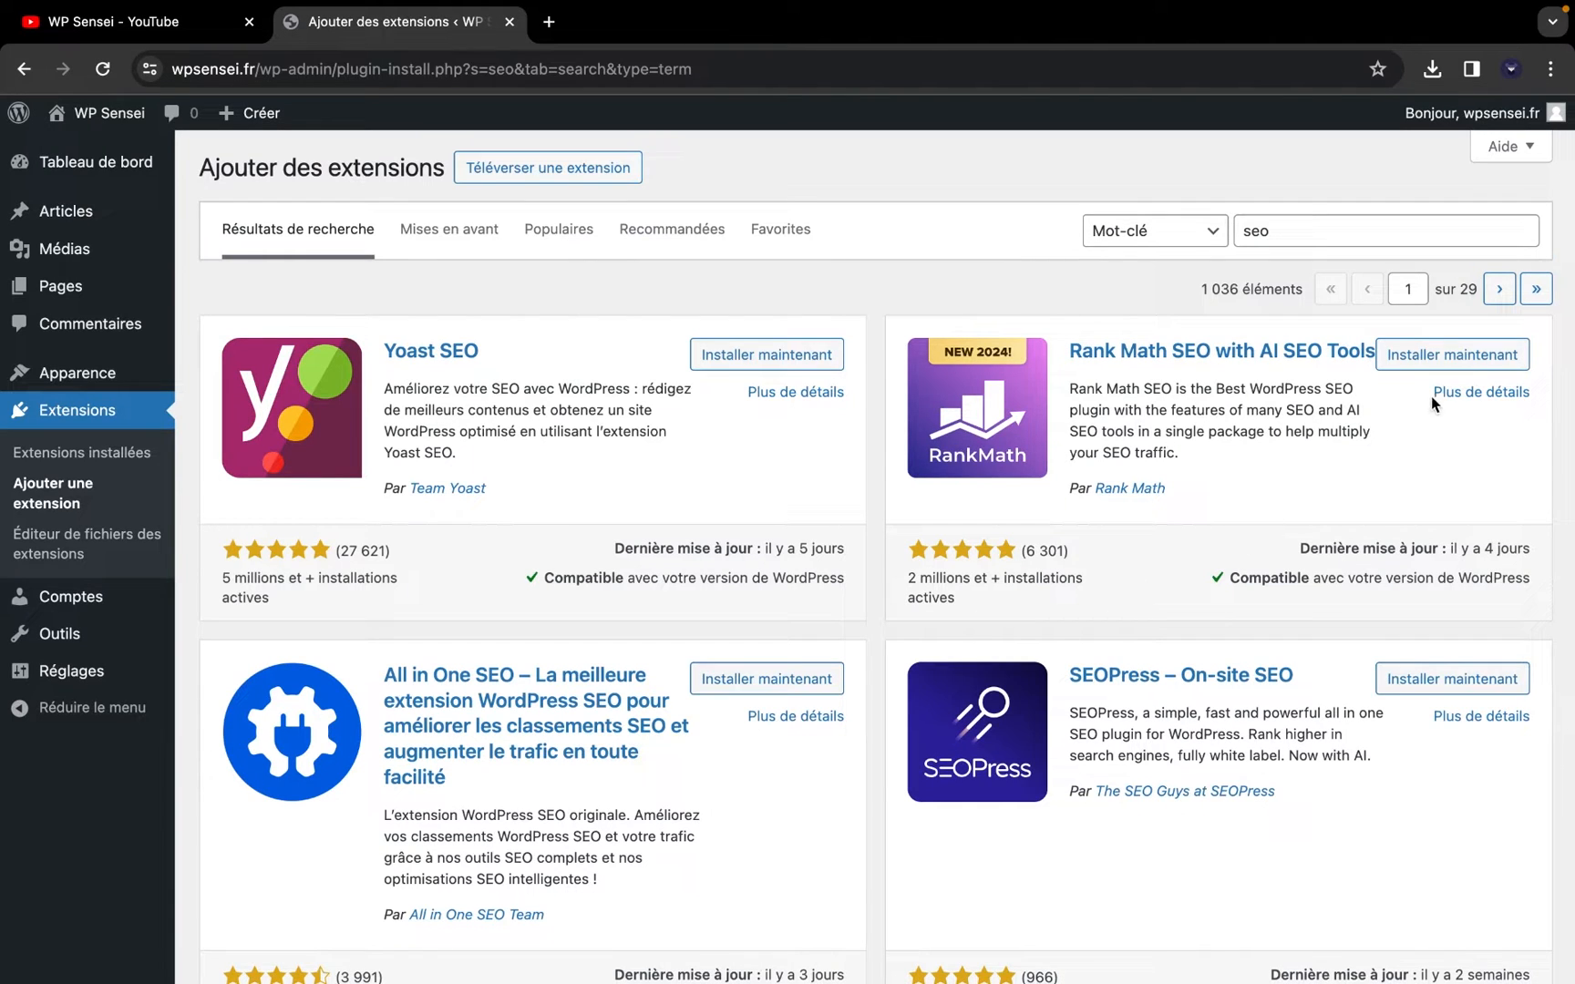
{"action": "left_click", "coordinate": [1452, 354]}
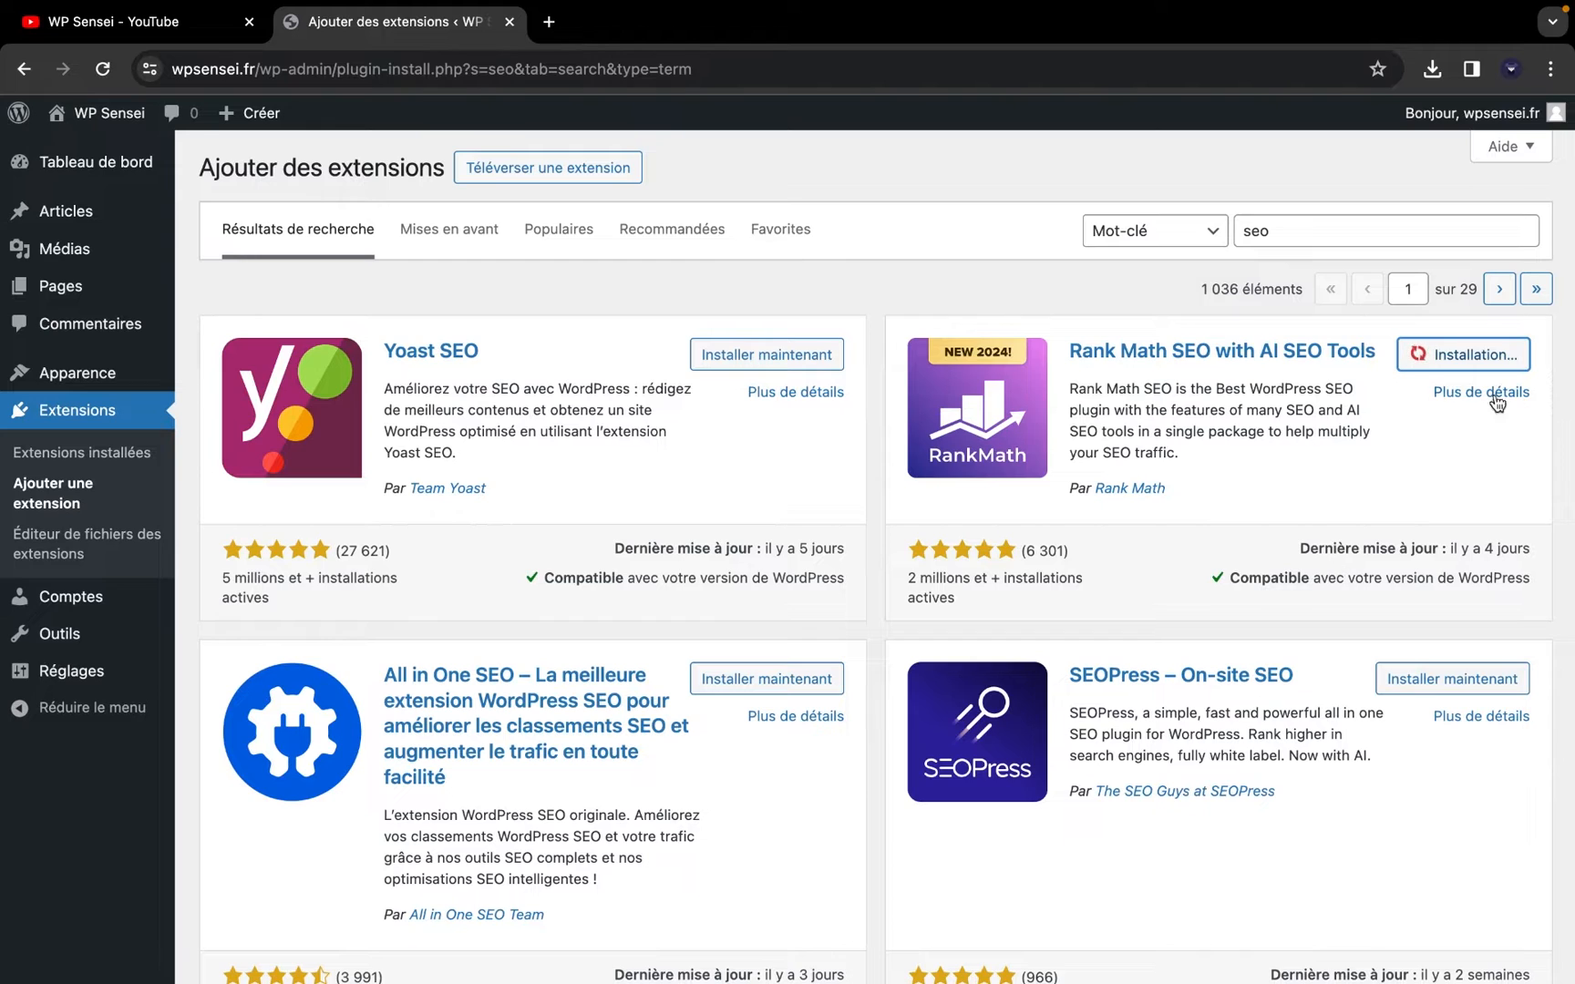
{"action": "scroll", "coordinate": [1406, 508], "scroll_direction": "down", "scroll_amount": 1}
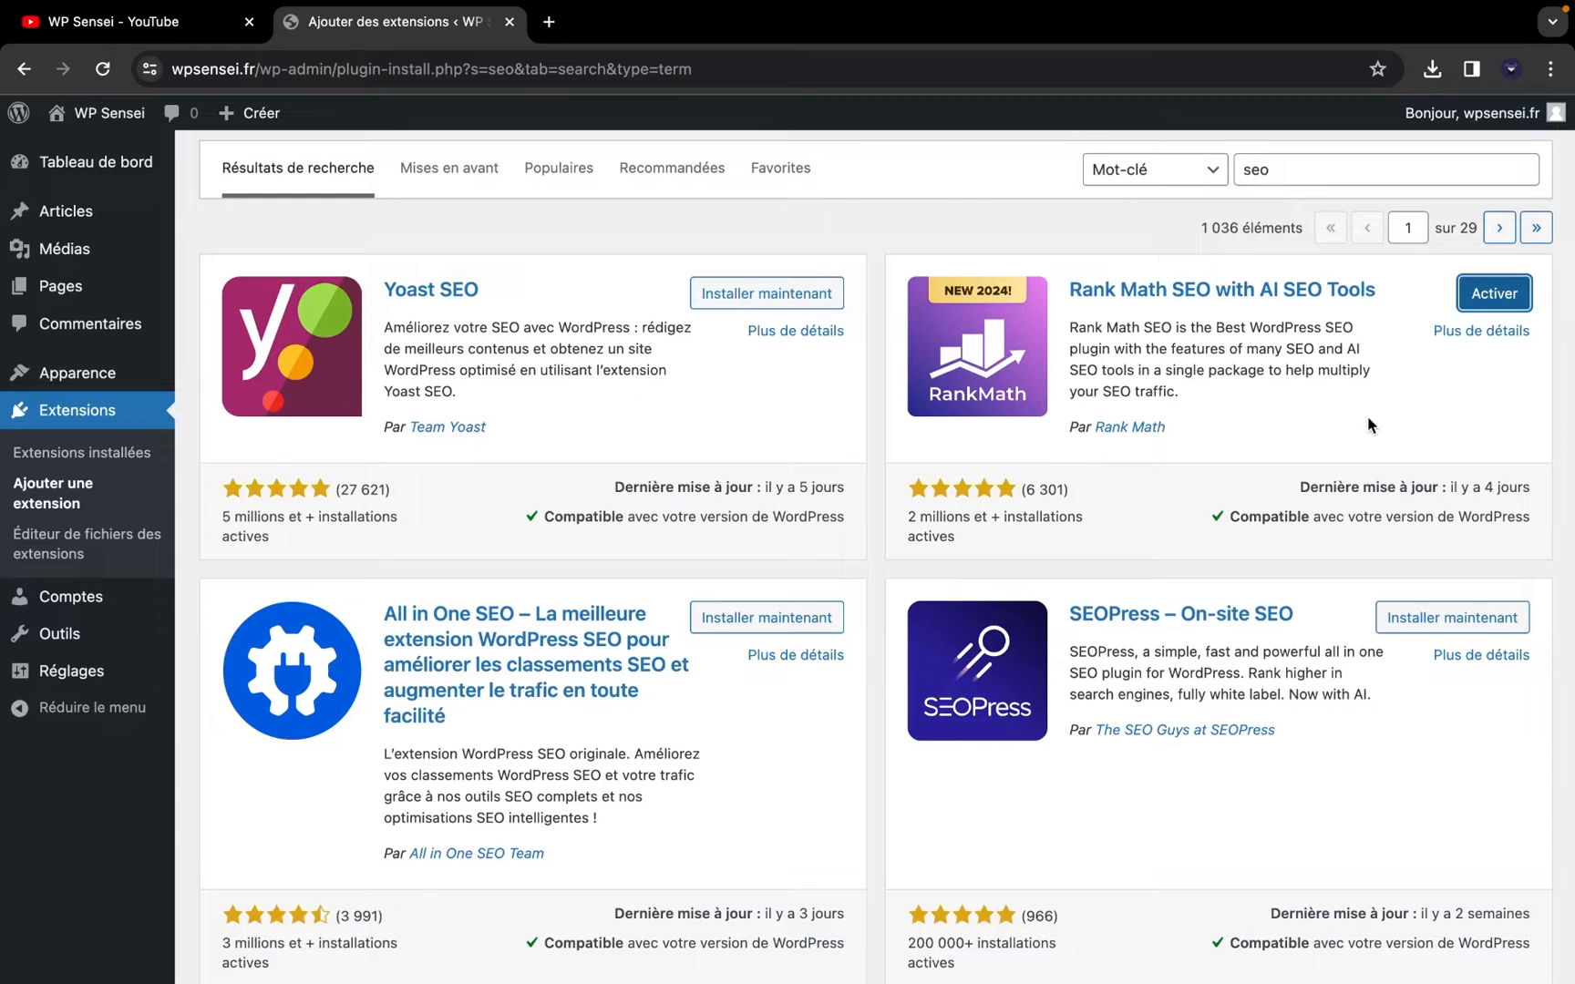
{"action": "scroll", "coordinate": [1367, 417], "scroll_direction": "up", "scroll_amount": 1}
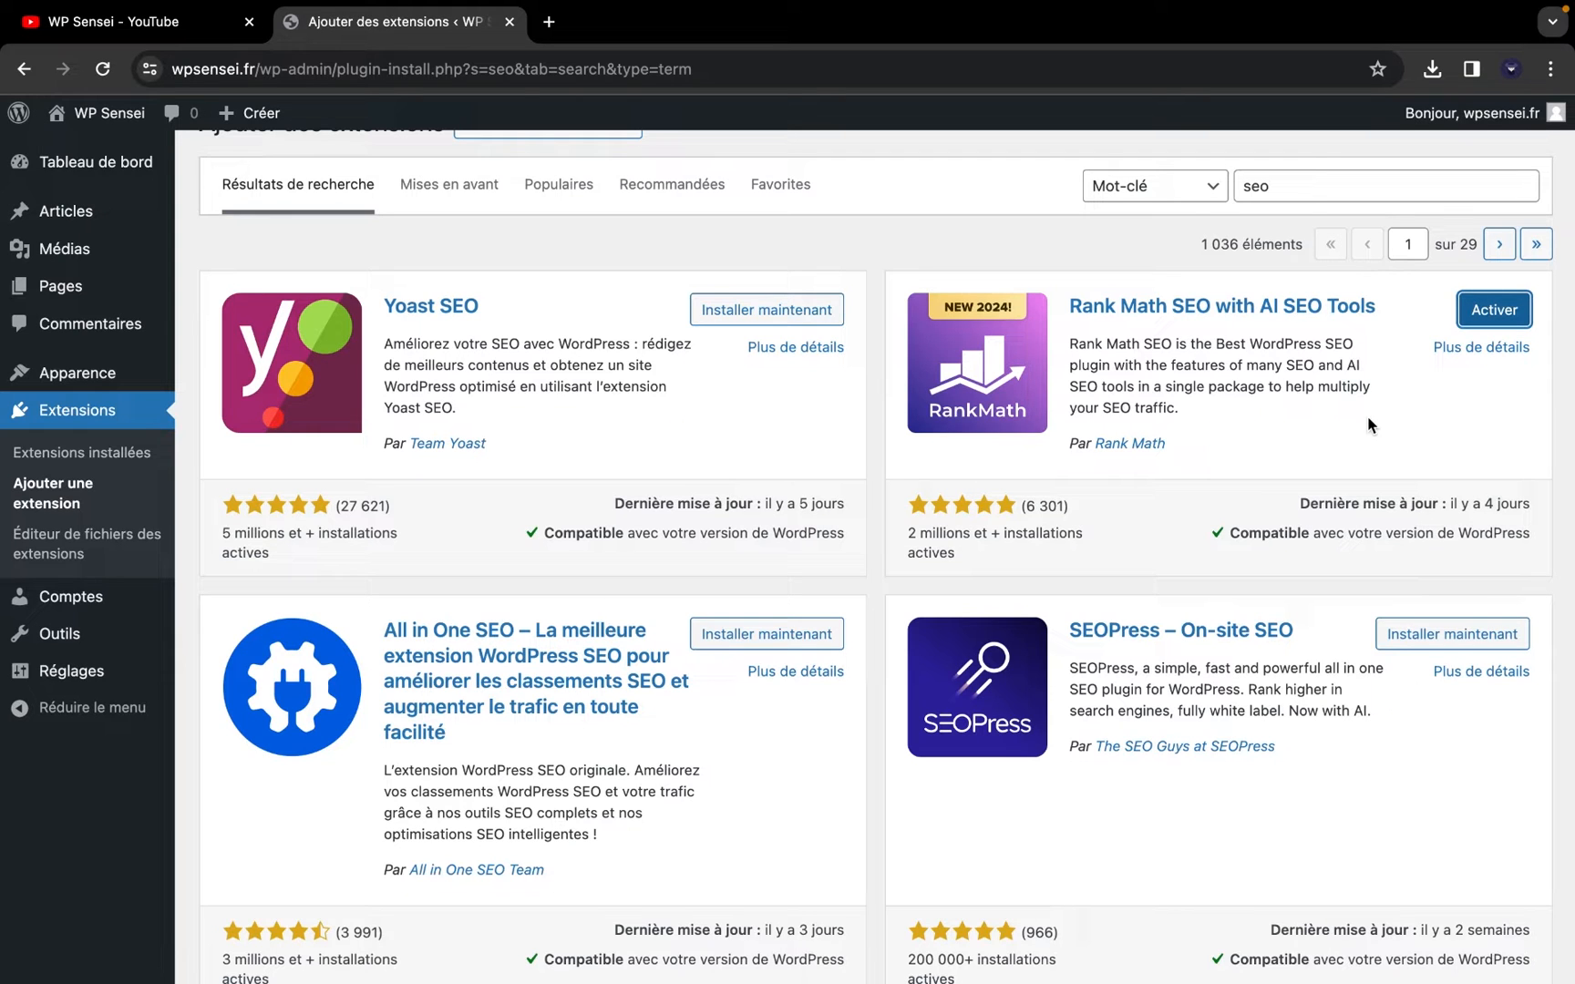
{"action": "scroll", "coordinate": [1367, 416], "scroll_direction": "up", "scroll_amount": 1}
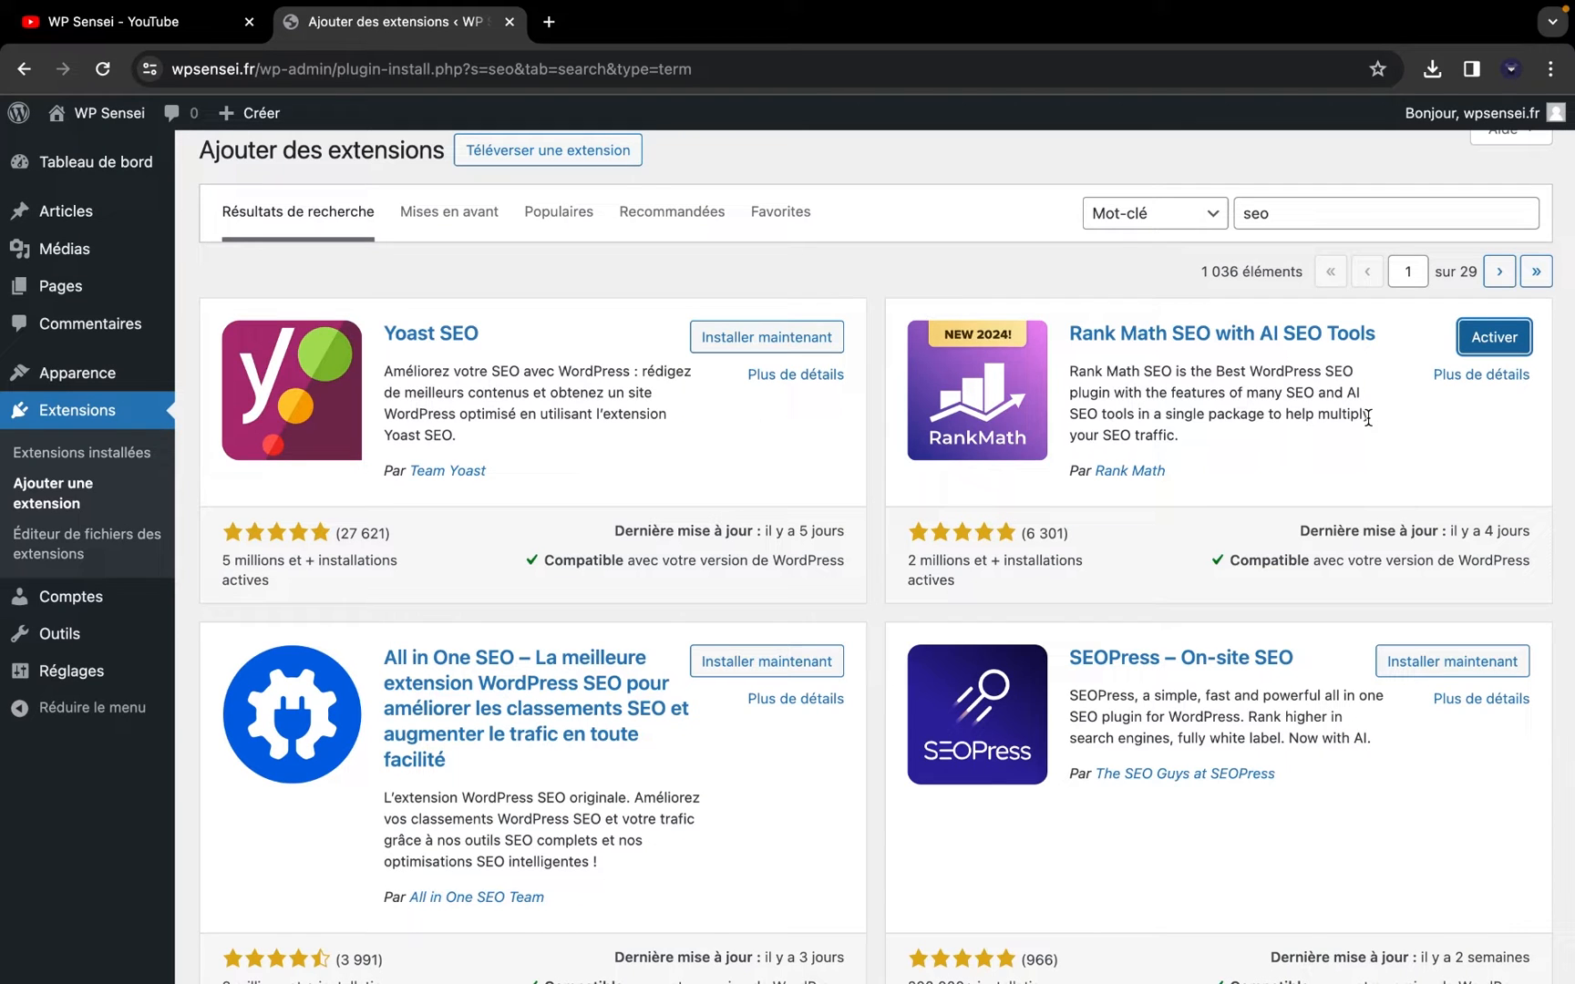
{"action": "scroll", "coordinate": [1367, 417], "scroll_direction": "up", "scroll_amount": 1}
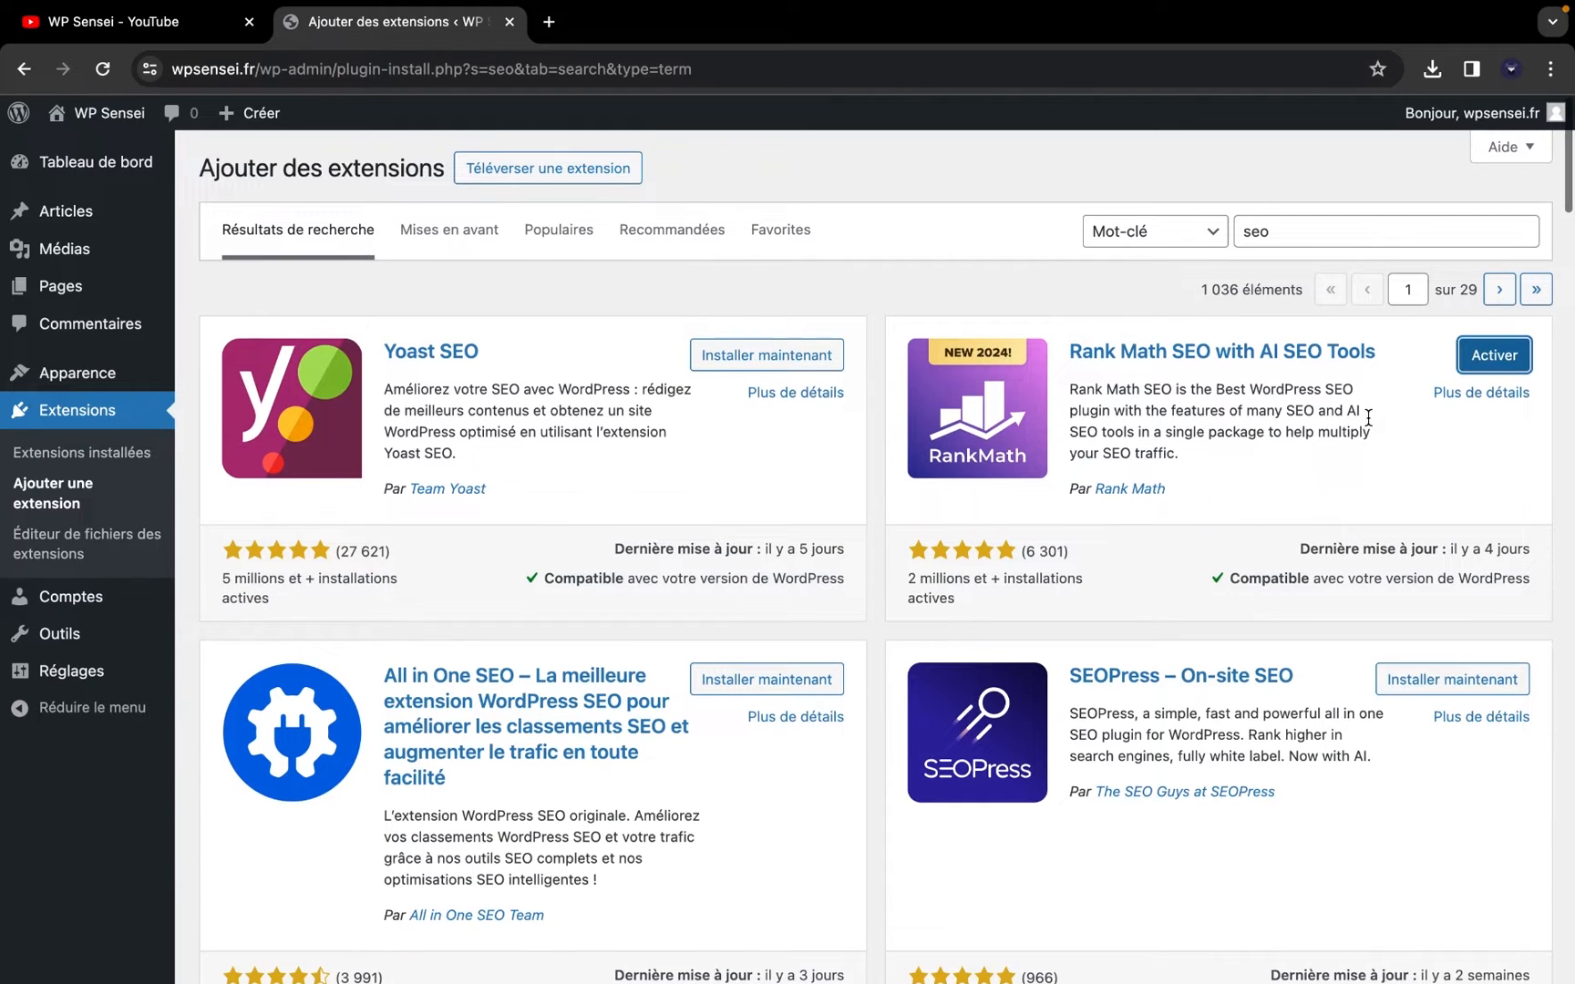
{"action": "left_click", "coordinate": [1520, 358]}
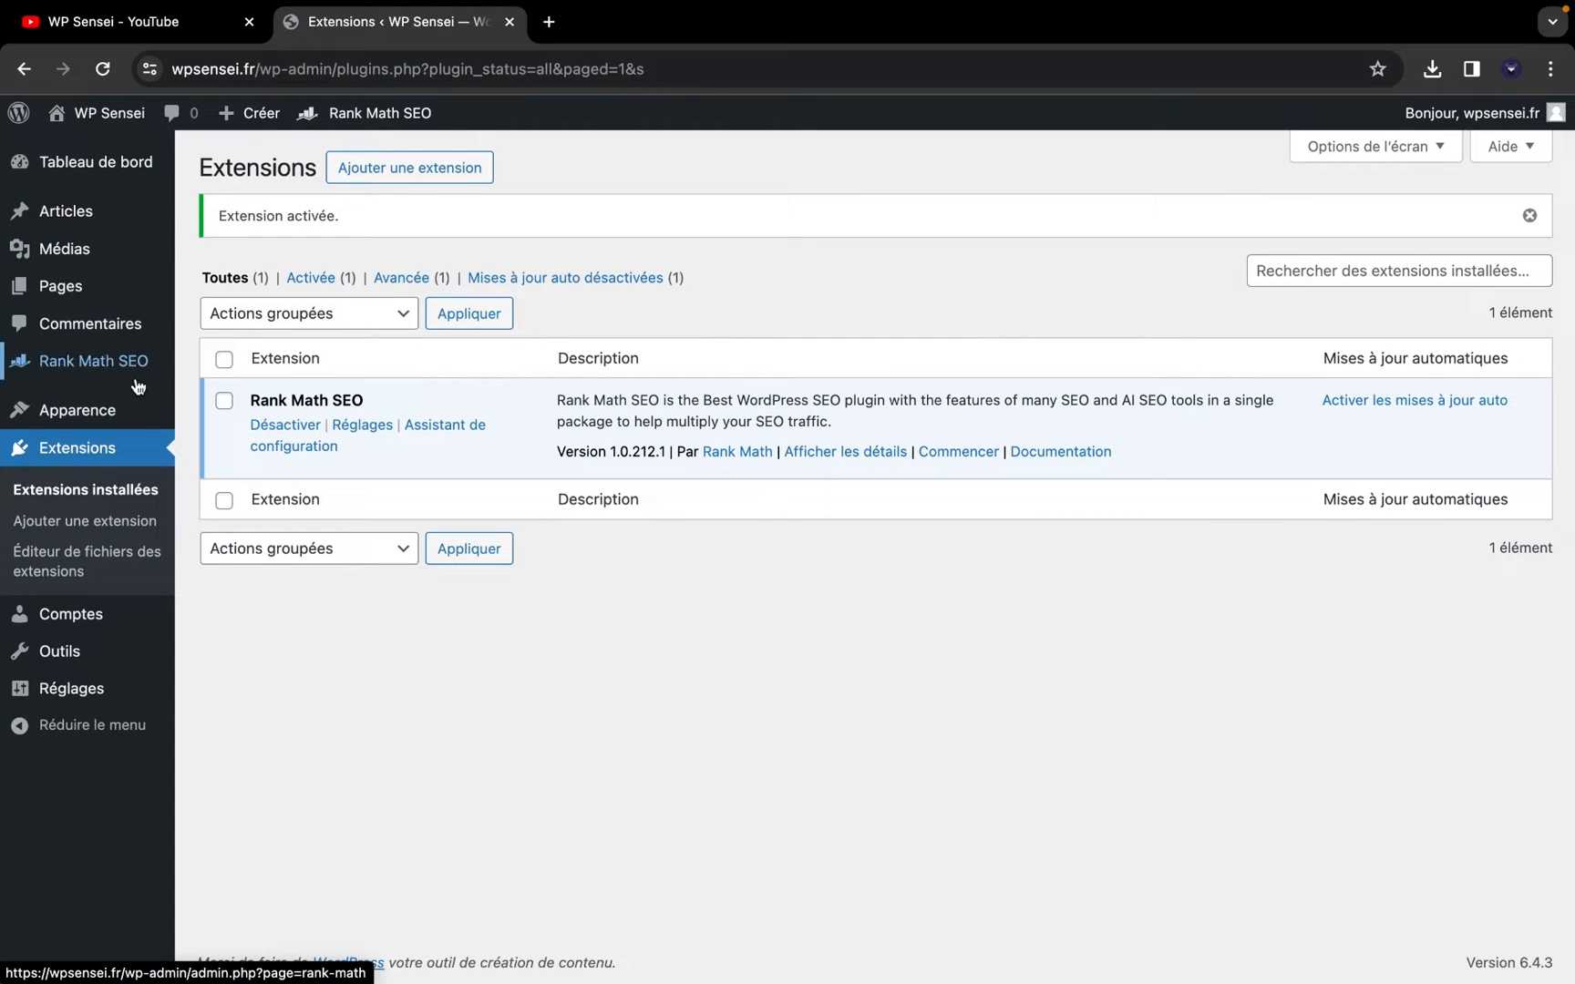
Look over the modules on the Rank Math SEO dashboard and view the PRO pricing plans on the Rank Math website
{"action": "mouse_move", "coordinate": [25, 365]}
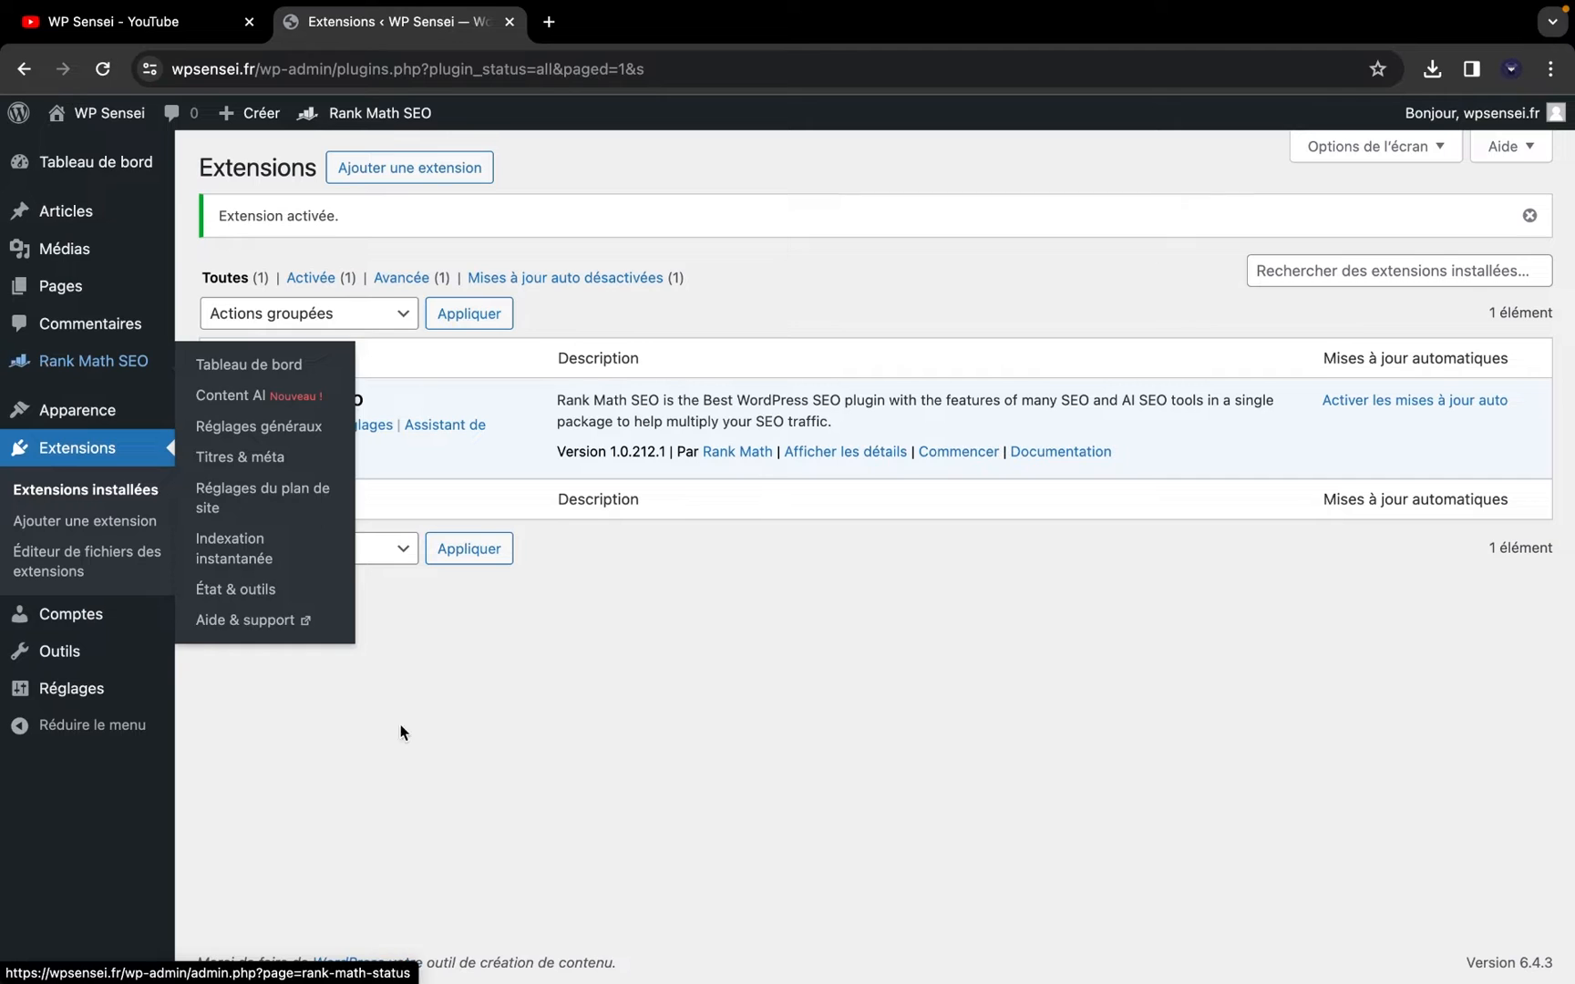
{"action": "left_click", "coordinate": [55, 363]}
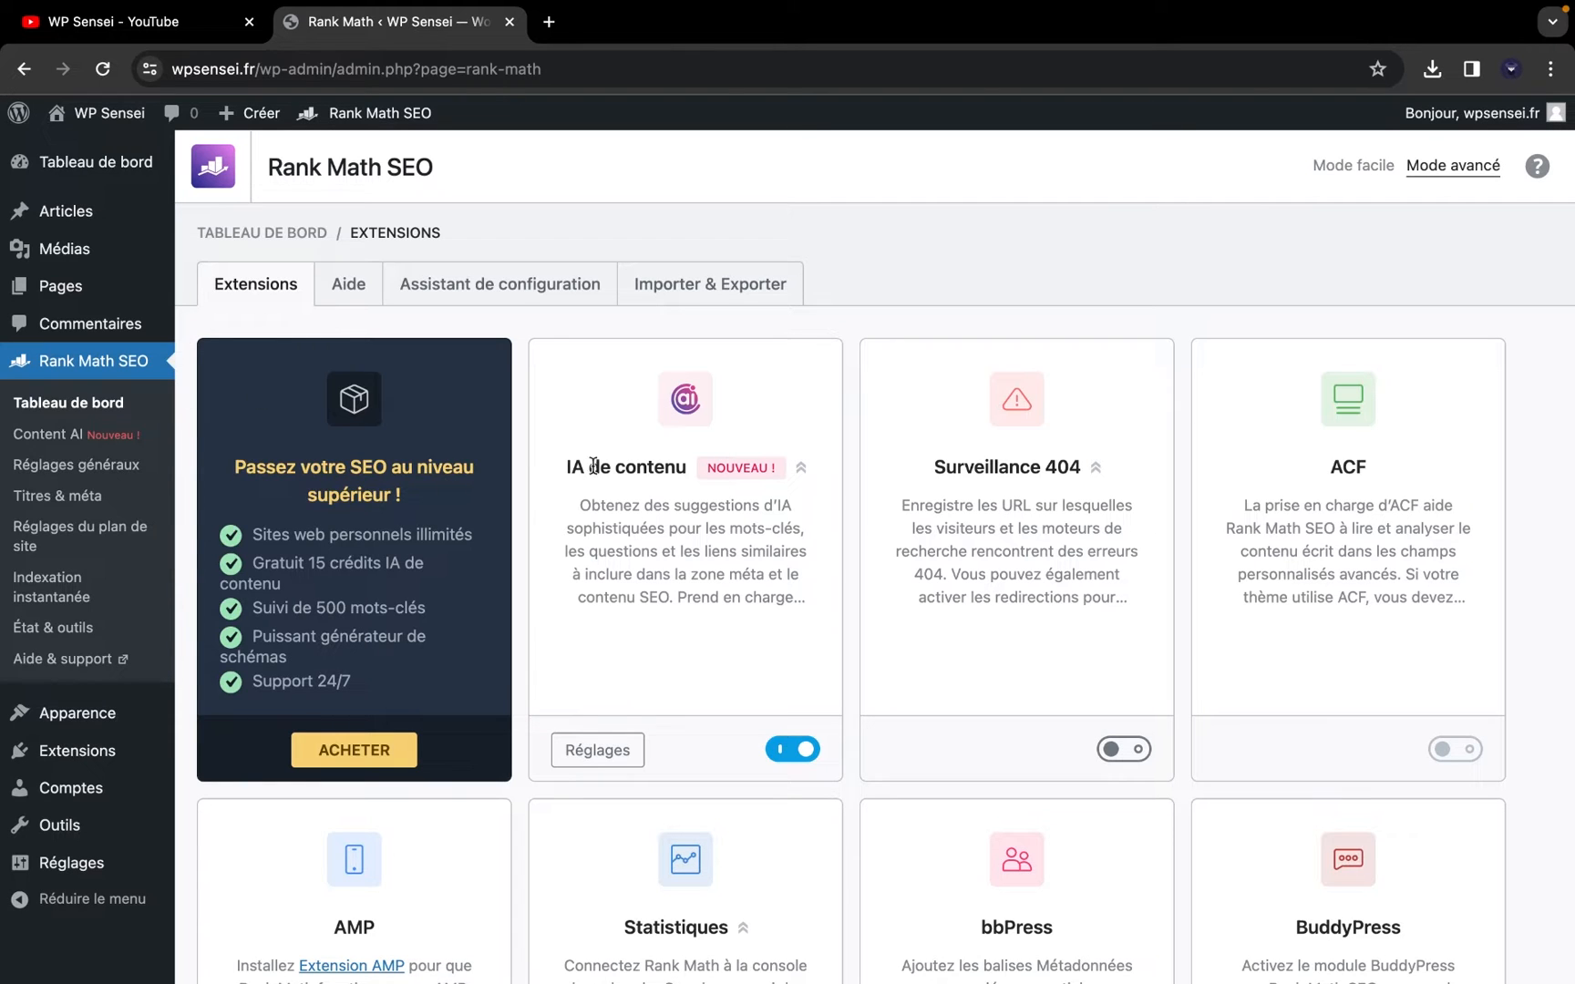
{"action": "scroll", "coordinate": [651, 458], "scroll_direction": "down", "scroll_amount": 3}
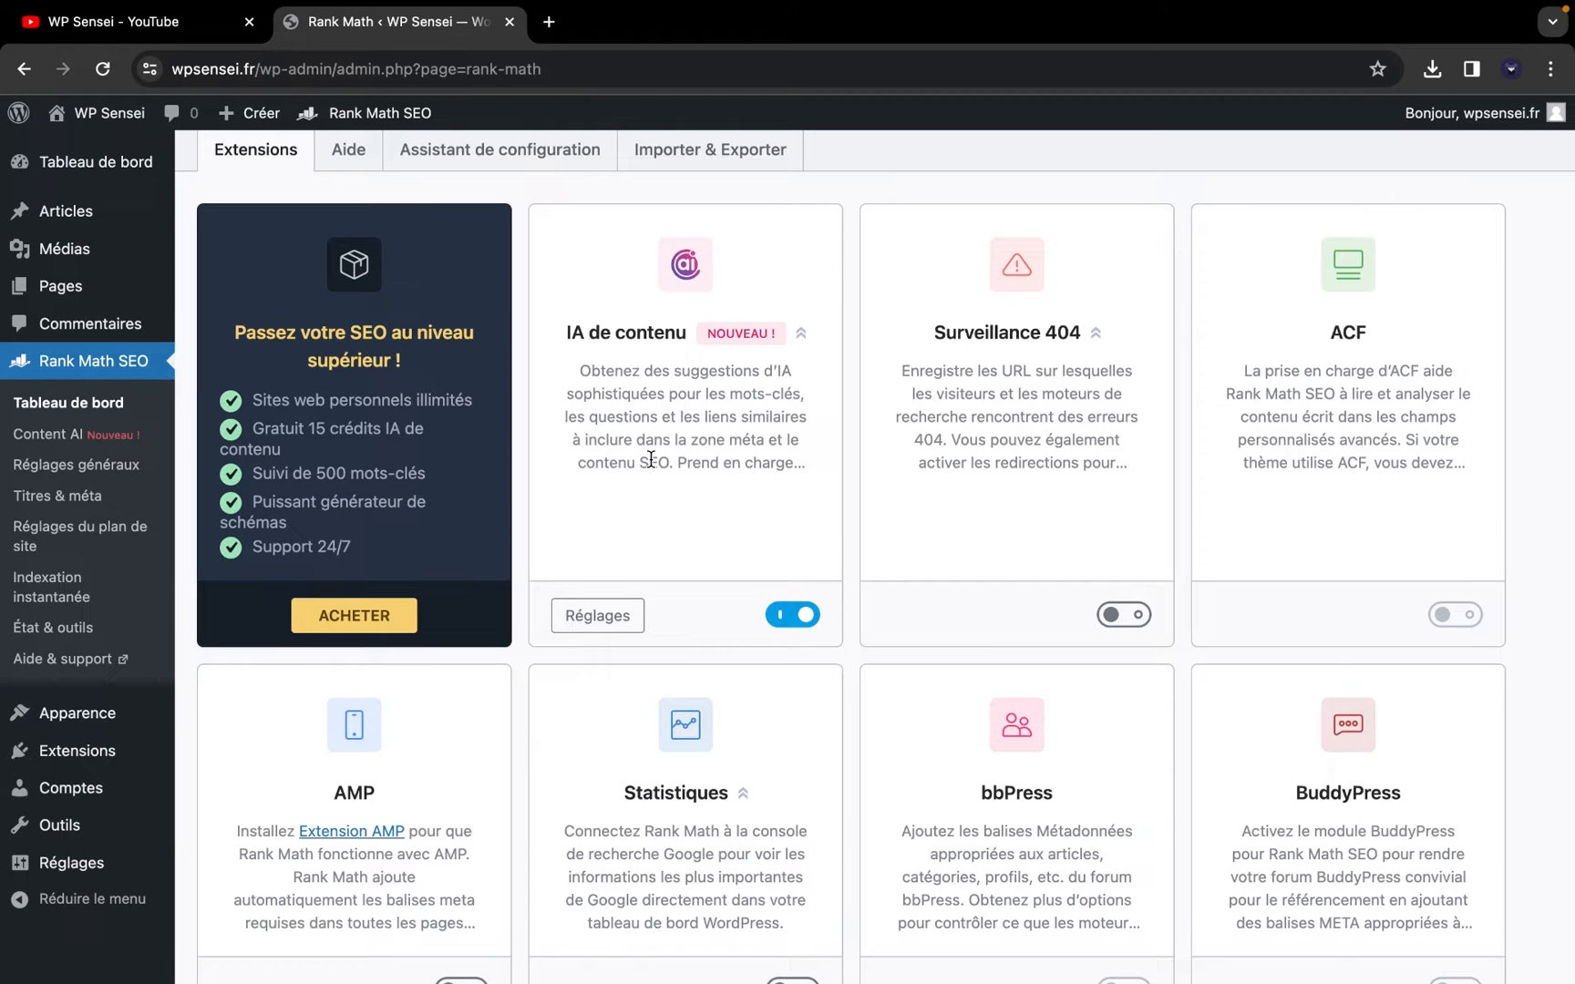
{"action": "scroll", "coordinate": [651, 470], "scroll_direction": "up", "scroll_amount": 2}
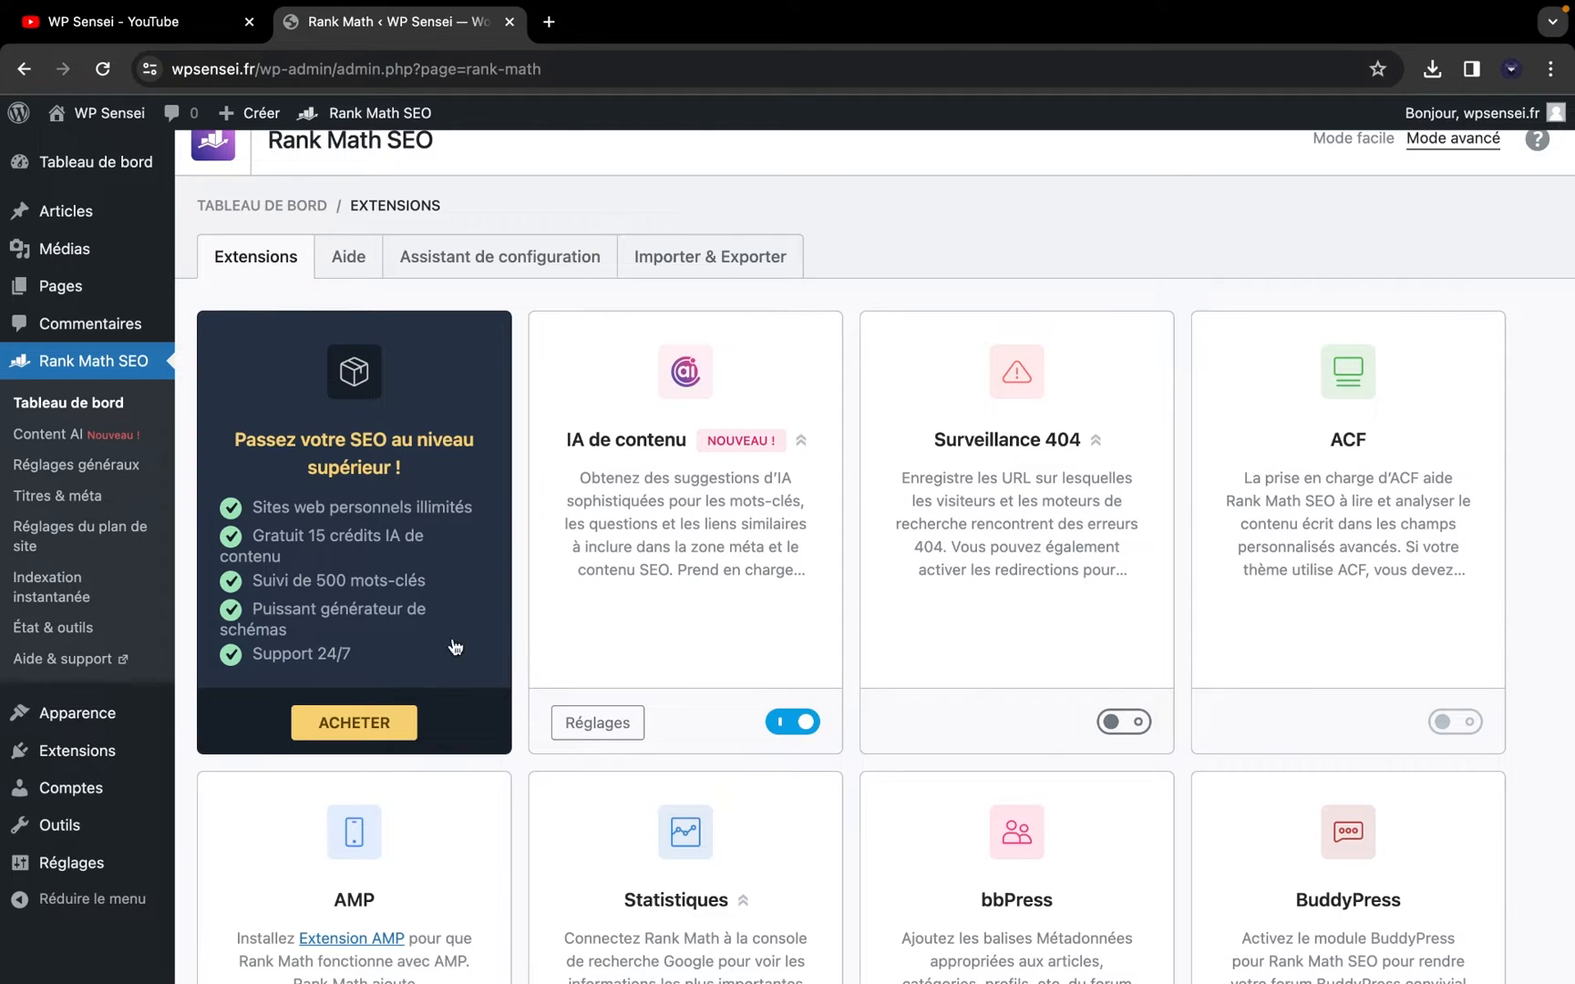
{"action": "left_click", "coordinate": [353, 721]}
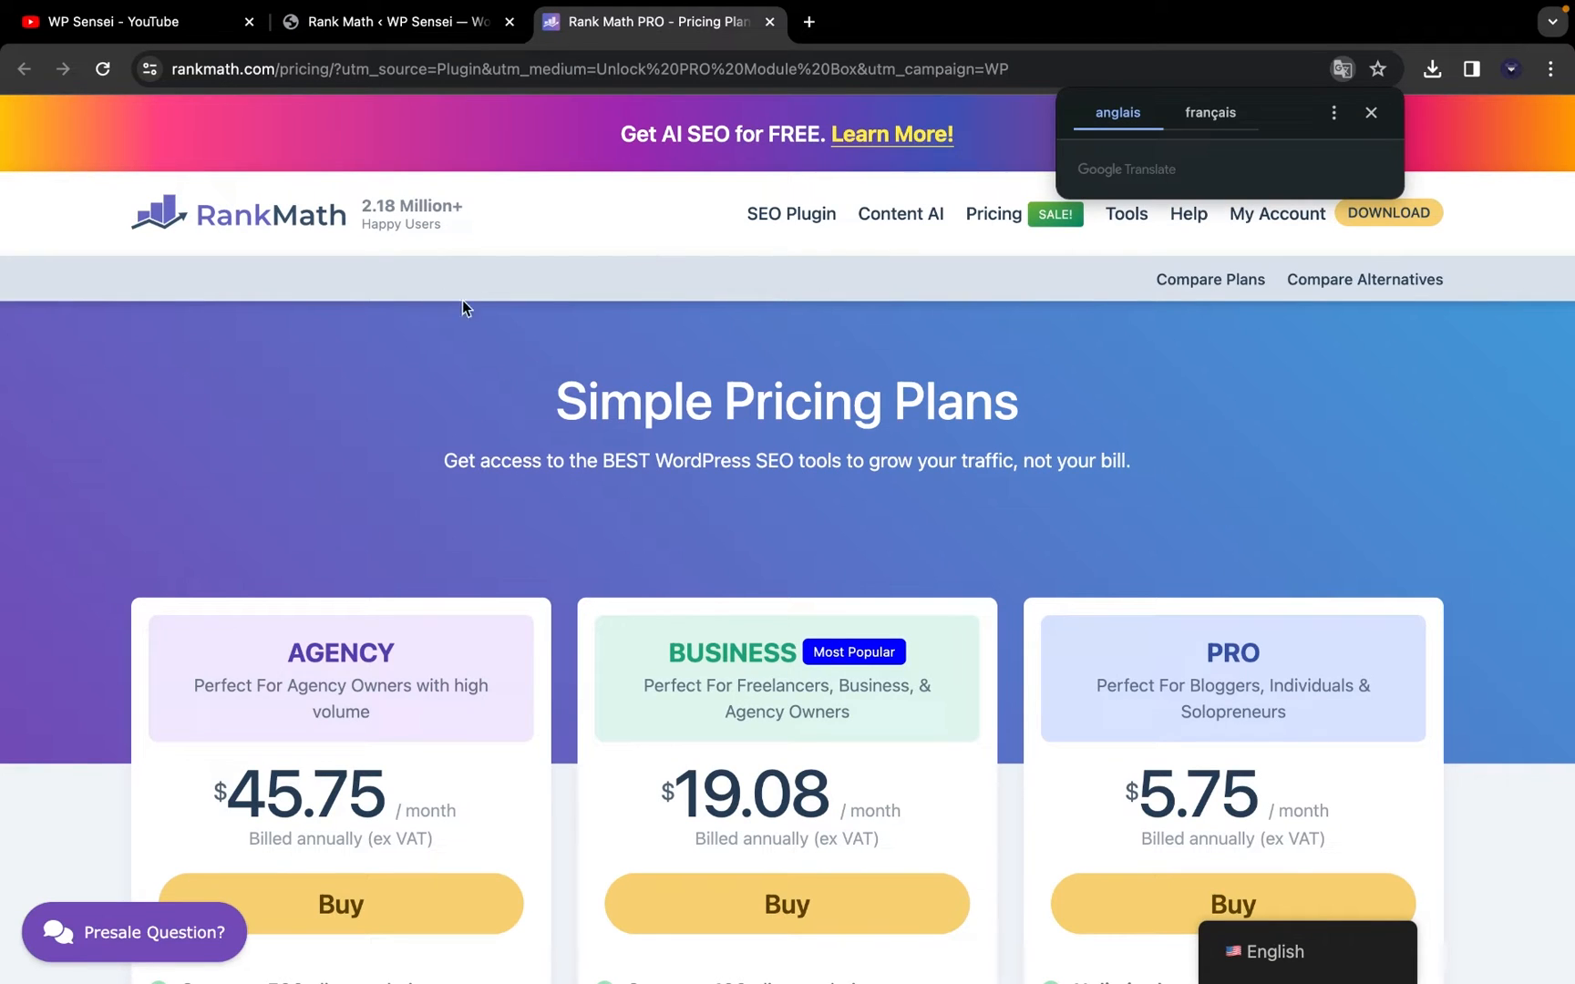
{"action": "left_click", "coordinate": [770, 21]}
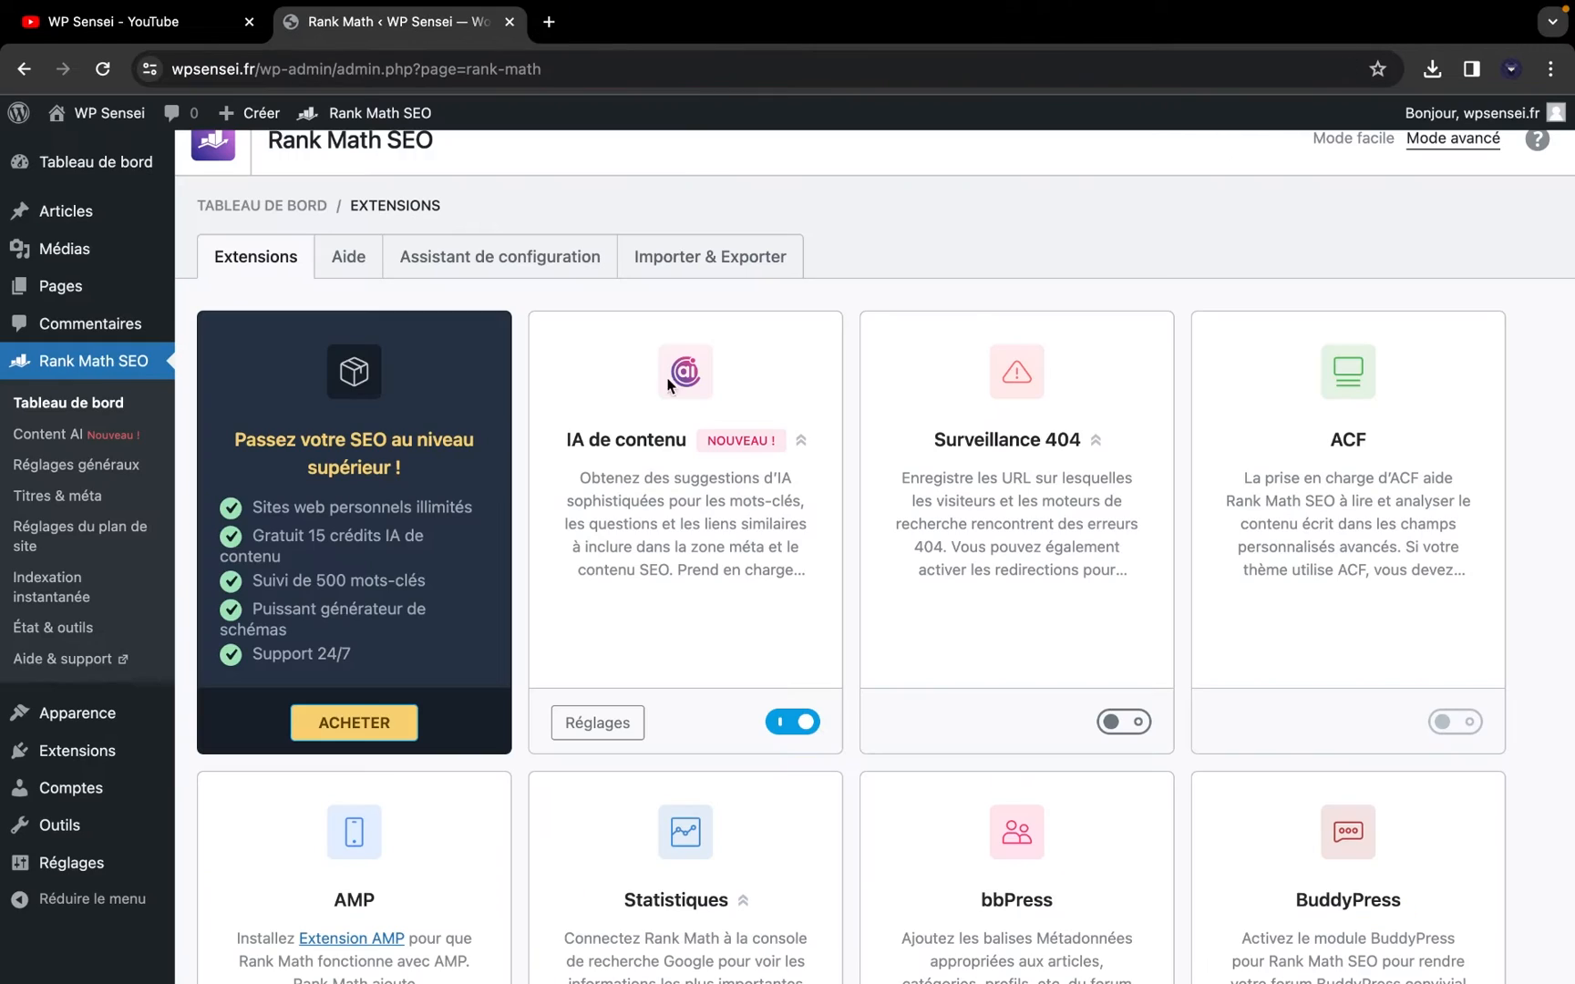
Read the IA de contenu module's description and view its settings page
{"action": "scroll", "coordinate": [746, 486], "scroll_direction": "down", "scroll_amount": 1}
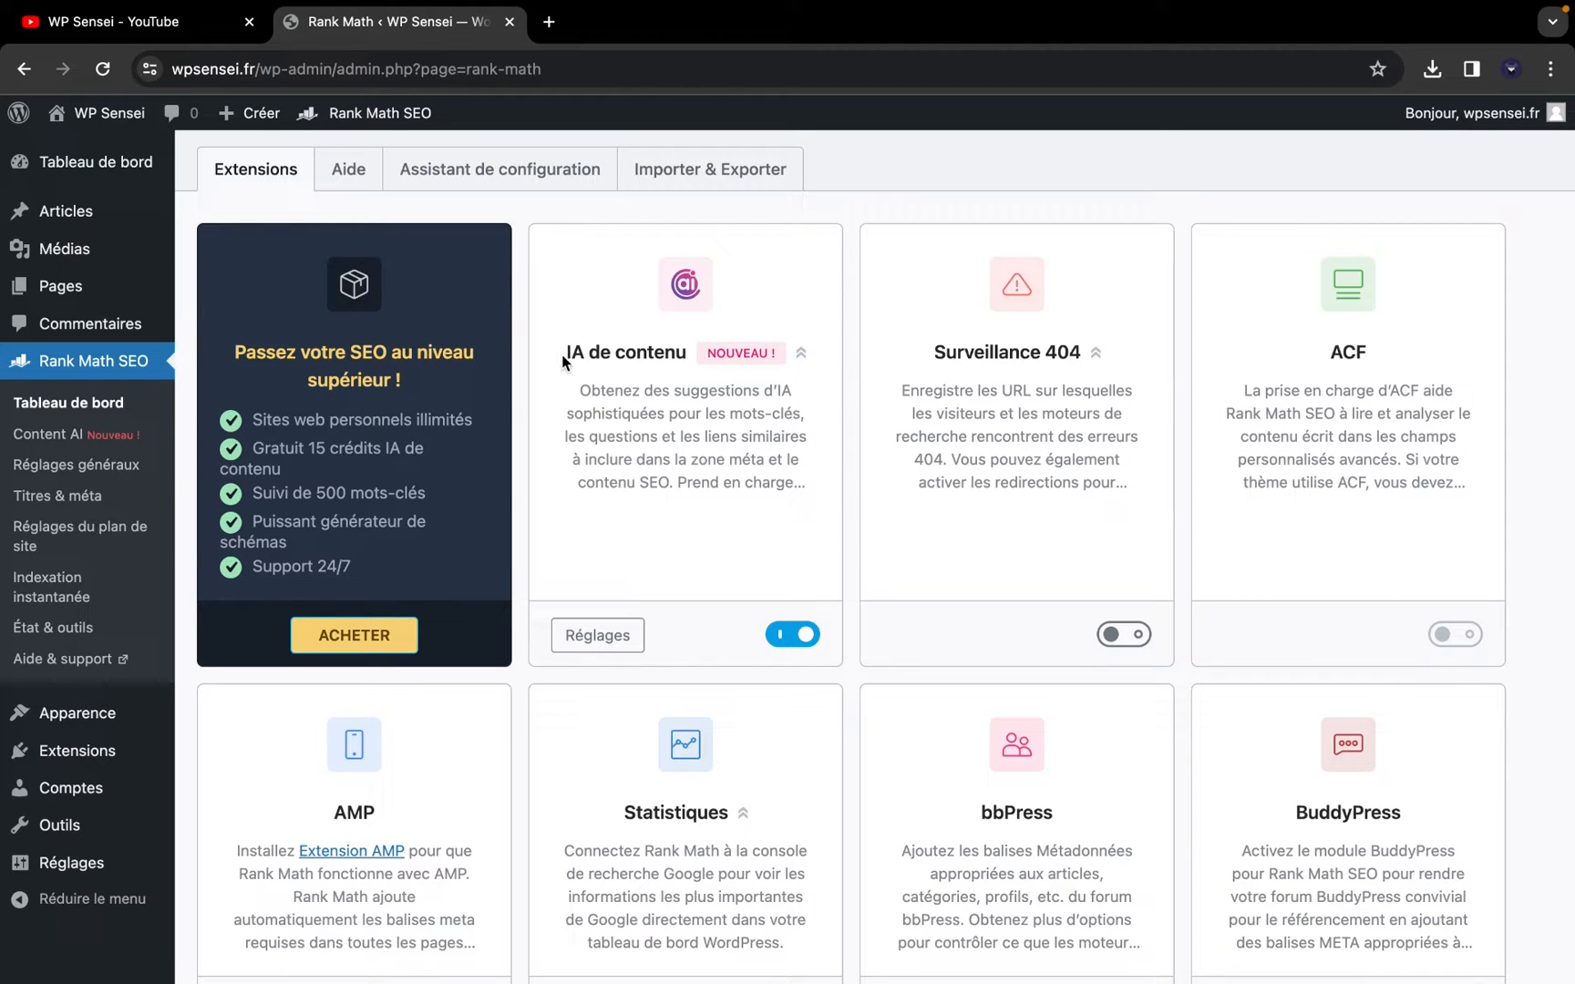
{"action": "left_click_drag", "start_coordinate": [563, 355], "coordinate": [700, 470]}
{"action": "left_click", "coordinate": [700, 470]}
{"action": "left_click", "coordinate": [598, 635]}
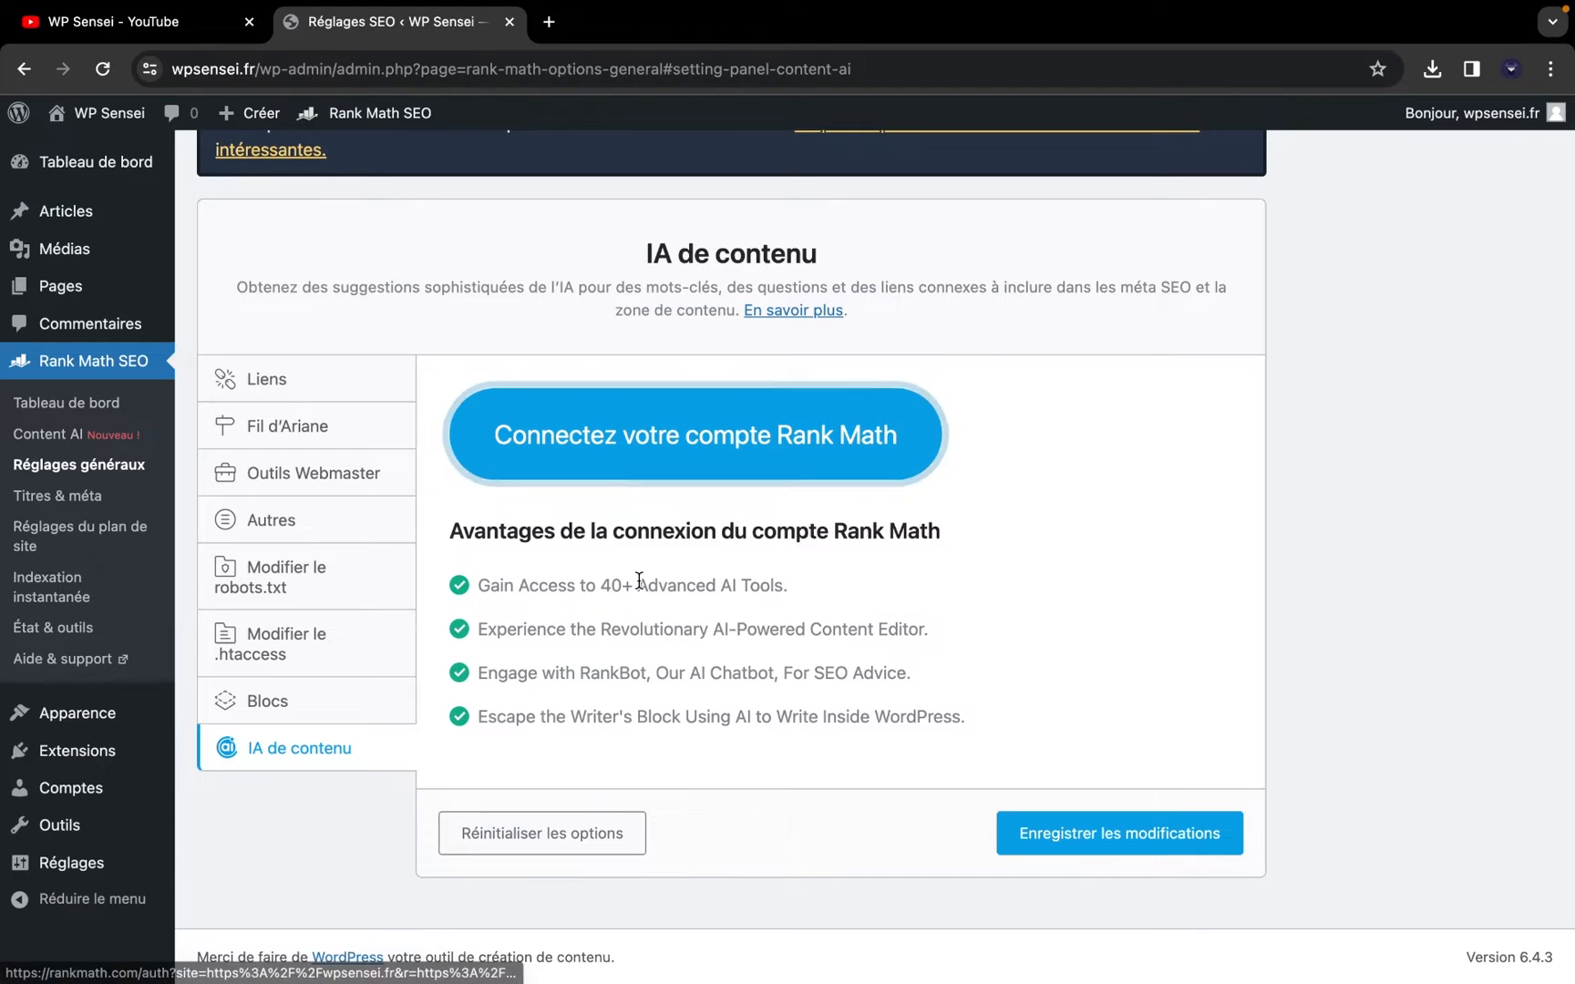
{"action": "scroll", "coordinate": [620, 588], "scroll_direction": "up", "scroll_amount": 3}
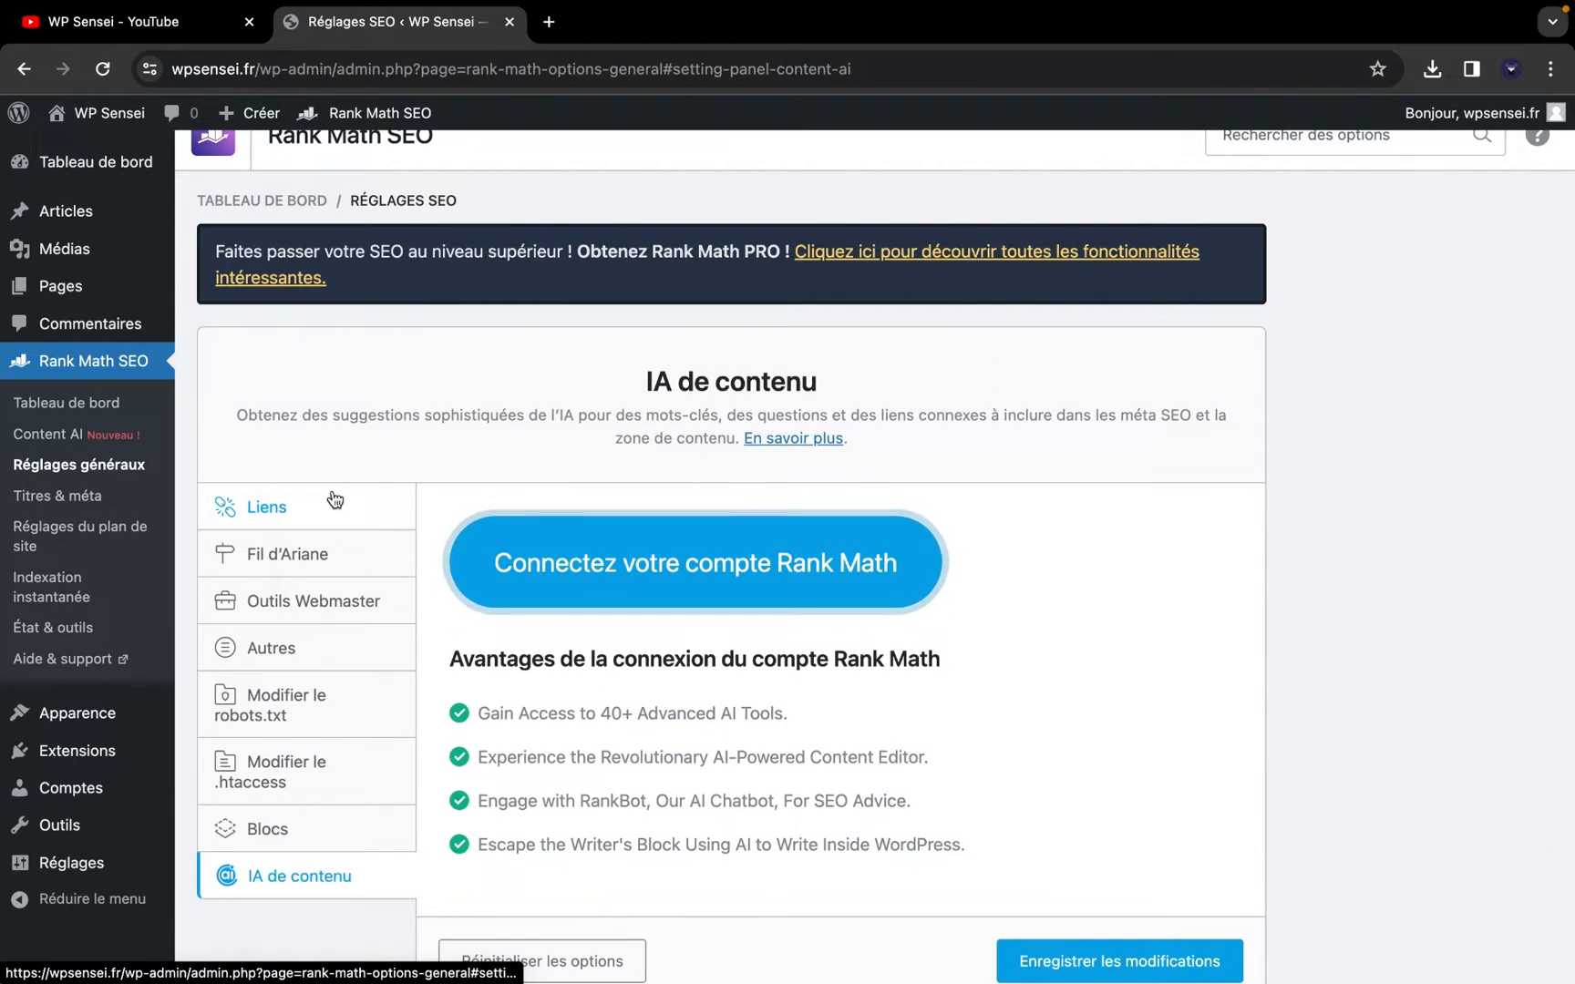
{"action": "scroll", "coordinate": [333, 499], "scroll_direction": "up", "scroll_amount": 1}
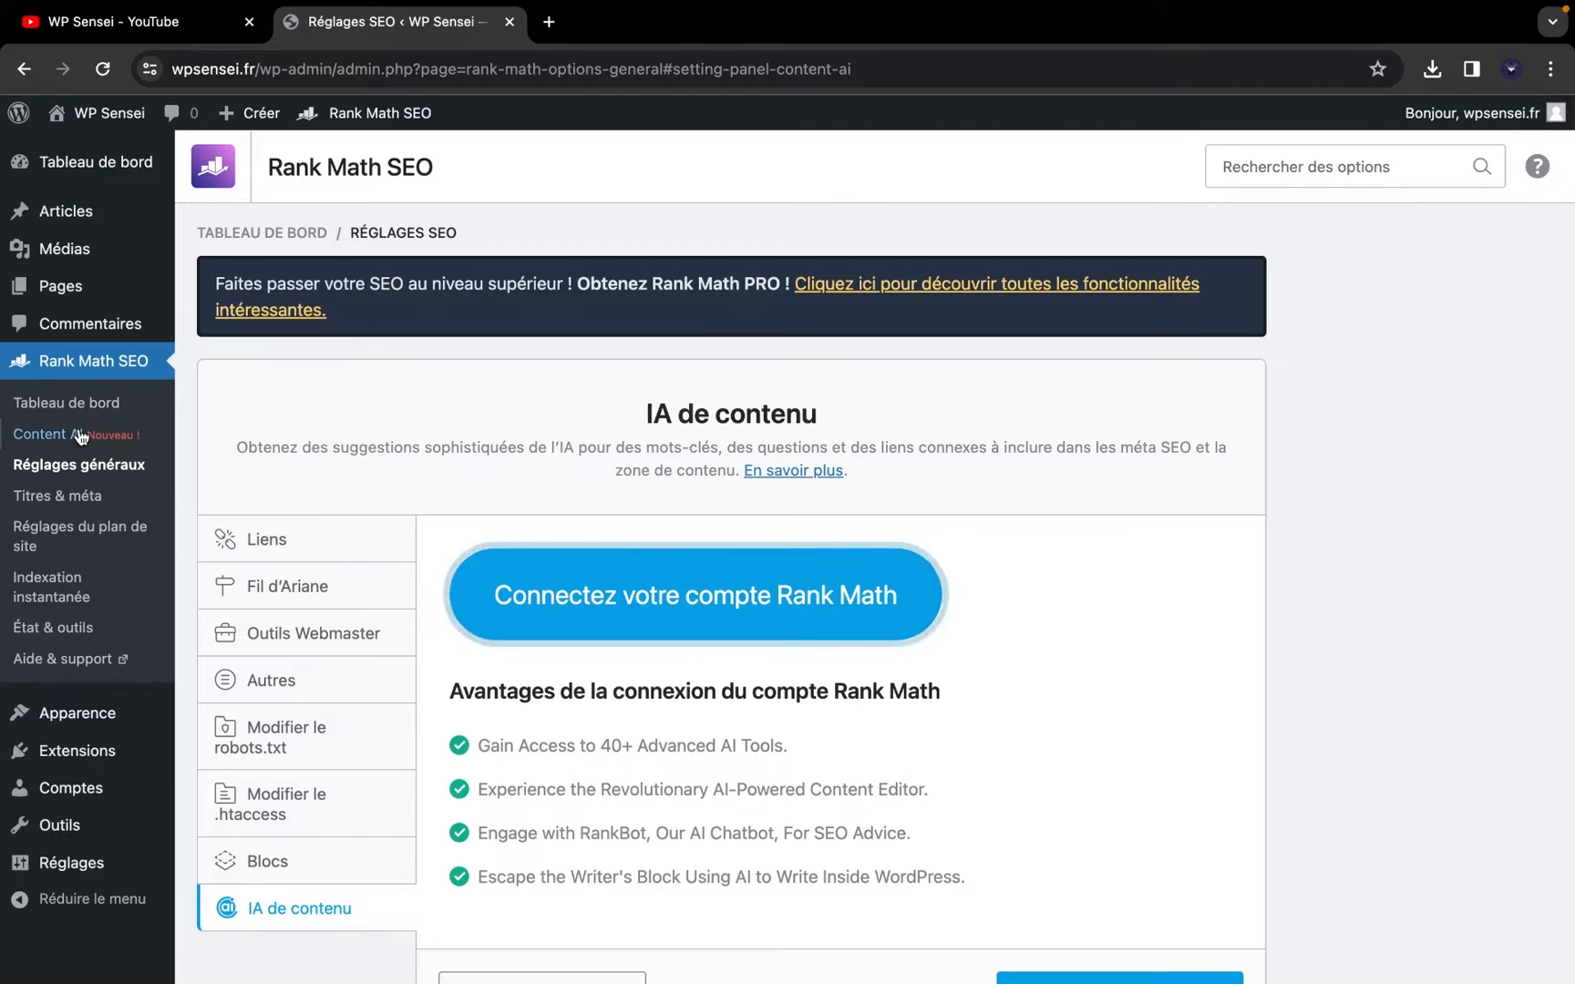
Open the Content AI page of Rank Math SEO and look over its AI Tools
{"action": "left_click", "coordinate": [64, 428]}
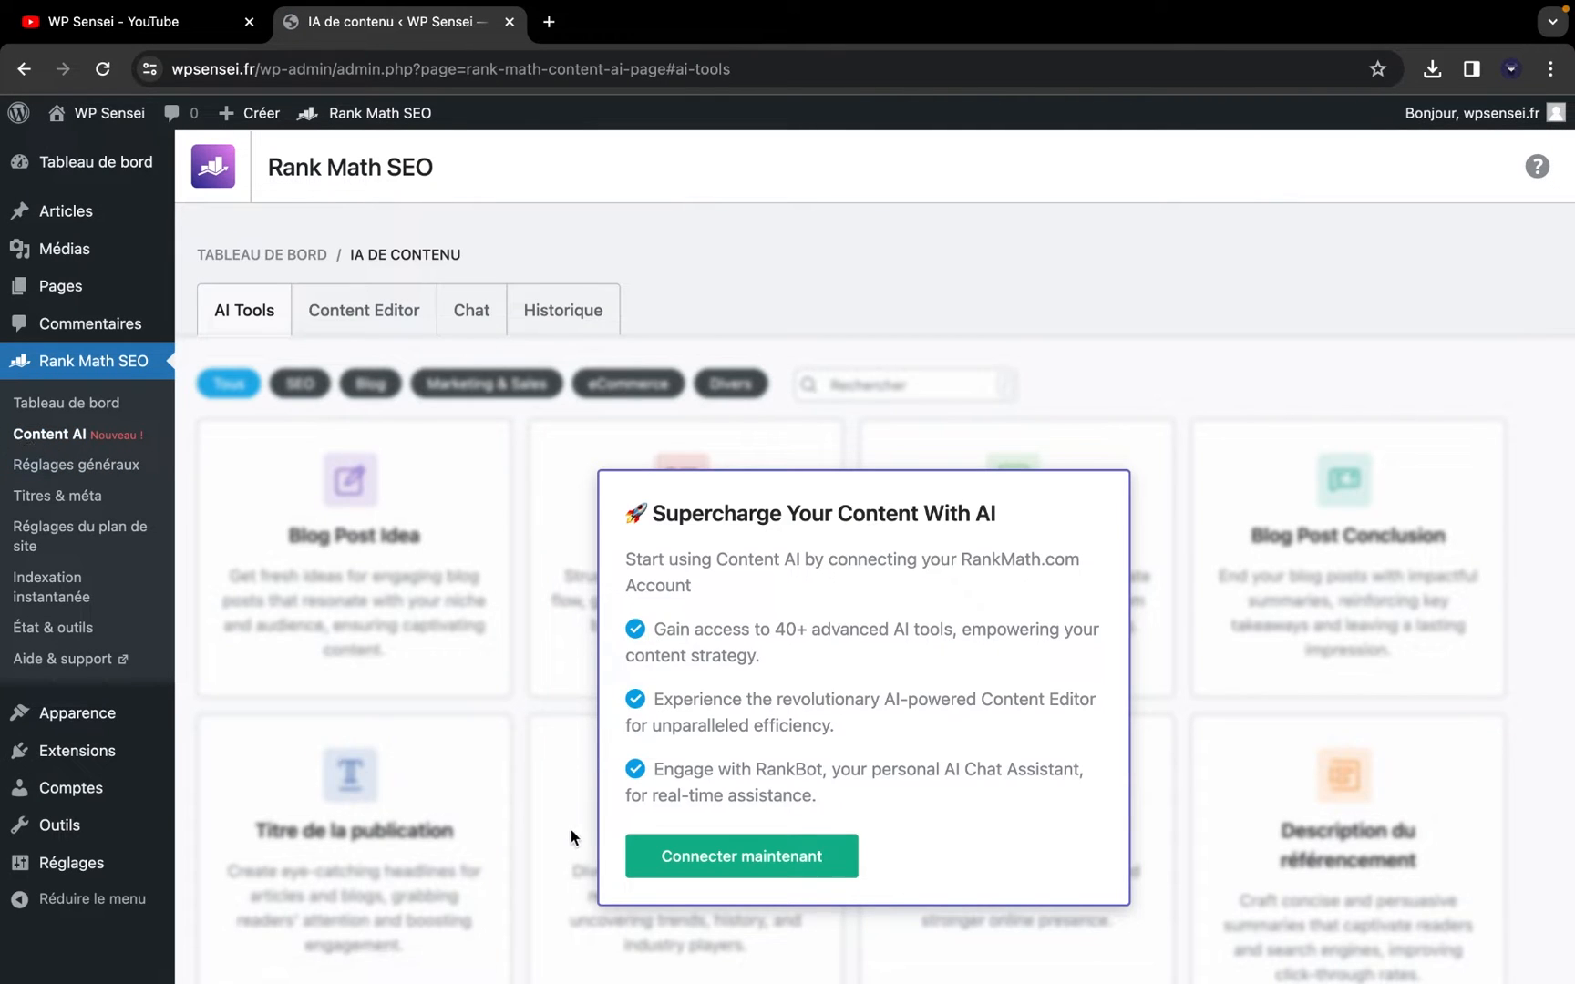
{"action": "scroll", "coordinate": [574, 836], "scroll_direction": "down", "scroll_amount": 2}
{"action": "scroll", "coordinate": [689, 776], "scroll_direction": "down", "scroll_amount": 1}
{"action": "scroll", "coordinate": [638, 729], "scroll_direction": "up", "scroll_amount": 3}
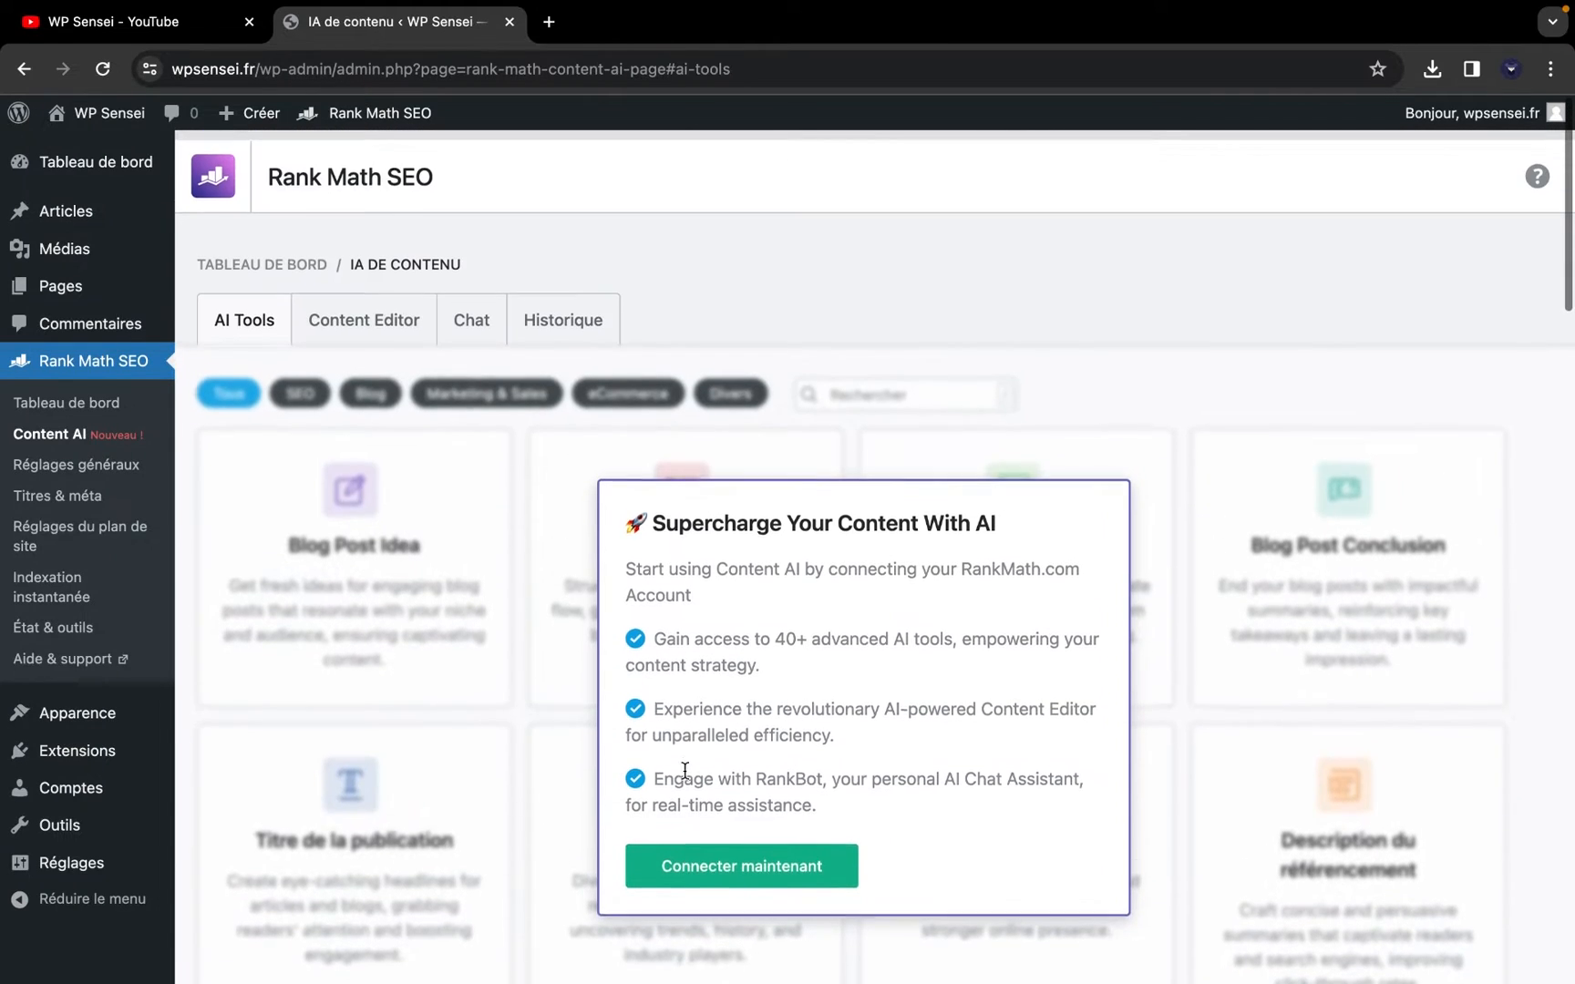
View the Content Editor and AI Tools sections of Content AI and return to the Rank Math SEO dashboard
{"action": "left_click", "coordinate": [351, 308]}
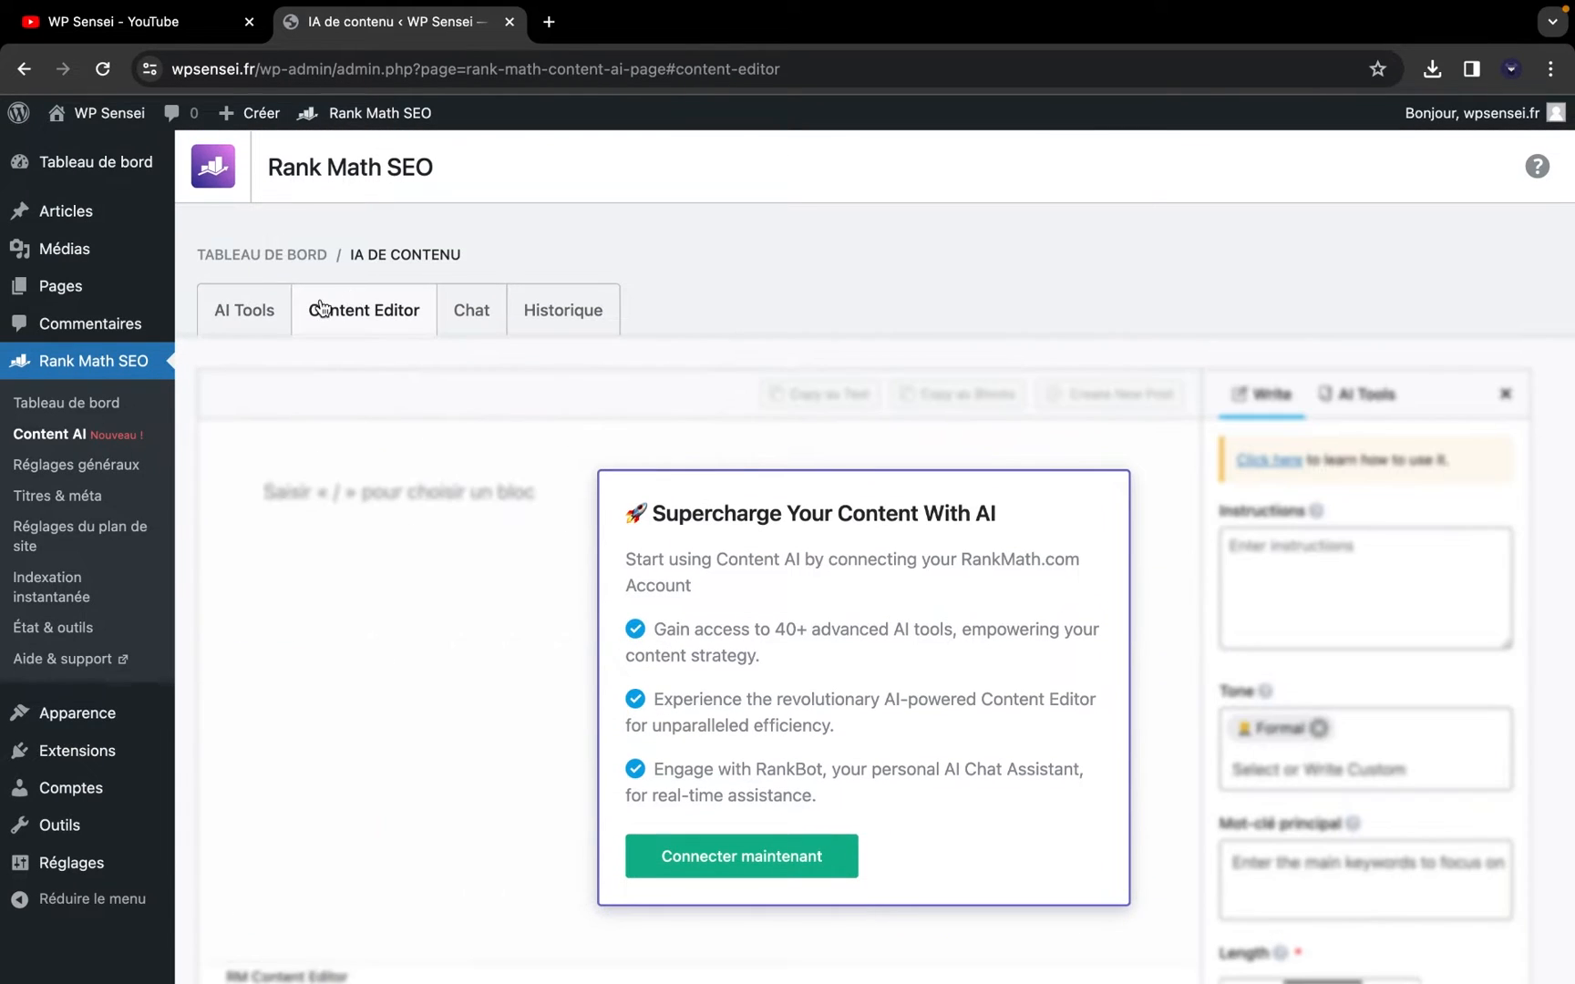
{"action": "left_click", "coordinate": [264, 314]}
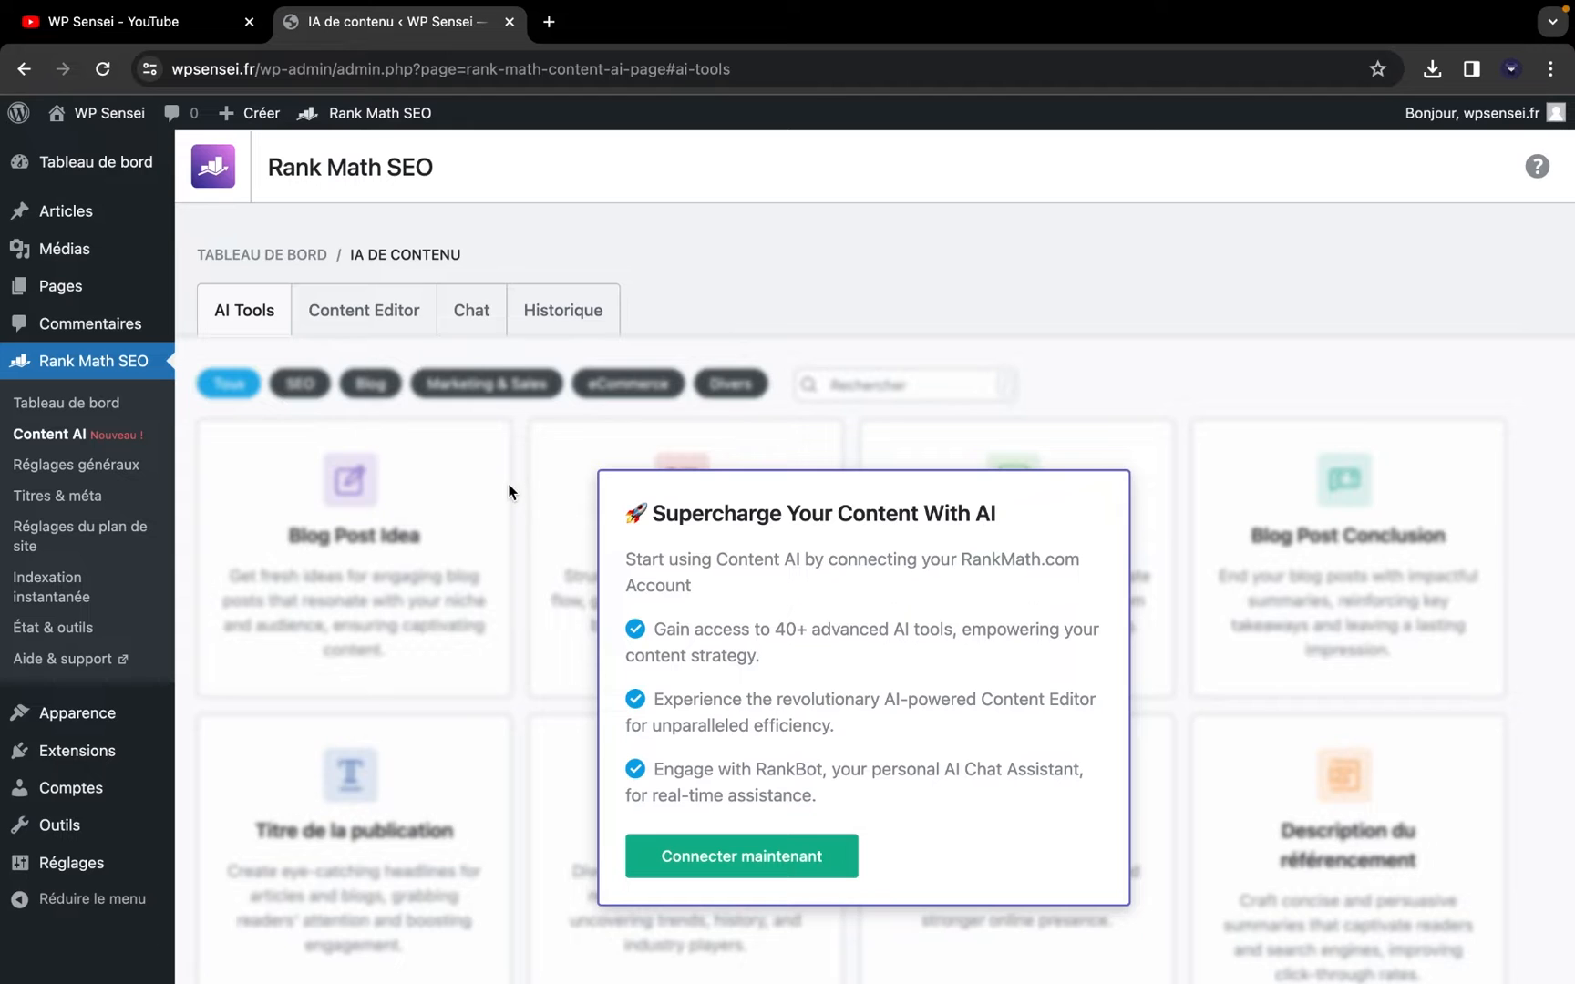
{"action": "left_click", "coordinate": [77, 411]}
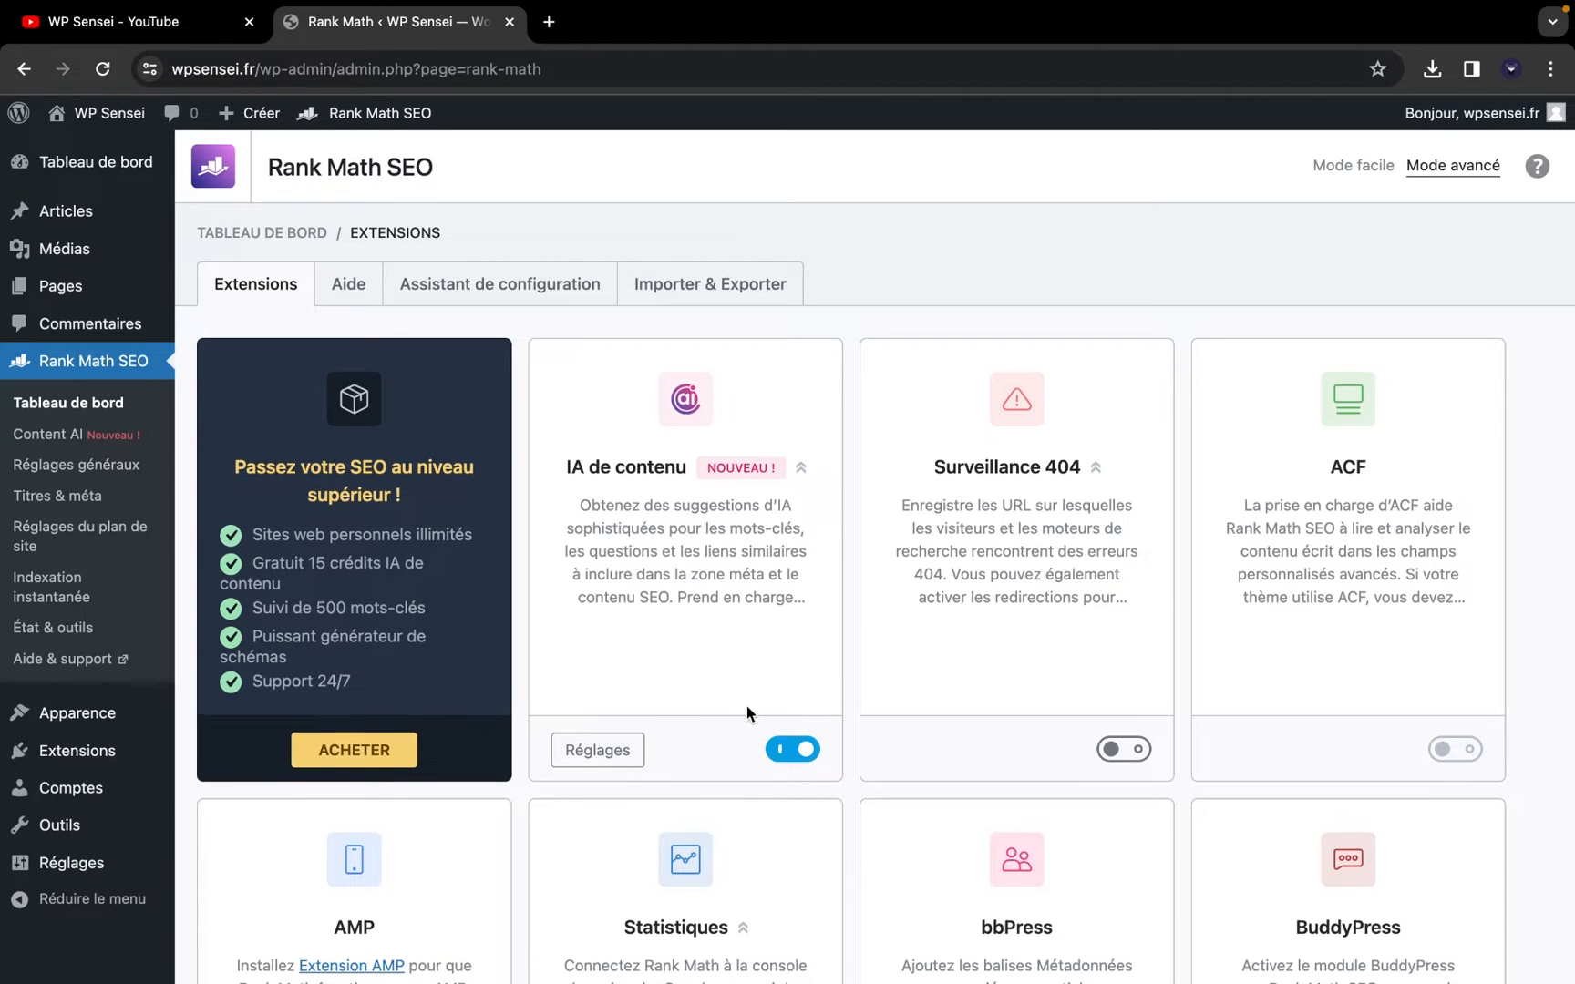
Enable the Surveillance 404 module and open its error log page
{"action": "scroll", "coordinate": [746, 707], "scroll_direction": "down", "scroll_amount": 1}
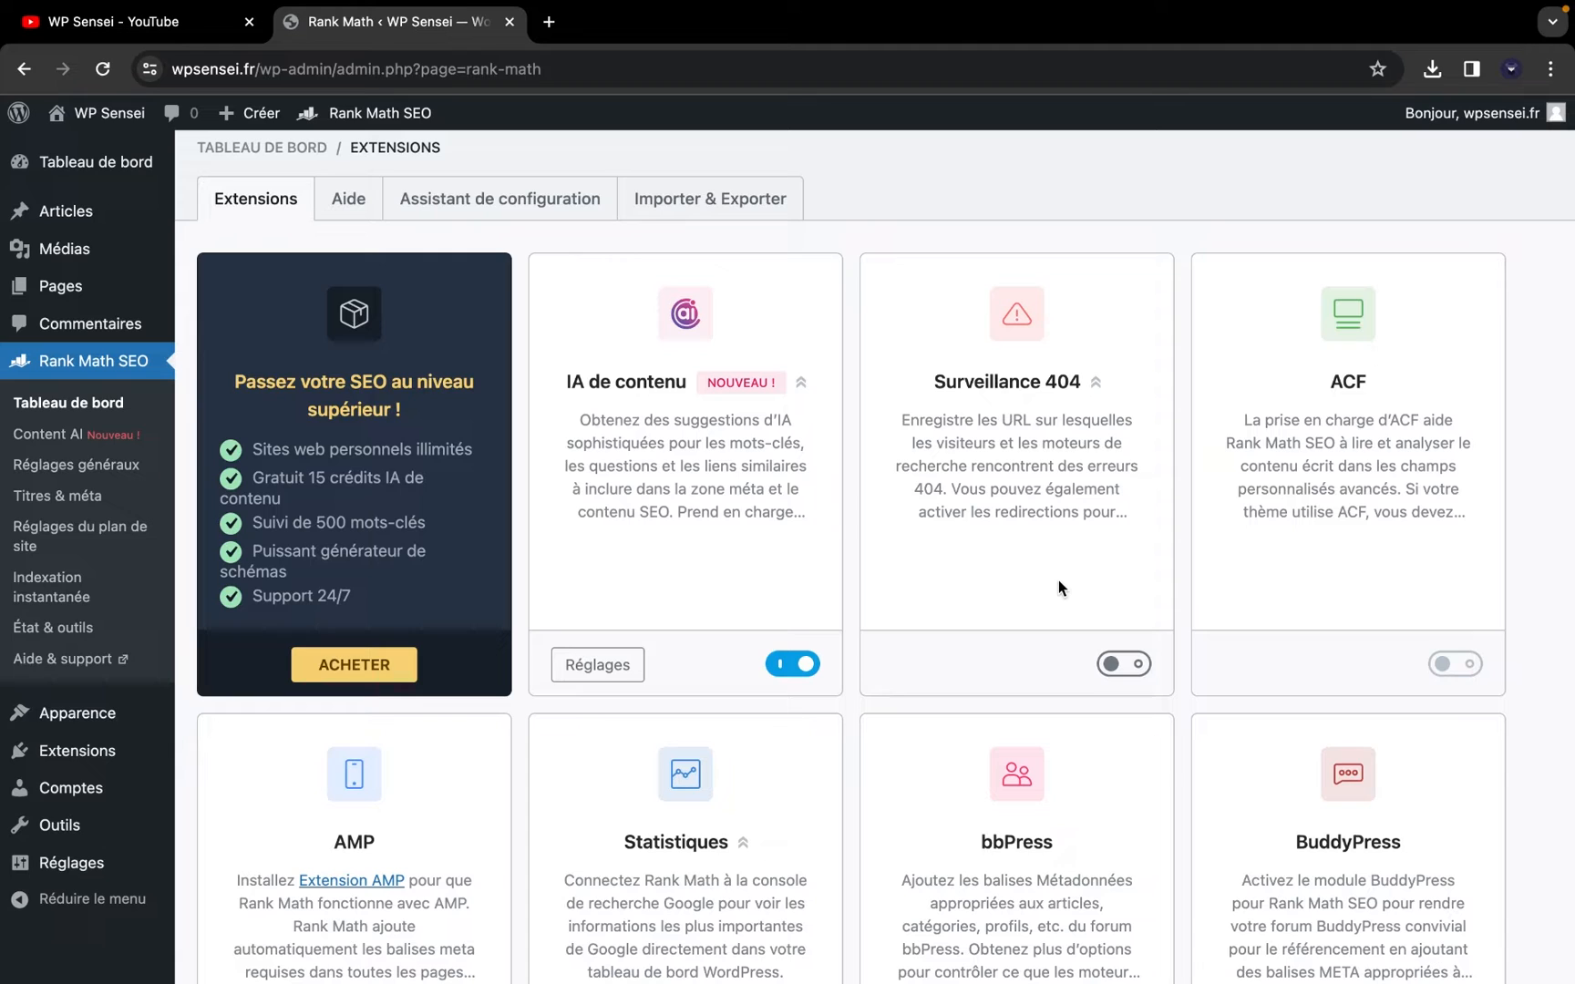
{"action": "left_click", "coordinate": [1124, 663]}
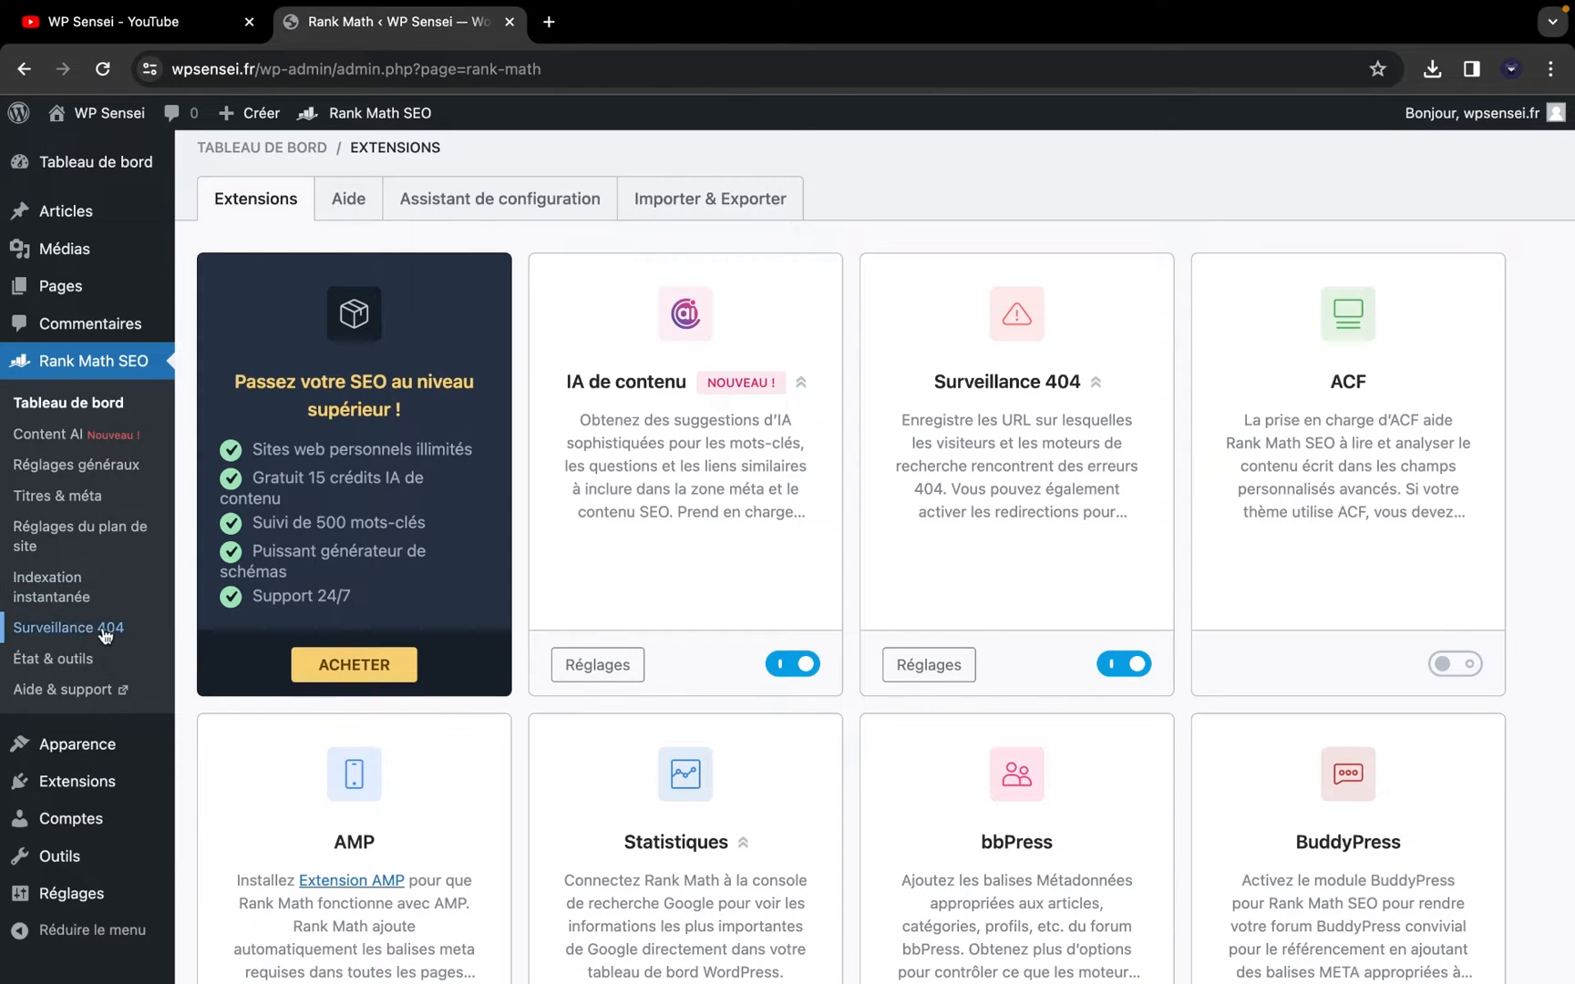
{"action": "left_click", "coordinate": [87, 632]}
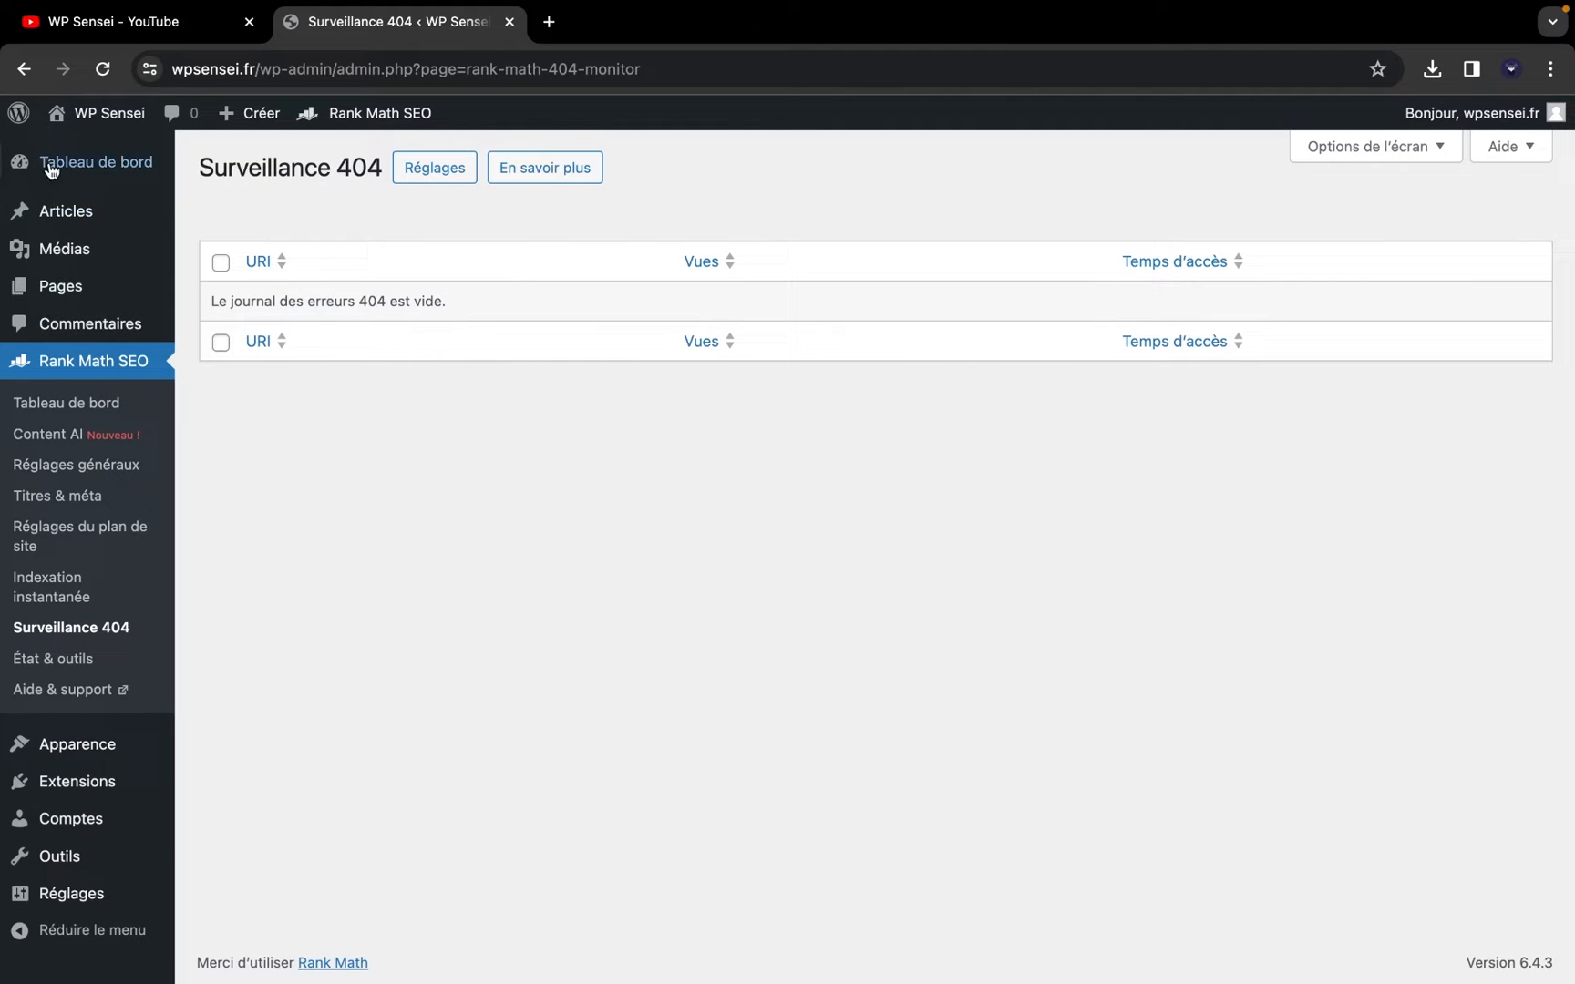
Open the site's front end in a new browser tab and visit the nonexistent address wpsensei.fr/jidsisfosfd
{"action": "right_click", "coordinate": [70, 108]}
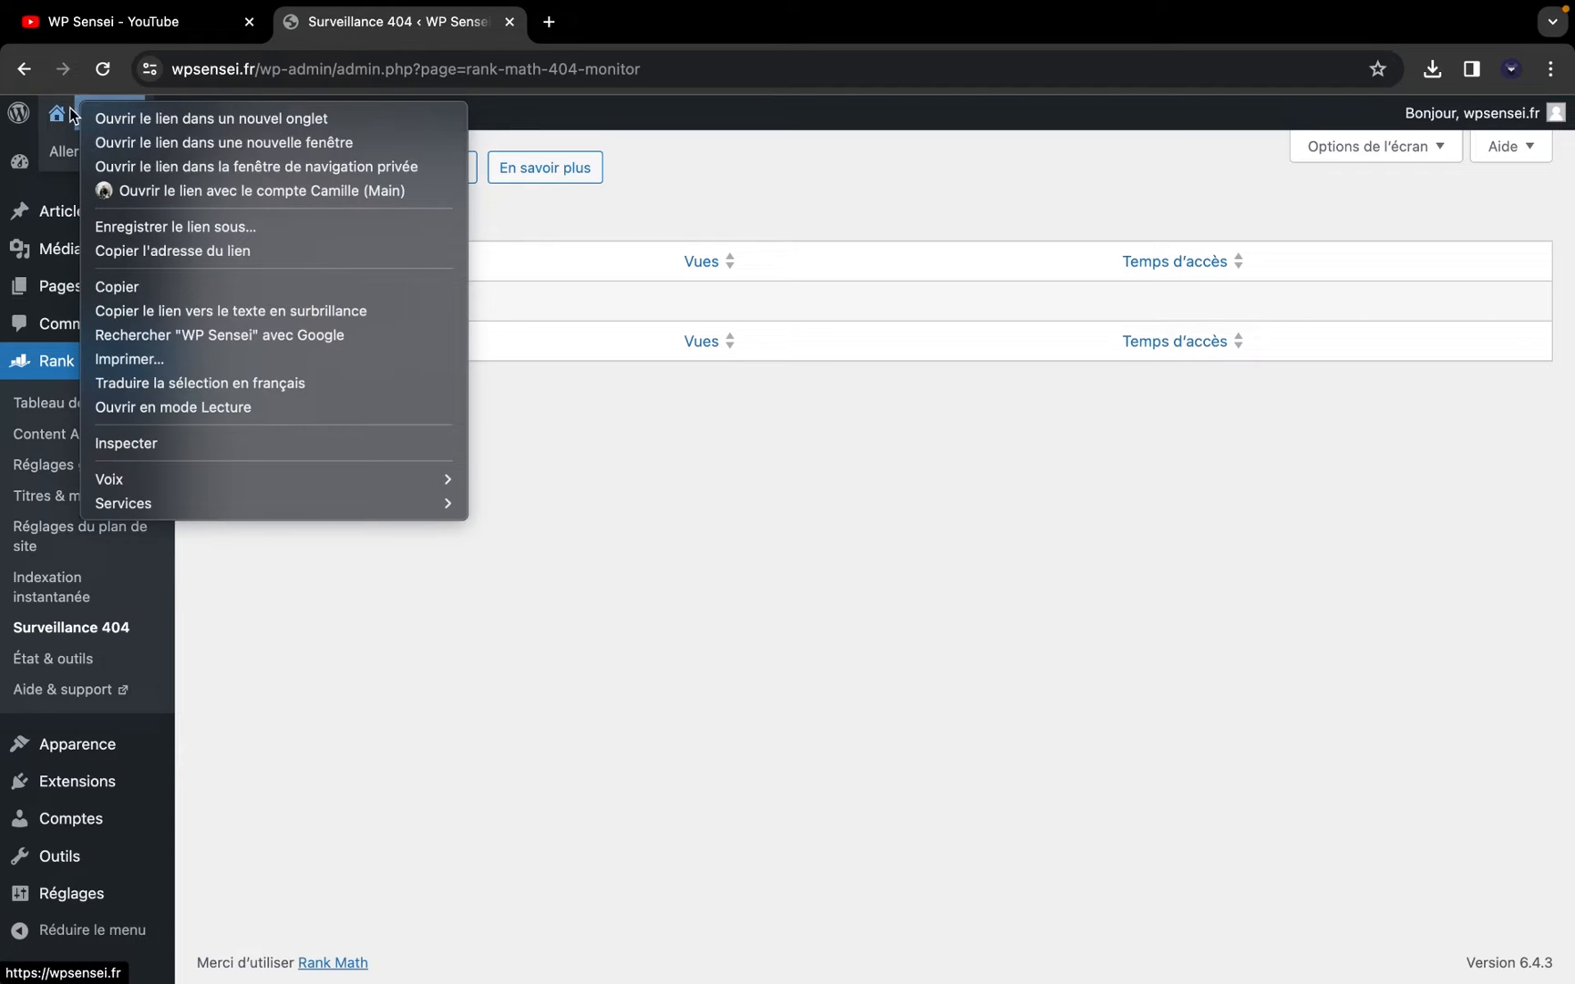
{"action": "left_click", "coordinate": [126, 121]}
{"action": "left_click", "coordinate": [627, 25]}
{"action": "left_click", "coordinate": [527, 72]}
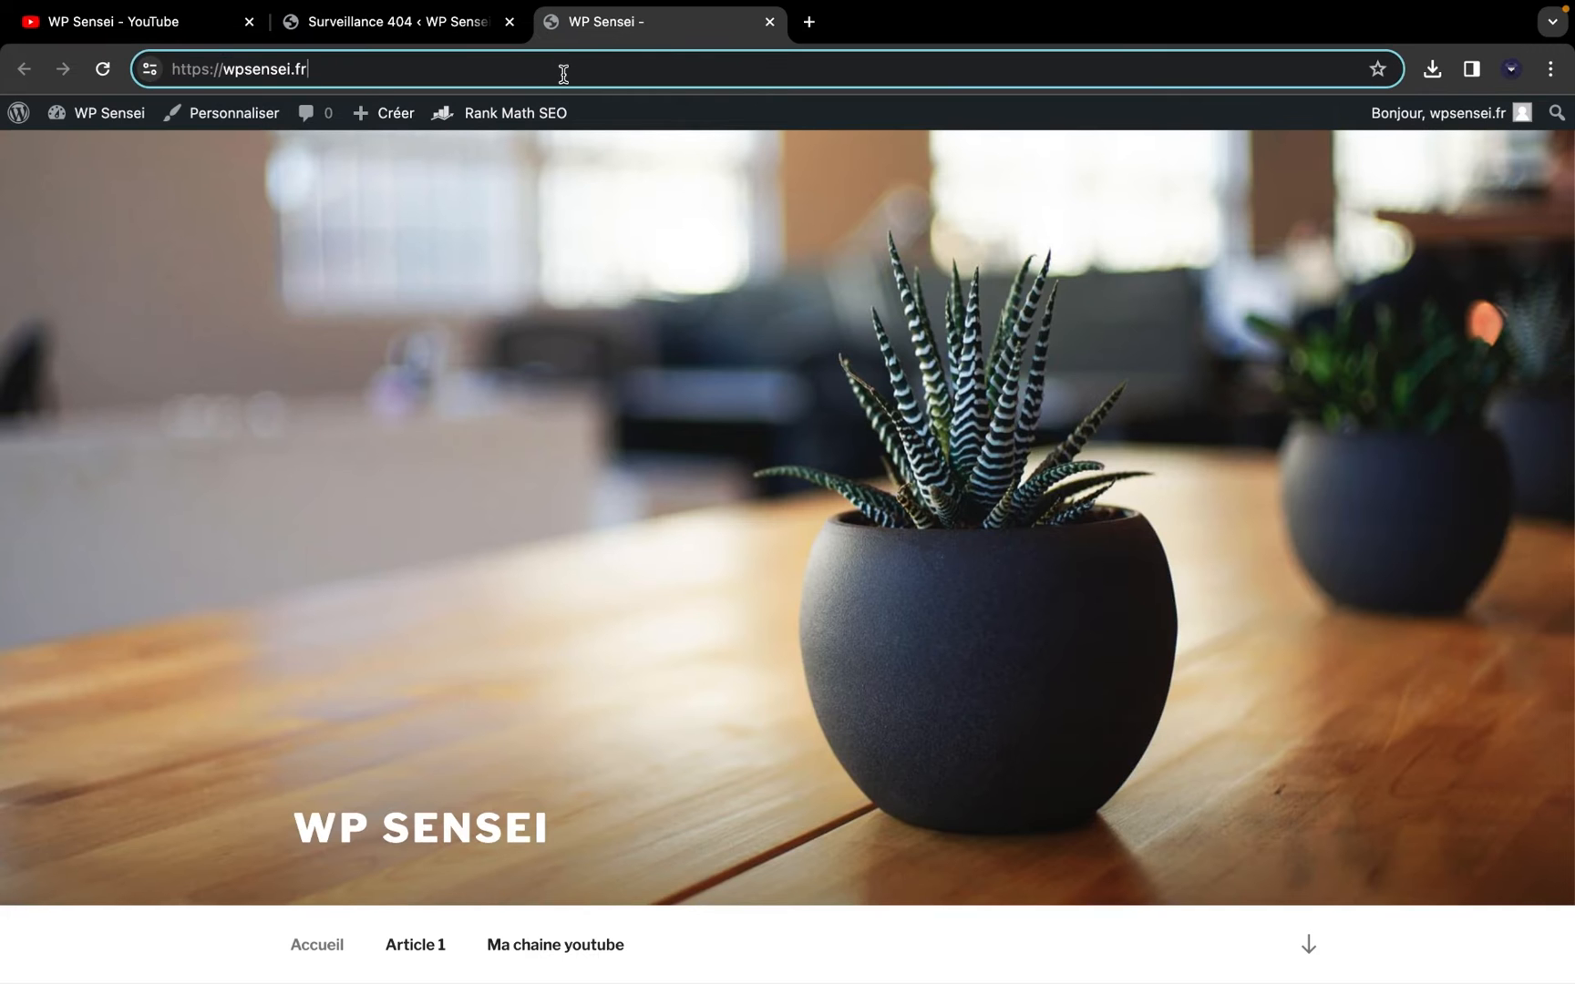
{"action": "type", "text": "/jidsisfosfd"}
{"action": "key", "text": "Return"}
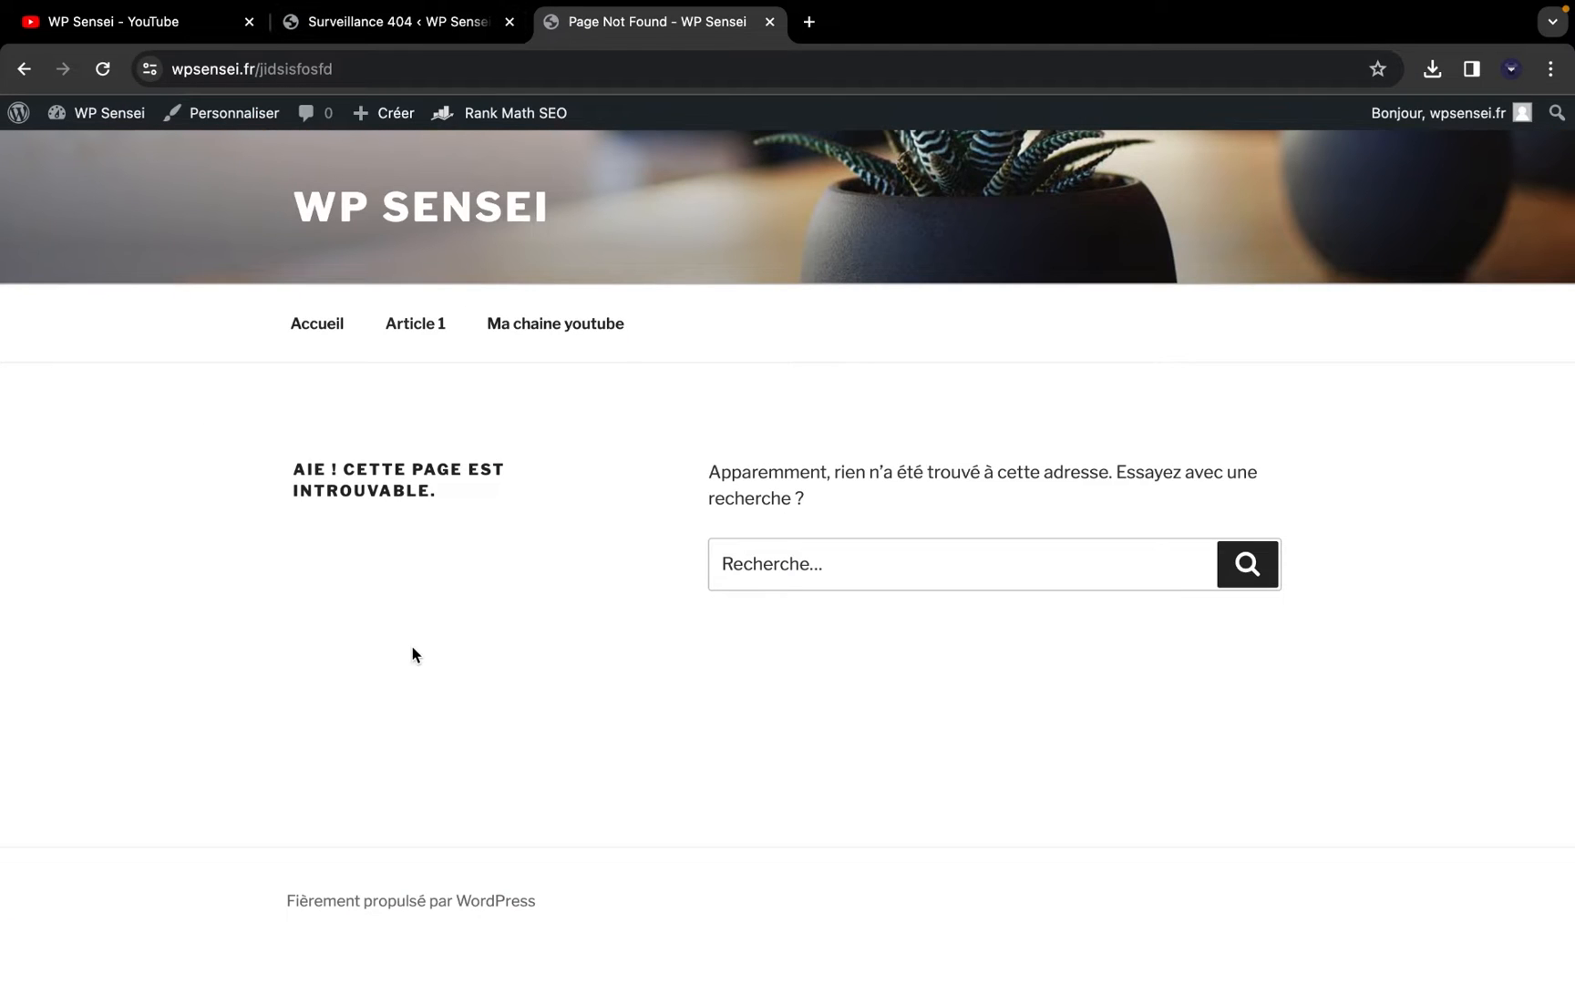
Reload the Surveillance 404 log and compare its entries with the missing page on the site
{"action": "left_click", "coordinate": [342, 25]}
{"action": "left_click", "coordinate": [356, 60]}
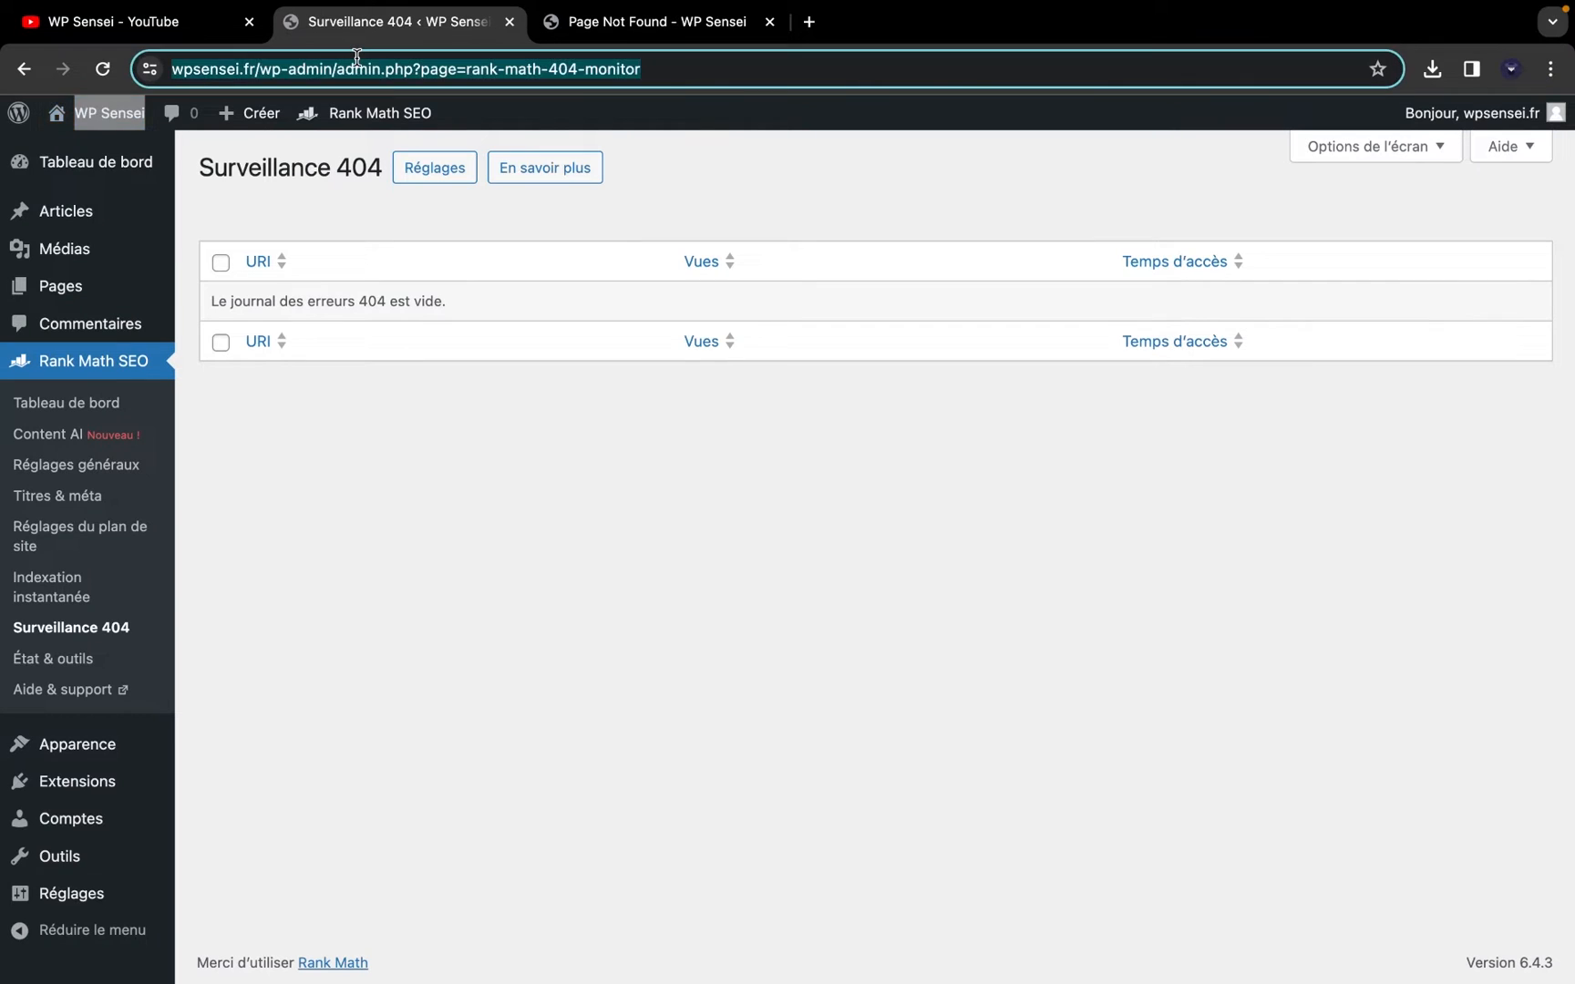
{"action": "key", "text": "Return"}
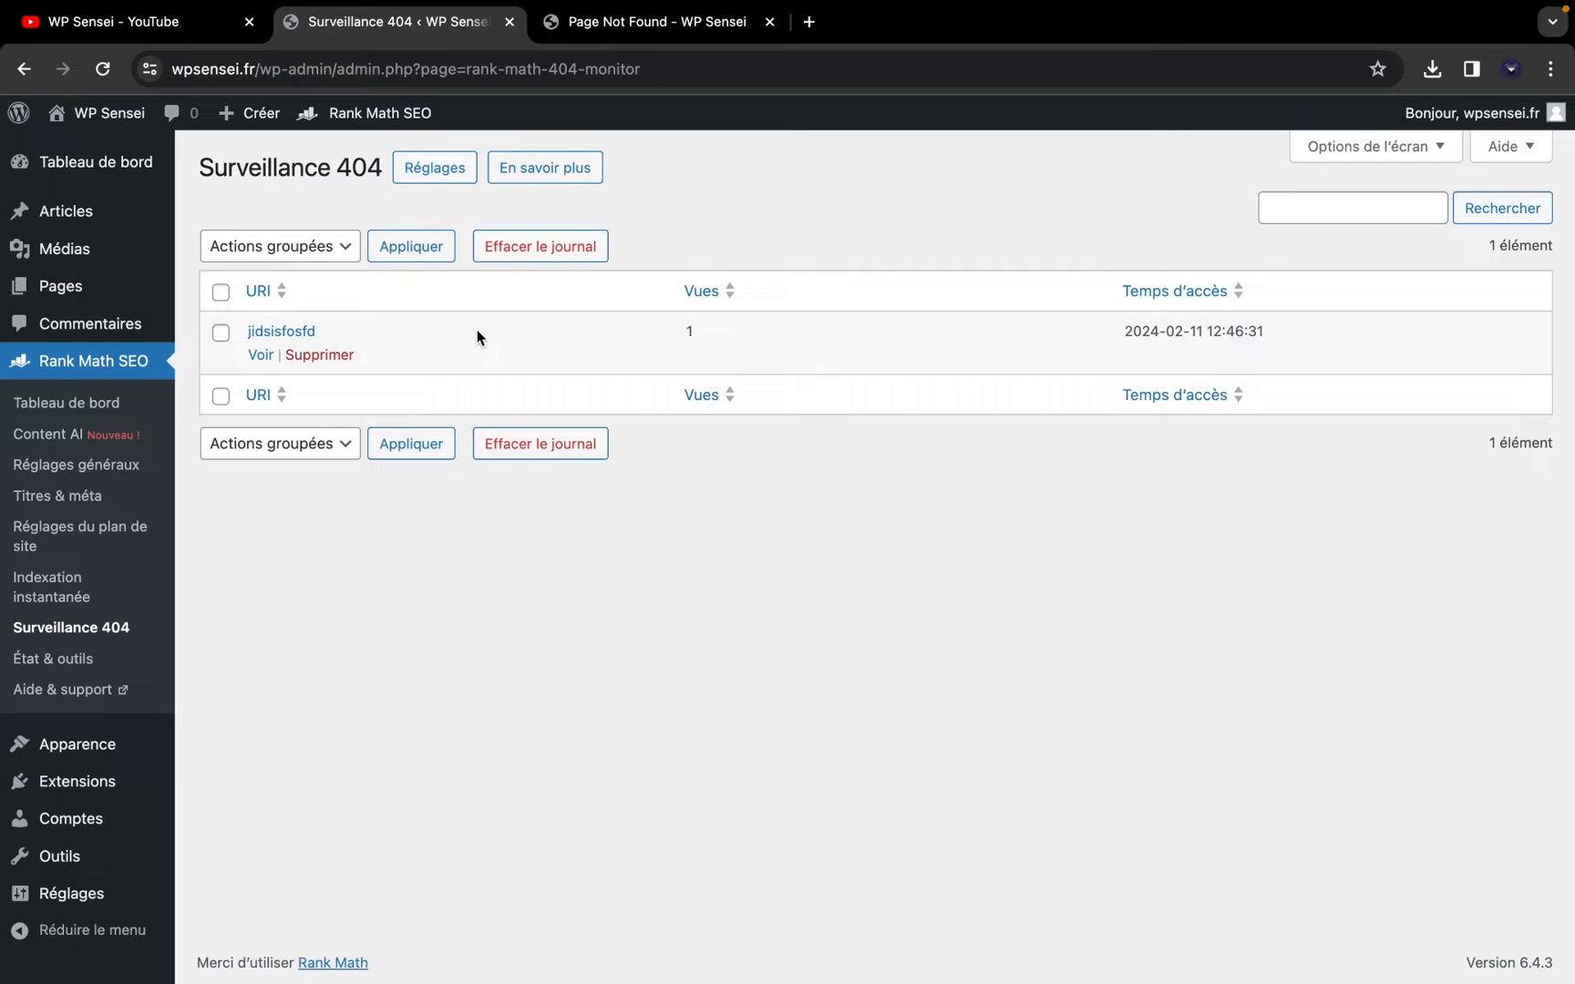
{"action": "left_click", "coordinate": [670, 20]}
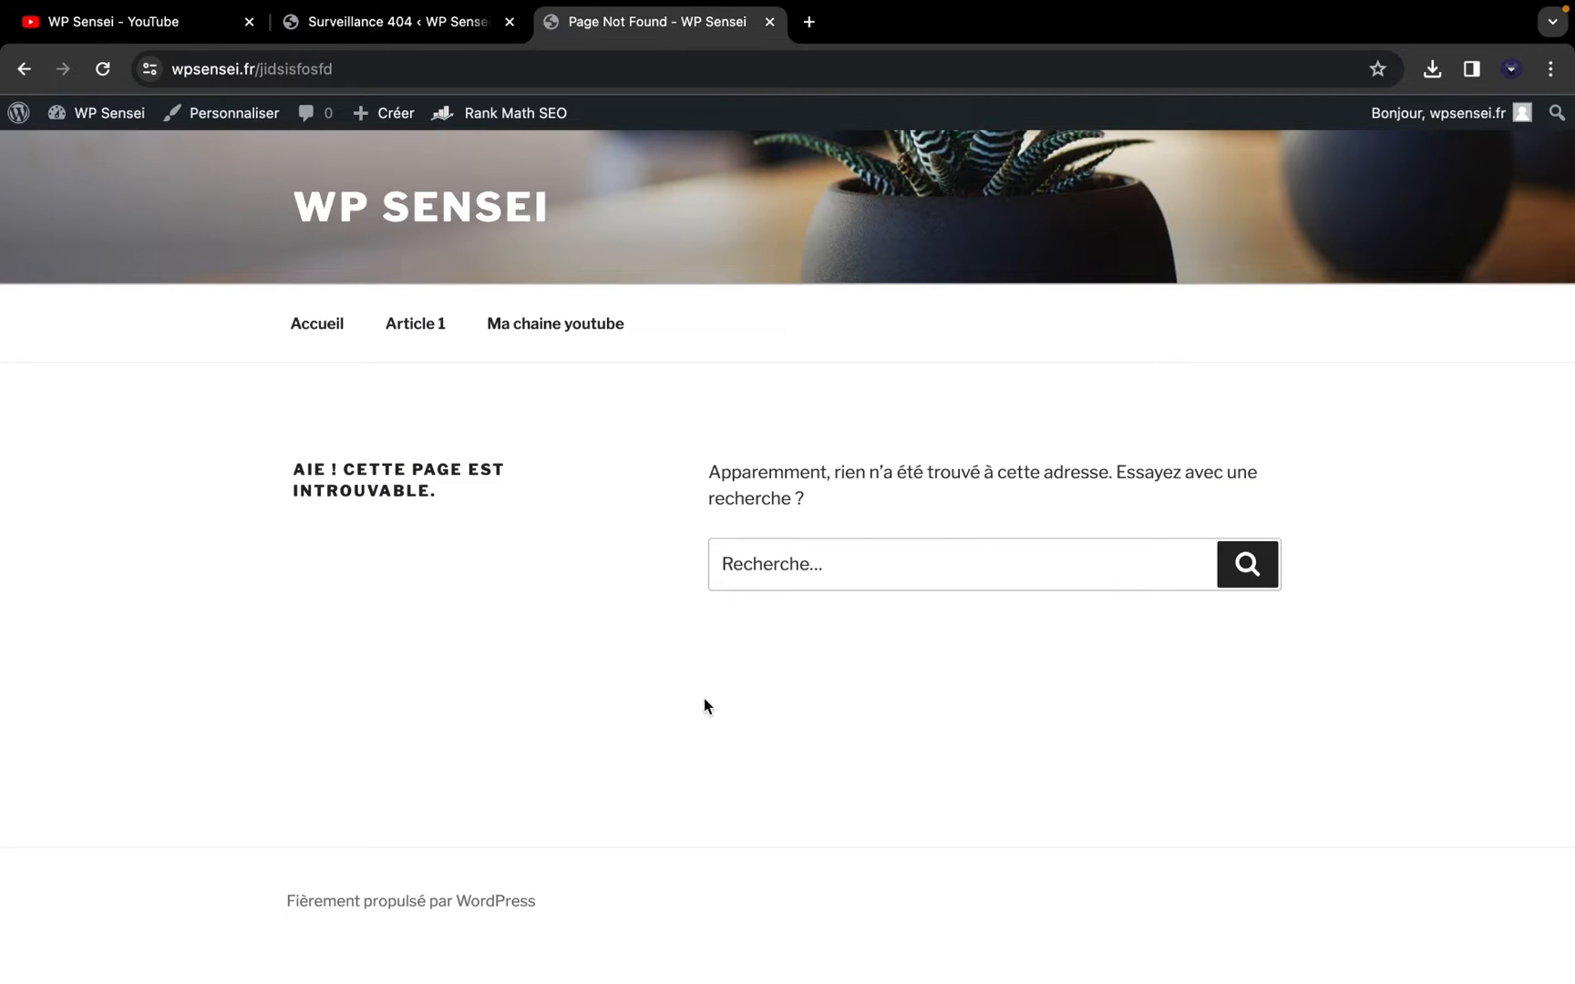
{"action": "left_click", "coordinate": [458, 24]}
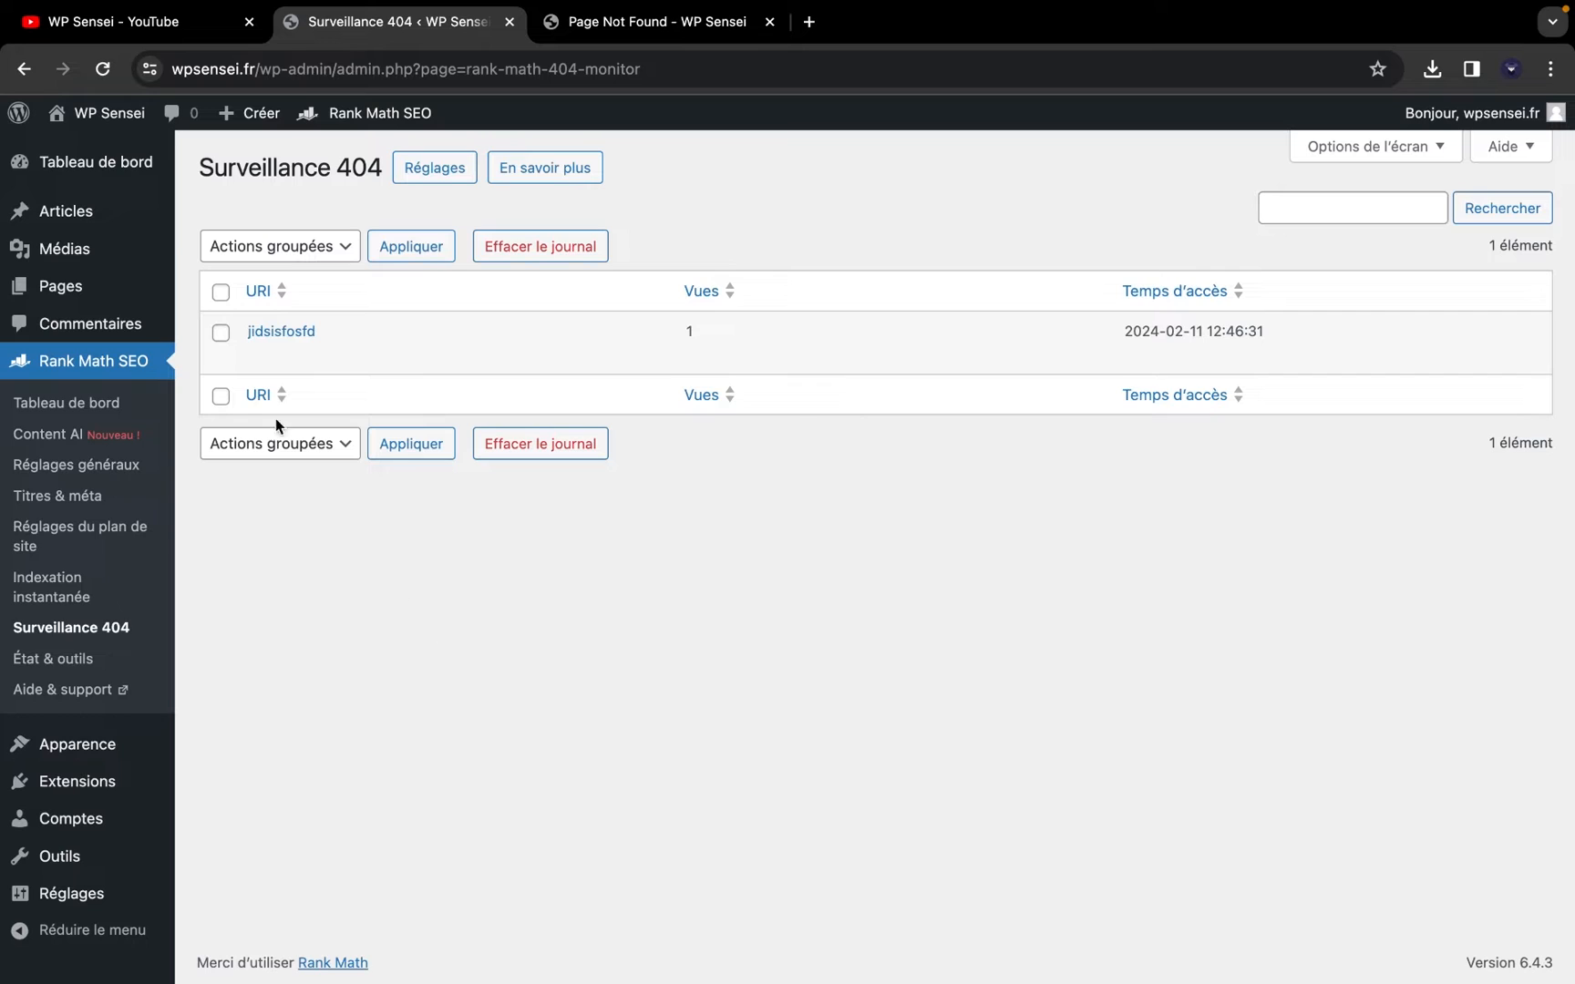
{"action": "mouse_move", "coordinate": [365, 340]}
Return to the Rank Math SEO dashboard and read the ACF module's description and activation requirement
{"action": "left_click", "coordinate": [88, 406]}
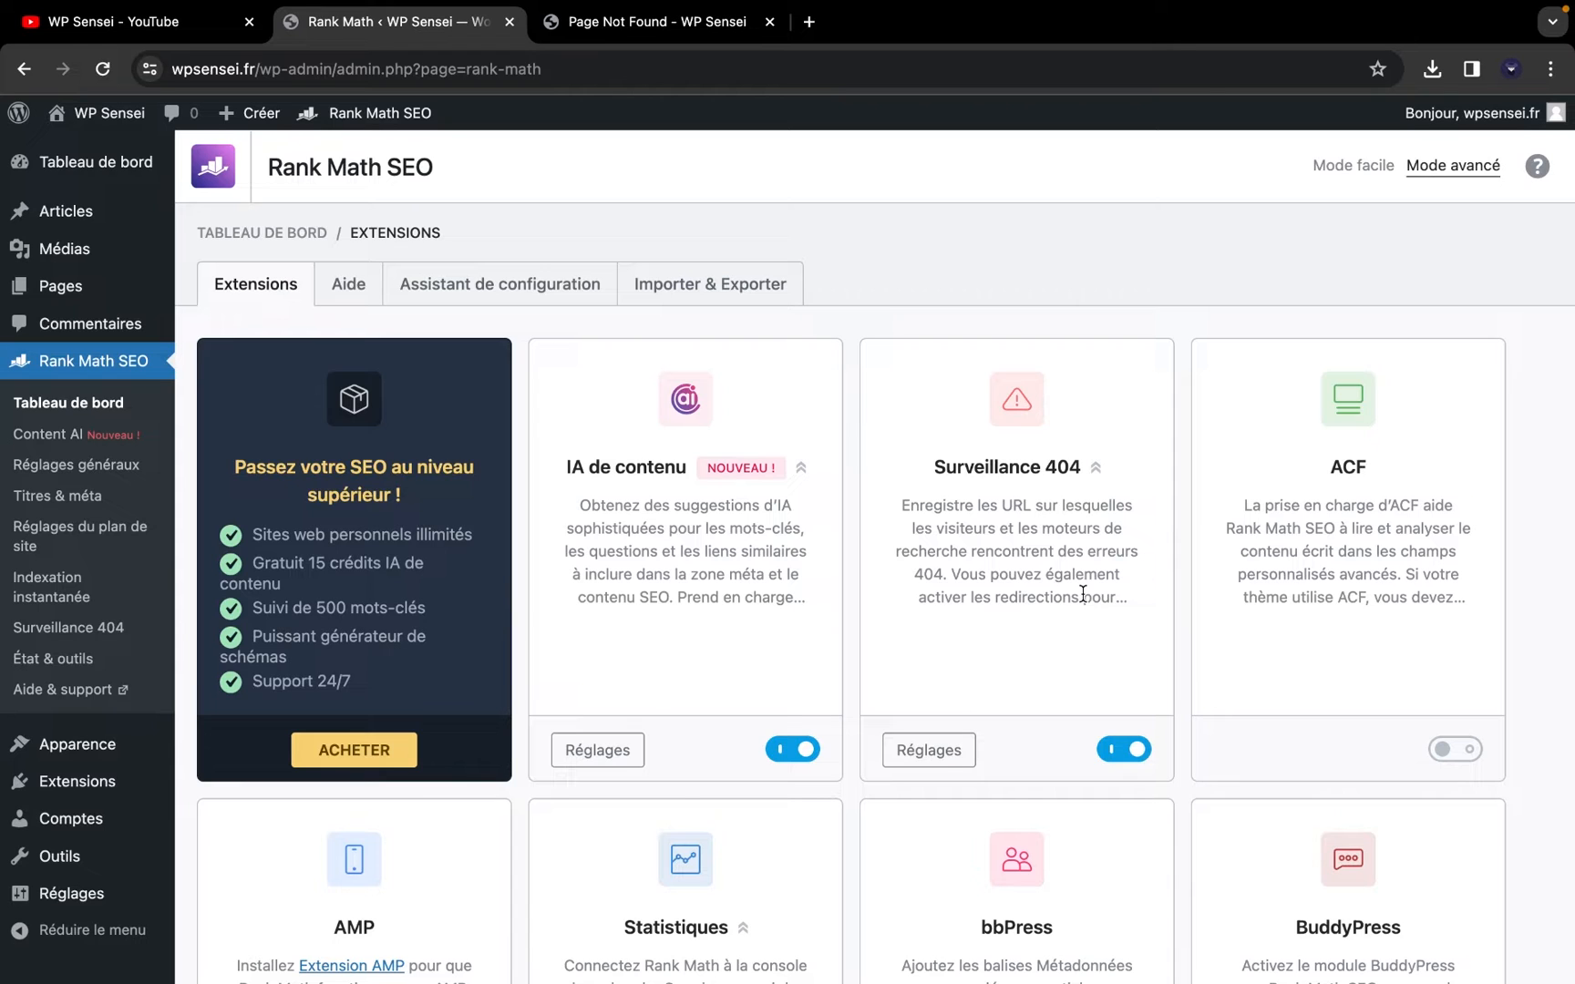
{"action": "left_click", "coordinate": [591, 20]}
{"action": "left_click", "coordinate": [338, 14]}
{"action": "scroll", "coordinate": [1310, 541], "scroll_direction": "down", "scroll_amount": 1}
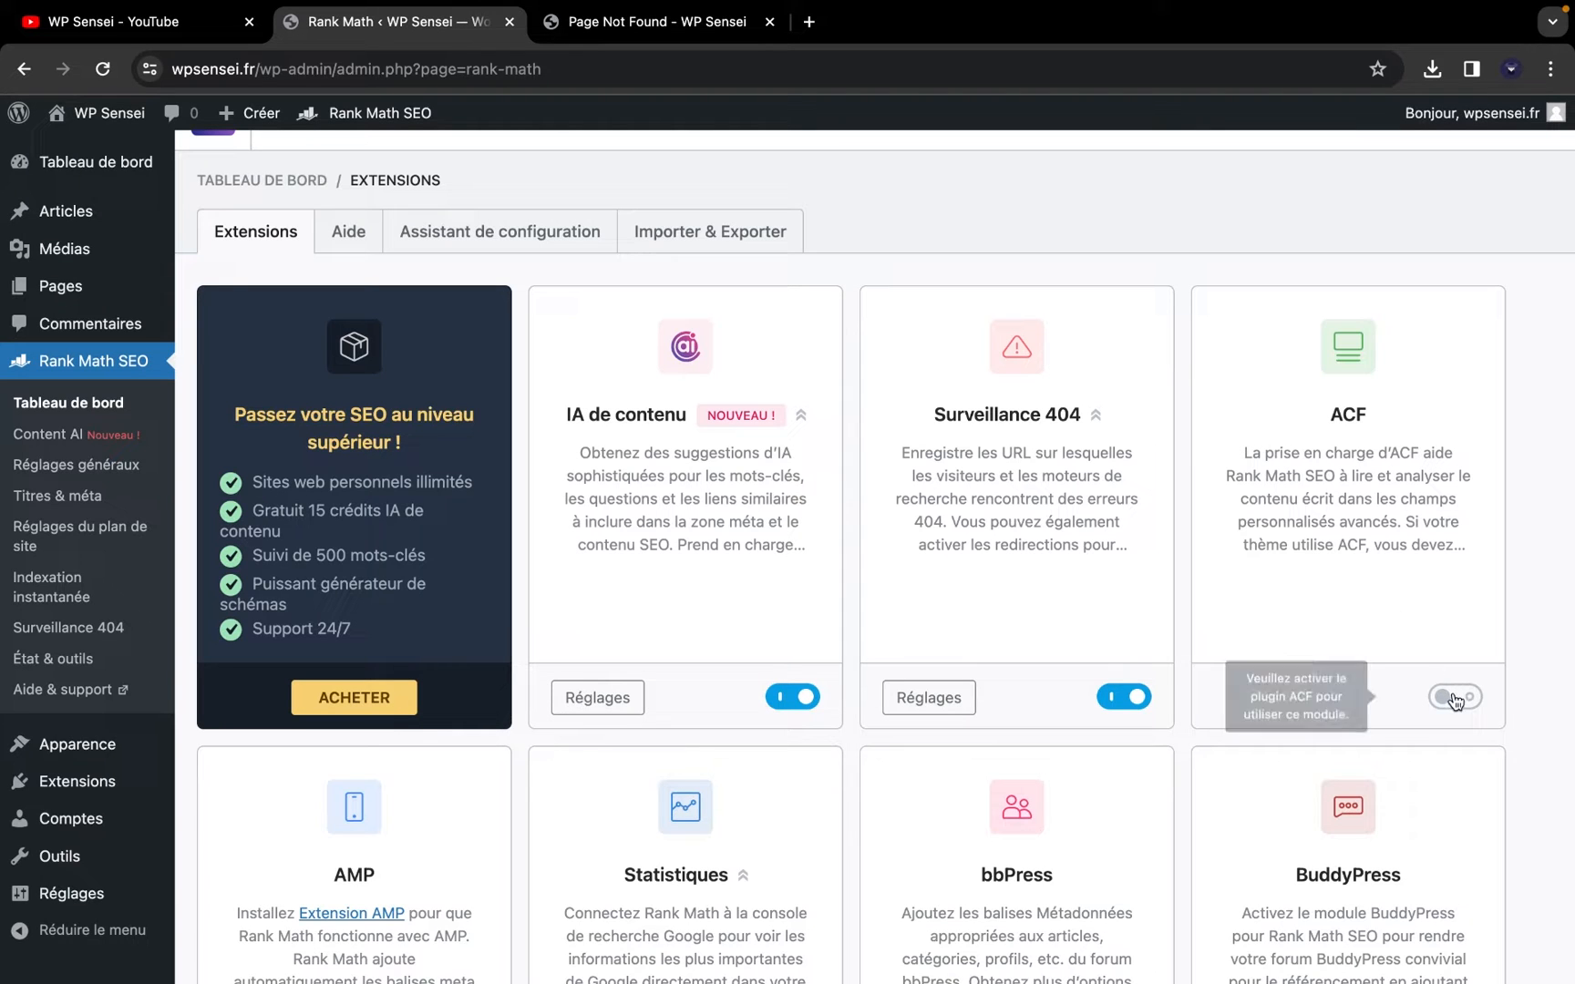
{"action": "left_click_drag", "start_coordinate": [1334, 452], "coordinate": [1336, 466]}
{"action": "left_click", "coordinate": [1336, 467]}
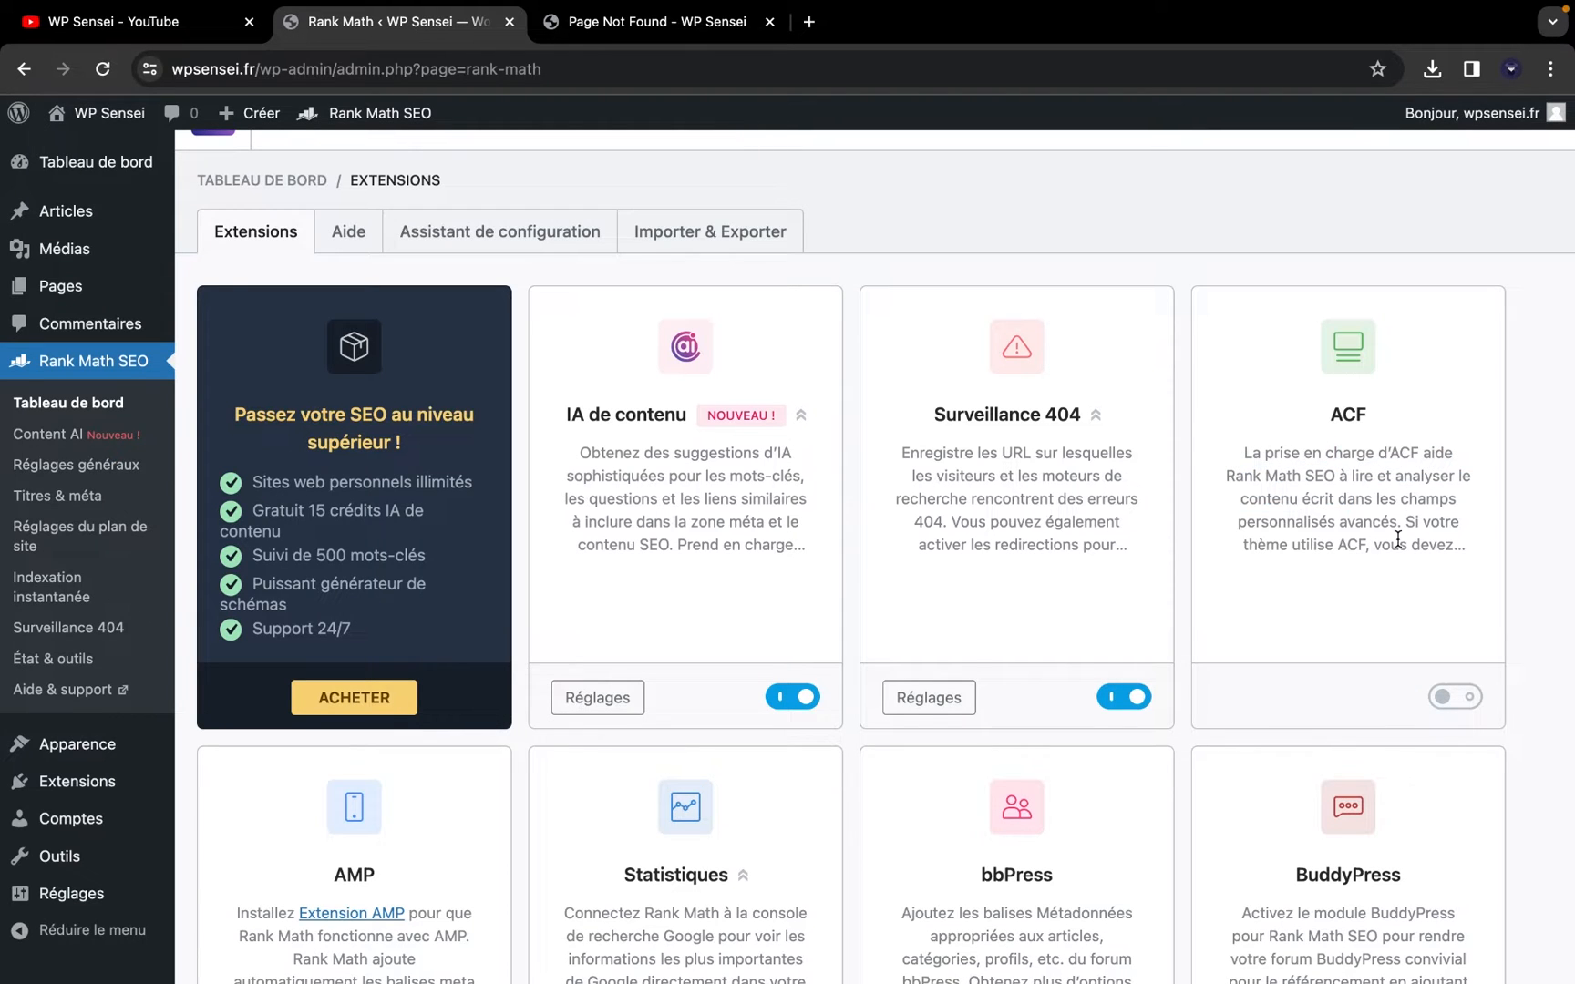
{"action": "scroll", "coordinate": [1399, 545], "scroll_direction": "down", "scroll_amount": 1}
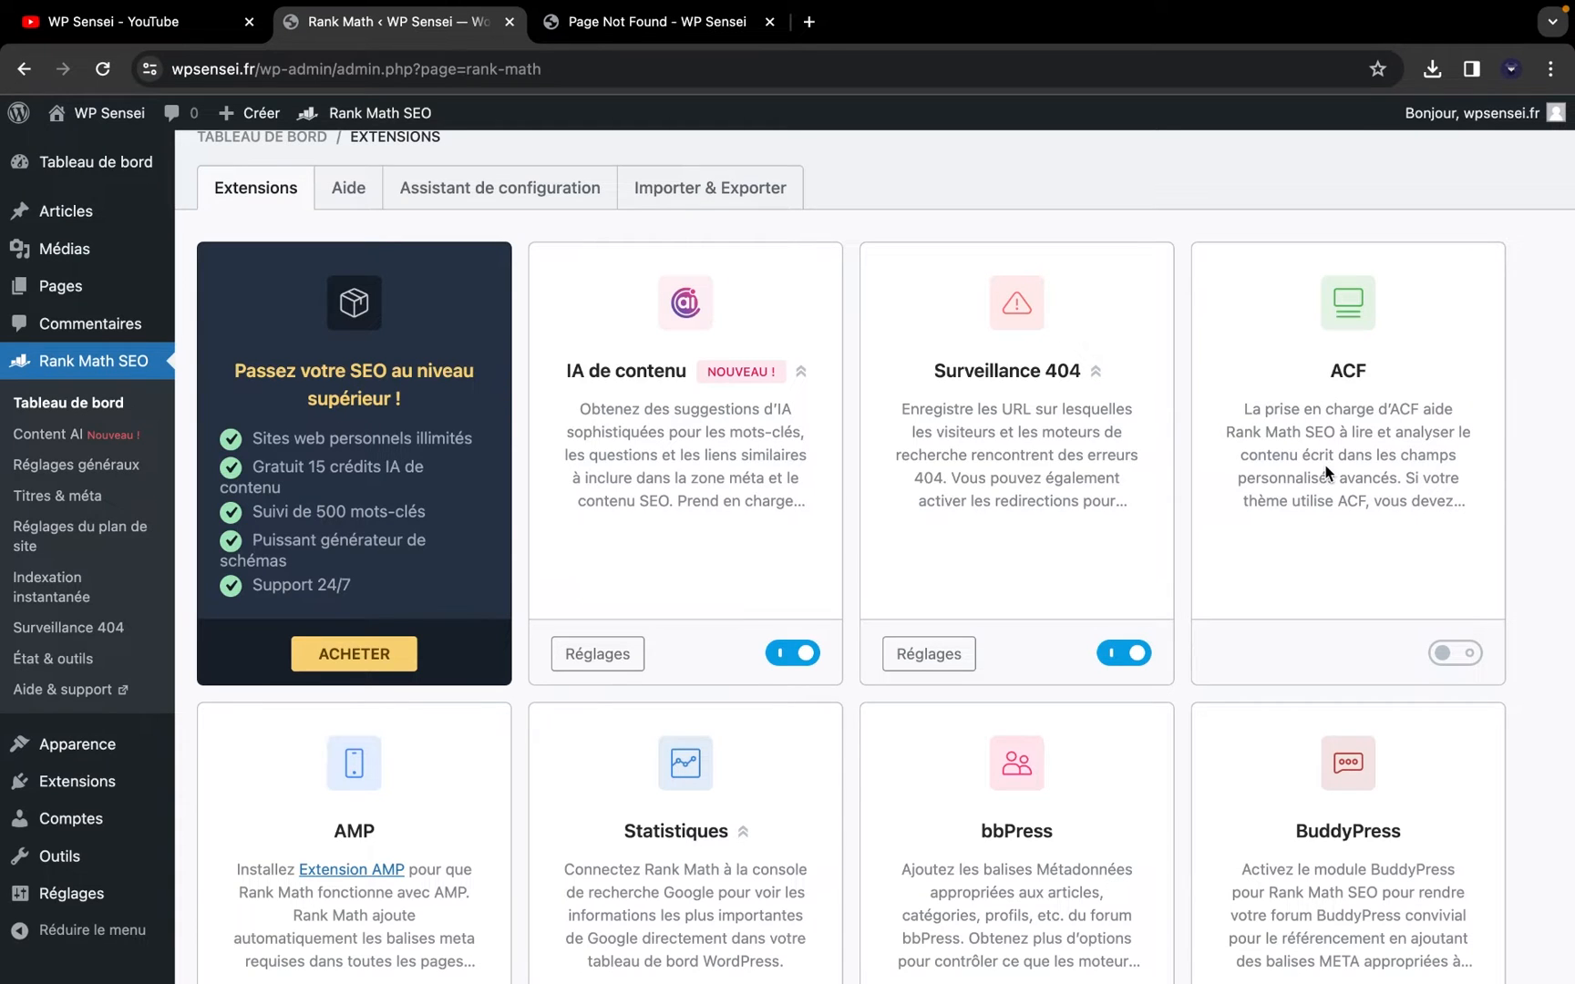
{"action": "scroll", "coordinate": [1328, 472], "scroll_direction": "down", "scroll_amount": 1}
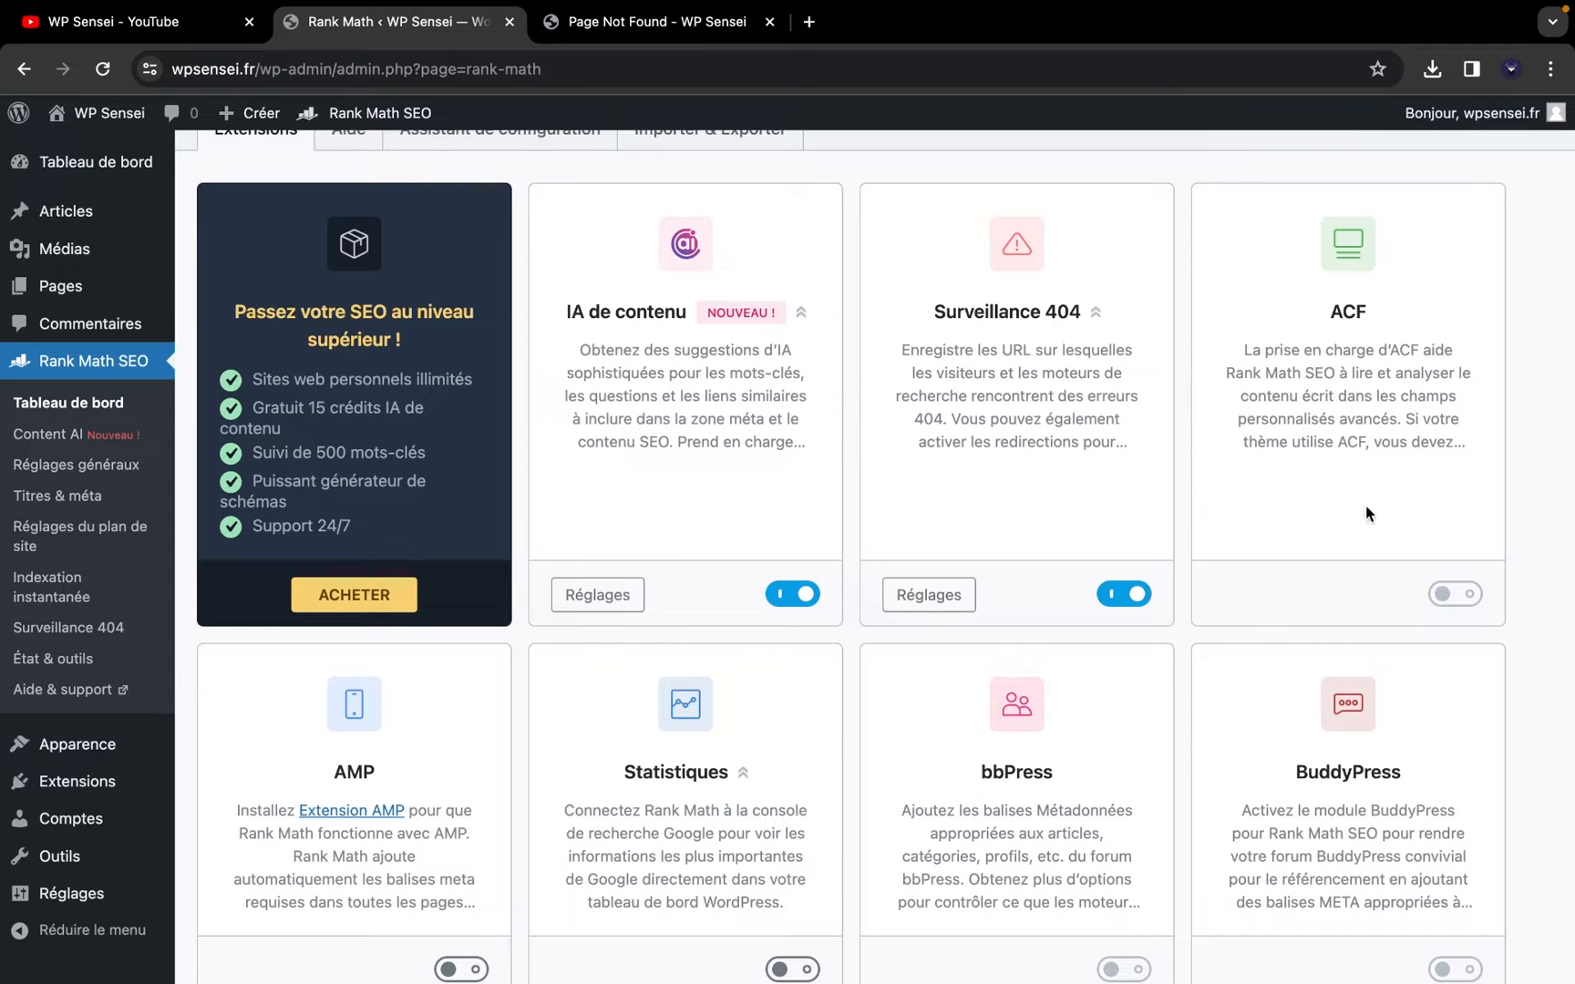
{"action": "scroll", "coordinate": [1328, 437], "scroll_direction": "down", "scroll_amount": 1}
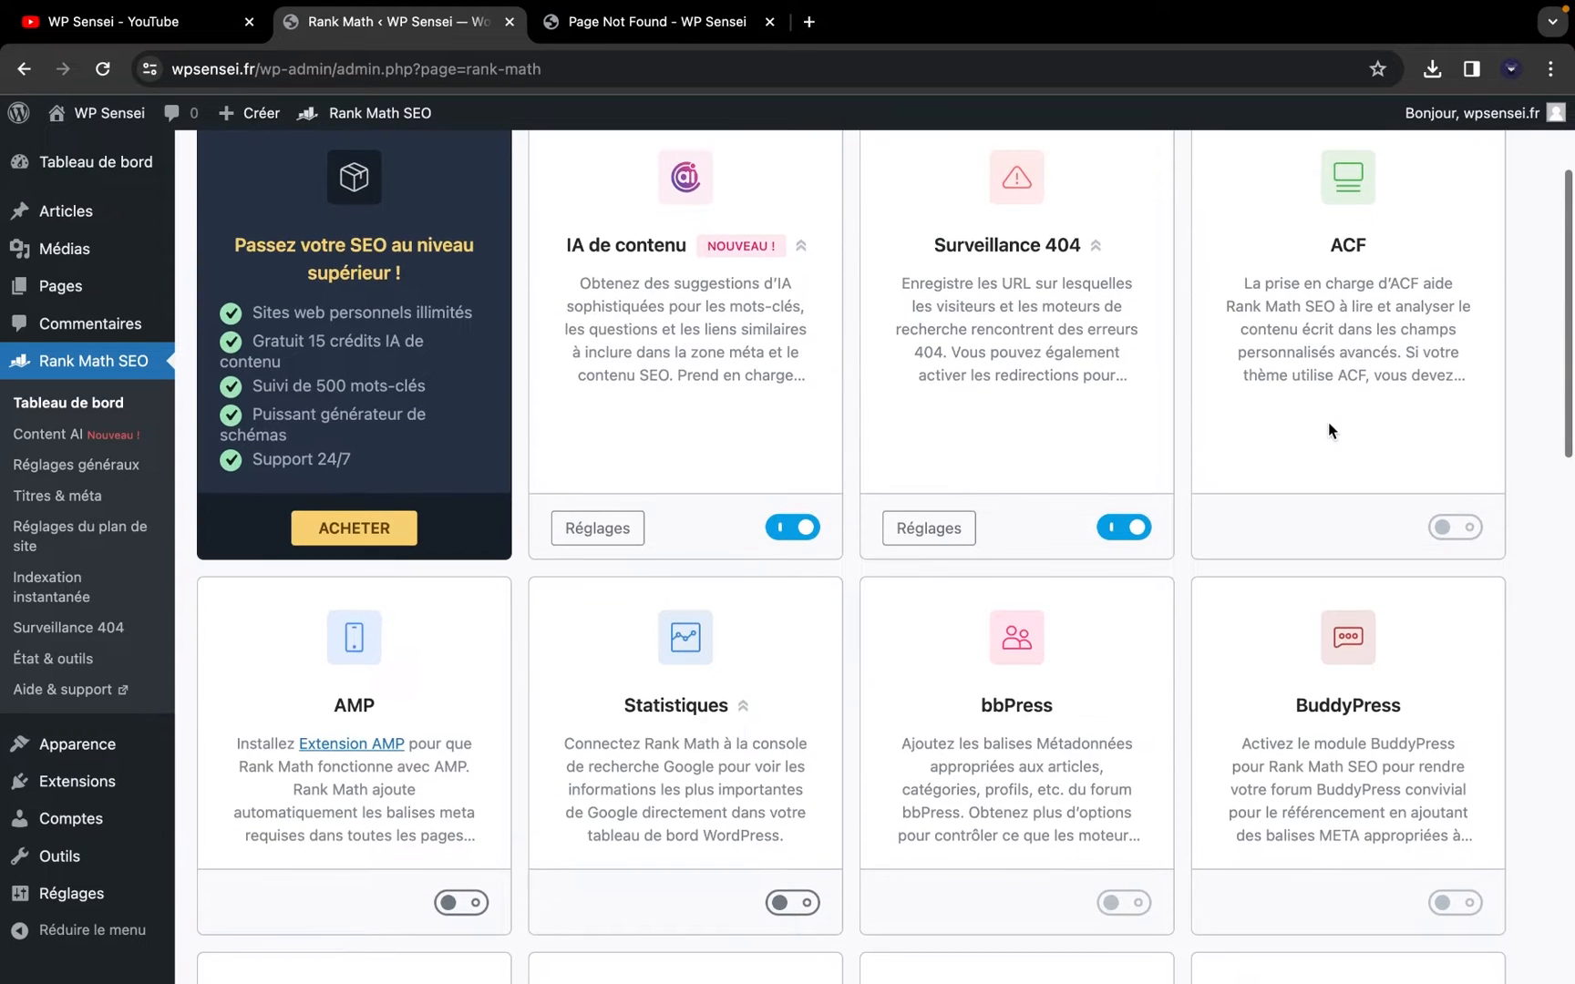
{"action": "scroll", "coordinate": [1421, 526], "scroll_direction": "down", "scroll_amount": 2}
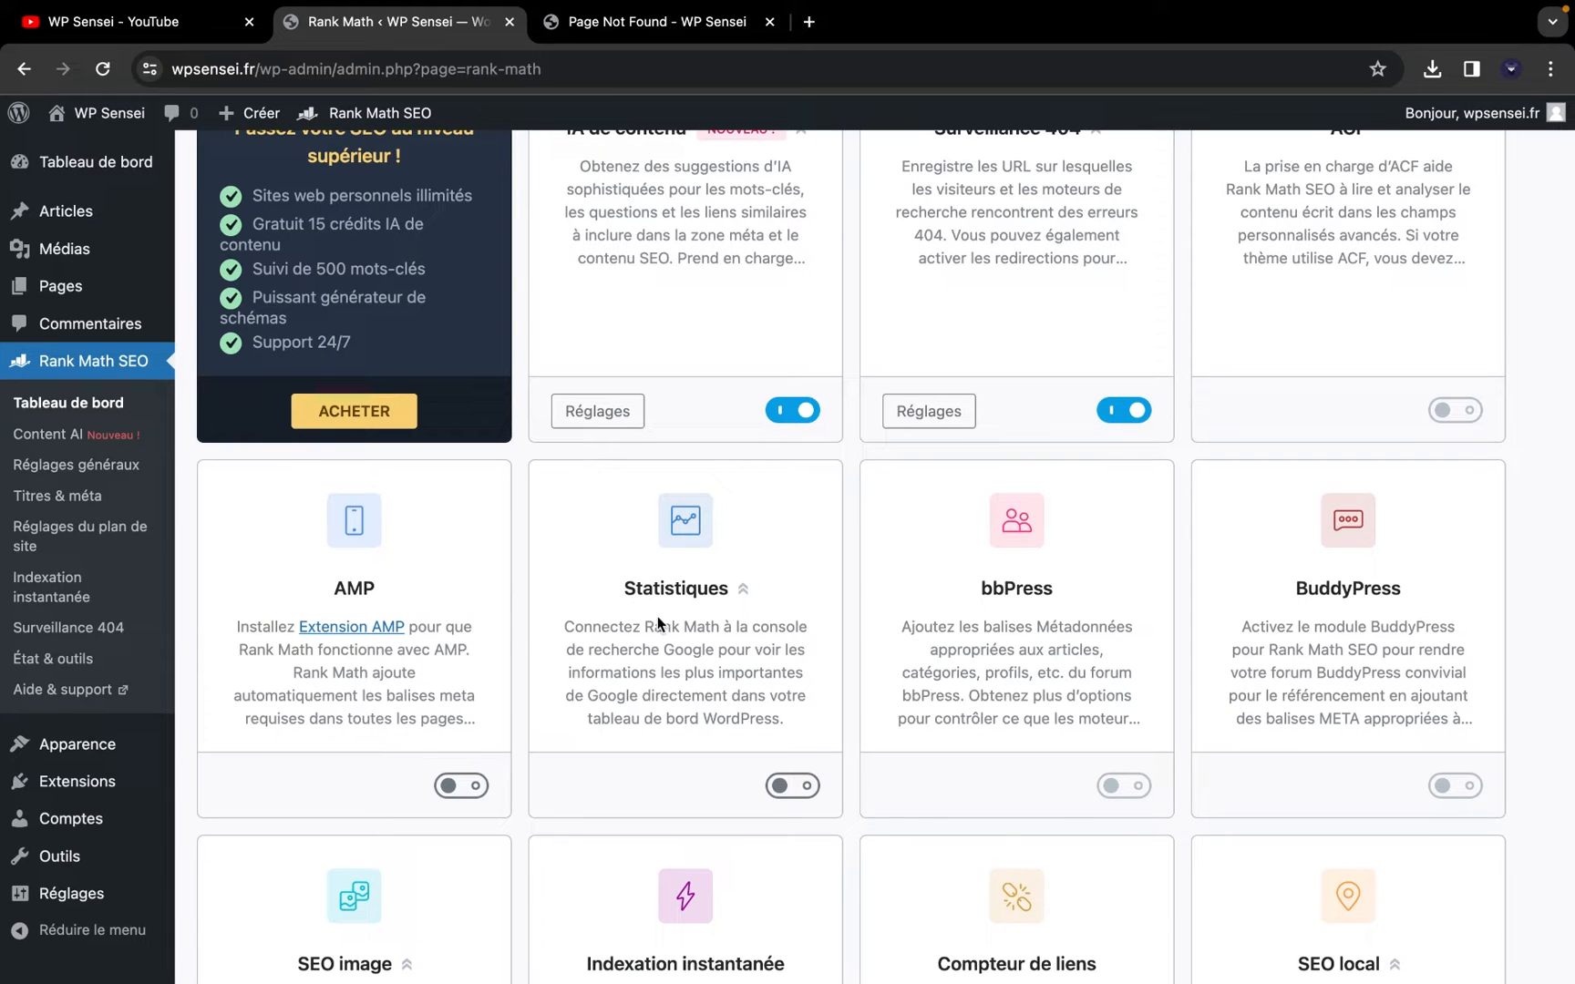
Read the Statistiques module's description about connecting Rank Math to the Google search console
{"action": "left_click_drag", "start_coordinate": [565, 627], "coordinate": [752, 681]}
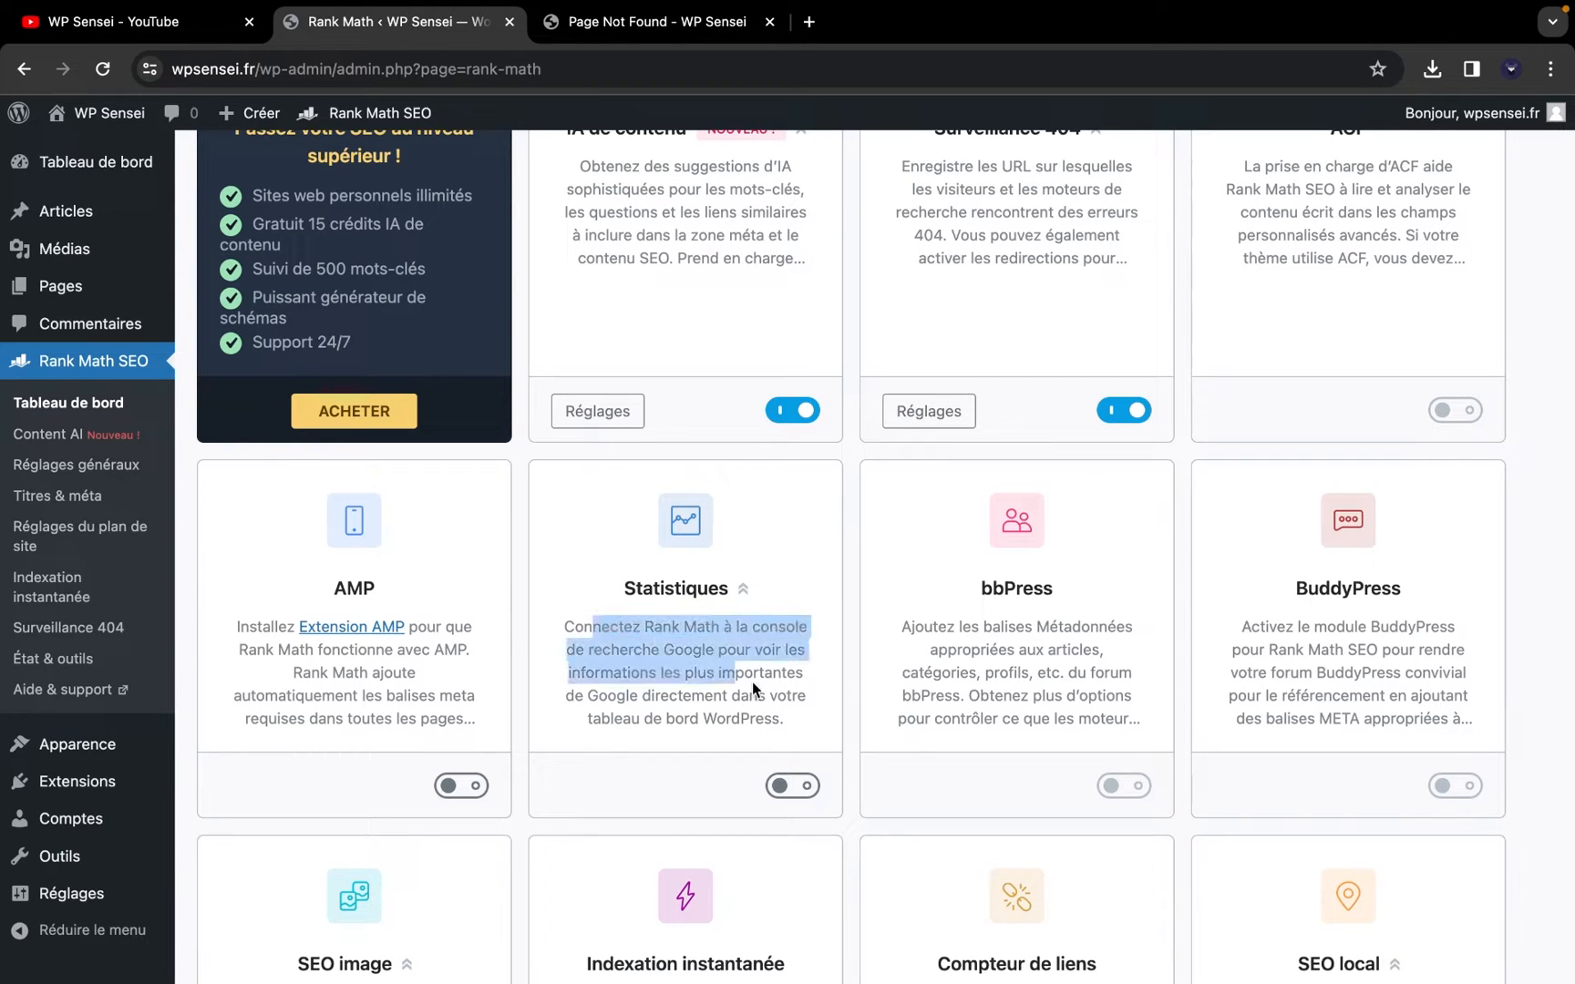
{"action": "left_click", "coordinate": [782, 686]}
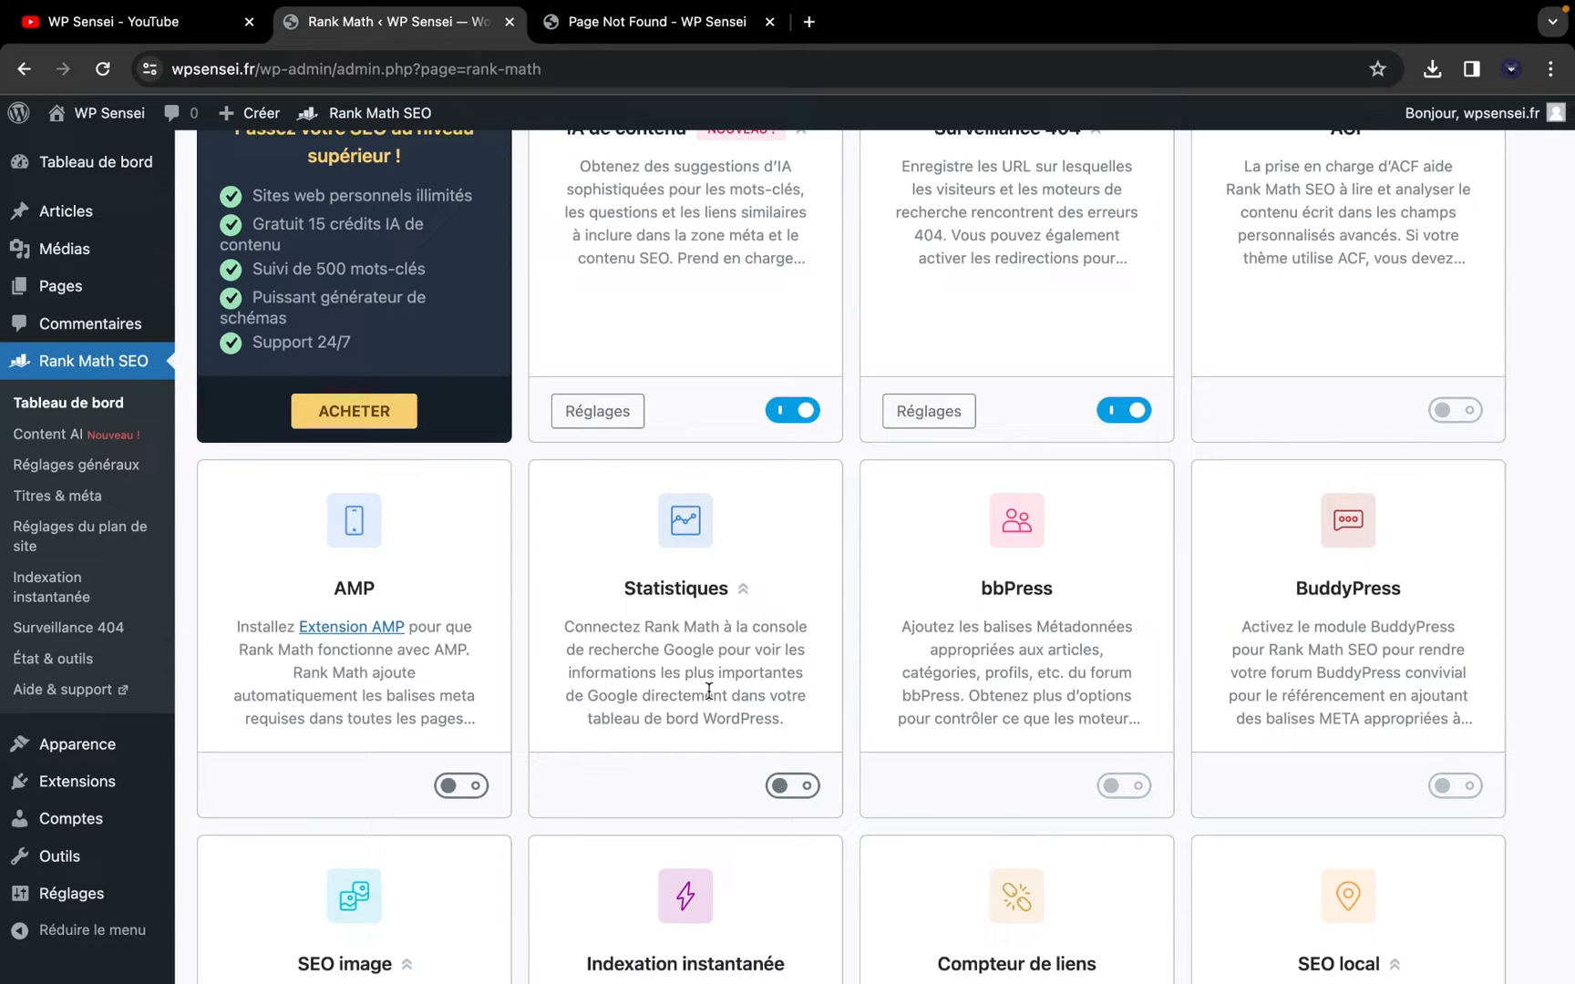
{"action": "scroll", "coordinate": [709, 692], "scroll_direction": "down", "scroll_amount": 1}
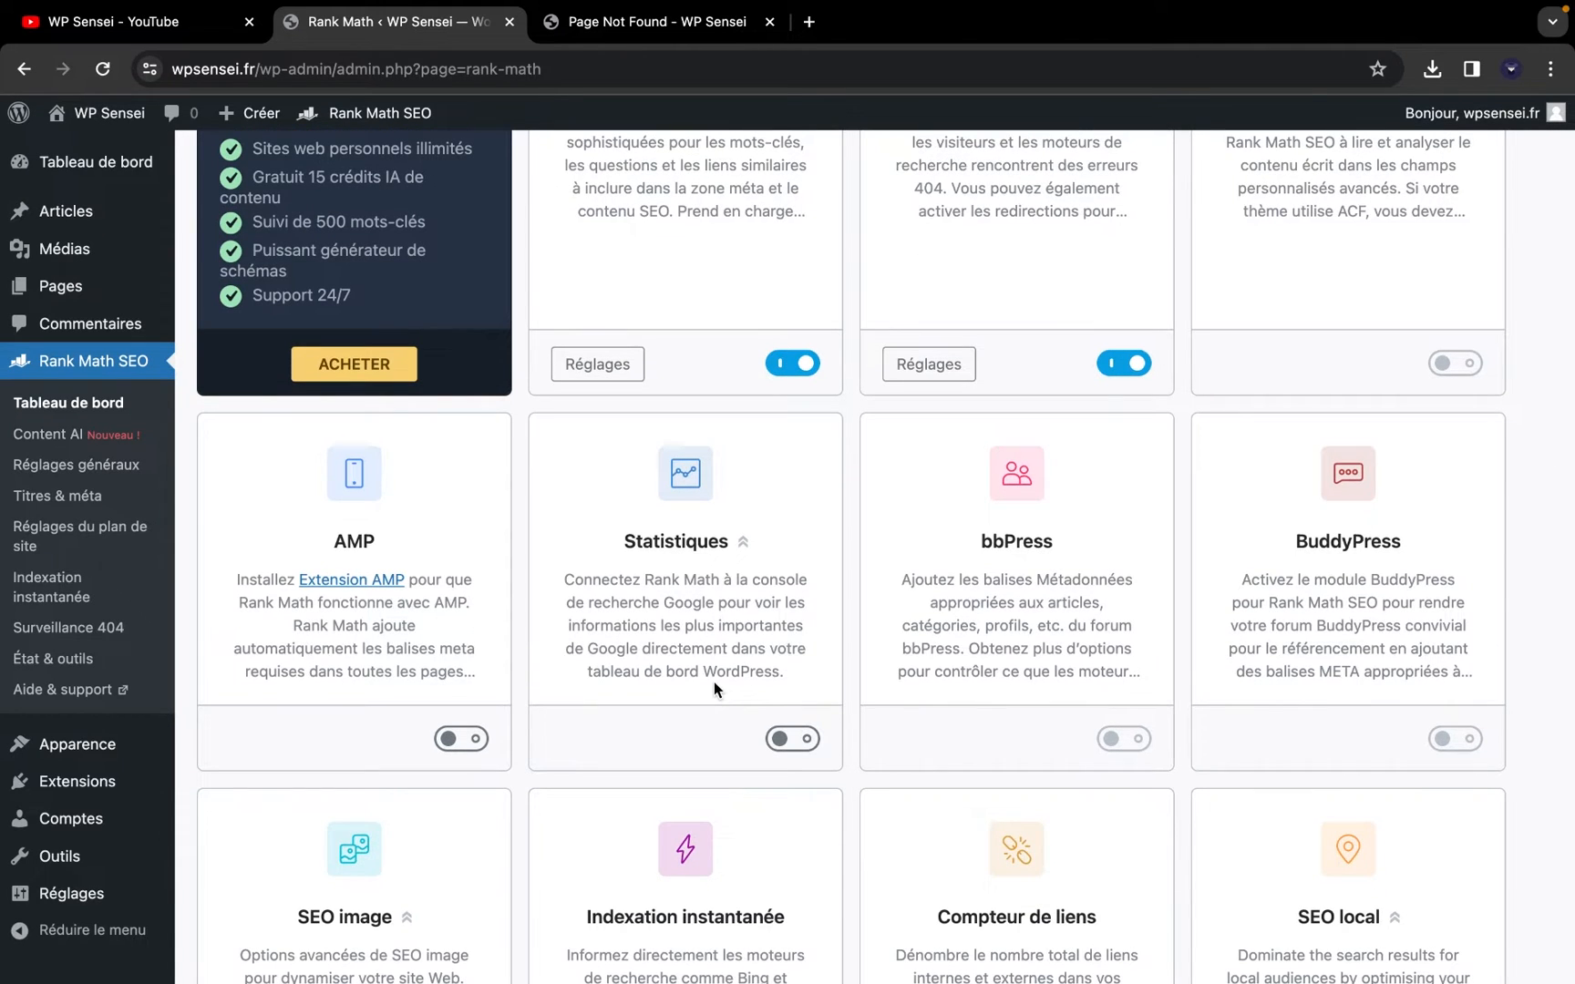
{"action": "scroll", "coordinate": [713, 681], "scroll_direction": "down", "scroll_amount": 2}
{"action": "scroll", "coordinate": [714, 683], "scroll_direction": "up", "scroll_amount": 4}
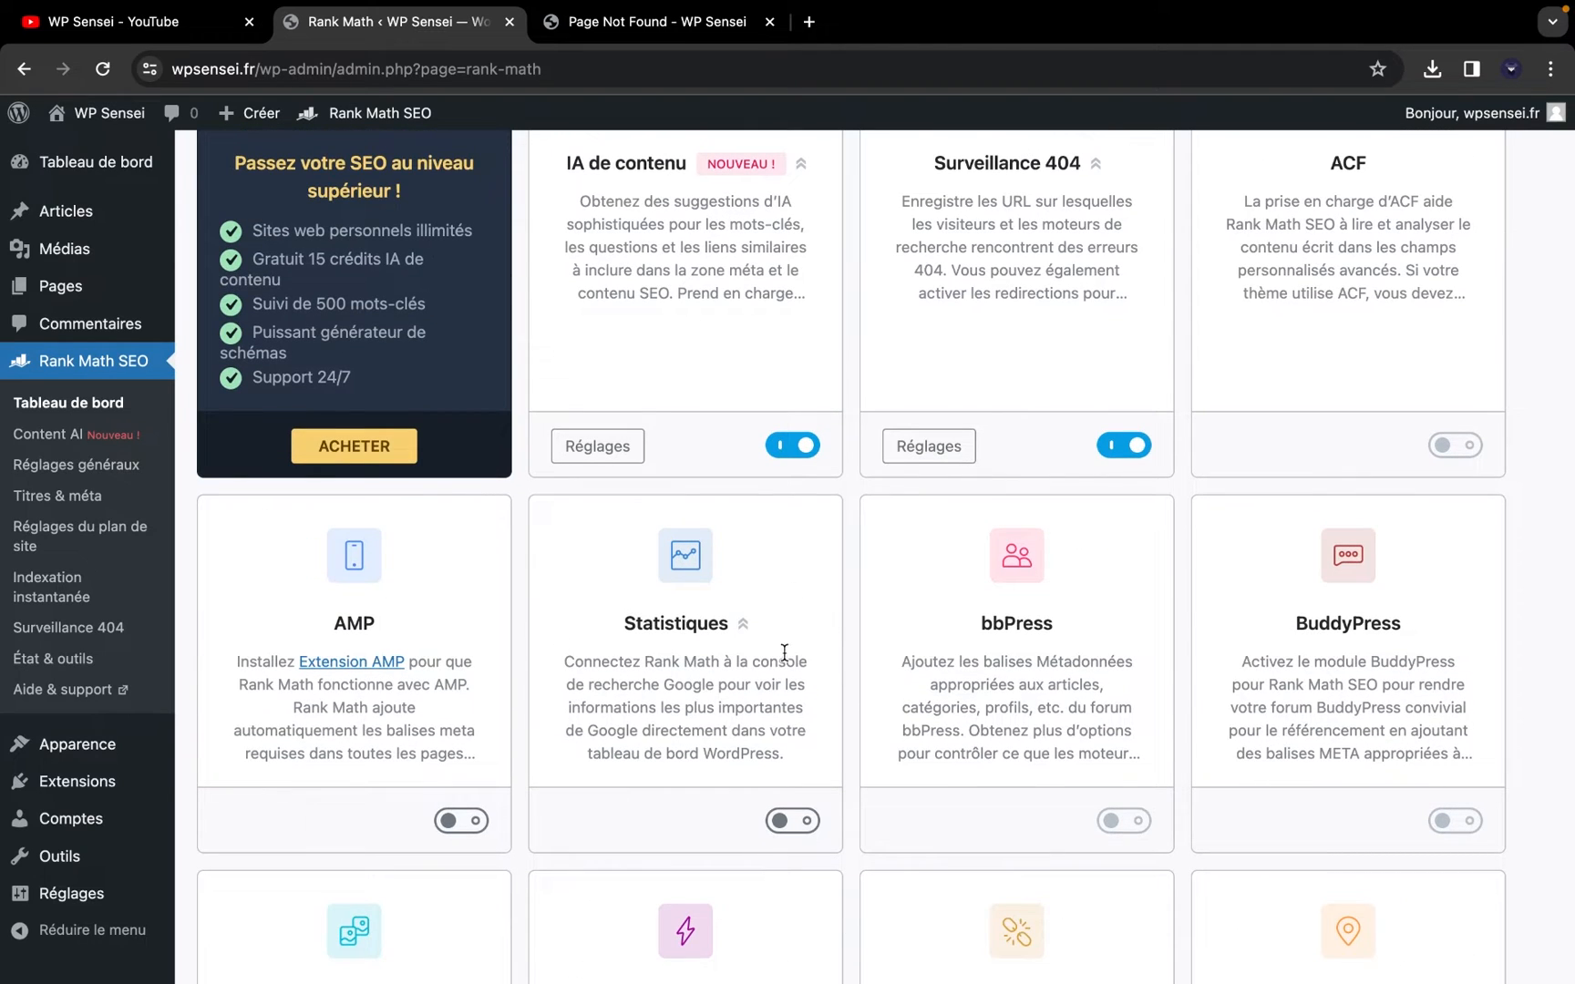
{"action": "scroll", "coordinate": [784, 656], "scroll_direction": "down", "scroll_amount": 2}
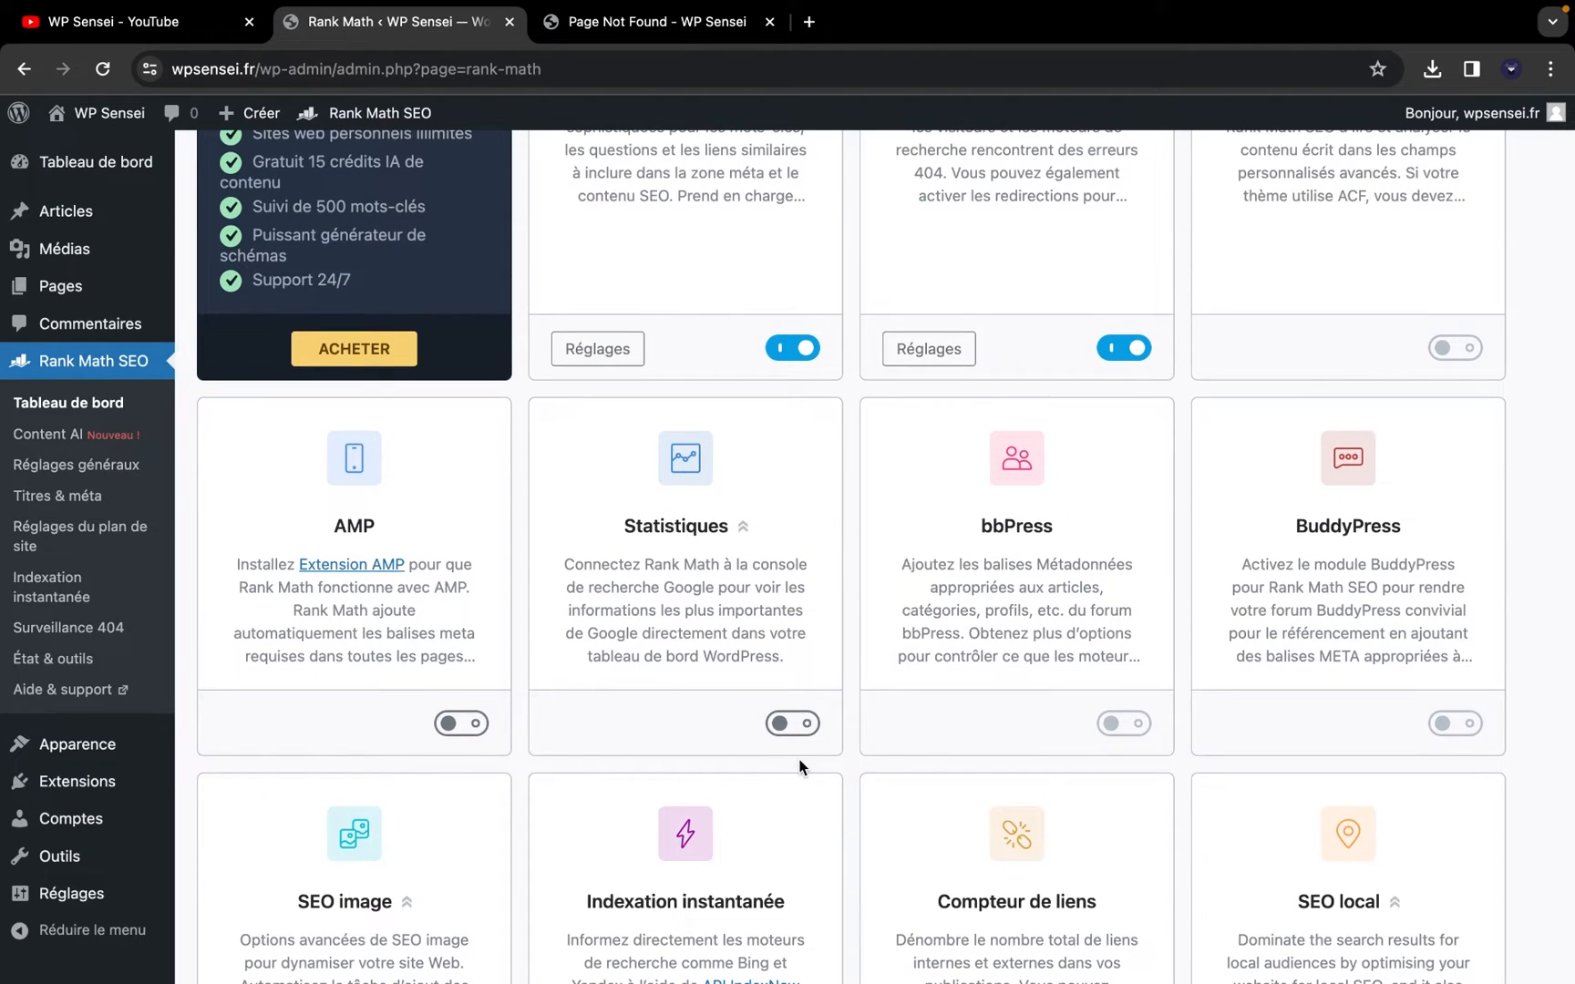
Enable the Statistiques module and open its page to review the benefits of connecting a Rank Math account
{"action": "left_click", "coordinate": [808, 729]}
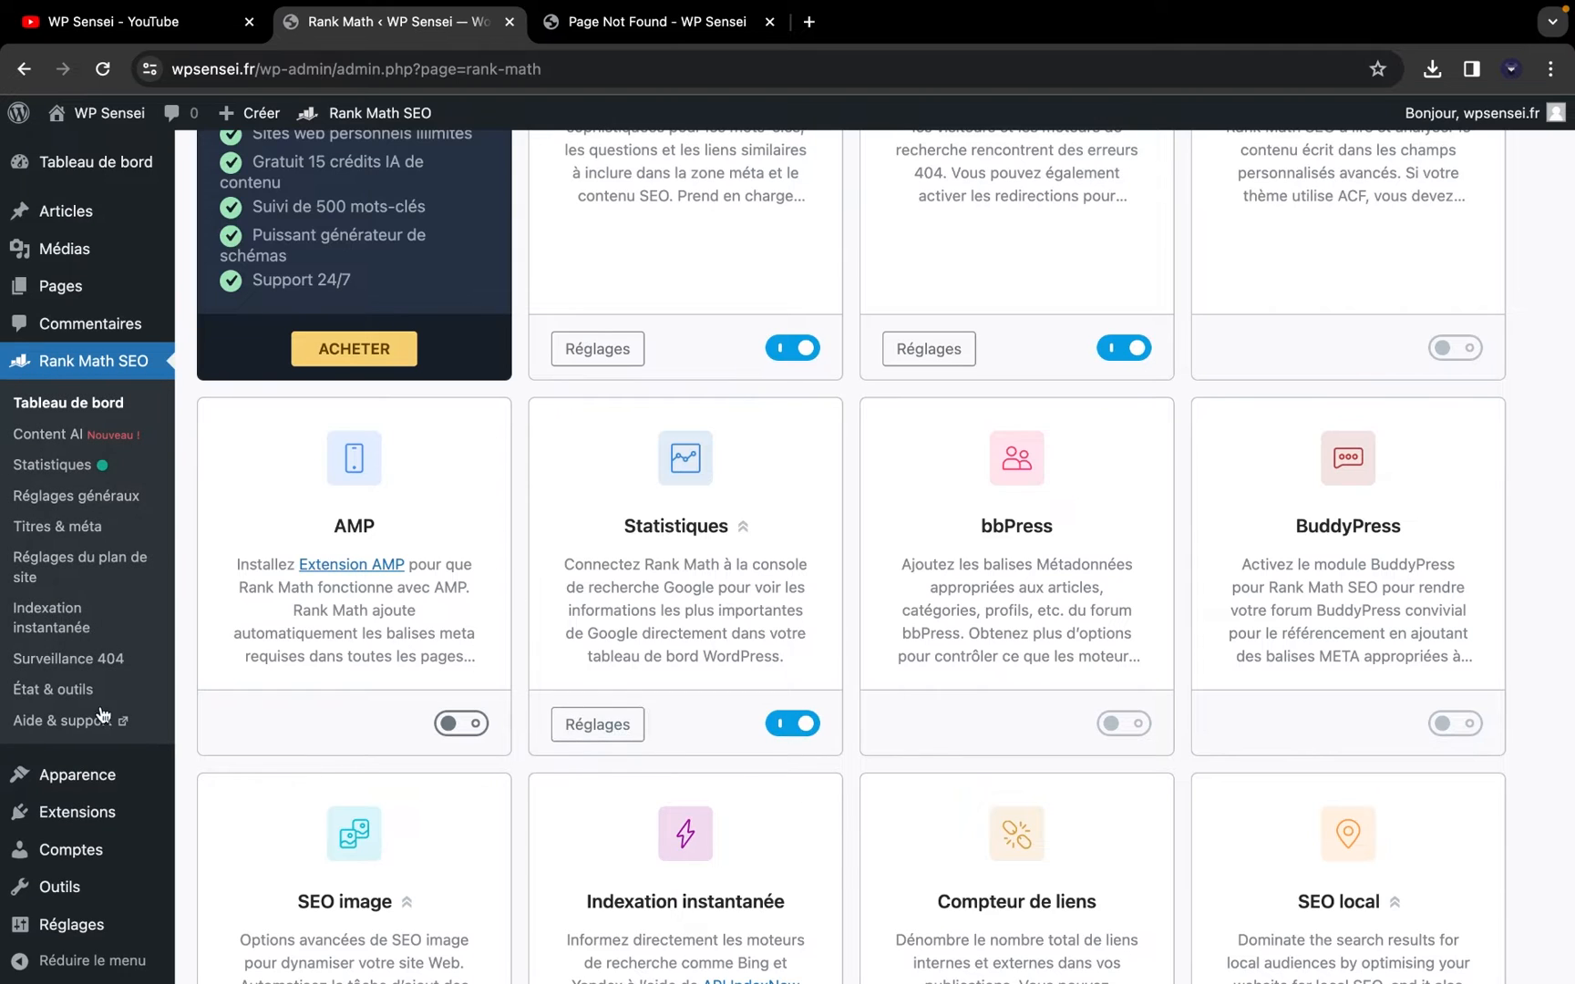
{"action": "left_click", "coordinate": [79, 464]}
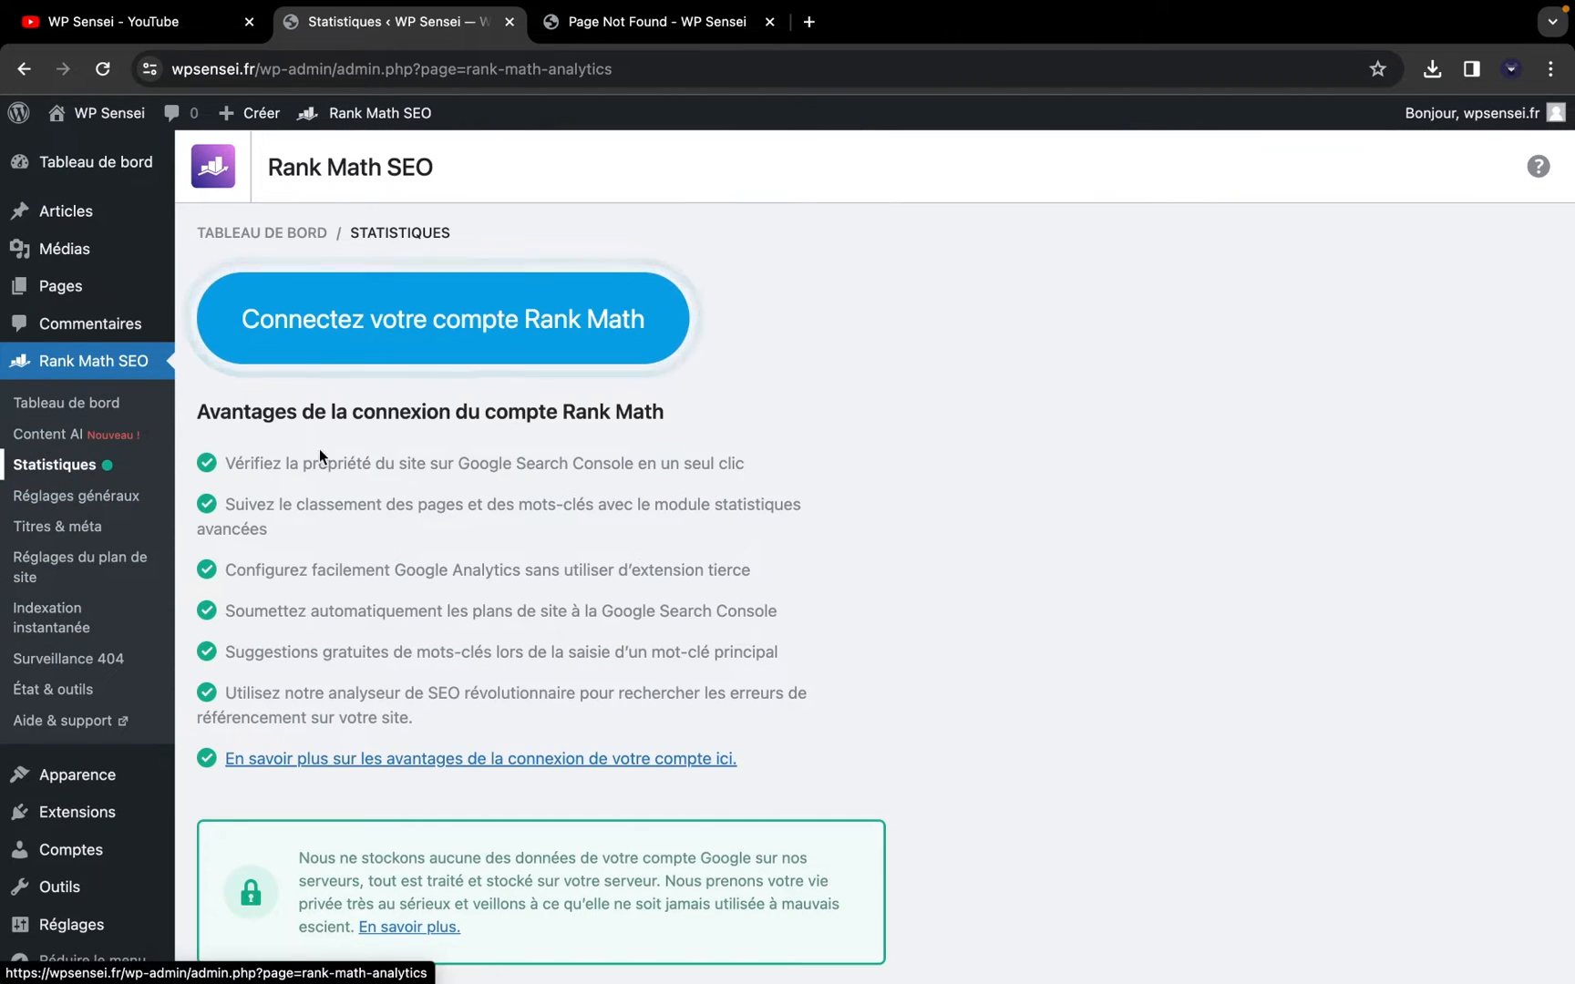
{"action": "scroll", "coordinate": [576, 573], "scroll_direction": "down", "scroll_amount": 2}
{"action": "scroll", "coordinate": [511, 410], "scroll_direction": "up", "scroll_amount": 2}
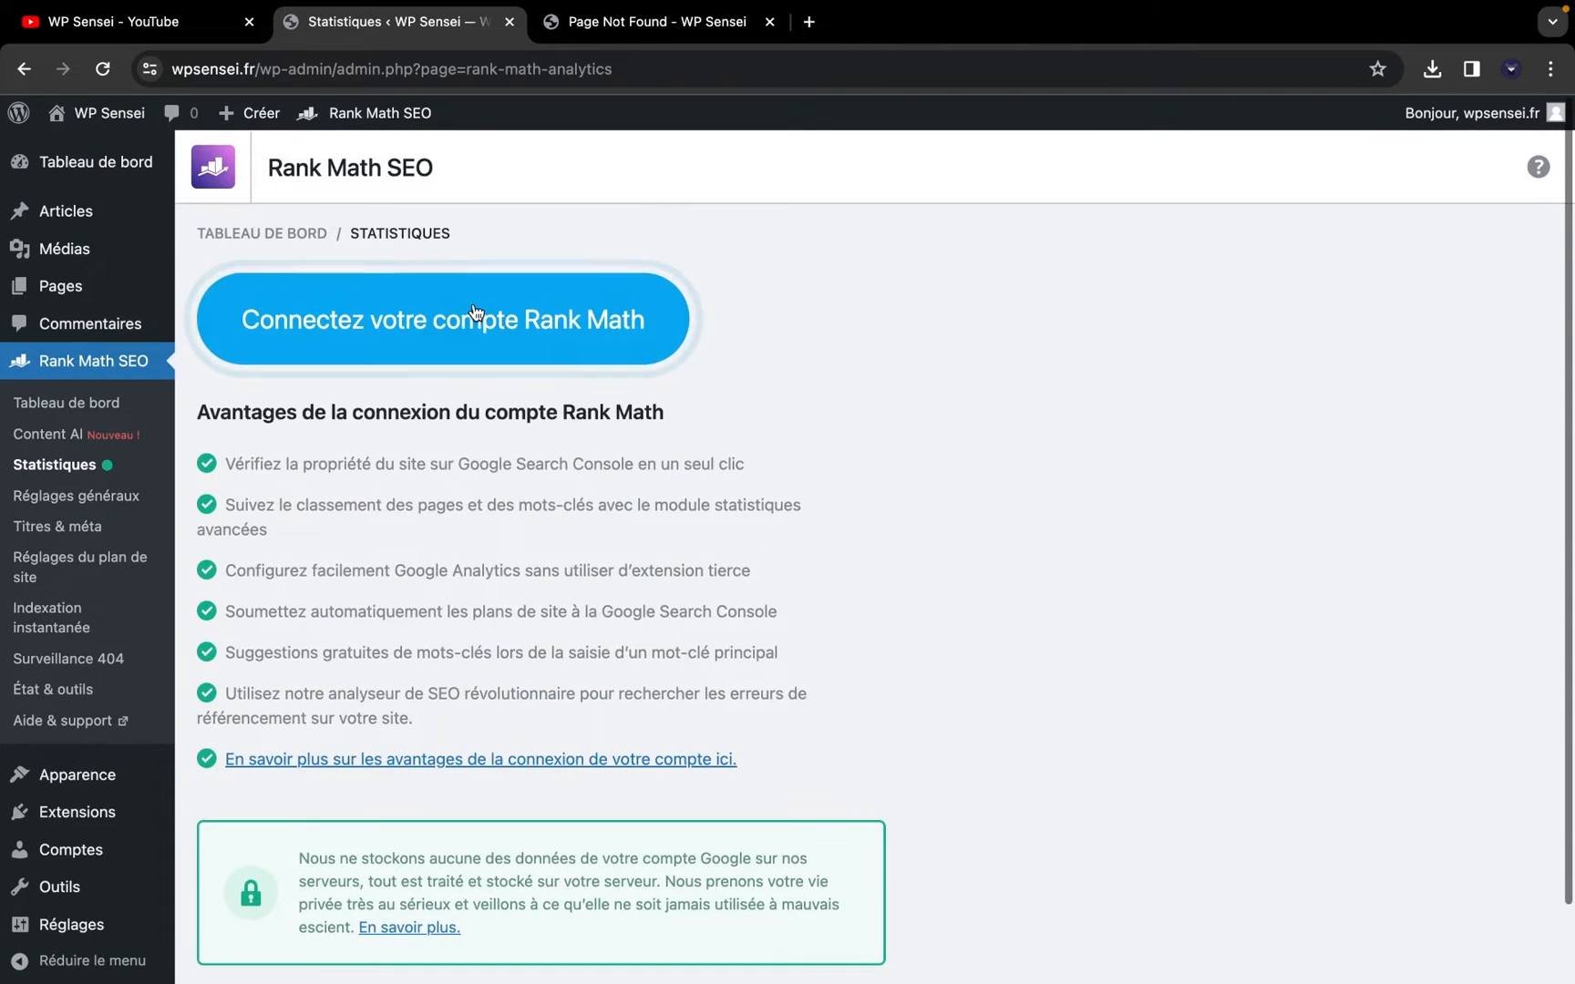
Connect the site to the Rank Math account on the Free Plan and authorize Rank Math SEO's access to the Google account
{"action": "left_click", "coordinate": [476, 321]}
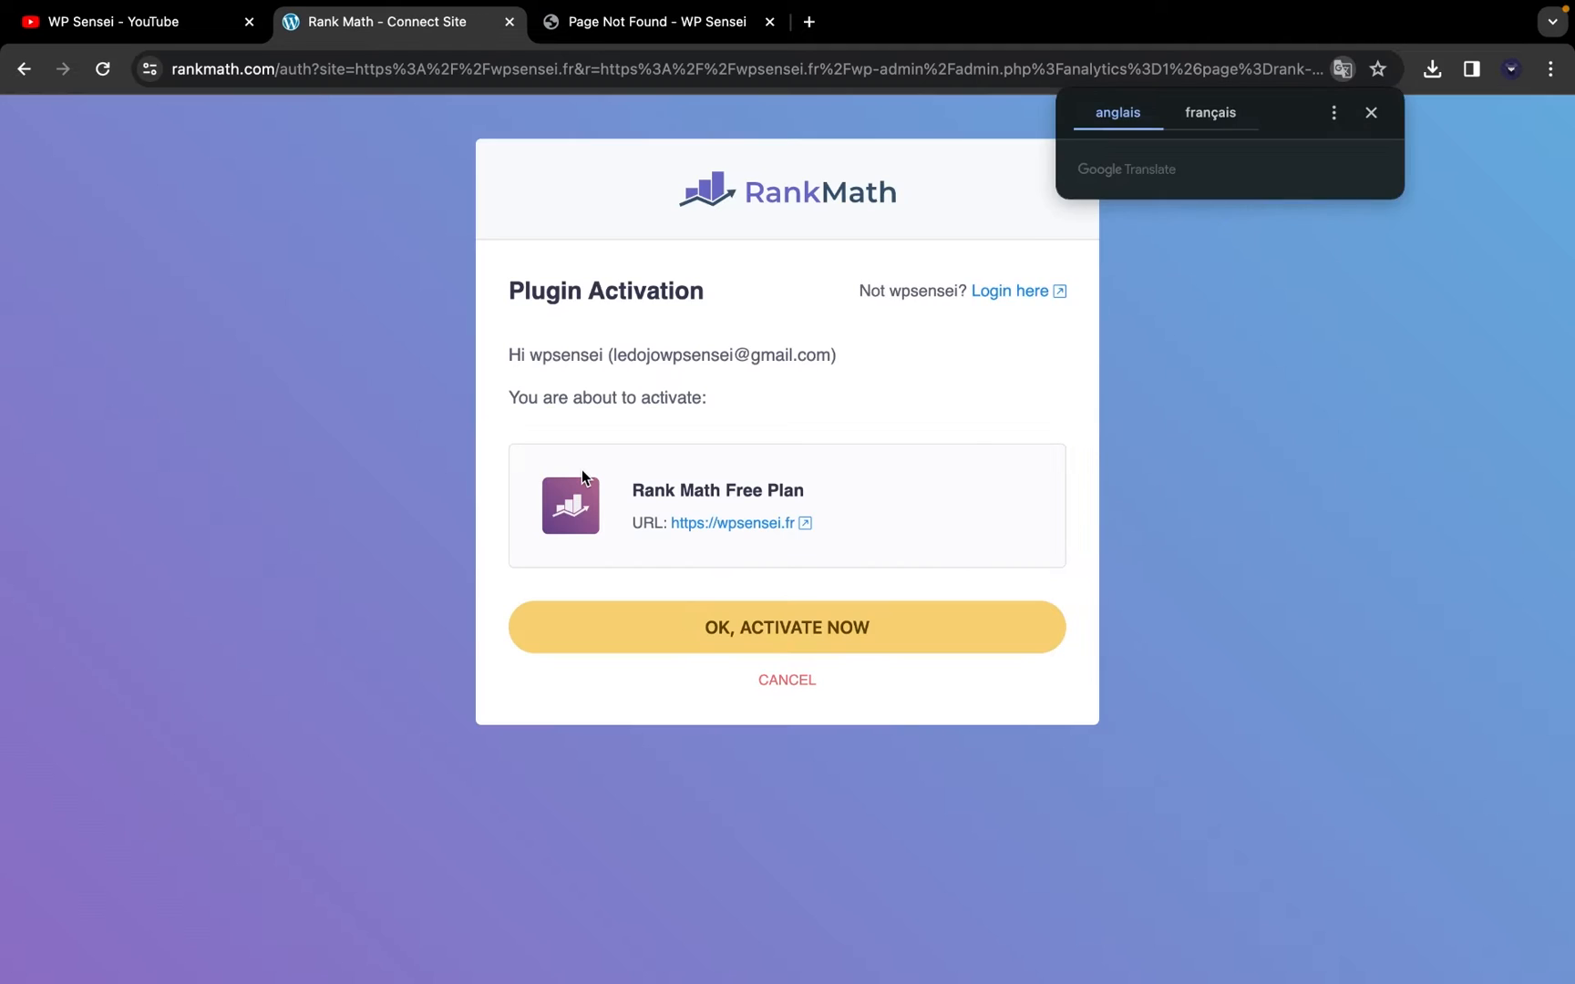
{"action": "left_click", "coordinate": [743, 633]}
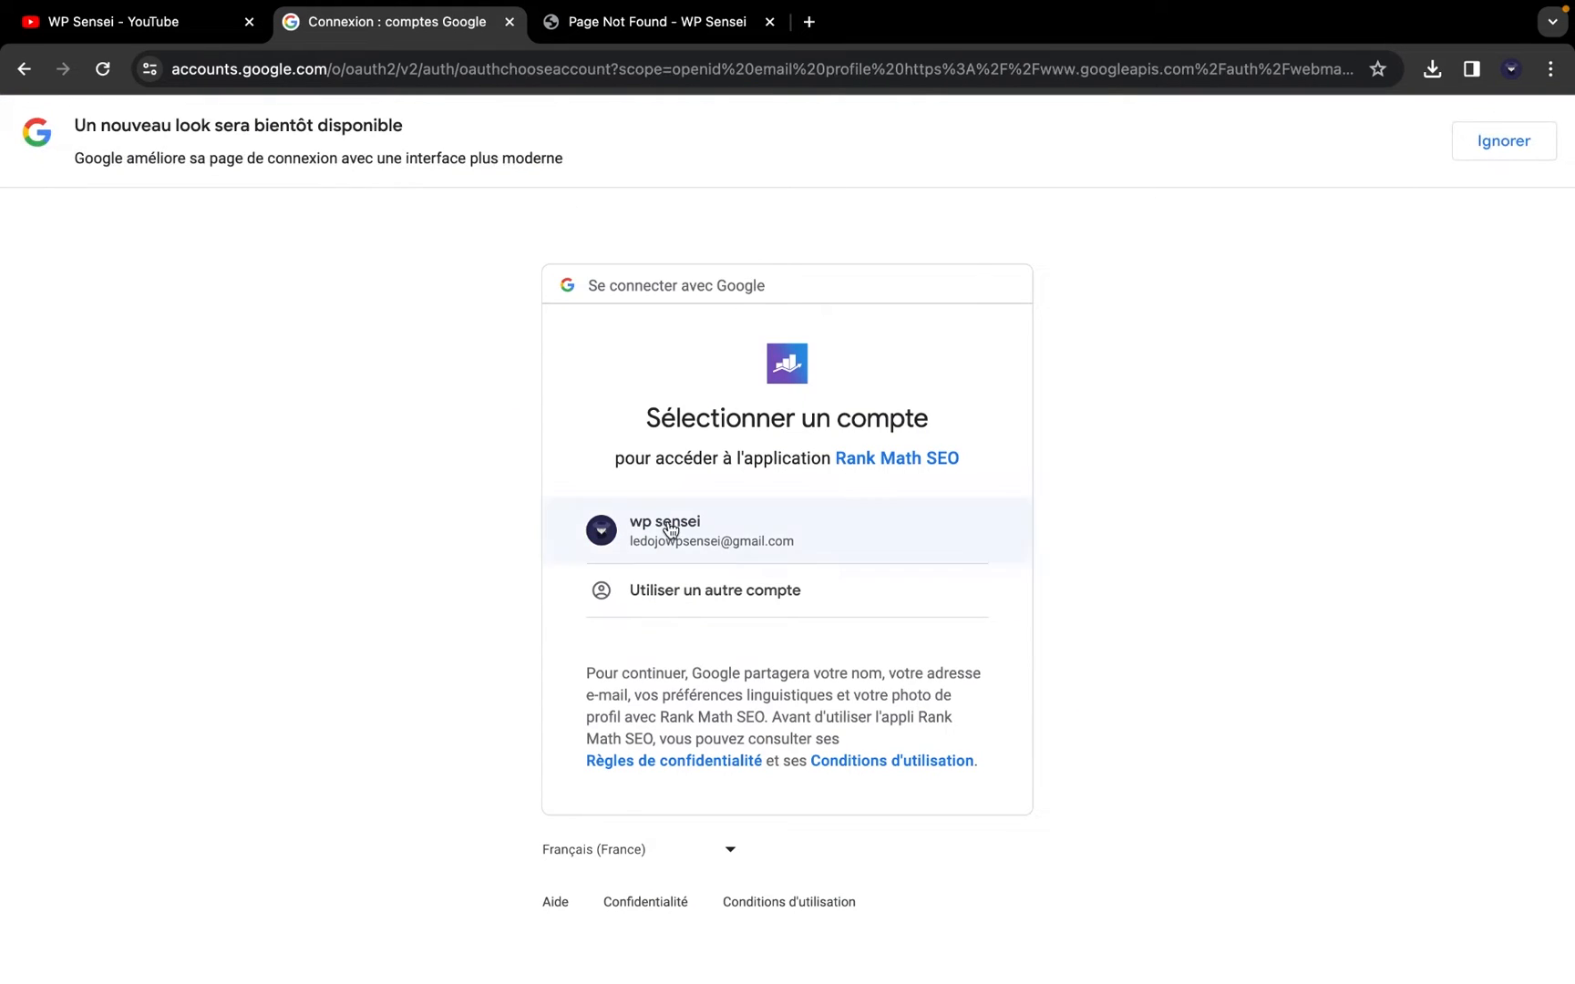
{"action": "left_click", "coordinate": [670, 529]}
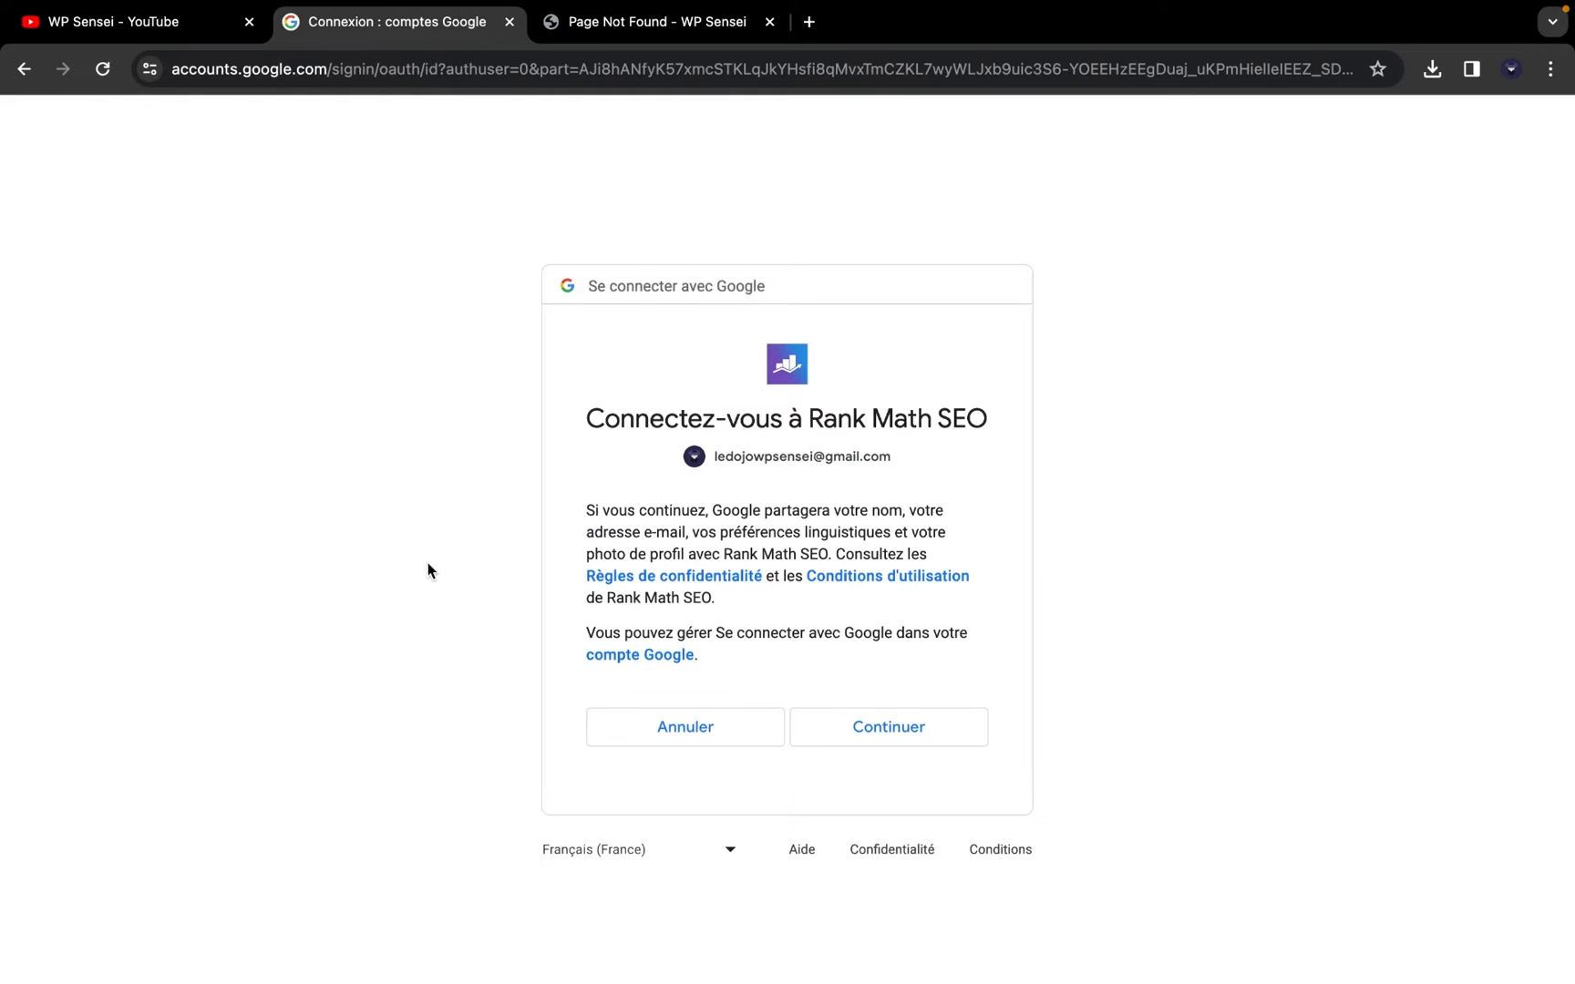
{"action": "left_click", "coordinate": [865, 727]}
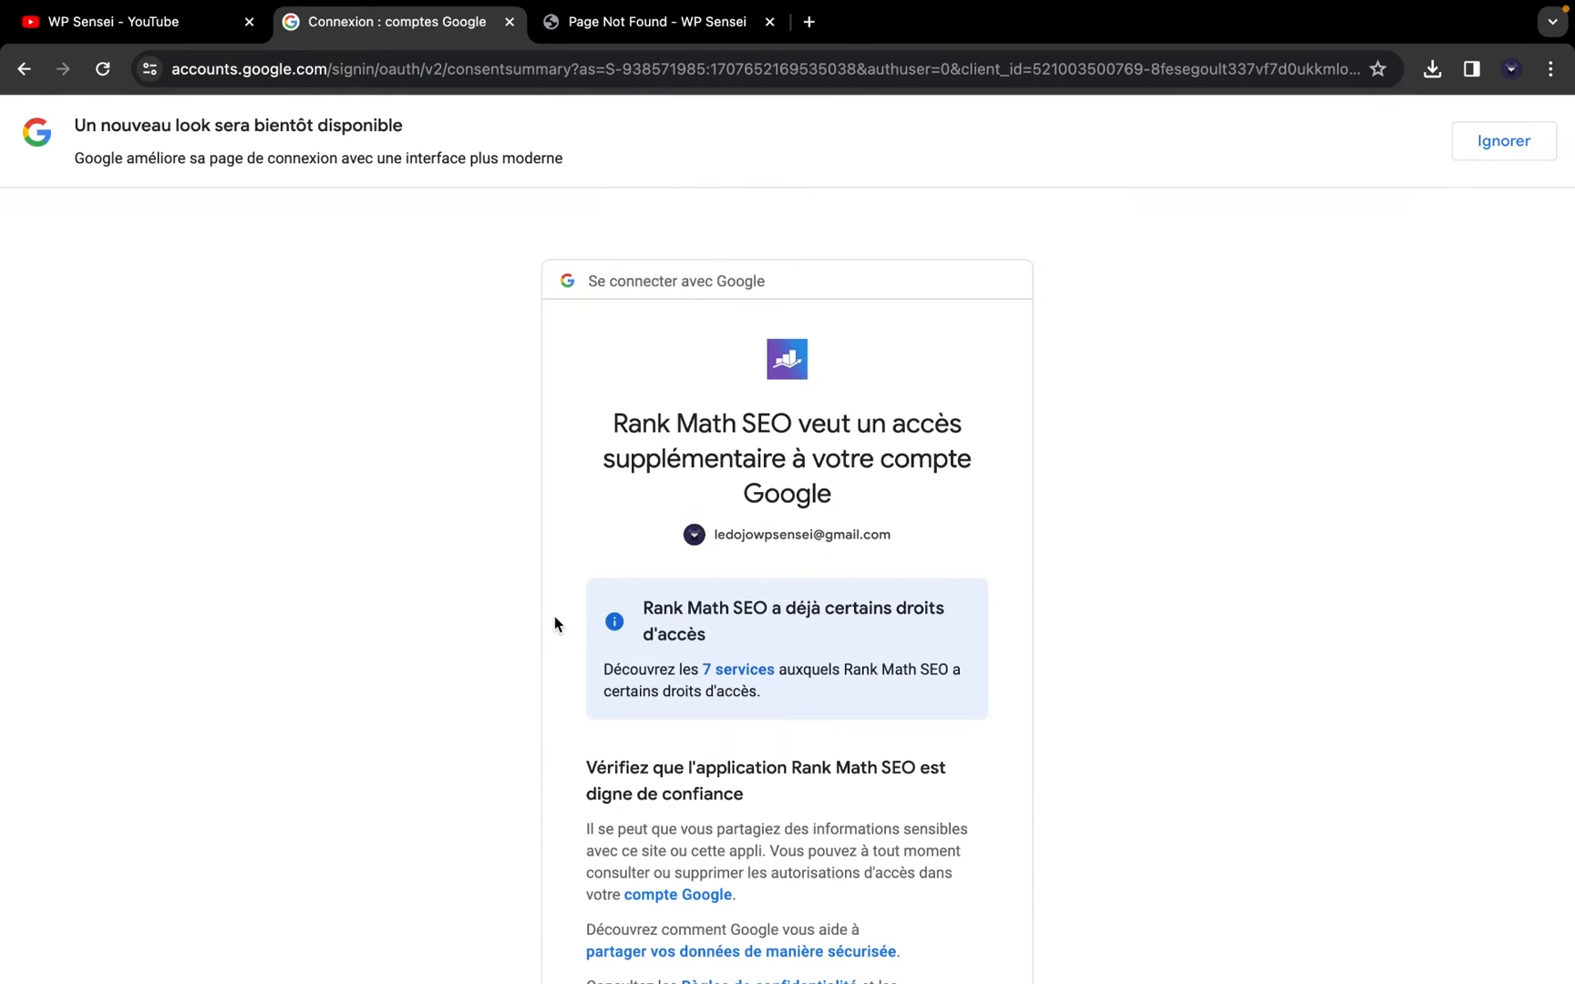
{"action": "scroll", "coordinate": [554, 616], "scroll_direction": "down", "scroll_amount": 4}
{"action": "left_click", "coordinate": [820, 797]}
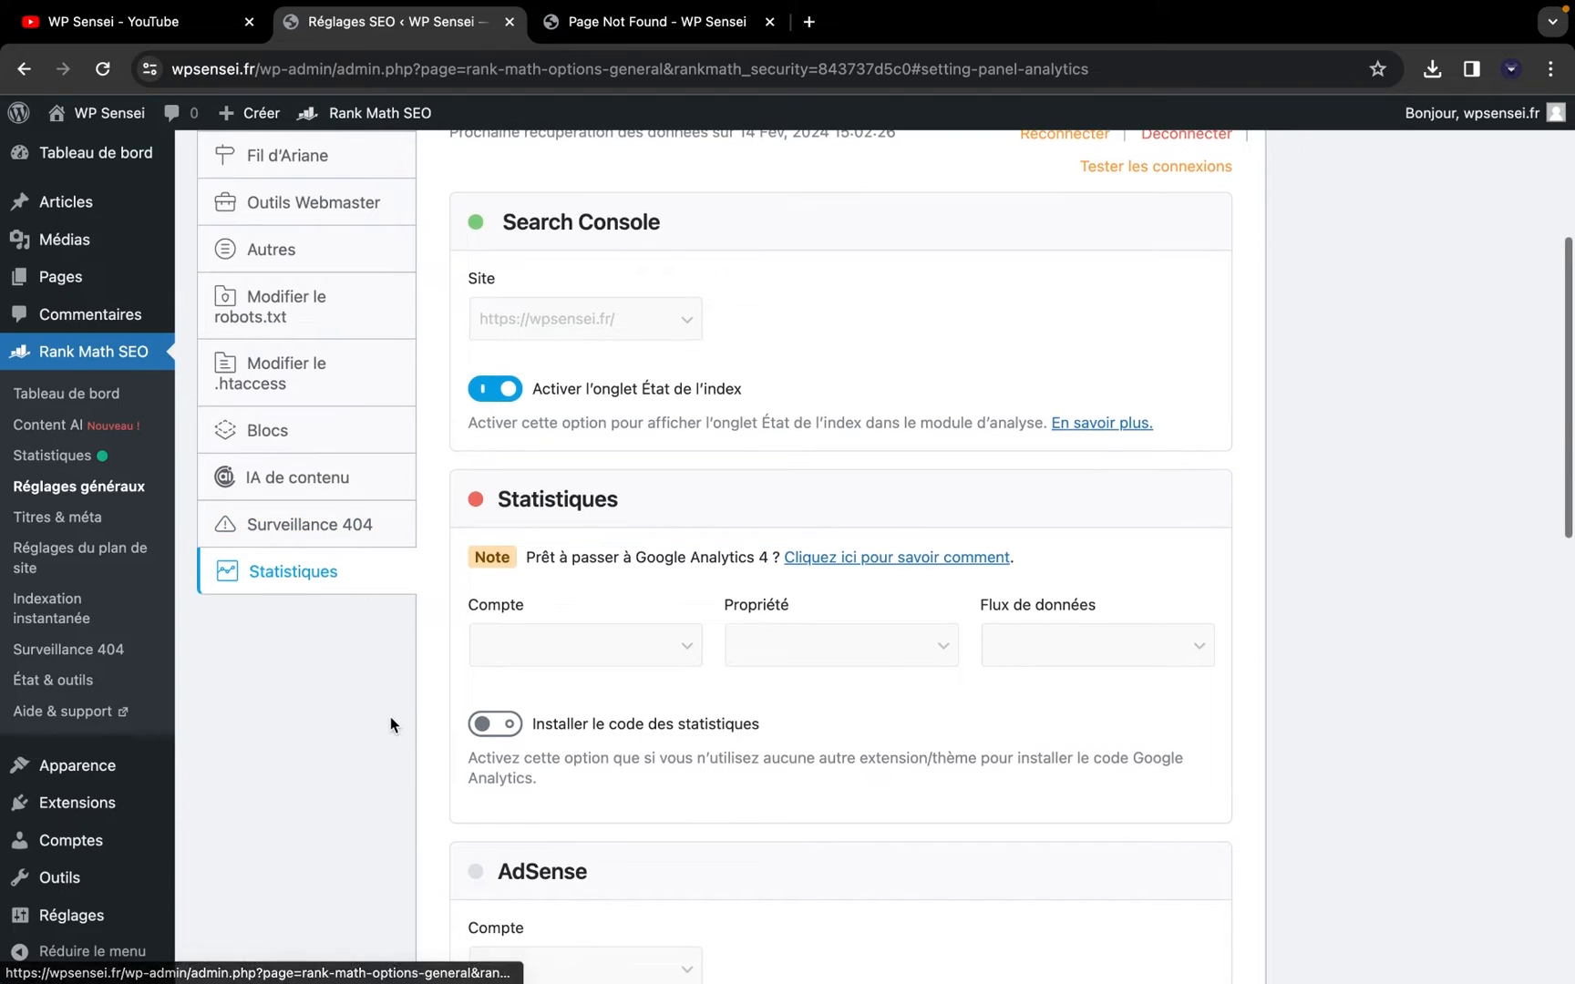
Review the Search Console, Statistiques and AdSense sections of the statistics settings, checking which site and Analytics account are linked
{"action": "scroll", "coordinate": [390, 716], "scroll_direction": "down", "scroll_amount": 1}
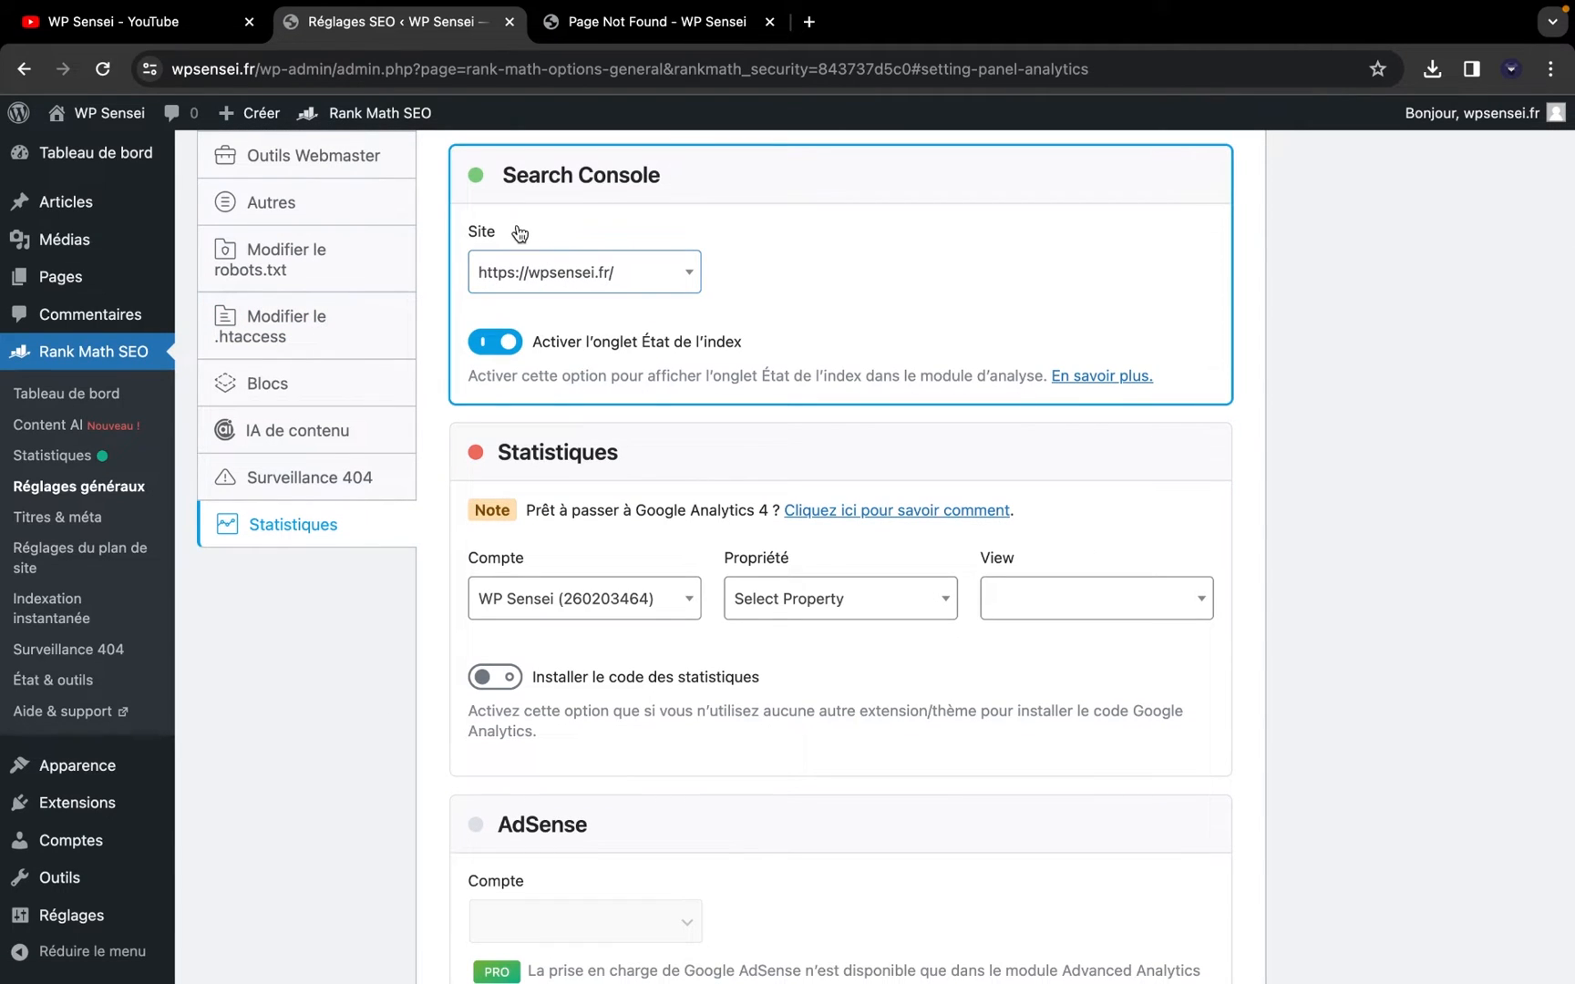
{"action": "scroll", "coordinate": [703, 394], "scroll_direction": "down", "scroll_amount": 2}
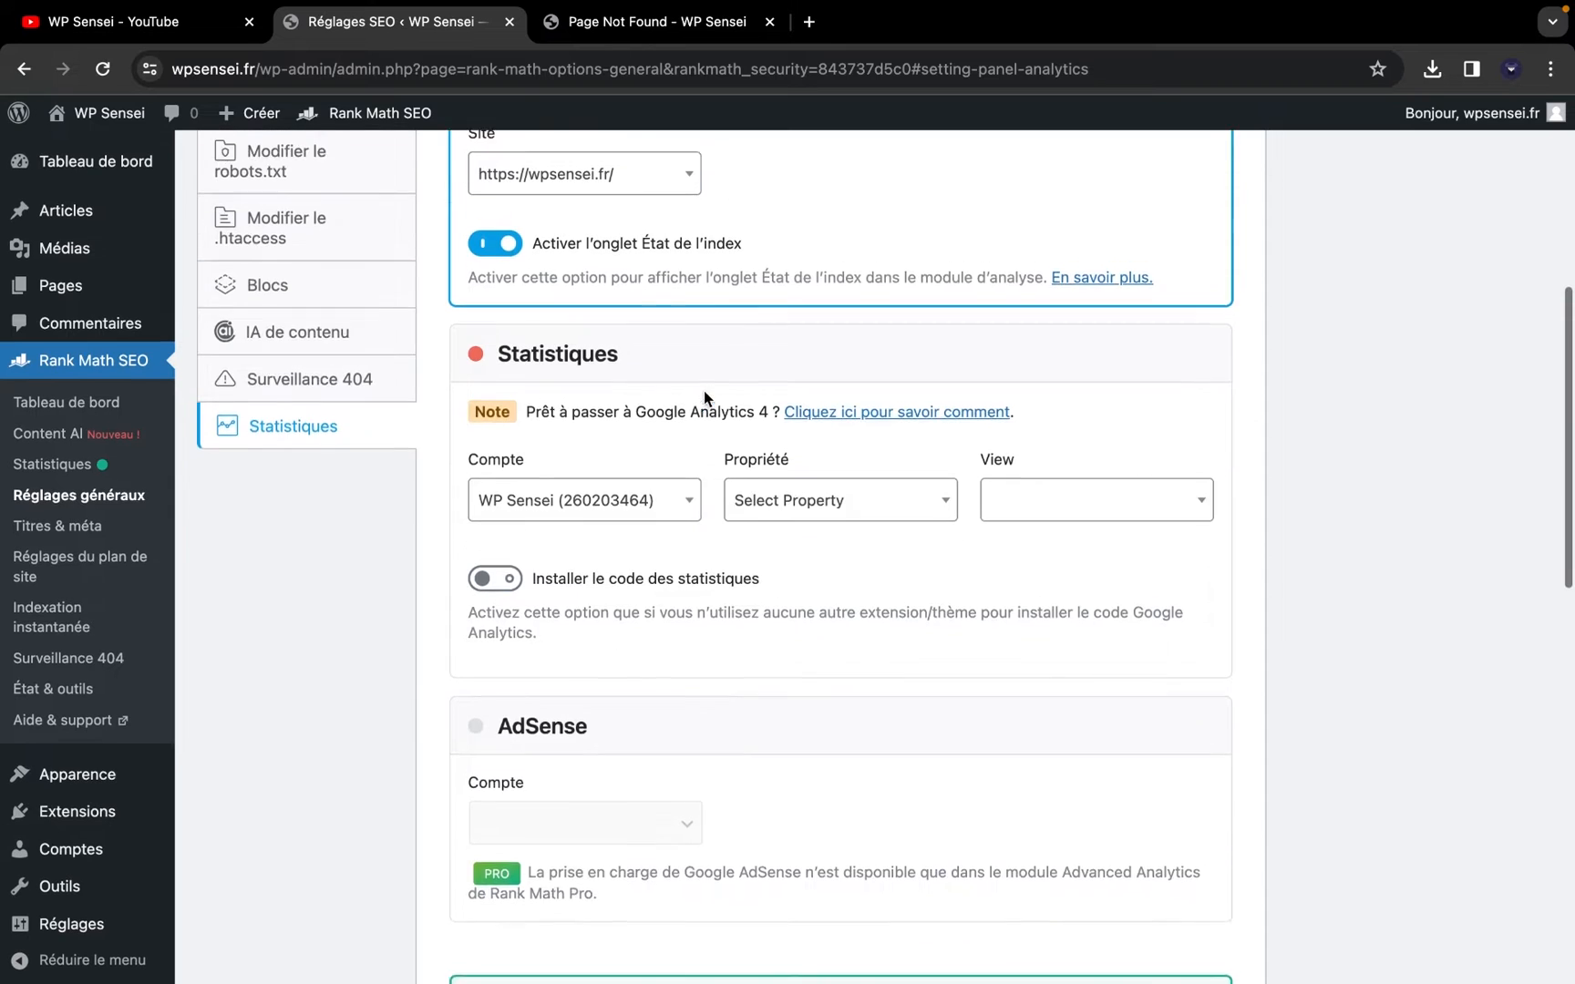
{"action": "scroll", "coordinate": [635, 259], "scroll_direction": "up", "scroll_amount": 3}
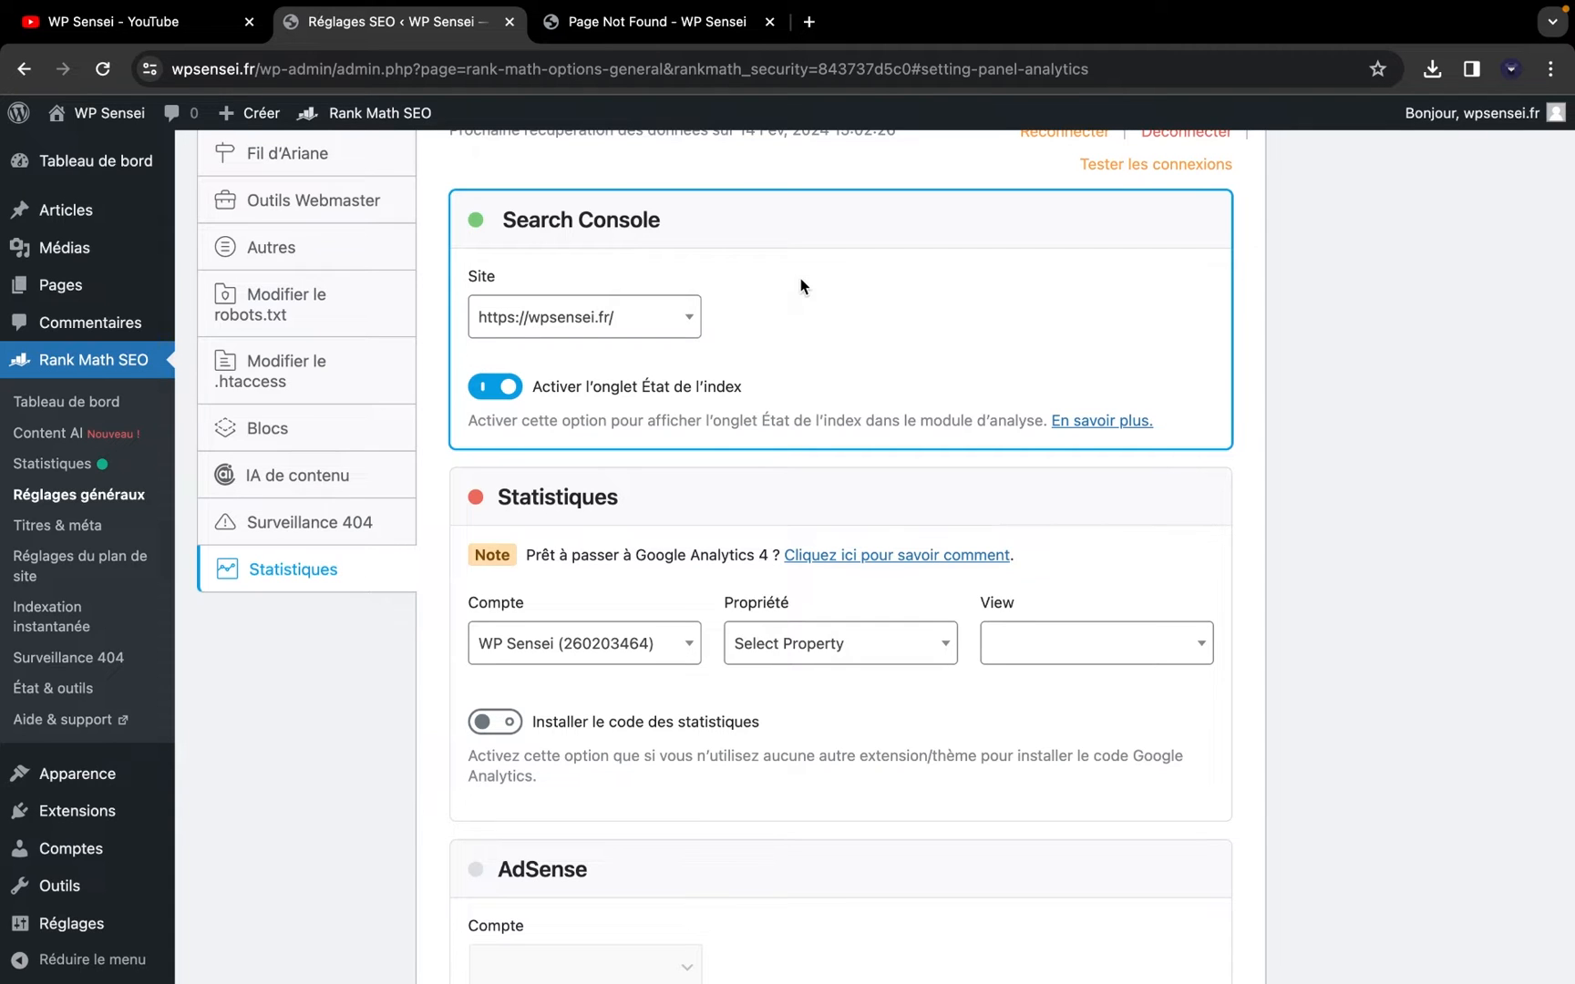
{"action": "scroll", "coordinate": [800, 278], "scroll_direction": "down", "scroll_amount": 3}
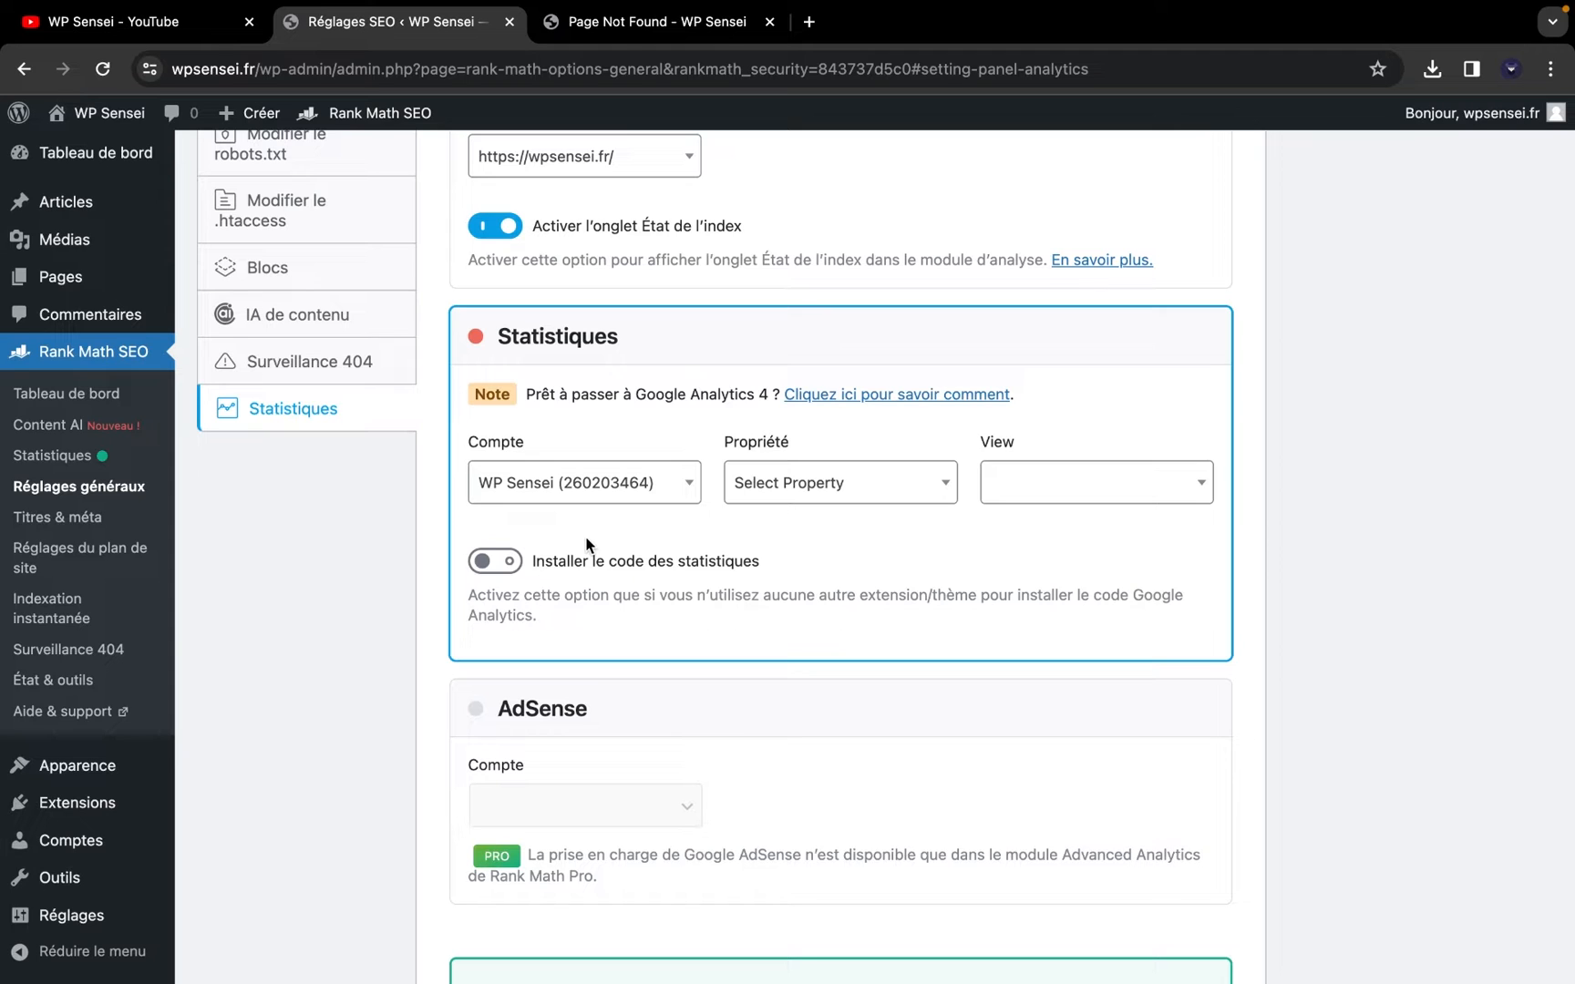
{"action": "left_click", "coordinate": [791, 497]}
{"action": "left_click", "coordinate": [675, 460]}
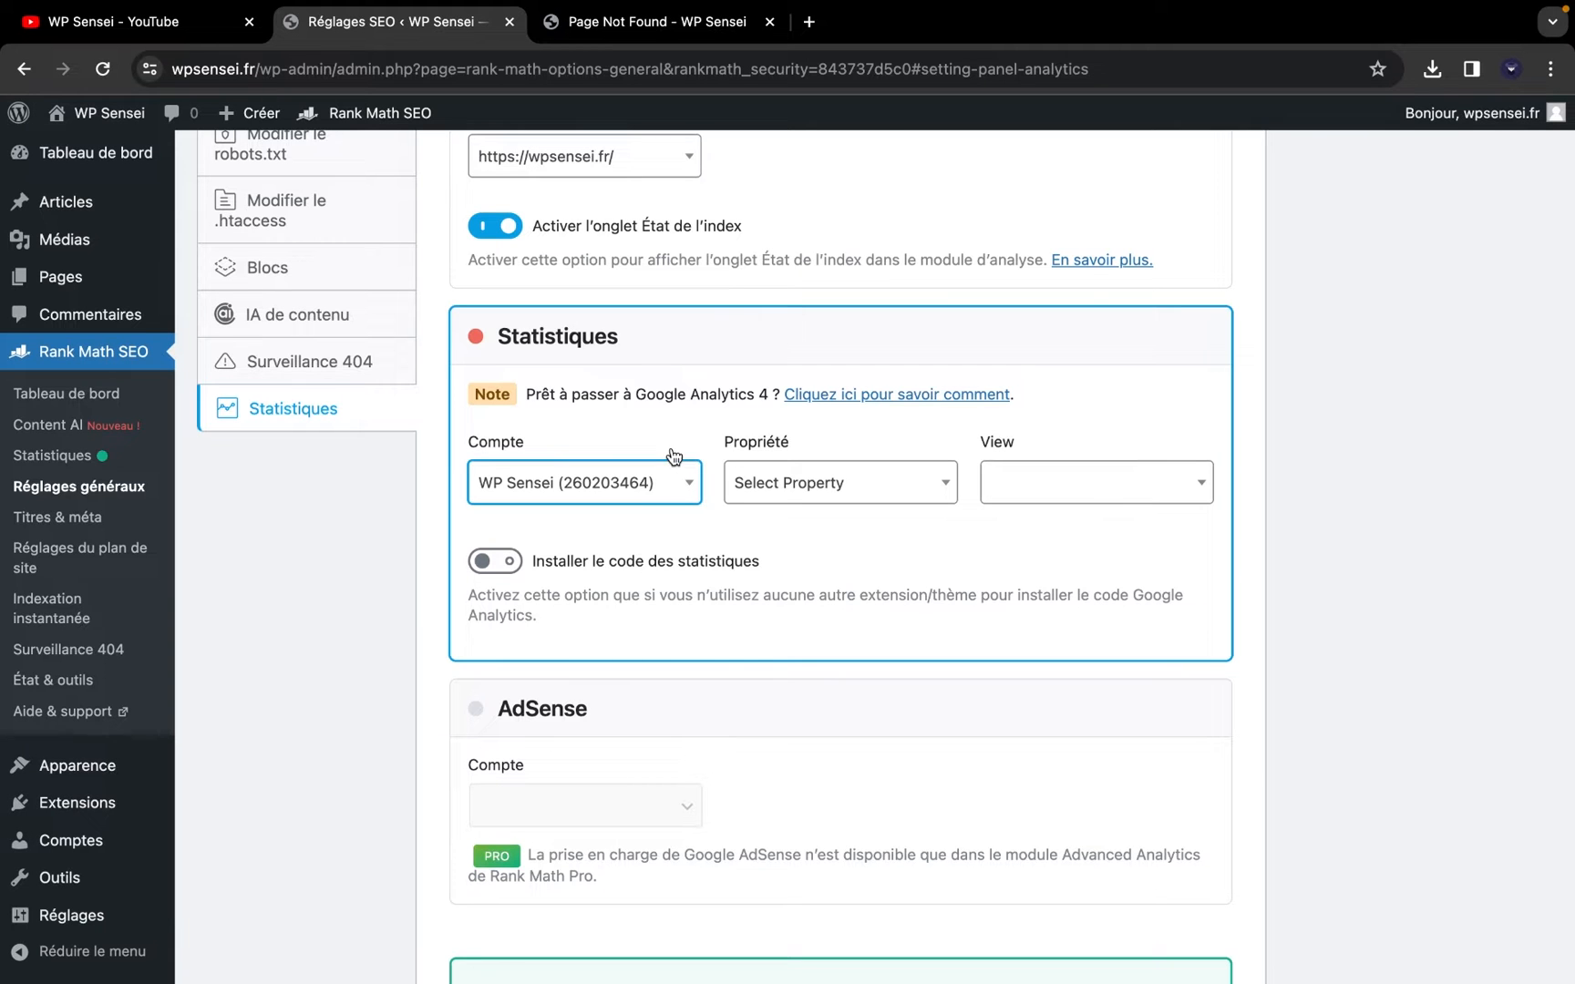
{"action": "scroll", "coordinate": [673, 455], "scroll_direction": "down", "scroll_amount": 2}
{"action": "scroll", "coordinate": [673, 456], "scroll_direction": "down", "scroll_amount": 1}
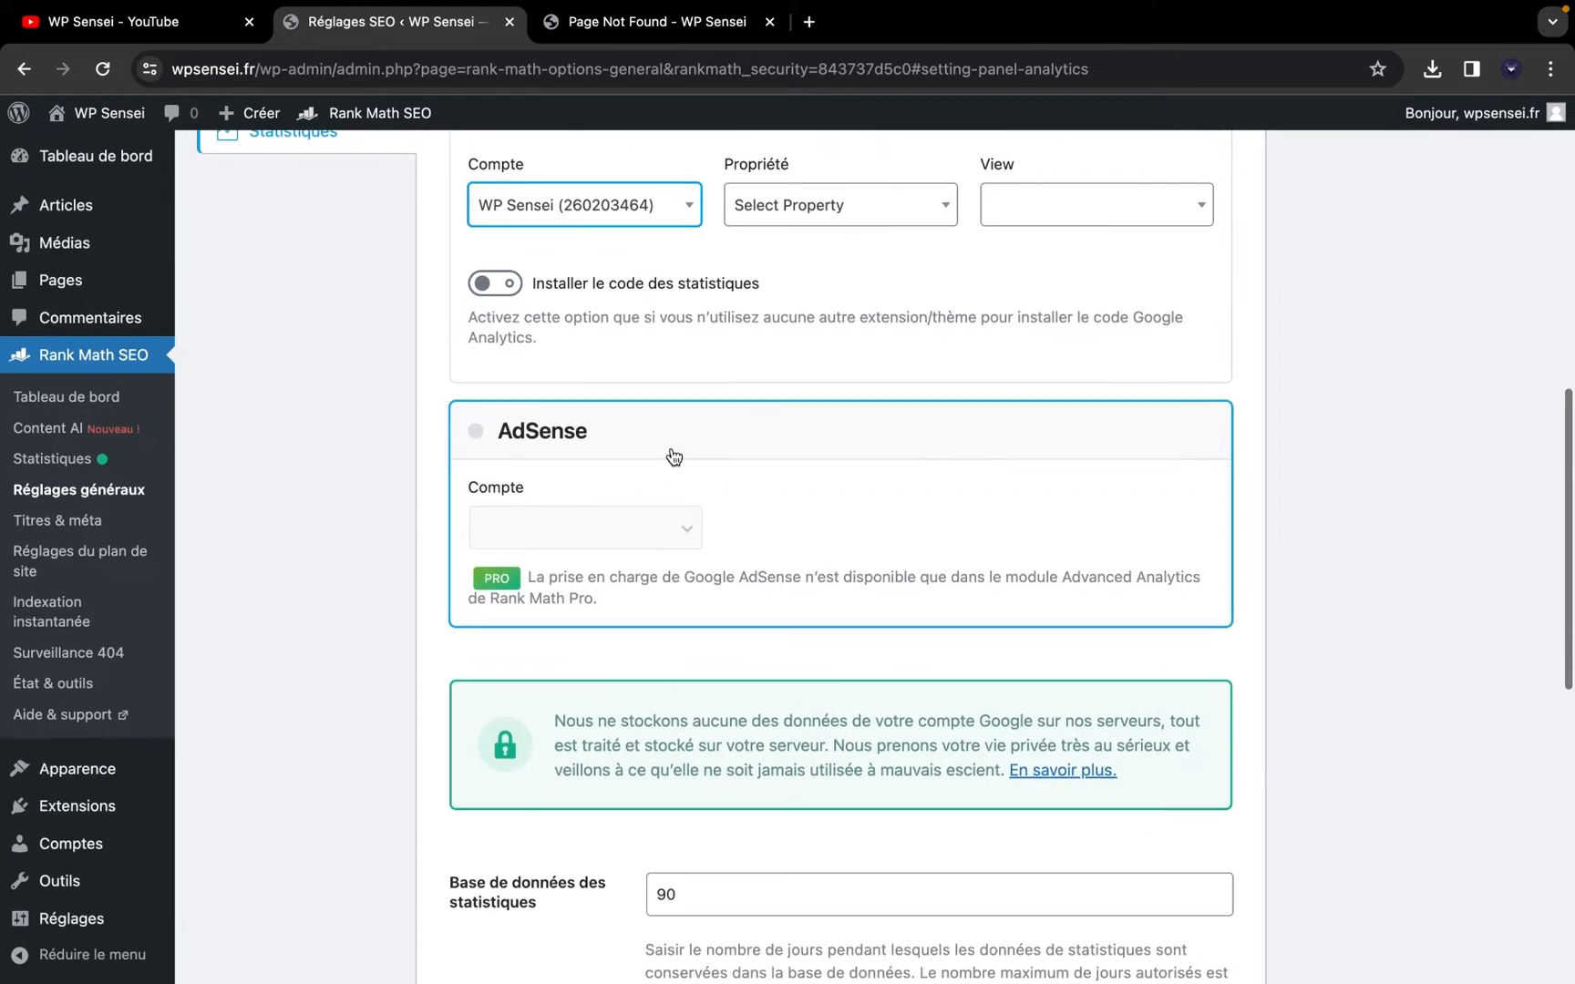
{"action": "scroll", "coordinate": [670, 453], "scroll_direction": "up", "scroll_amount": 1}
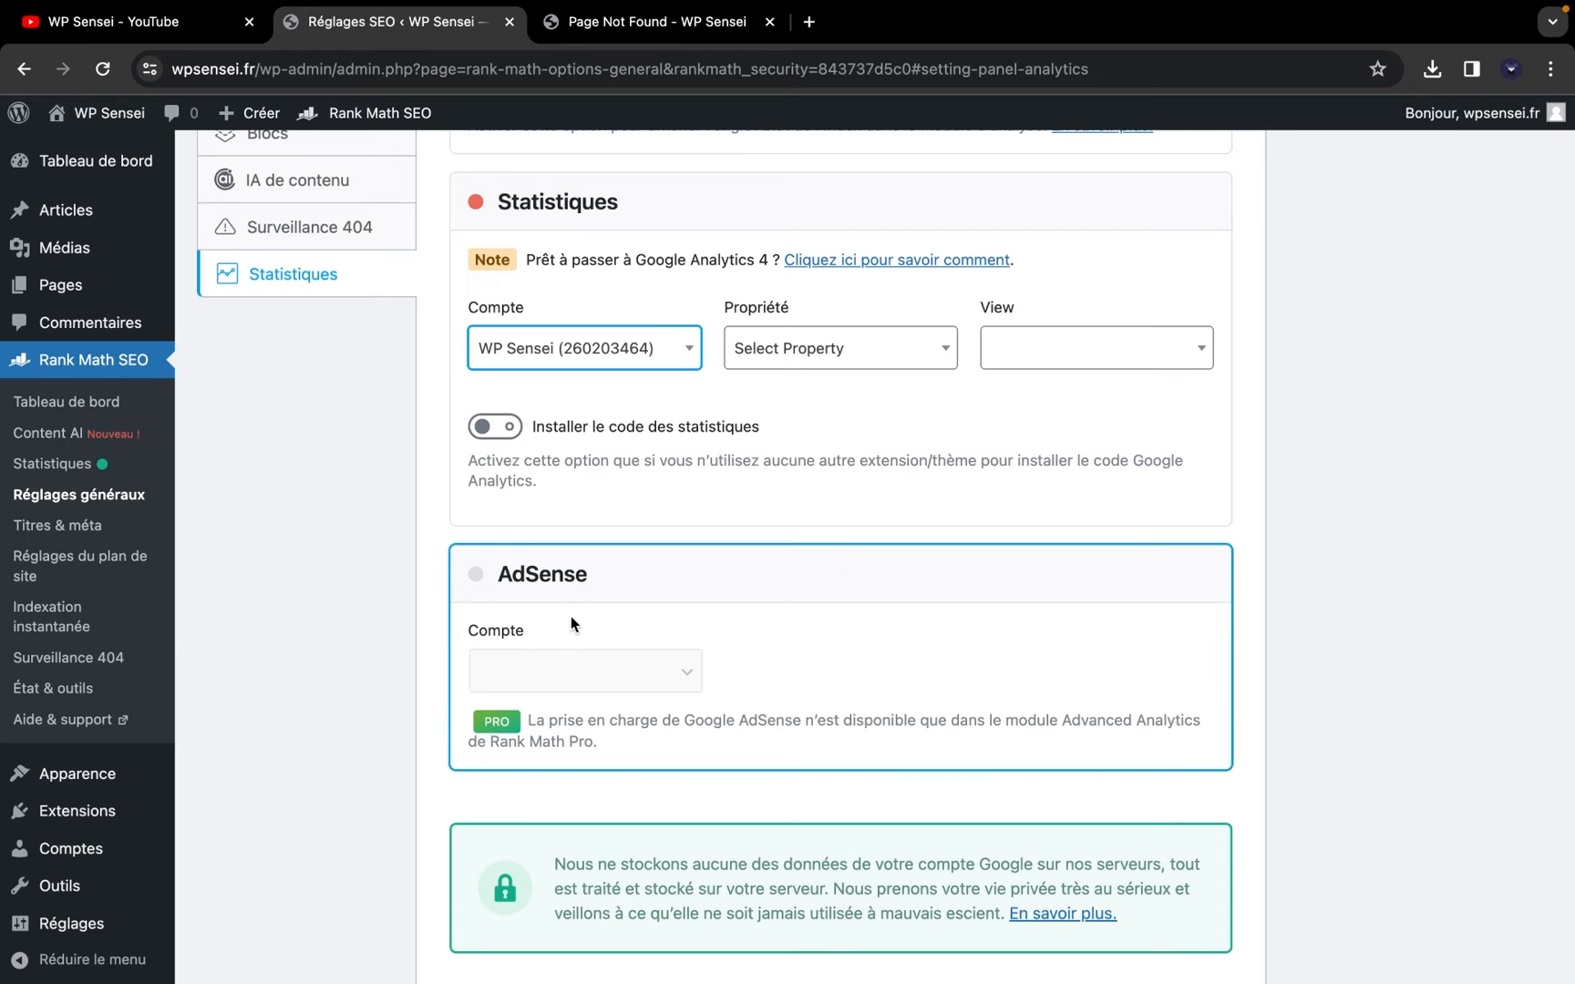
Review the statistics database retention, online statistics bar and email report options in the statistics settings
{"action": "scroll", "coordinate": [433, 622], "scroll_direction": "down", "scroll_amount": 7}
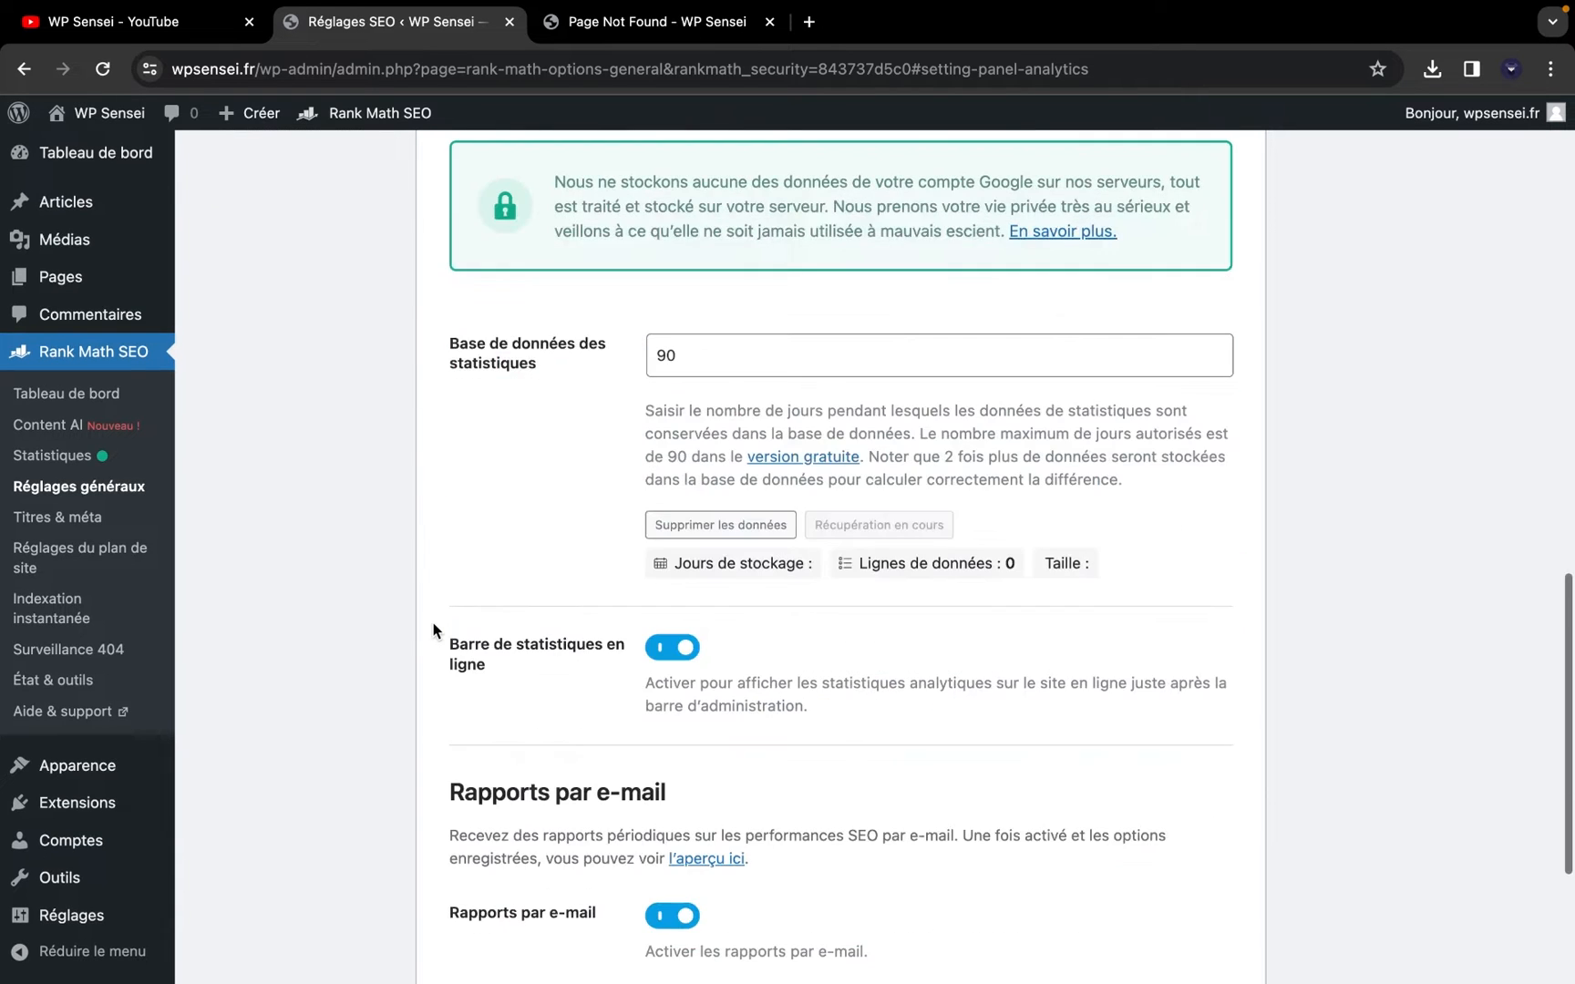
{"action": "scroll", "coordinate": [433, 622], "scroll_direction": "down", "scroll_amount": 2}
{"action": "scroll", "coordinate": [433, 623], "scroll_direction": "down", "scroll_amount": 1}
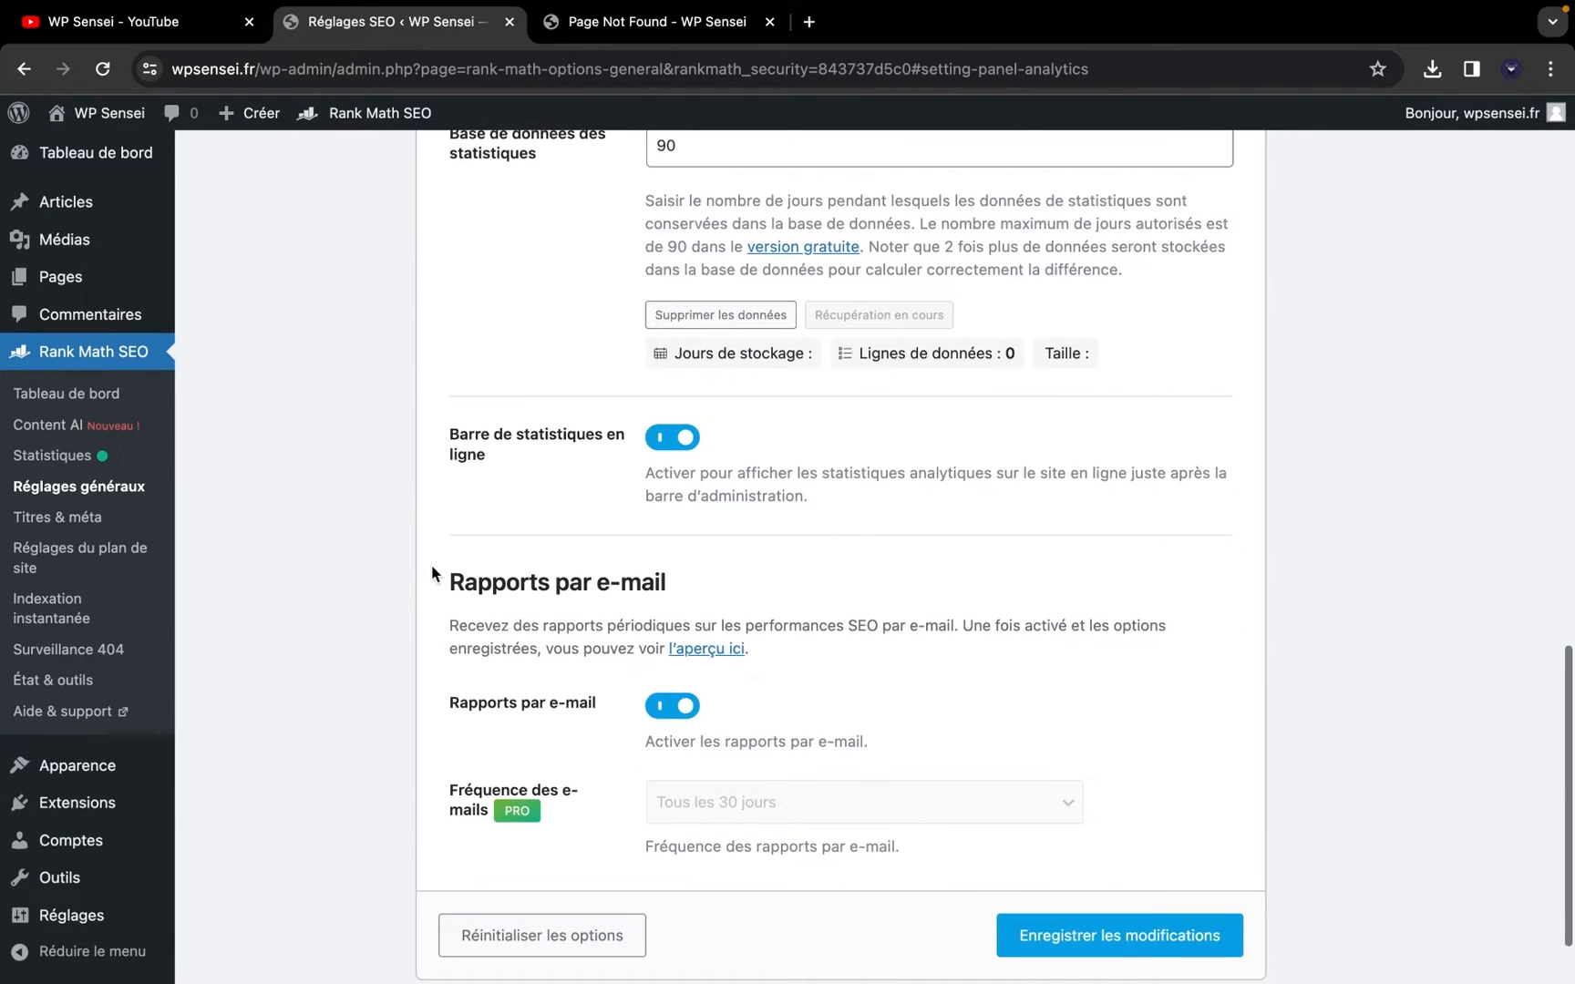
{"action": "scroll", "coordinate": [427, 438], "scroll_direction": "up", "scroll_amount": 1}
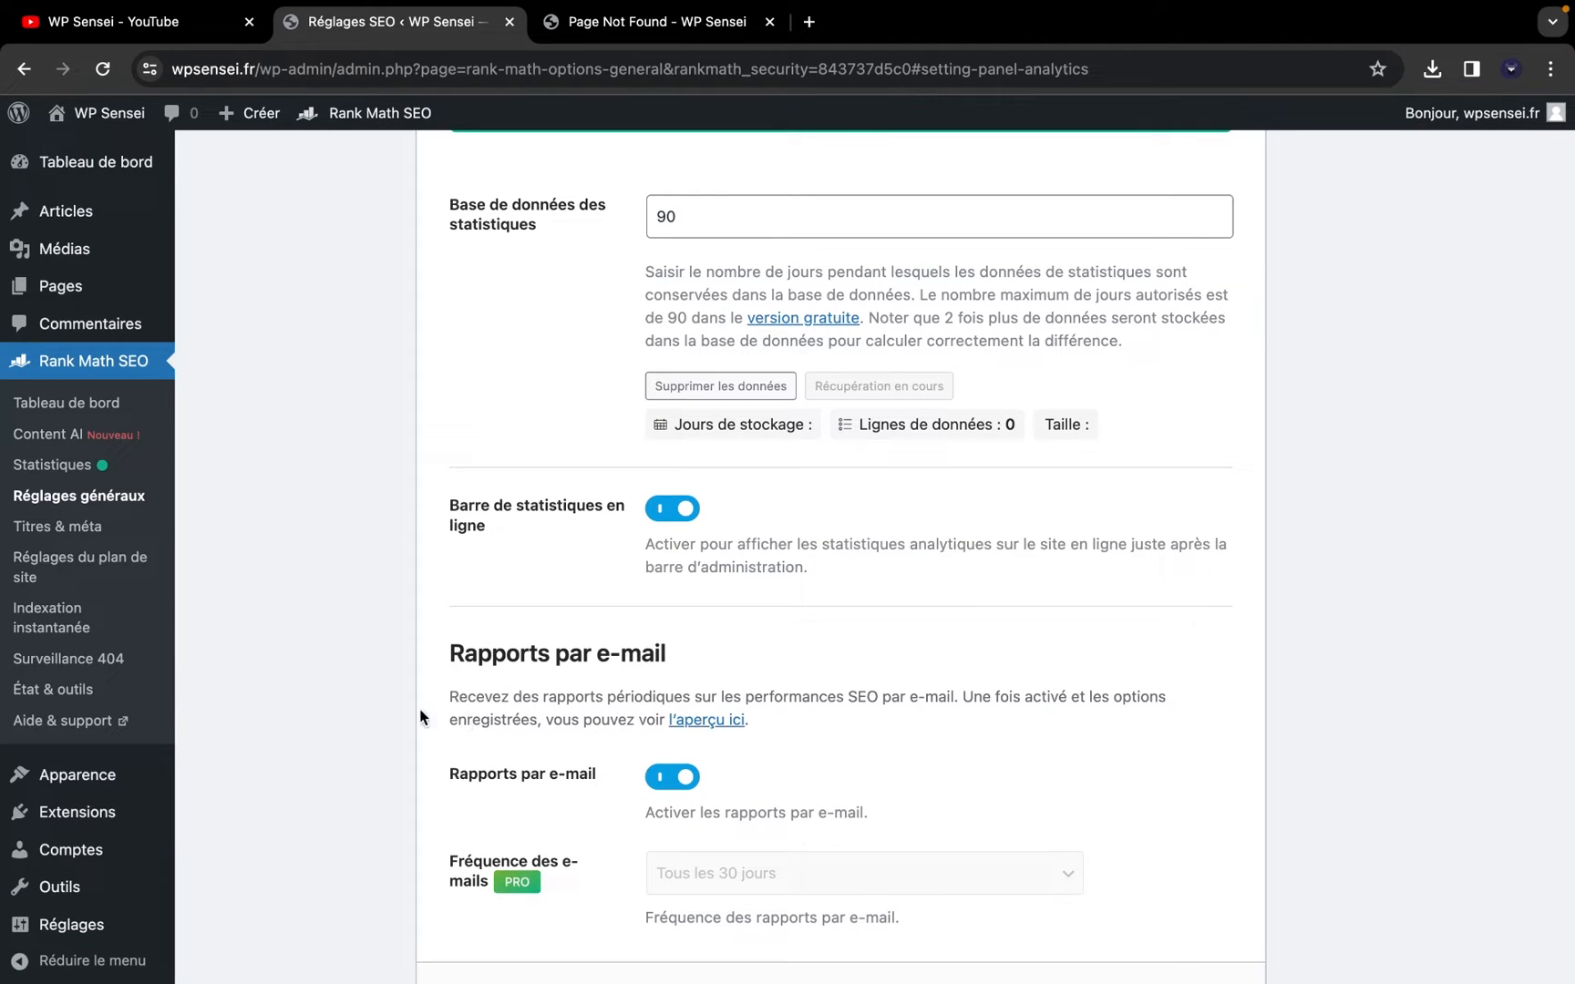
{"action": "scroll", "coordinate": [435, 704], "scroll_direction": "up", "scroll_amount": 4}
{"action": "scroll", "coordinate": [440, 699], "scroll_direction": "up", "scroll_amount": 8}
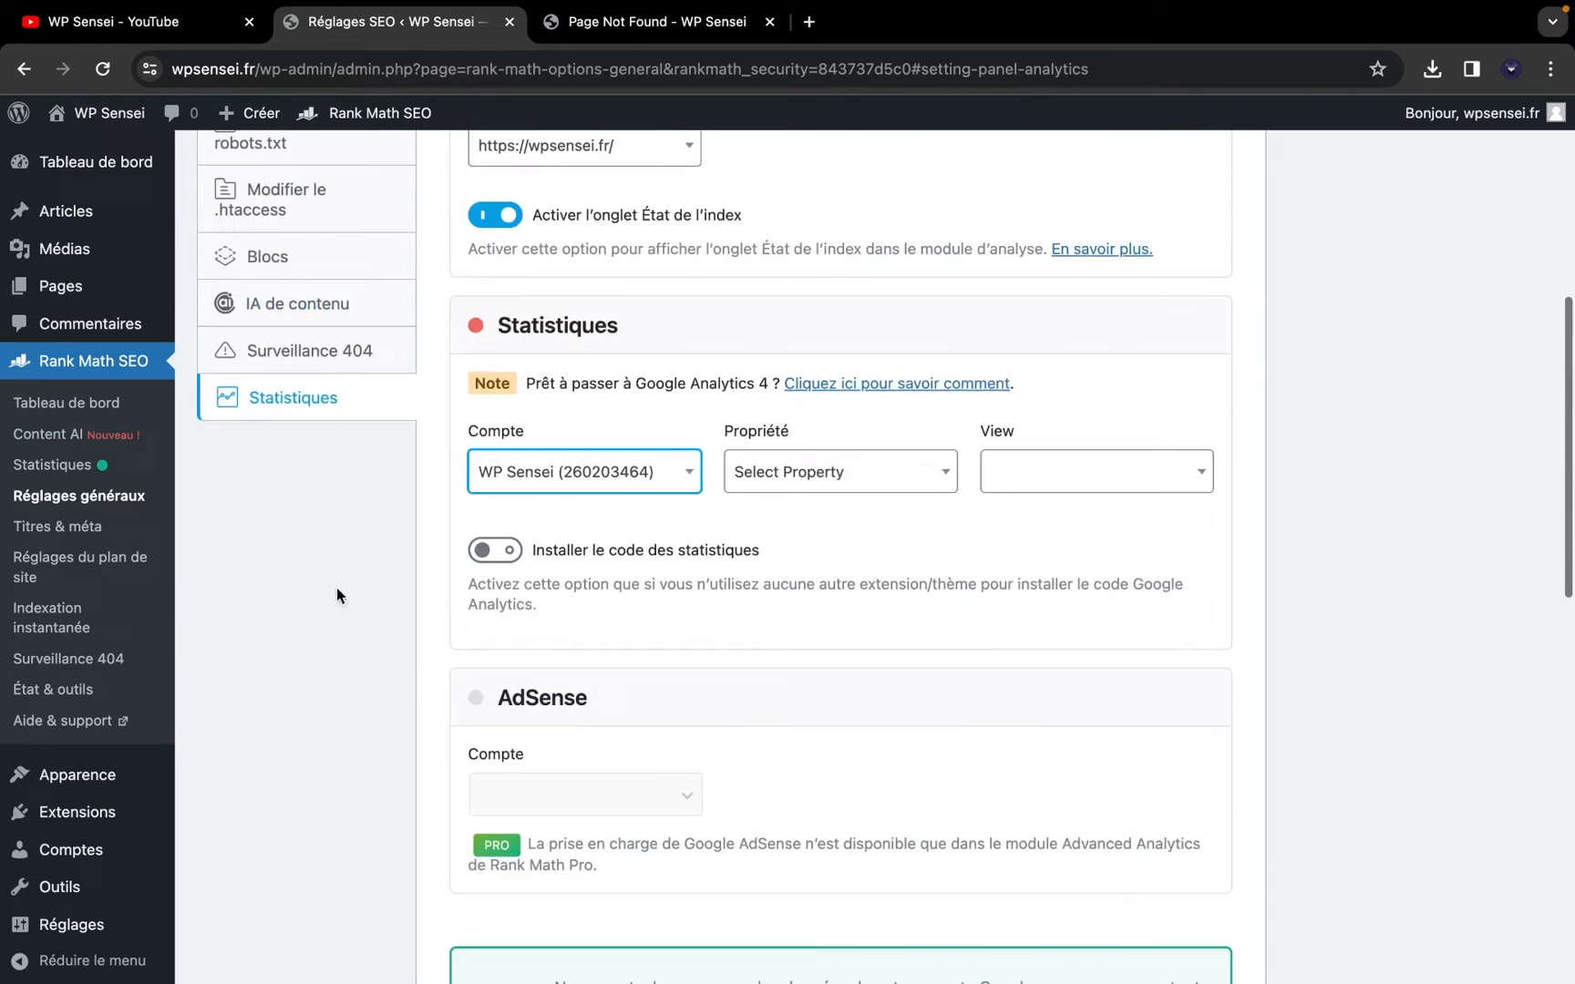
Return to the Rank Math SEO dashboard and read the bbPress and BuddyPress module descriptions
{"action": "left_click", "coordinate": [27, 405]}
{"action": "scroll", "coordinate": [565, 623], "scroll_direction": "down", "scroll_amount": 3}
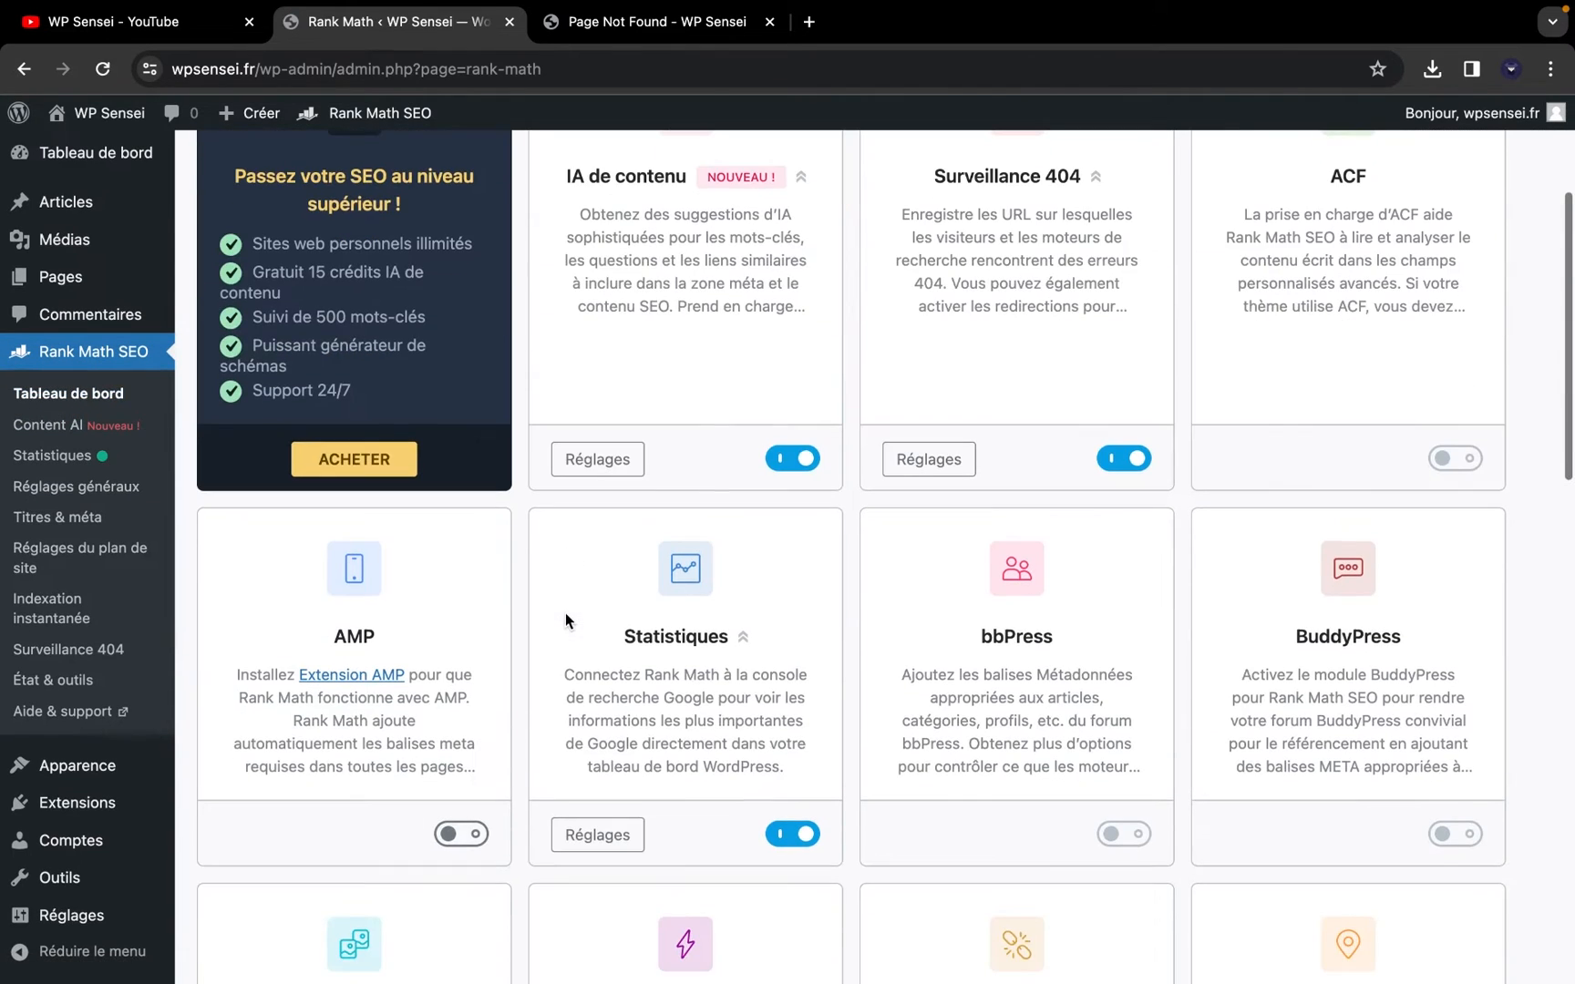
{"action": "scroll", "coordinate": [733, 748], "scroll_direction": "down", "scroll_amount": 1}
{"action": "scroll", "coordinate": [734, 749], "scroll_direction": "down", "scroll_amount": 1}
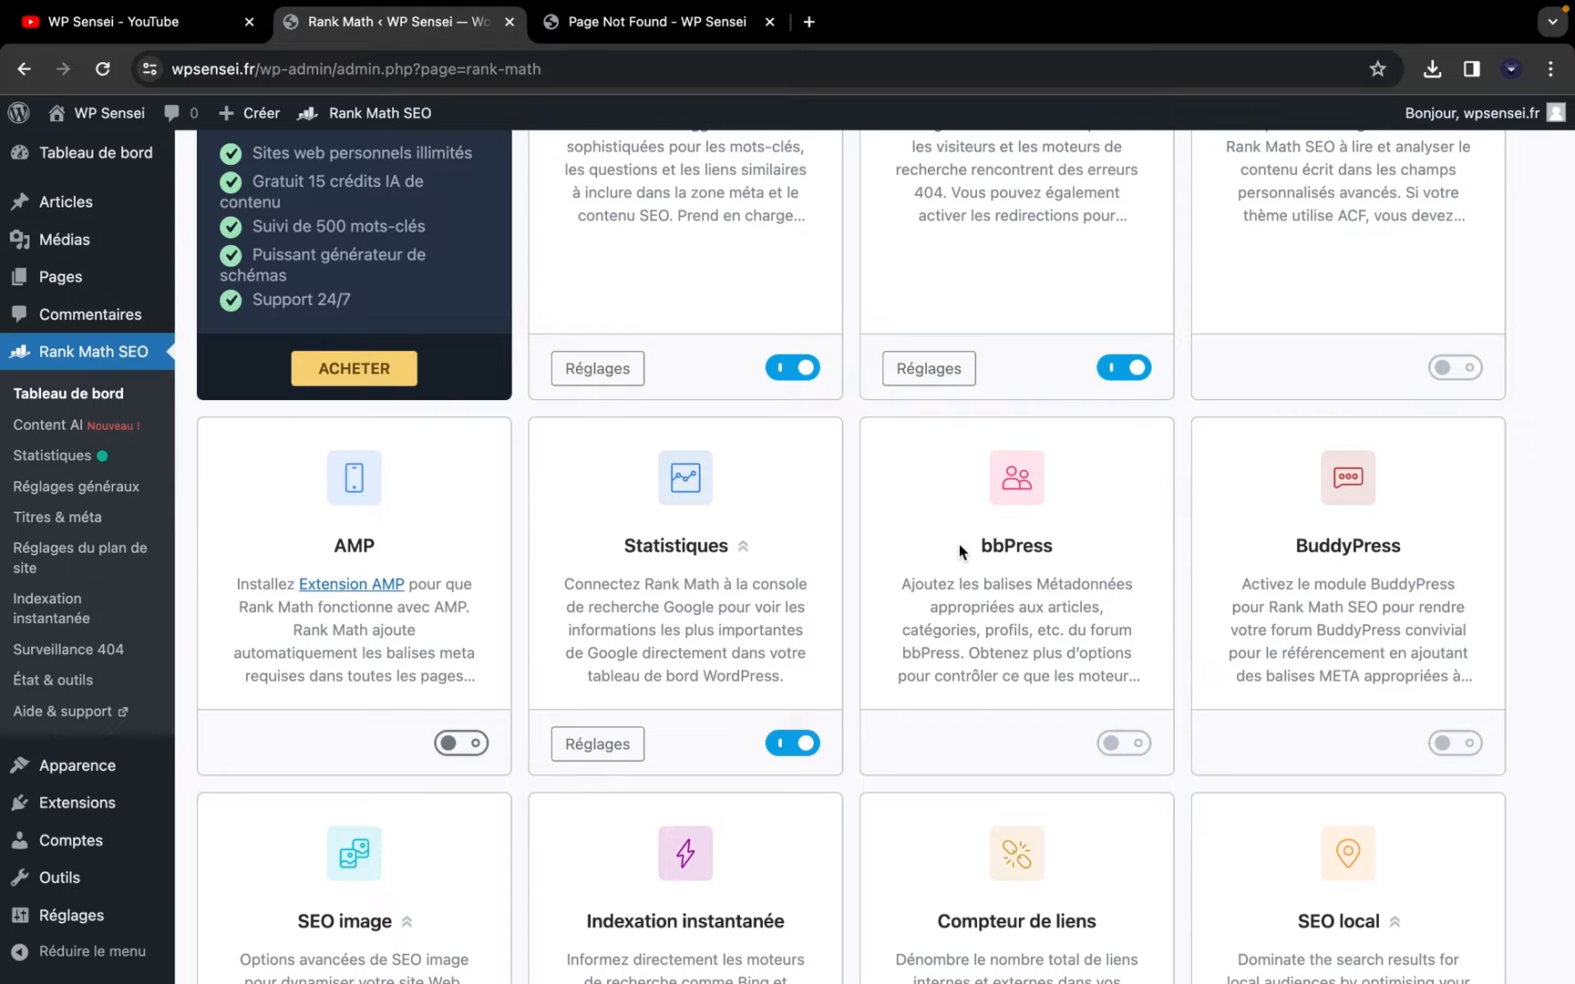
{"action": "left_click_drag", "start_coordinate": [958, 544], "coordinate": [1136, 558]}
{"action": "left_click", "coordinate": [1136, 557]}
{"action": "left_click_drag", "start_coordinate": [1234, 544], "coordinate": [1436, 565]}
{"action": "left_click", "coordinate": [1436, 565]}
{"action": "left_click_drag", "start_coordinate": [1037, 572], "coordinate": [1350, 573]}
{"action": "left_click", "coordinate": [1349, 572]}
Enable the SEO image module and open its settings to review the missing ALT attribute and TITLE tag options
{"action": "scroll", "coordinate": [1363, 575], "scroll_direction": "down", "scroll_amount": 3}
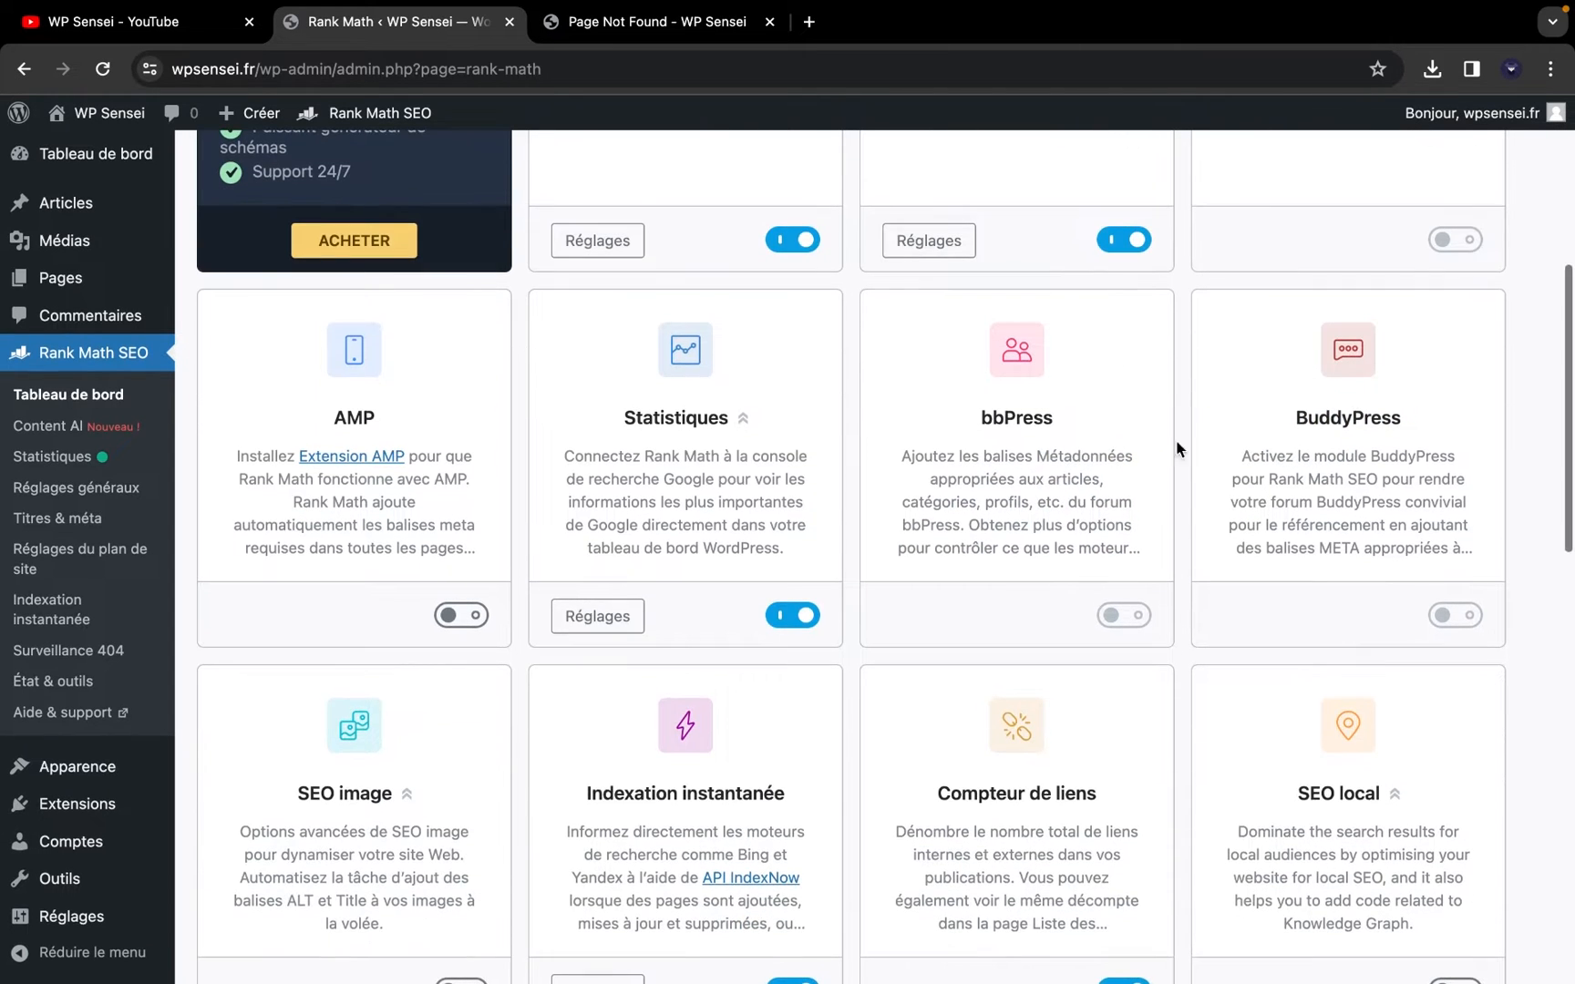
{"action": "scroll", "coordinate": [1310, 636], "scroll_direction": "down", "scroll_amount": 3}
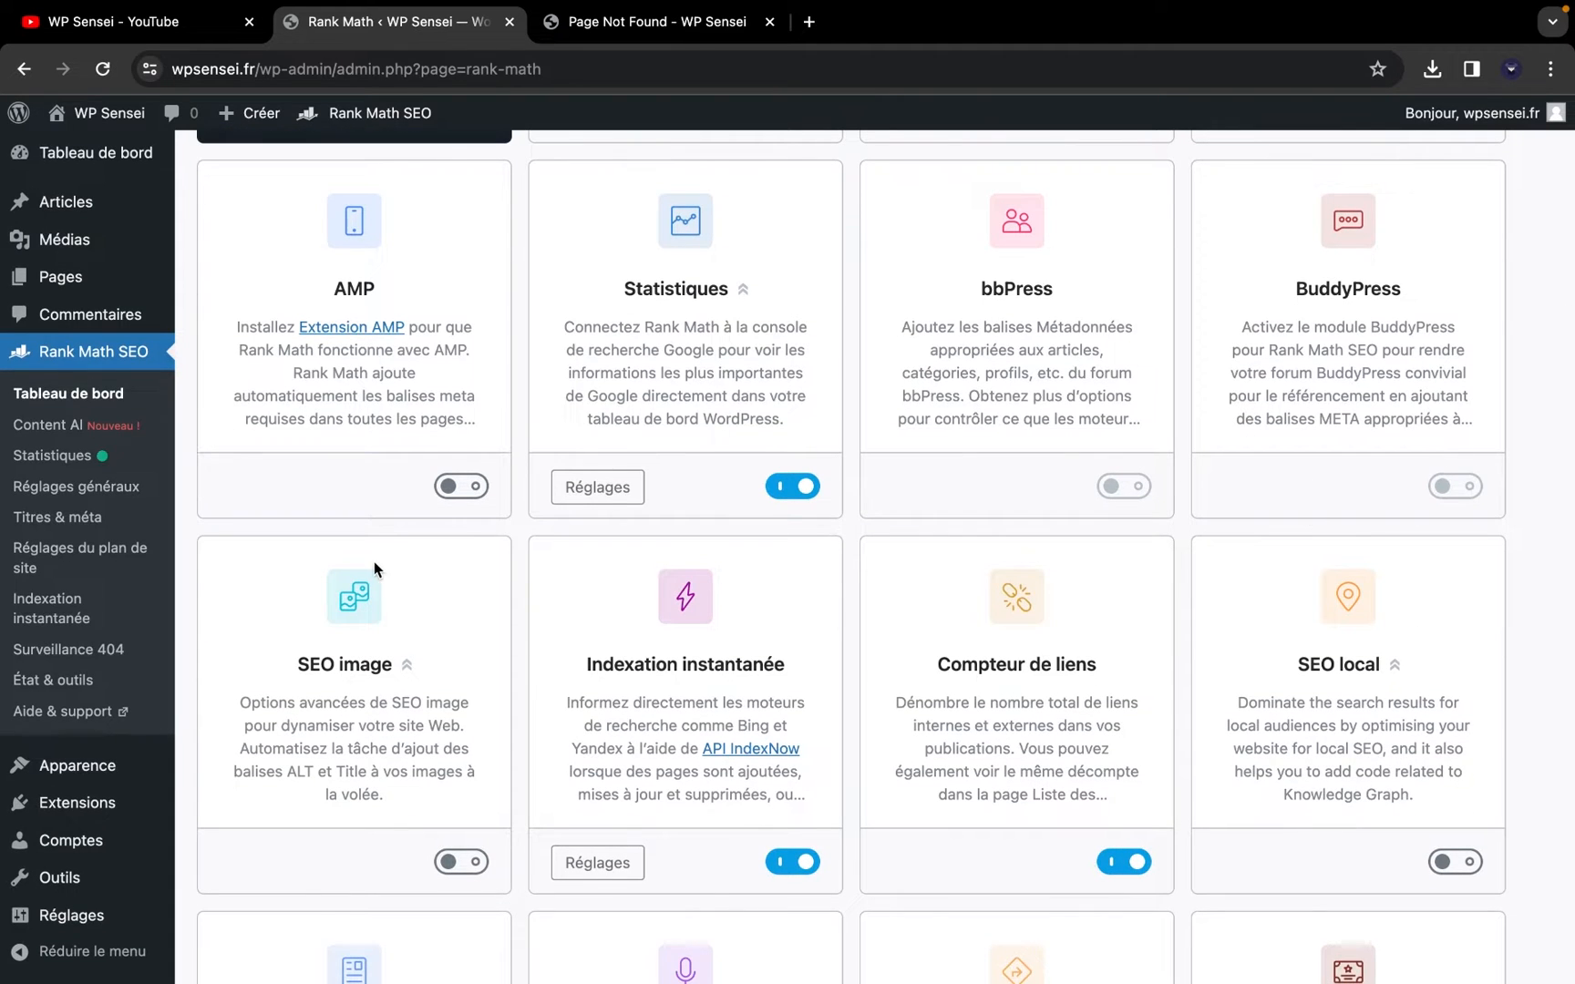
{"action": "scroll", "coordinate": [373, 570], "scroll_direction": "down", "scroll_amount": 2}
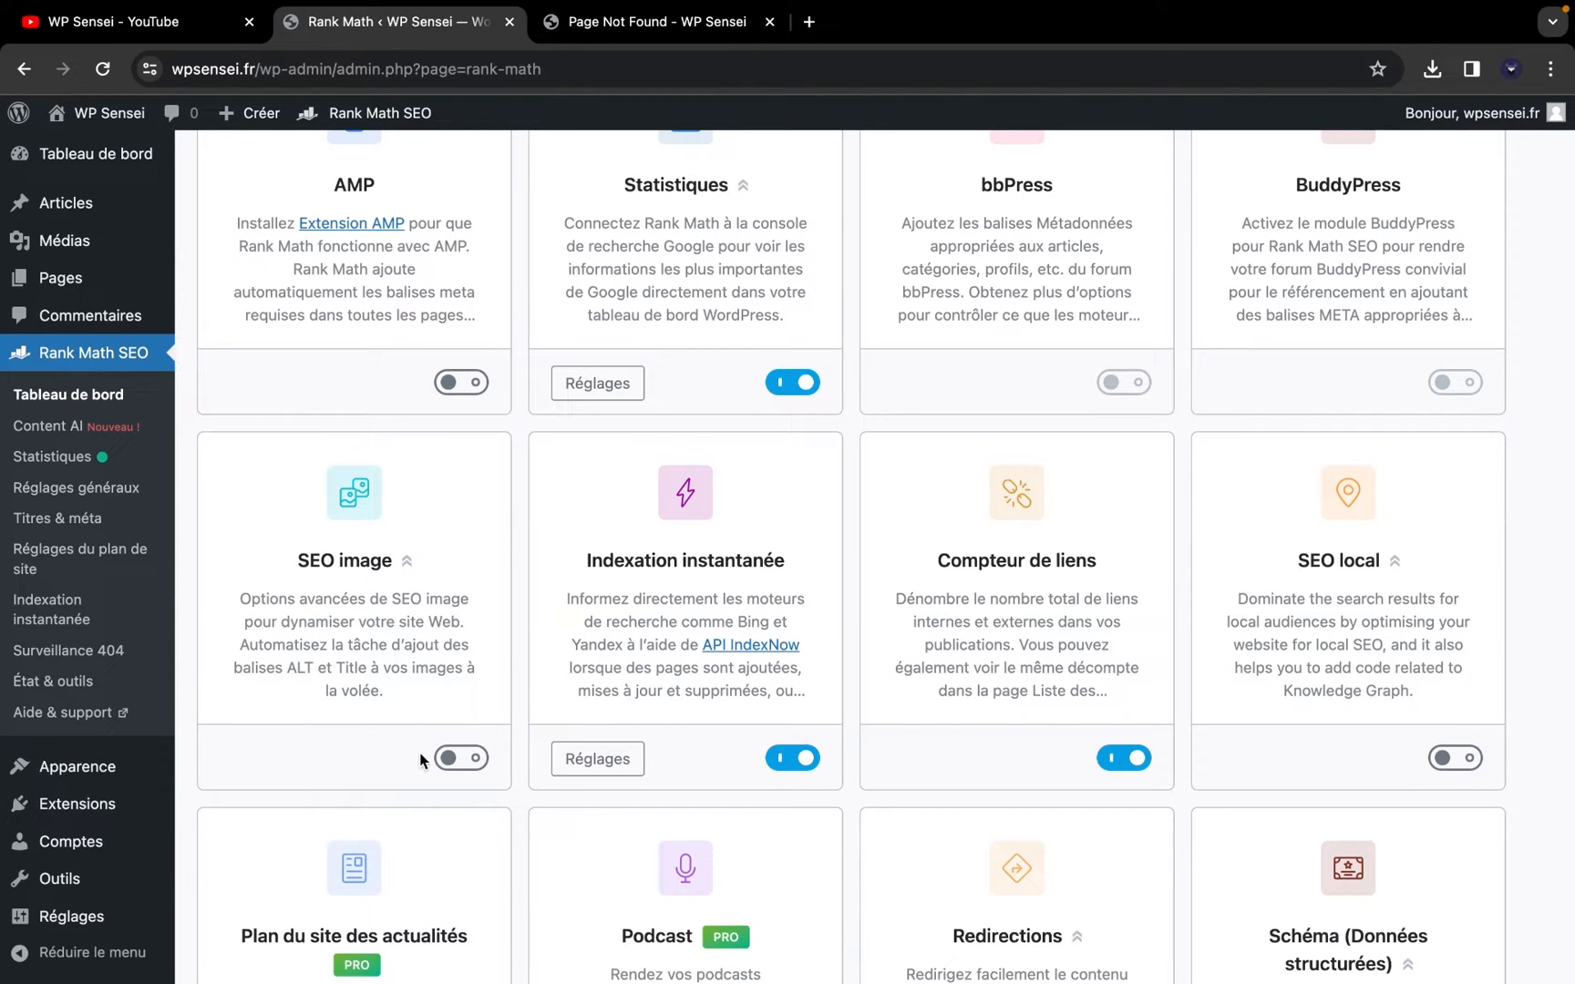
{"action": "left_click", "coordinate": [451, 758]}
{"action": "left_click", "coordinate": [273, 764]}
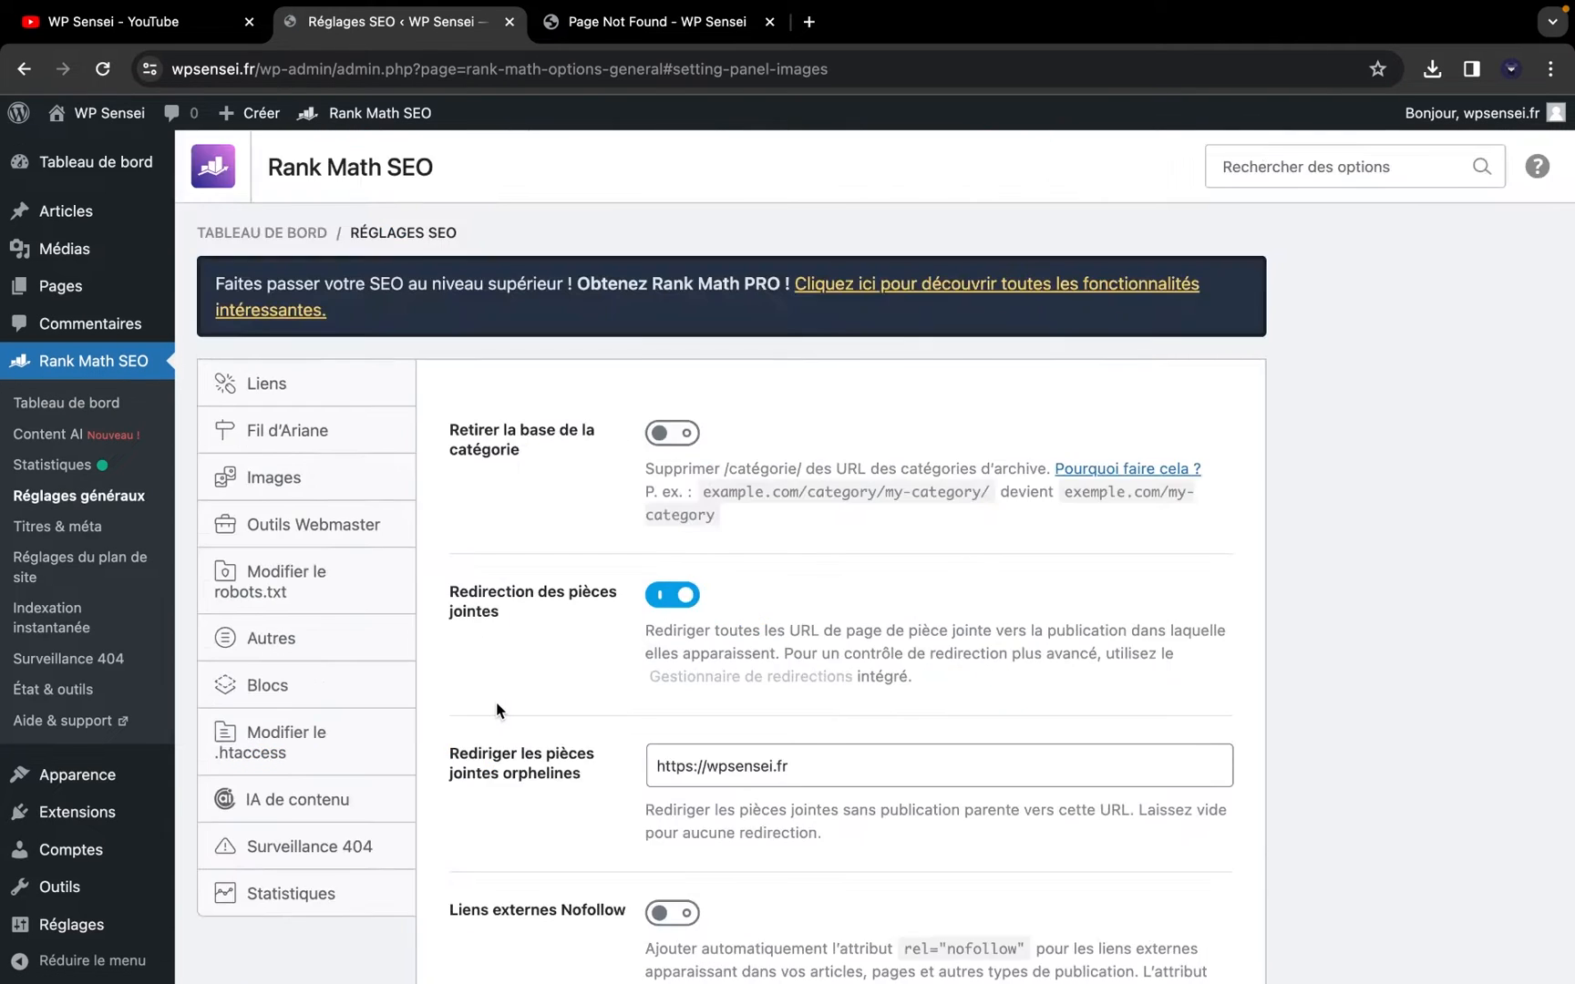
{"action": "scroll", "coordinate": [498, 710], "scroll_direction": "up", "scroll_amount": 1}
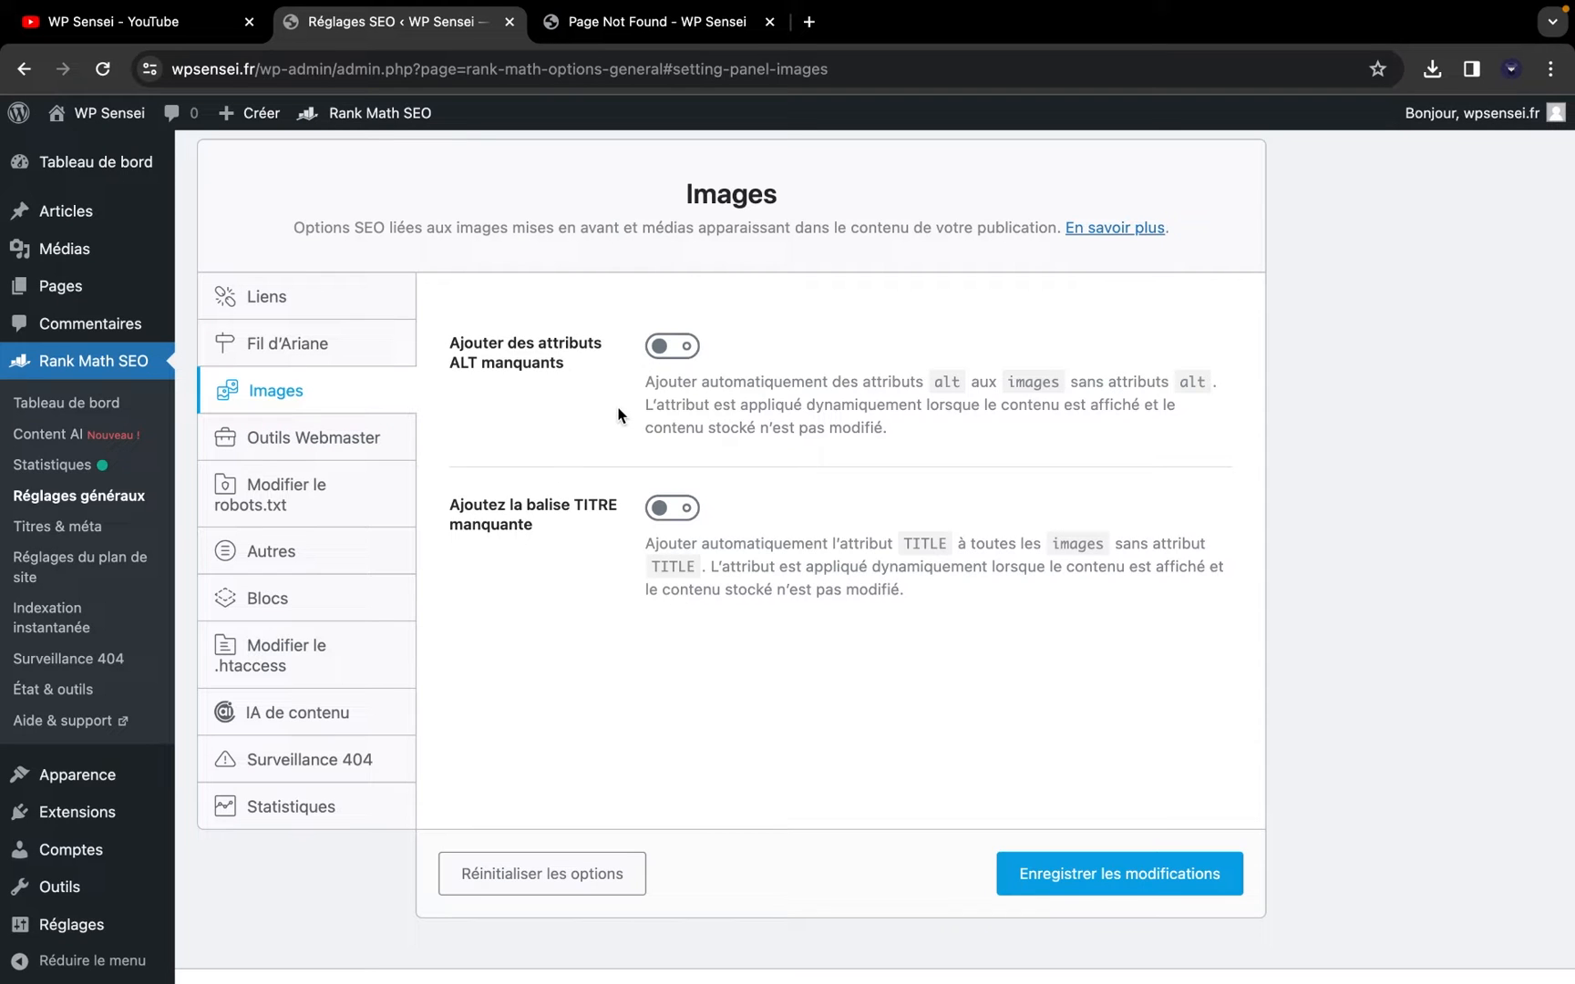
Open the logo image's details in the media library to examine its alternative text field, and close them
{"action": "left_click", "coordinate": [64, 249]}
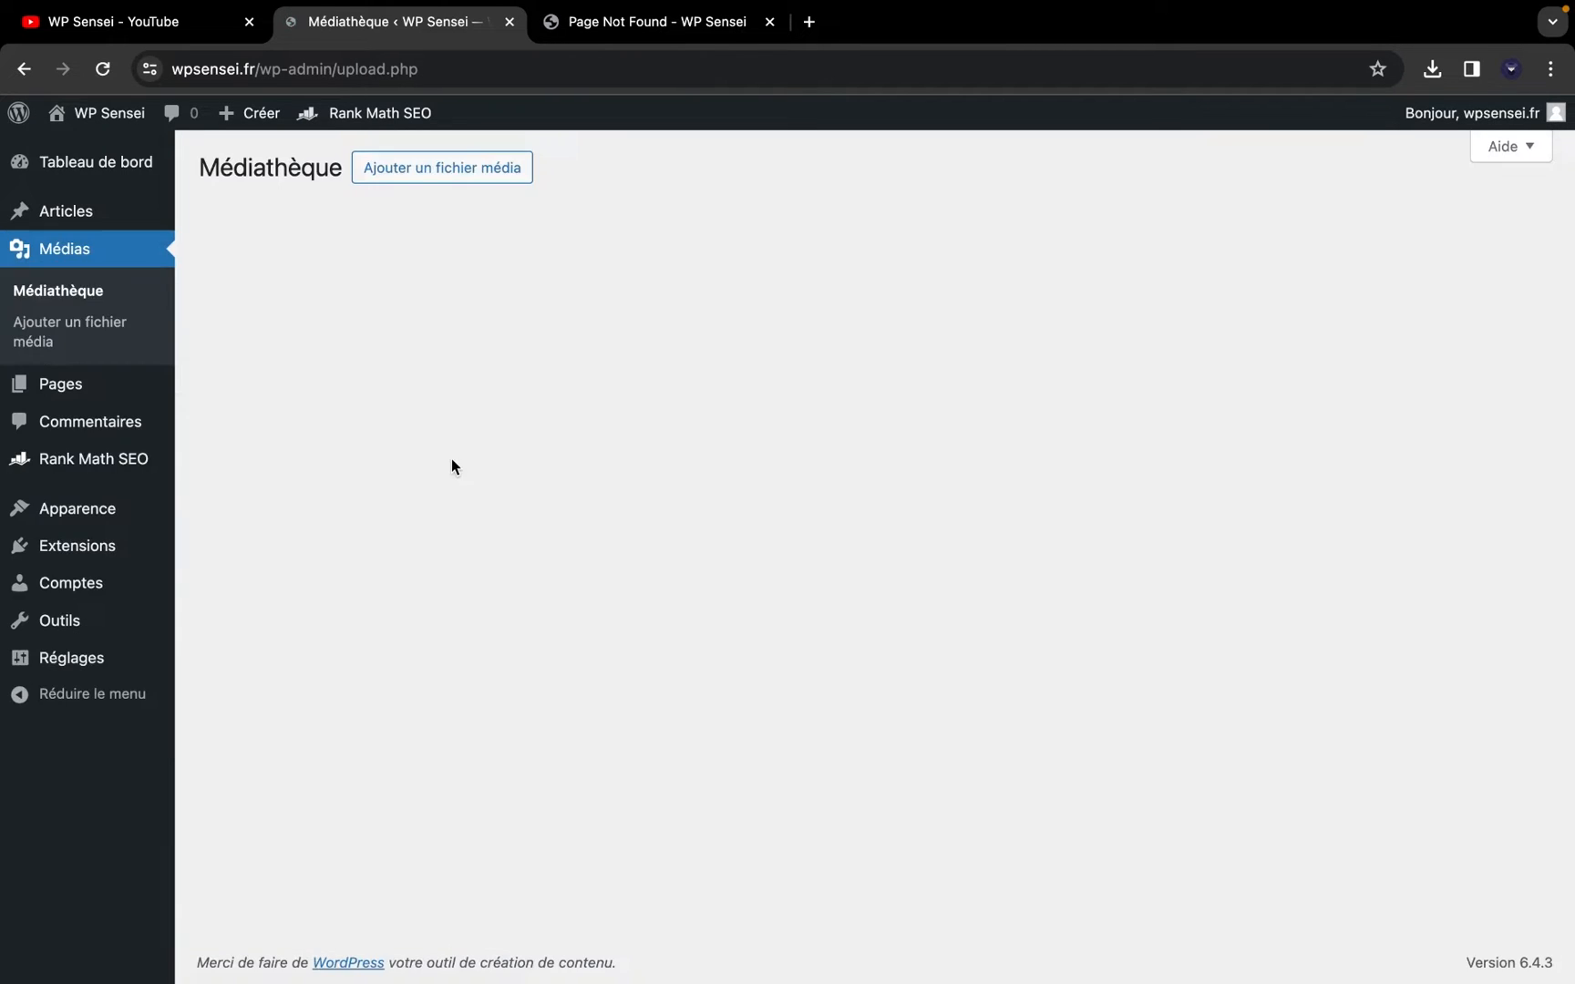
{"action": "left_click", "coordinate": [464, 404]}
{"action": "left_click", "coordinate": [1292, 368]}
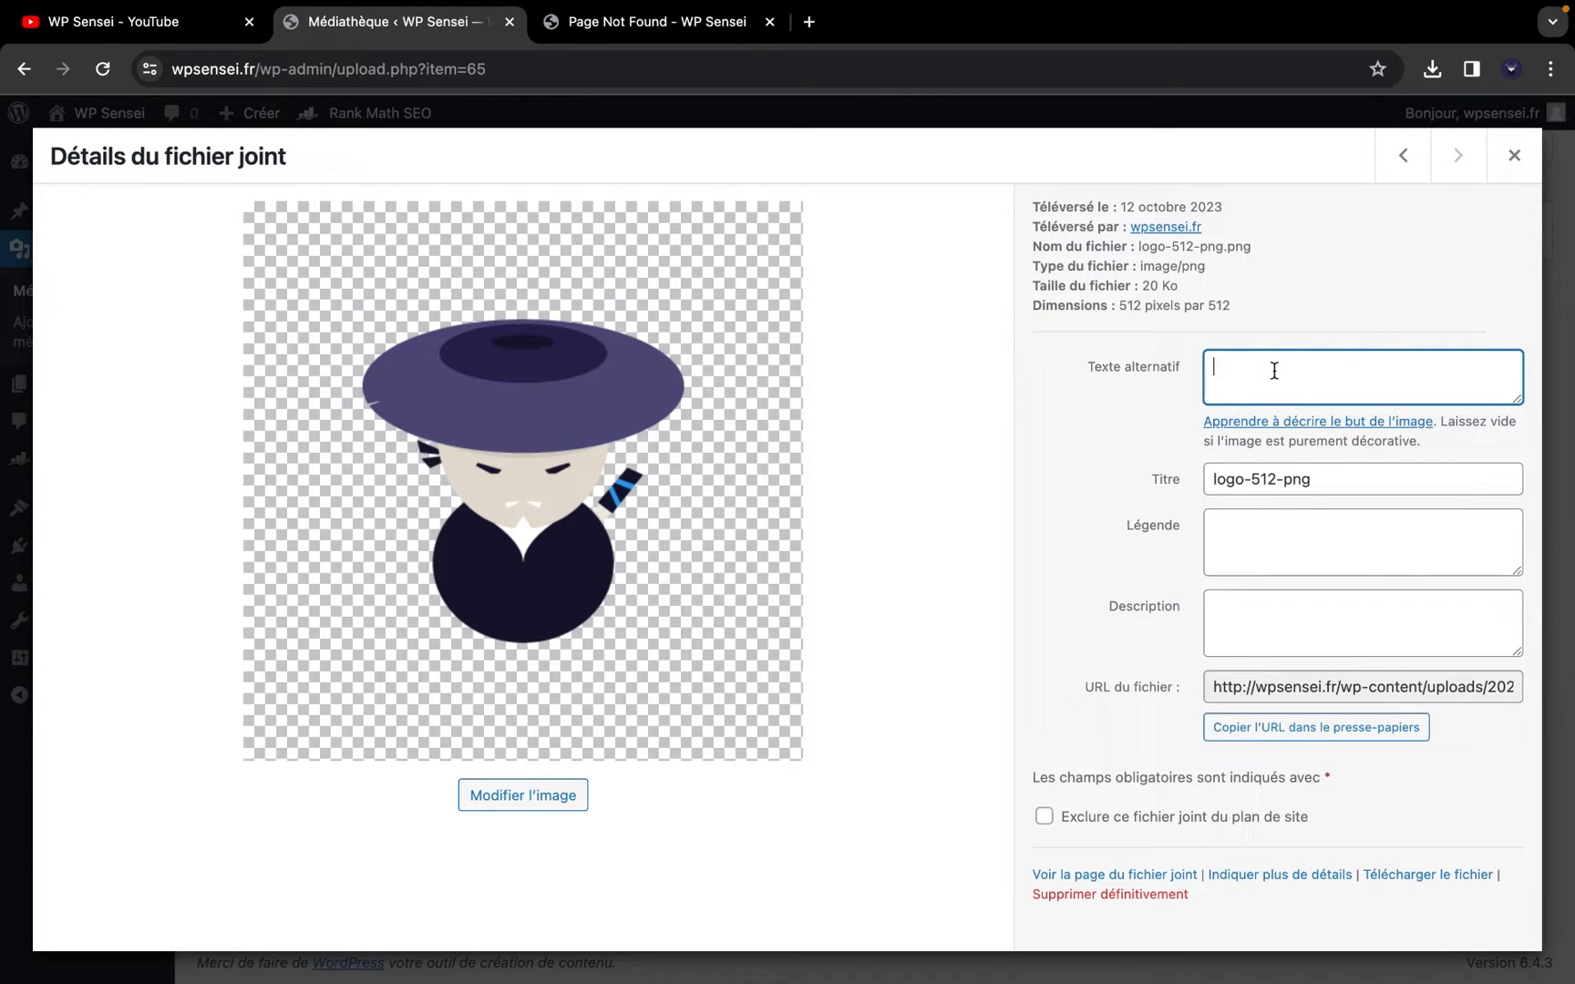
{"action": "left_click", "coordinate": [1513, 156]}
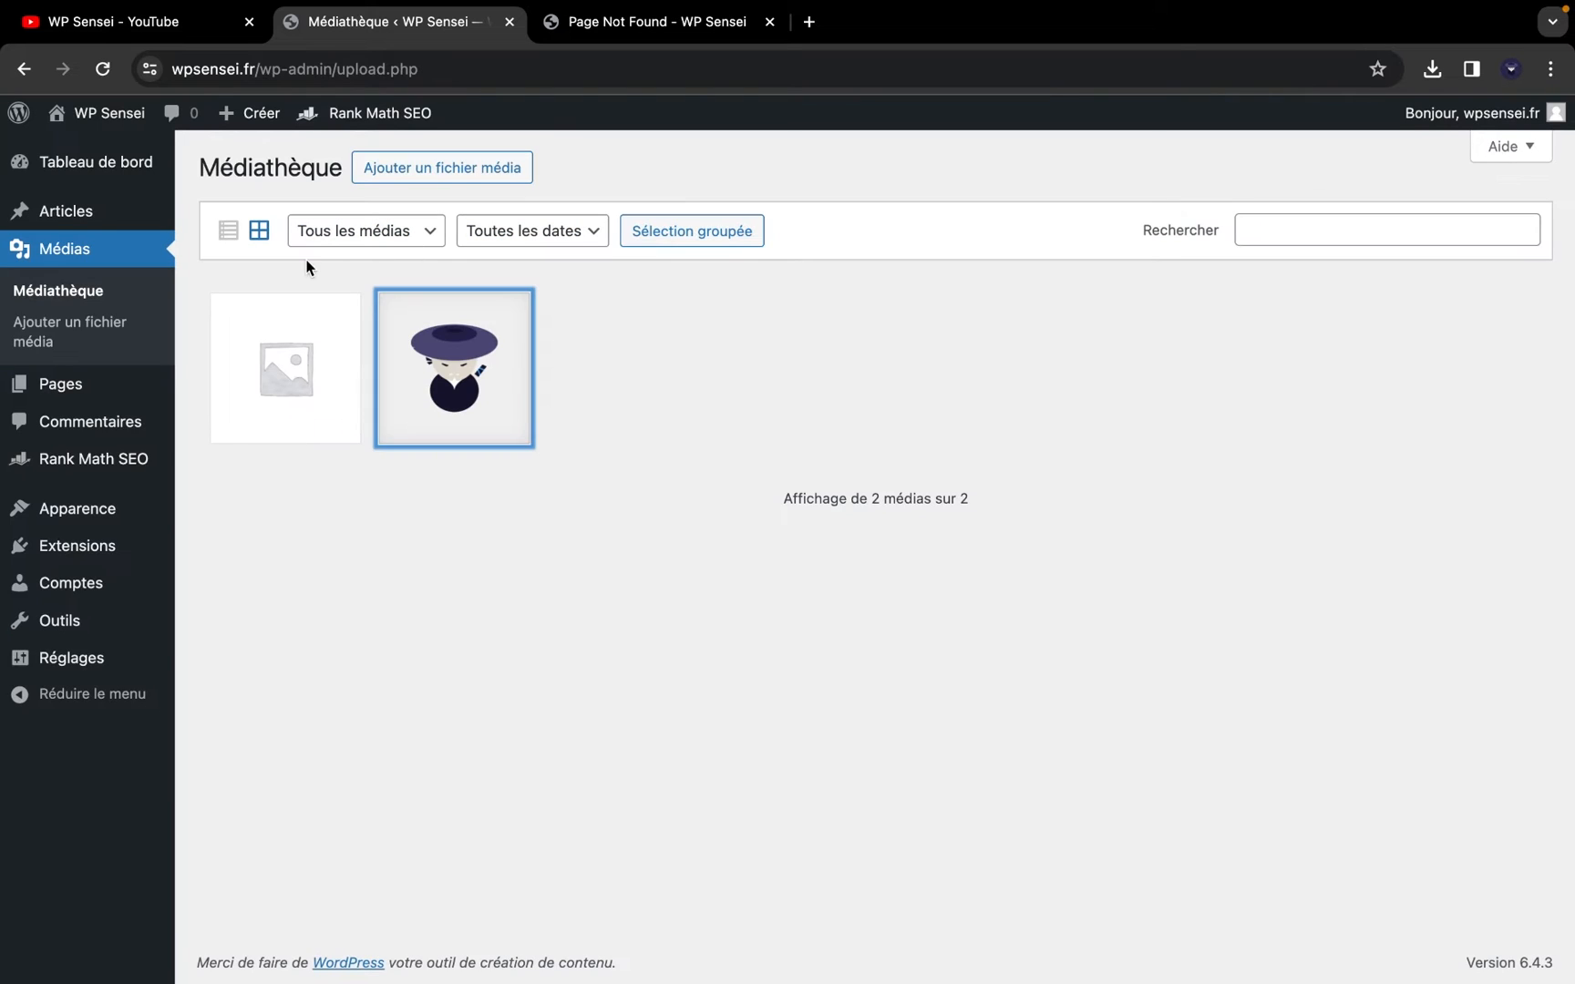
Return to the Rank Math SEO dashboard and read the Indexation instantanée module's description
{"action": "left_click", "coordinate": [110, 461]}
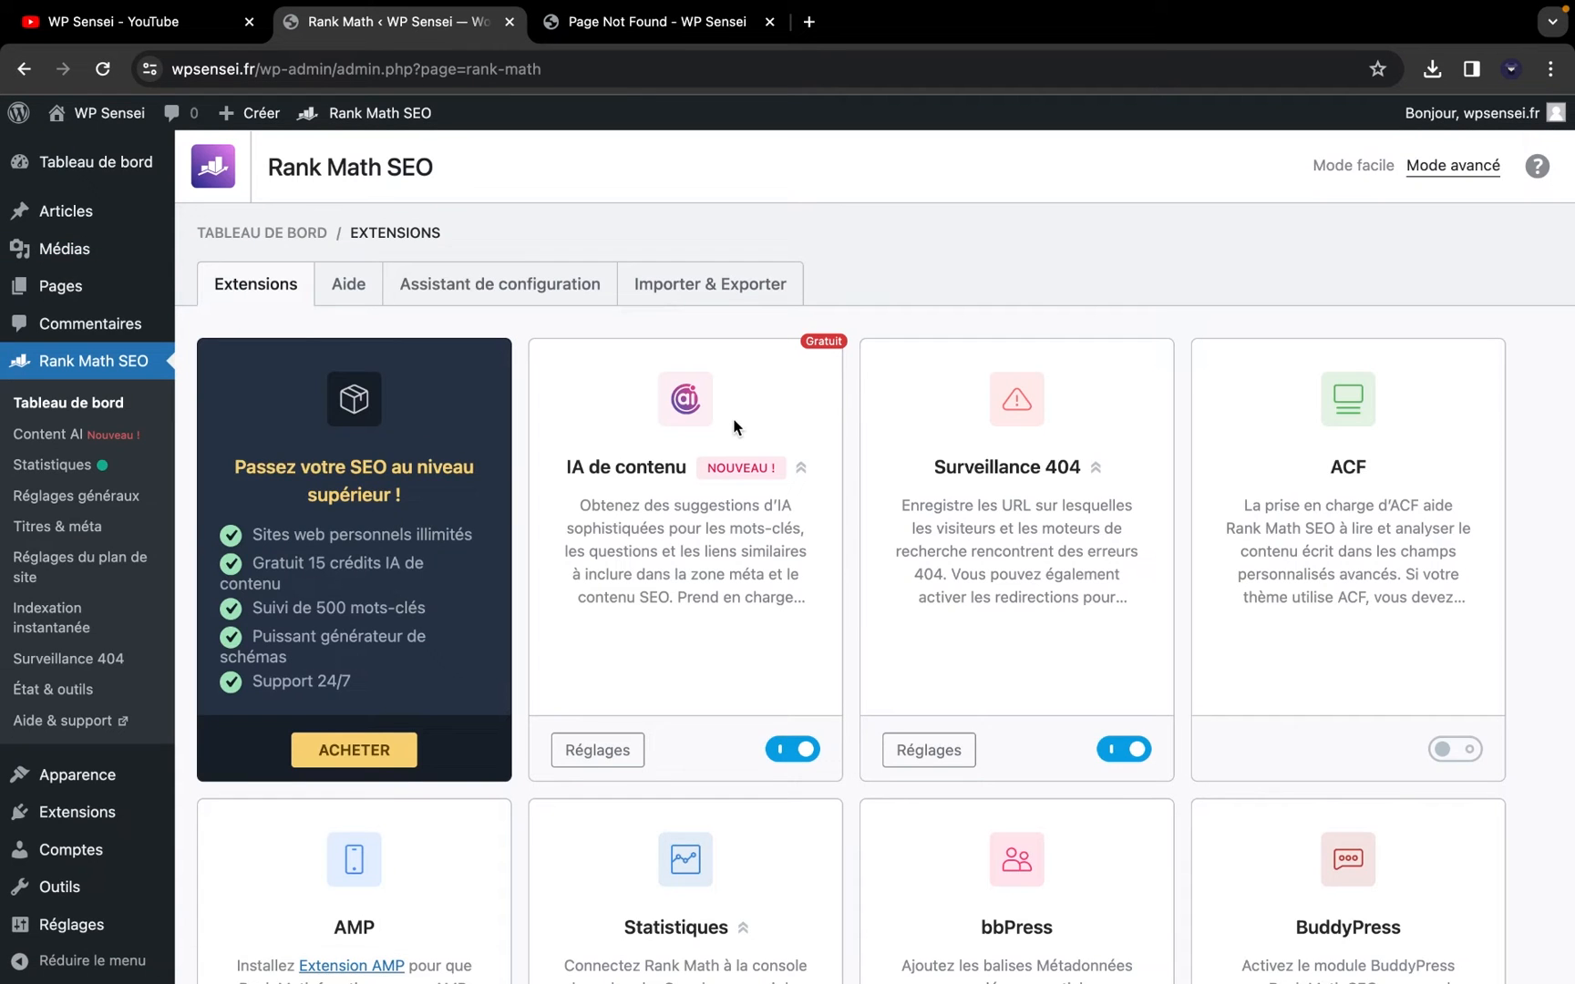
{"action": "scroll", "coordinate": [734, 417], "scroll_direction": "down", "scroll_amount": 8}
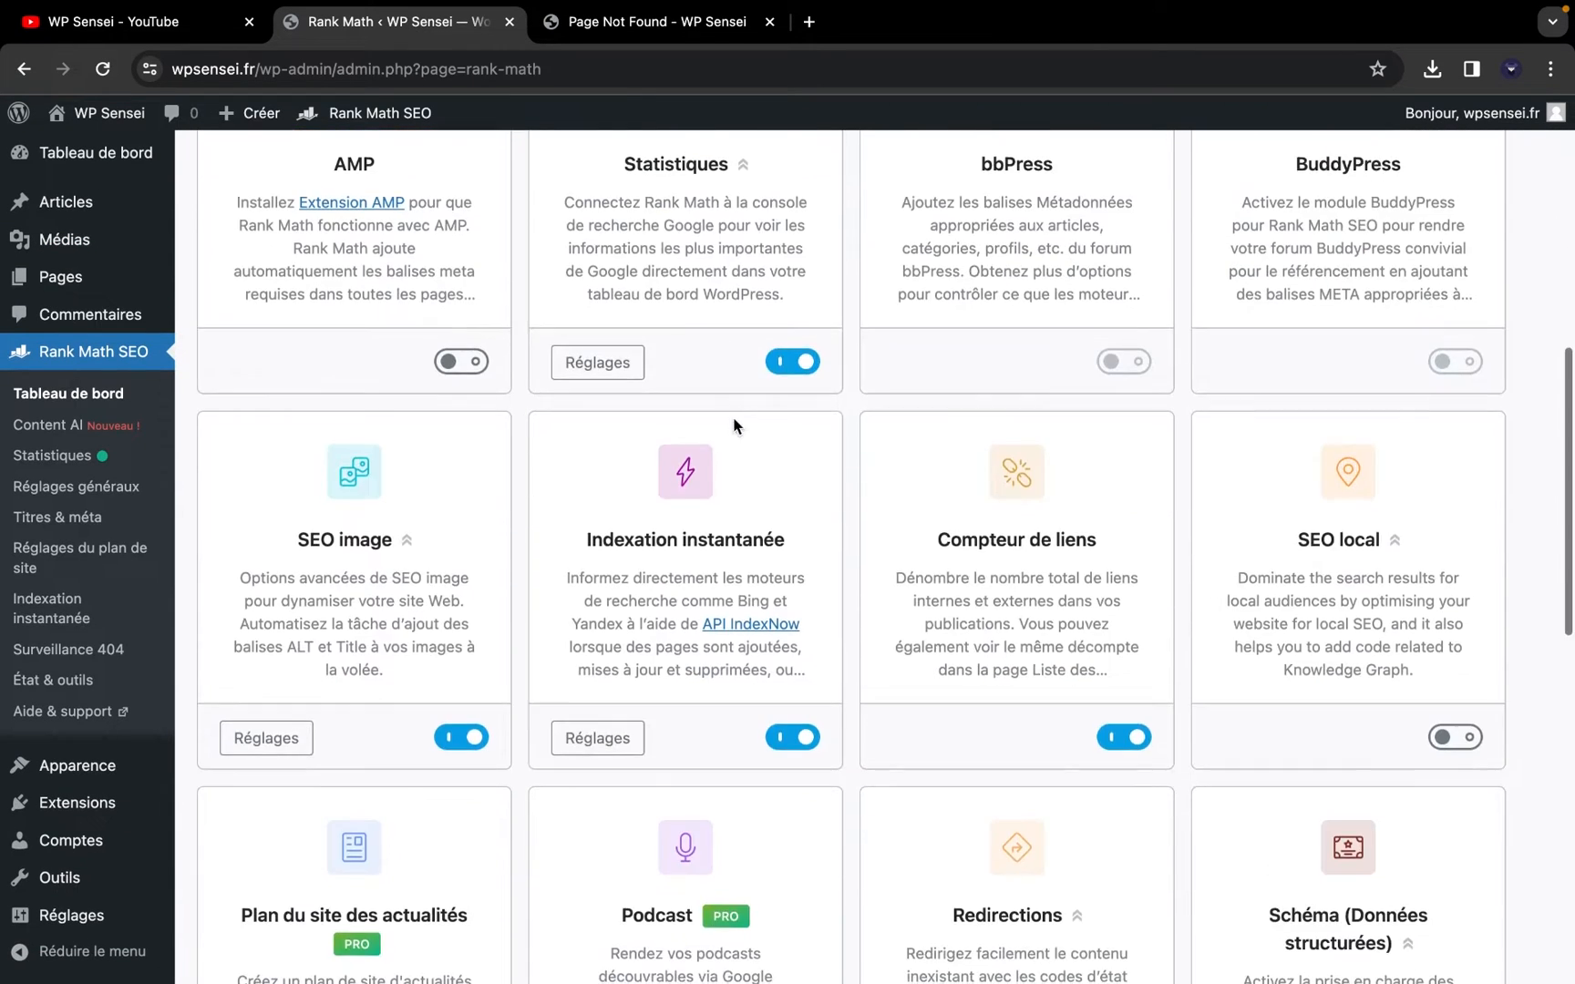
{"action": "scroll", "coordinate": [733, 417], "scroll_direction": "down", "scroll_amount": 1}
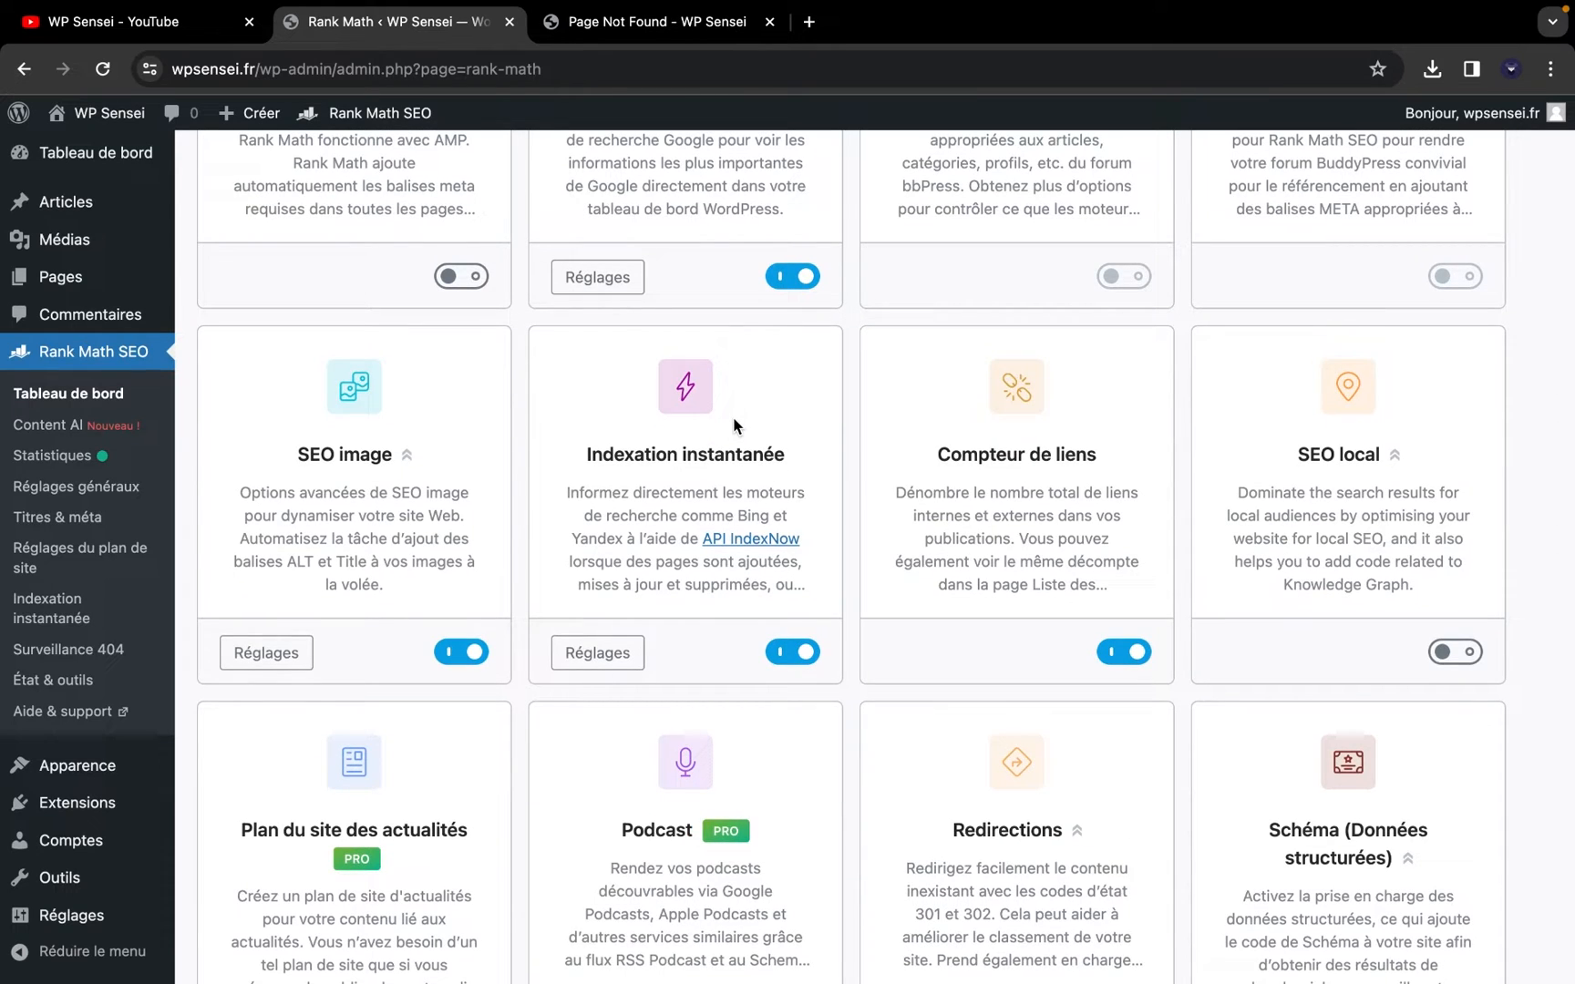
{"action": "scroll", "coordinate": [733, 417], "scroll_direction": "down", "scroll_amount": 1}
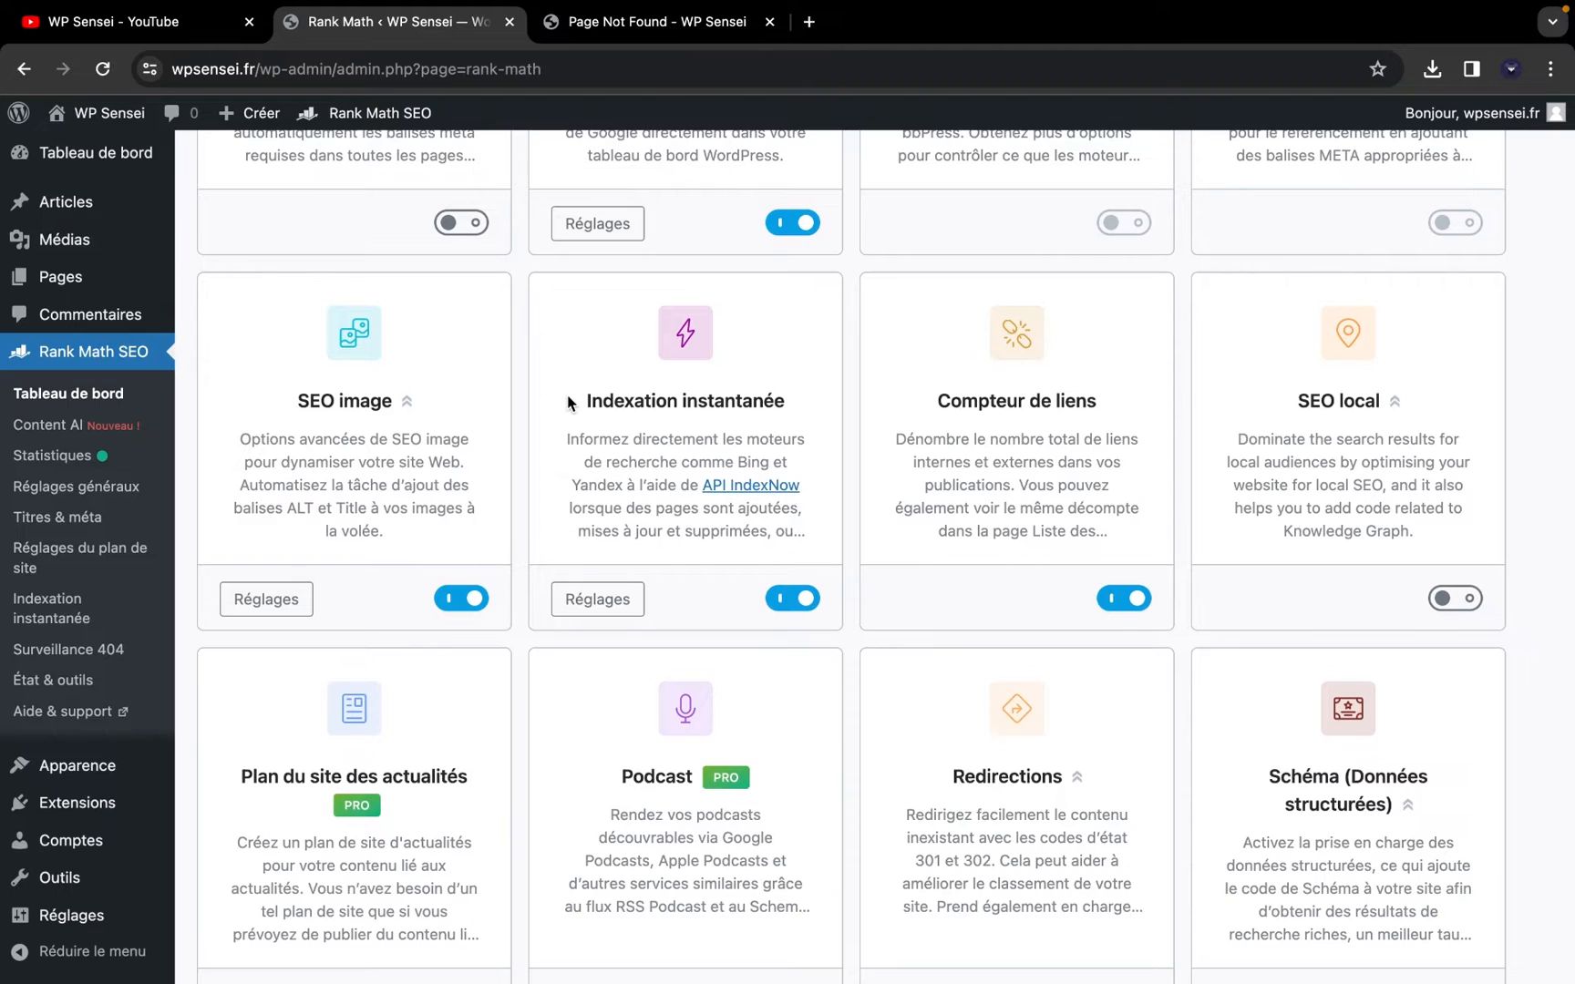
{"action": "left_click_drag", "start_coordinate": [568, 402], "coordinate": [805, 422]}
{"action": "left_click", "coordinate": [807, 422]}
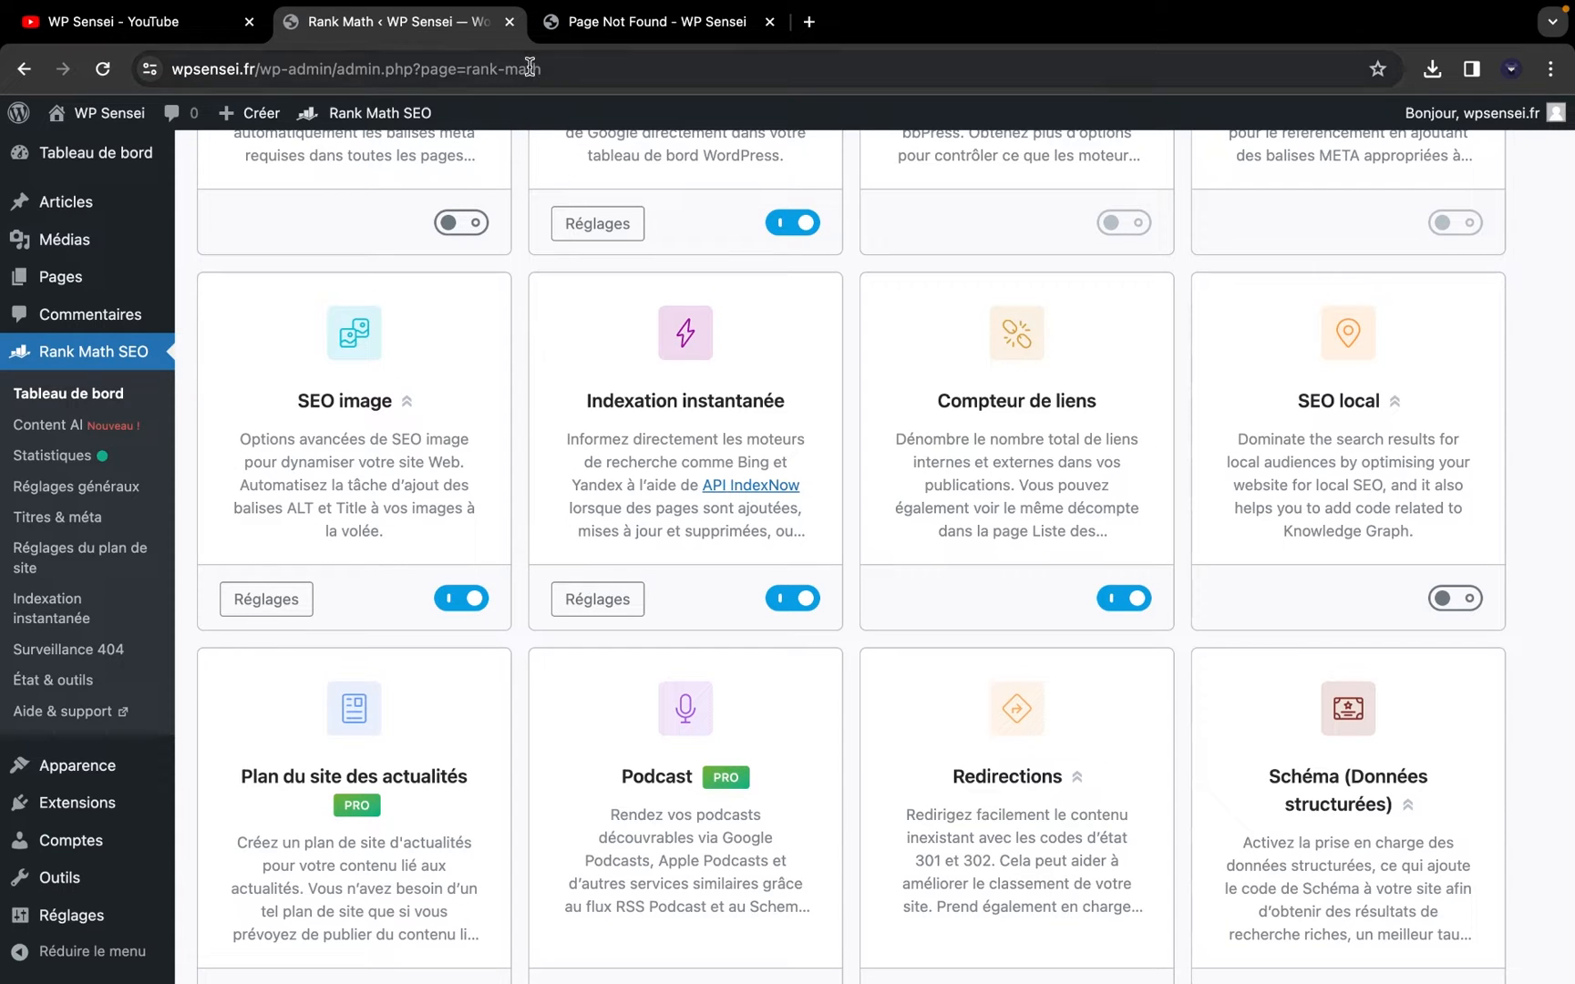
{"action": "left_click_drag", "start_coordinate": [258, 69], "coordinate": [158, 80]}
{"action": "key", "text": "super+c"}
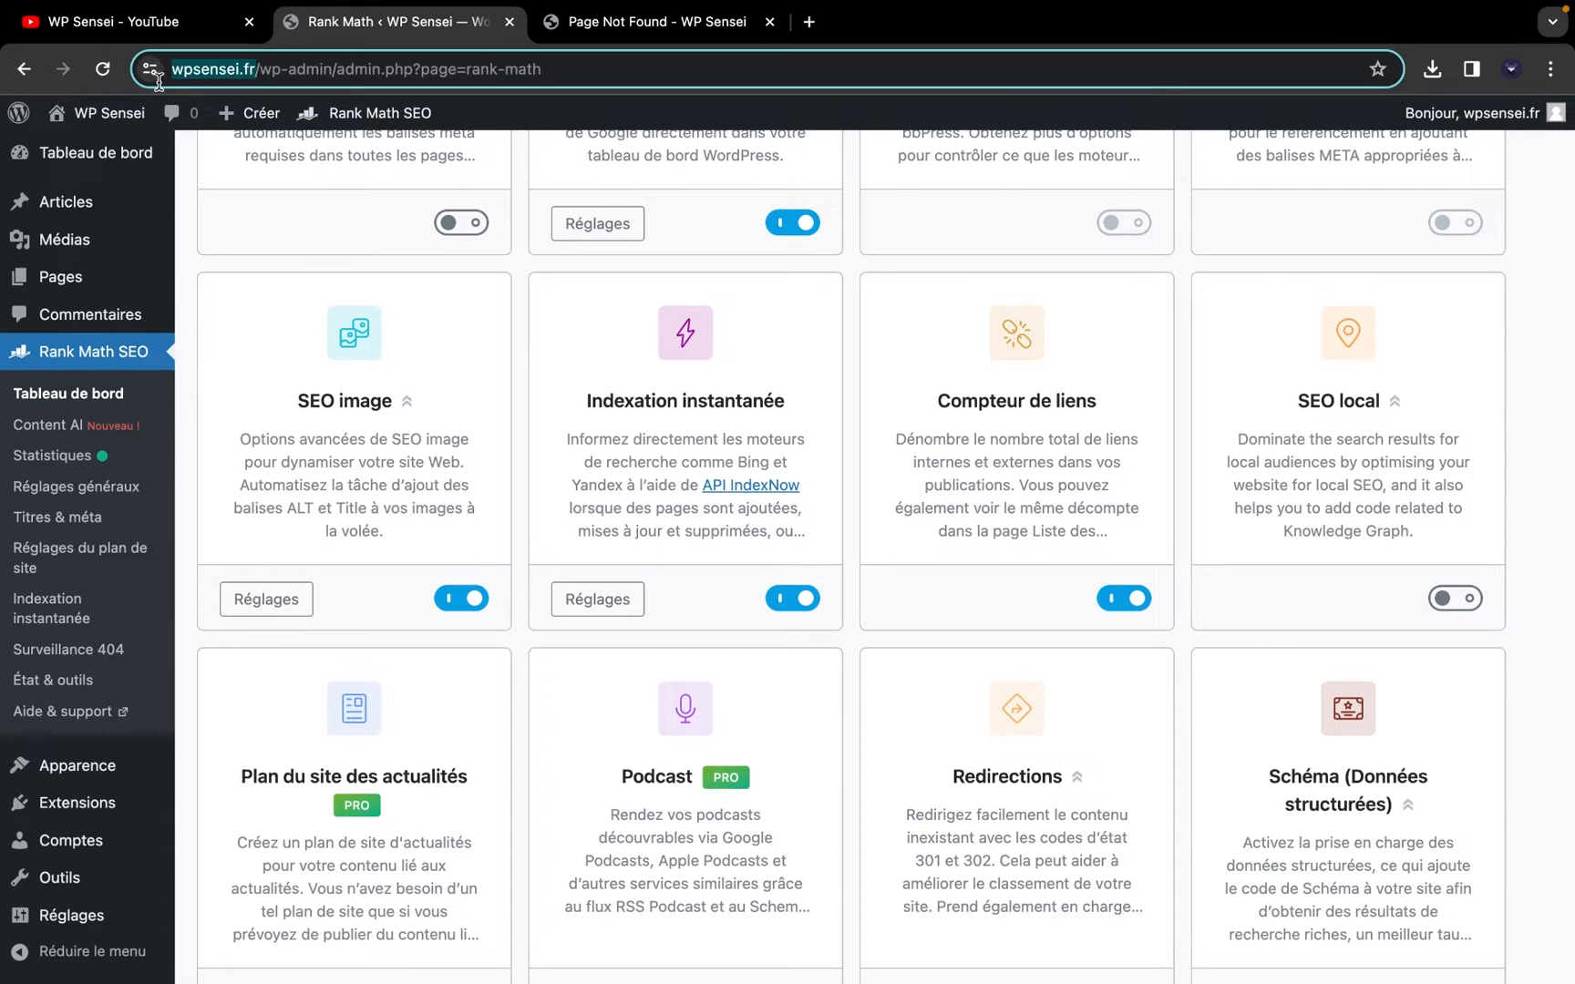
{"action": "left_click", "coordinate": [665, 20]}
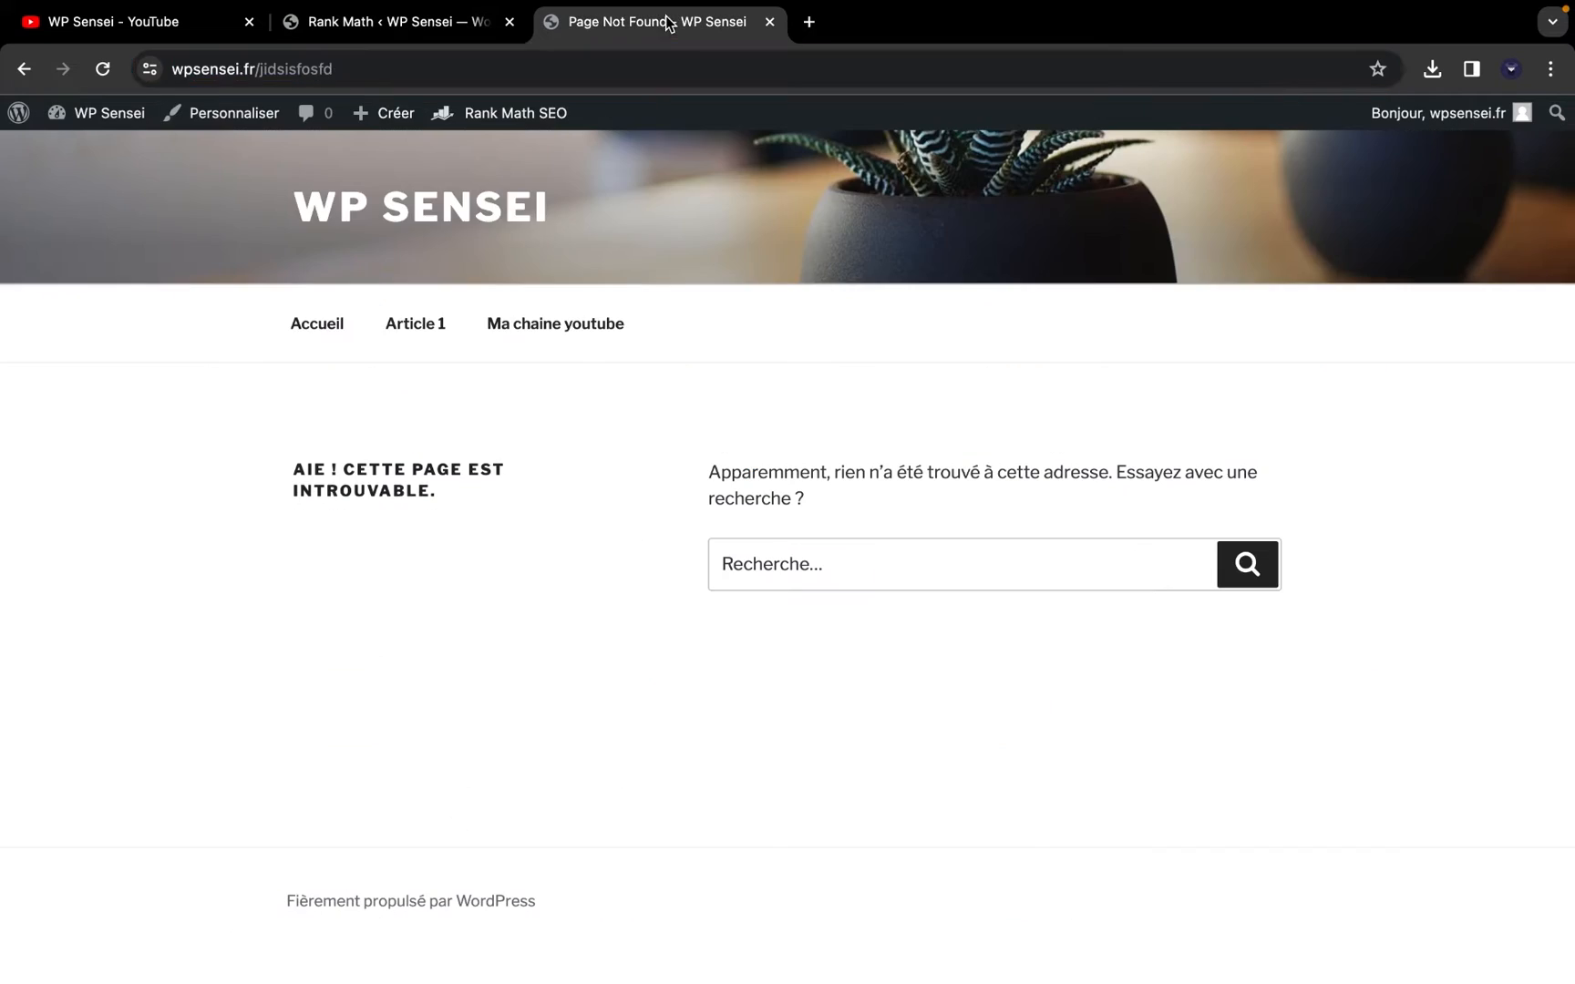
{"action": "left_click", "coordinate": [663, 71]}
{"action": "type", "text": "site:"}
{"action": "key", "text": "super+v"}
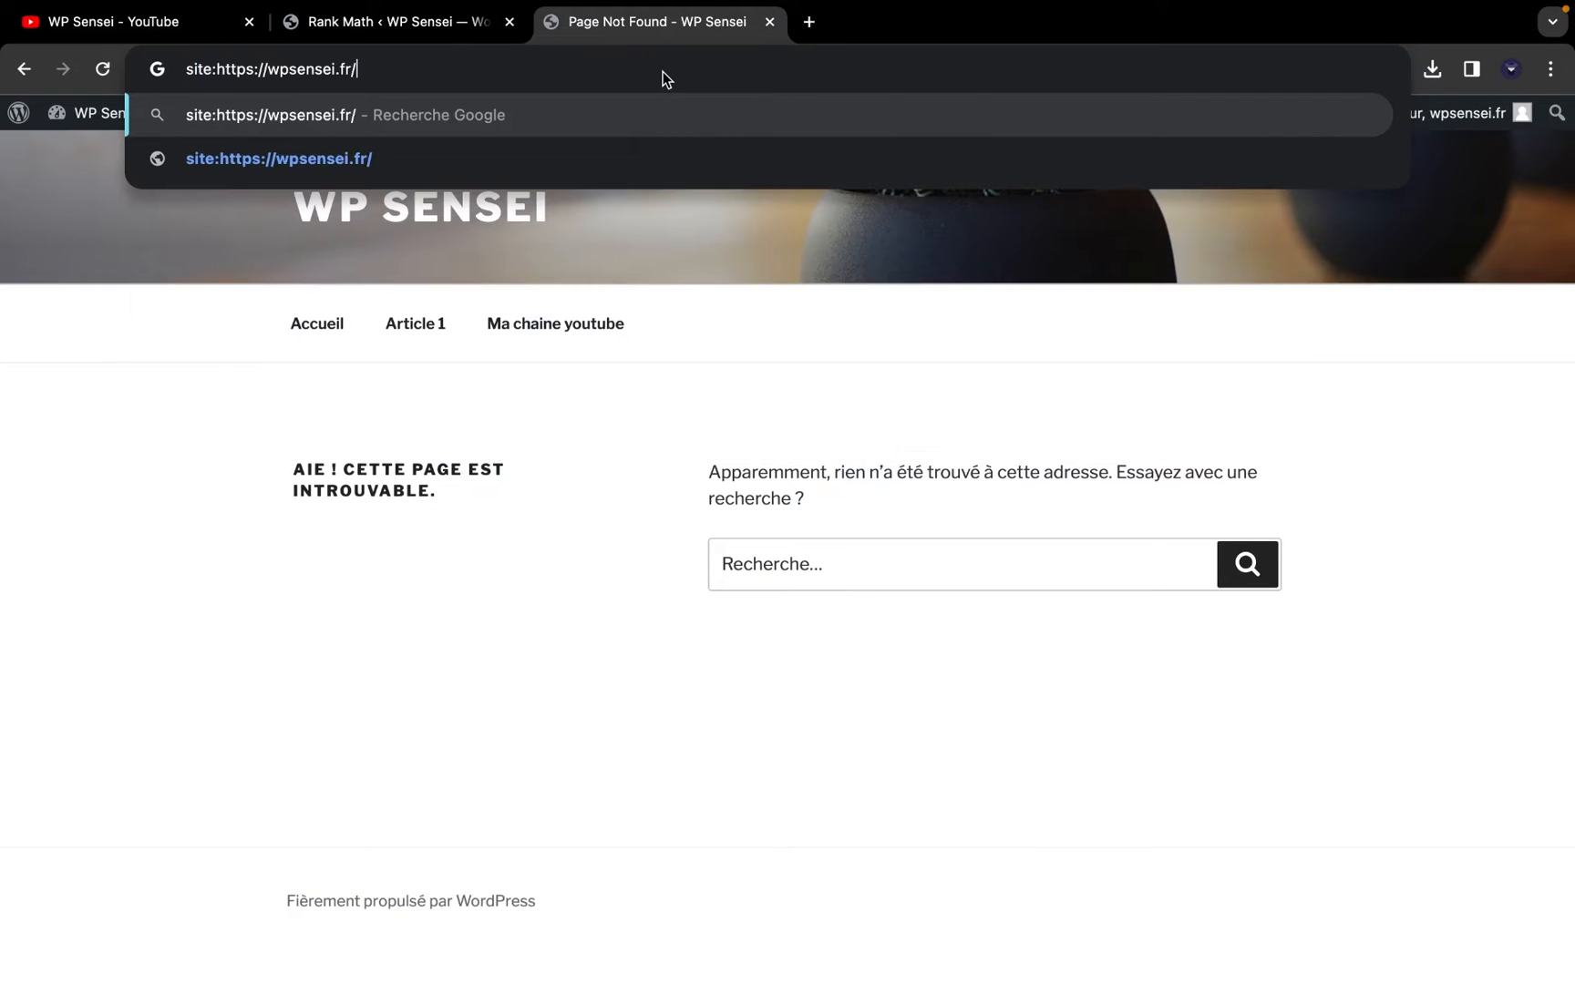
{"action": "key", "text": "Return"}
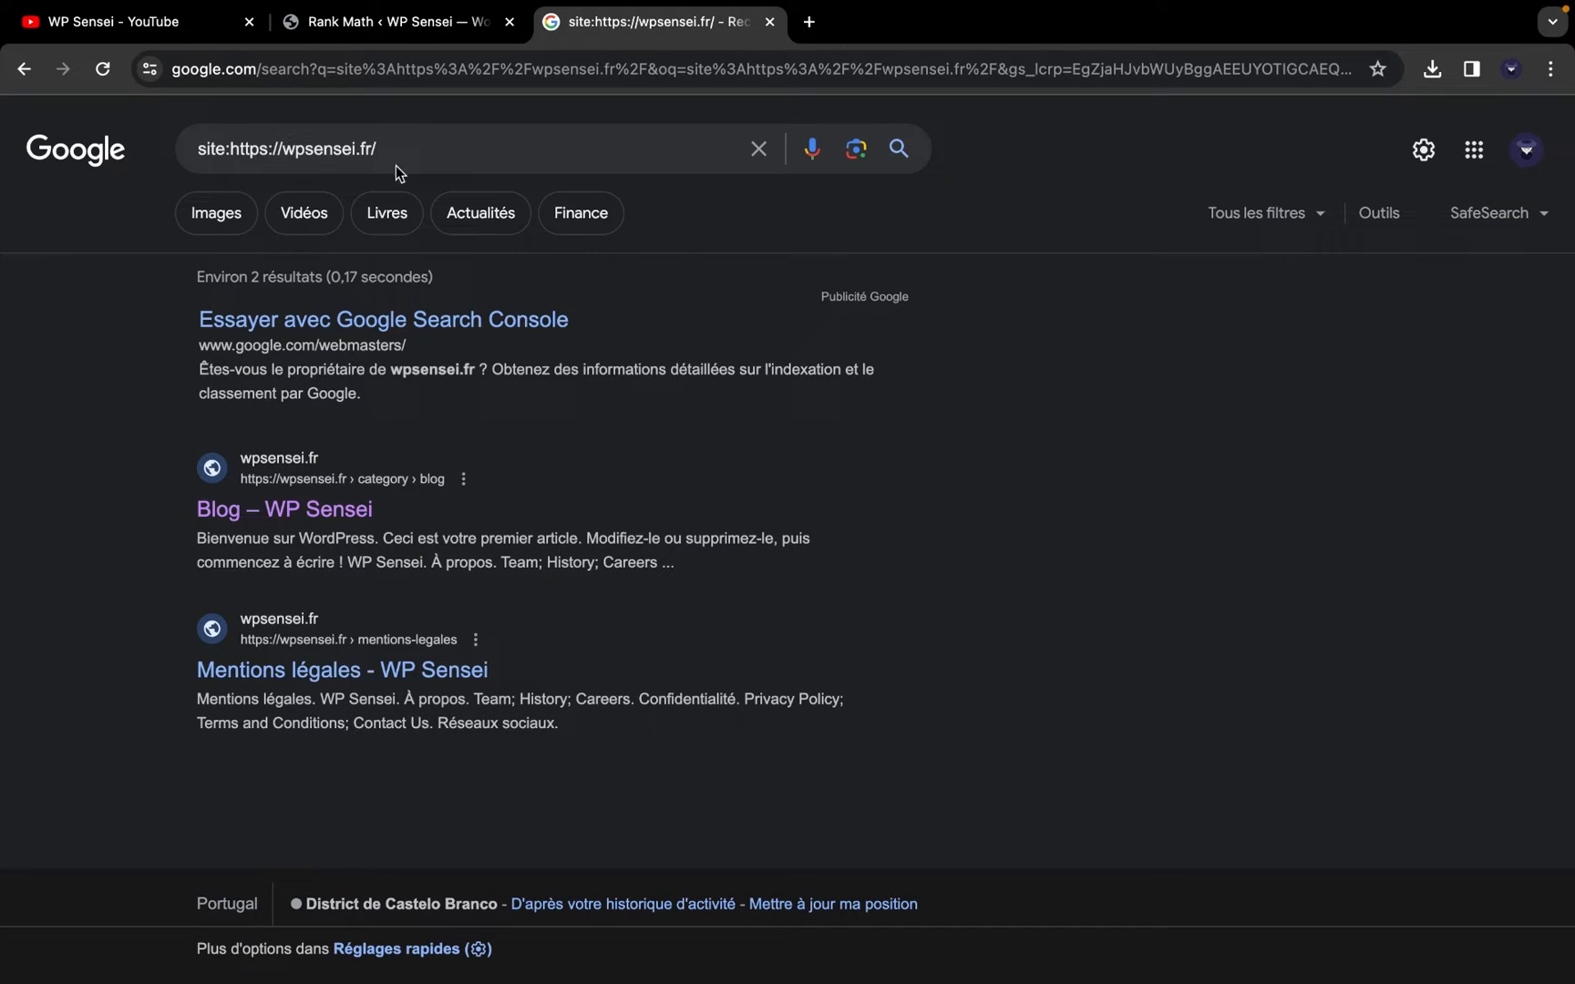
Go back to the Rank Math SEO dashboard and open the Indexation instantanée settings to examine the IndexNow URL submission form
{"action": "left_click", "coordinate": [405, 25]}
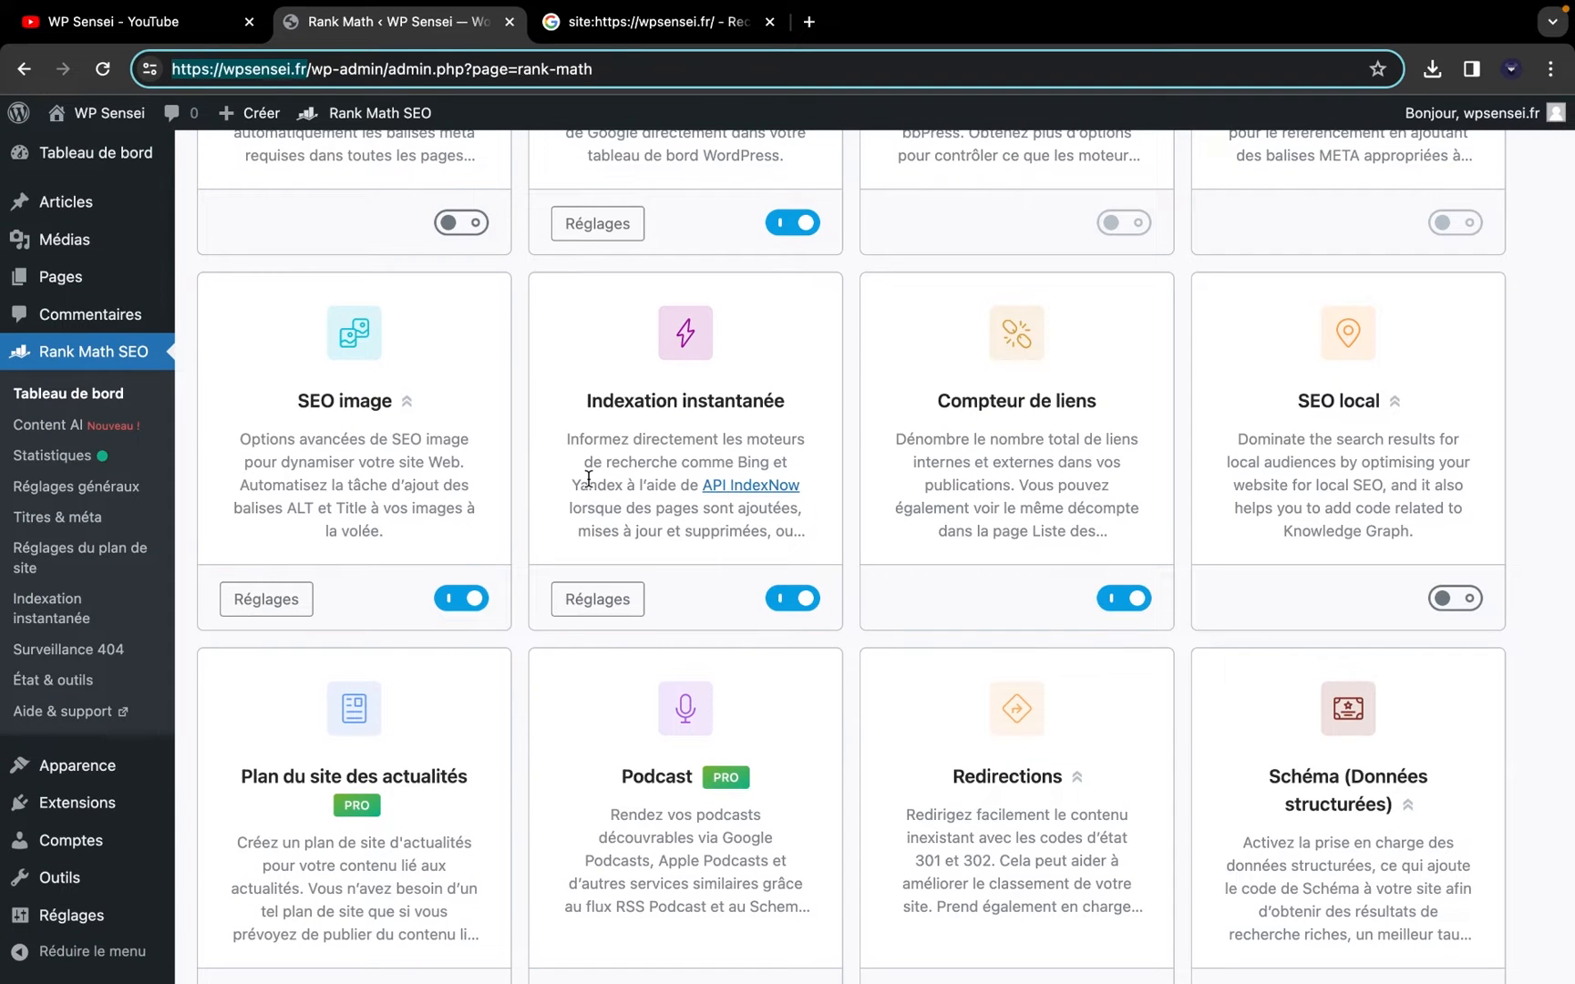
{"action": "left_click_drag", "start_coordinate": [583, 402], "coordinate": [811, 410]}
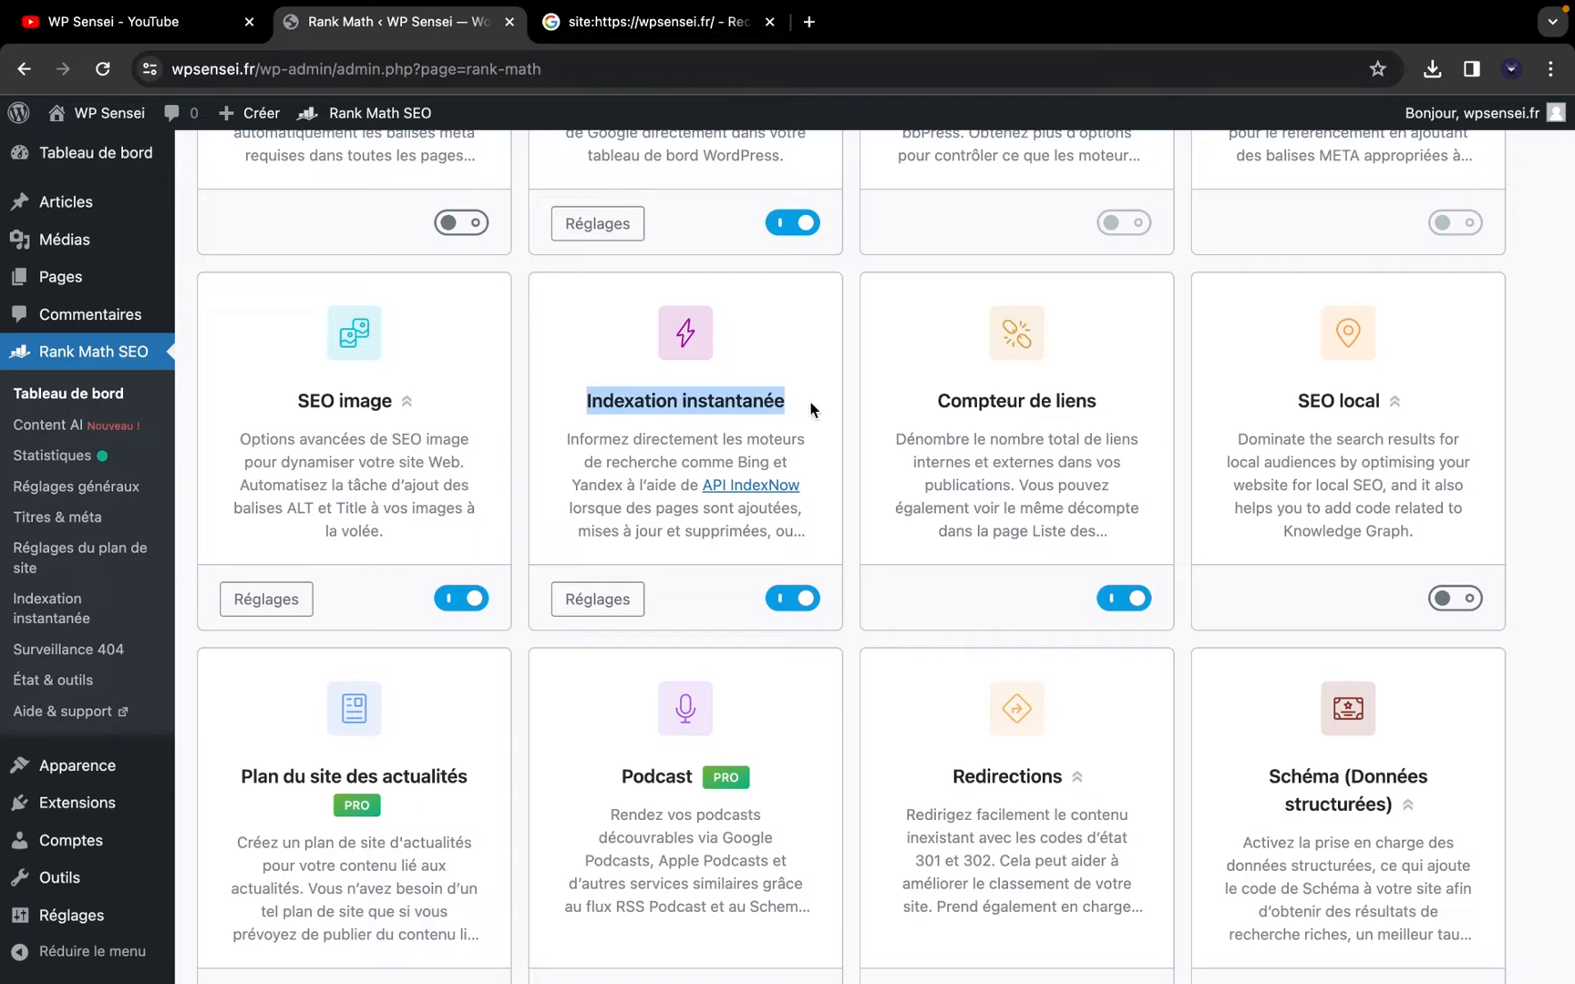
{"action": "left_click", "coordinate": [824, 415]}
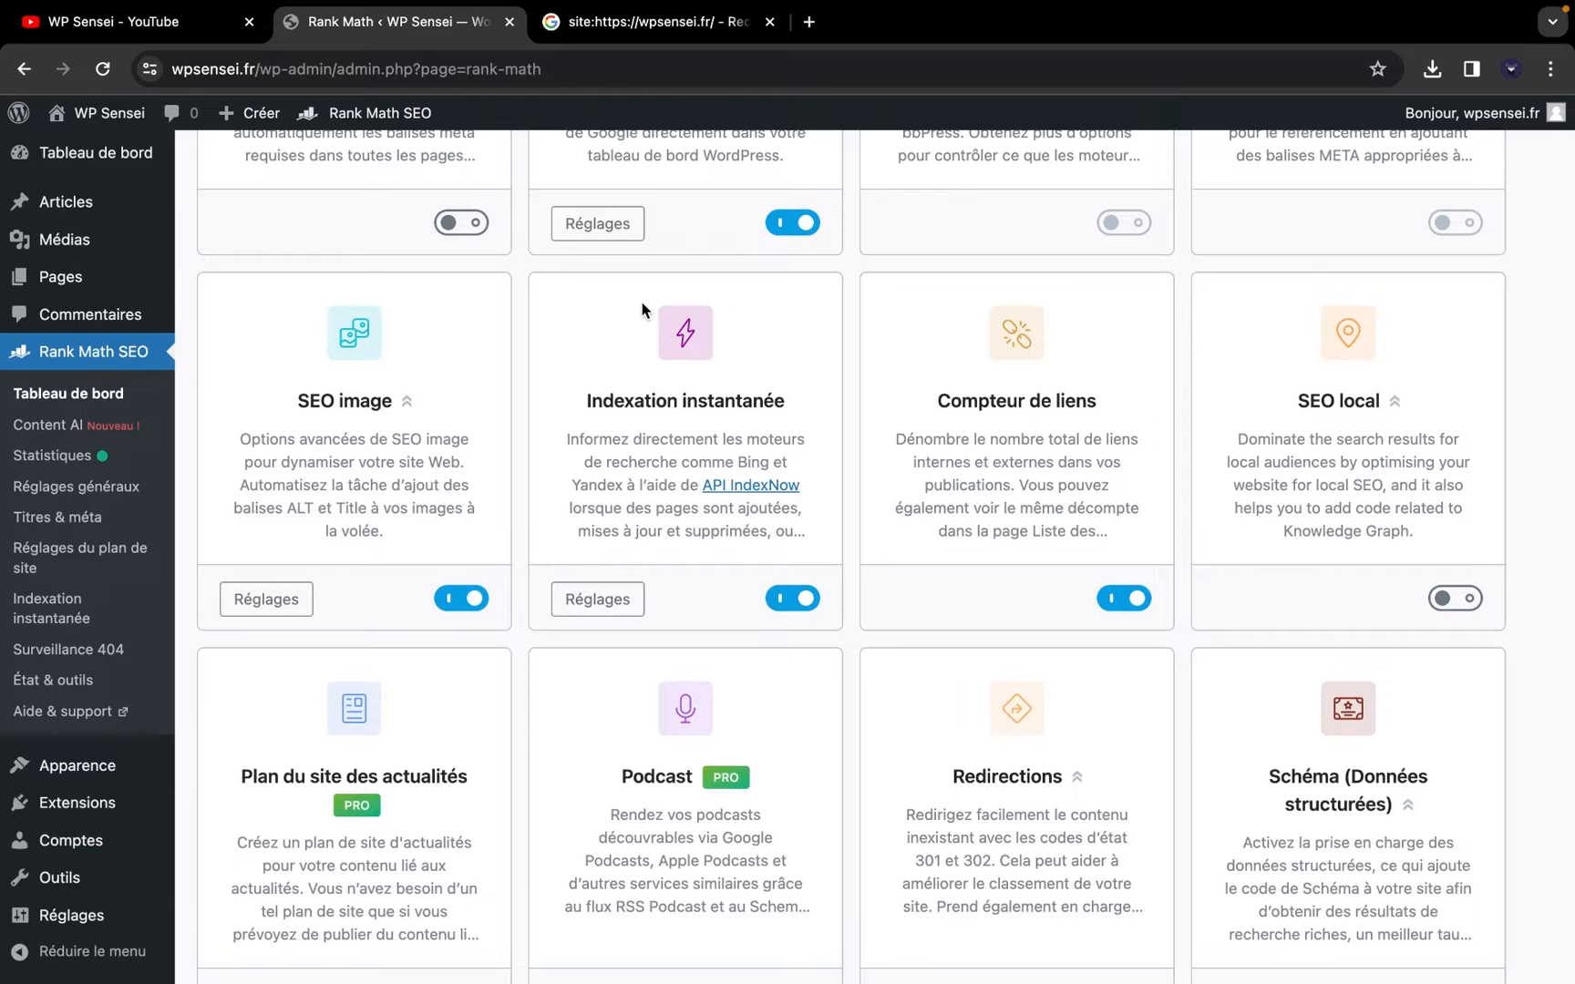
{"action": "left_click", "coordinate": [599, 600]}
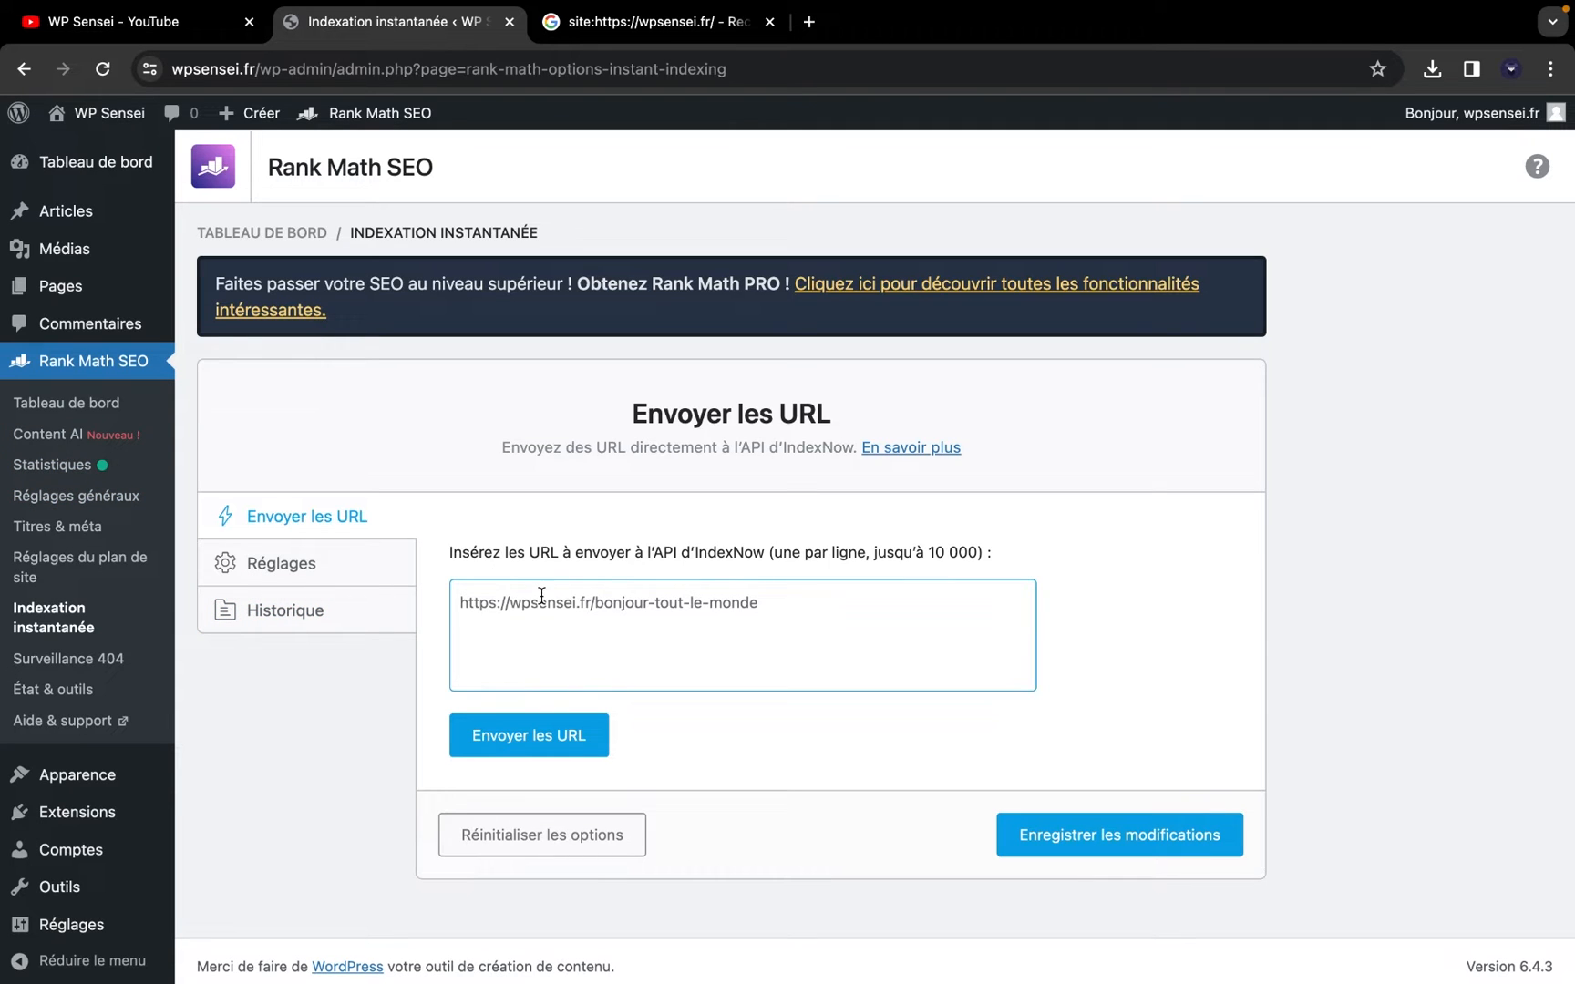
{"action": "left_click", "coordinate": [816, 638]}
{"action": "left_click_drag", "start_coordinate": [879, 552], "coordinate": [928, 604]}
{"action": "left_click", "coordinate": [928, 604]}
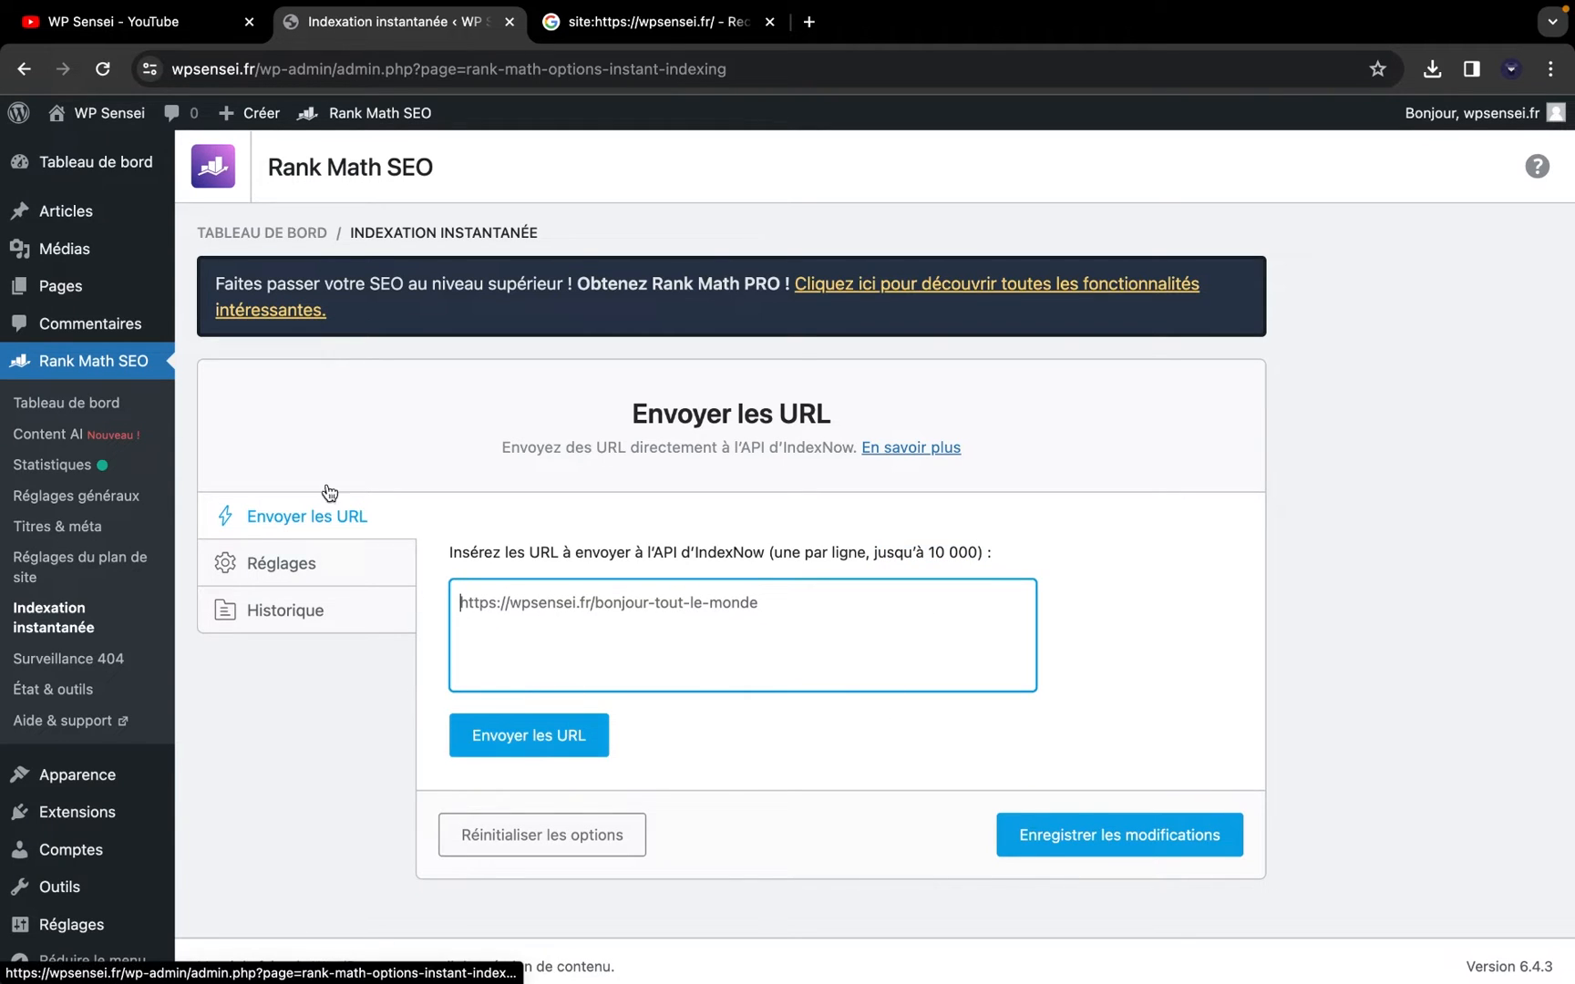
Return to the Rank Math SEO dashboard and read the Compteur de liens module's description
{"action": "left_click", "coordinate": [73, 405]}
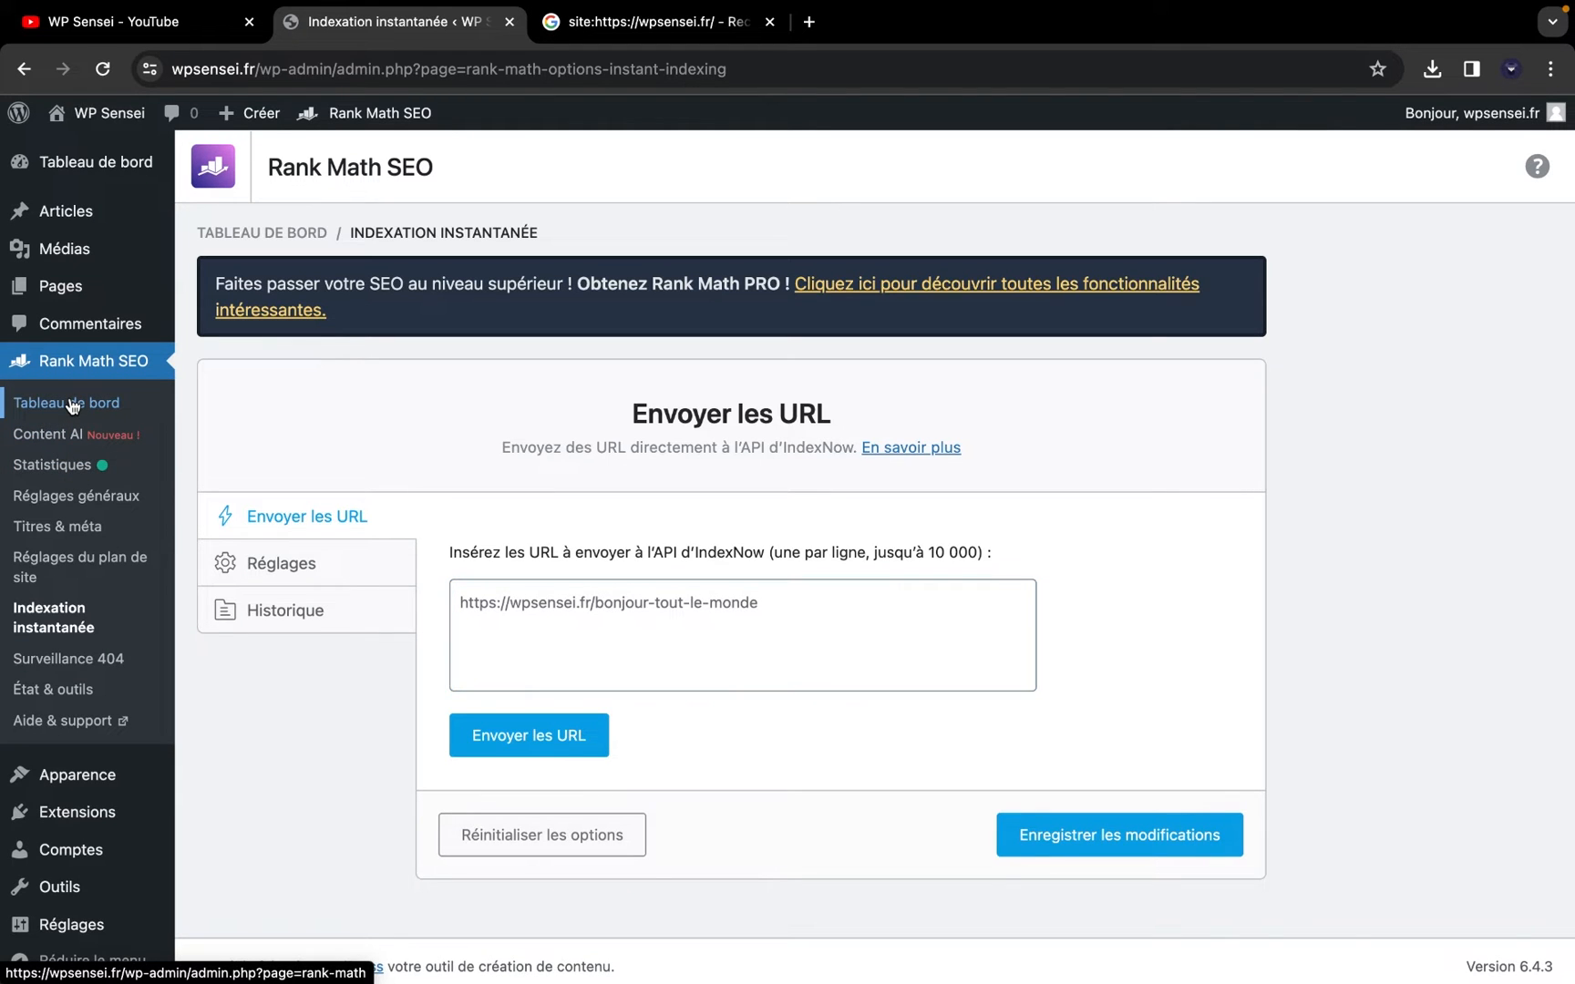
{"action": "scroll", "coordinate": [575, 625], "scroll_direction": "down", "scroll_amount": 5}
{"action": "scroll", "coordinate": [575, 625], "scroll_direction": "down", "scroll_amount": 7}
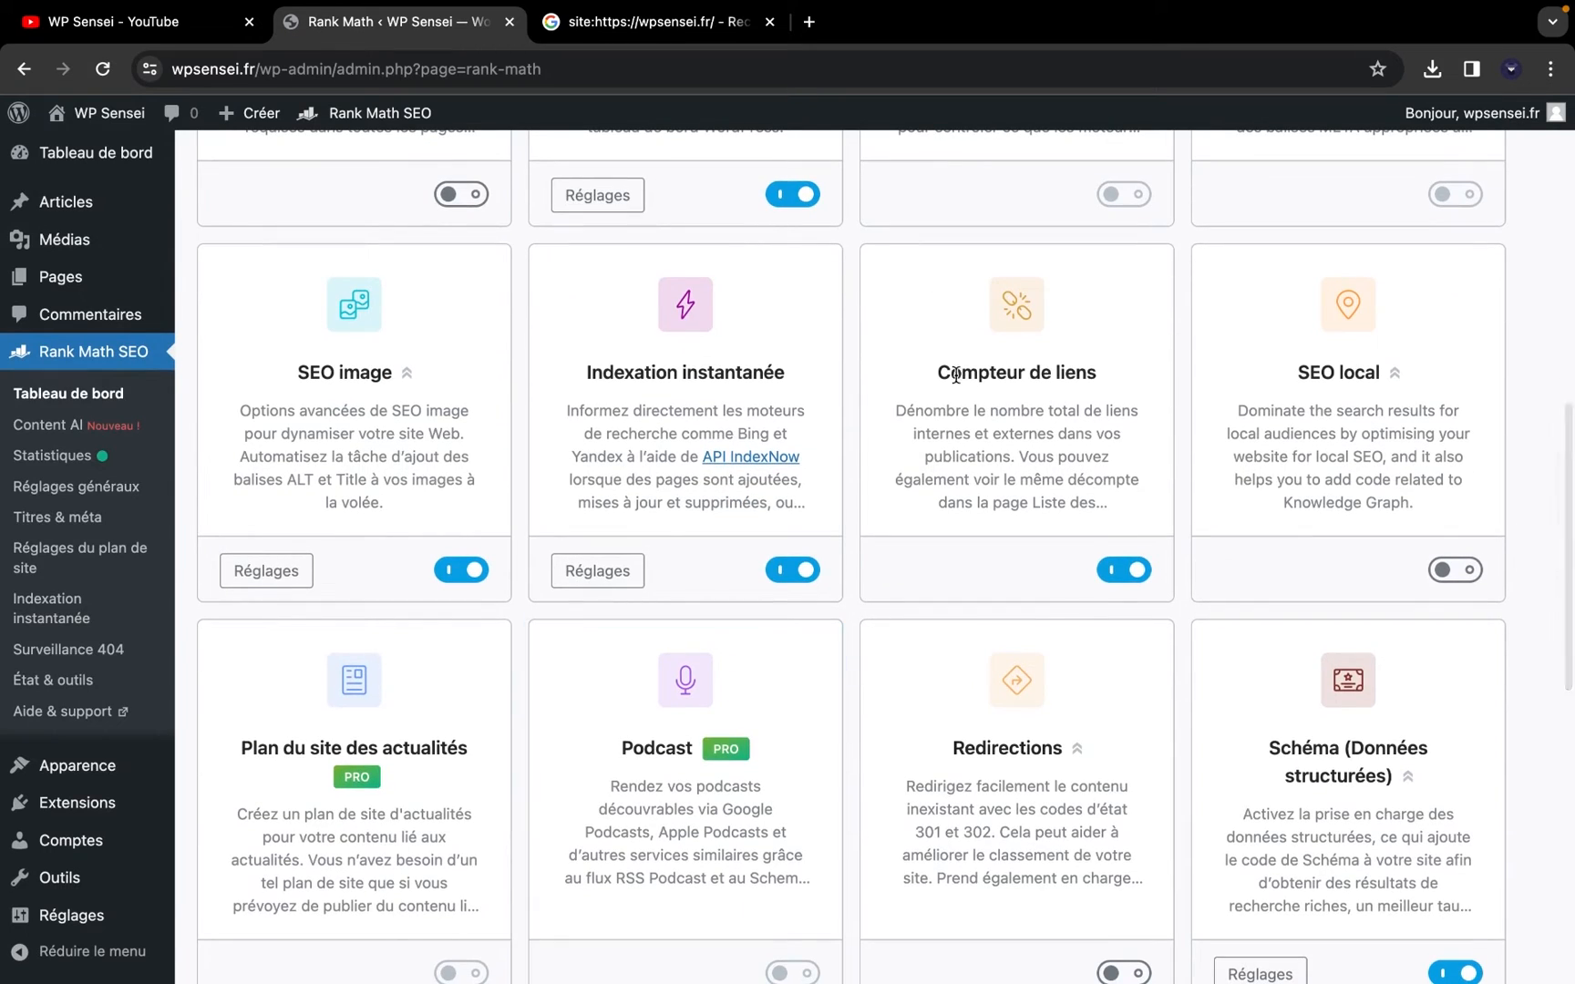
{"action": "left_click_drag", "start_coordinate": [939, 372], "coordinate": [1164, 376]}
{"action": "left_click", "coordinate": [1162, 375]}
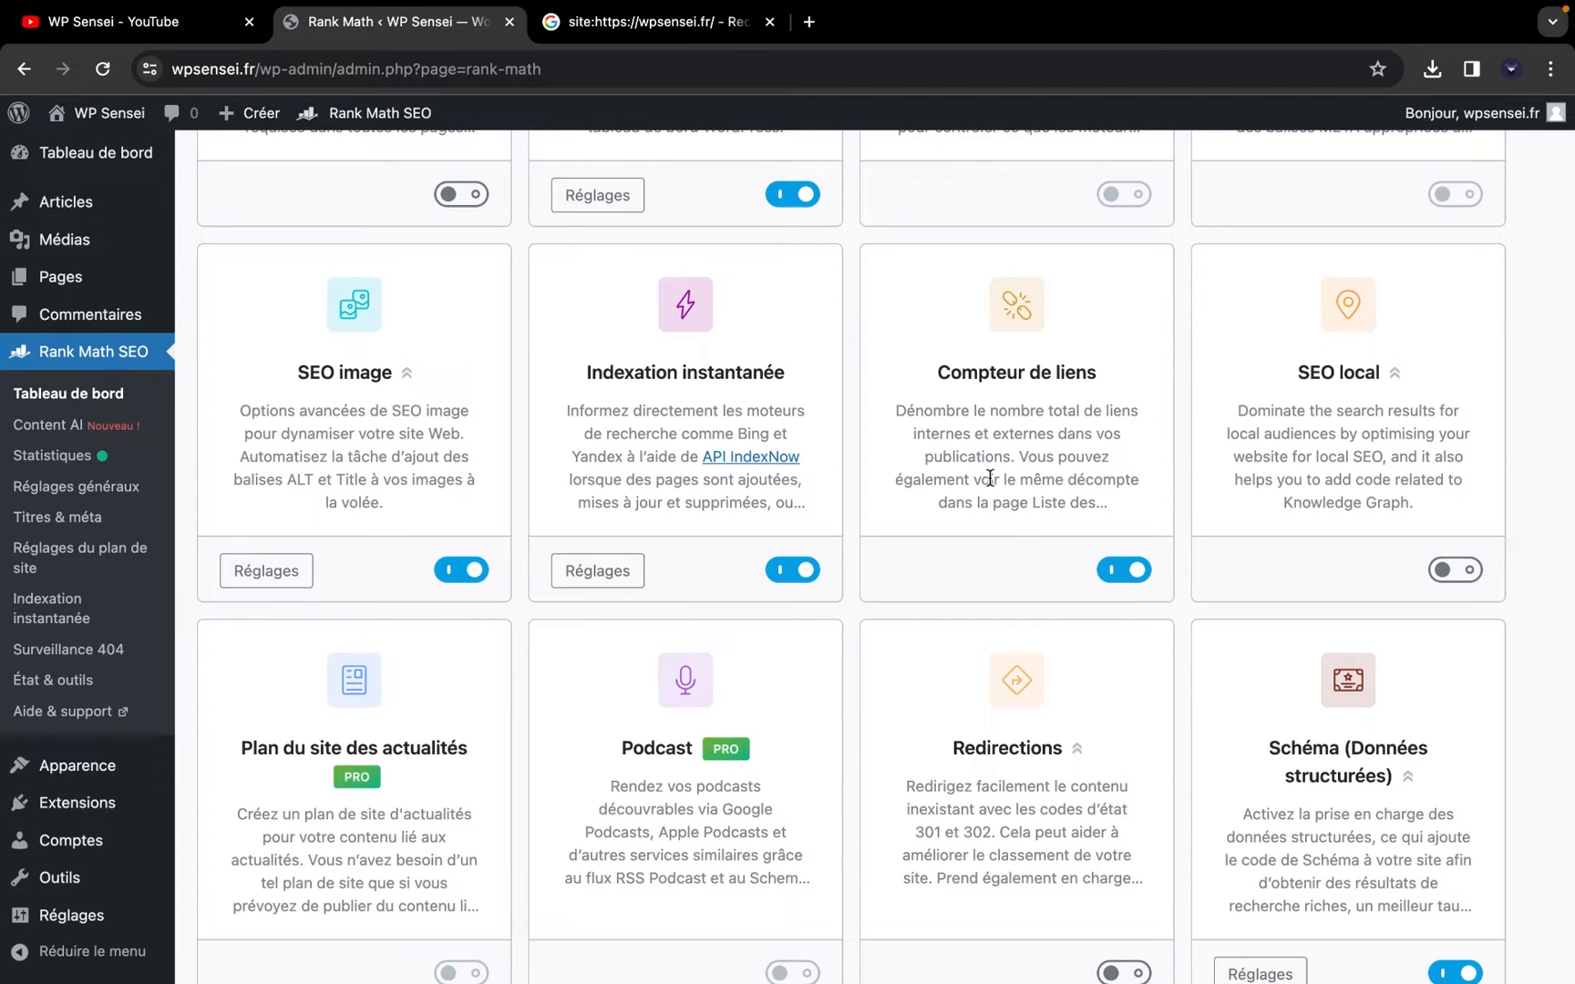
Enable the SEO local module and open its settings to examine the organisation, site name and logo fields
{"action": "scroll", "coordinate": [989, 478], "scroll_direction": "down", "scroll_amount": 2}
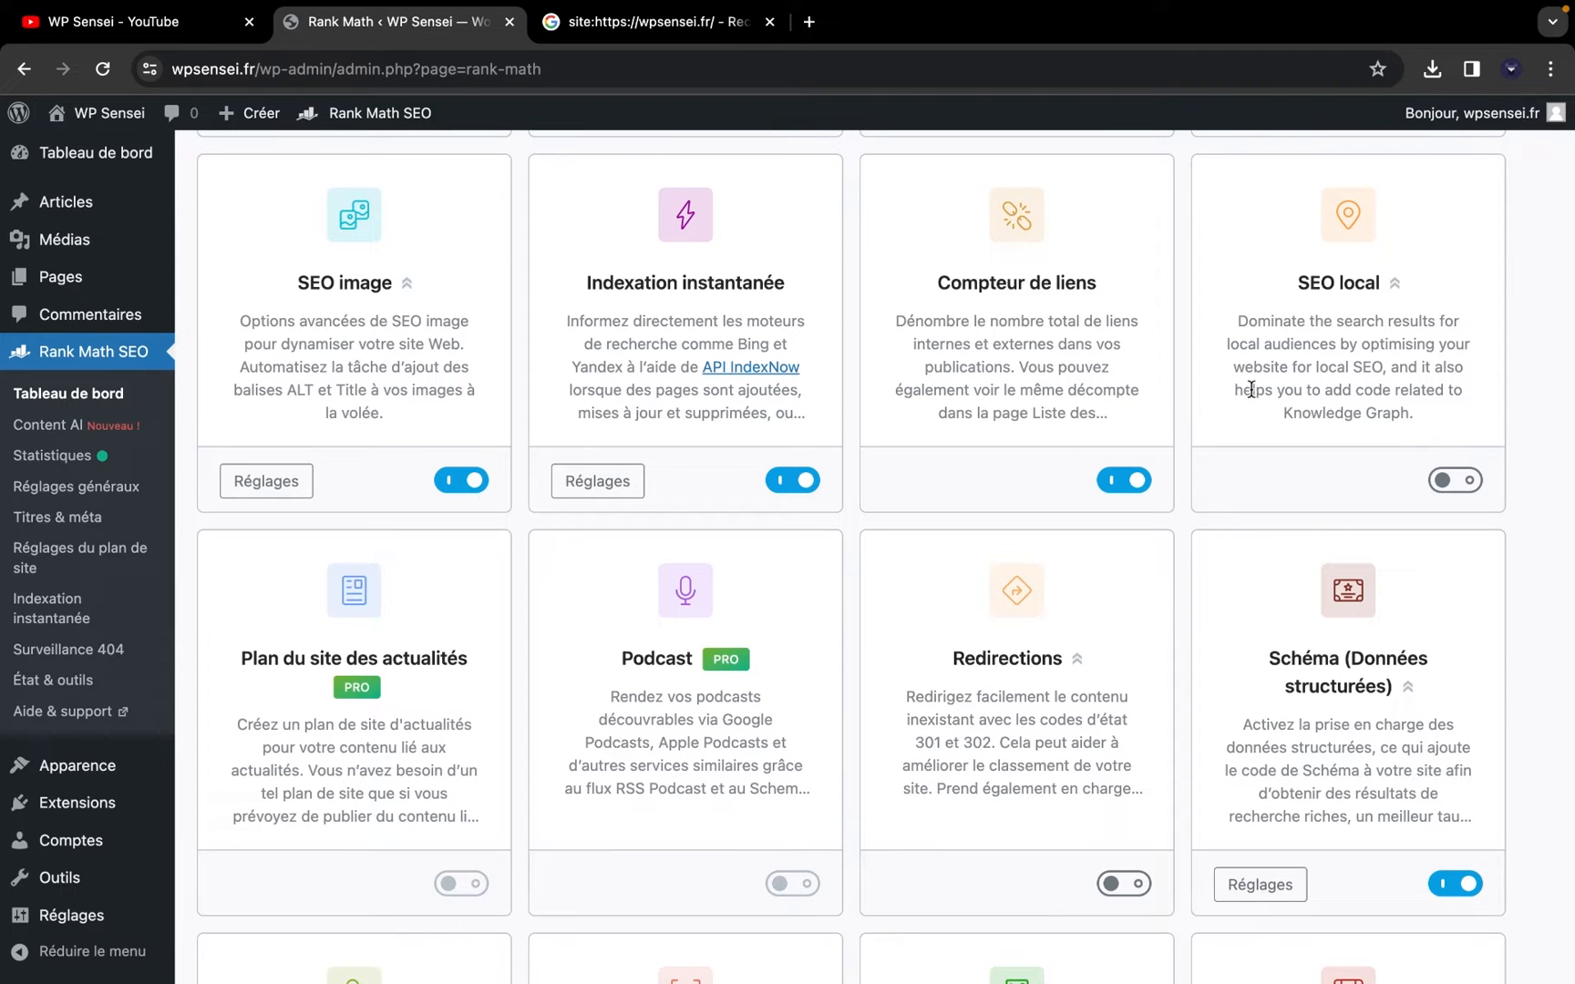
{"action": "left_click_drag", "start_coordinate": [1295, 282], "coordinate": [1399, 322]}
{"action": "left_click", "coordinate": [1445, 353]}
{"action": "left_click", "coordinate": [1452, 480]}
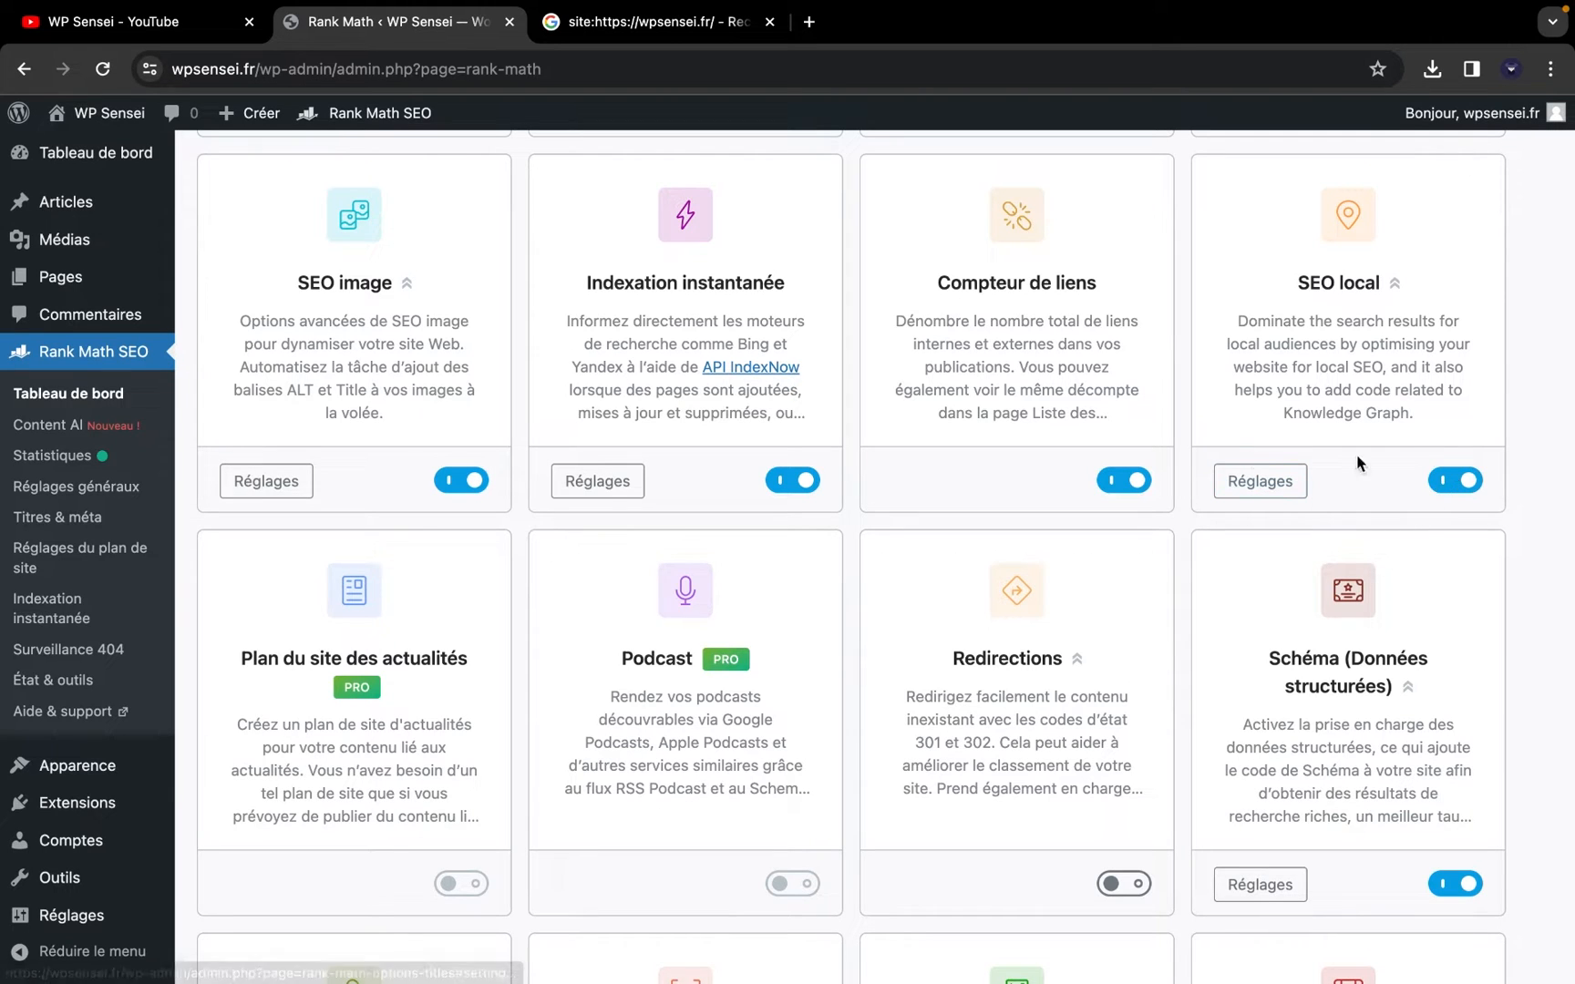
{"action": "left_click", "coordinate": [1270, 483]}
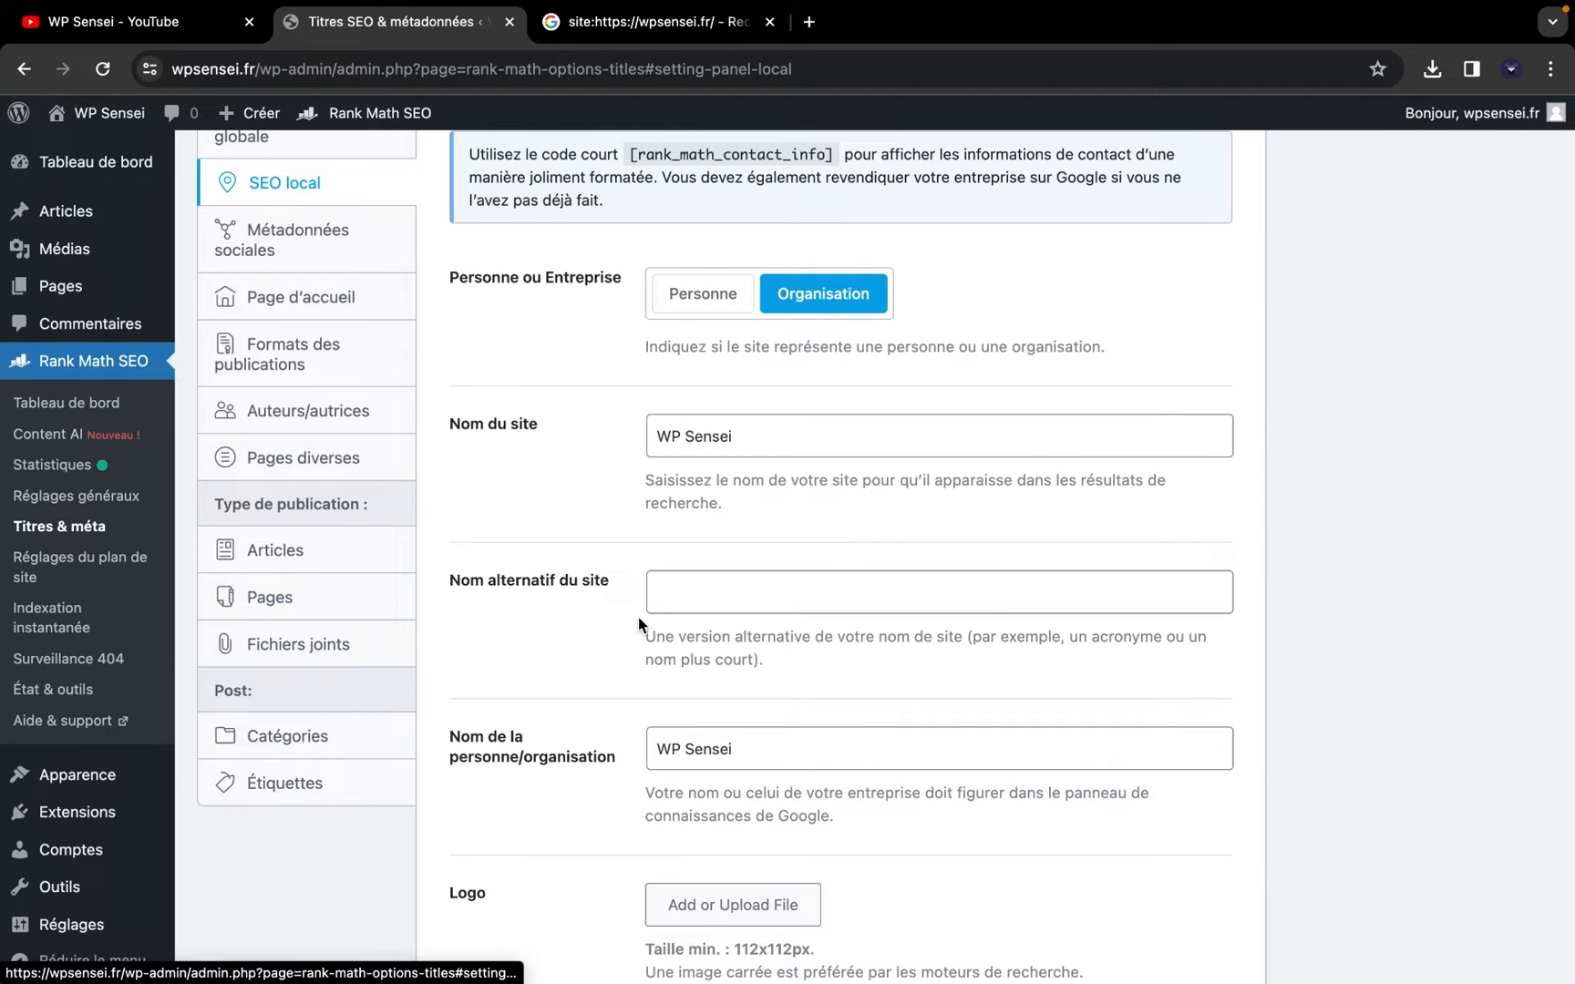
Go back to the Rank Math SEO dashboard, review the PRO sitemap and podcast modules, and enable the Redirections module
{"action": "left_click", "coordinate": [107, 407]}
{"action": "scroll", "coordinate": [820, 738], "scroll_direction": "down", "scroll_amount": 5}
{"action": "scroll", "coordinate": [822, 738], "scroll_direction": "down", "scroll_amount": 8}
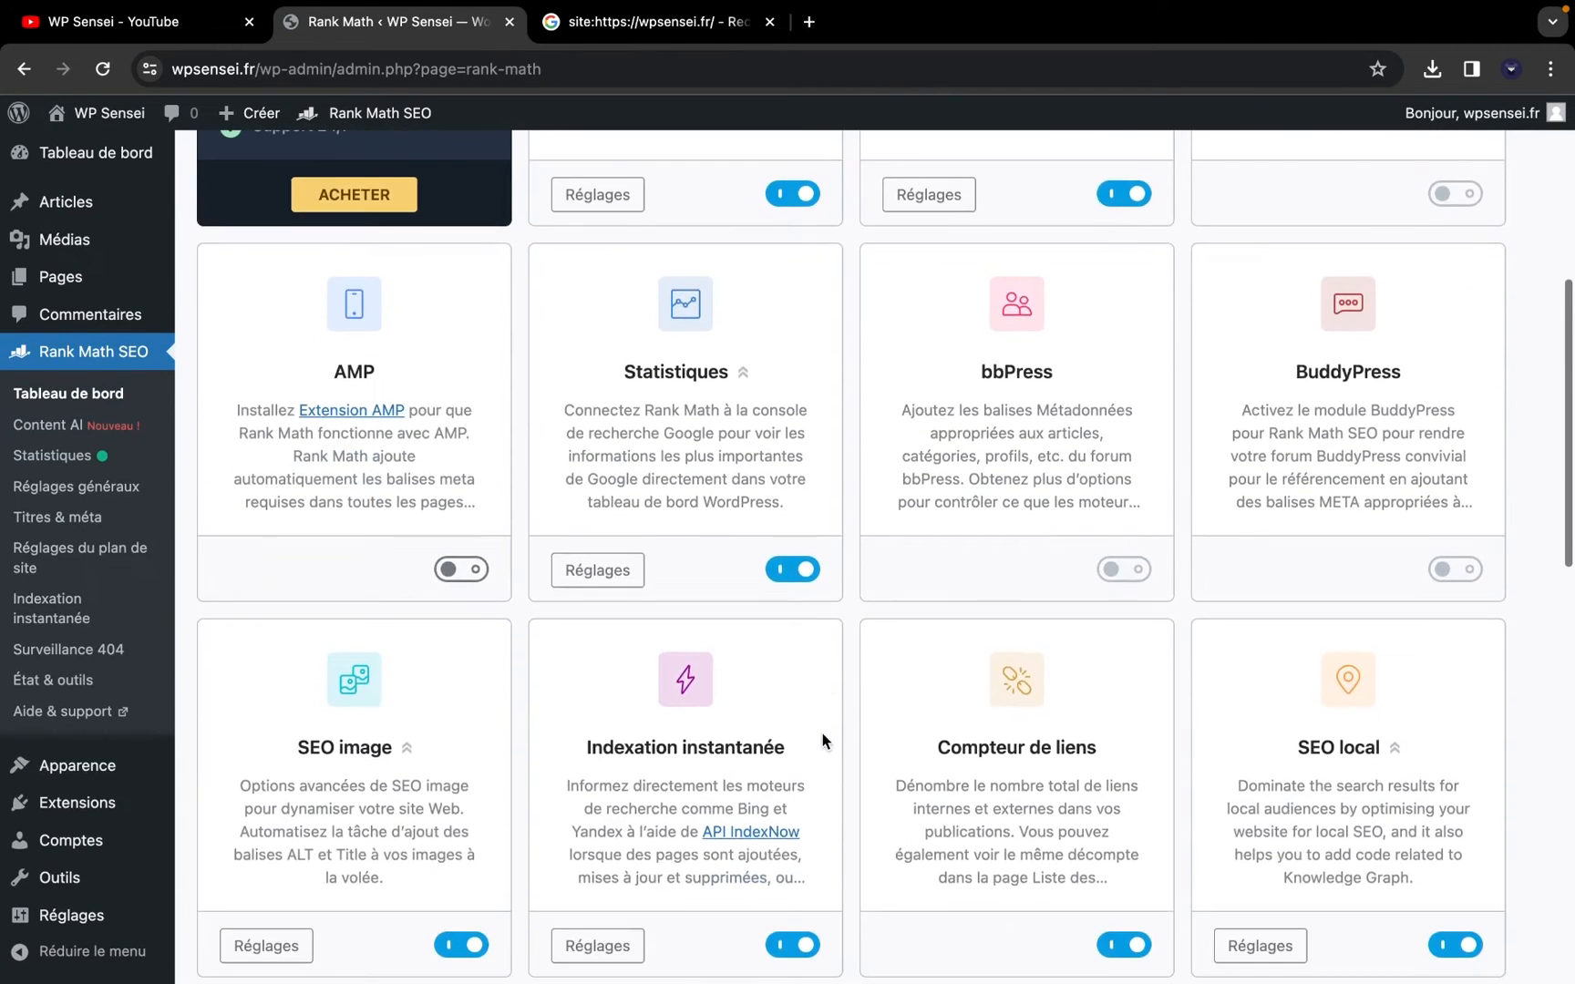
{"action": "scroll", "coordinate": [825, 742], "scroll_direction": "down", "scroll_amount": 2}
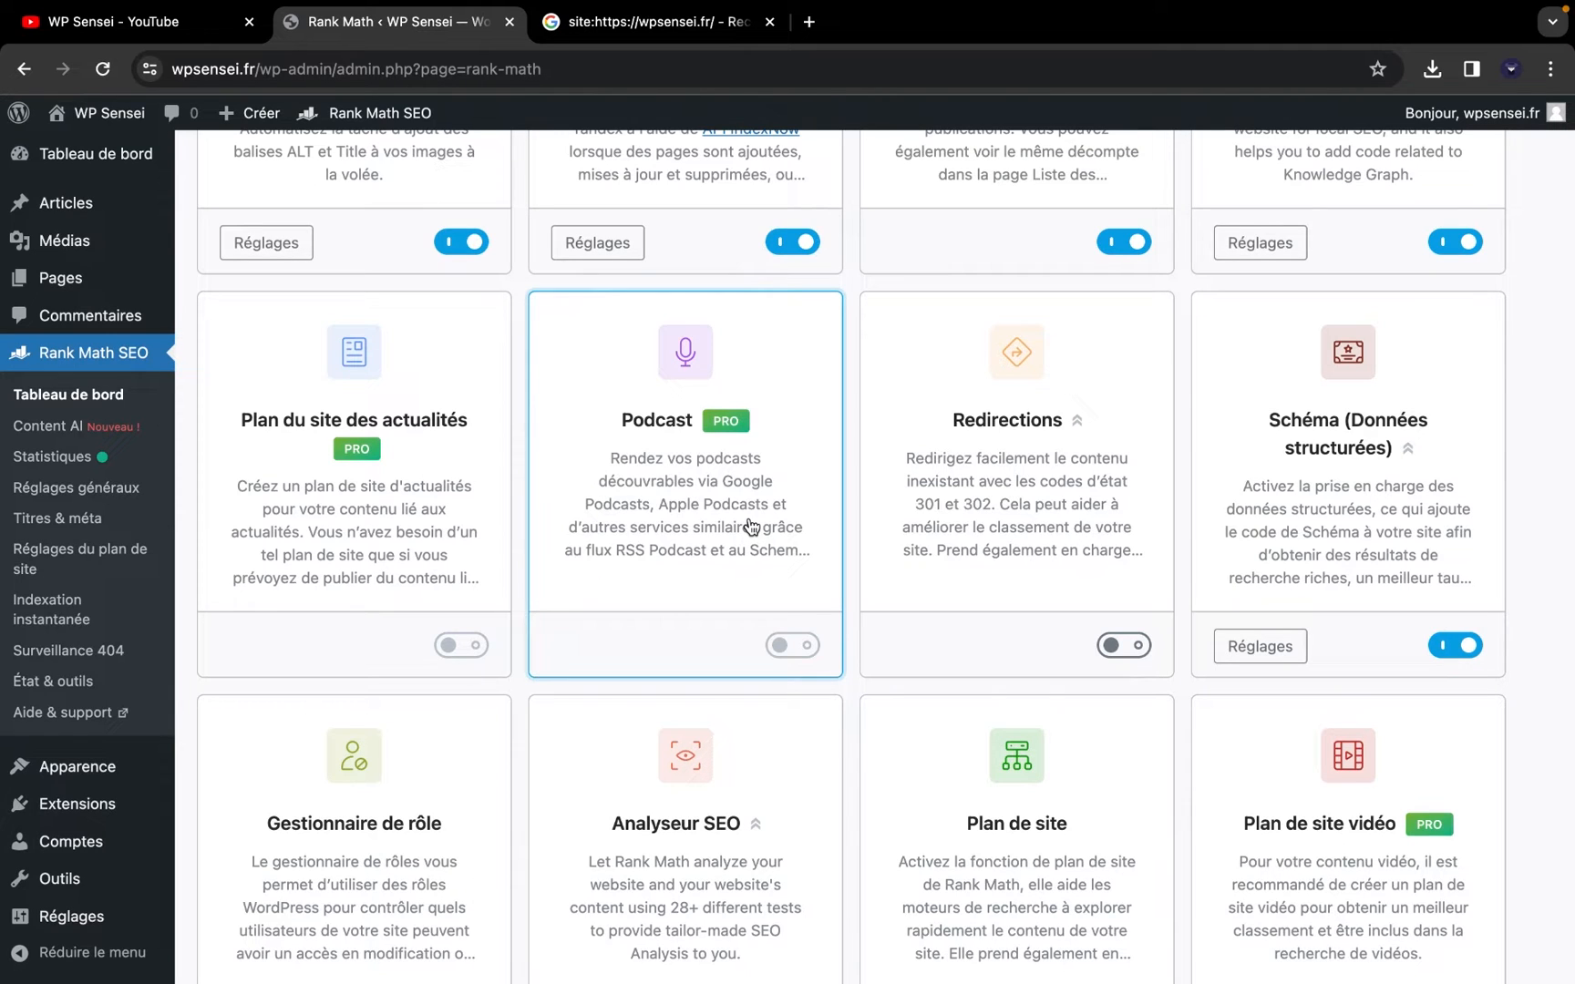
{"action": "scroll", "coordinate": [850, 551], "scroll_direction": "down", "scroll_amount": 1}
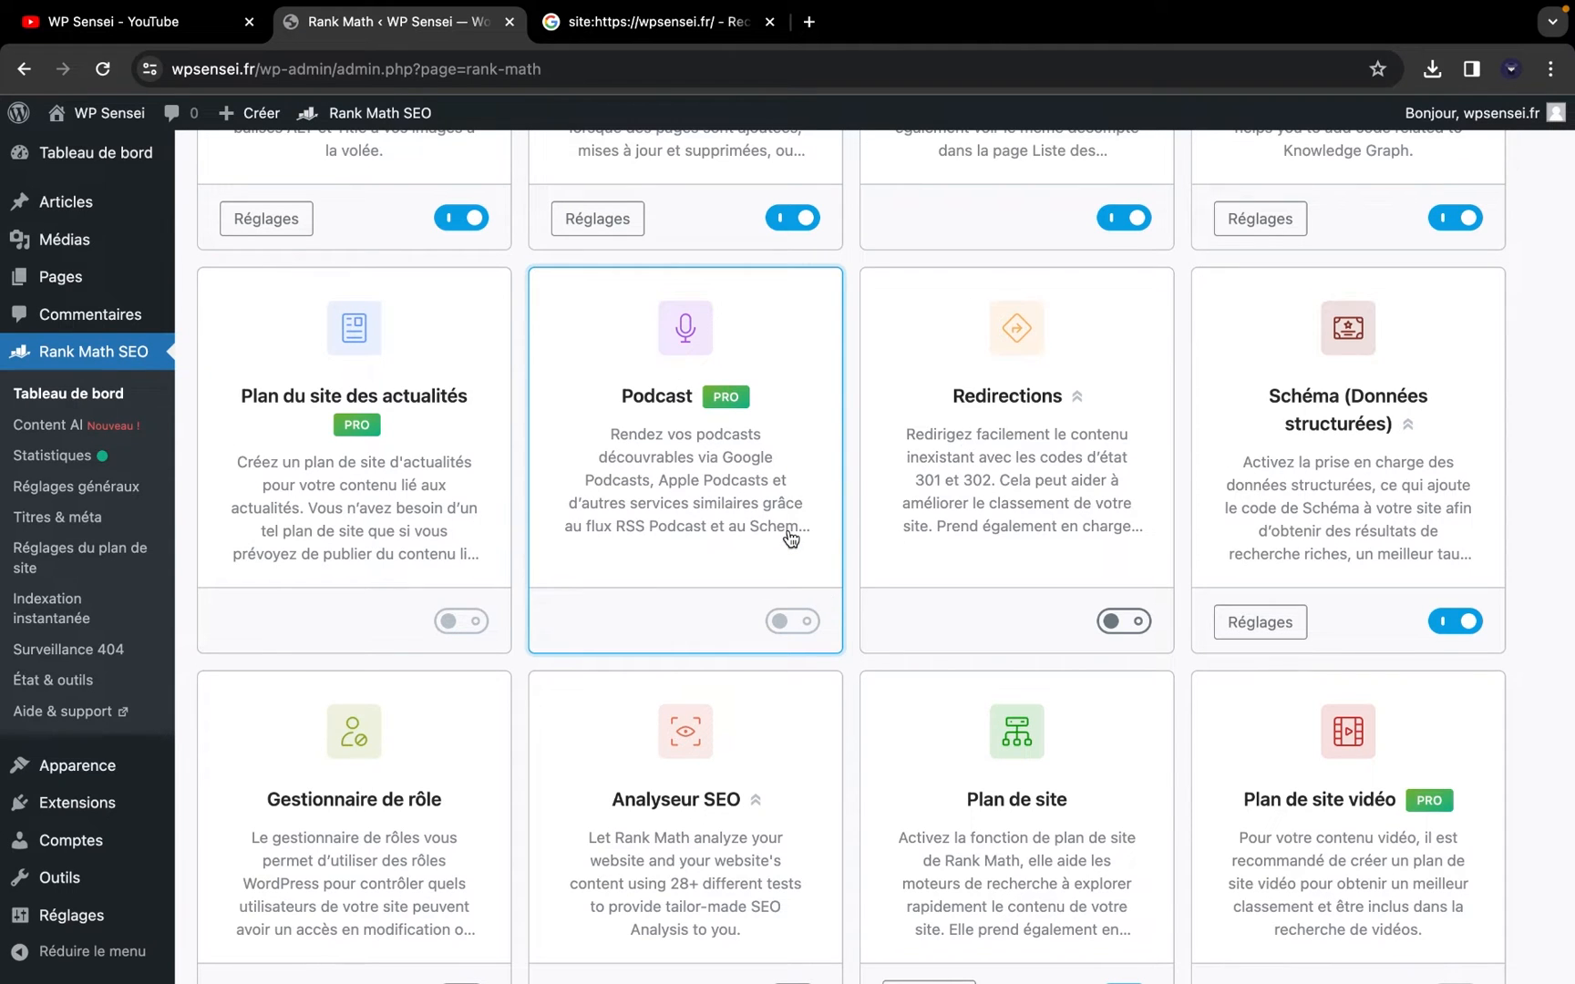
{"action": "scroll", "coordinate": [790, 538], "scroll_direction": "down", "scroll_amount": 2}
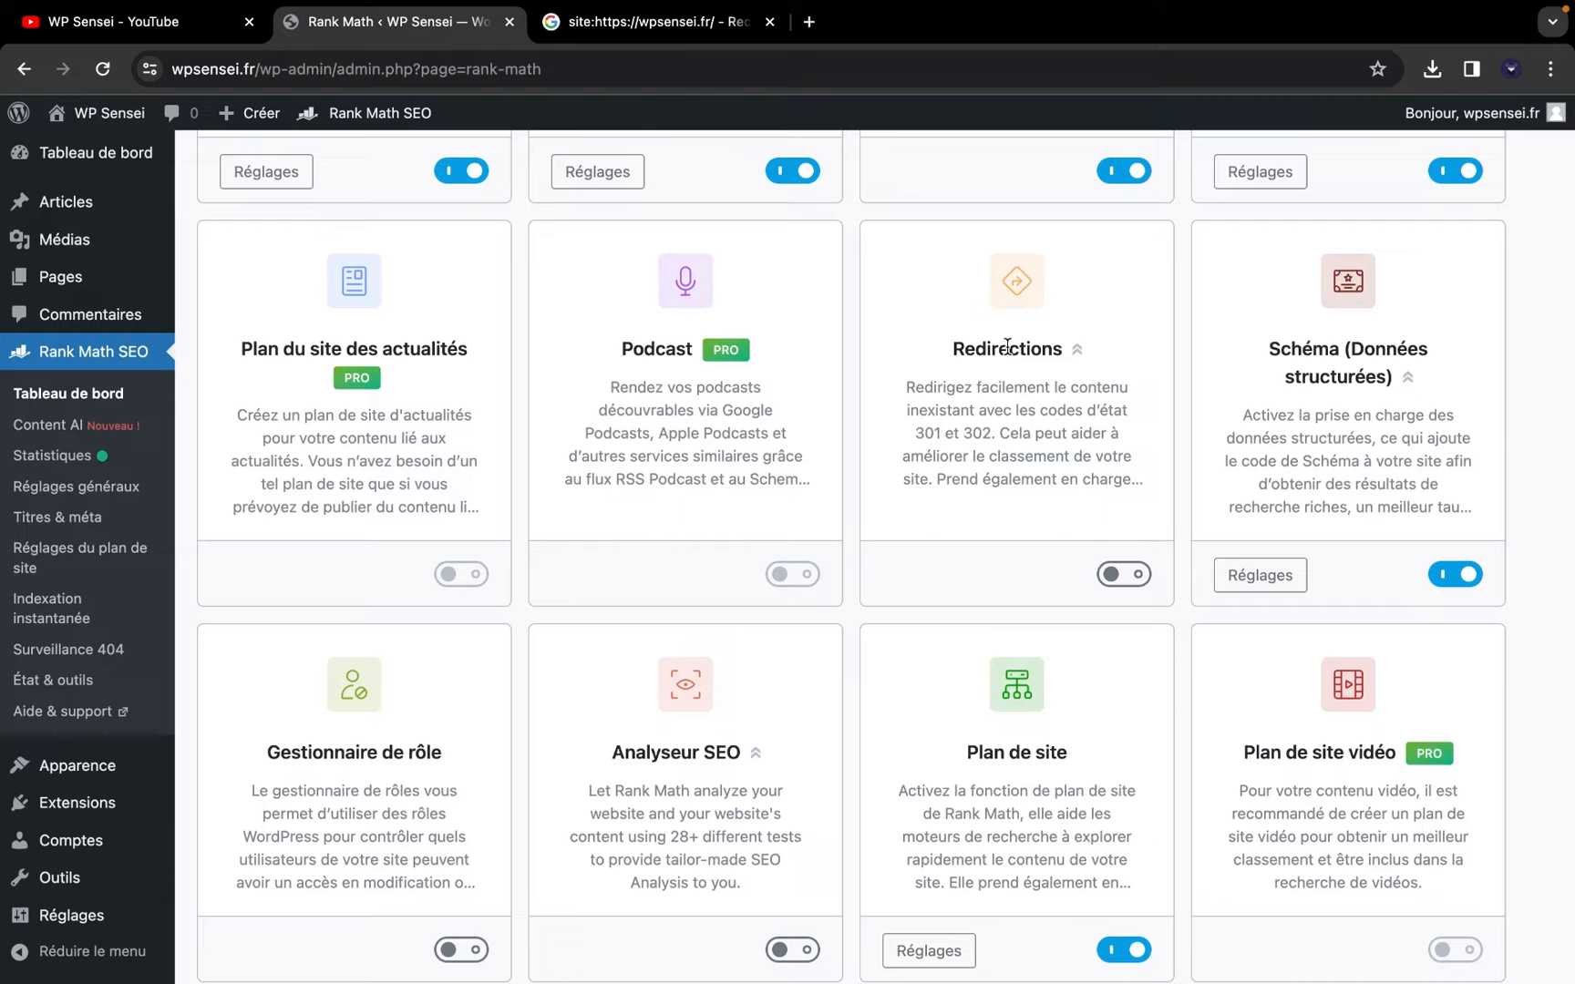
{"action": "left_click", "coordinate": [1122, 576]}
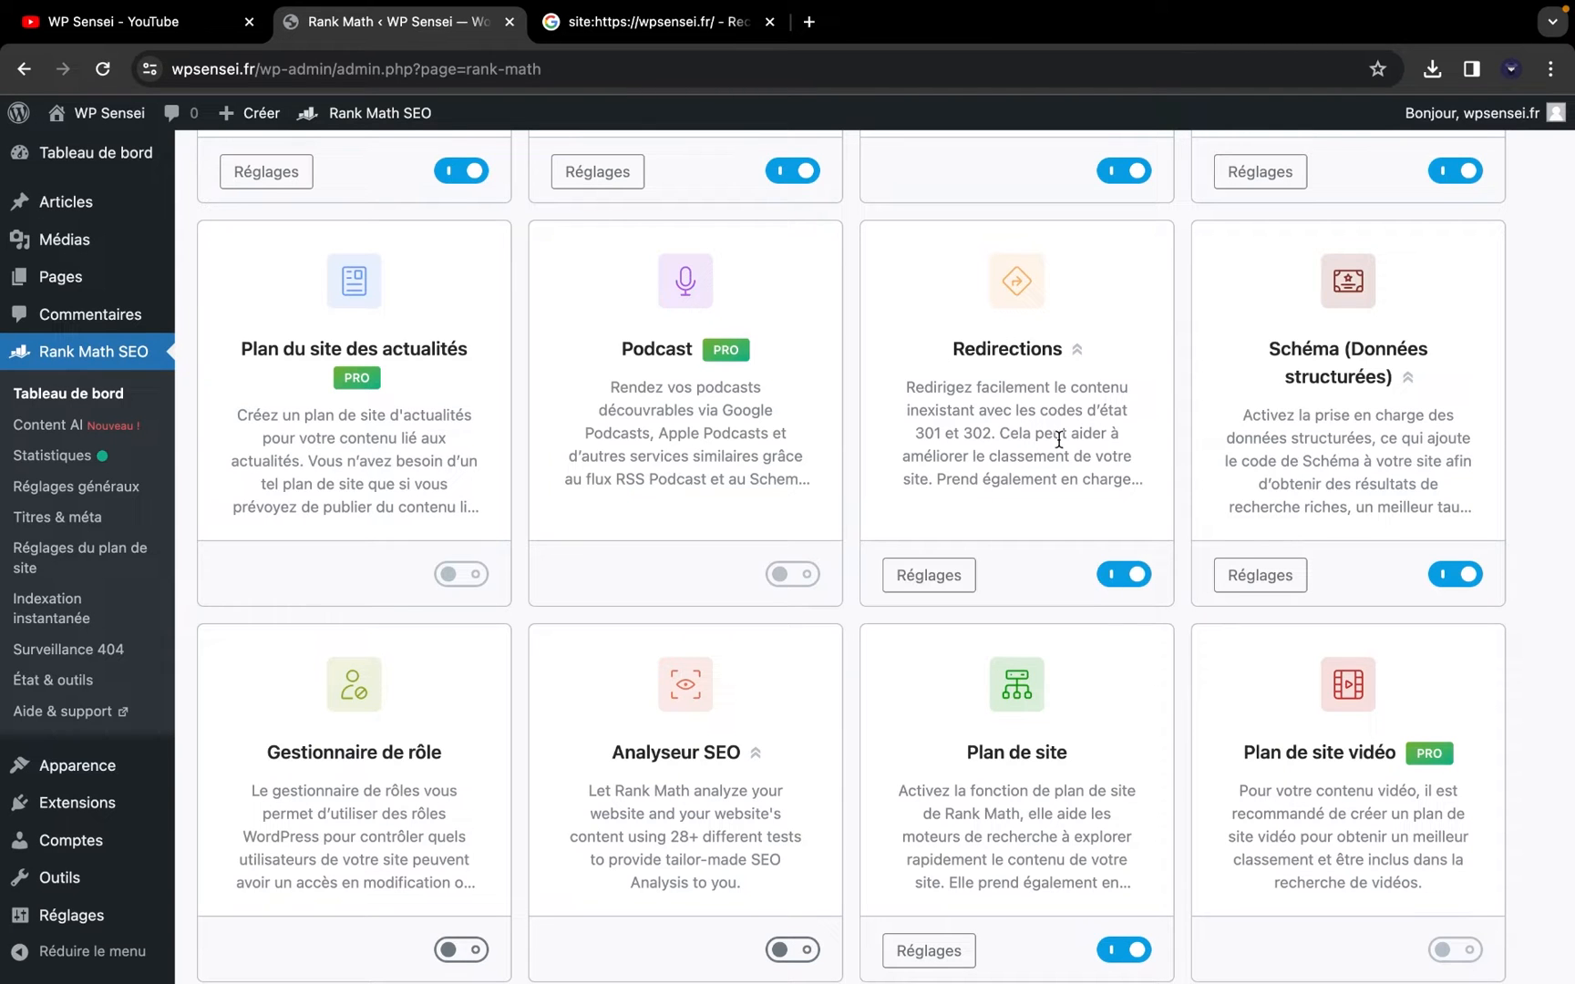
Open the Redirections settings and examine the debug, fallback behaviour, redirection type and automatic redirection options
{"action": "left_click", "coordinate": [946, 580]}
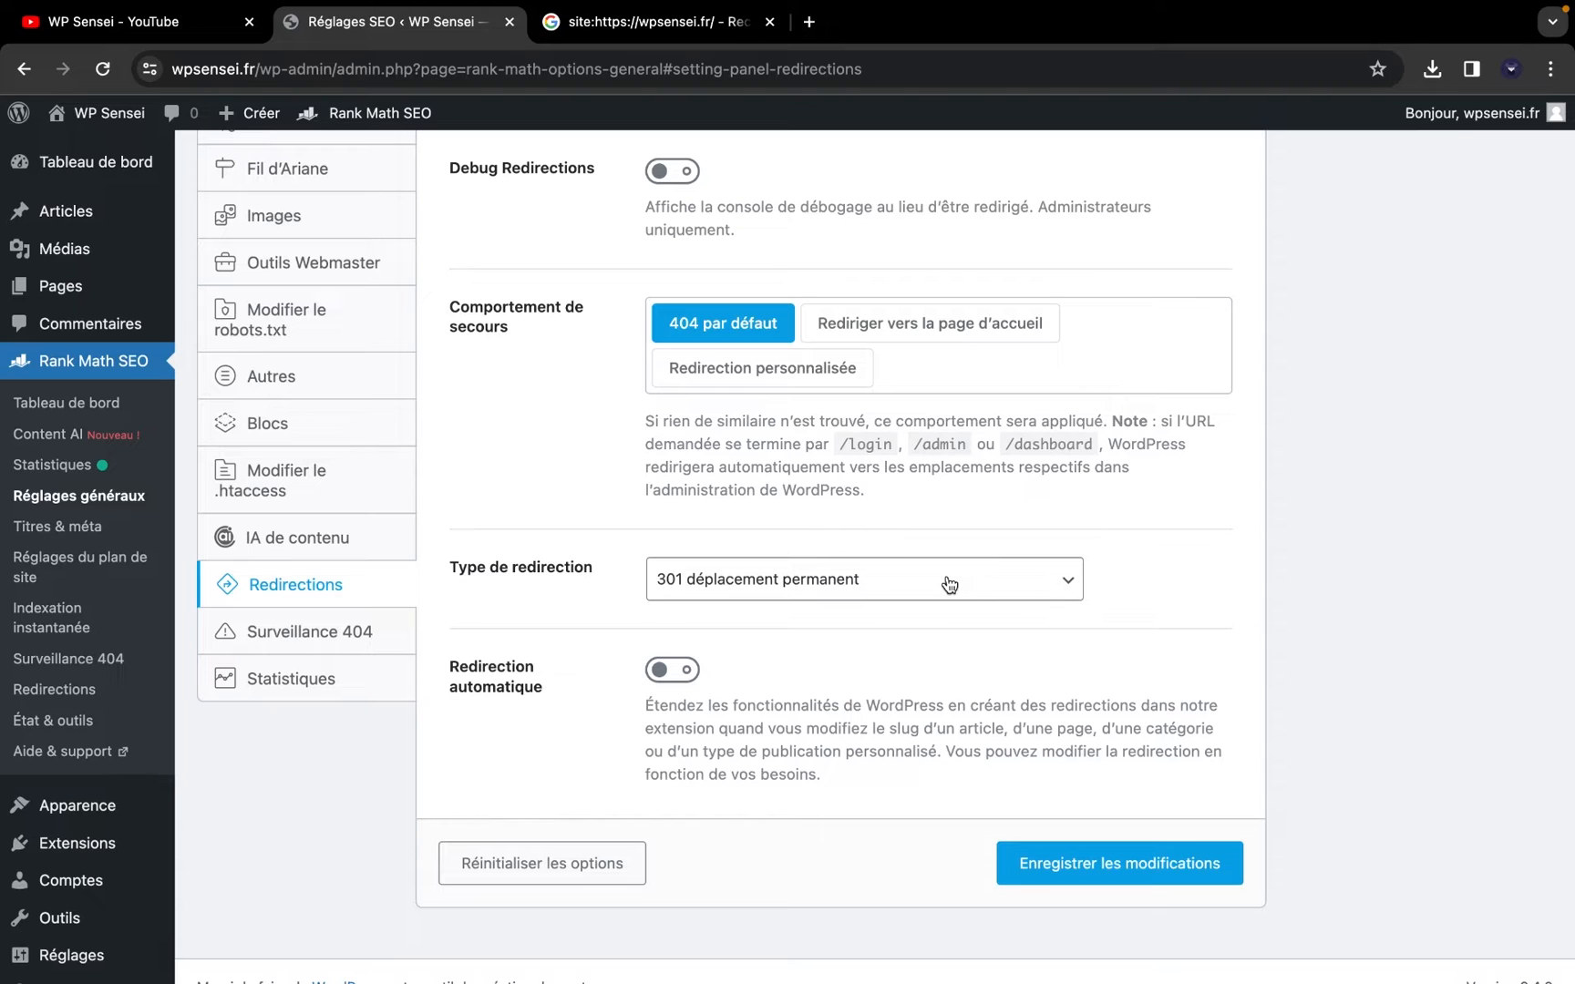
{"action": "scroll", "coordinate": [950, 584], "scroll_direction": "up", "scroll_amount": 3}
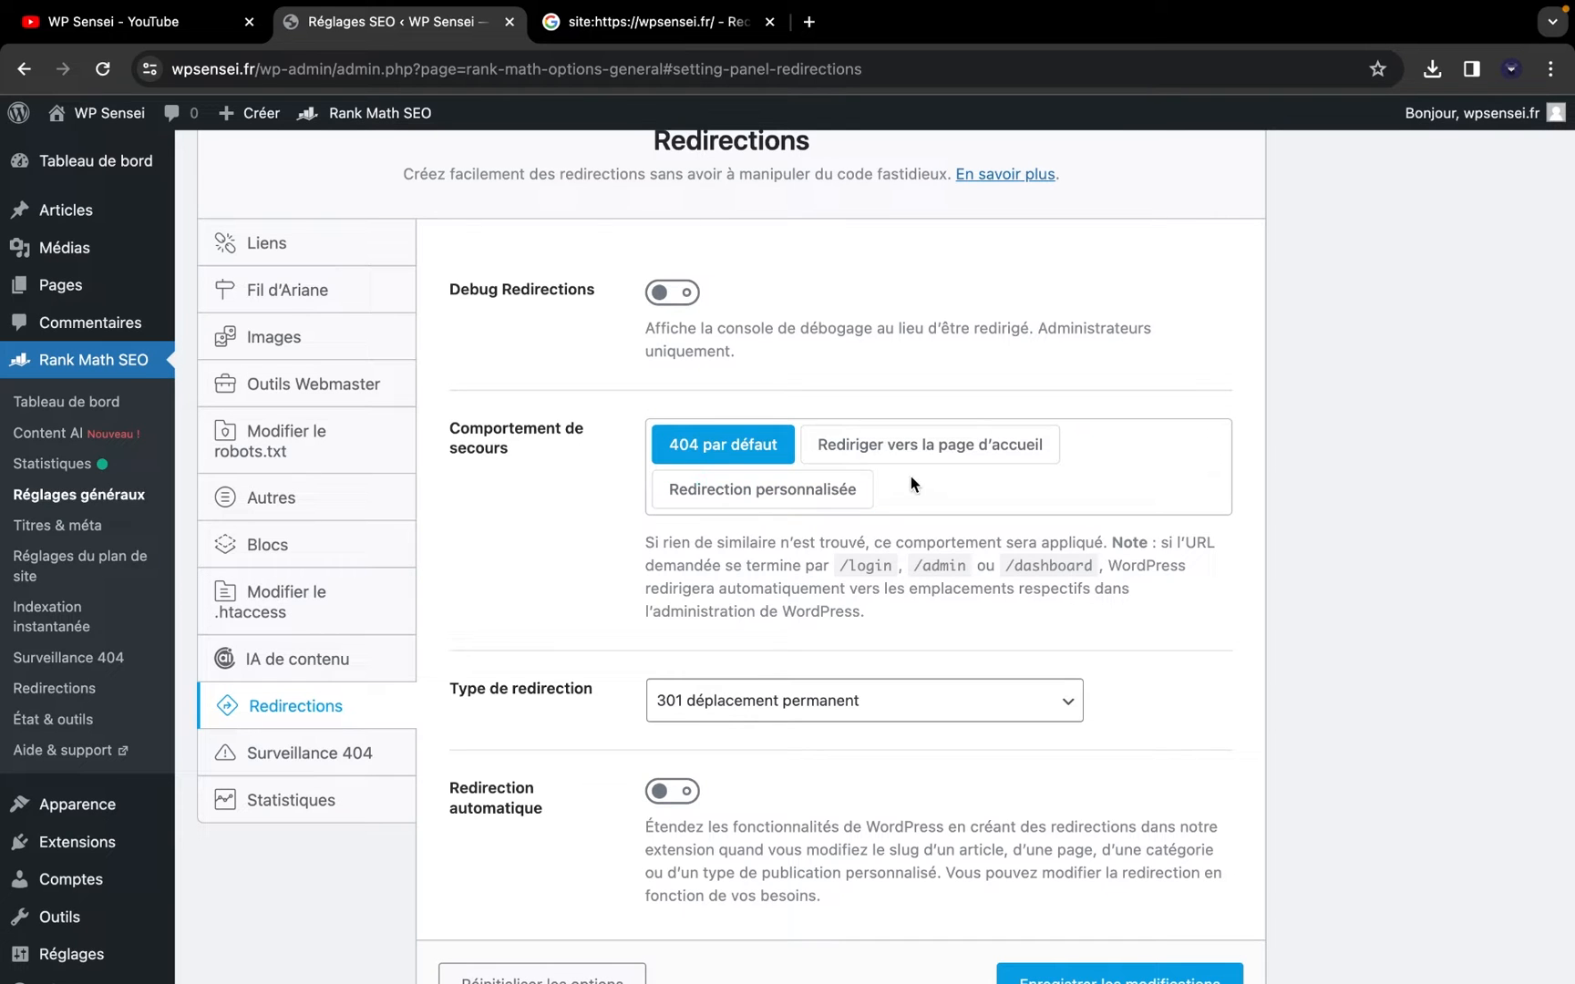
{"action": "scroll", "coordinate": [881, 639], "scroll_direction": "down", "scroll_amount": 2}
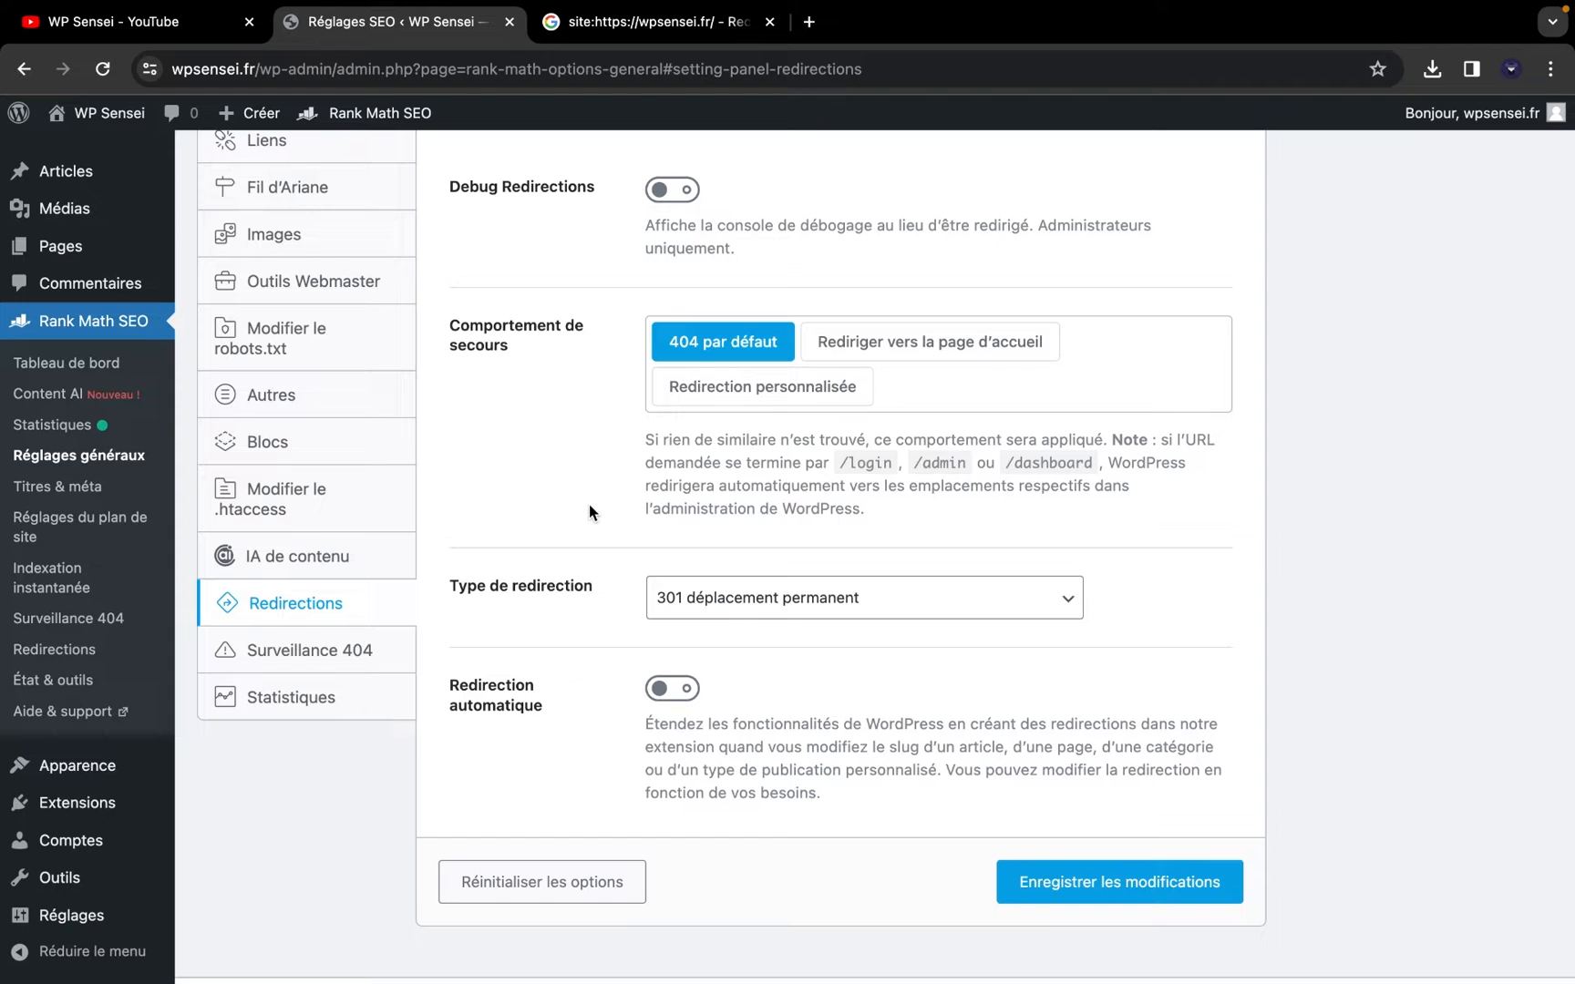
{"action": "scroll", "coordinate": [589, 505], "scroll_direction": "up", "scroll_amount": 2}
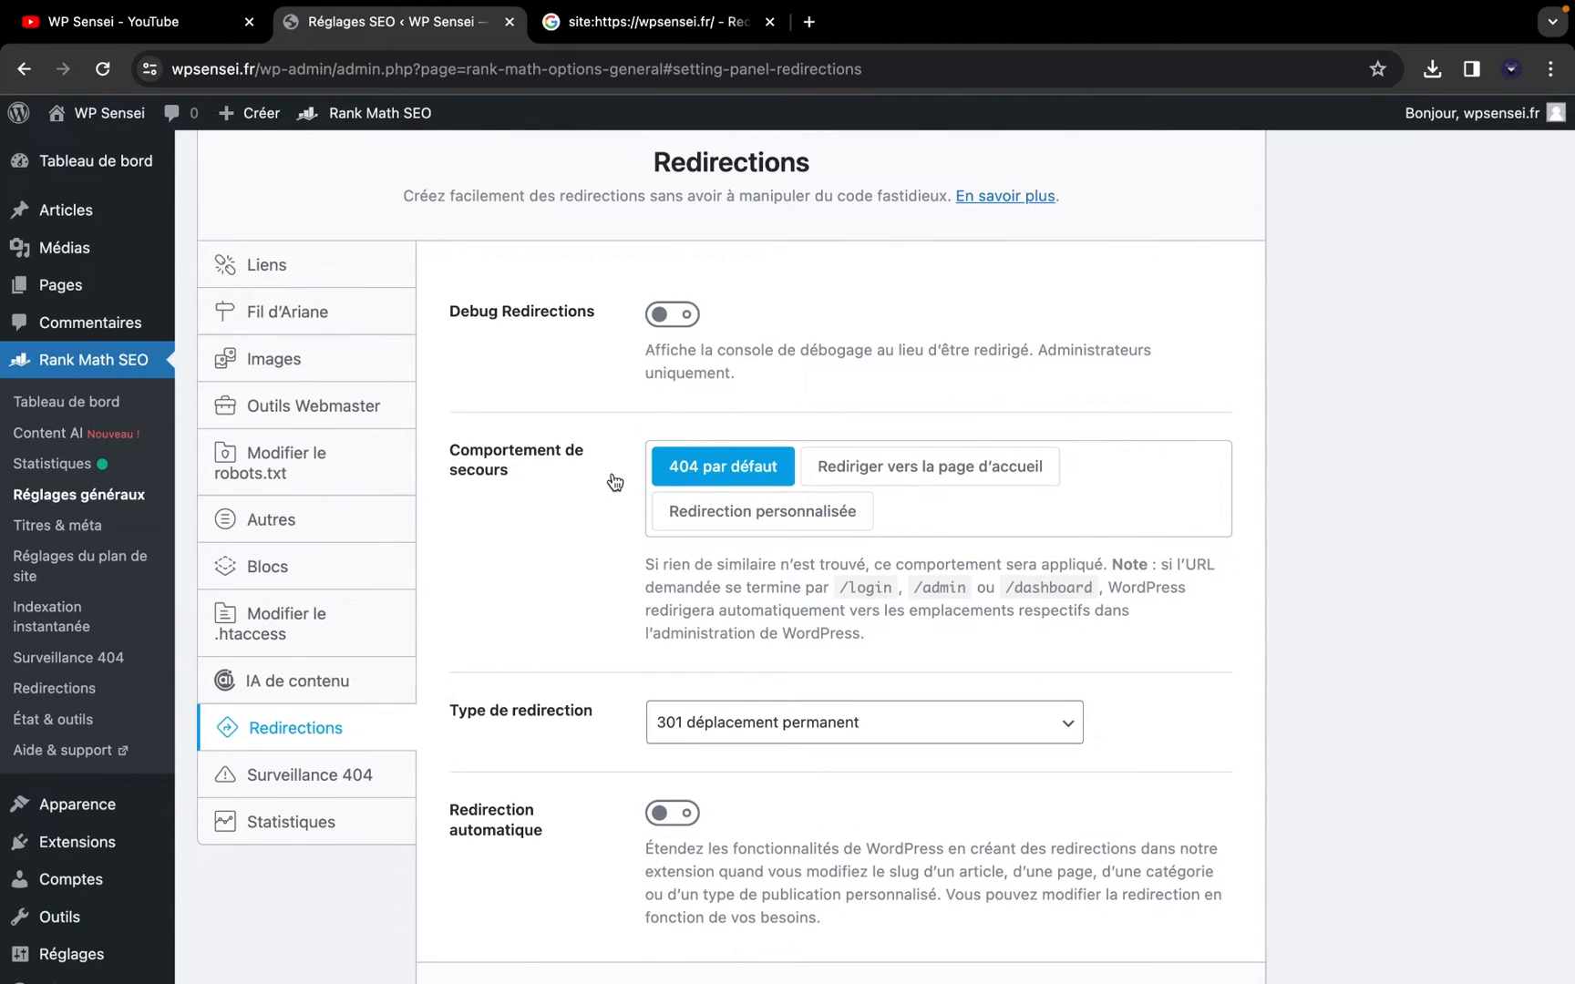
{"action": "scroll", "coordinate": [613, 480], "scroll_direction": "down", "scroll_amount": 3}
{"action": "scroll", "coordinate": [612, 475], "scroll_direction": "up", "scroll_amount": 1}
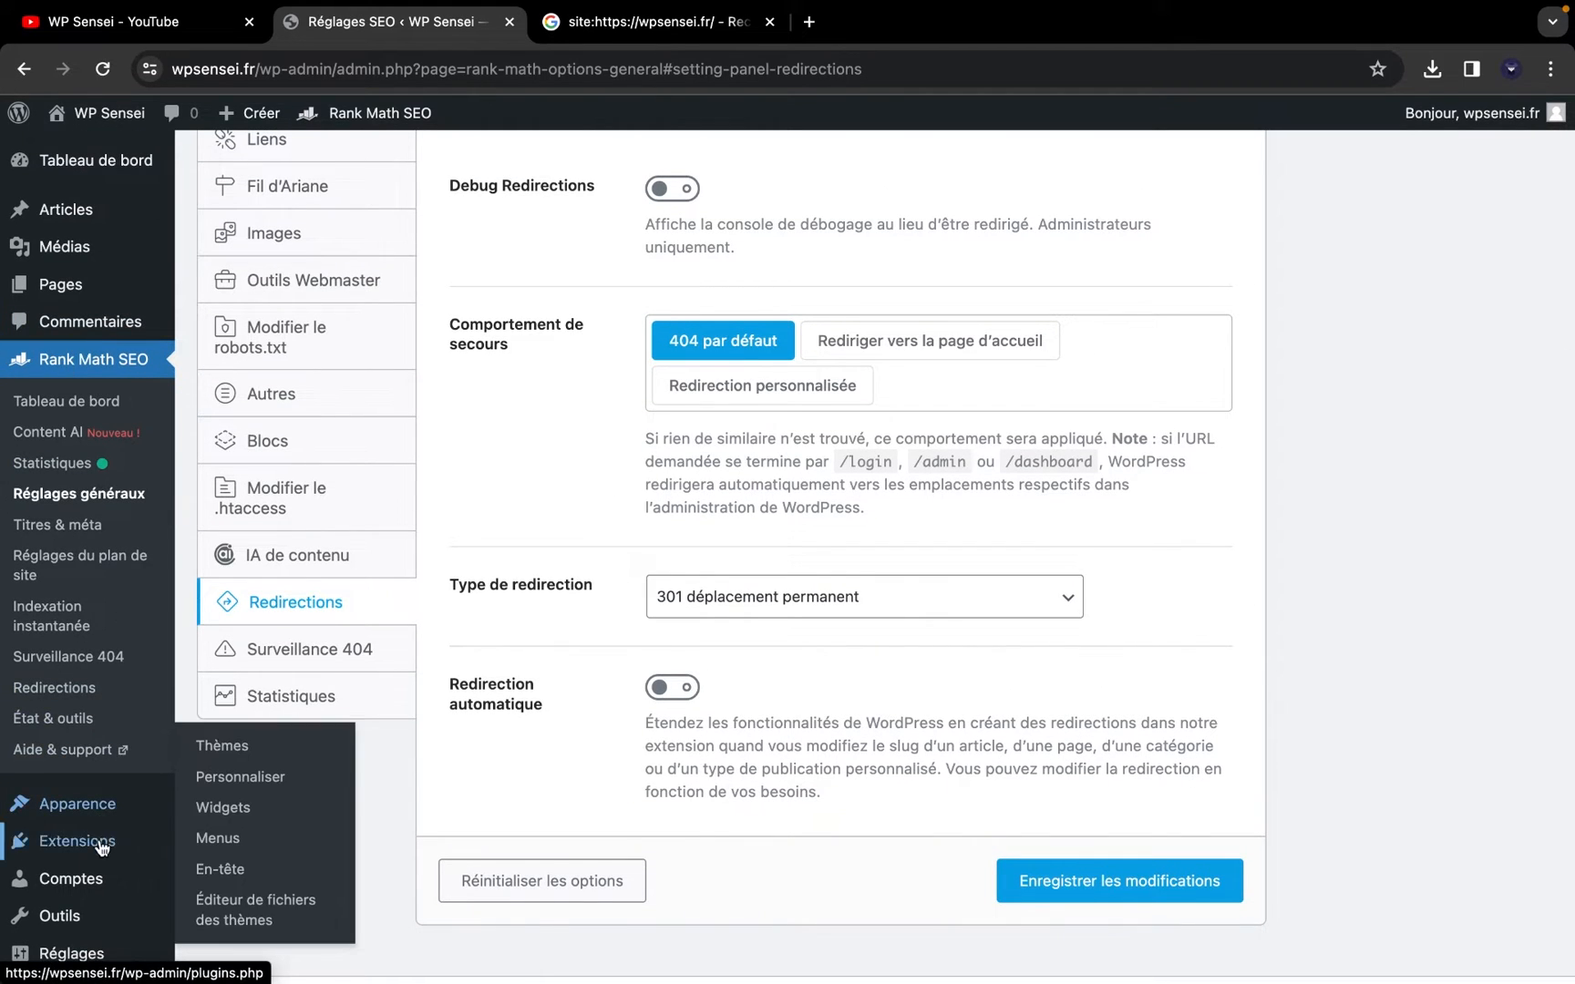
Search the WordPress plugin directory for "redirection" to look at dedicated redirect plugins
{"action": "left_click", "coordinate": [55, 840]}
{"action": "left_click", "coordinate": [445, 176]}
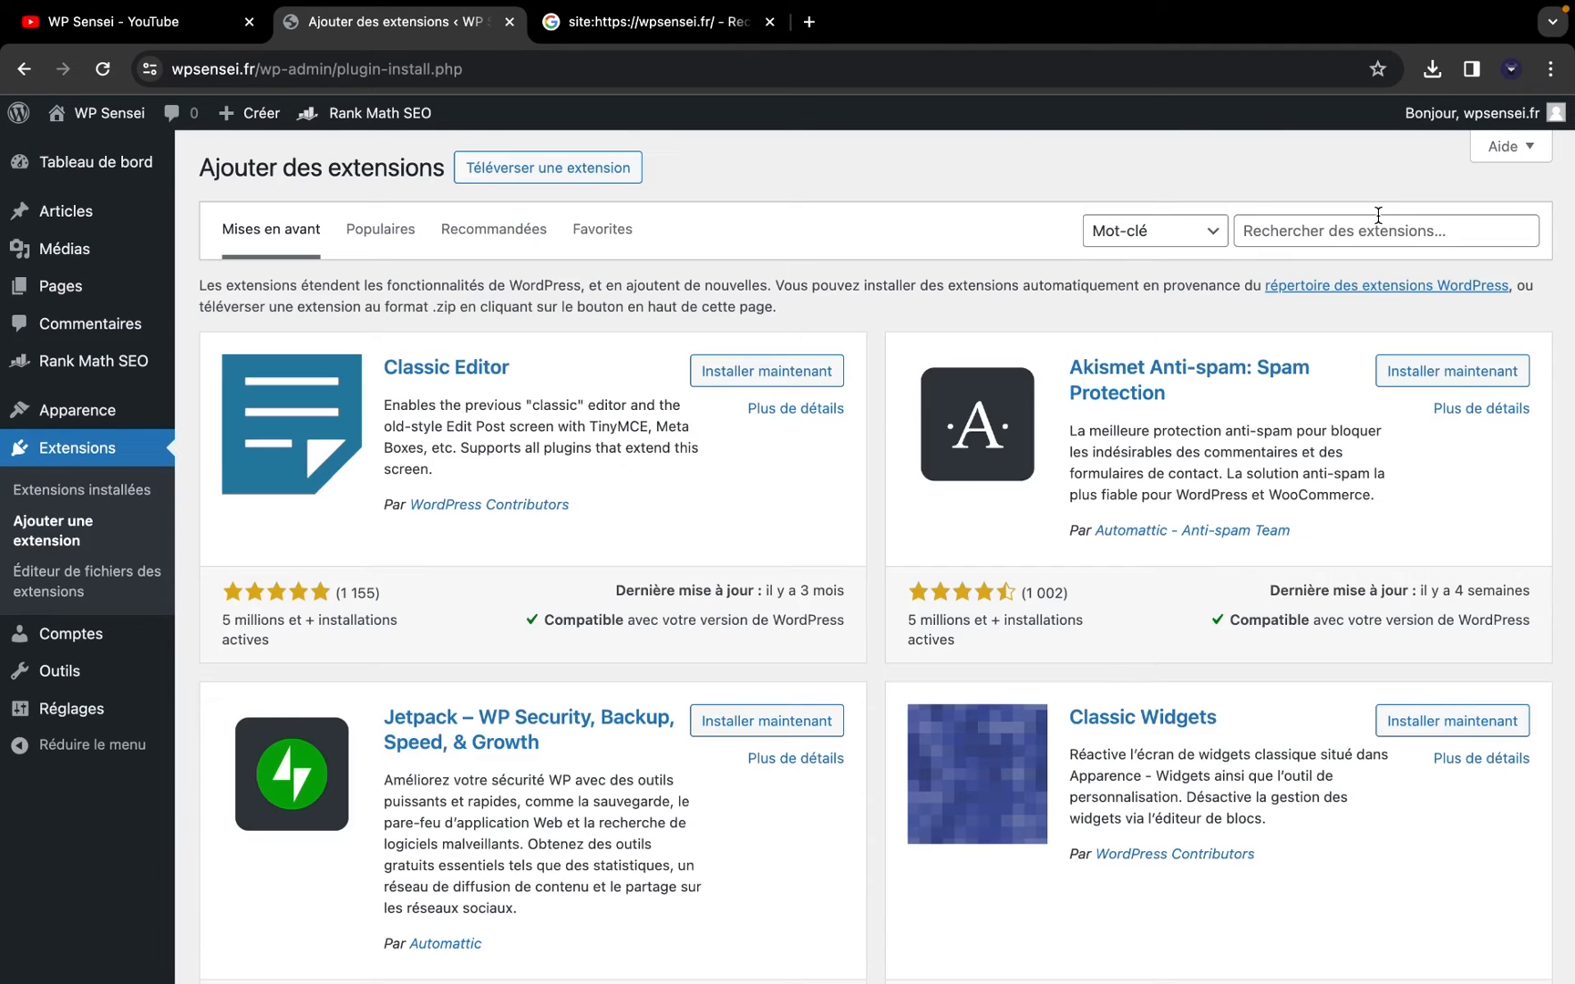
{"action": "left_click", "coordinate": [1377, 224]}
{"action": "type", "text": "redirection"}
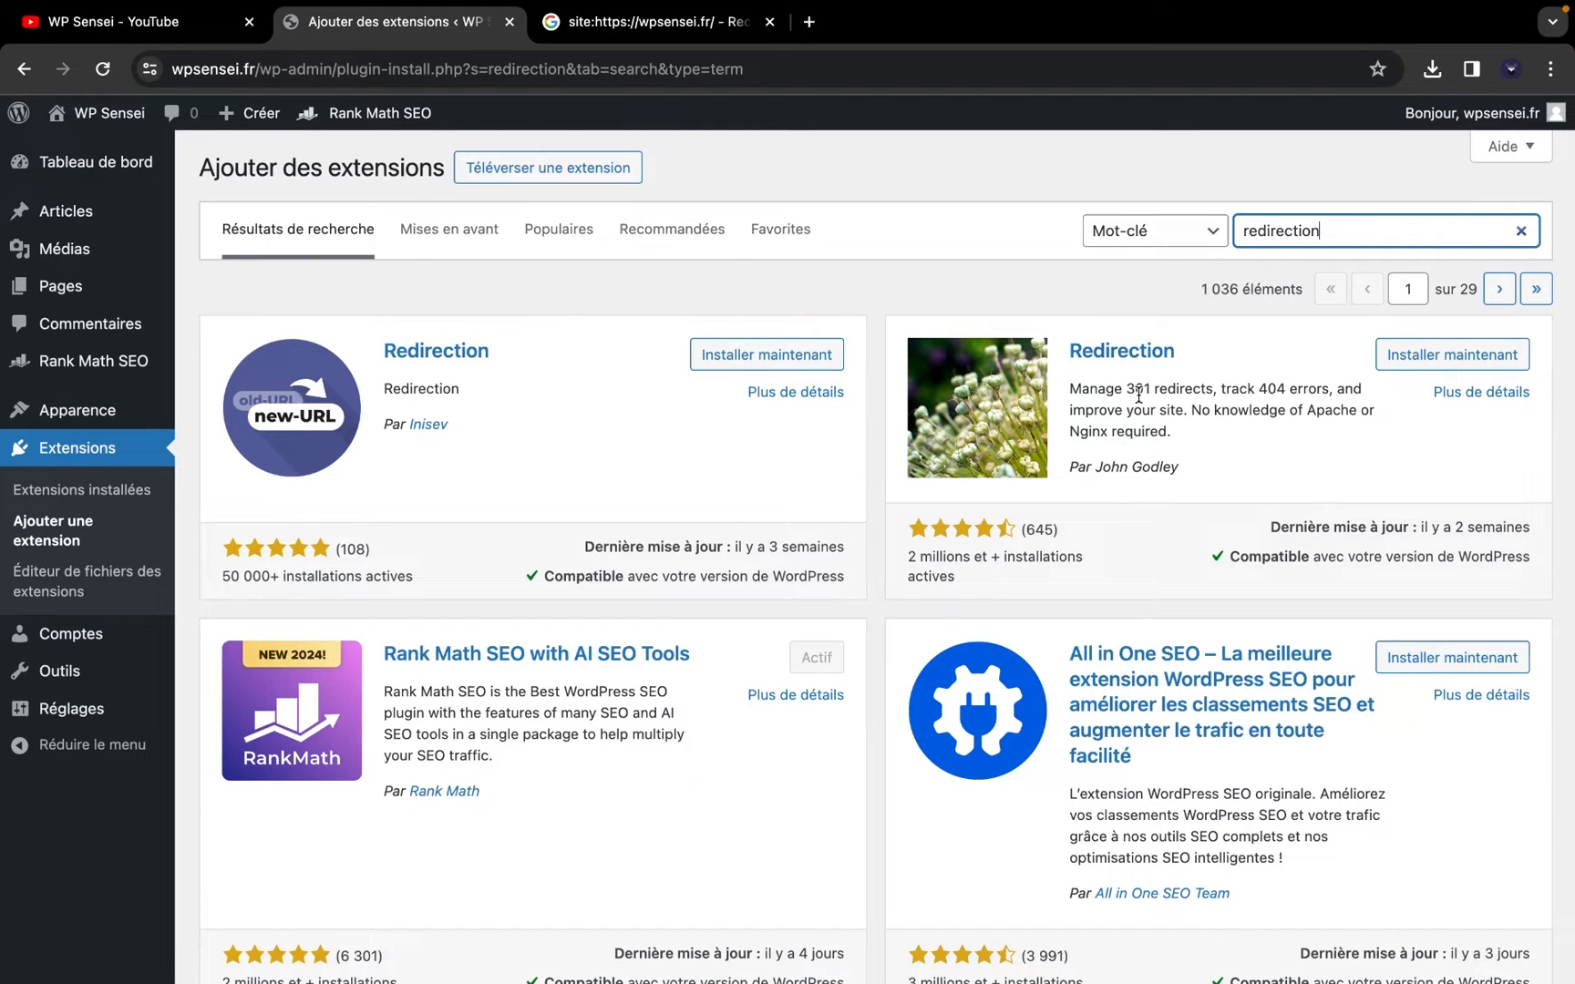
{"action": "left_click", "coordinate": [1089, 383]}
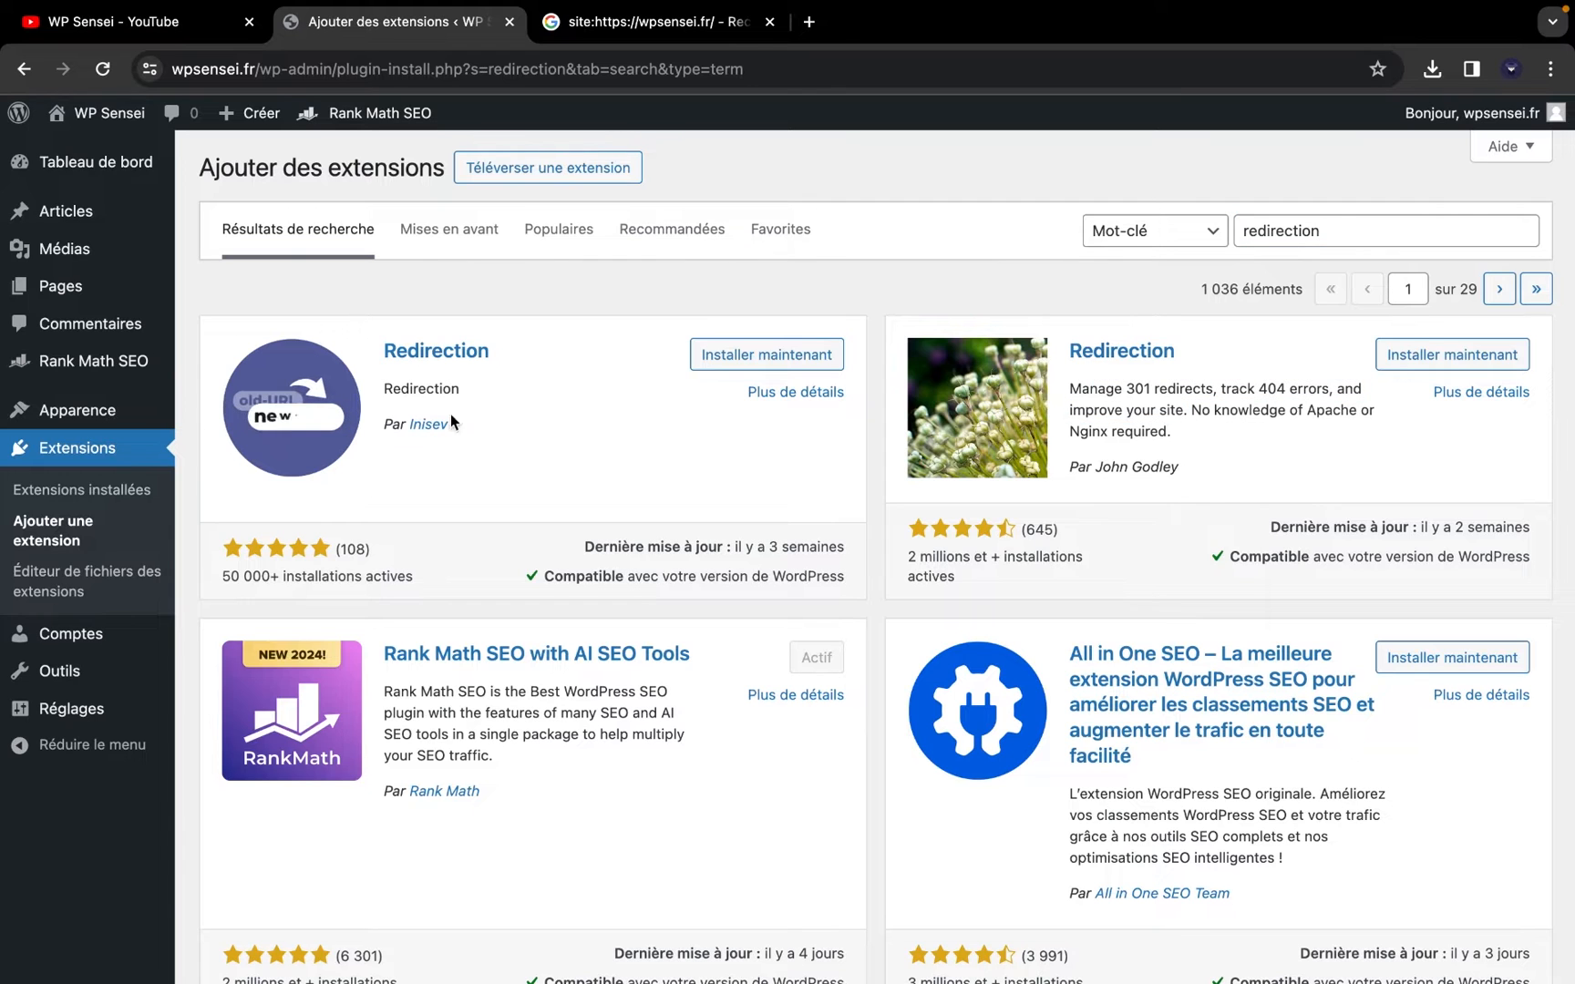
Return to the Rank Math SEO dashboard and read the Schéma (Données structurées) module's description
{"action": "mouse_move", "coordinate": [24, 371]}
{"action": "left_click", "coordinate": [23, 372]}
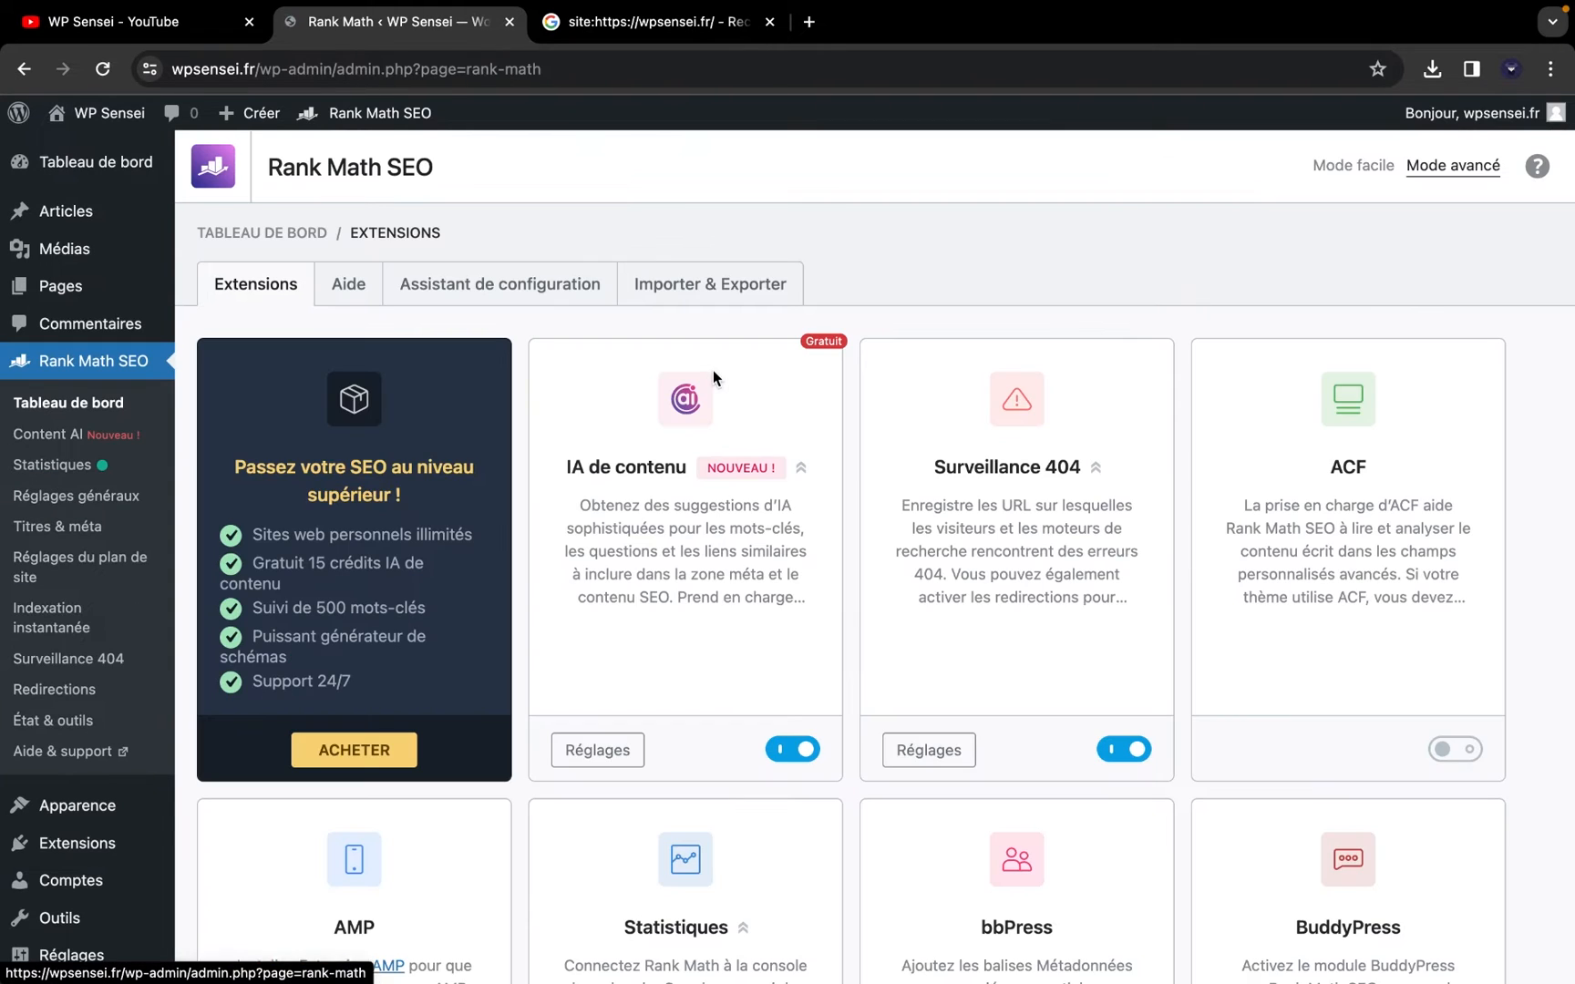
{"action": "scroll", "coordinate": [1054, 503], "scroll_direction": "down", "scroll_amount": 8}
{"action": "scroll", "coordinate": [1057, 503], "scroll_direction": "down", "scroll_amount": 6}
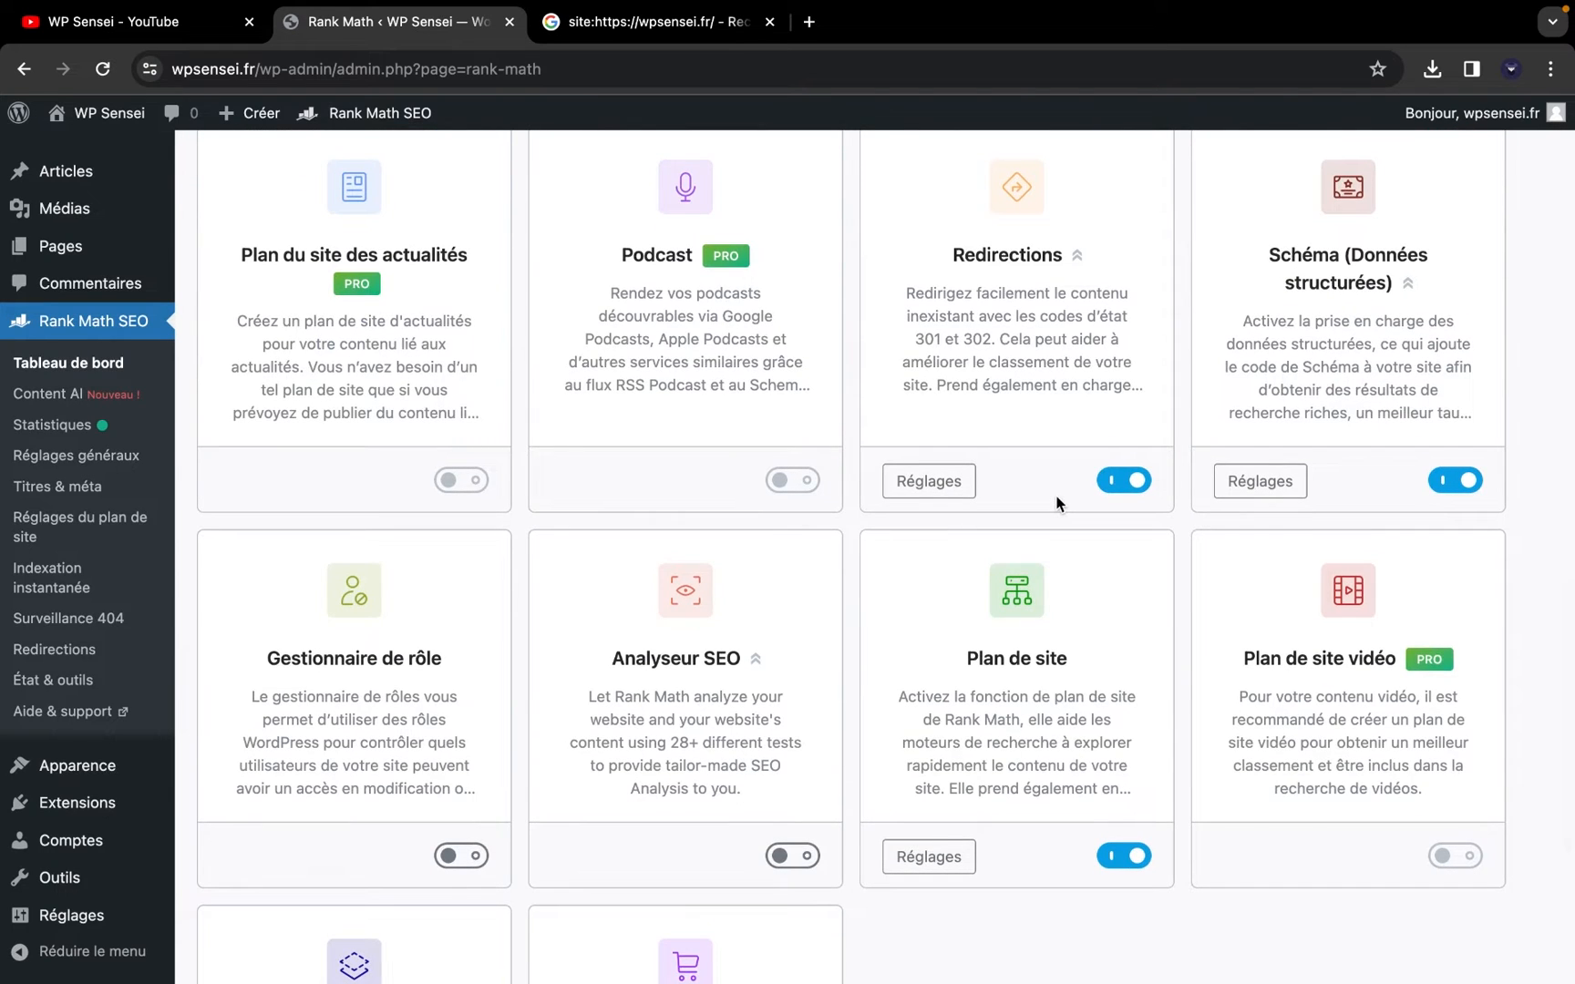
{"action": "scroll", "coordinate": [1057, 503], "scroll_direction": "up", "scroll_amount": 2}
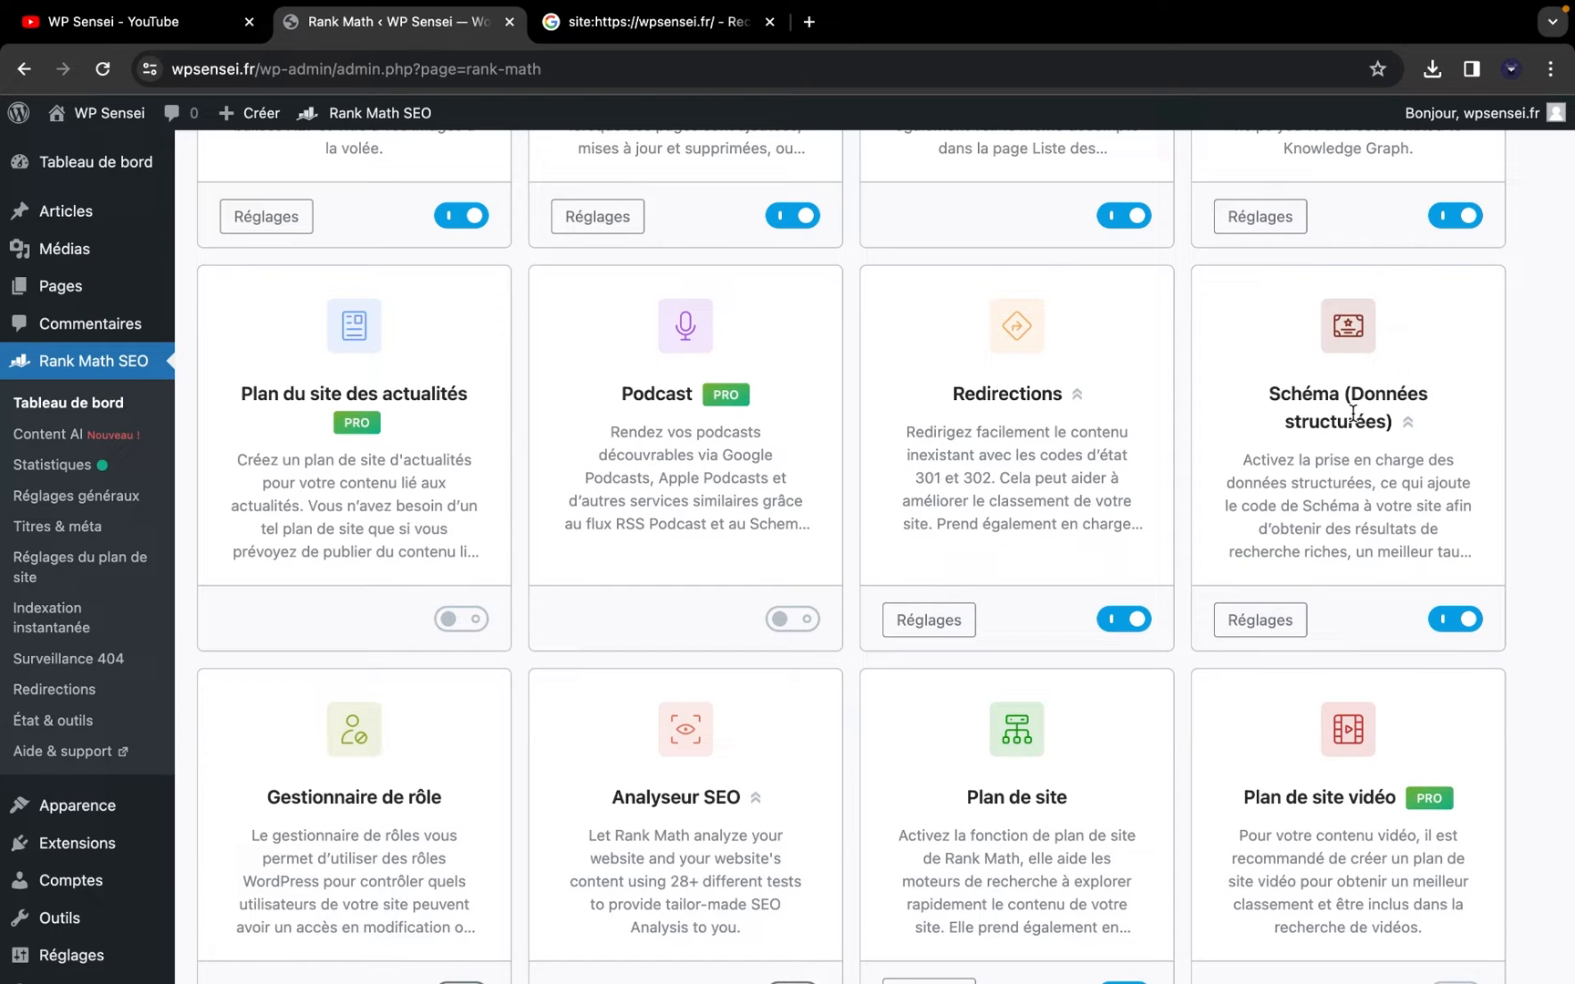
Search Google for "recette de pizza" and examine the recipe cards and star ratings in the results
{"action": "left_click", "coordinate": [647, 22]}
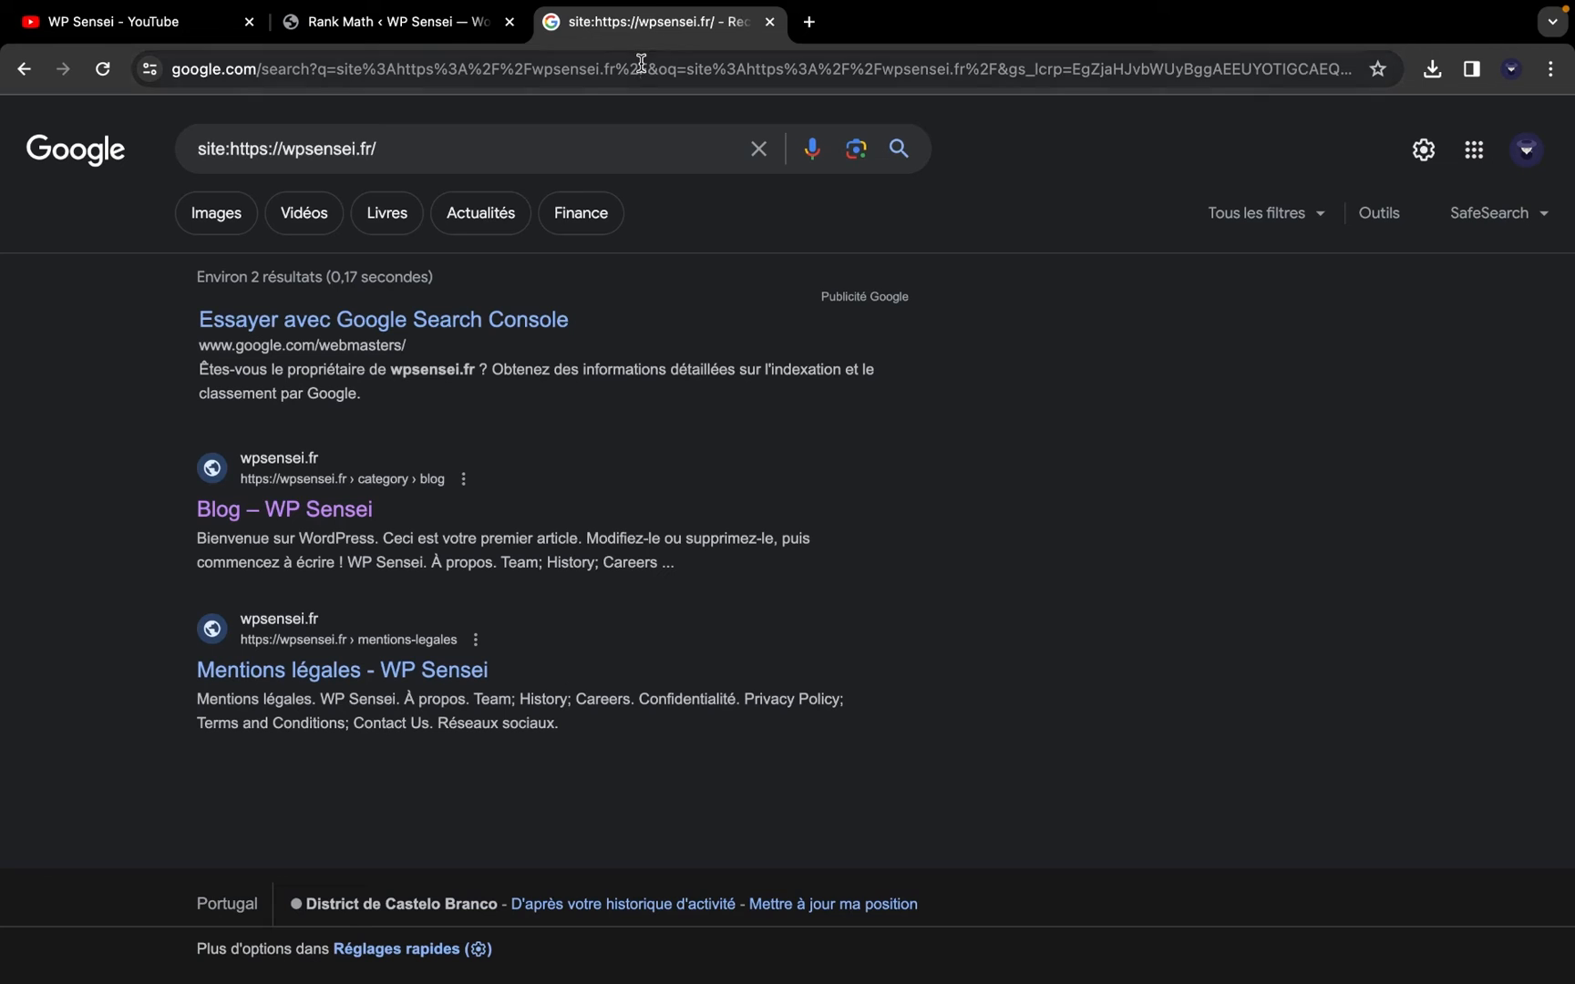
{"action": "left_click", "coordinate": [642, 63]}
{"action": "type", "text": "recette de pizza"}
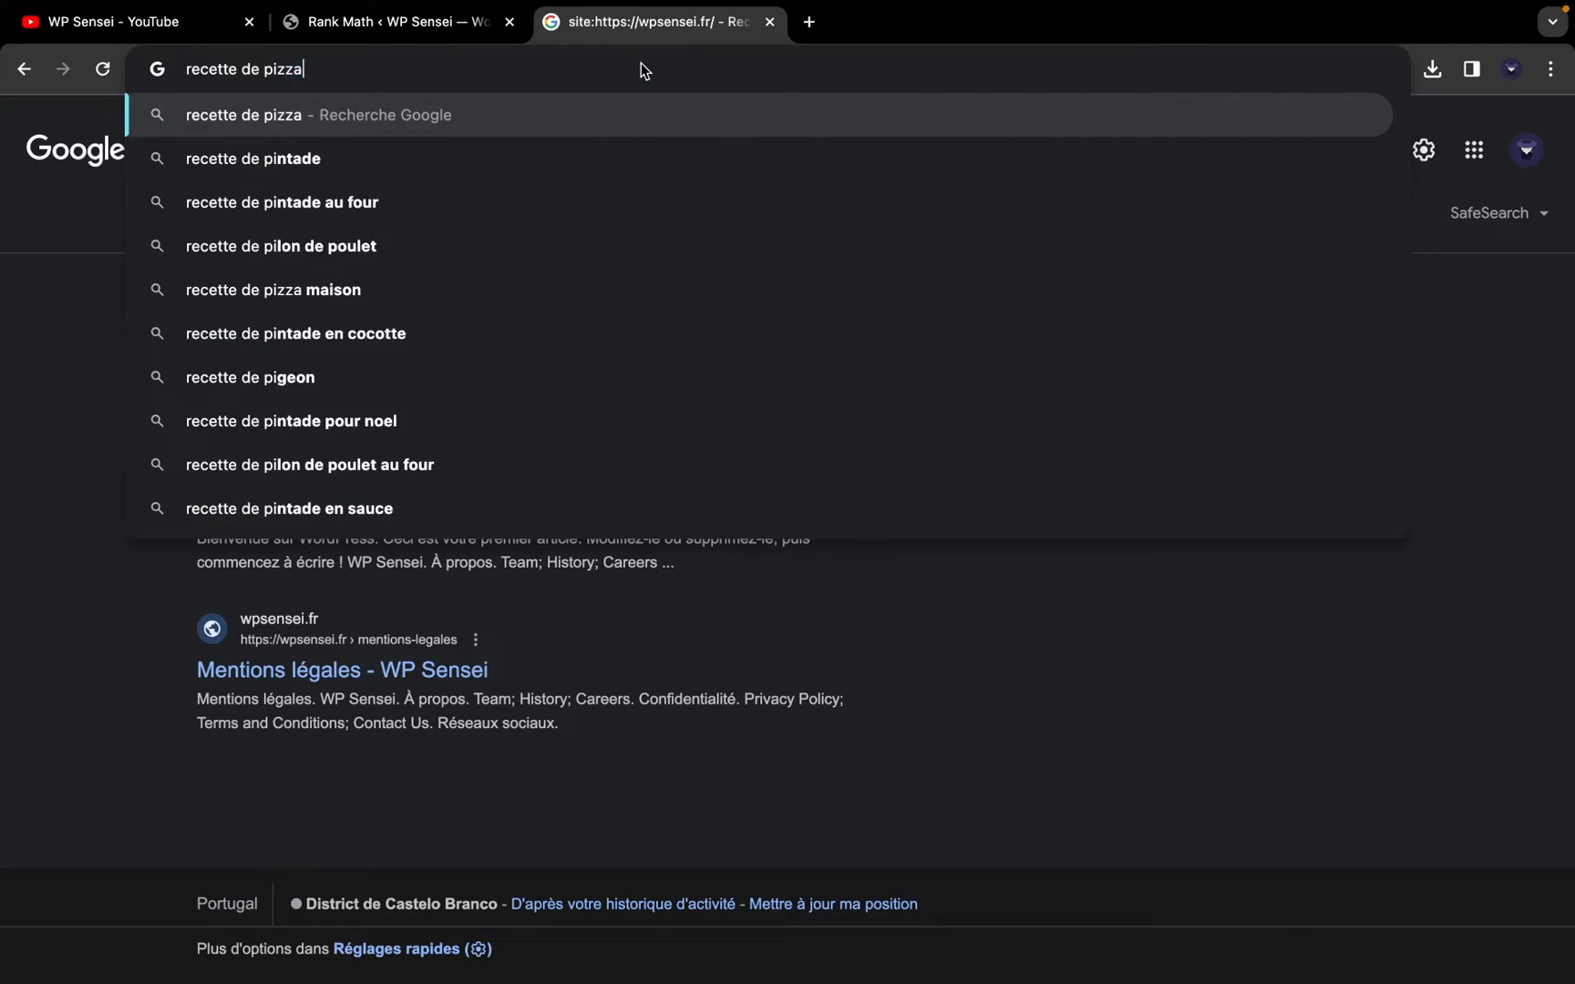
{"action": "key", "text": "Return"}
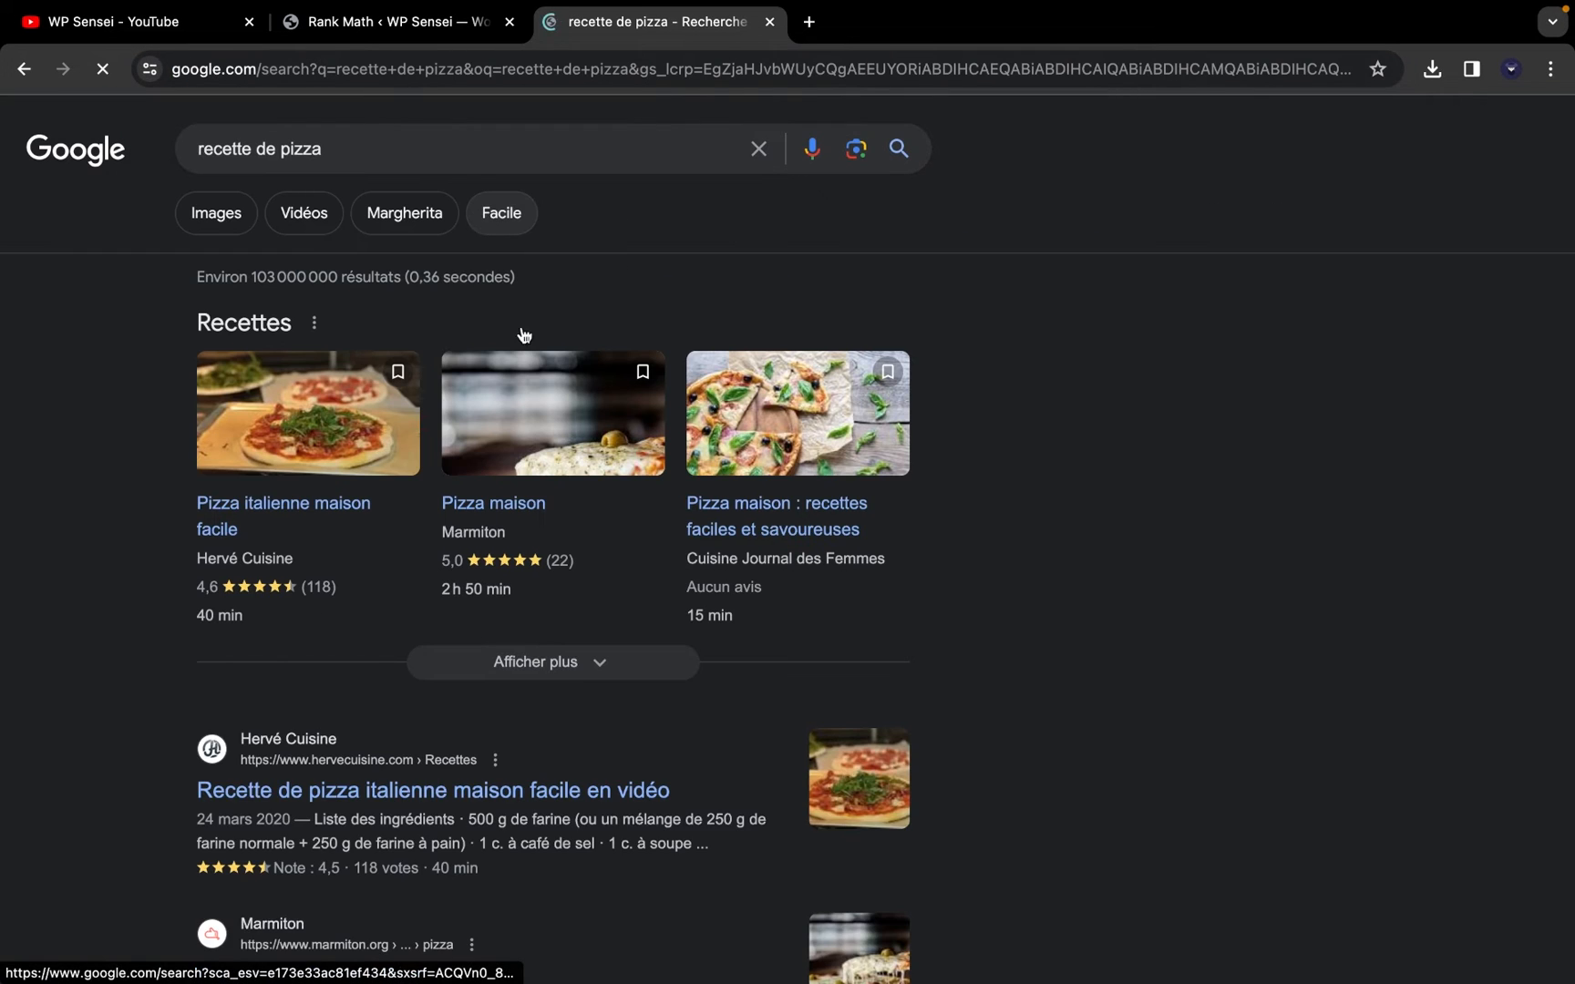
{"action": "scroll", "coordinate": [547, 401], "scroll_direction": "down", "scroll_amount": 1}
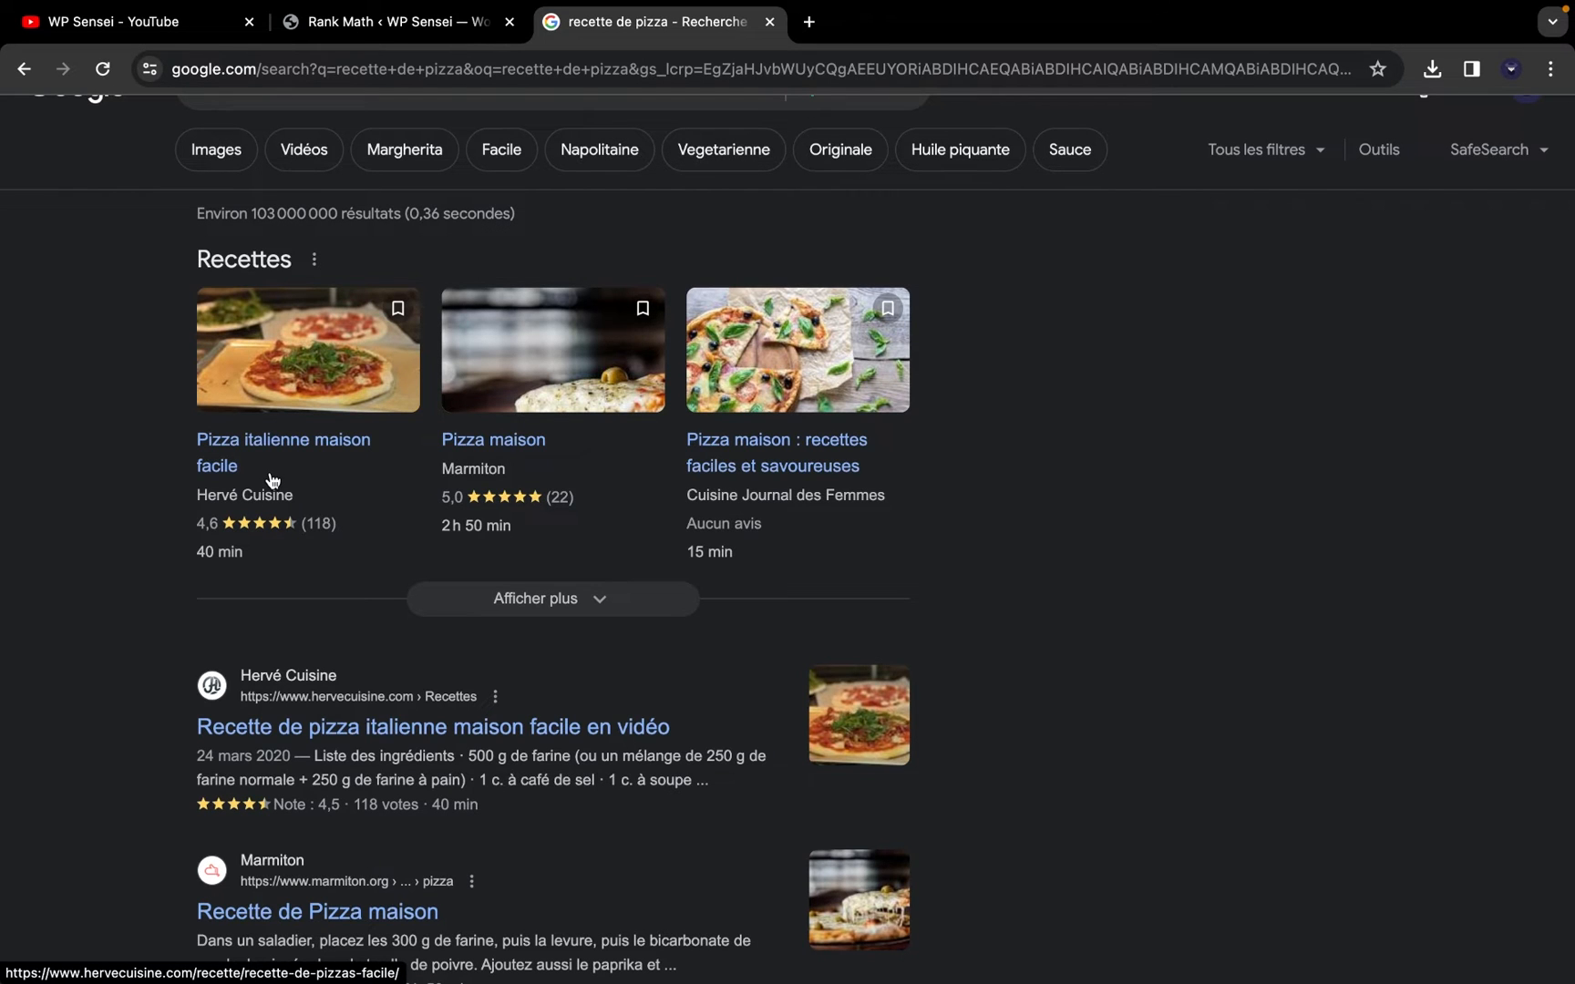
{"action": "scroll", "coordinate": [270, 474], "scroll_direction": "down", "scroll_amount": 7}
{"action": "scroll", "coordinate": [270, 474], "scroll_direction": "up", "scroll_amount": 7}
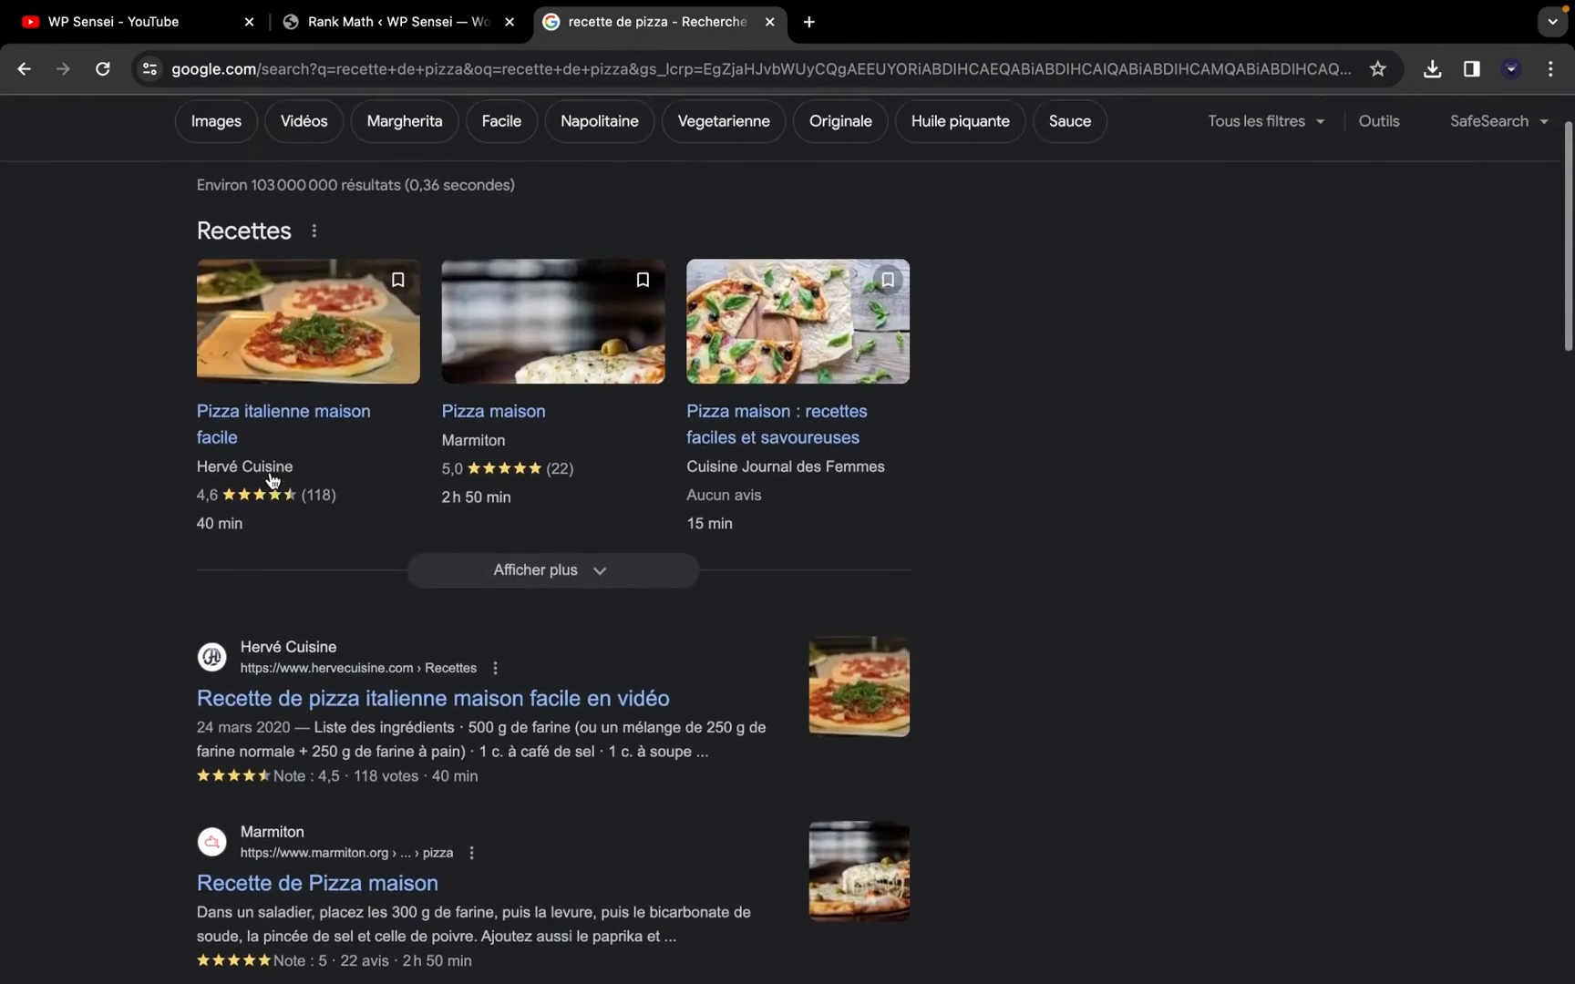
{"action": "scroll", "coordinate": [270, 476], "scroll_direction": "up", "scroll_amount": 1}
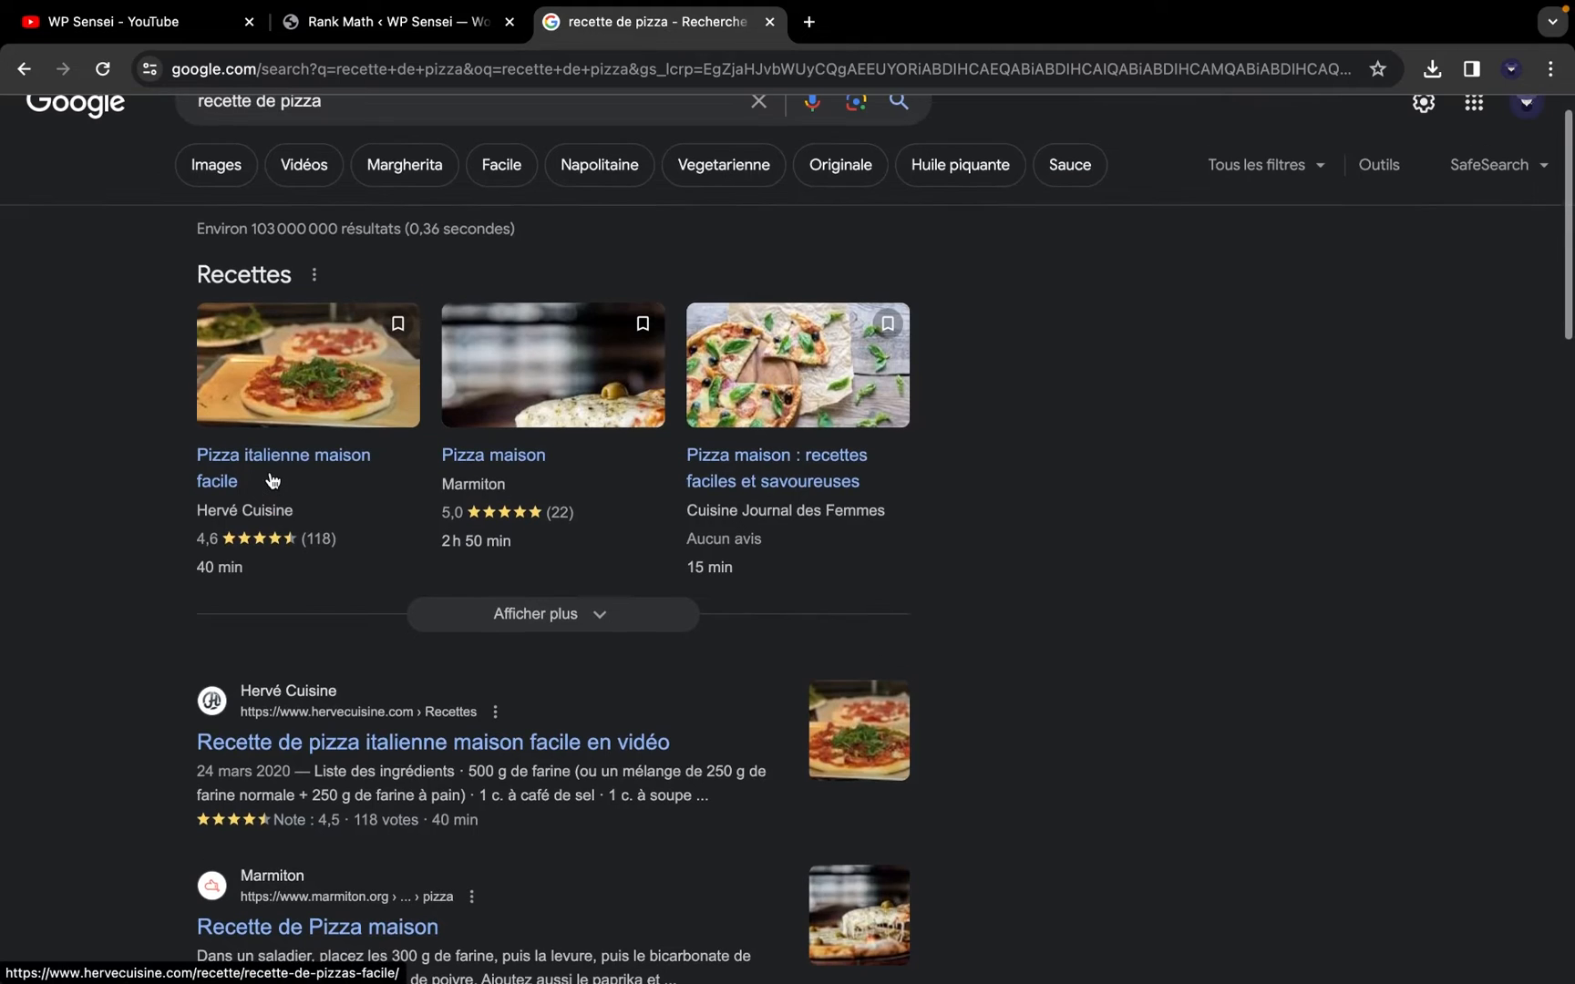
Check the Schéma module on the dashboard again, then compare the pizza search results with and without structured data
{"action": "left_click", "coordinate": [397, 25]}
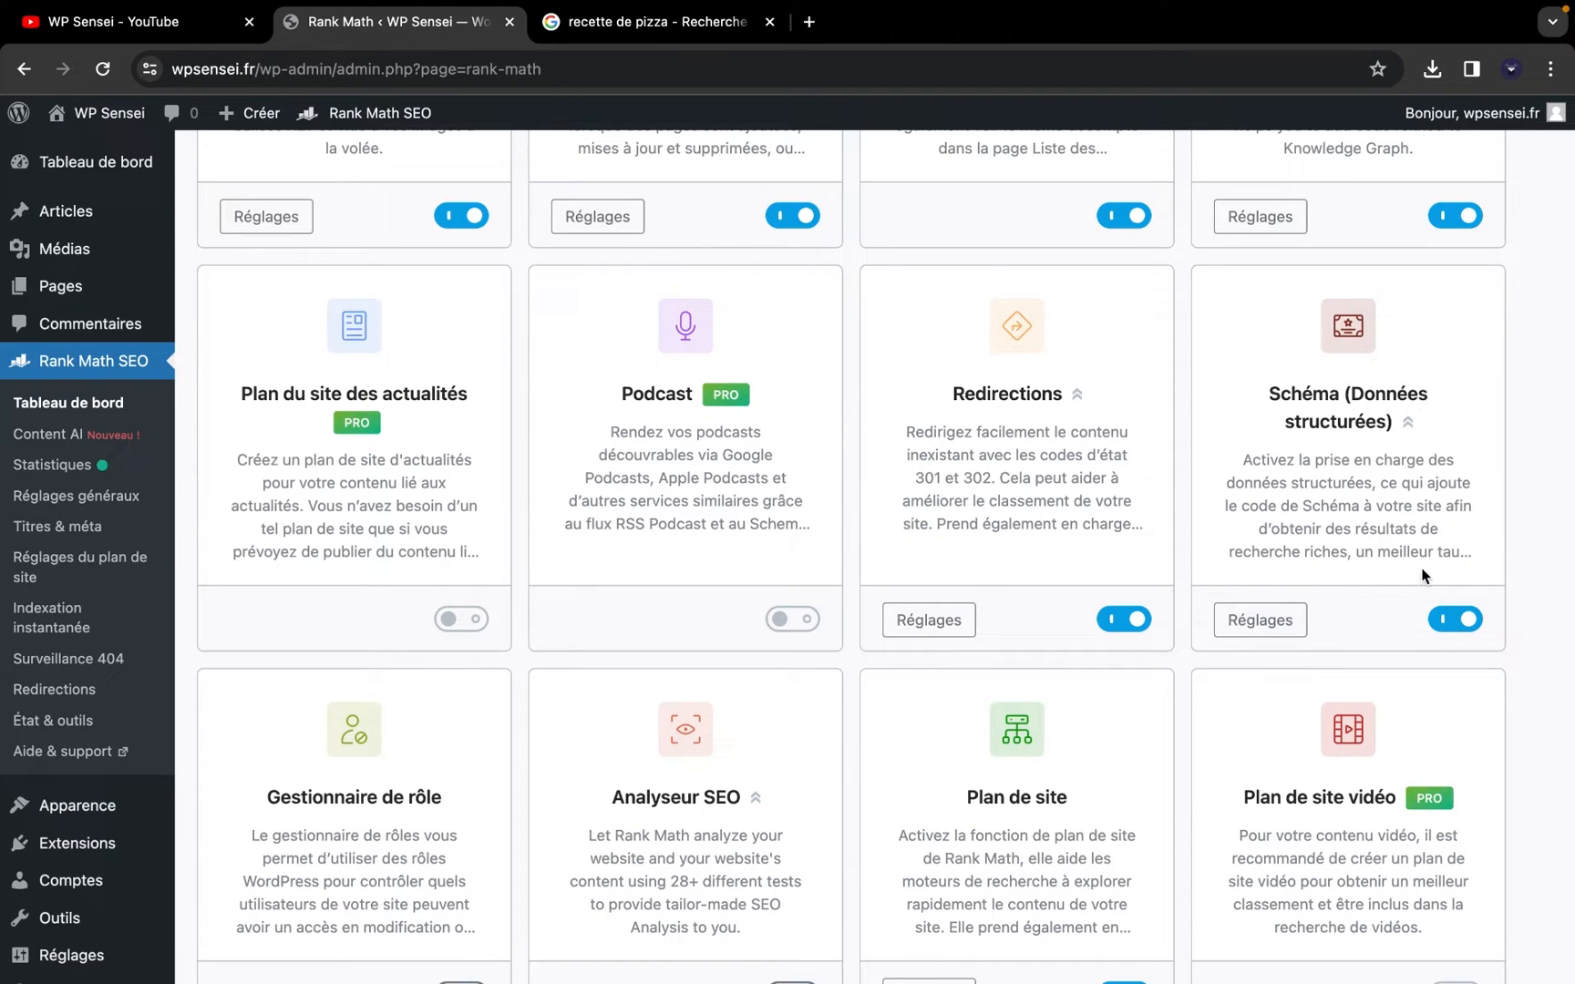
{"action": "left_click", "coordinate": [576, 27]}
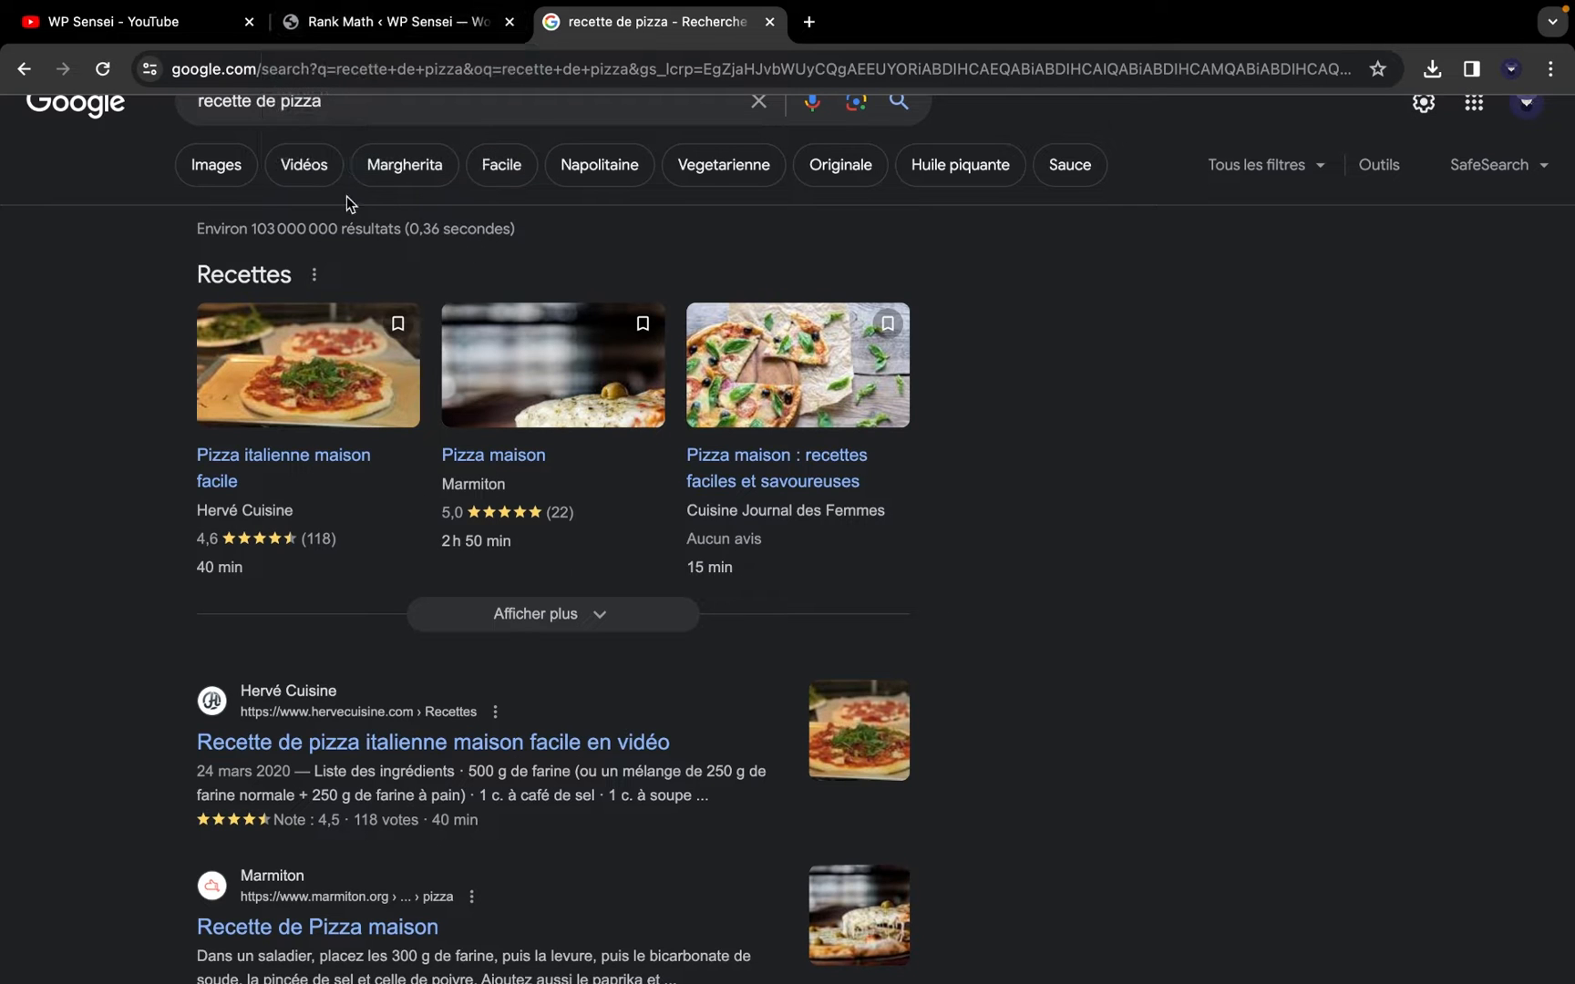
{"action": "scroll", "coordinate": [608, 517], "scroll_direction": "down", "scroll_amount": 5}
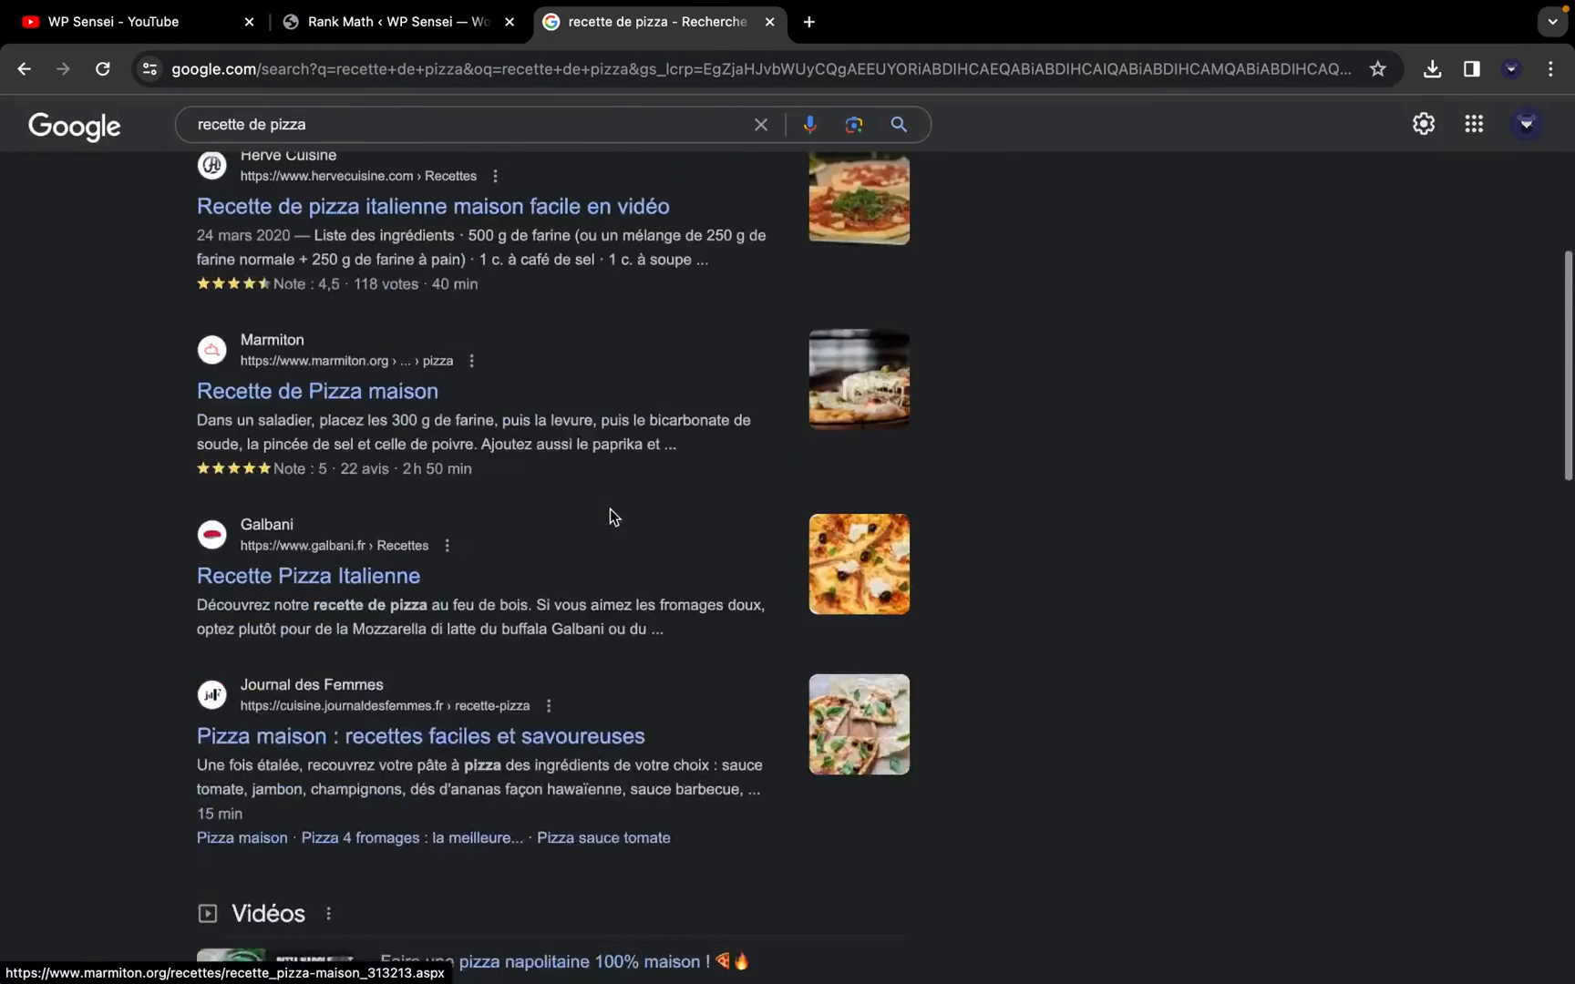
{"action": "scroll", "coordinate": [588, 453], "scroll_direction": "up", "scroll_amount": 3}
{"action": "scroll", "coordinate": [487, 422], "scroll_direction": "down", "scroll_amount": 5}
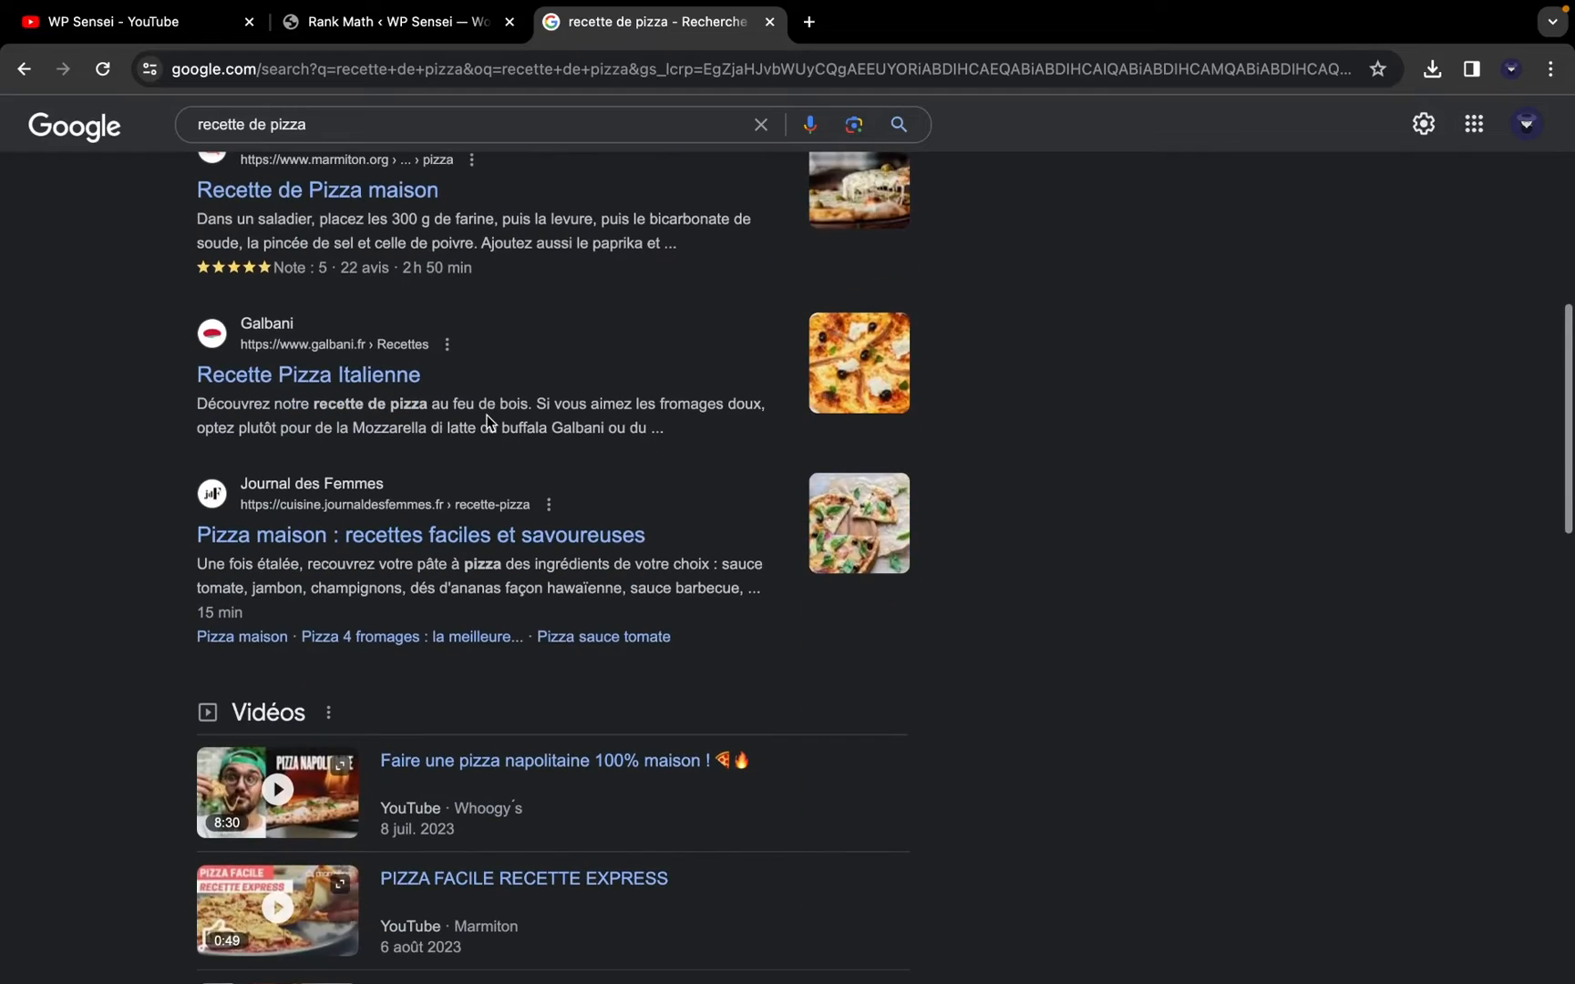
{"action": "scroll", "coordinate": [487, 422], "scroll_direction": "up", "scroll_amount": 1}
{"action": "scroll", "coordinate": [487, 422], "scroll_direction": "up", "scroll_amount": 3}
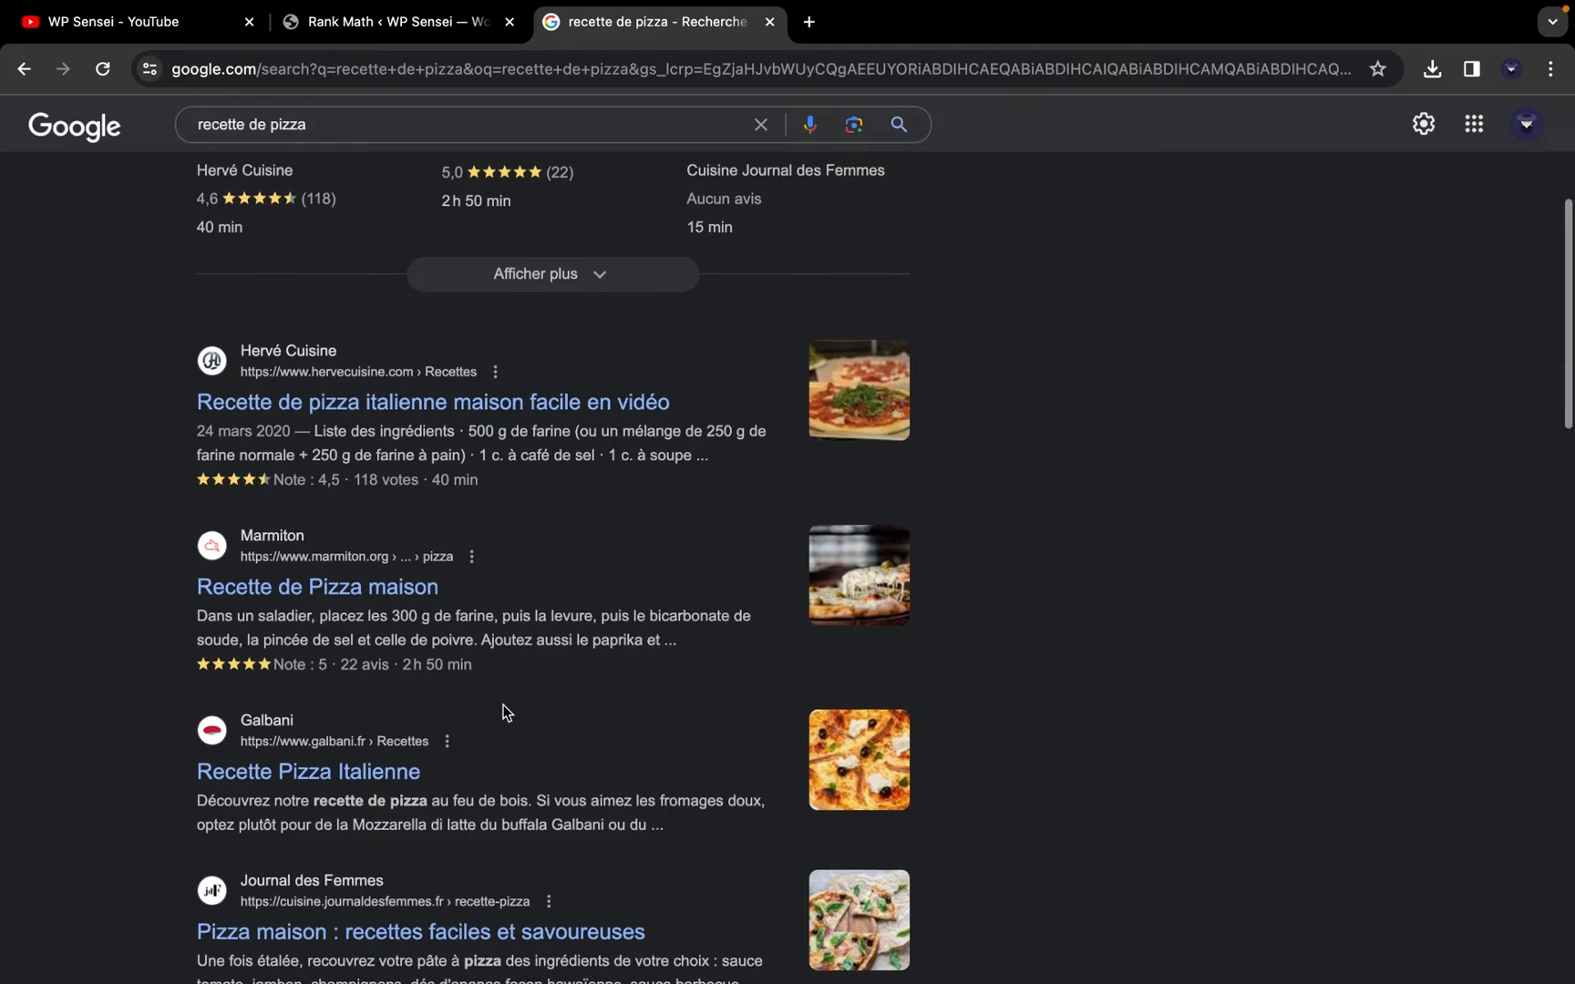
{"action": "scroll", "coordinate": [503, 706], "scroll_direction": "up", "scroll_amount": 5}
Search Google for "comment optimiser son pc" and expand the related question "Comment améliorer la performance de son ordinateur ?" to read its answer
{"action": "triple_click", "coordinate": [416, 153]}
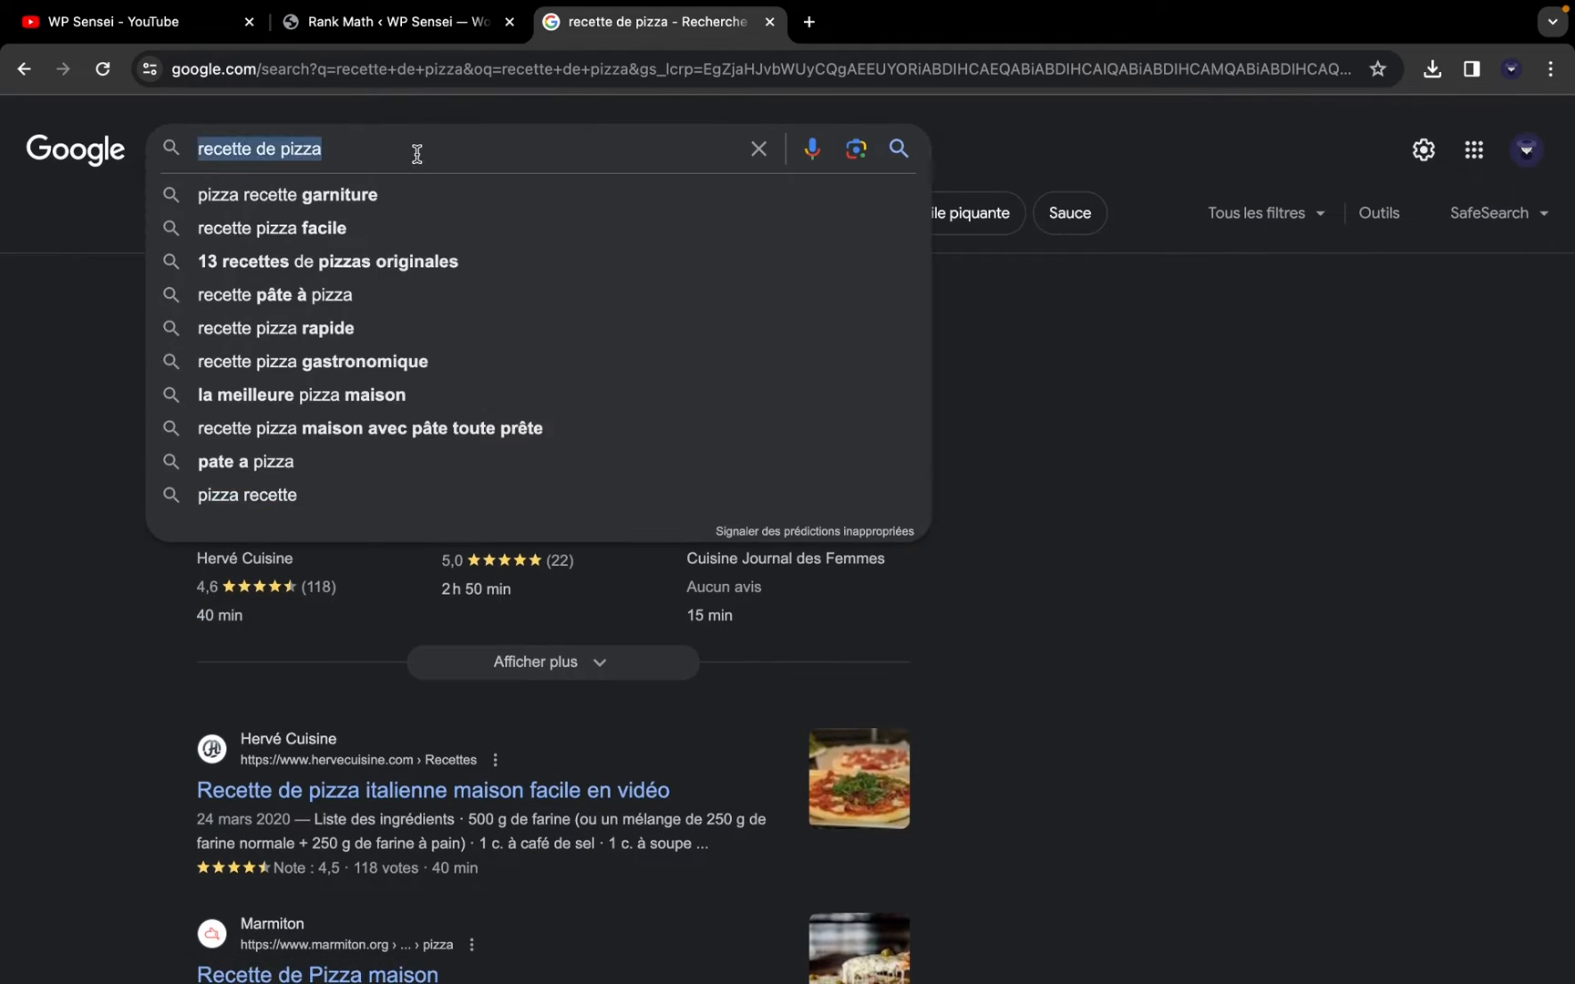
{"action": "type", "text": "comment optimis"}
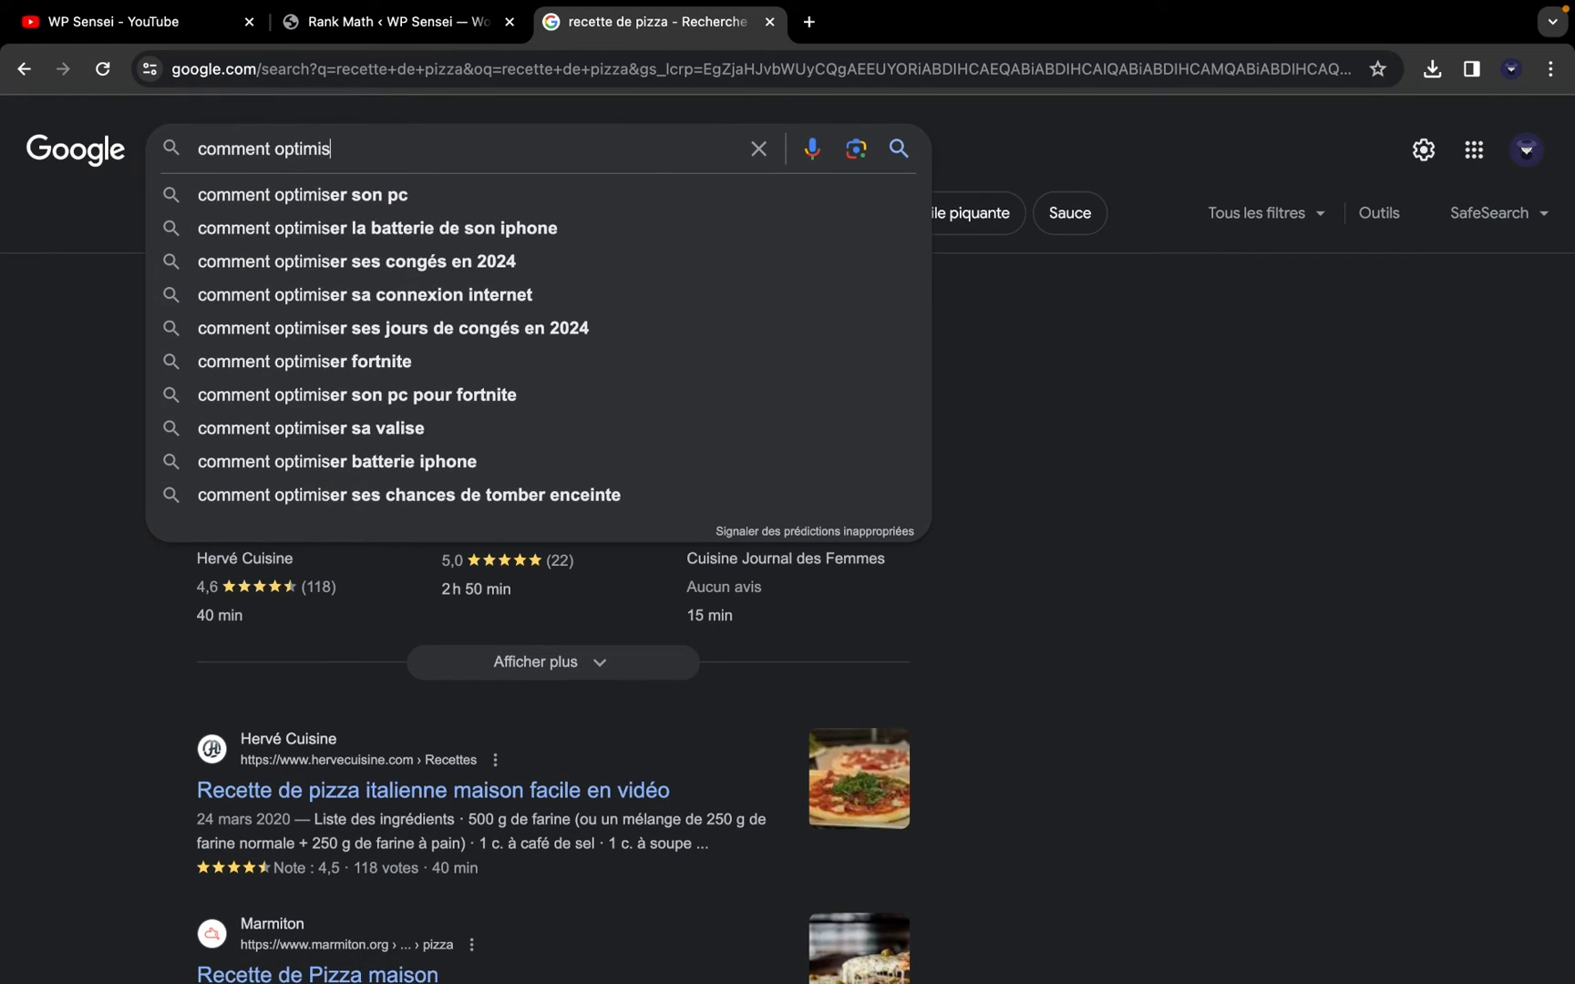
{"action": "key", "text": "Down"}
{"action": "key", "text": "Return"}
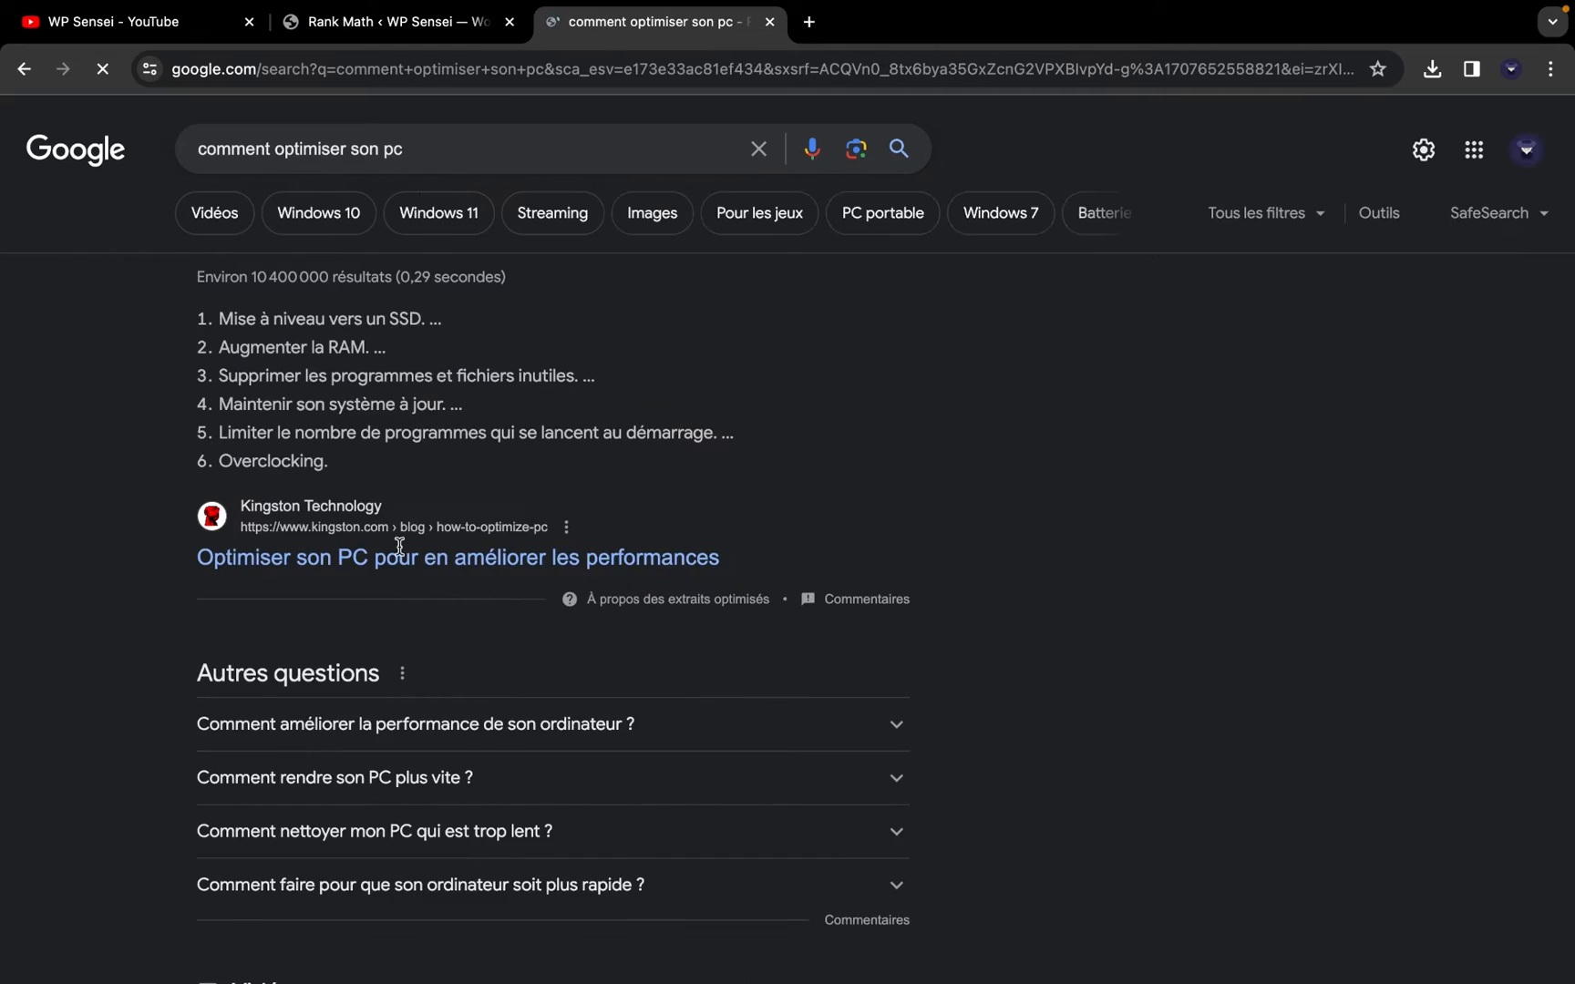
{"action": "scroll", "coordinate": [412, 588], "scroll_direction": "down", "scroll_amount": 2}
{"action": "scroll", "coordinate": [414, 588], "scroll_direction": "down", "scroll_amount": 1}
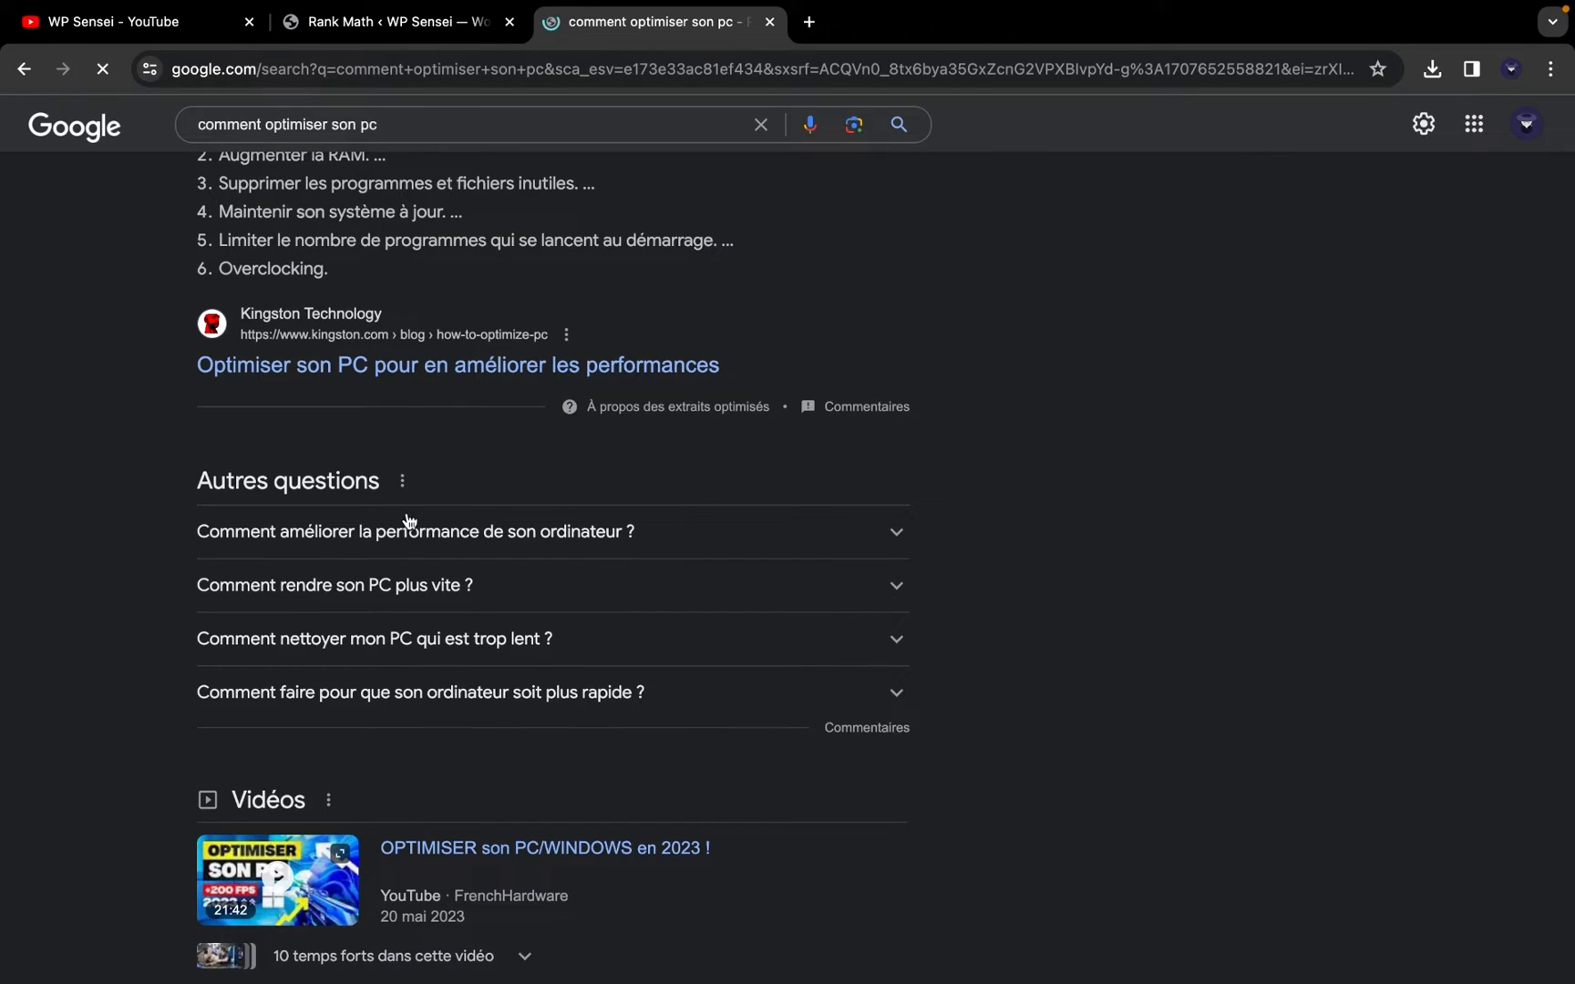
{"action": "left_click", "coordinate": [405, 550]}
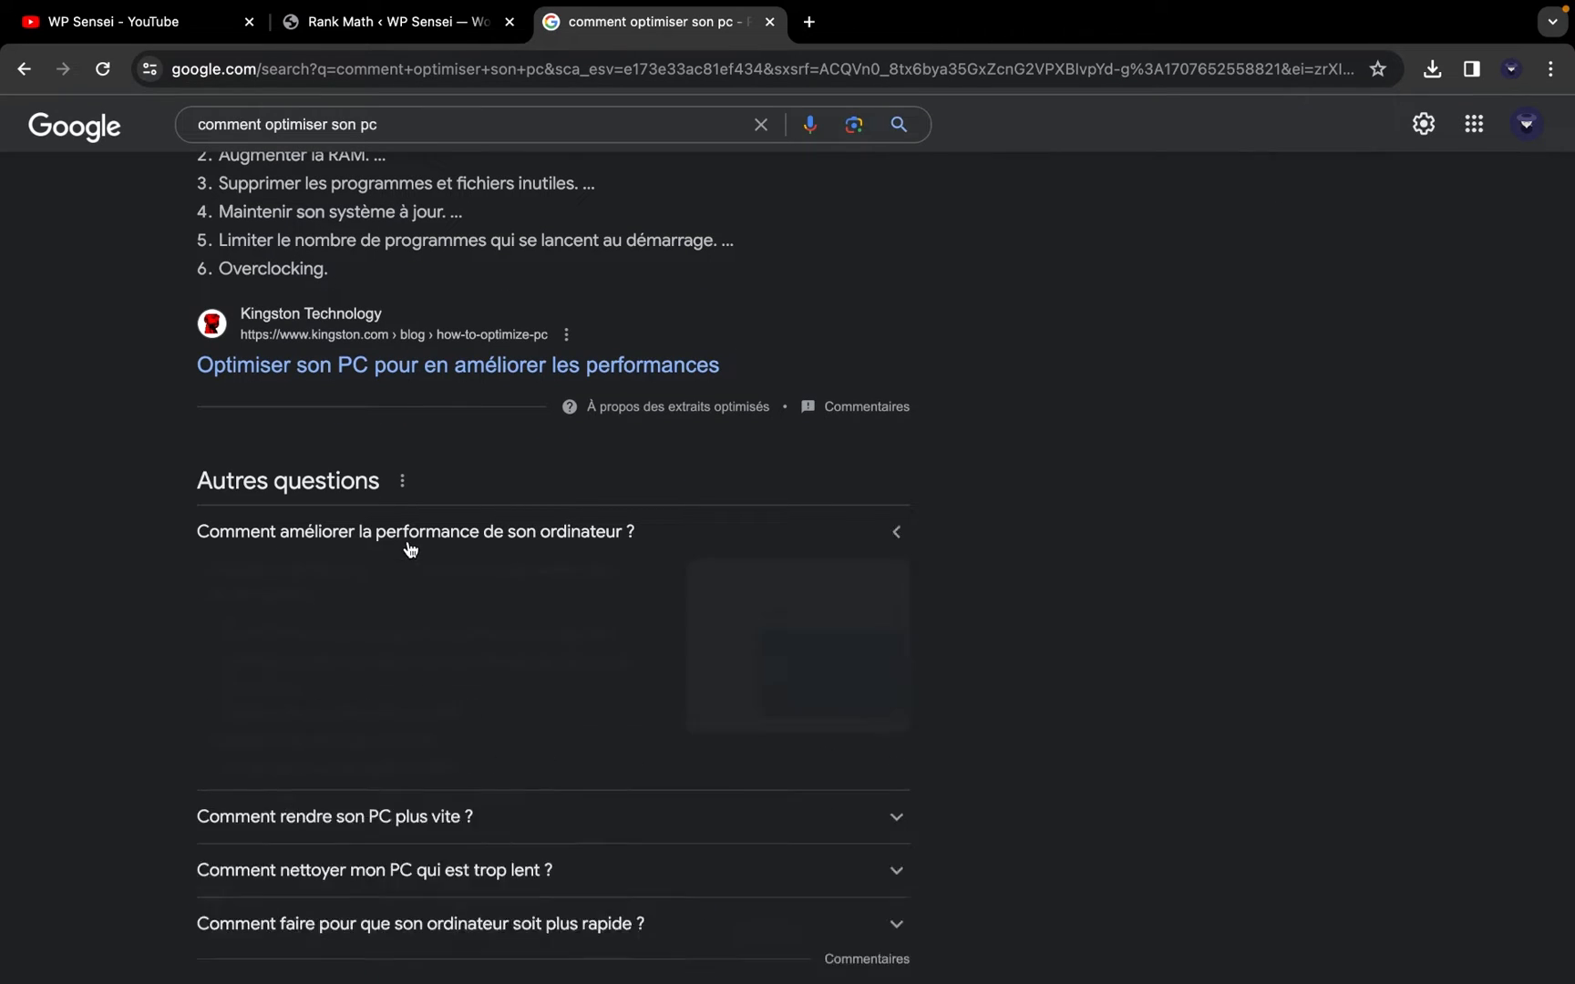
{"action": "scroll", "coordinate": [412, 551], "scroll_direction": "down", "scroll_amount": 4}
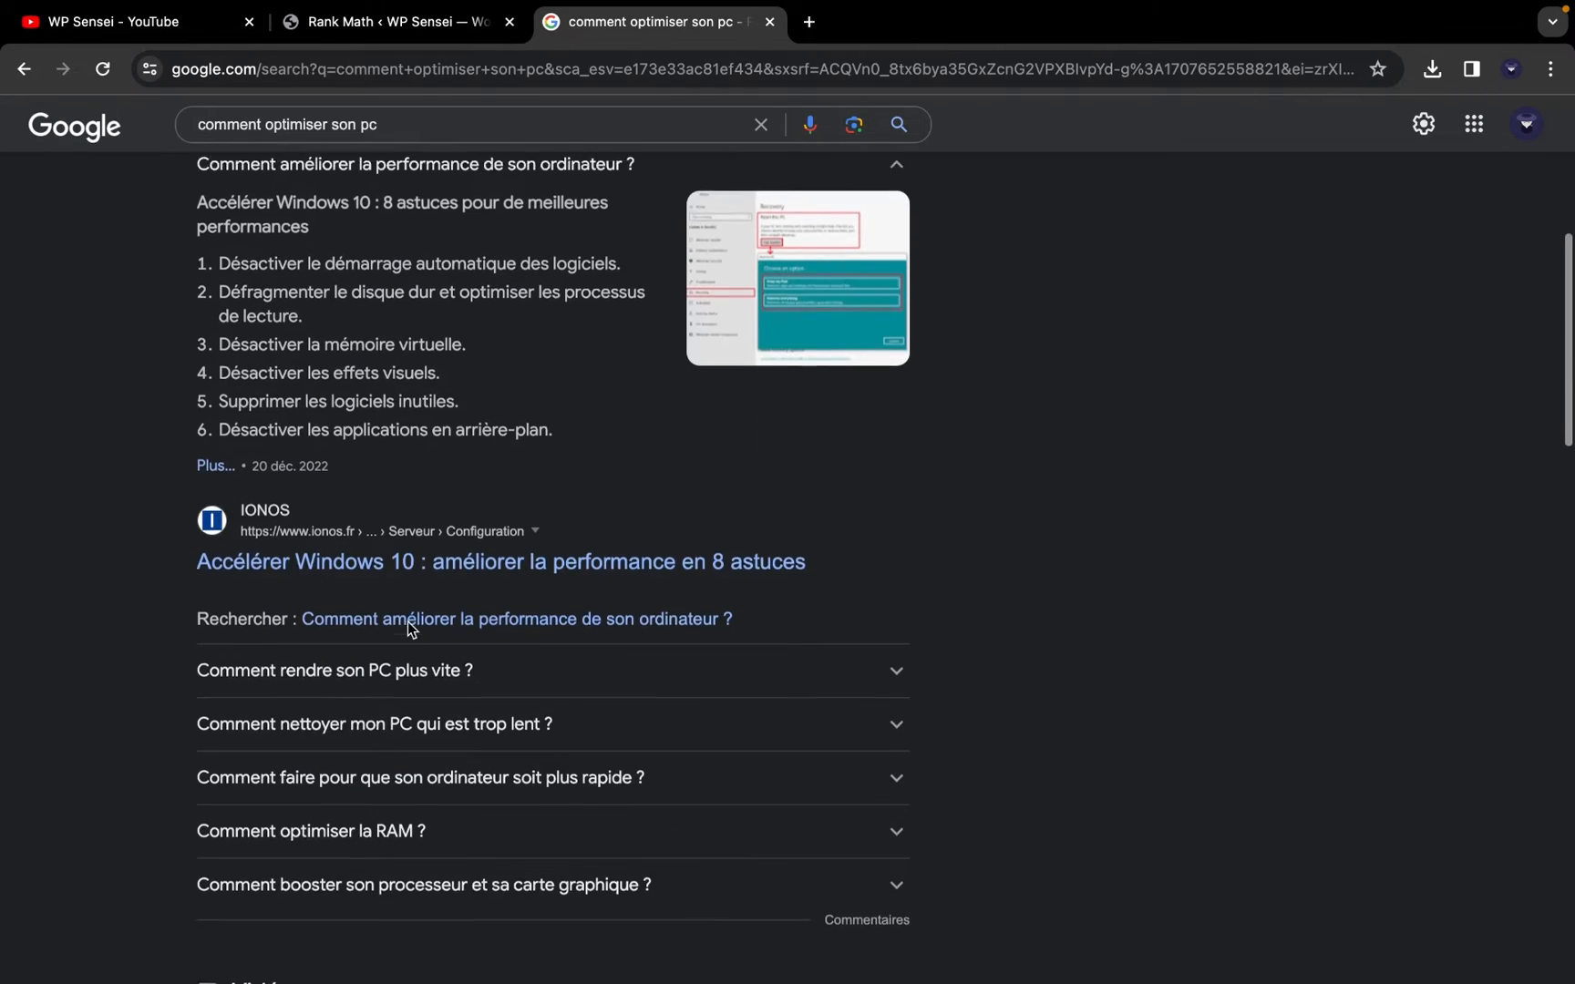
{"action": "scroll", "coordinate": [462, 501], "scroll_direction": "up", "scroll_amount": 2}
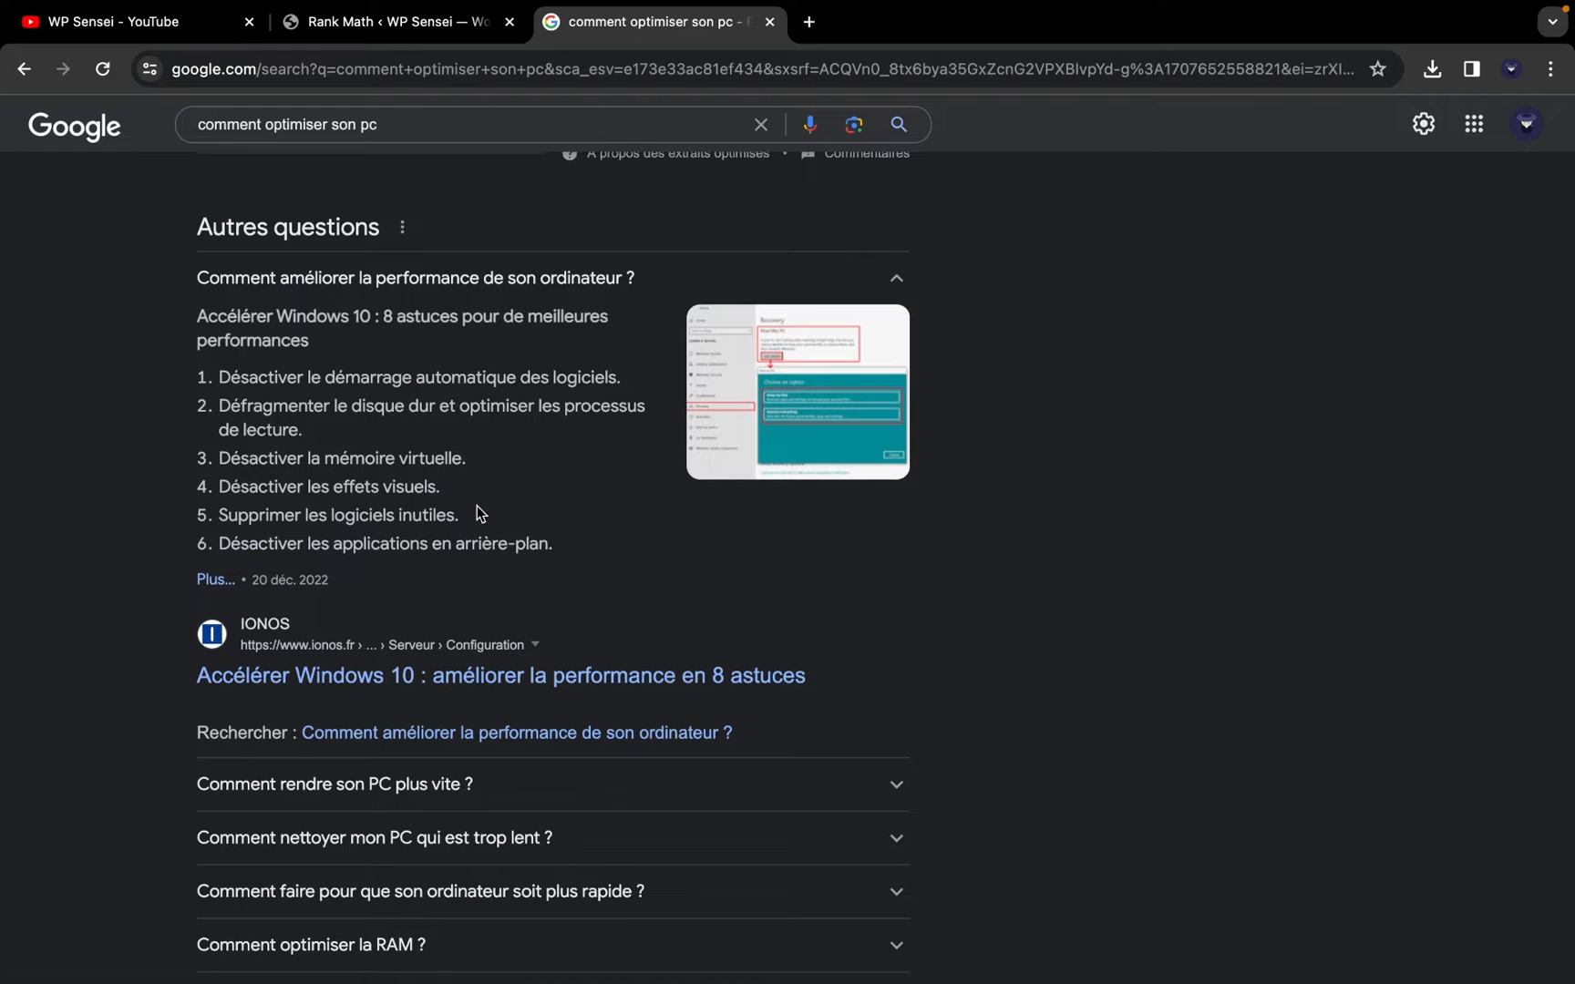
Expand the related question "Comment faire pour que son ordinateur soit plus rapide ?" and compare its answer with the other highlighted Google results
{"action": "left_click", "coordinate": [424, 33]}
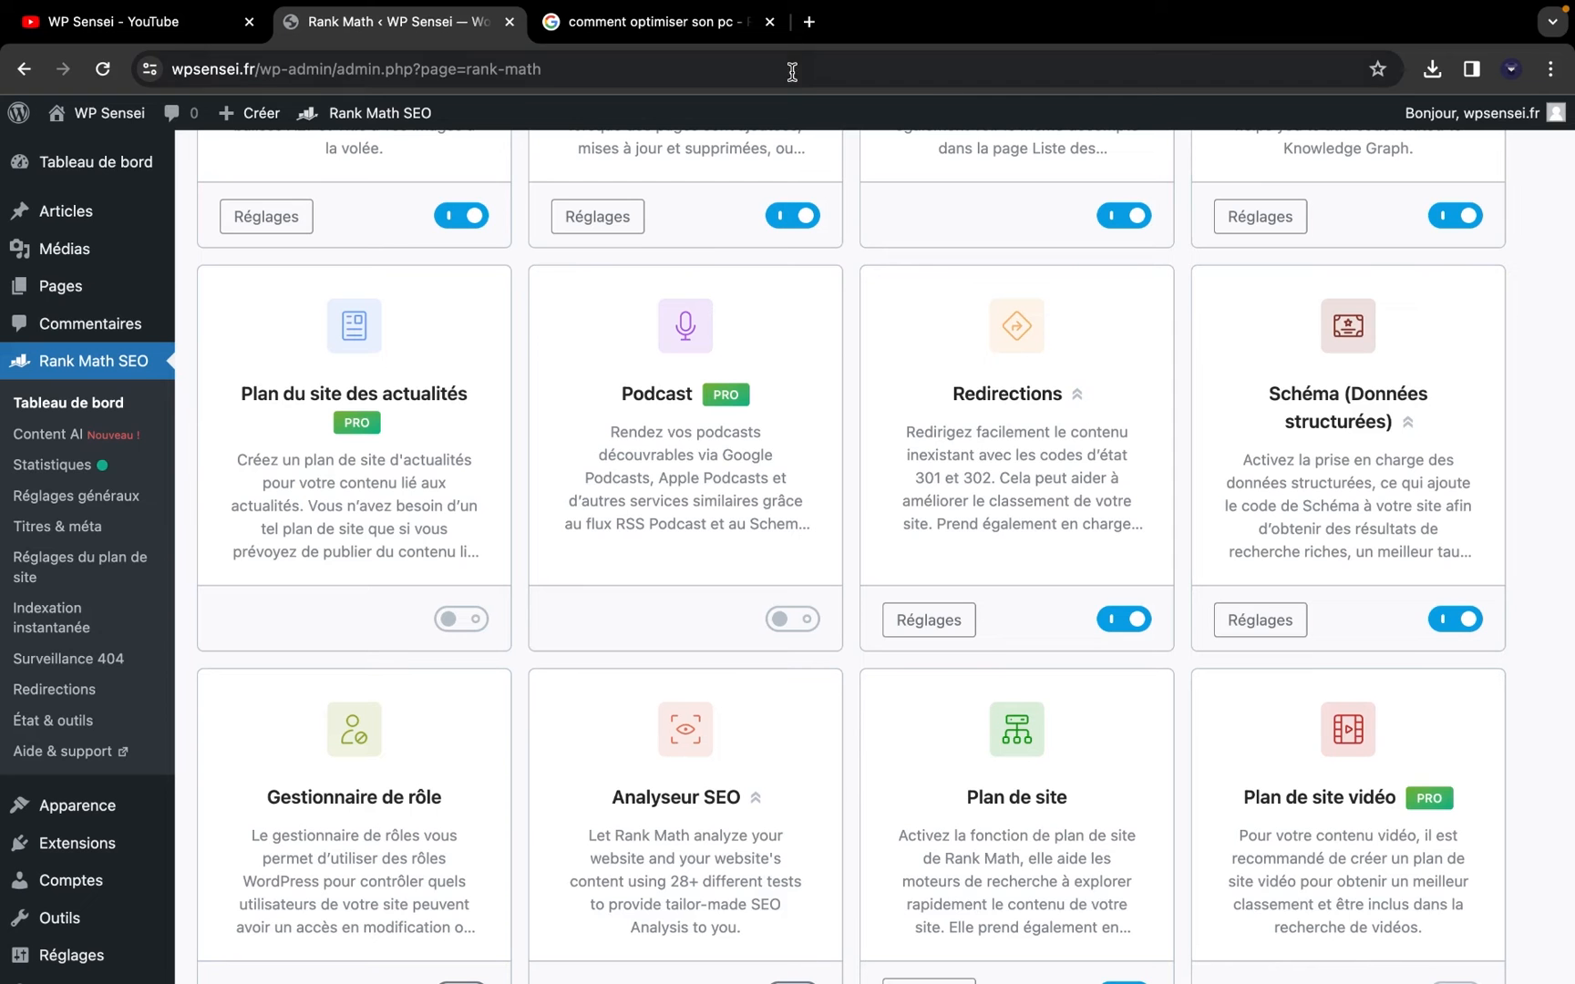
{"action": "left_click", "coordinate": [701, 40]}
{"action": "scroll", "coordinate": [580, 916], "scroll_direction": "down", "scroll_amount": 1}
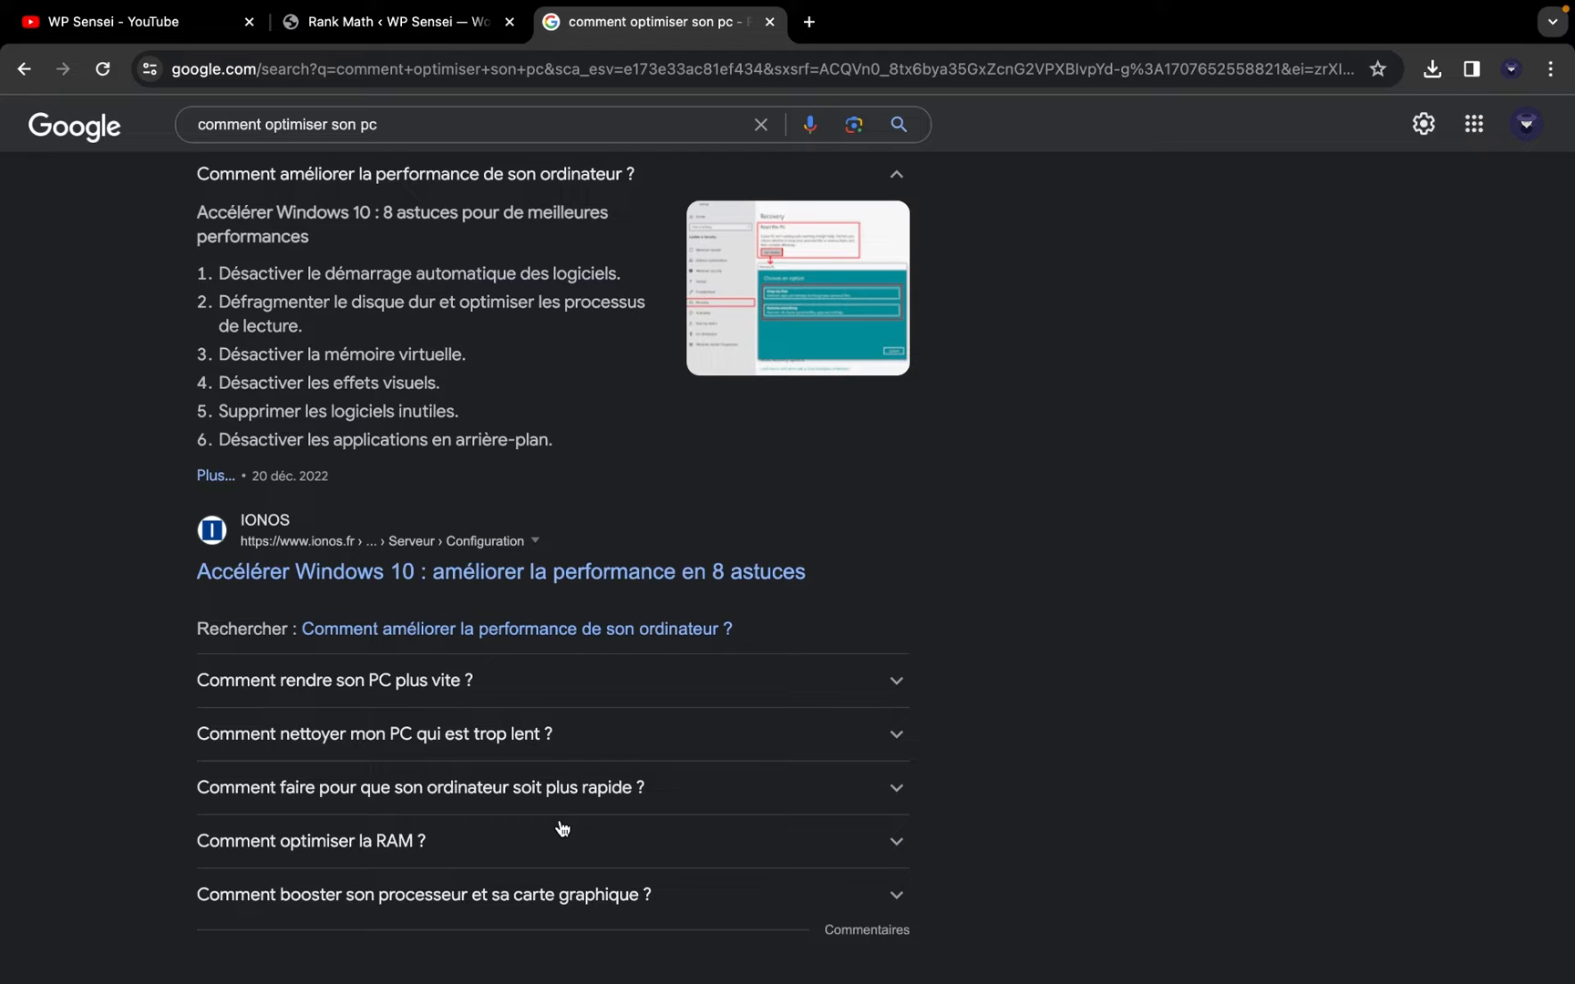
{"action": "left_click", "coordinate": [566, 791]}
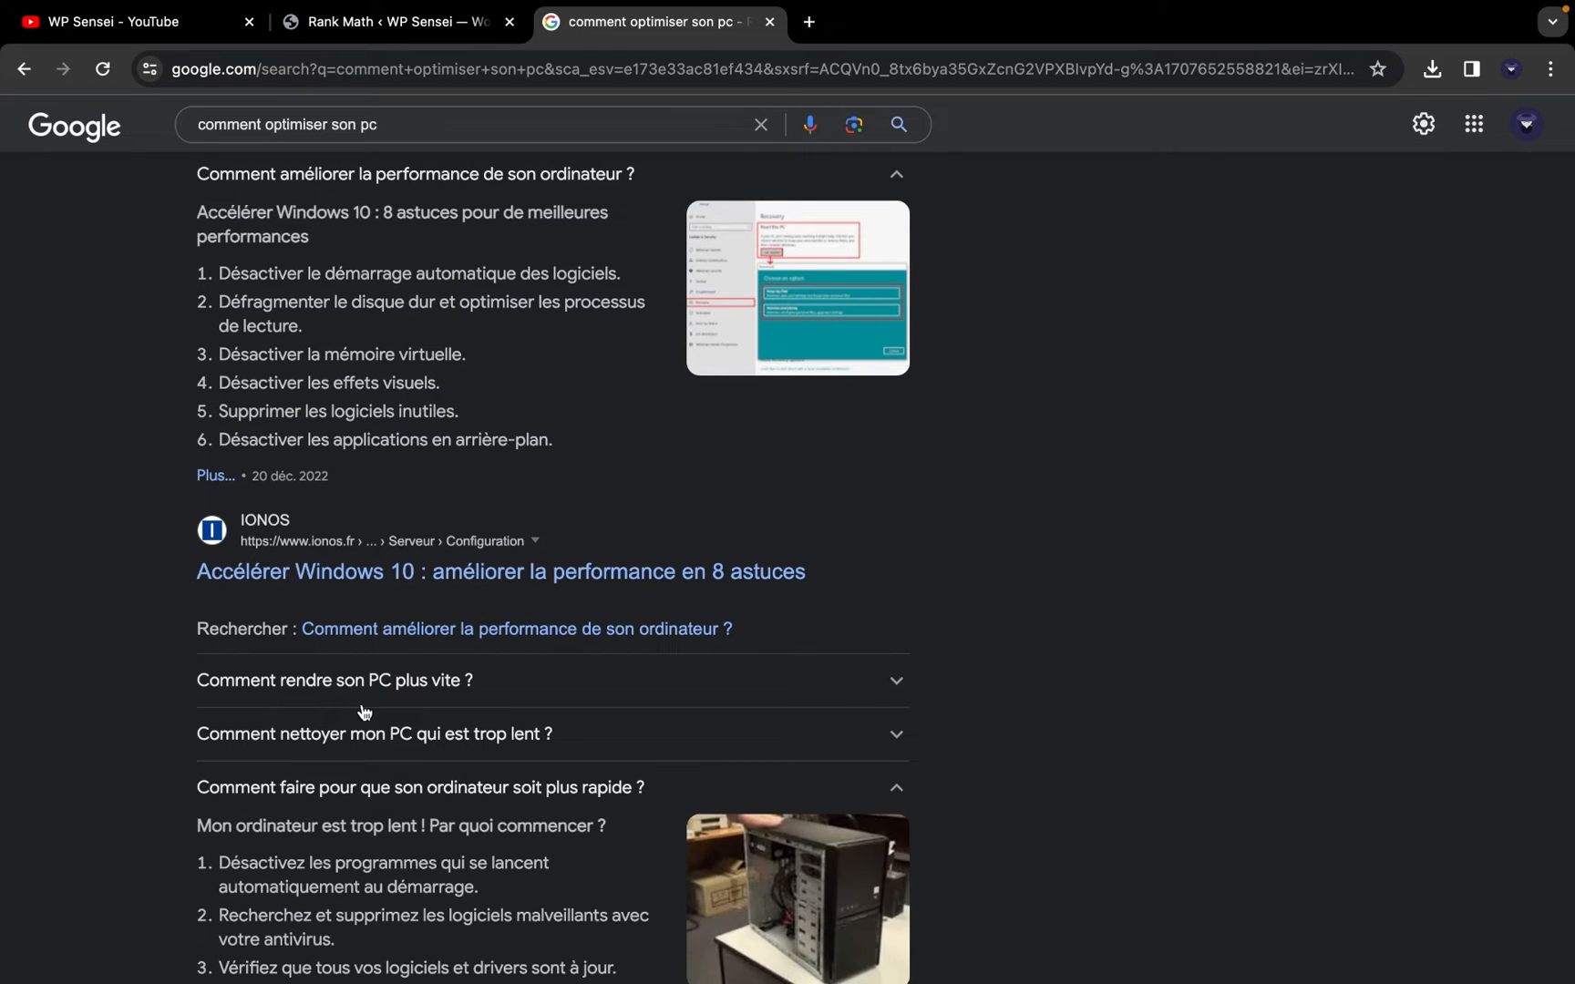
{"action": "scroll", "coordinate": [349, 733], "scroll_direction": "up", "scroll_amount": 2}
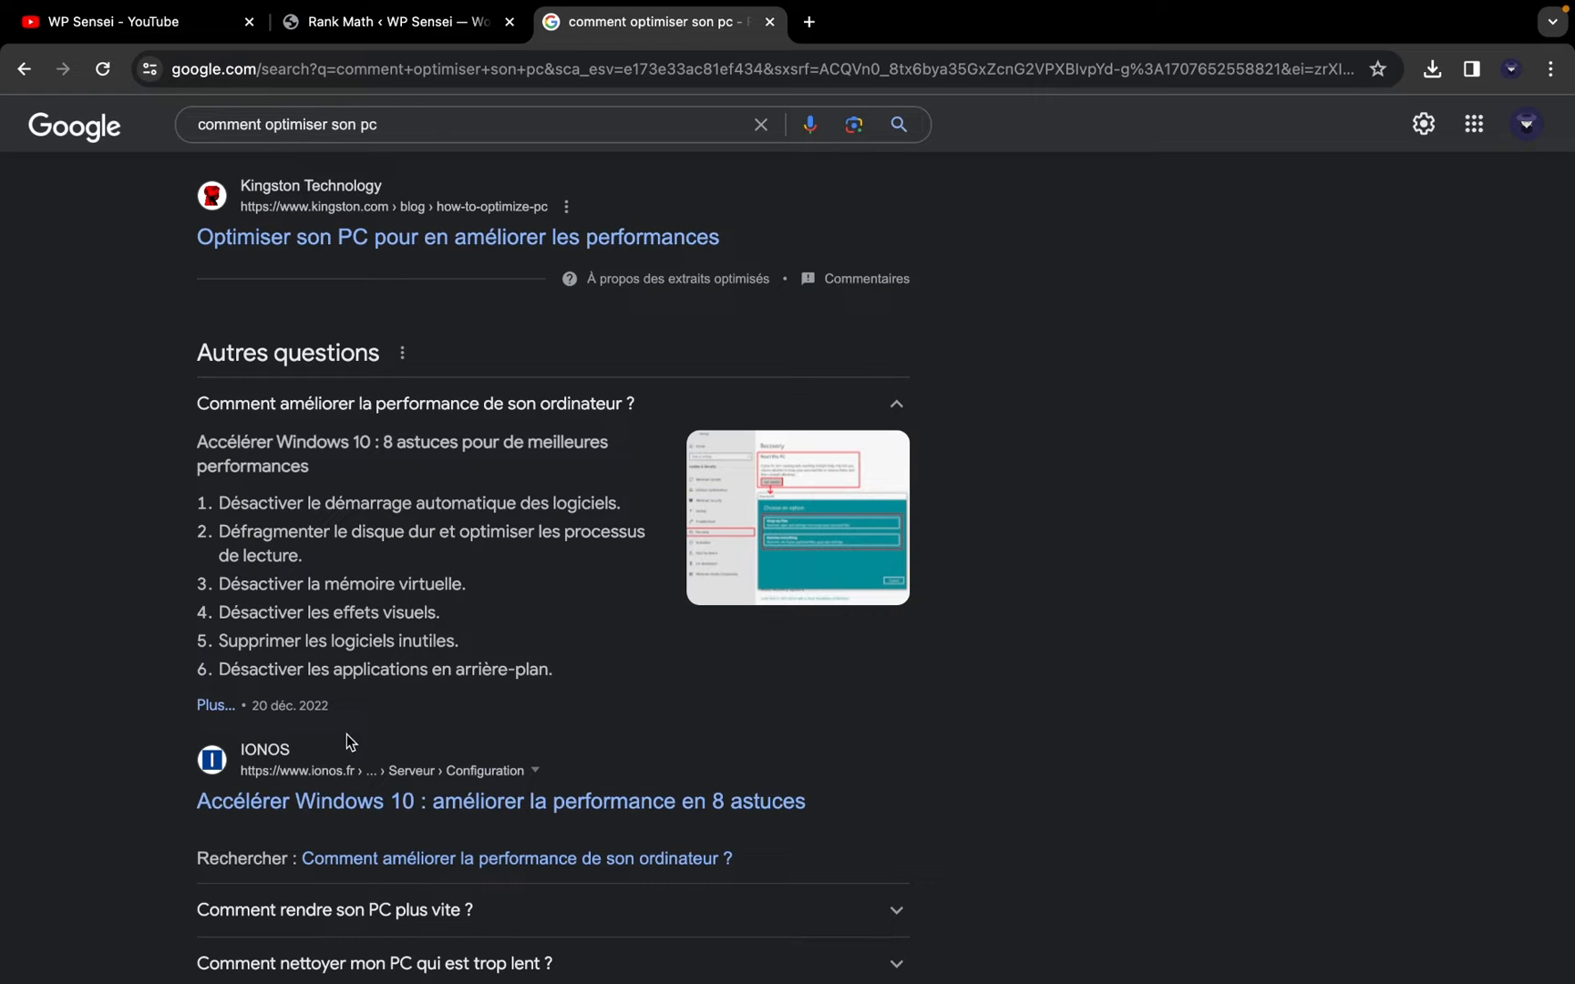
{"action": "scroll", "coordinate": [349, 741], "scroll_direction": "up", "scroll_amount": 3}
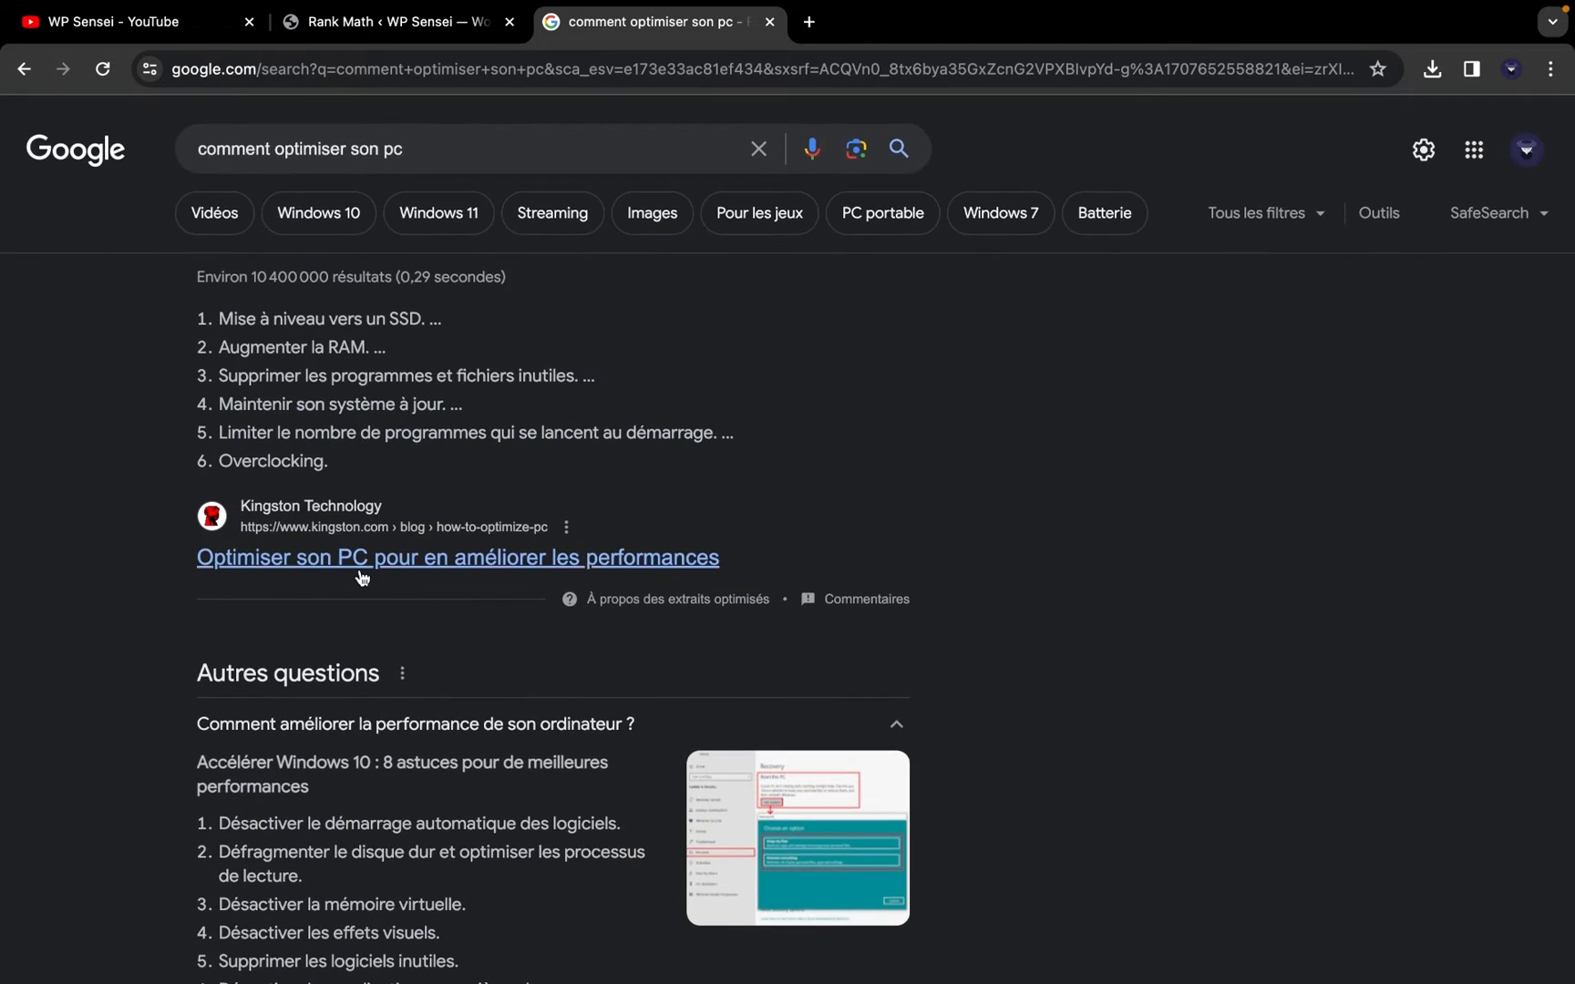
{"action": "scroll", "coordinate": [346, 736], "scroll_direction": "down", "scroll_amount": 3}
{"action": "scroll", "coordinate": [346, 737], "scroll_direction": "down", "scroll_amount": 5}
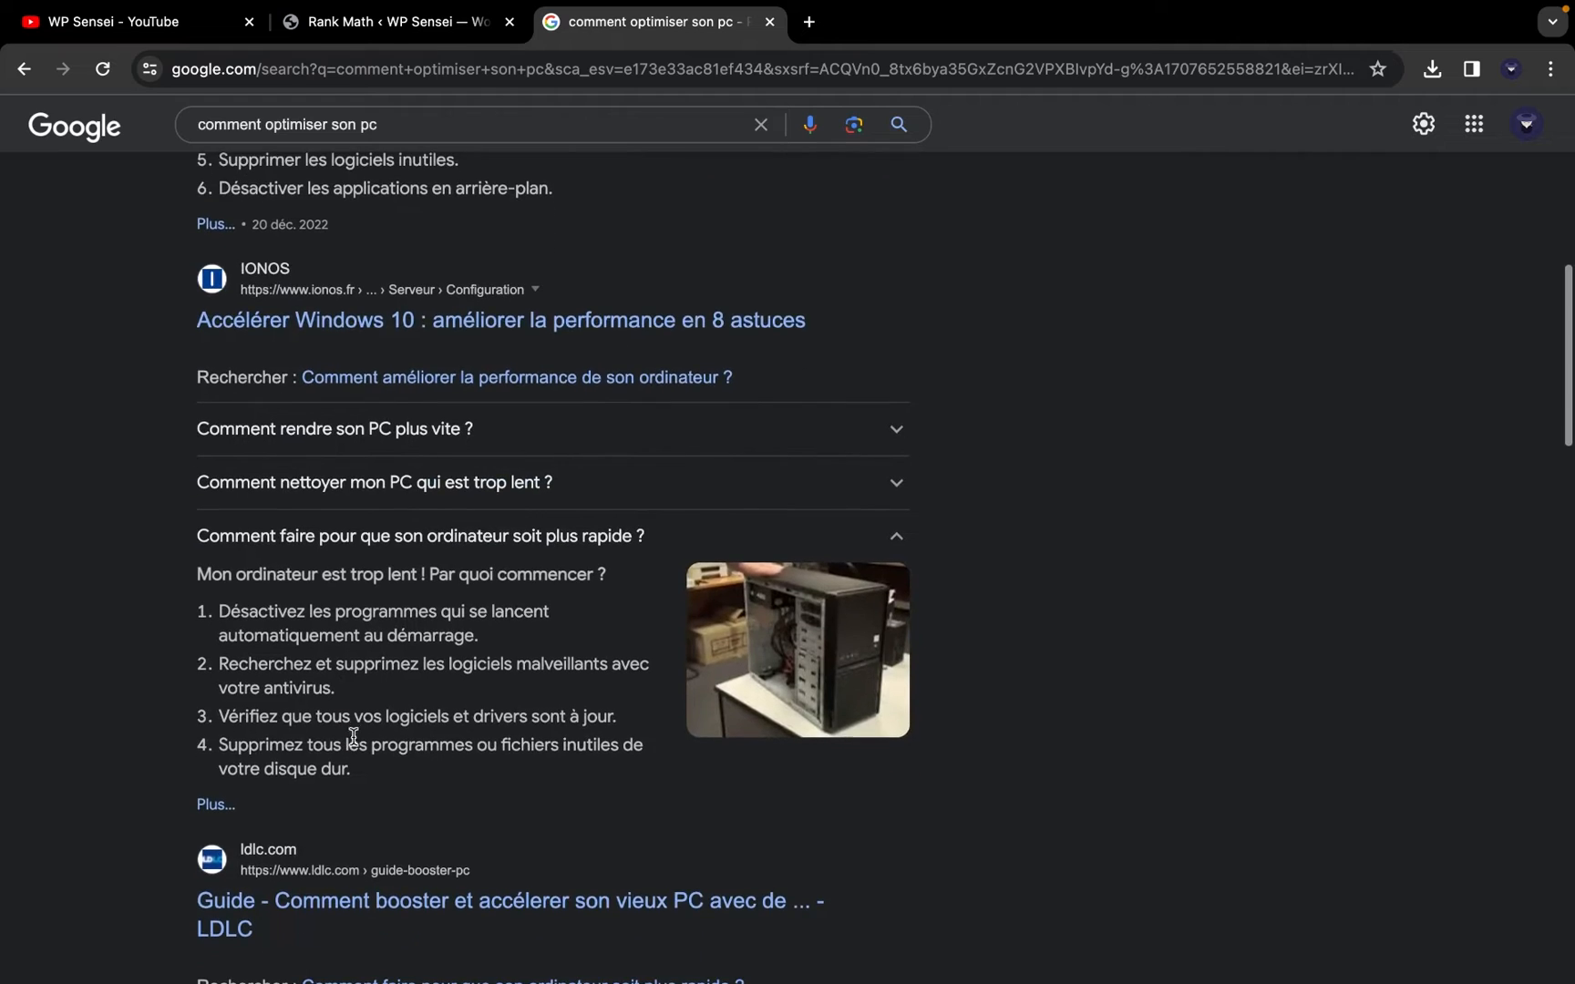
{"action": "scroll", "coordinate": [454, 607], "scroll_direction": "down", "scroll_amount": 2}
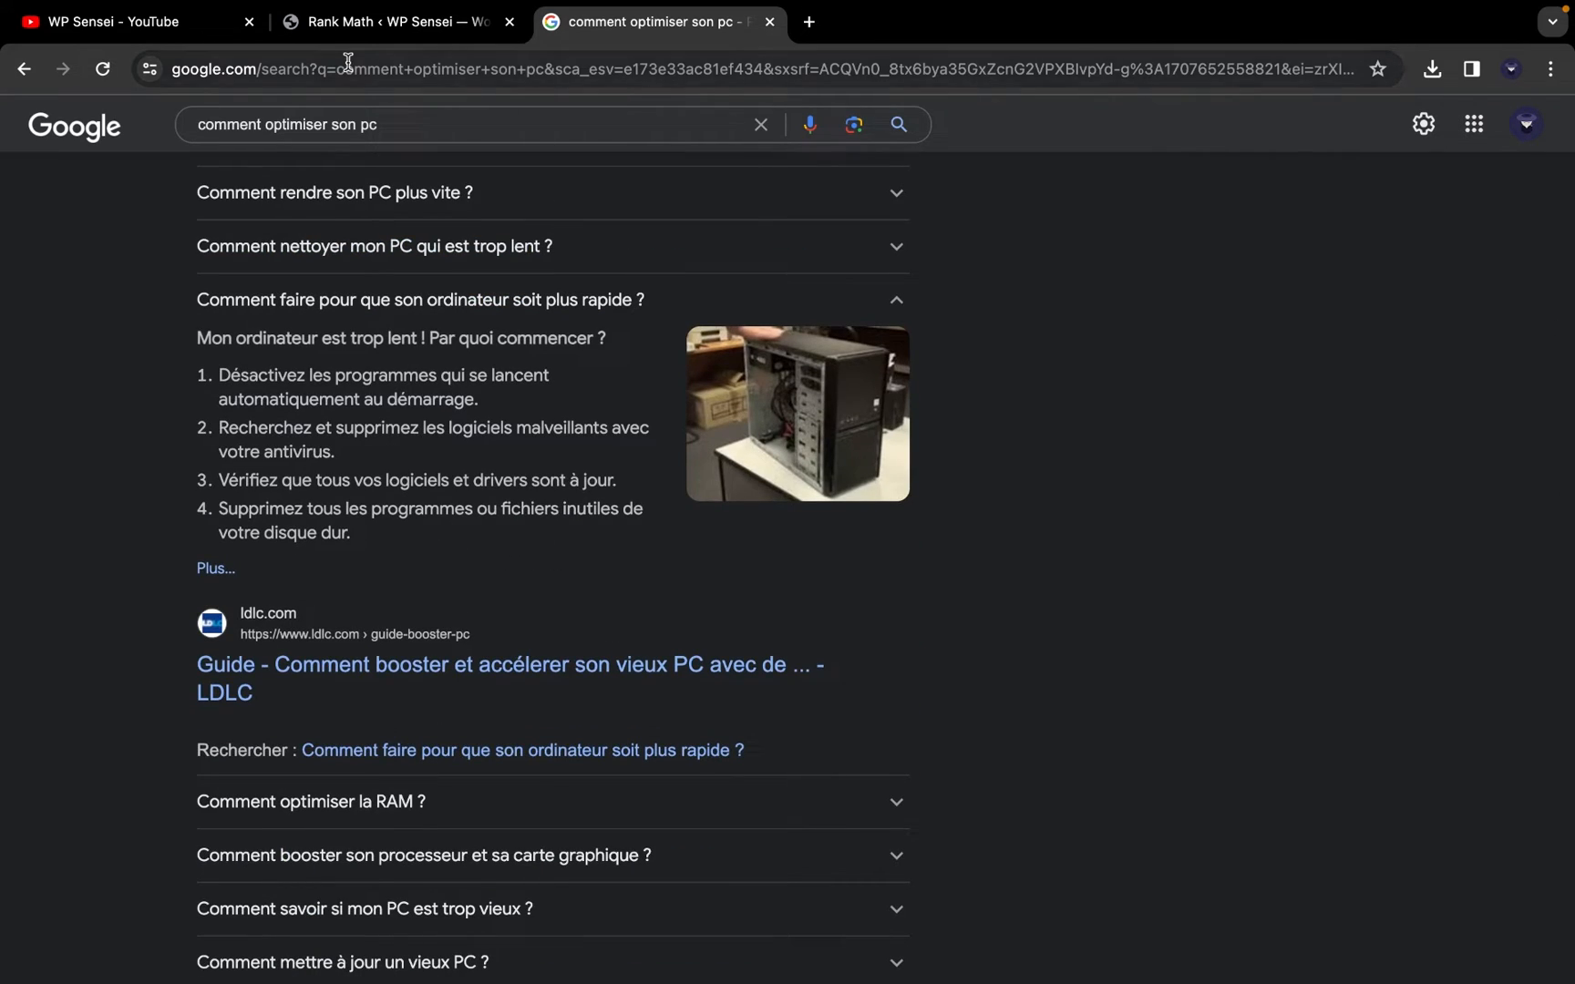
Look at the Schéma (Données structurées) module's settings in Rank Math, including the article schema type, and return to the module dashboard
{"action": "left_click", "coordinate": [419, 24]}
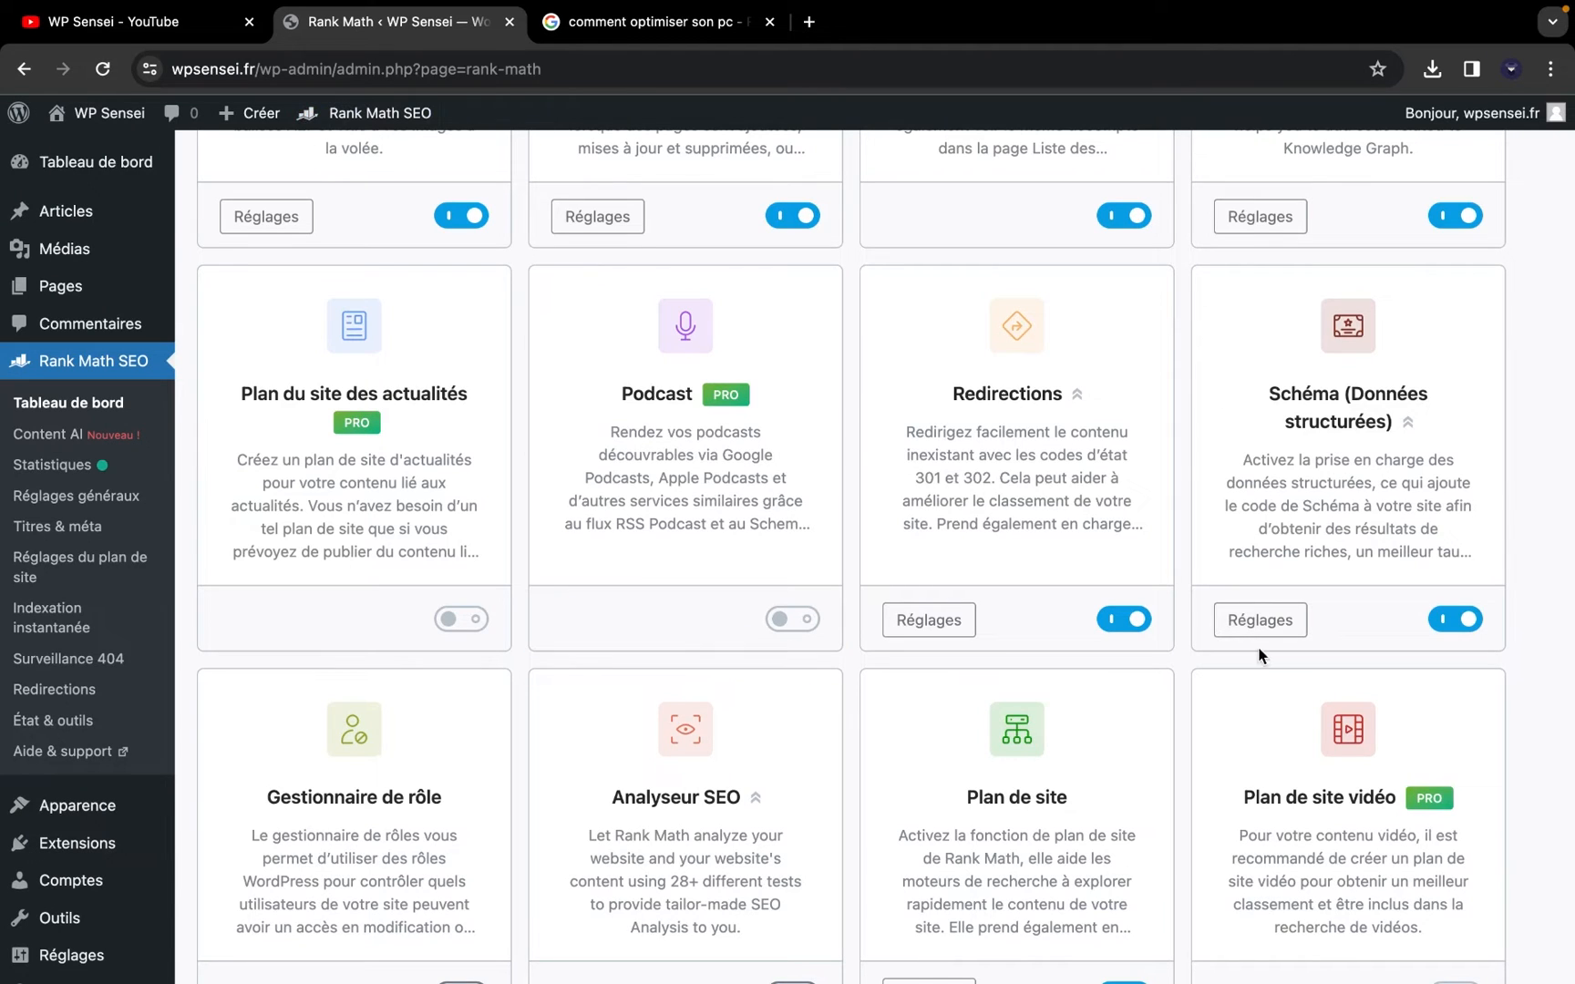
{"action": "left_click", "coordinate": [1259, 619]}
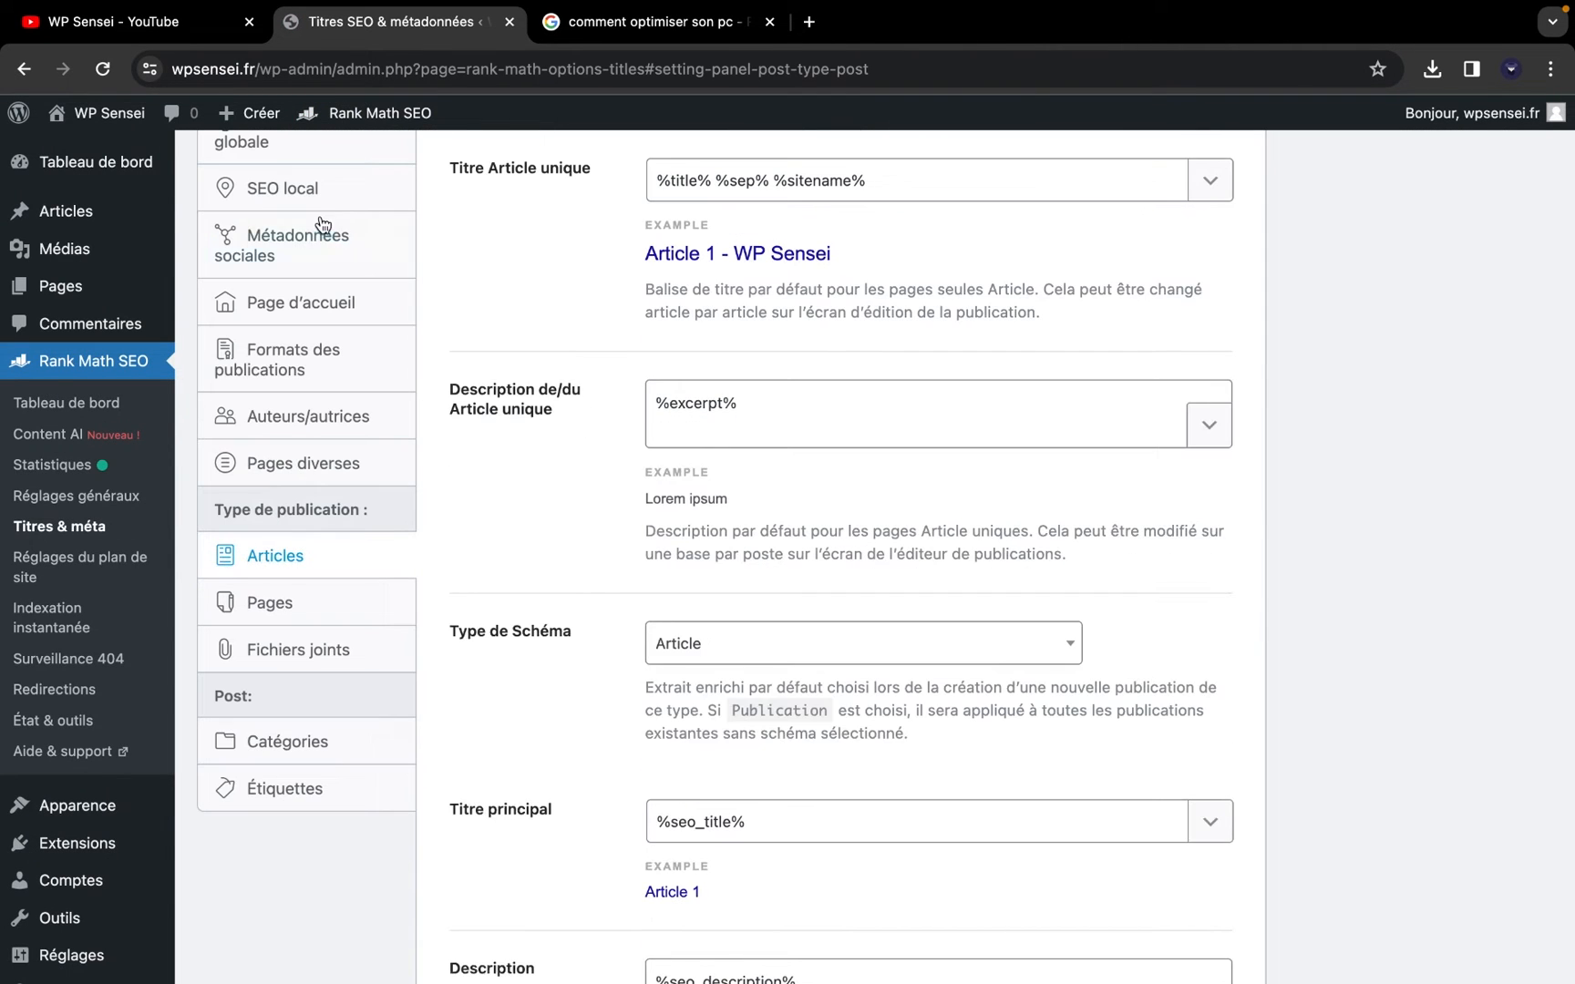
{"action": "left_click", "coordinate": [24, 68]}
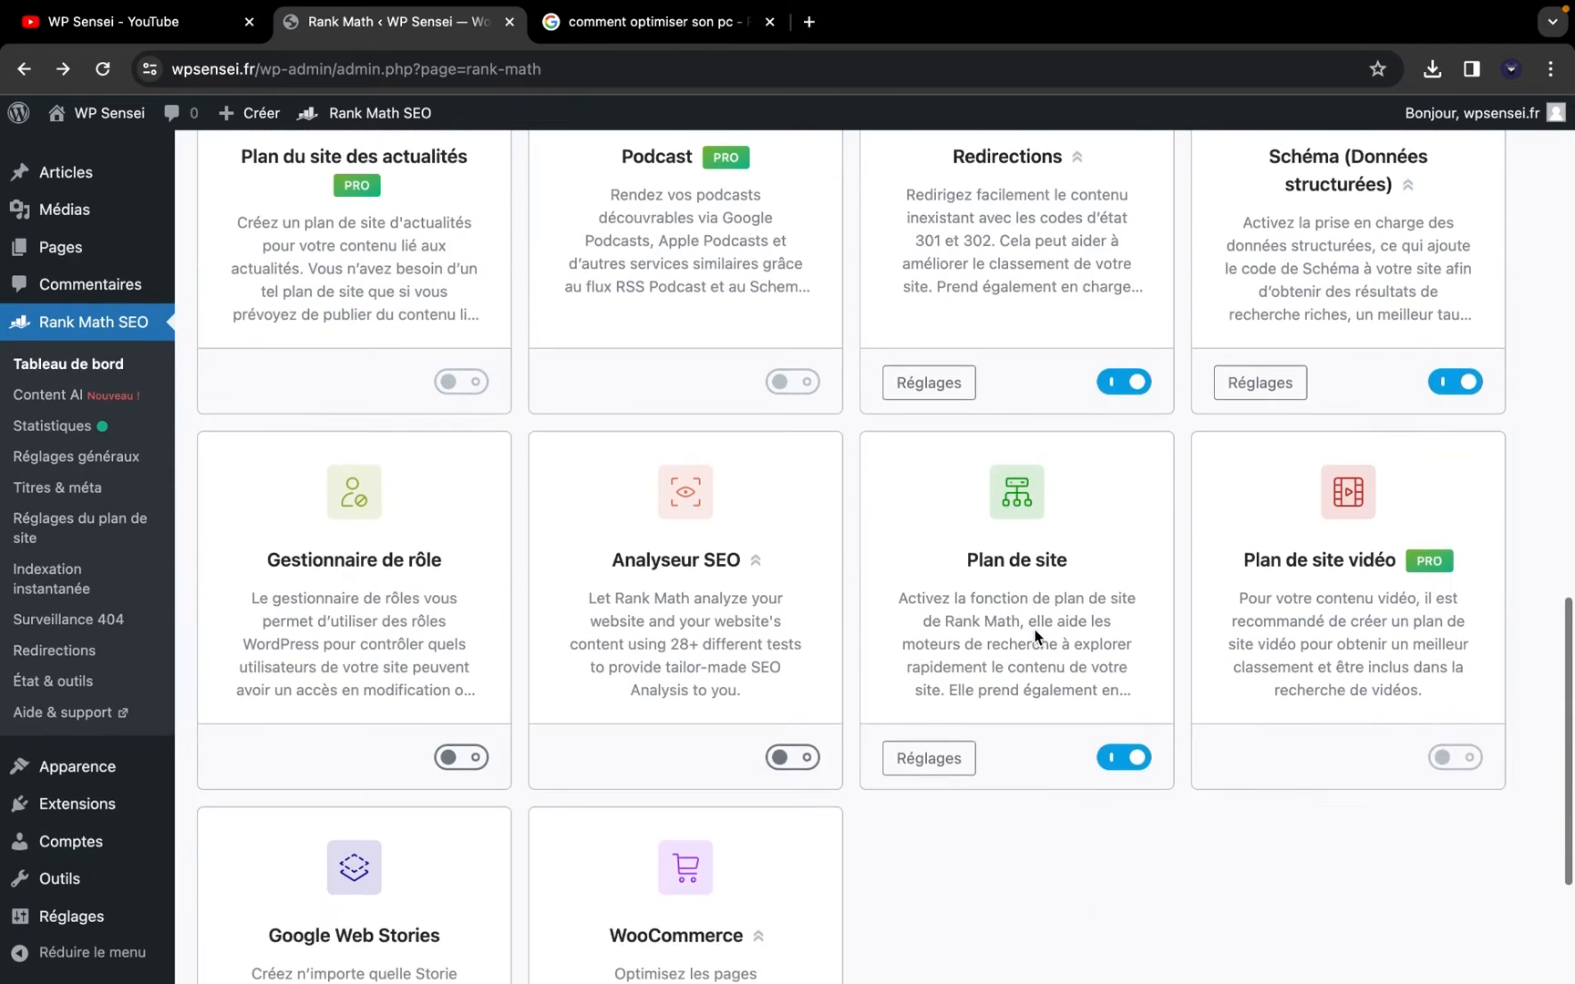
Enable the Gestionnaire de rôle module and open its settings to review the Rank Math permissions of each user role
{"action": "scroll", "coordinate": [1035, 632], "scroll_direction": "down", "scroll_amount": 2}
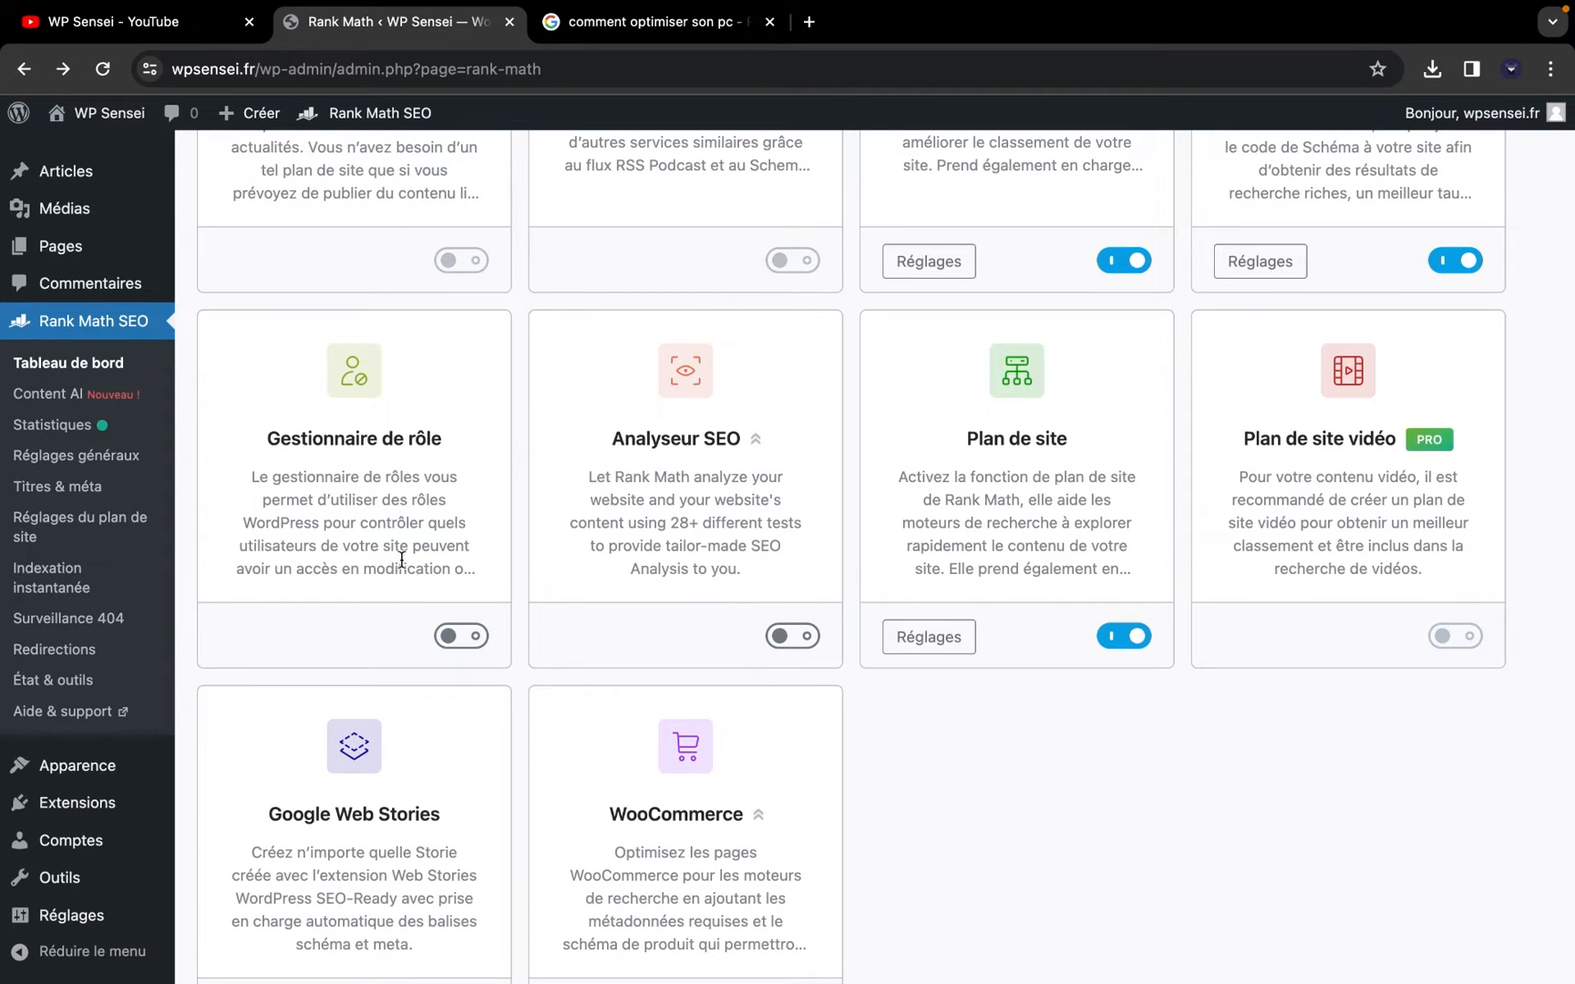
{"action": "left_click", "coordinate": [456, 635]}
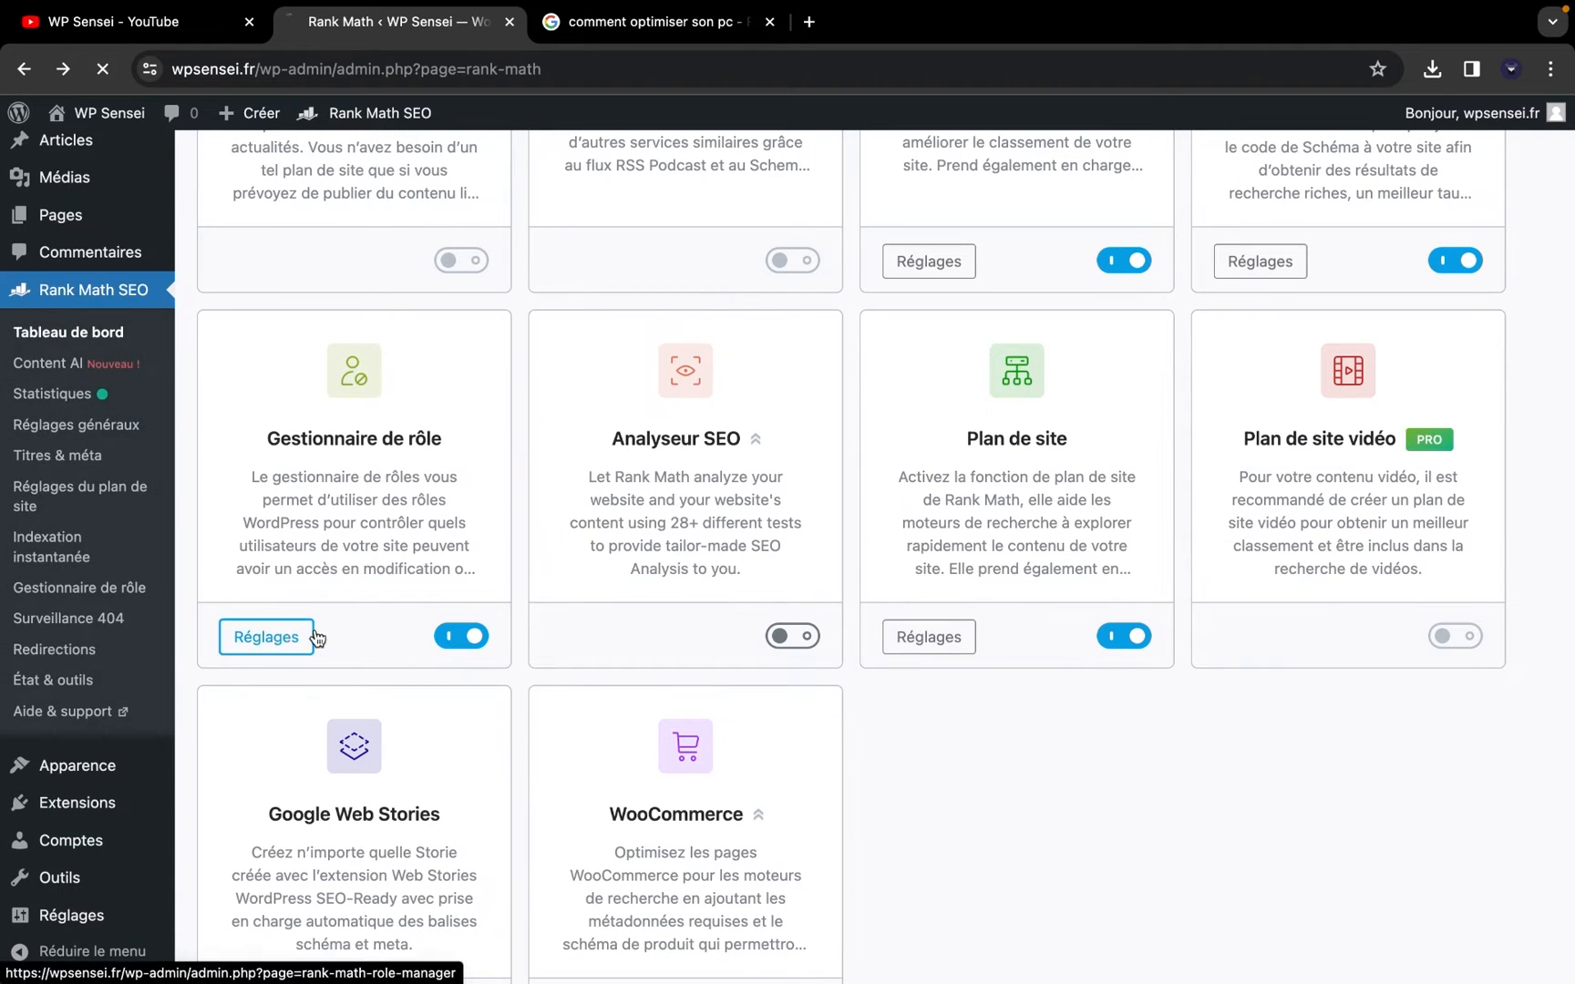
{"action": "left_click", "coordinate": [289, 636]}
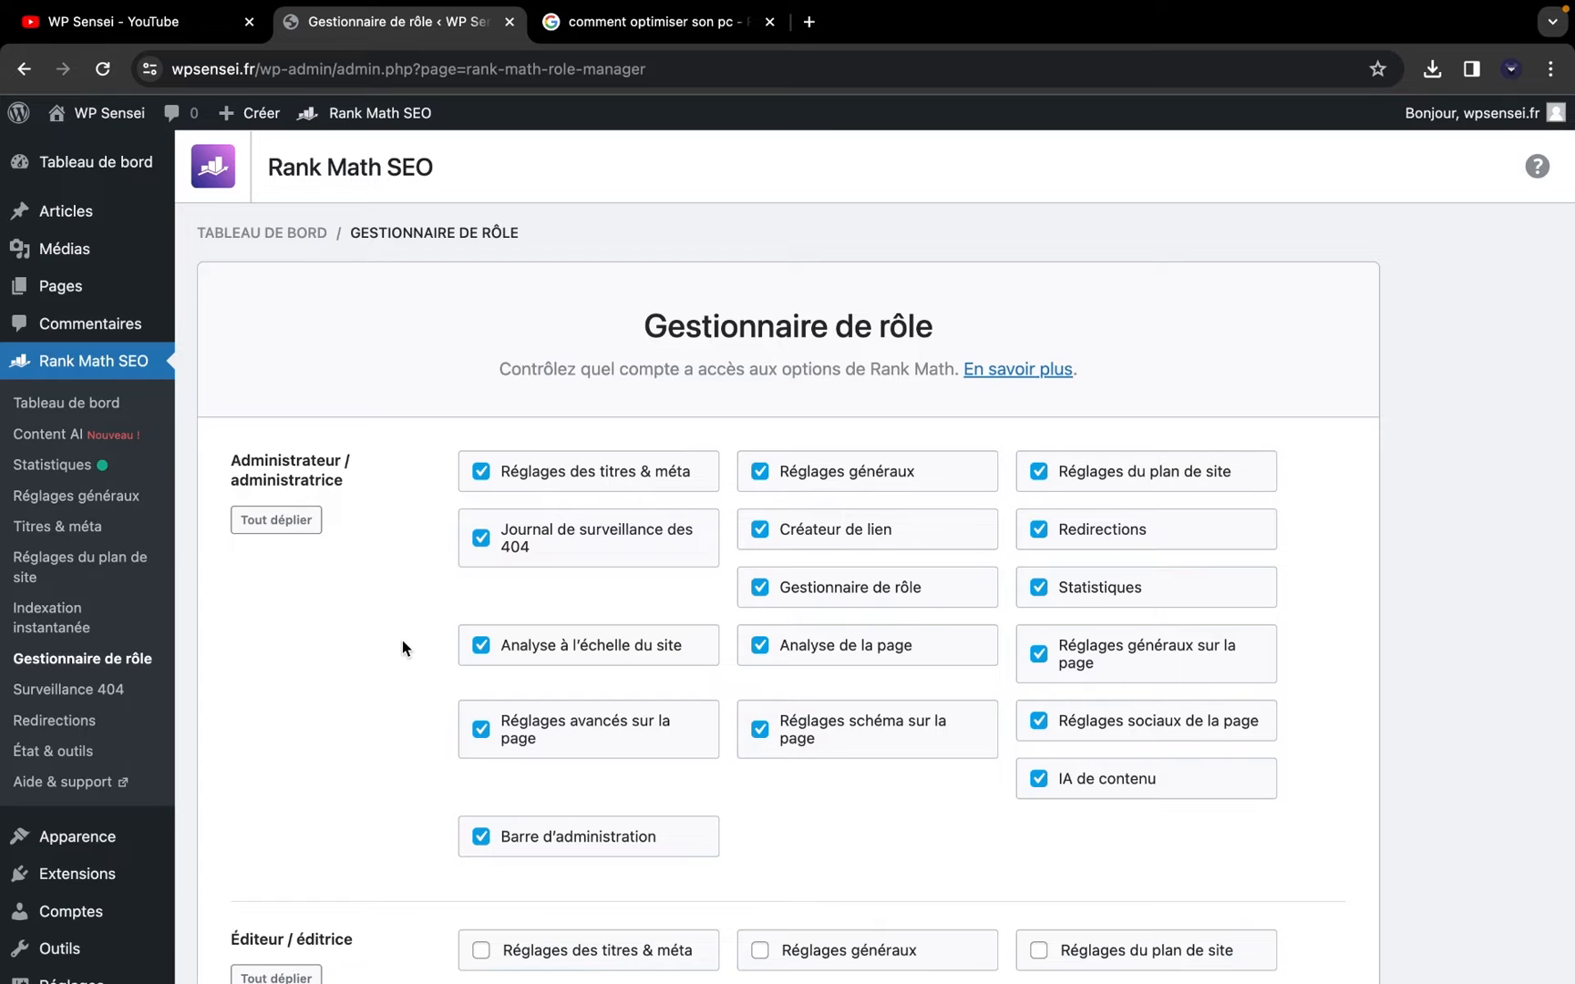
{"action": "scroll", "coordinate": [402, 639], "scroll_direction": "down", "scroll_amount": 2}
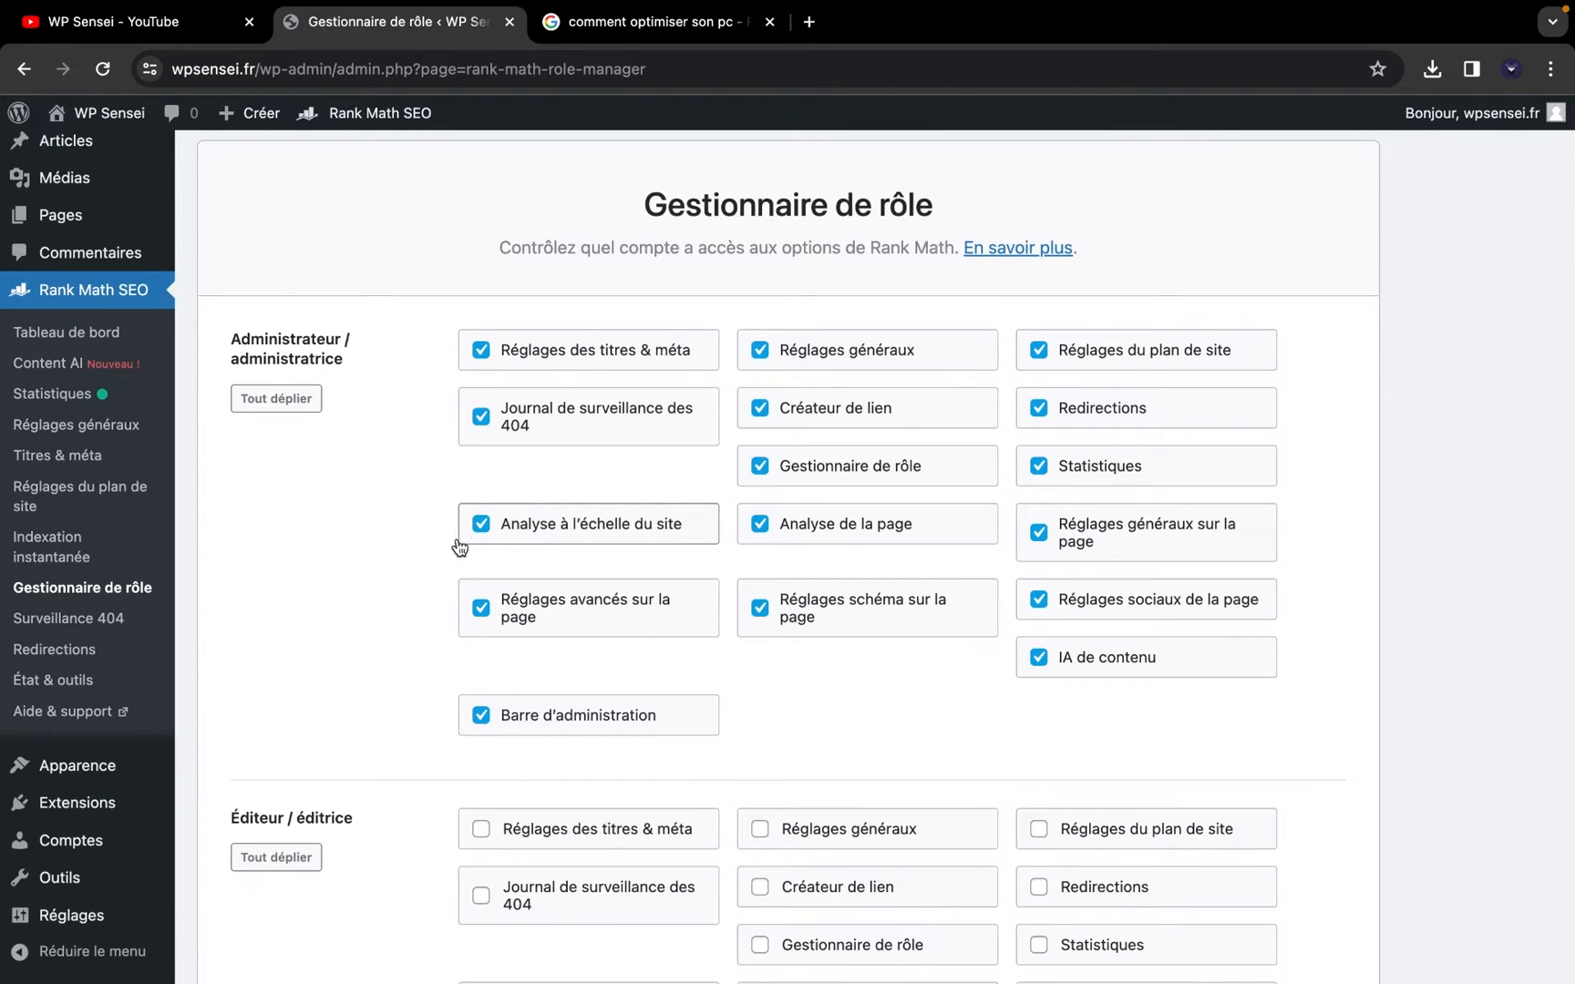
{"action": "scroll", "coordinate": [458, 547], "scroll_direction": "down", "scroll_amount": 5}
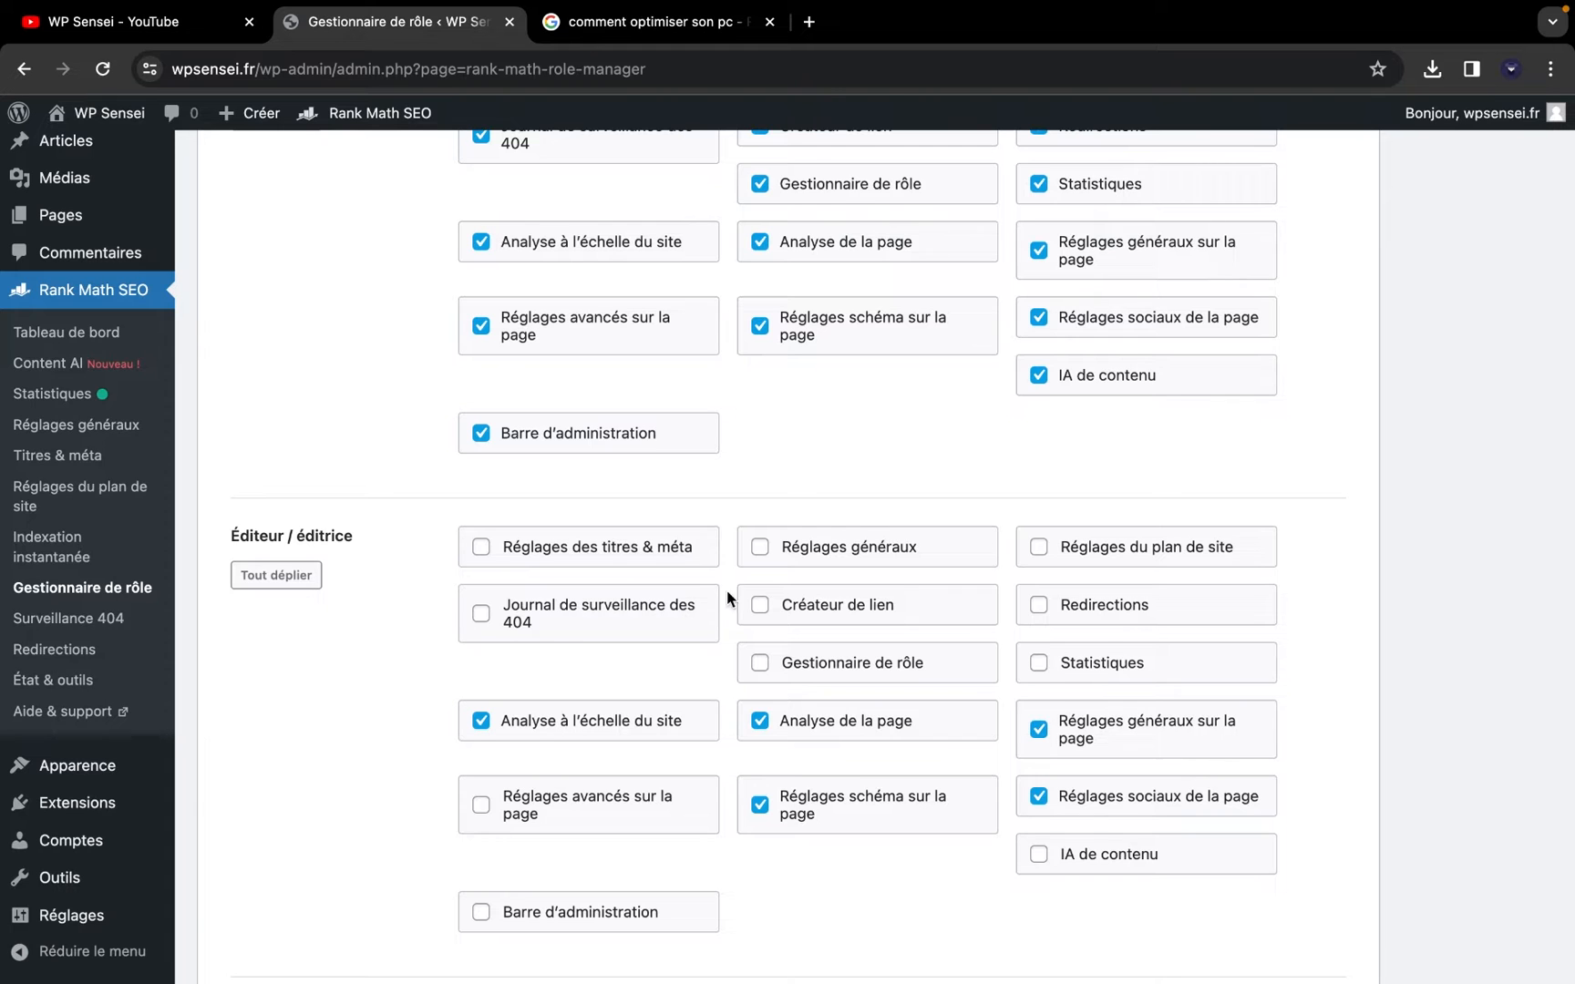
{"action": "scroll", "coordinate": [742, 731], "scroll_direction": "down", "scroll_amount": 10}
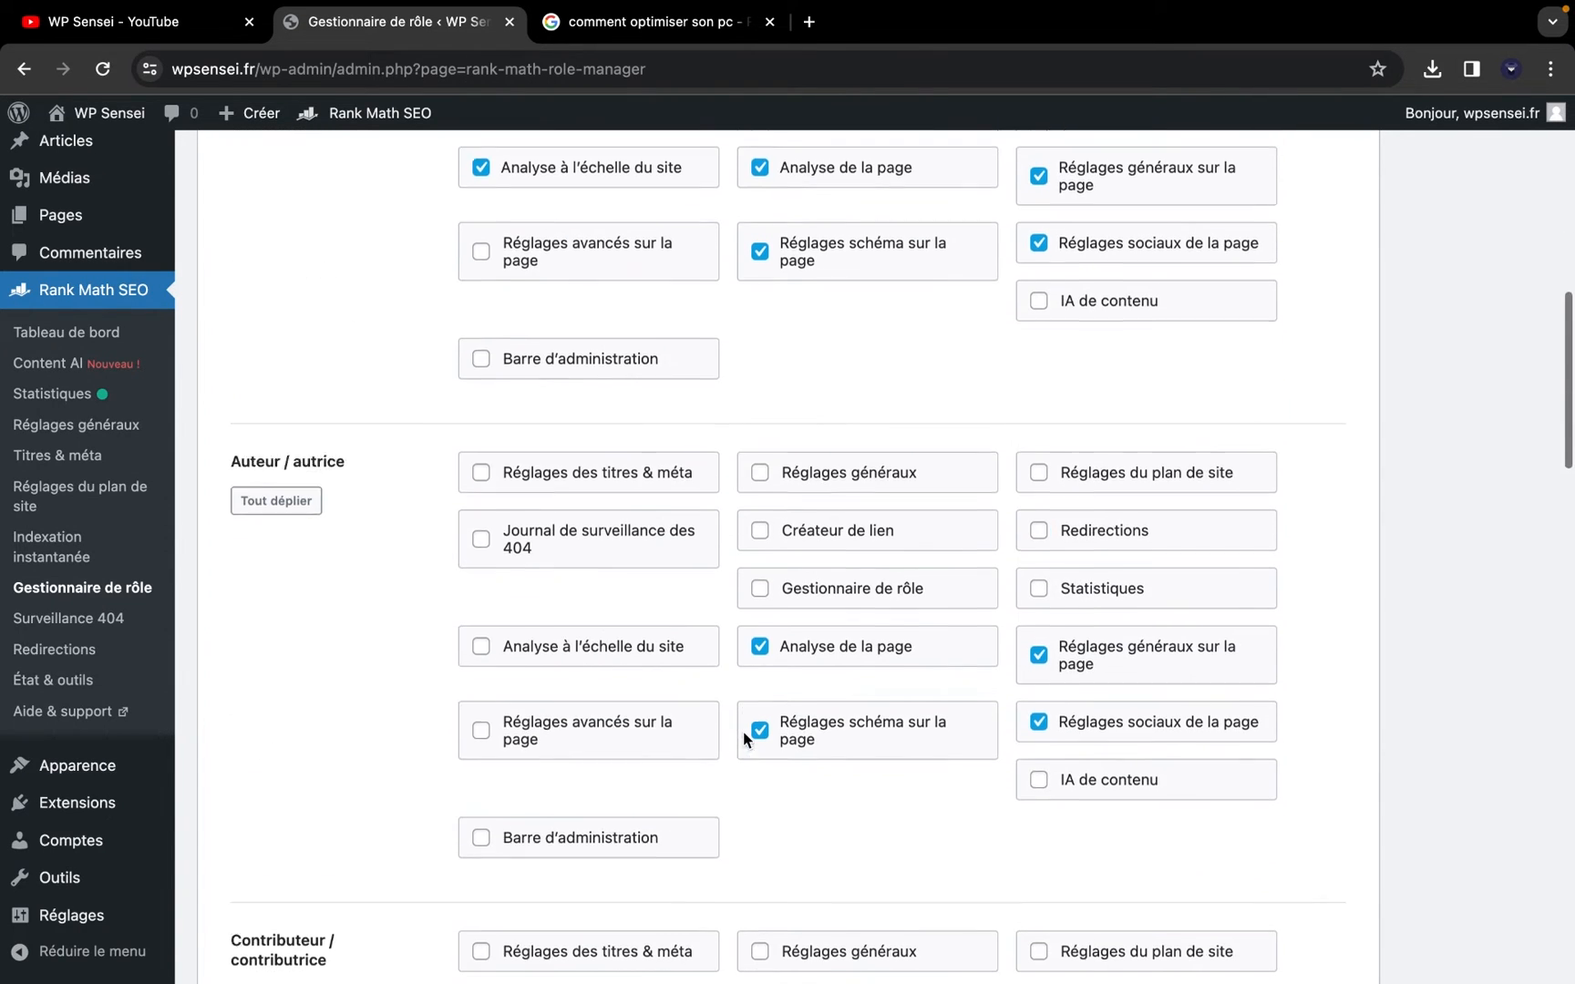
{"action": "scroll", "coordinate": [429, 787], "scroll_direction": "down", "scroll_amount": 1}
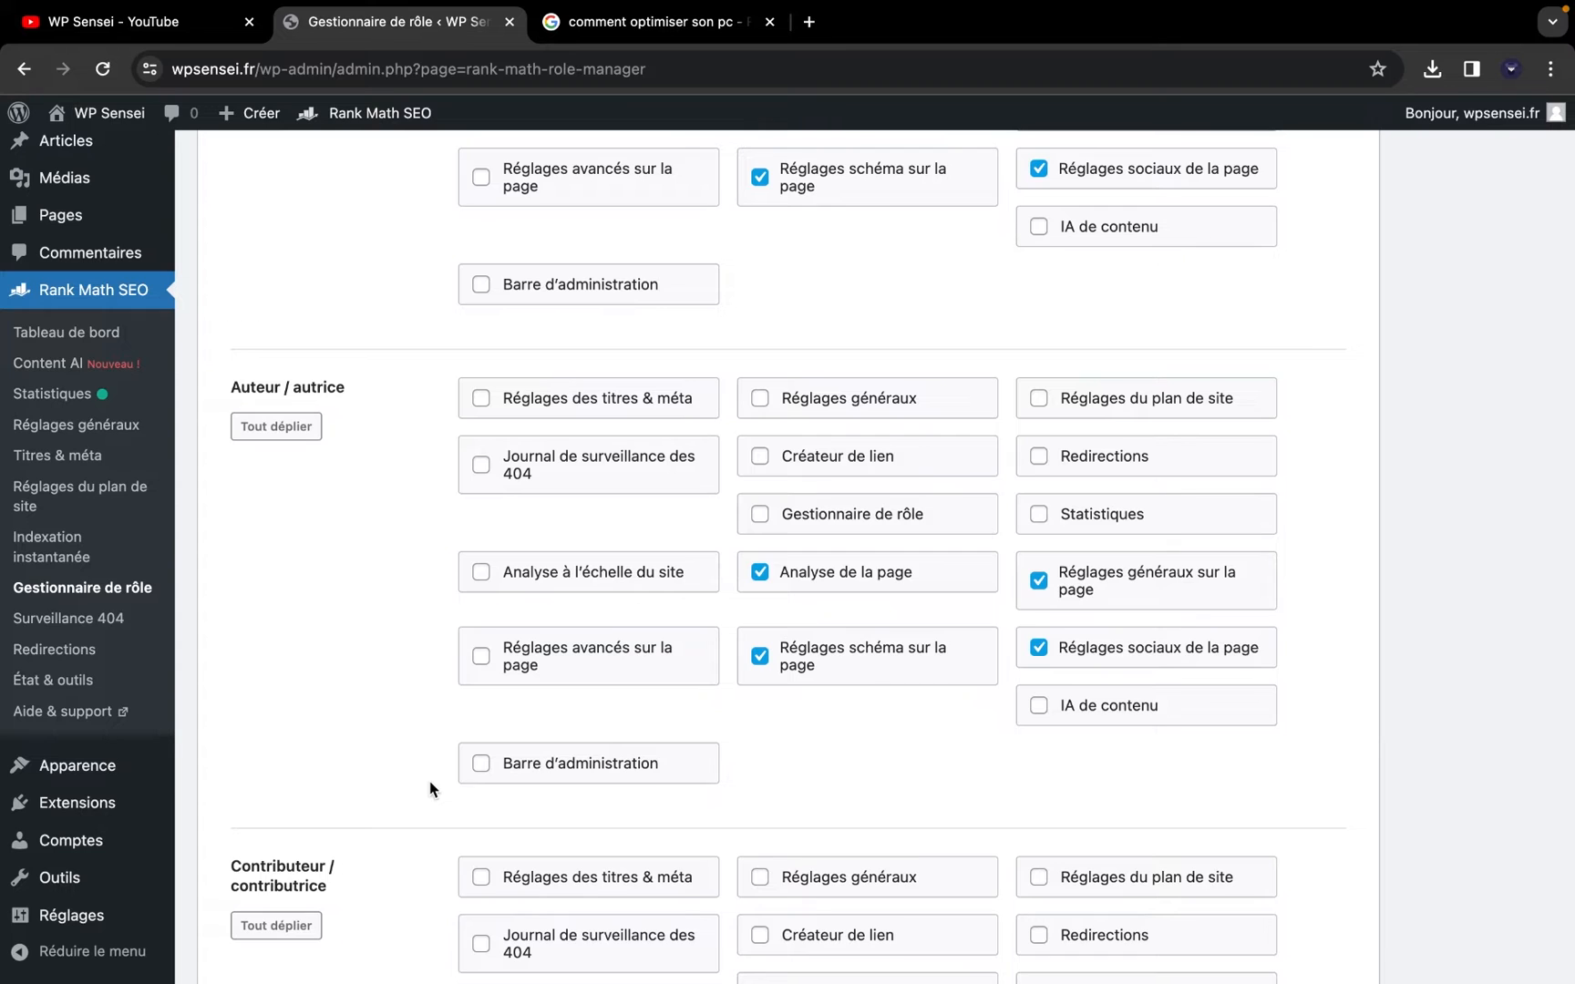
{"action": "scroll", "coordinate": [429, 782], "scroll_direction": "down", "scroll_amount": 2}
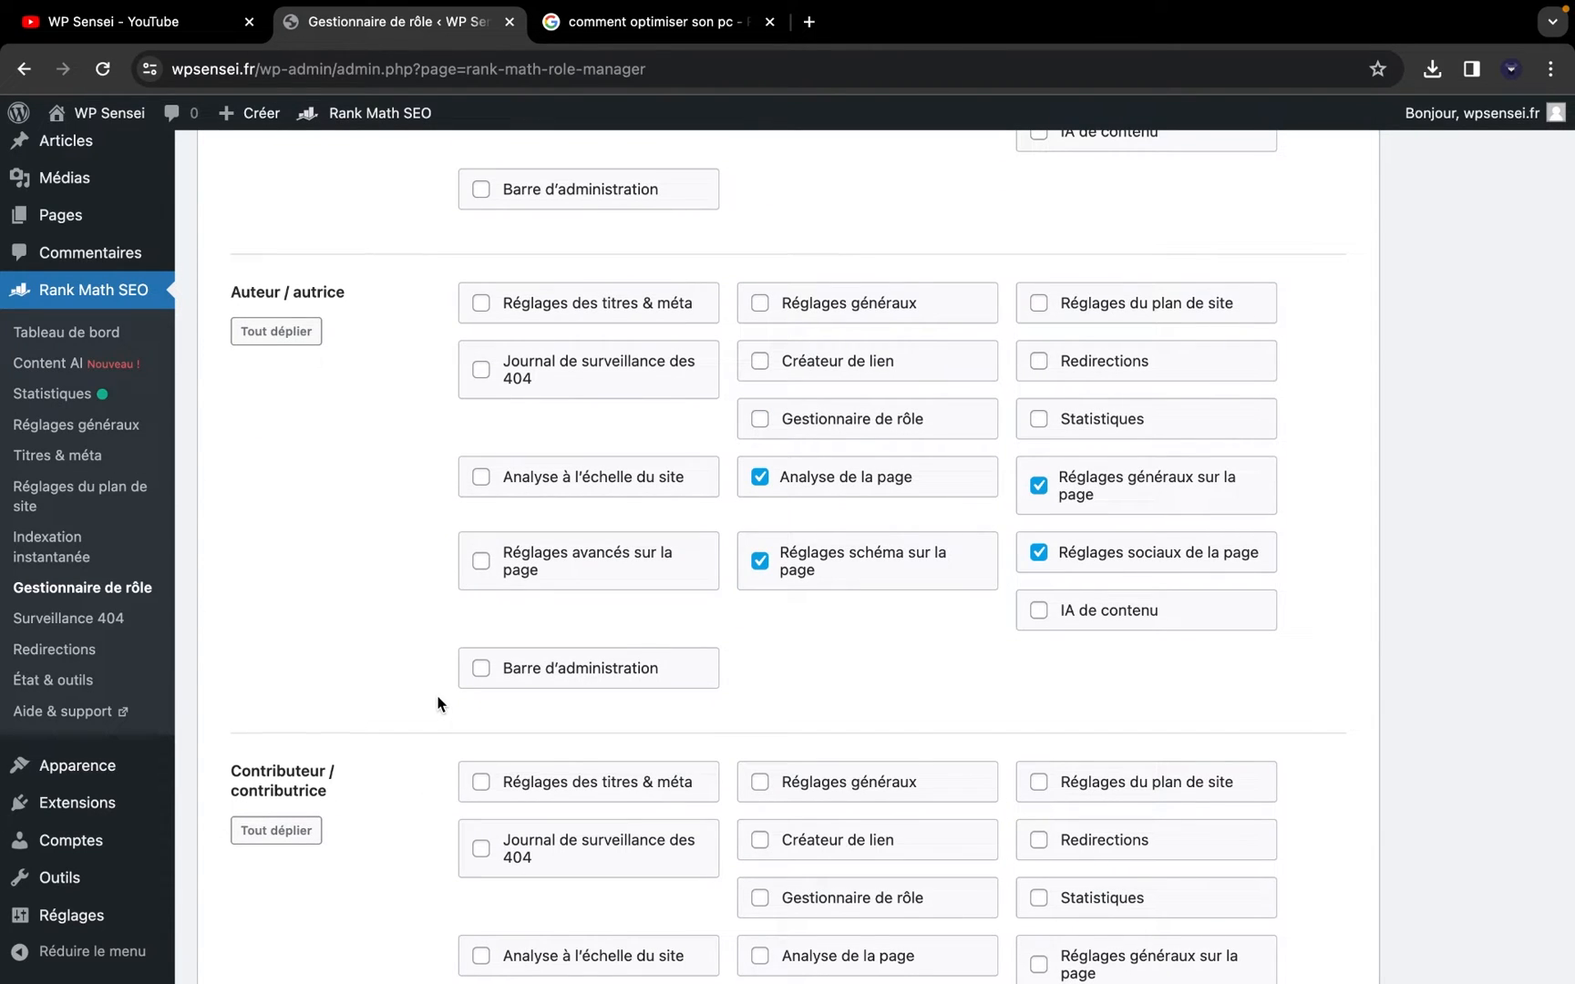
Return to the Rank Math dashboard, enable the Analyseur SEO module and open its analysis page
{"action": "left_click", "coordinate": [67, 330]}
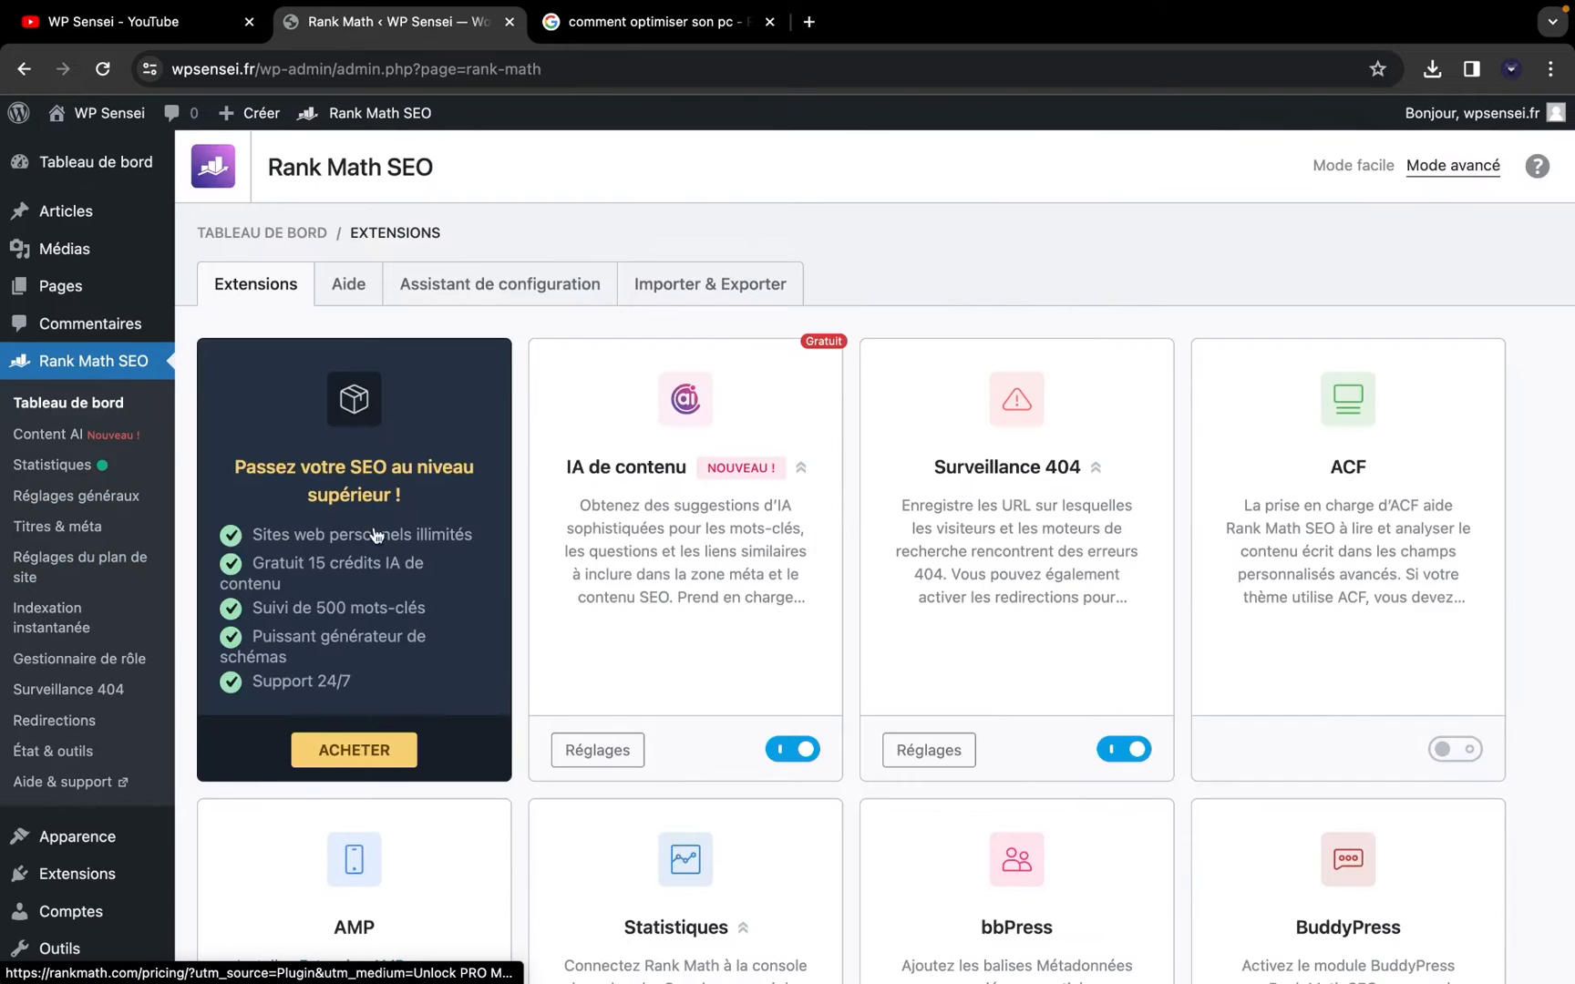
{"action": "scroll", "coordinate": [496, 669], "scroll_direction": "down", "scroll_amount": 20}
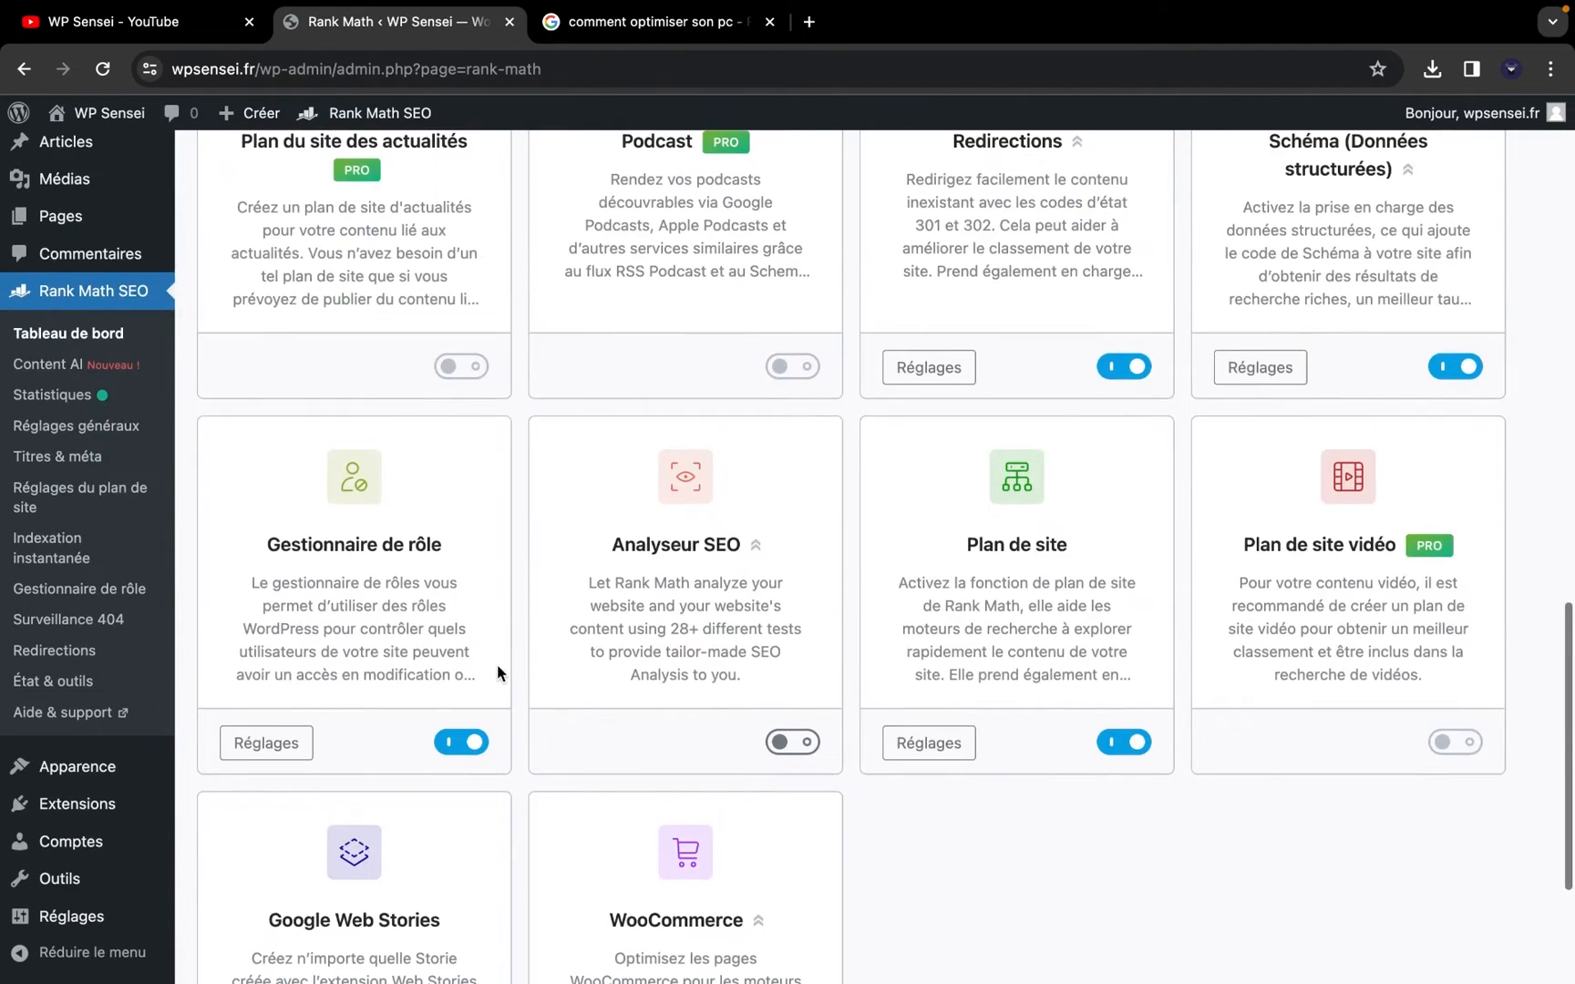
{"action": "scroll", "coordinate": [496, 669], "scroll_direction": "down", "scroll_amount": 2}
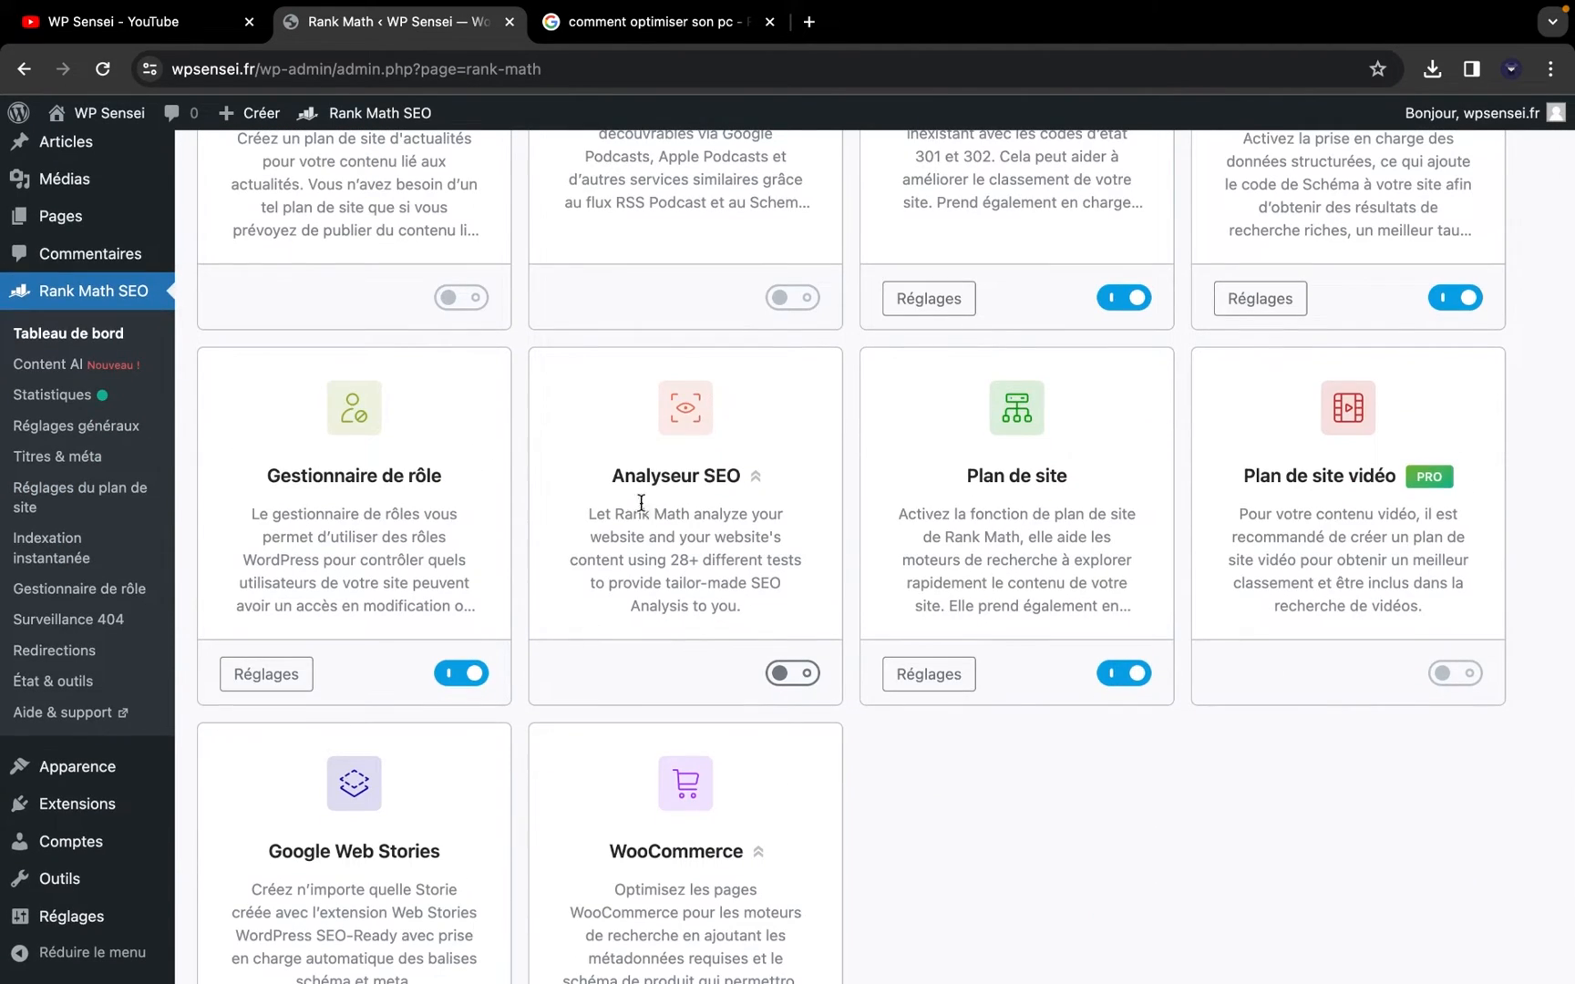
{"action": "left_click", "coordinate": [782, 674]}
{"action": "left_click", "coordinate": [598, 679]}
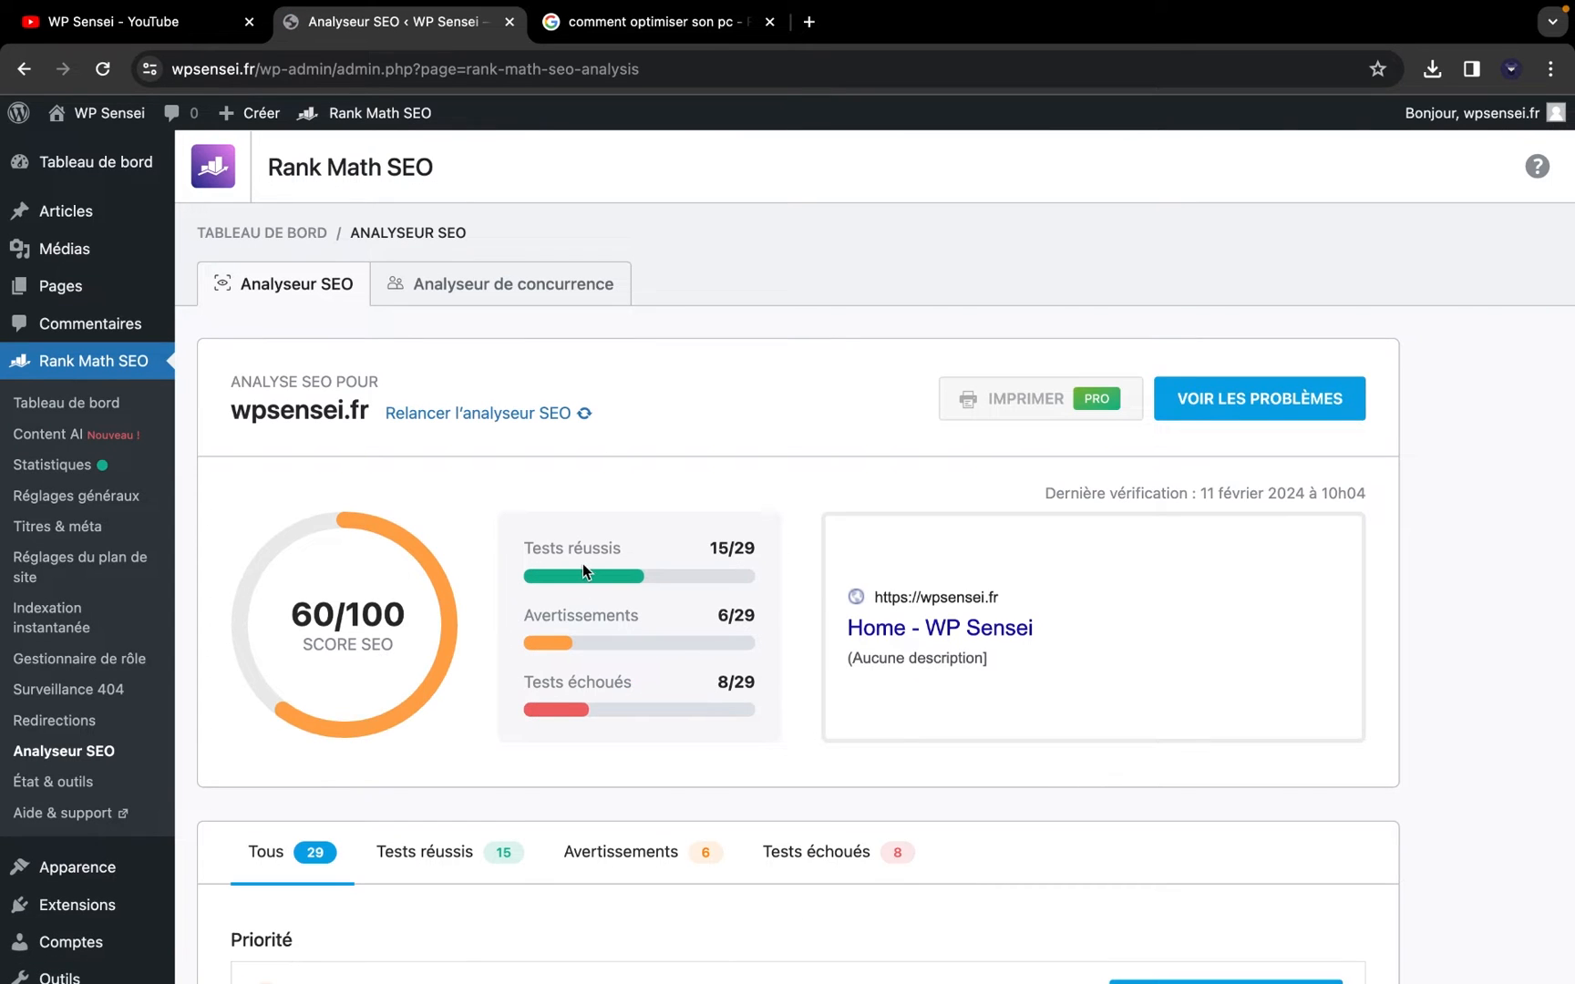
Rerun the SEO analysis for wpsensei.fr and review the score and the individual test results
{"action": "left_click", "coordinate": [434, 415]}
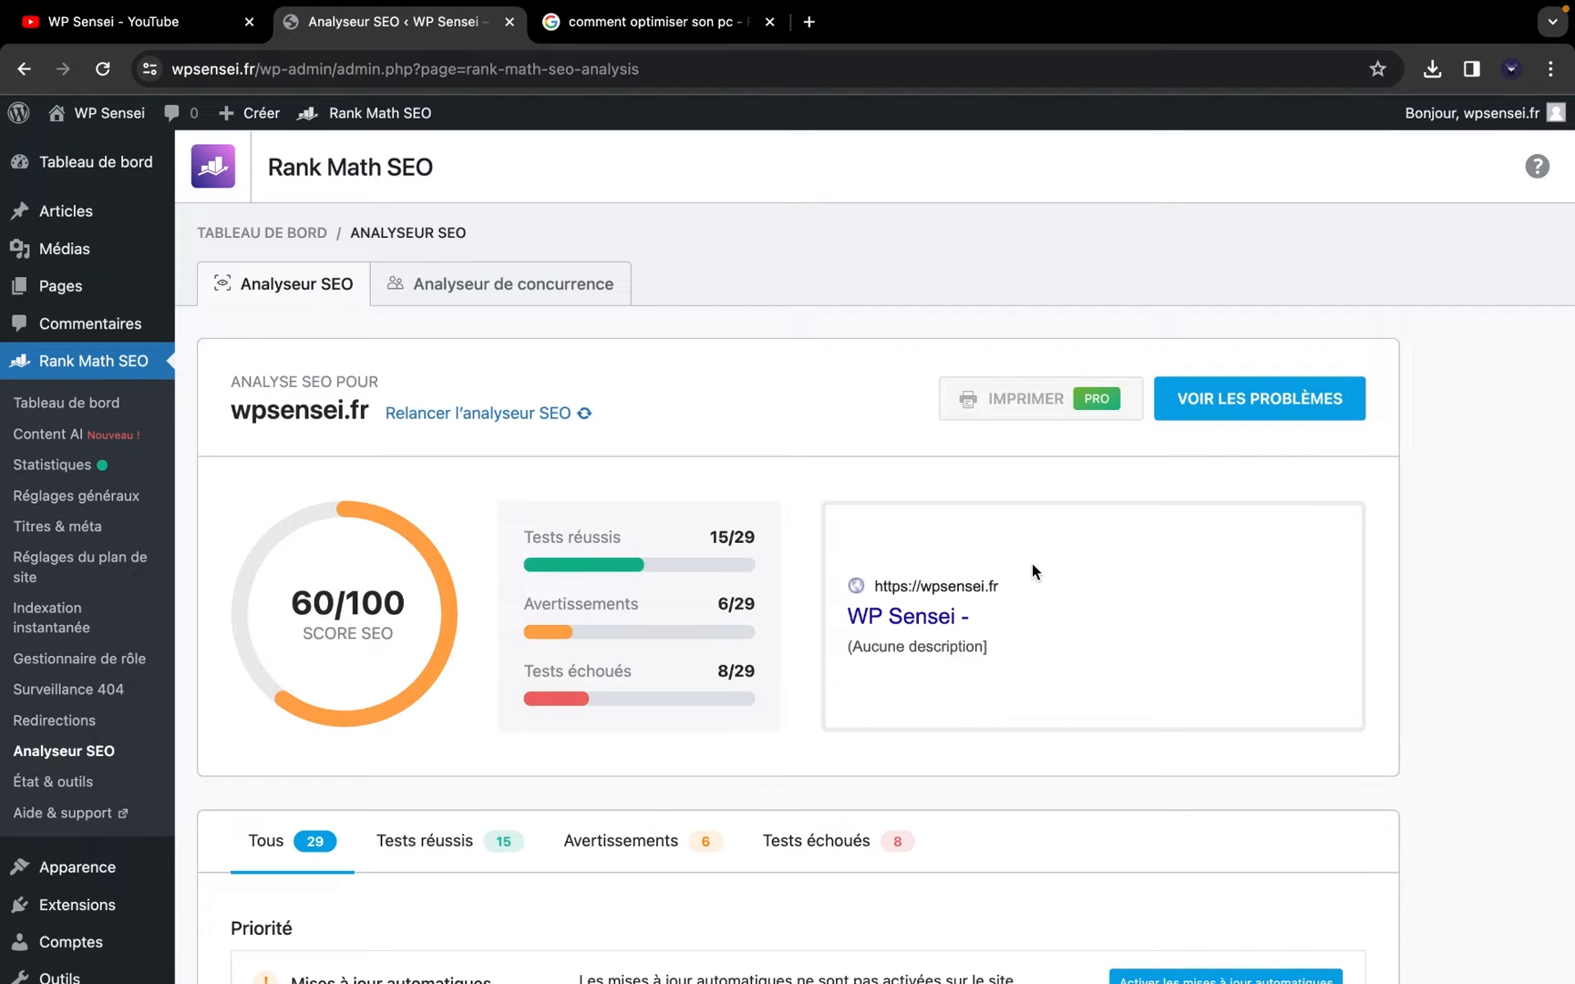
{"action": "scroll", "coordinate": [1032, 563], "scroll_direction": "down", "scroll_amount": 15}
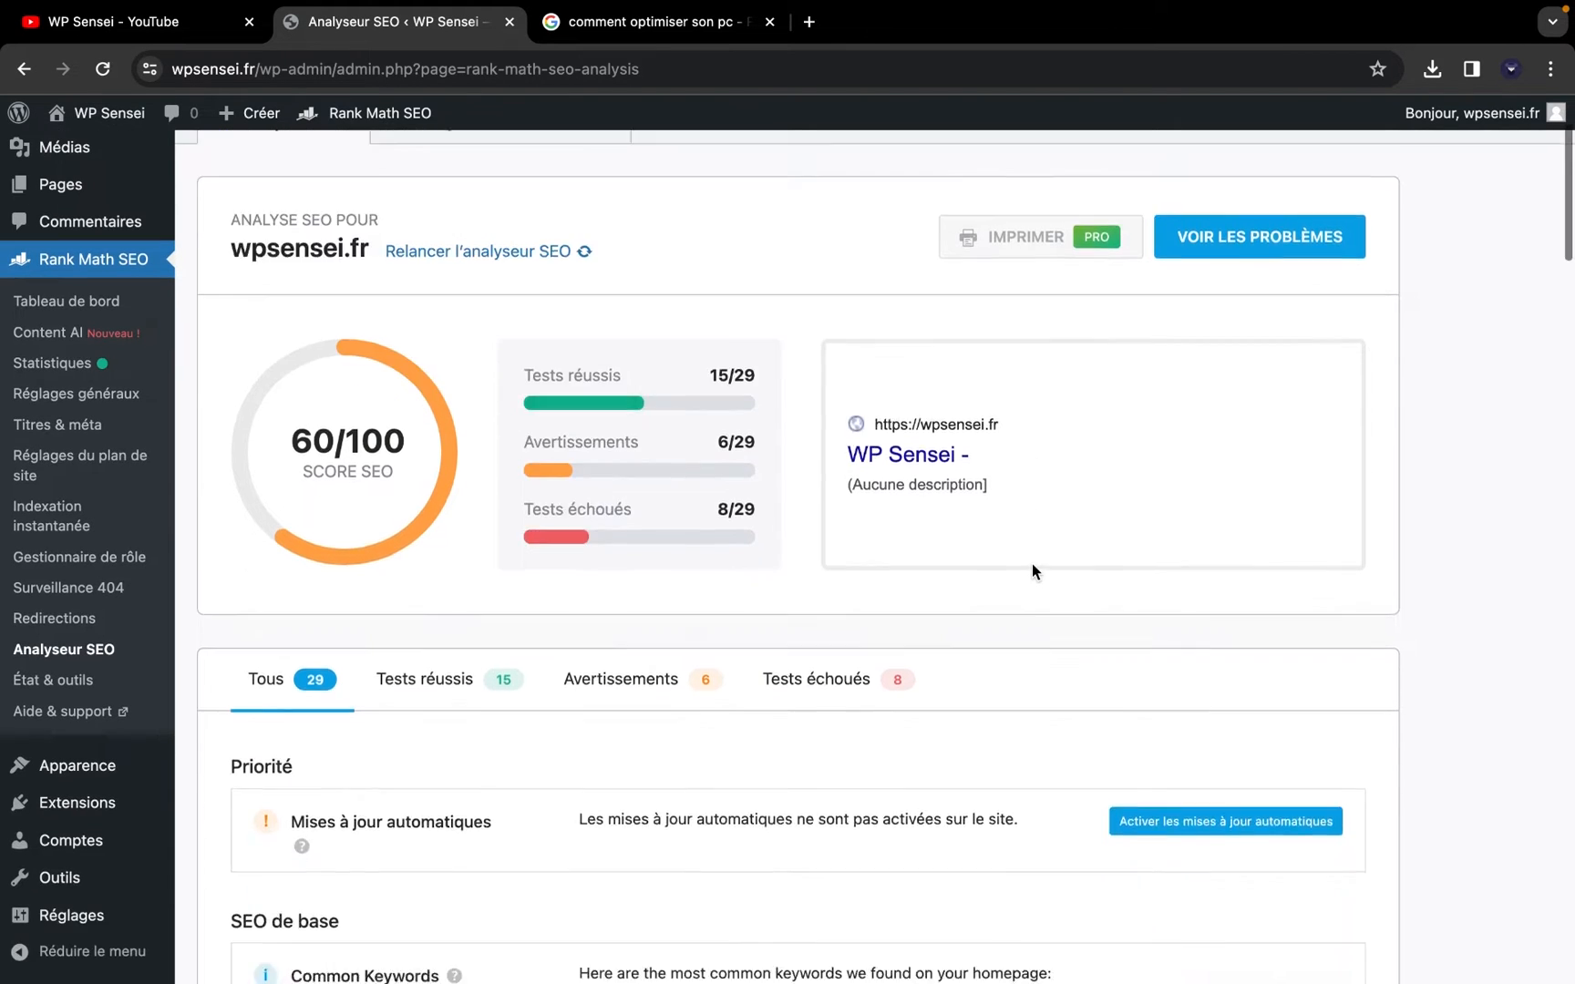
{"action": "scroll", "coordinate": [1032, 564], "scroll_direction": "down", "scroll_amount": 8}
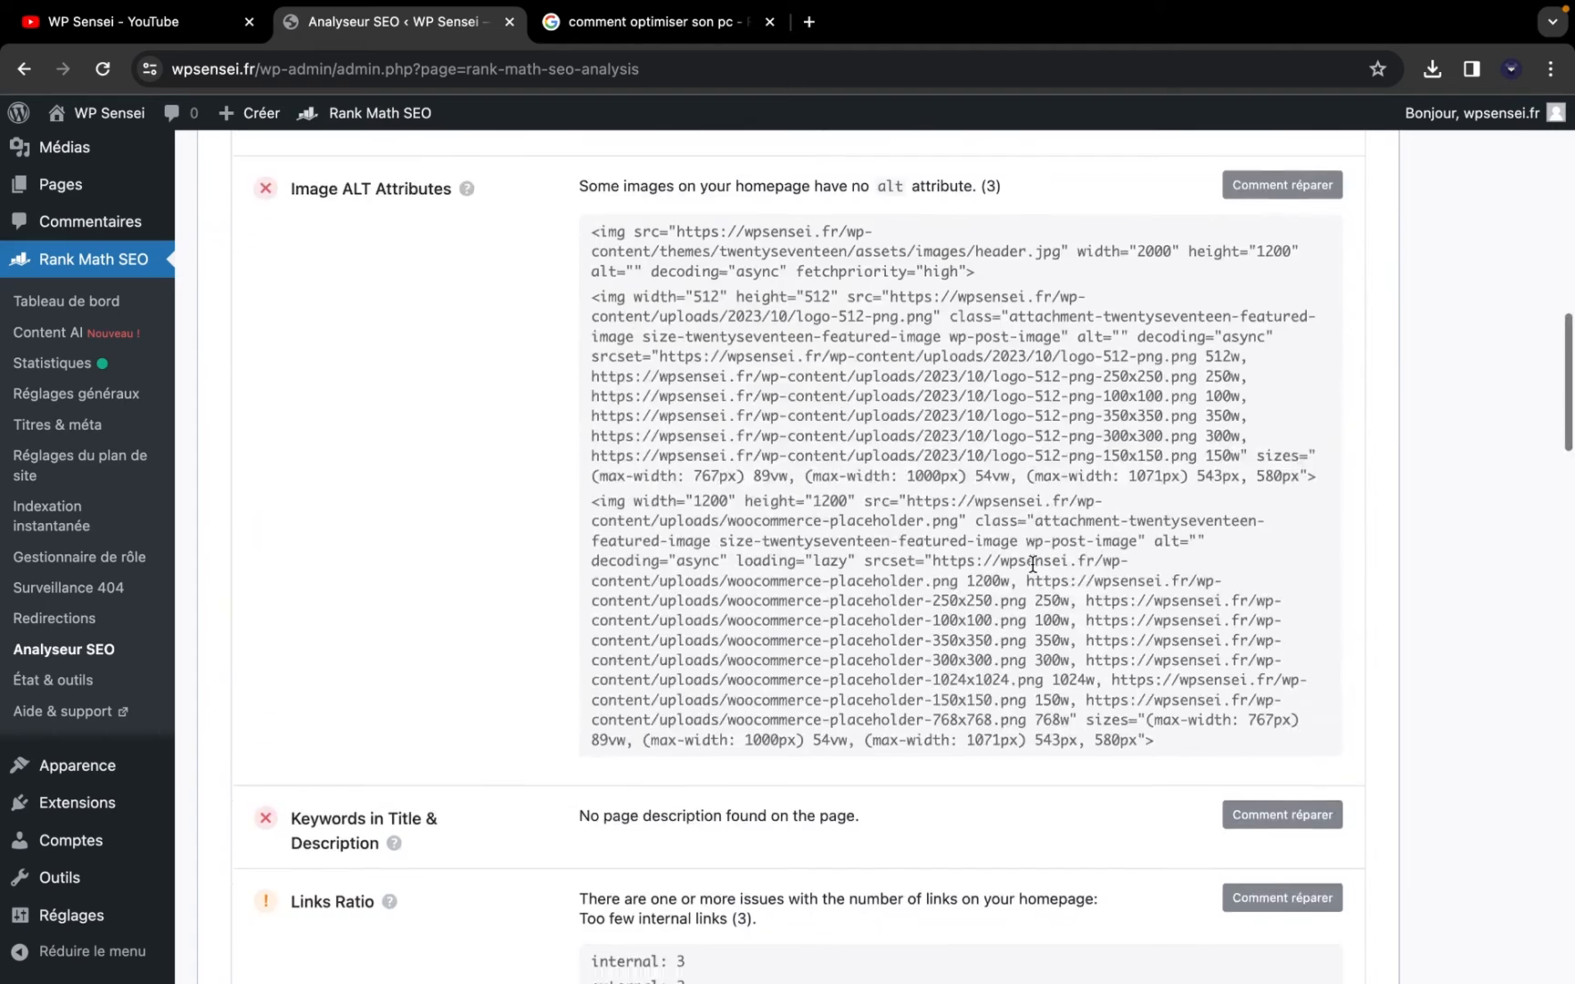
{"action": "scroll", "coordinate": [1032, 563], "scroll_direction": "up", "scroll_amount": 20}
{"action": "scroll", "coordinate": [1032, 571], "scroll_direction": "down", "scroll_amount": 1}
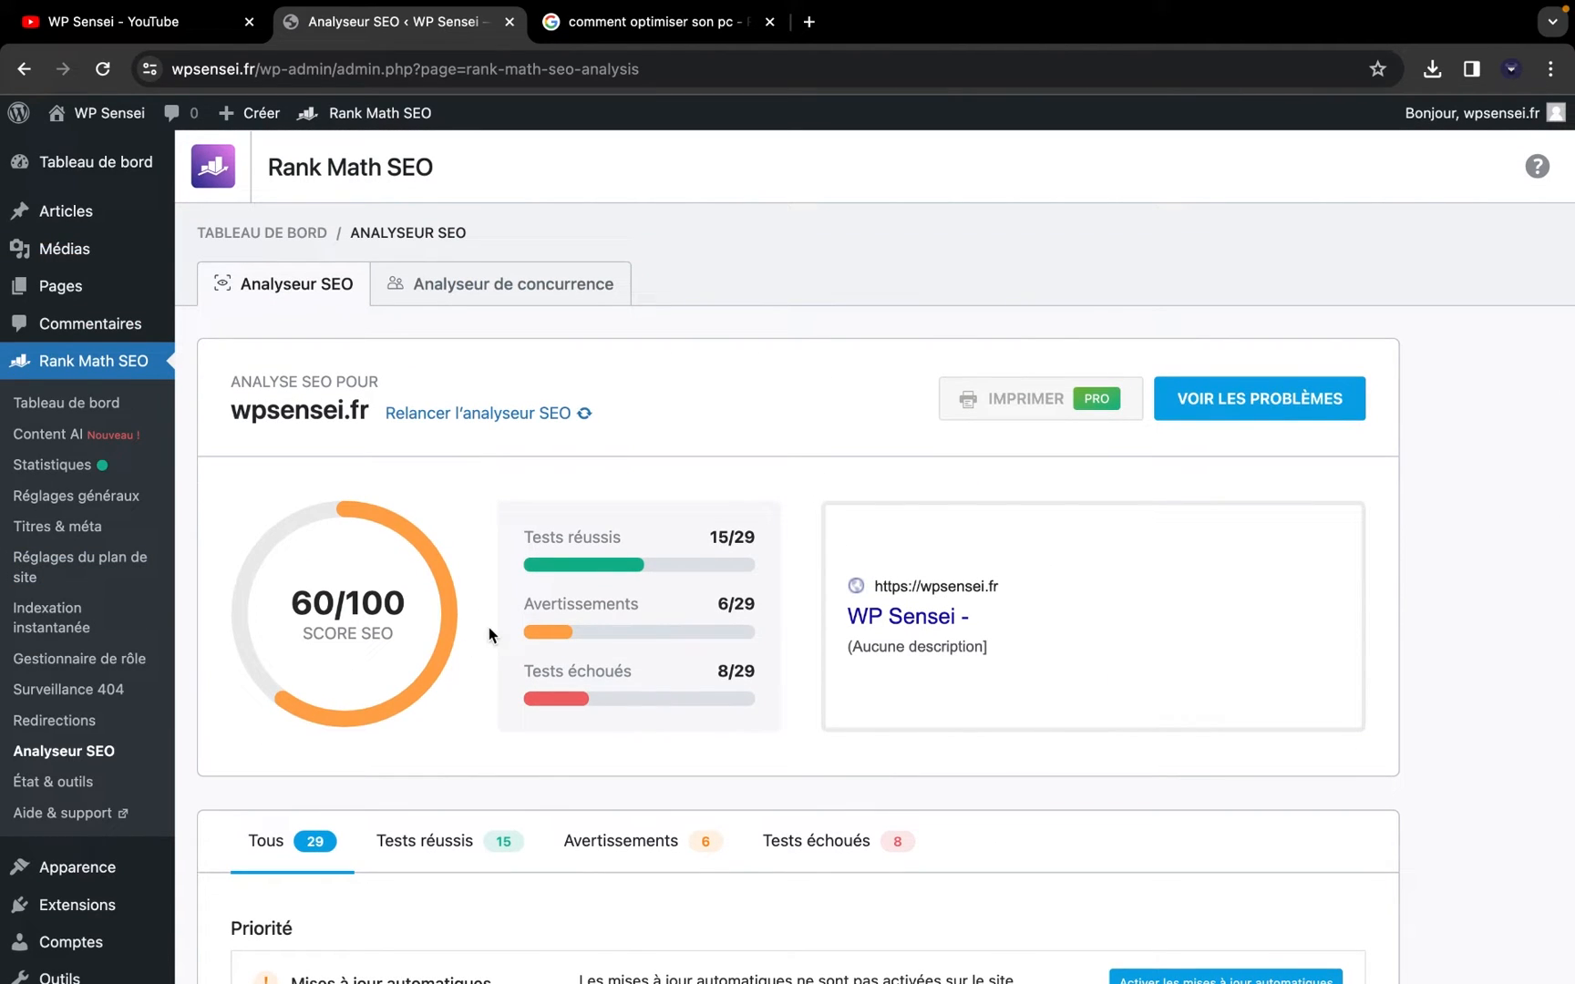
{"action": "scroll", "coordinate": [489, 627], "scroll_direction": "down", "scroll_amount": 6}
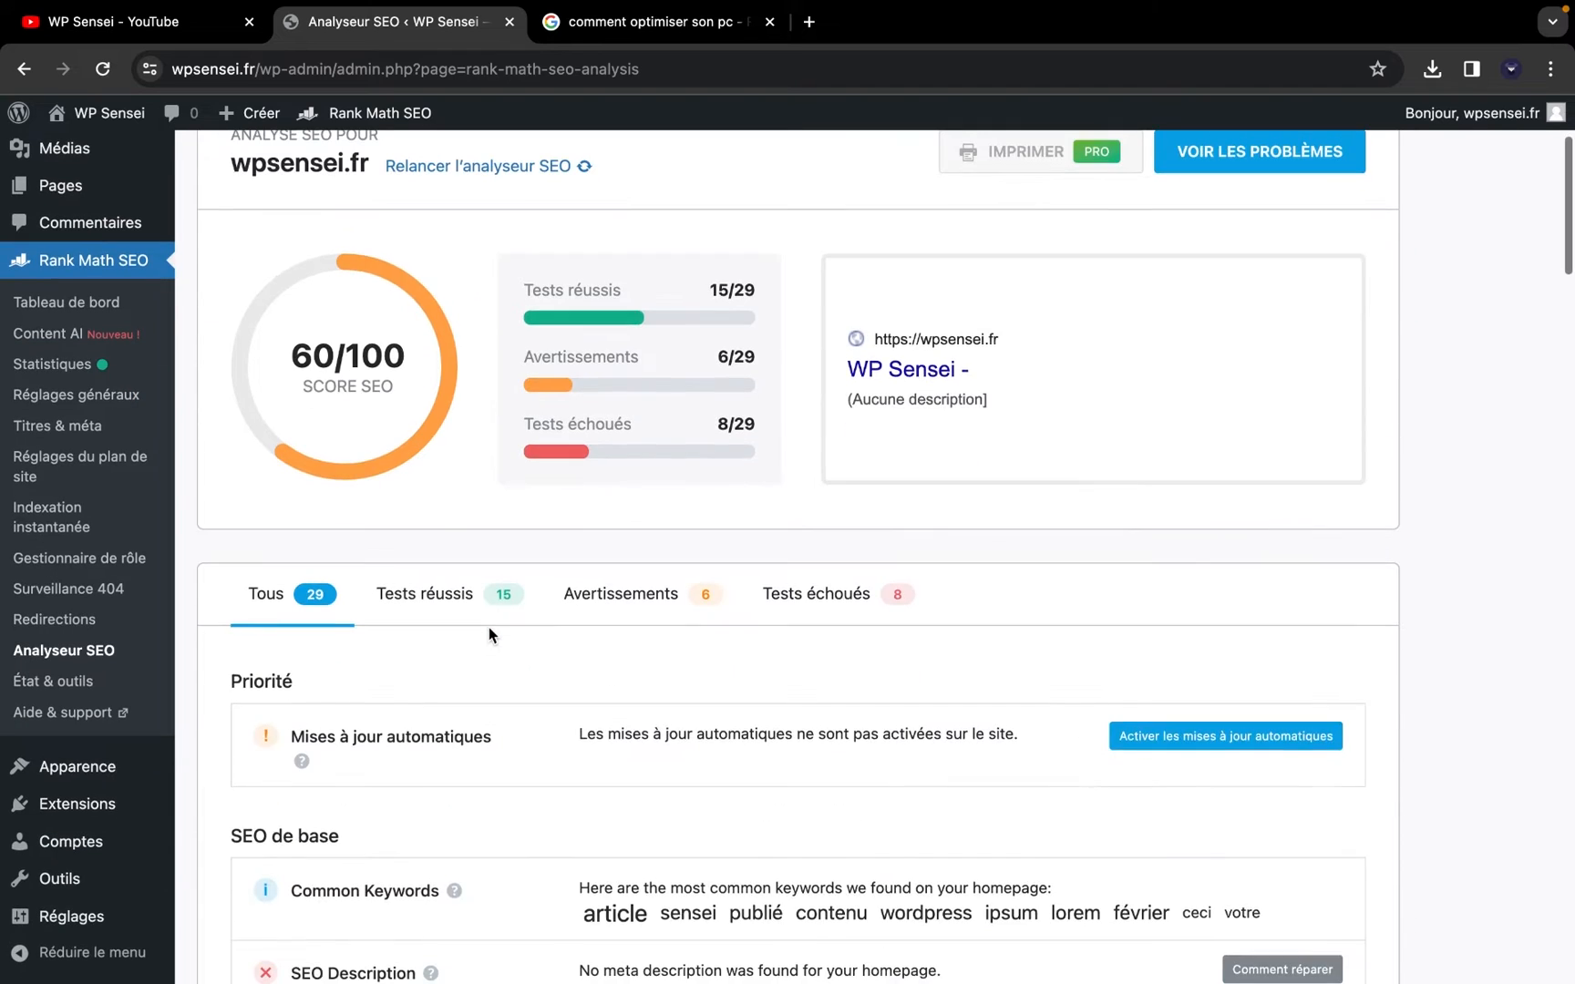
{"action": "scroll", "coordinate": [488, 626], "scroll_direction": "down", "scroll_amount": 1}
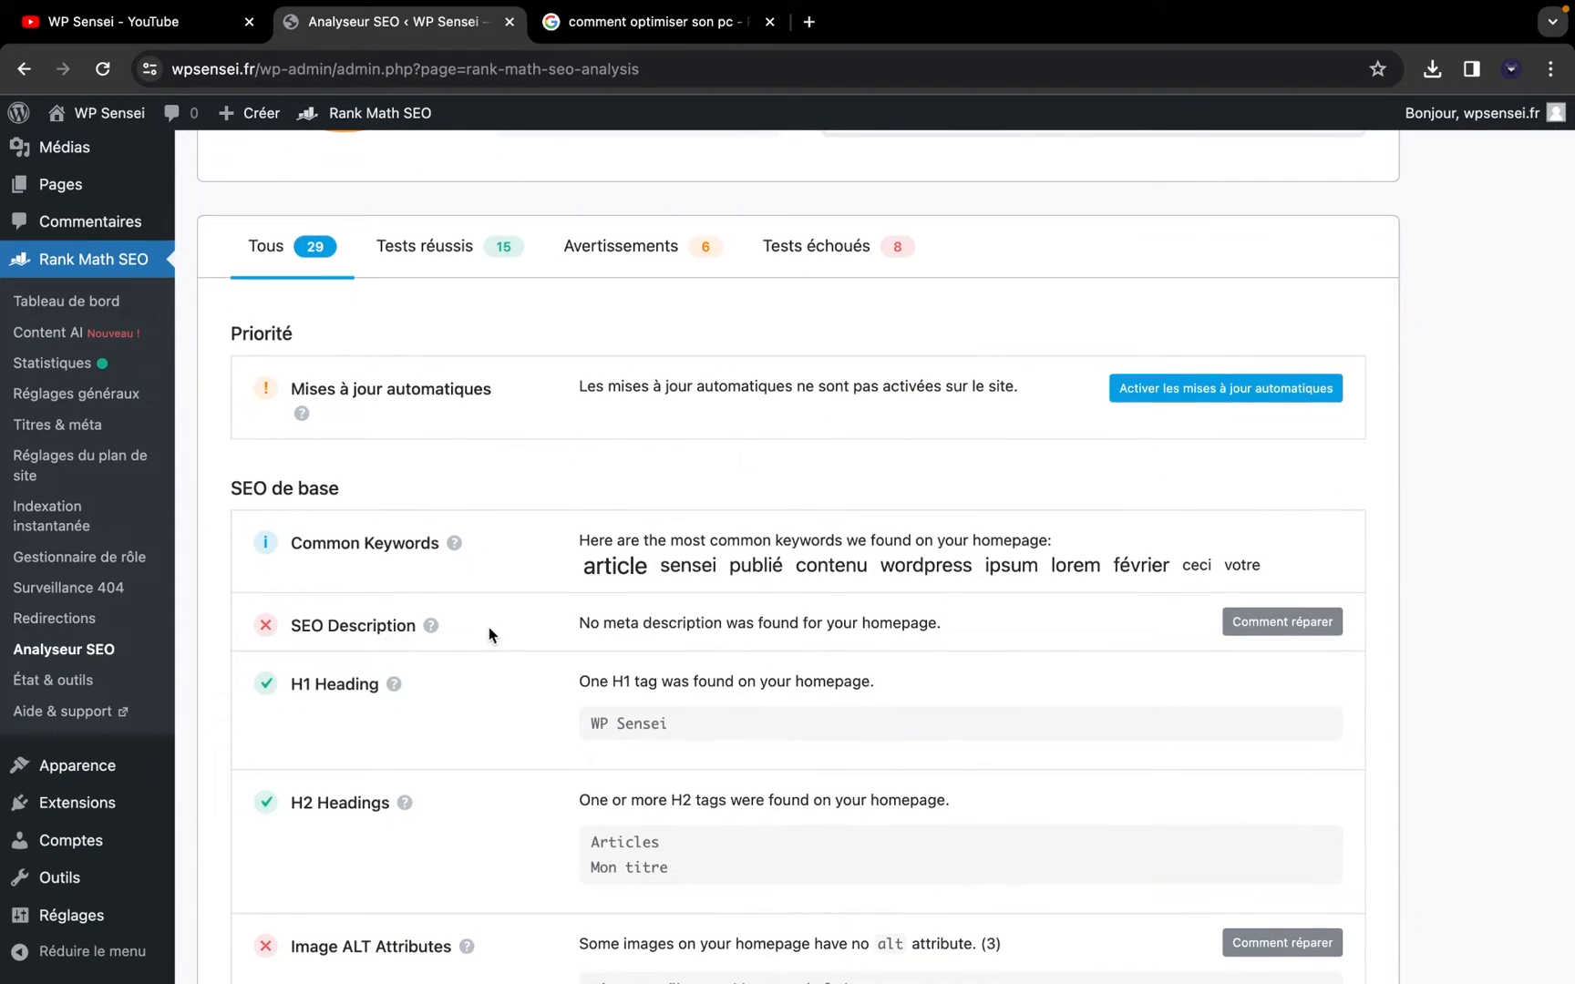
Read through the SEO analysis tests for wpsensei.fr, from basic and advanced SEO to performance and security, and the overall score summary
{"action": "scroll", "coordinate": [455, 460], "scroll_direction": "down", "scroll_amount": 1}
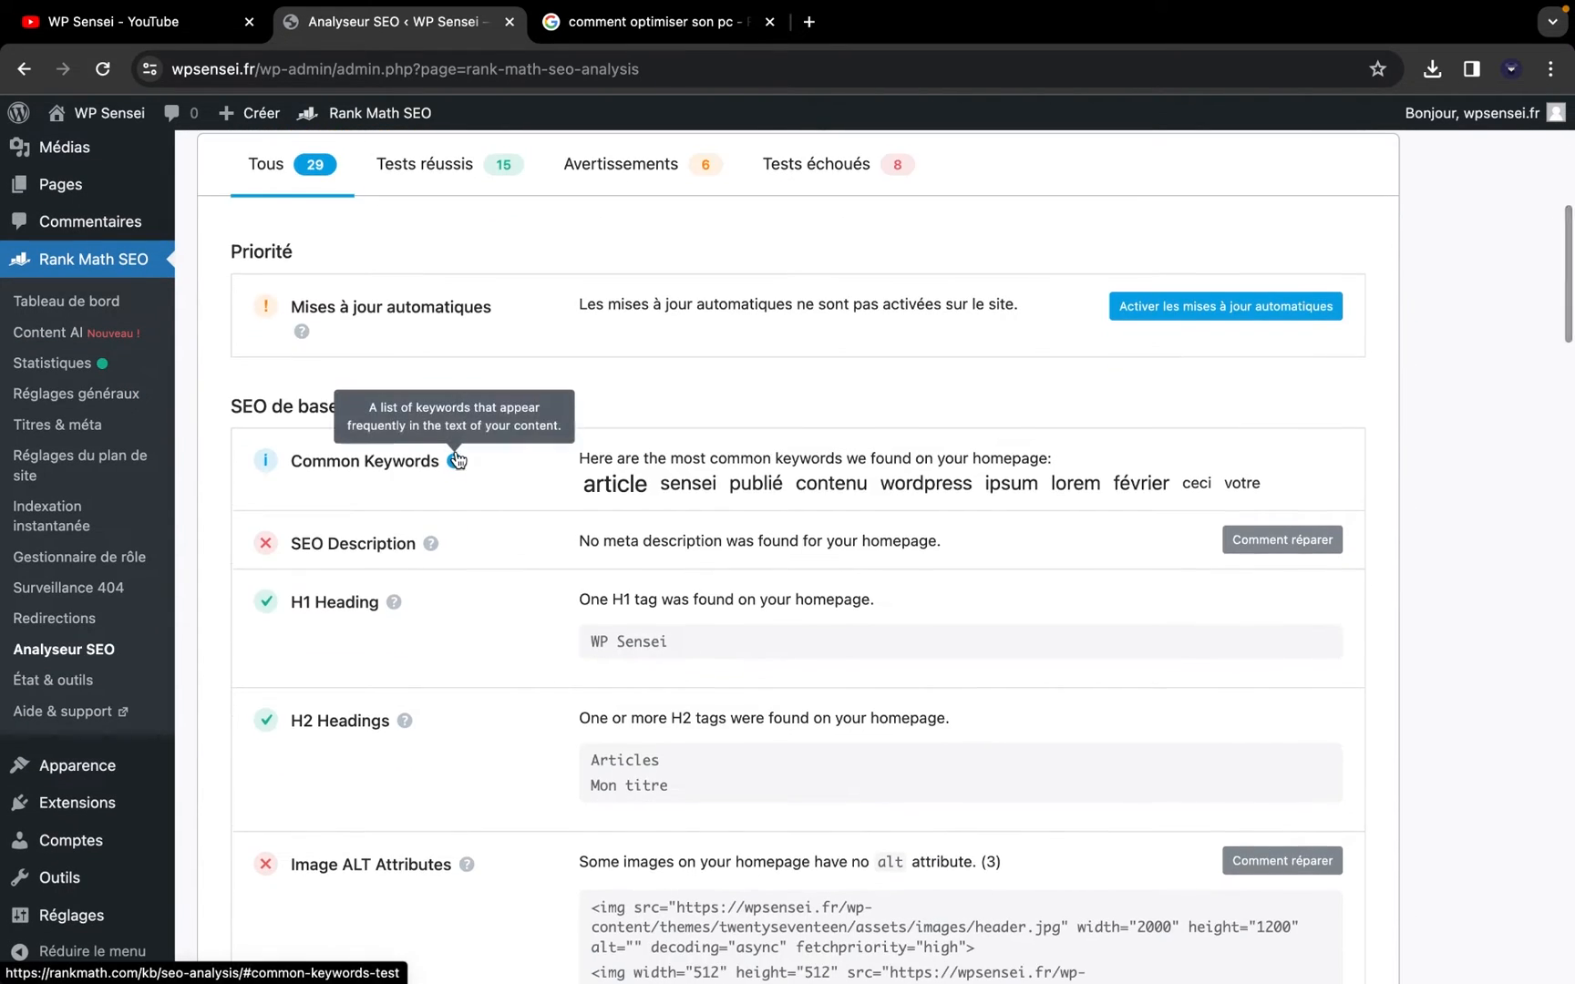
{"action": "scroll", "coordinate": [455, 460], "scroll_direction": "down", "scroll_amount": 3}
{"action": "scroll", "coordinate": [538, 688], "scroll_direction": "down", "scroll_amount": 20}
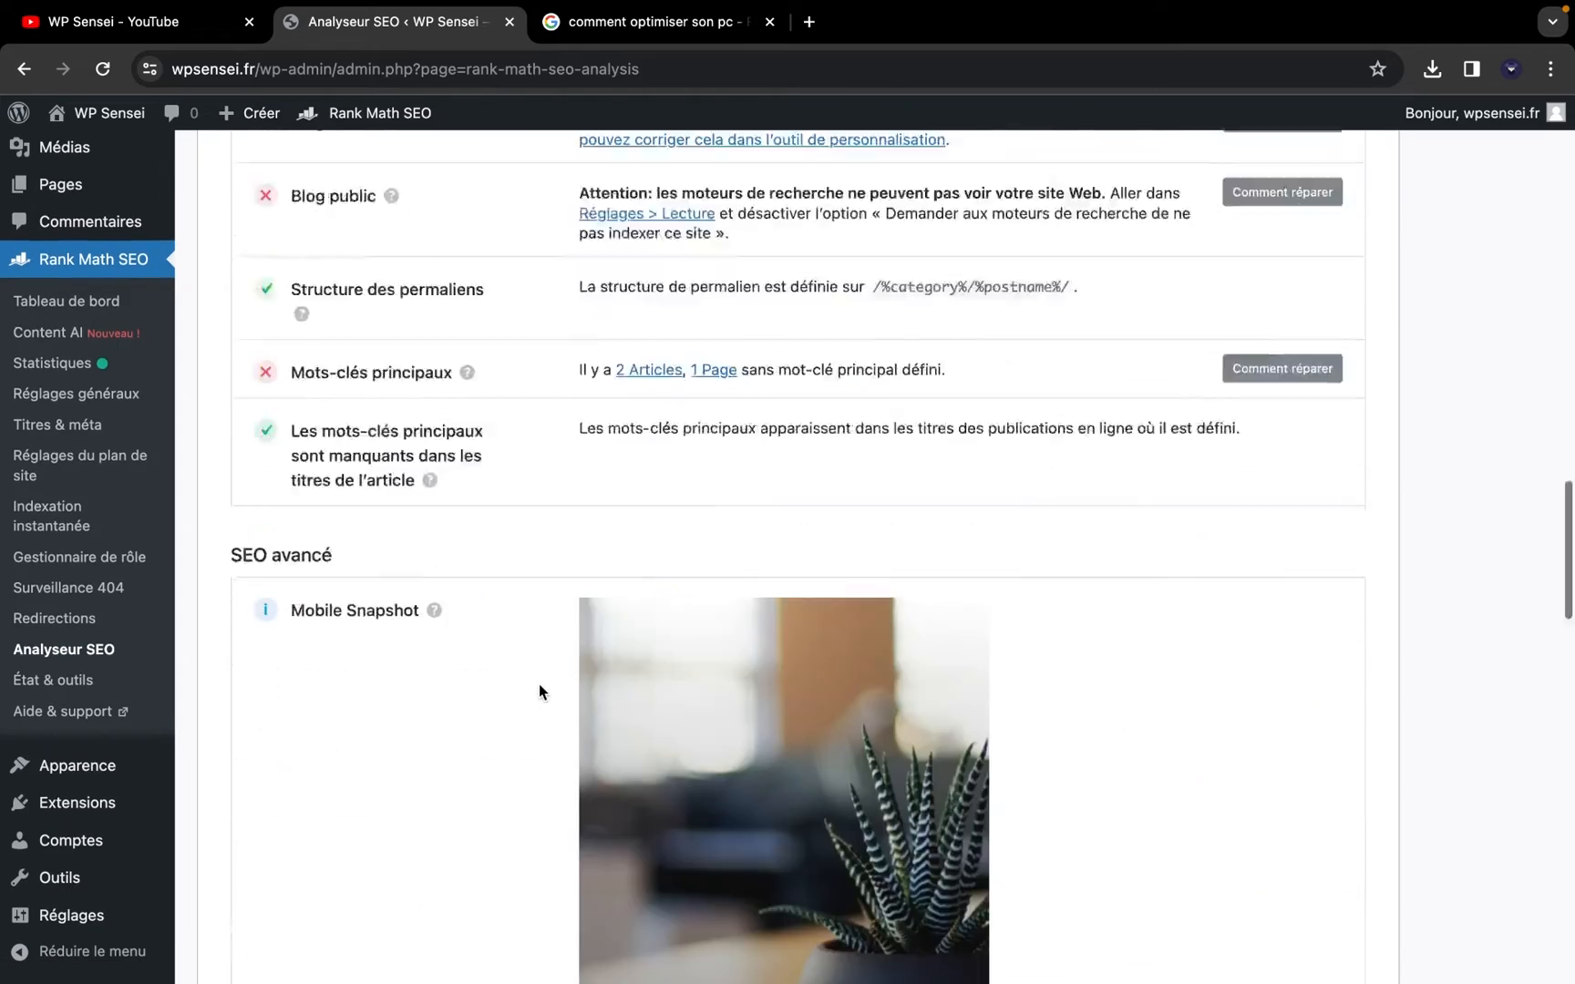
{"action": "scroll", "coordinate": [538, 688], "scroll_direction": "down", "scroll_amount": 10}
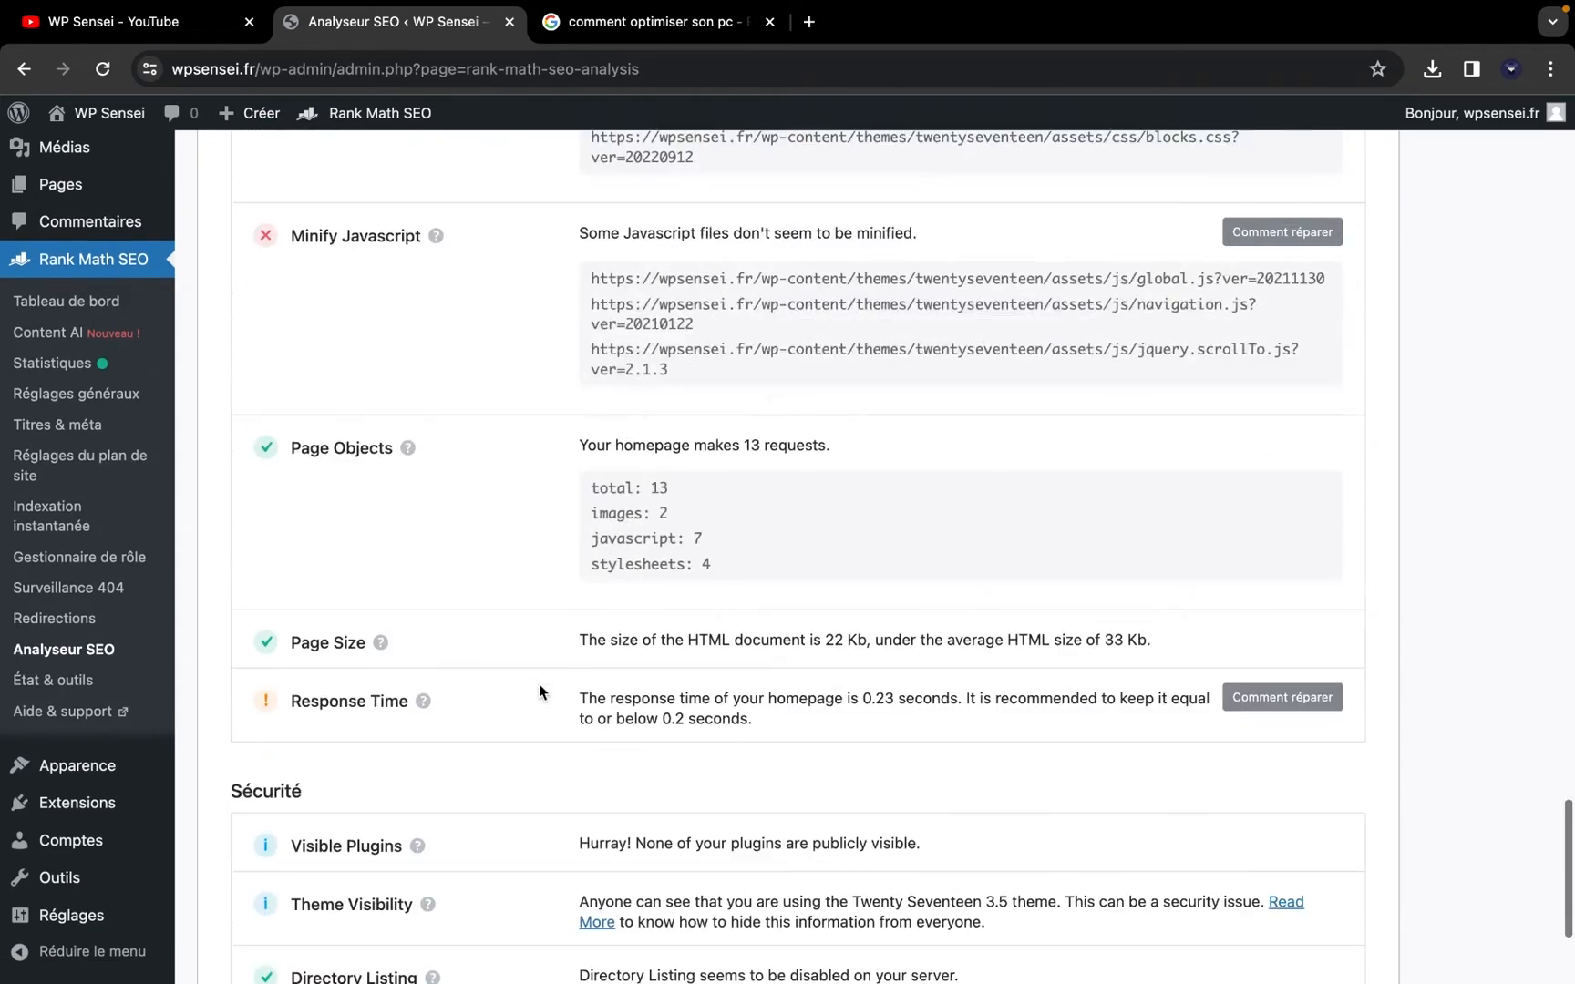
{"action": "scroll", "coordinate": [538, 688], "scroll_direction": "down", "scroll_amount": 4}
{"action": "scroll", "coordinate": [539, 691], "scroll_direction": "up", "scroll_amount": 20}
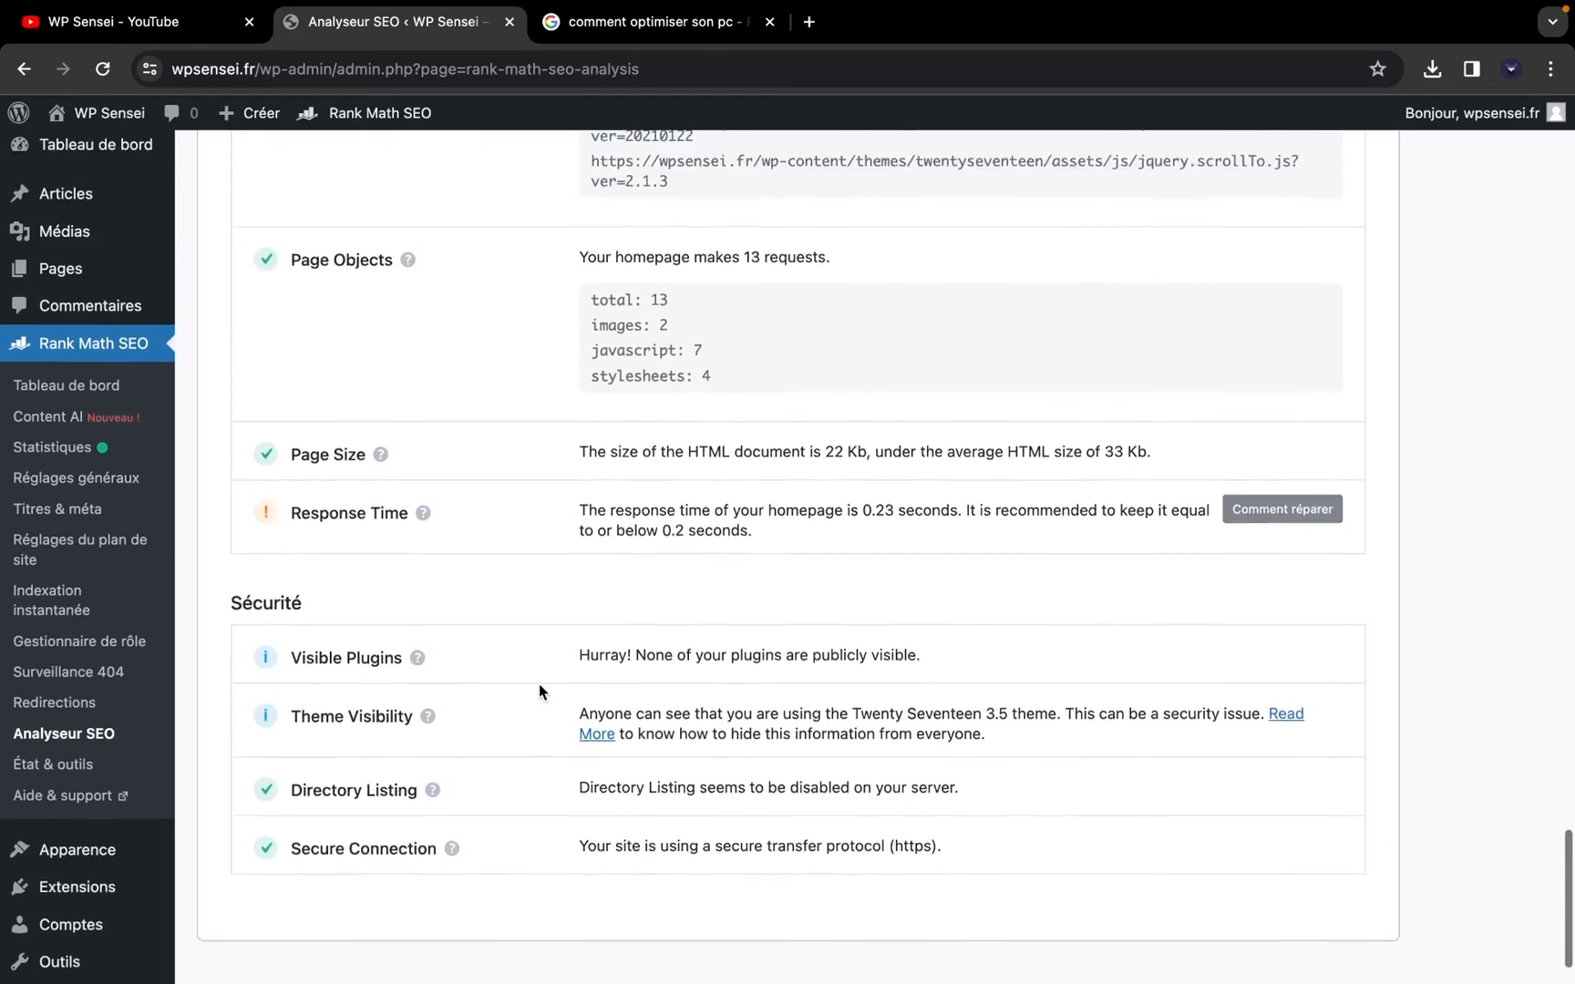
{"action": "scroll", "coordinate": [539, 690], "scroll_direction": "up", "scroll_amount": 1}
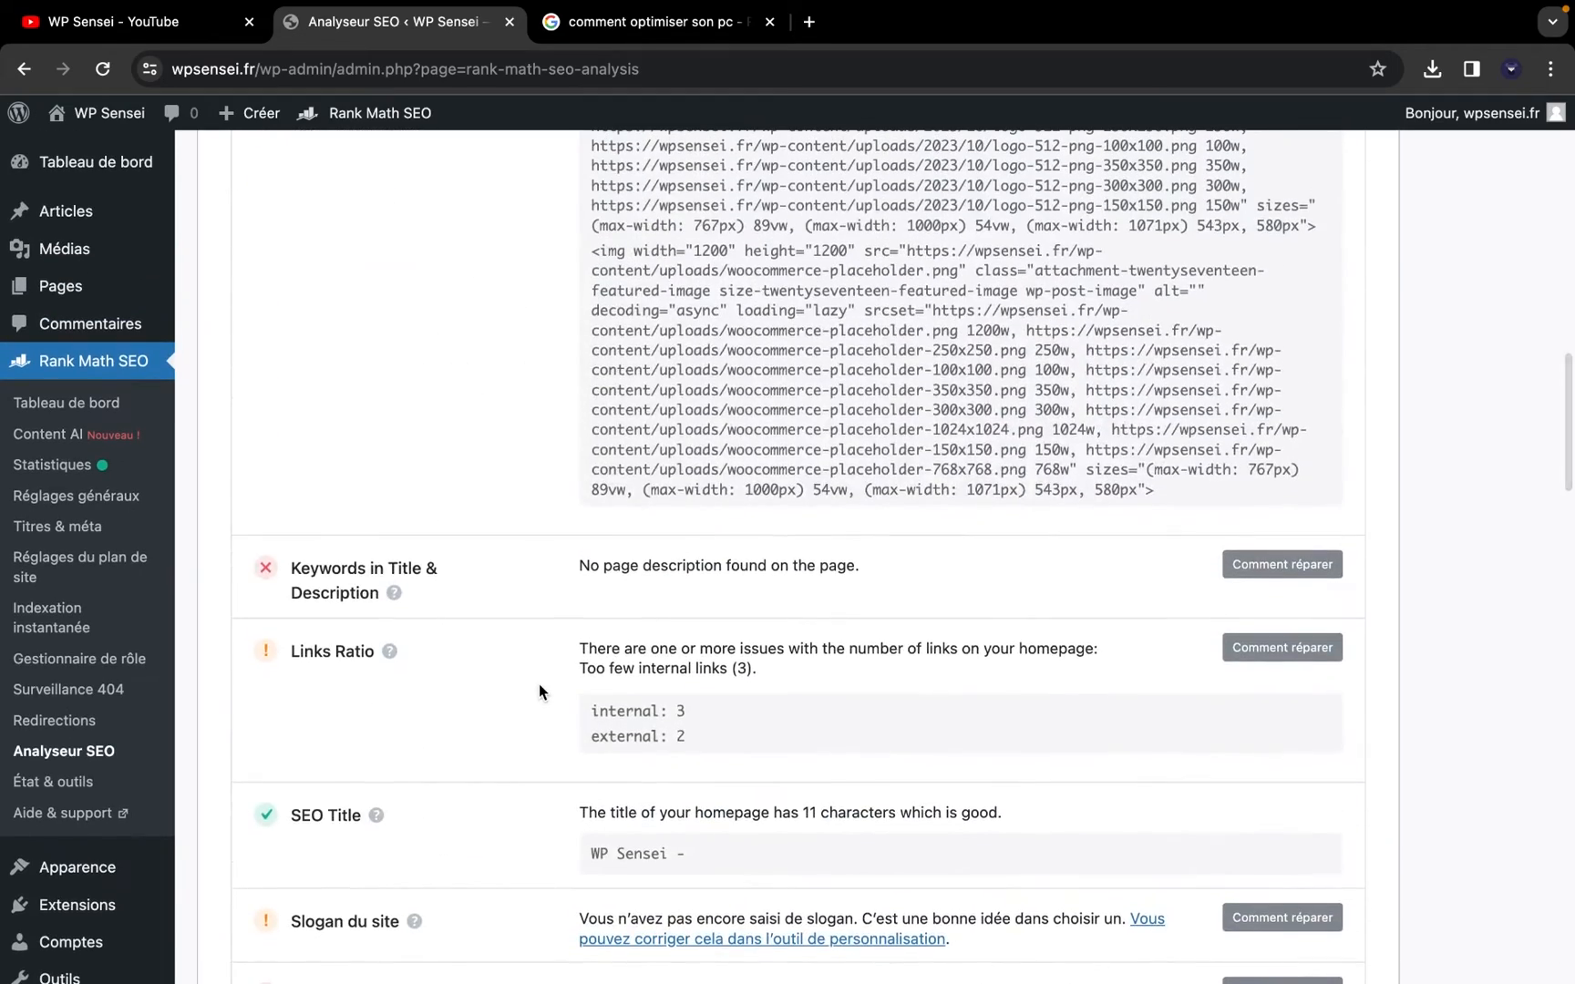
{"action": "scroll", "coordinate": [538, 684], "scroll_direction": "up", "scroll_amount": 20}
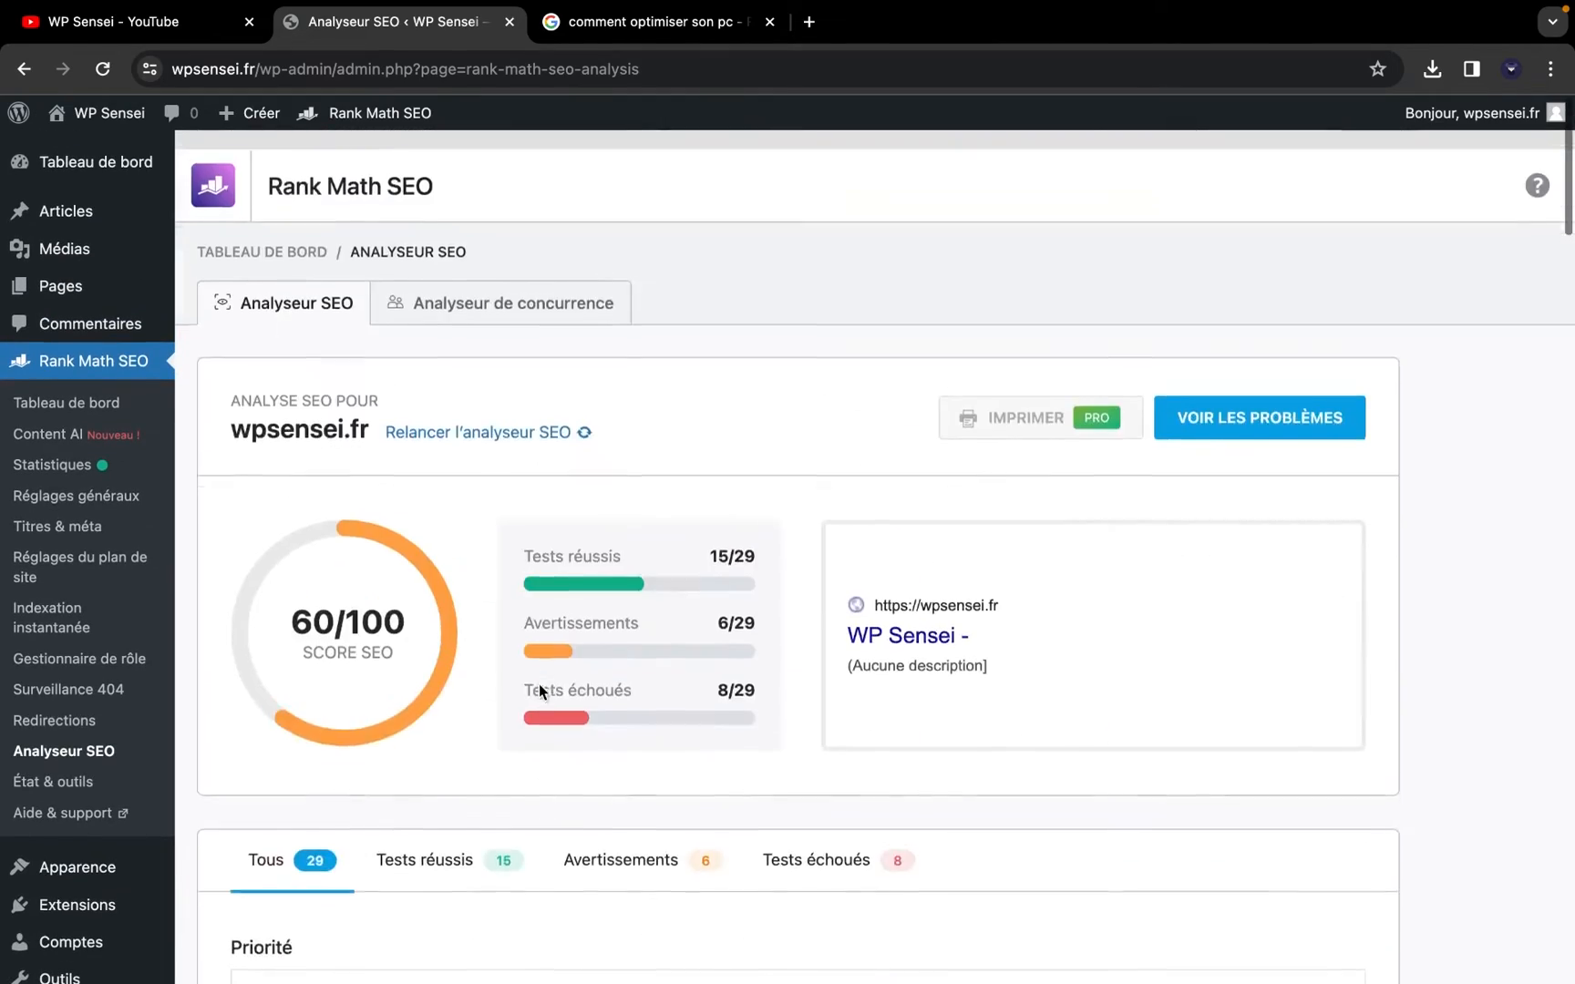
{"action": "scroll", "coordinate": [544, 771], "scroll_direction": "down", "scroll_amount": 5}
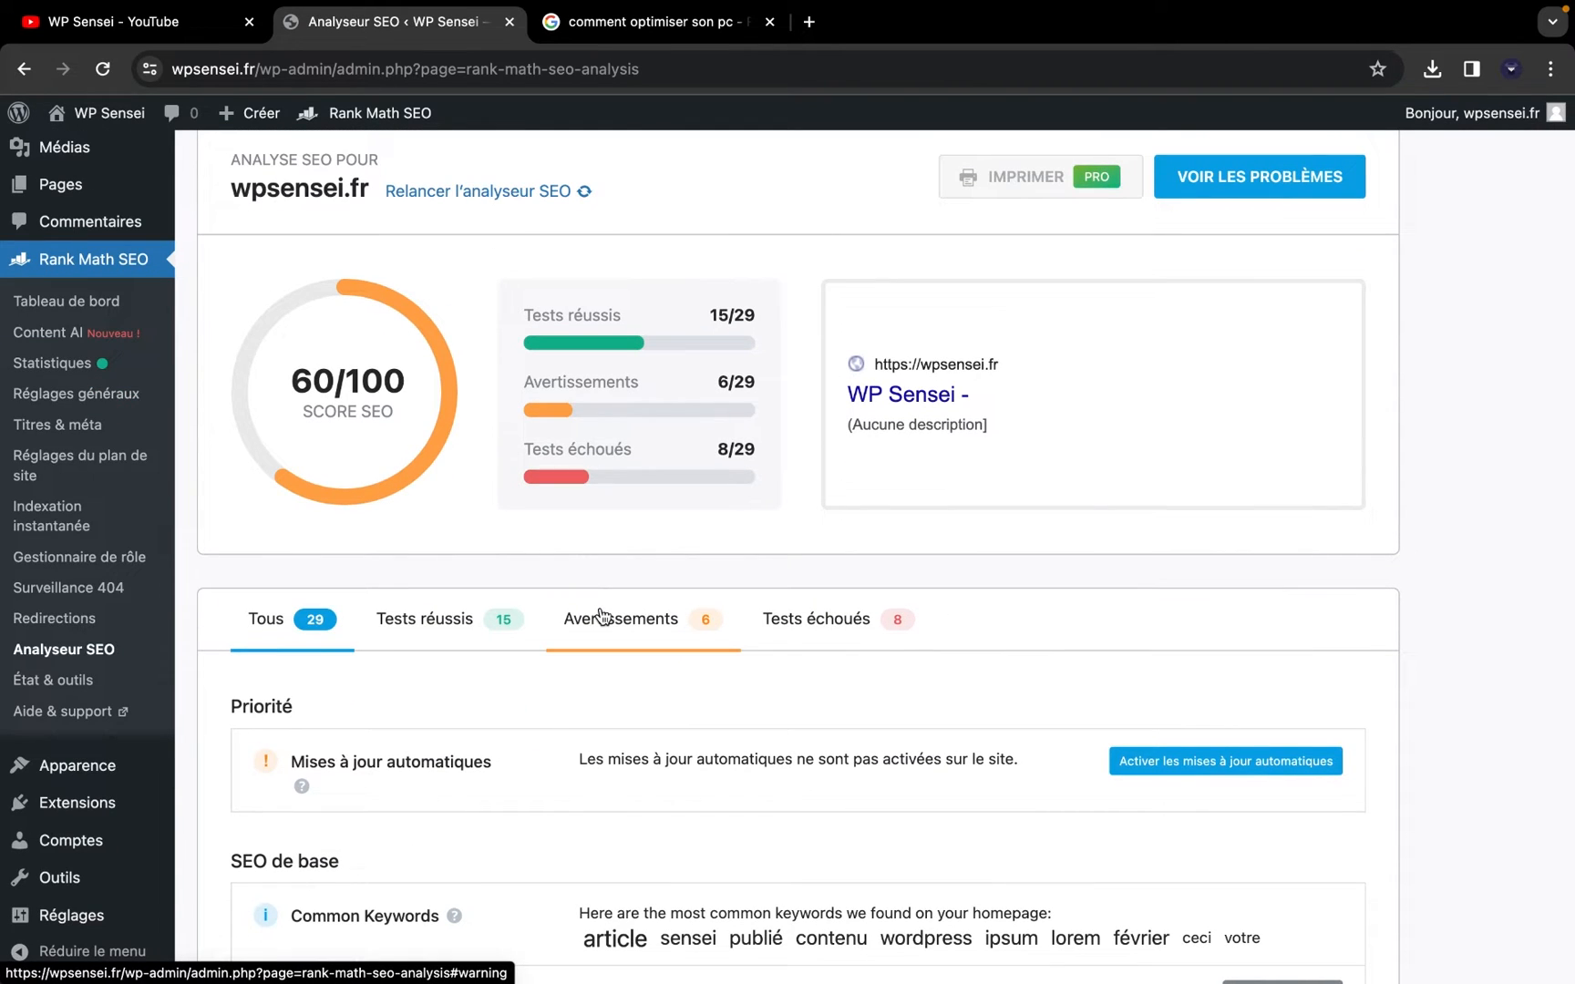
{"action": "scroll", "coordinate": [601, 617], "scroll_direction": "up", "scroll_amount": 5}
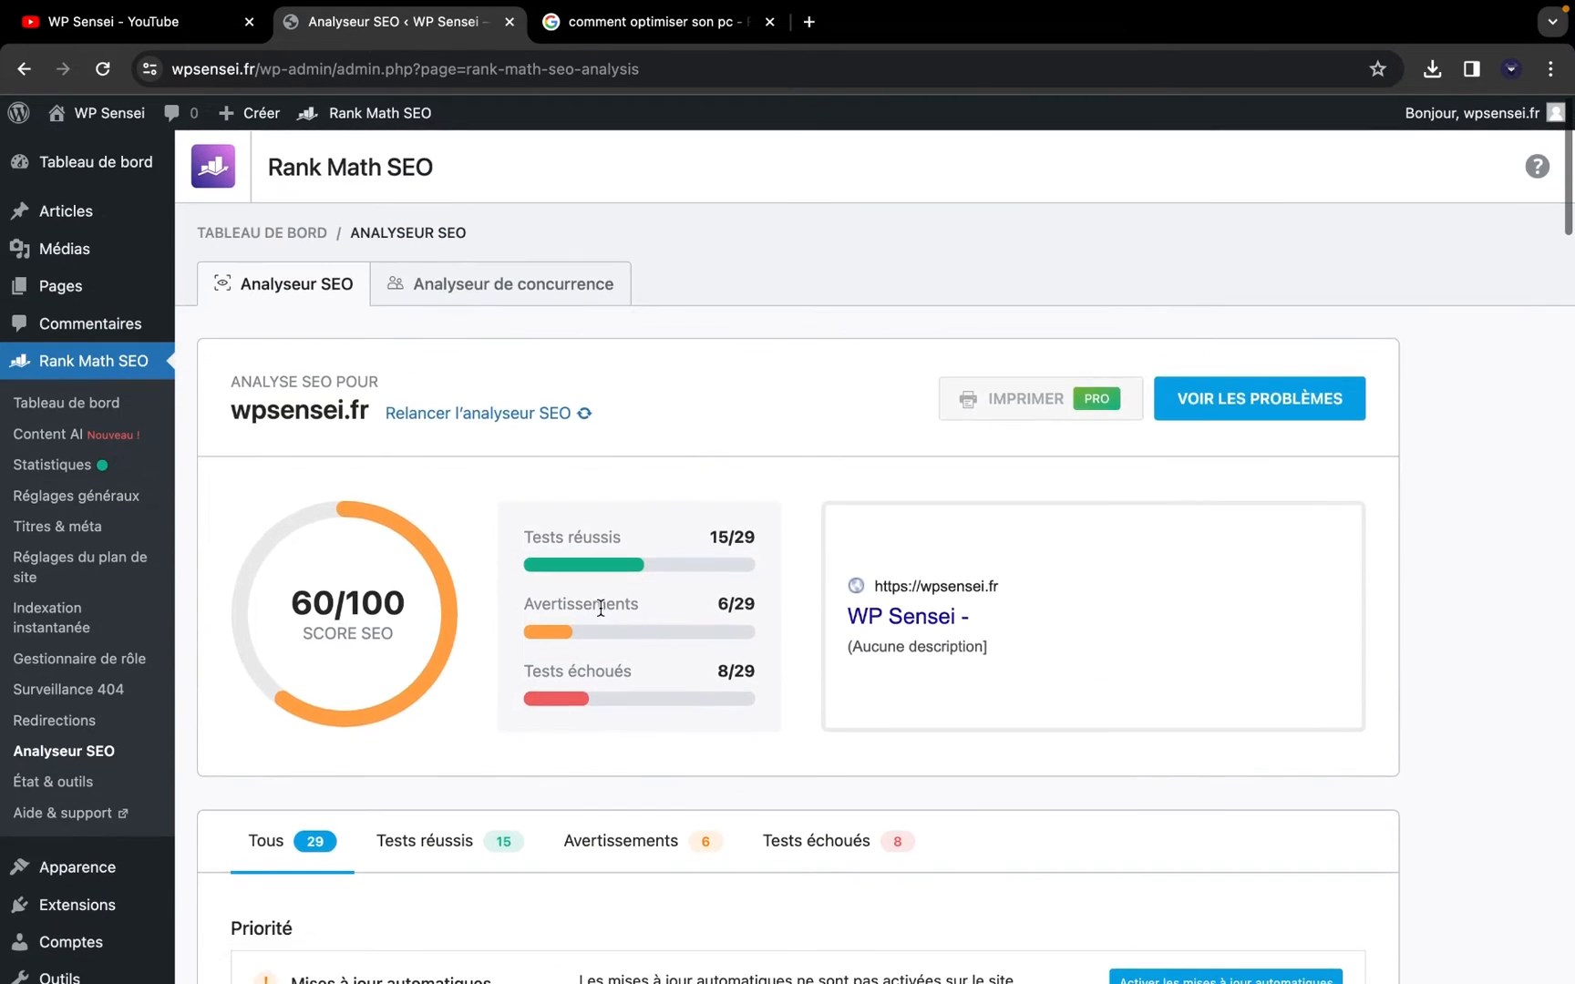
Return to the Rank Math module dashboard and open the settings of the Plan de site module
{"action": "left_click", "coordinate": [69, 410]}
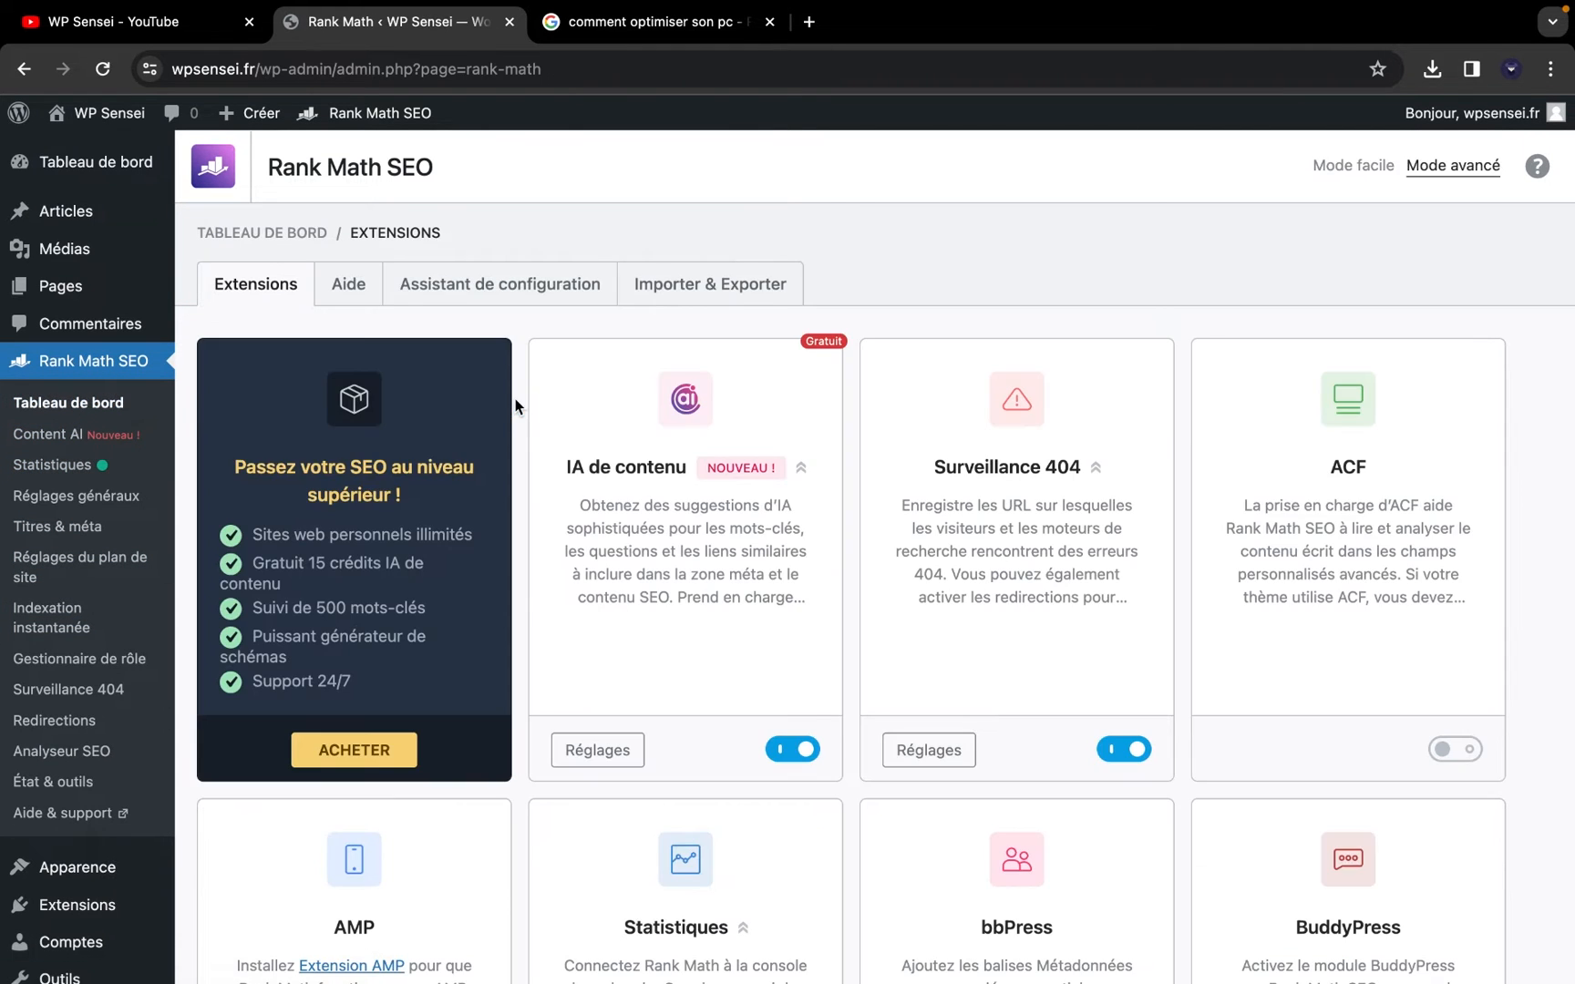
{"action": "scroll", "coordinate": [813, 715], "scroll_direction": "down", "scroll_amount": 10}
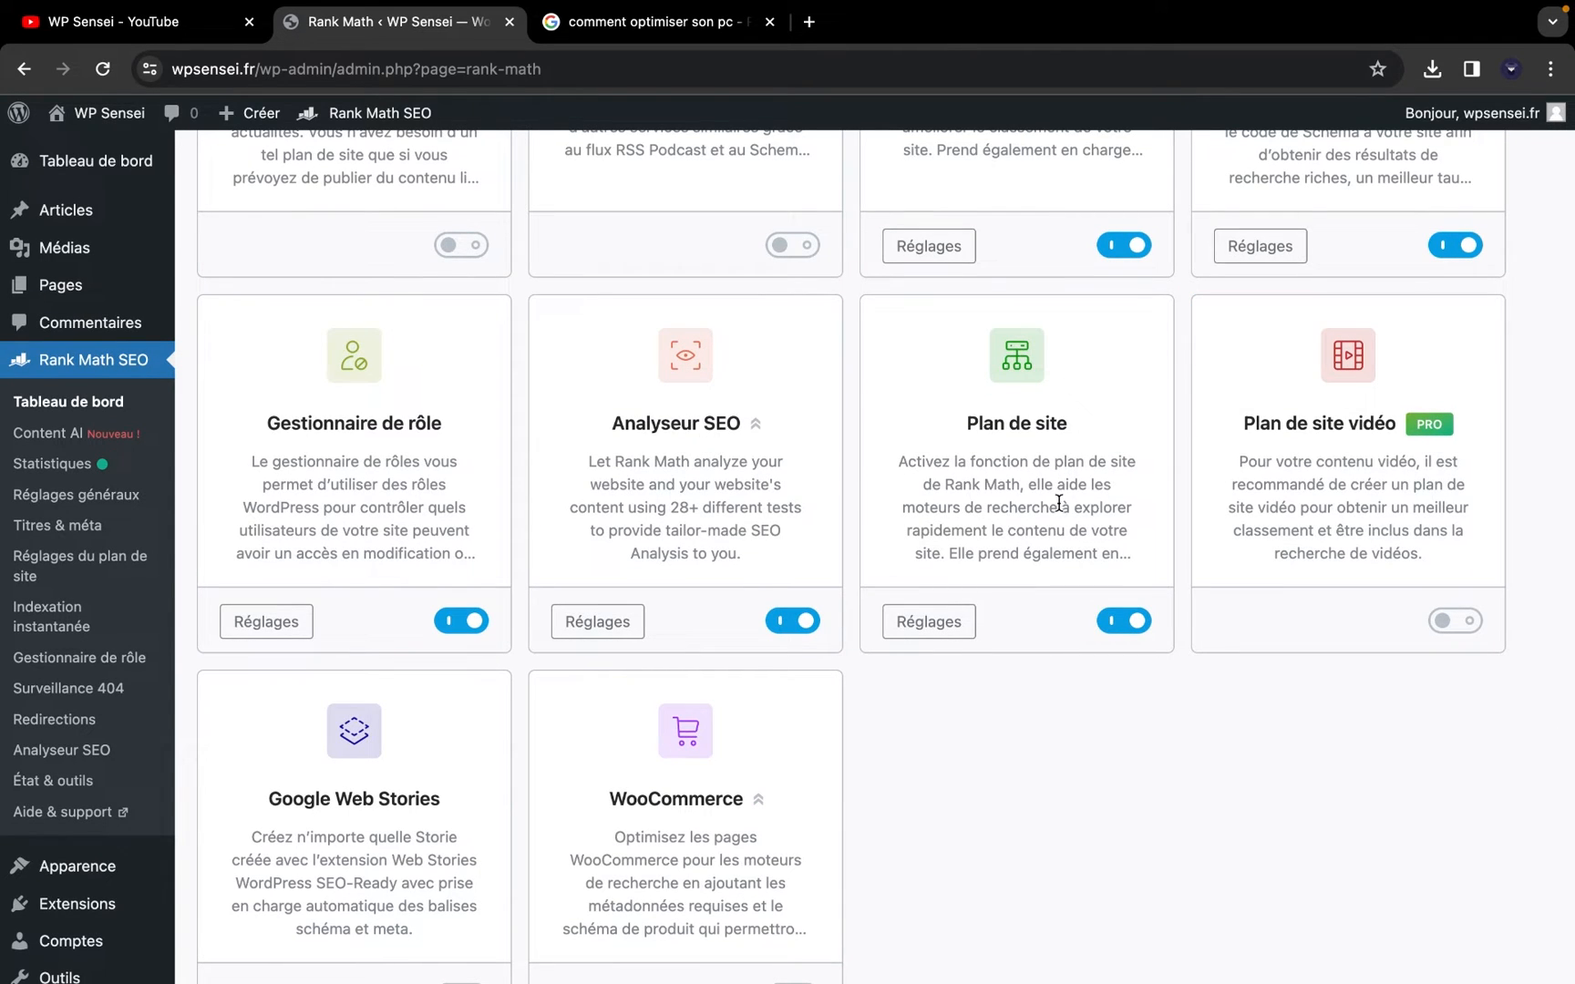
{"action": "left_click", "coordinate": [948, 629]}
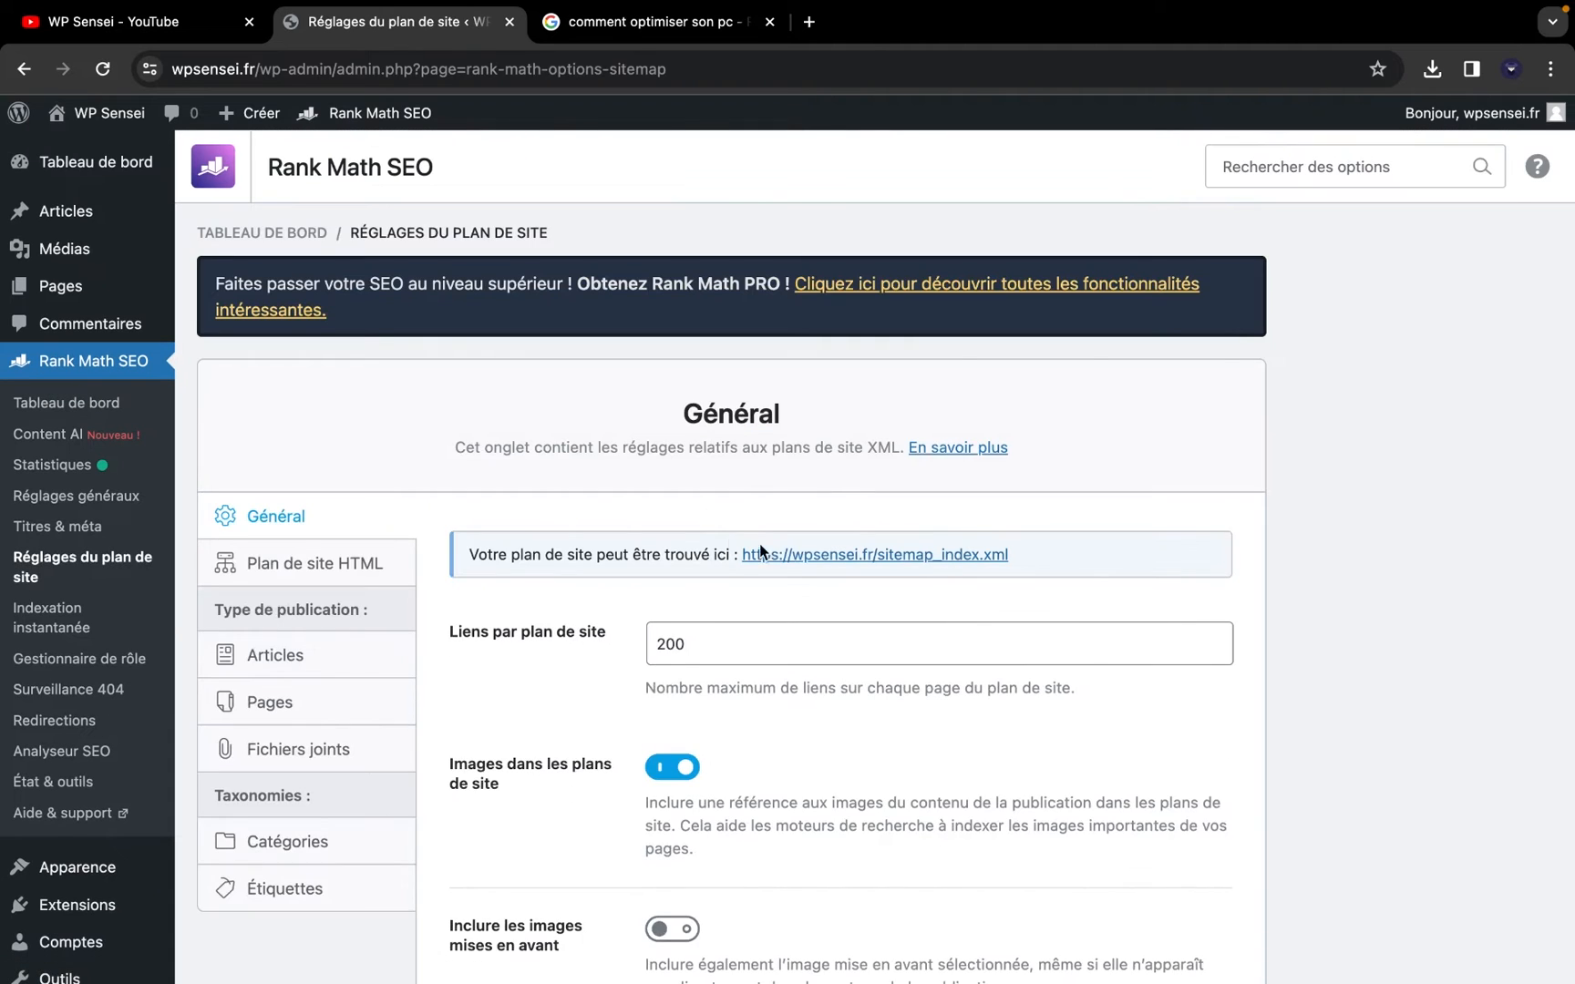
Open the sitemap_index.xml link in a new browser tab, view the listed XML sitemaps, and return to the sitemap settings
{"action": "right_click", "coordinate": [792, 559]}
{"action": "left_click", "coordinate": [832, 573]}
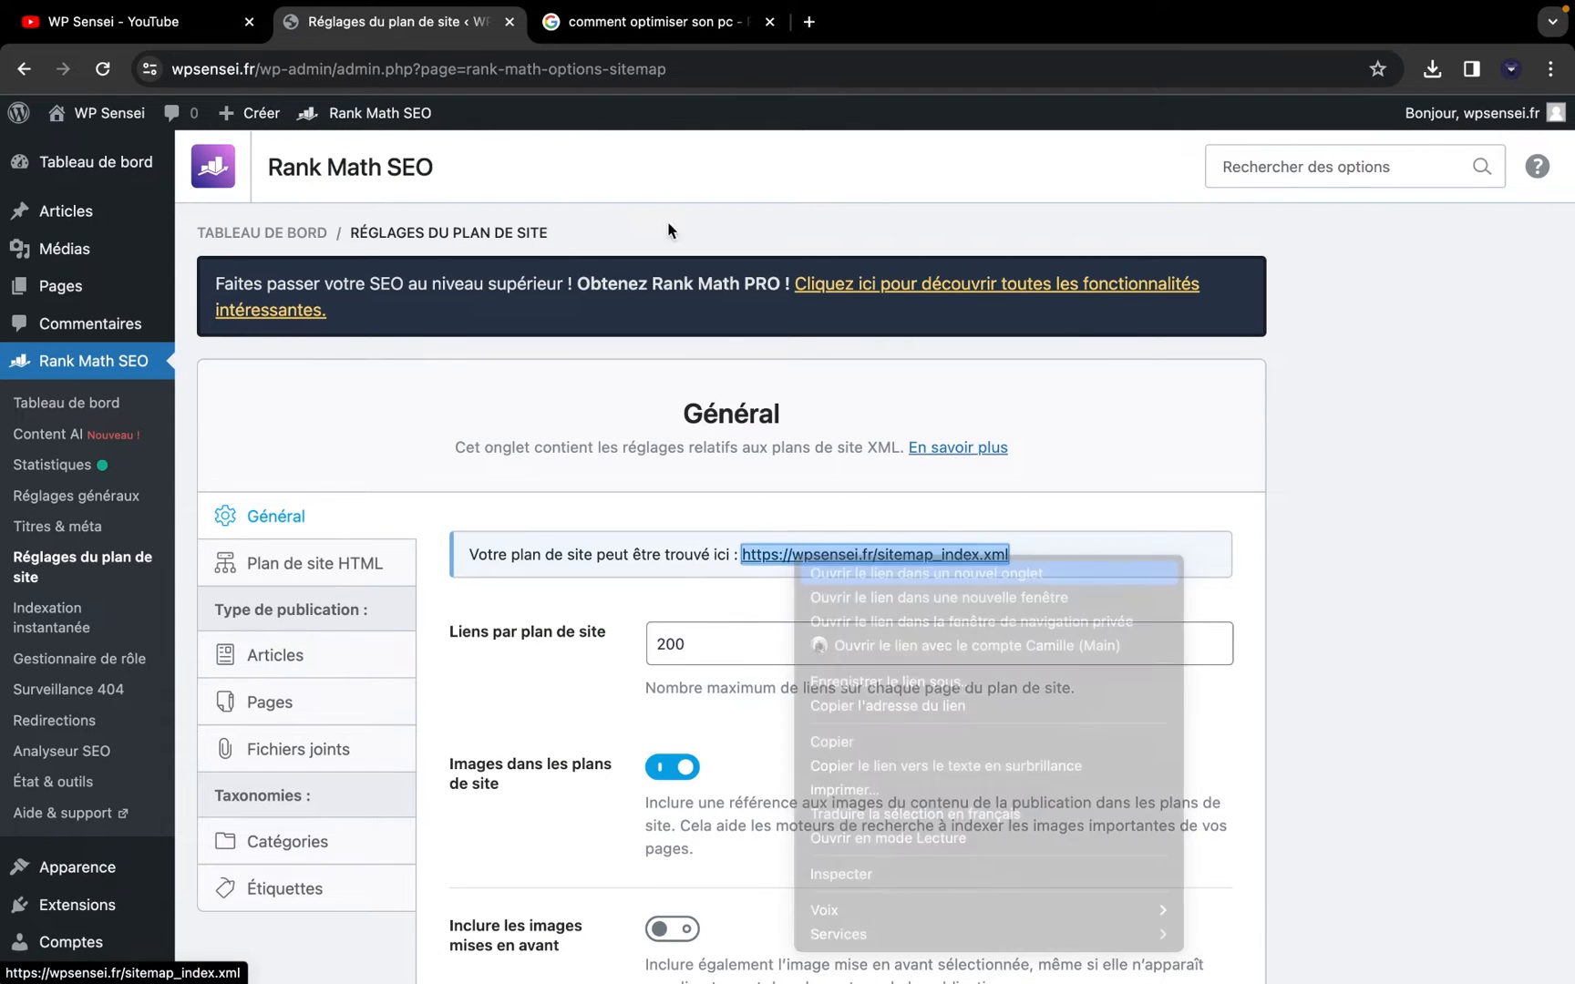
{"action": "left_click", "coordinate": [633, 28]}
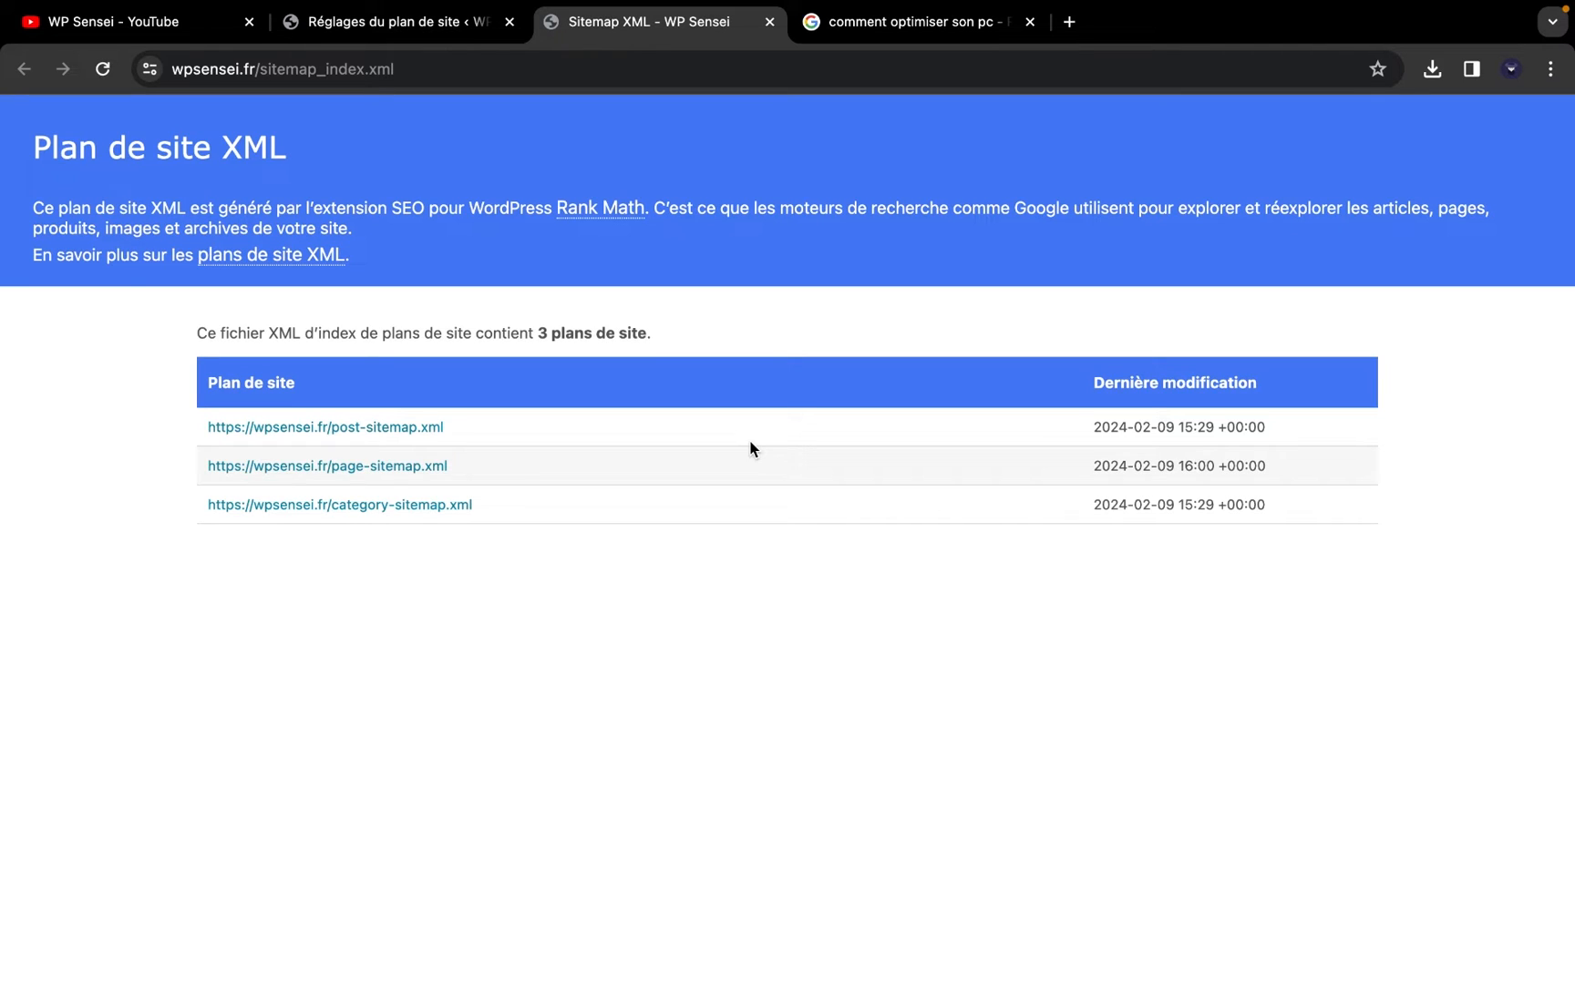
{"action": "left_click", "coordinate": [421, 24]}
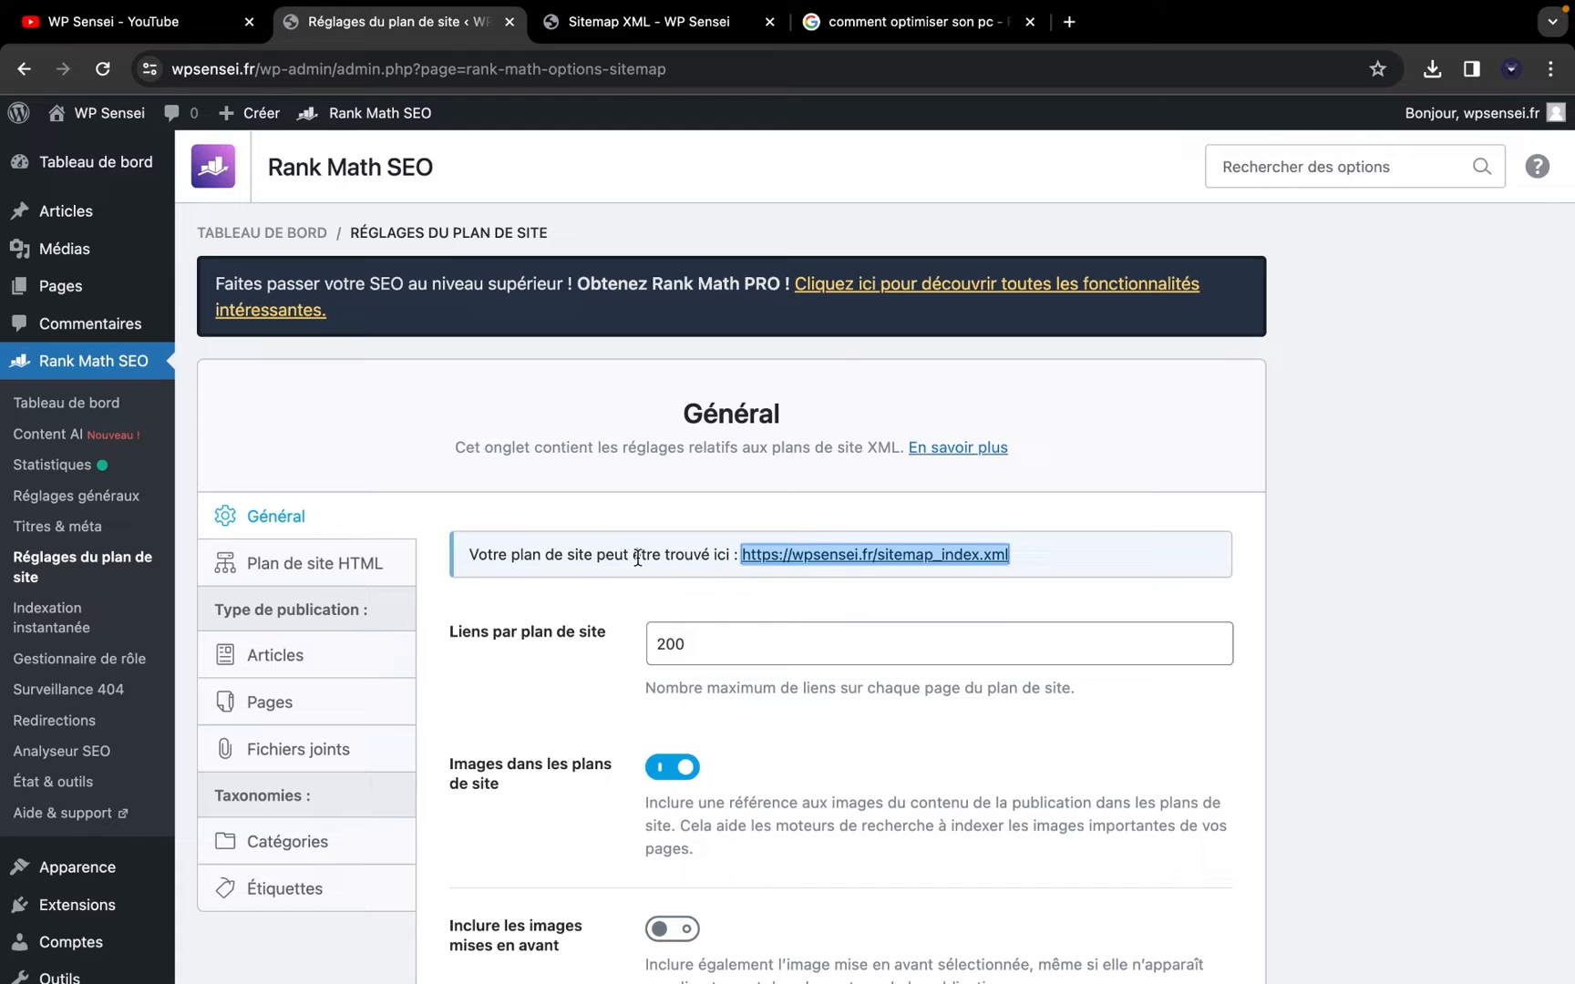
Go back to the module dashboard and review the remaining modules, including Plan de site vidéo, Google Web Stories and WooCommerce
{"action": "left_click", "coordinate": [68, 403]}
{"action": "scroll", "coordinate": [463, 563], "scroll_direction": "down", "scroll_amount": 20}
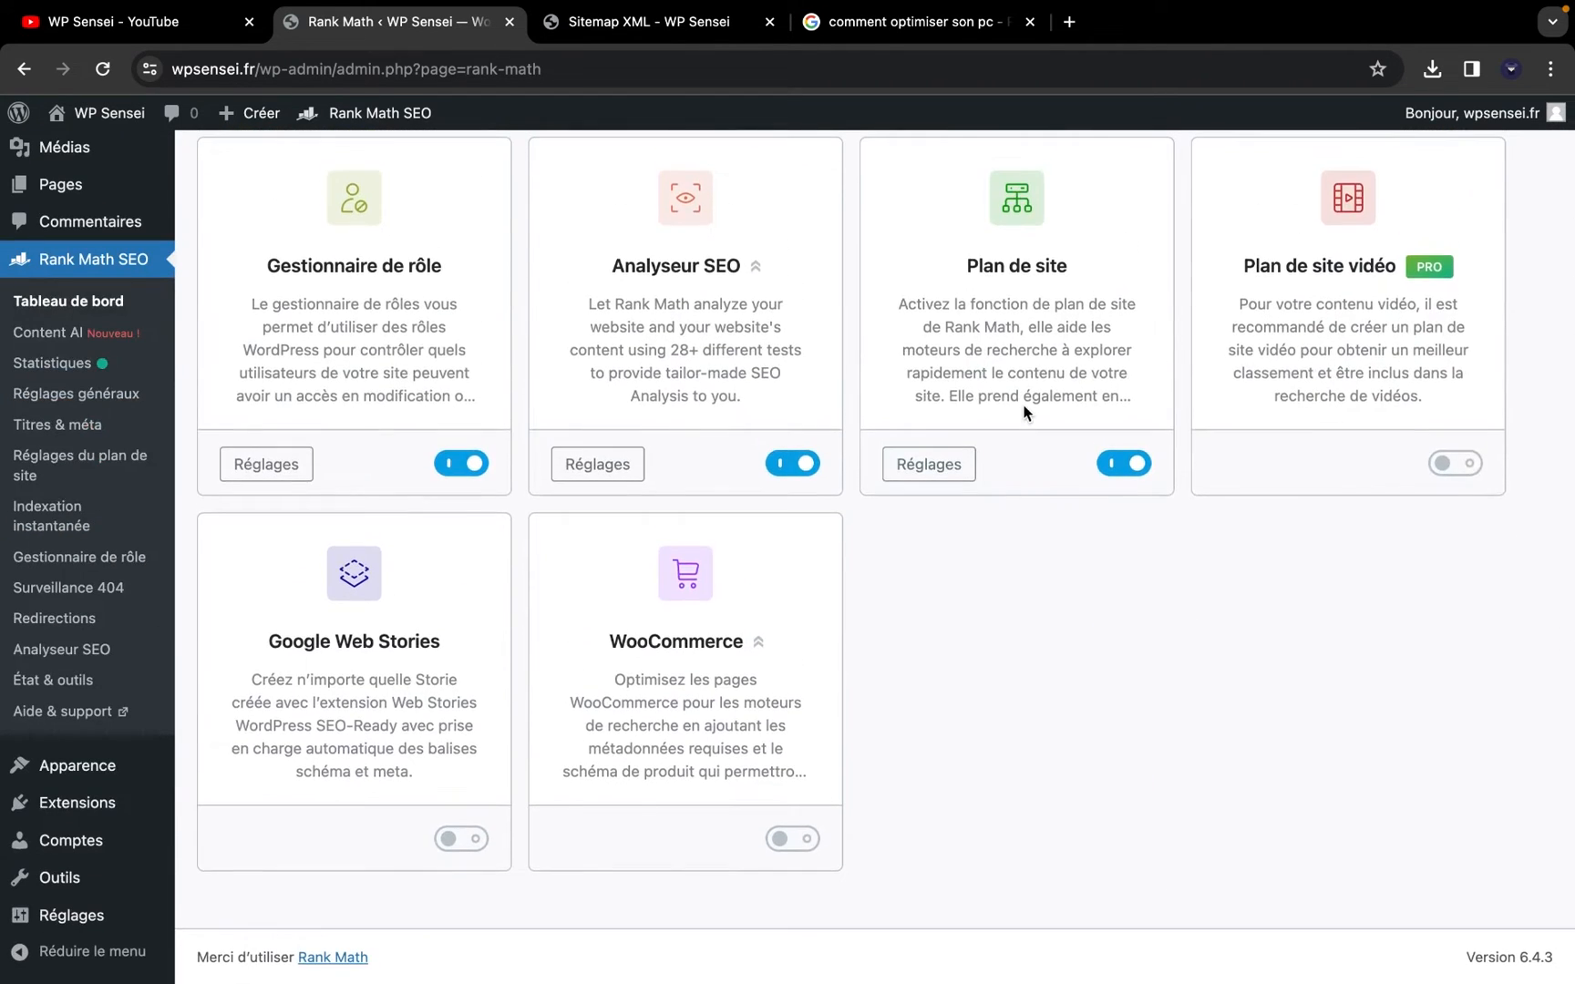
{"action": "scroll", "coordinate": [1022, 404], "scroll_direction": "up", "scroll_amount": 1}
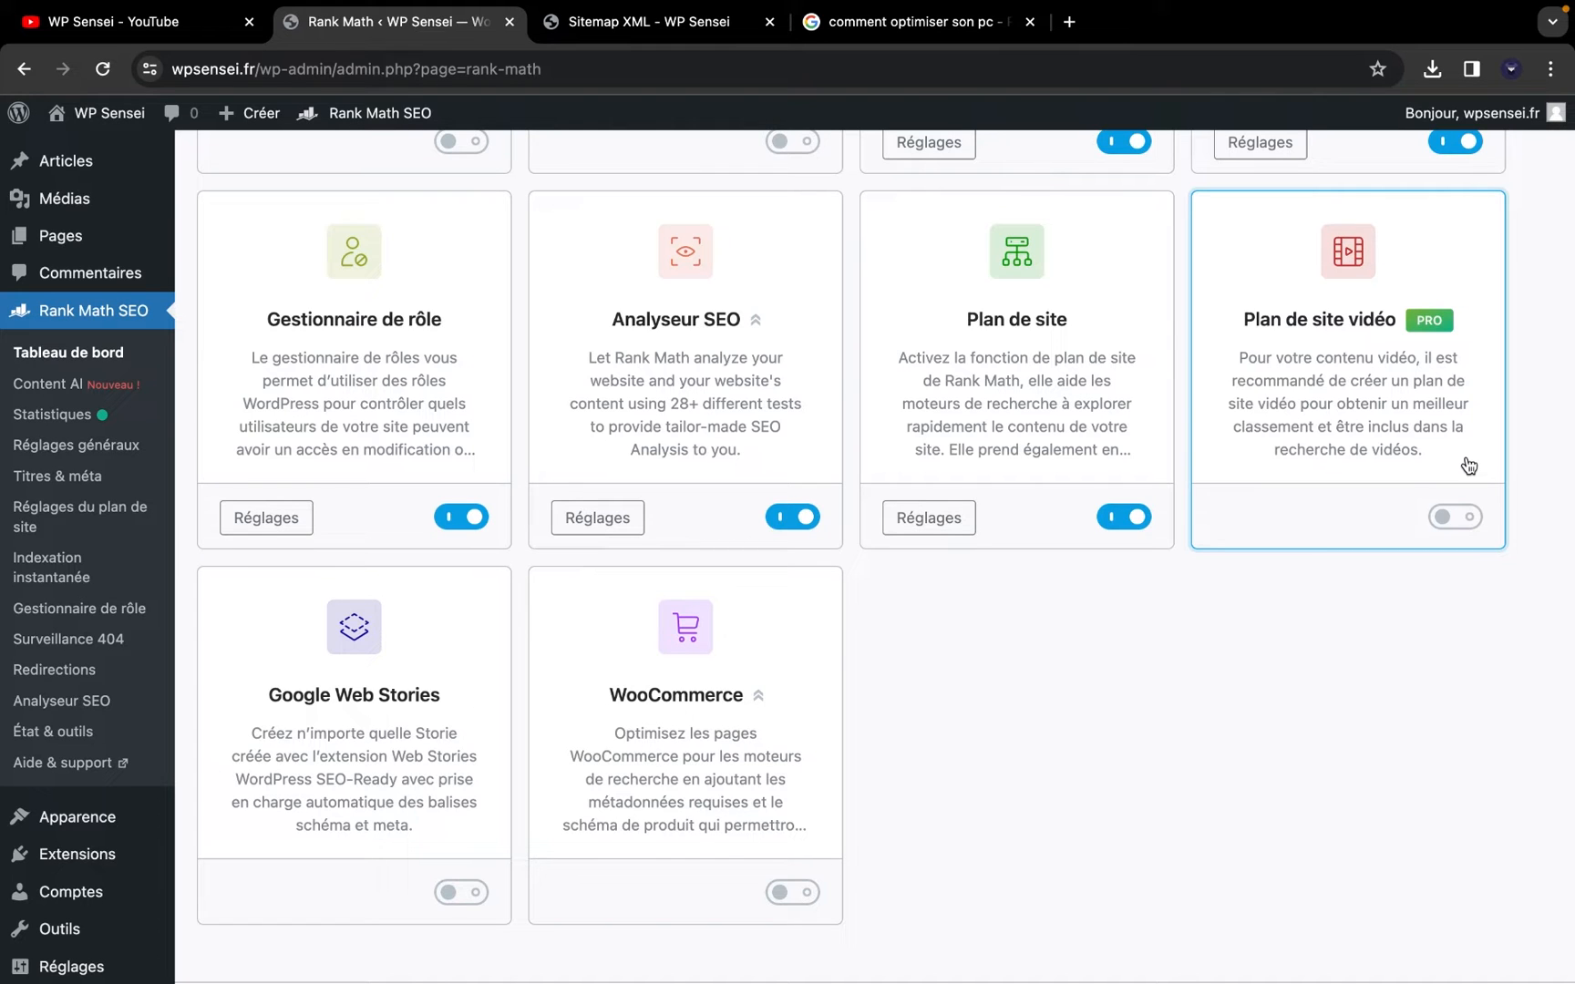
{"action": "scroll", "coordinate": [1467, 463], "scroll_direction": "down", "scroll_amount": 1}
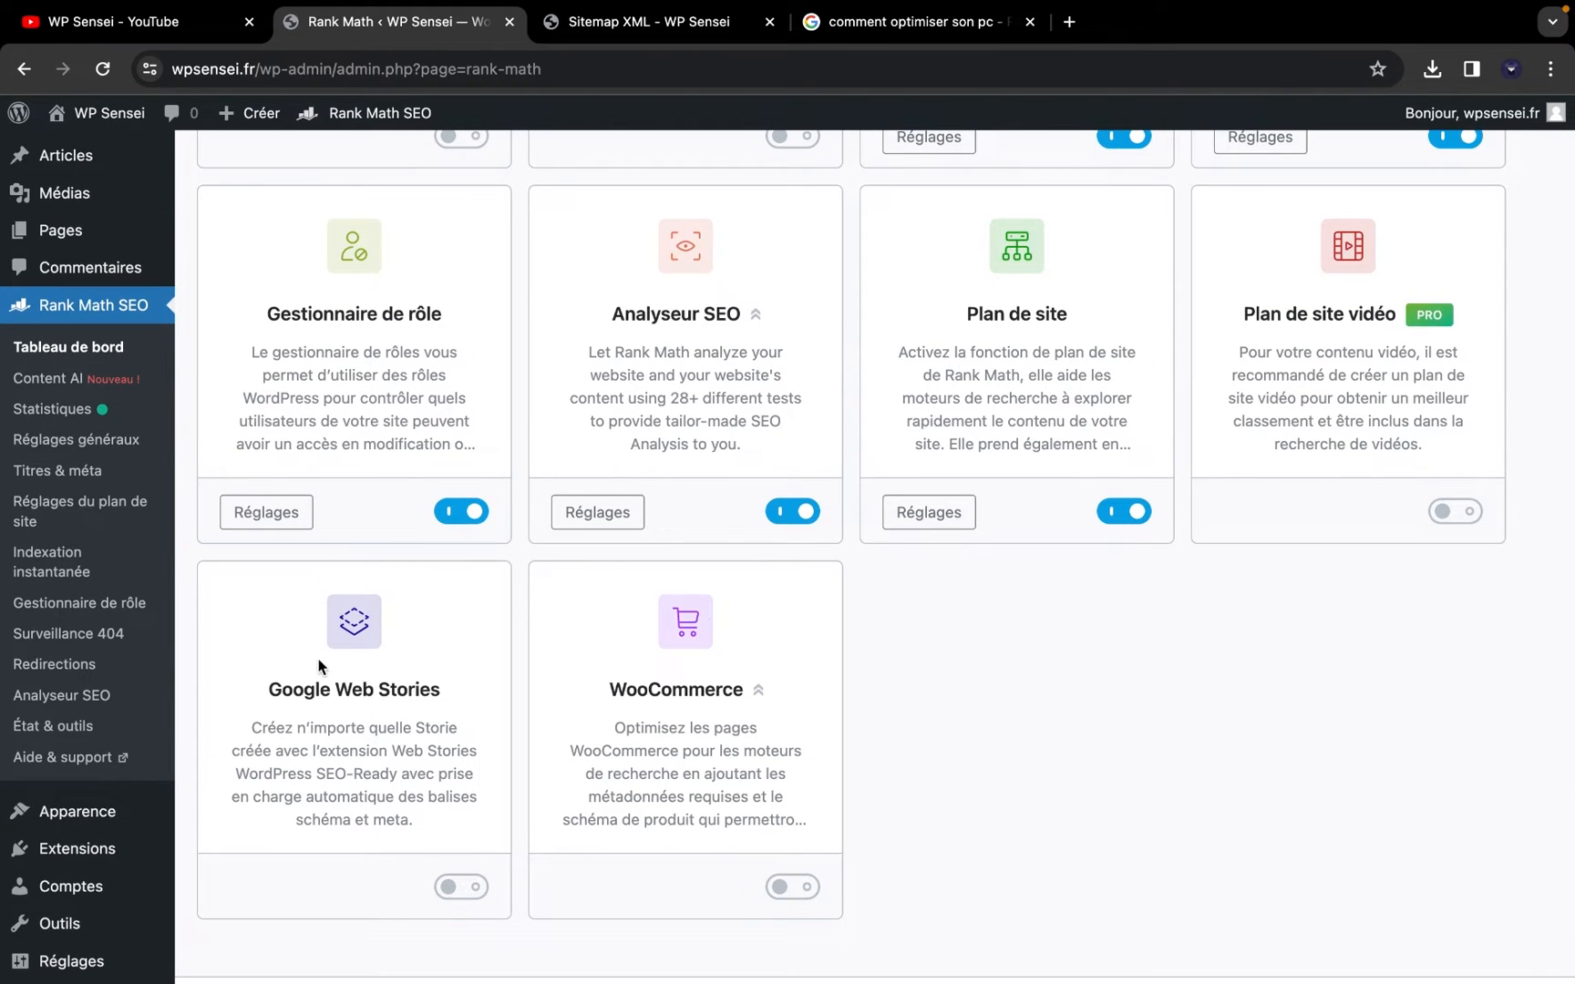
{"action": "left_click_drag", "start_coordinate": [254, 688], "coordinate": [461, 702]}
{"action": "left_click", "coordinate": [470, 706]}
{"action": "scroll", "coordinate": [900, 843], "scroll_direction": "up", "scroll_amount": 5}
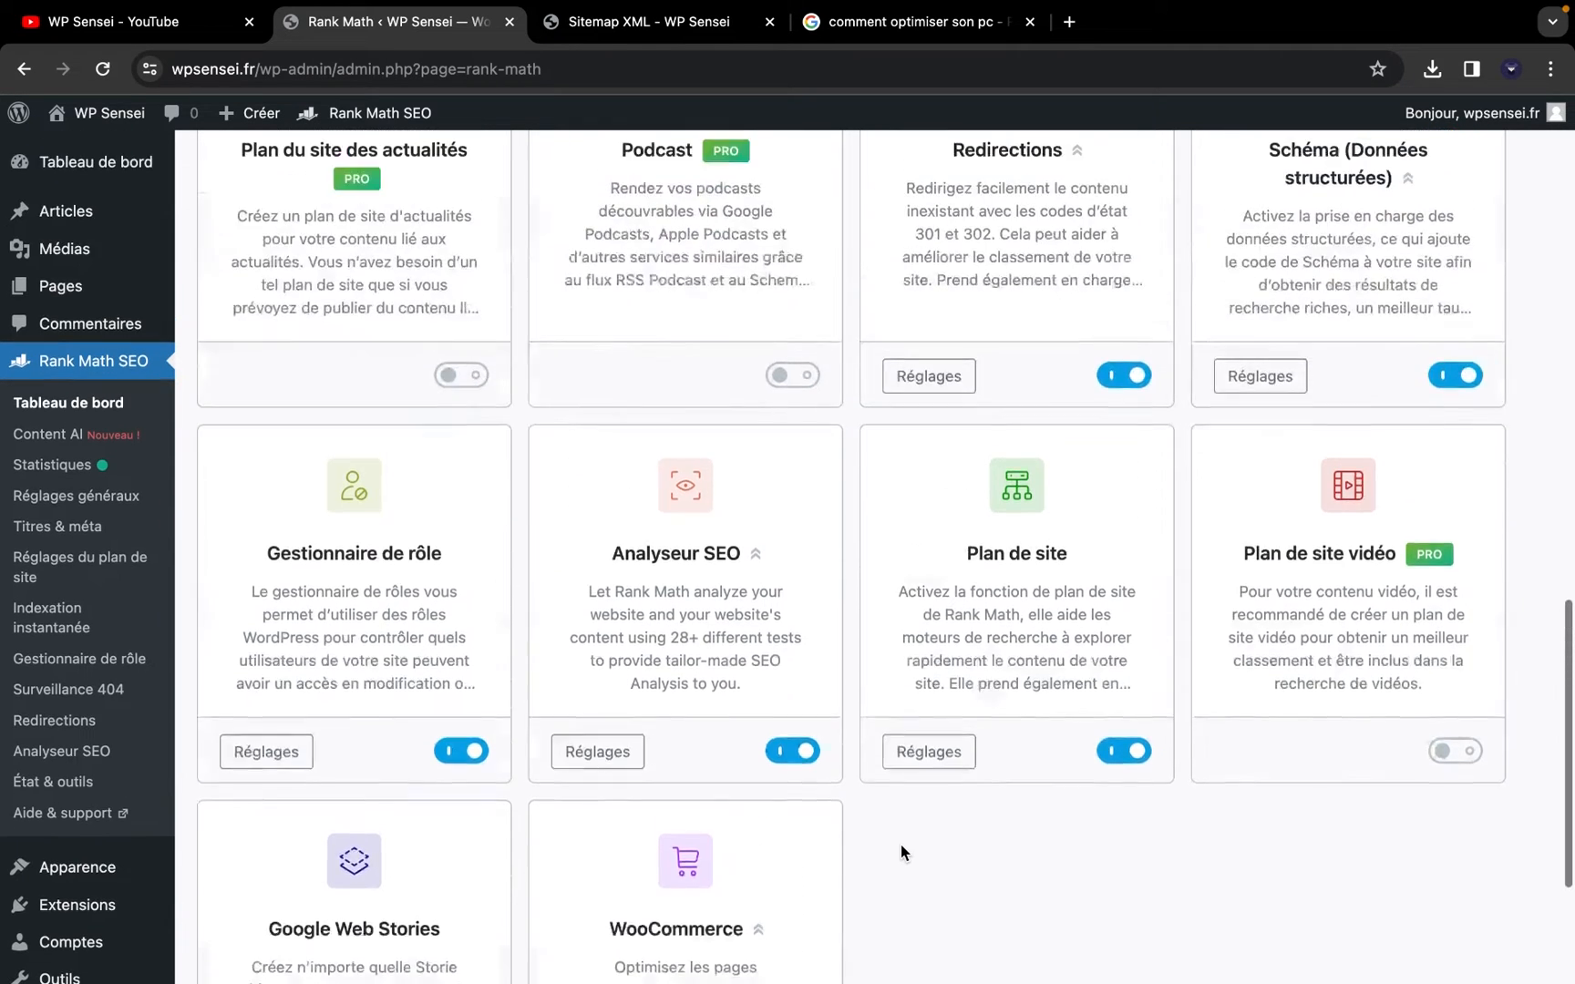
{"action": "scroll", "coordinate": [901, 844], "scroll_direction": "up", "scroll_amount": 5}
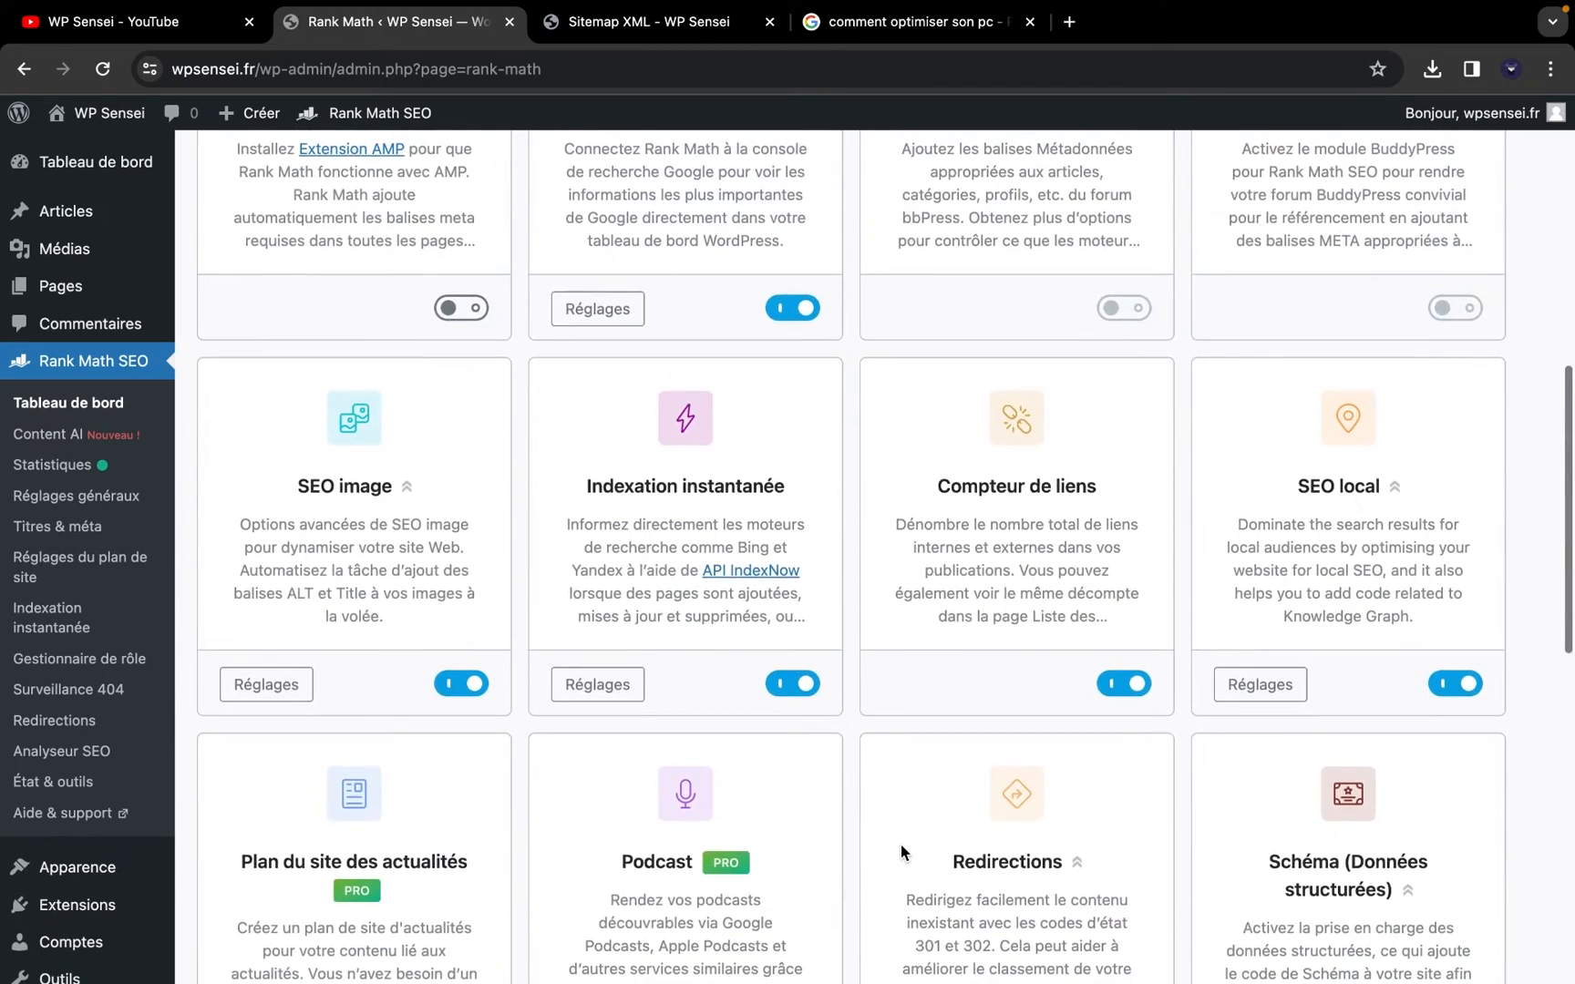
{"action": "scroll", "coordinate": [900, 844], "scroll_direction": "up", "scroll_amount": 8}
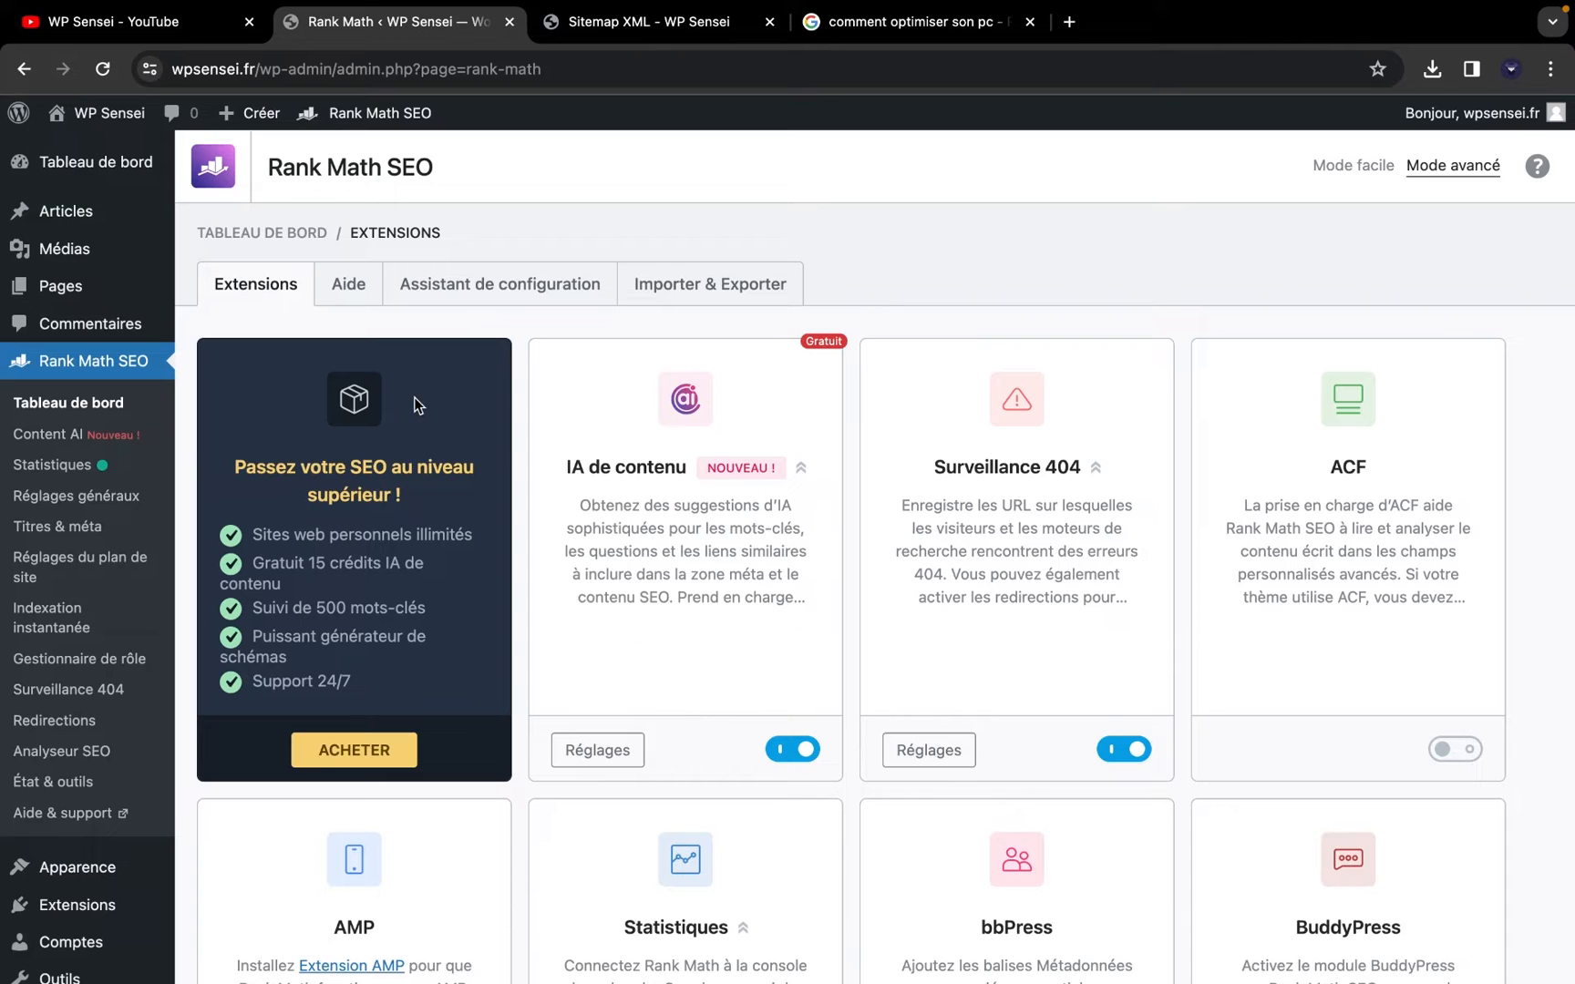
Look at Rank Math's Aide page, the Assistant de configuration and the import/export options for settings and other SEO extensions
{"action": "left_click", "coordinate": [343, 288]}
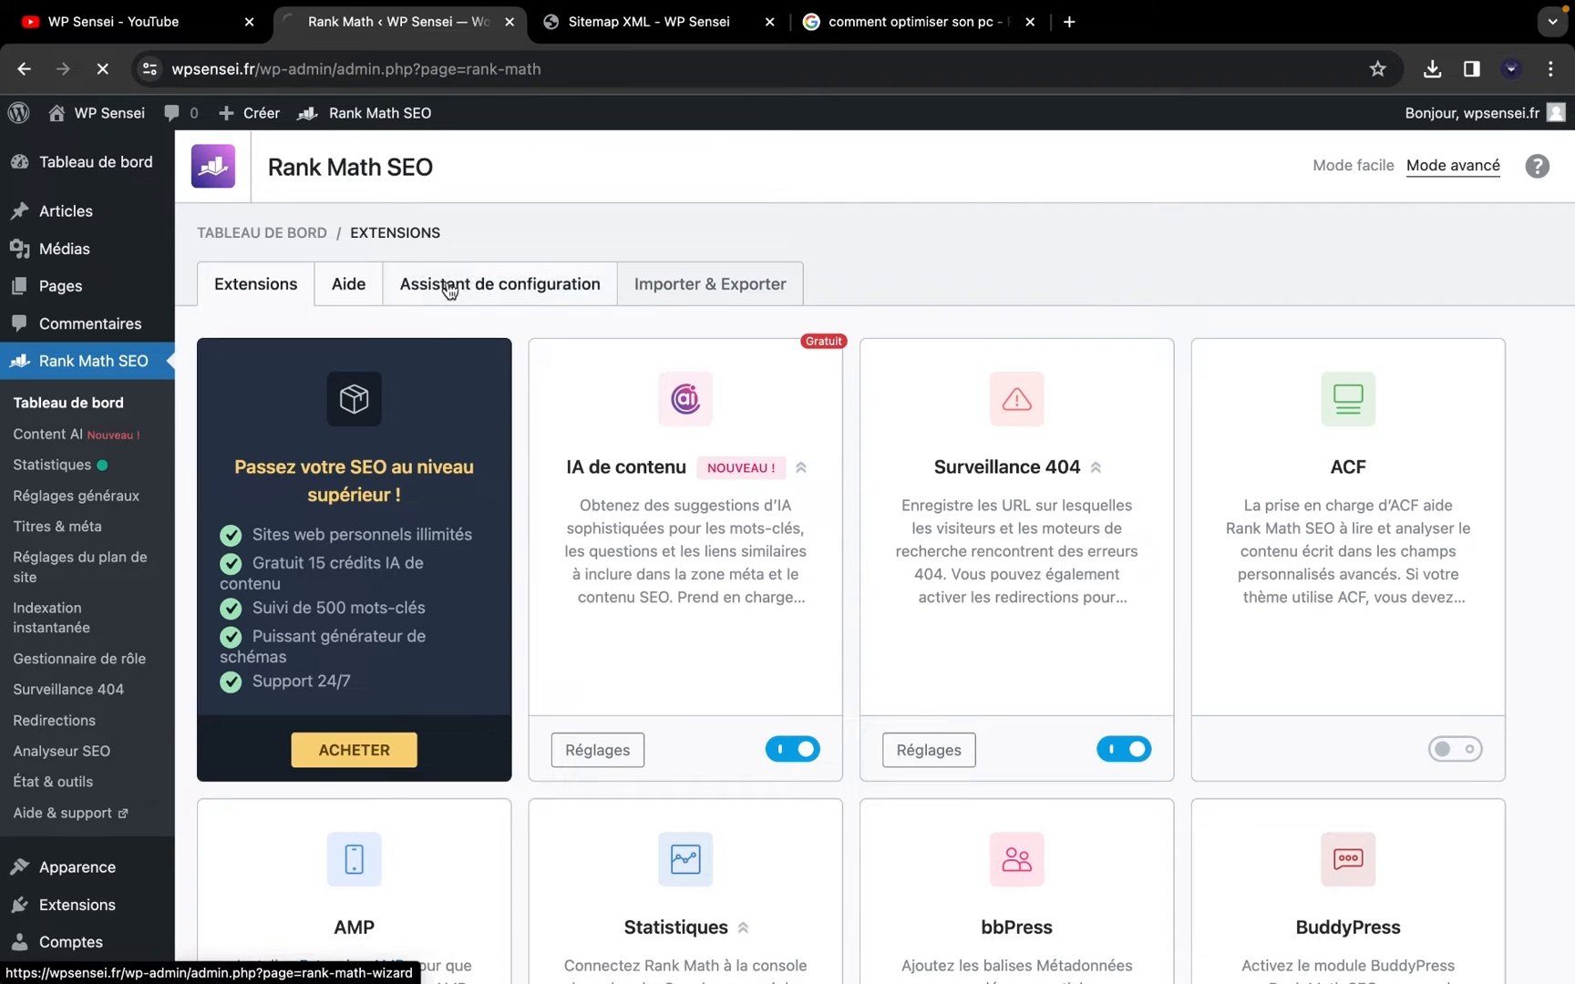
{"action": "left_click", "coordinate": [454, 289]}
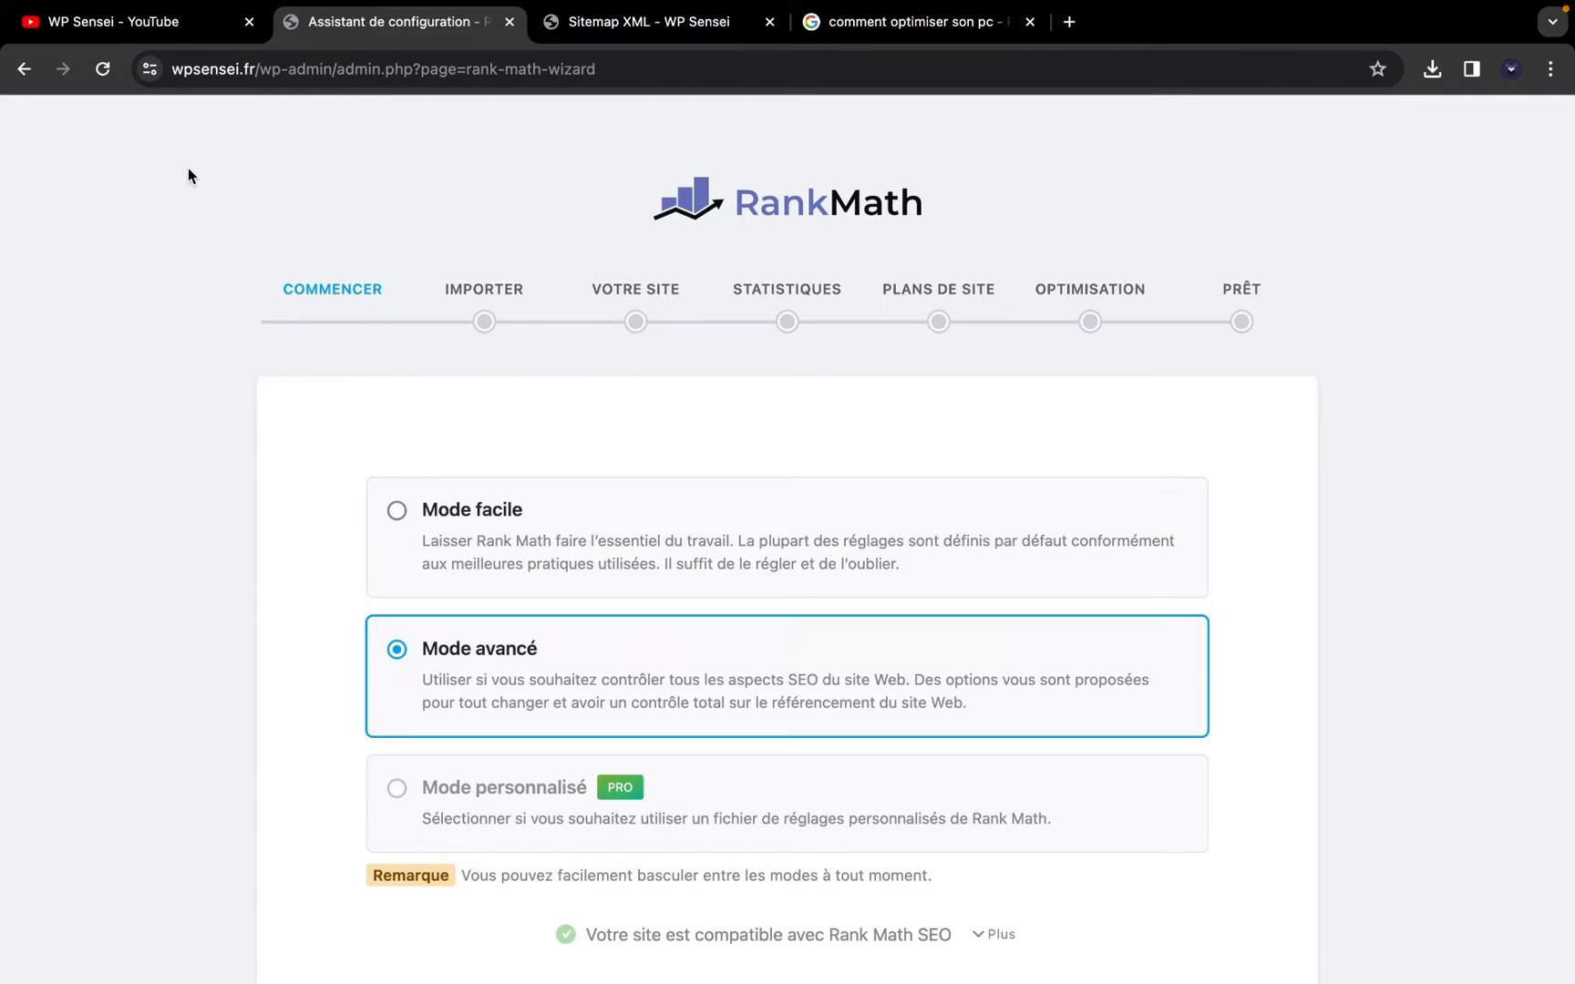
{"action": "left_click", "coordinate": [24, 69]}
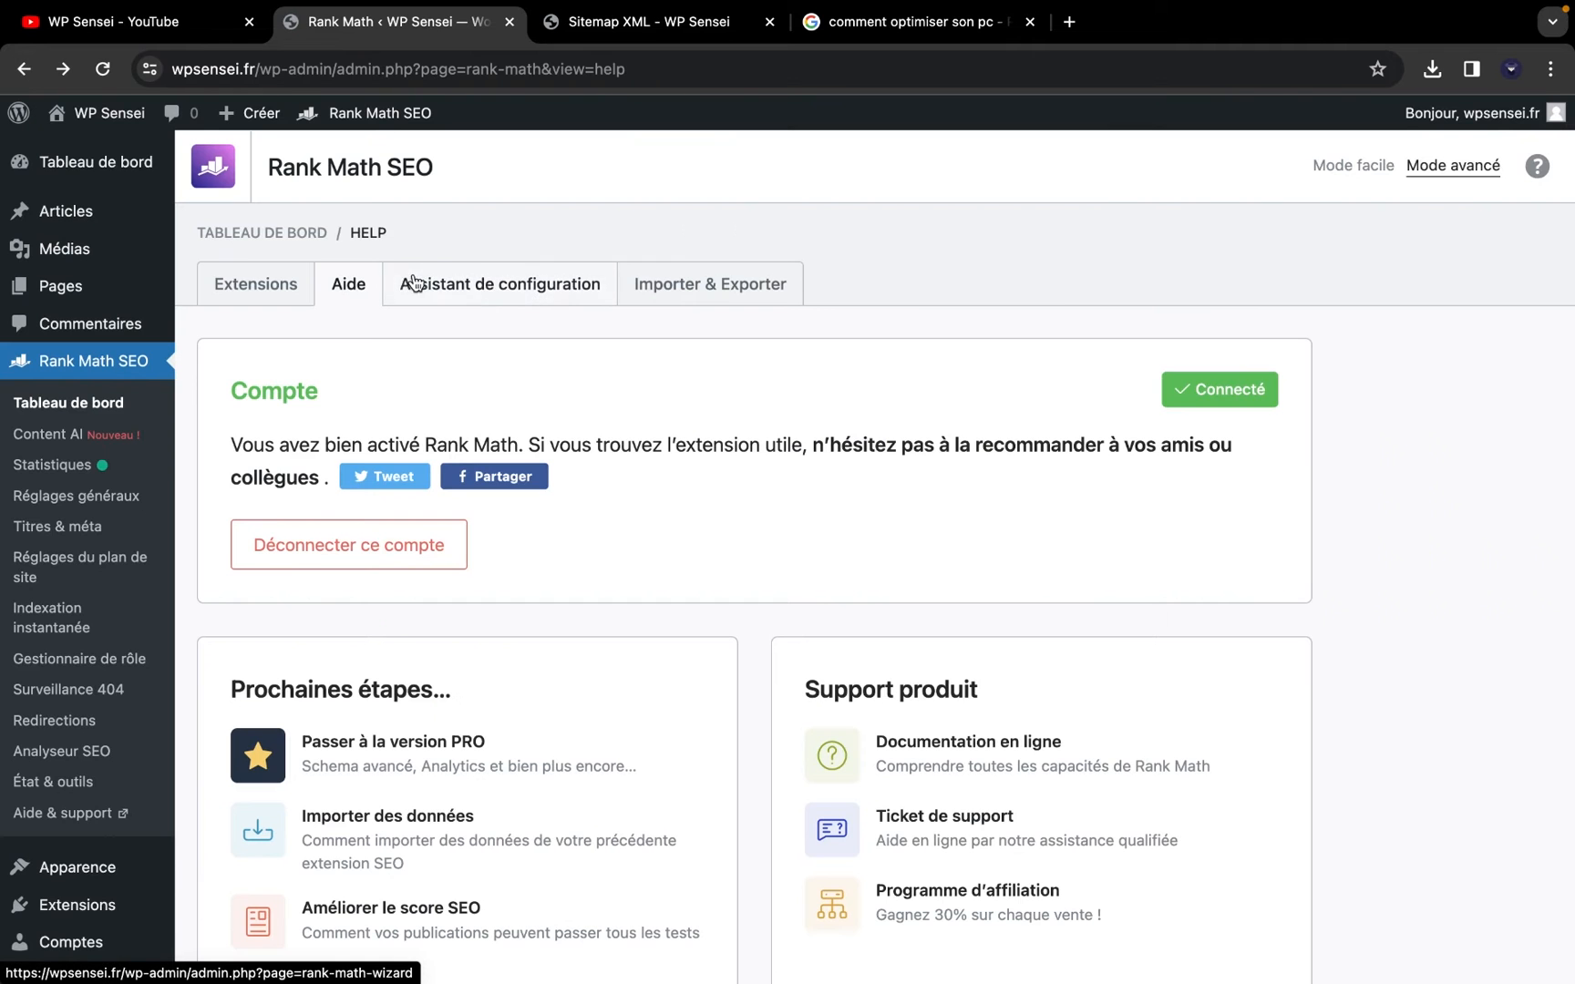
{"action": "left_click", "coordinate": [738, 278]}
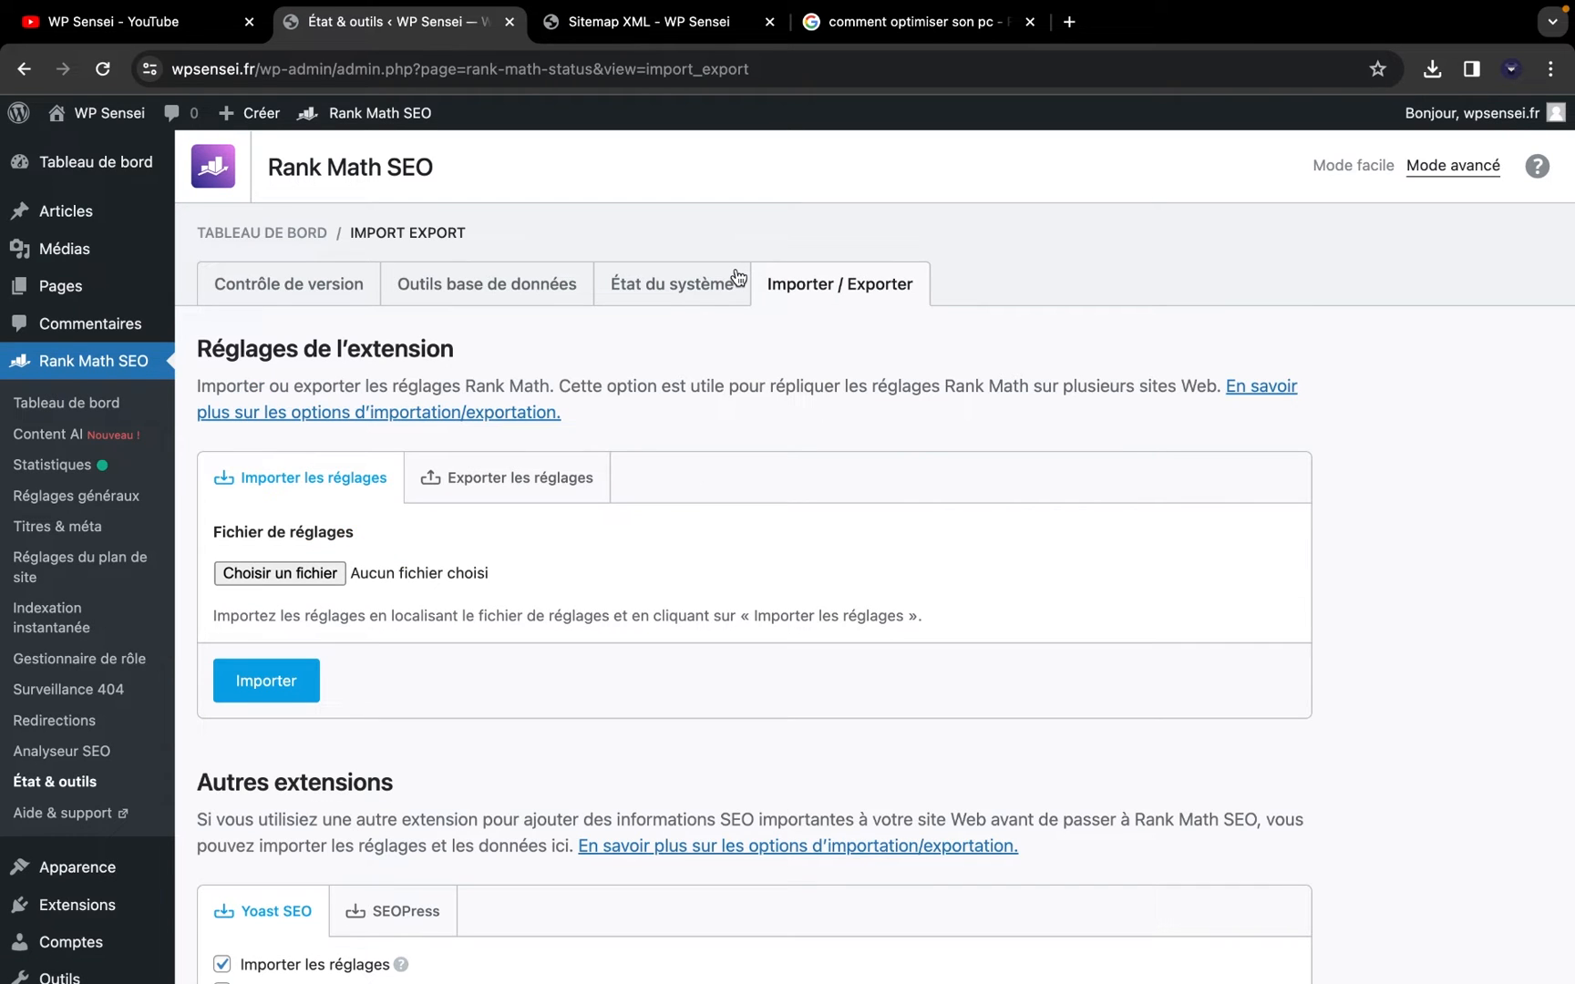
{"action": "scroll", "coordinate": [828, 574], "scroll_direction": "down", "scroll_amount": 3}
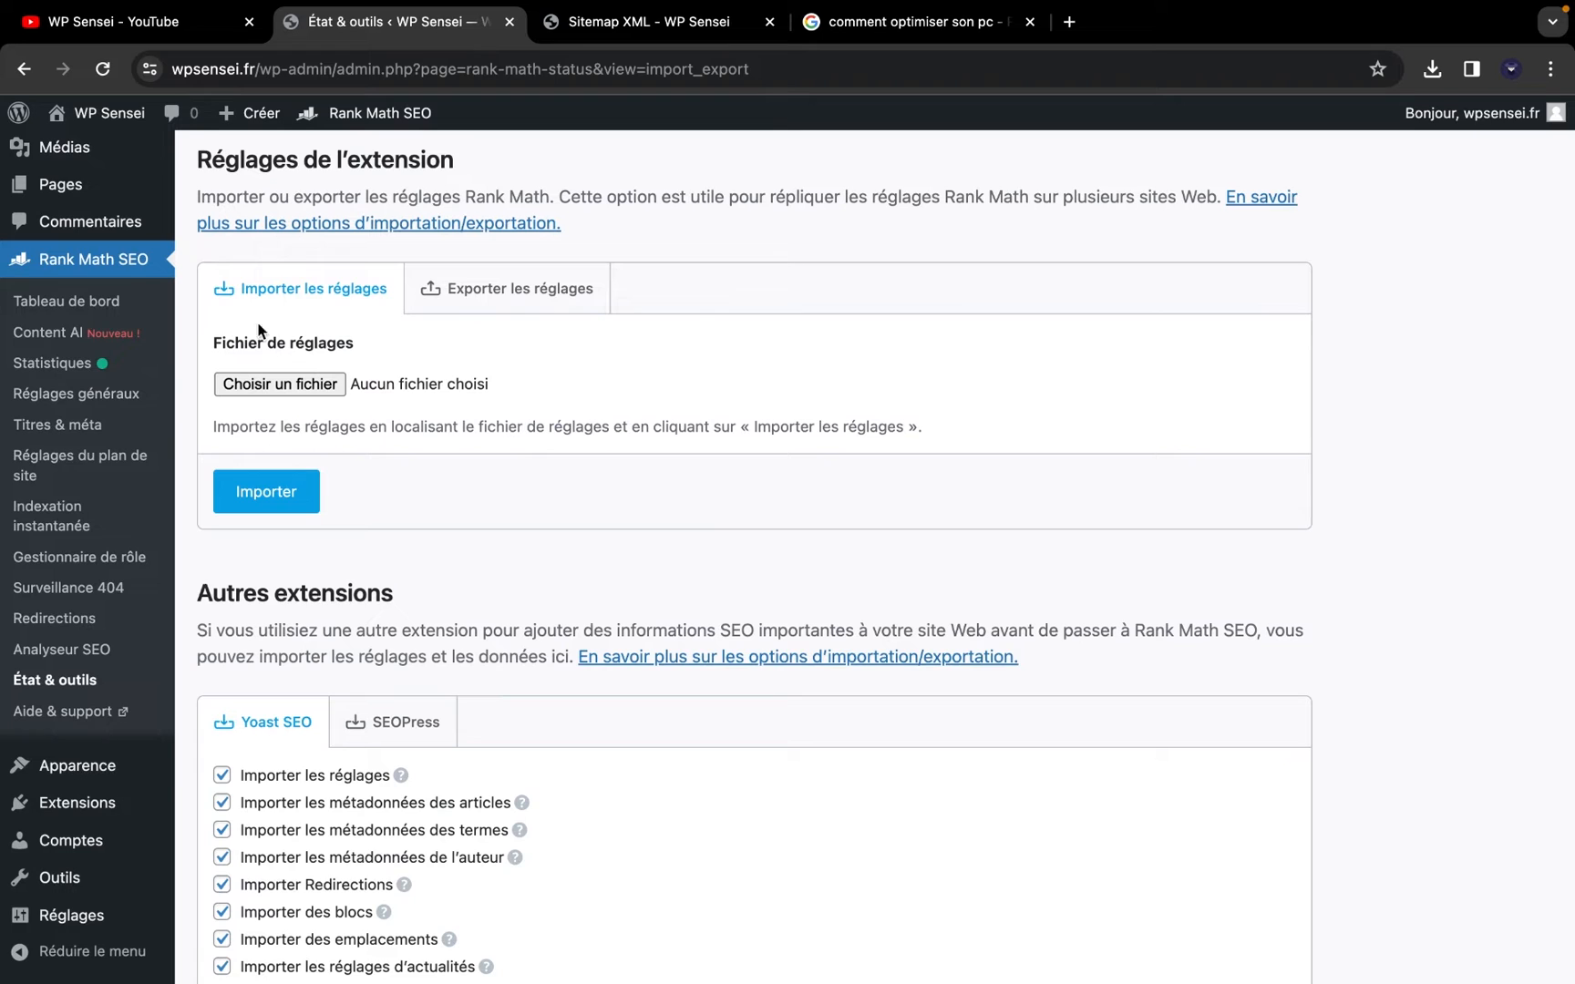
Open the Content AI page and browse the available AI tools, such as Blog Post Idea, Topic Research and Paragraph Rewriter
{"action": "left_click", "coordinate": [50, 337]}
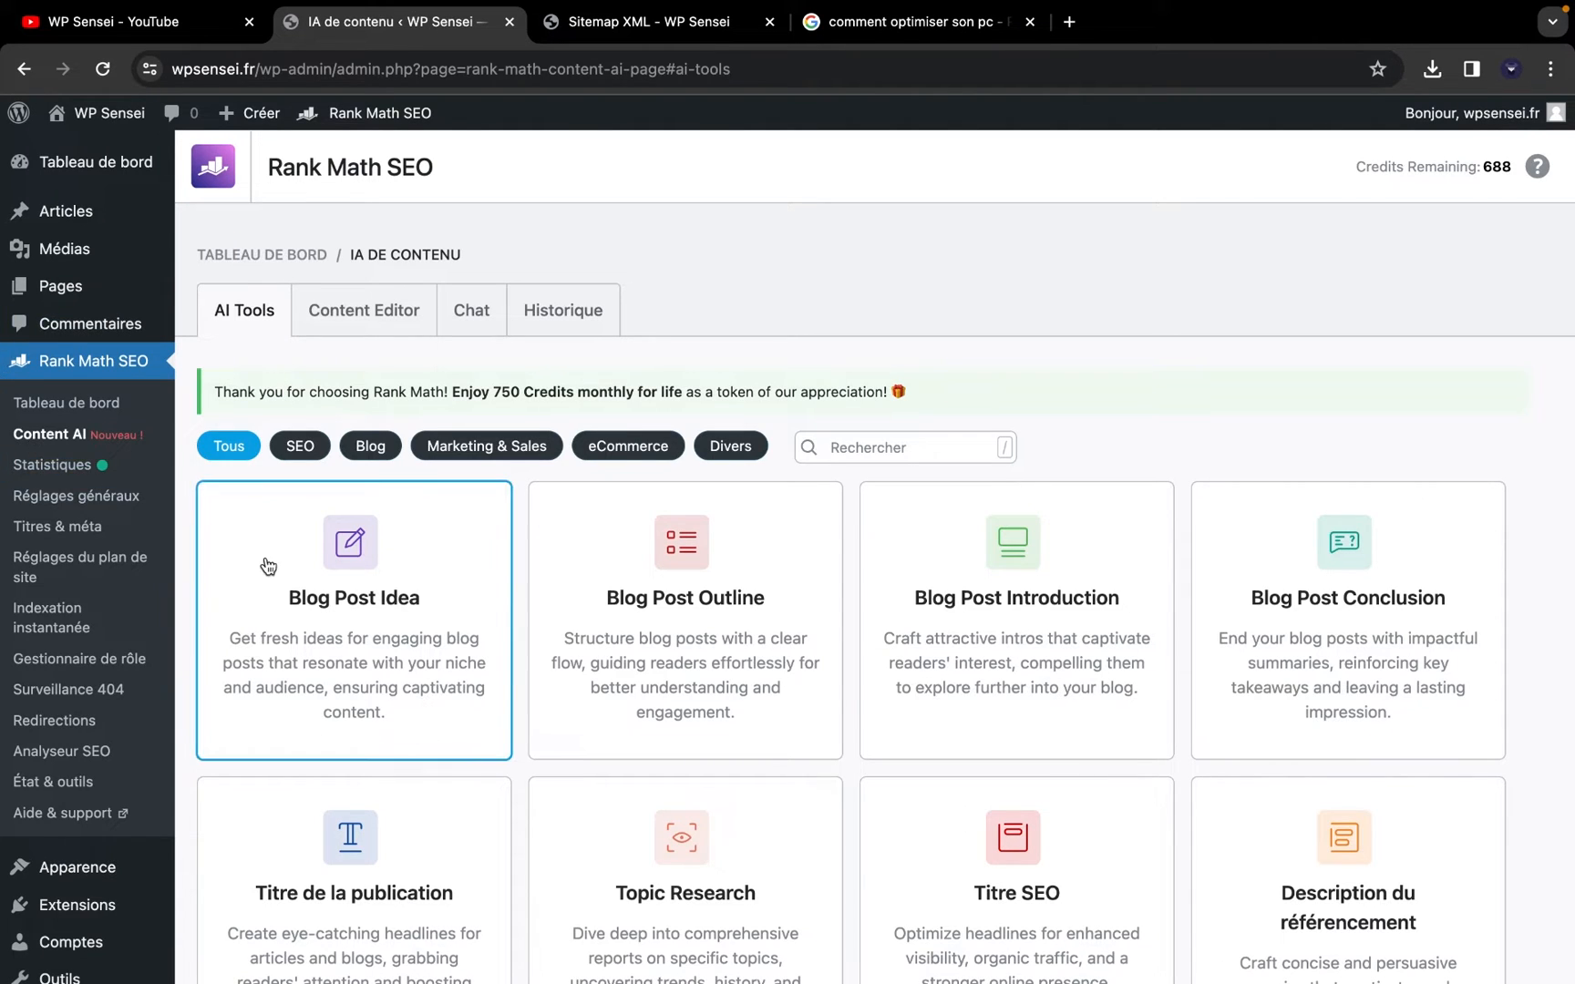
{"action": "scroll", "coordinate": [266, 565], "scroll_direction": "down", "scroll_amount": 3}
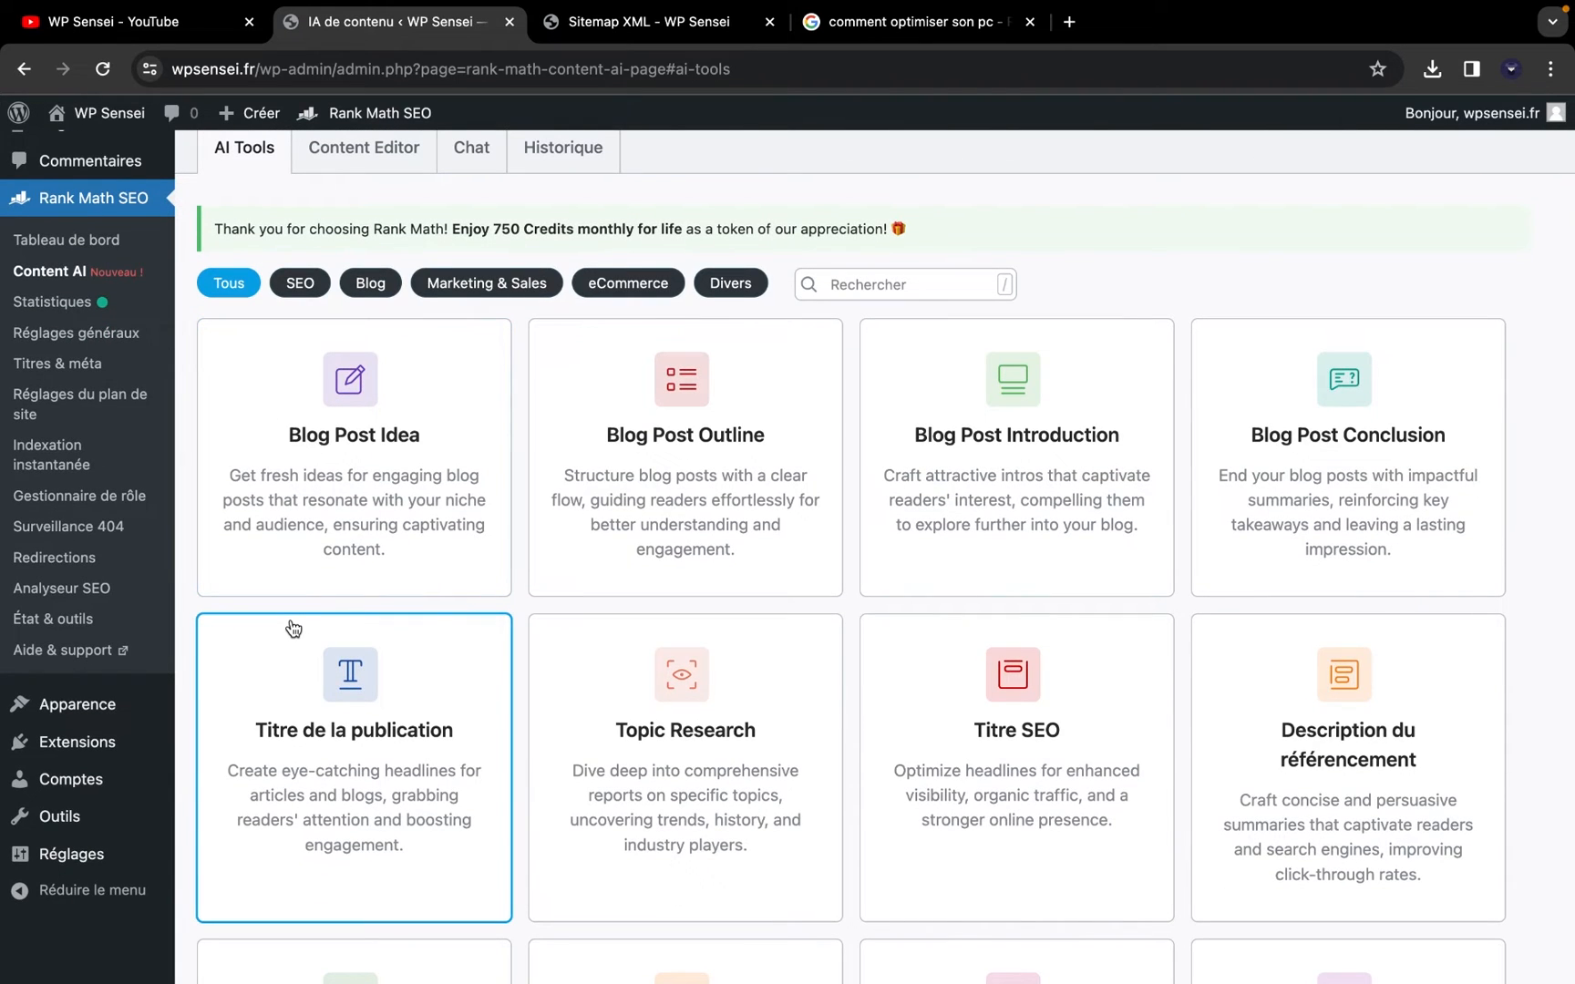
{"action": "scroll", "coordinate": [310, 588], "scroll_direction": "up", "scroll_amount": 2}
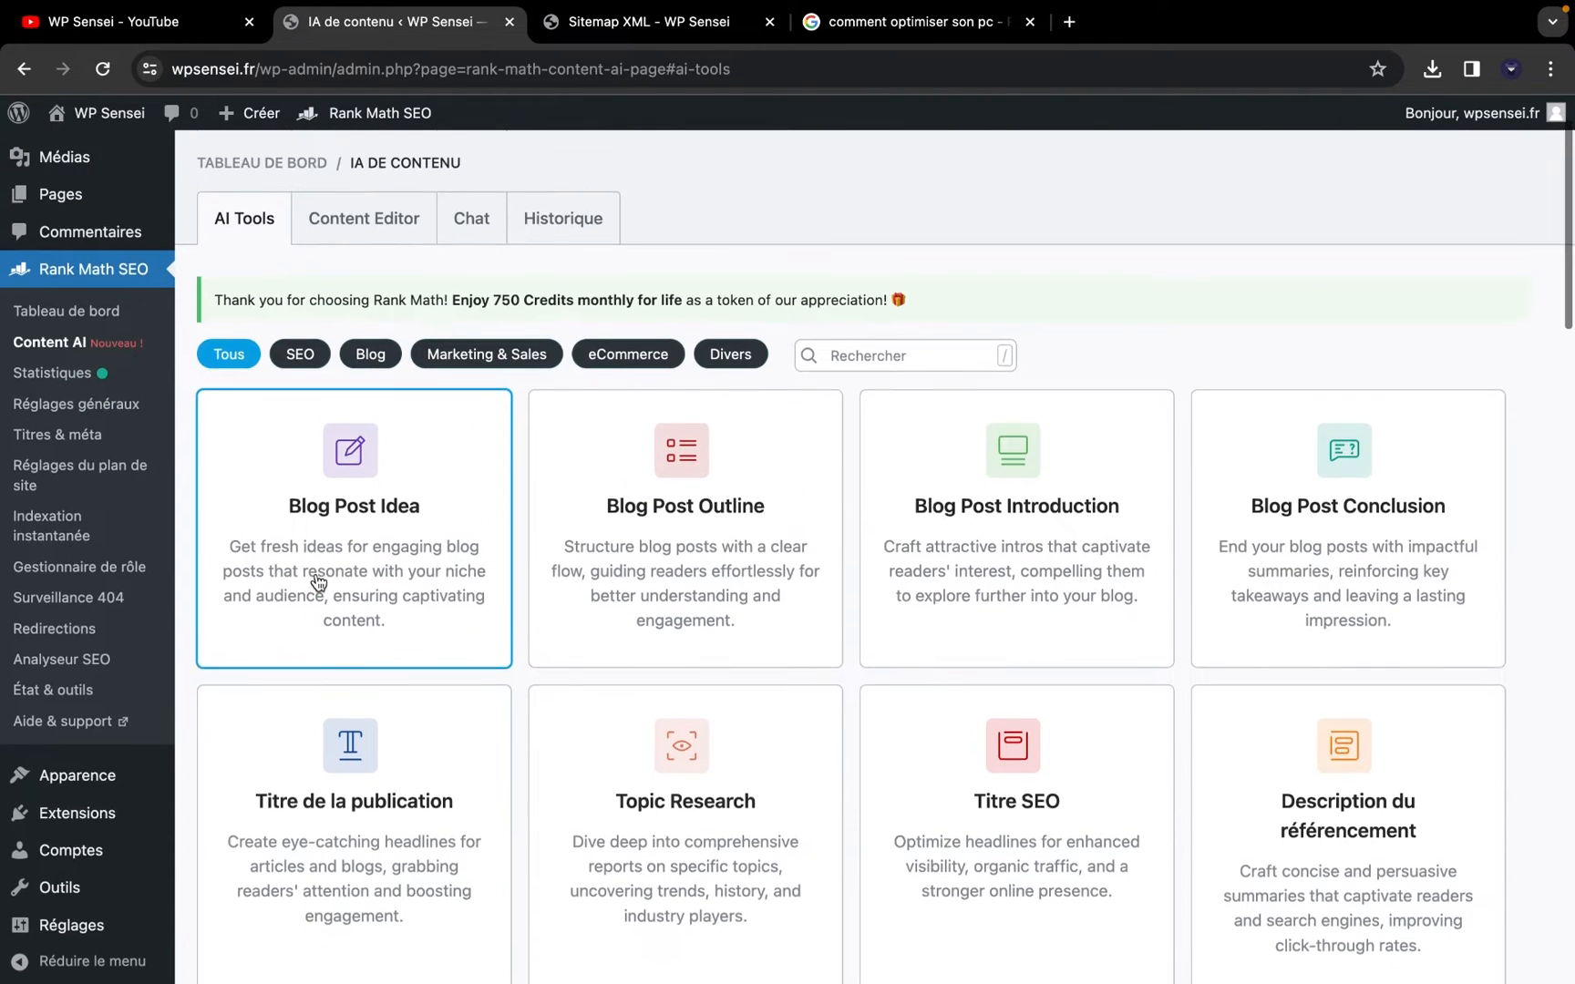
{"action": "left_click_drag", "start_coordinate": [453, 328], "coordinate": [573, 327]}
{"action": "left_click", "coordinate": [567, 326]}
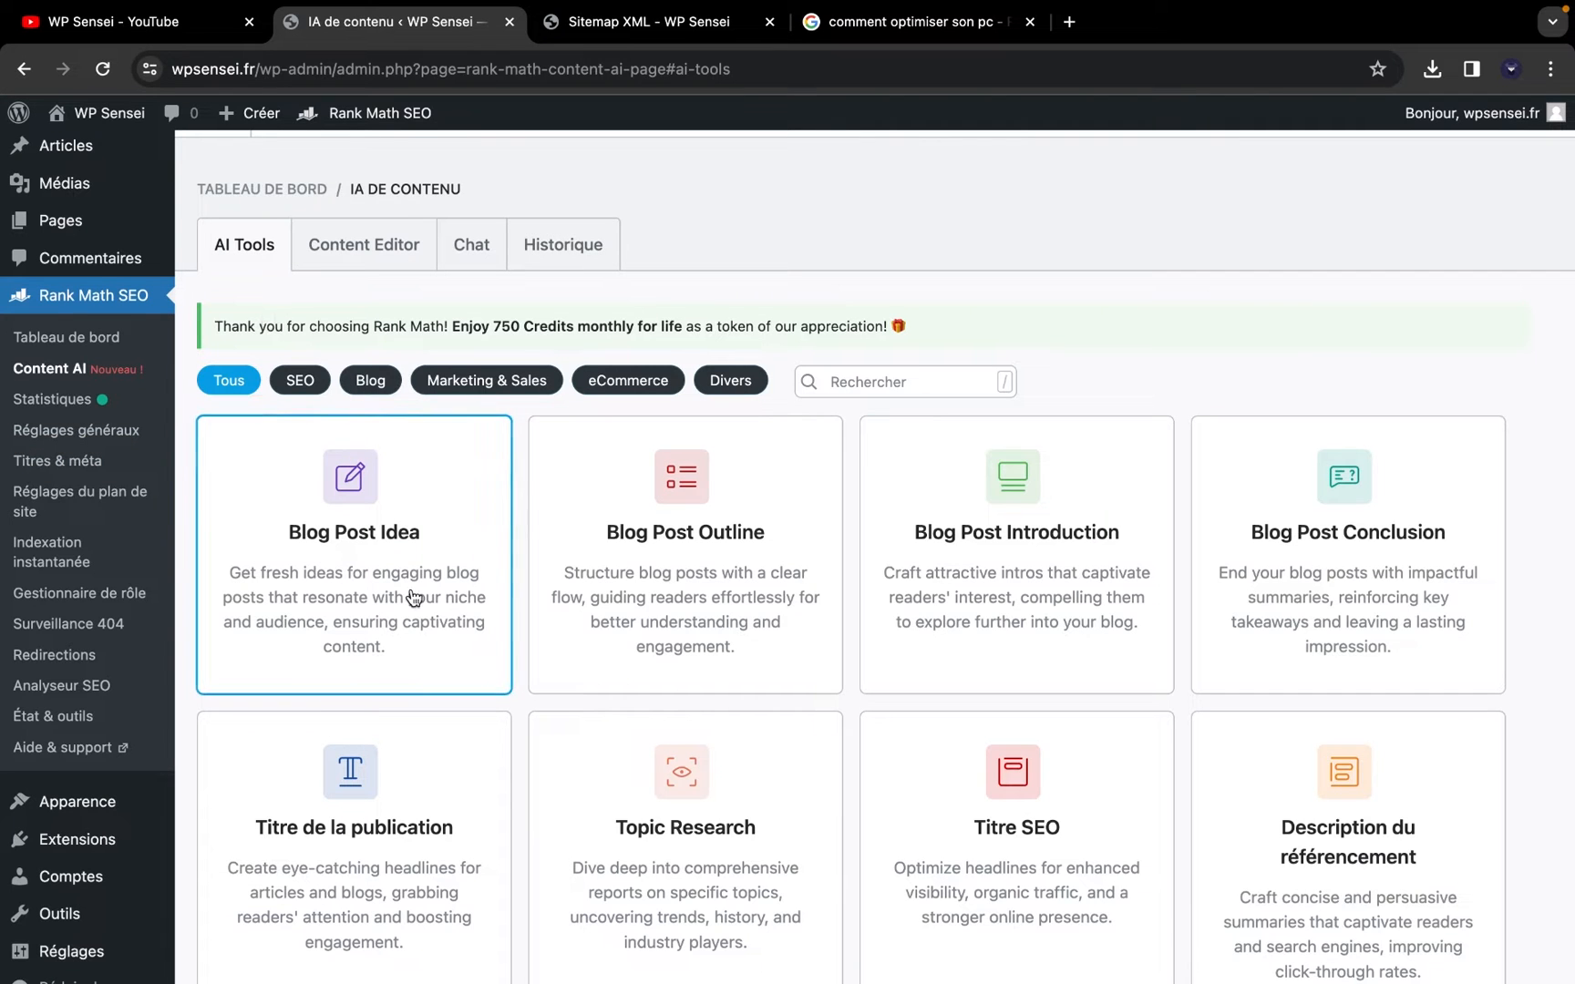
{"action": "scroll", "coordinate": [545, 552], "scroll_direction": "down", "scroll_amount": 3}
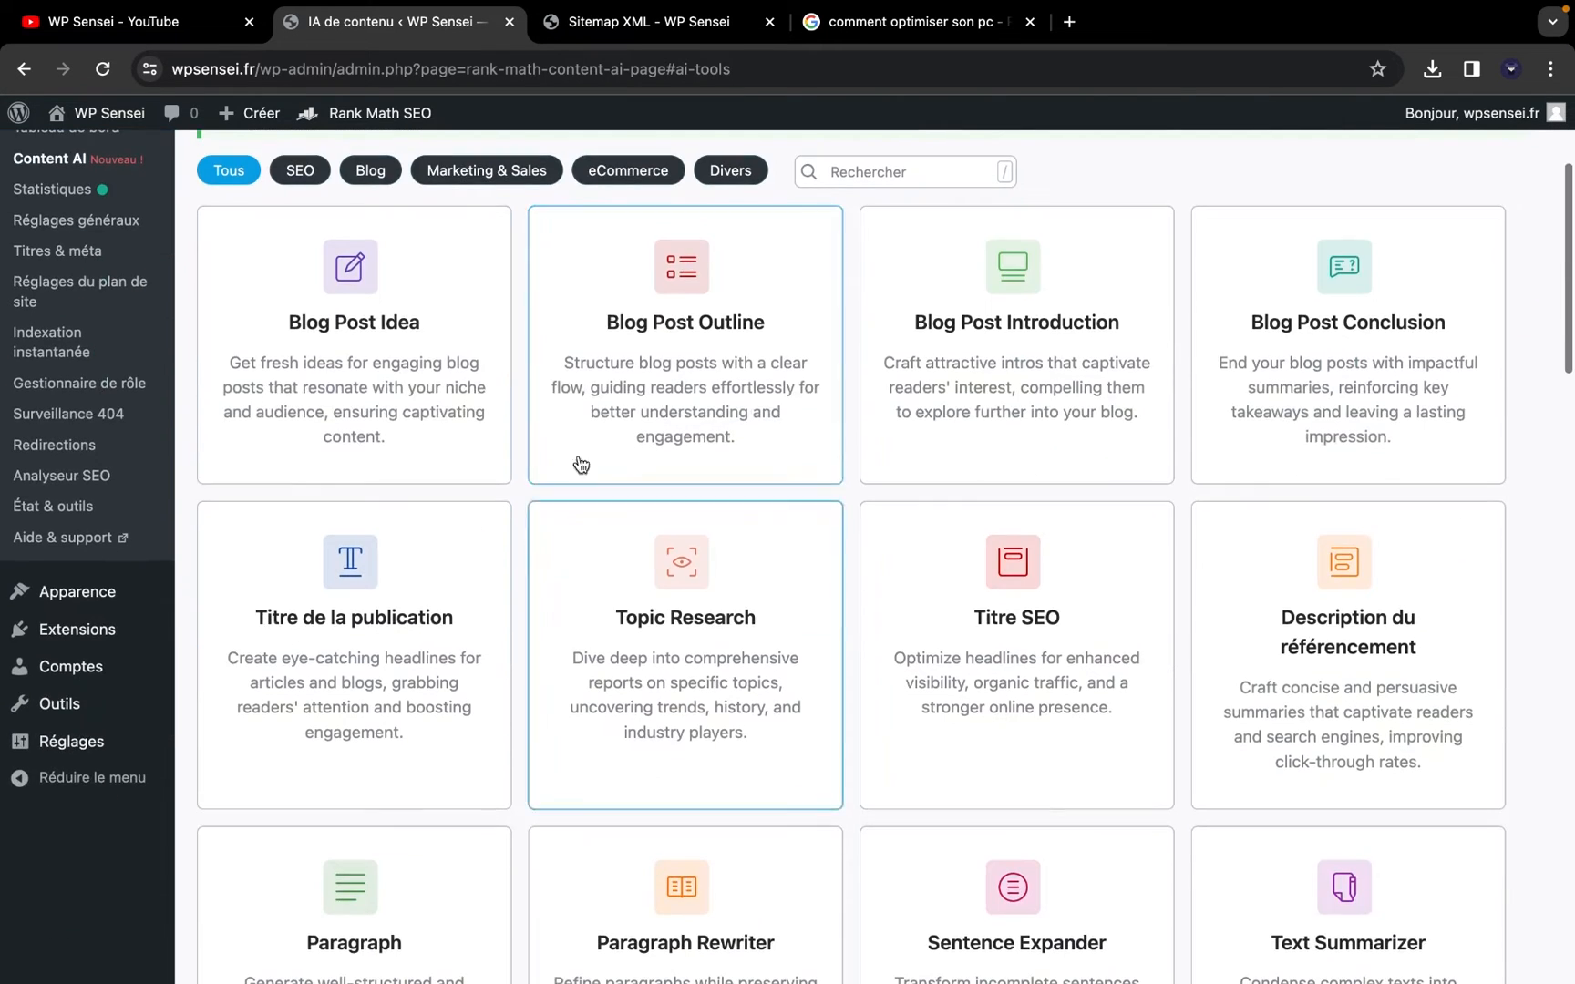
{"action": "scroll", "coordinate": [781, 765], "scroll_direction": "down", "scroll_amount": 3}
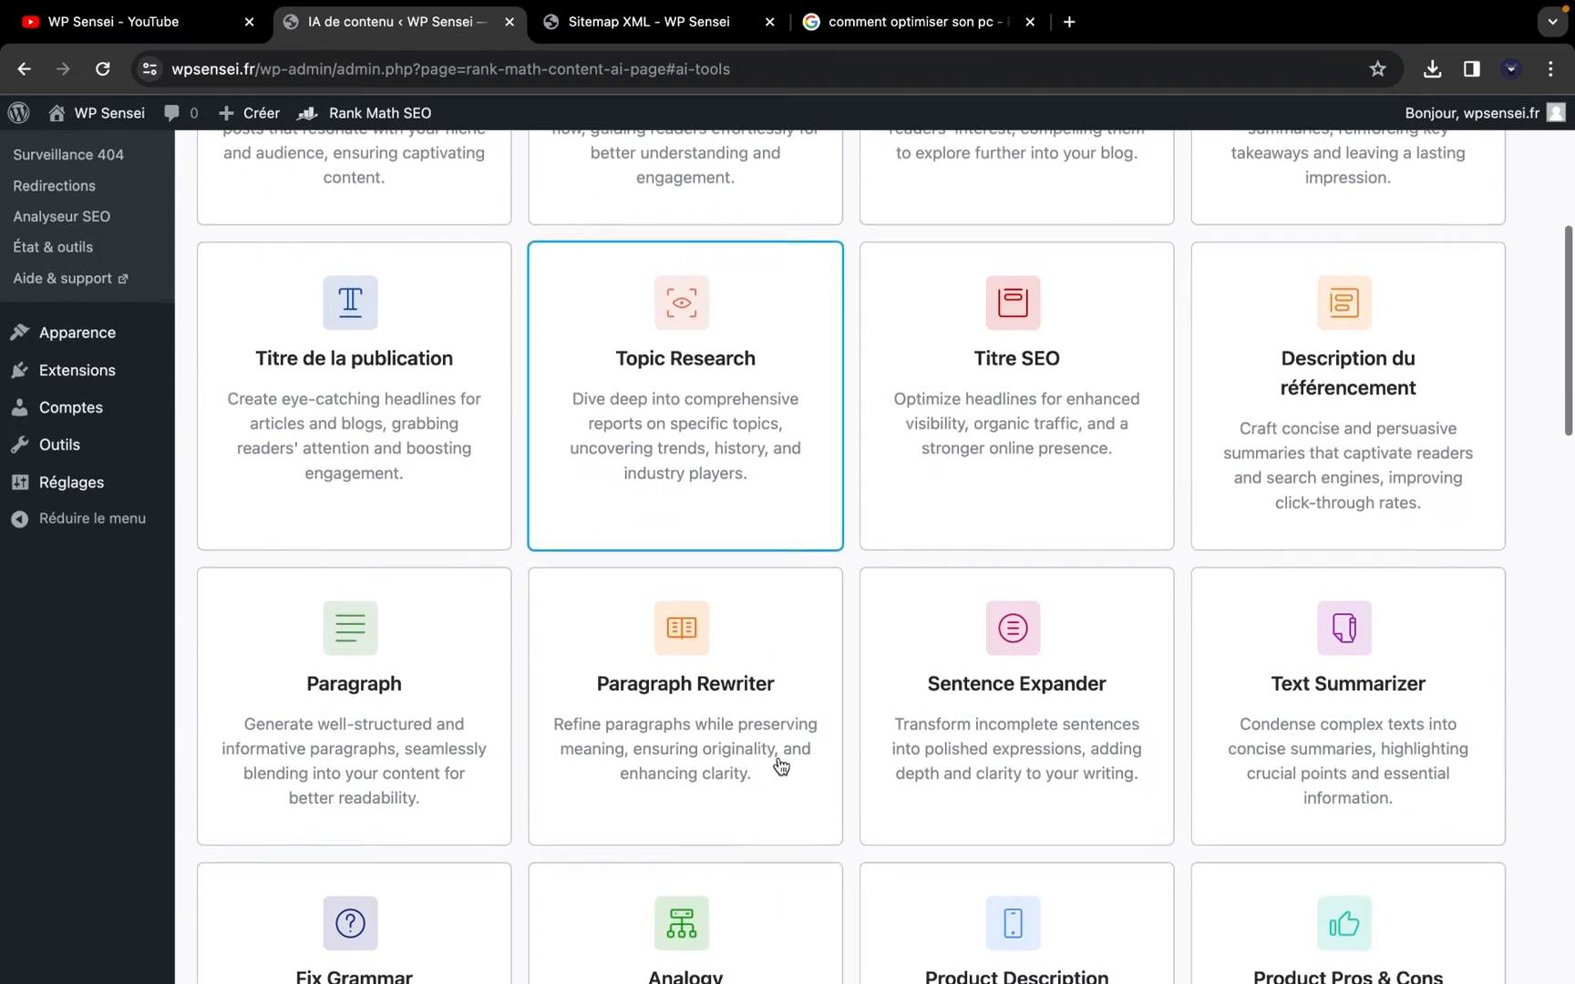
{"action": "scroll", "coordinate": [780, 766], "scroll_direction": "up", "scroll_amount": 2}
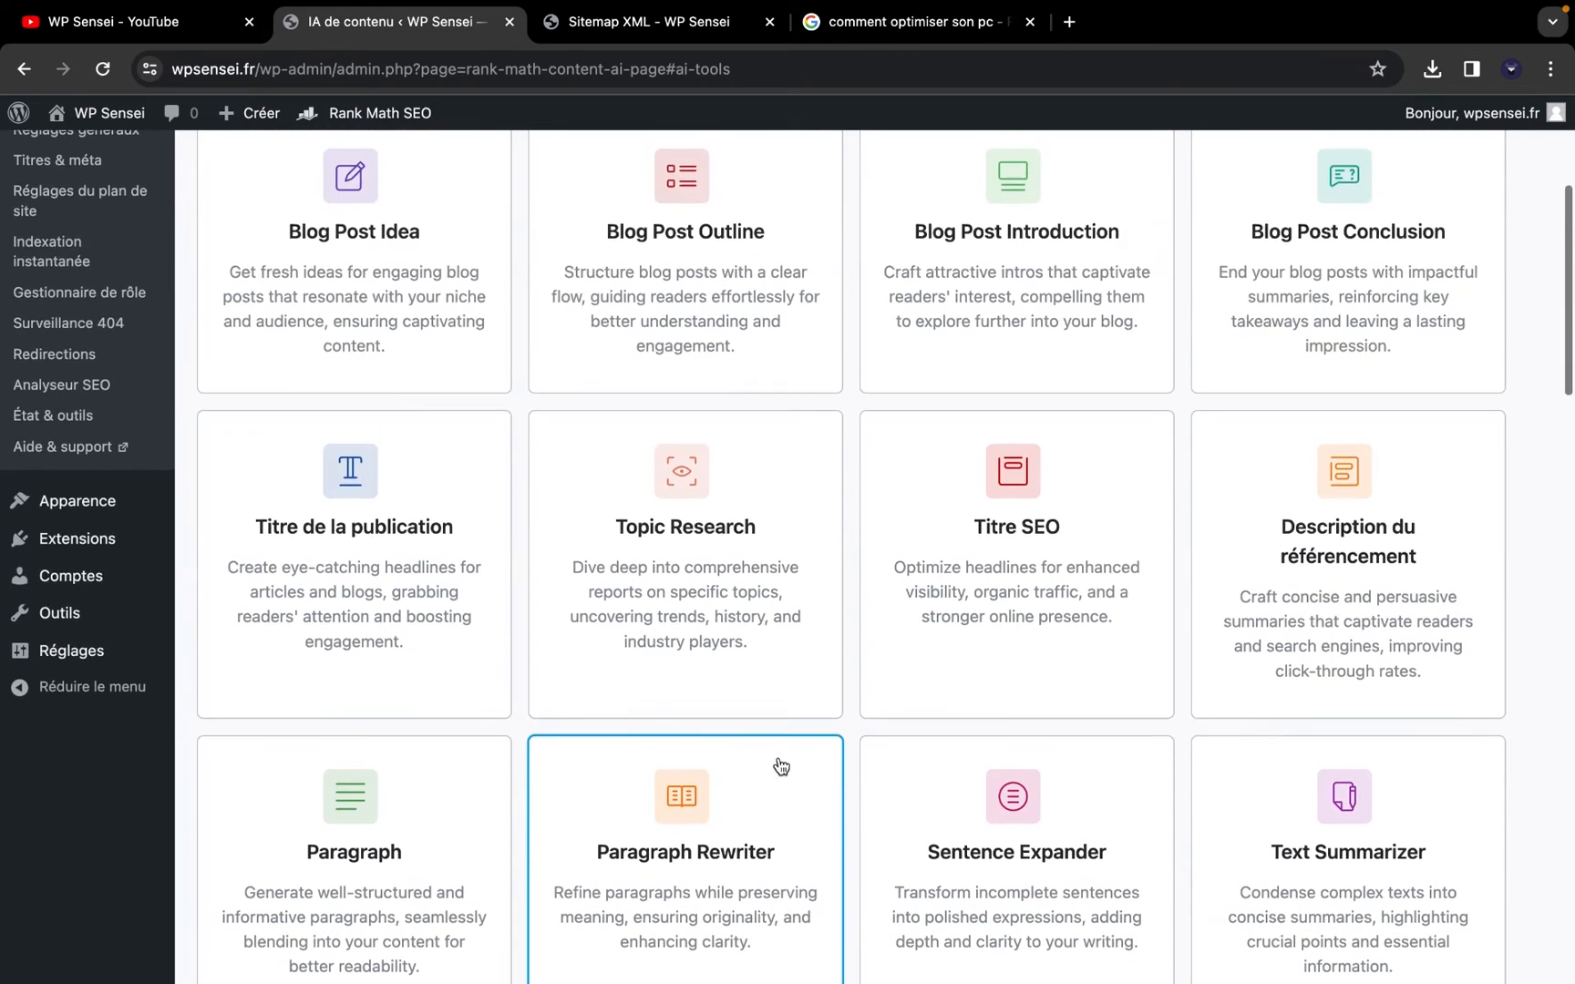
Open the Blog Post Idea tool and describe the industry/niche as "Paysagiste, jardinage, aménagements extérieurs"
{"action": "left_click", "coordinate": [330, 284]}
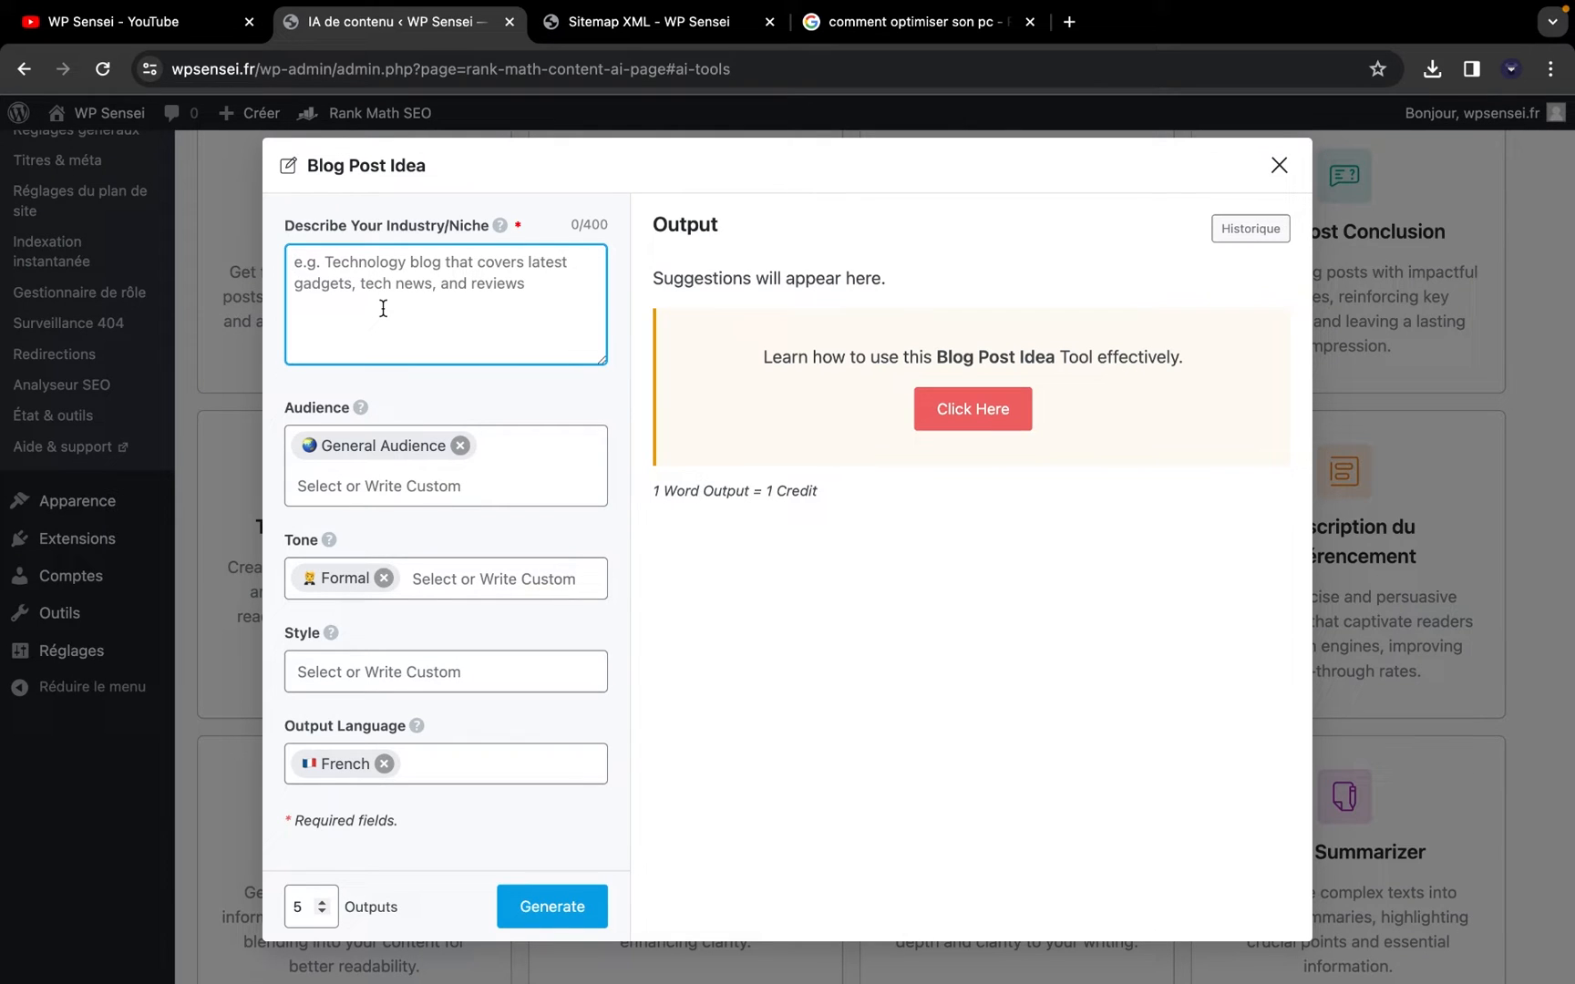
{"action": "type", "text": "Pa"}
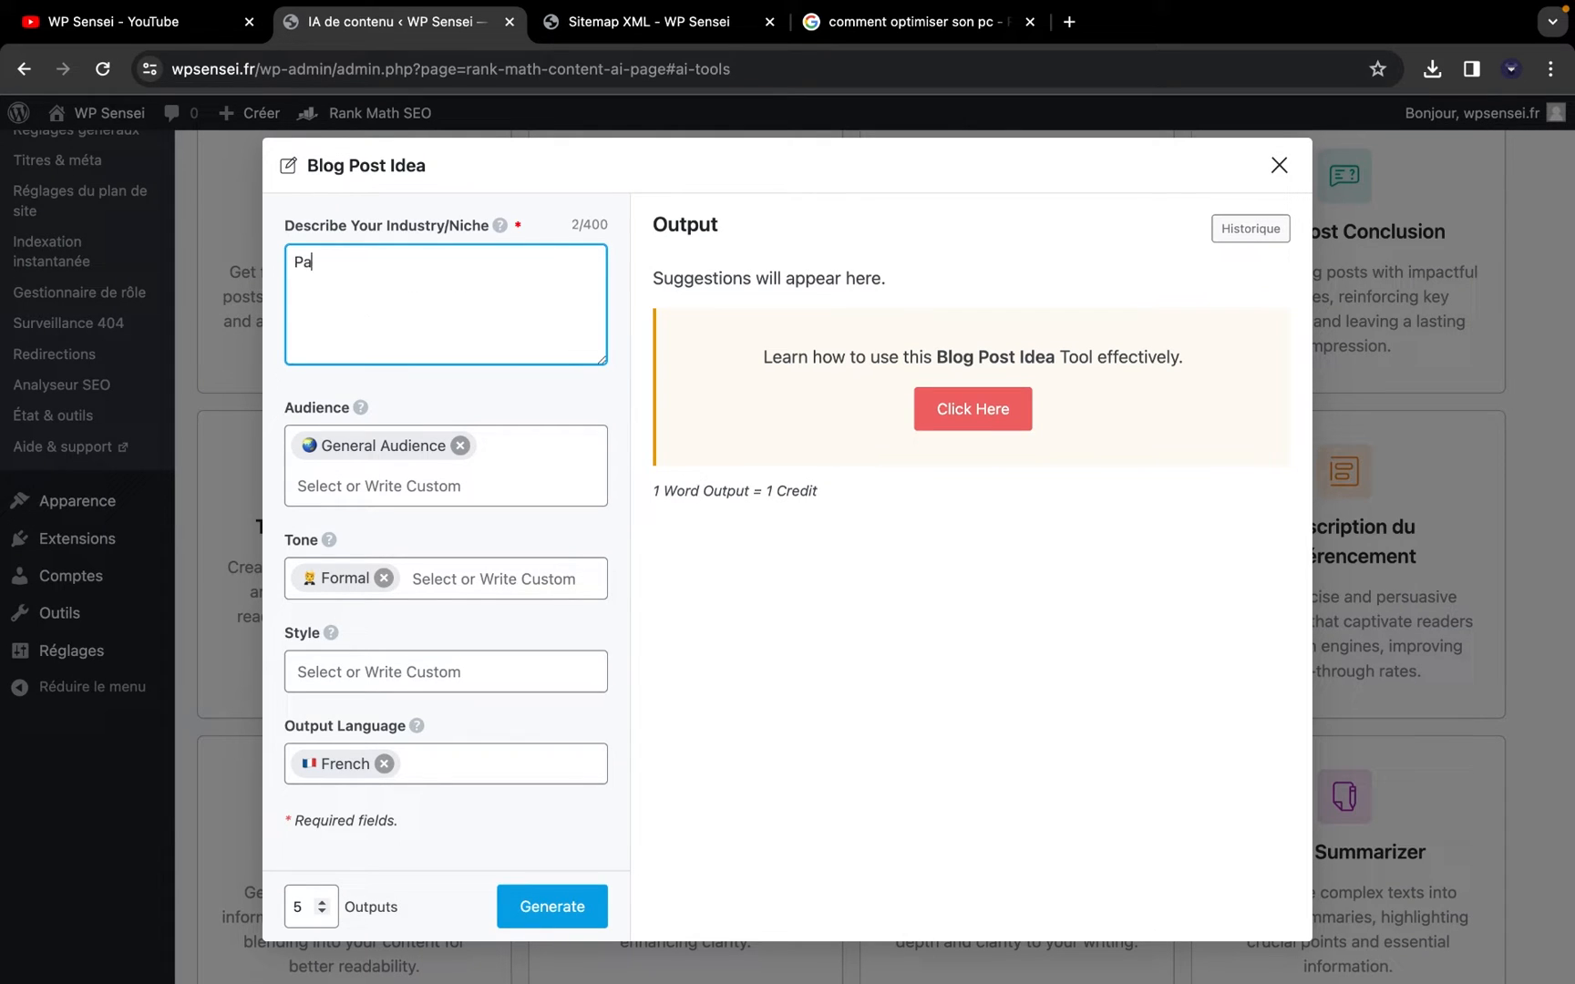
{"action": "type", "text": "ysagiste"}
{"action": "type", "text": ", jardinager,"}
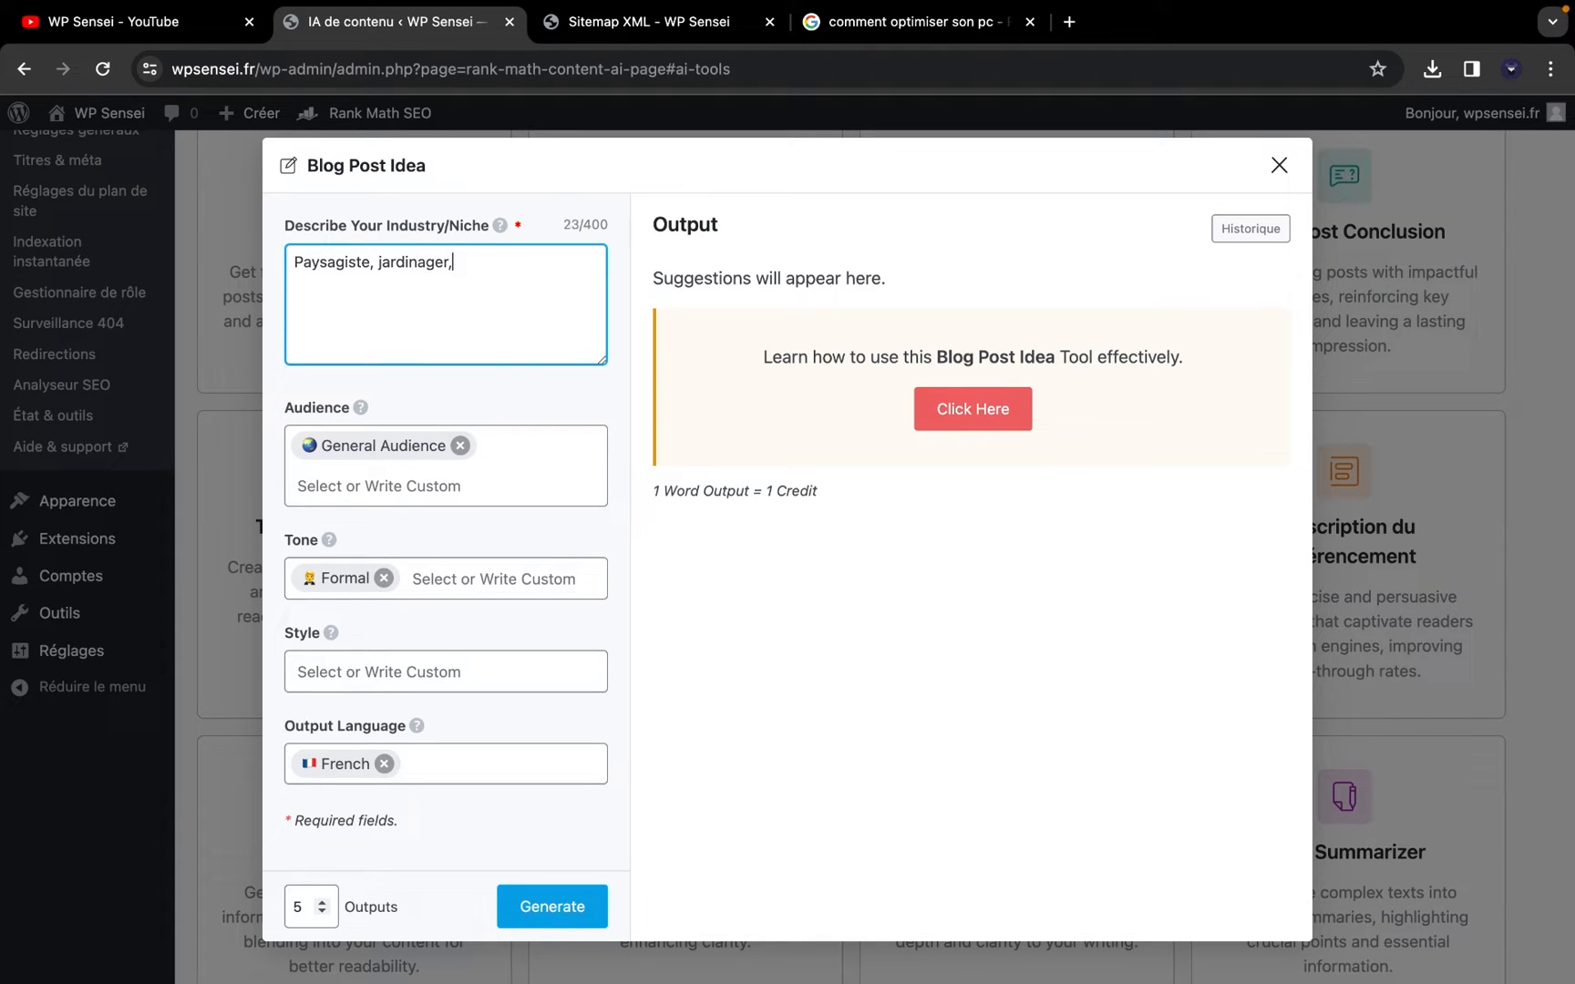
{"action": "key", "text": "BackSpace"}
{"action": "key", "text": "BackSpace"}
{"action": "type", "text": ", aménagements extérieur"}
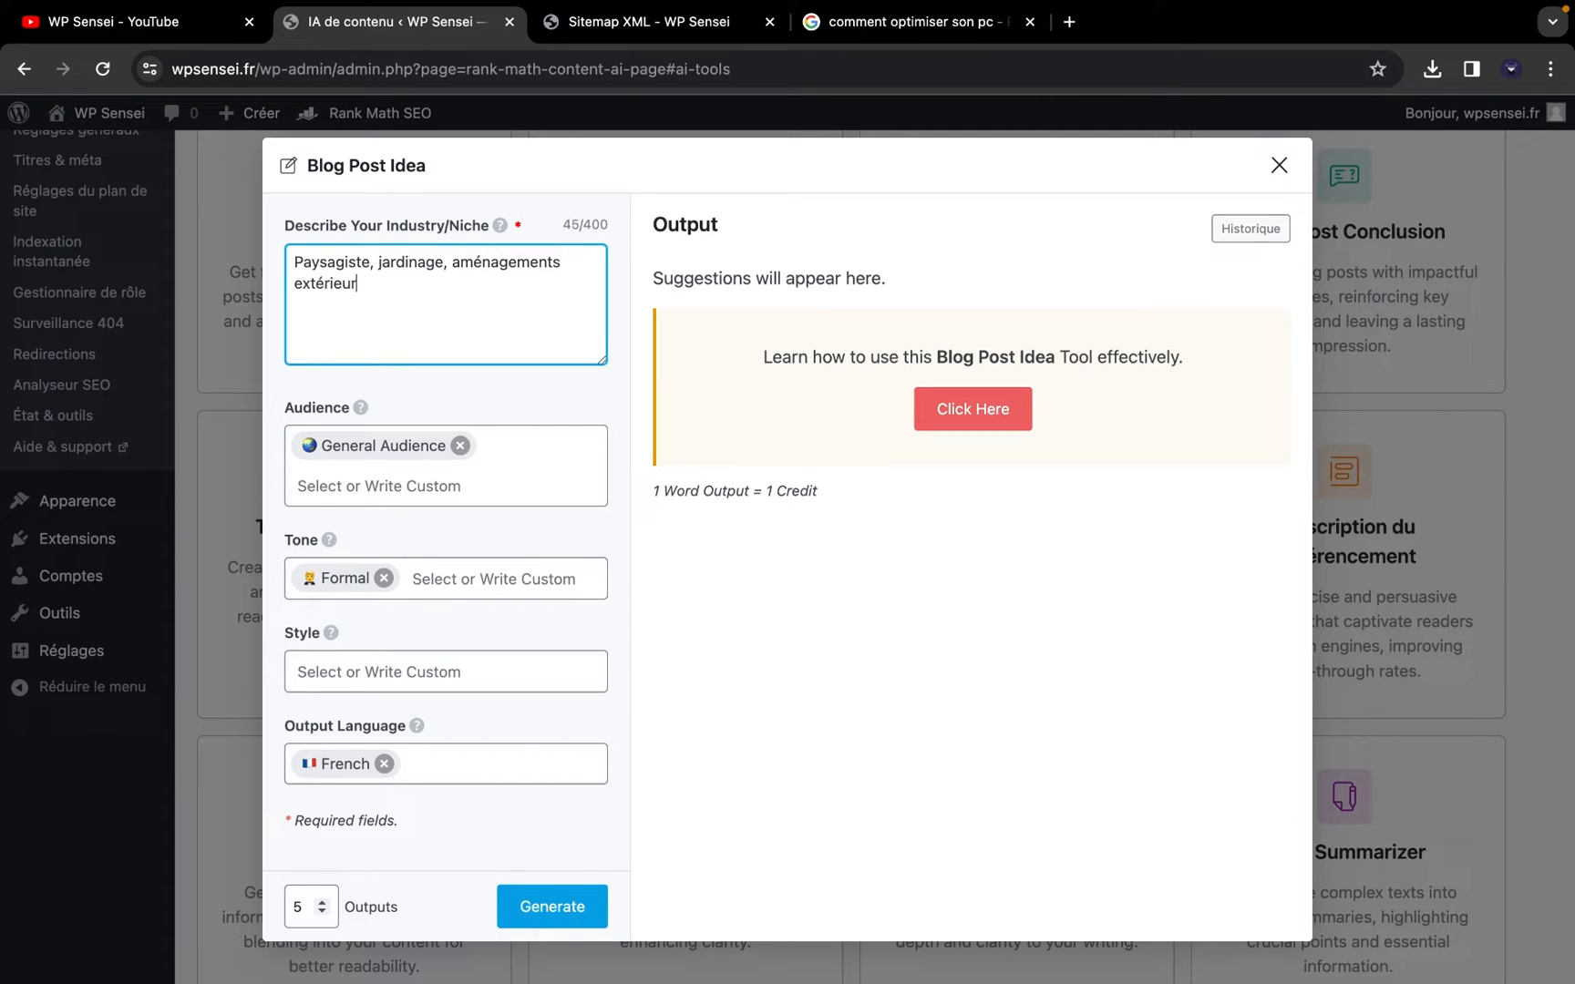
{"action": "type", "text": "s"}
Review the available audience, tone and style choices for the blog post ideas, keeping General Audience and Formal selected
{"action": "left_click", "coordinate": [374, 448]}
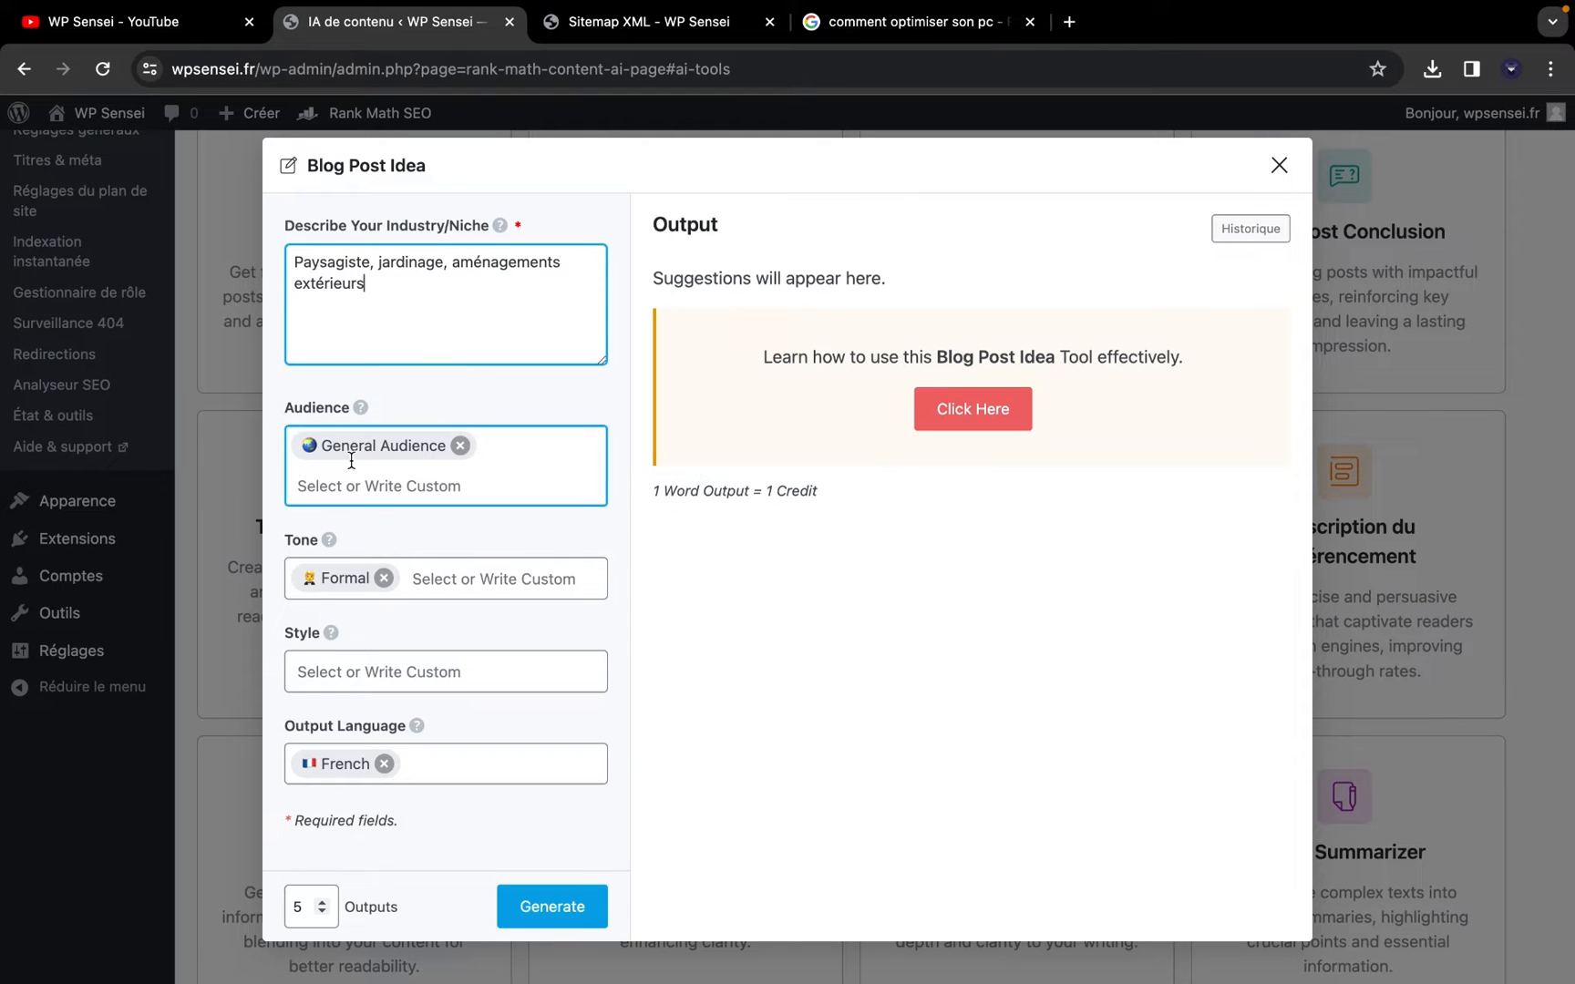
{"action": "left_click", "coordinate": [410, 488]}
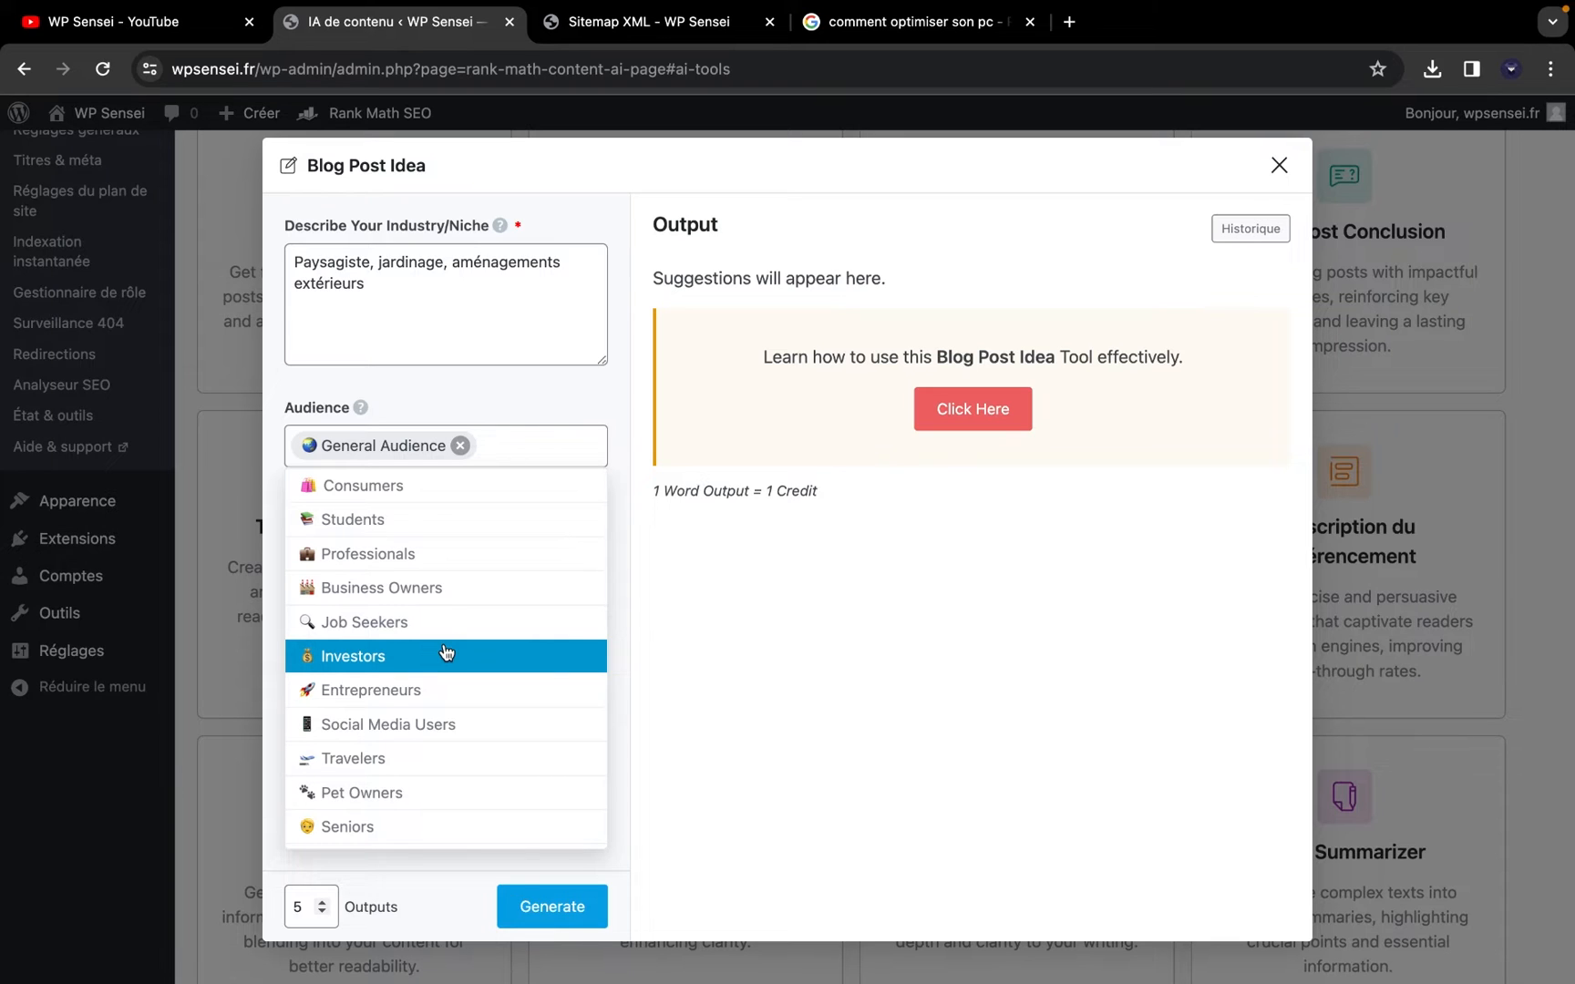
{"action": "left_click", "coordinate": [414, 415]}
{"action": "left_click", "coordinate": [437, 590]}
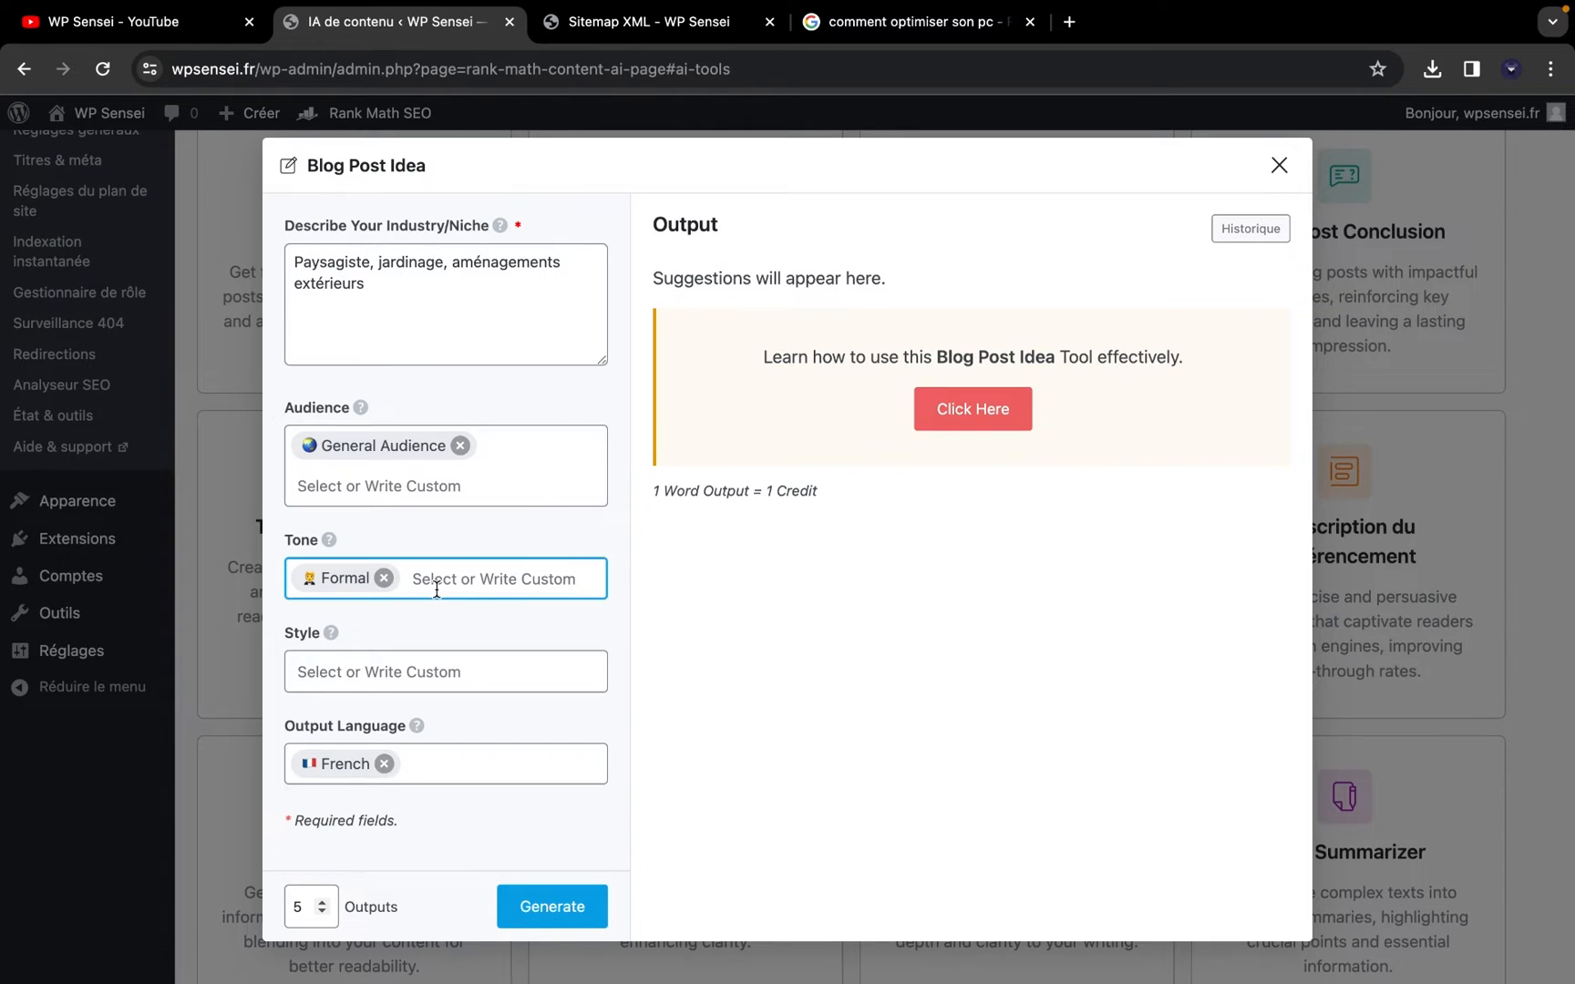
{"action": "left_click", "coordinate": [427, 578]}
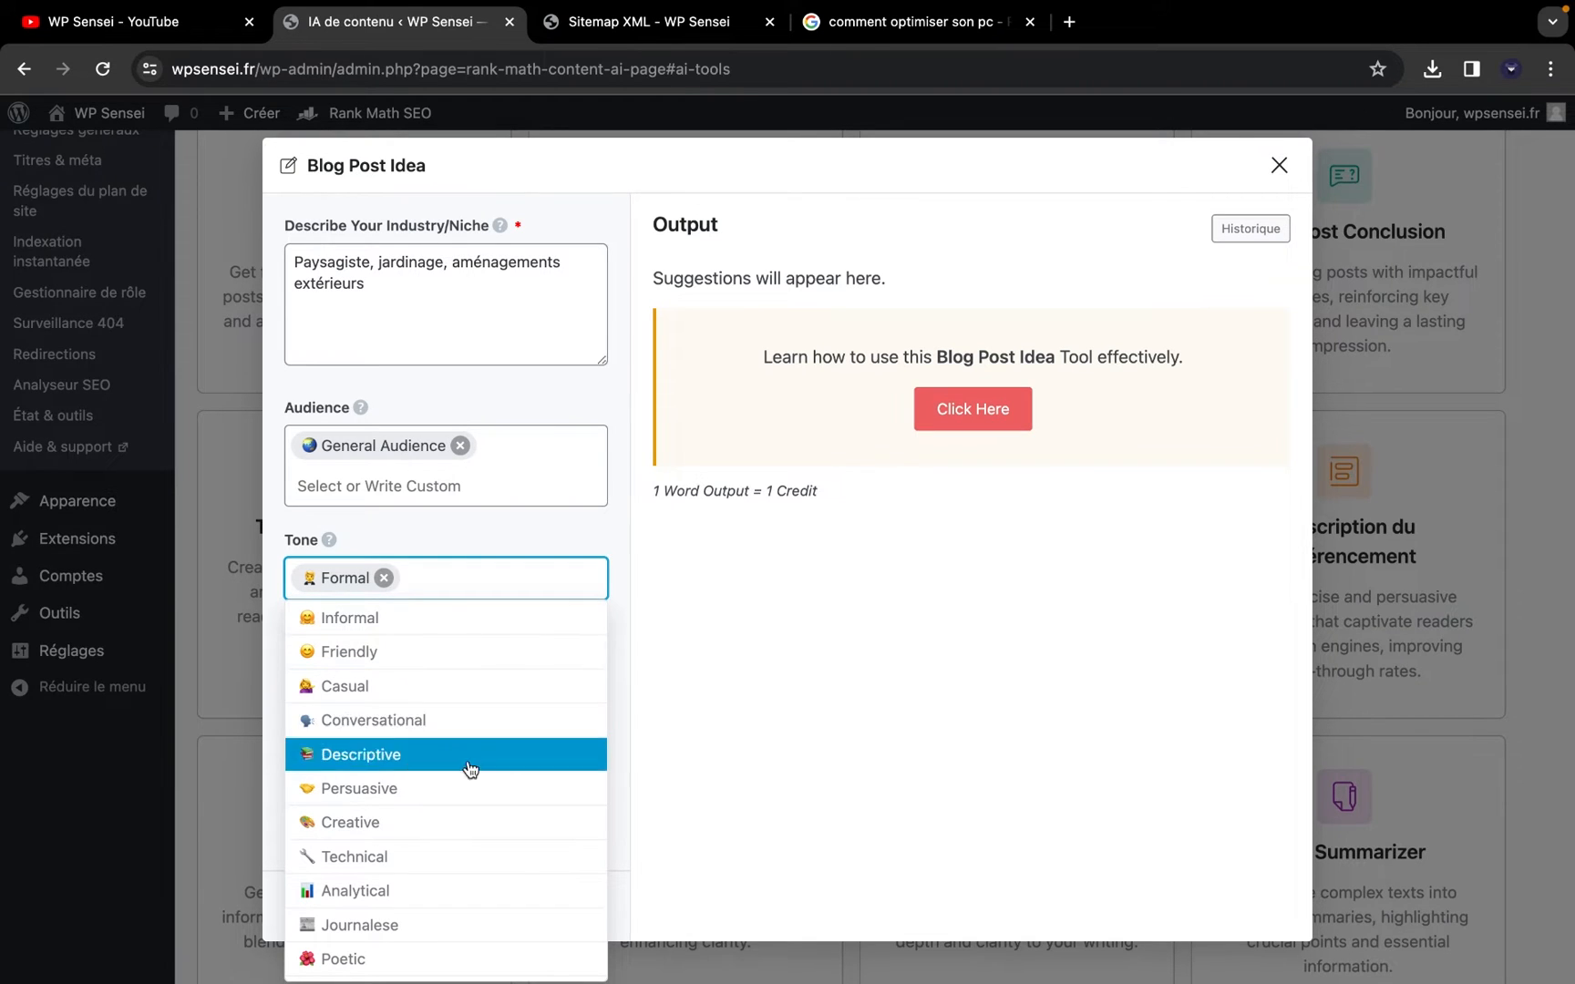
{"action": "scroll", "coordinate": [470, 729], "scroll_direction": "down", "scroll_amount": 2}
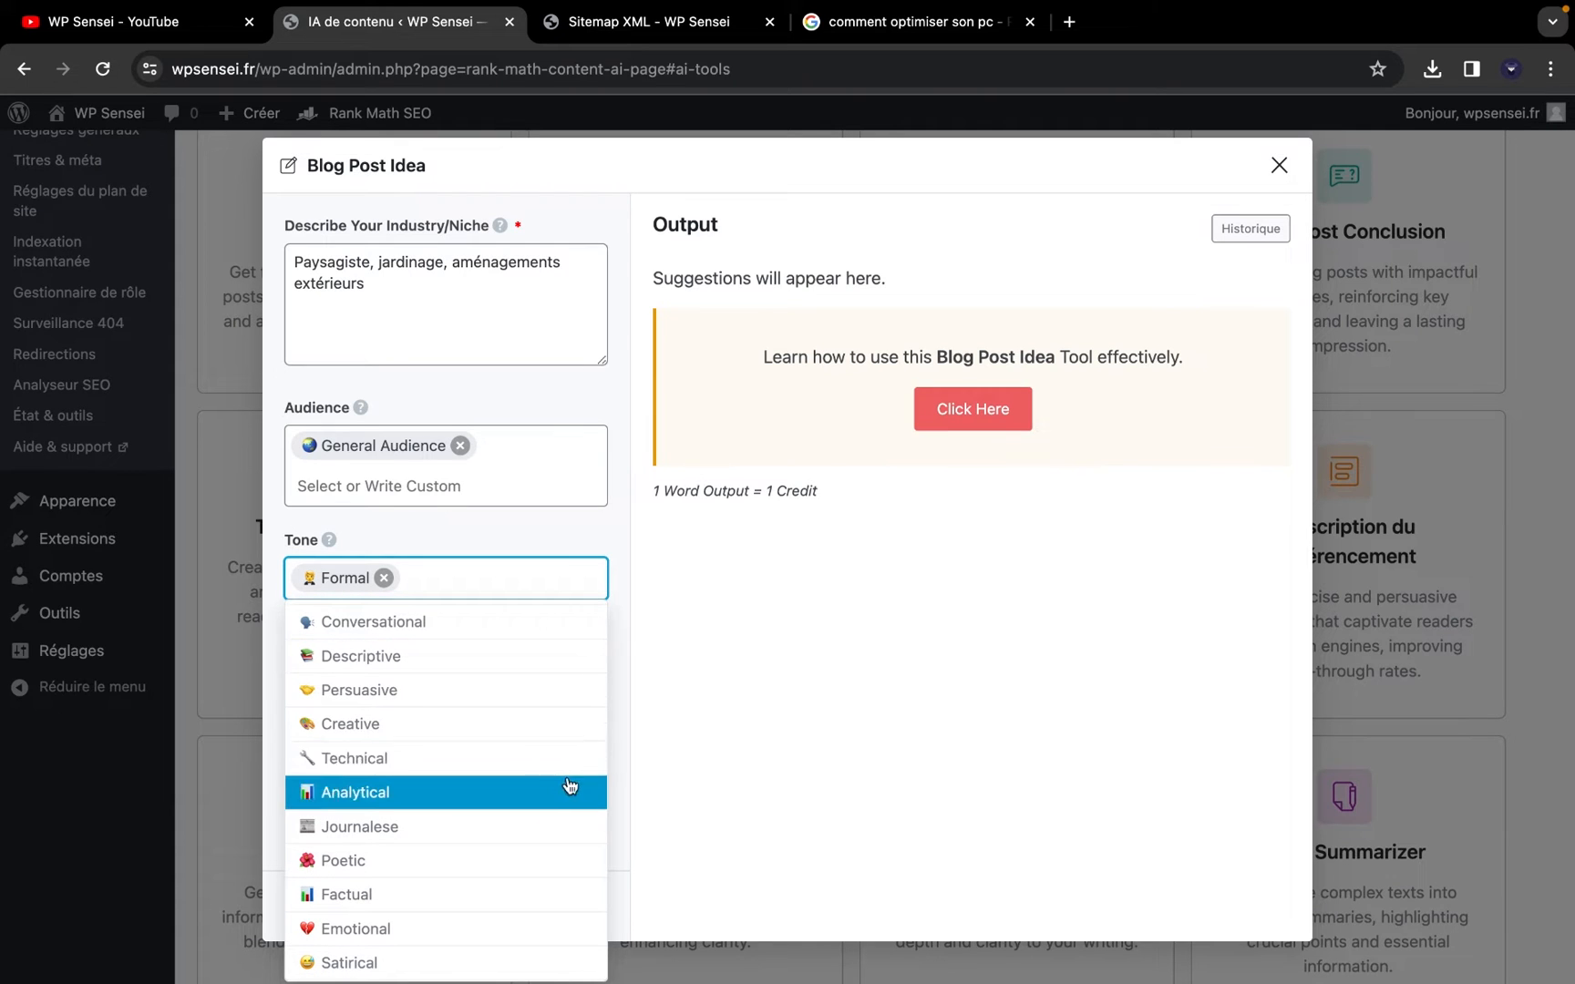
{"action": "scroll", "coordinate": [551, 780], "scroll_direction": "down", "scroll_amount": 3}
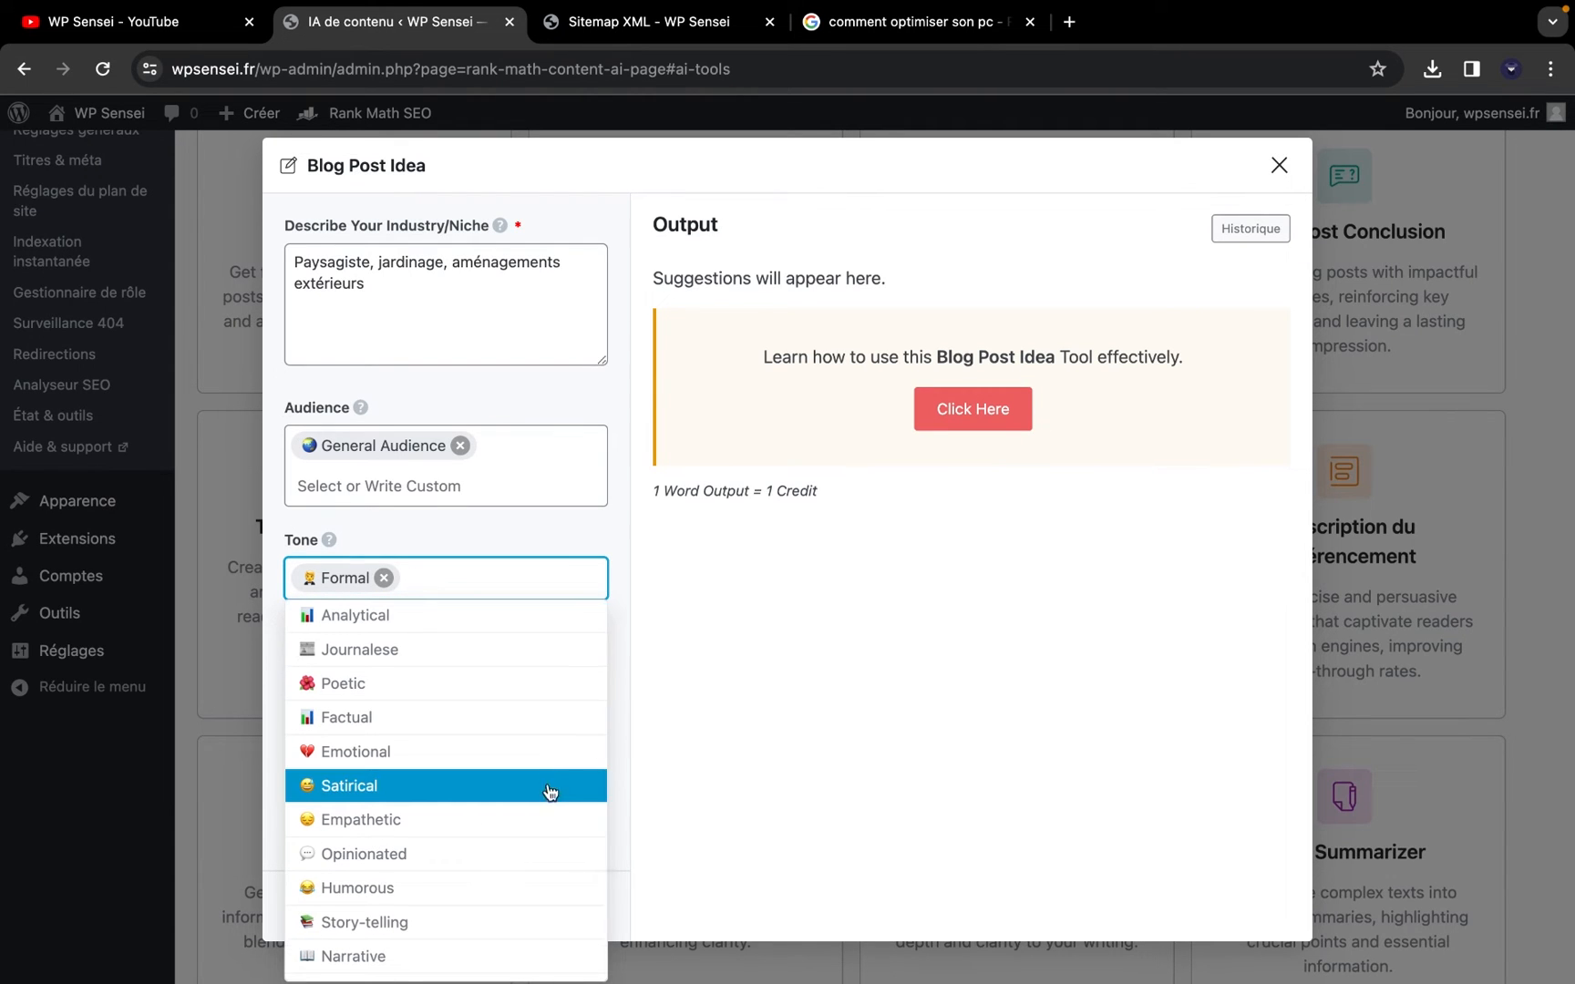
{"action": "scroll", "coordinate": [537, 819], "scroll_direction": "down", "scroll_amount": 2}
{"action": "left_click", "coordinate": [675, 797]}
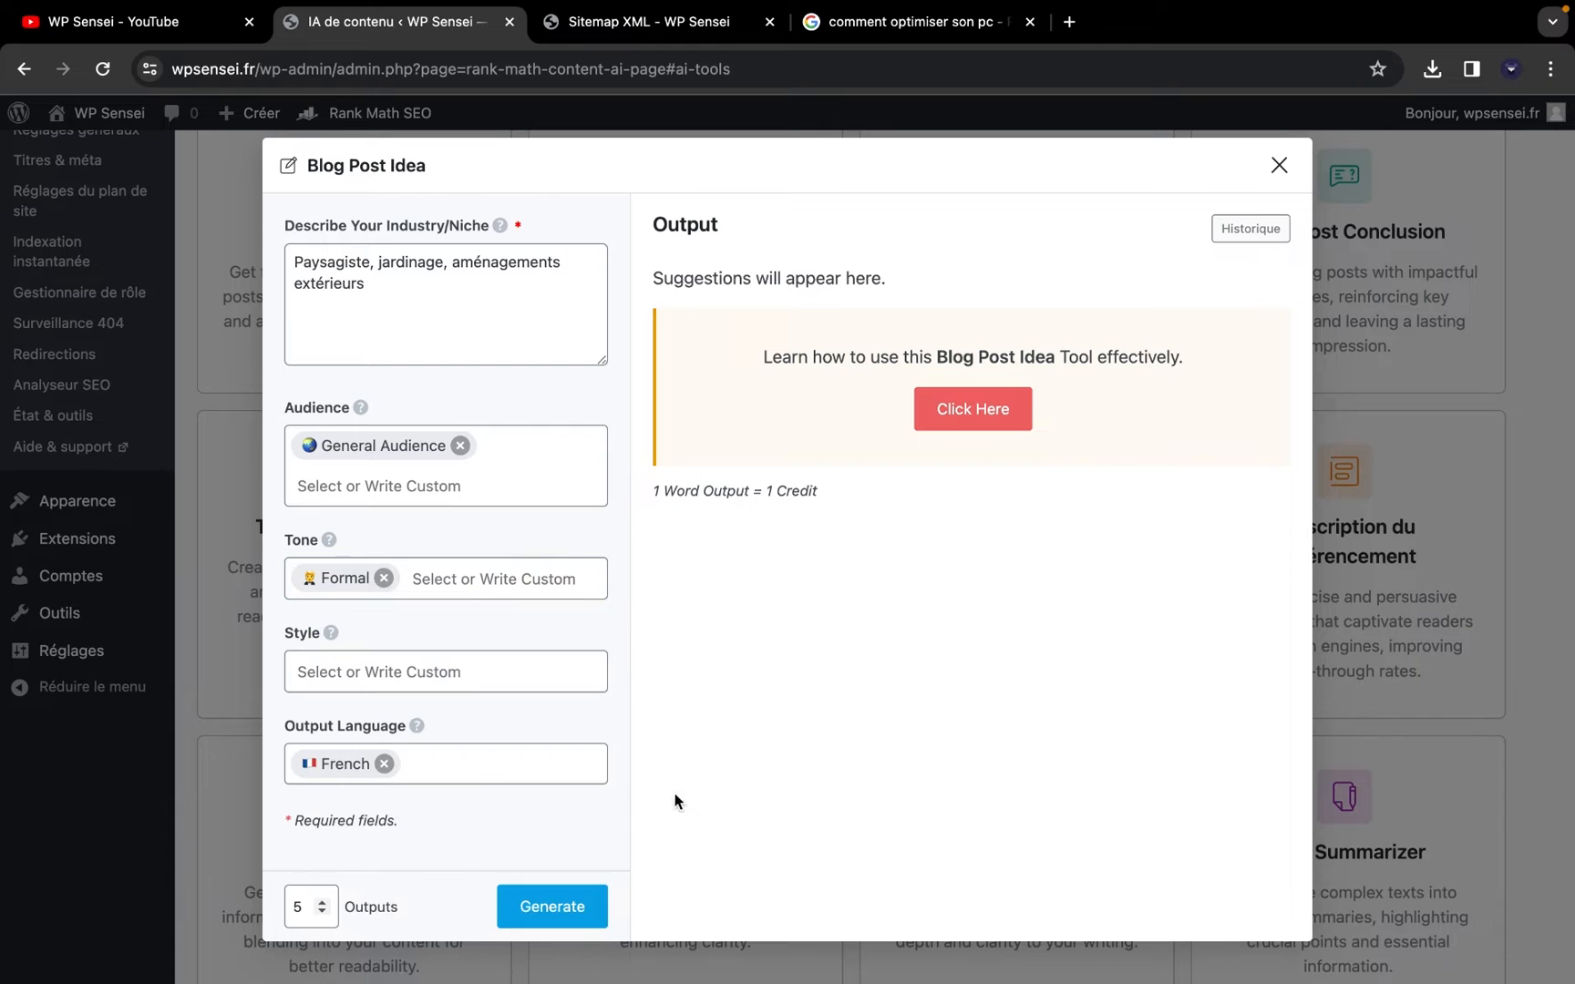
{"action": "left_click", "coordinate": [429, 671]}
{"action": "left_click", "coordinate": [428, 672]}
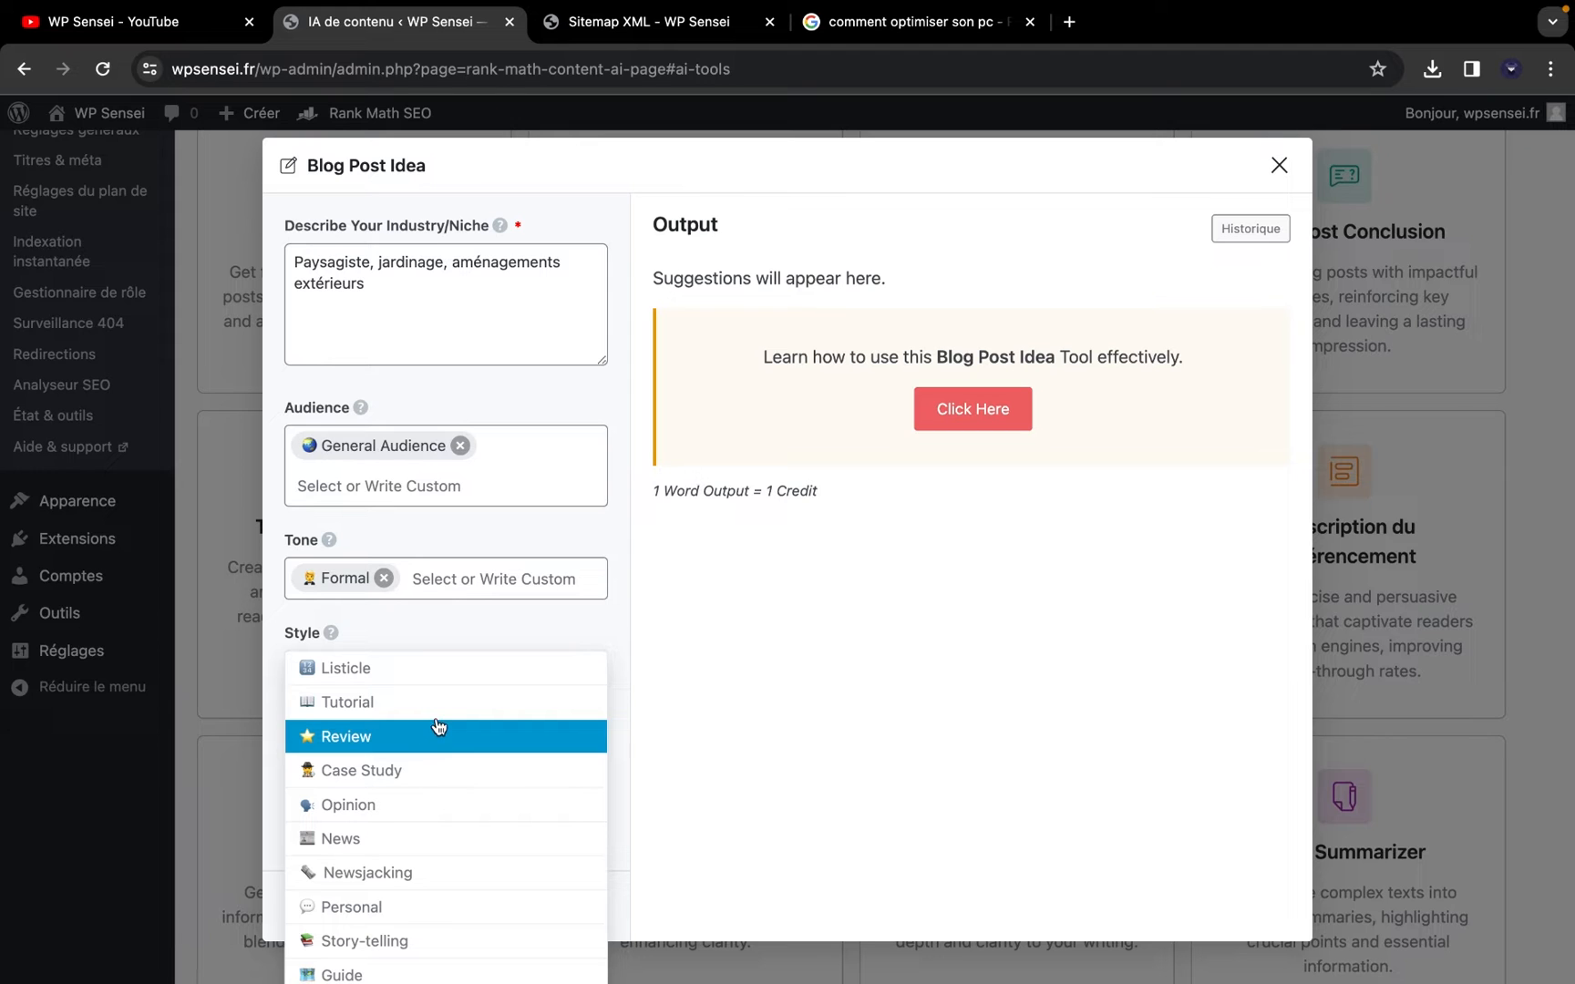
{"action": "scroll", "coordinate": [494, 851], "scroll_direction": "down", "scroll_amount": 4}
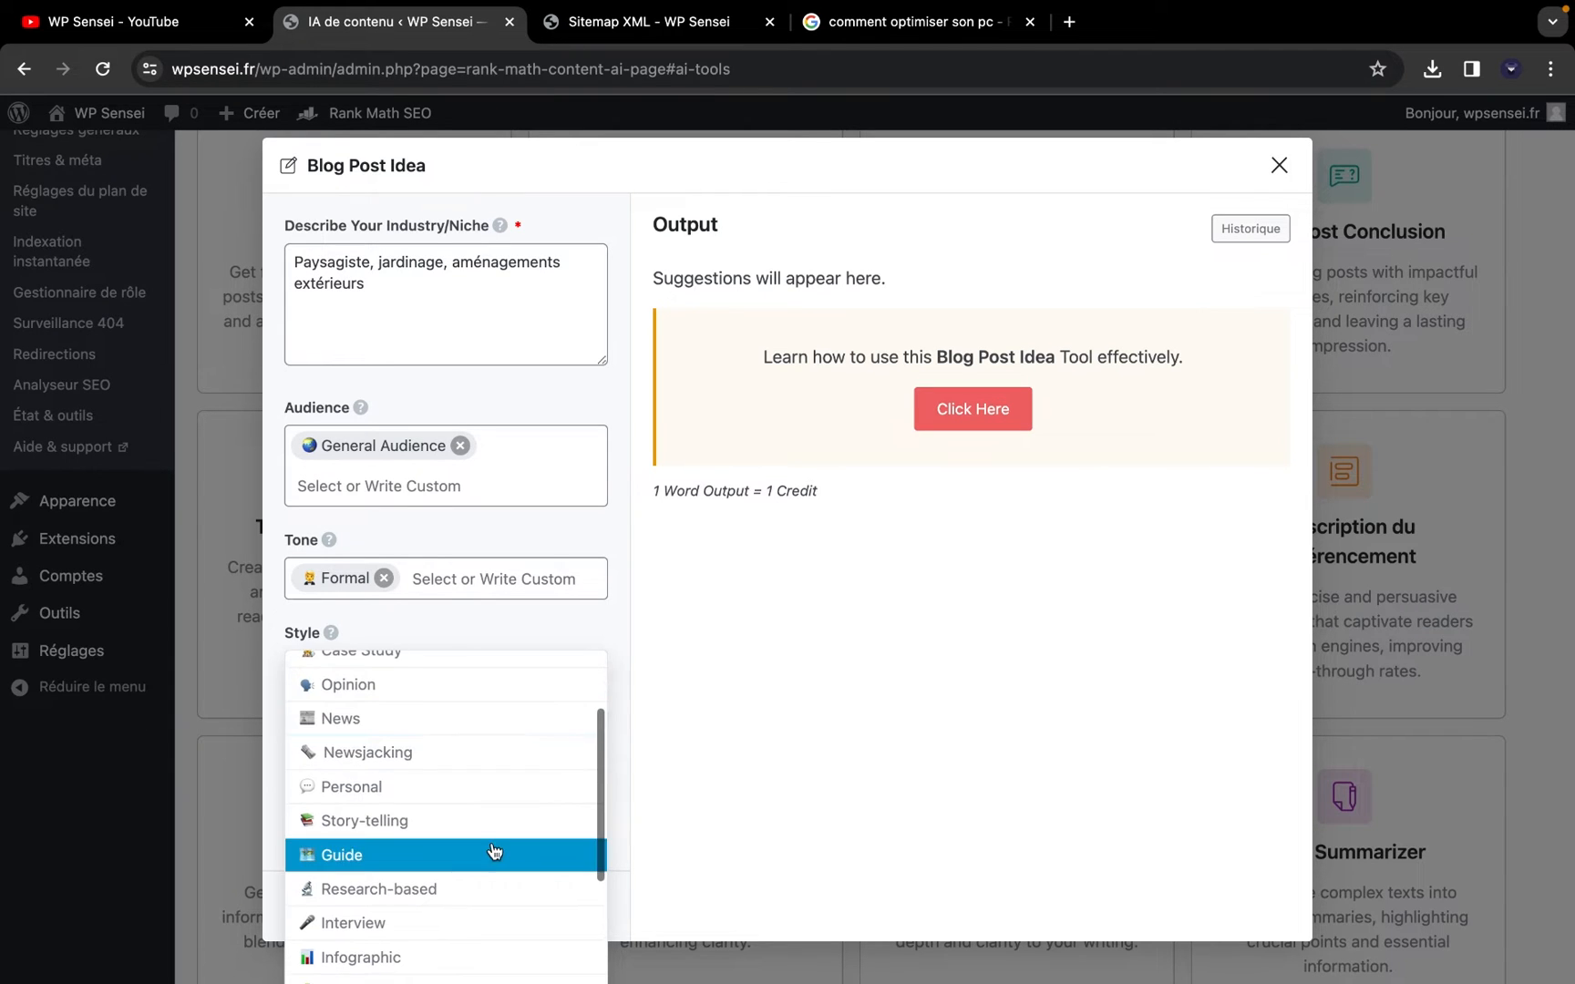
{"action": "left_click", "coordinate": [669, 818]}
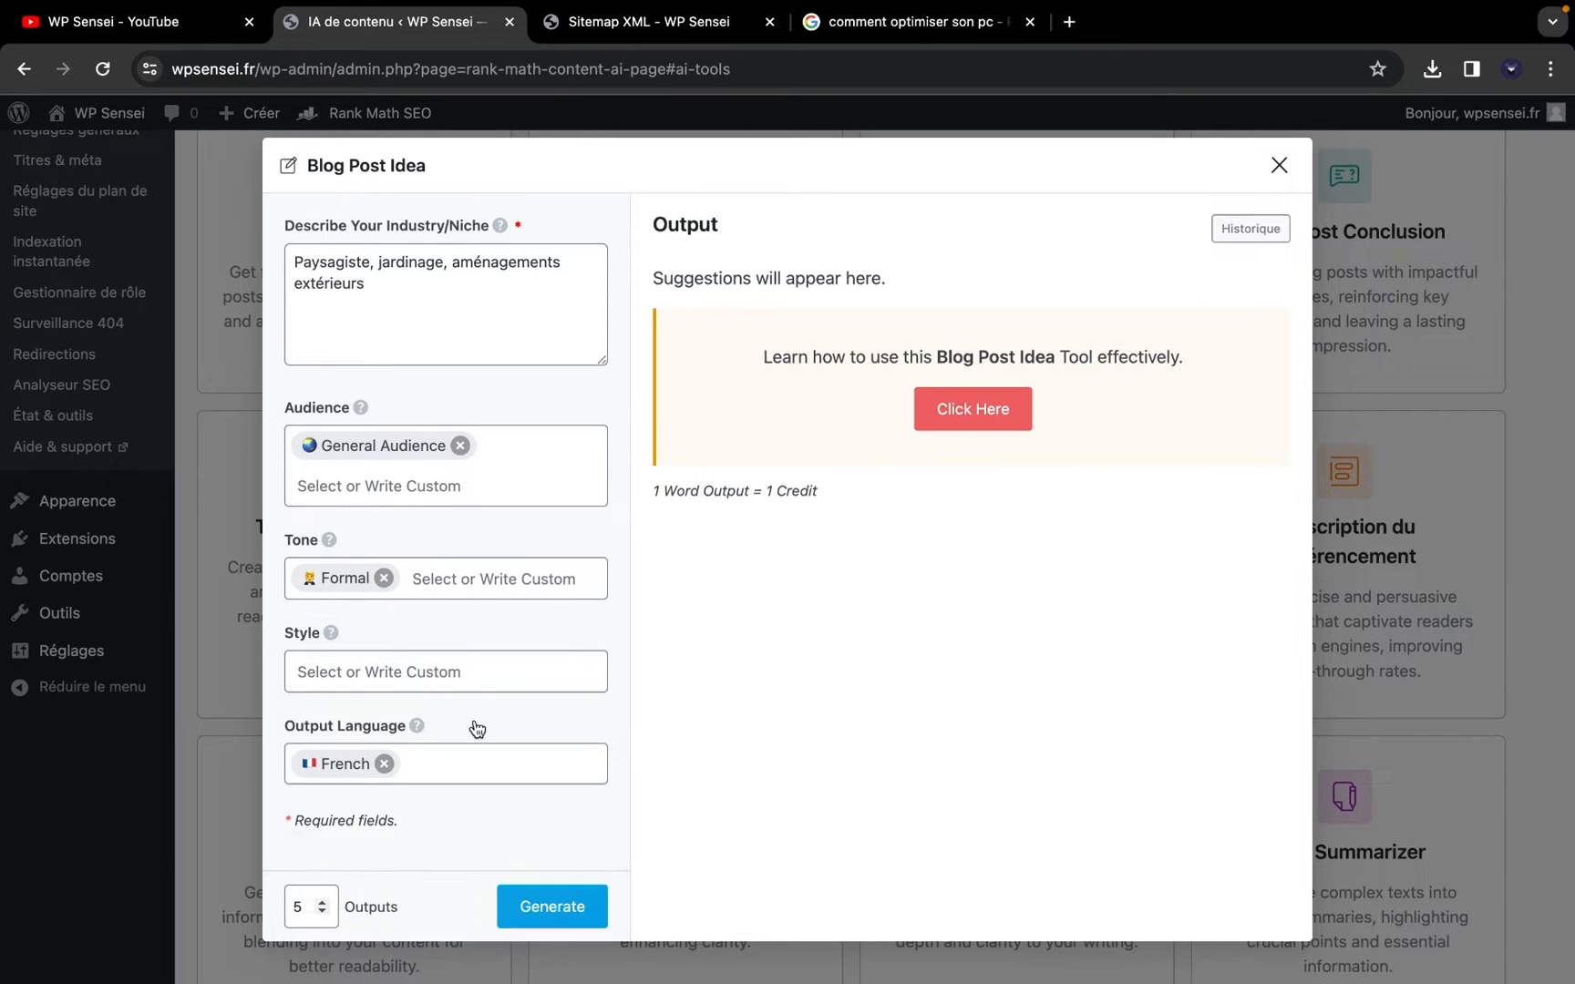
Generate 5 blog post ideas in French for the described niche and close the Blog Post Idea tool
{"action": "left_click", "coordinate": [478, 772]}
{"action": "left_click", "coordinate": [300, 900]}
{"action": "left_click", "coordinate": [369, 898]}
{"action": "left_click", "coordinate": [317, 918]}
{"action": "left_click", "coordinate": [364, 912]}
{"action": "left_click", "coordinate": [585, 907]}
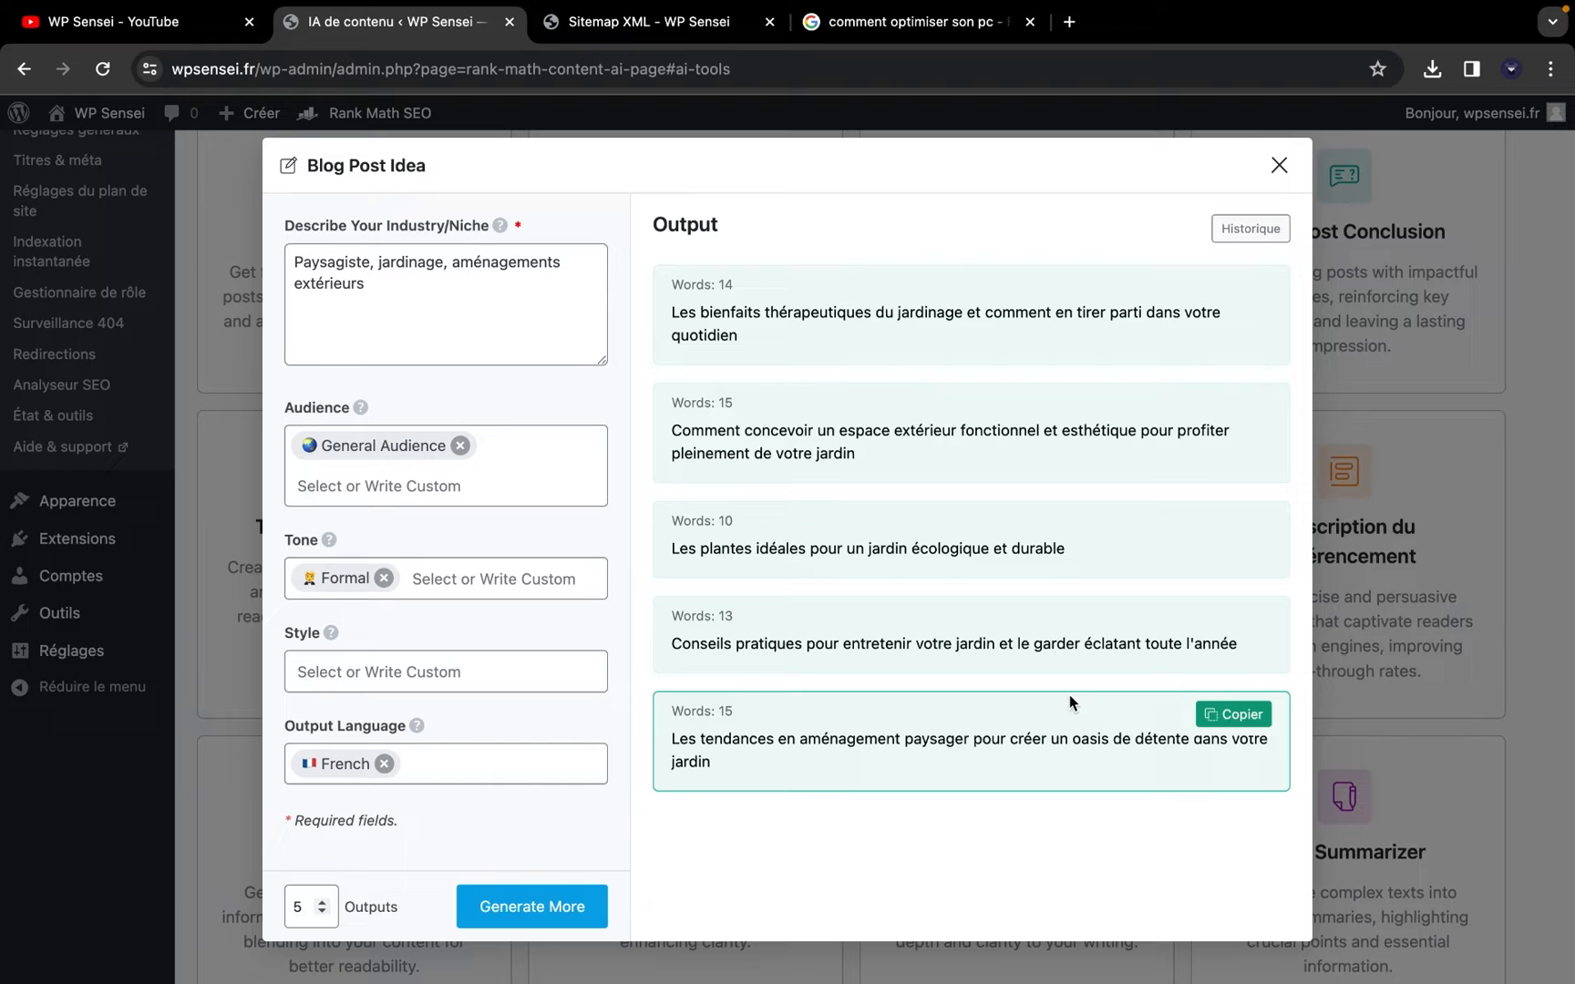
{"action": "left_click", "coordinate": [1278, 165]}
Look through the other Content AI tools, such as Titre SEO, Fix Grammar, Product Description and Foire aux questions
{"action": "scroll", "coordinate": [925, 446], "scroll_direction": "up", "scroll_amount": 2}
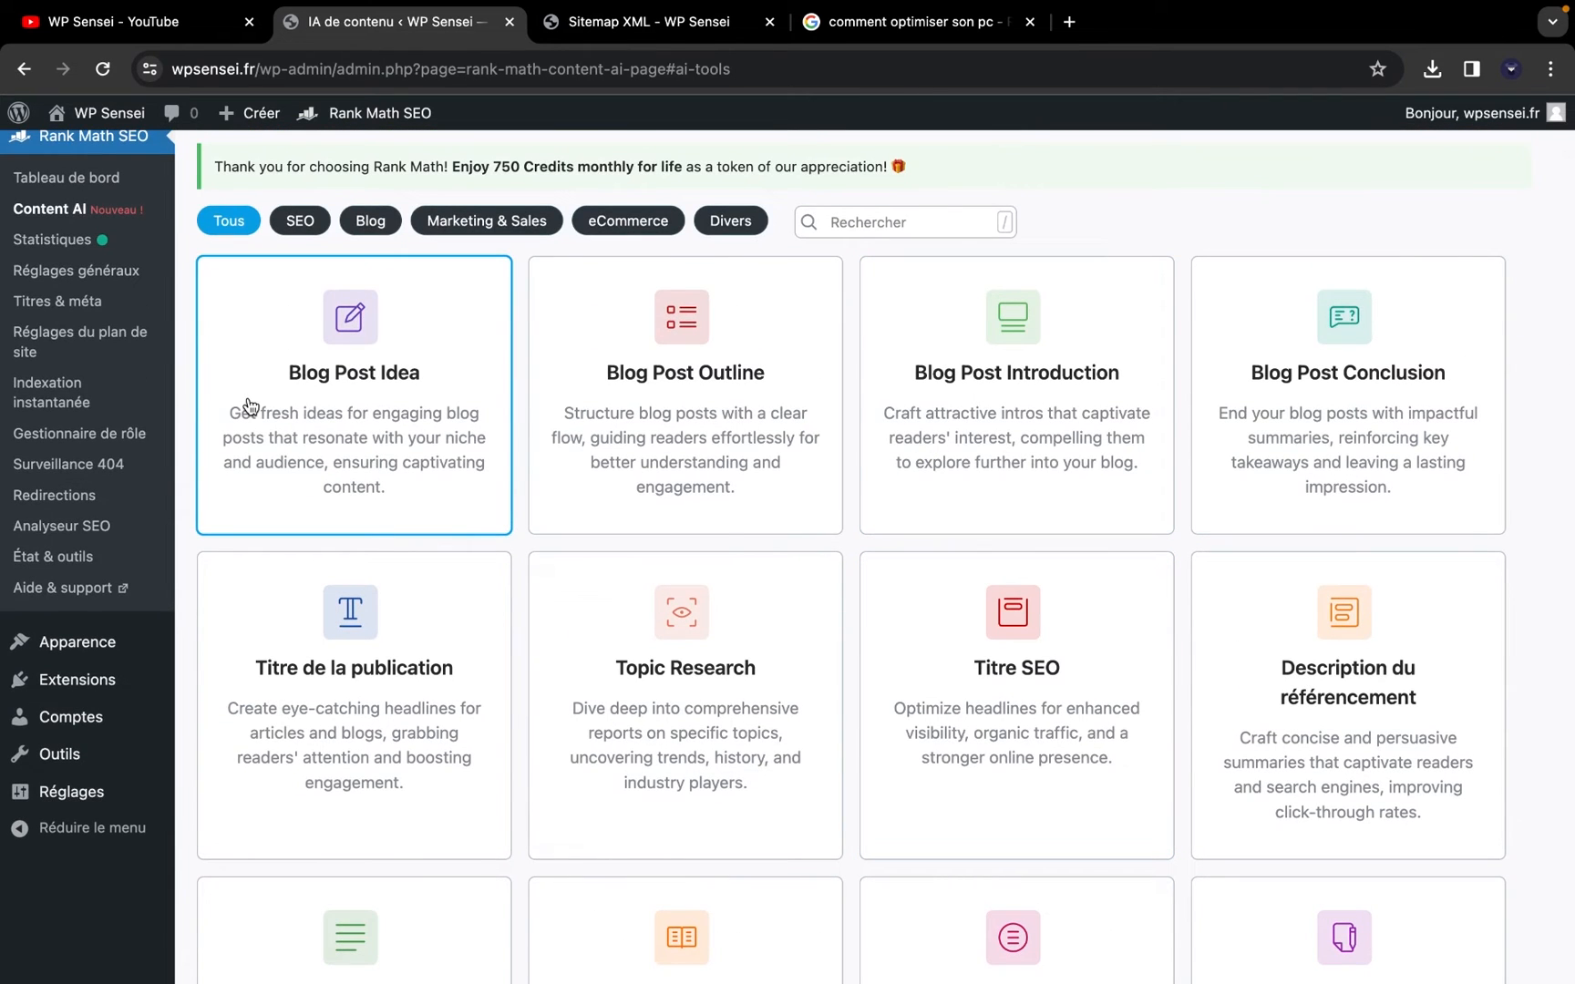
{"action": "scroll", "coordinate": [808, 554], "scroll_direction": "down", "scroll_amount": 3}
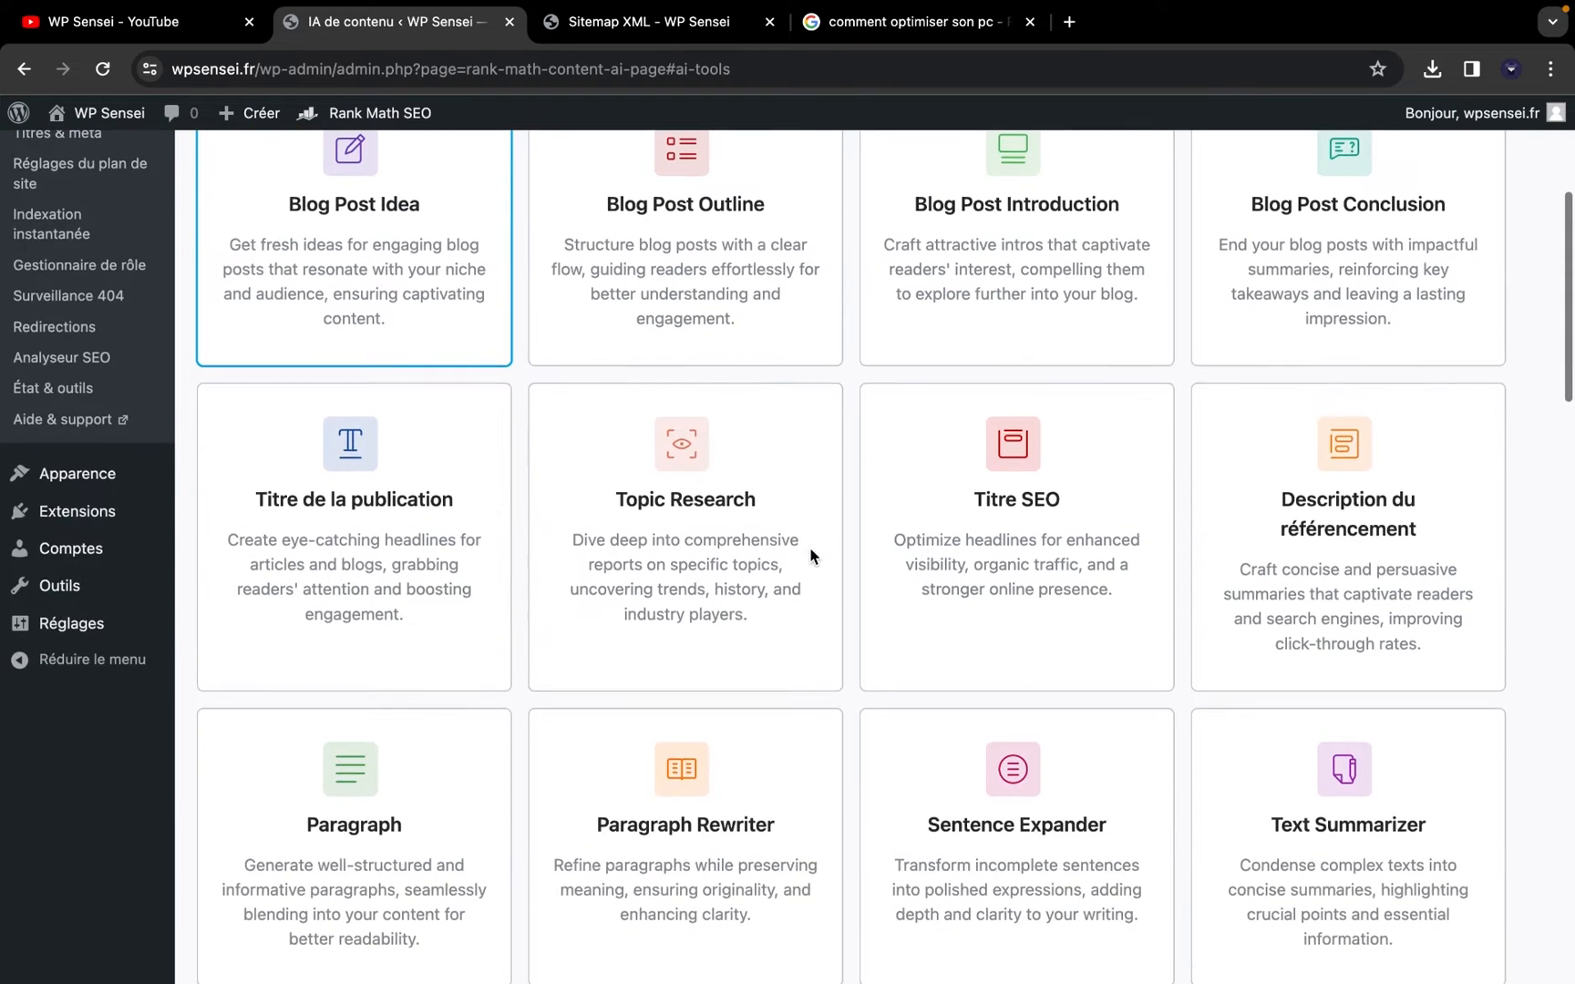
{"action": "scroll", "coordinate": [996, 538], "scroll_direction": "down", "scroll_amount": 3}
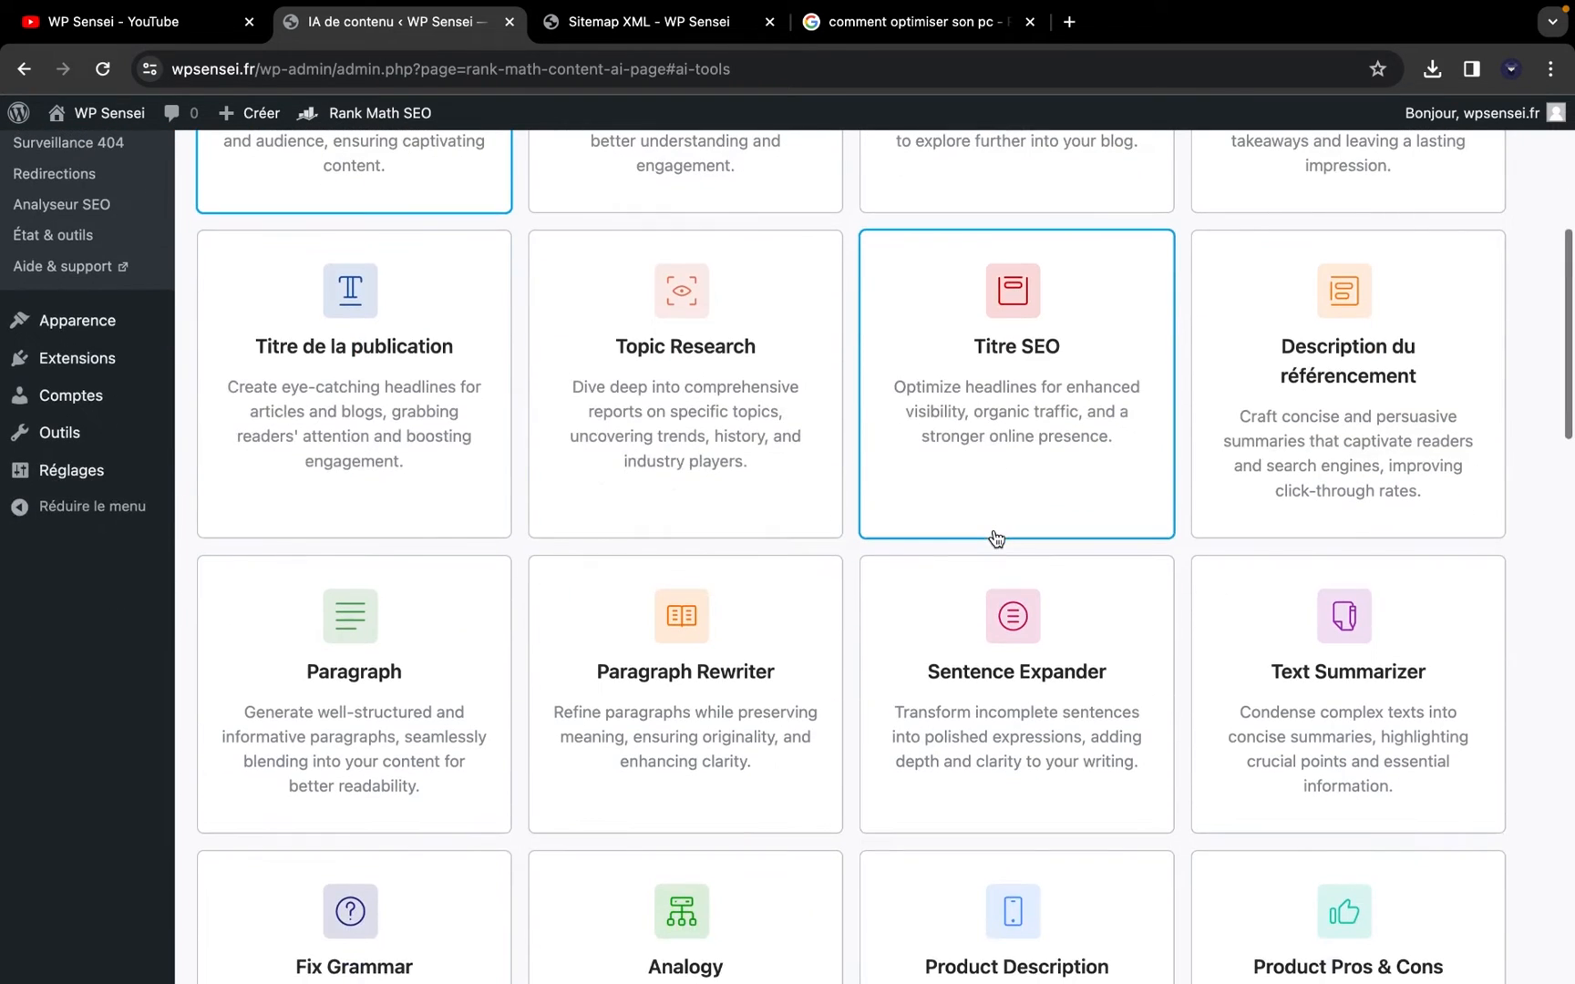
{"action": "scroll", "coordinate": [637, 627], "scroll_direction": "down", "scroll_amount": 3}
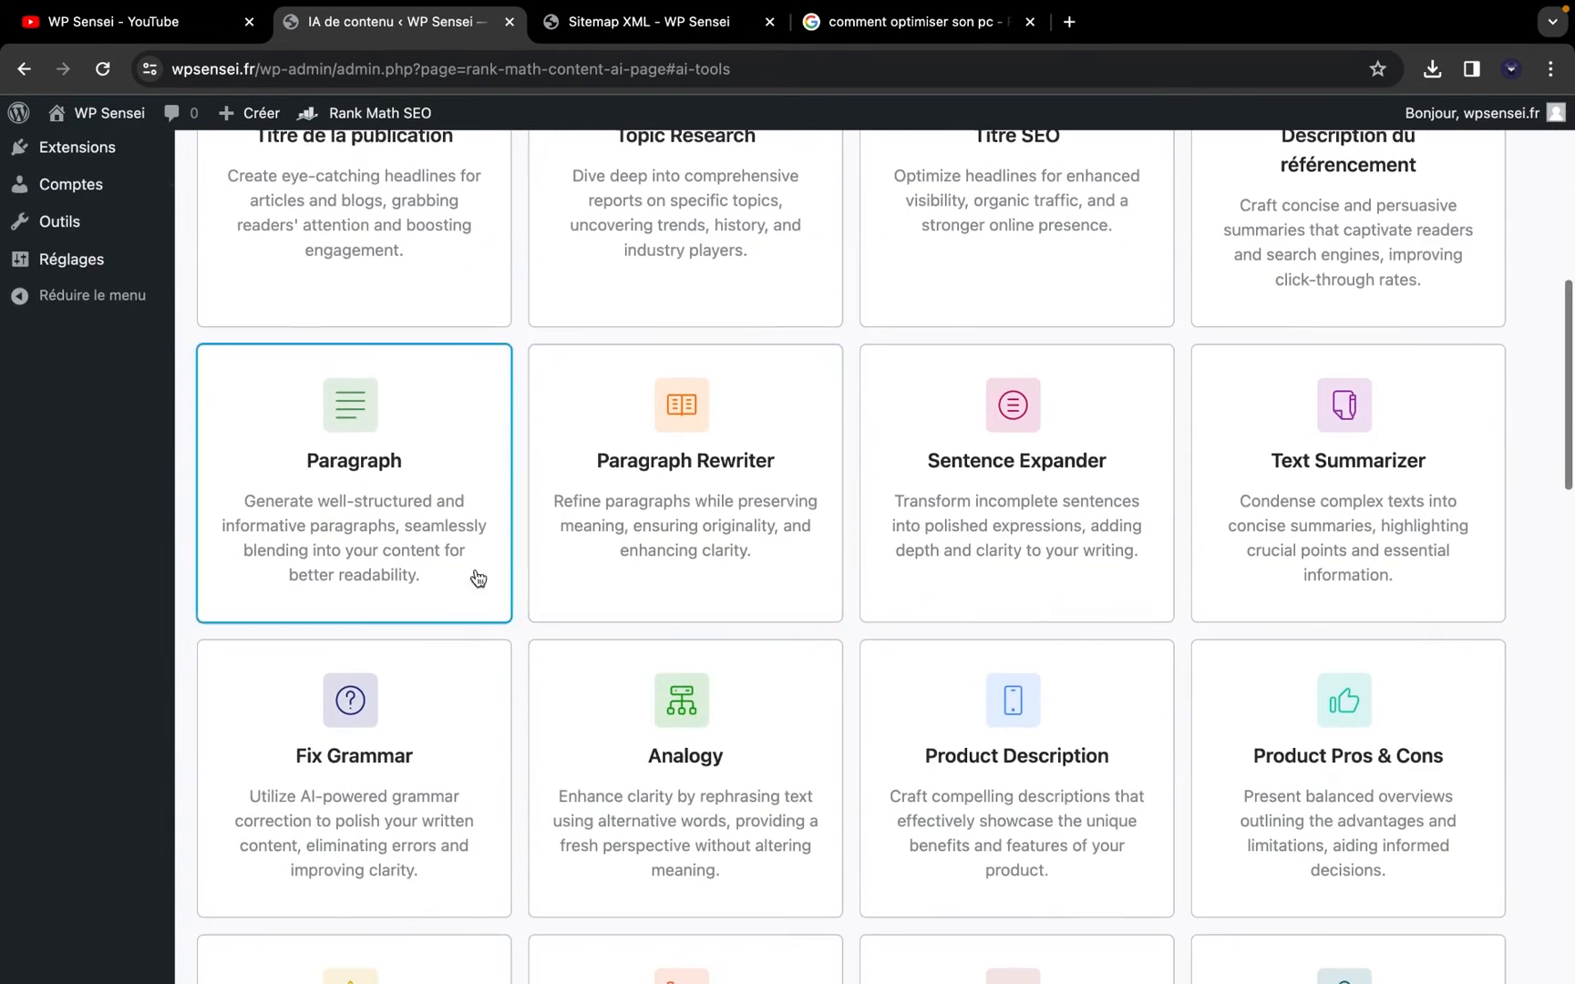
{"action": "scroll", "coordinate": [475, 573], "scroll_direction": "down", "scroll_amount": 4}
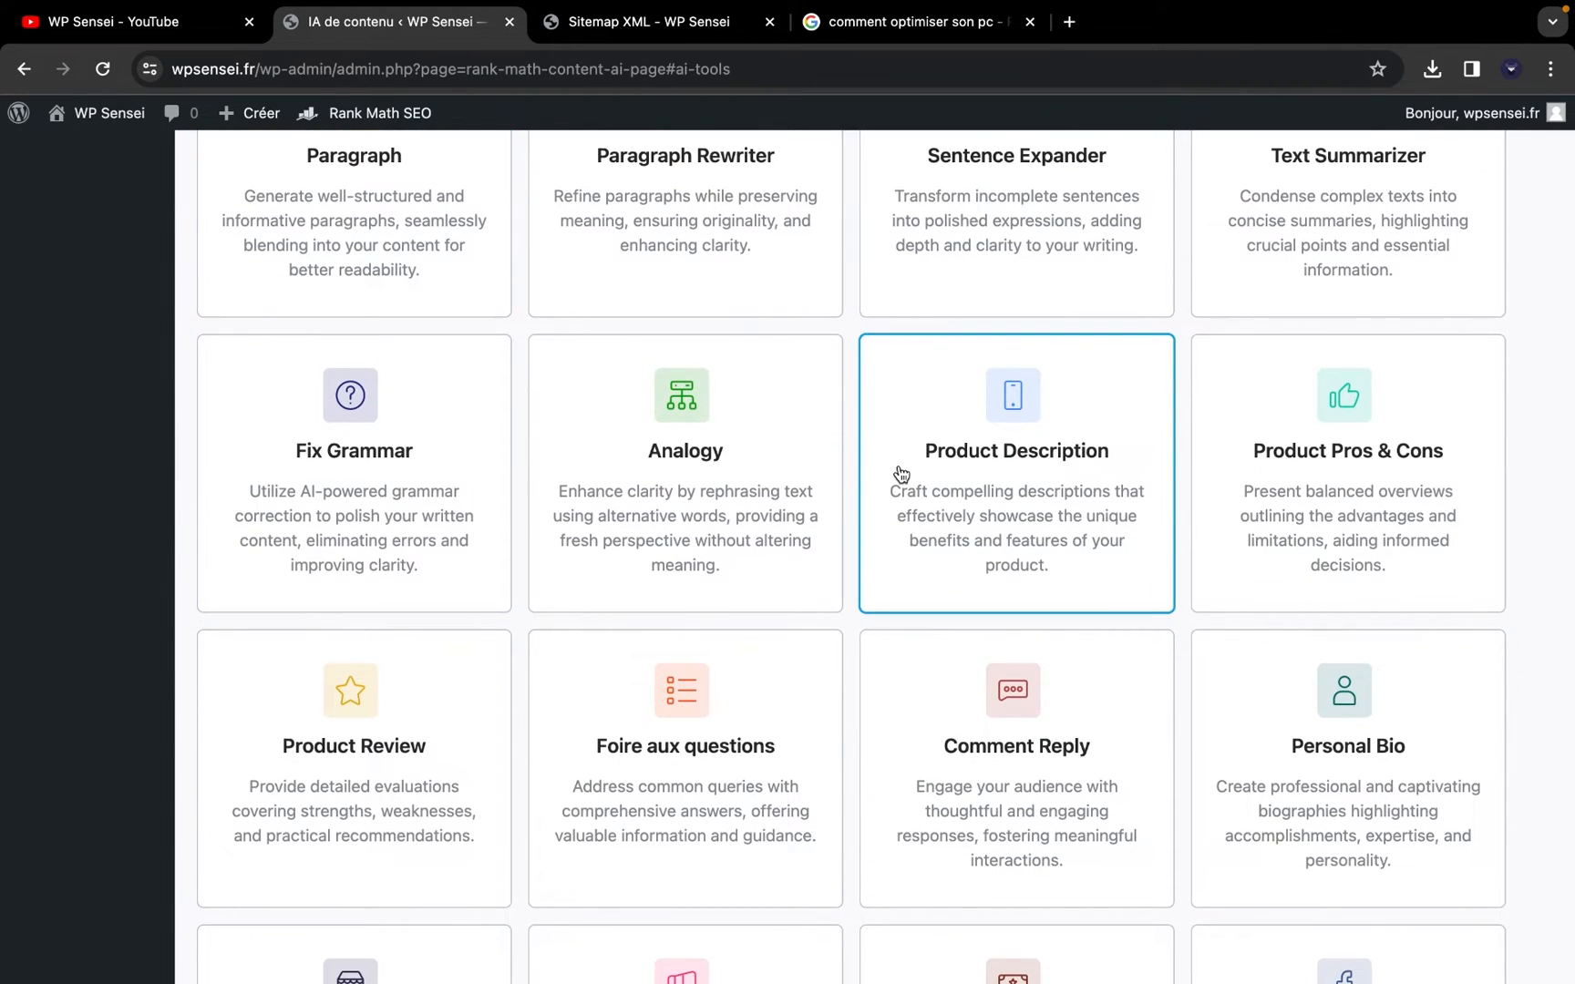
{"action": "scroll", "coordinate": [900, 472], "scroll_direction": "up", "scroll_amount": 10}
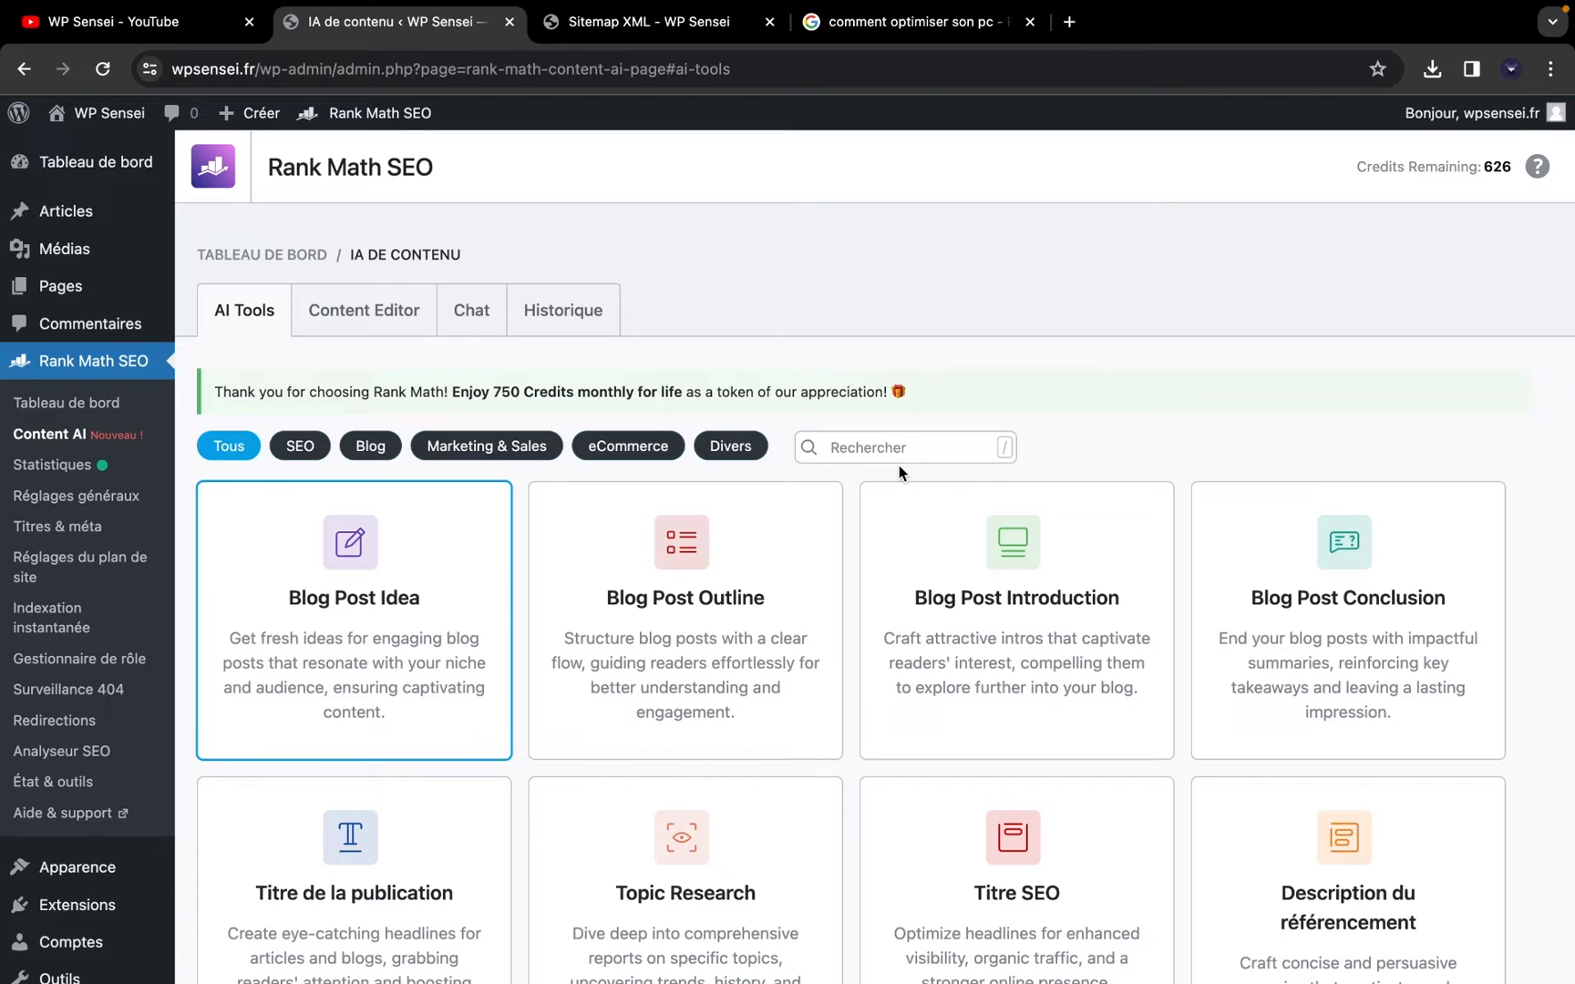
Open the Content AI Content Editor and examine its writing options: instructions, tone, main keyword and length
{"action": "left_click", "coordinate": [419, 326]}
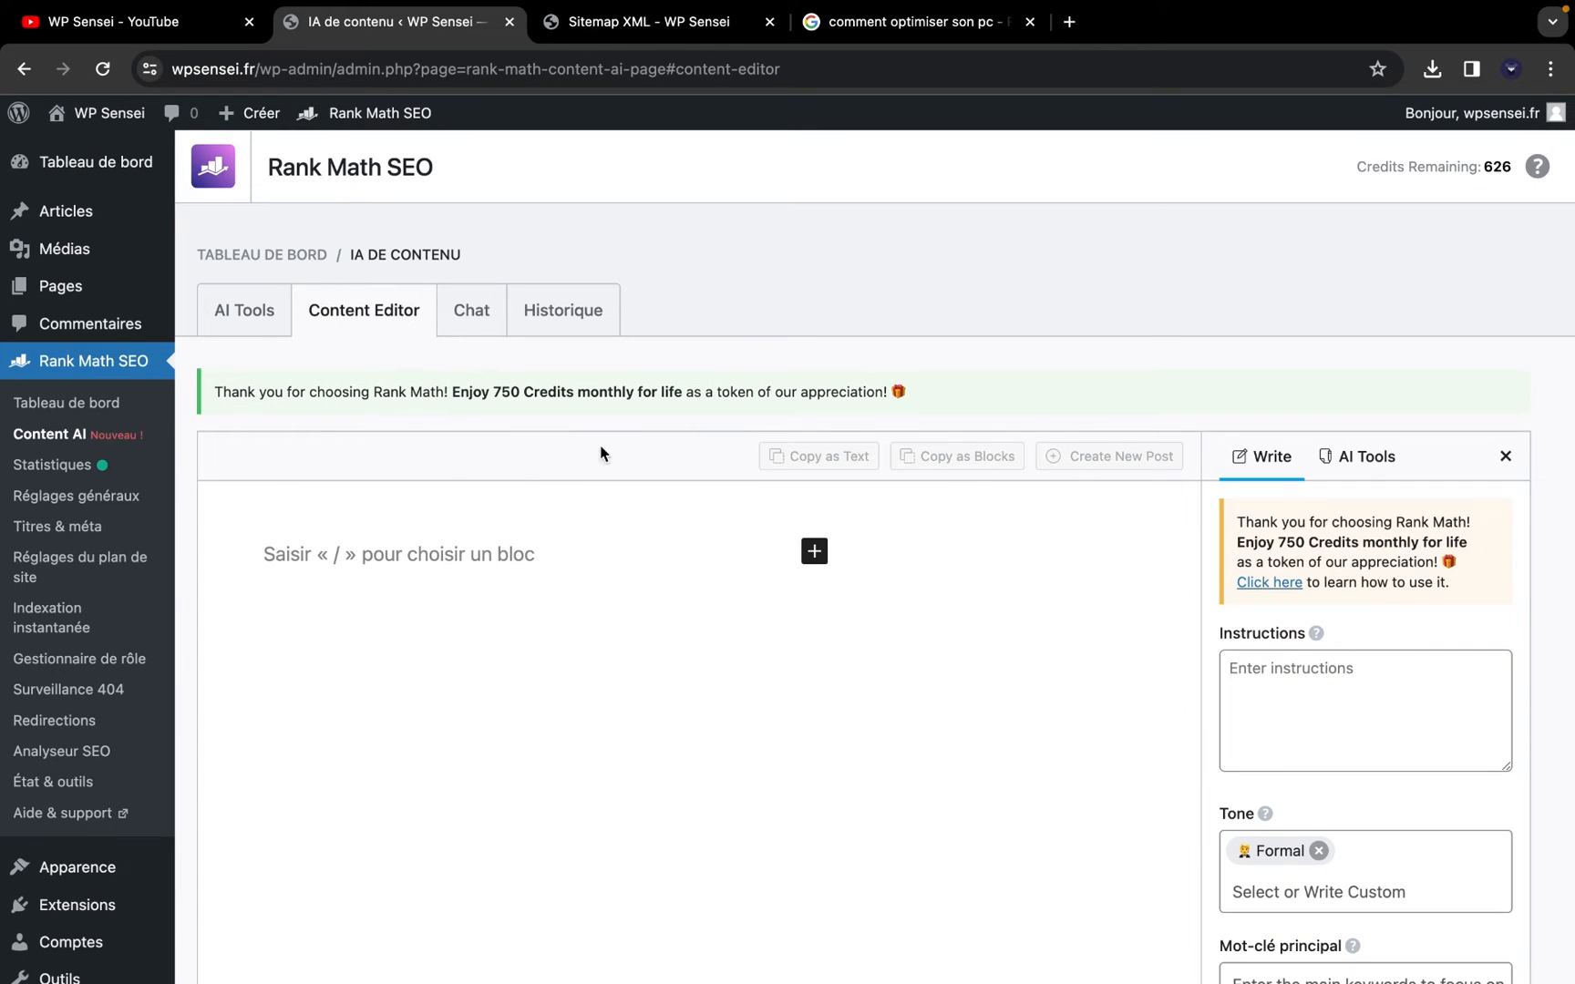
{"action": "scroll", "coordinate": [779, 608], "scroll_direction": "down", "scroll_amount": 2}
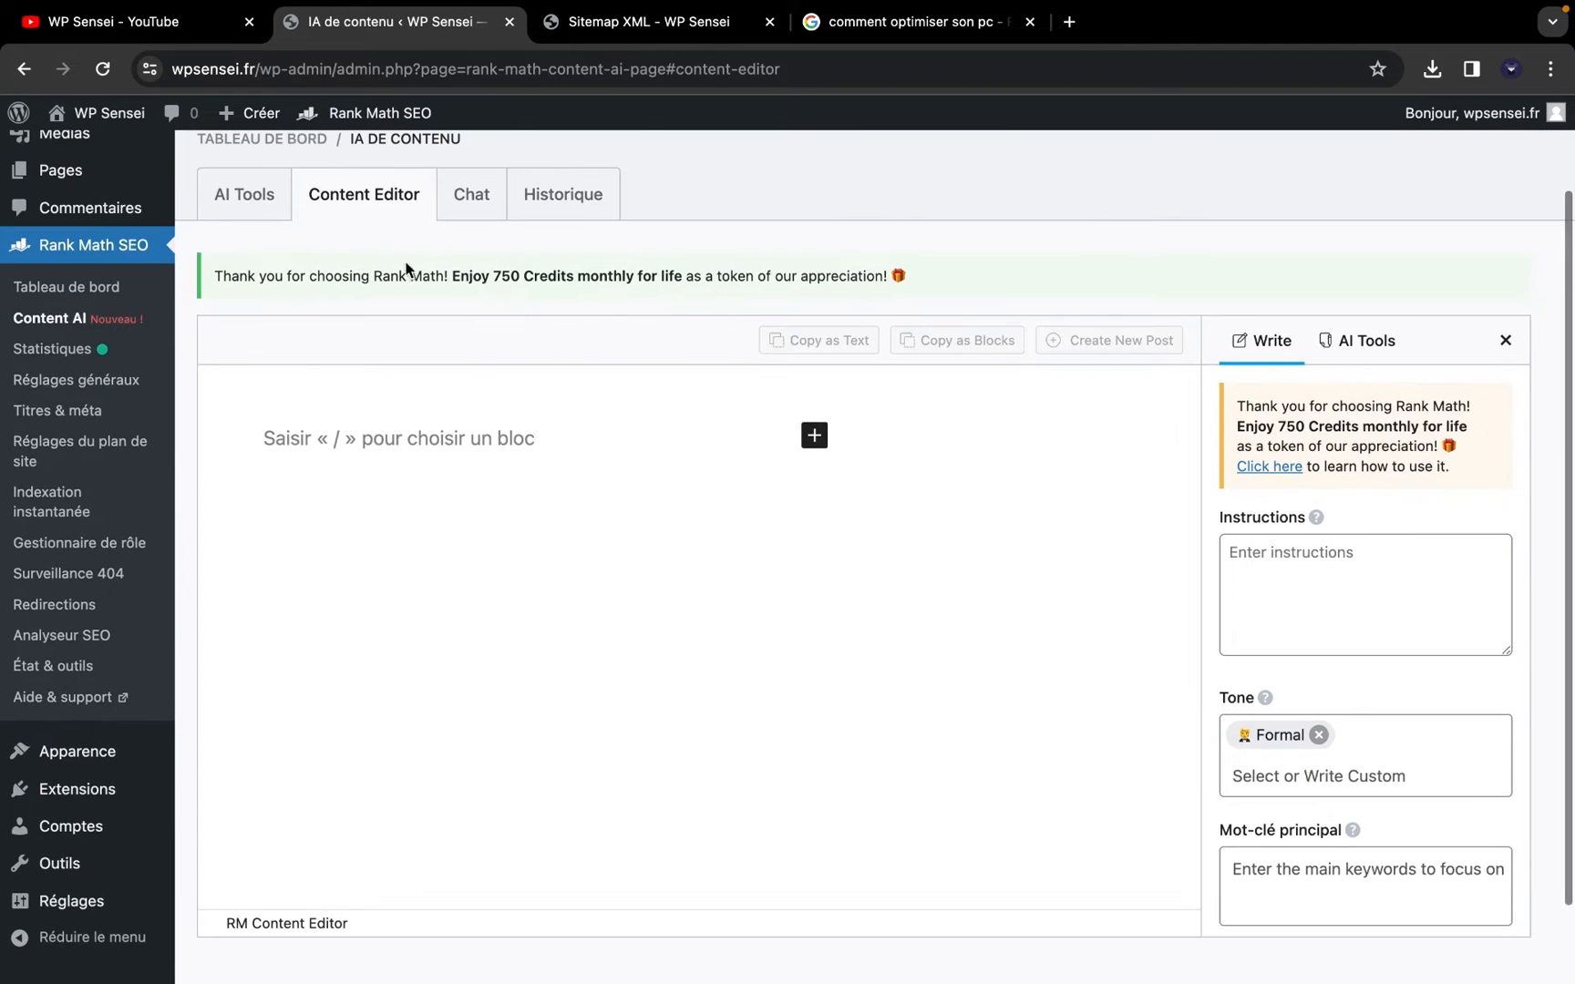
{"action": "left_click", "coordinate": [1256, 650]}
{"action": "scroll", "coordinate": [1333, 580], "scroll_direction": "down", "scroll_amount": 3}
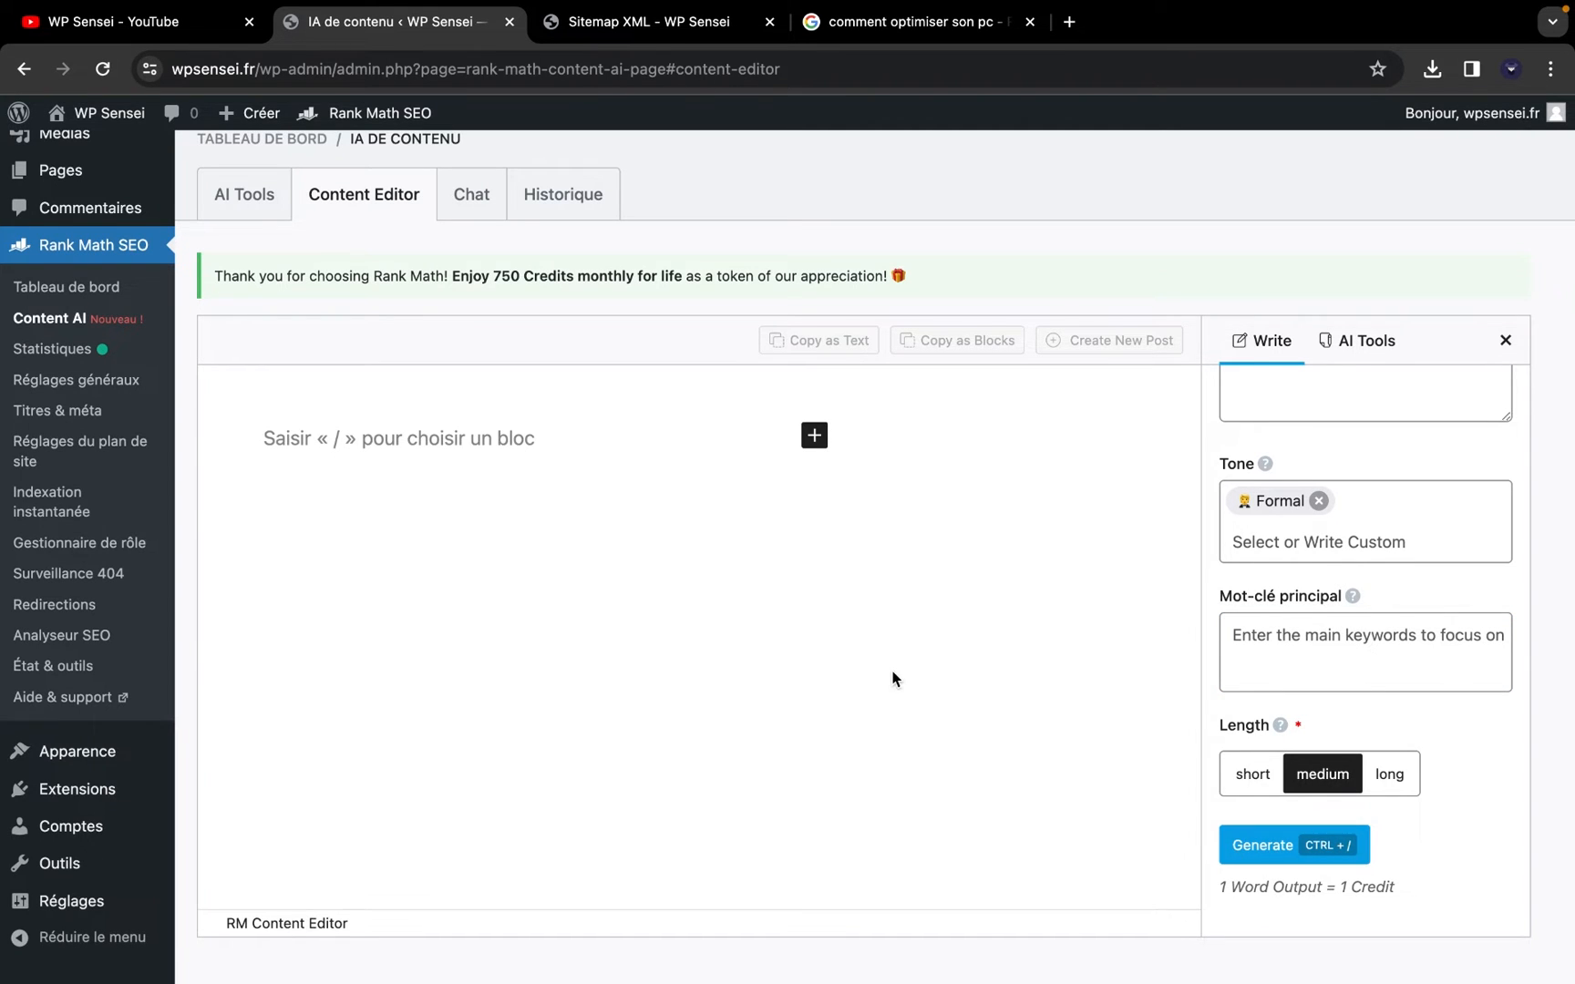
{"action": "scroll", "coordinate": [762, 473], "scroll_direction": "up", "scroll_amount": 2}
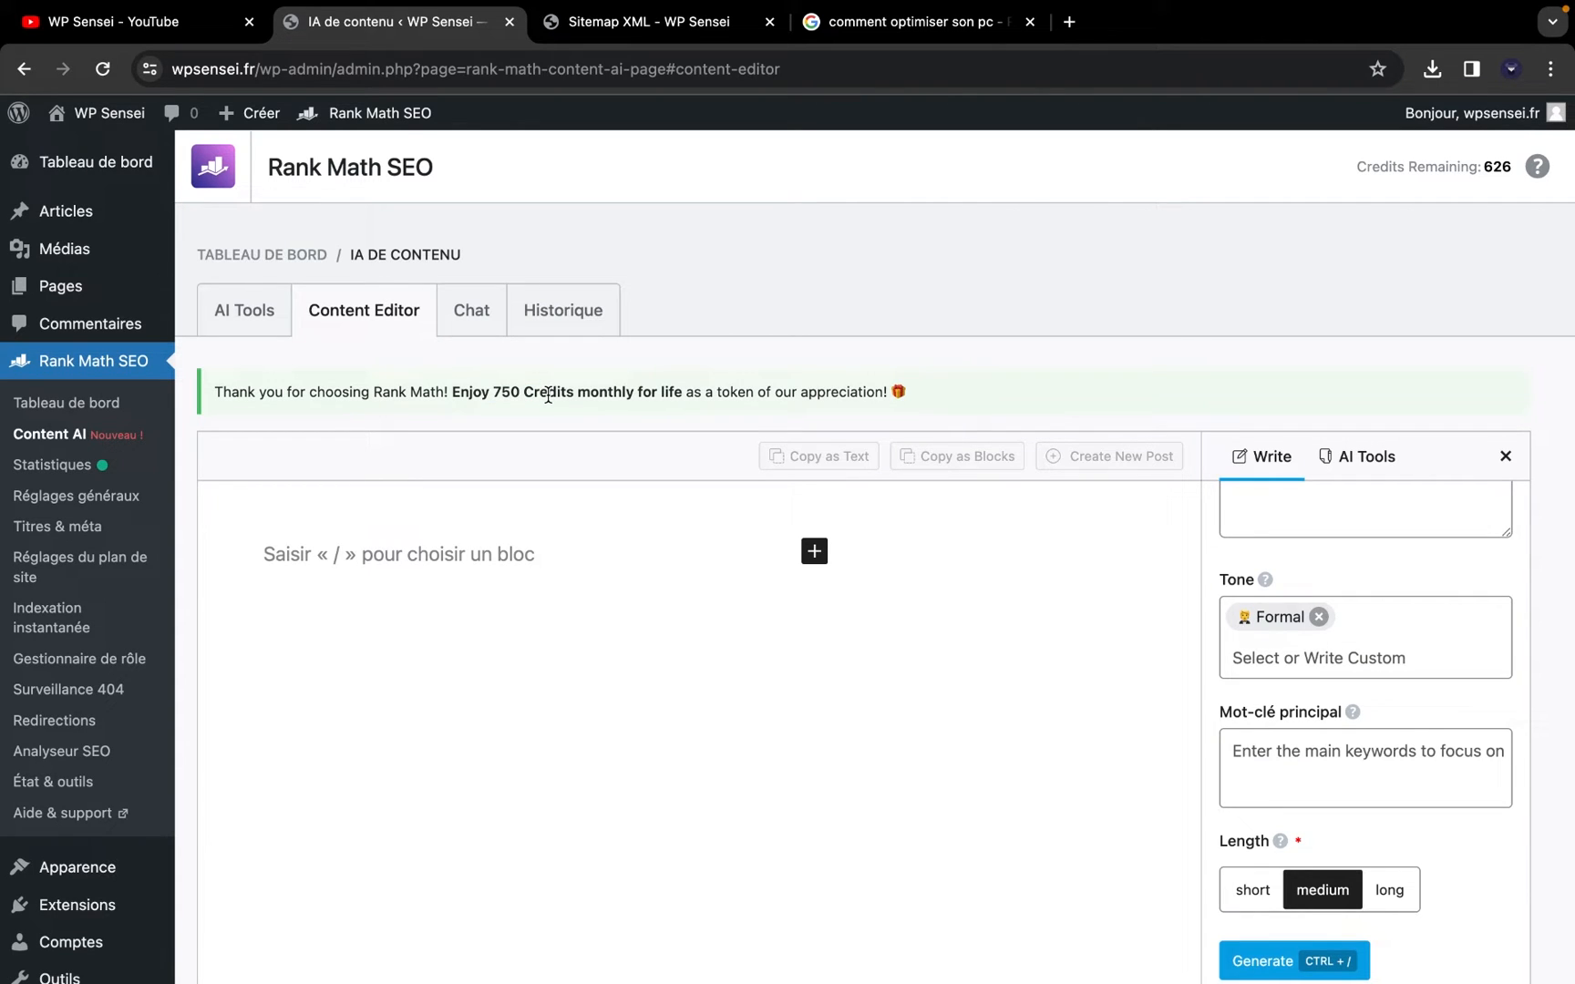
Revisit AI Tools and view the RankBot chat assistant with its example SEO questions
{"action": "left_click", "coordinate": [235, 319]}
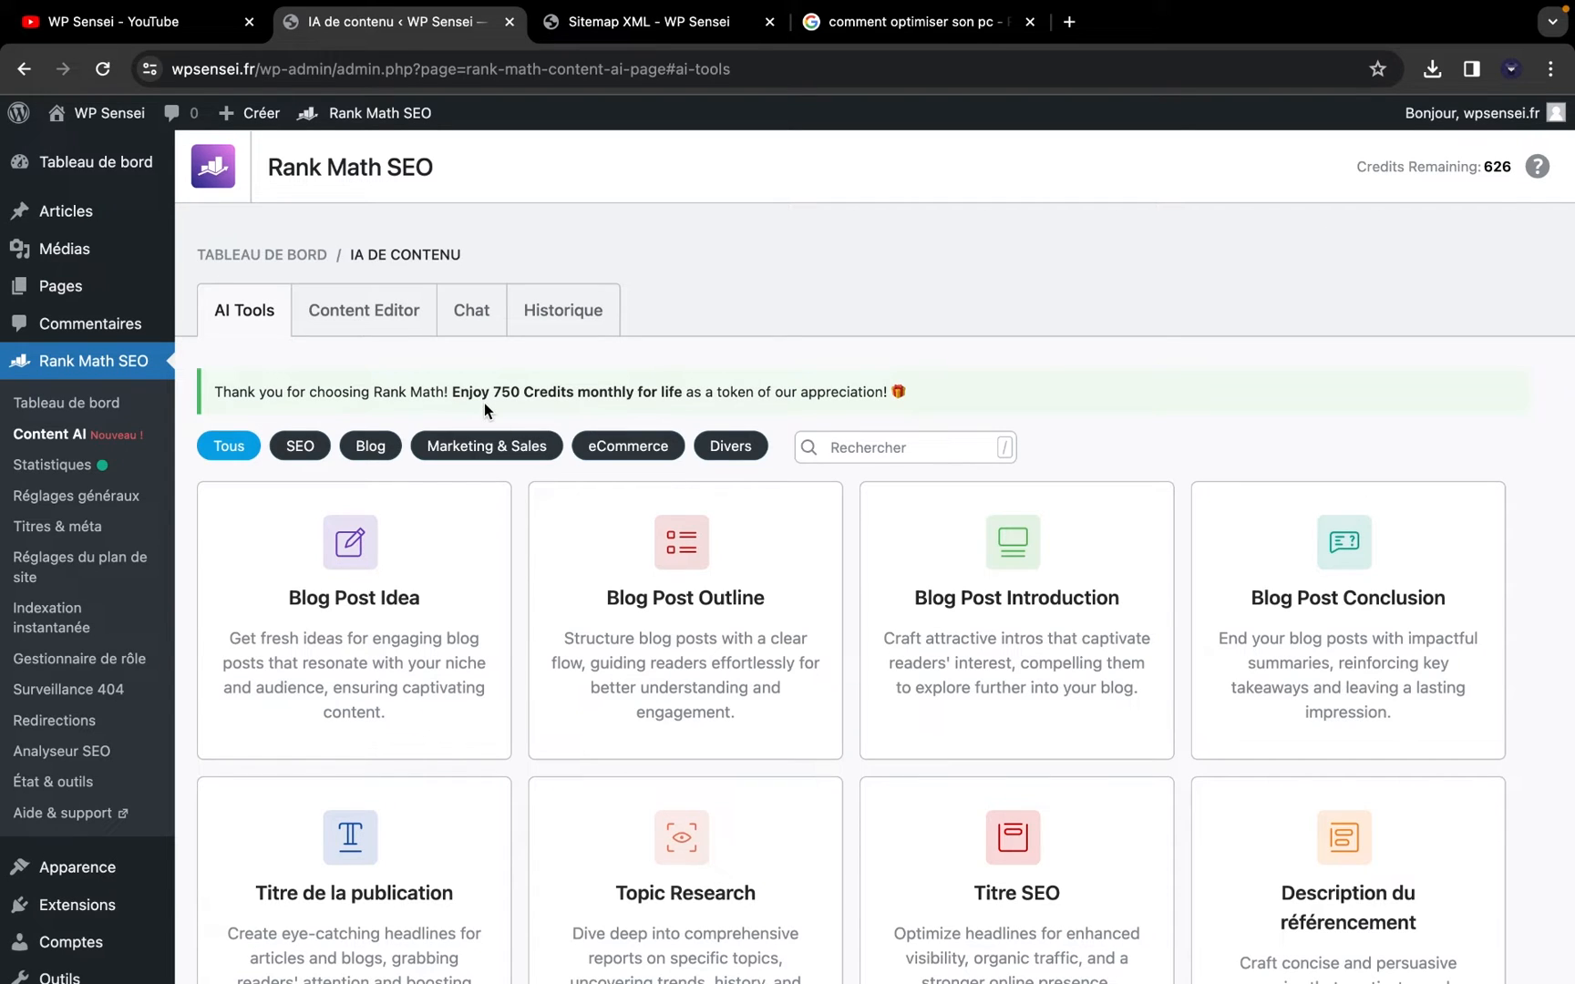
{"action": "left_click", "coordinate": [542, 316]}
{"action": "left_click", "coordinate": [471, 319]}
{"action": "scroll", "coordinate": [598, 459], "scroll_direction": "down", "scroll_amount": 3}
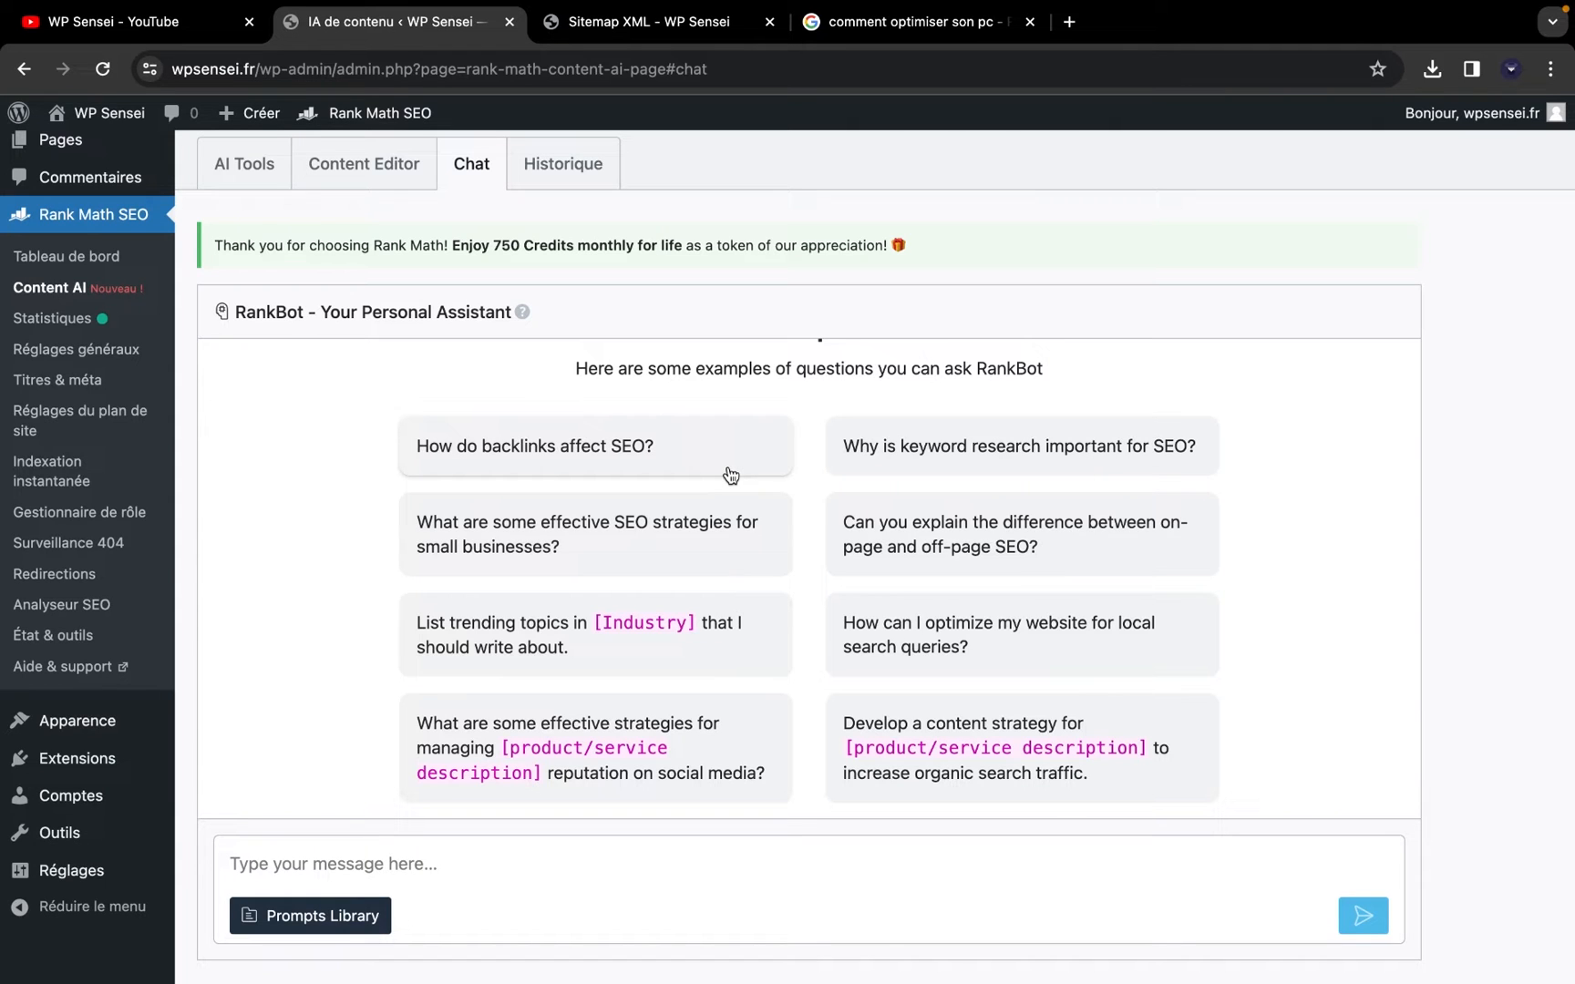
{"action": "scroll", "coordinate": [731, 475], "scroll_direction": "up", "scroll_amount": 2}
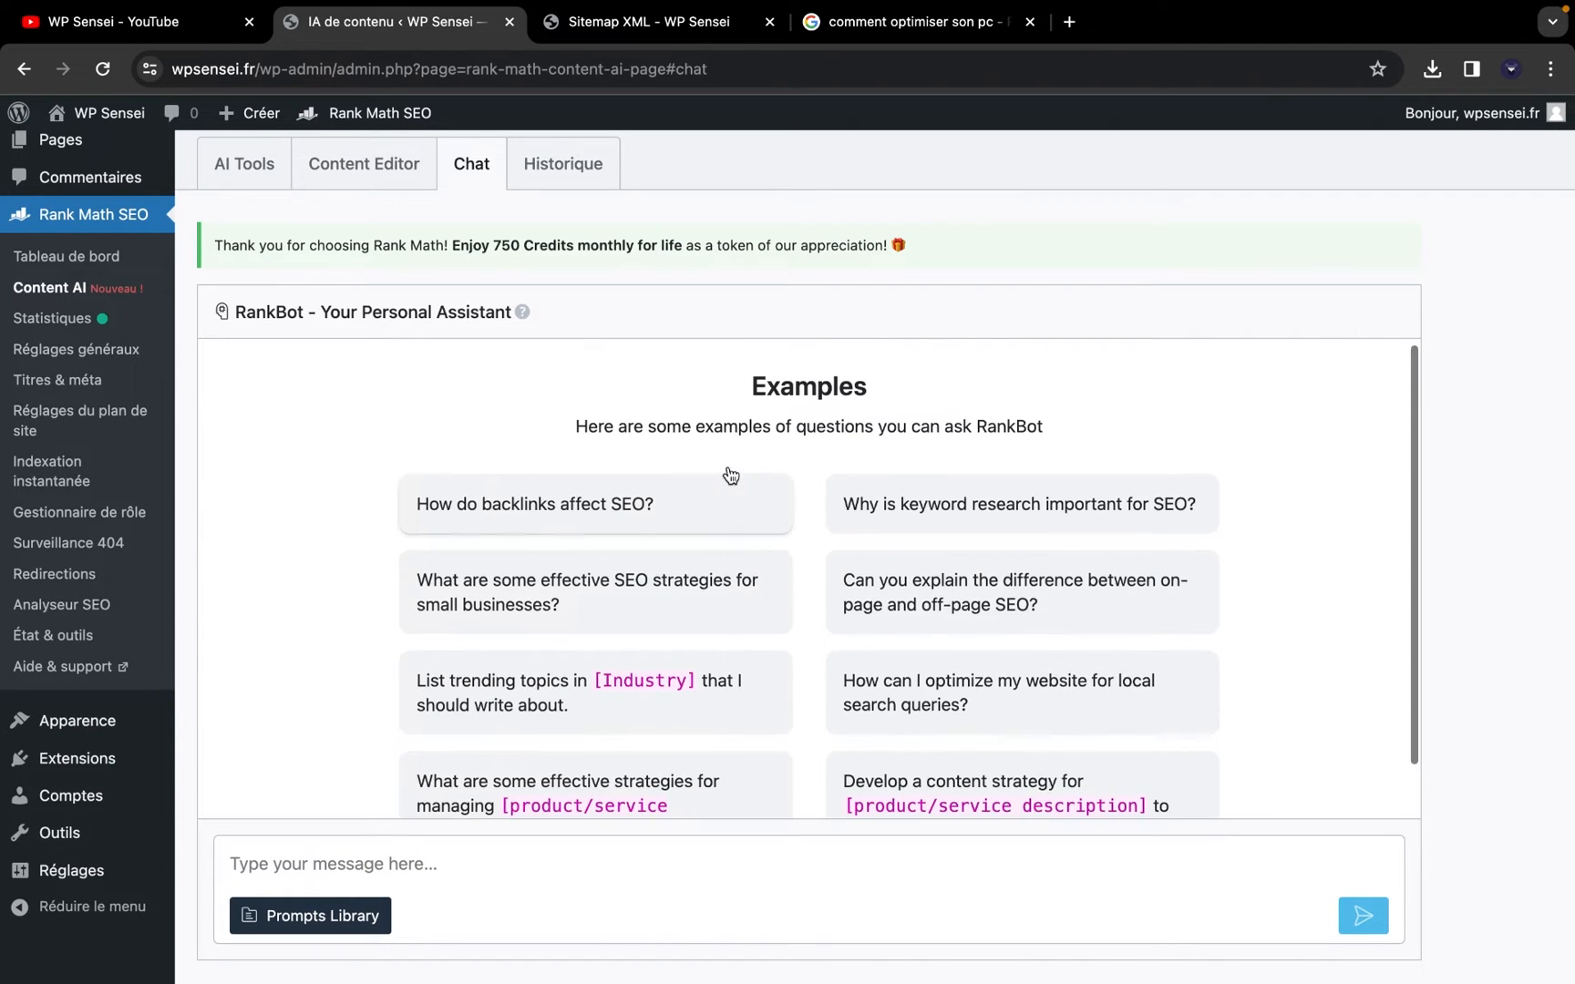
{"action": "scroll", "coordinate": [96, 501], "scroll_direction": "up", "scroll_amount": 3}
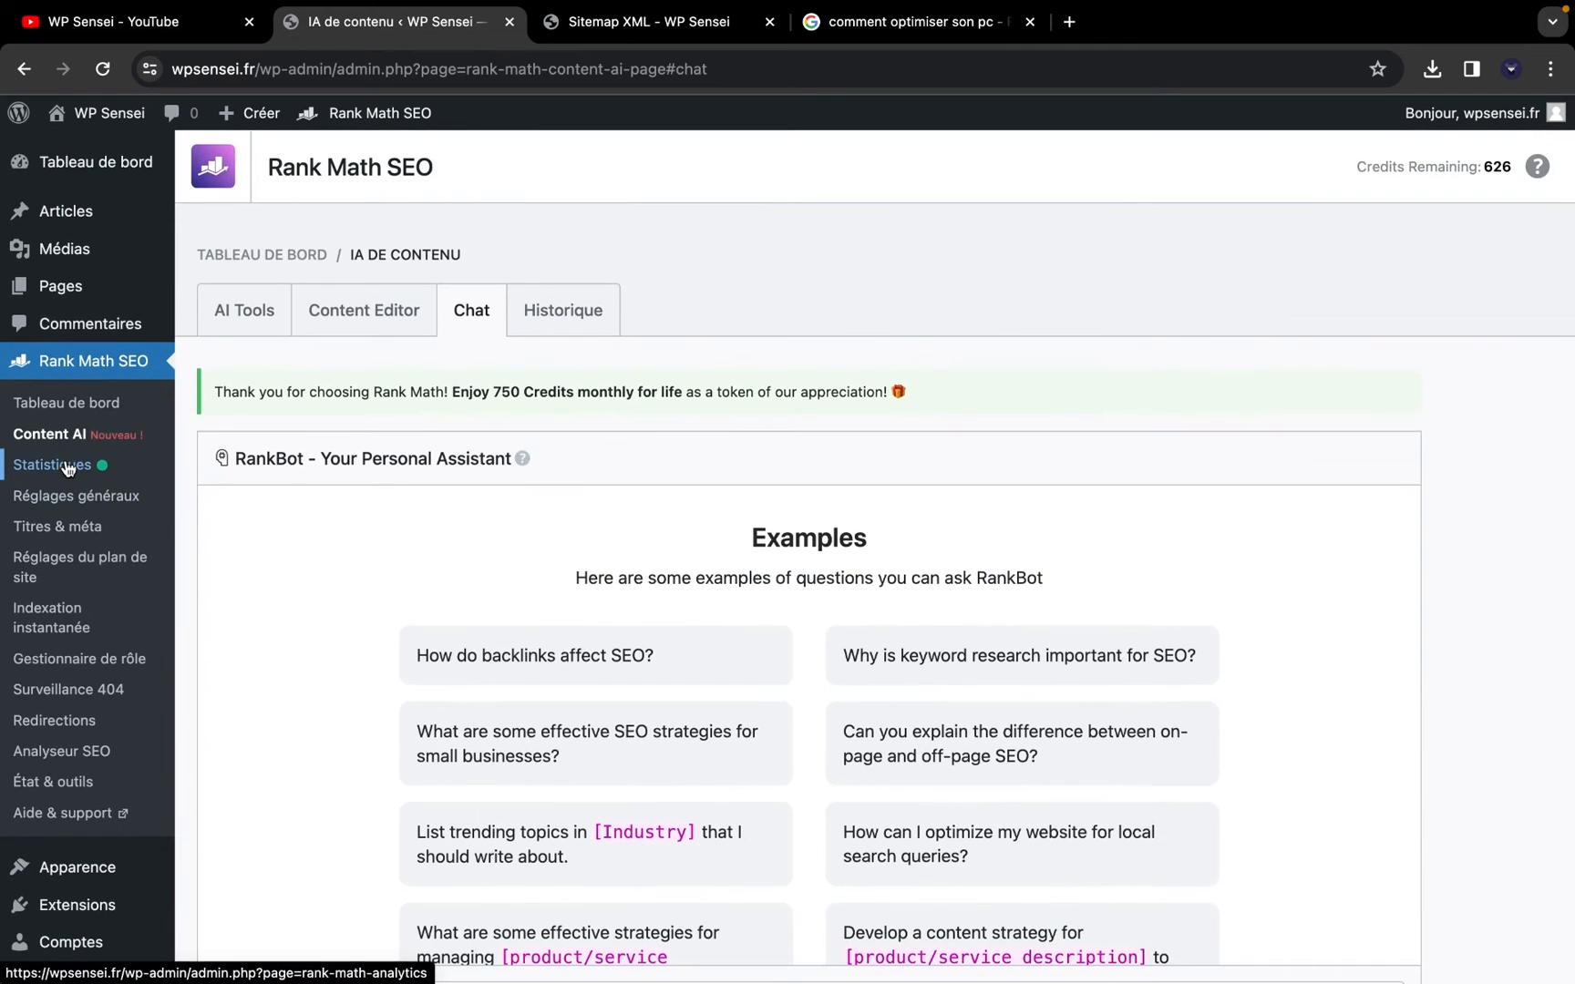
Open Rank Math's Statistiques and view the dashboard, Statistiques du site, Performance SEO and Mots-clés reports
{"action": "left_click", "coordinate": [67, 469]}
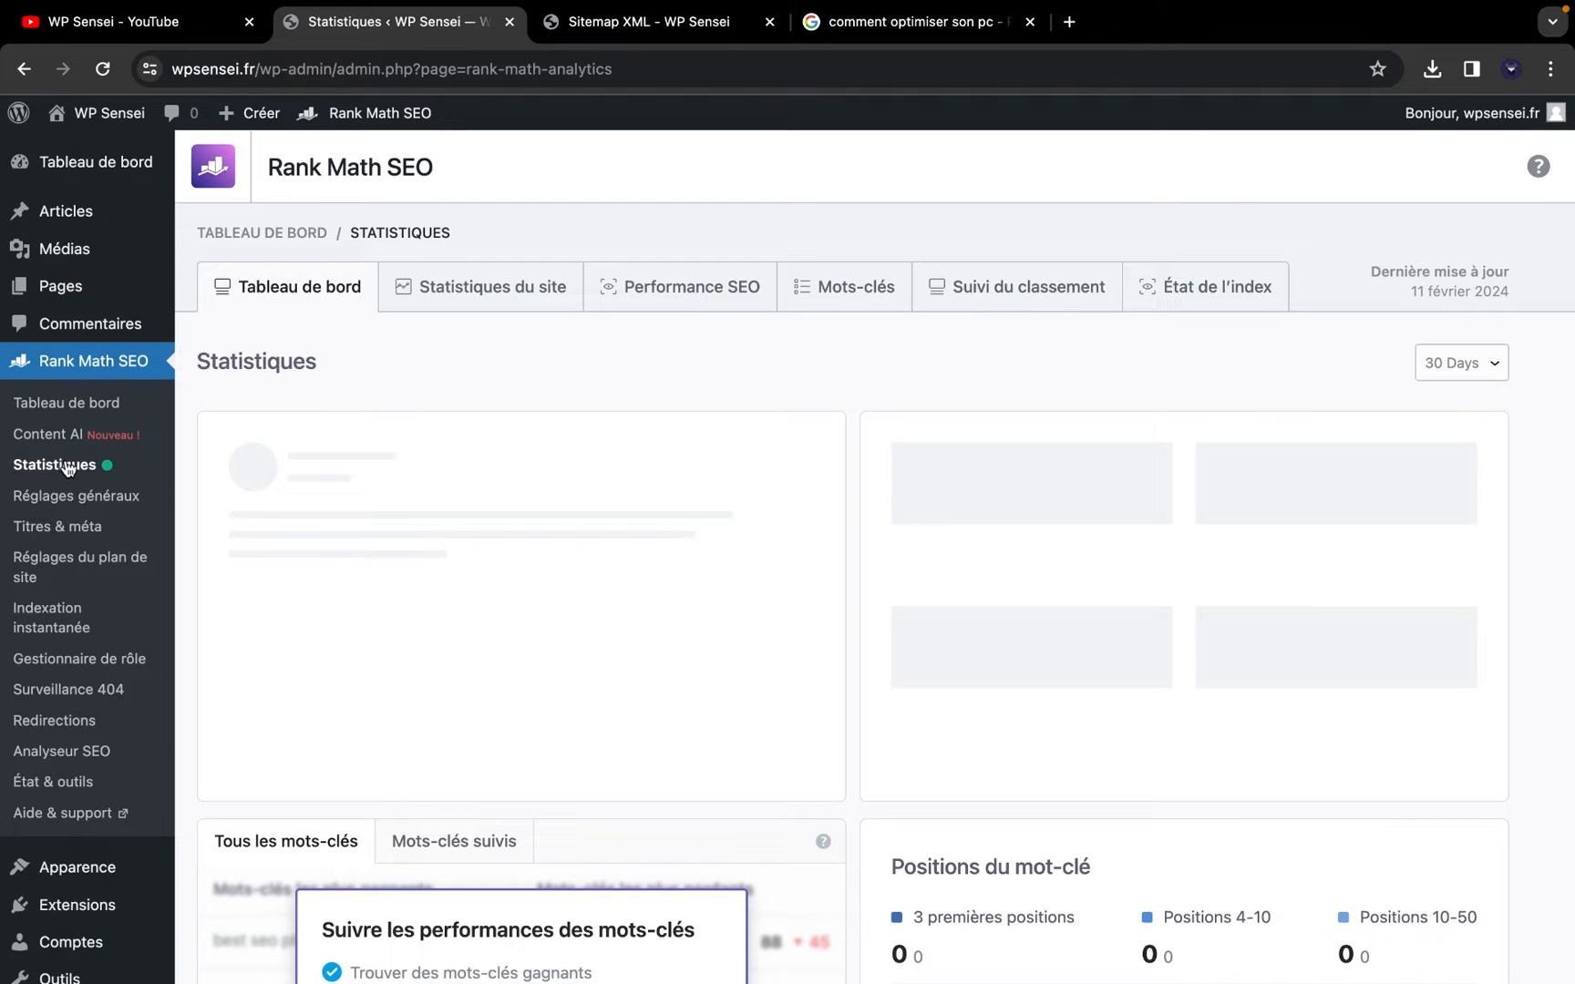
{"action": "scroll", "coordinate": [550, 508], "scroll_direction": "down", "scroll_amount": 2}
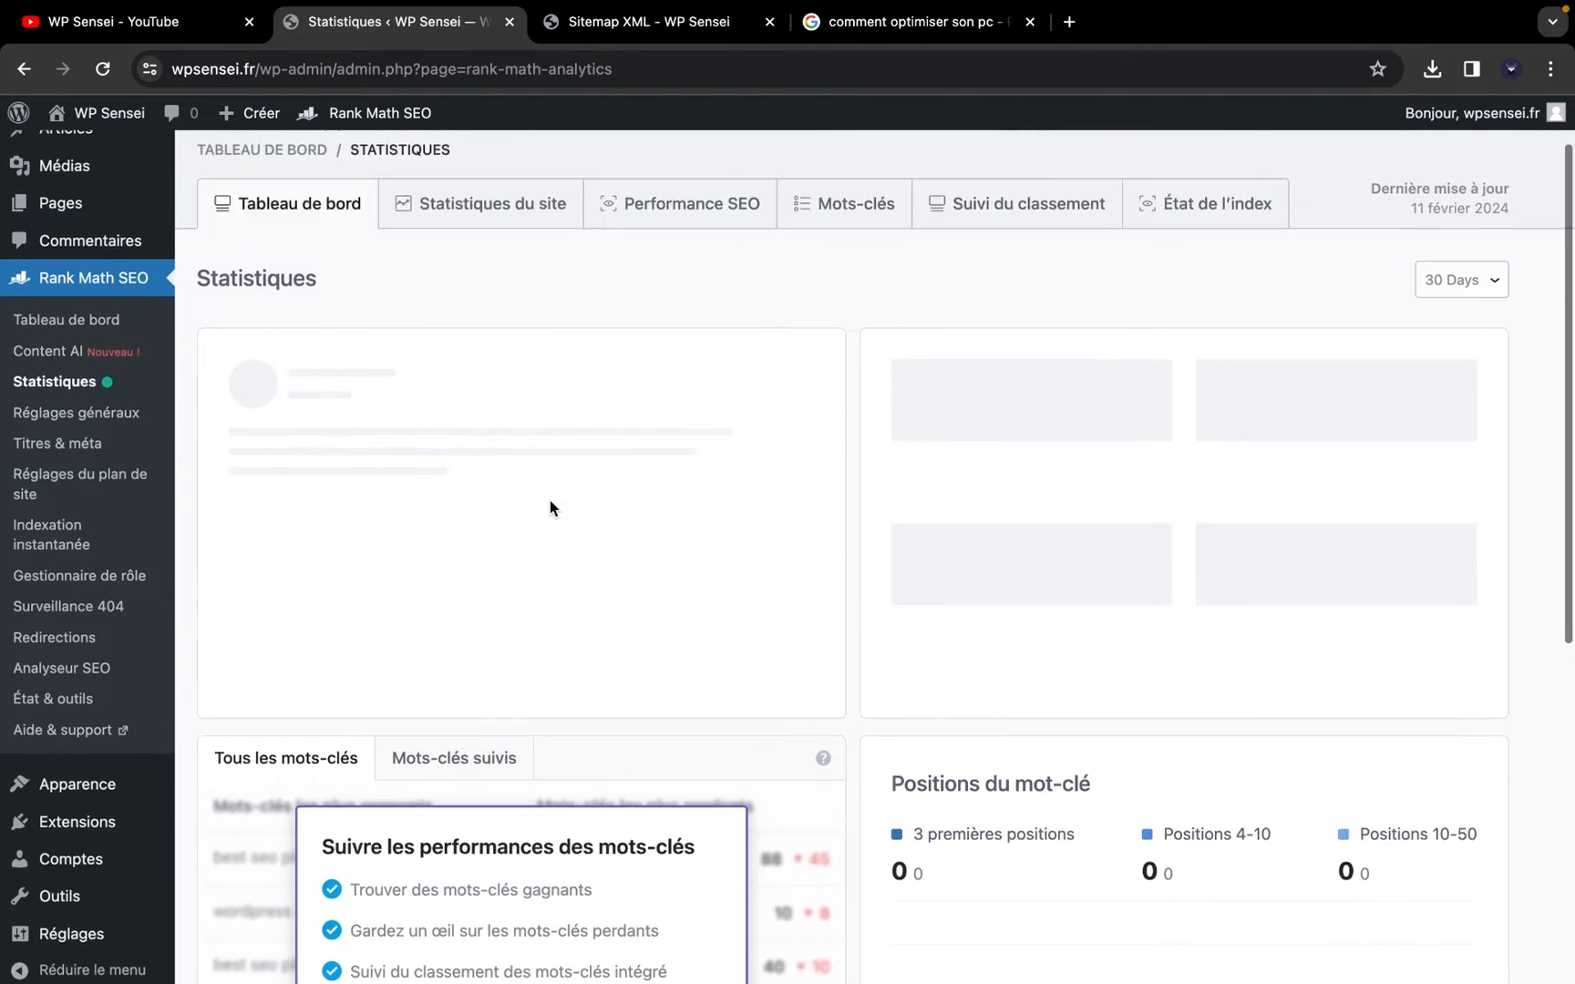
{"action": "scroll", "coordinate": [550, 509], "scroll_direction": "up", "scroll_amount": 1}
{"action": "left_click", "coordinate": [574, 235]}
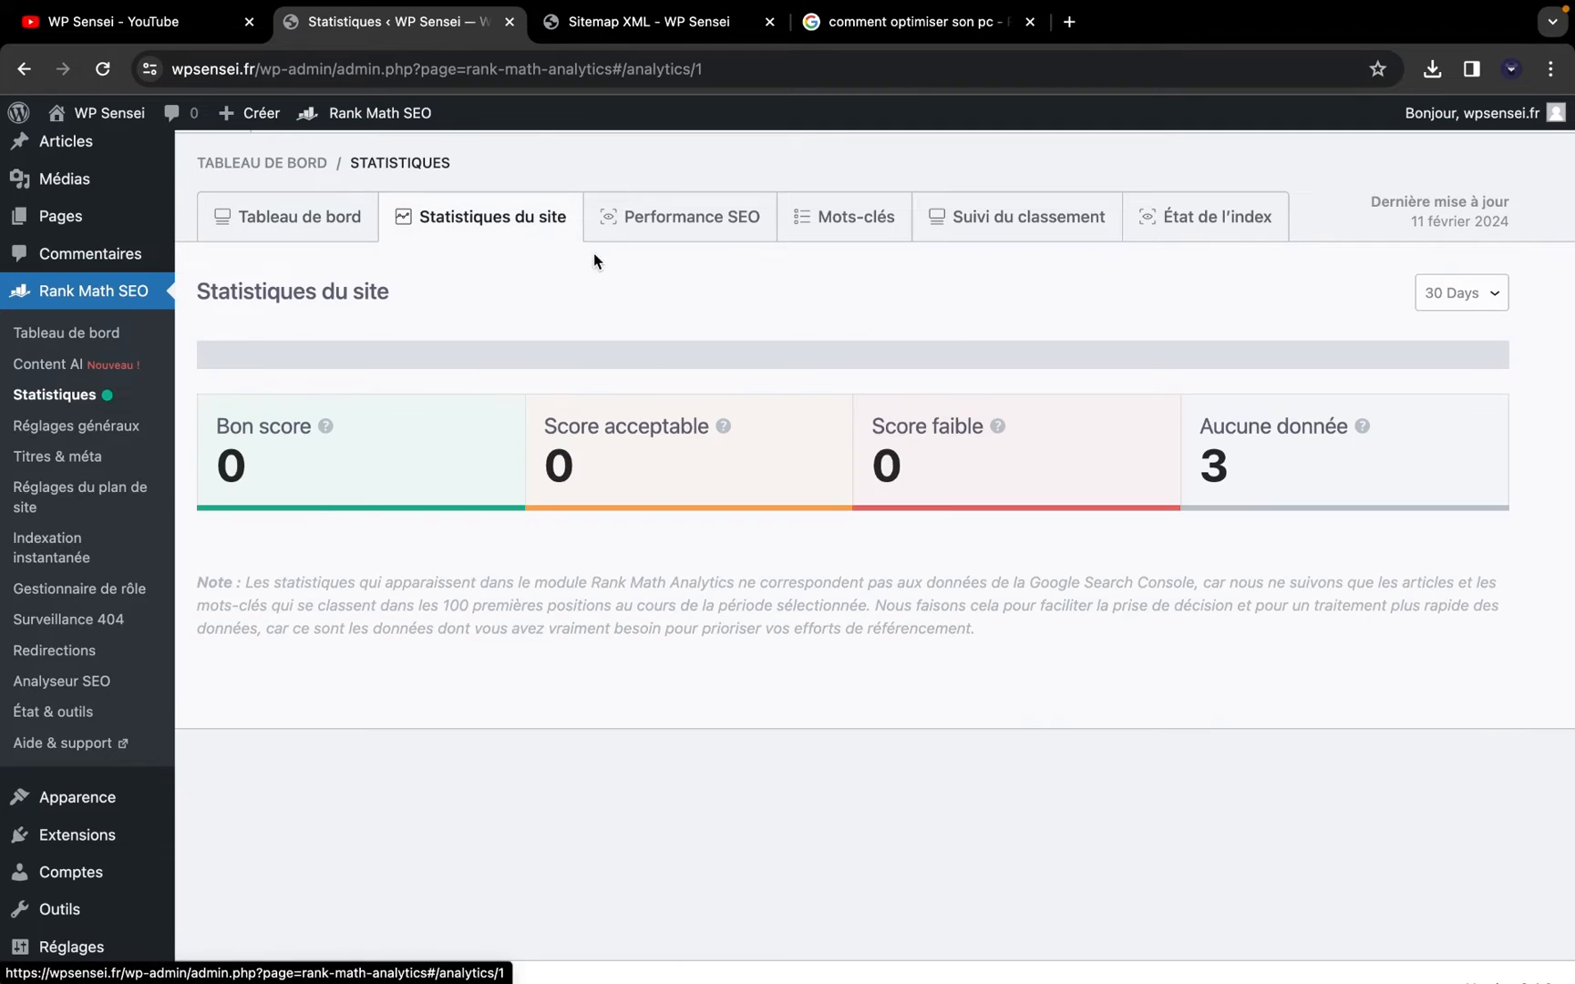
{"action": "left_click", "coordinate": [643, 235]}
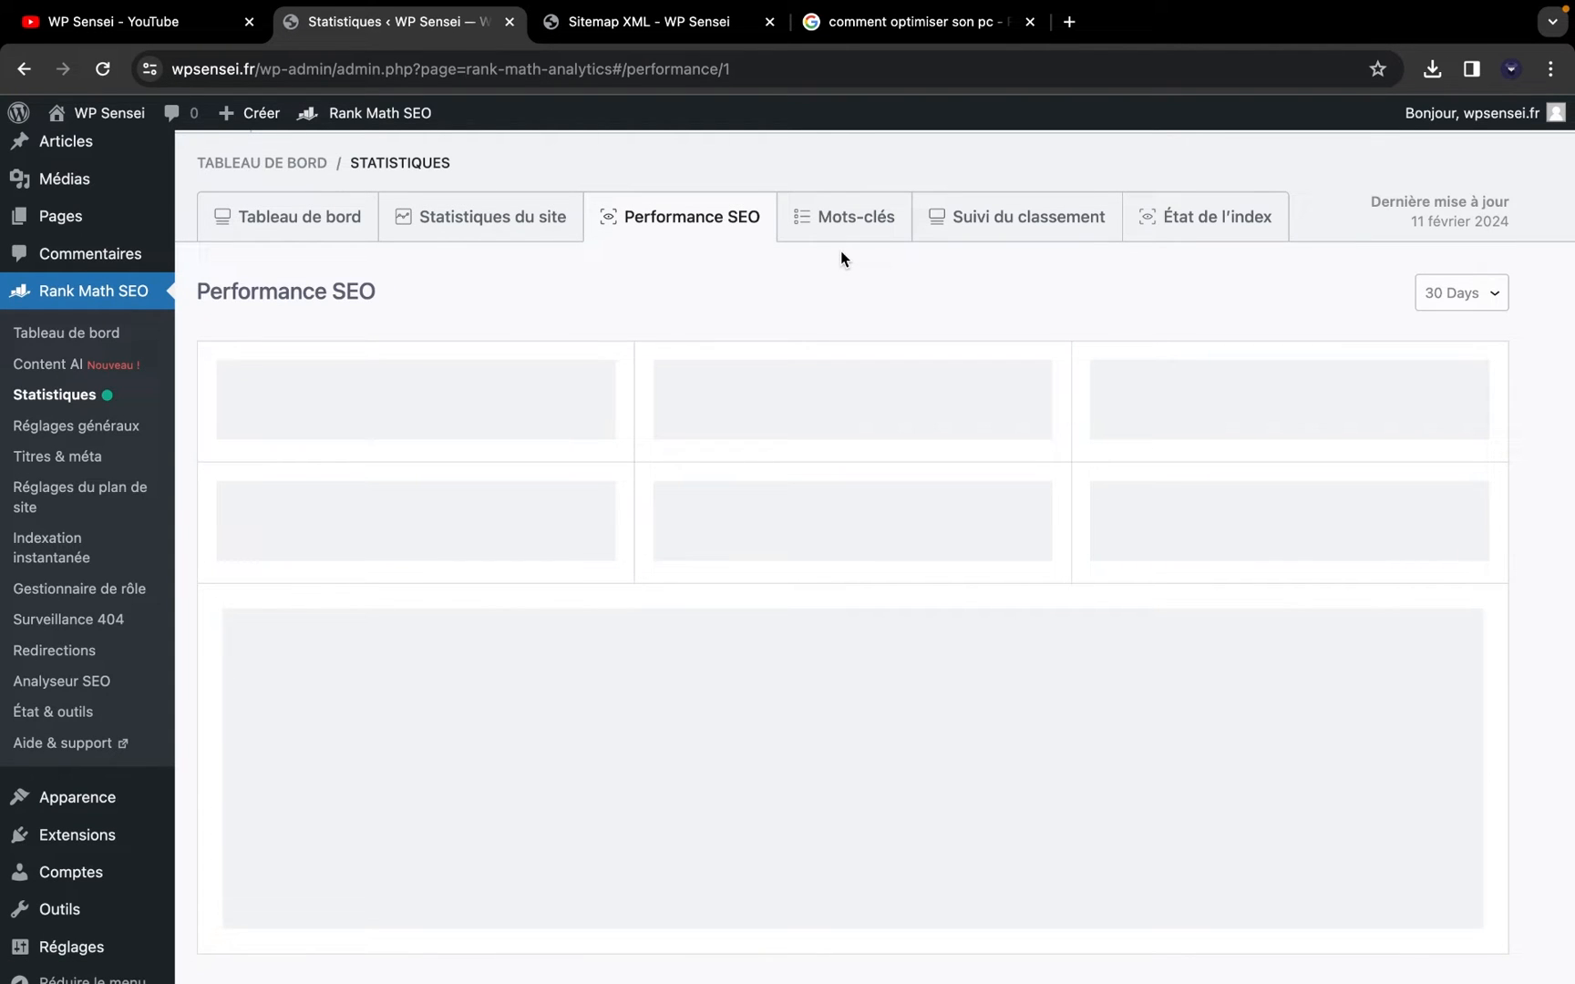
{"action": "scroll", "coordinate": [840, 251], "scroll_direction": "down", "scroll_amount": 1}
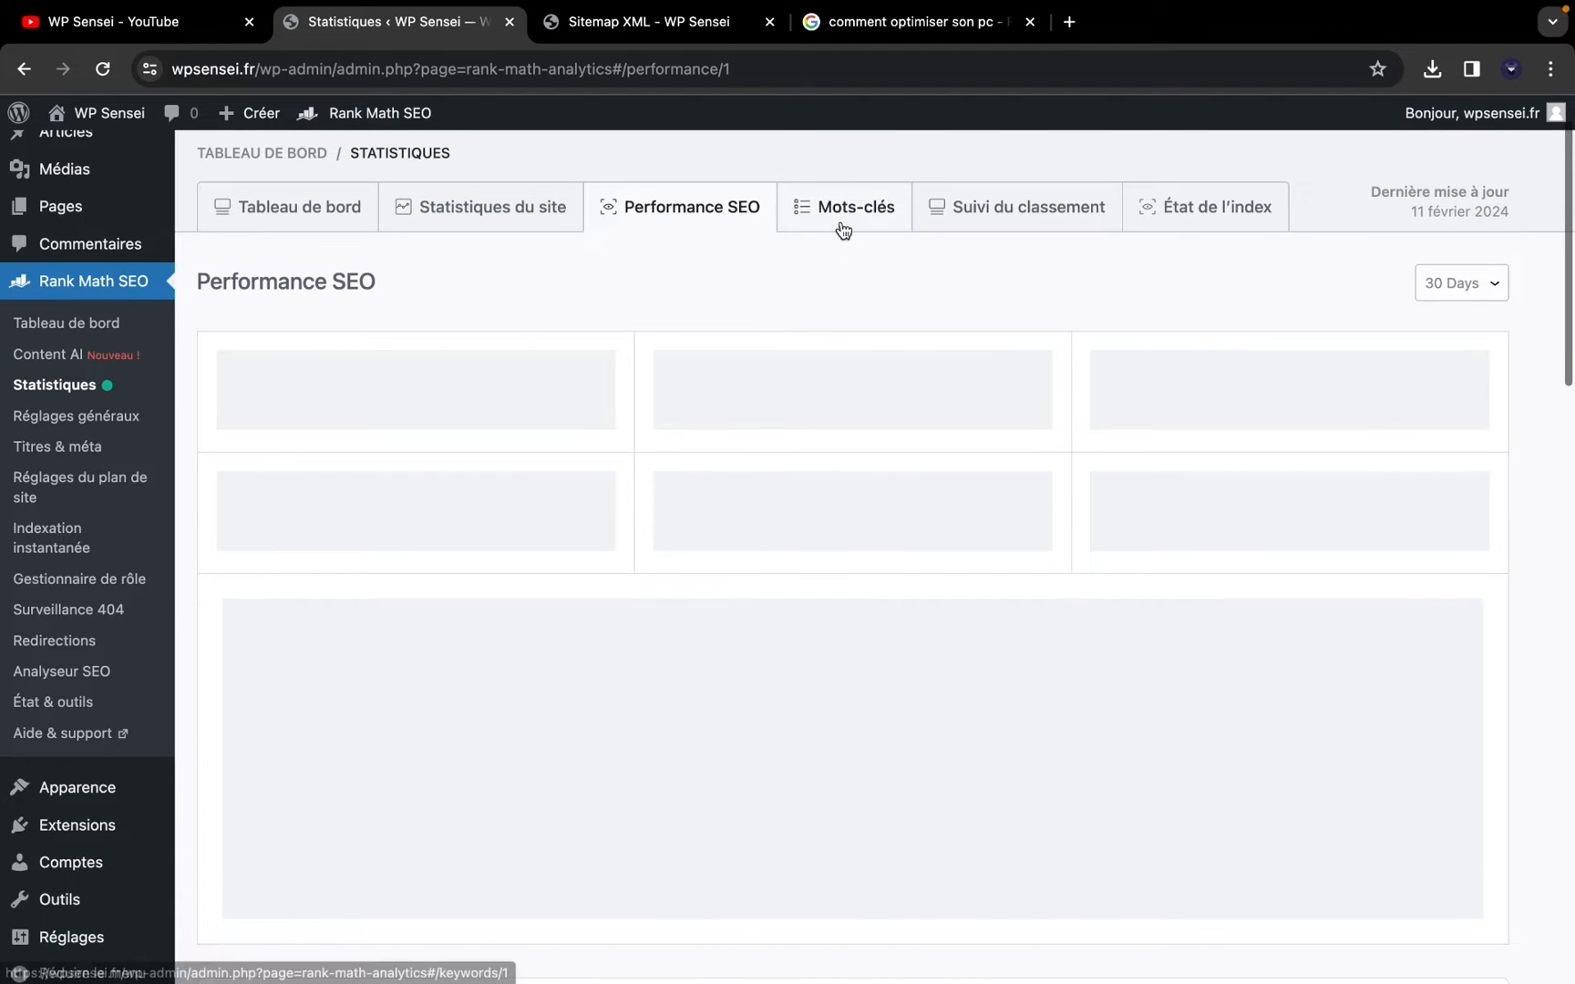
{"action": "left_click", "coordinate": [843, 228]}
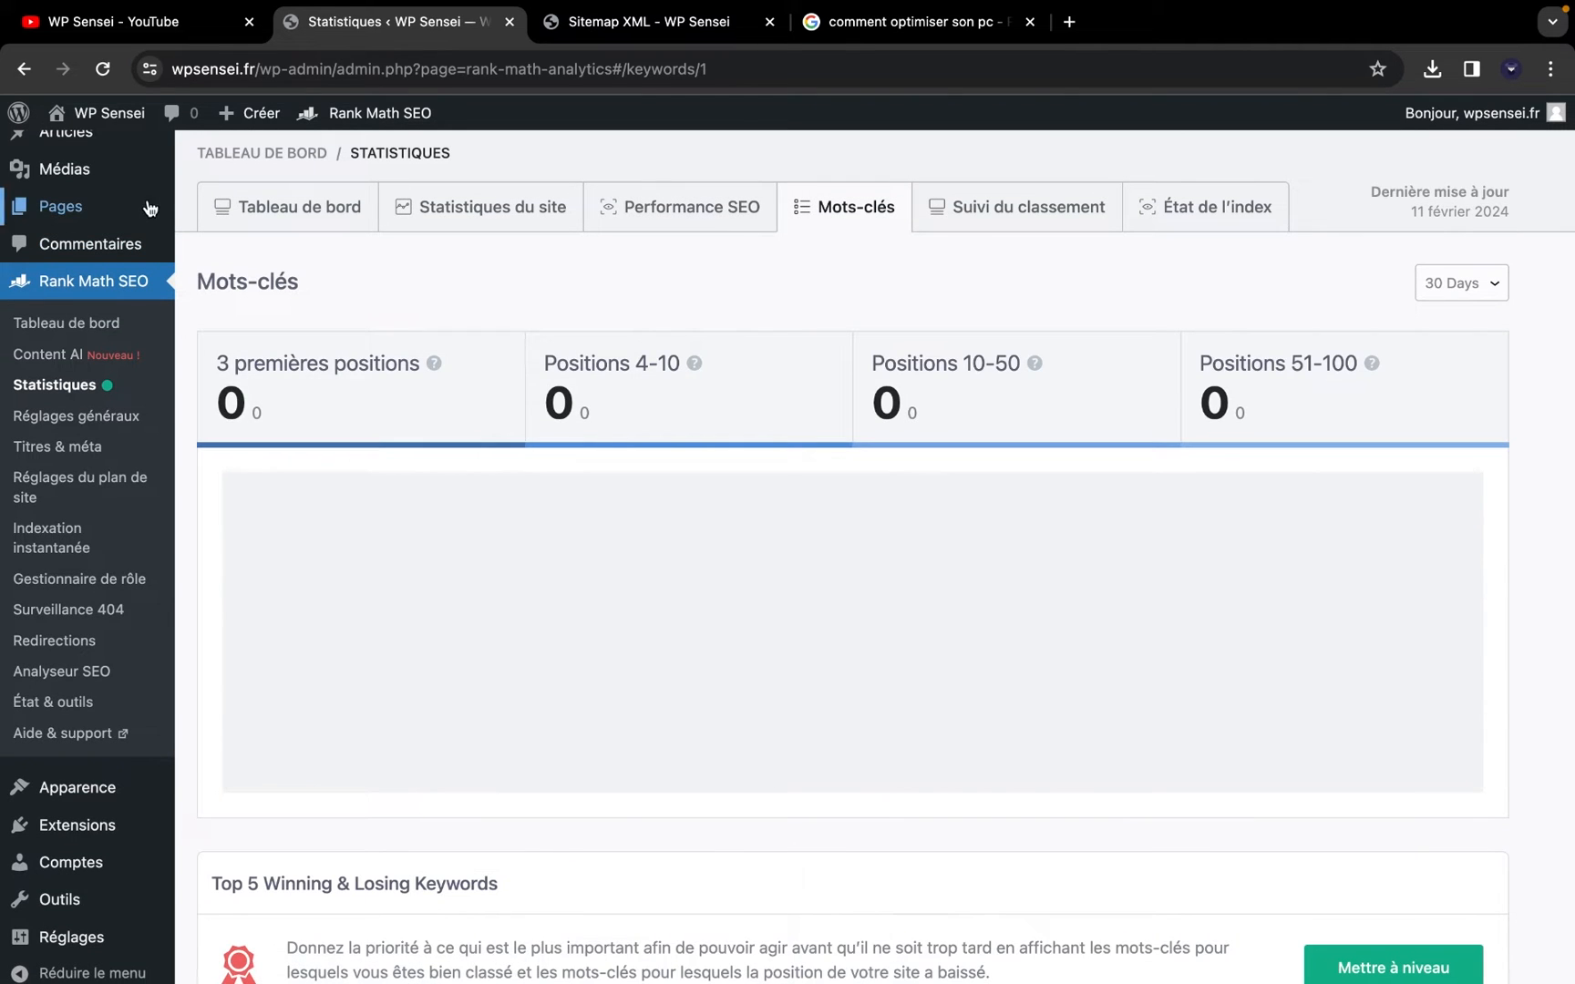
Return to the Statistiques dashboard, open Réglages généraux, and examine the Retirer la base de la catégorie option with its example URLs
{"action": "left_click", "coordinate": [58, 386]}
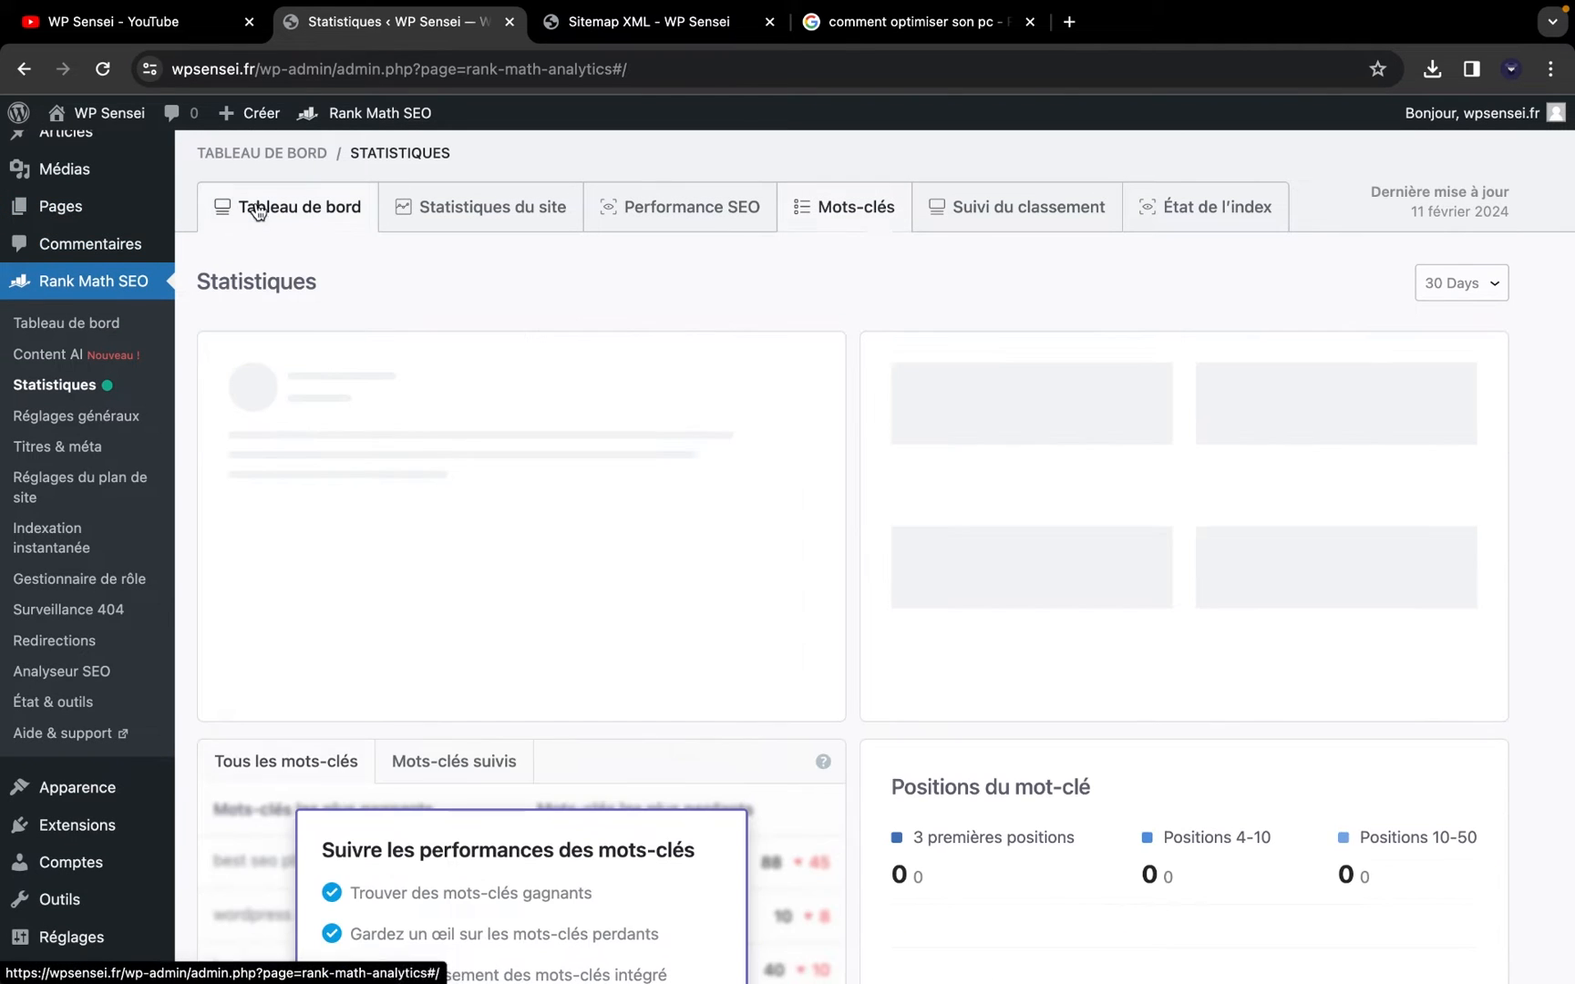
{"action": "left_click", "coordinate": [61, 419]}
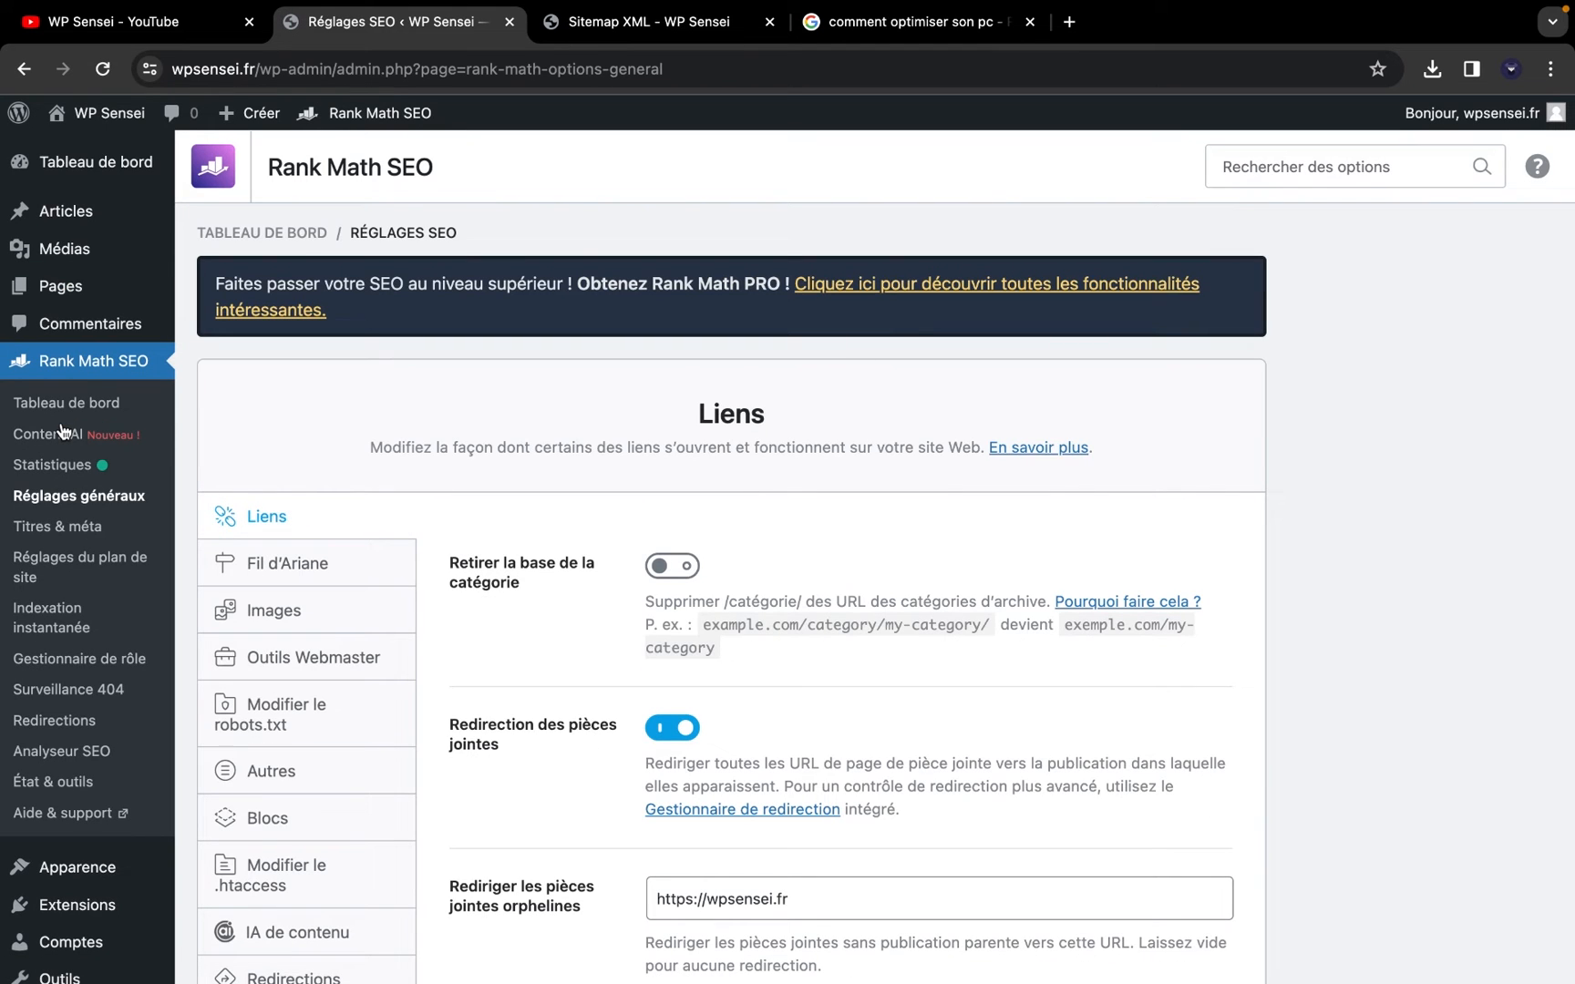
{"action": "scroll", "coordinate": [324, 643], "scroll_direction": "down", "scroll_amount": 2}
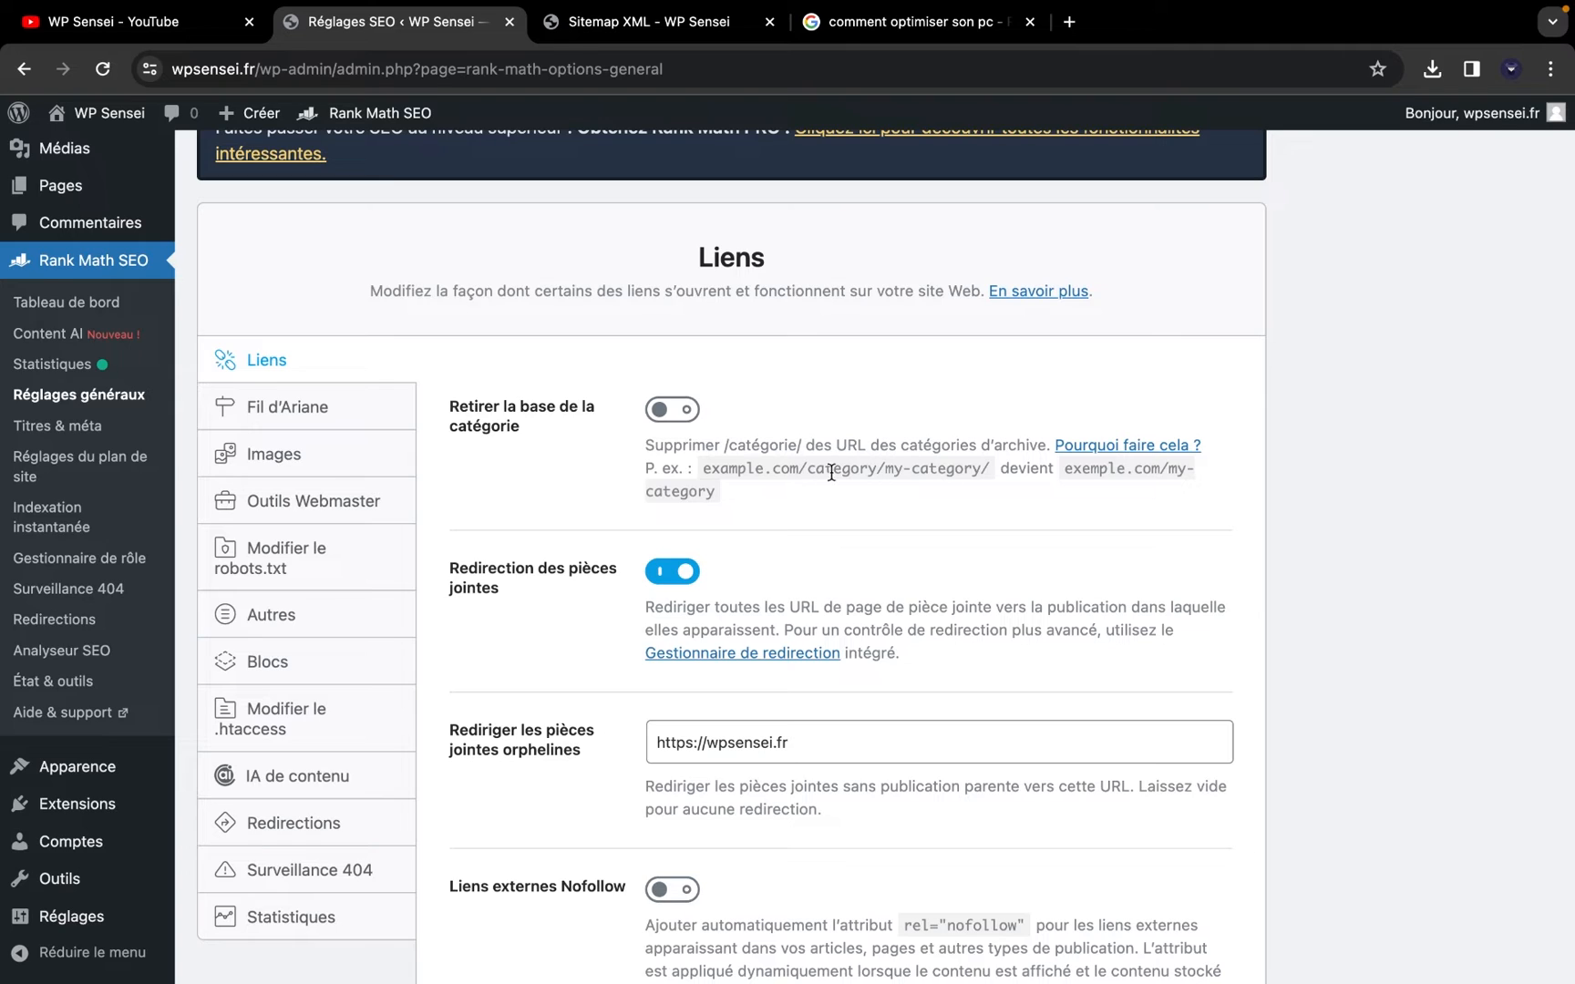
{"action": "left_click_drag", "start_coordinate": [701, 469], "coordinate": [802, 470]}
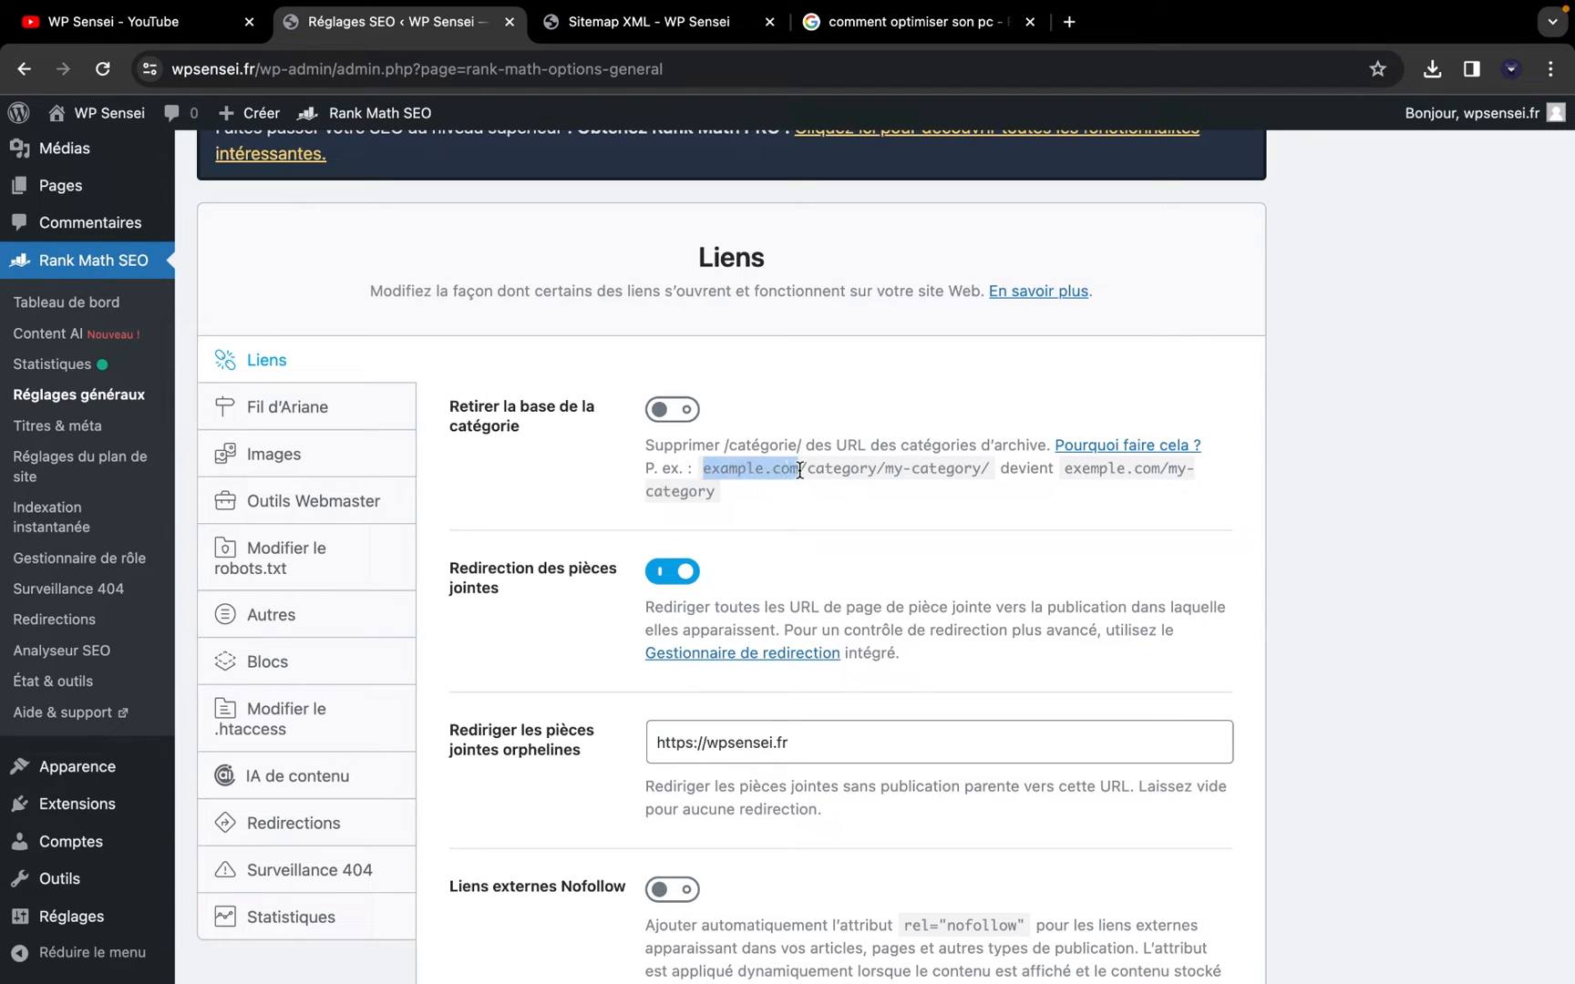
{"action": "left_click", "coordinate": [809, 471]}
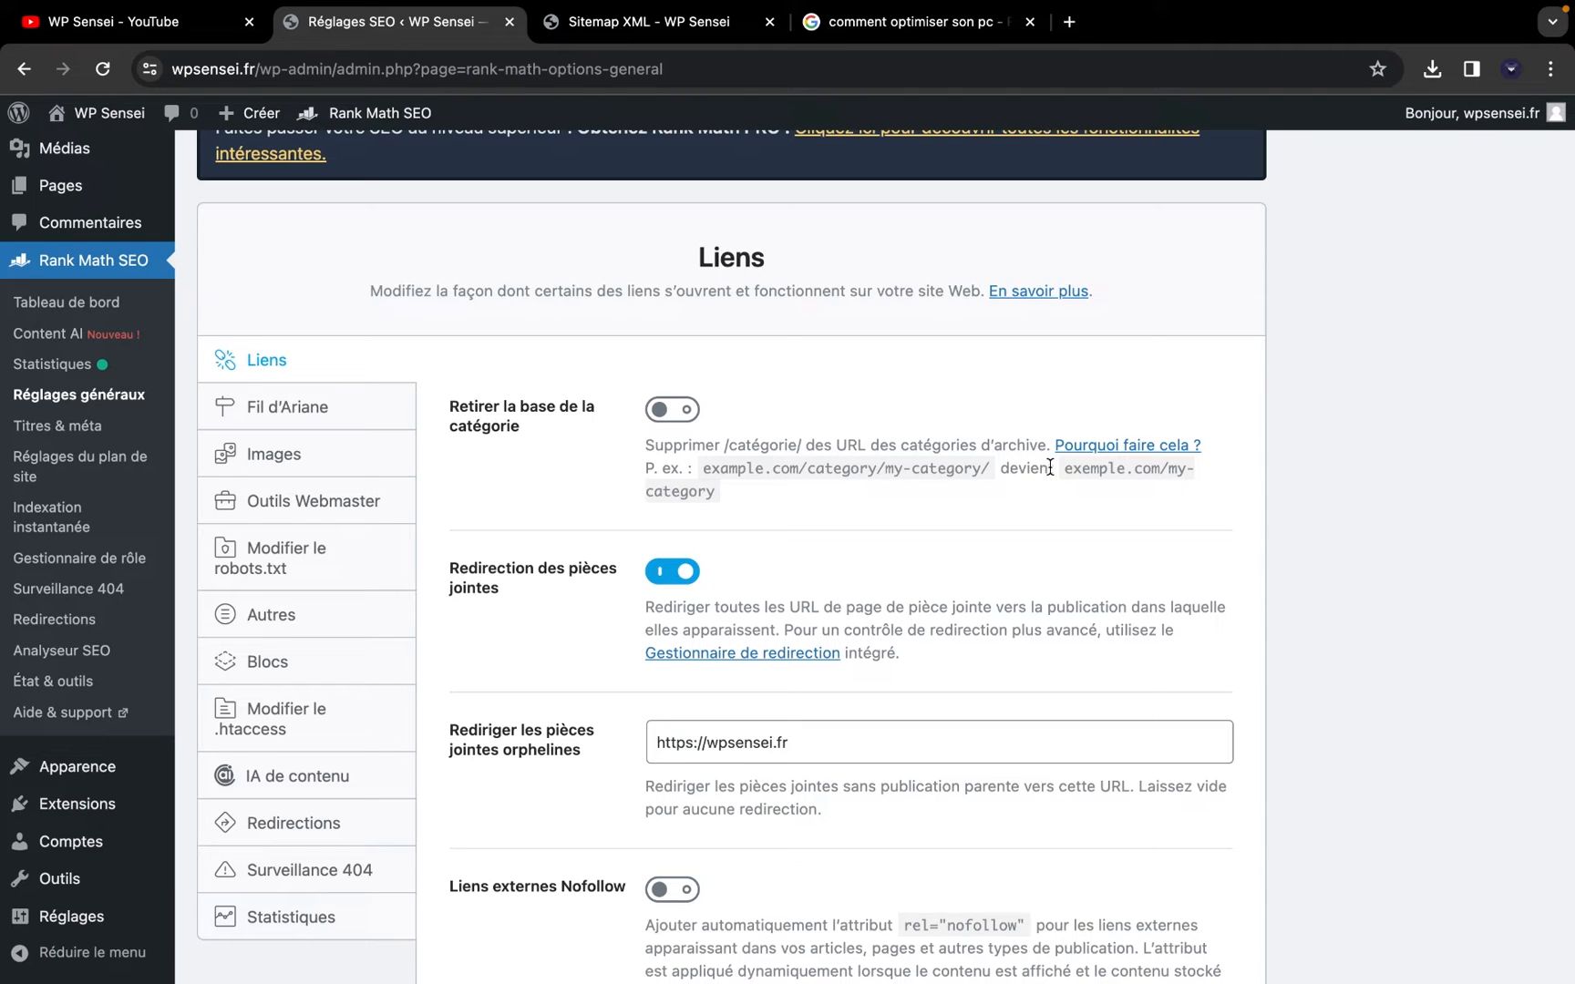
{"action": "left_click_drag", "start_coordinate": [1049, 468], "coordinate": [1132, 471]}
{"action": "left_click", "coordinate": [1132, 470]}
Review the remaining Liens settings: attachment redirection, orphan attachment redirection, Nofollow for external and image links, and opening links in a new tab
{"action": "scroll", "coordinate": [1164, 474], "scroll_direction": "down", "scroll_amount": 3}
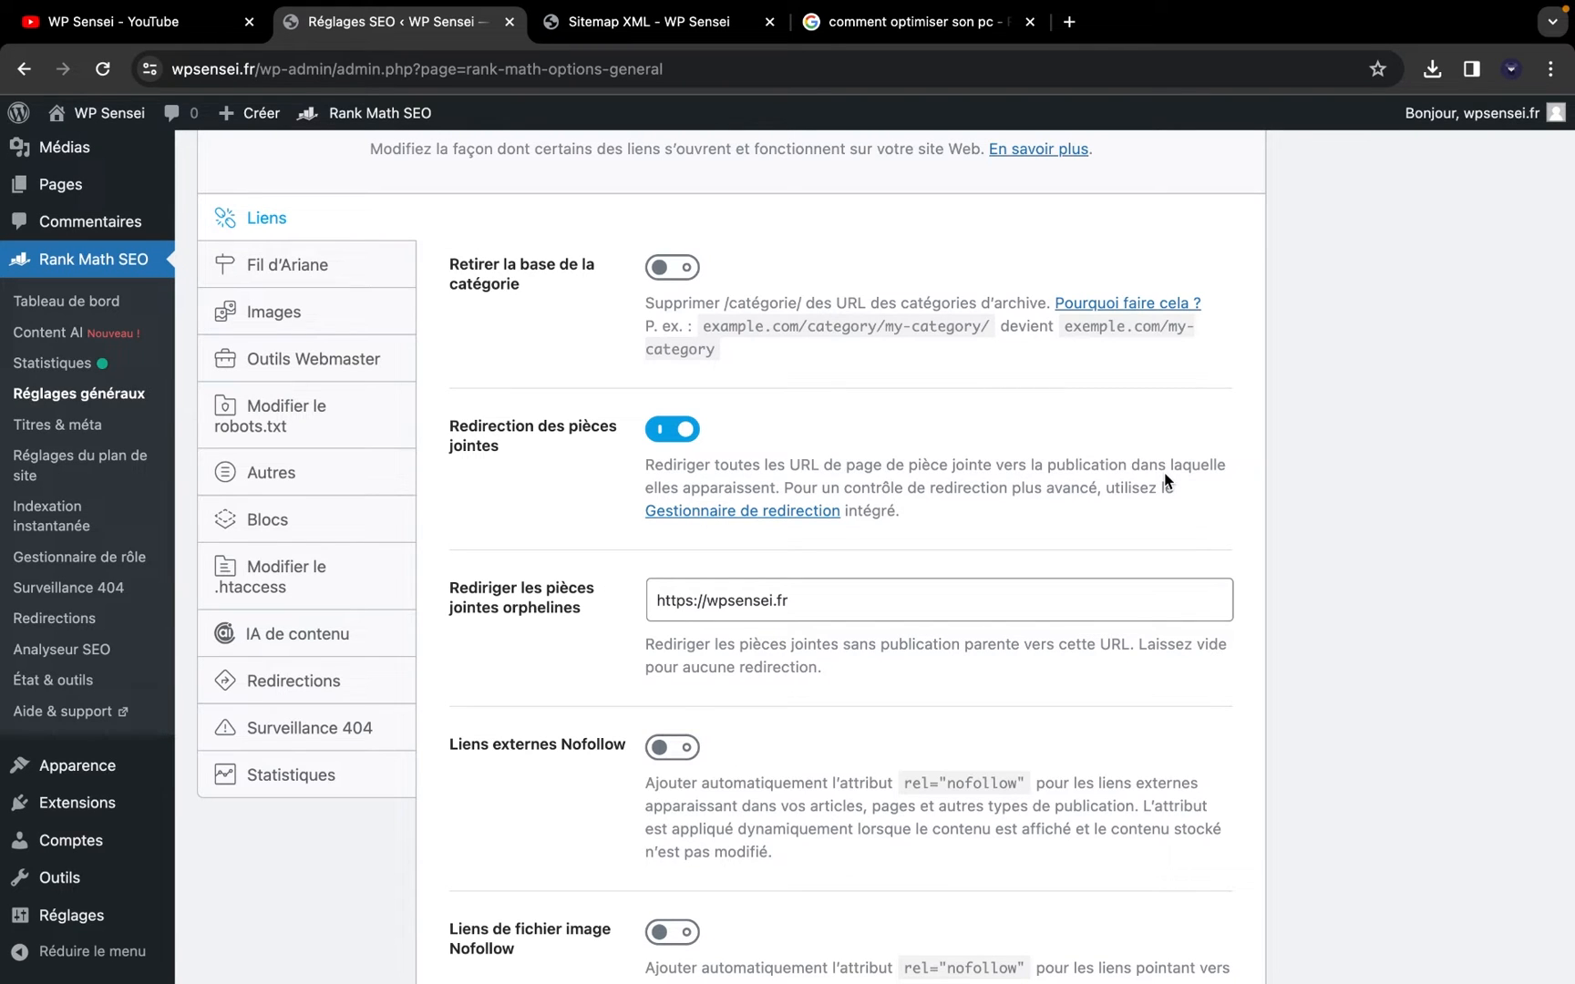
{"action": "scroll", "coordinate": [1165, 474], "scroll_direction": "down", "scroll_amount": 2}
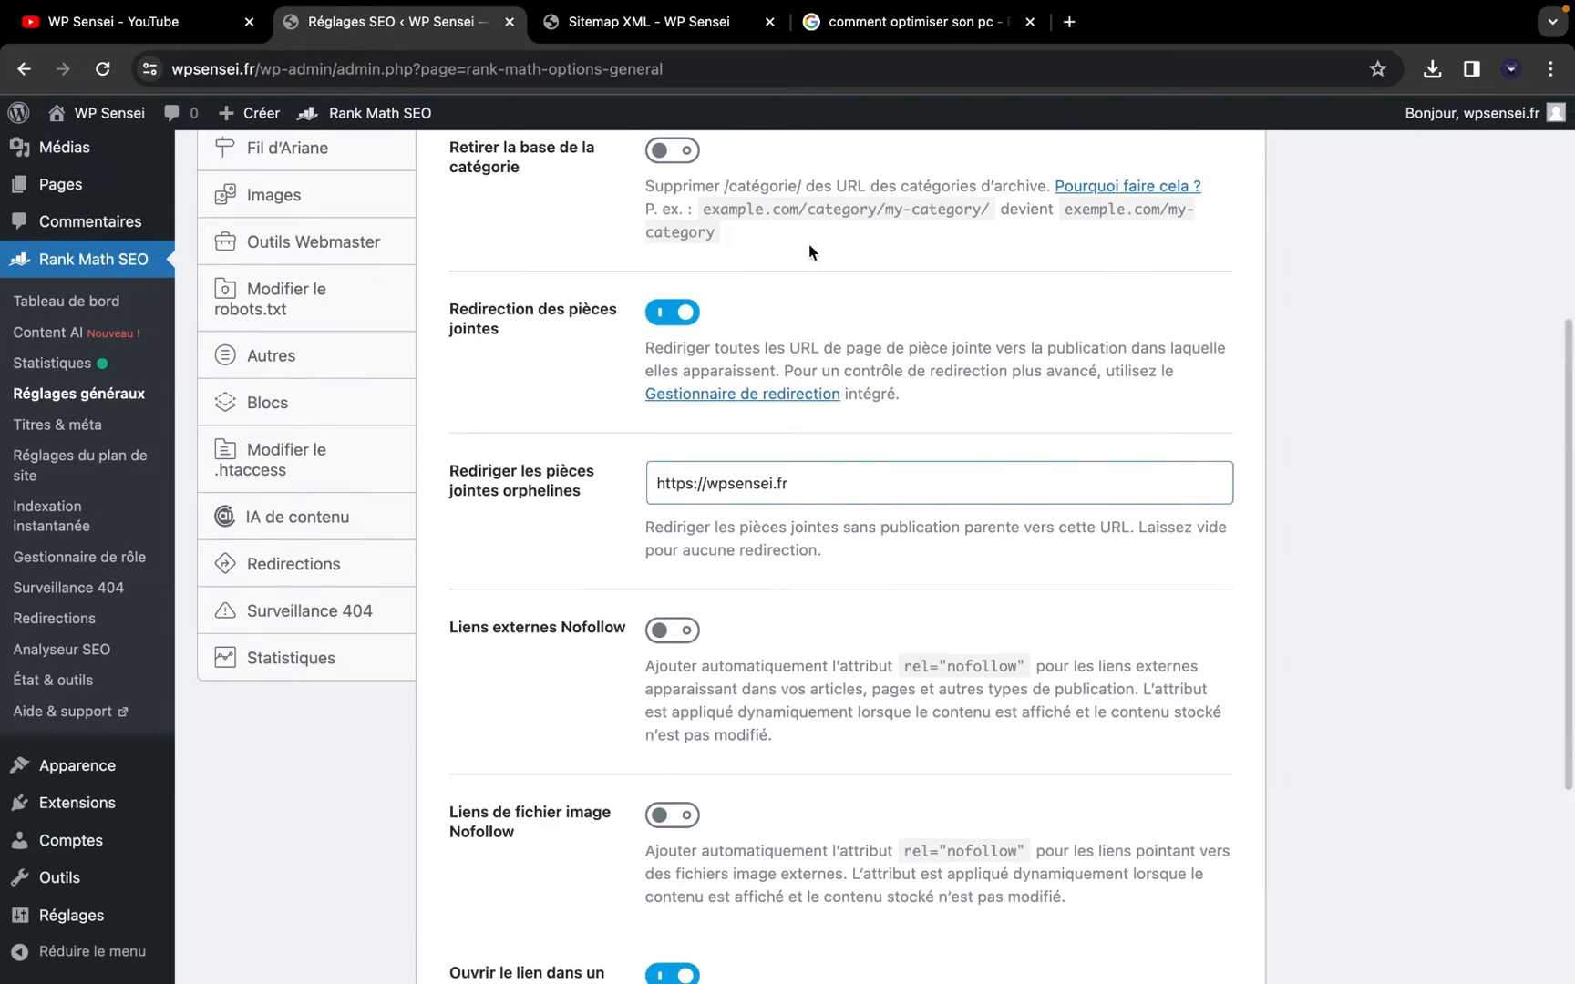
{"action": "scroll", "coordinate": [875, 292], "scroll_direction": "up", "scroll_amount": 2}
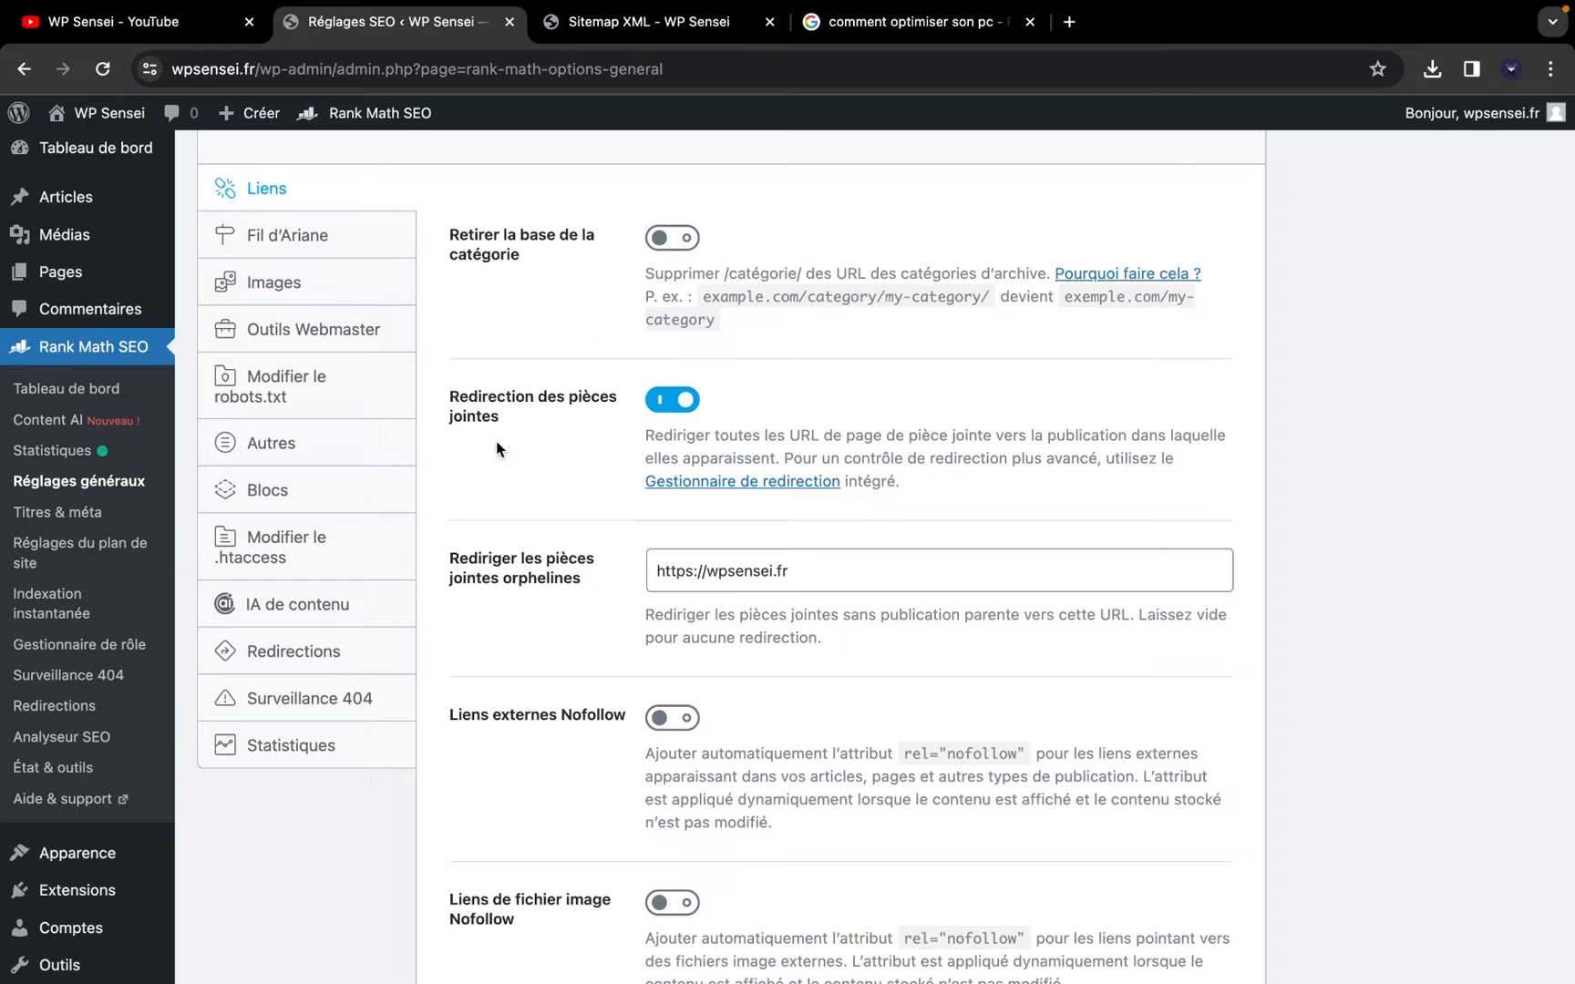
{"action": "scroll", "coordinate": [538, 437], "scroll_direction": "down", "scroll_amount": 1}
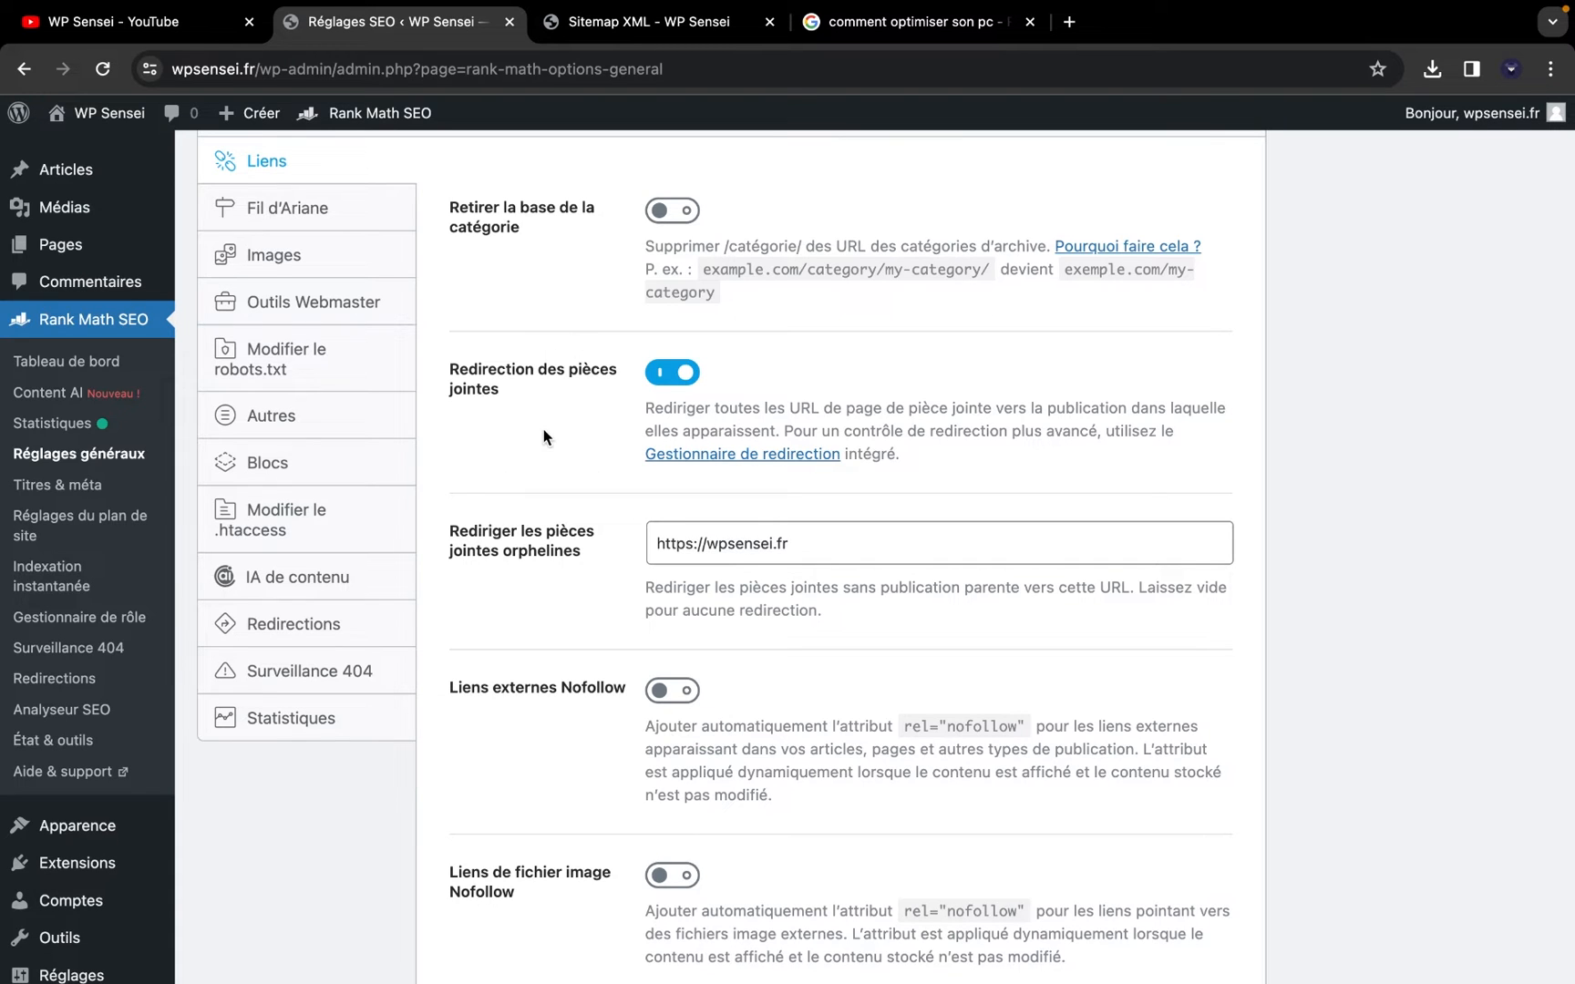
{"action": "scroll", "coordinate": [544, 437], "scroll_direction": "down", "scroll_amount": 3}
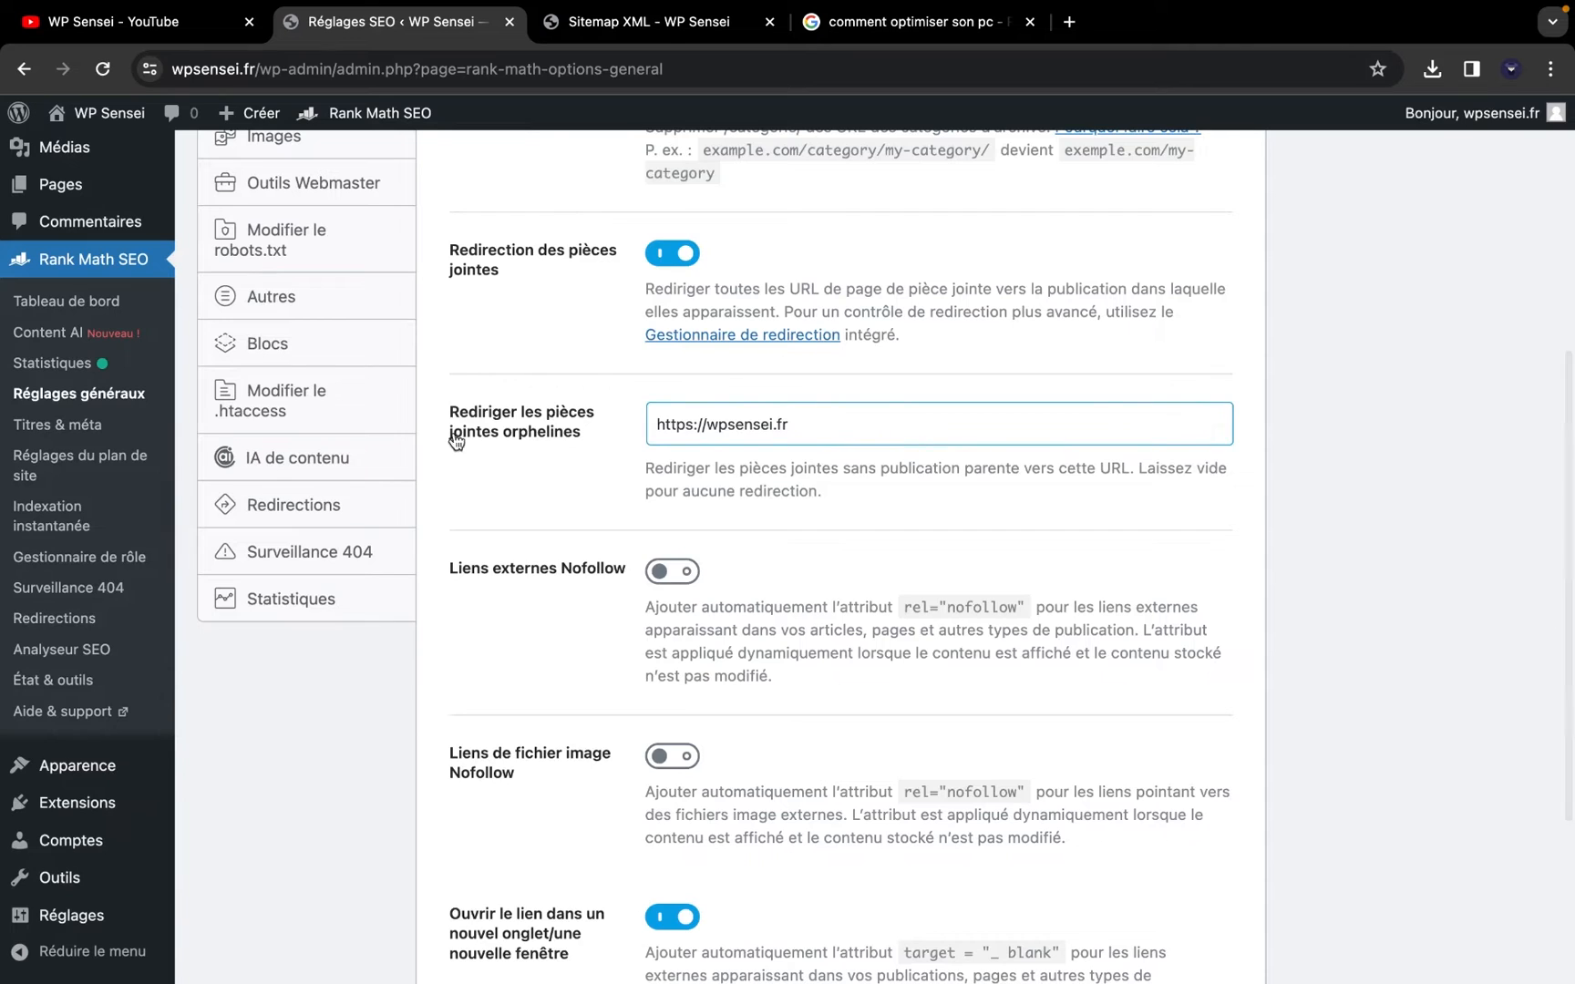
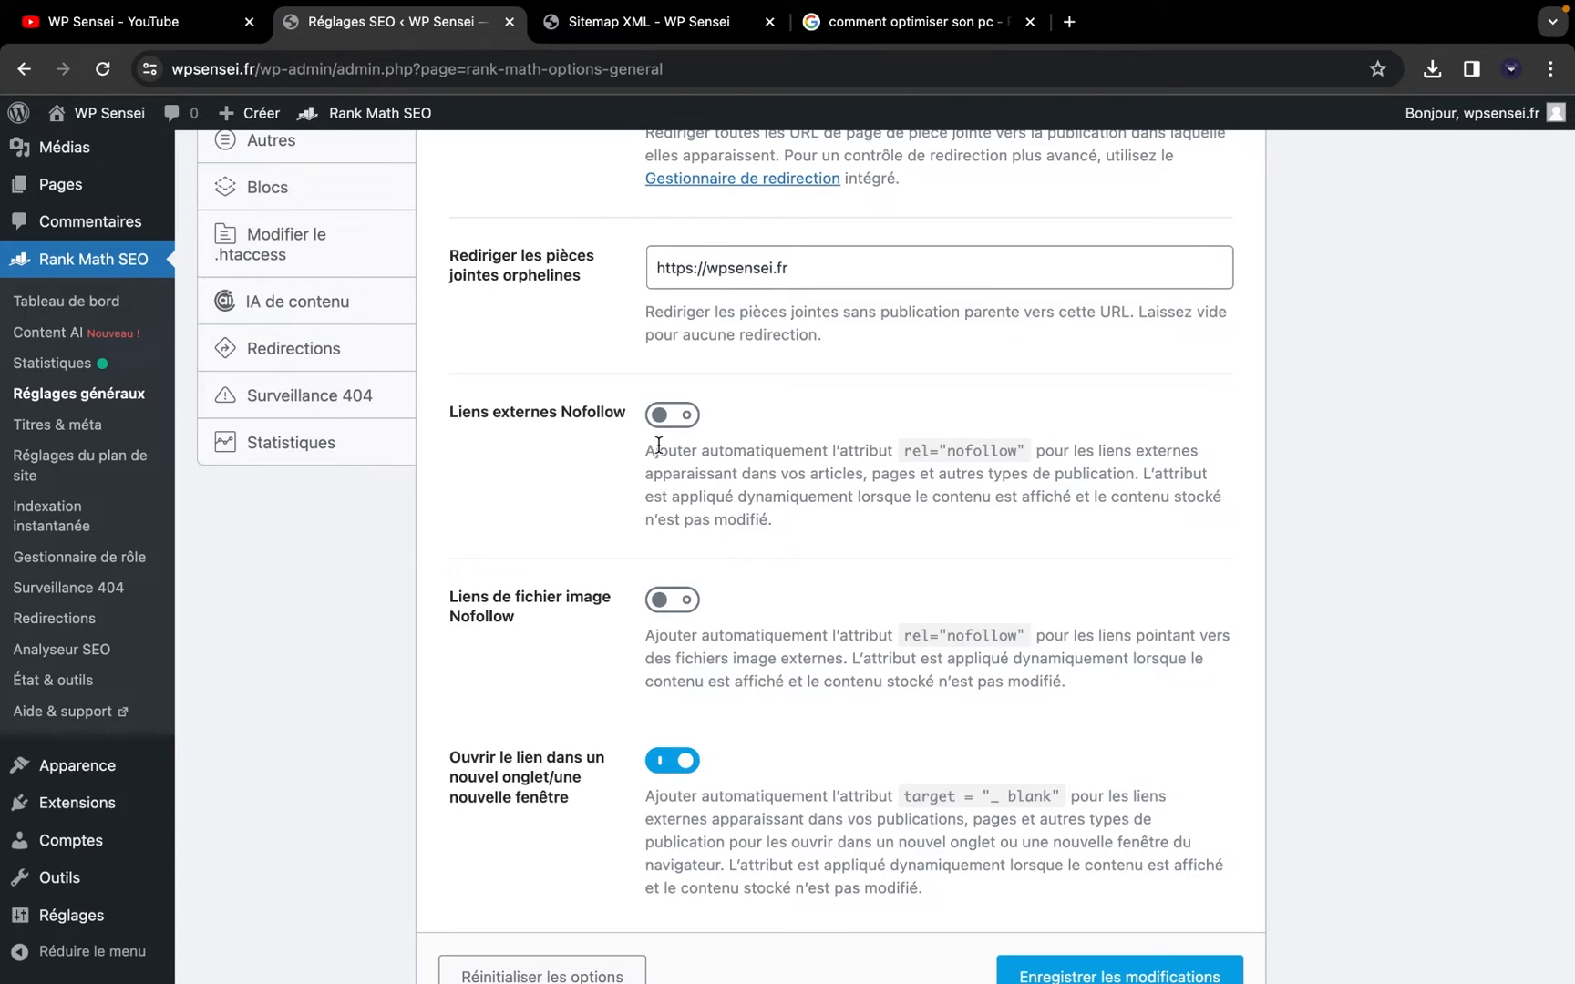
{"action": "scroll", "coordinate": [658, 445], "scroll_direction": "down", "scroll_amount": 2}
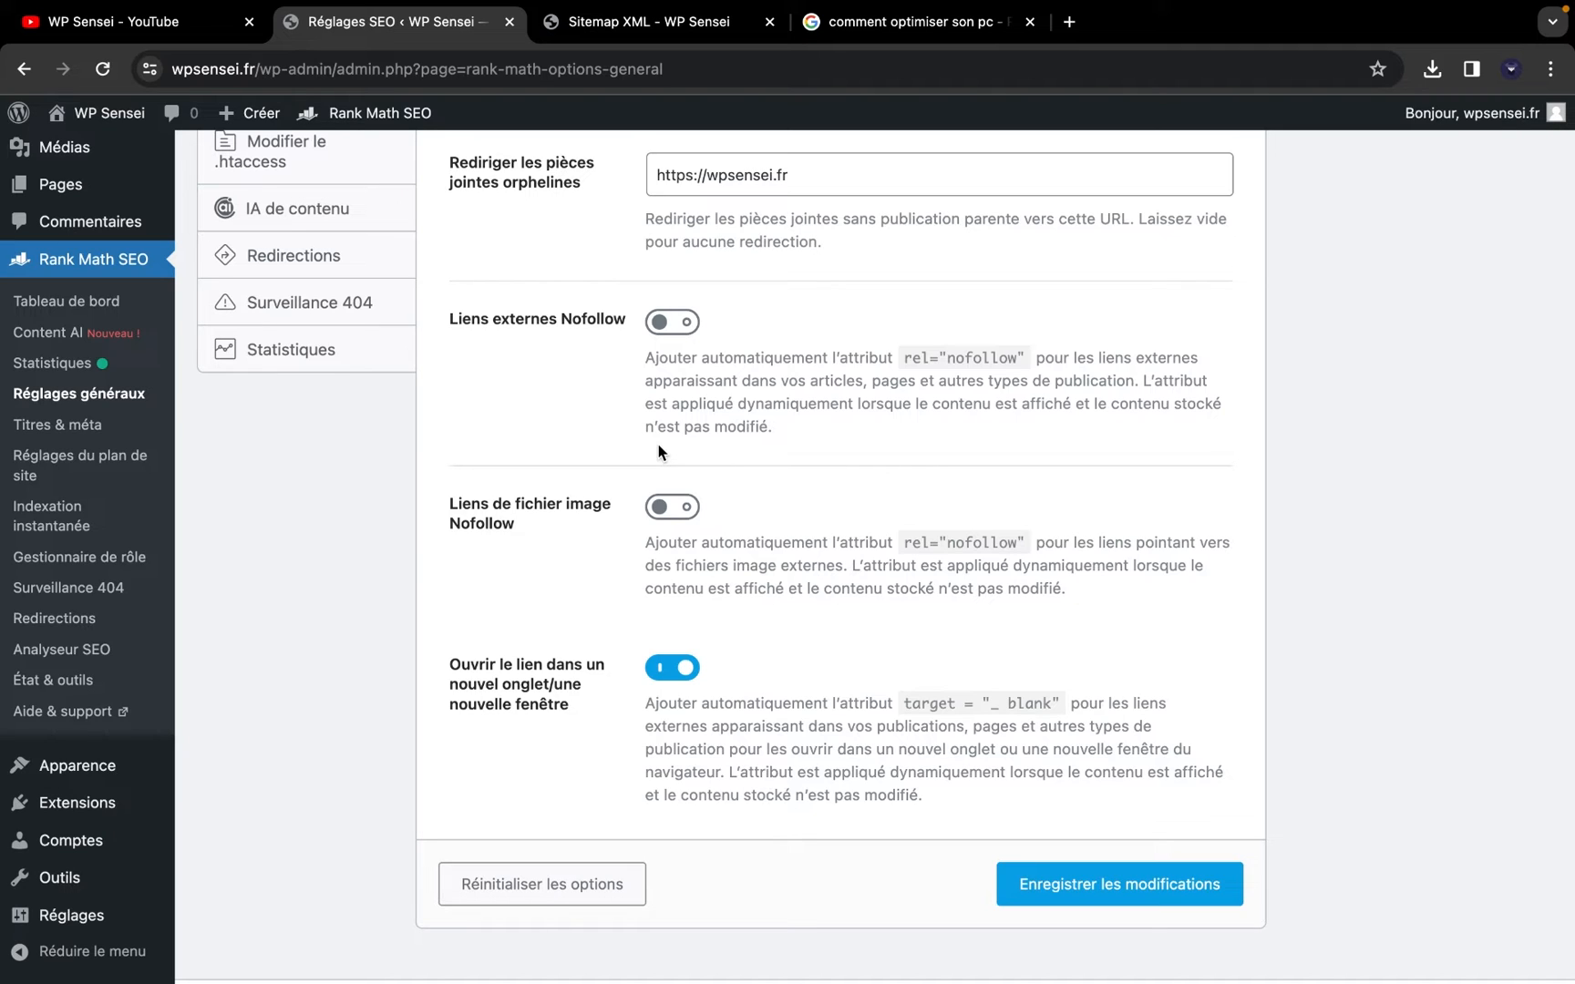
Review the link settings, from category base removal and attachment redirection to nofollow and new-tab options
{"action": "scroll", "coordinate": [658, 447], "scroll_direction": "down", "scroll_amount": 1}
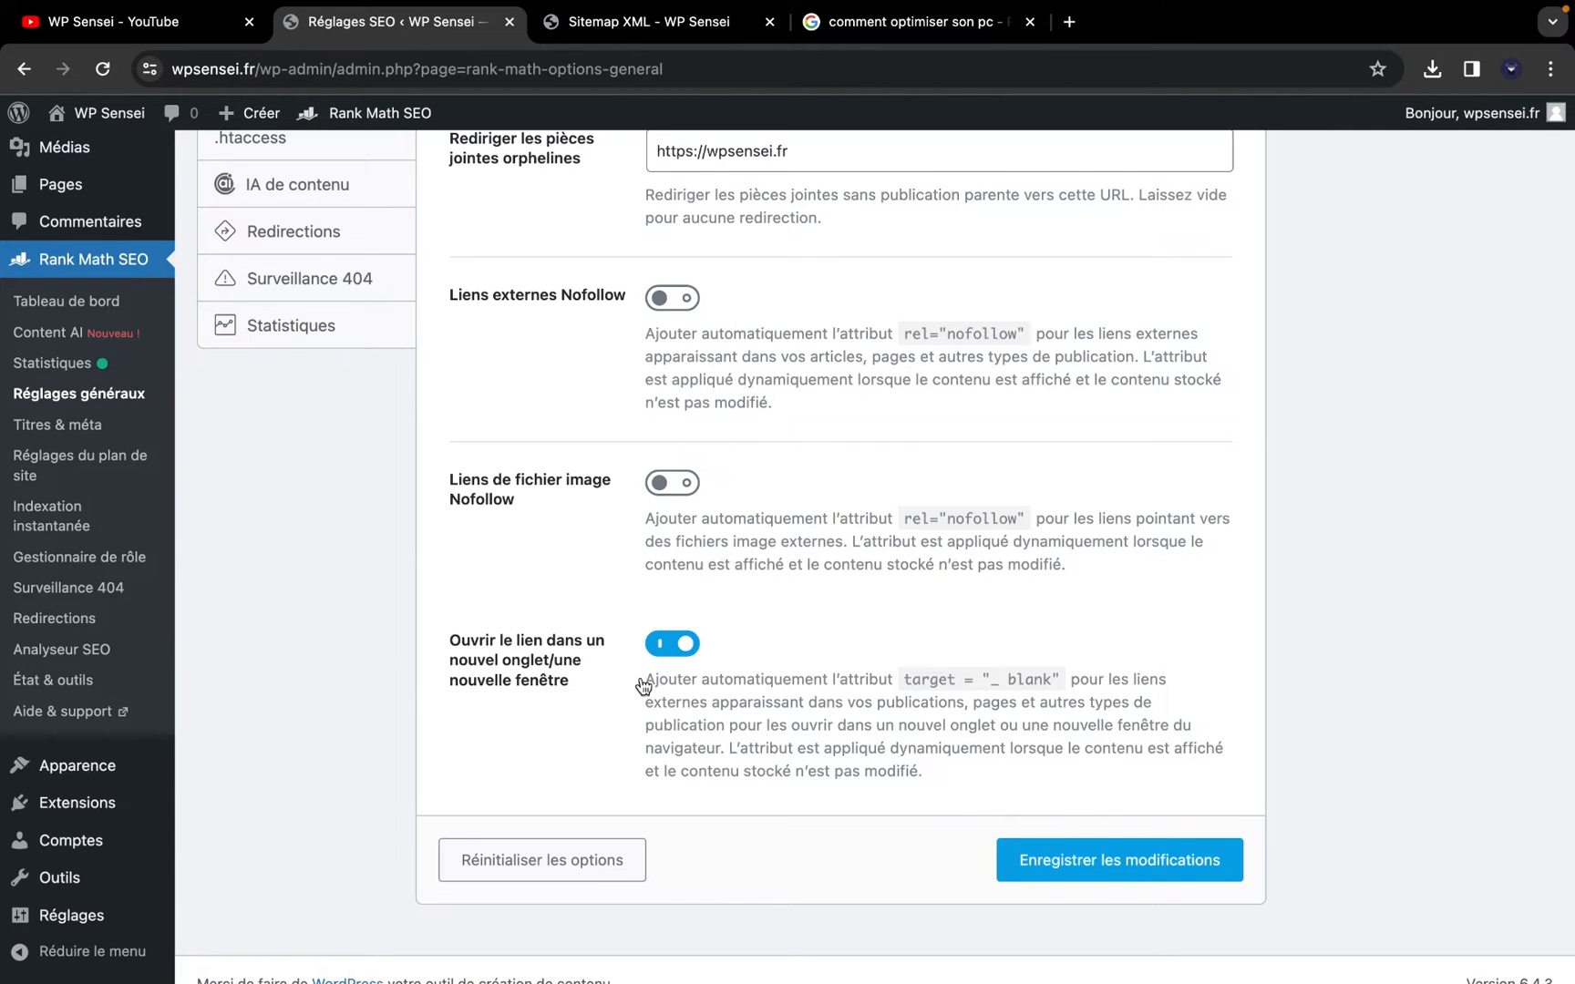
{"action": "scroll", "coordinate": [641, 676], "scroll_direction": "up", "scroll_amount": 6}
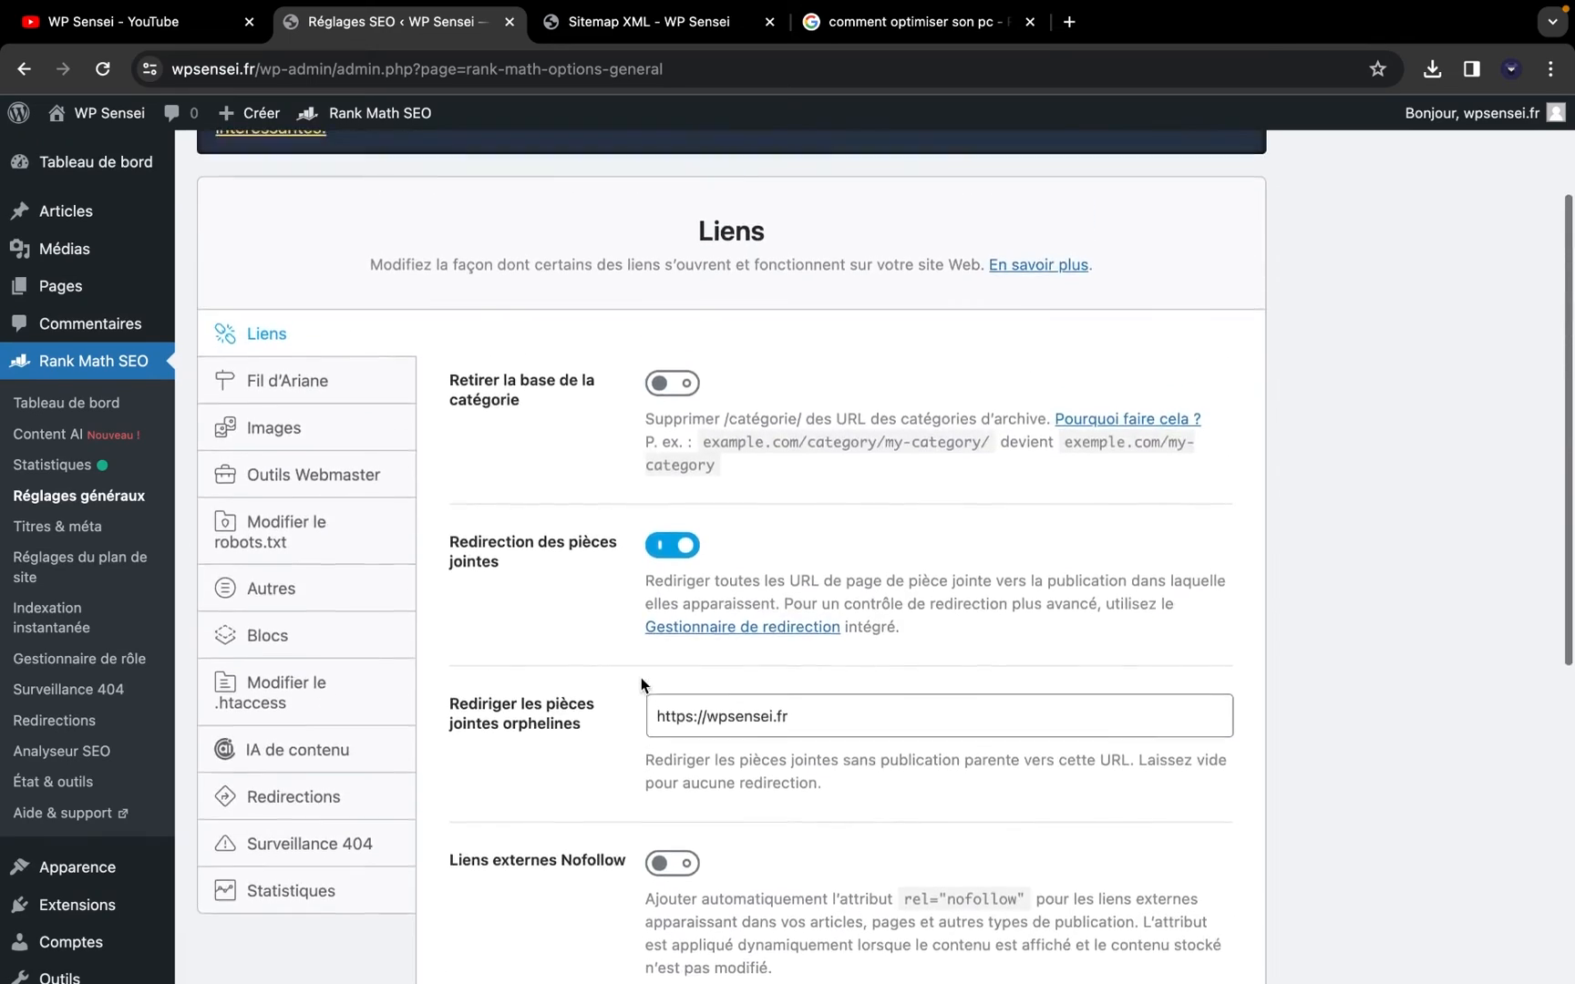
{"action": "scroll", "coordinate": [641, 676], "scroll_direction": "down", "scroll_amount": 6}
{"action": "scroll", "coordinate": [641, 676], "scroll_direction": "up", "scroll_amount": 6}
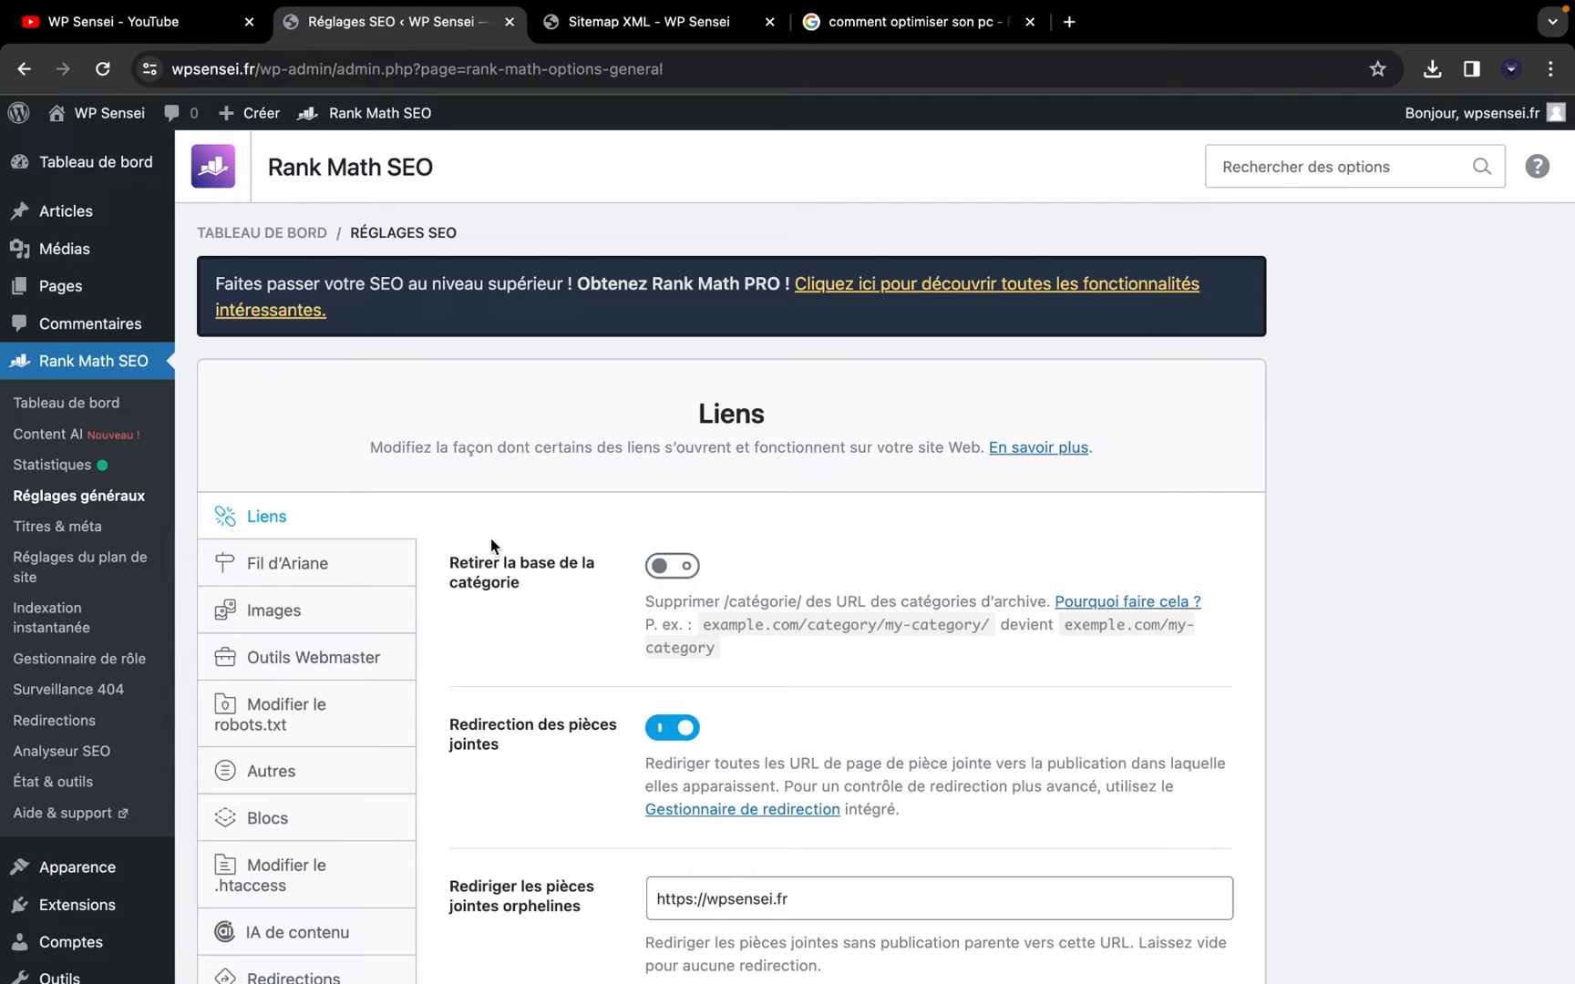
{"action": "scroll", "coordinate": [491, 540], "scroll_direction": "down", "scroll_amount": 5}
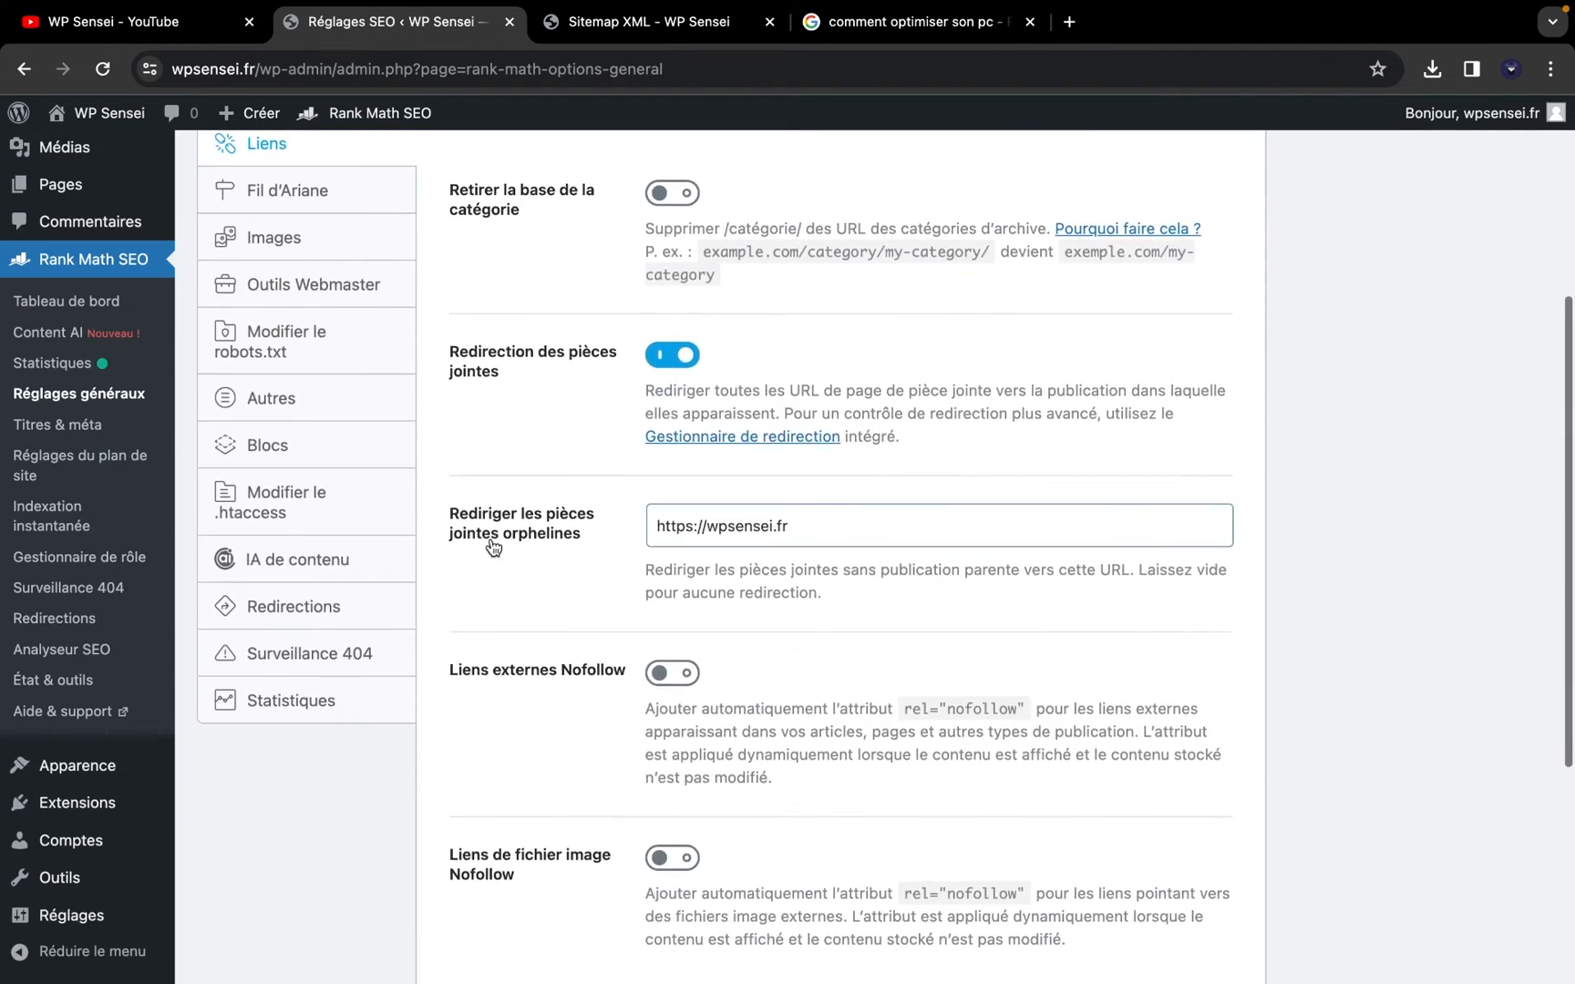
{"action": "scroll", "coordinate": [492, 547], "scroll_direction": "up", "scroll_amount": 1}
{"action": "scroll", "coordinate": [435, 423], "scroll_direction": "down", "scroll_amount": 5}
{"action": "scroll", "coordinate": [435, 423], "scroll_direction": "up", "scroll_amount": 6}
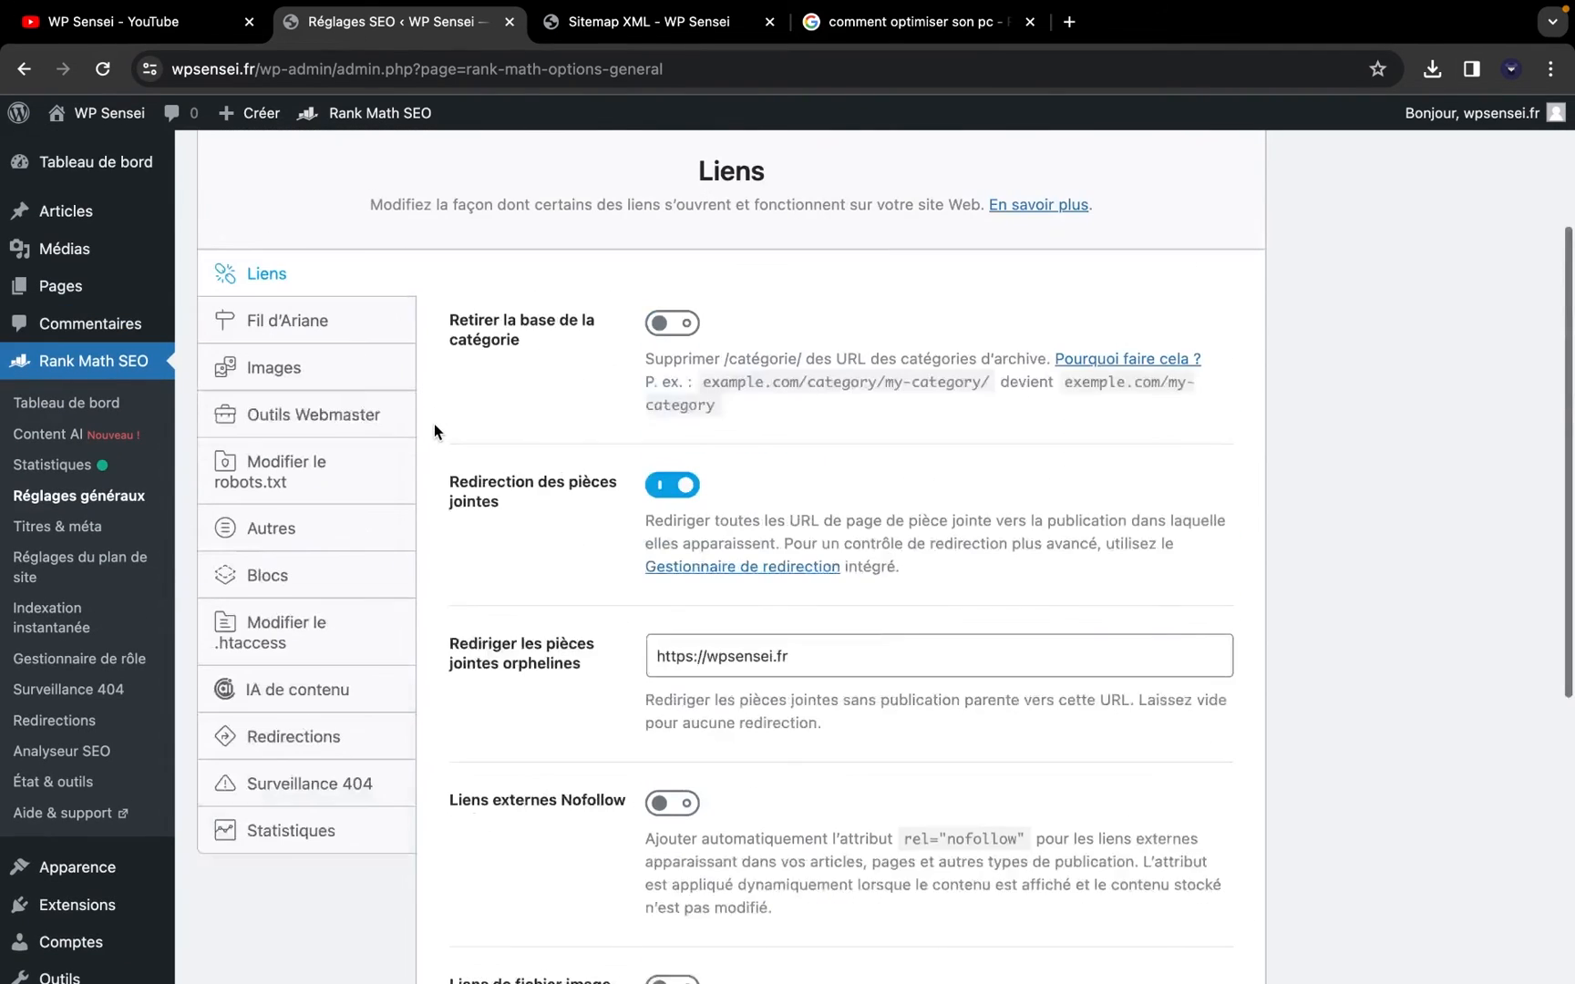
Enable the breadcrumb function (Fil d'Ariane) and highlight the PHP snippet and [rank_math_breadcrumb] shortcode used to display it
{"action": "left_click", "coordinate": [339, 339]}
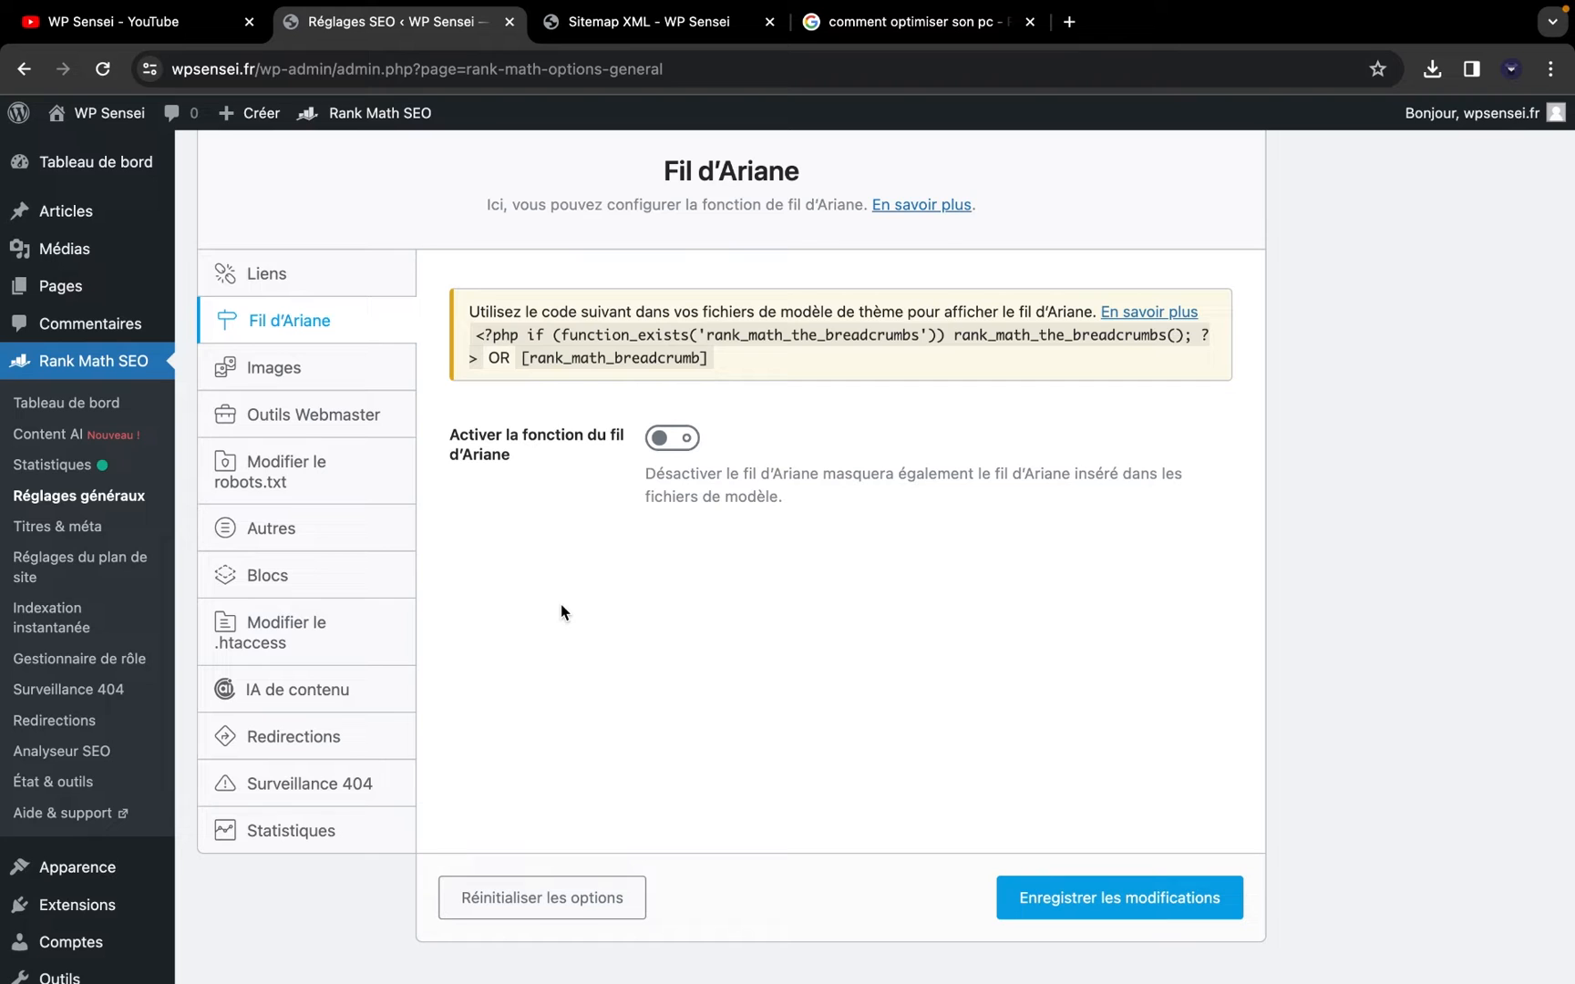
{"action": "left_click", "coordinate": [679, 439]}
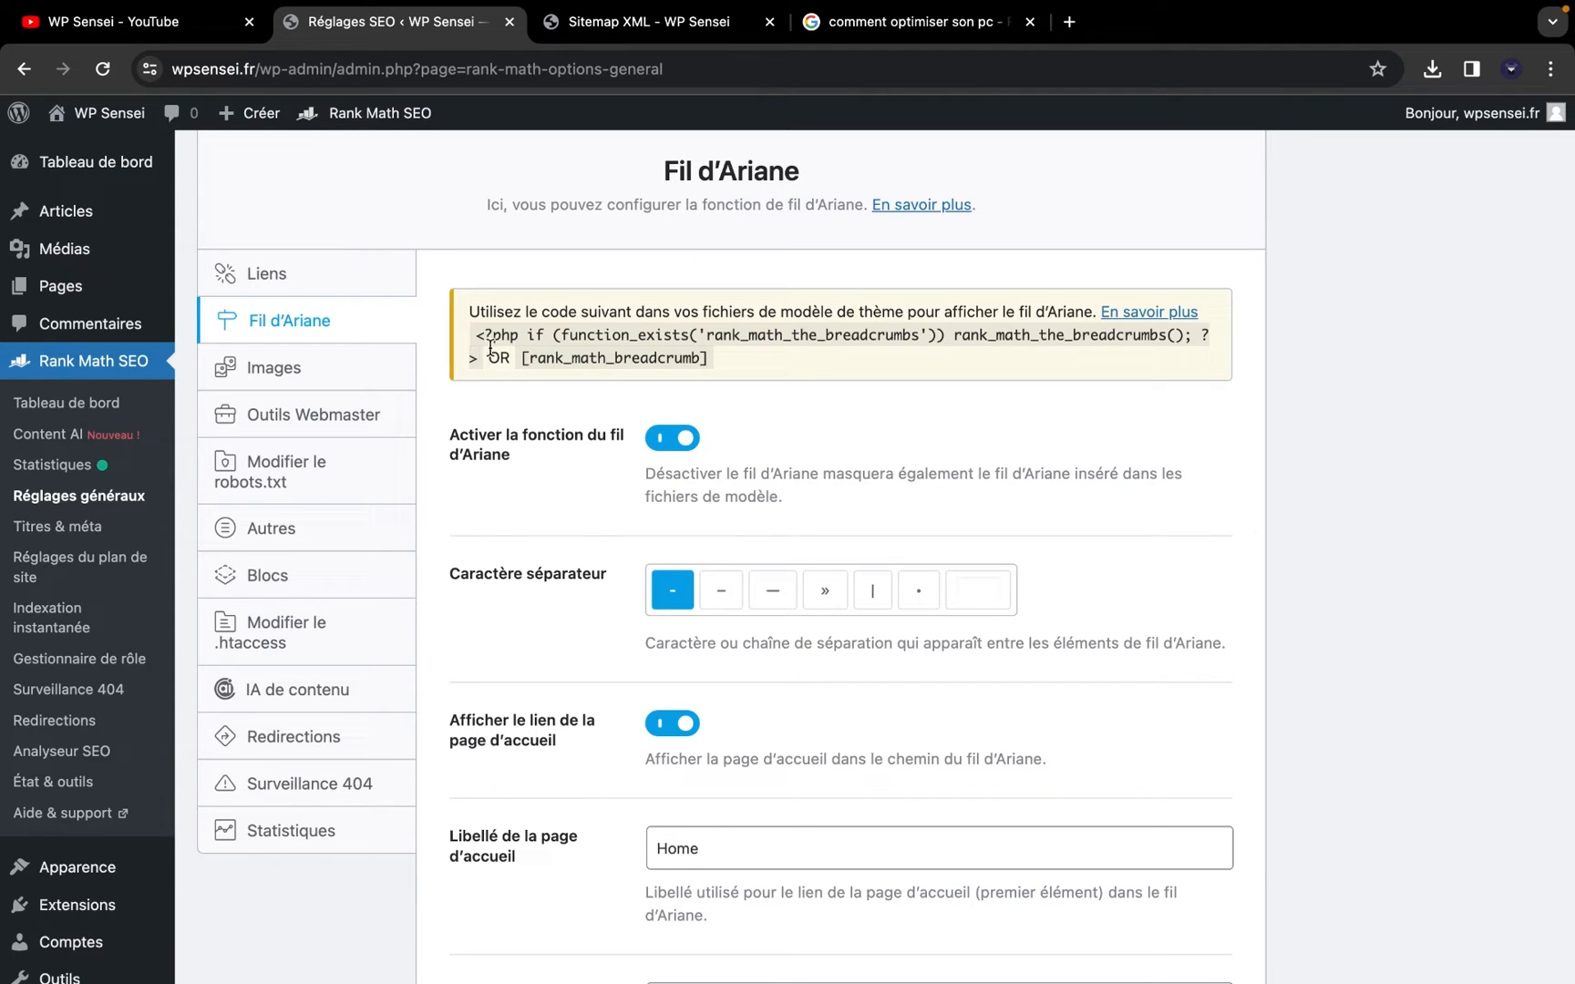
{"action": "left_click_drag", "start_coordinate": [483, 342], "coordinate": [486, 360]}
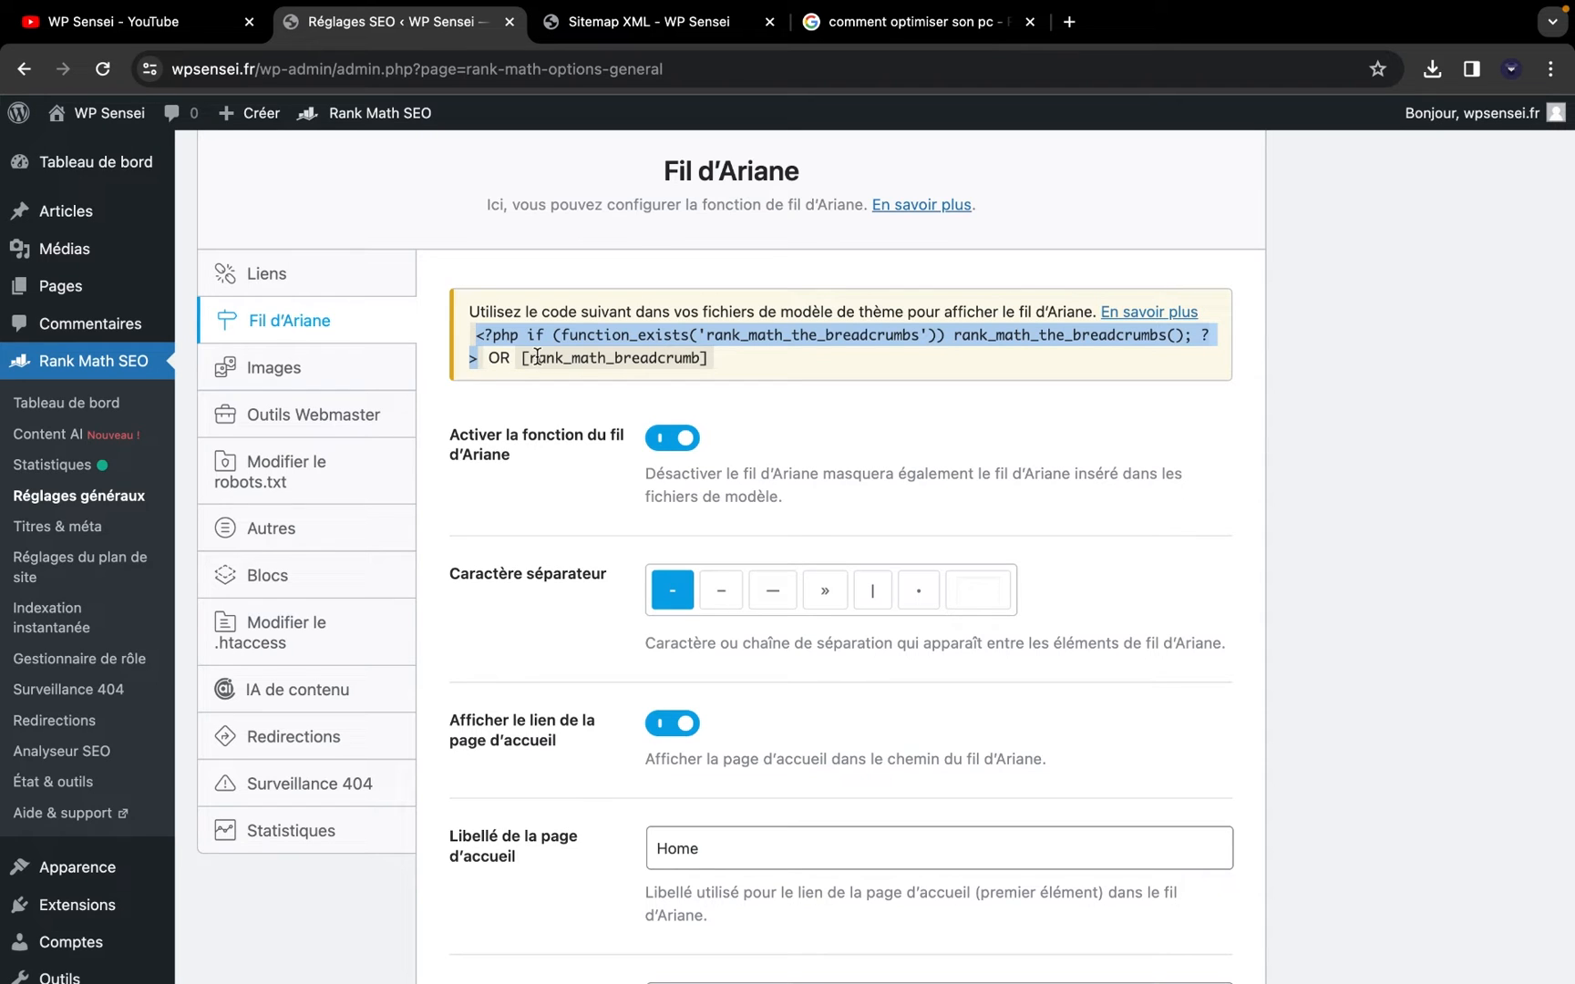
{"action": "left_click_drag", "start_coordinate": [521, 357], "coordinate": [736, 360]}
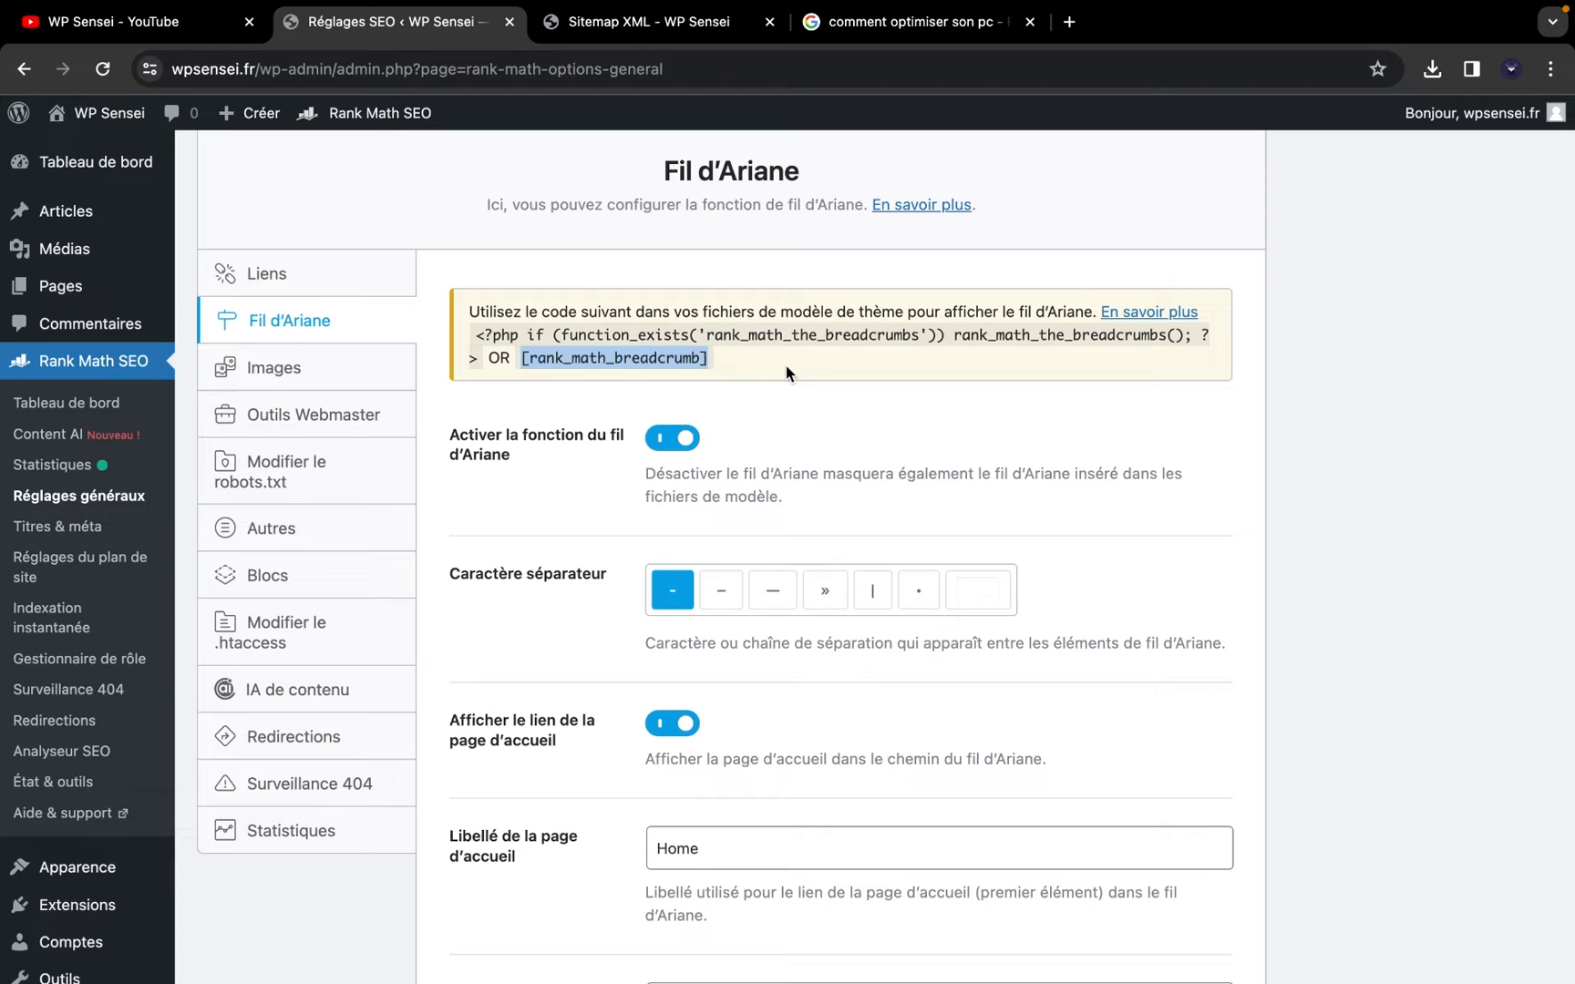
{"action": "left_click", "coordinate": [466, 341]}
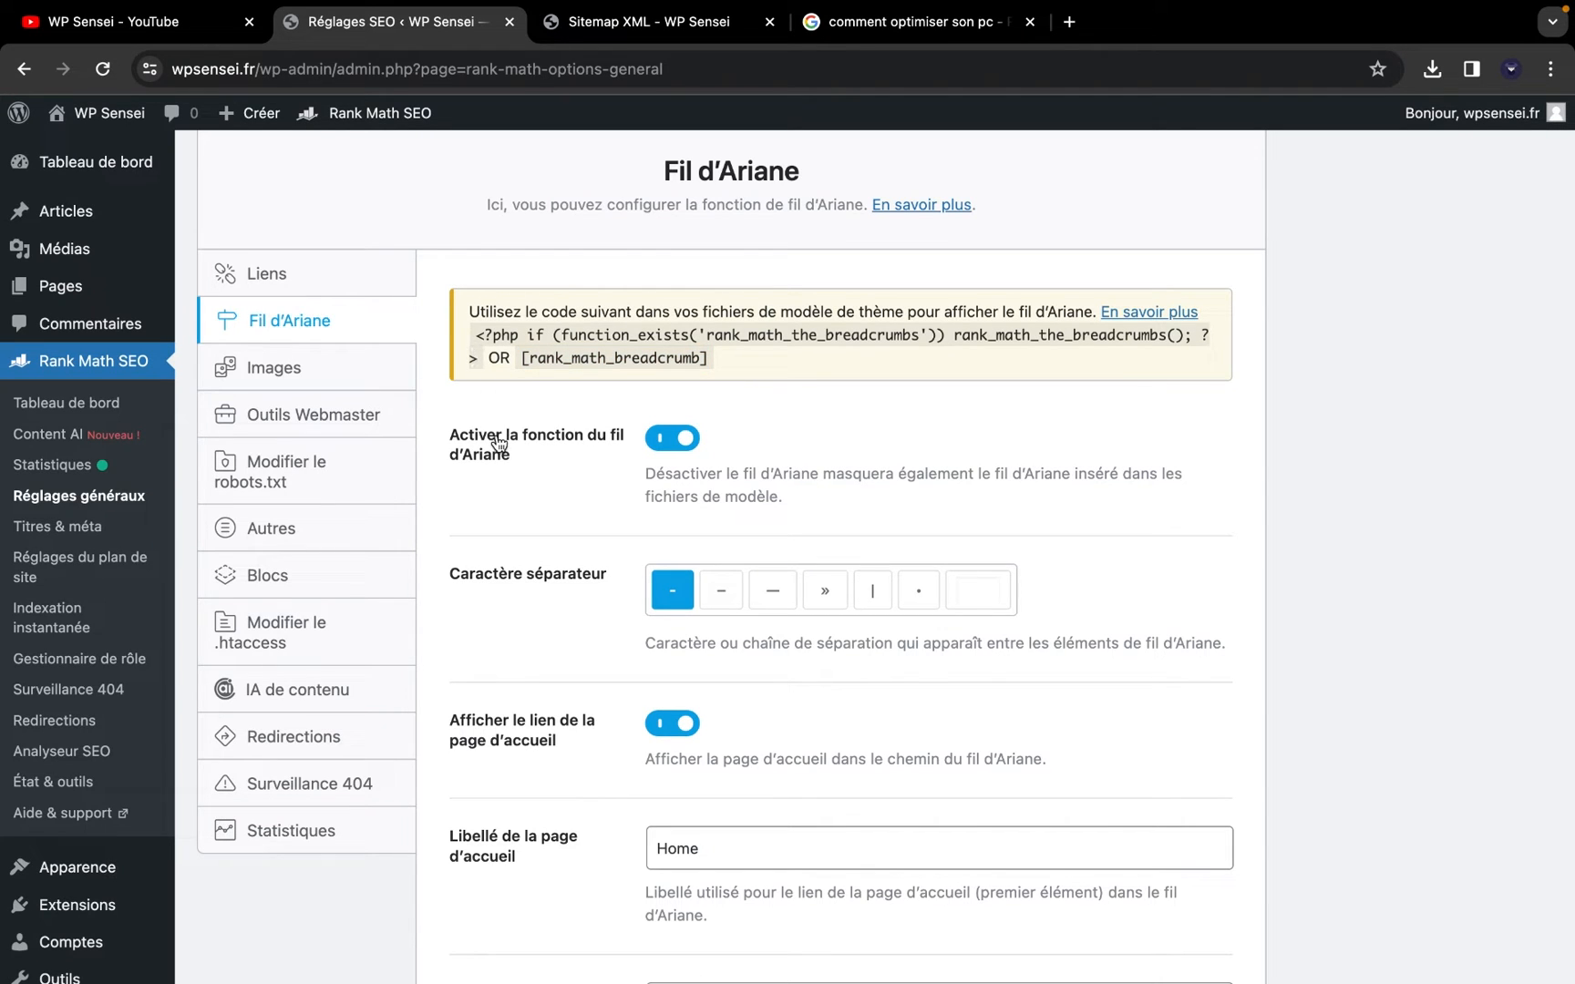
{"action": "mouse_move", "coordinate": [479, 361]}
{"action": "left_mouse_down"}
{"action": "mouse_move", "coordinate": [473, 337]}
{"action": "mouse_move", "coordinate": [474, 352]}
{"action": "left_mouse_up"}
{"action": "double_click", "coordinate": [473, 337]}
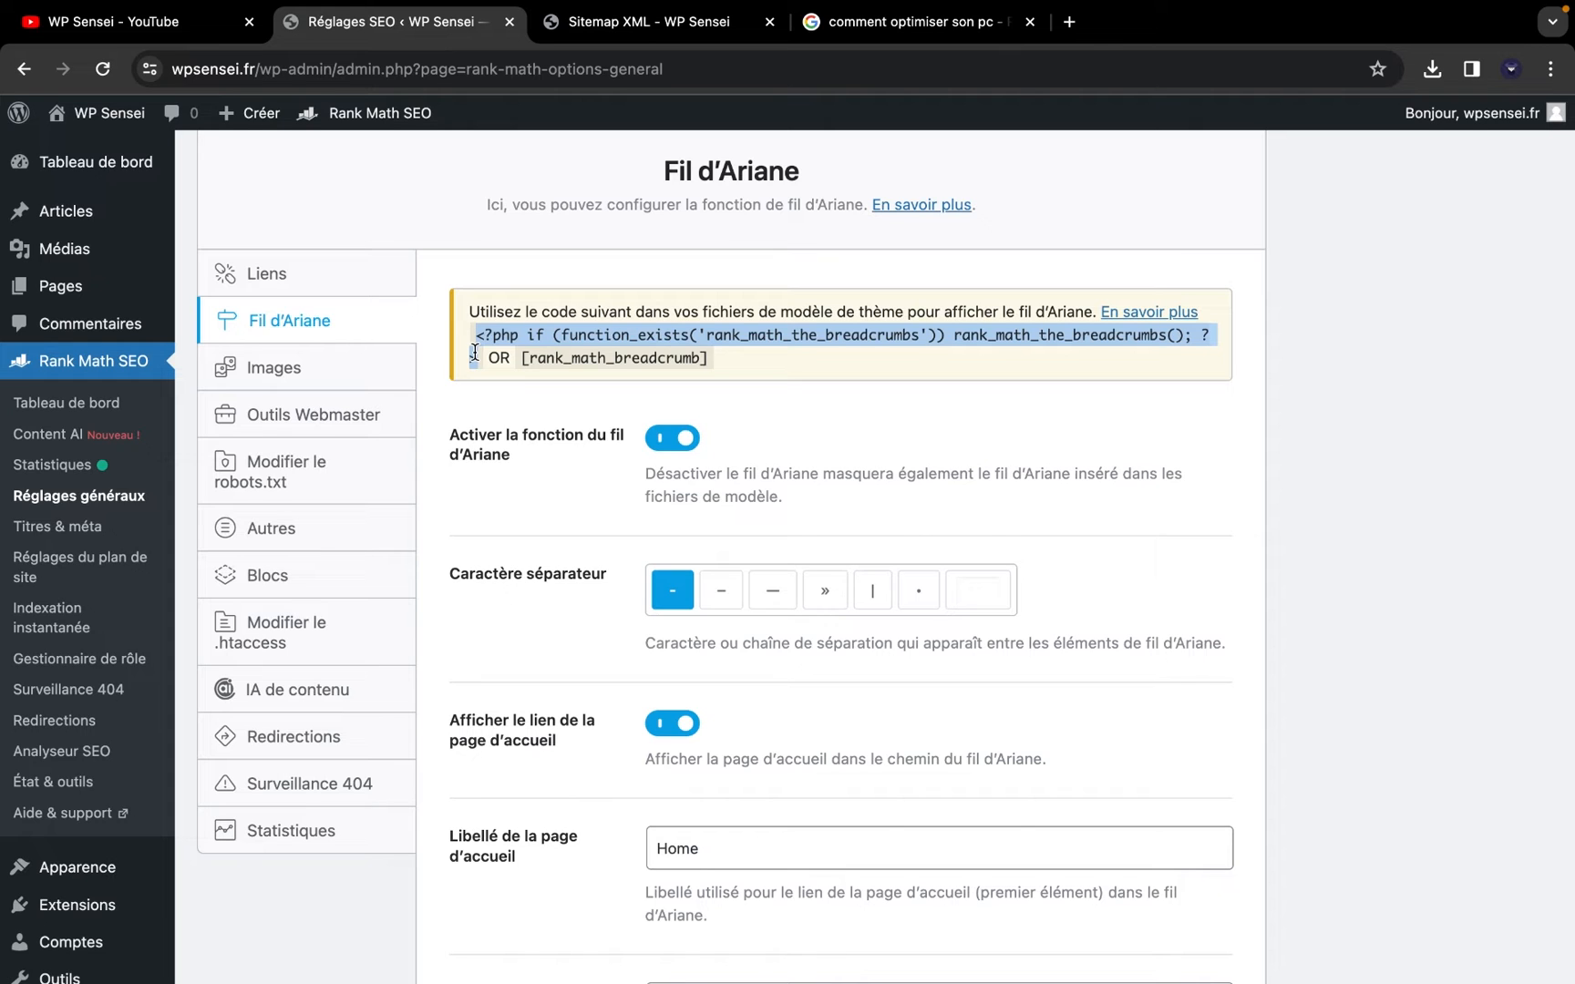
Enable automatic adding of missing ALT attributes in the image settings, keeping %filename% as the alt format
{"action": "left_click", "coordinate": [326, 369]}
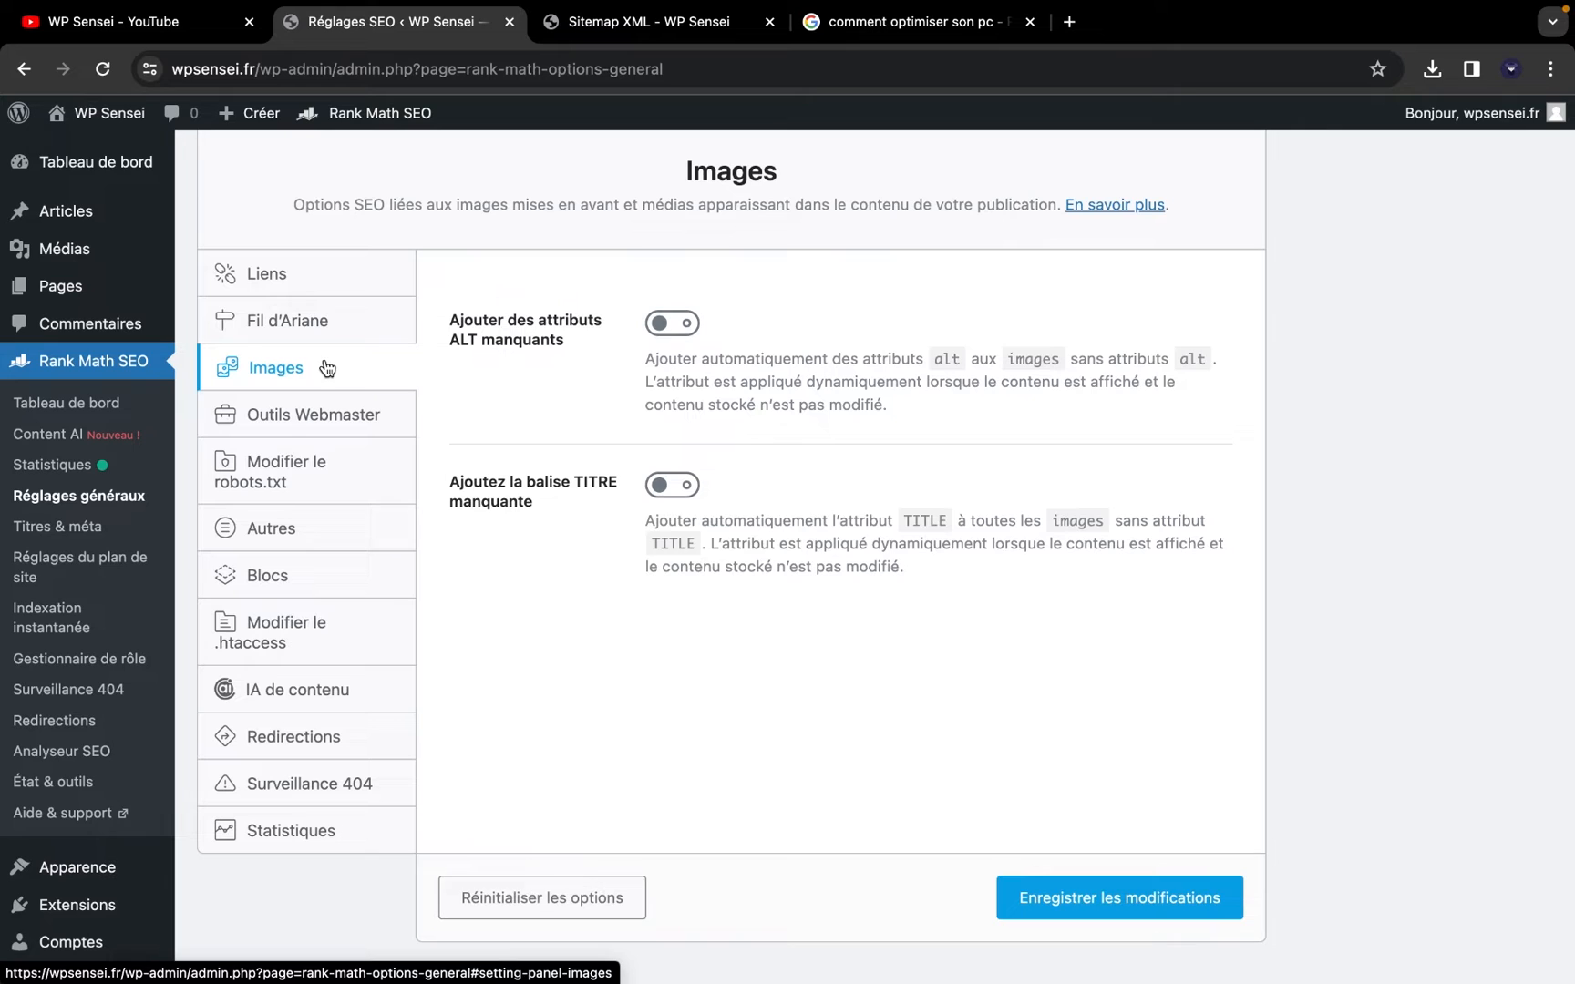
{"action": "left_click", "coordinate": [684, 325]}
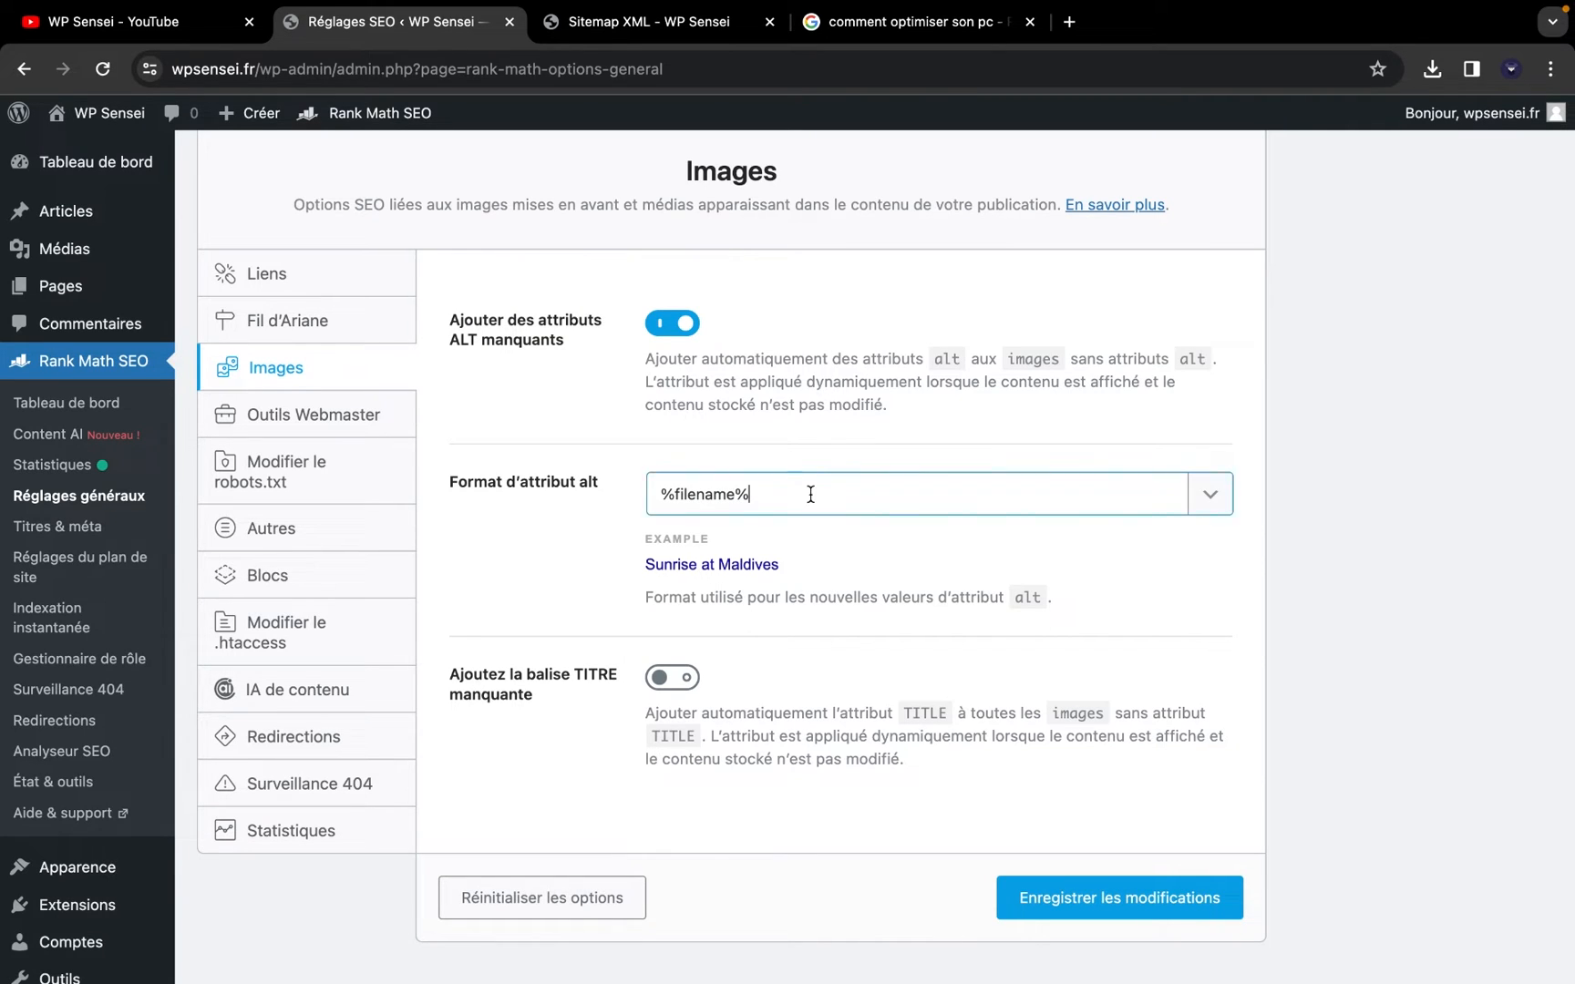
{"action": "left_click", "coordinate": [809, 495]}
Review the webmaster tools verification fields, from Google Search Console through Norton Safe Web and the custom webmaster tags
{"action": "left_click", "coordinate": [373, 419]}
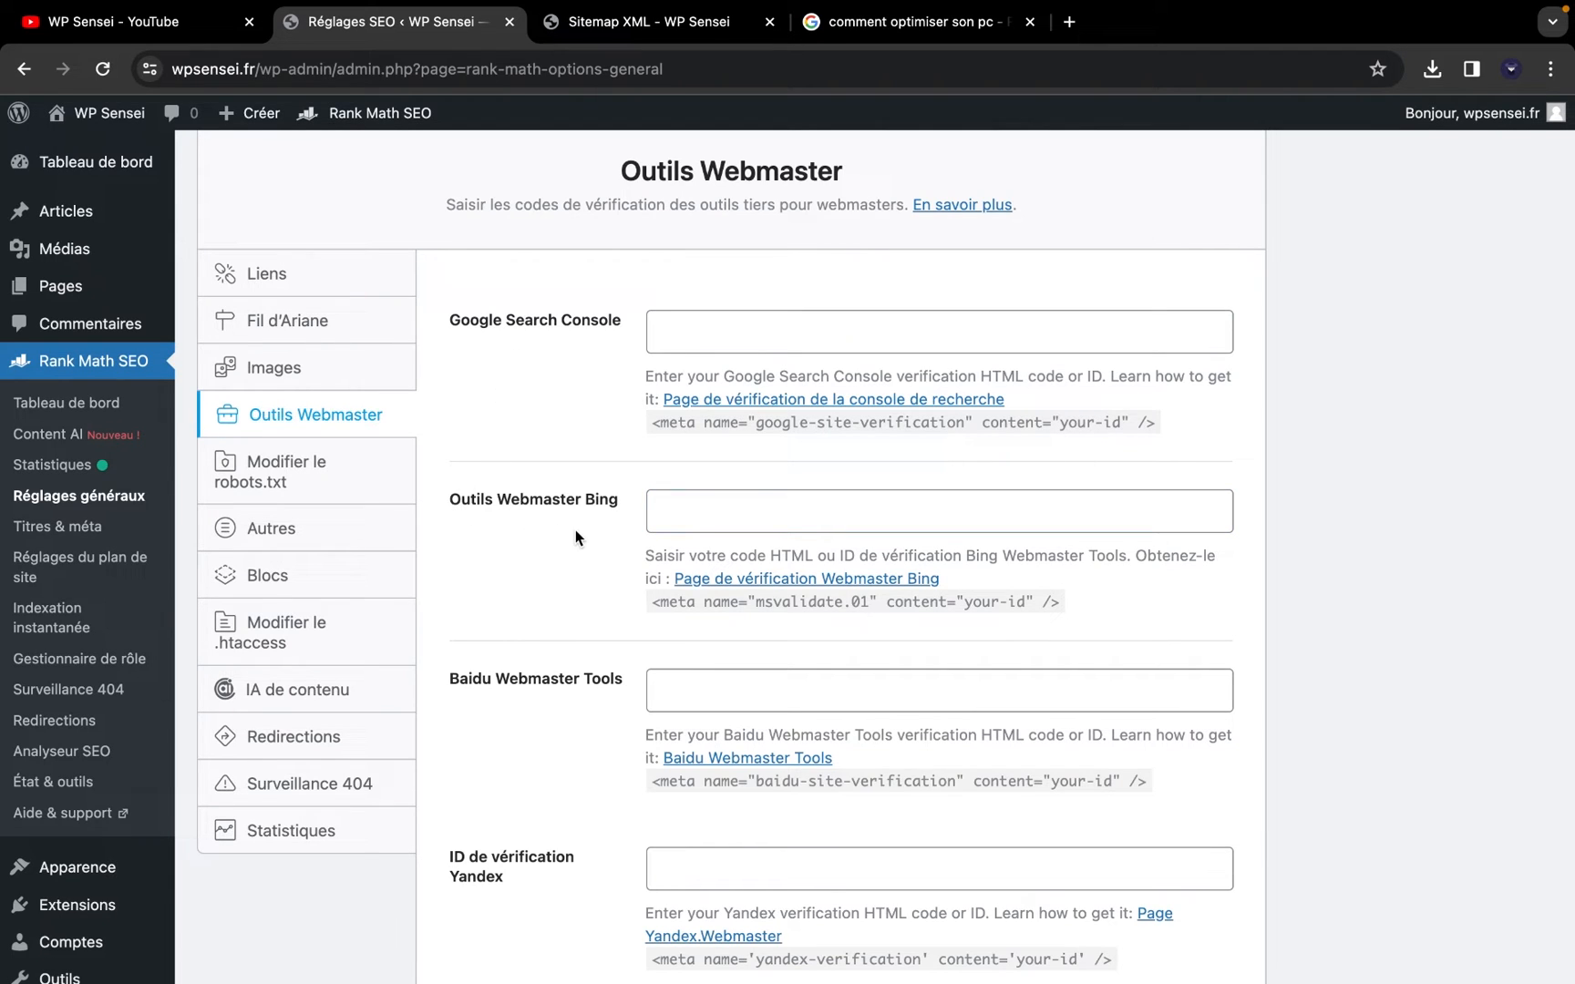
{"action": "scroll", "coordinate": [574, 536], "scroll_direction": "down", "scroll_amount": 3}
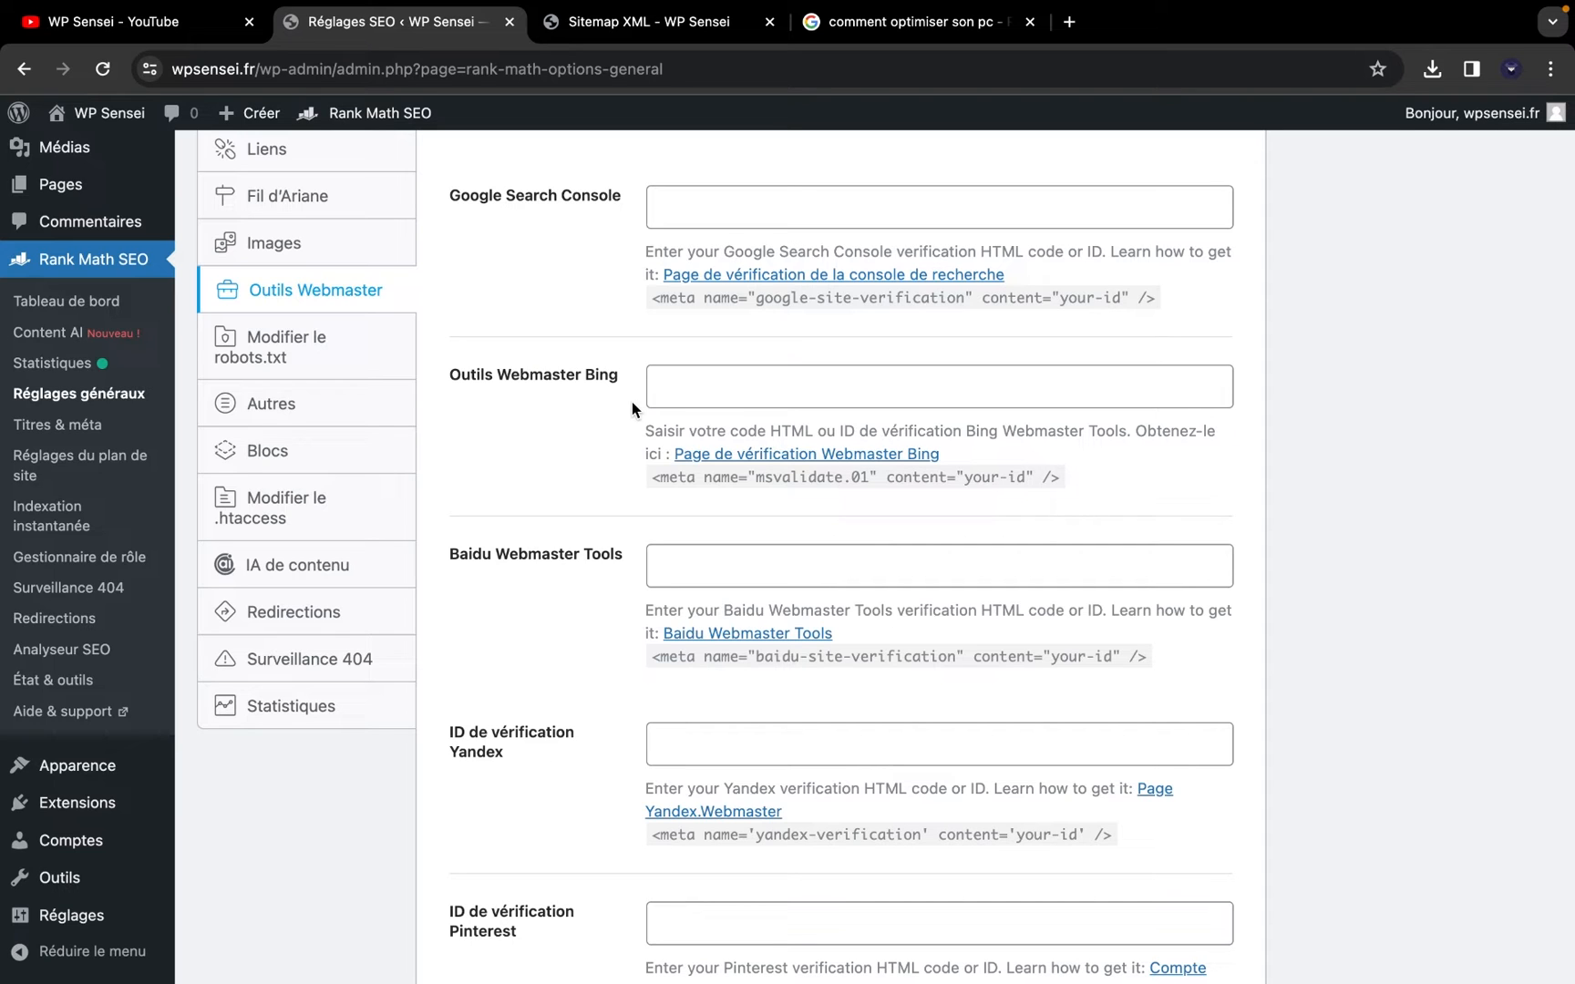
{"action": "scroll", "coordinate": [631, 402], "scroll_direction": "down", "scroll_amount": 2}
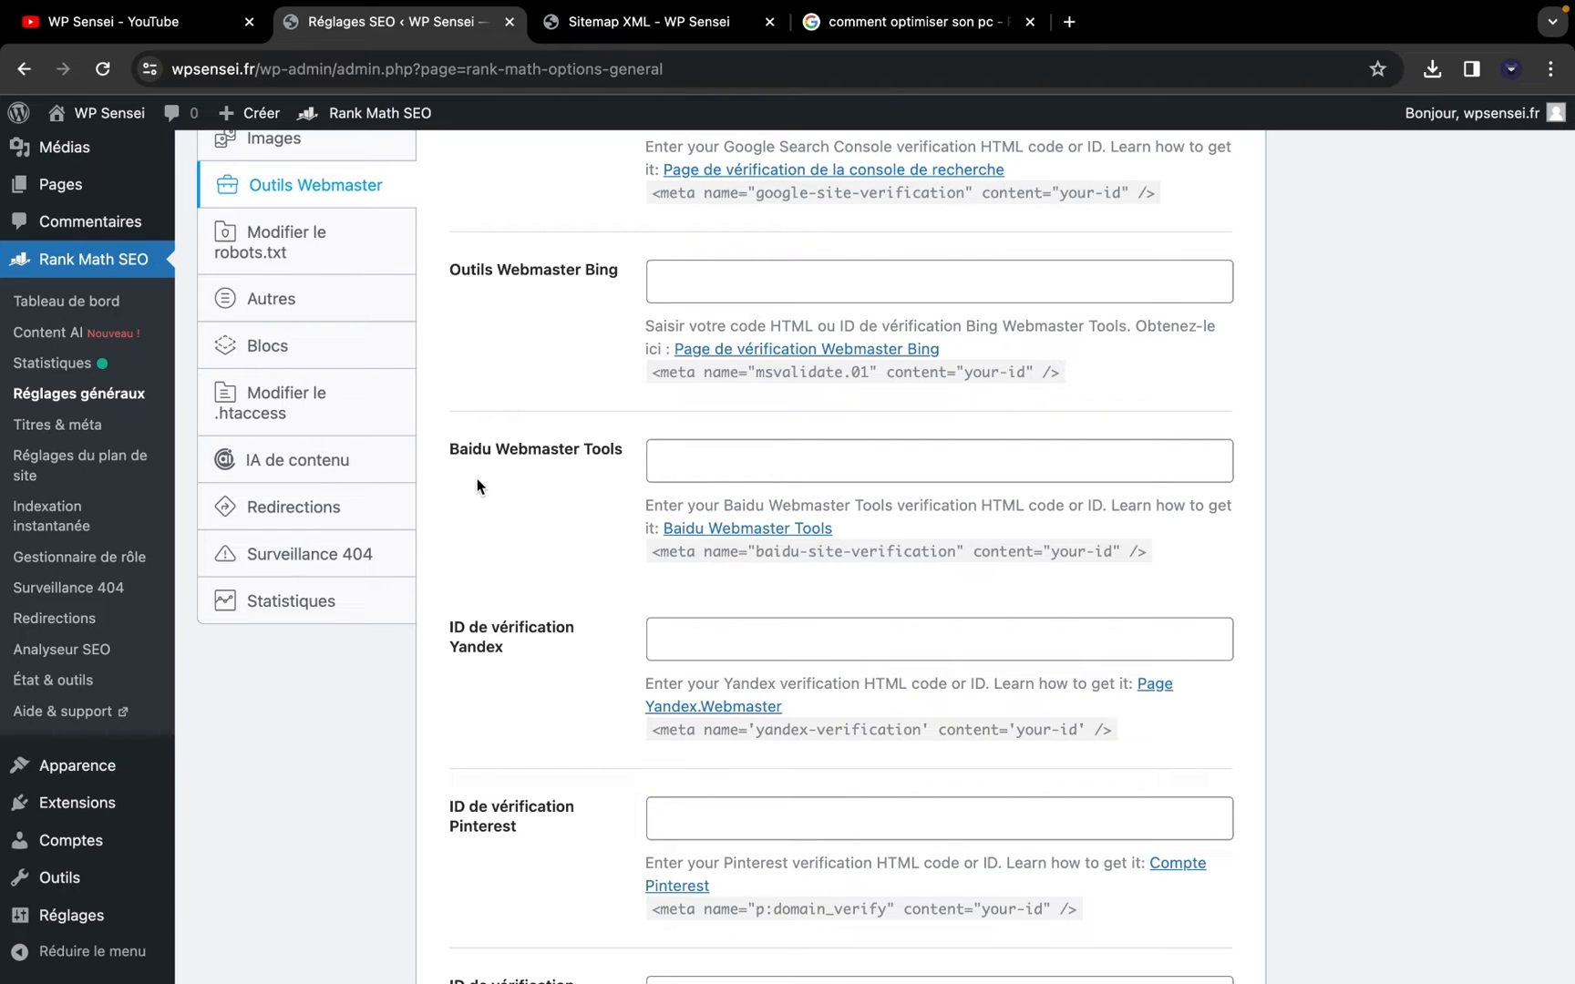
{"action": "scroll", "coordinate": [566, 499], "scroll_direction": "down", "scroll_amount": 2}
{"action": "left_click", "coordinate": [566, 500]}
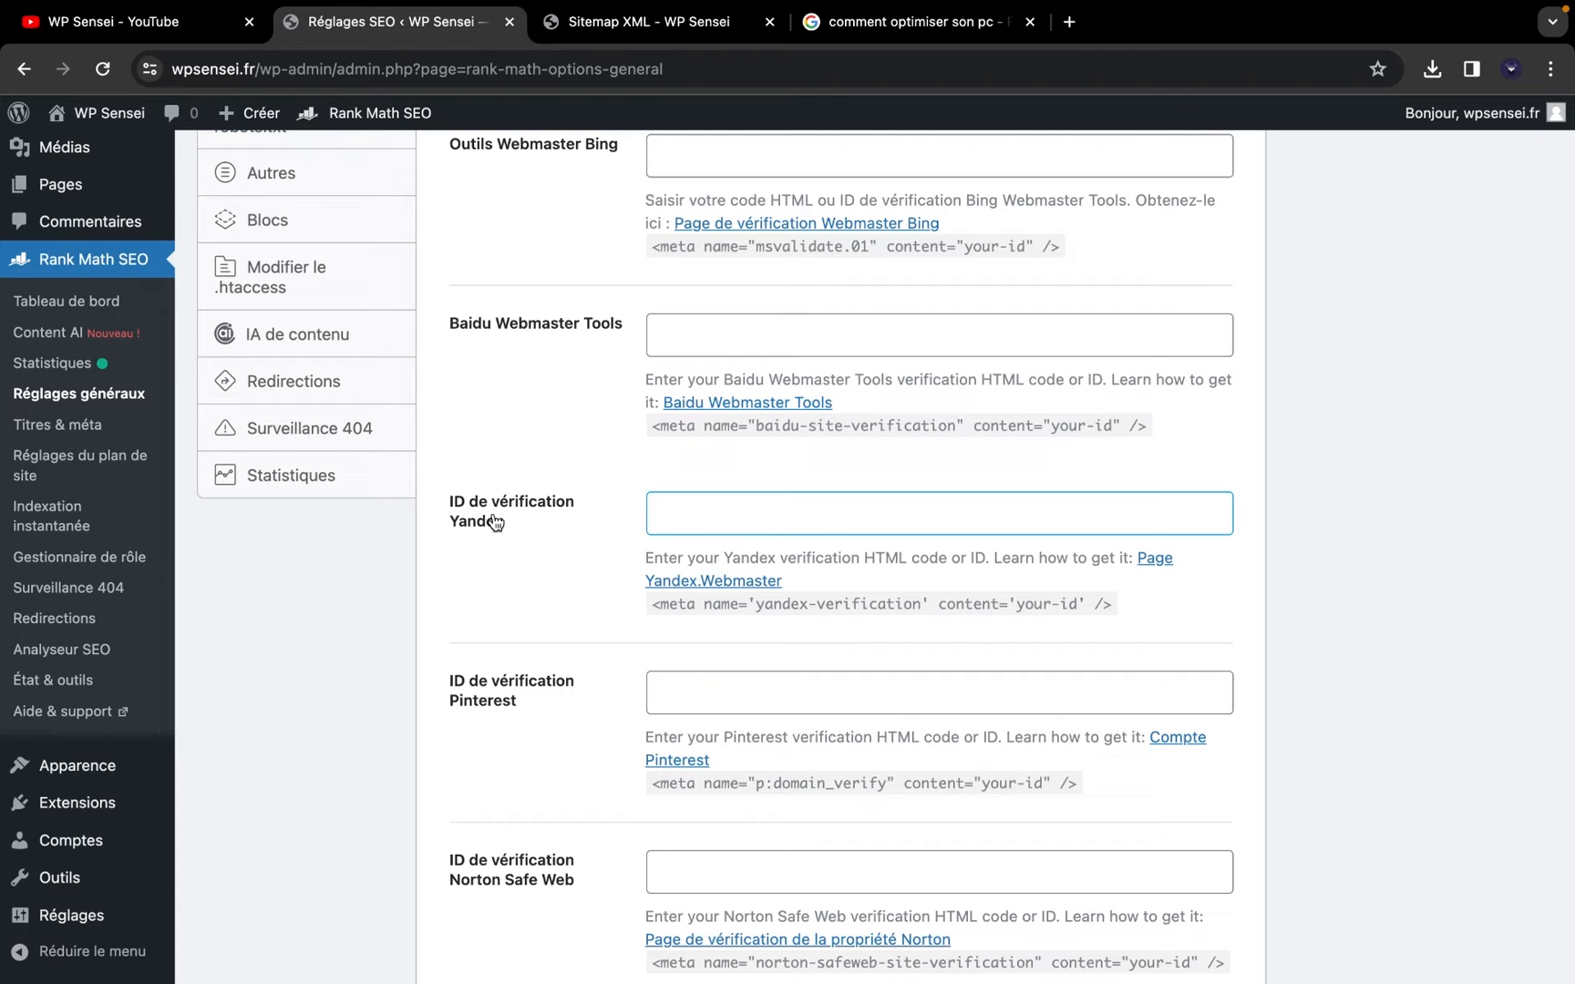
{"action": "scroll", "coordinate": [494, 522], "scroll_direction": "down", "scroll_amount": 2}
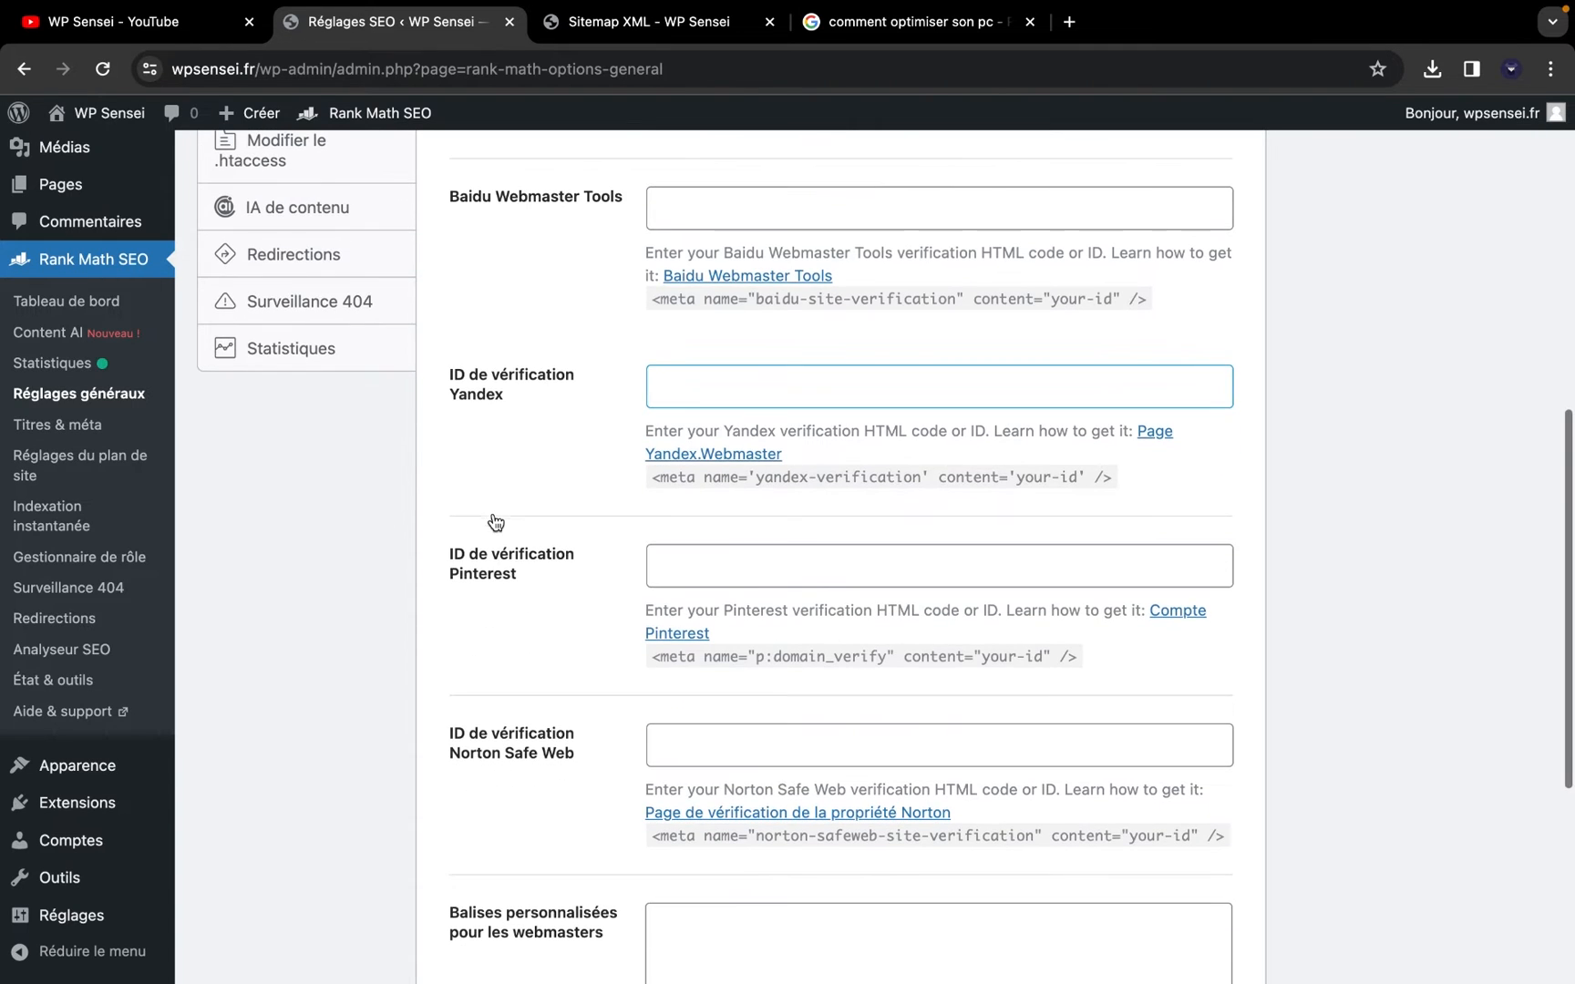
{"action": "scroll", "coordinate": [570, 597], "scroll_direction": "down", "scroll_amount": 1}
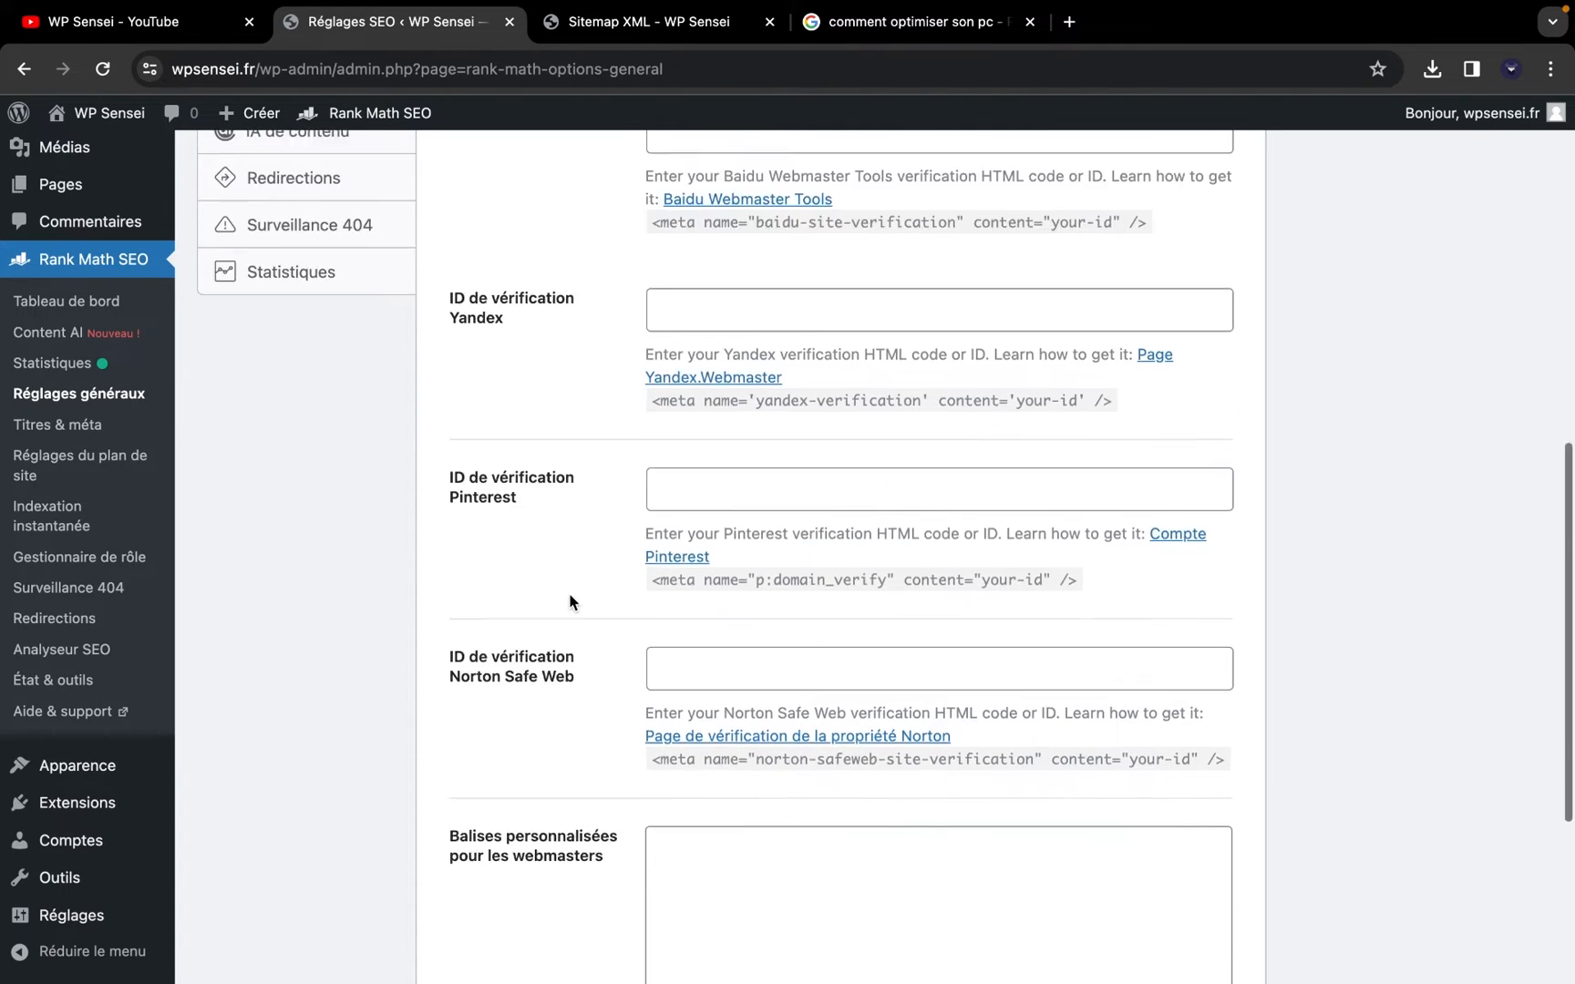
{"action": "scroll", "coordinate": [570, 597], "scroll_direction": "down", "scroll_amount": 5}
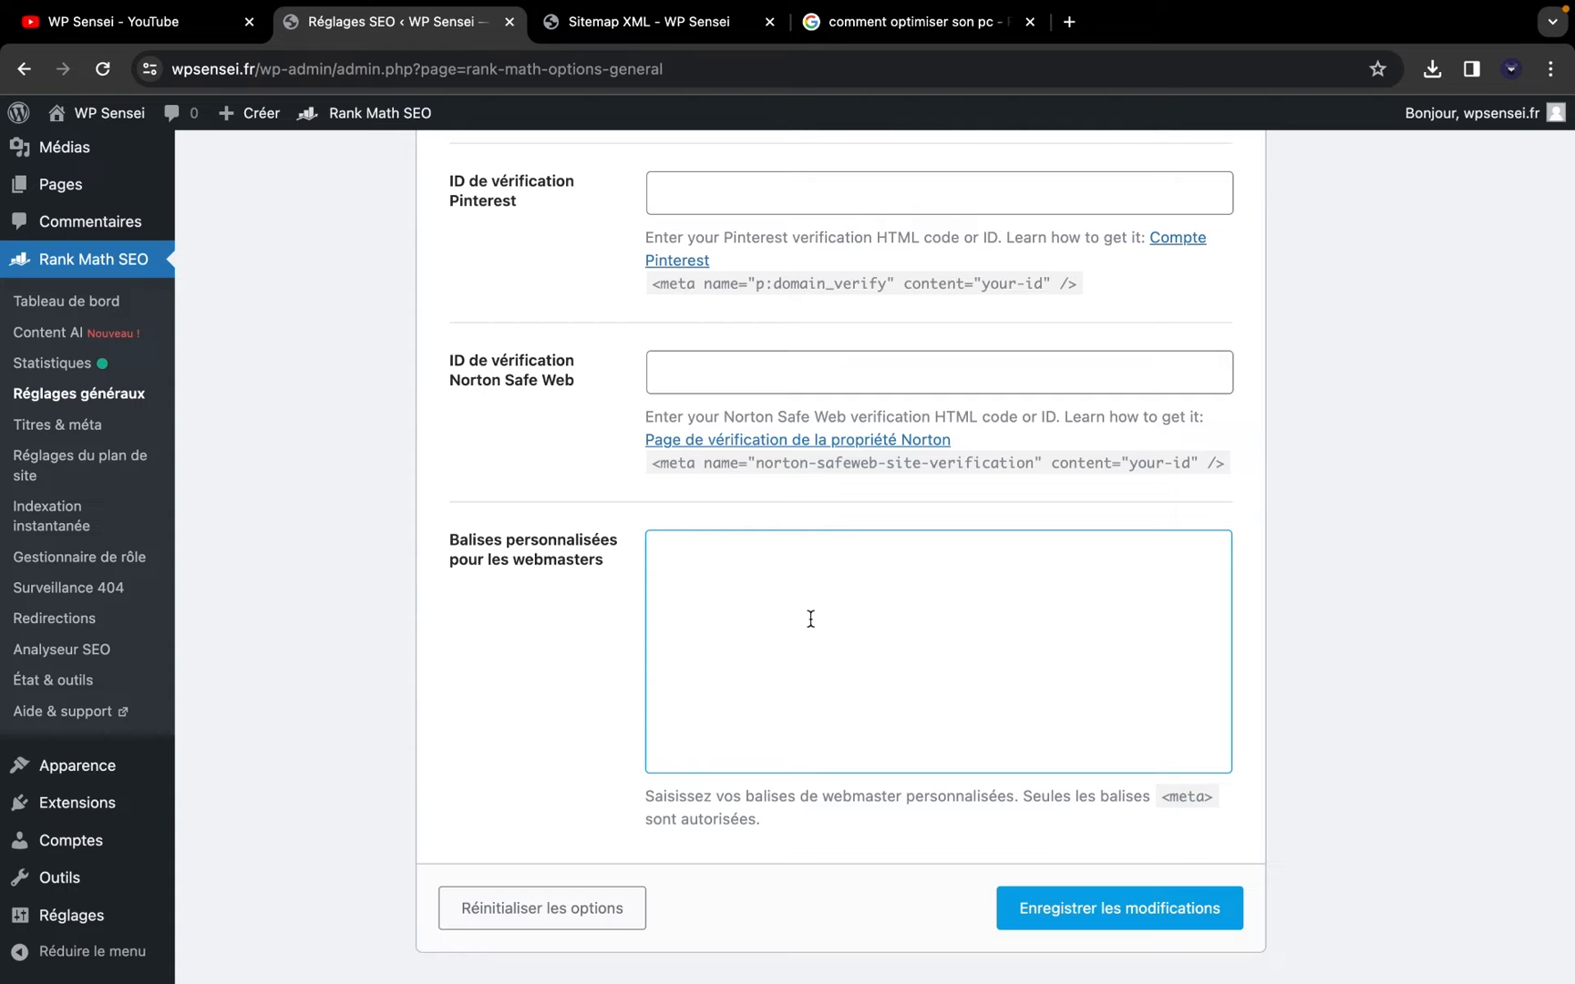
{"action": "scroll", "coordinate": [650, 635], "scroll_direction": "up", "scroll_amount": 10}
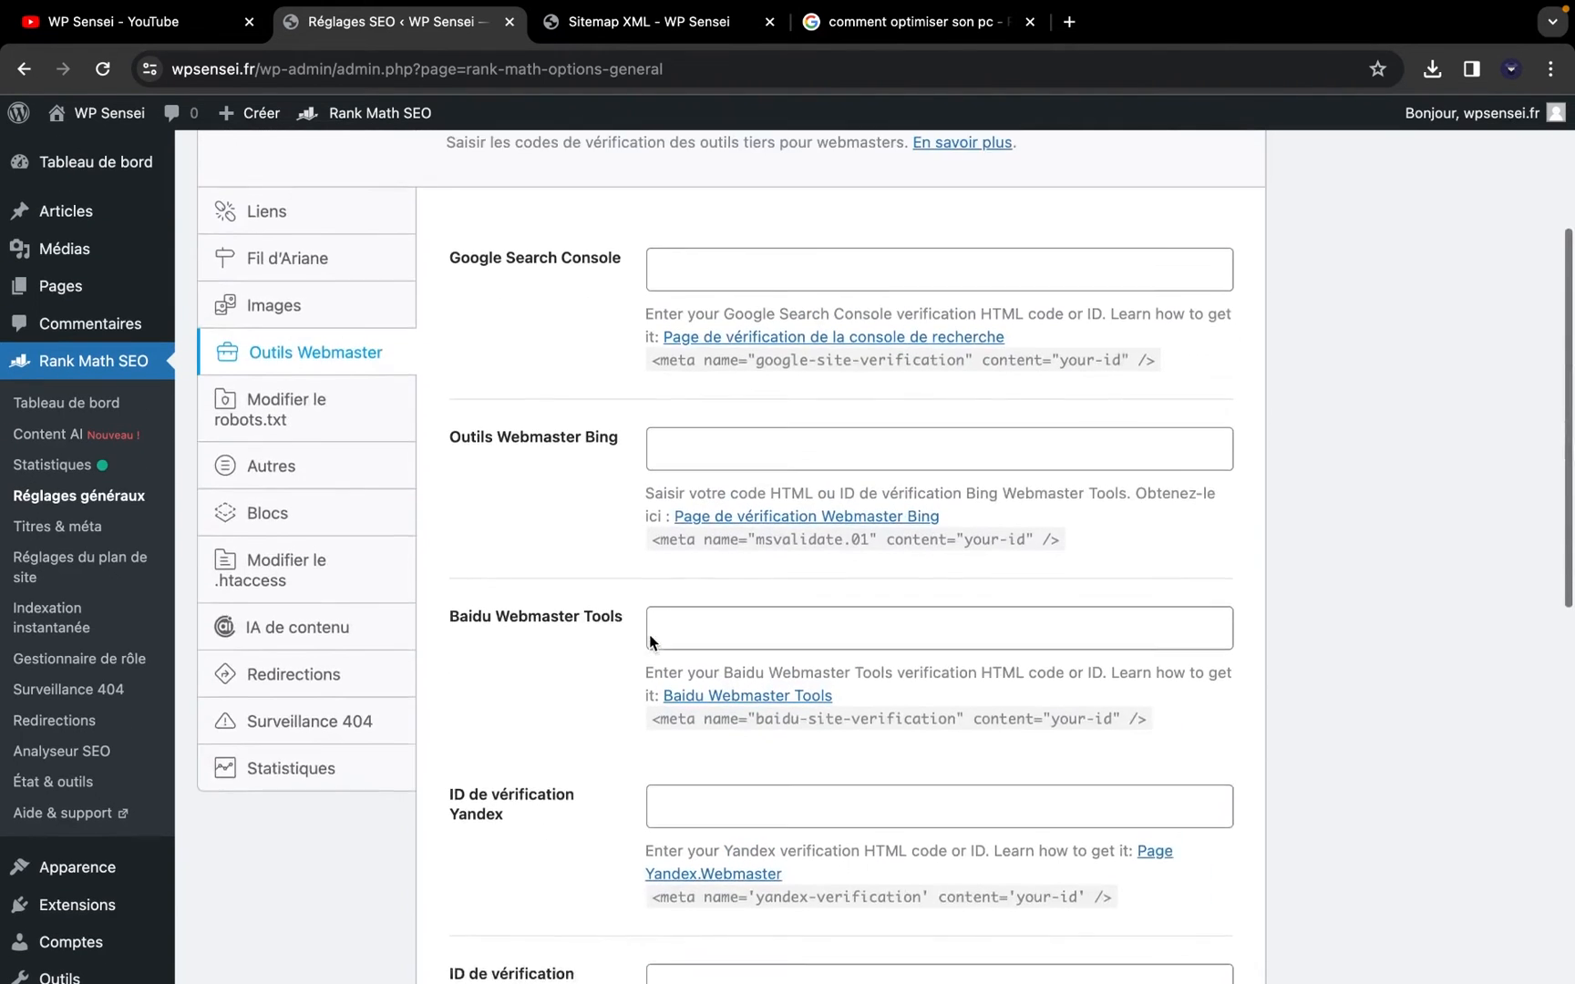
Examine the robots.txt content, plus the headless CMS, SEO score and RSS options in the Autres settings
{"action": "left_click", "coordinate": [367, 484]}
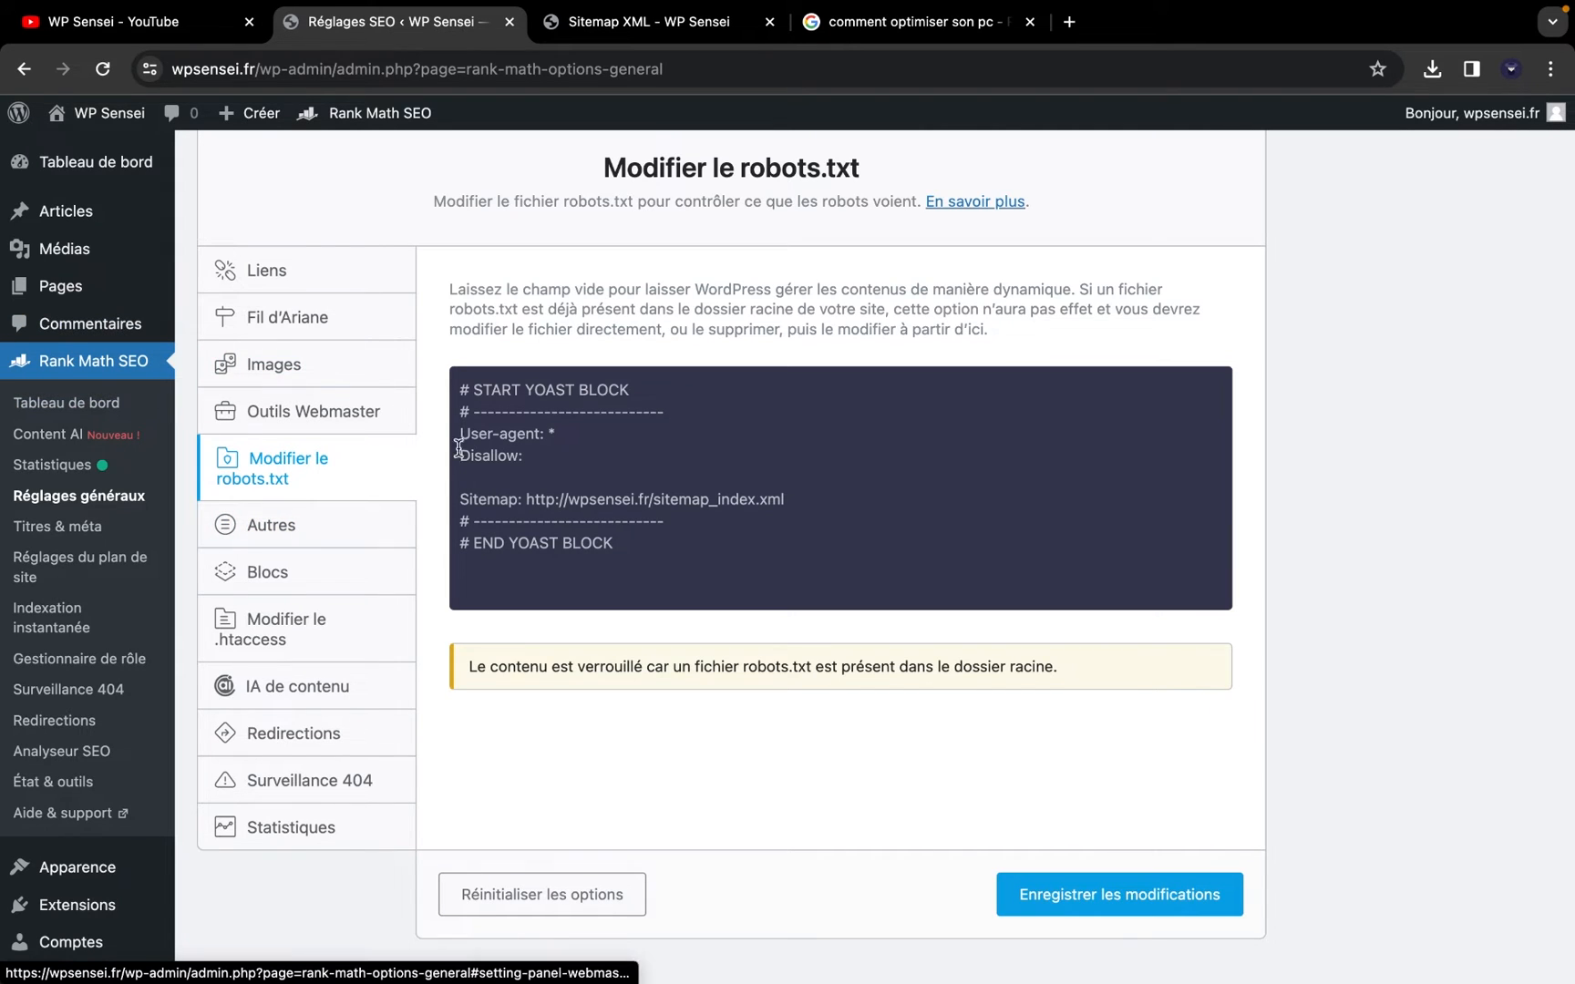
{"action": "left_click", "coordinate": [626, 497]}
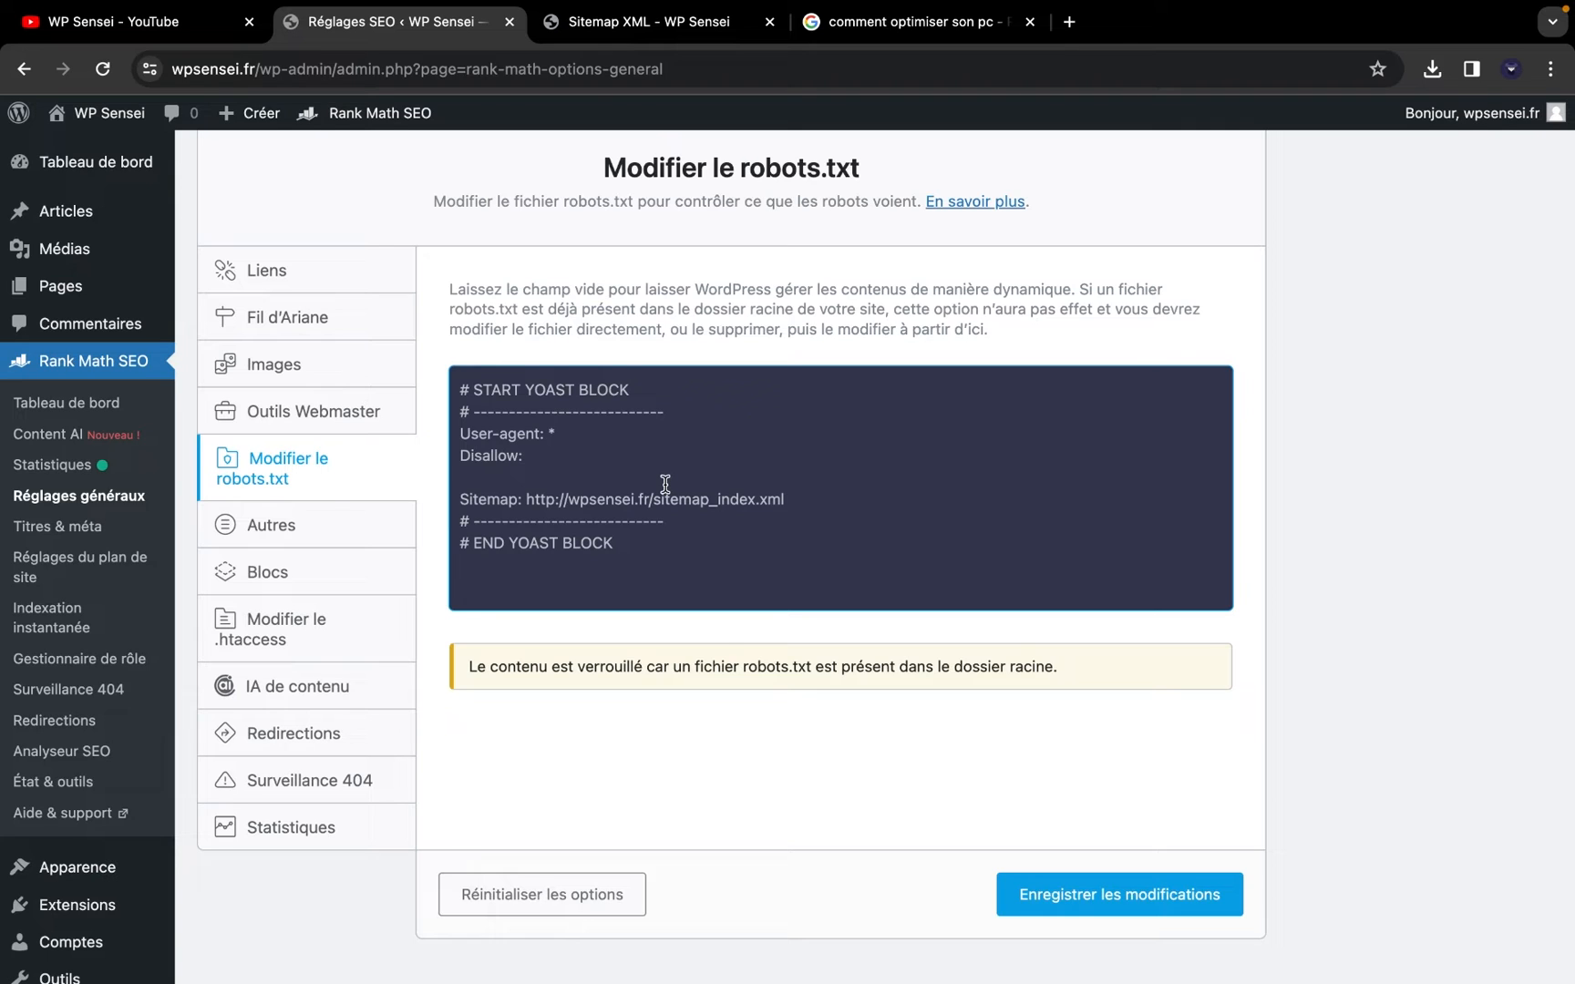
{"action": "left_click", "coordinate": [354, 521]}
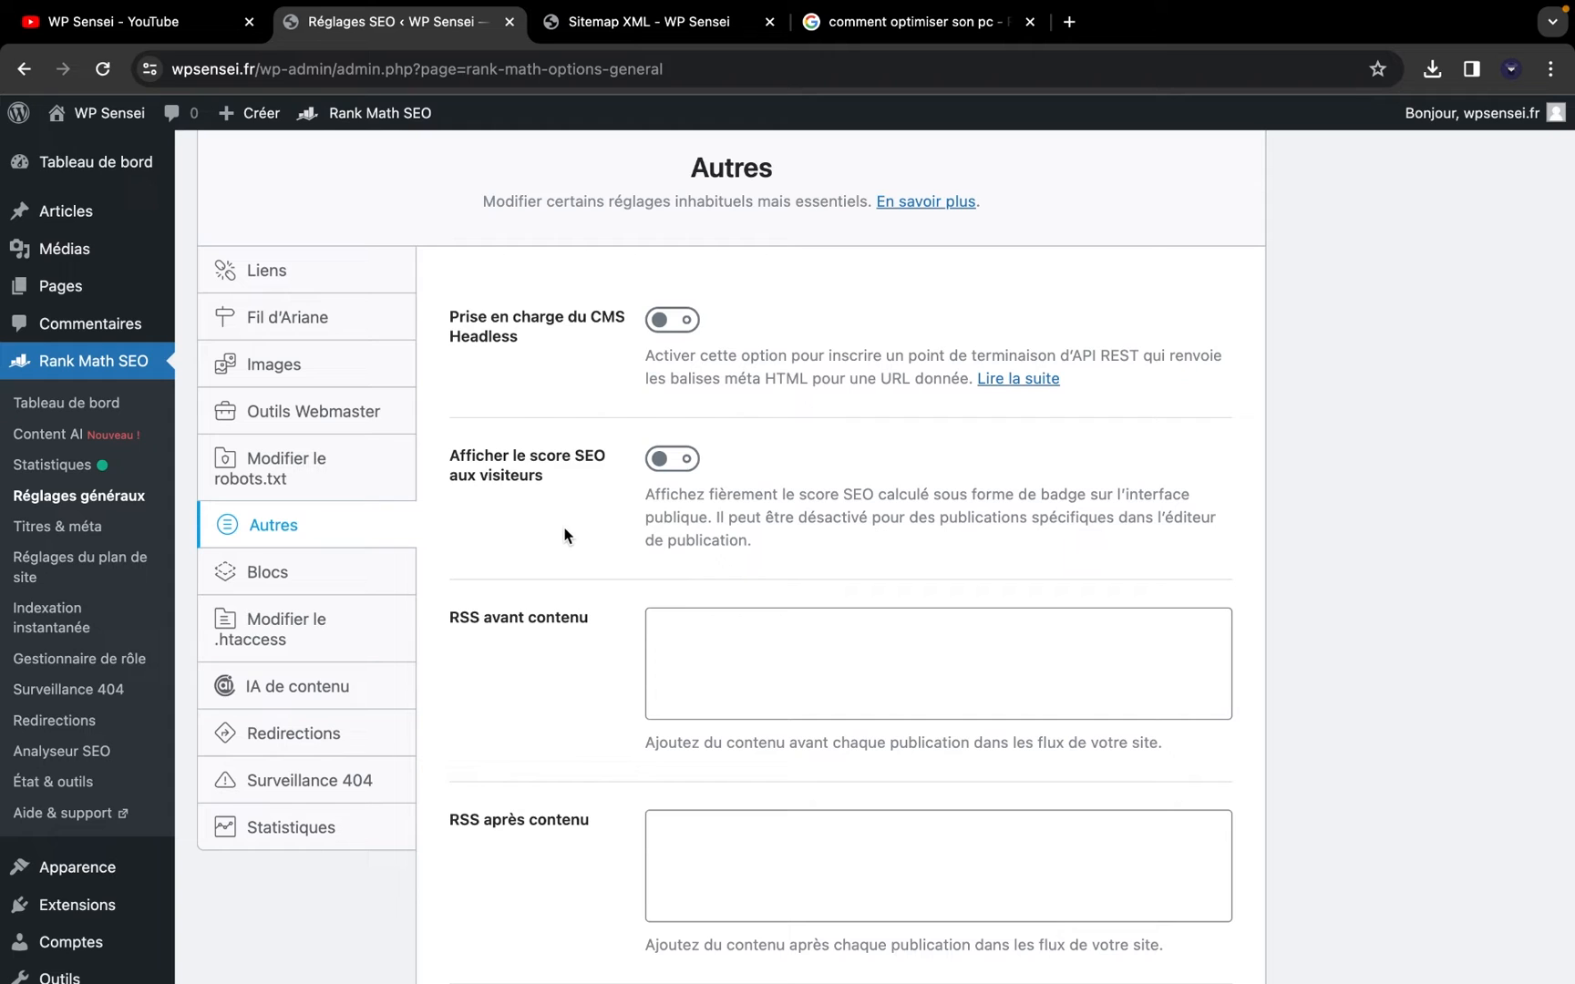
{"action": "scroll", "coordinate": [565, 535], "scroll_direction": "down", "scroll_amount": 3}
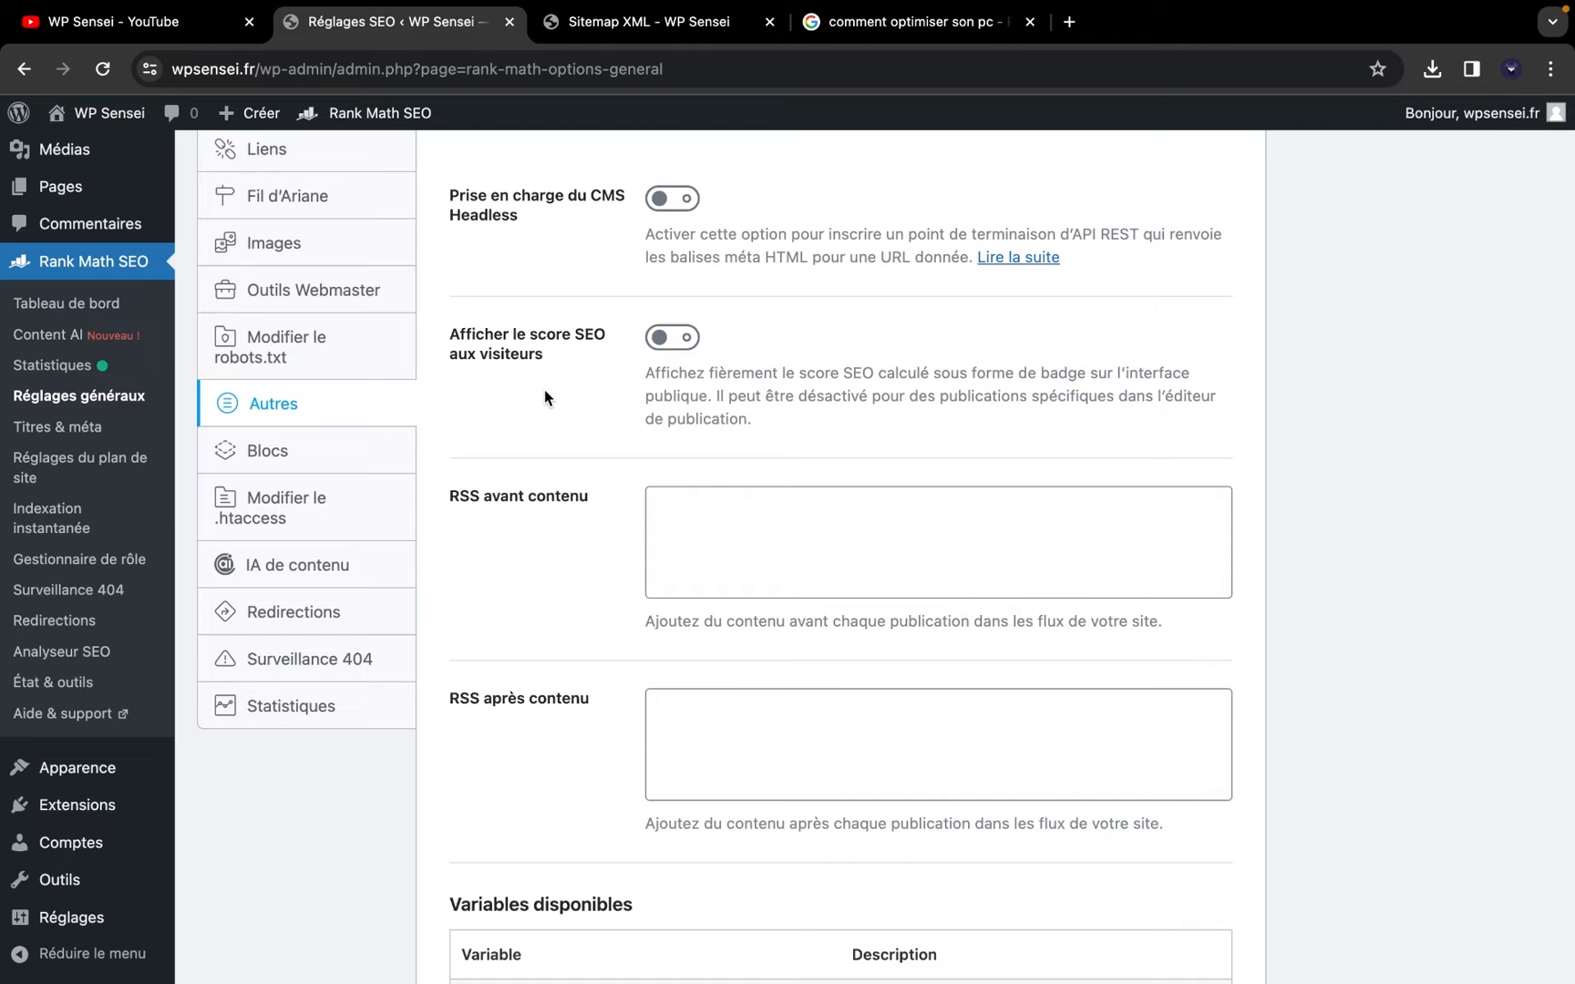
{"action": "scroll", "coordinate": [544, 389], "scroll_direction": "down", "scroll_amount": 3}
{"action": "scroll", "coordinate": [544, 389], "scroll_direction": "up", "scroll_amount": 2}
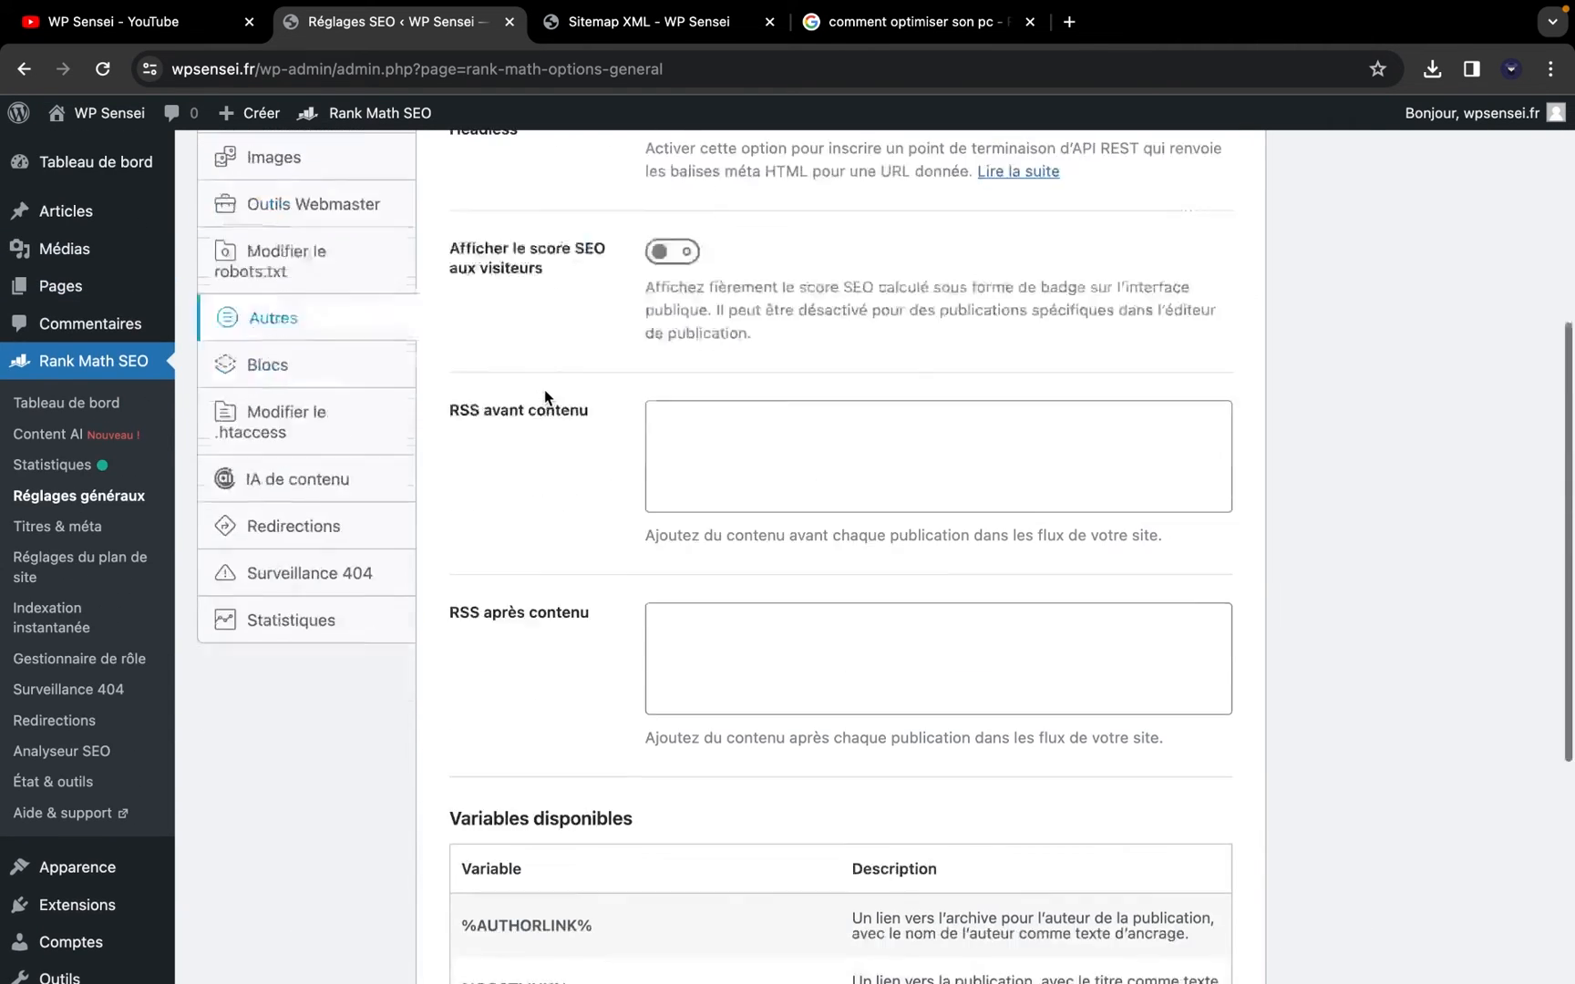
Examine the default table of contents block settings and the .htaccess file content
{"action": "left_click", "coordinate": [300, 426]}
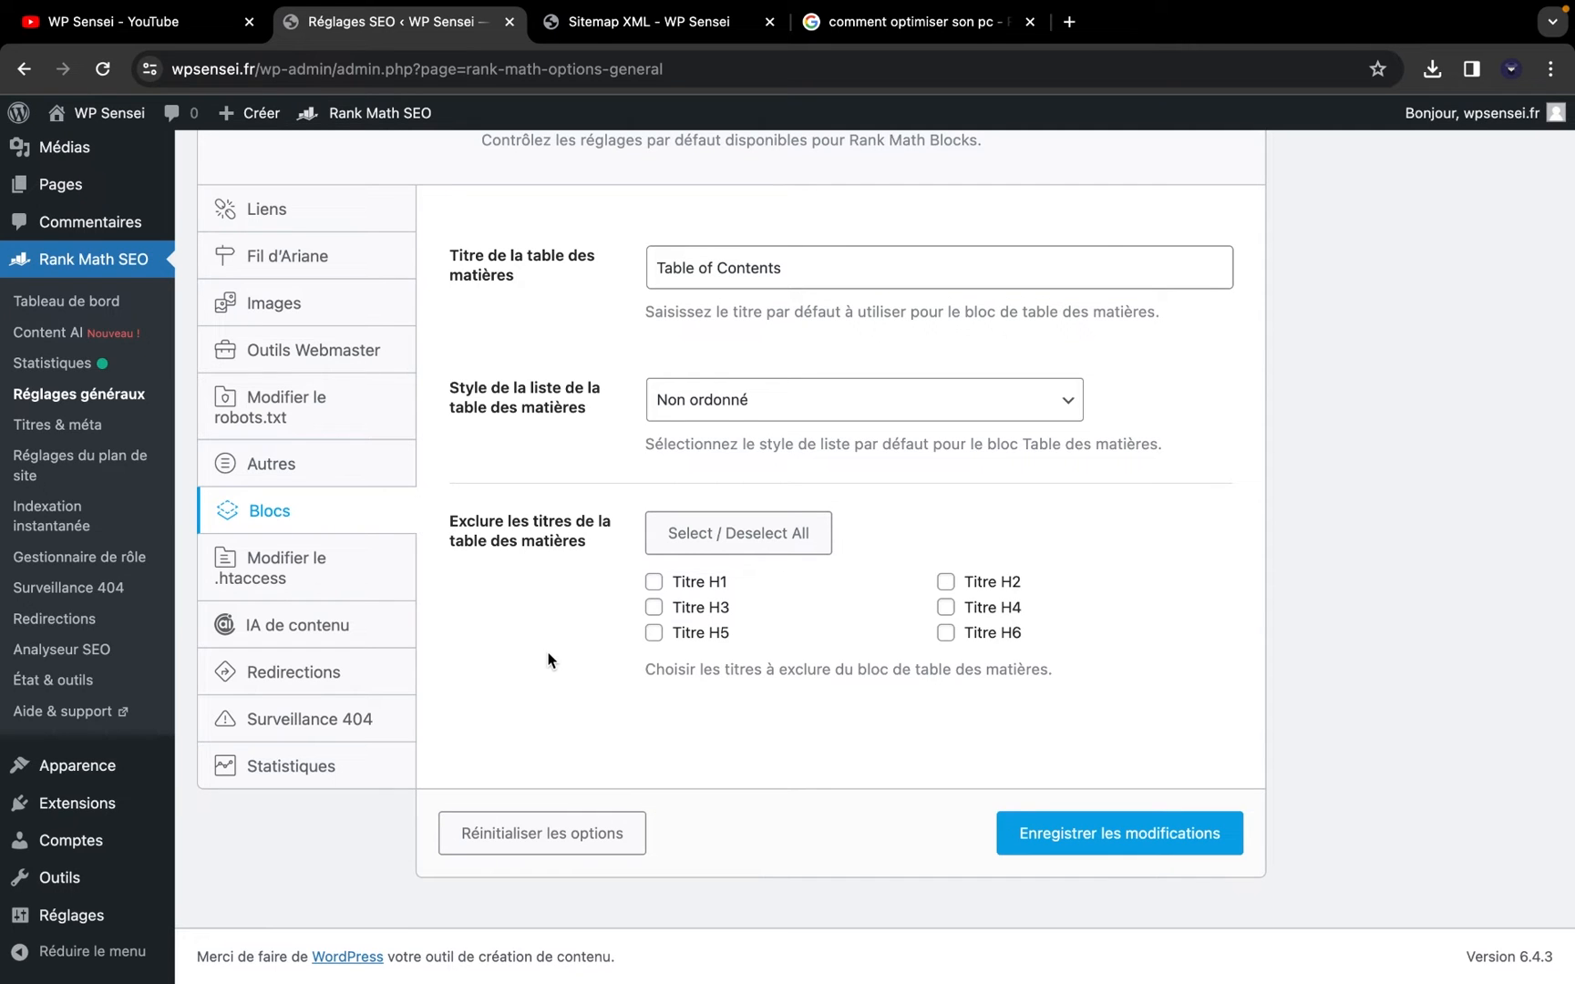
{"action": "scroll", "coordinate": [548, 660], "scroll_direction": "up", "scroll_amount": 2}
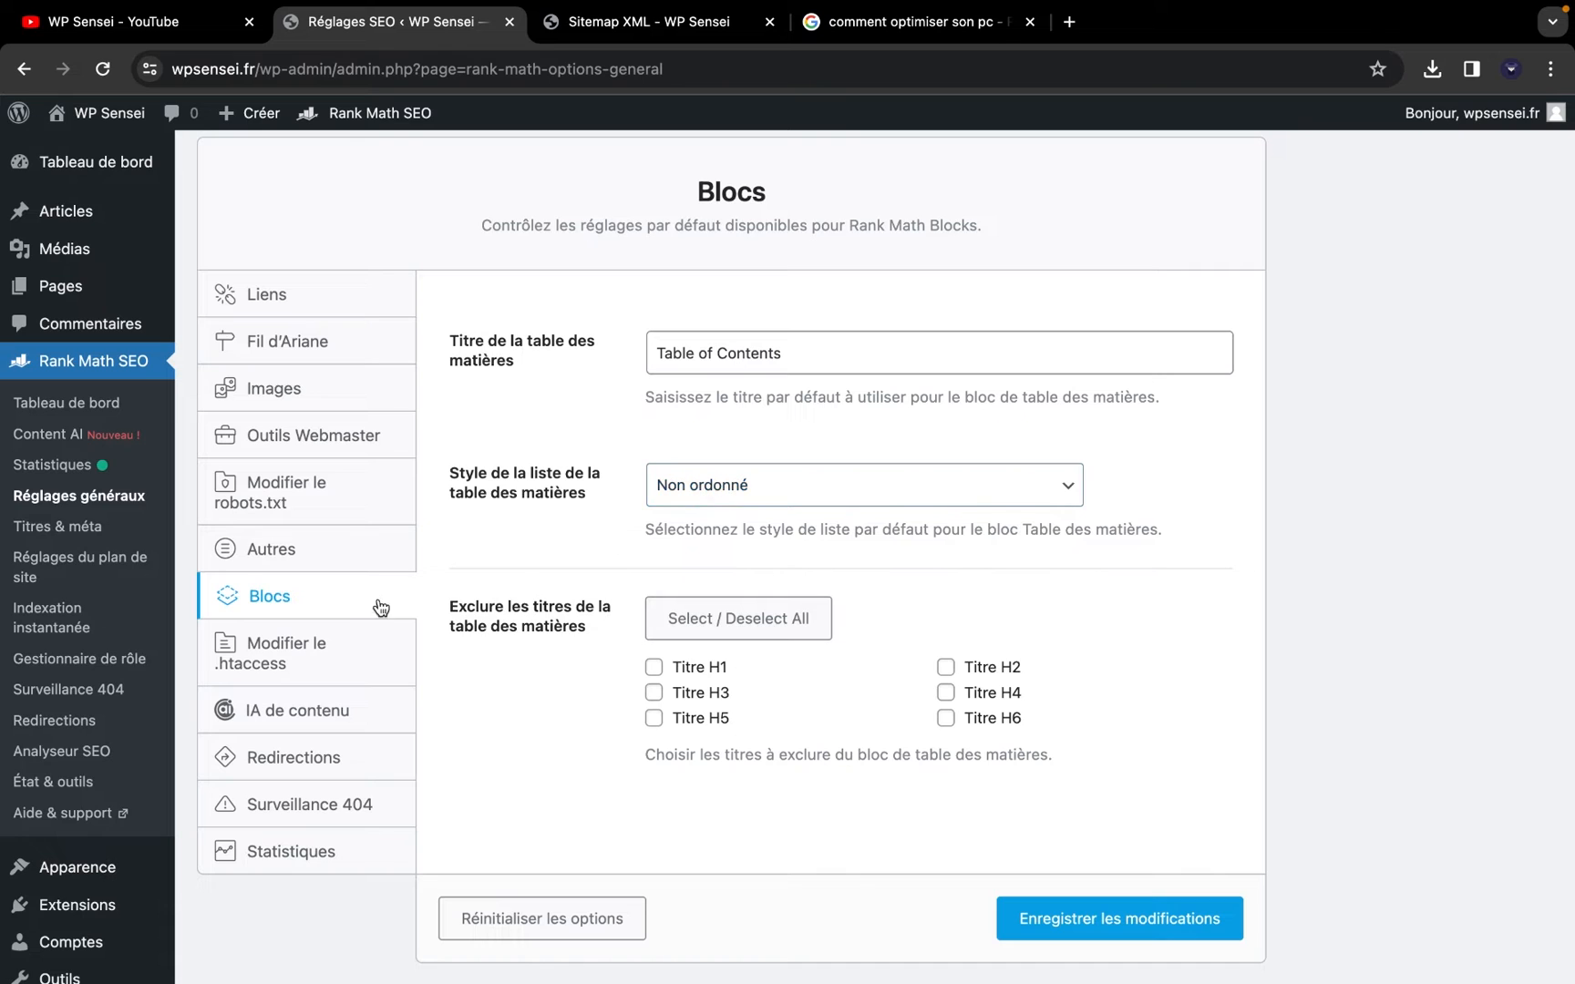
{"action": "left_click", "coordinate": [347, 627]}
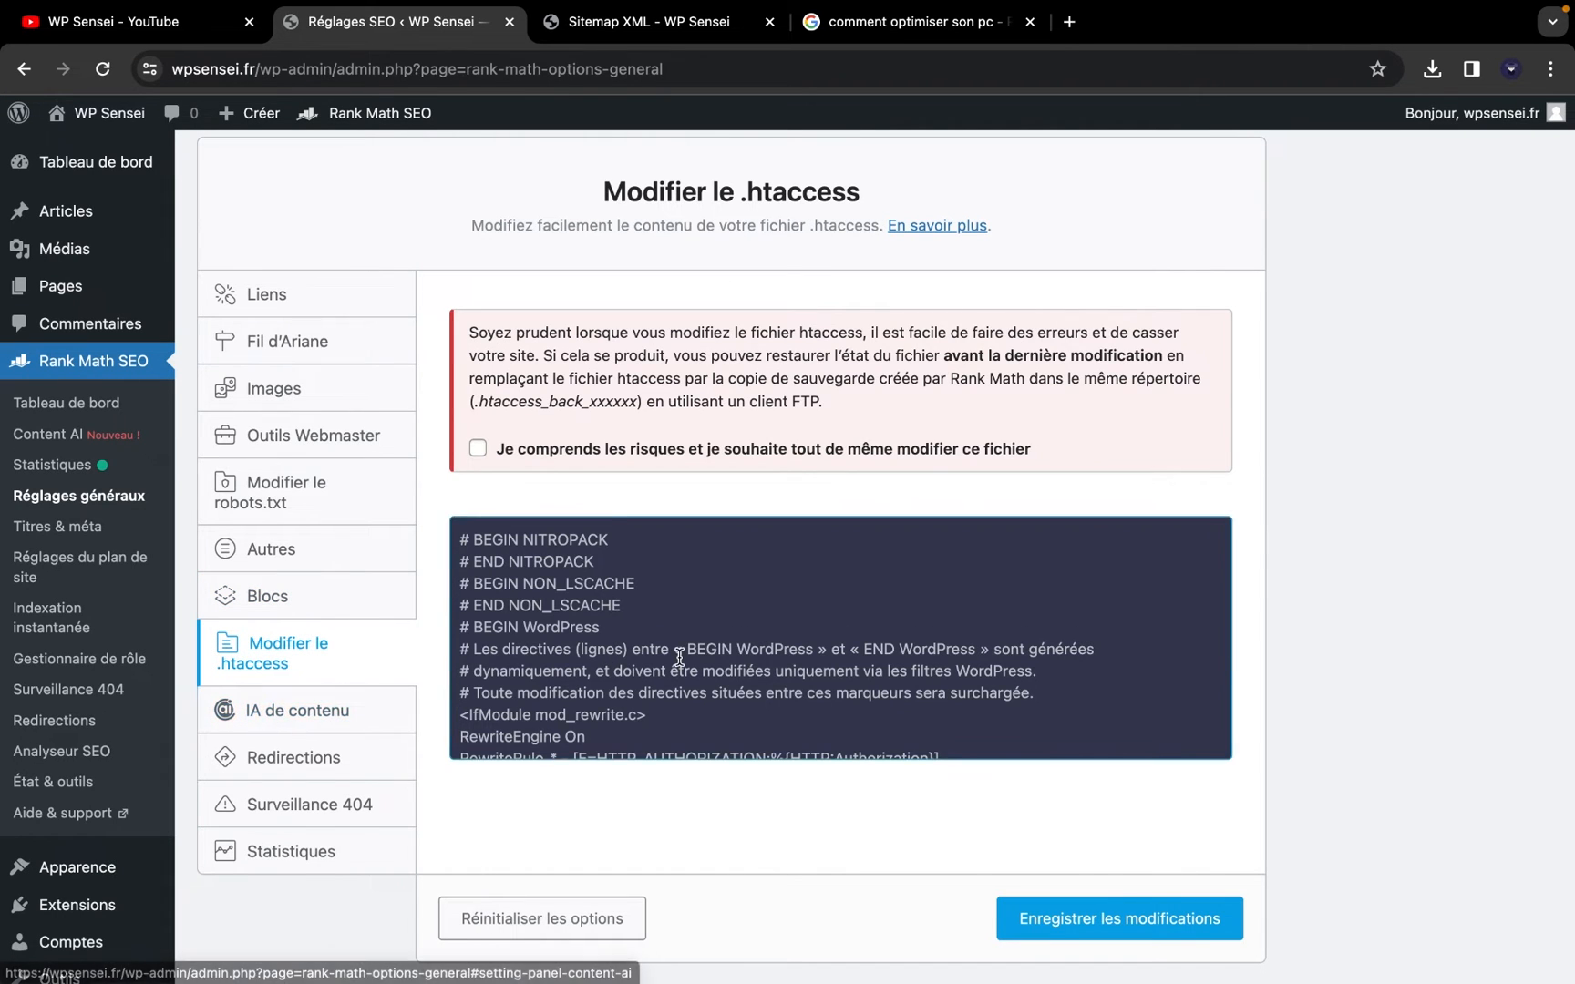
{"action": "scroll", "coordinate": [683, 621], "scroll_direction": "down", "scroll_amount": 3}
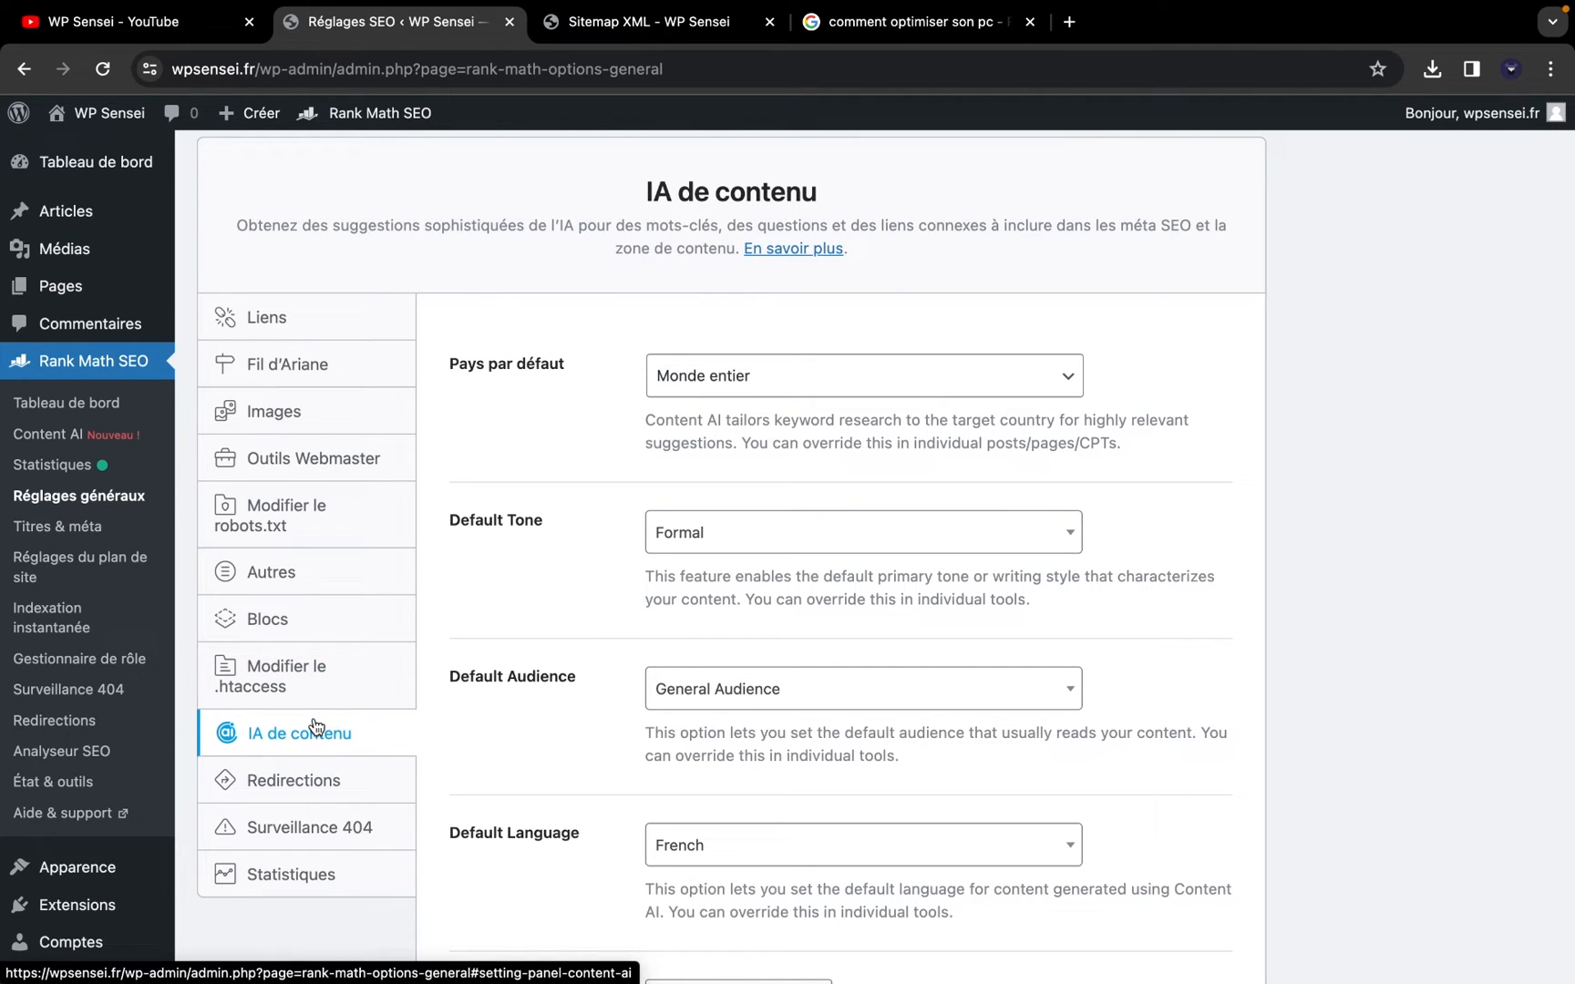
Review the Content AI defaults for country, tone, audience, language and publication types
{"action": "scroll", "coordinate": [469, 597], "scroll_direction": "down", "scroll_amount": 1}
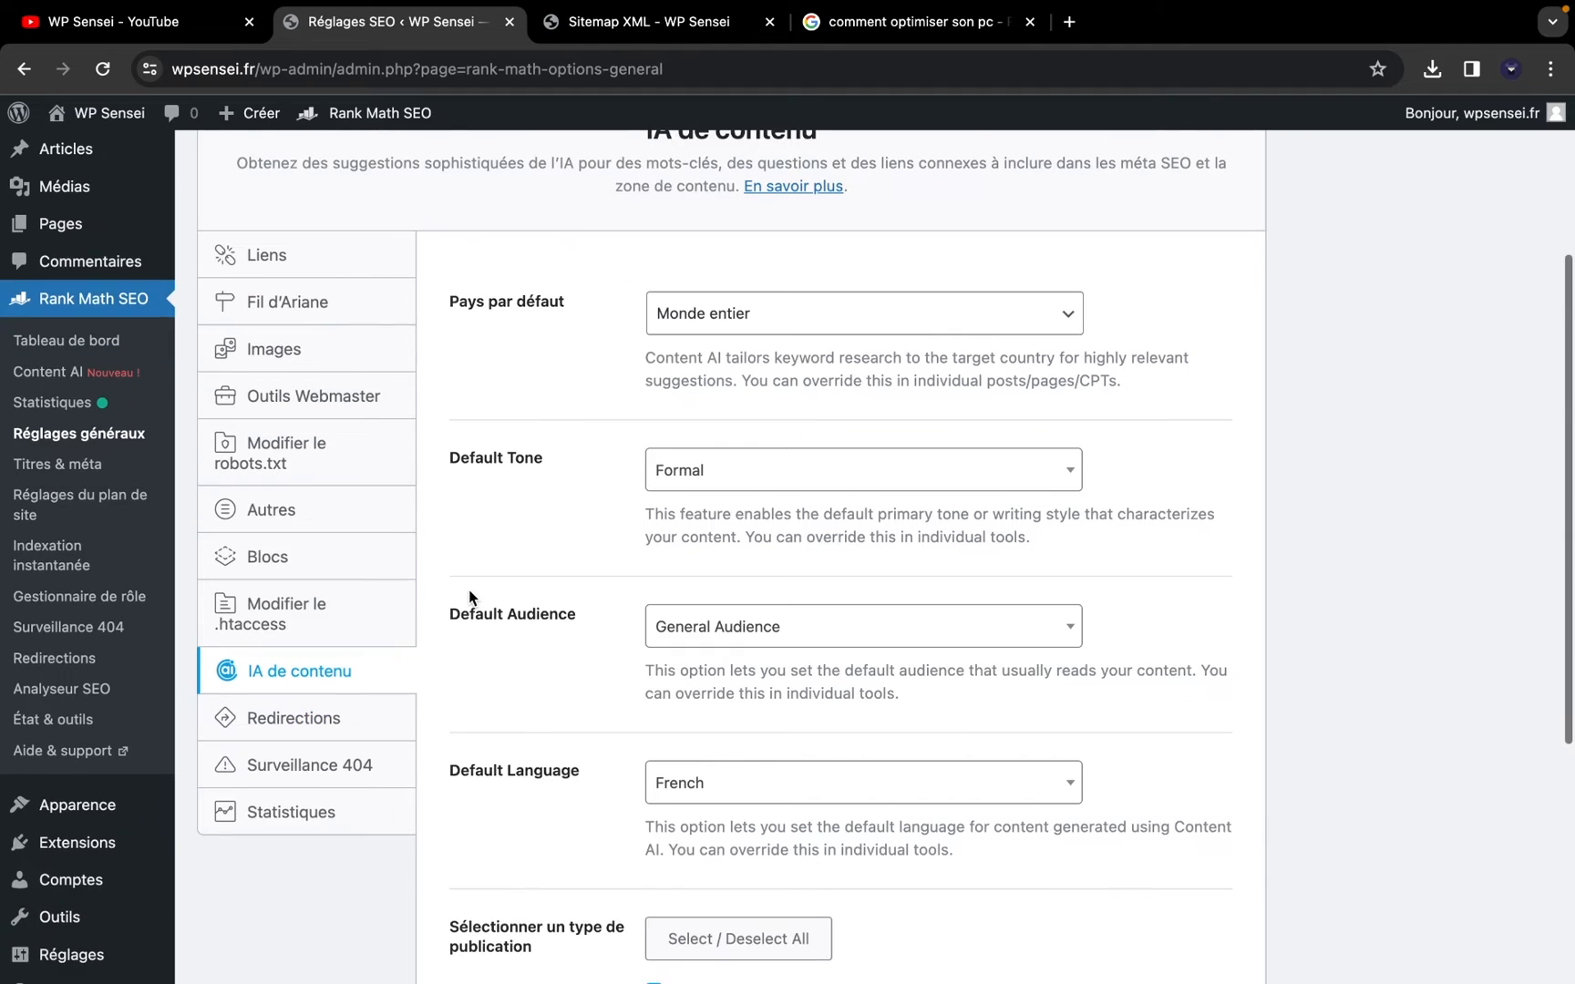
{"action": "scroll", "coordinate": [469, 596], "scroll_direction": "up", "scroll_amount": 1}
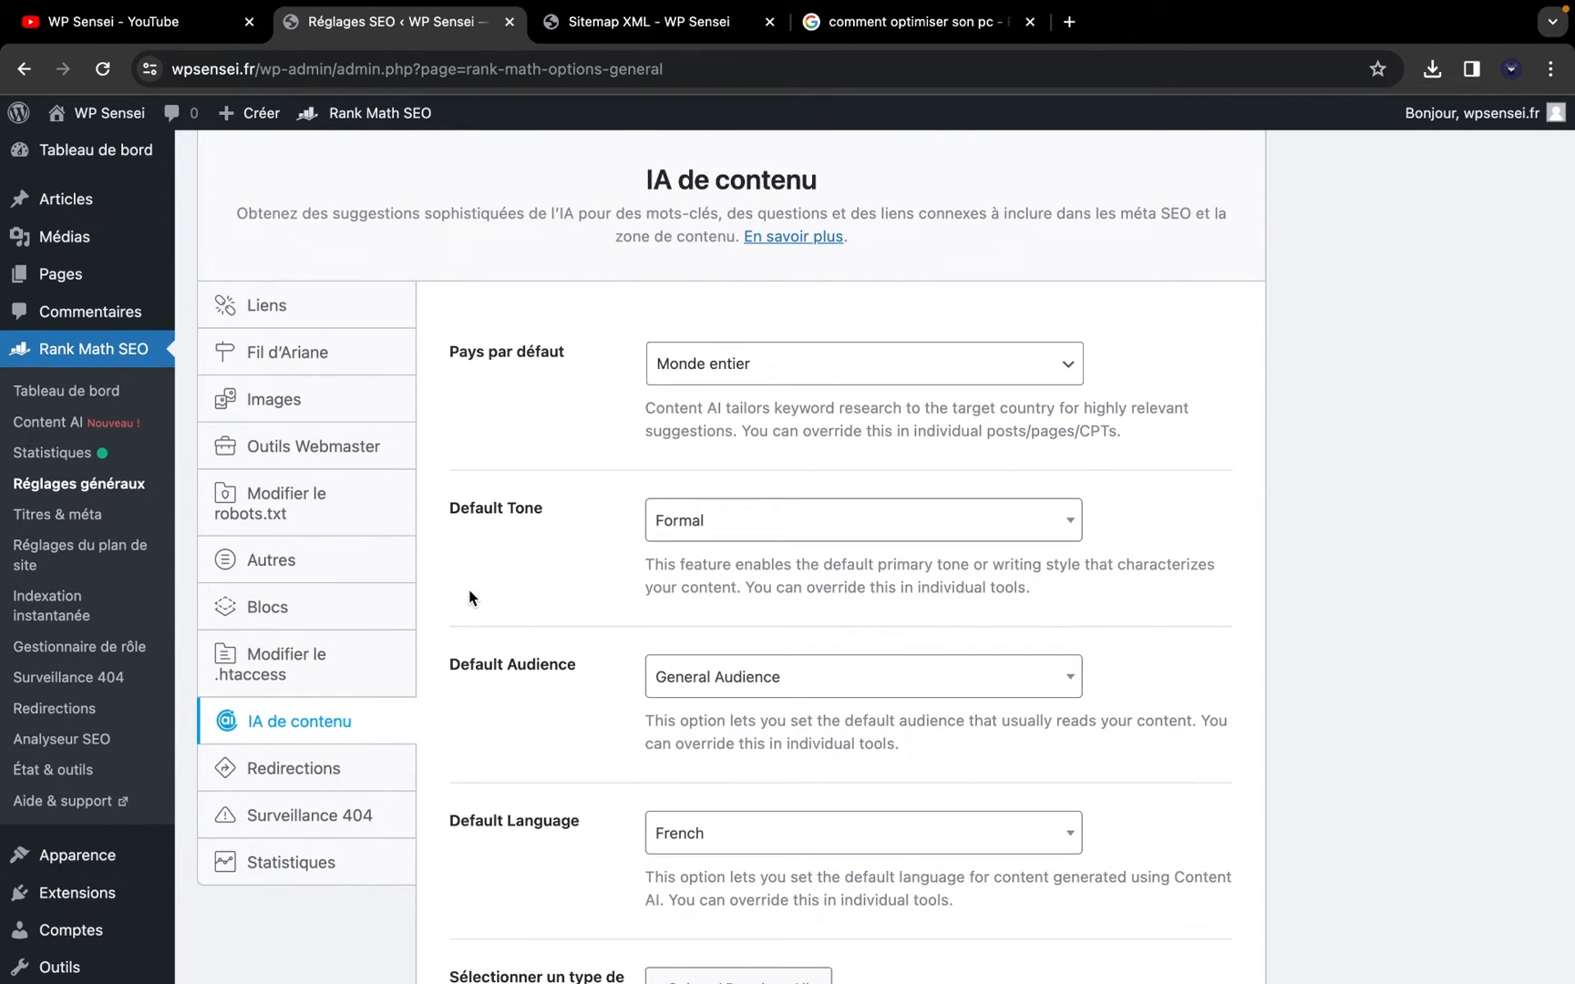
{"action": "scroll", "coordinate": [546, 531], "scroll_direction": "down", "scroll_amount": 3}
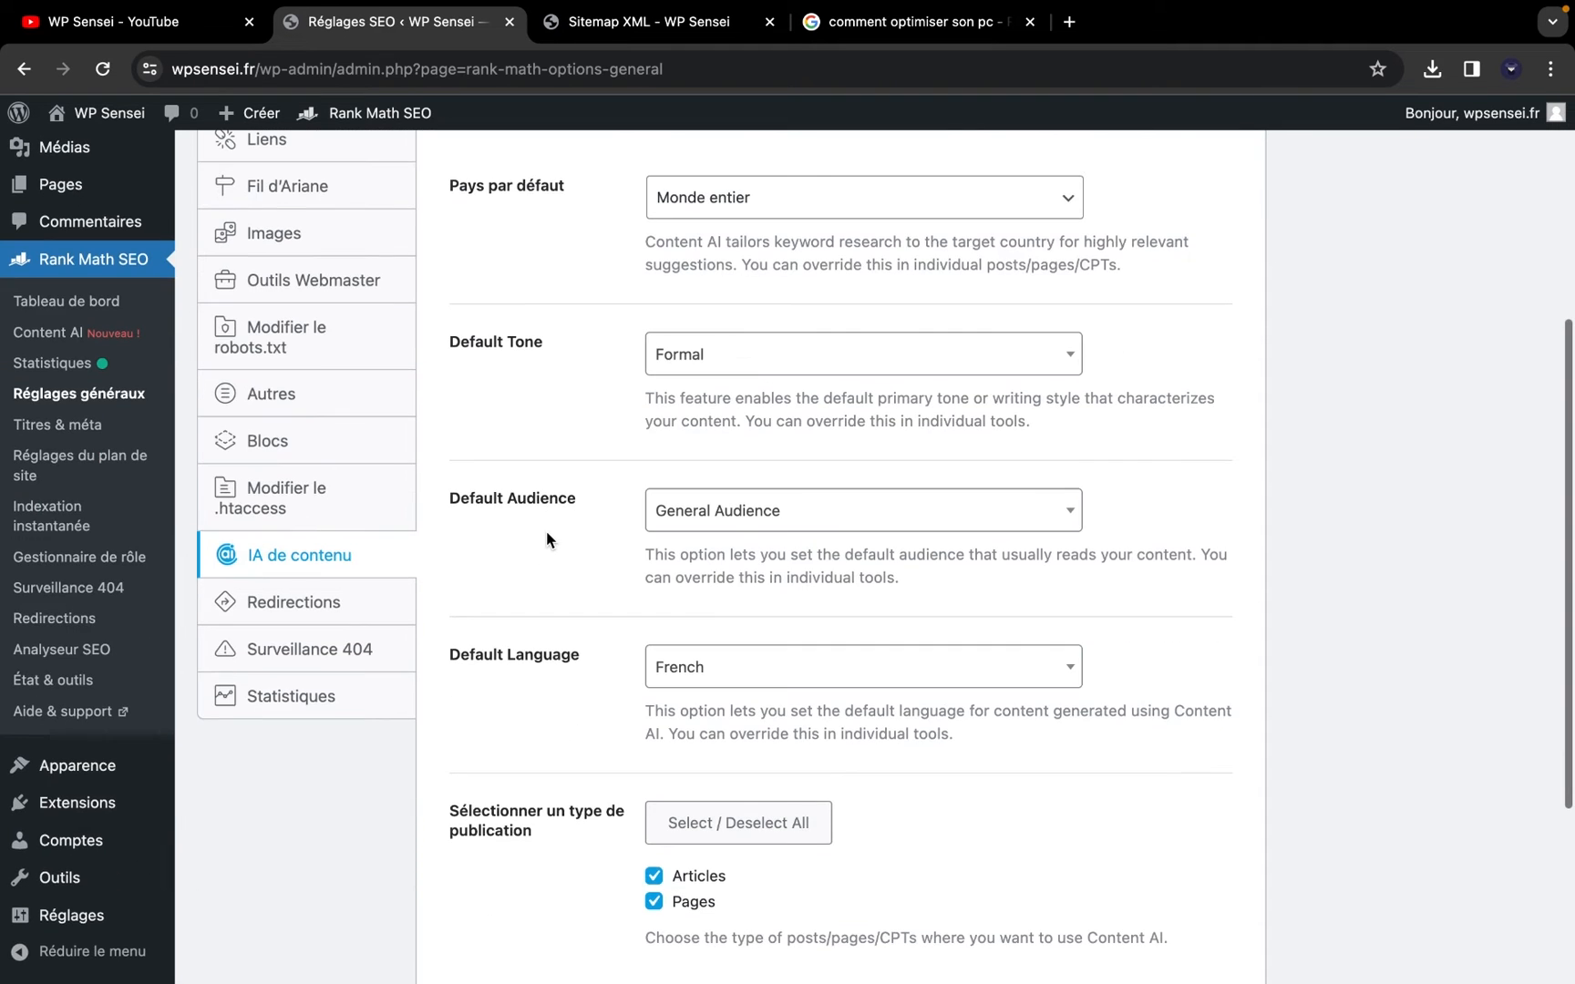
{"action": "scroll", "coordinate": [461, 576], "scroll_direction": "down", "scroll_amount": 2}
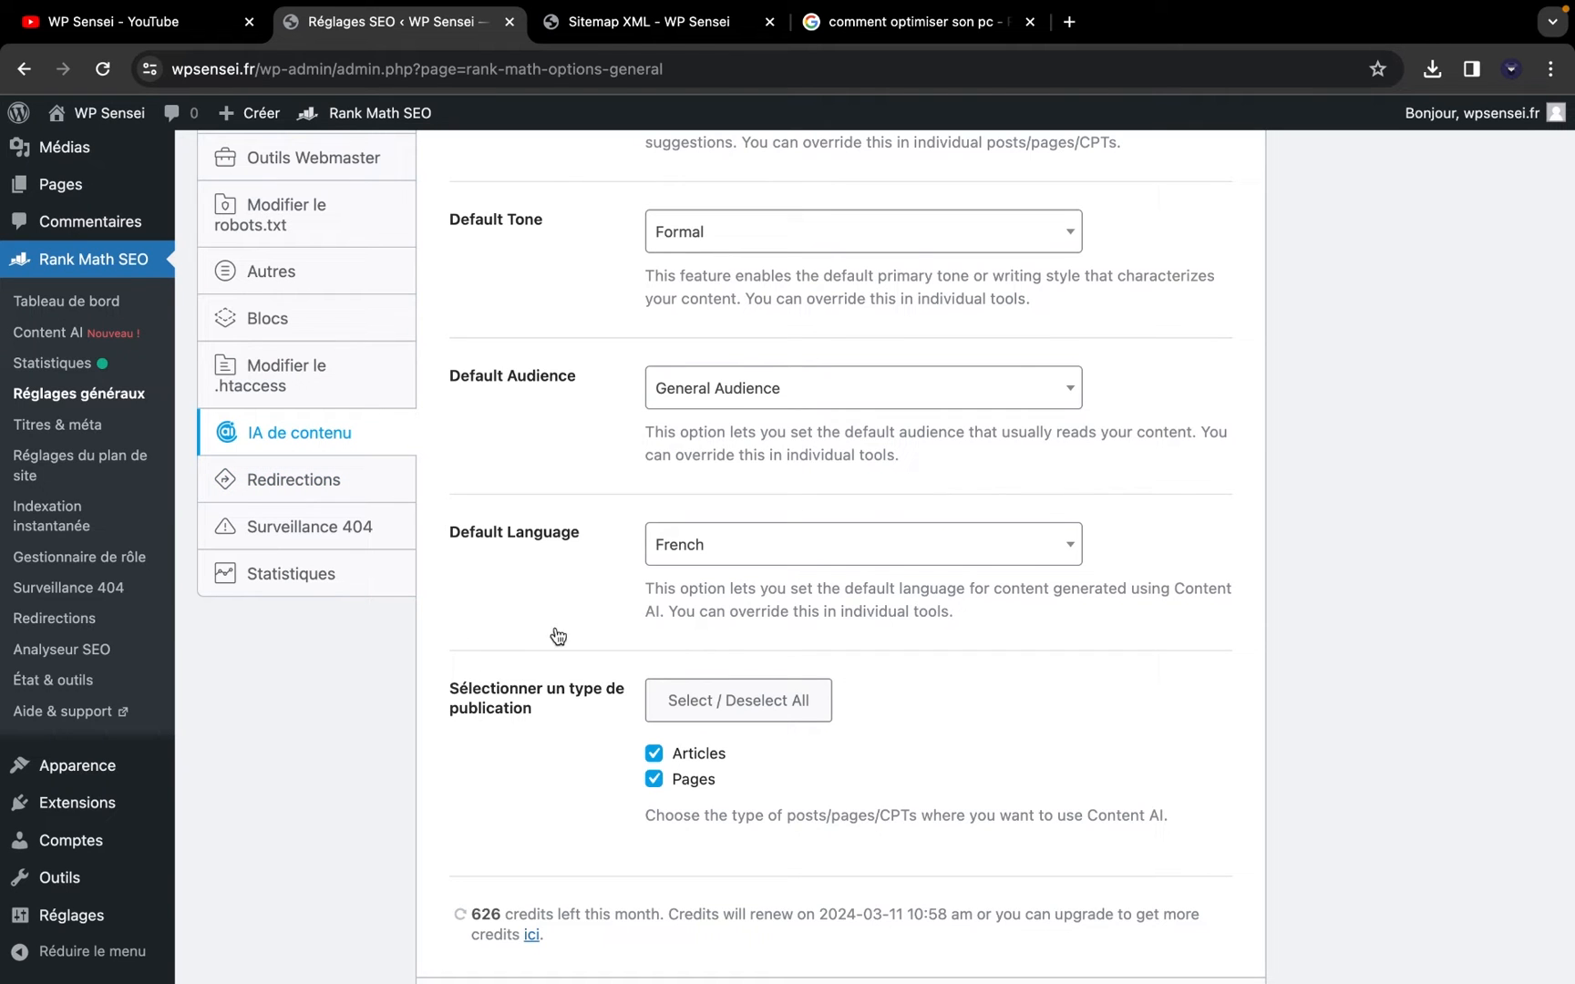
Open the general redirection settings and view the fallback behaviour and redirection type options
{"action": "left_click", "coordinate": [349, 483]}
{"action": "scroll", "coordinate": [495, 656], "scroll_direction": "up", "scroll_amount": 2}
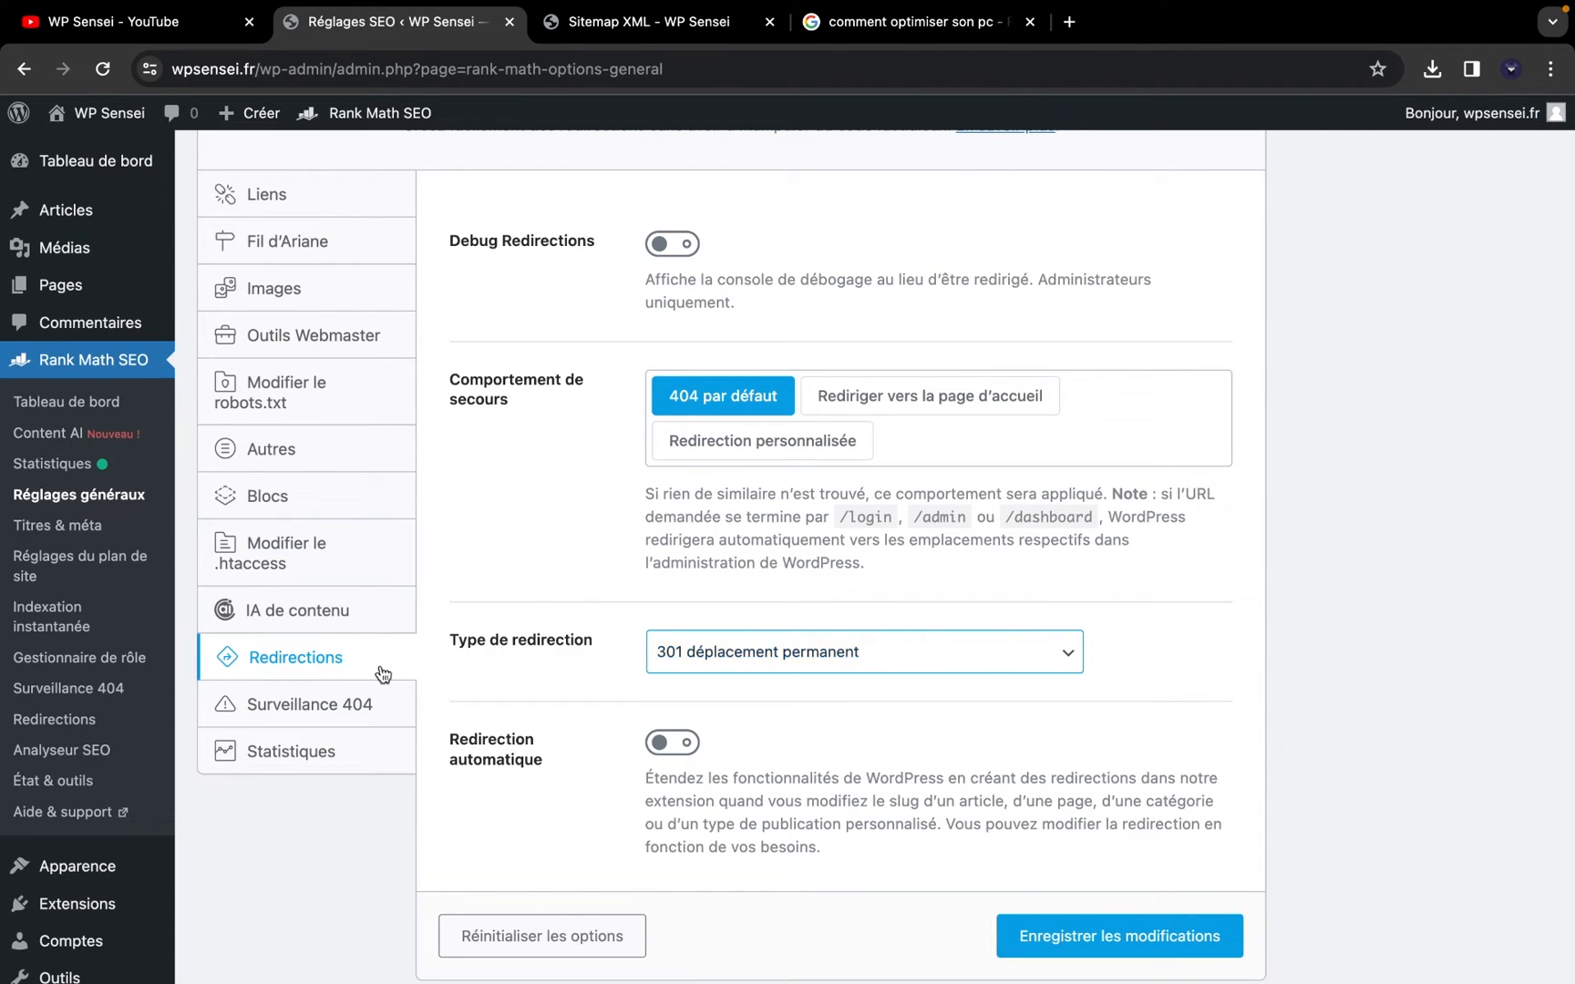
Review the Surveillance 404 settings and the Search Console, Analytics and AdSense sections of the Statistiques settings
{"action": "left_click", "coordinate": [392, 704]}
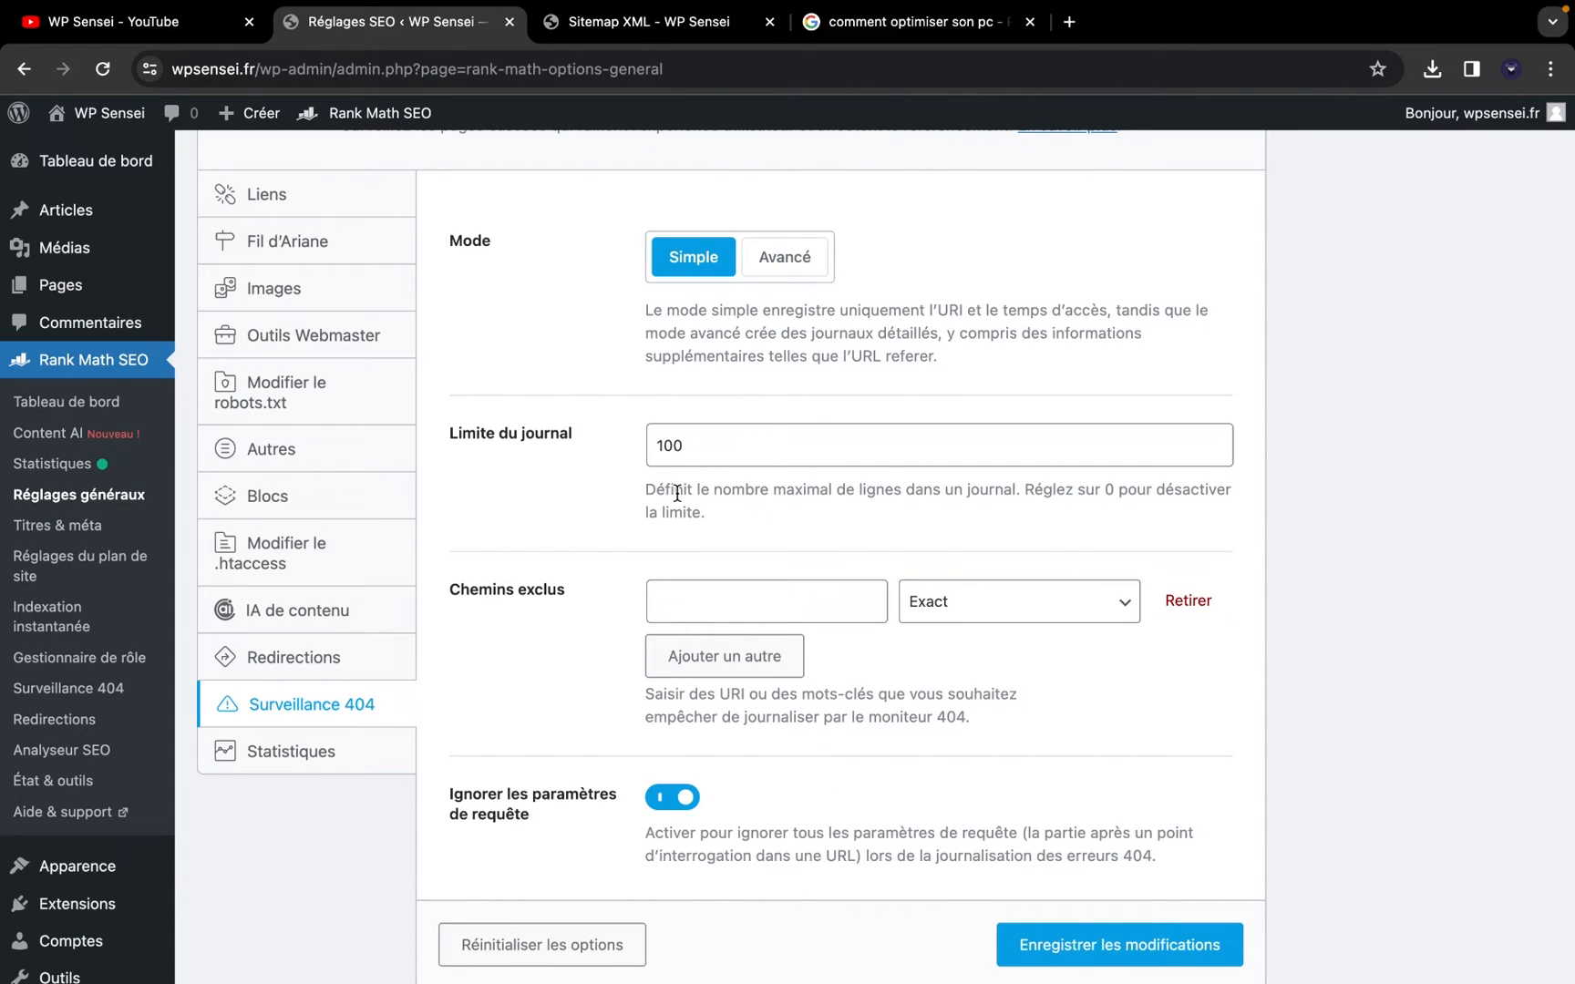
{"action": "scroll", "coordinate": [587, 612], "scroll_direction": "down", "scroll_amount": 2}
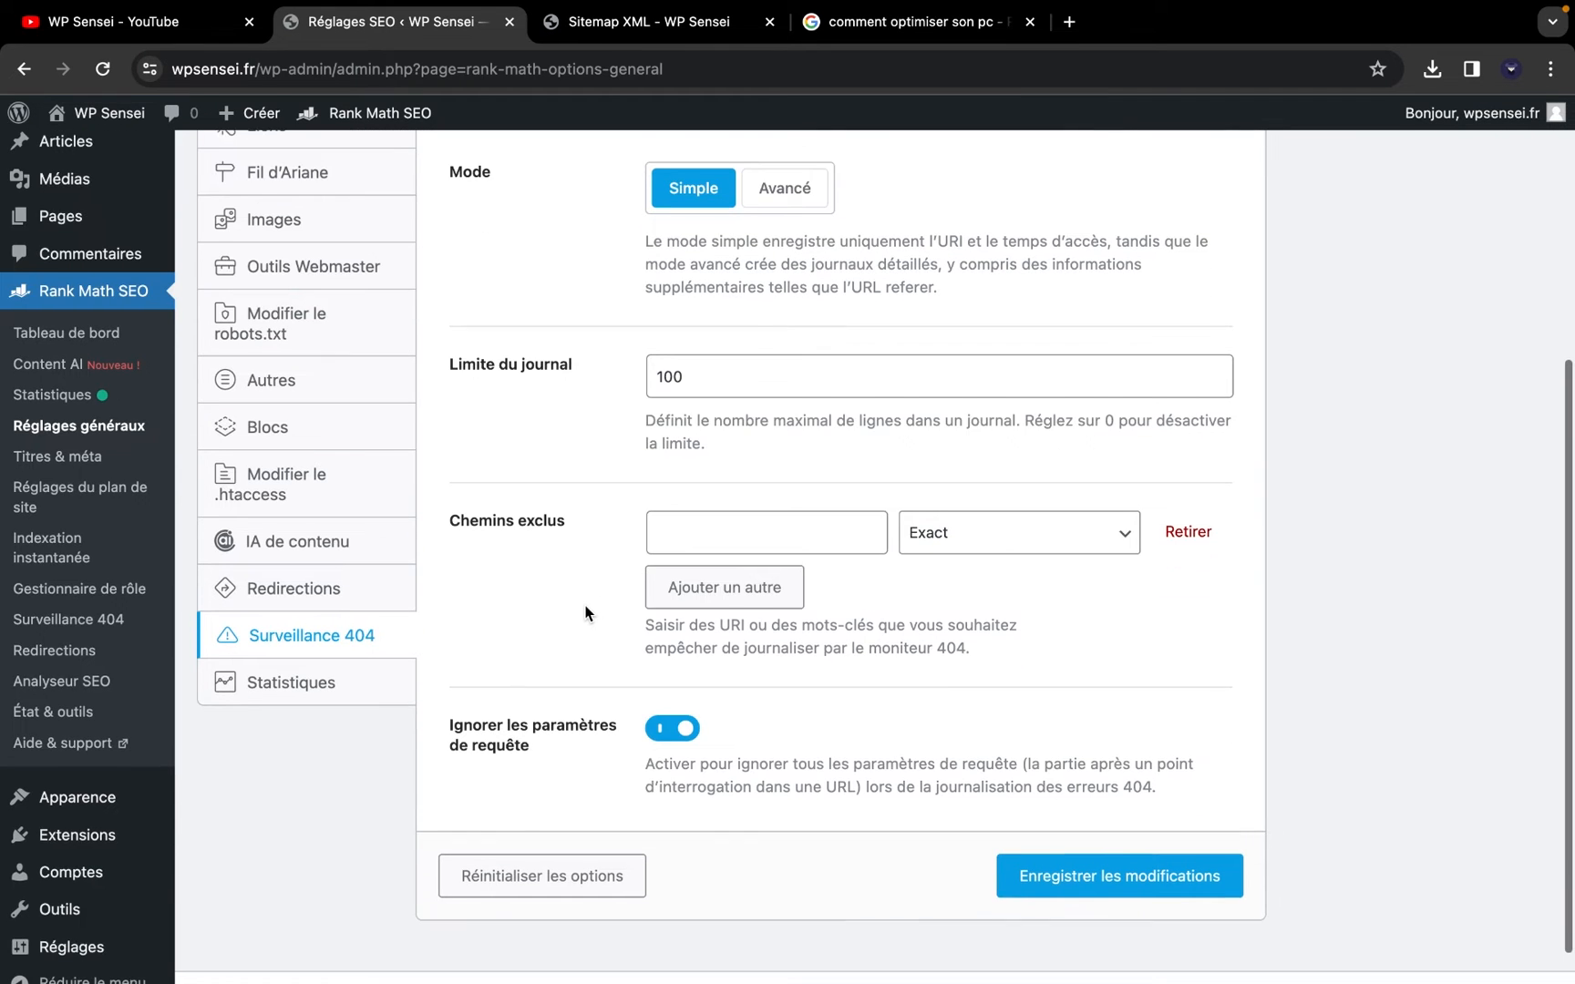
{"action": "left_click", "coordinate": [347, 673]}
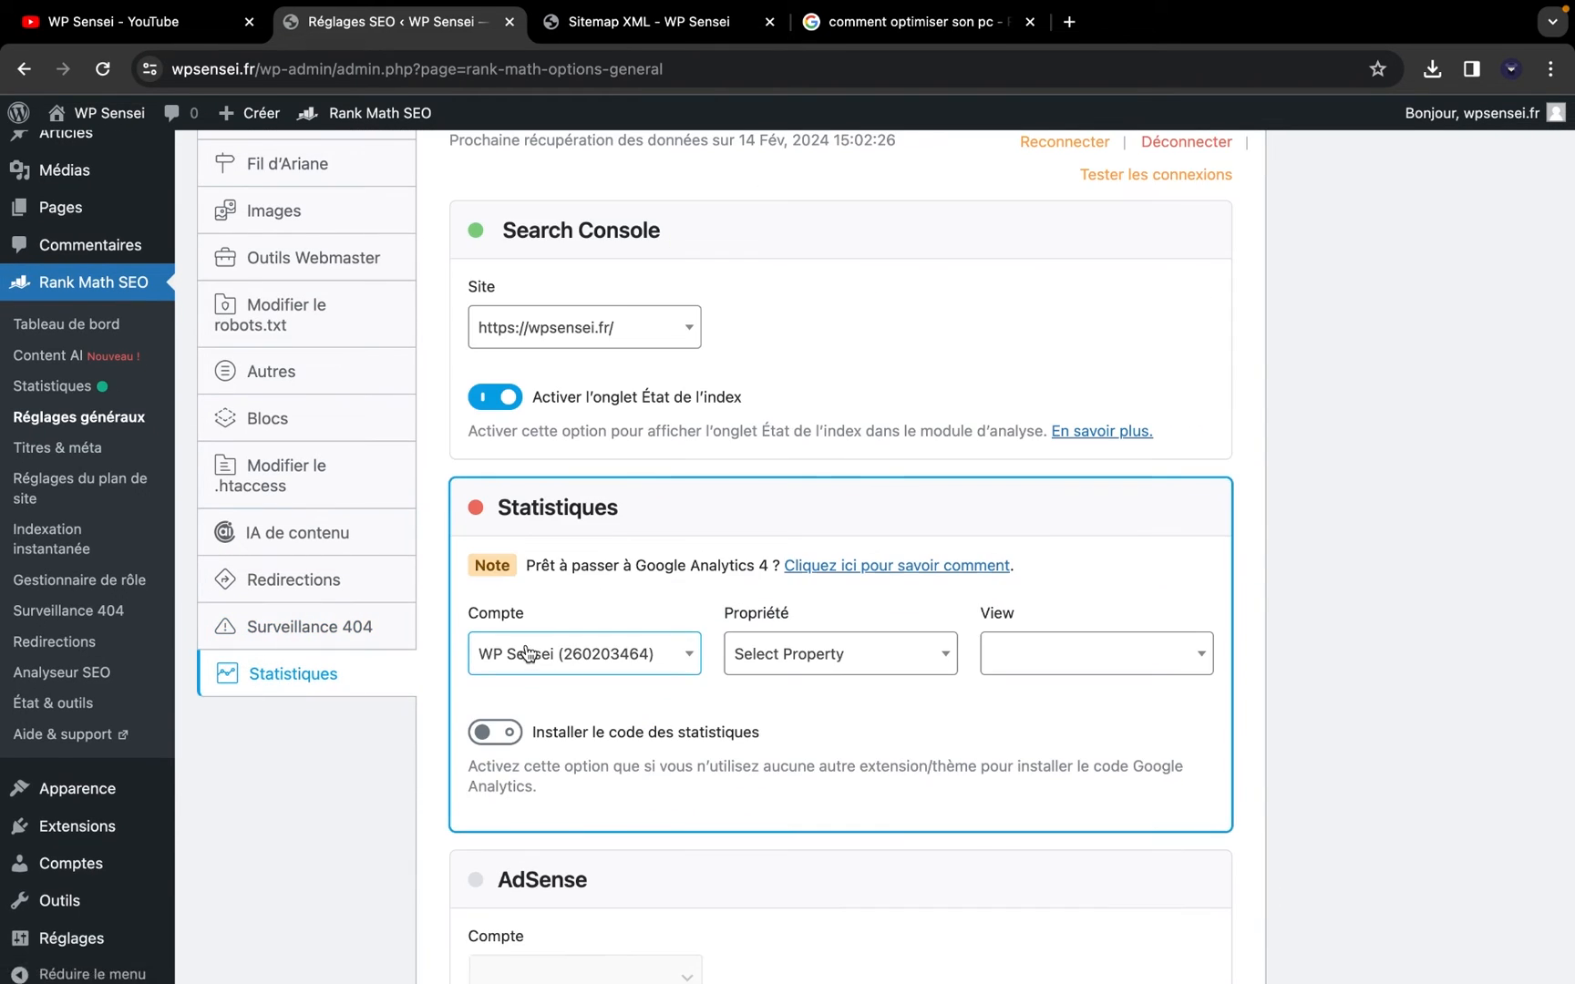
{"action": "scroll", "coordinate": [520, 605], "scroll_direction": "up", "scroll_amount": 2}
{"action": "scroll", "coordinate": [675, 693], "scroll_direction": "down", "scroll_amount": 5}
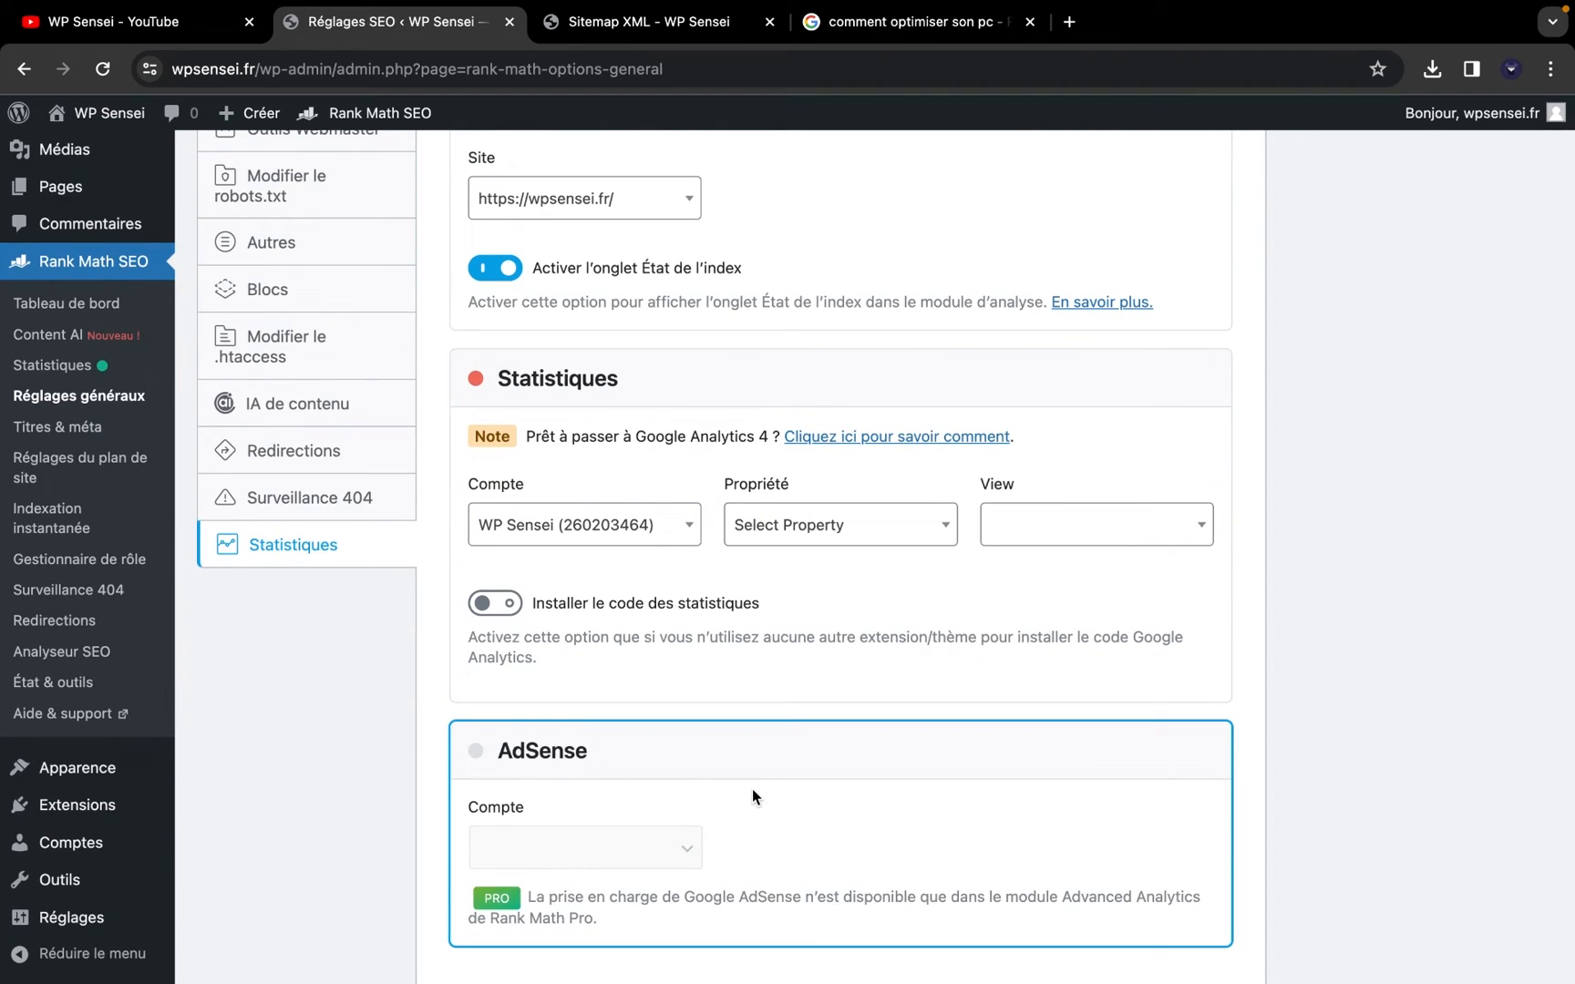
{"action": "scroll", "coordinate": [714, 771], "scroll_direction": "down", "scroll_amount": 1}
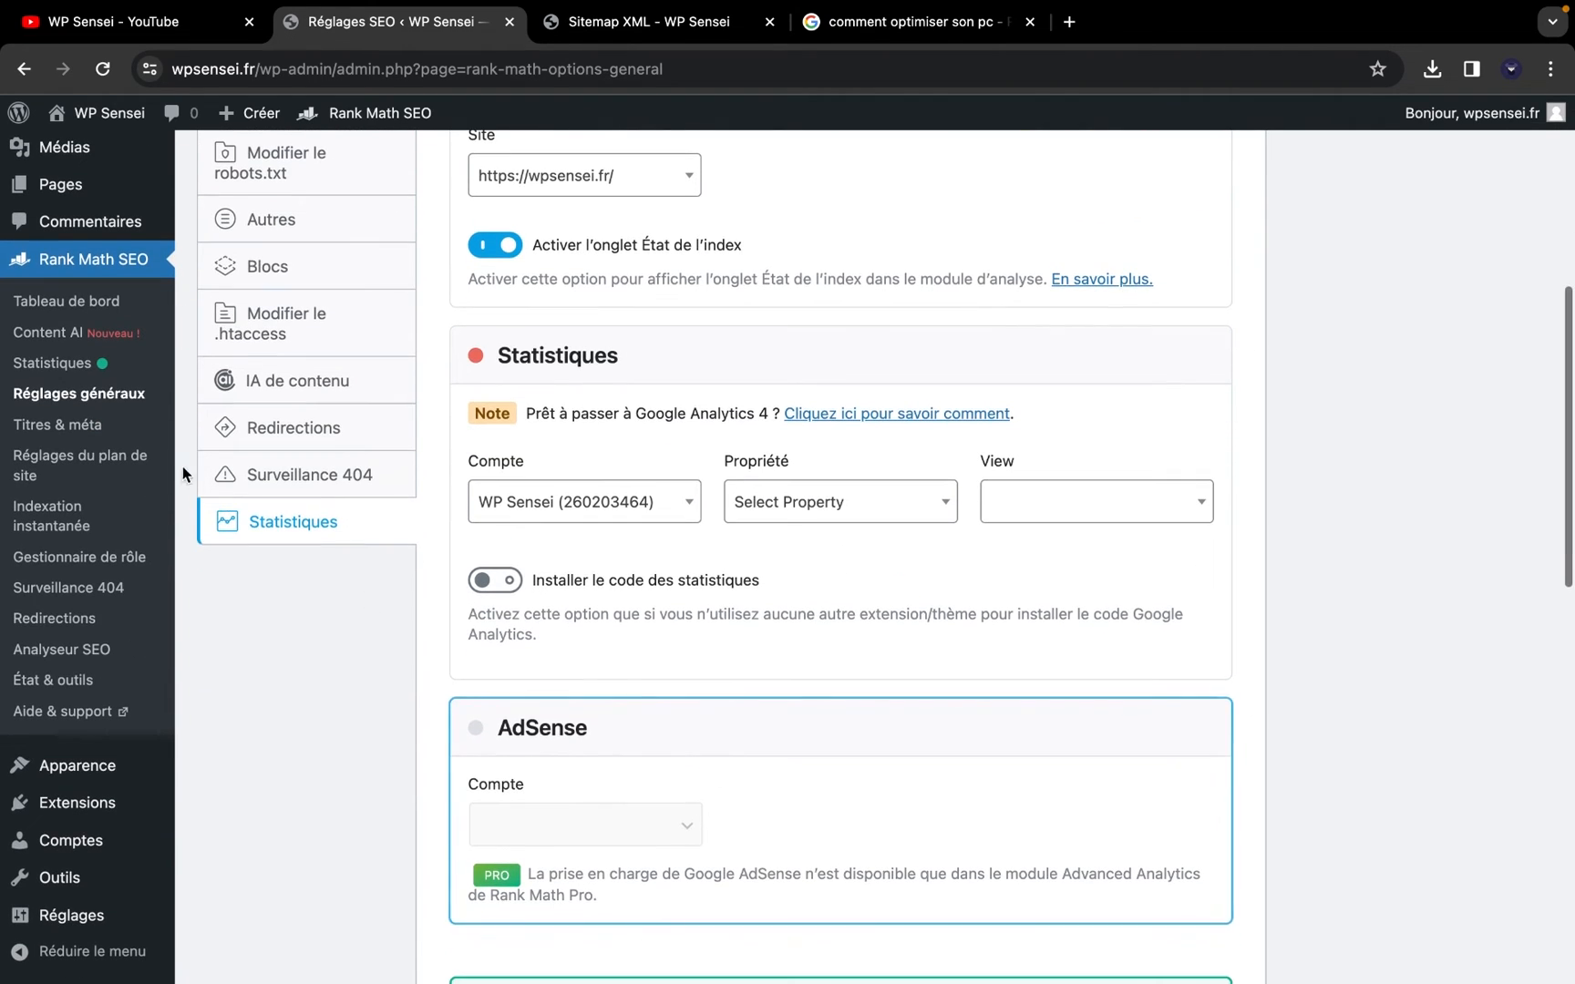
Open Rank Math's Titres & méta settings and view the global robots metadata options
{"action": "left_click", "coordinate": [91, 436]}
{"action": "left_click", "coordinate": [875, 394]}
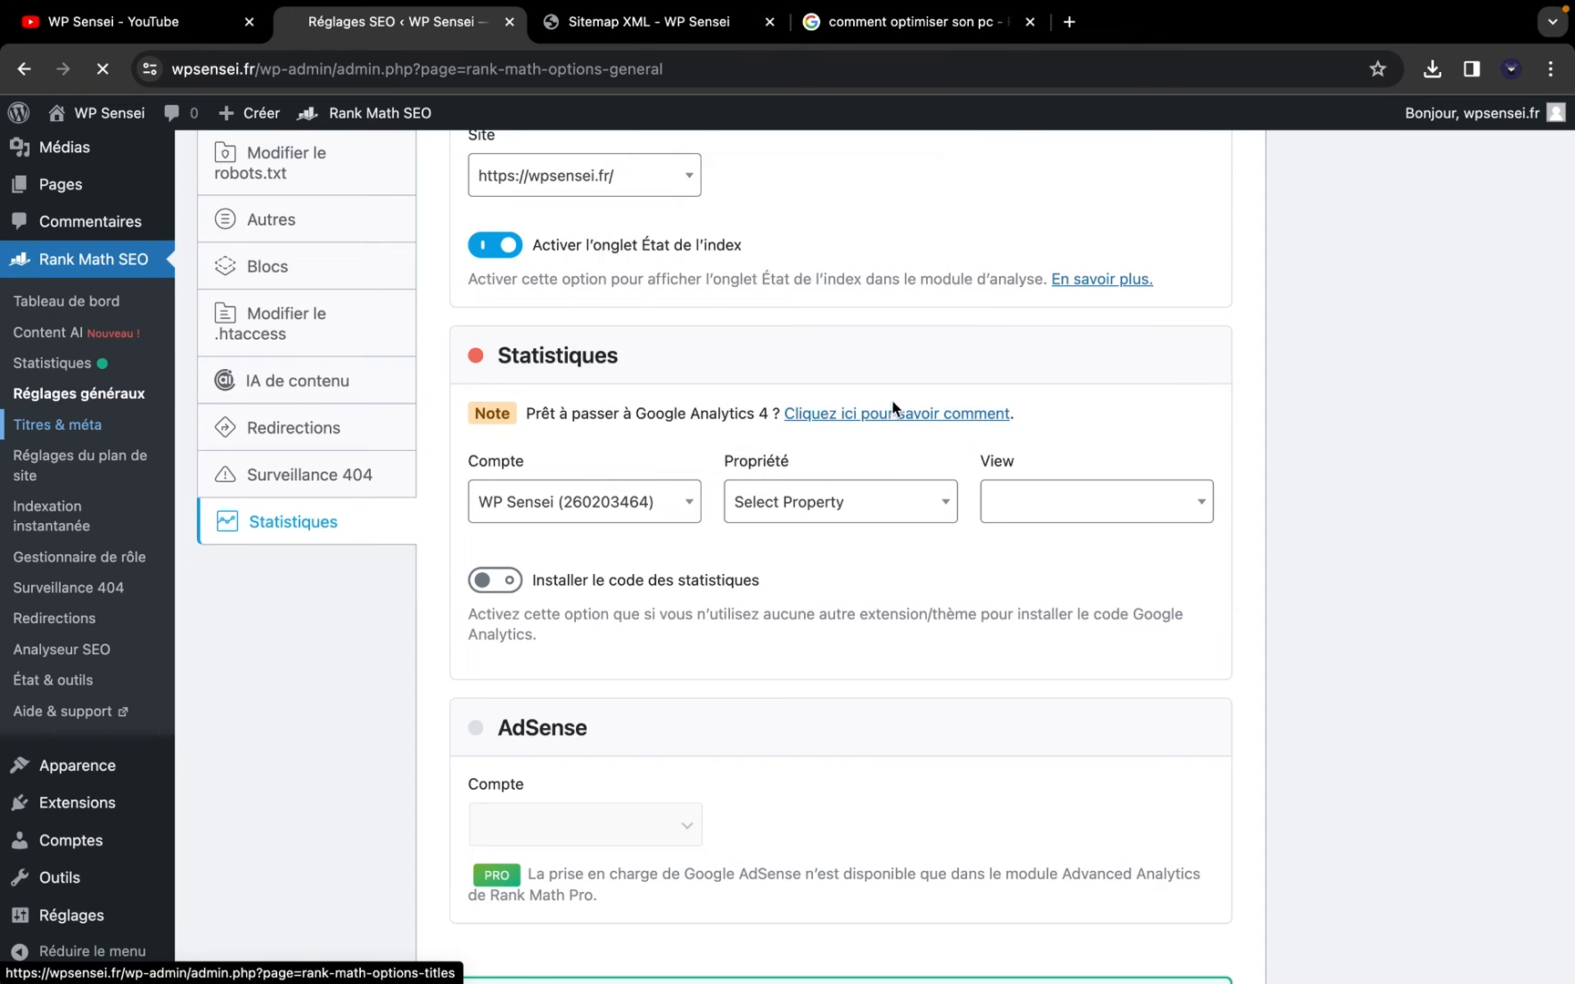
{"action": "scroll", "coordinate": [789, 547], "scroll_direction": "down", "scroll_amount": 2}
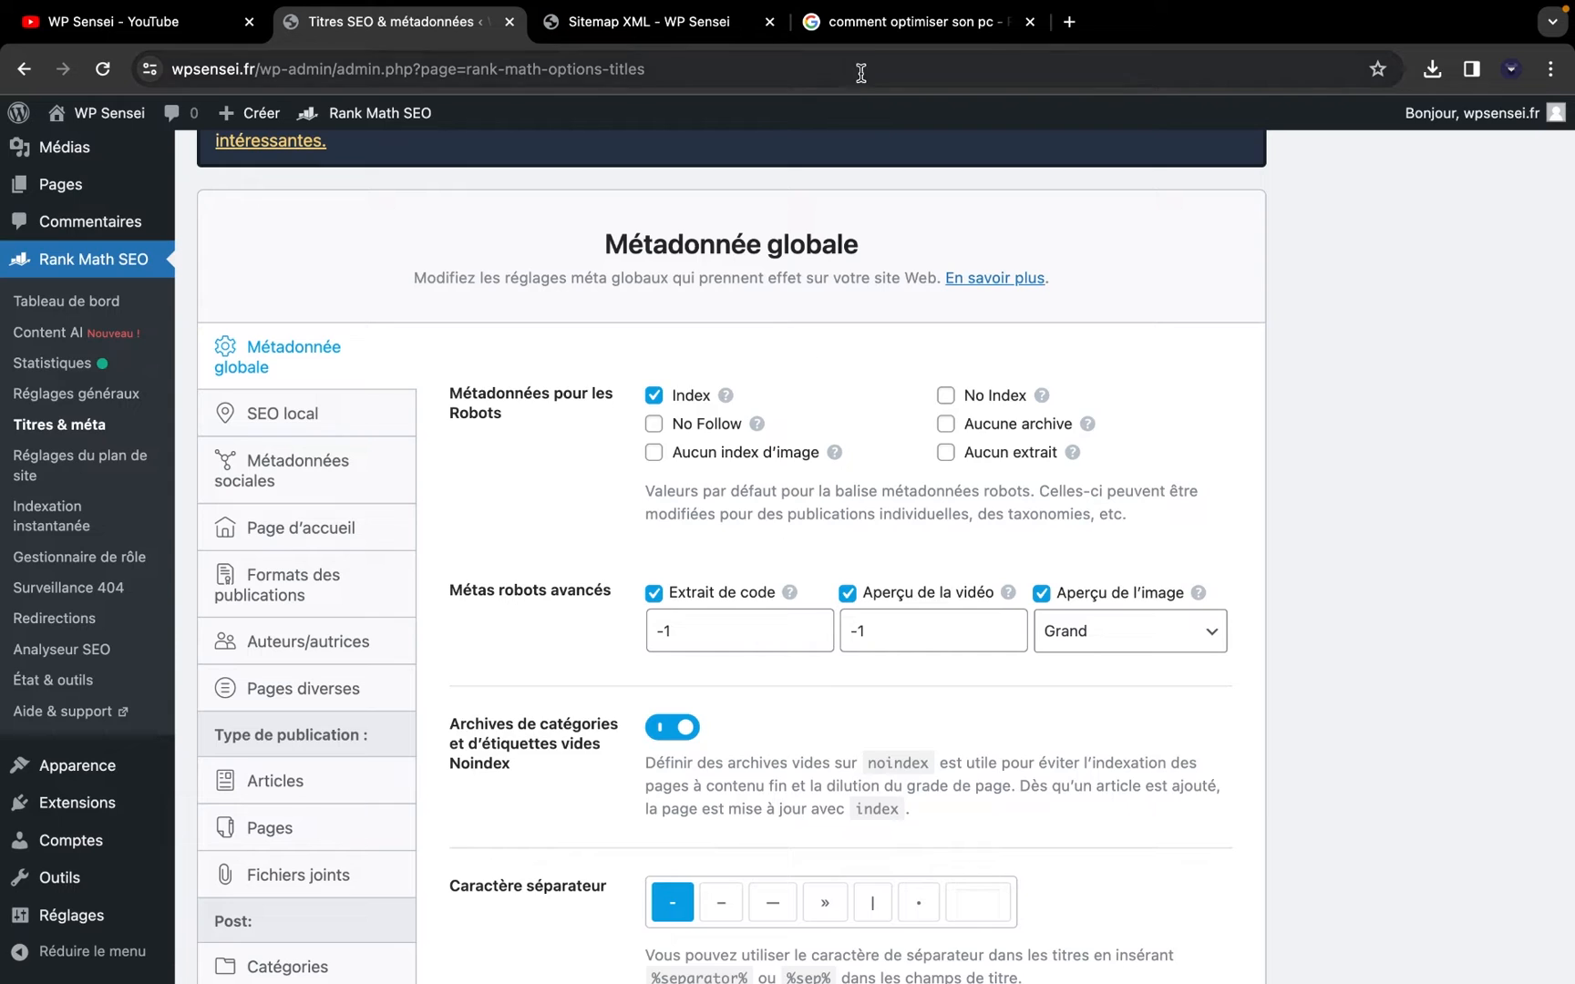
Examine the Microsoft Support result's title and description snippet in the open Google search, and return to the Titres & méta settings
{"action": "left_click", "coordinate": [903, 22]}
{"action": "scroll", "coordinate": [328, 520], "scroll_direction": "down", "scroll_amount": 5}
{"action": "scroll", "coordinate": [321, 526], "scroll_direction": "down", "scroll_amount": 10}
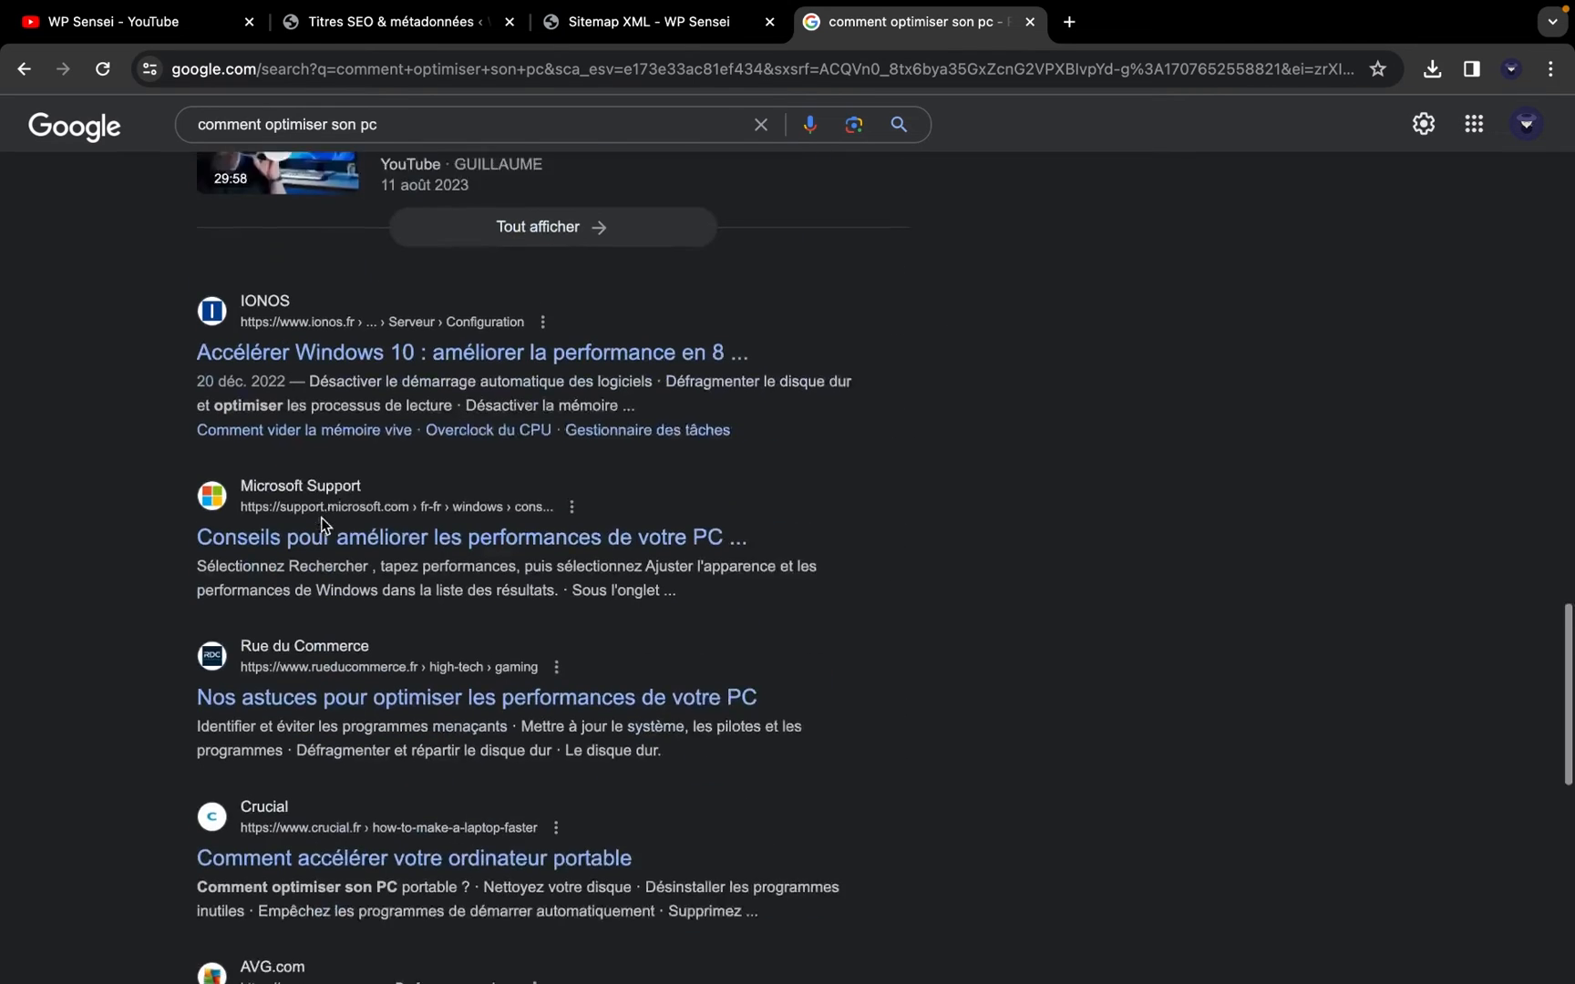
{"action": "left_click_drag", "start_coordinate": [156, 495], "coordinate": [752, 527]}
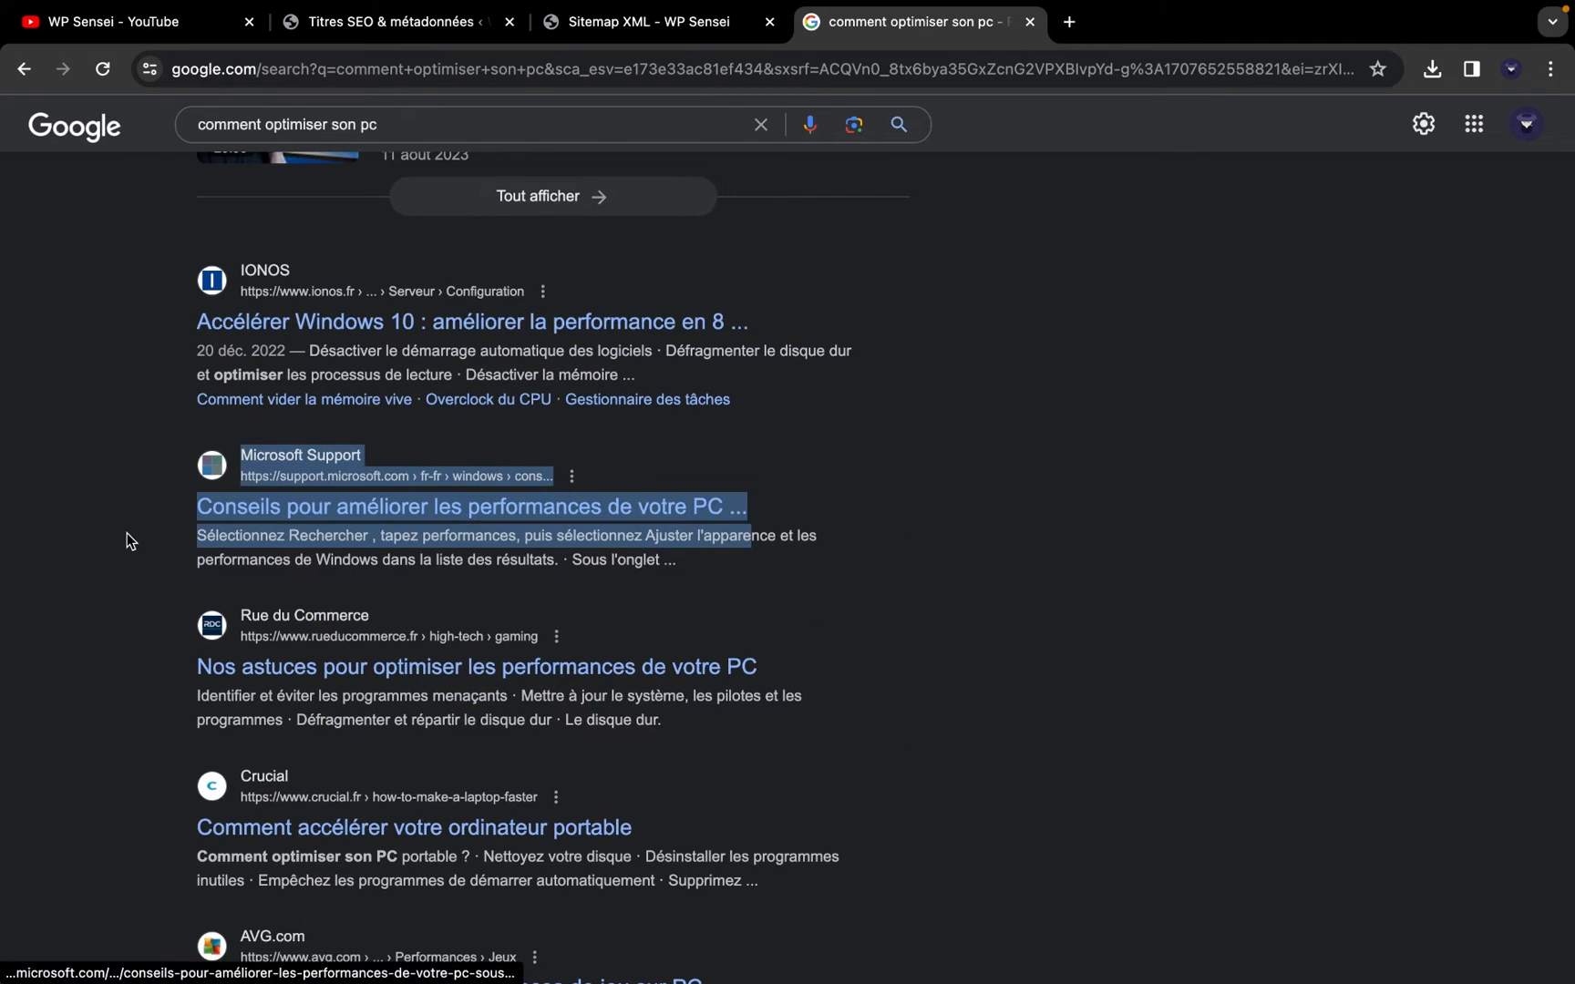
{"action": "left_click_drag", "start_coordinate": [164, 545], "coordinate": [676, 581]}
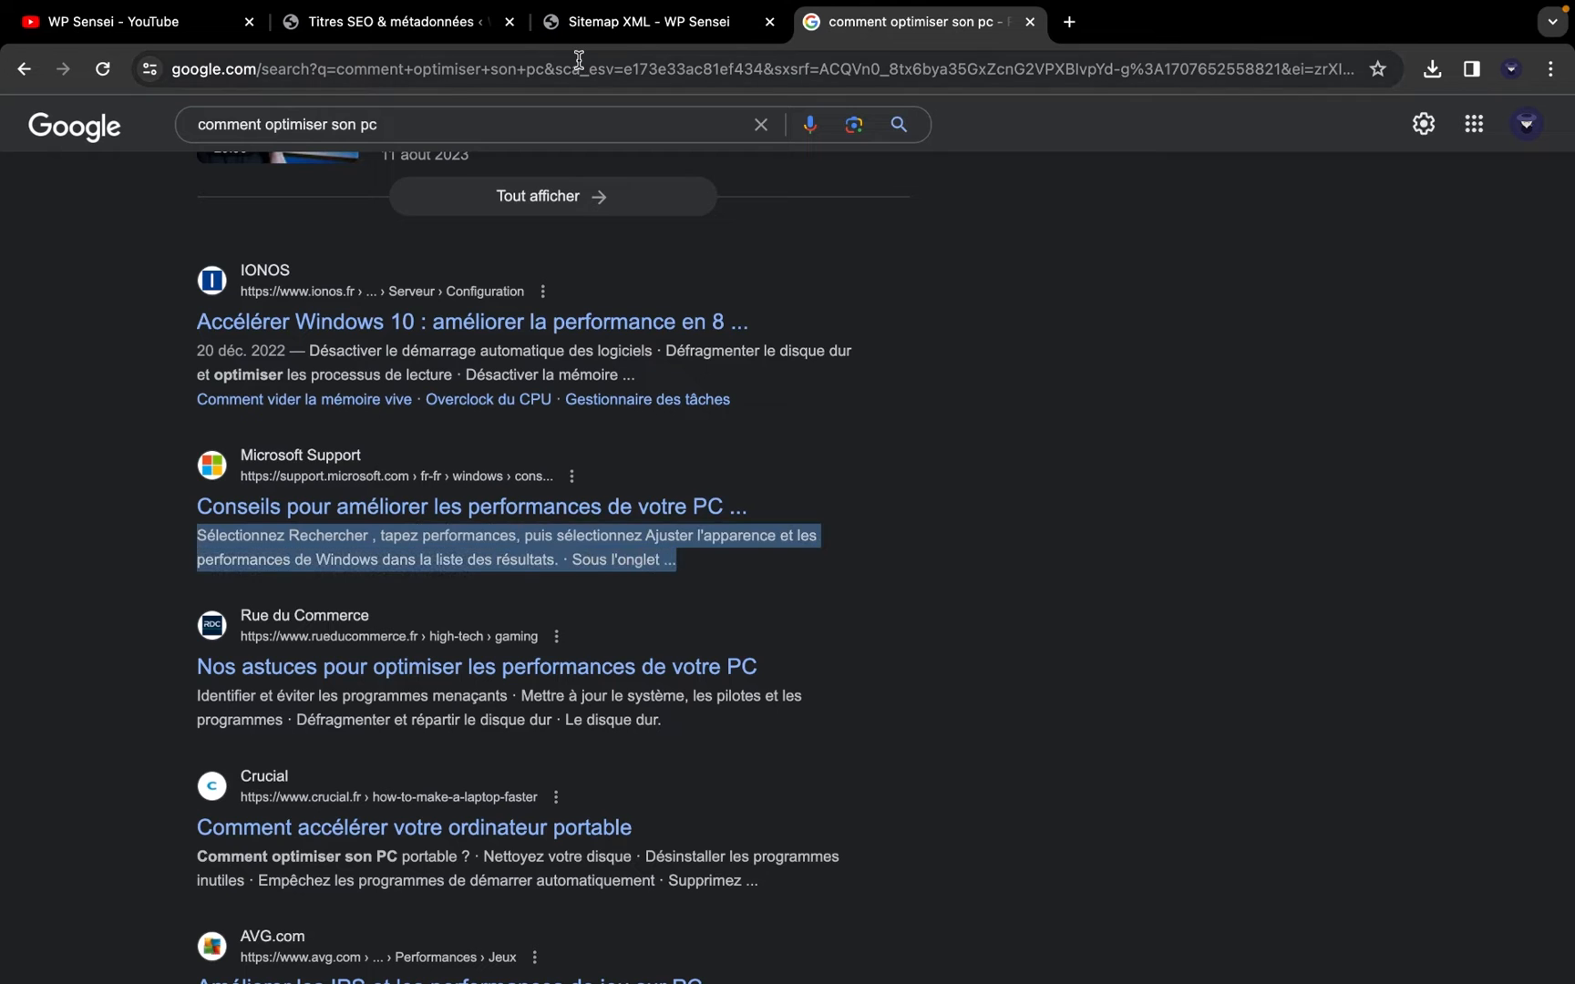
{"action": "left_click", "coordinate": [398, 22]}
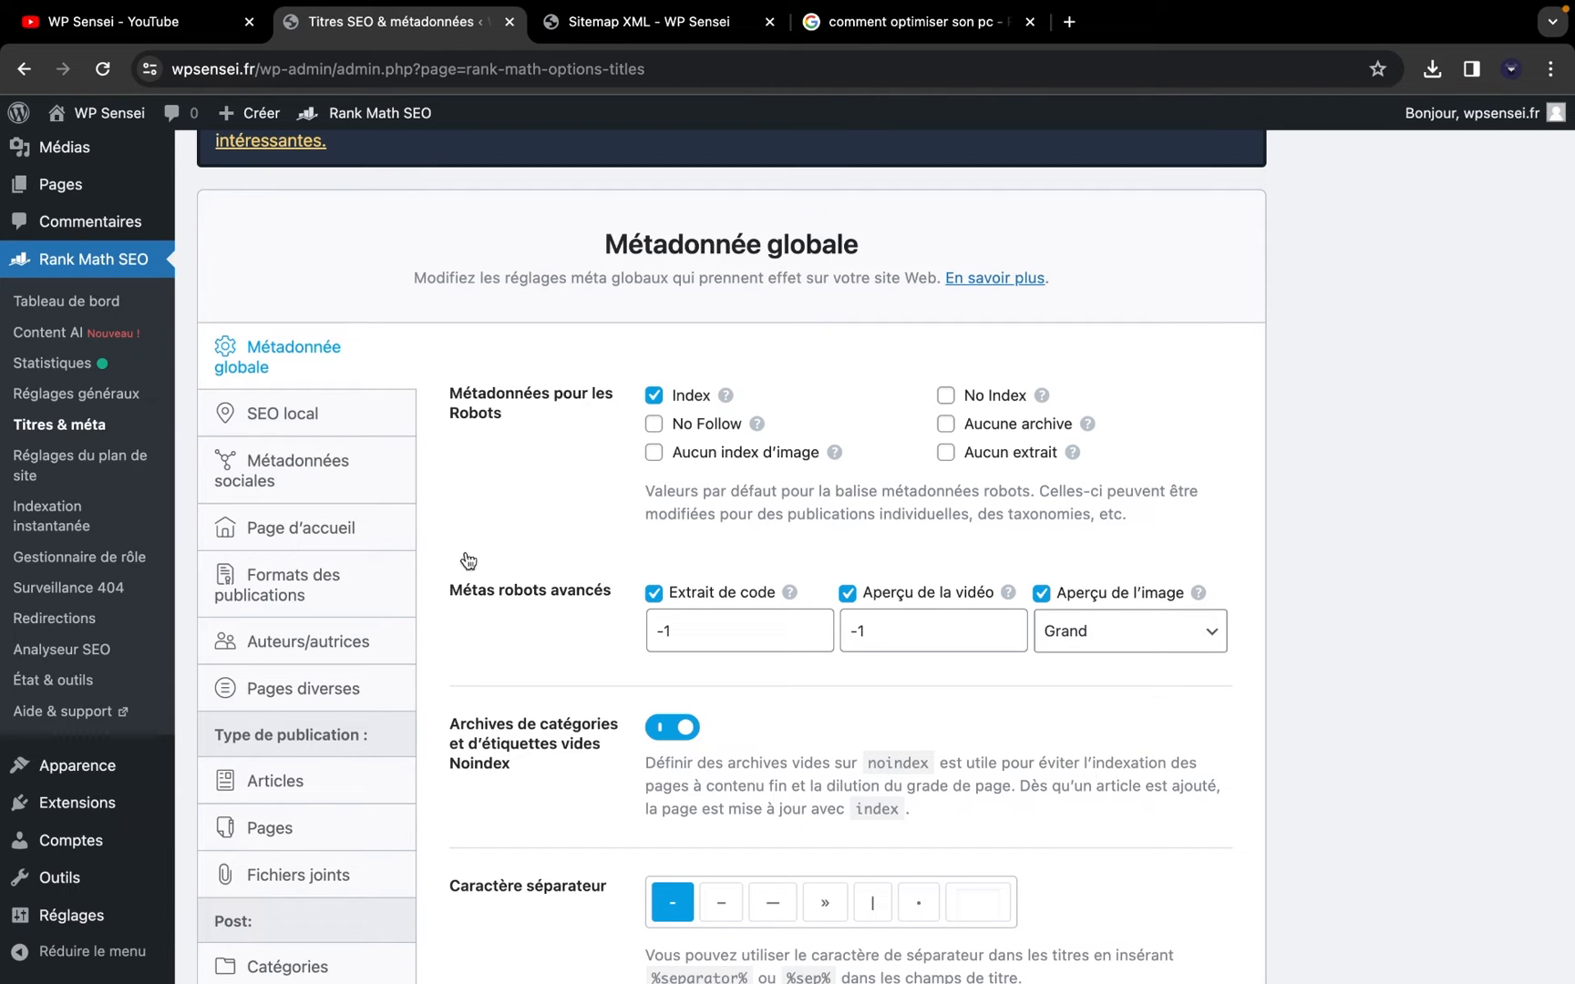
Examine the global robots metadata and the help notes for the advanced snippet and video preview limits
{"action": "scroll", "coordinate": [524, 594], "scroll_direction": "down", "scroll_amount": 2}
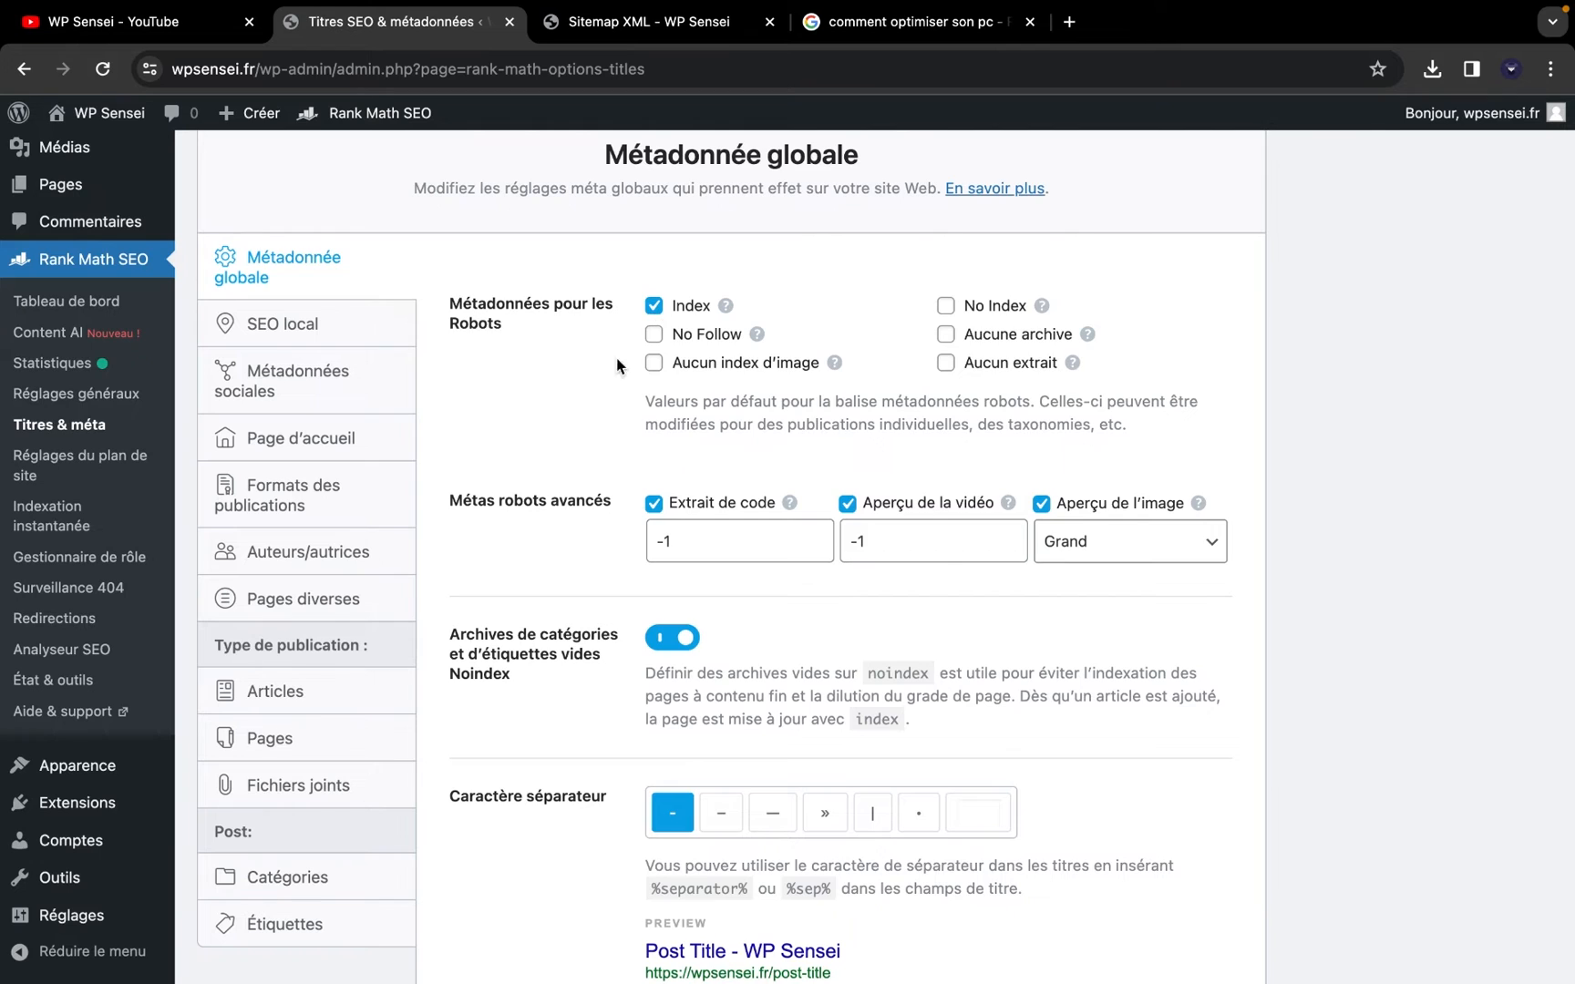
{"action": "scroll", "coordinate": [592, 393], "scroll_direction": "down", "scroll_amount": 1}
{"action": "scroll", "coordinate": [593, 394], "scroll_direction": "down", "scroll_amount": 3}
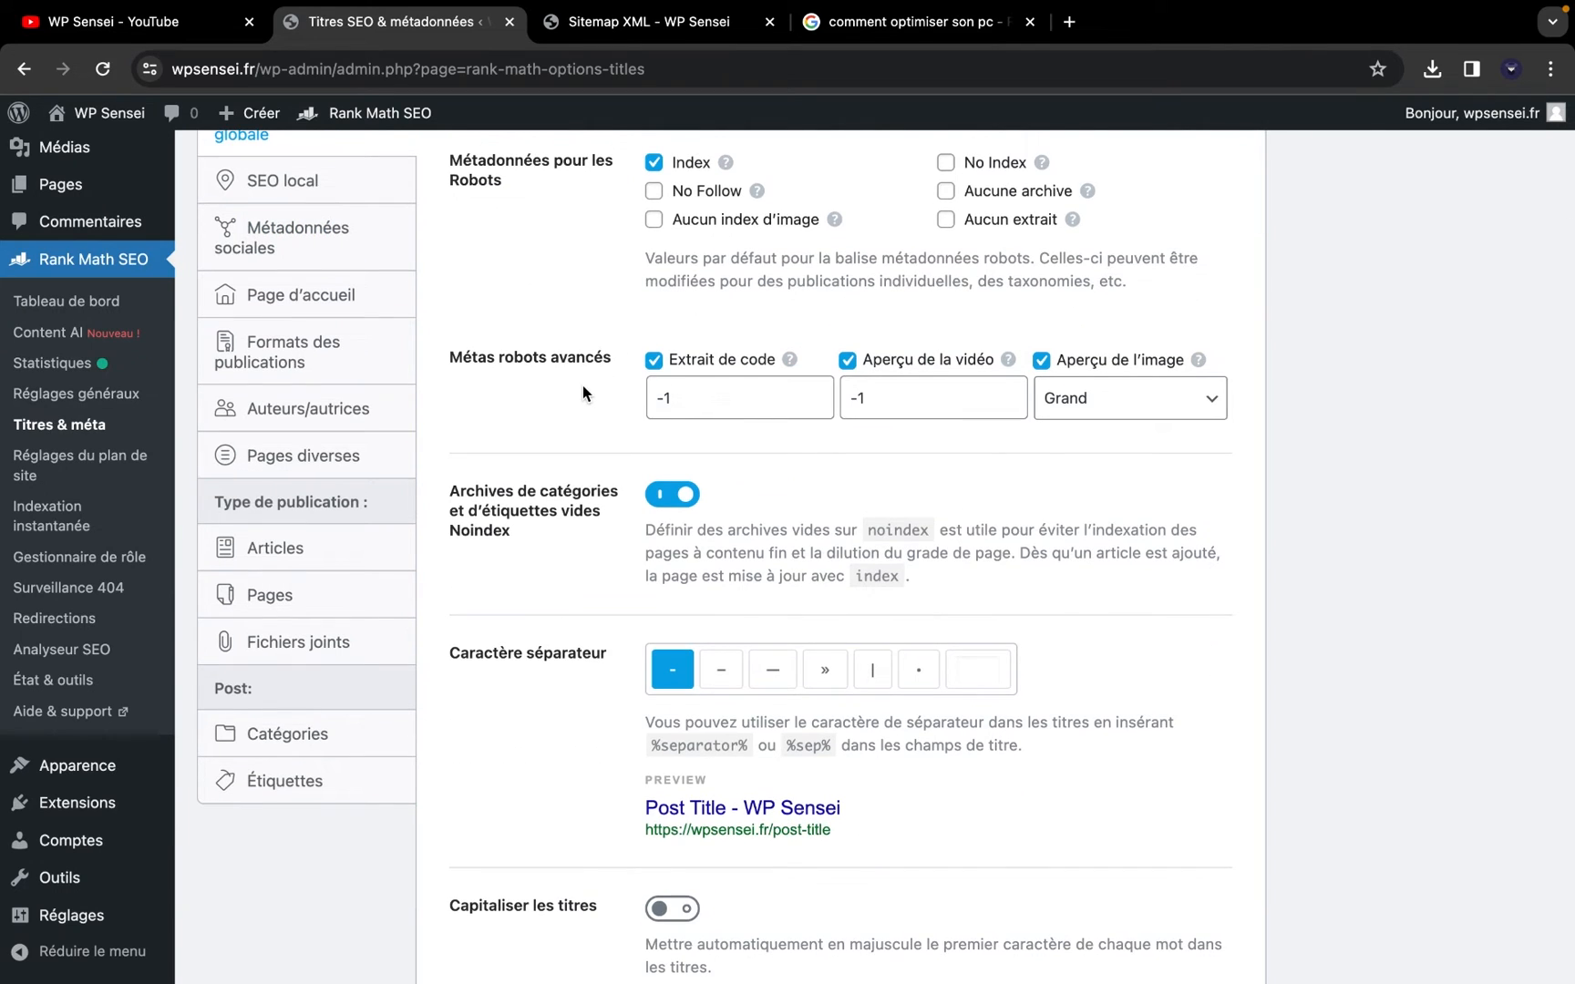
{"action": "scroll", "coordinate": [574, 427], "scroll_direction": "up", "scroll_amount": 2}
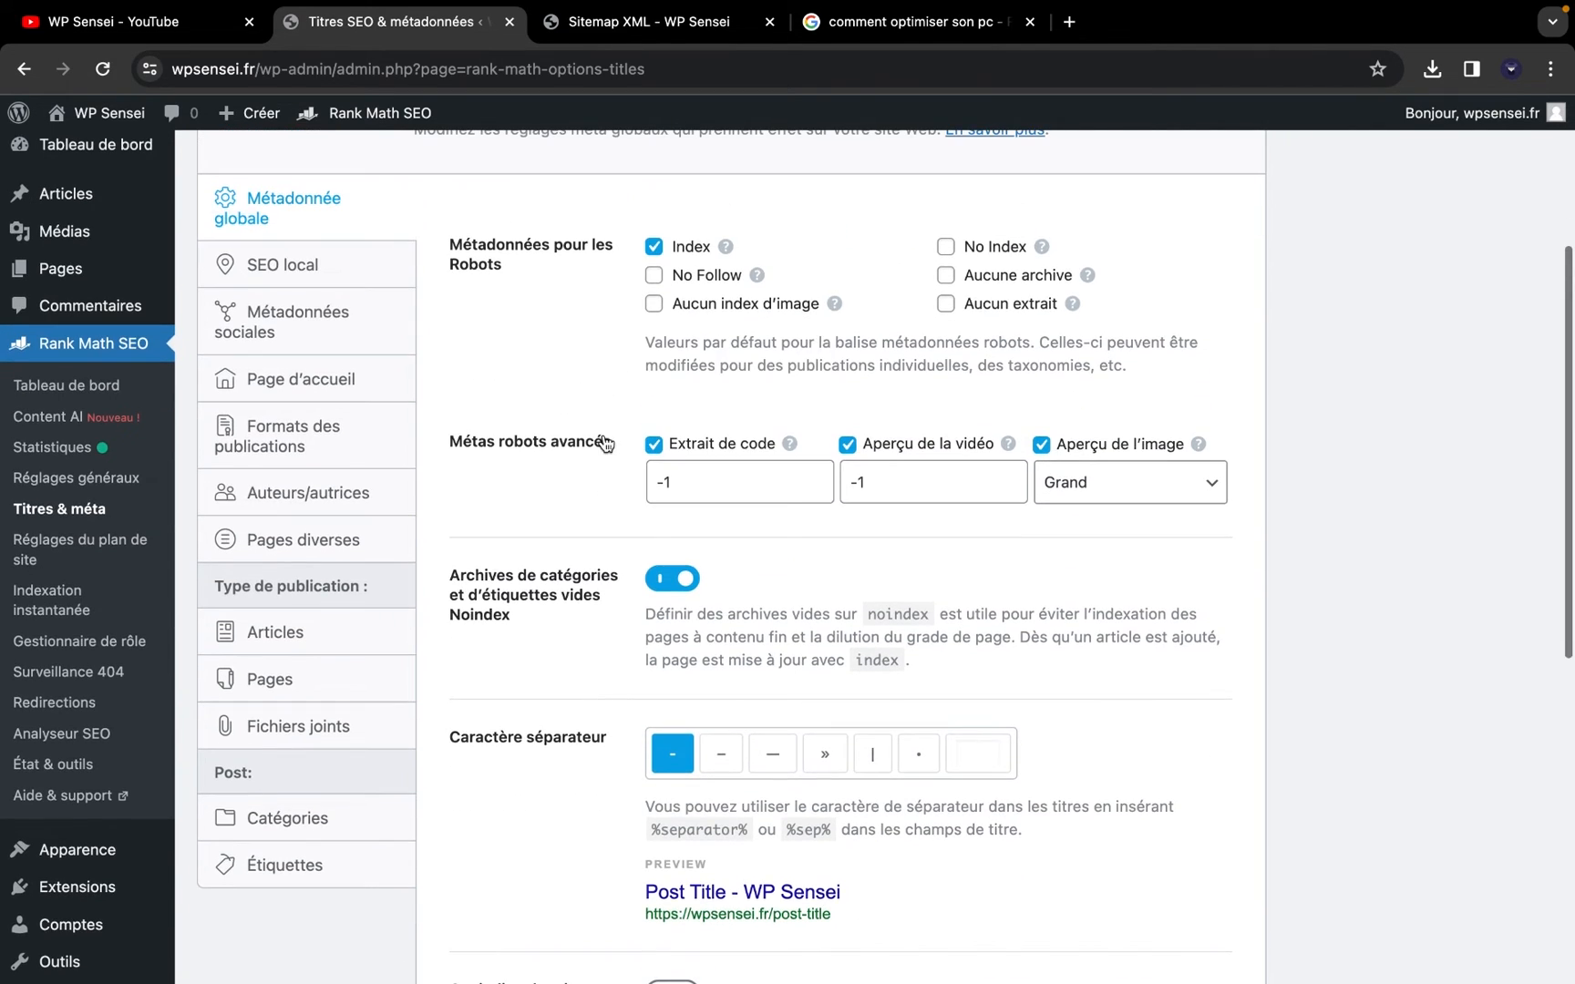
{"action": "mouse_move", "coordinate": [790, 447]}
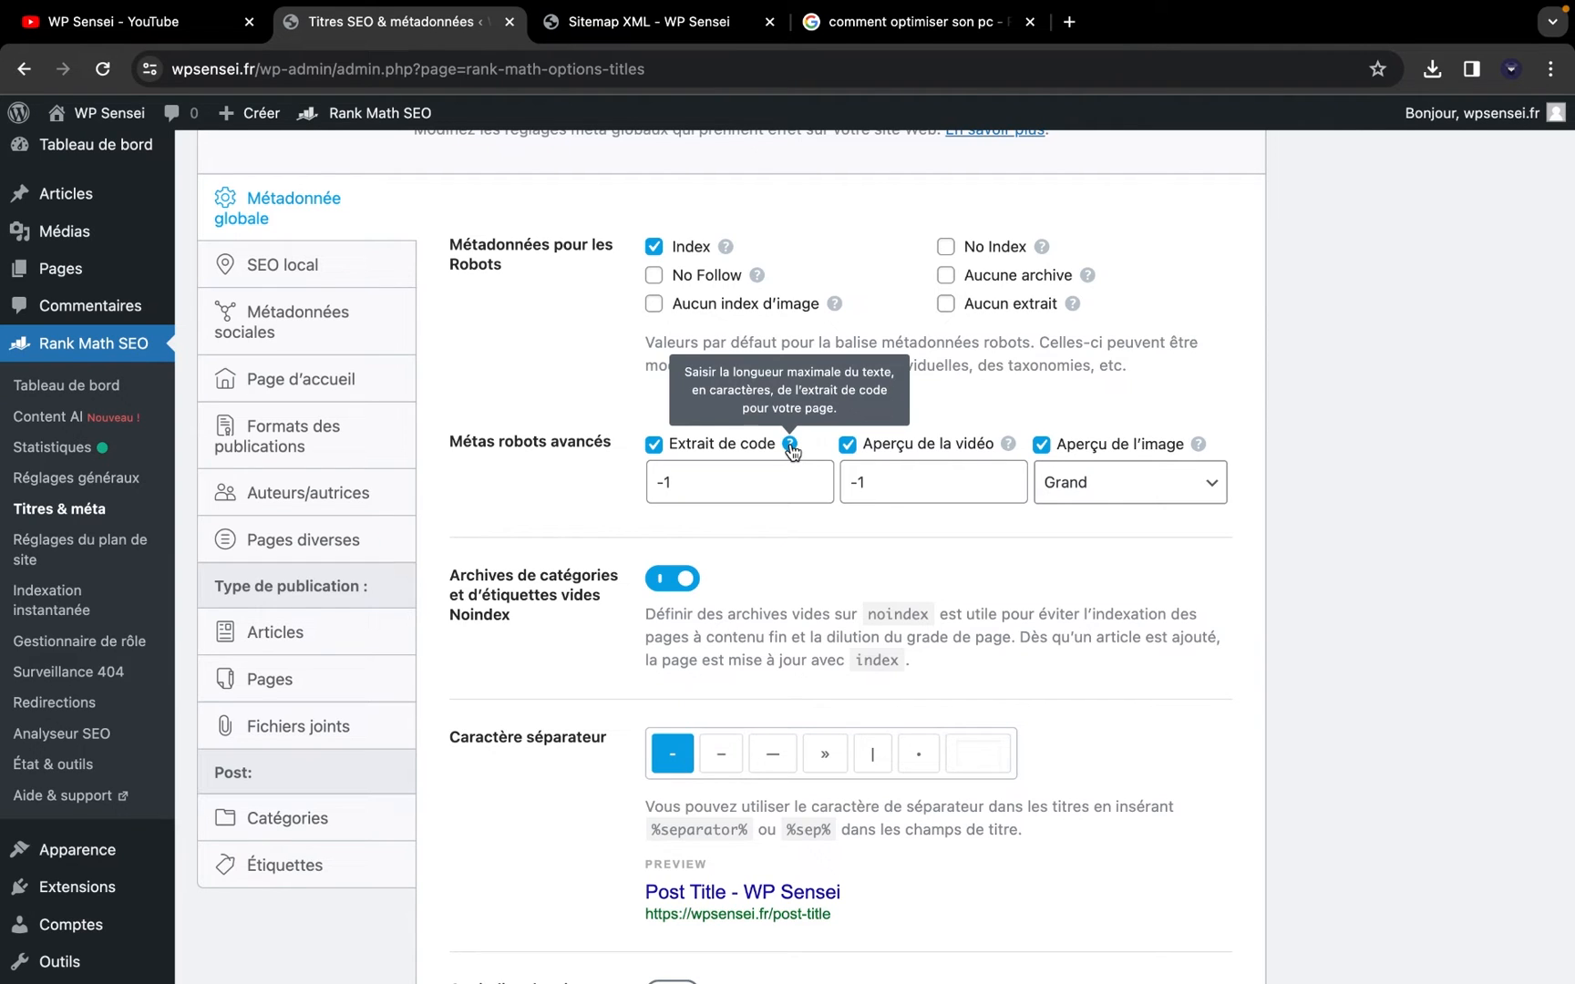
{"action": "mouse_move", "coordinate": [1009, 446]}
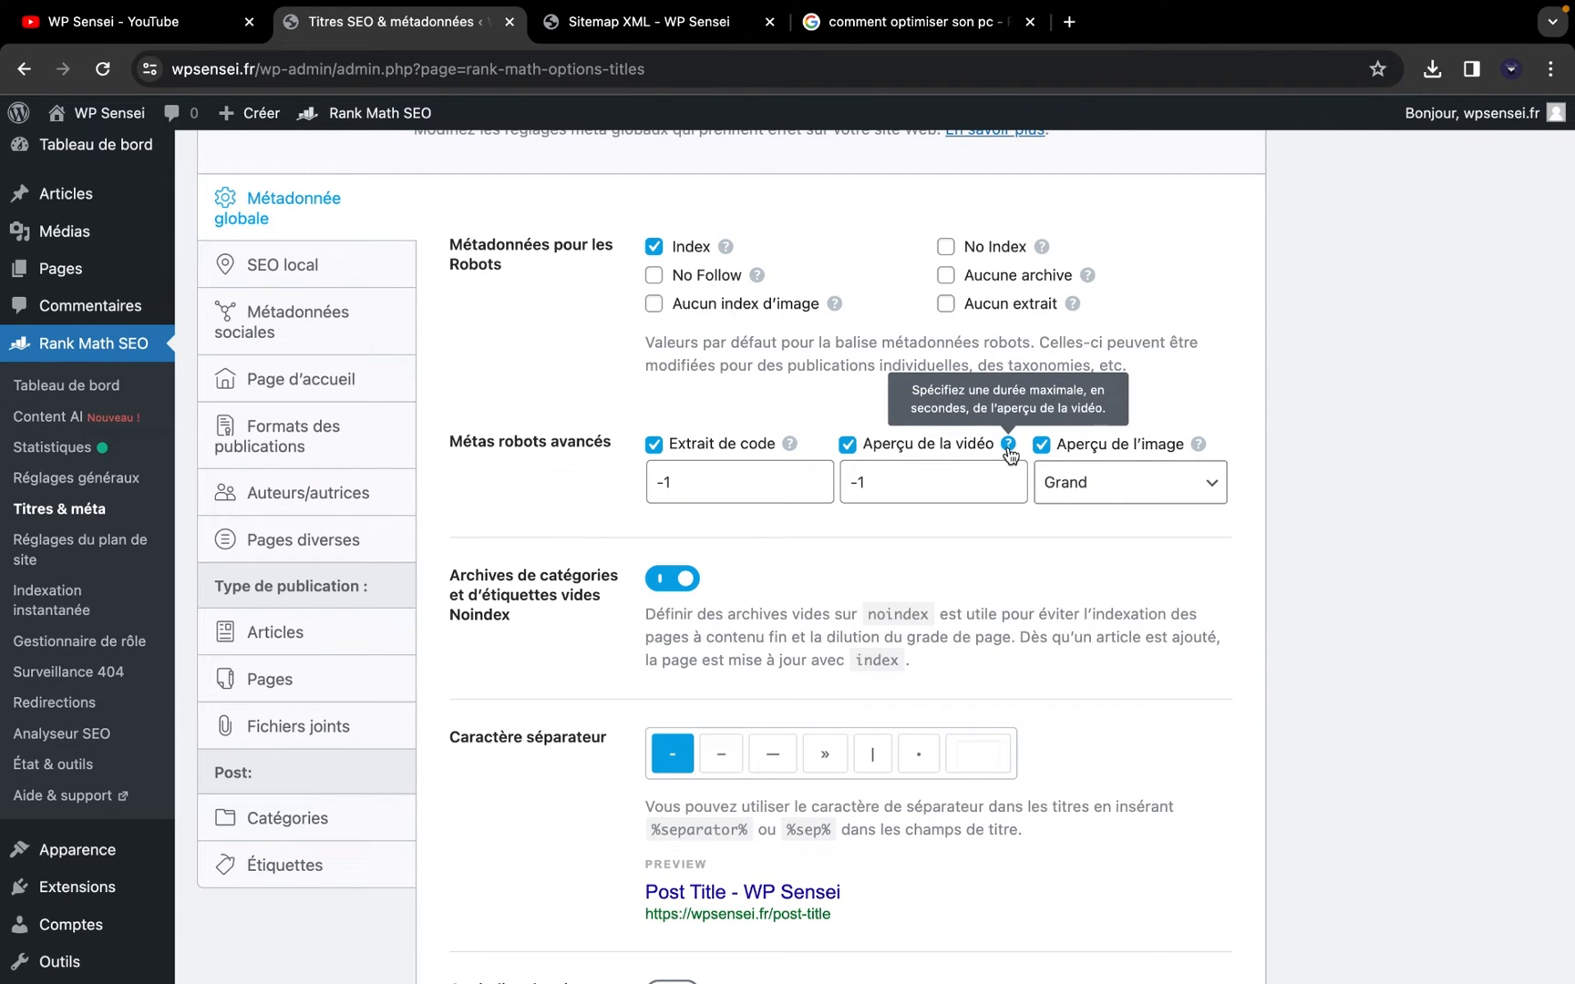
{"action": "left_click_drag", "start_coordinate": [902, 482], "coordinate": [811, 478]}
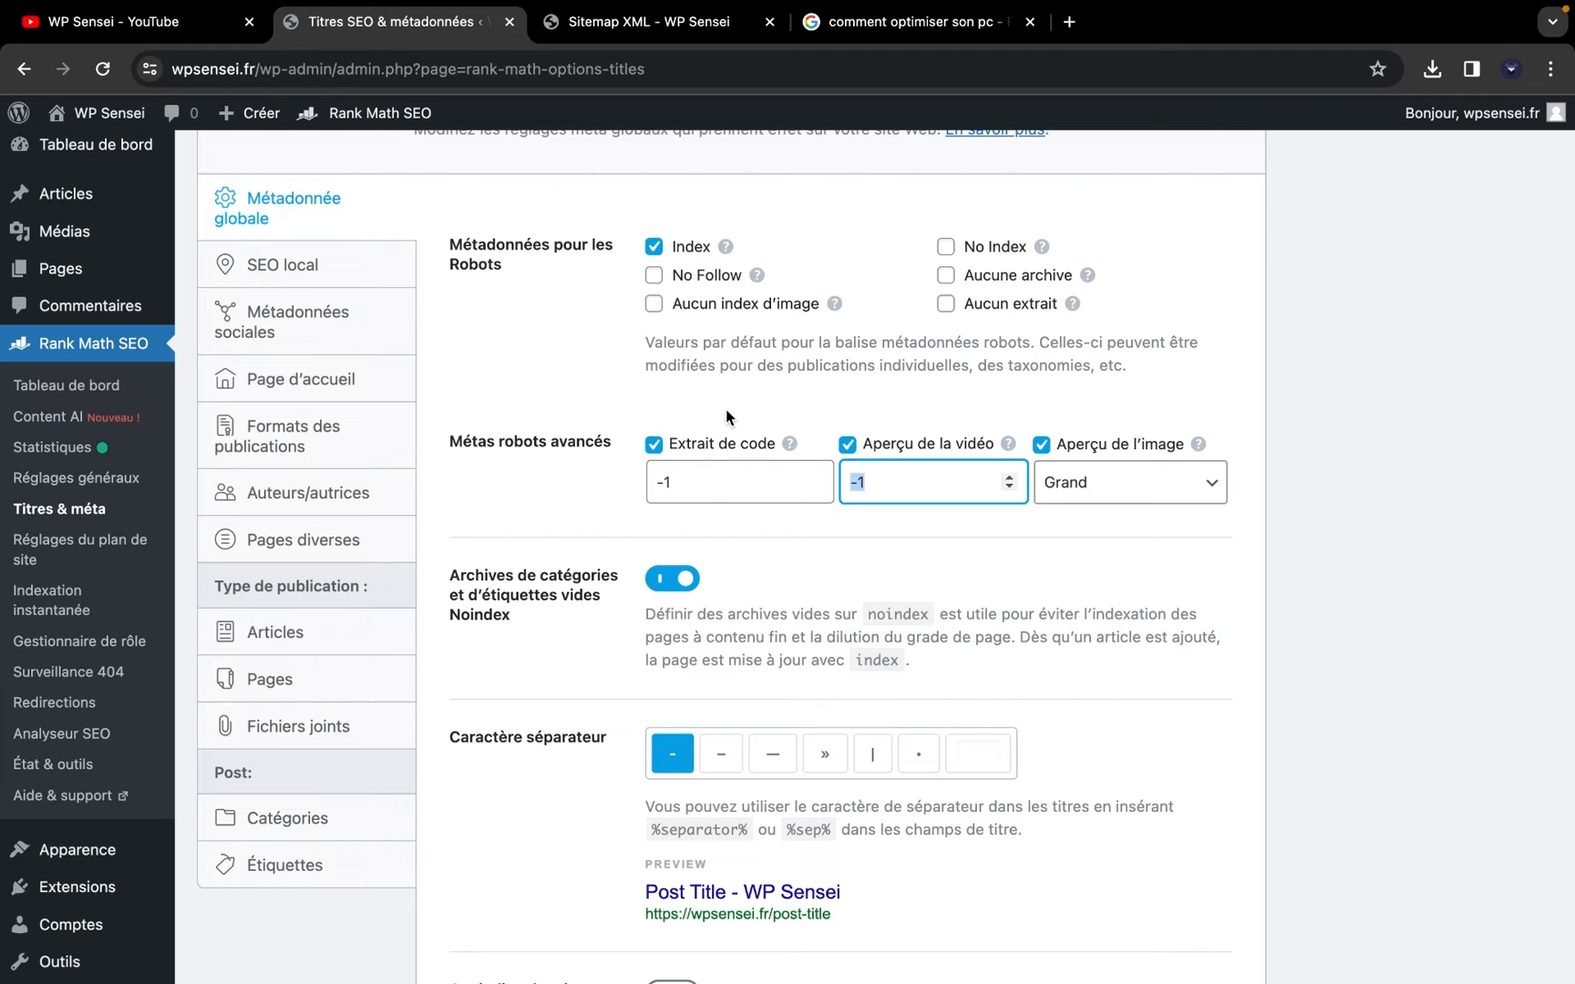
Review the global settings for empty archive noindexing, separator character, title capitalisation, OpenGraph thumbnail and Twitter card type
{"action": "scroll", "coordinate": [725, 410], "scroll_direction": "down", "scroll_amount": 3}
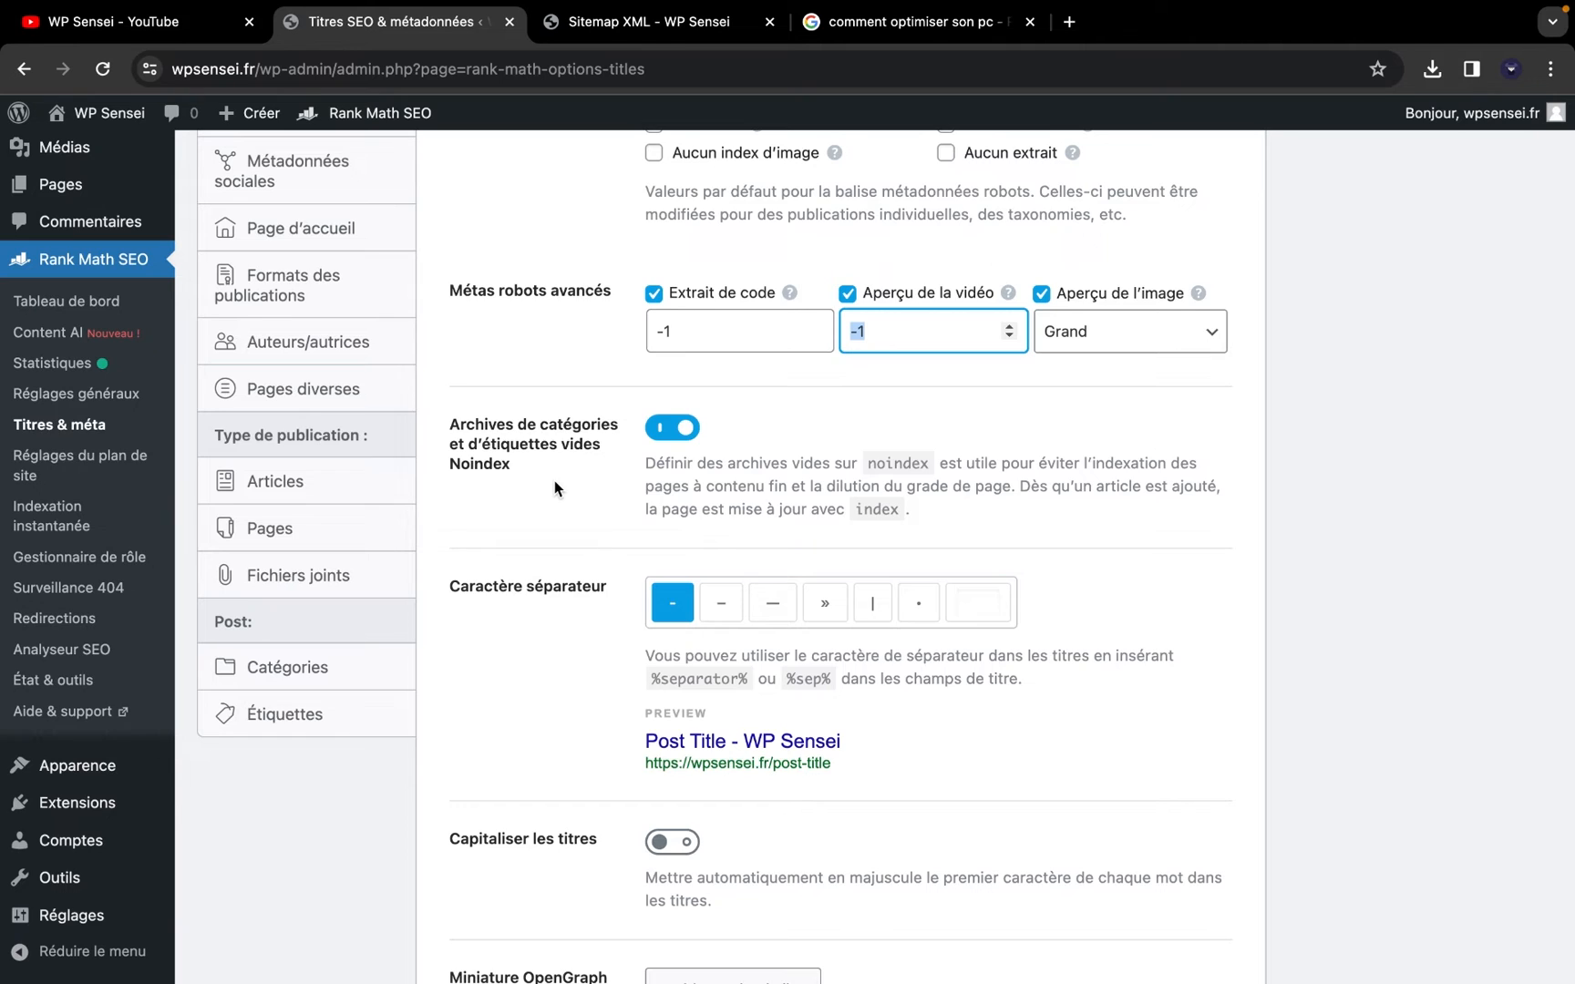
{"action": "scroll", "coordinate": [554, 479], "scroll_direction": "down", "scroll_amount": 1}
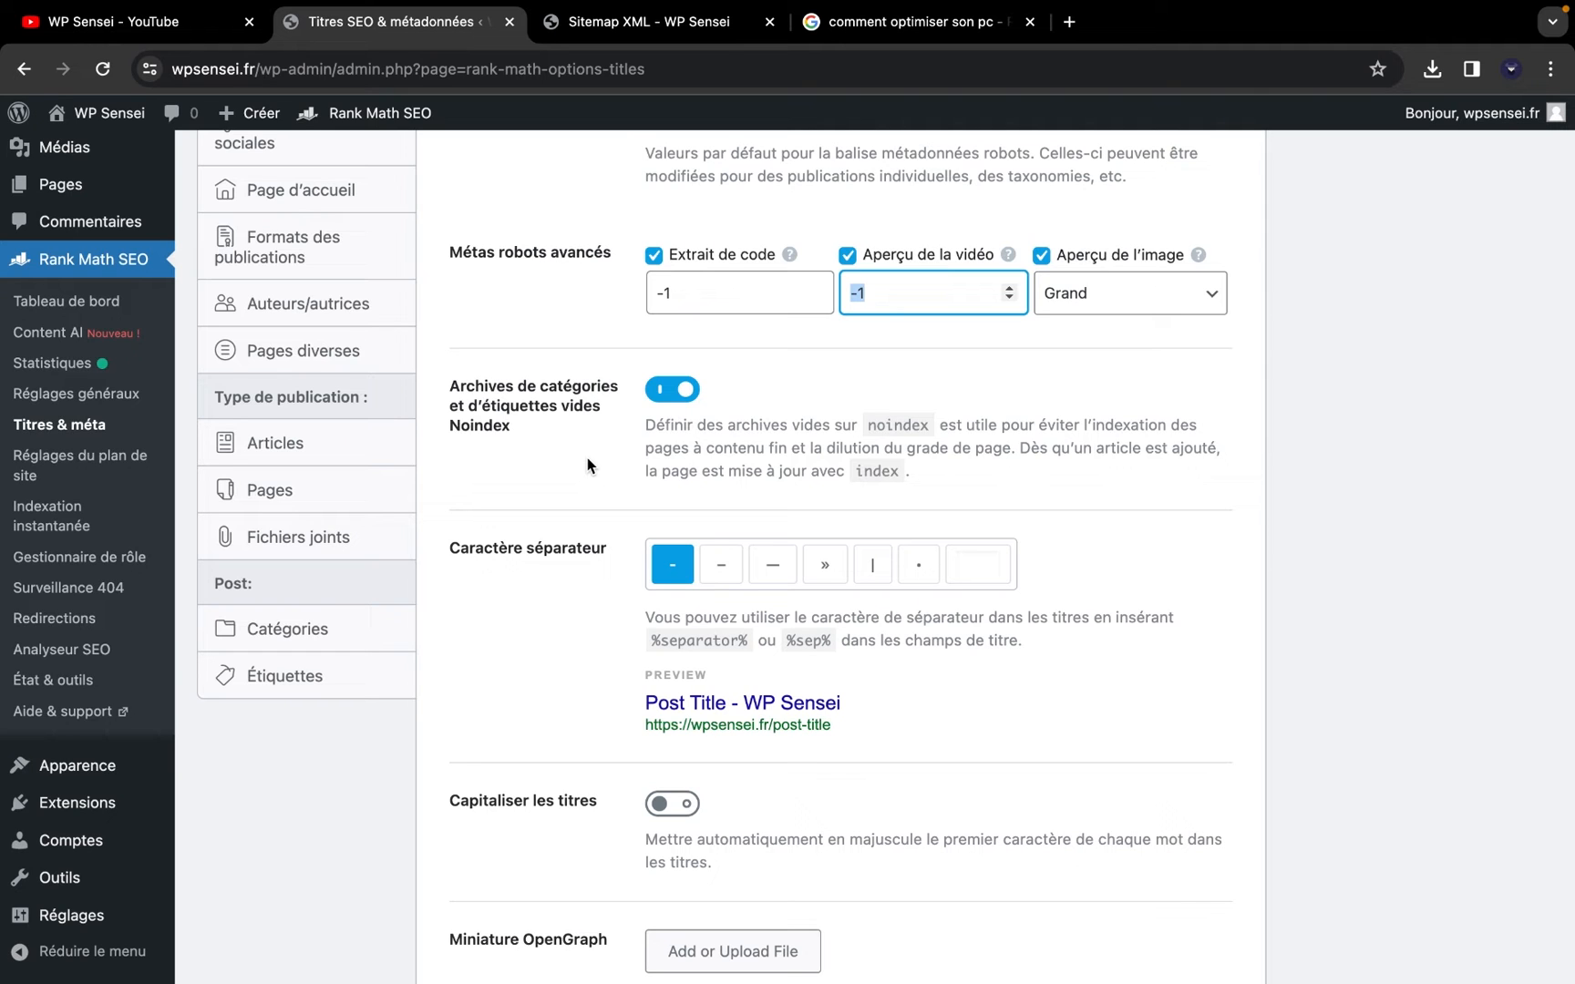
{"action": "scroll", "coordinate": [587, 458], "scroll_direction": "down", "scroll_amount": 5}
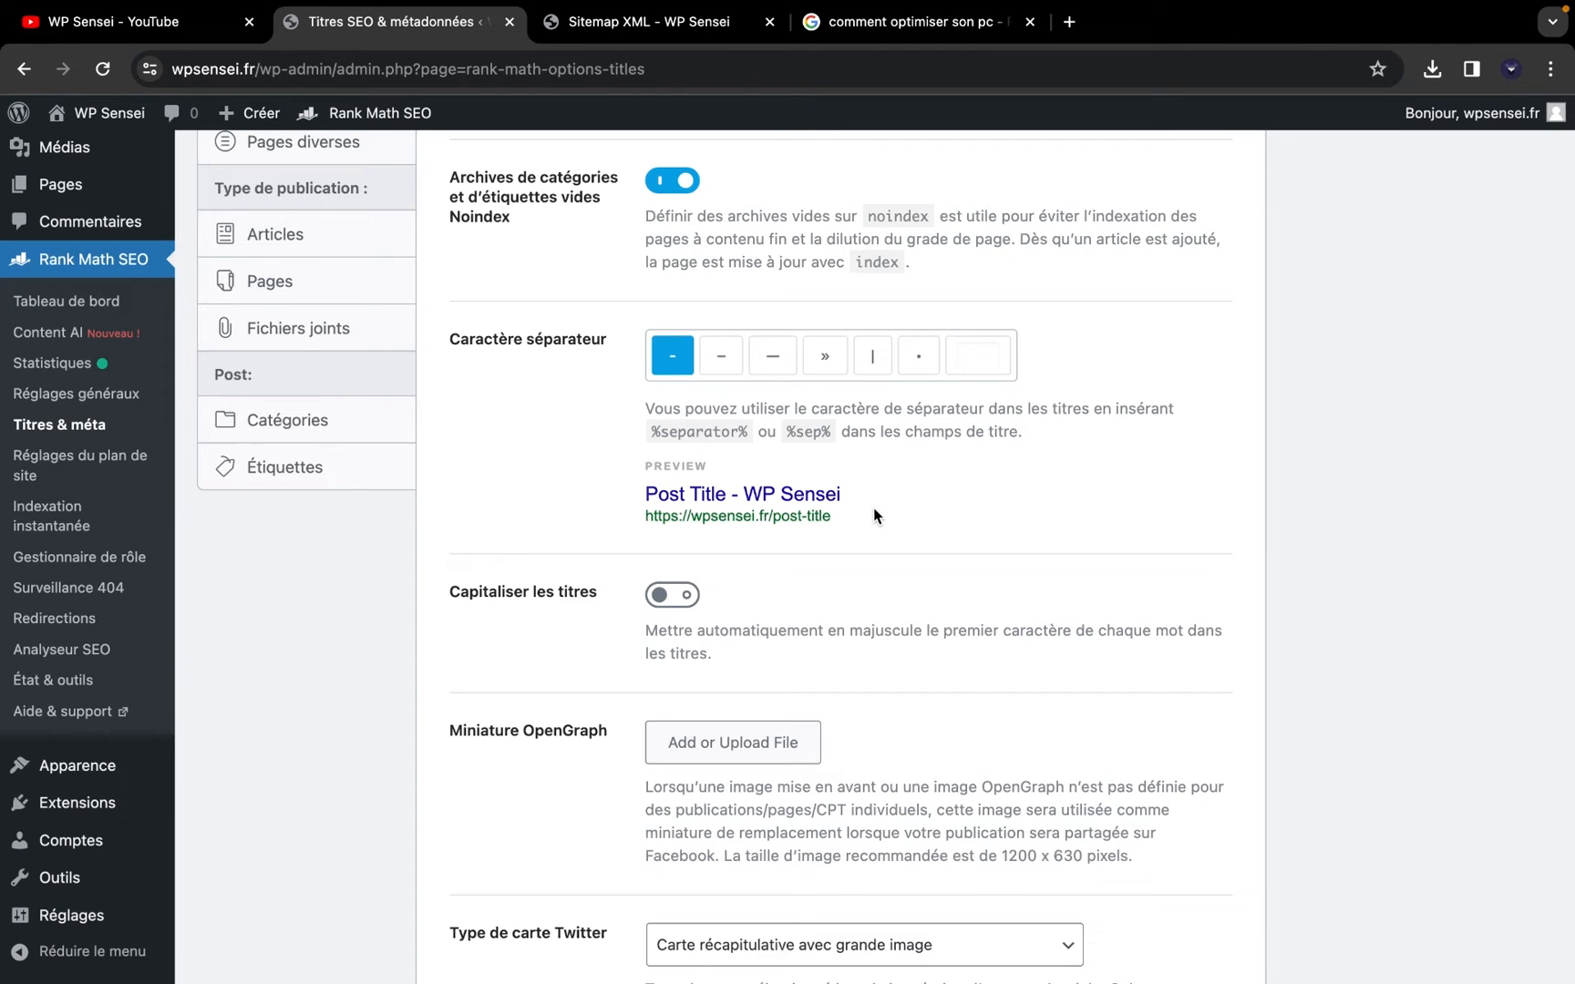
{"action": "scroll", "coordinate": [676, 608], "scroll_direction": "down", "scroll_amount": 2}
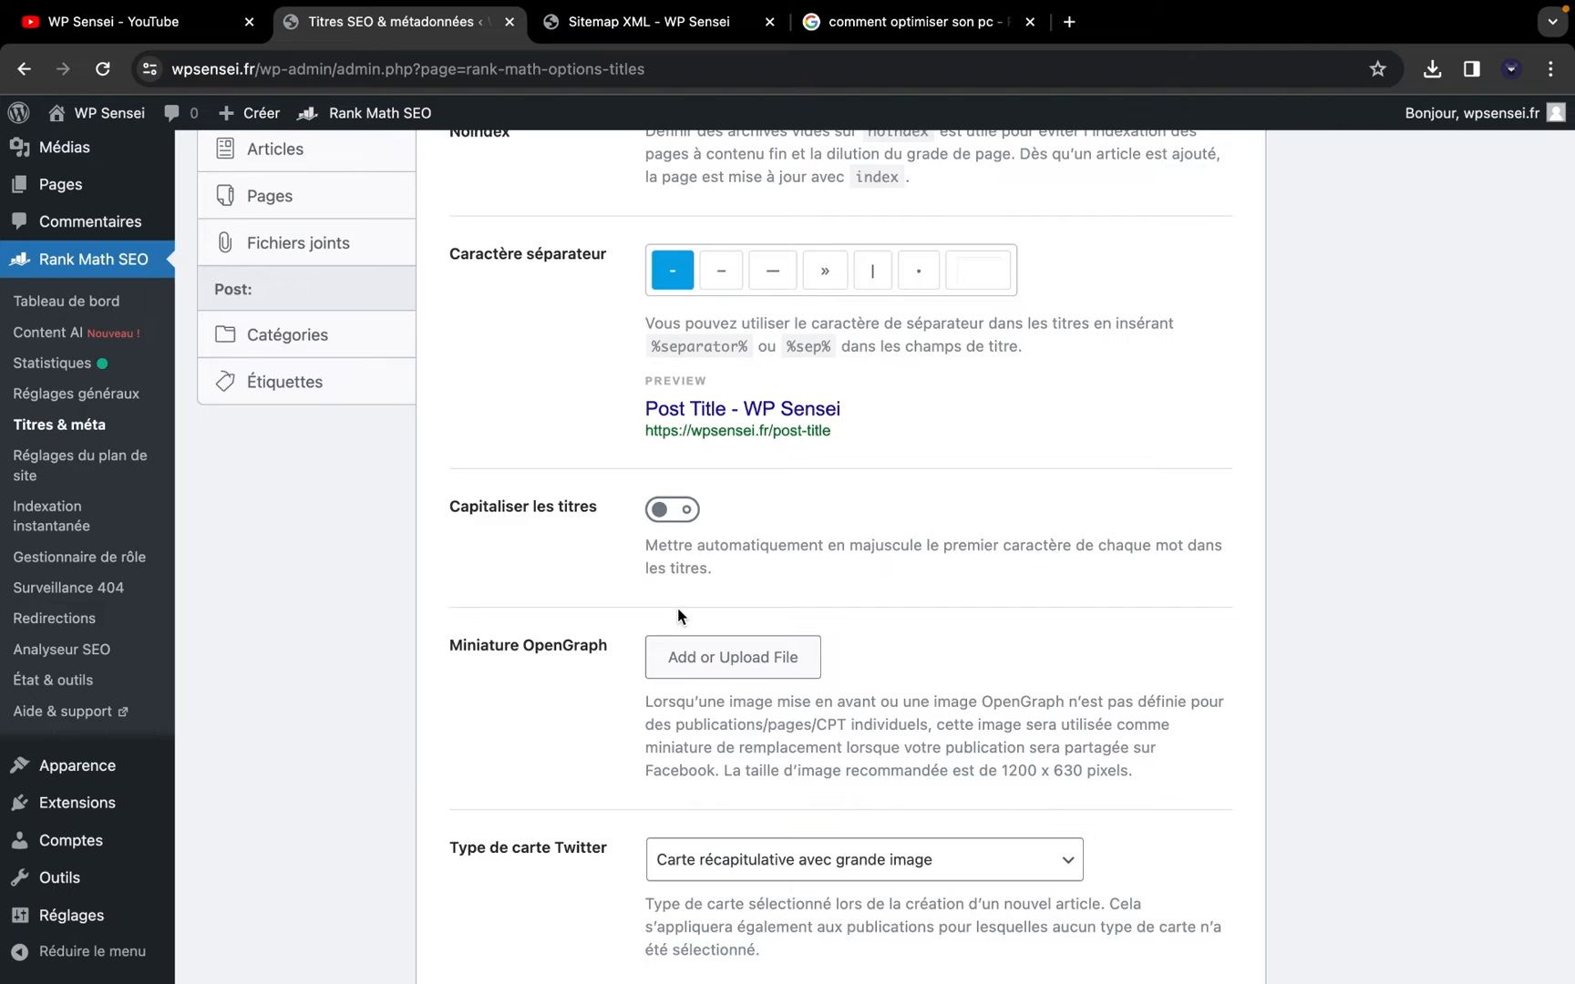
{"action": "scroll", "coordinate": [677, 610], "scroll_direction": "down", "scroll_amount": 4}
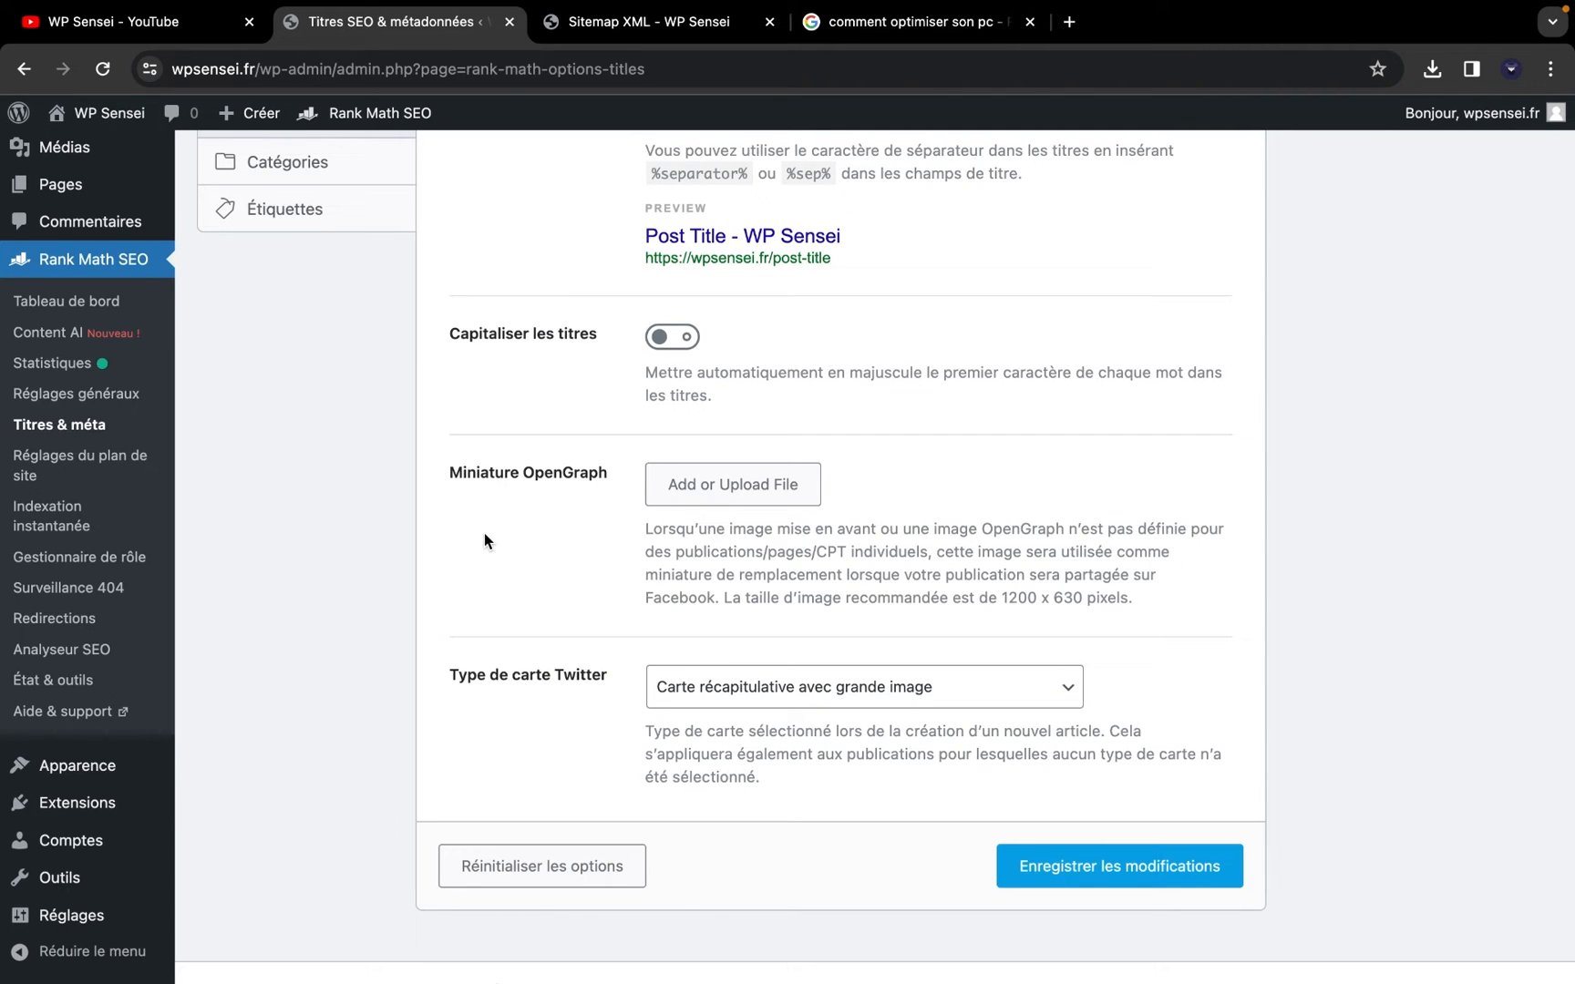
{"action": "scroll", "coordinate": [483, 533], "scroll_direction": "up", "scroll_amount": 10}
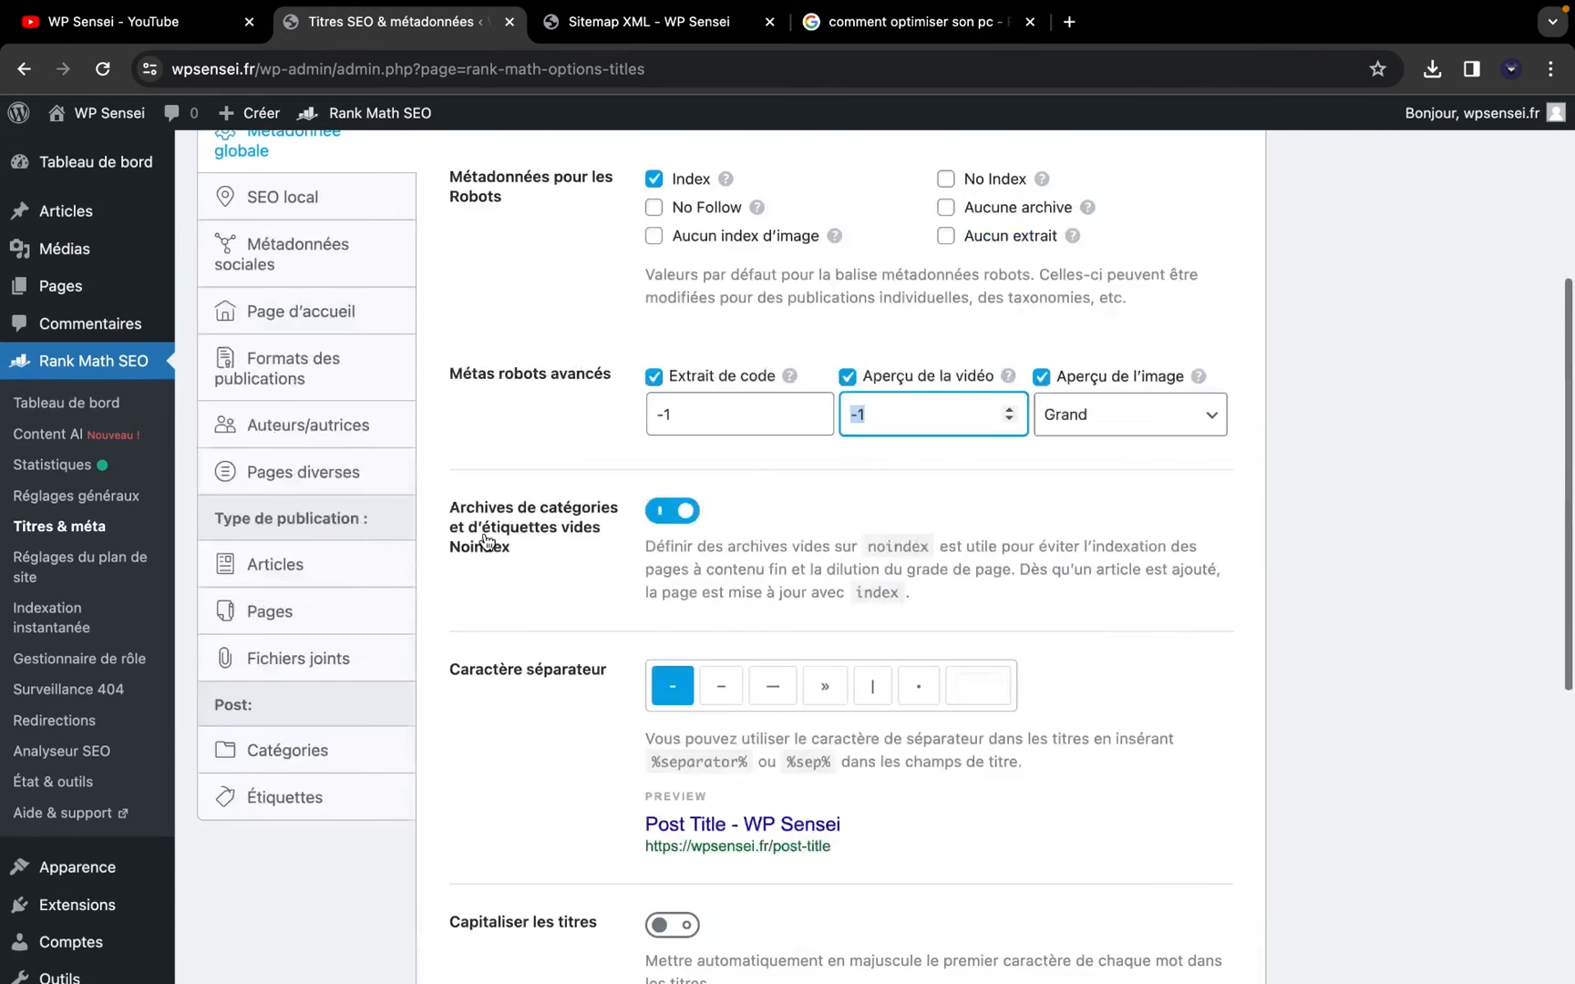
Open the SEO local settings and review the organisation identity, site name, logo, URL, e-mail and address fields
{"action": "left_click", "coordinate": [273, 485]}
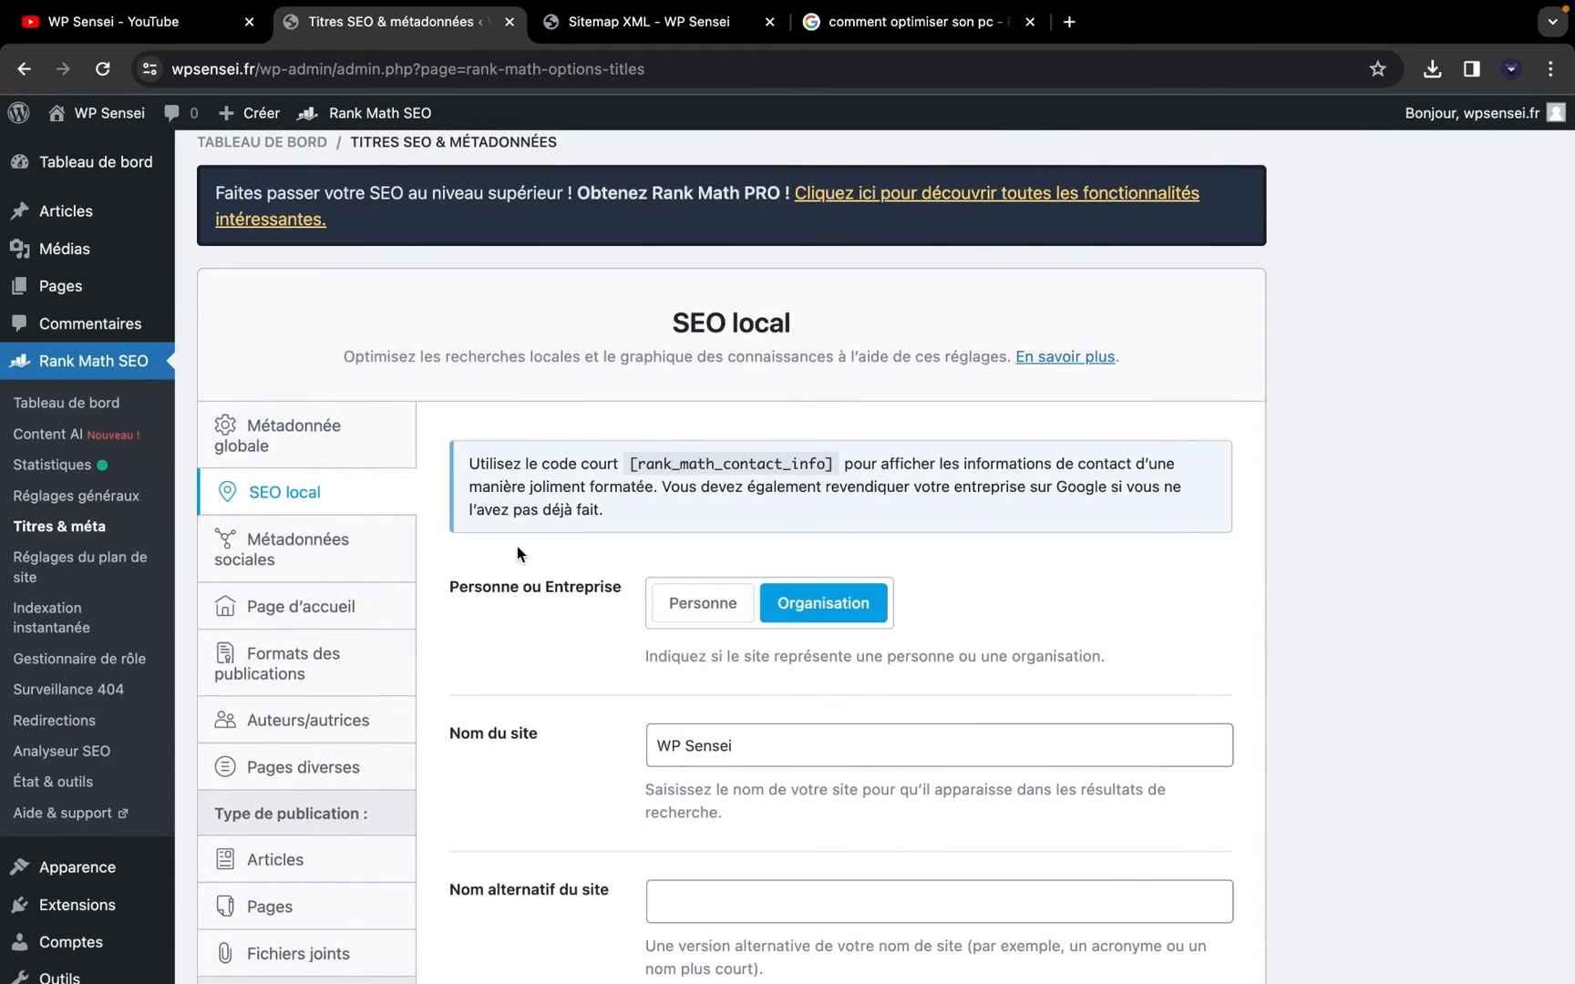
{"action": "scroll", "coordinate": [516, 546], "scroll_direction": "down", "scroll_amount": 3}
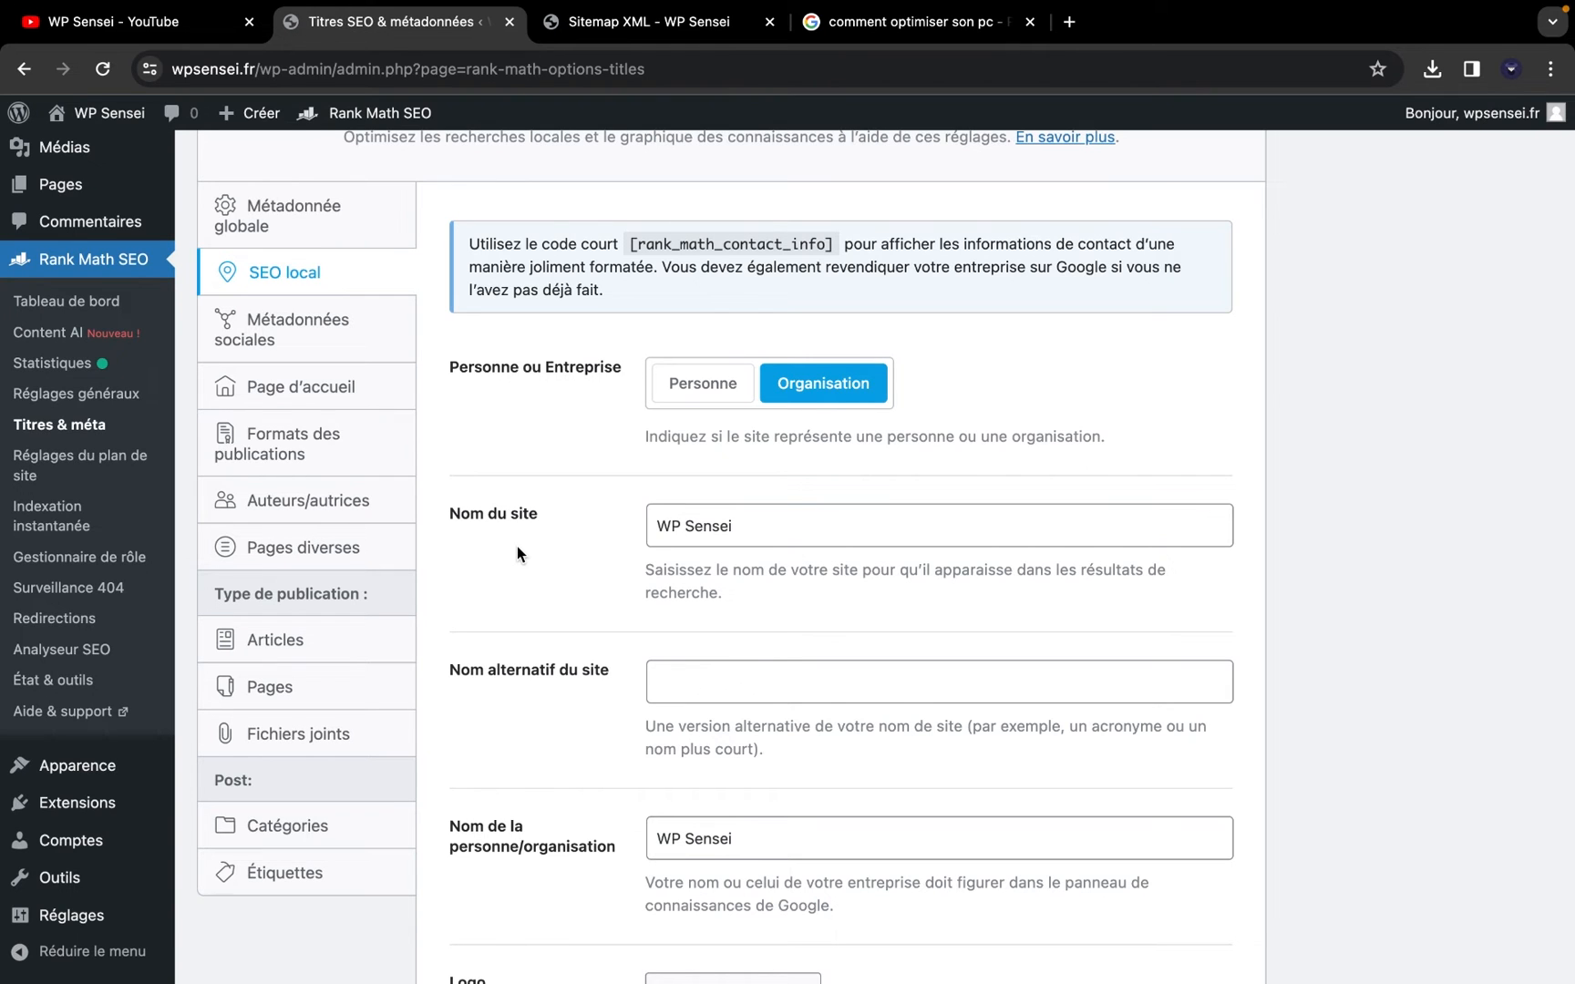
{"action": "scroll", "coordinate": [516, 546], "scroll_direction": "down", "scroll_amount": 2}
{"action": "scroll", "coordinate": [521, 598], "scroll_direction": "down", "scroll_amount": 3}
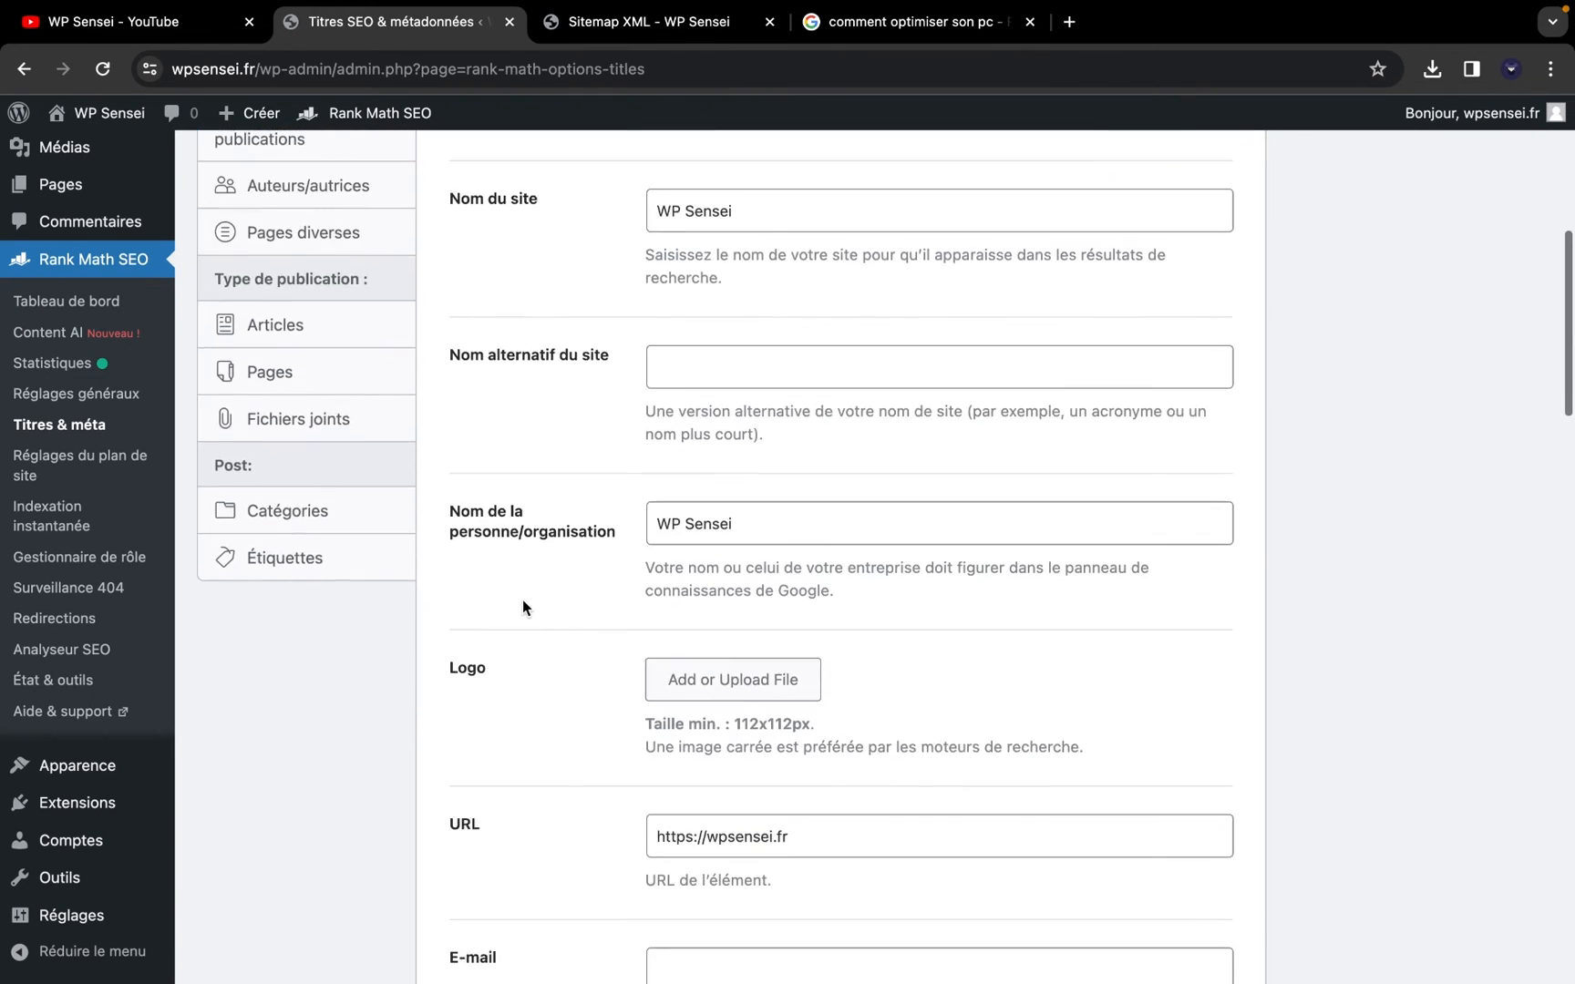
{"action": "scroll", "coordinate": [512, 556], "scroll_direction": "down", "scroll_amount": 2}
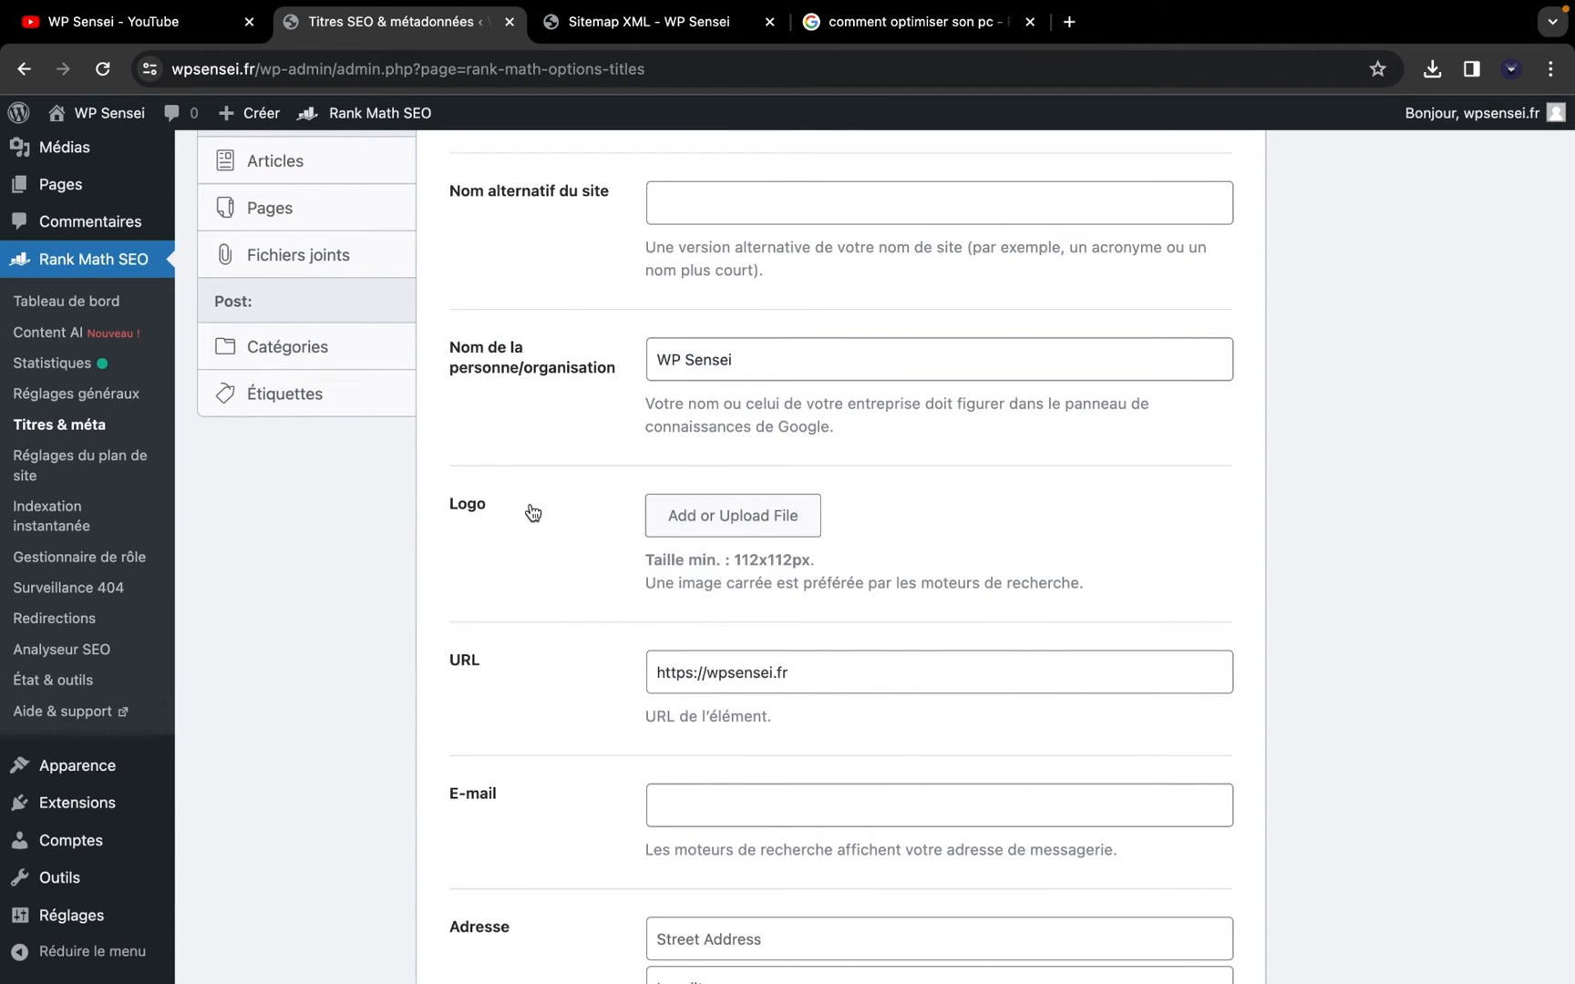
{"action": "scroll", "coordinate": [533, 513], "scroll_direction": "down", "scroll_amount": 2}
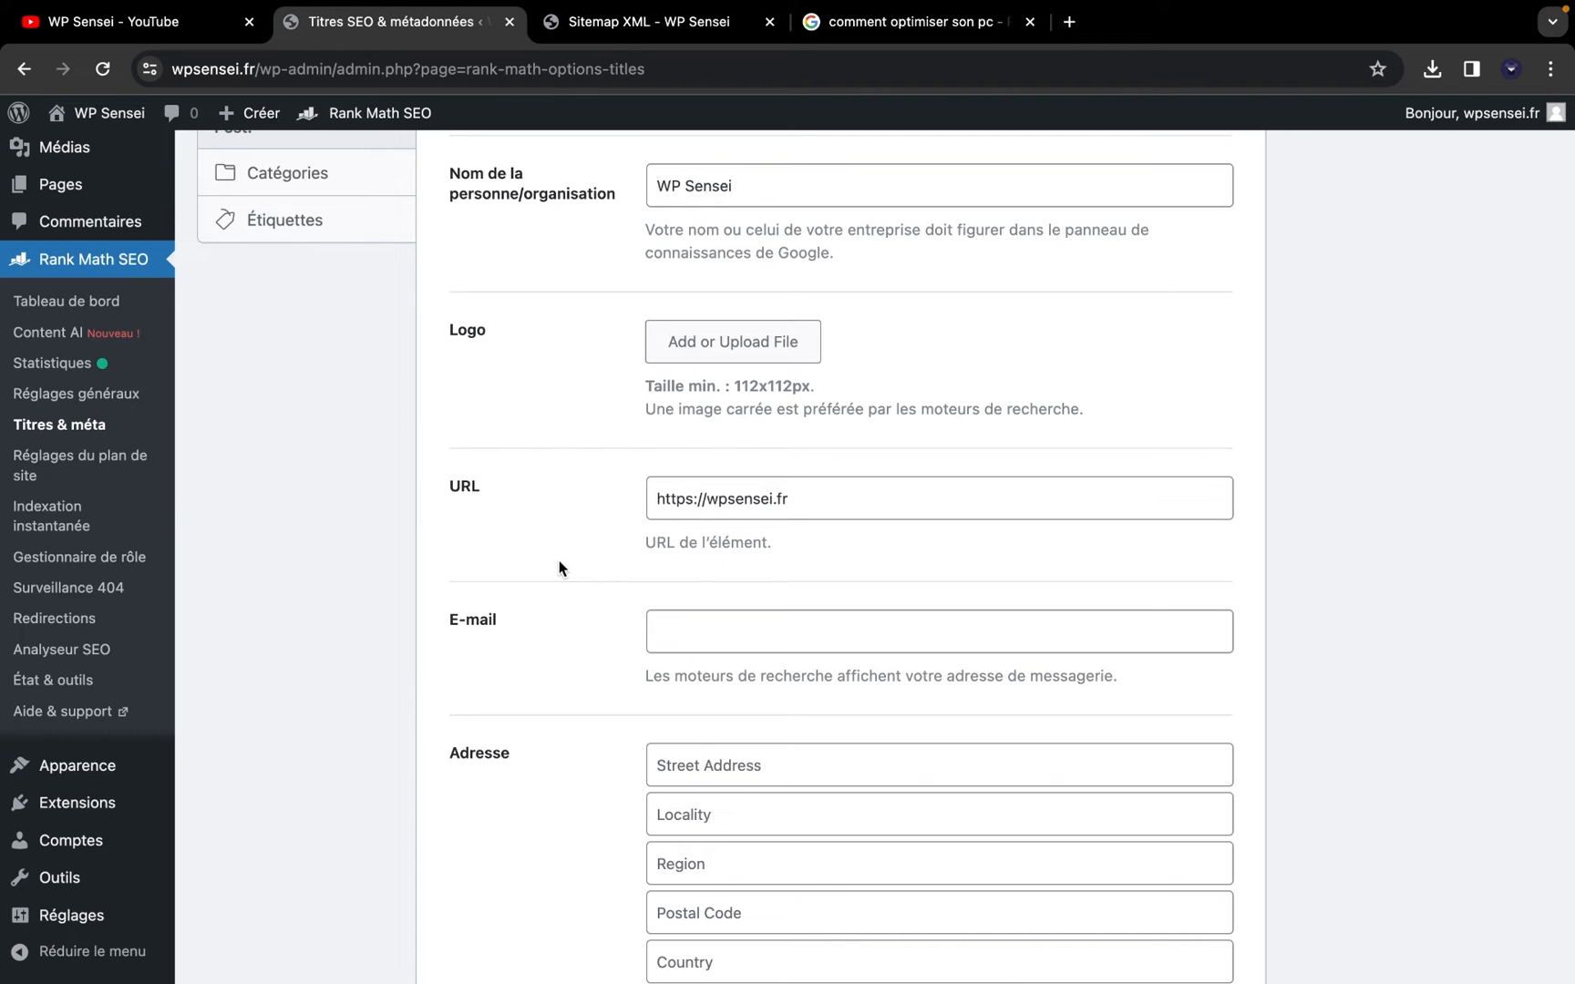
{"action": "scroll", "coordinate": [558, 567], "scroll_direction": "down", "scroll_amount": 1}
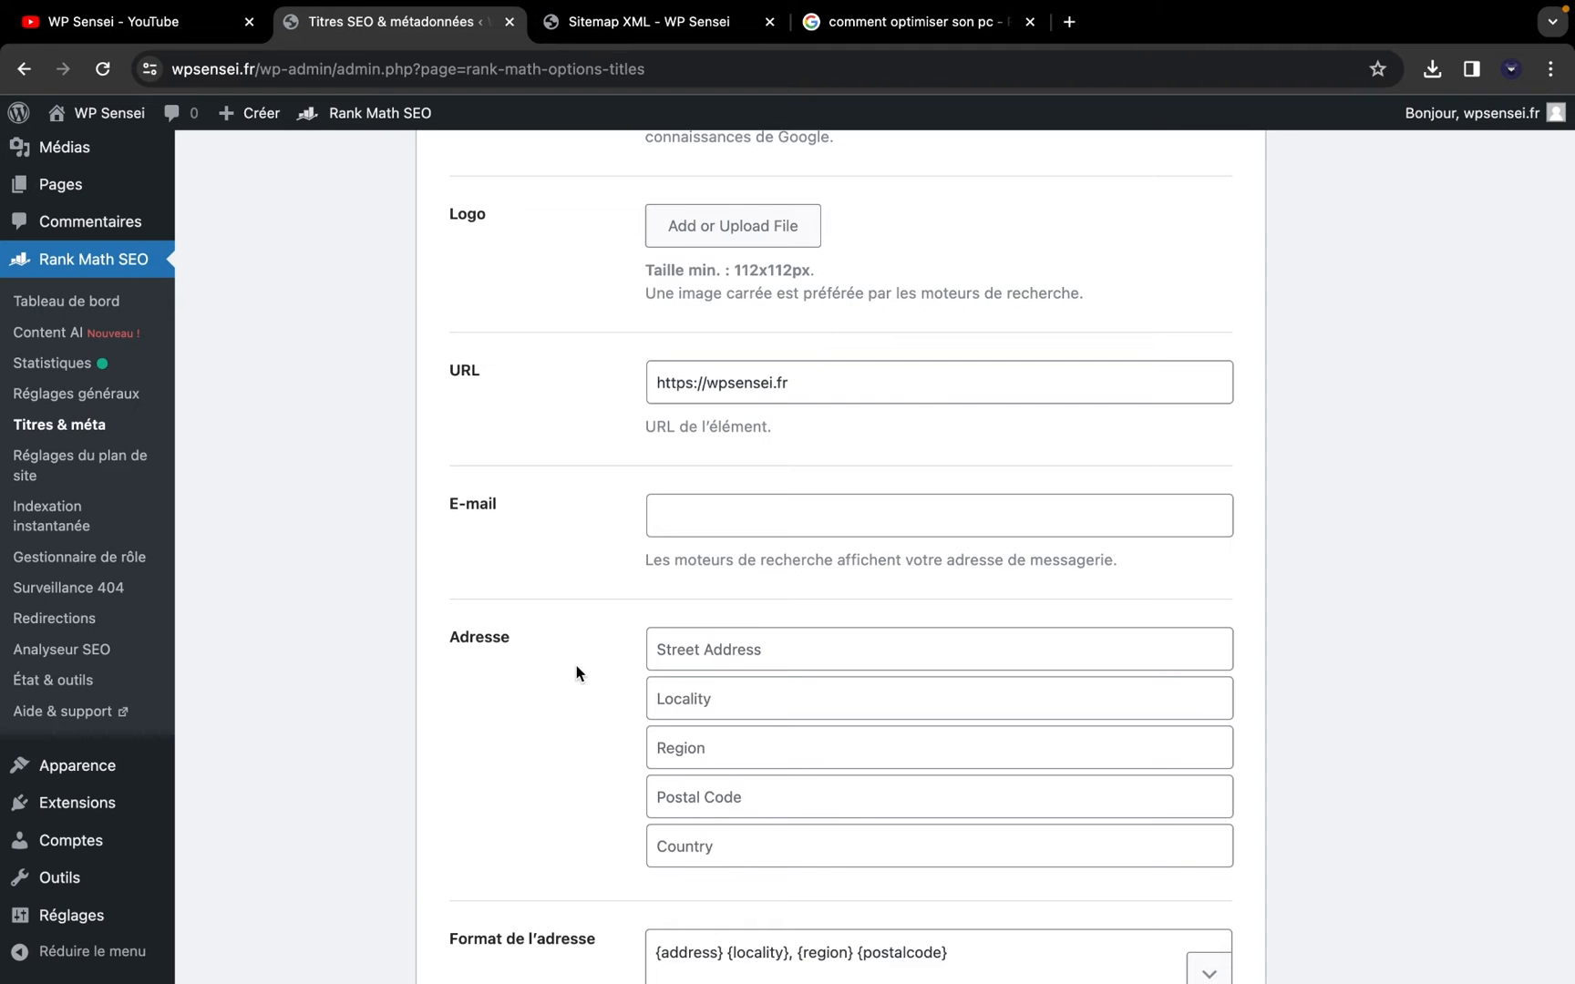
{"action": "scroll", "coordinate": [576, 667], "scroll_direction": "down", "scroll_amount": 8}
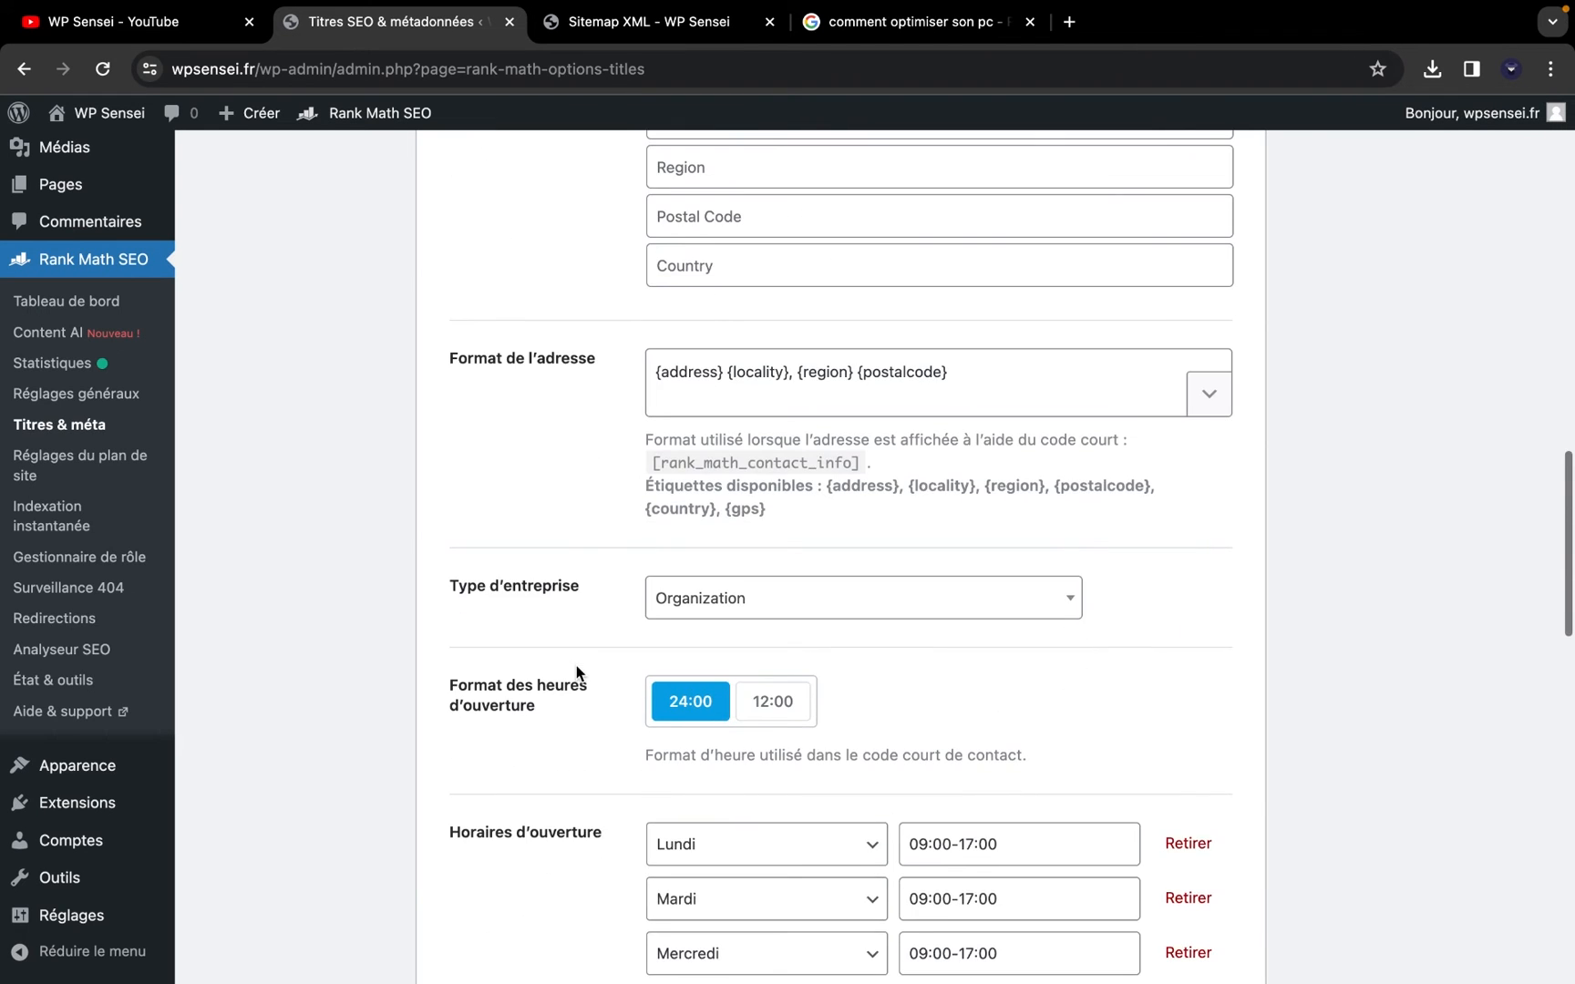
Browse the available business types without changing the selection, and view the opening hours format and daily schedule
{"action": "left_click", "coordinate": [718, 615]}
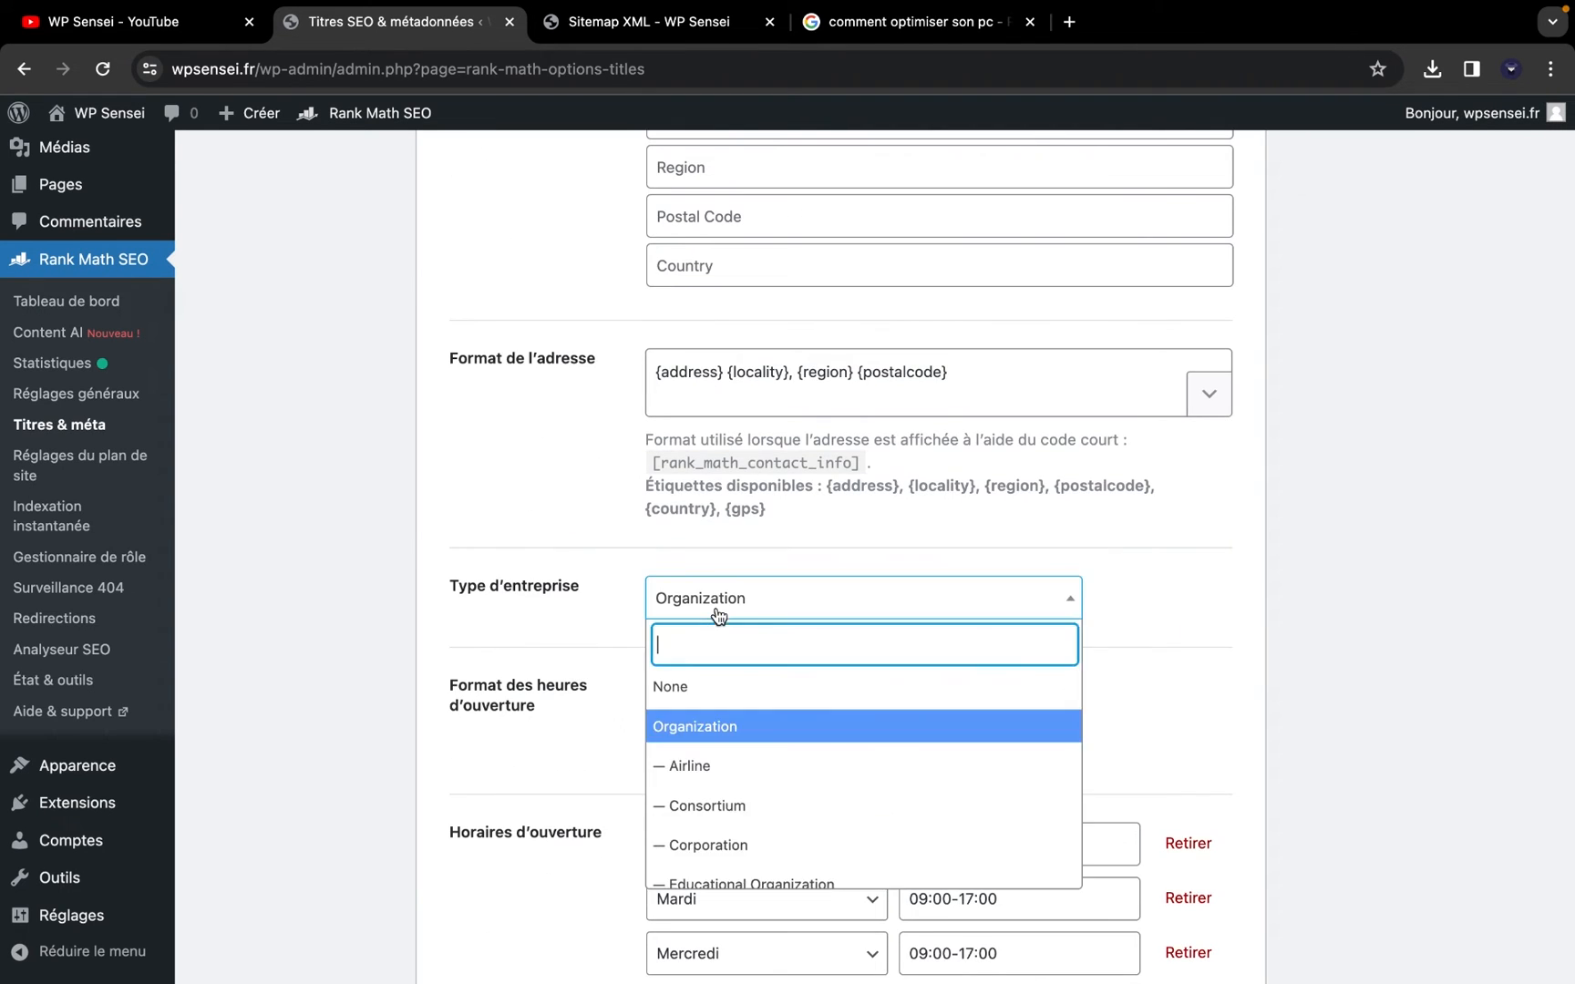
{"action": "scroll", "coordinate": [752, 748], "scroll_direction": "down", "scroll_amount": 3}
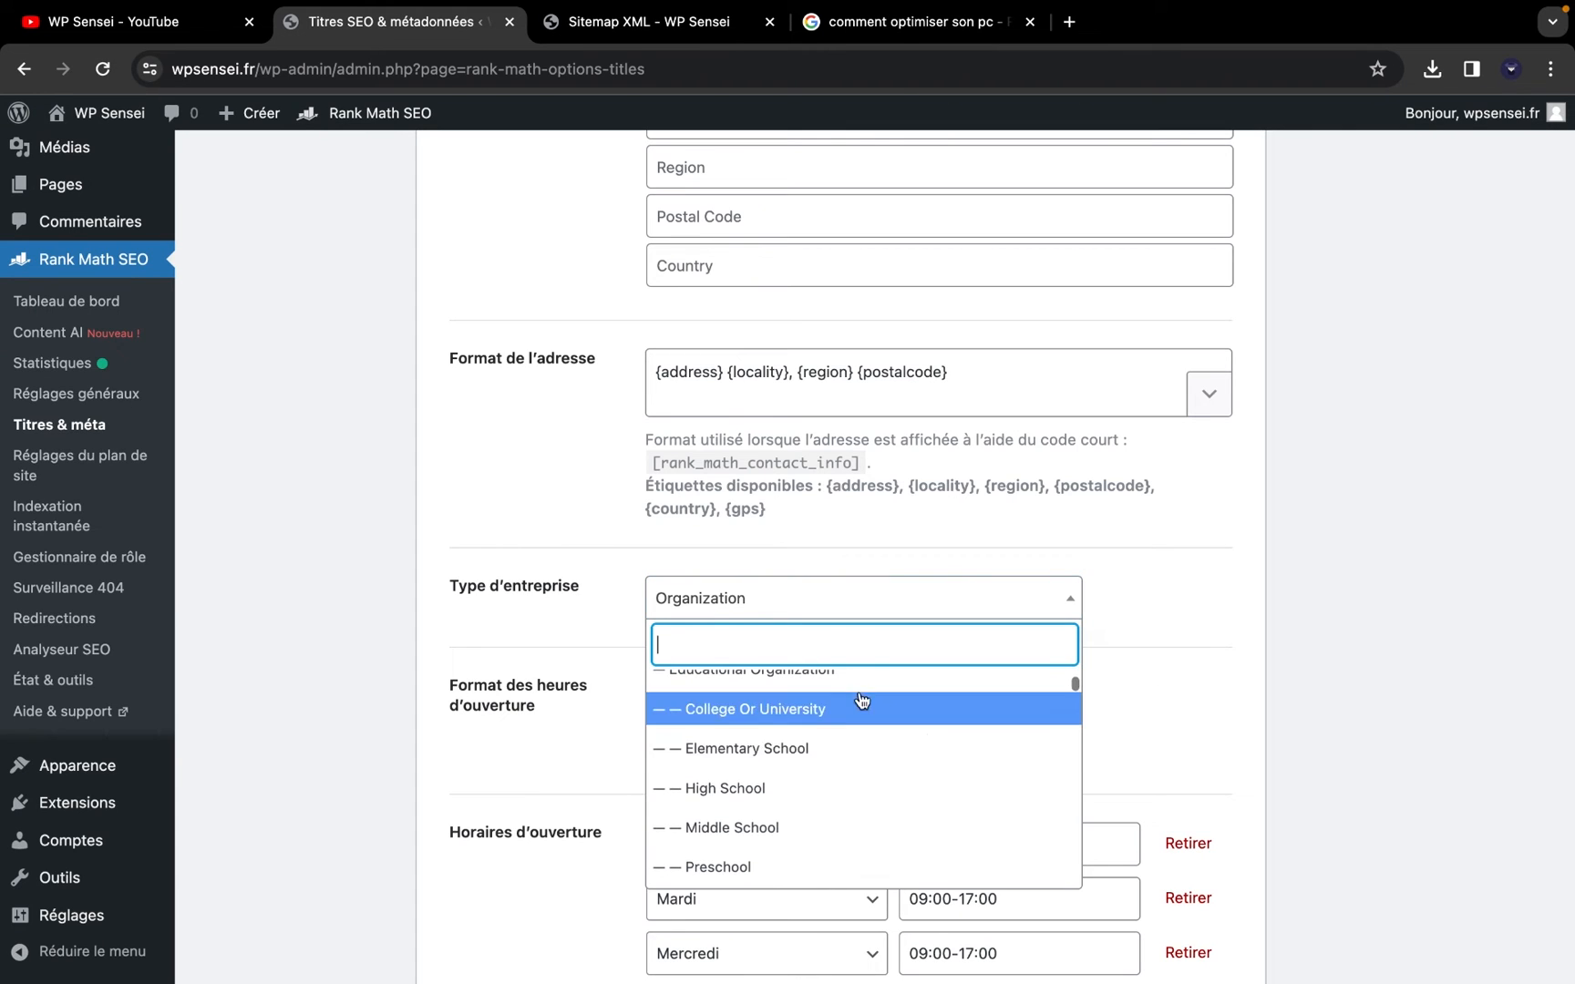
{"action": "scroll", "coordinate": [852, 784], "scroll_direction": "down", "scroll_amount": 4}
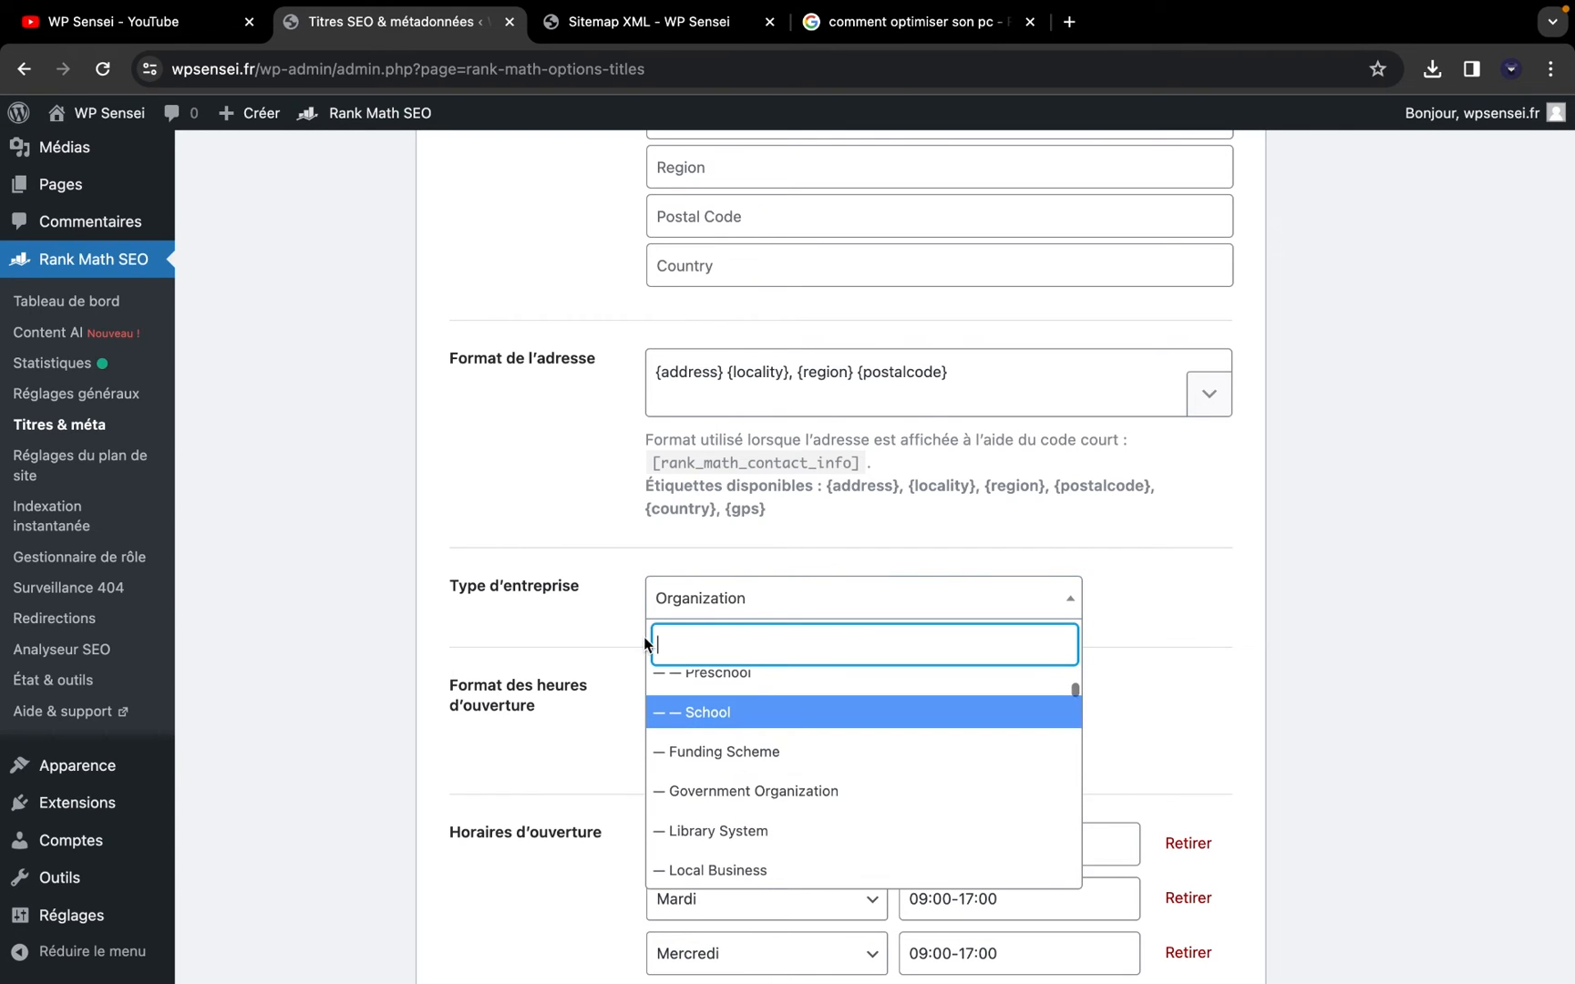
{"action": "left_click", "coordinate": [550, 622]}
{"action": "scroll", "coordinate": [506, 547], "scroll_direction": "down", "scroll_amount": 2}
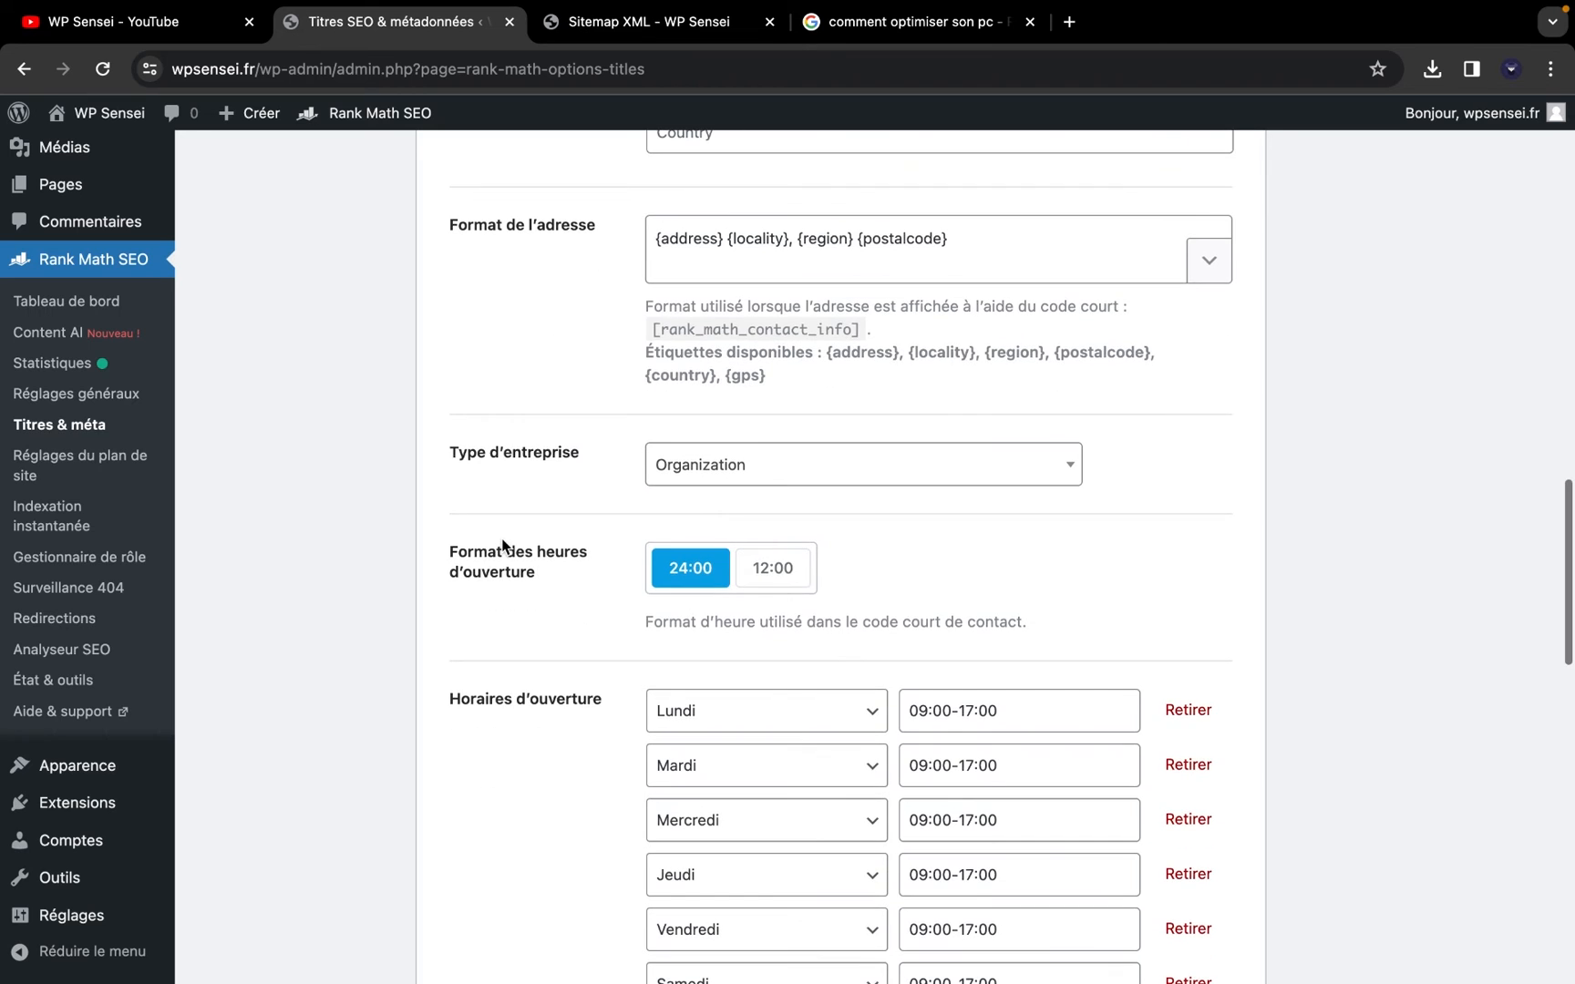
{"action": "scroll", "coordinate": [503, 545], "scroll_direction": "down", "scroll_amount": 2}
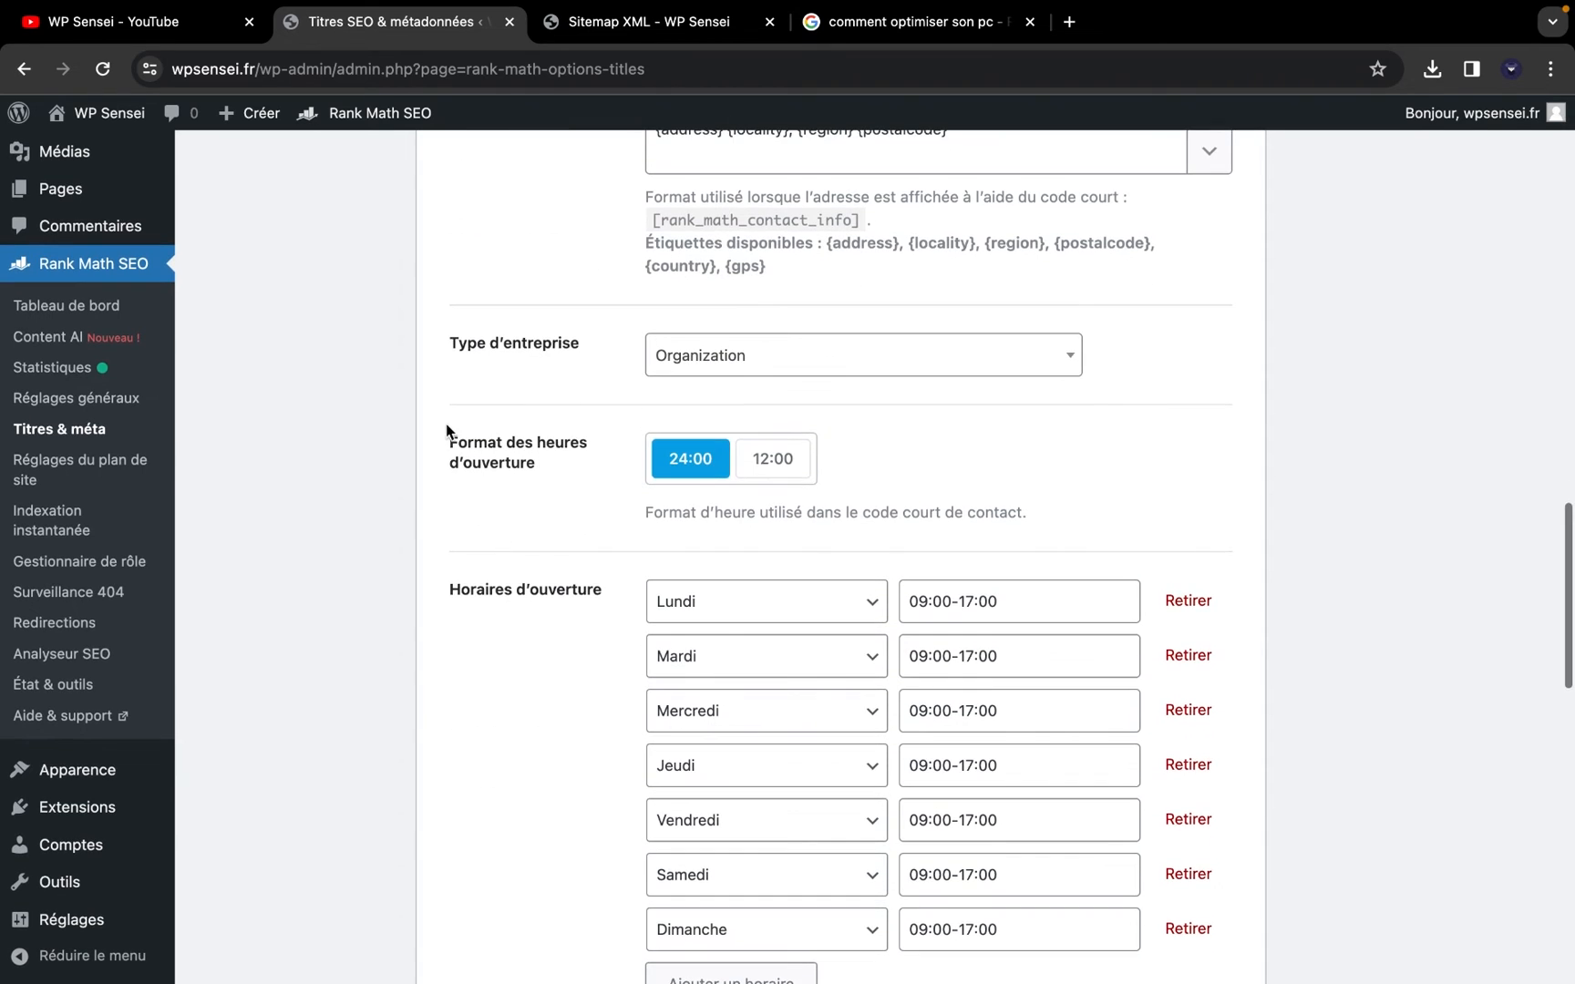
Review the remaining local SEO fields: opening hours, phone number, price range, about and contact pages, Google Maps API key and geographic coordinates
{"action": "scroll", "coordinate": [577, 607], "scroll_direction": "down", "scroll_amount": 3}
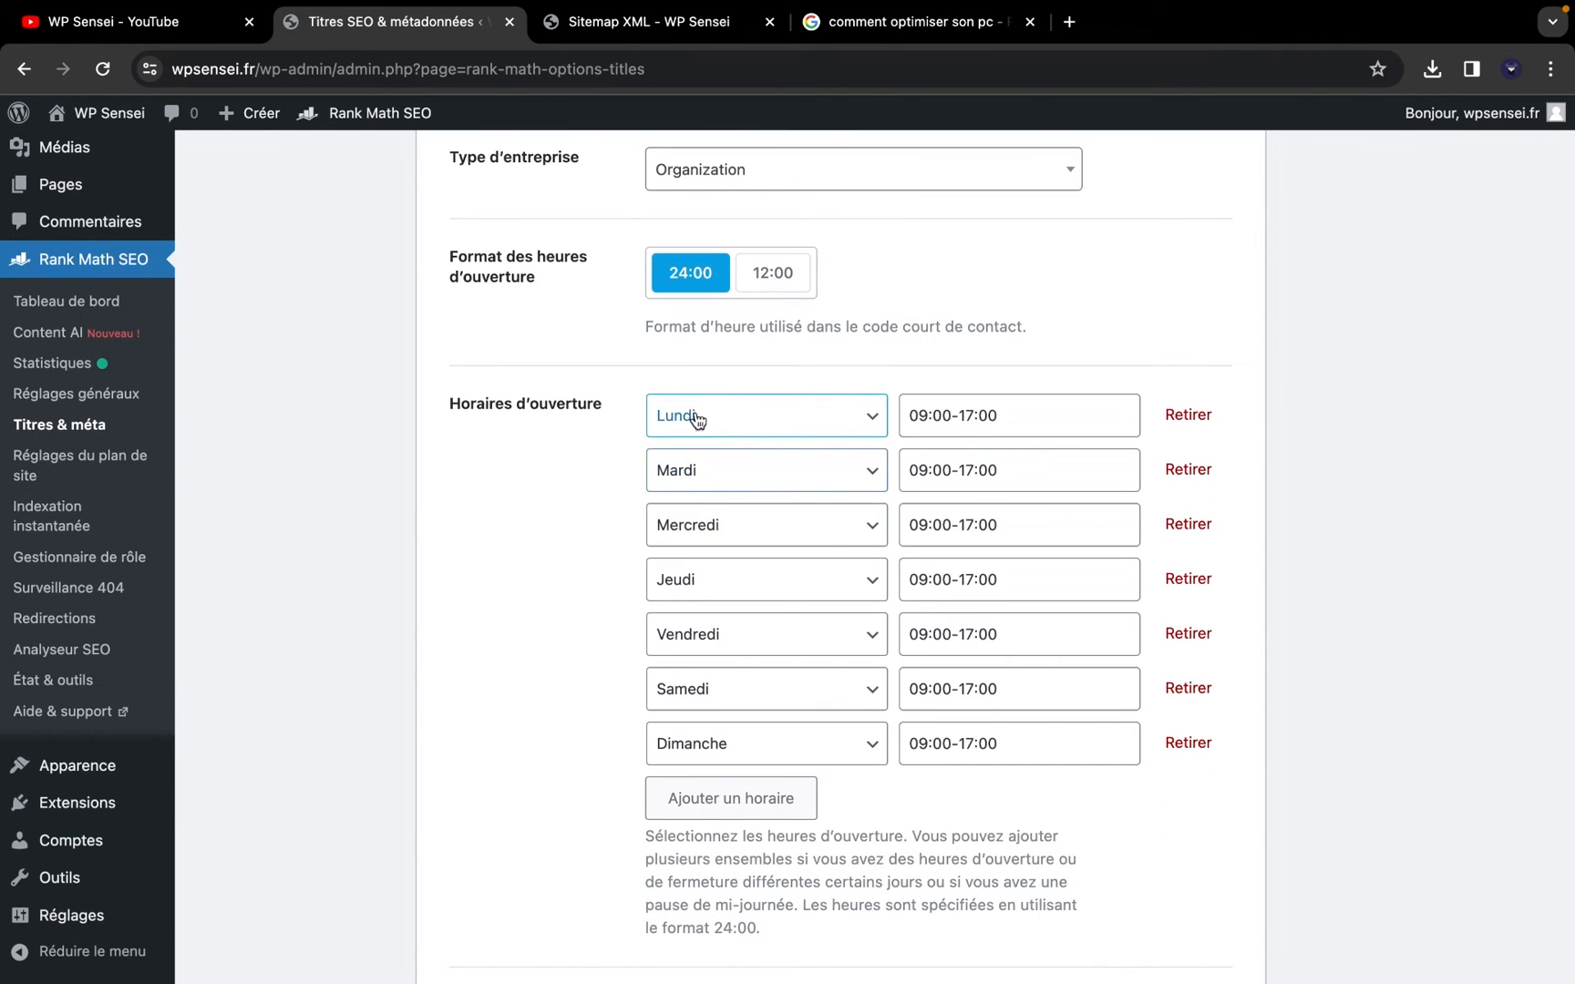
{"action": "scroll", "coordinate": [616, 611], "scroll_direction": "down", "scroll_amount": 2}
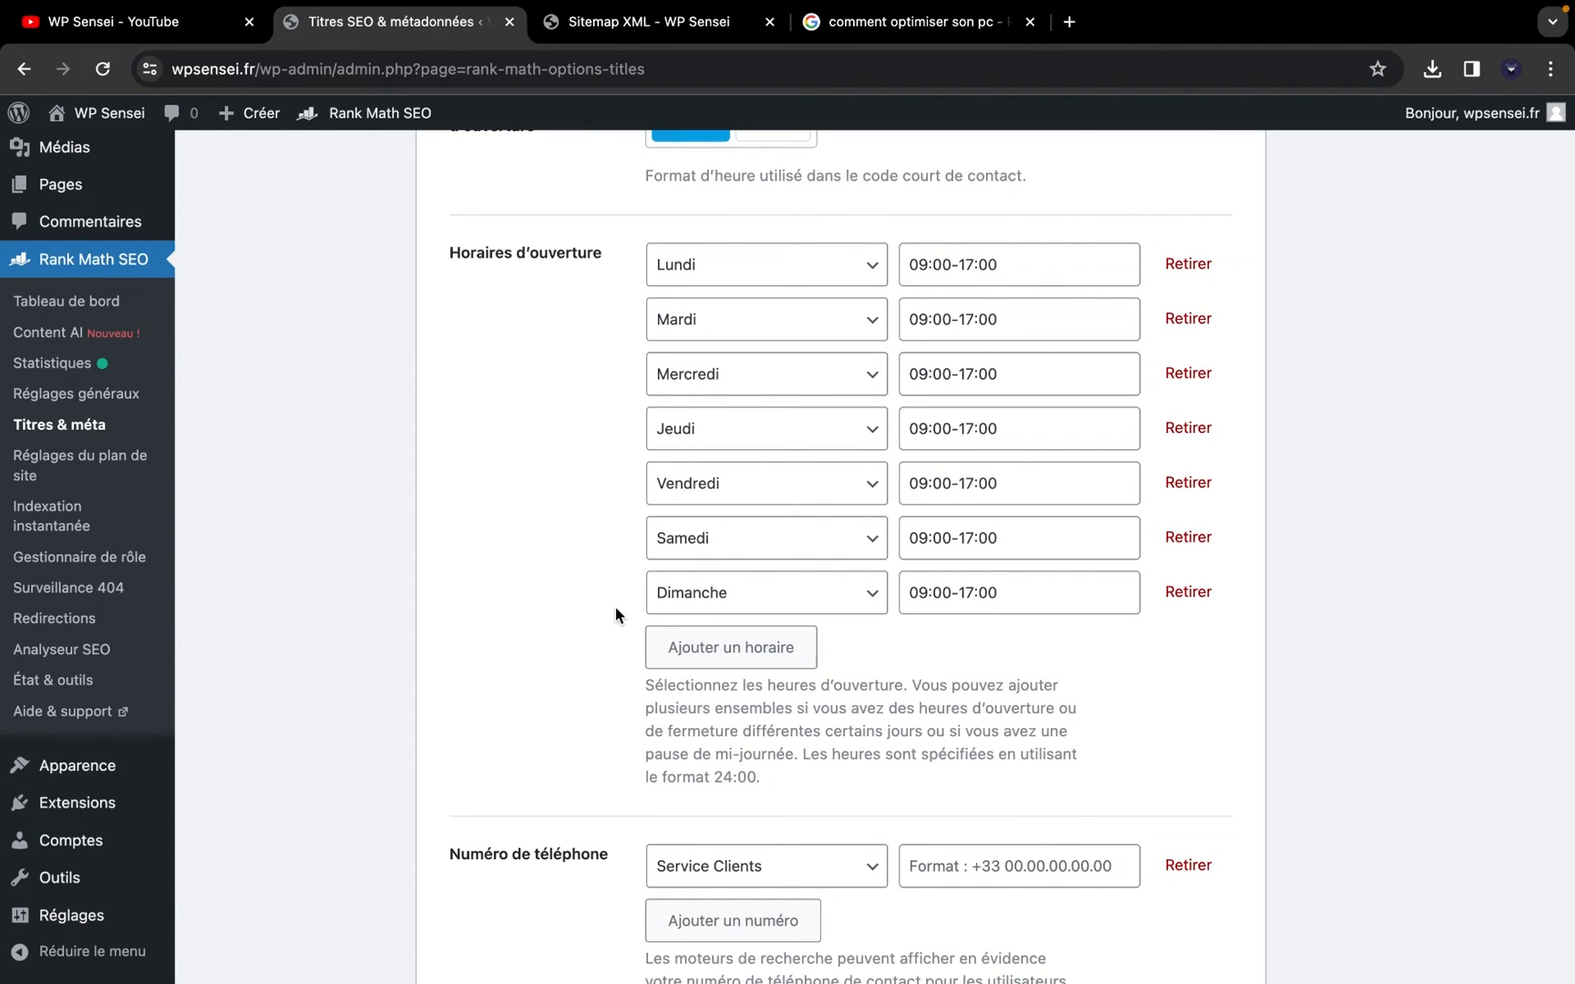
{"action": "scroll", "coordinate": [615, 608], "scroll_direction": "down", "scroll_amount": 8}
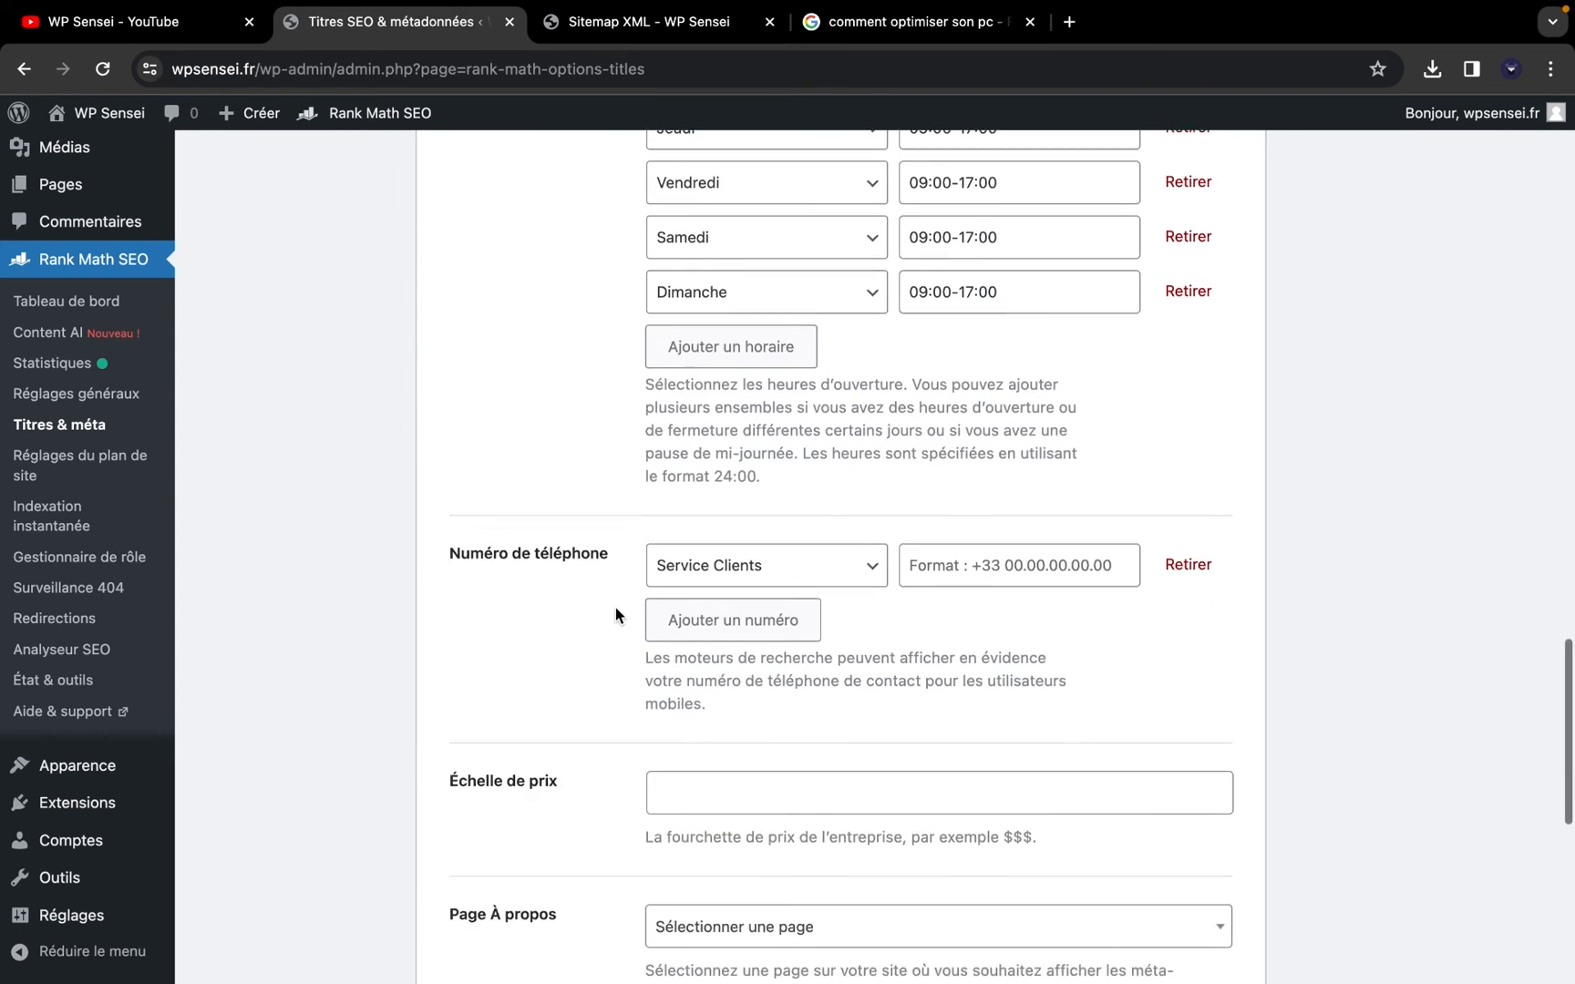
{"action": "scroll", "coordinate": [615, 737], "scroll_direction": "down", "scroll_amount": 5}
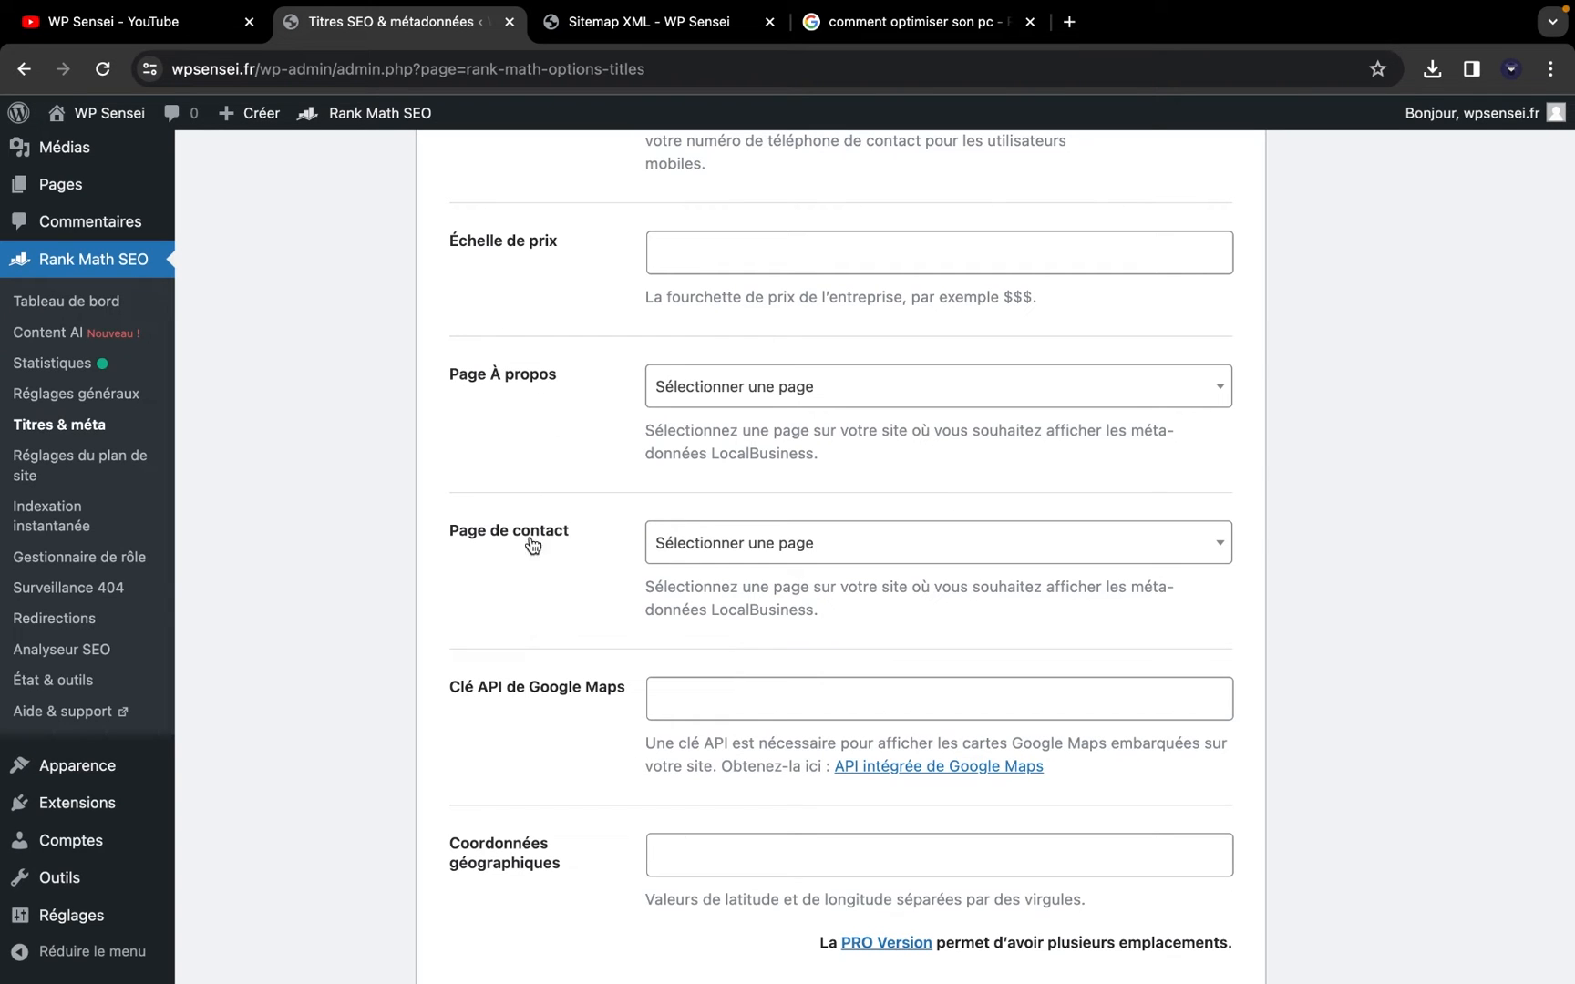
{"action": "left_click", "coordinate": [753, 549]}
{"action": "left_click", "coordinate": [520, 591]}
{"action": "scroll", "coordinate": [618, 524], "scroll_direction": "down", "scroll_amount": 3}
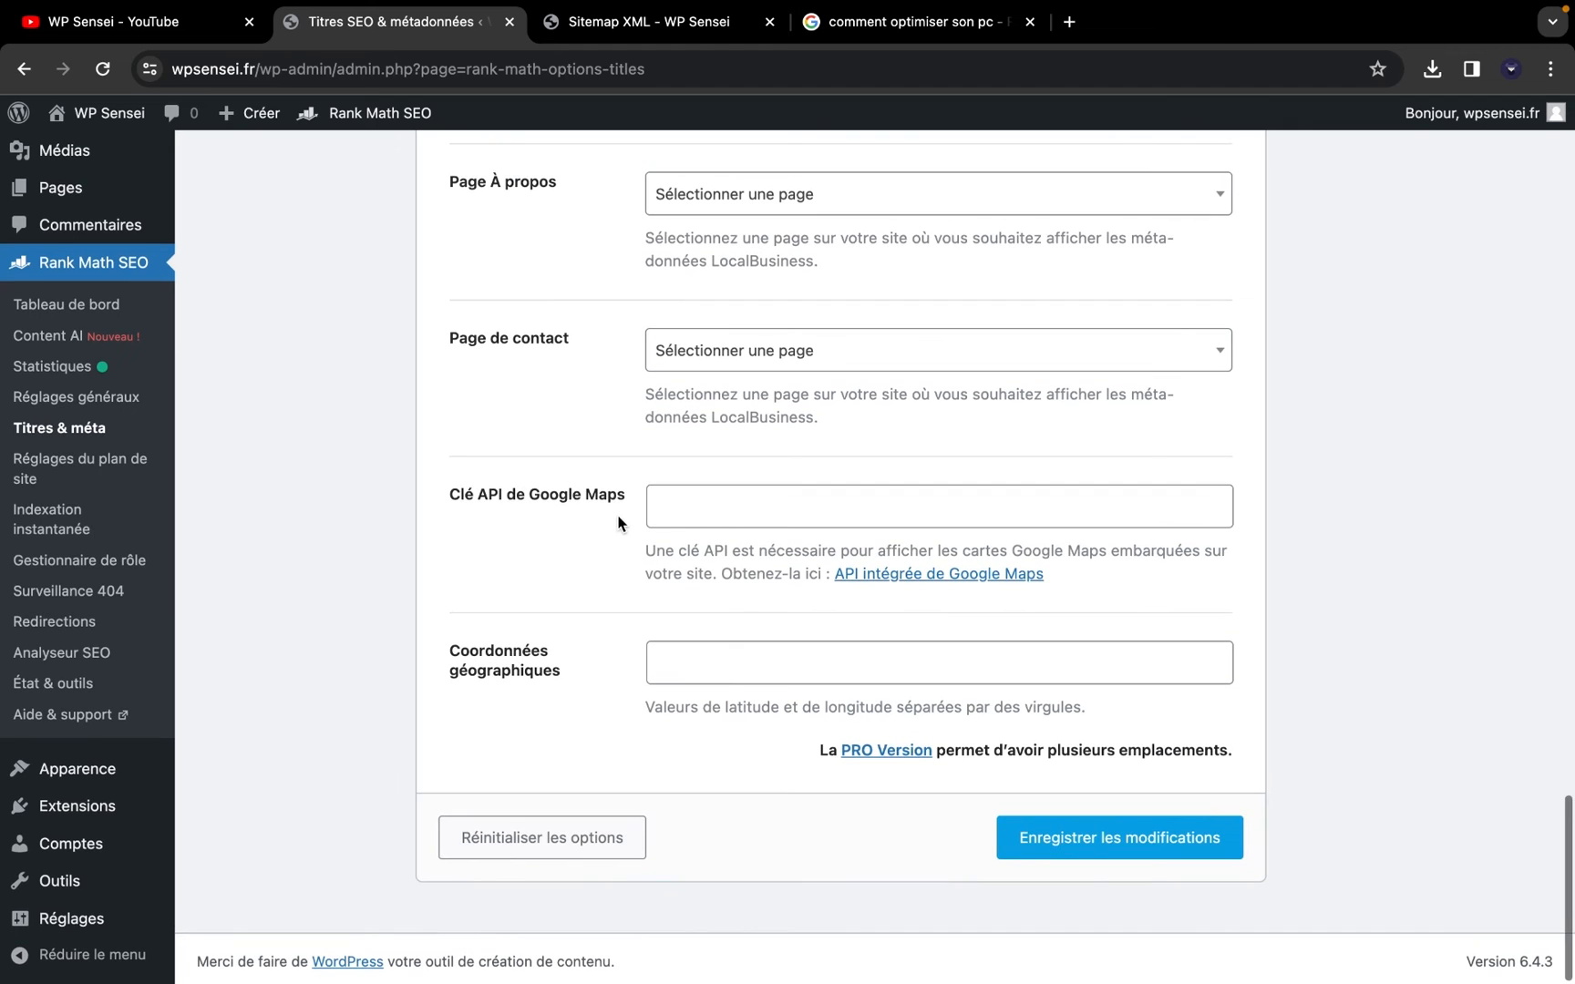
{"action": "scroll", "coordinate": [609, 626], "scroll_direction": "up", "scroll_amount": 15}
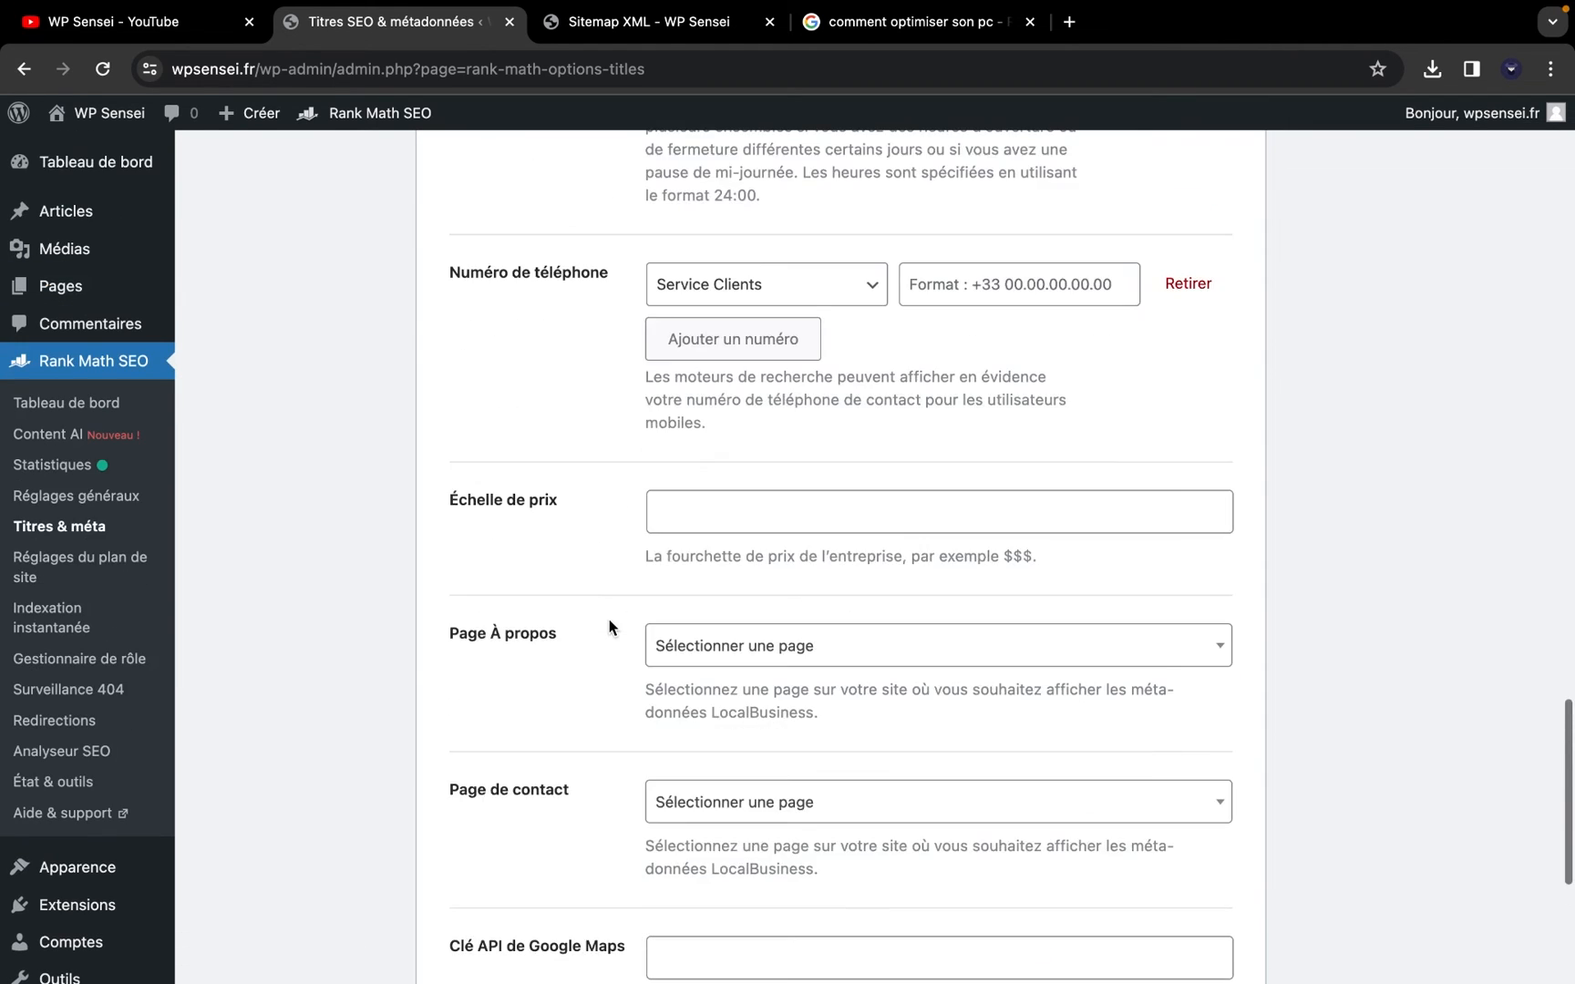
{"action": "scroll", "coordinate": [609, 619], "scroll_direction": "up", "scroll_amount": 10}
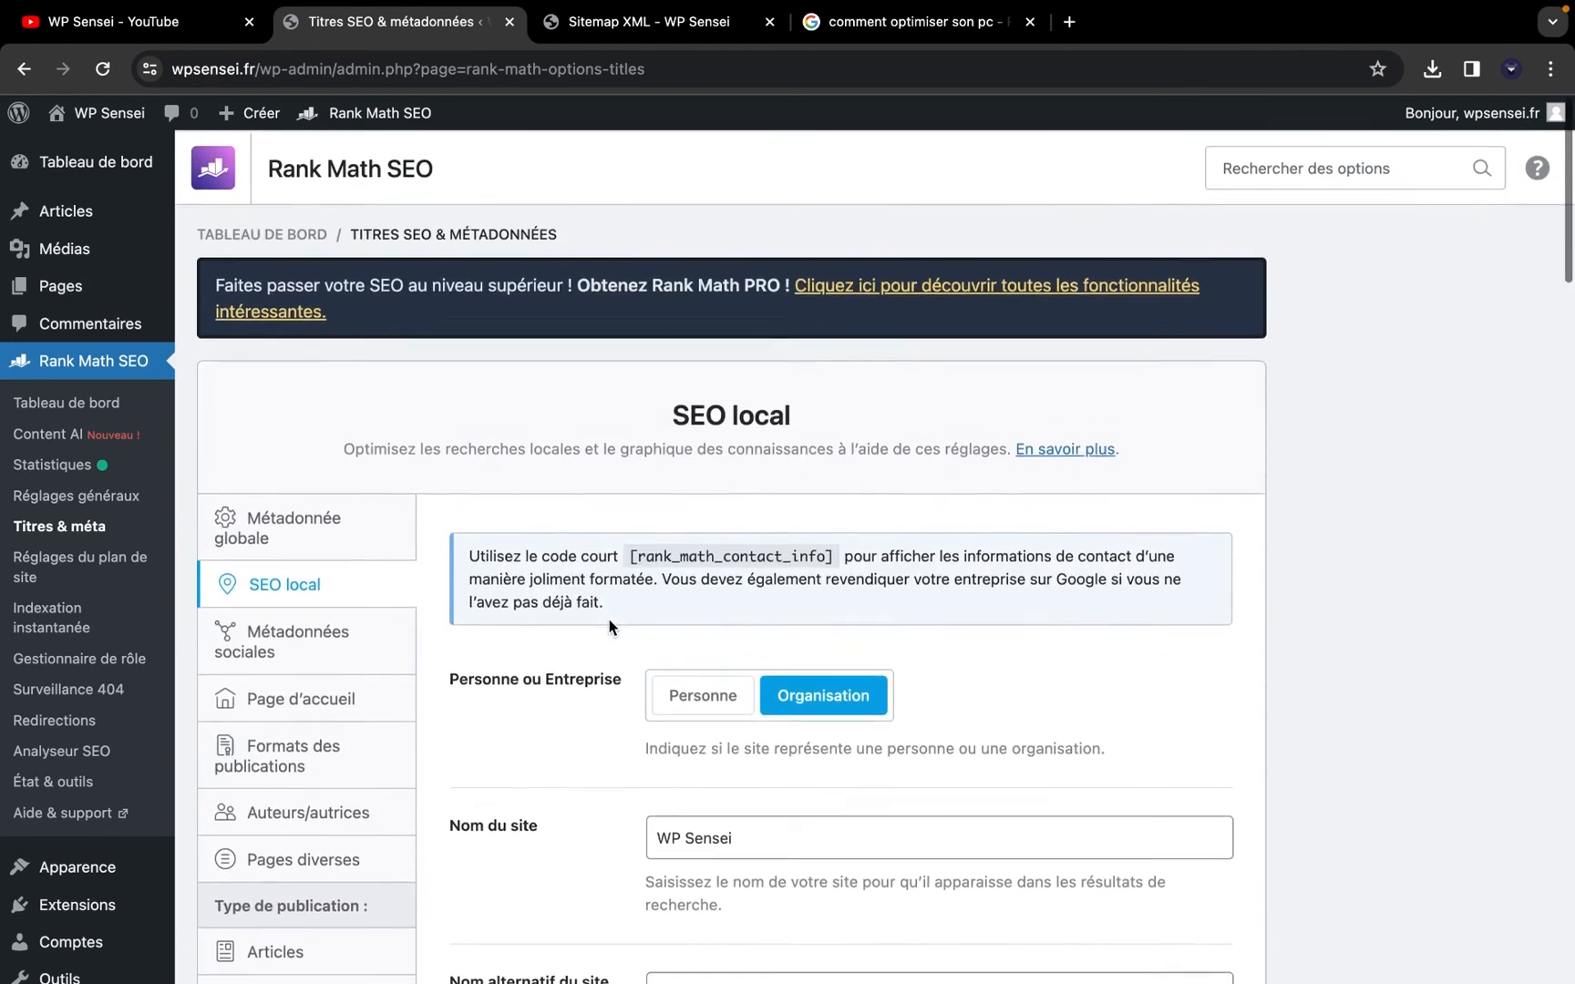
Open the social metadata settings and review the Facebook, Twitter username and additional profile fields
{"action": "left_click", "coordinate": [262, 650]}
{"action": "scroll", "coordinate": [615, 611], "scroll_direction": "down", "scroll_amount": 3}
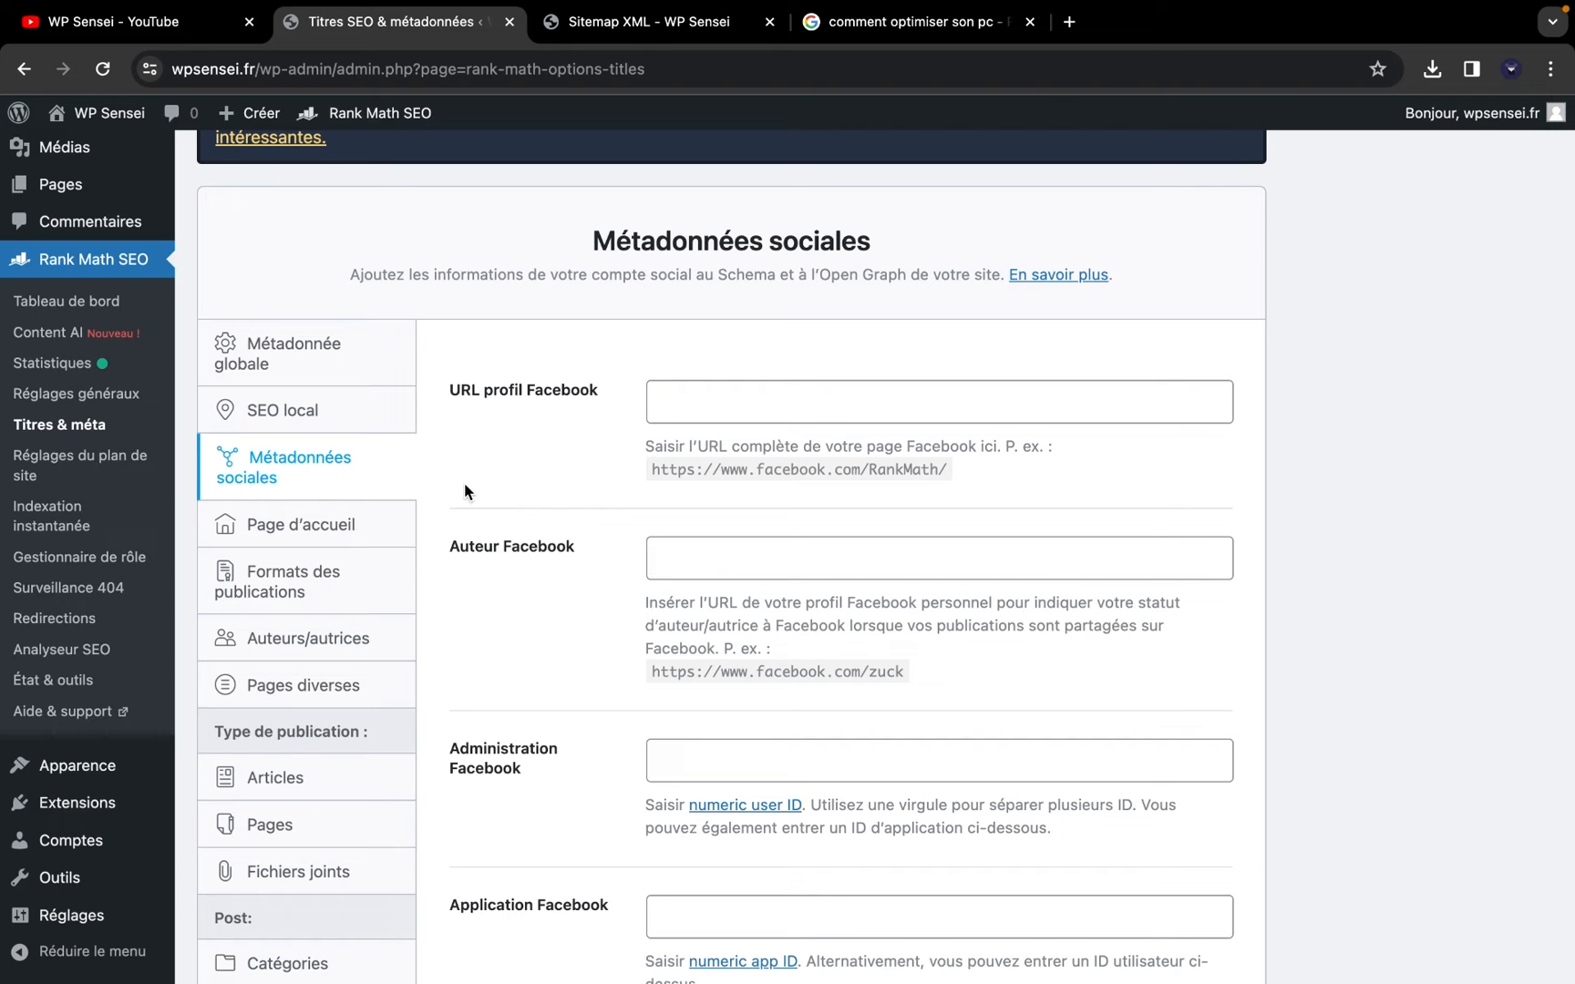
{"action": "scroll", "coordinate": [463, 482], "scroll_direction": "down", "scroll_amount": 10}
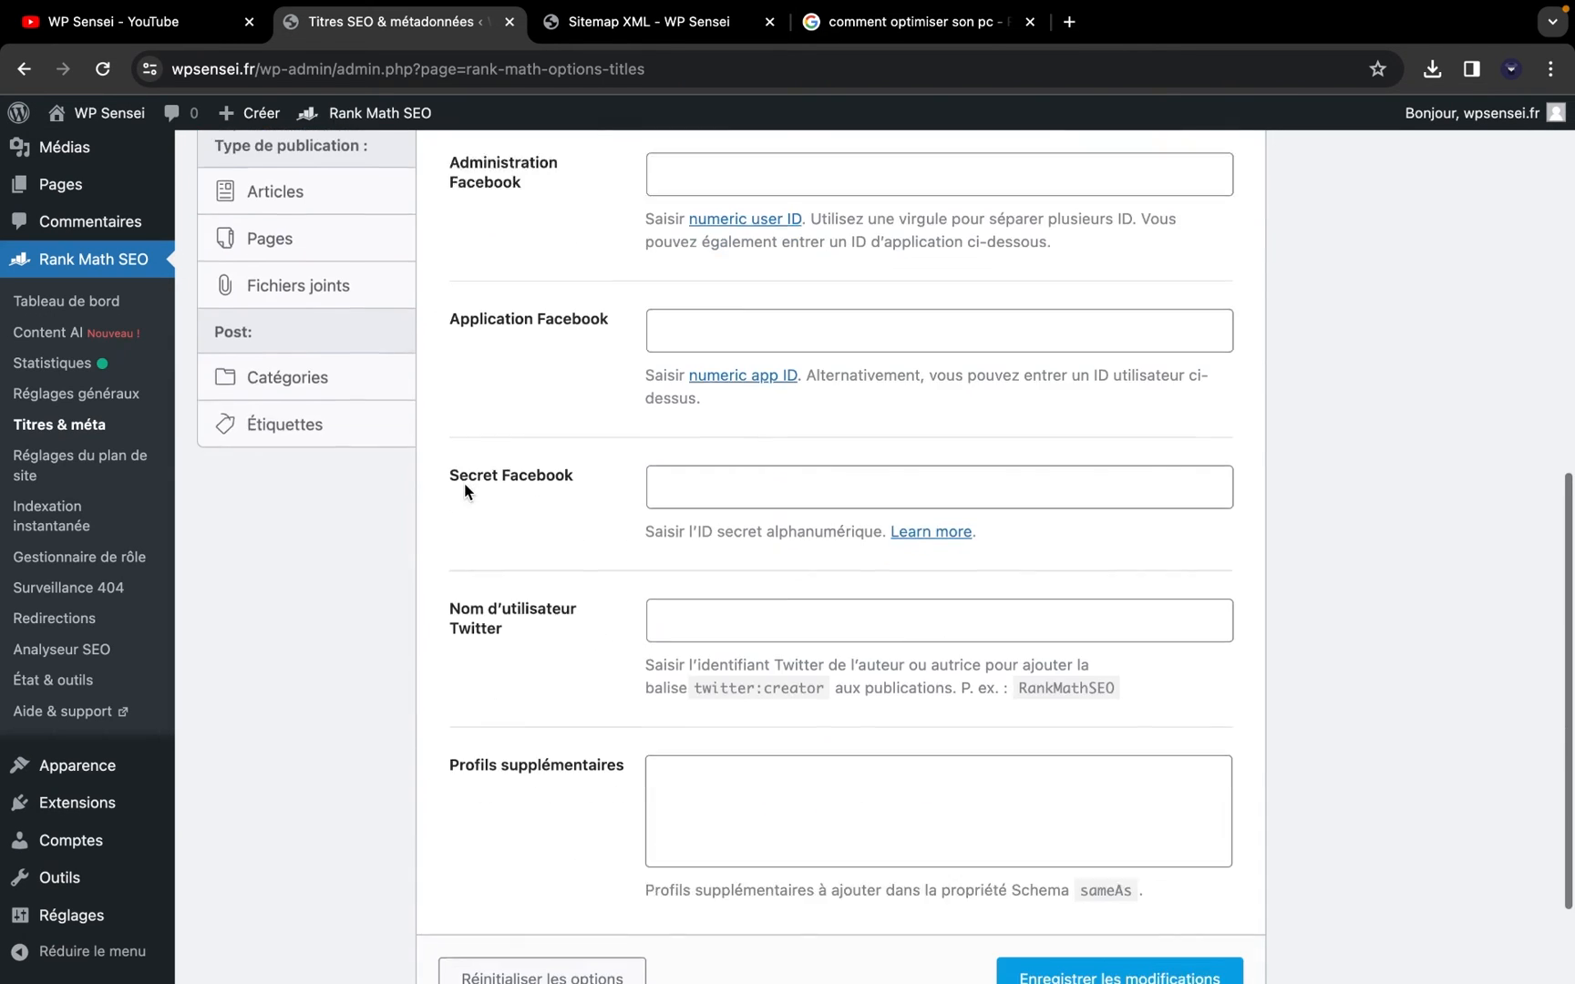
{"action": "scroll", "coordinate": [618, 681], "scroll_direction": "up", "scroll_amount": 8}
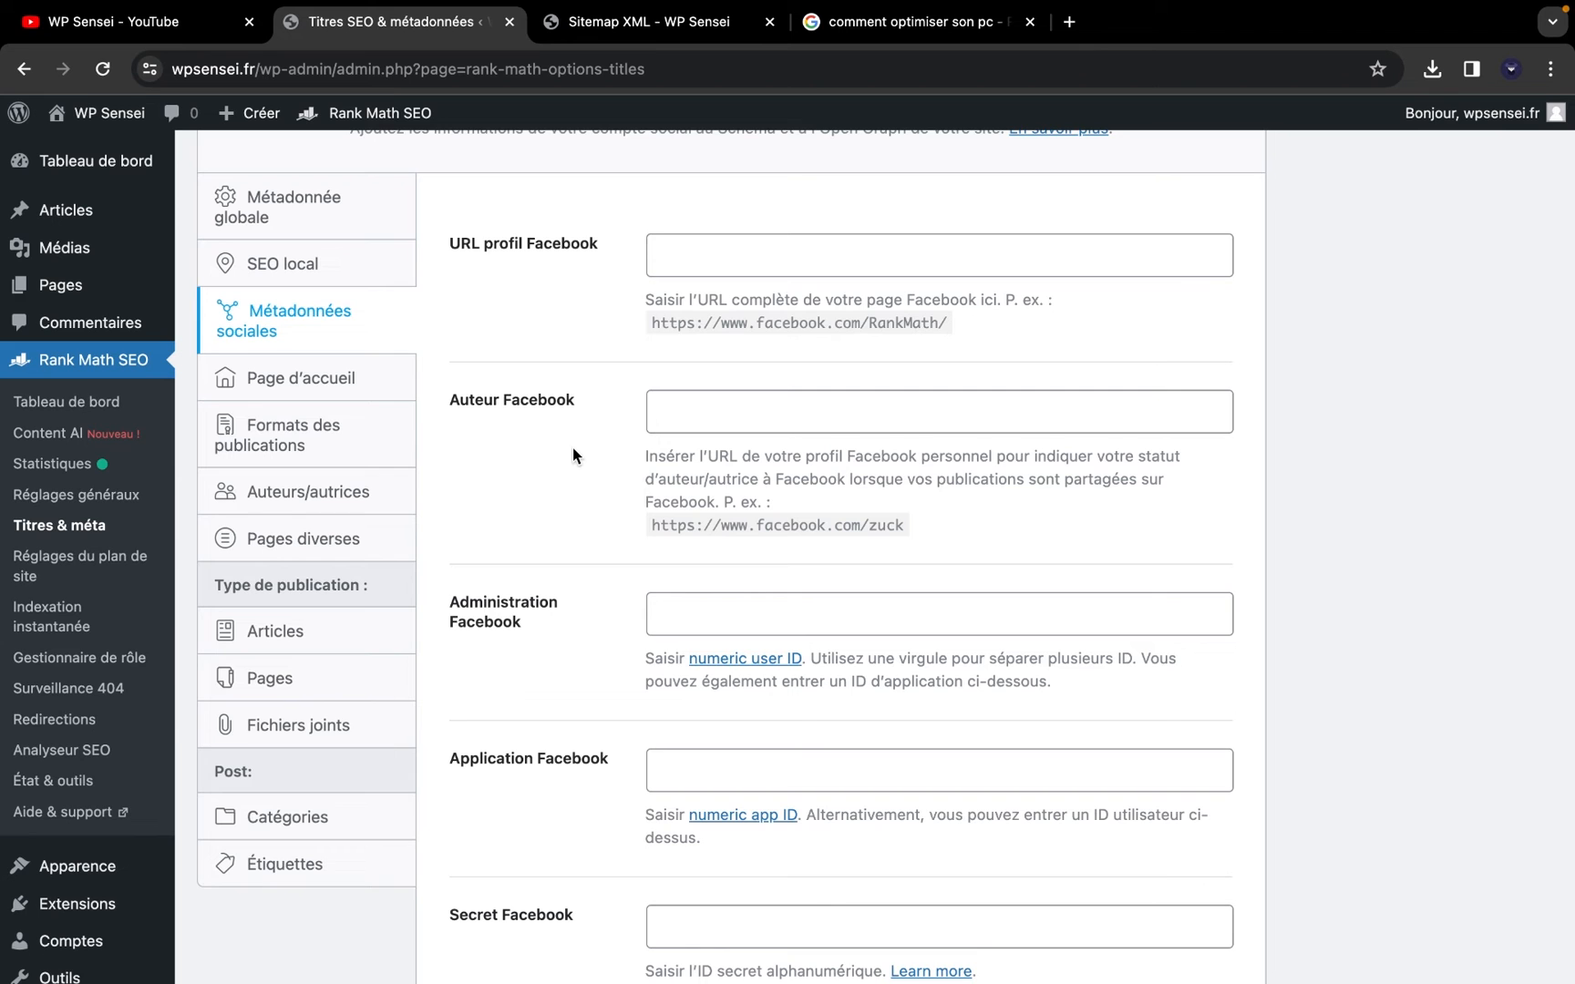
{"action": "scroll", "coordinate": [573, 448], "scroll_direction": "down", "scroll_amount": 7}
{"action": "scroll", "coordinate": [546, 570], "scroll_direction": "up", "scroll_amount": 7}
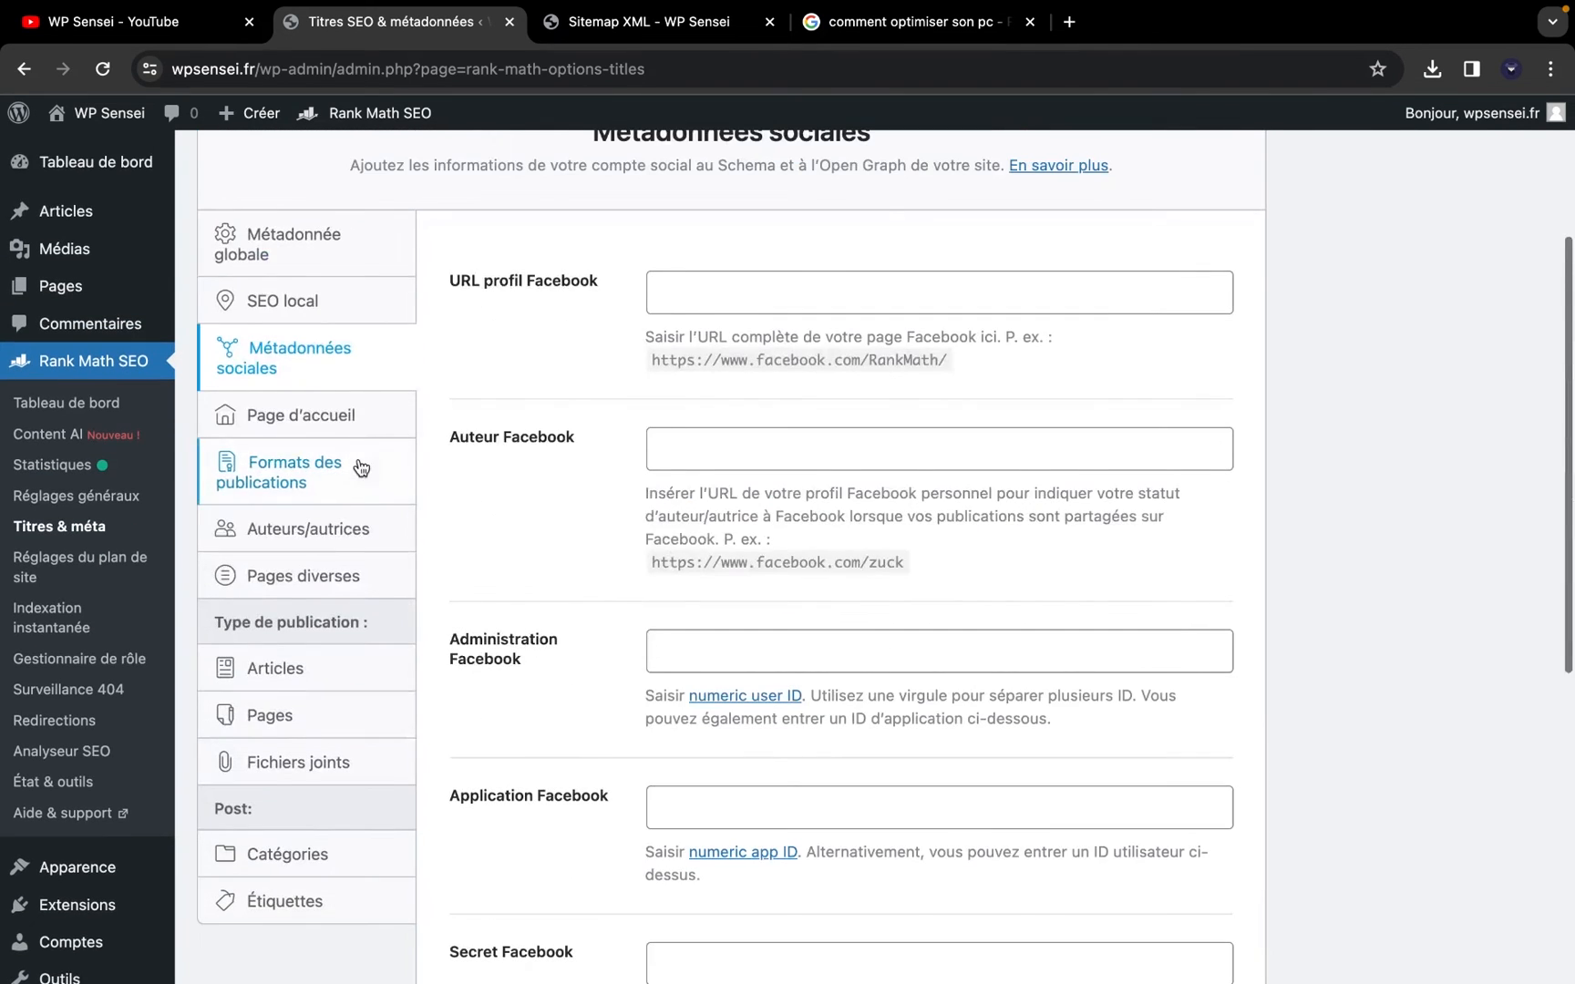
{"action": "scroll", "coordinate": [605, 727], "scroll_direction": "down", "scroll_amount": 7}
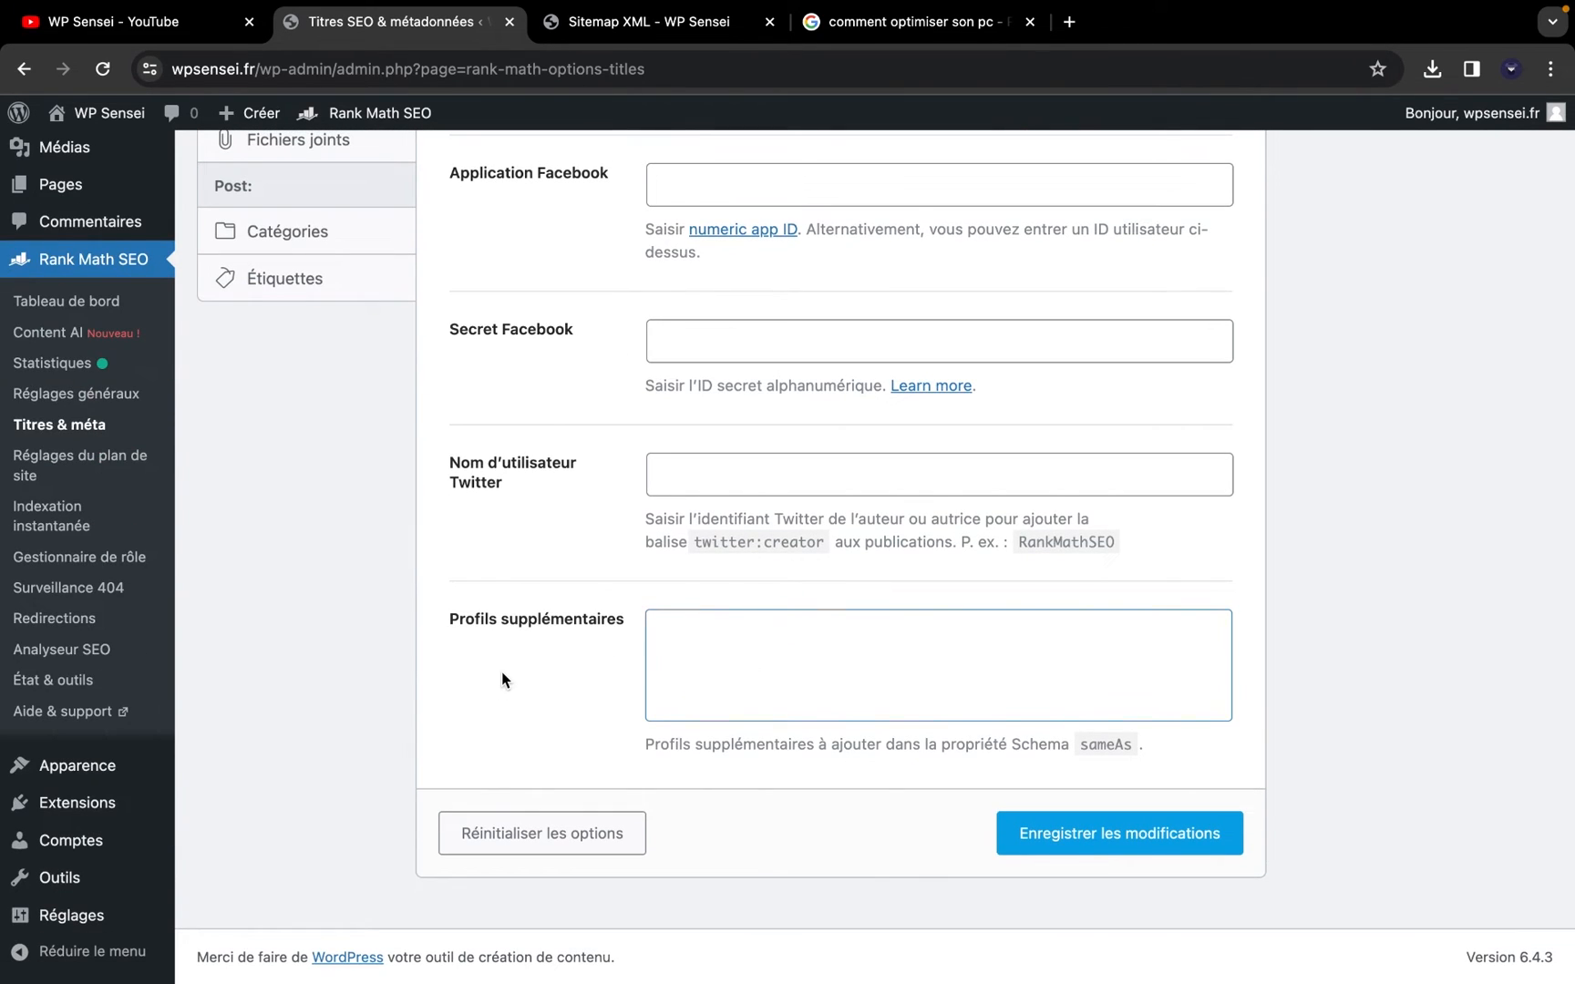
{"action": "scroll", "coordinate": [507, 665], "scroll_direction": "up", "scroll_amount": 4}
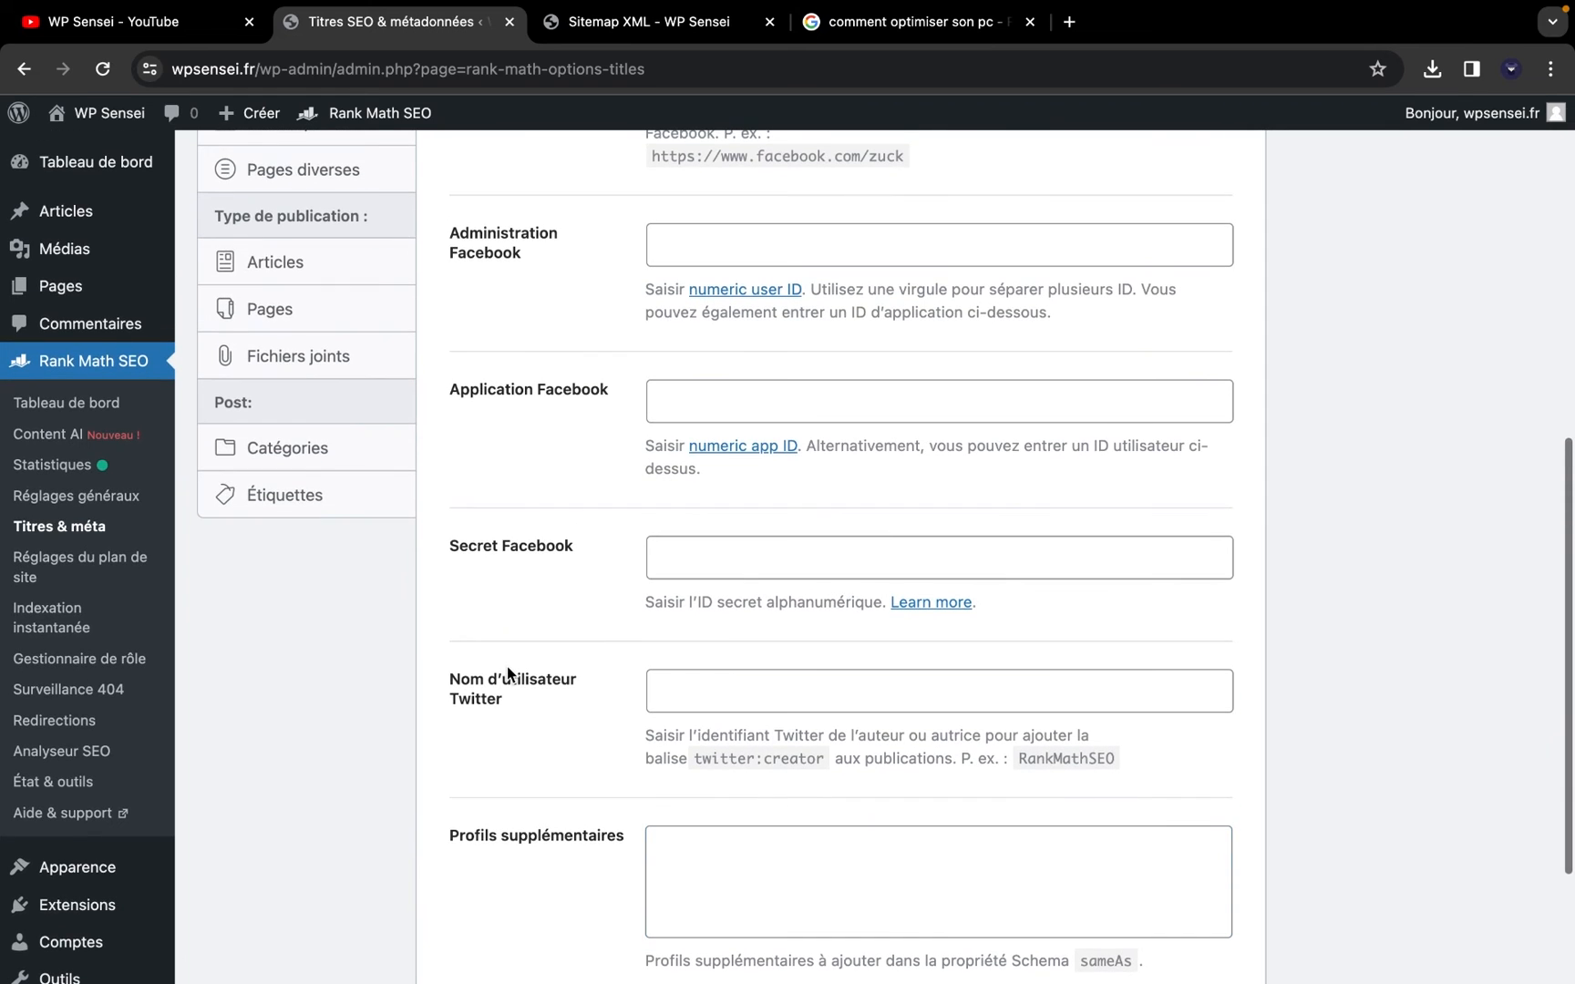
Open the homepage settings and compare them with the Google results for "comment optimiser son pc"
{"action": "scroll", "coordinate": [506, 665], "scroll_direction": "up", "scroll_amount": 10}
{"action": "left_click_drag", "start_coordinate": [274, 666], "coordinate": [273, 666]}
{"action": "left_click", "coordinate": [282, 666]}
{"action": "scroll", "coordinate": [545, 829], "scroll_direction": "down", "scroll_amount": 4}
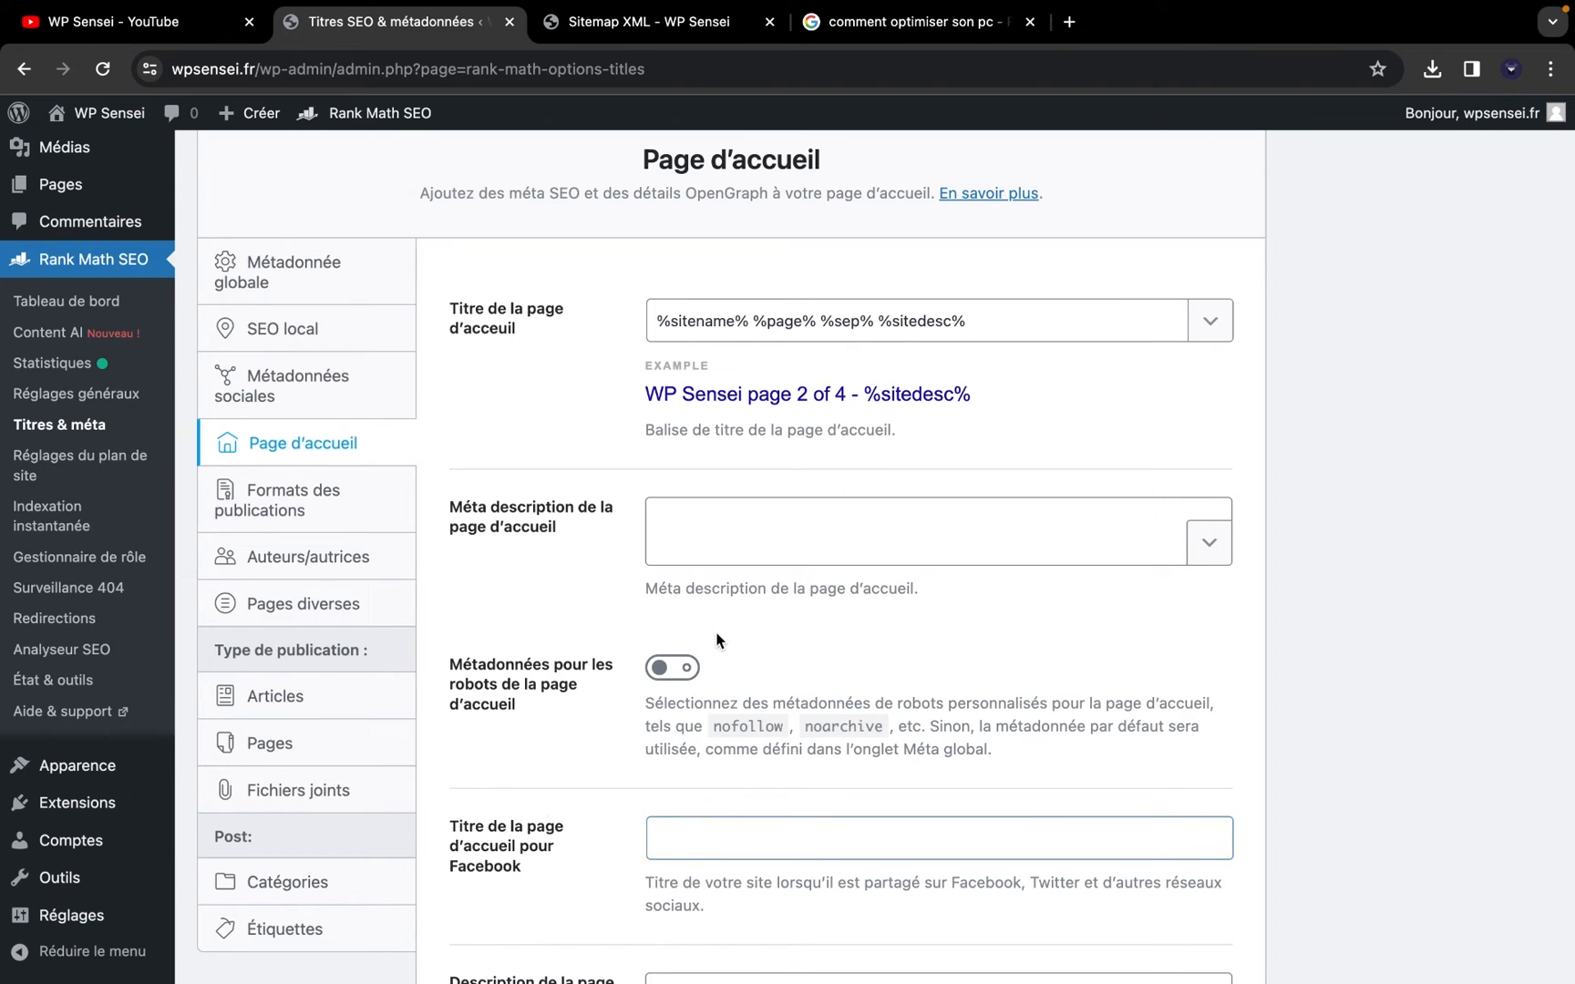
{"action": "left_click", "coordinate": [891, 27]}
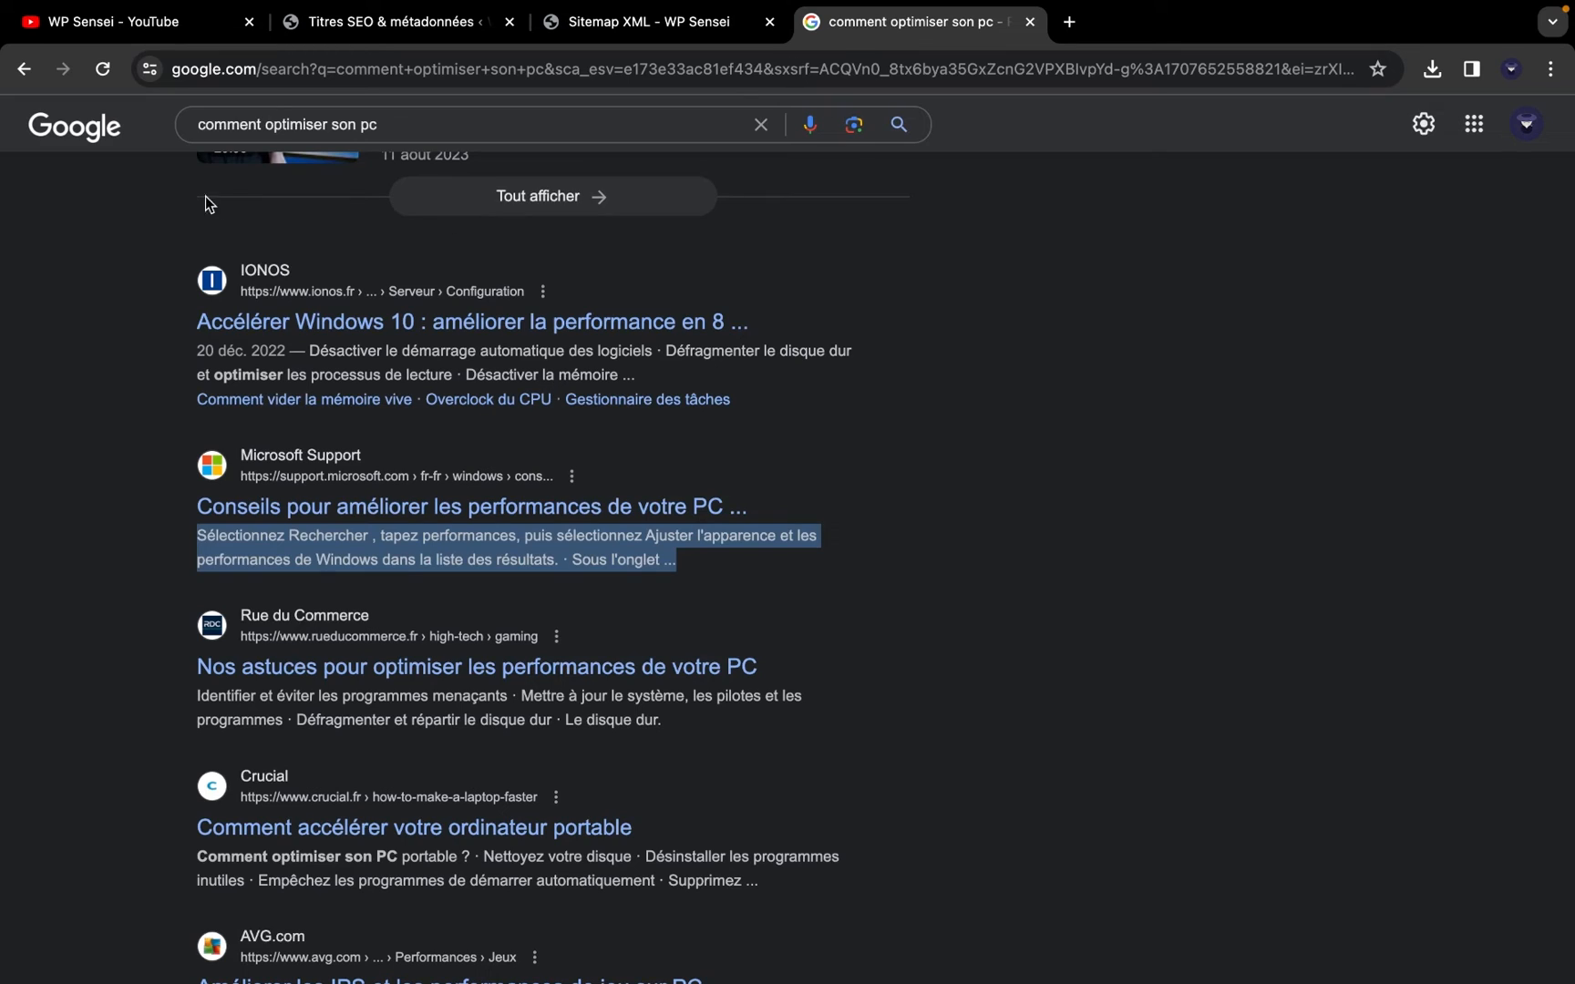
{"action": "left_click", "coordinate": [474, 22]}
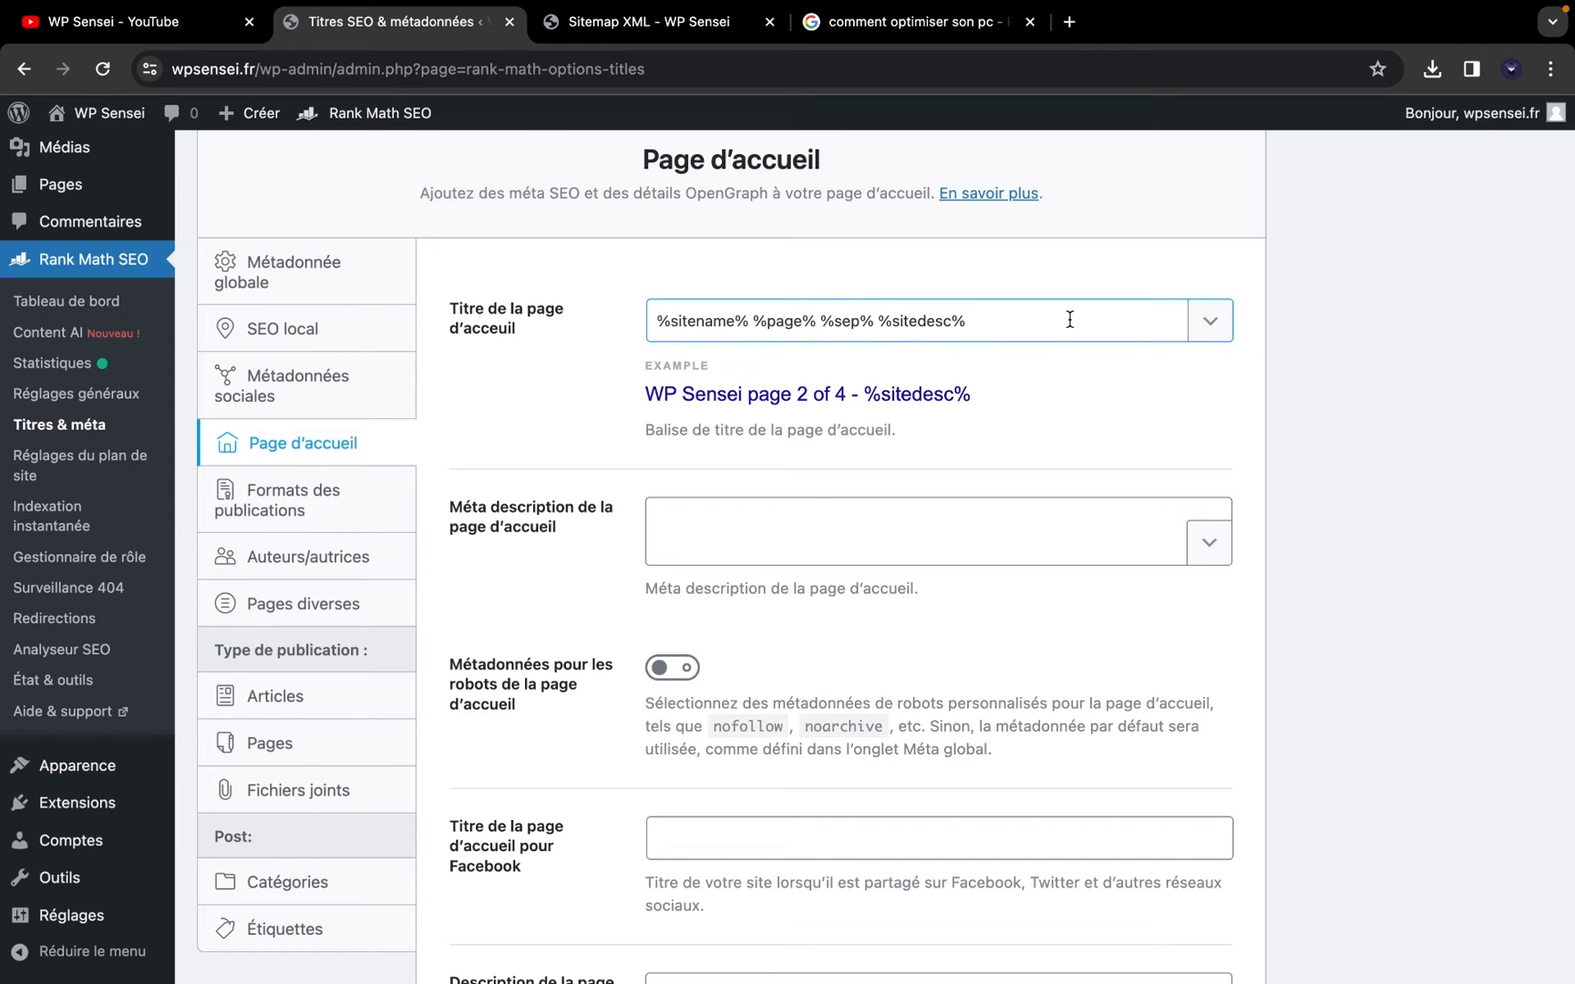
Browse the variables available for the homepage title and clear its existing title template
{"action": "left_click", "coordinate": [1223, 331]}
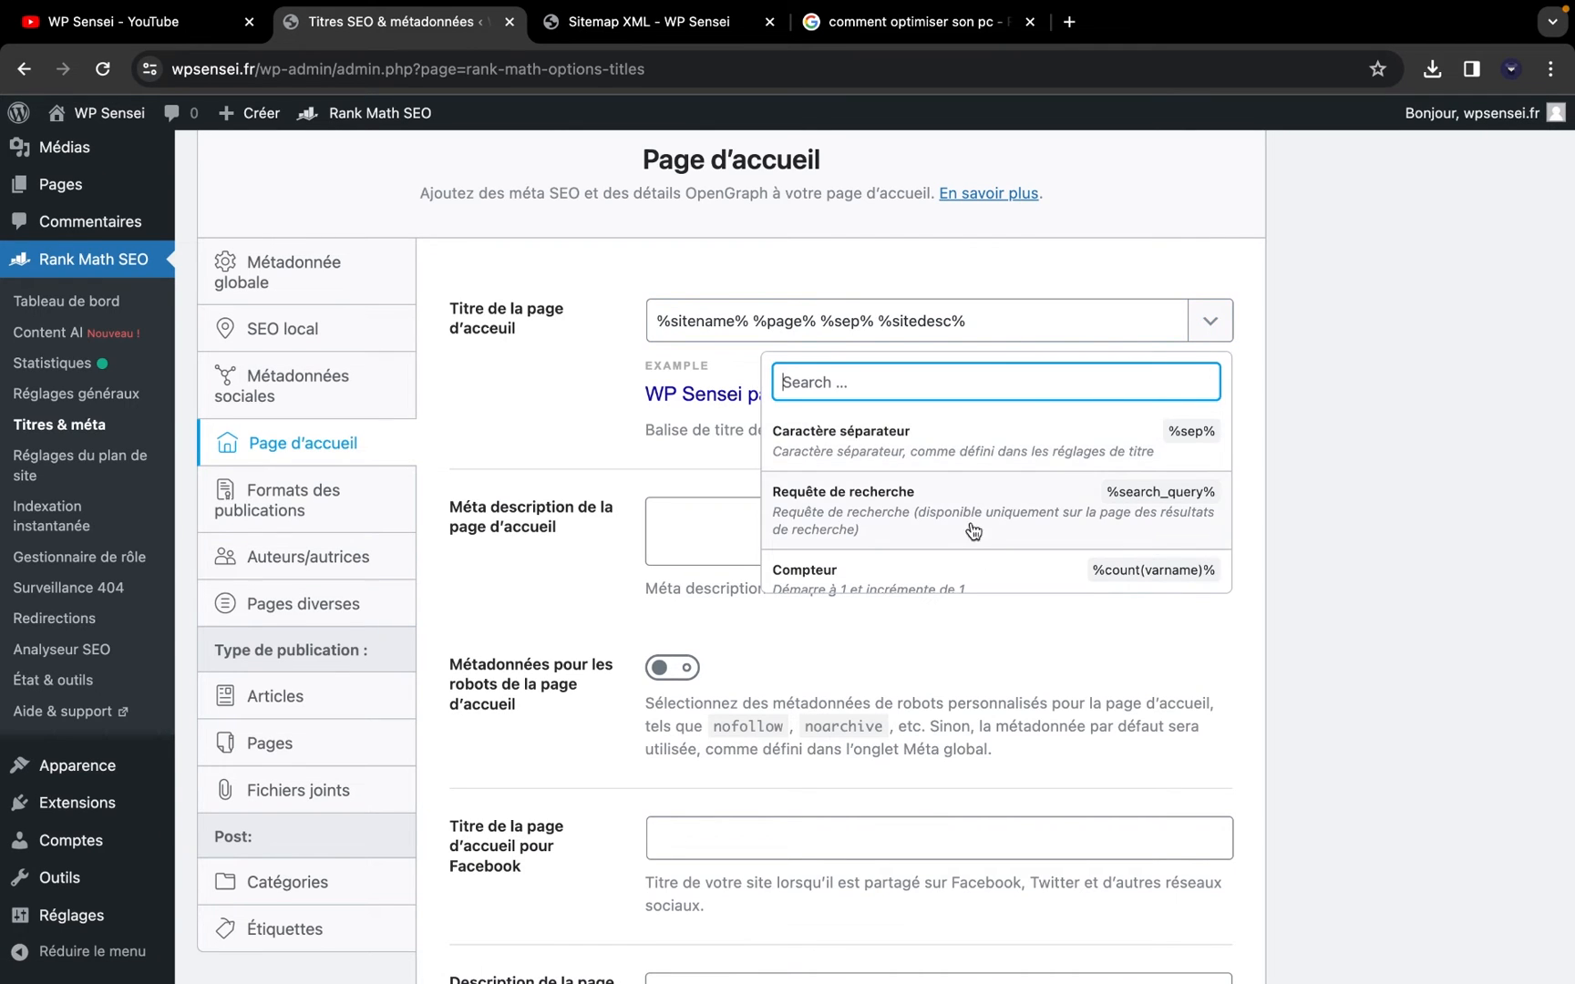
{"action": "scroll", "coordinate": [1009, 499], "scroll_direction": "down", "scroll_amount": 2}
{"action": "left_click", "coordinate": [726, 326]}
{"action": "left_click", "coordinate": [726, 325]}
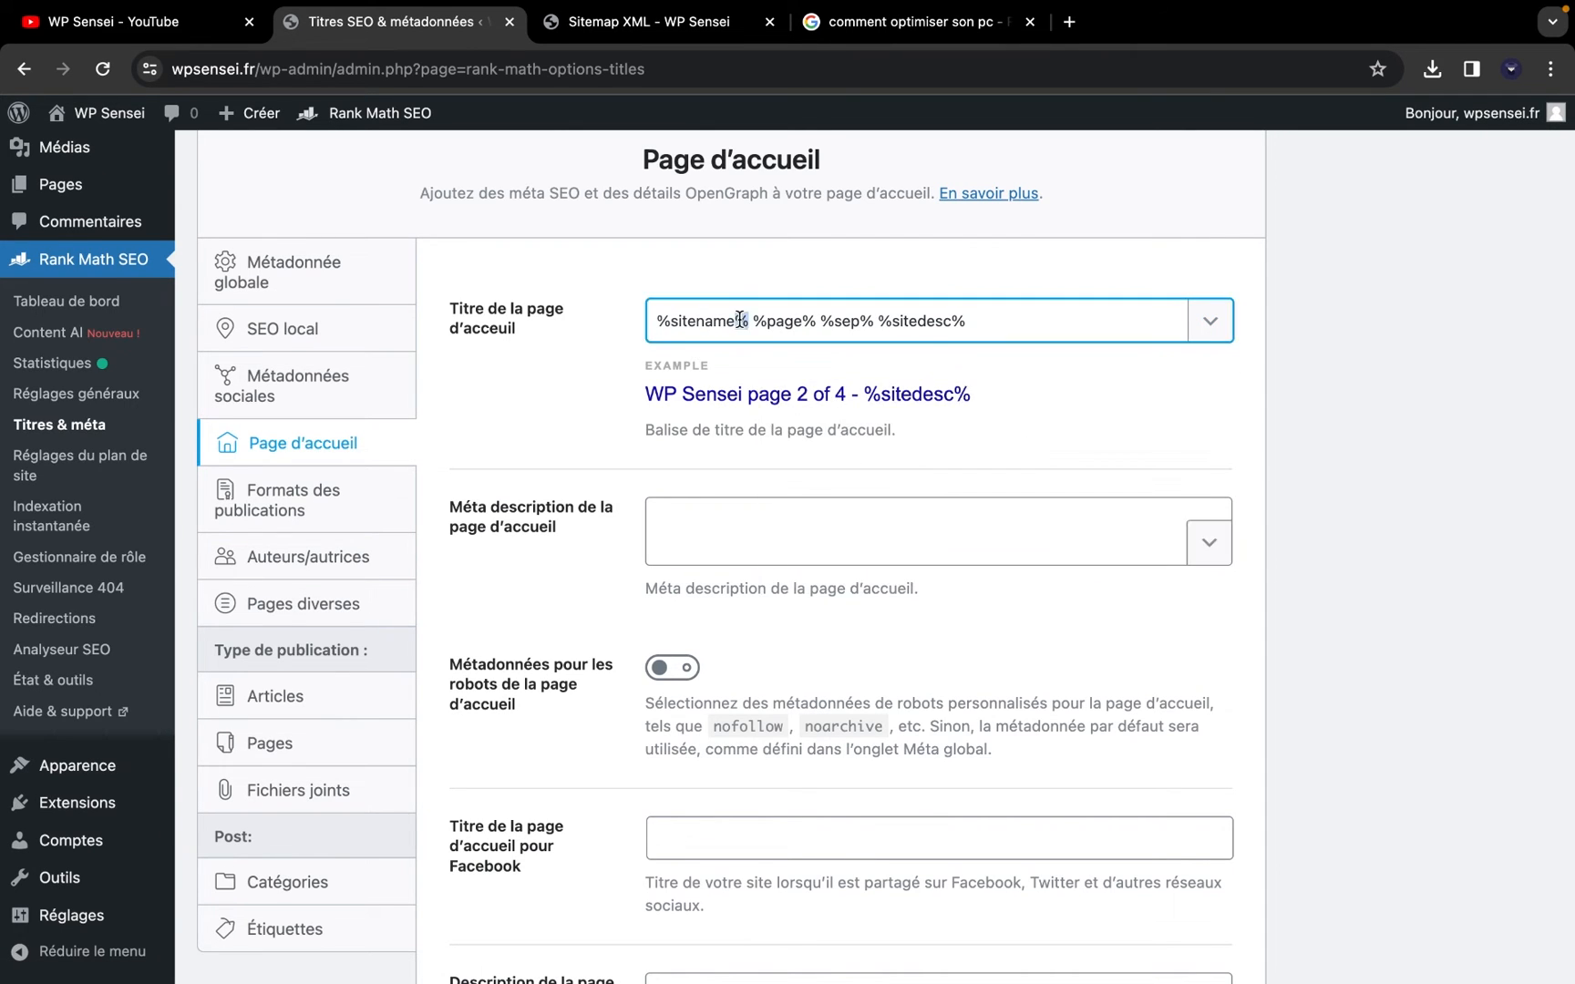
{"action": "key", "text": "super+a"}
{"action": "key", "text": "BackSpace"}
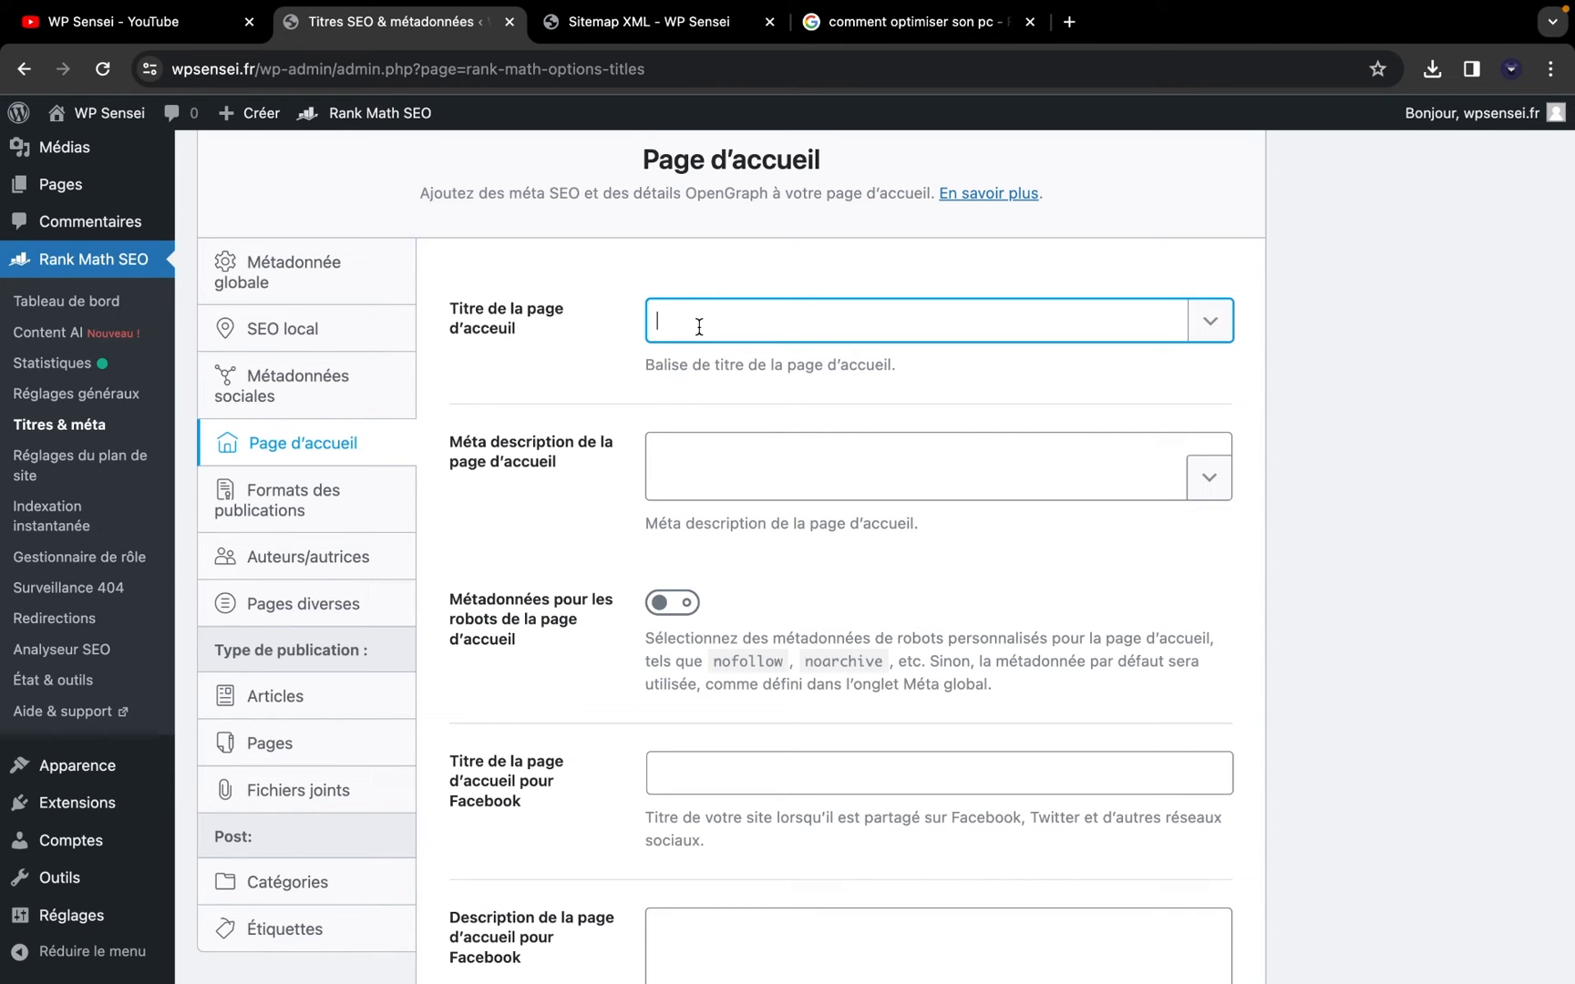
View the variables for the homepage title again and review the meta description, robots and Facebook sharing fields
{"action": "left_click", "coordinate": [1212, 341]}
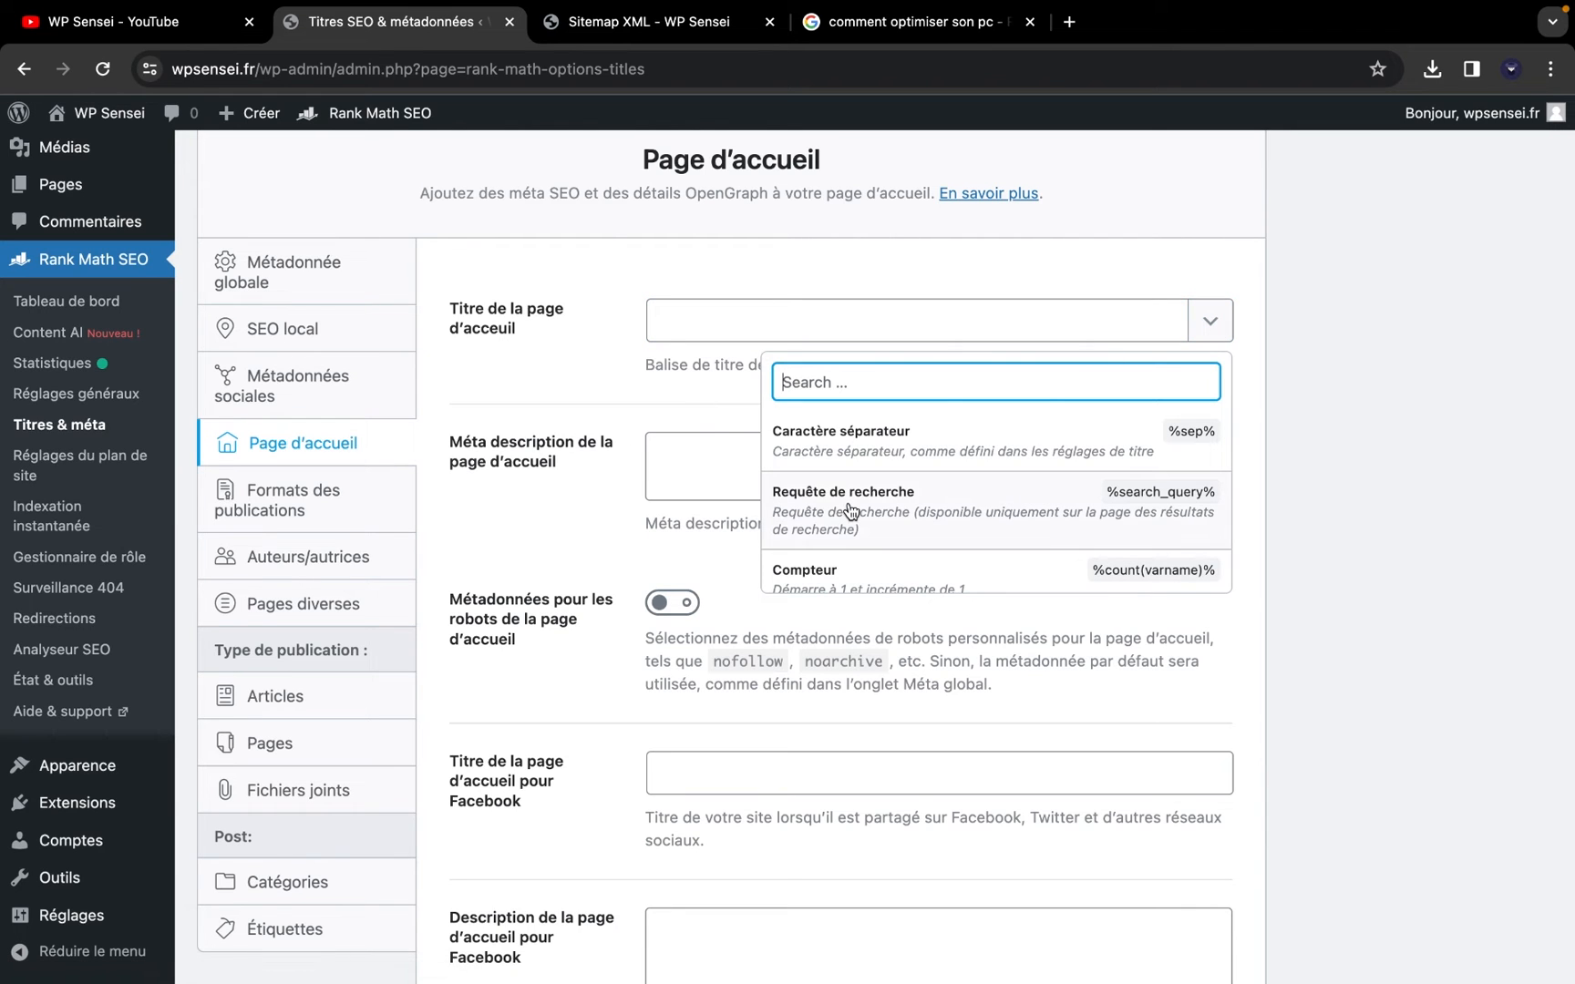
{"action": "scroll", "coordinate": [850, 510], "scroll_direction": "down", "scroll_amount": 1}
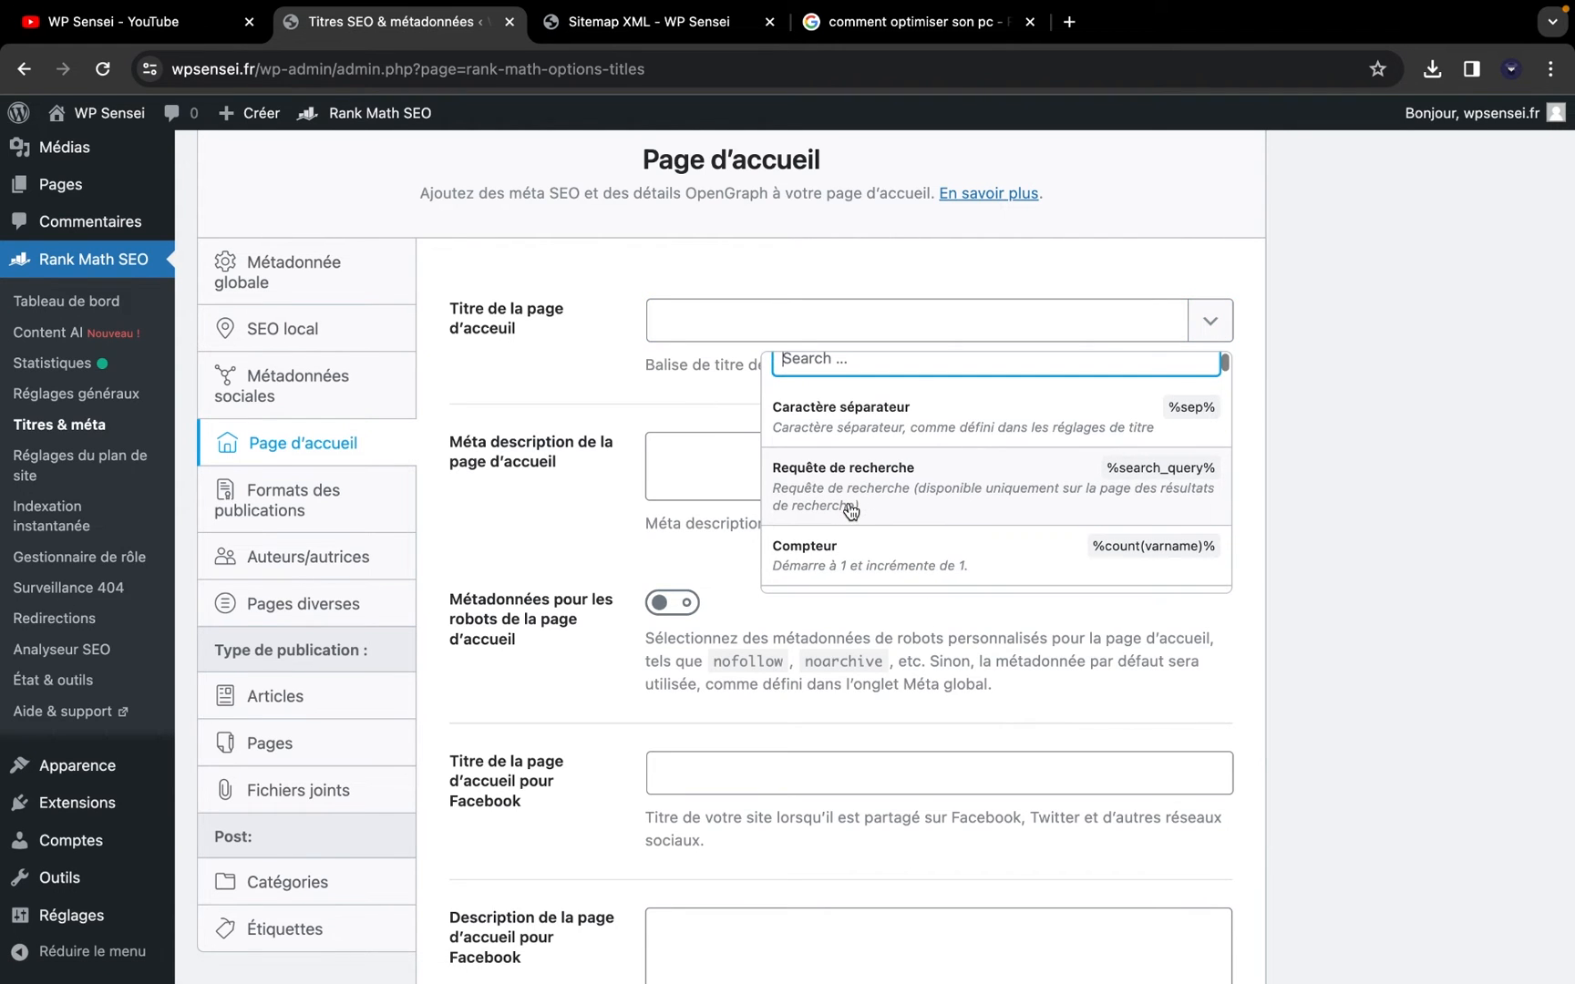
{"action": "left_click", "coordinate": [519, 361]}
{"action": "scroll", "coordinate": [520, 361], "scroll_direction": "down", "scroll_amount": 5}
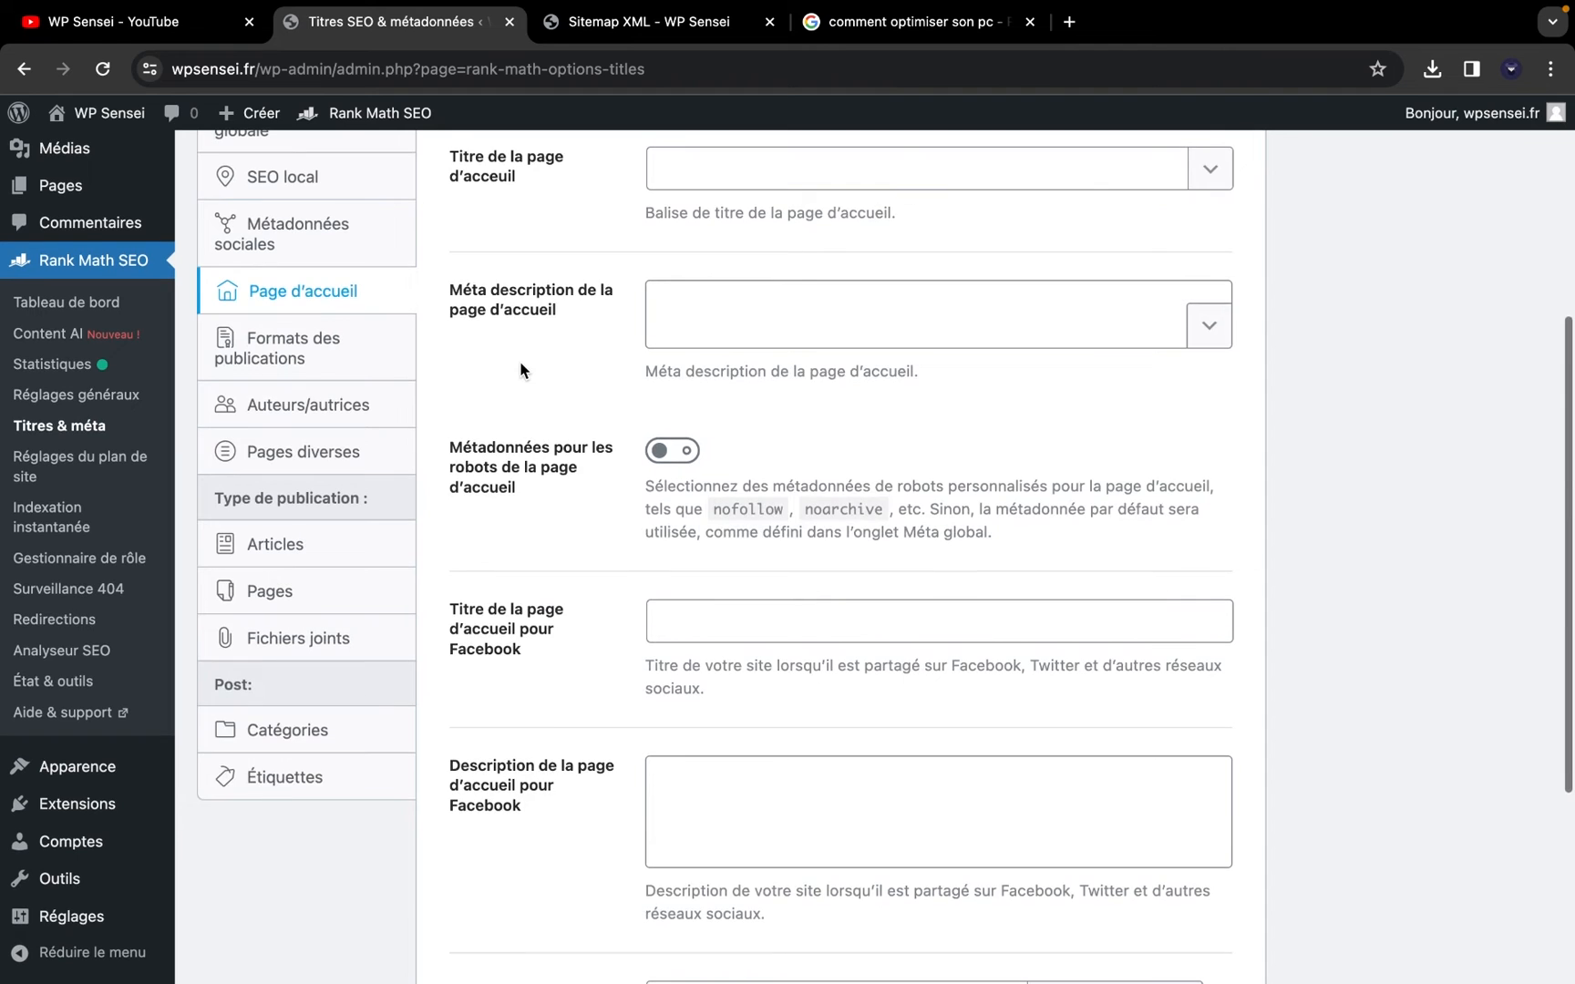
{"action": "scroll", "coordinate": [519, 368], "scroll_direction": "down", "scroll_amount": 2}
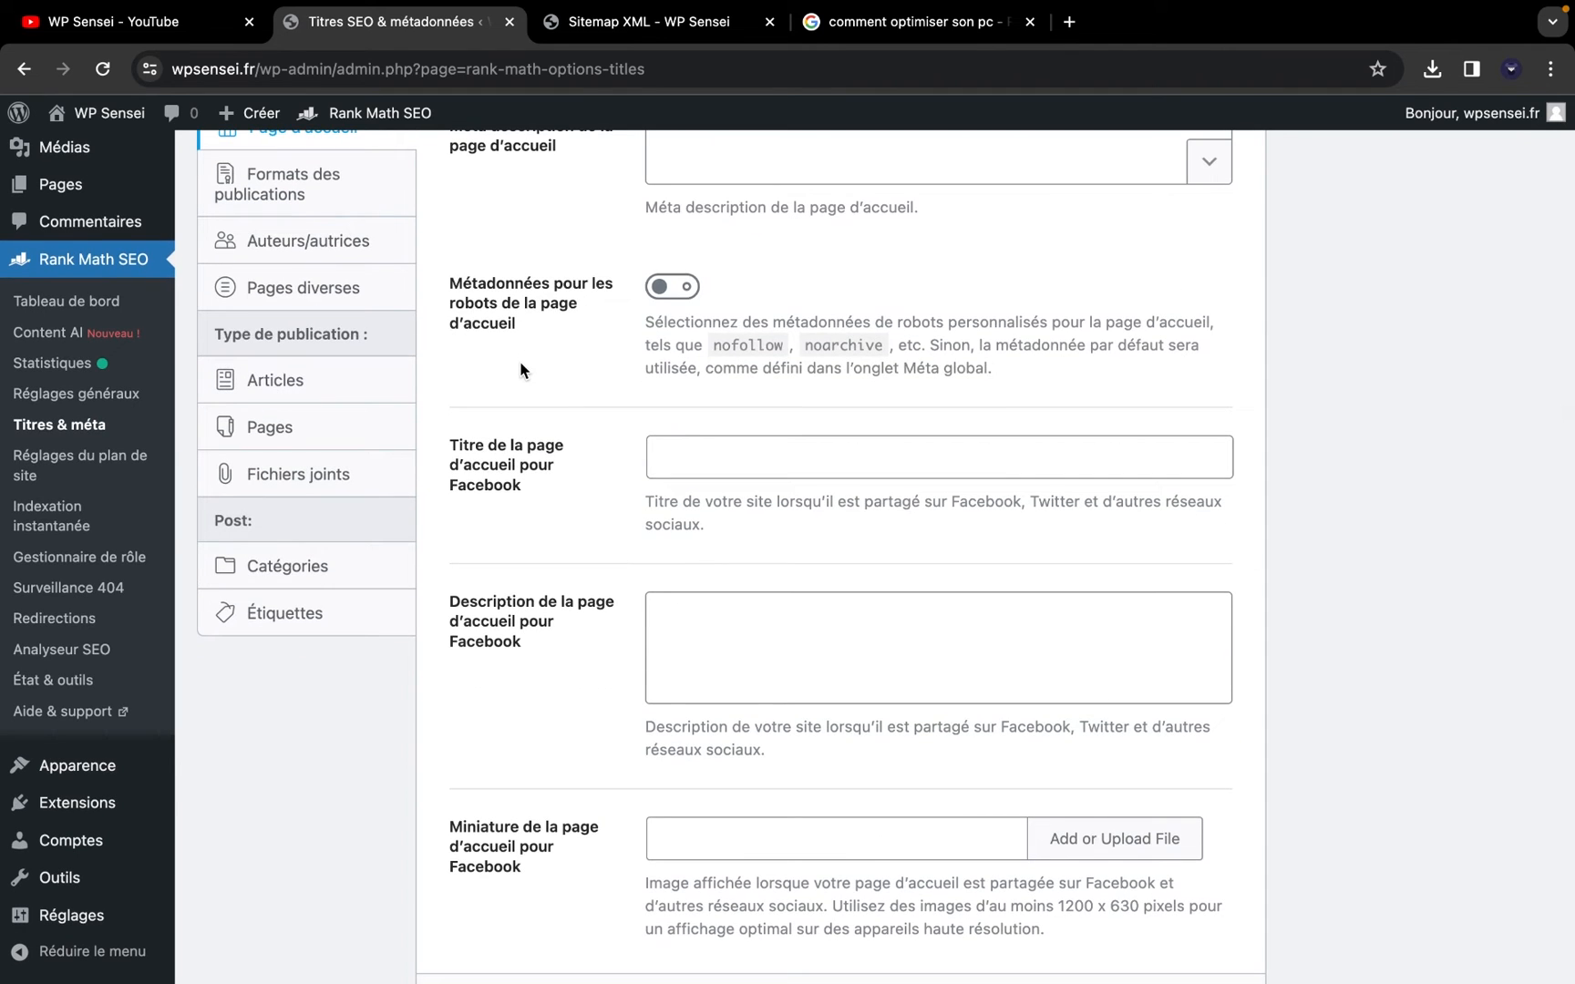
{"action": "scroll", "coordinate": [519, 361], "scroll_direction": "up", "scroll_amount": 4}
{"action": "left_click", "coordinate": [688, 310]}
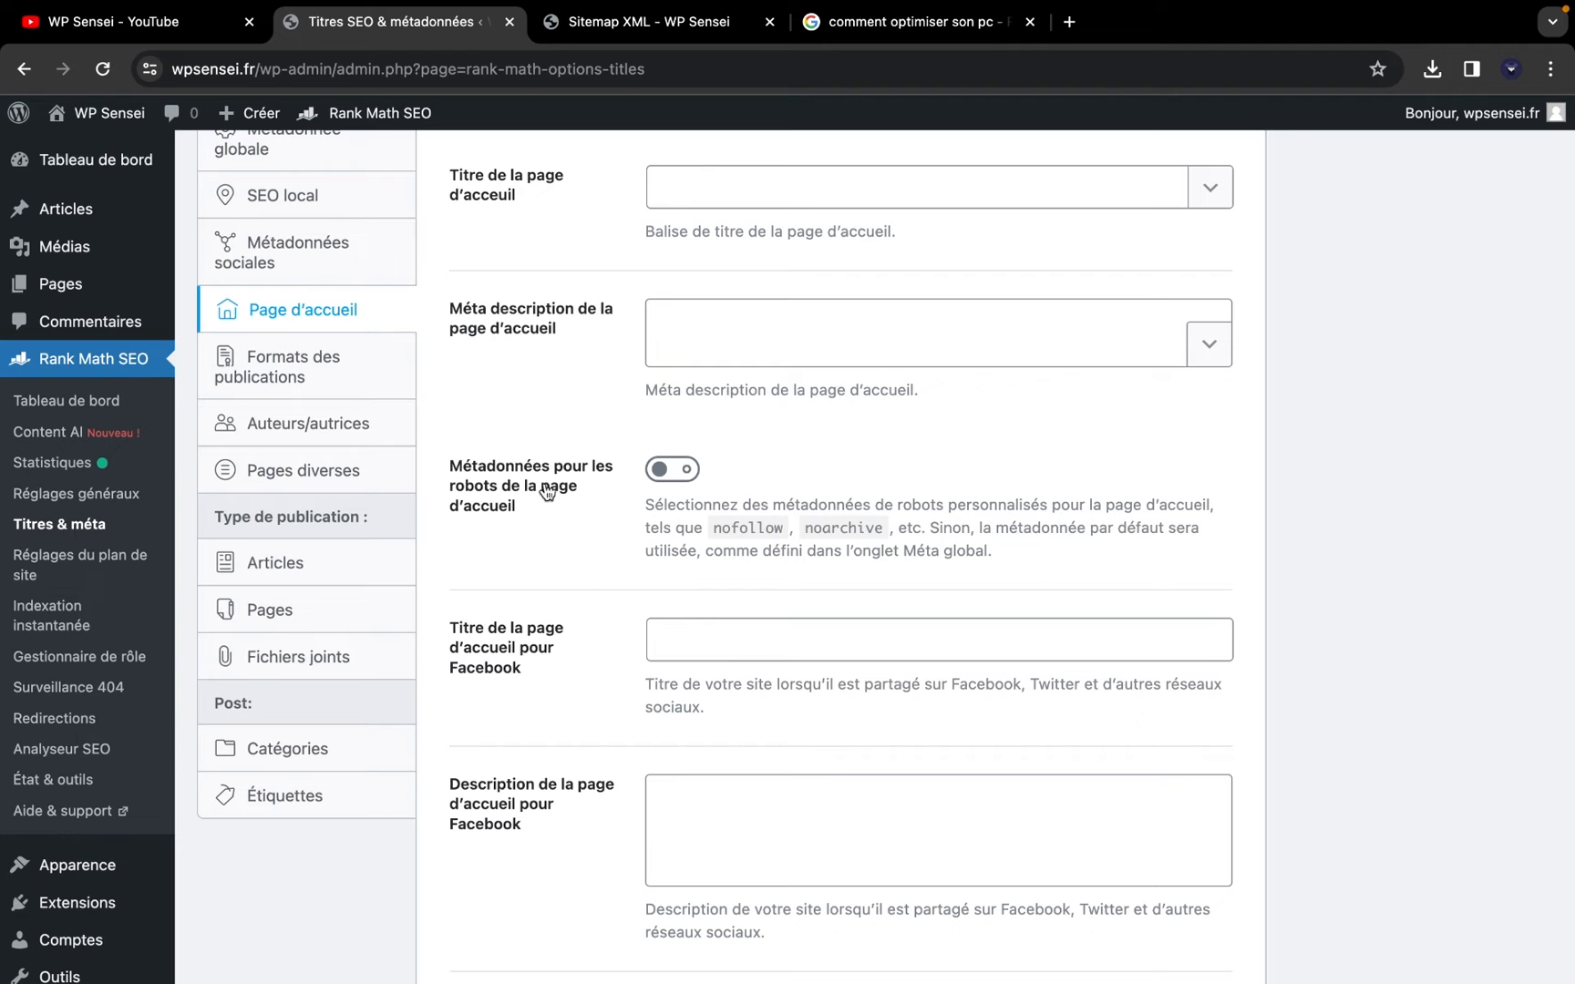
Enable custom robots metadata for the homepage to view its options, and switch it back off
{"action": "left_click", "coordinate": [674, 470]}
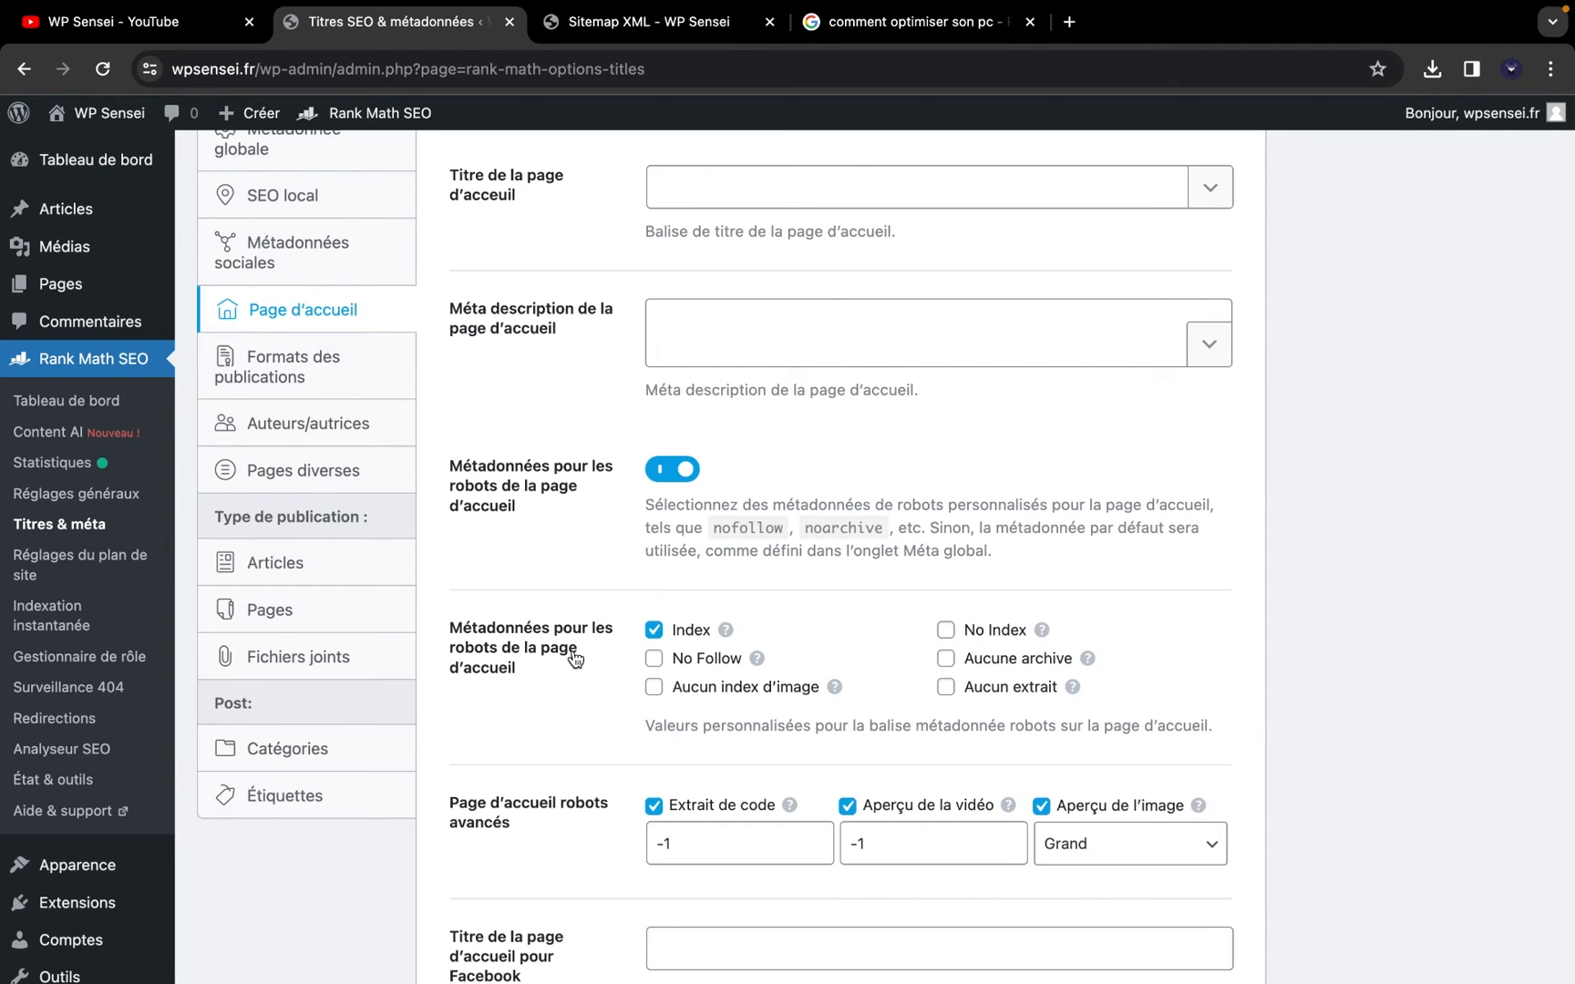
{"action": "scroll", "coordinate": [574, 658], "scroll_direction": "down", "scroll_amount": 3}
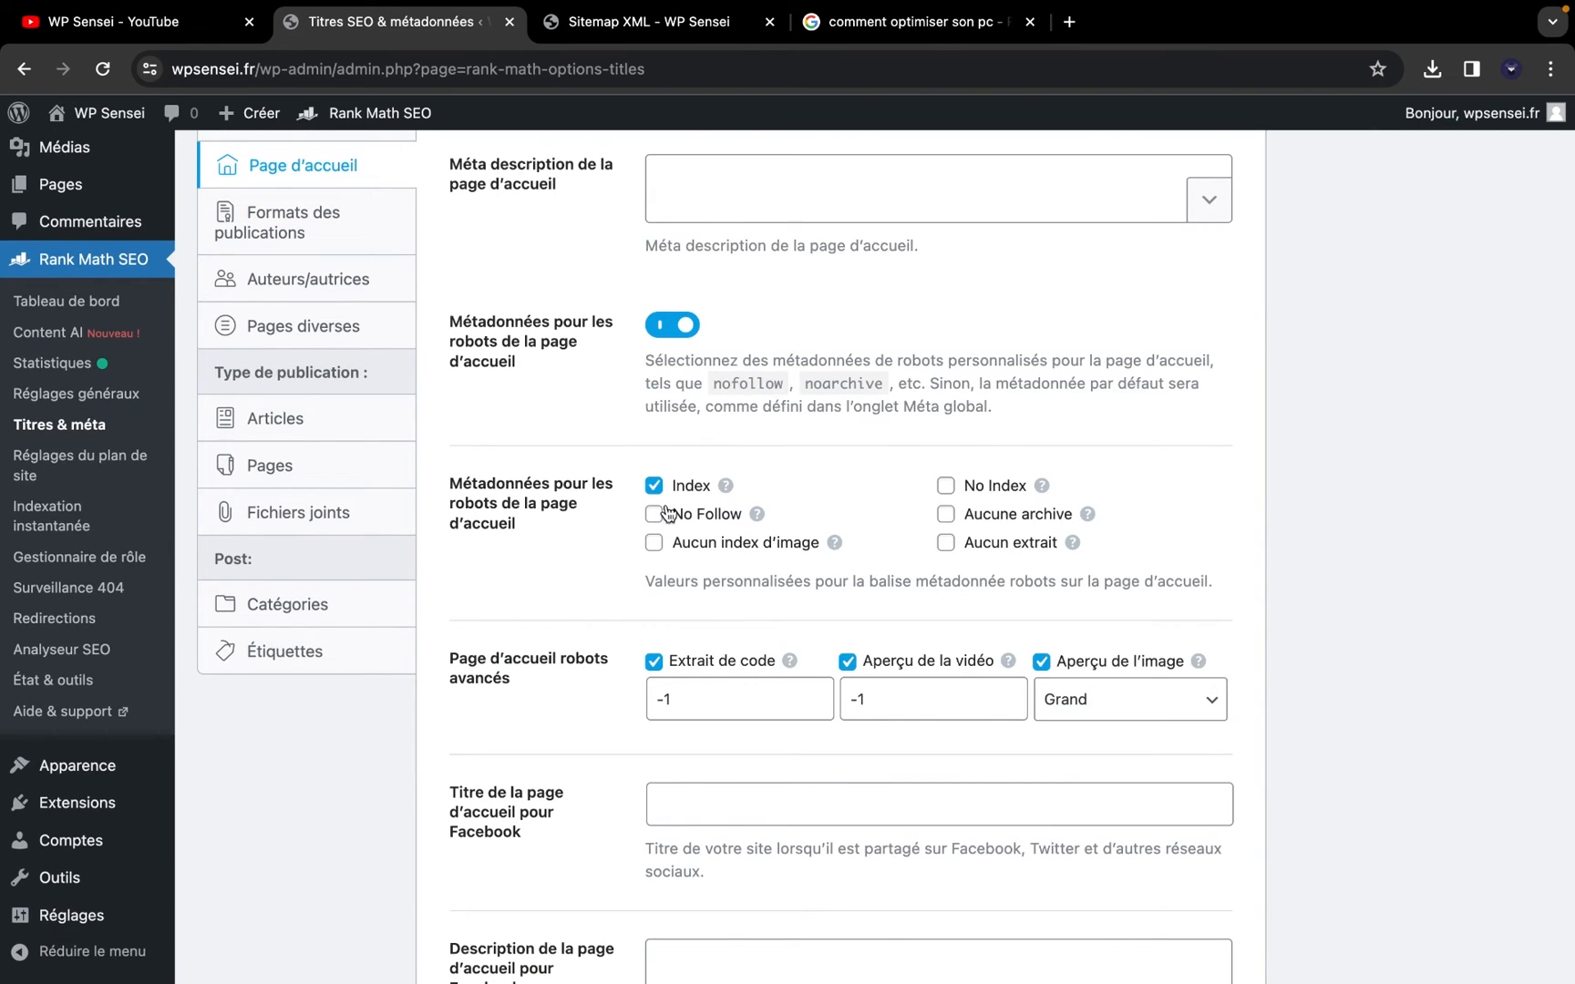
{"action": "left_click", "coordinate": [670, 325]}
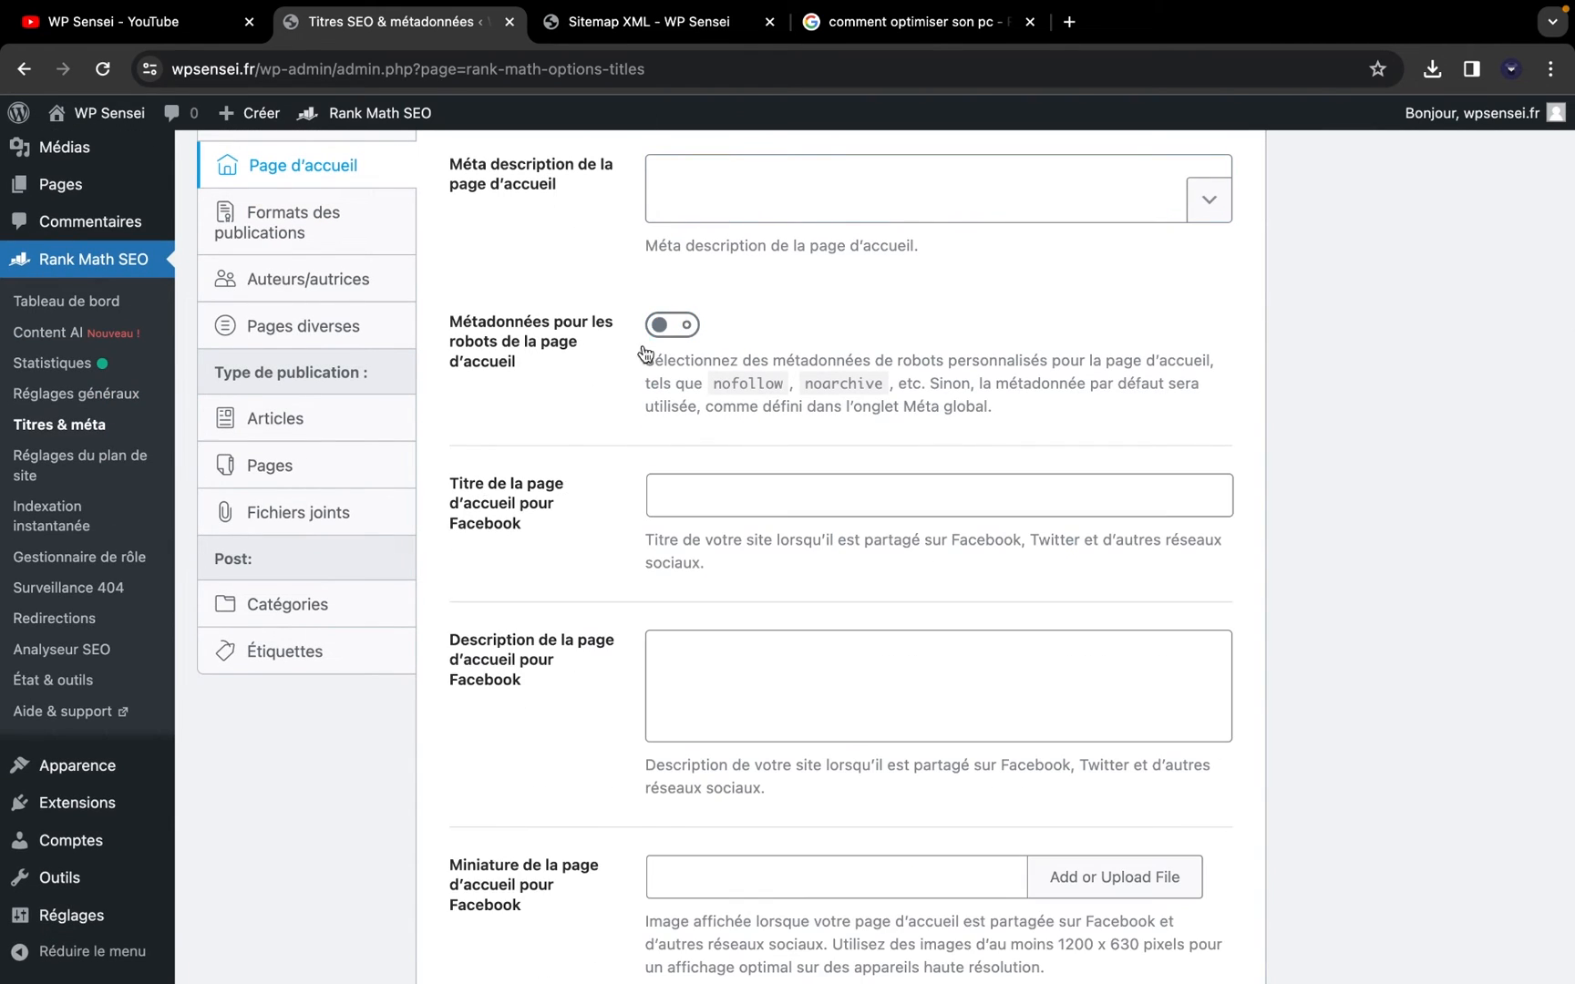
{"action": "scroll", "coordinate": [552, 466], "scroll_direction": "down", "scroll_amount": 3}
{"action": "scroll", "coordinate": [551, 465], "scroll_direction": "up", "scroll_amount": 4}
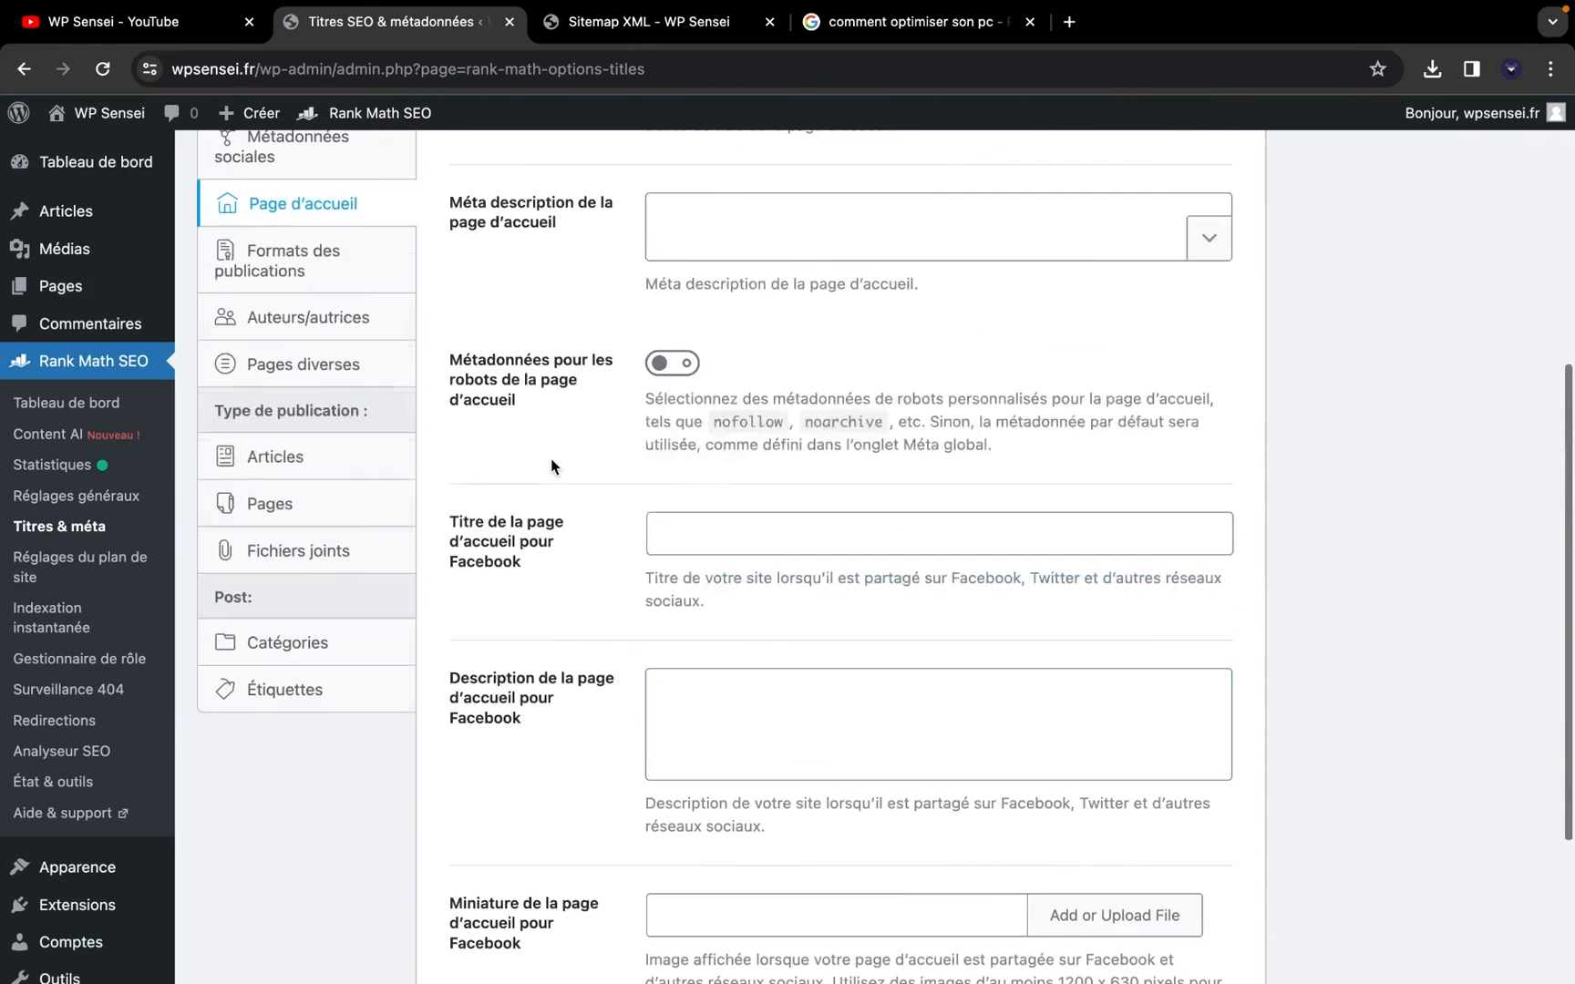
View the title and meta settings for post formats, authors and miscellaneous pages
{"action": "left_click", "coordinate": [293, 266]}
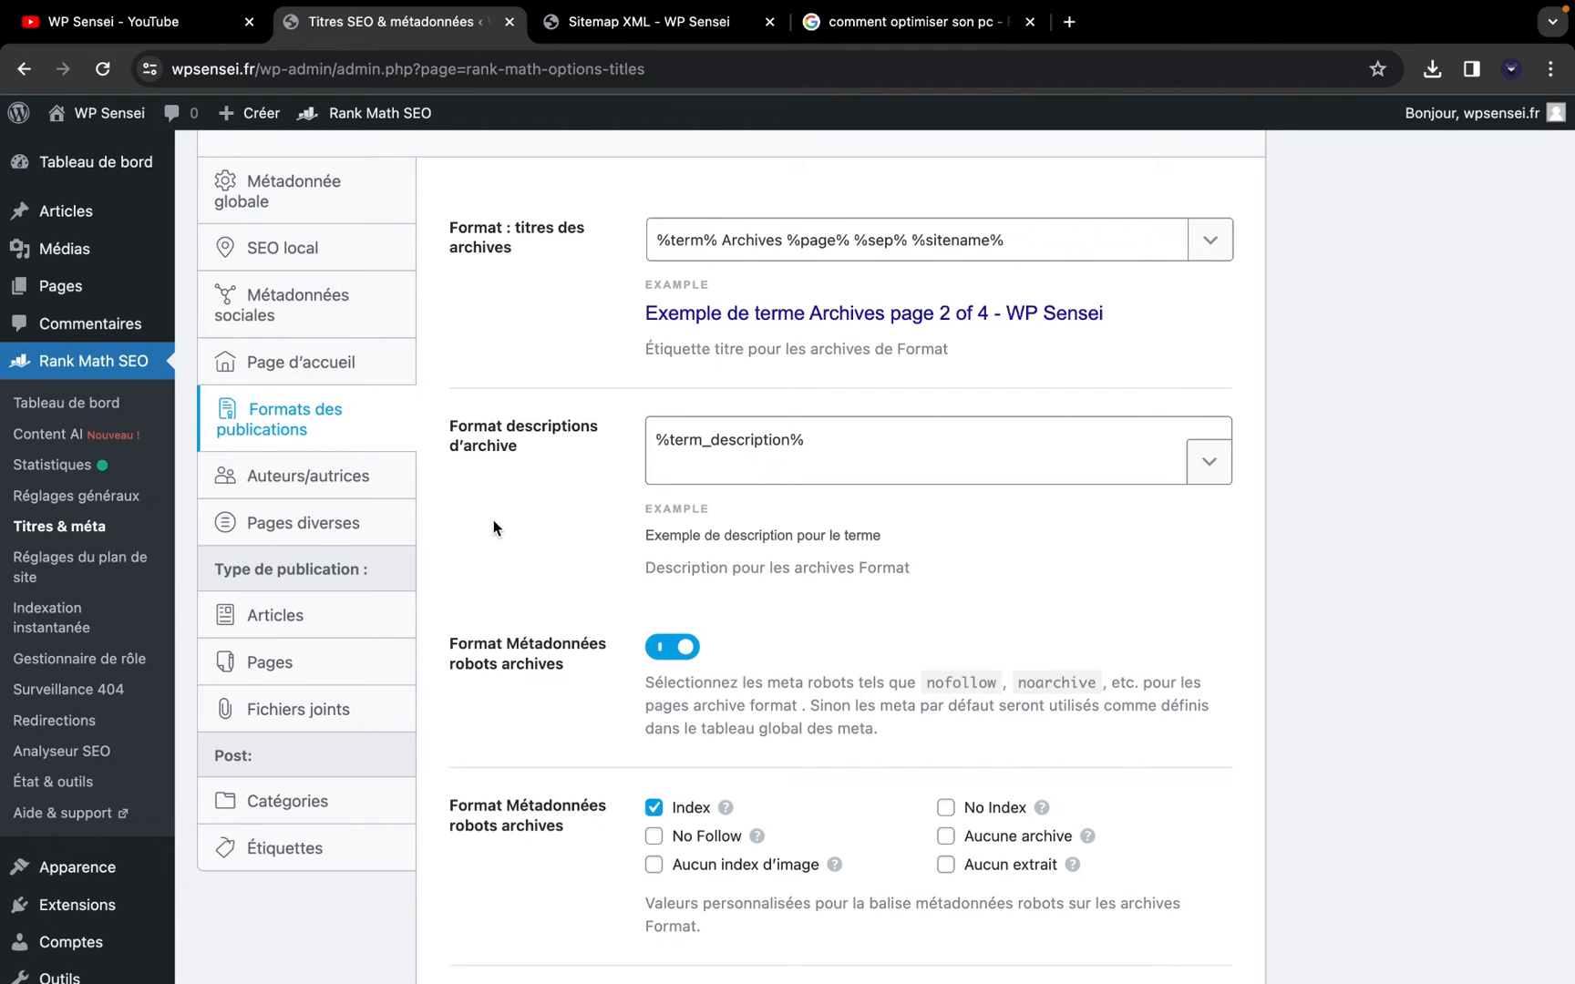
{"action": "left_click", "coordinate": [314, 472]}
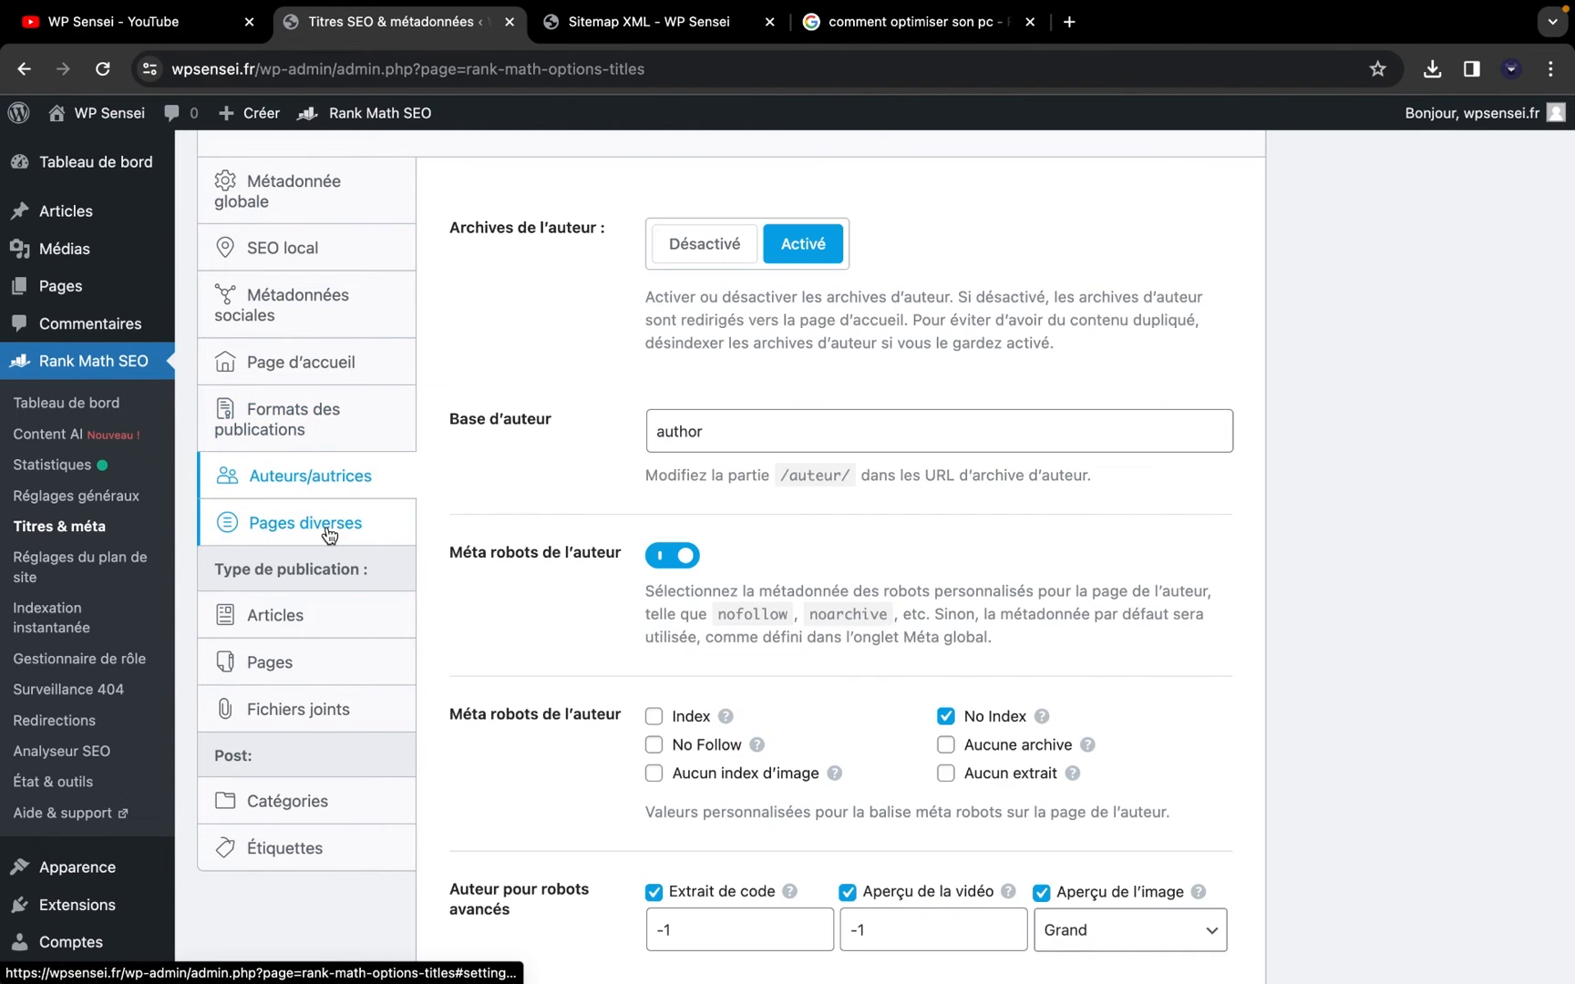
{"action": "left_click", "coordinate": [329, 535]}
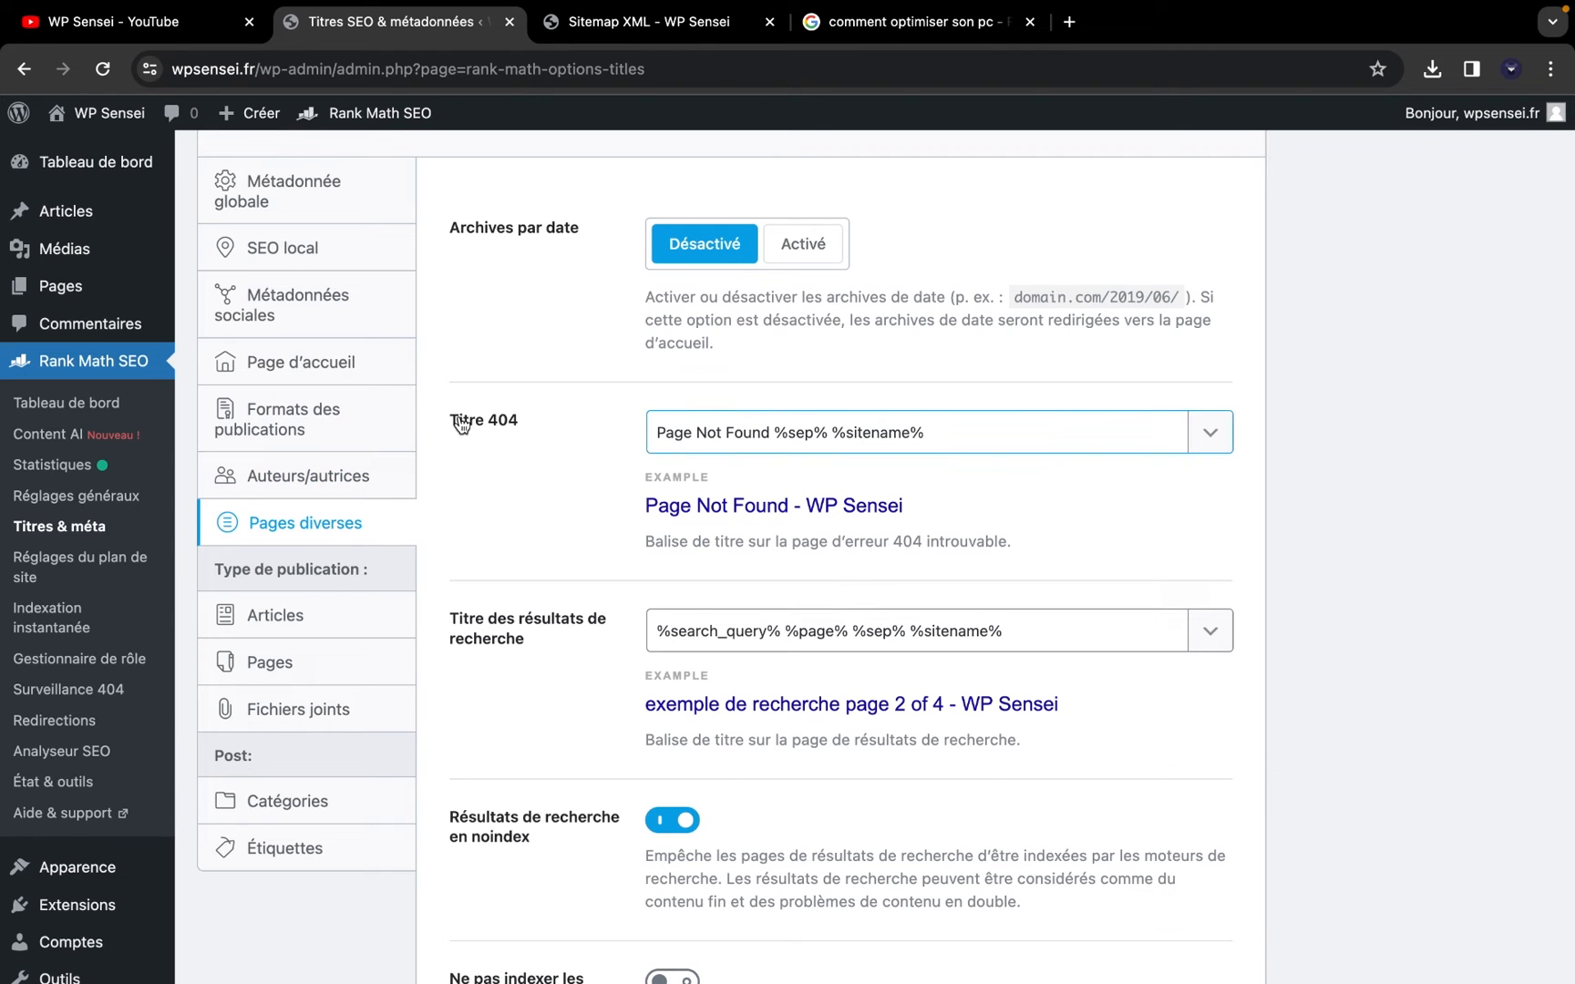
Return to the authors settings, review the author robots and archive title options, and disable the author archives
{"action": "left_click", "coordinate": [305, 478]}
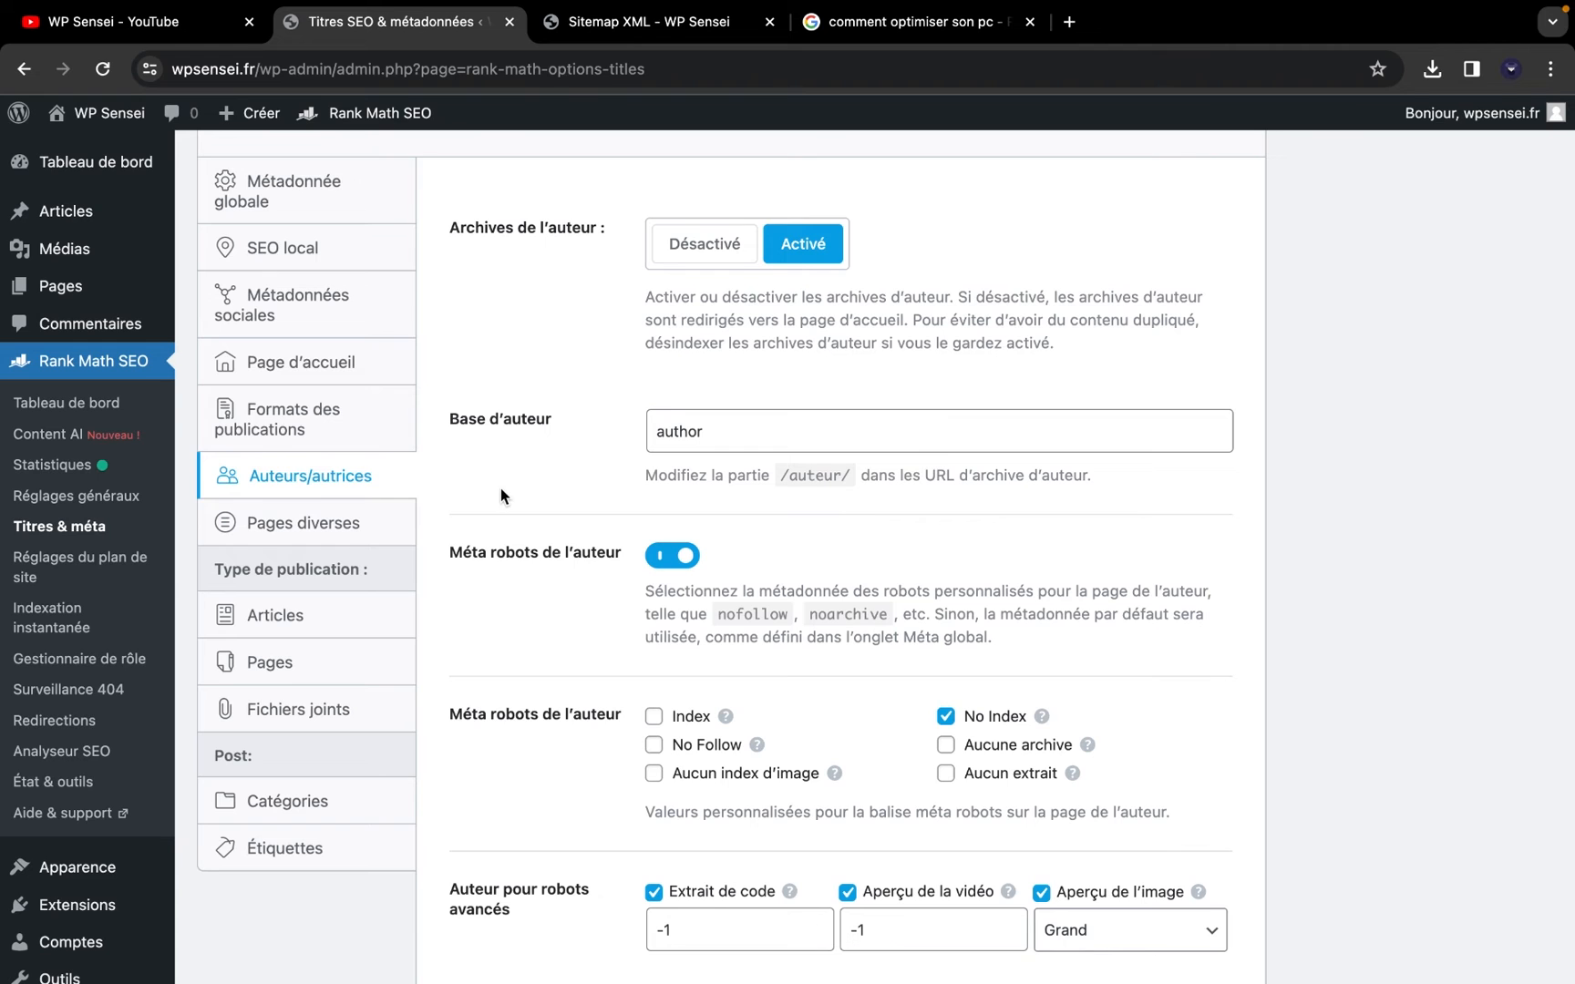
{"action": "scroll", "coordinate": [522, 426], "scroll_direction": "up", "scroll_amount": 1}
{"action": "scroll", "coordinate": [523, 425], "scroll_direction": "down", "scroll_amount": 5}
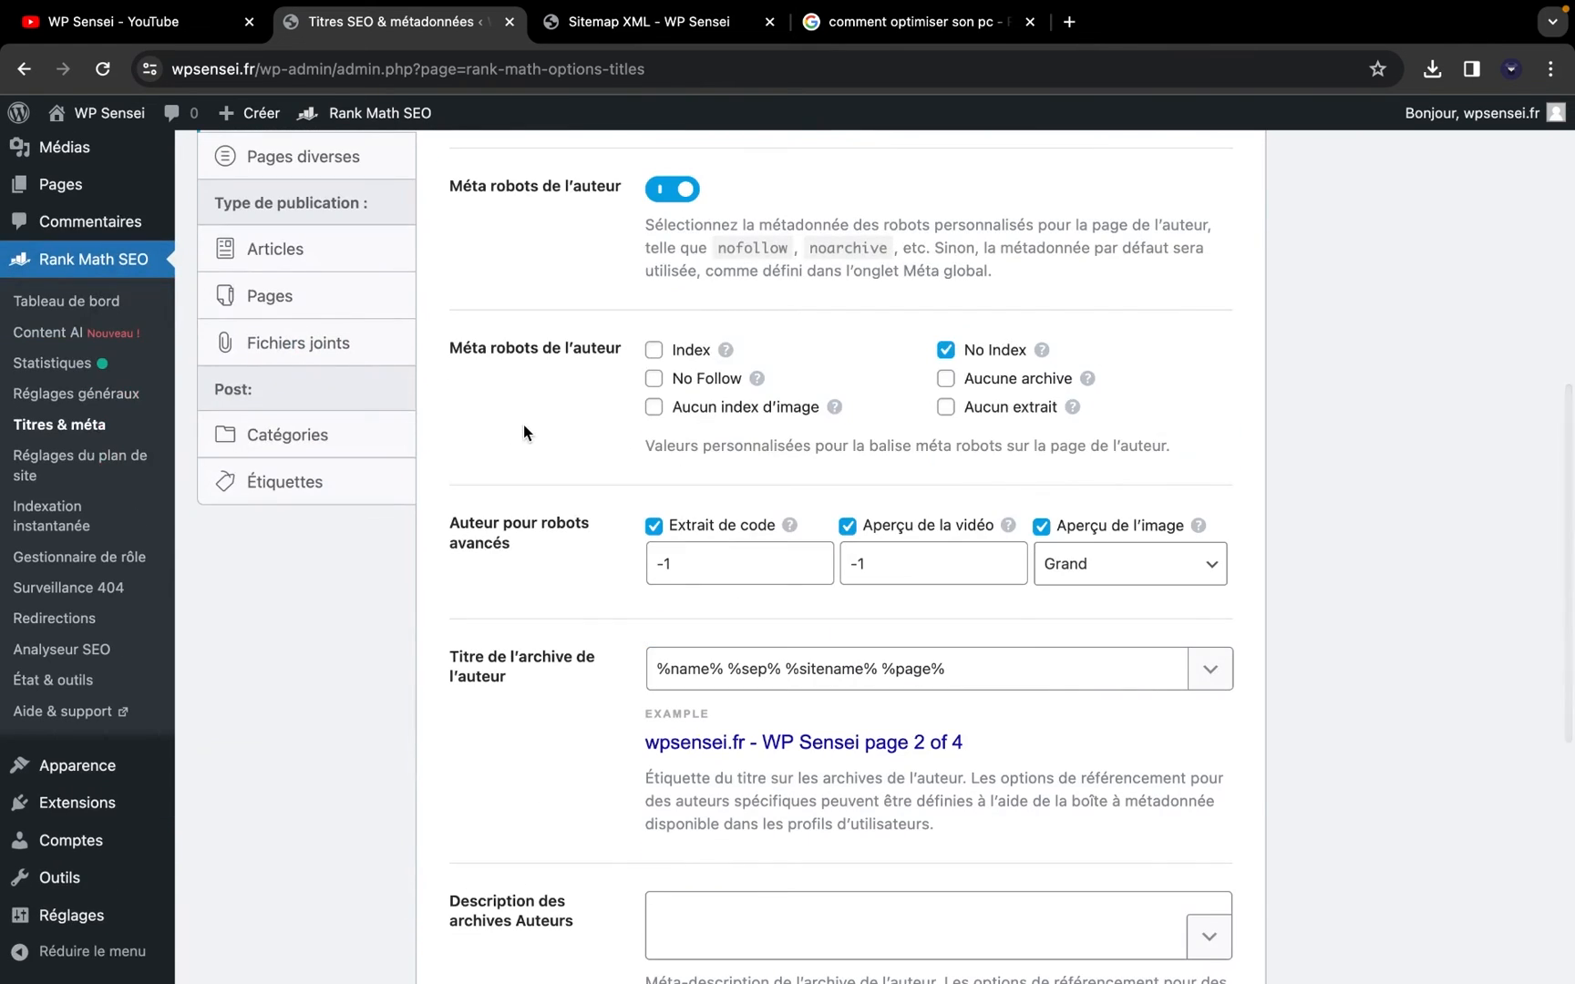
{"action": "scroll", "coordinate": [523, 425], "scroll_direction": "up", "scroll_amount": 2}
{"action": "scroll", "coordinate": [523, 425], "scroll_direction": "up", "scroll_amount": 2}
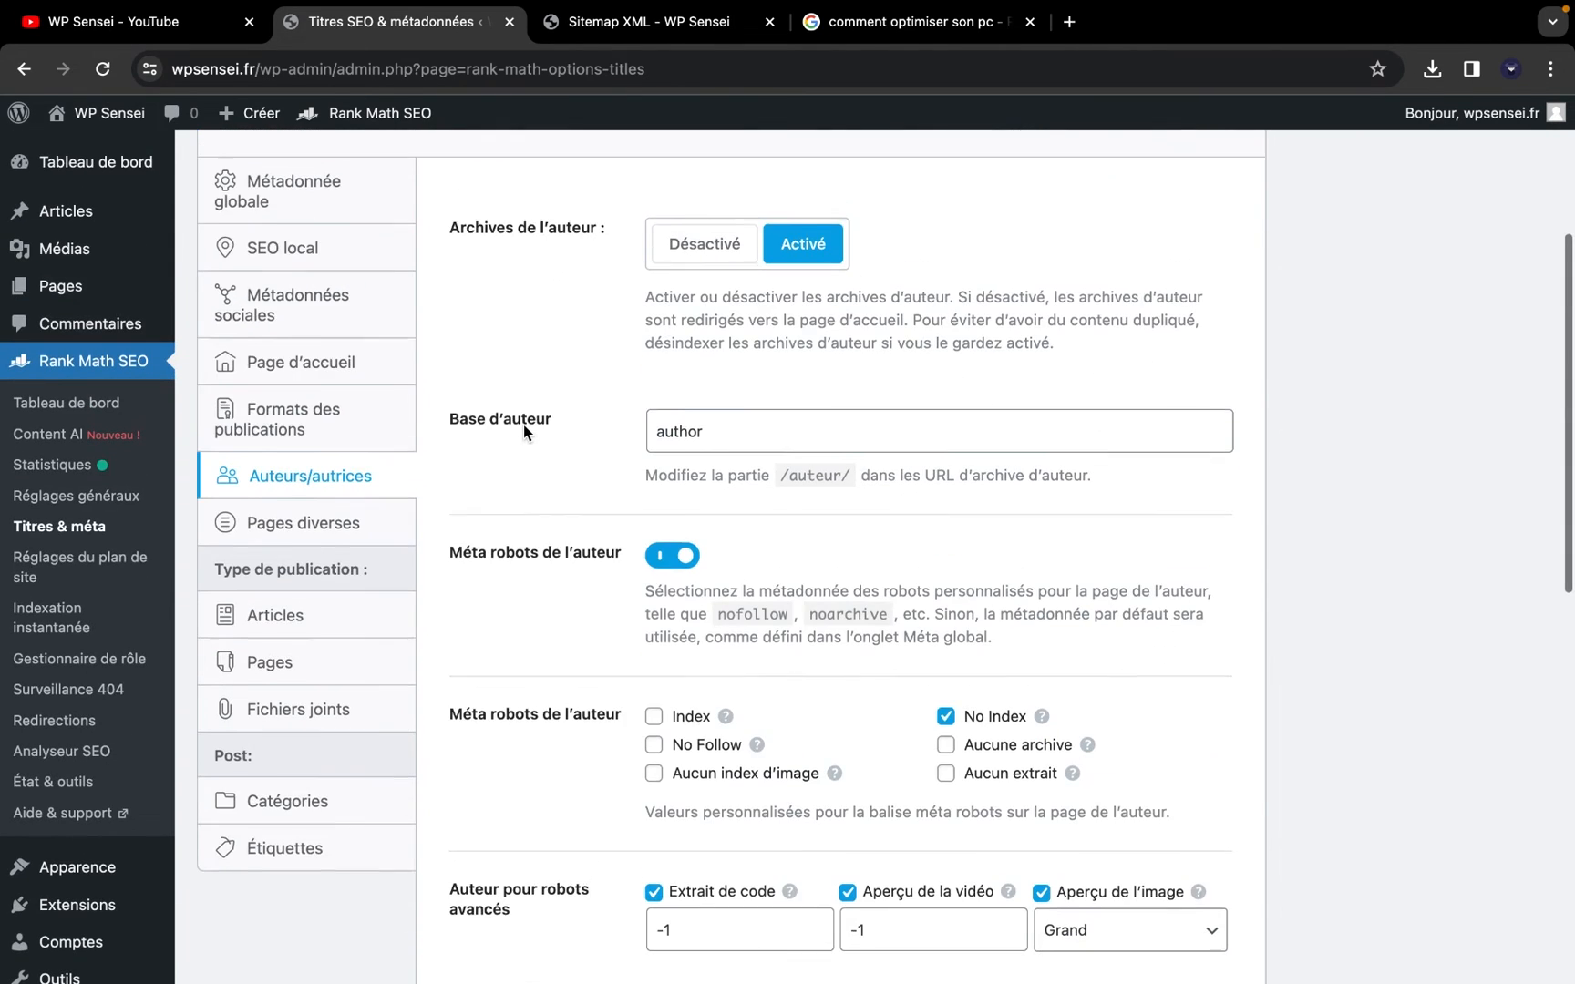
{"action": "left_click", "coordinate": [706, 266]}
{"action": "scroll", "coordinate": [538, 459], "scroll_direction": "up", "scroll_amount": 1}
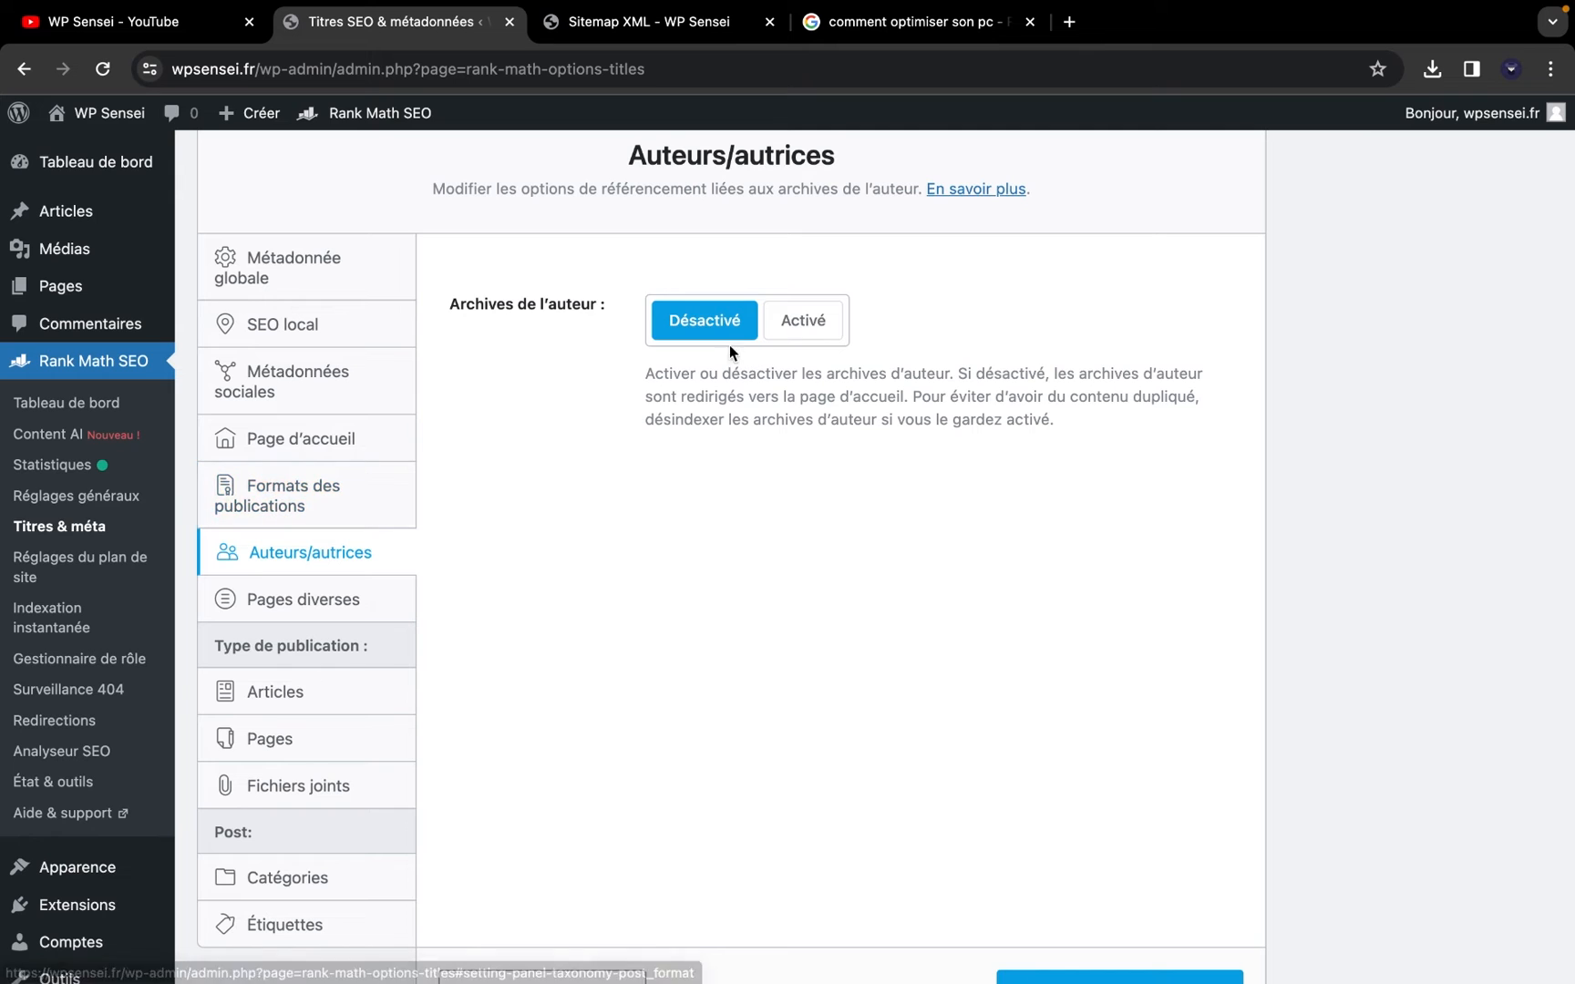
Look through the post format settings and examine the miscellaneous pages' date archive, 404 title, search results title and noindex options
{"action": "left_click", "coordinate": [263, 520]}
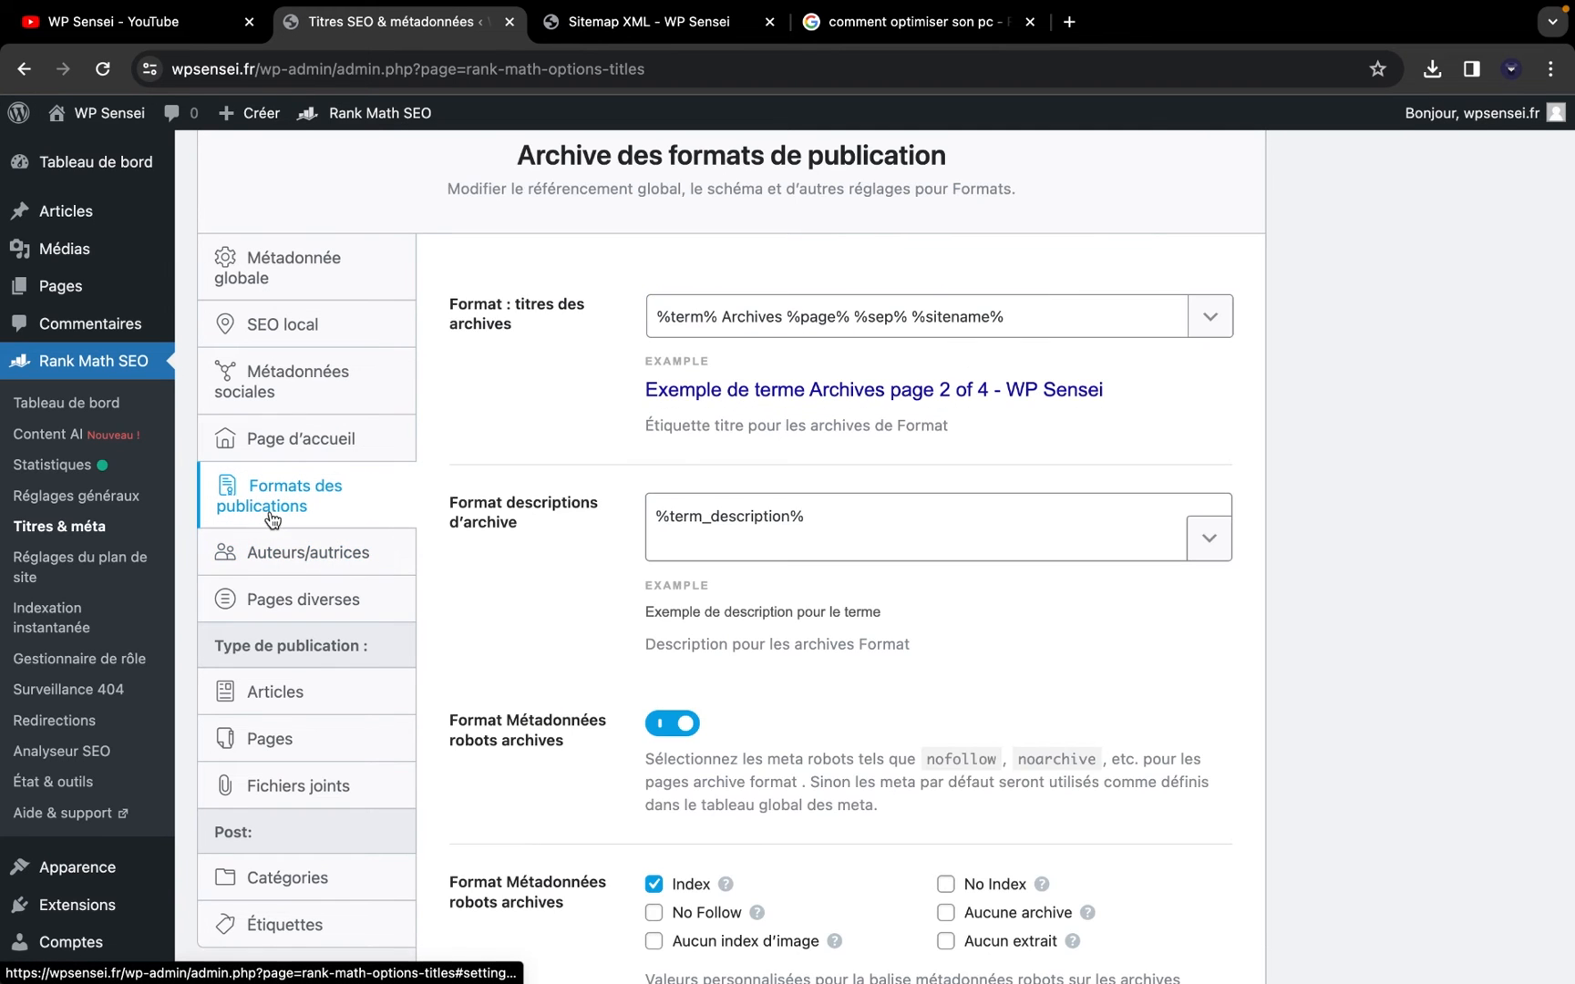
{"action": "left_click", "coordinate": [287, 603]}
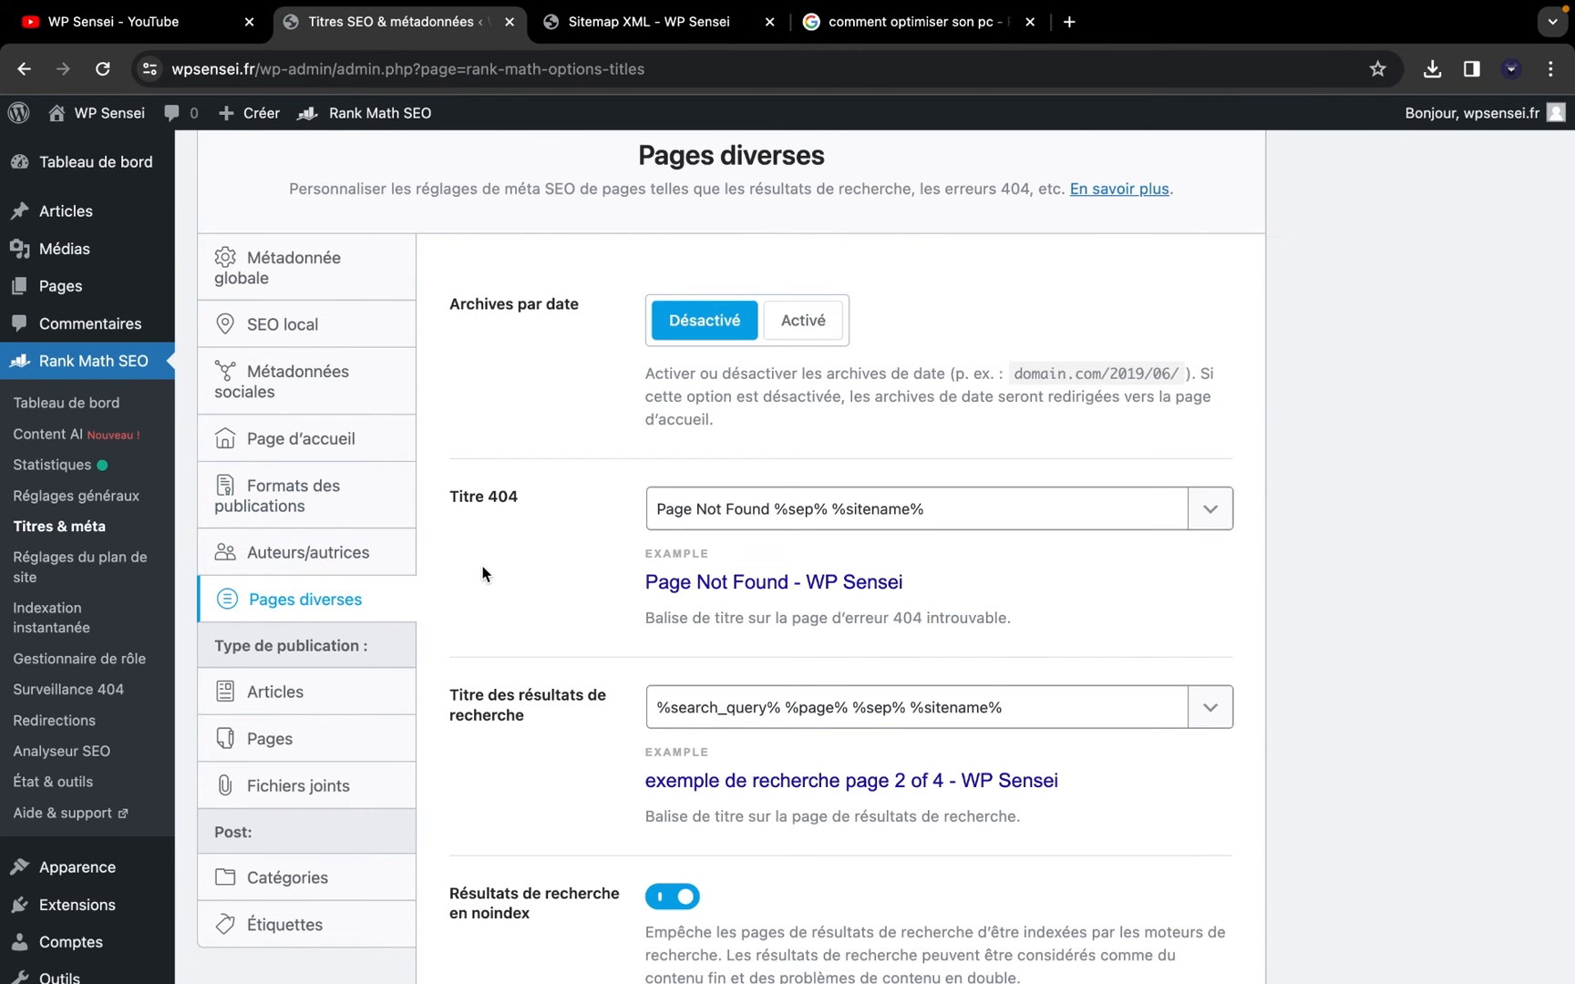
{"action": "scroll", "coordinate": [483, 565], "scroll_direction": "down", "scroll_amount": 2}
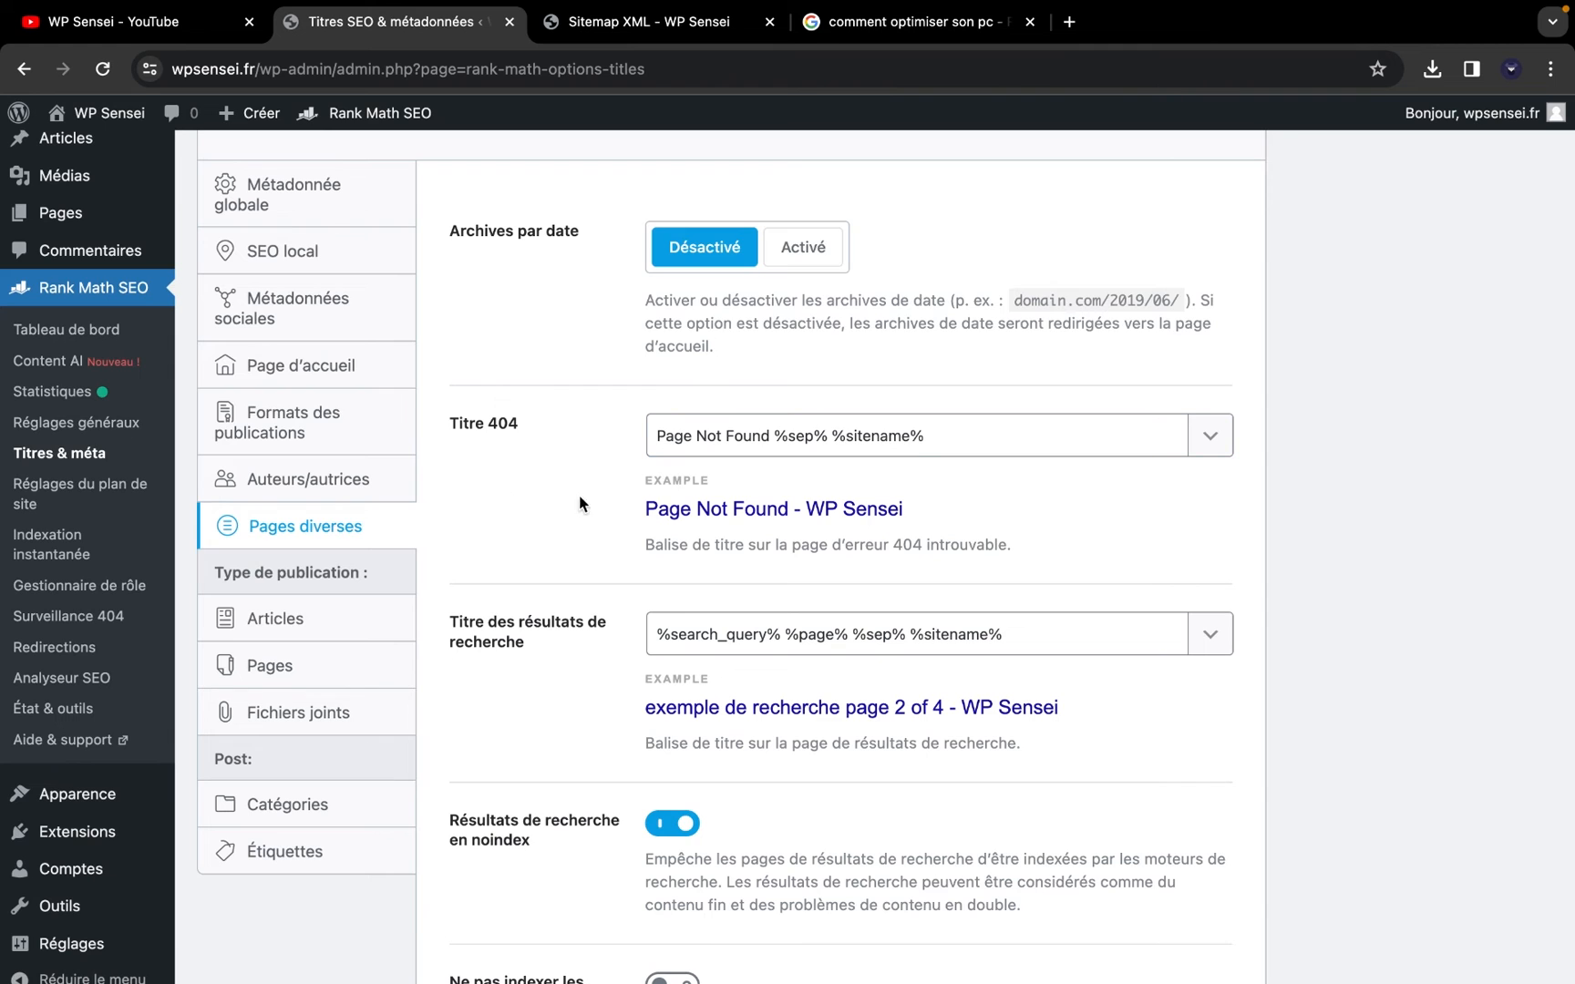
{"action": "scroll", "coordinate": [642, 496], "scroll_direction": "down", "scroll_amount": 3}
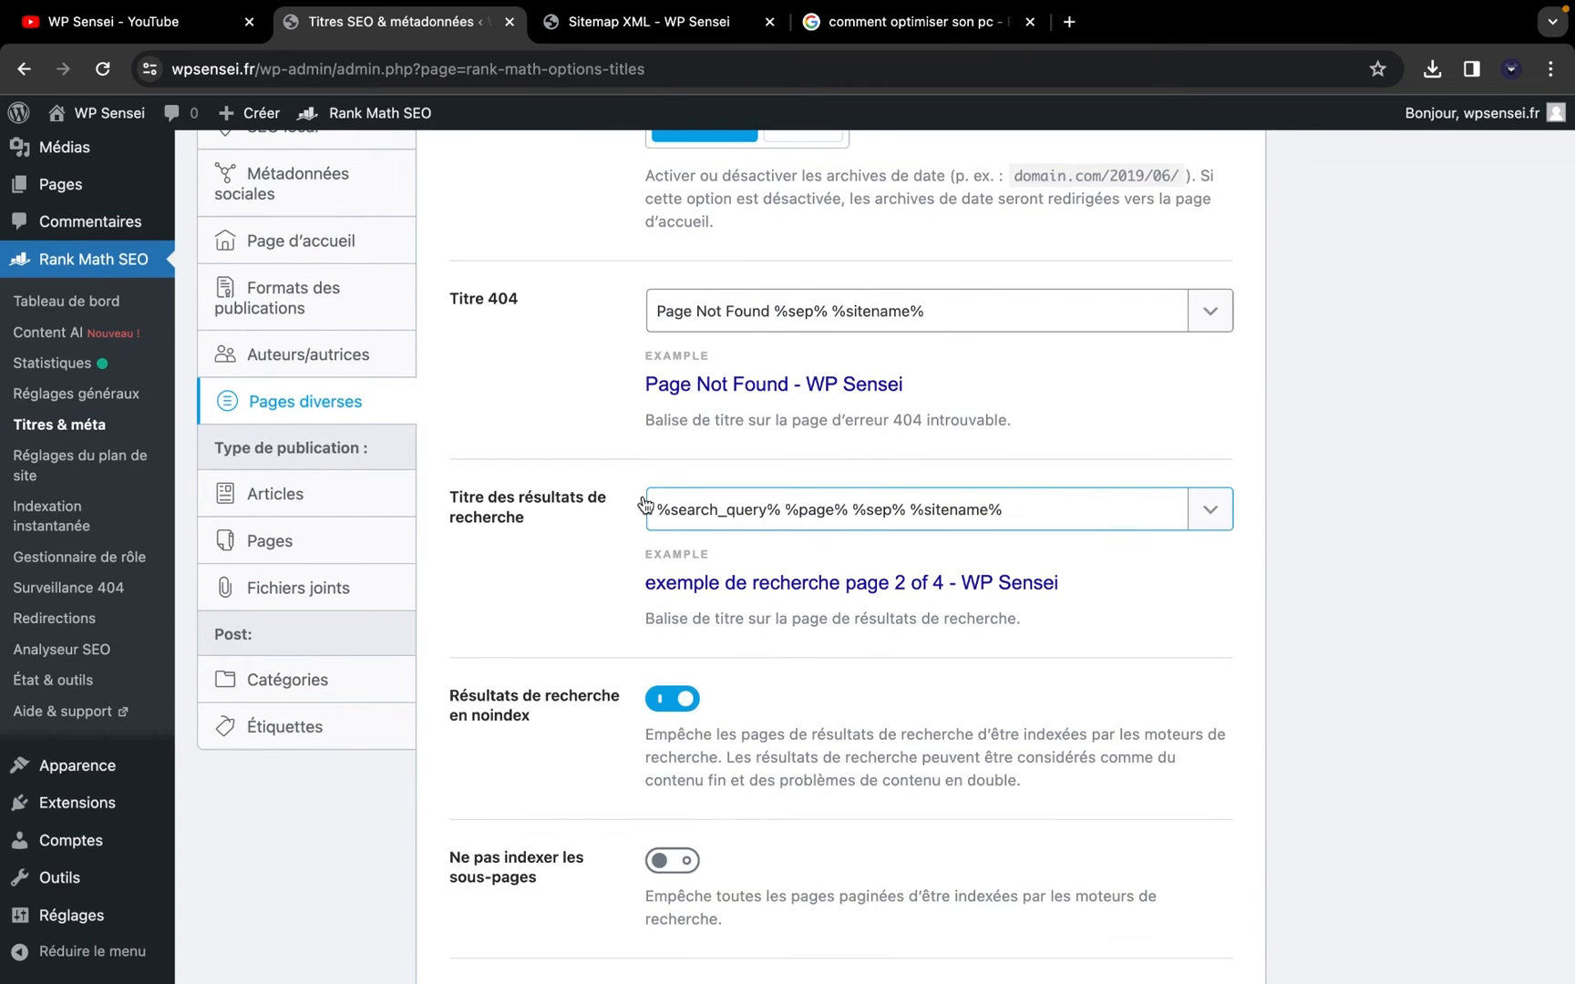
{"action": "scroll", "coordinate": [645, 504], "scroll_direction": "down", "scroll_amount": 2}
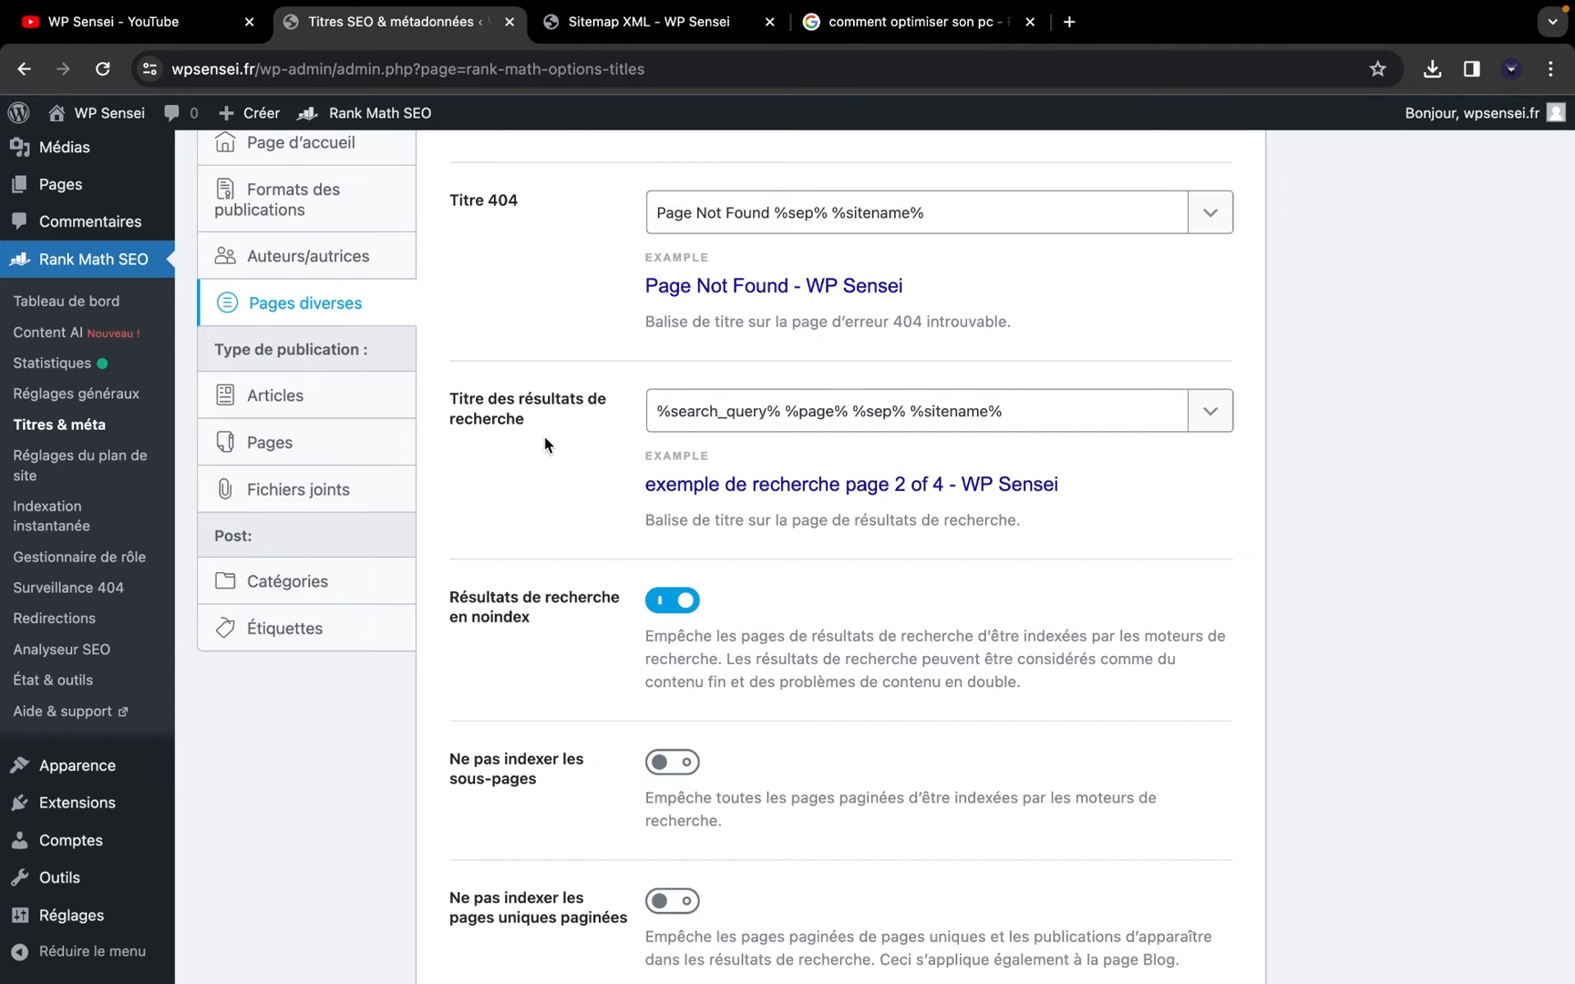
{"action": "scroll", "coordinate": [544, 444], "scroll_direction": "down", "scroll_amount": 2}
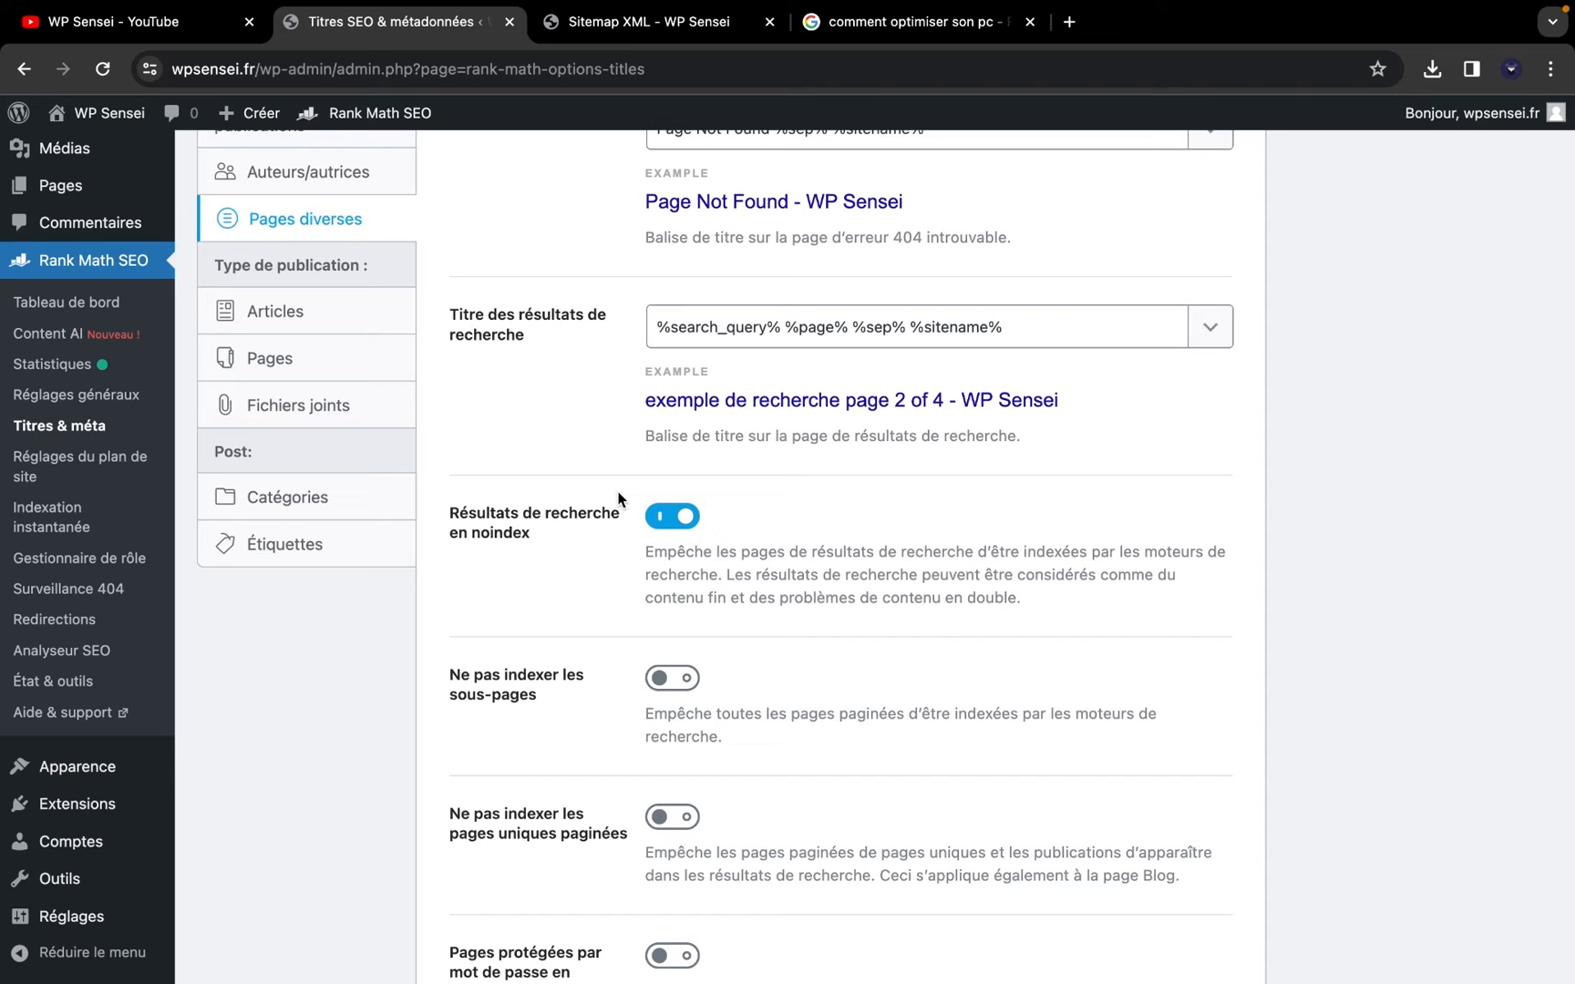
{"action": "scroll", "coordinate": [618, 499], "scroll_direction": "down", "scroll_amount": 3}
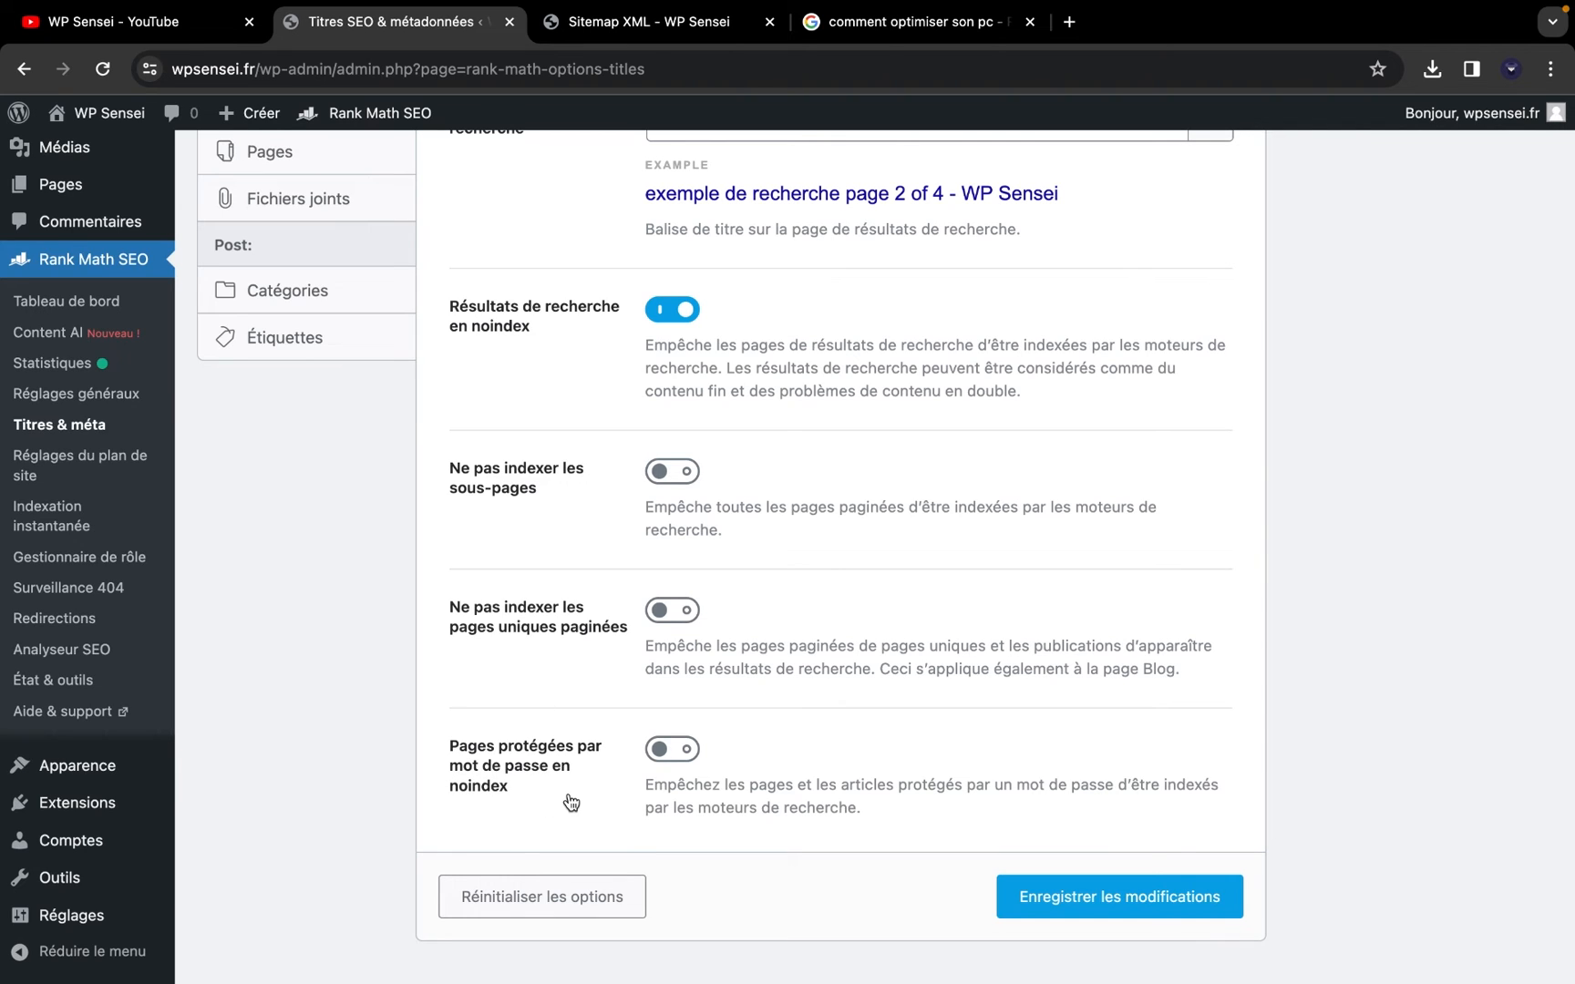
Open the site's page list in a separate browser tab and open the Contact page for editing
{"action": "right_click", "coordinate": [52, 198]}
{"action": "left_click", "coordinate": [94, 215]}
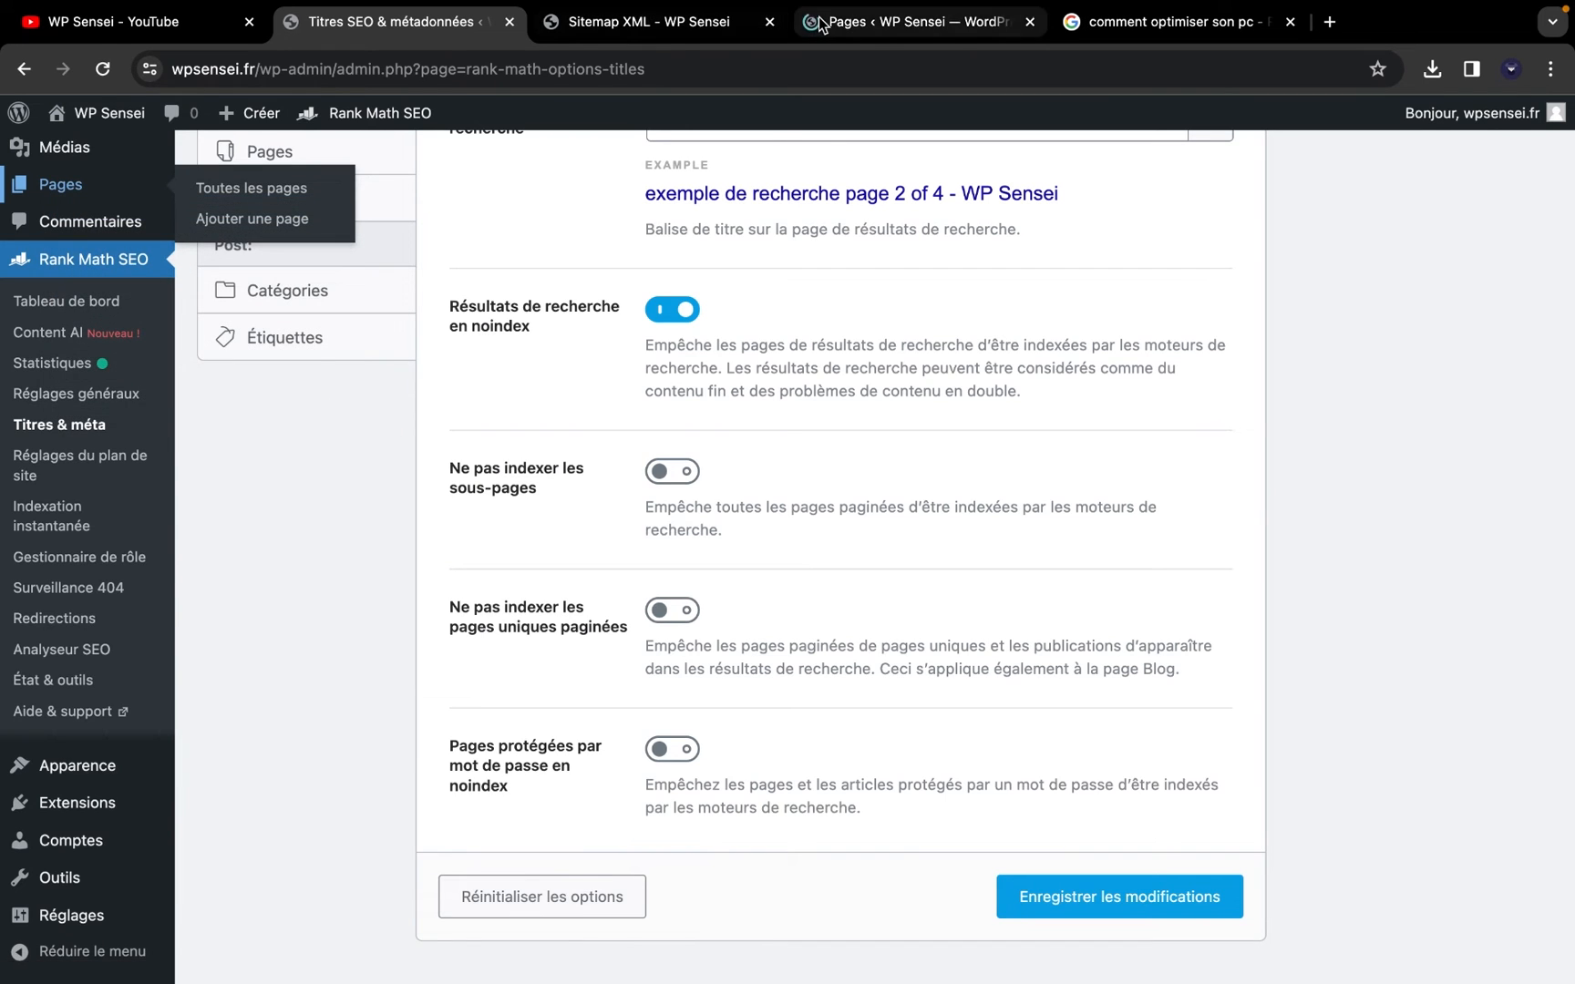
{"action": "left_click_drag", "start_coordinate": [823, 26], "coordinate": [351, 27]}
{"action": "left_click", "coordinate": [275, 339]}
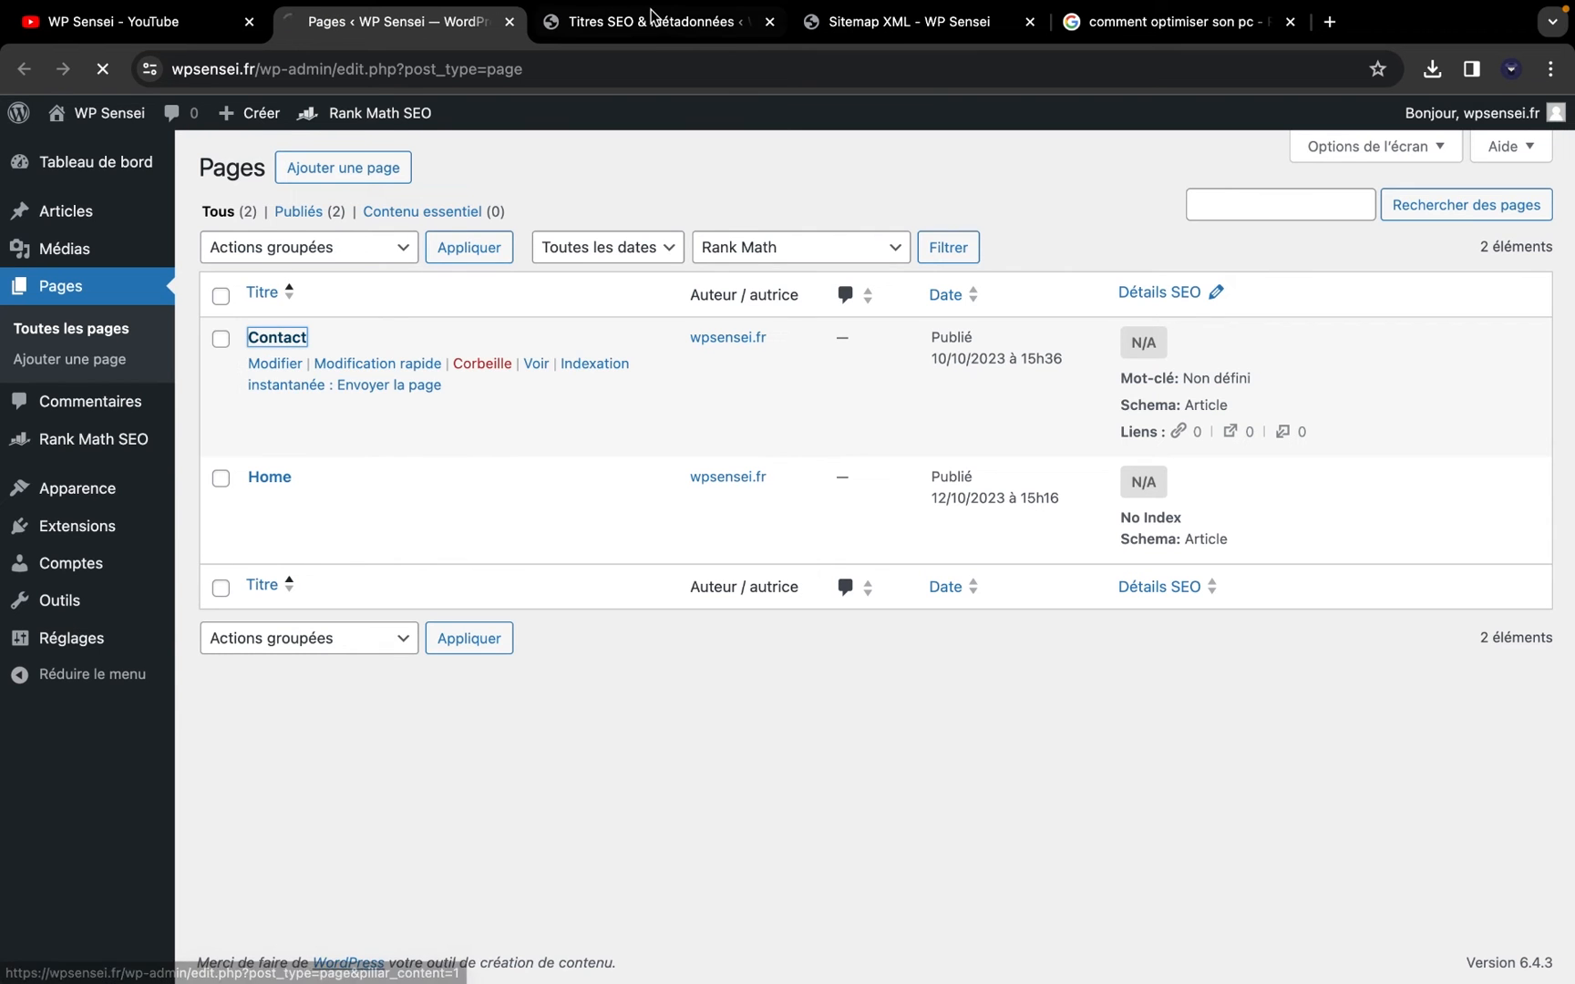
{"action": "left_click", "coordinate": [652, 20]}
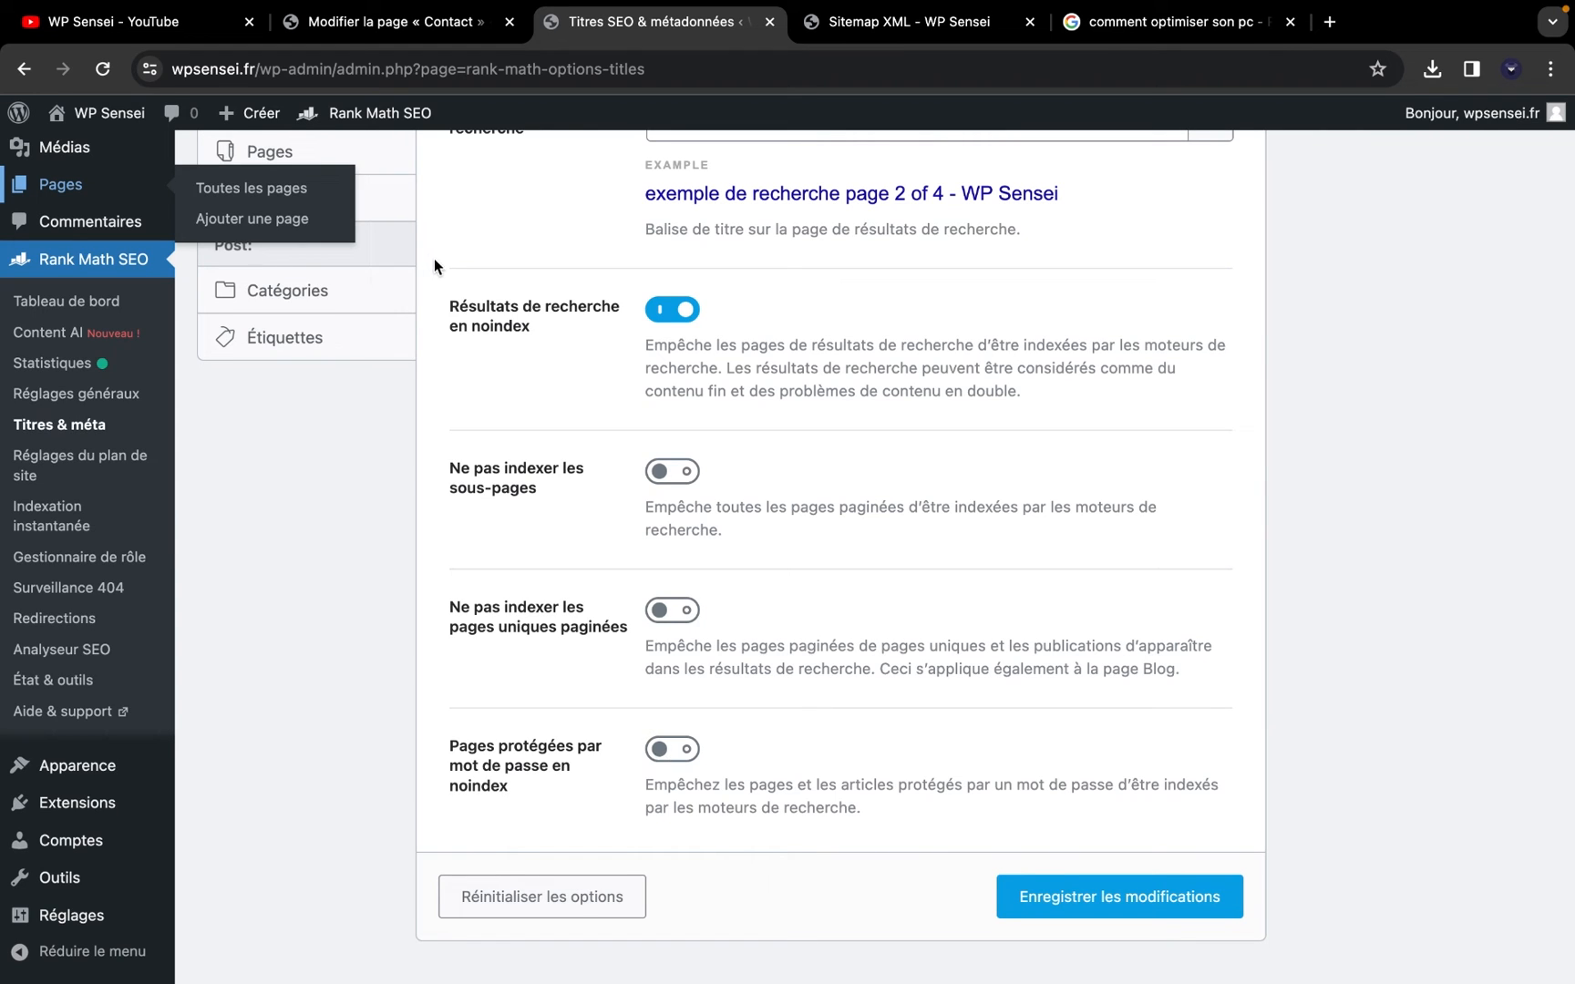
{"action": "left_click", "coordinate": [440, 33]}
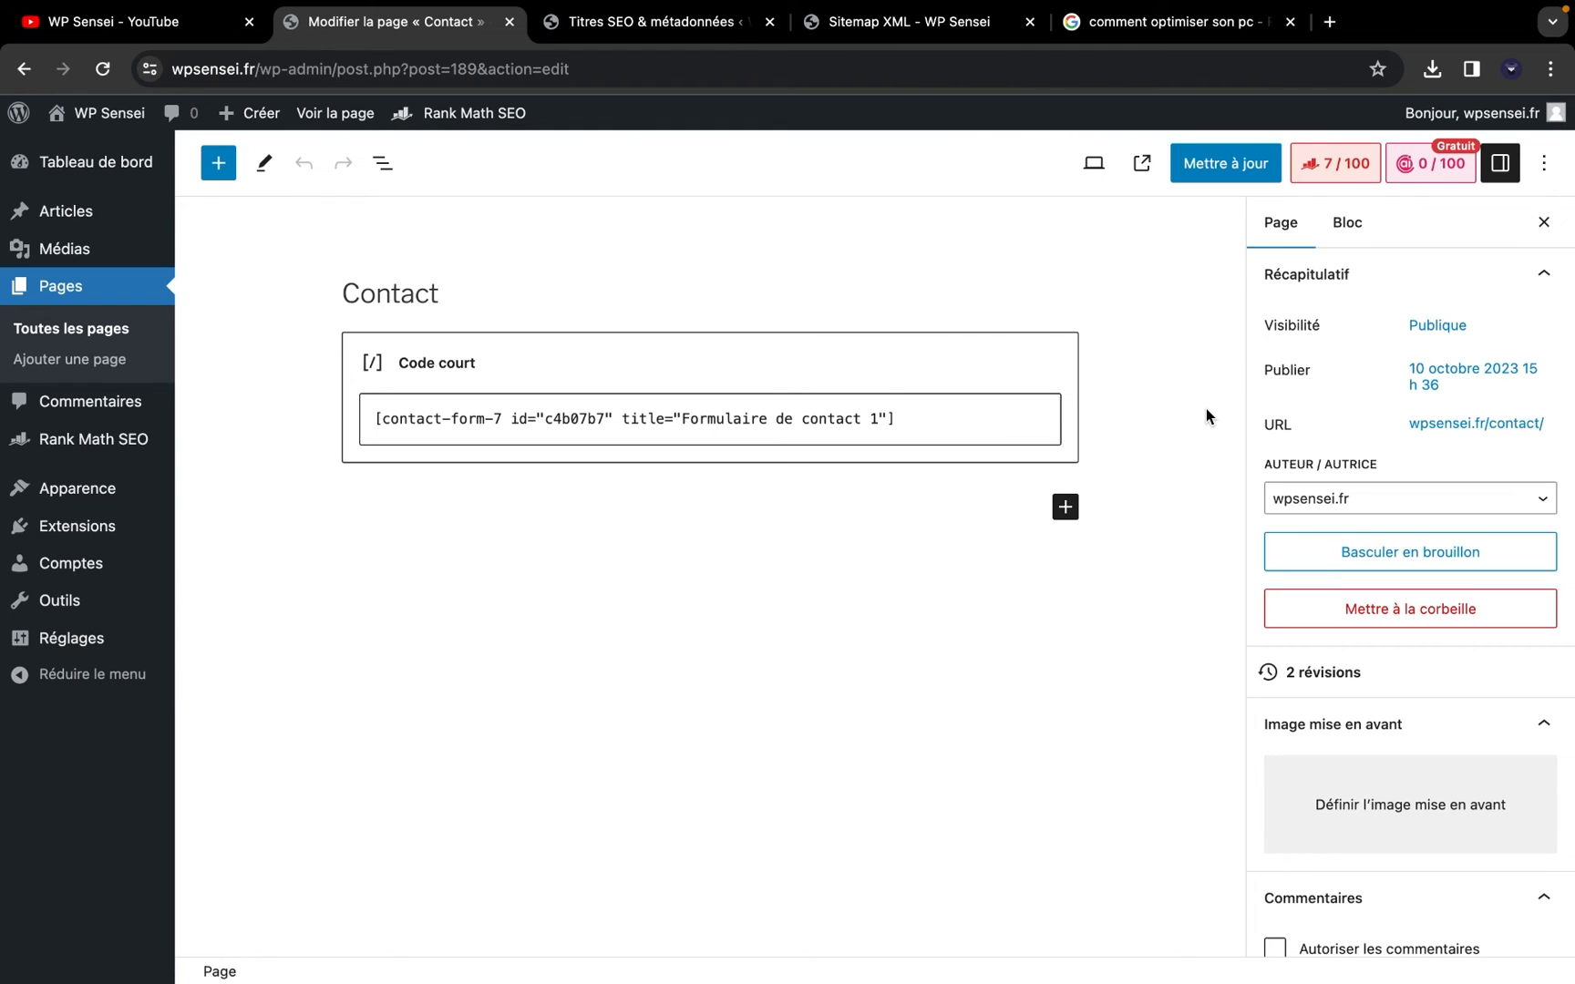
Choose password-protected visibility (Protégée par mot de passe) for the Contact page, leaving its password field empty
{"action": "left_click", "coordinate": [1440, 330]}
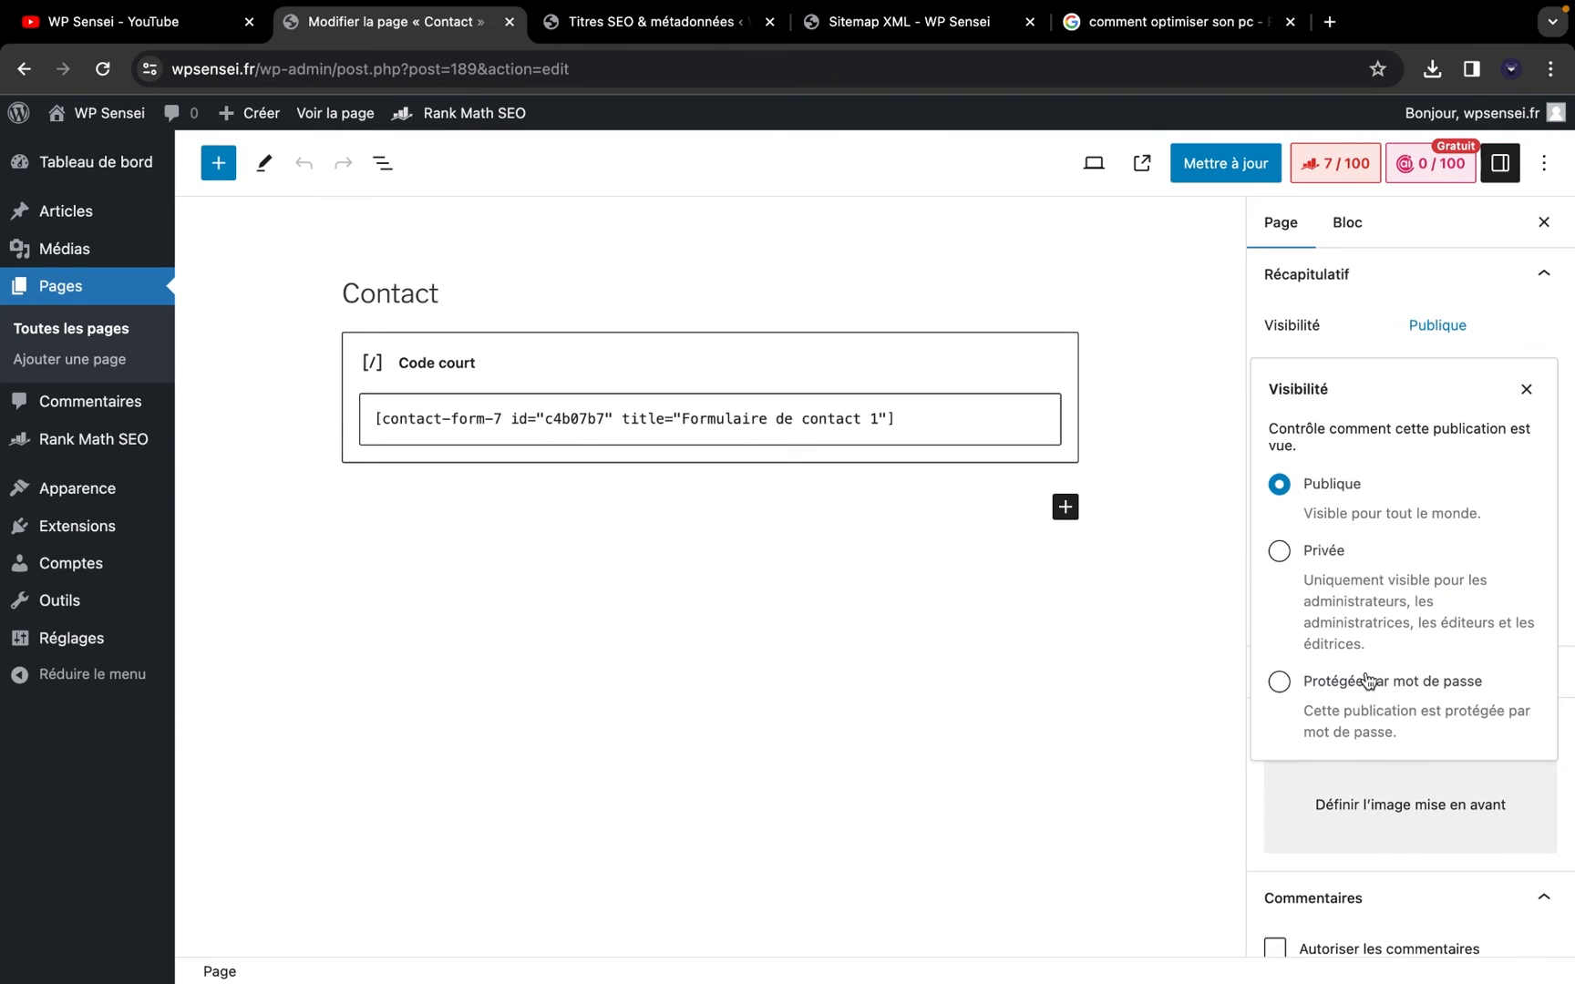
{"action": "left_click", "coordinate": [1367, 681]}
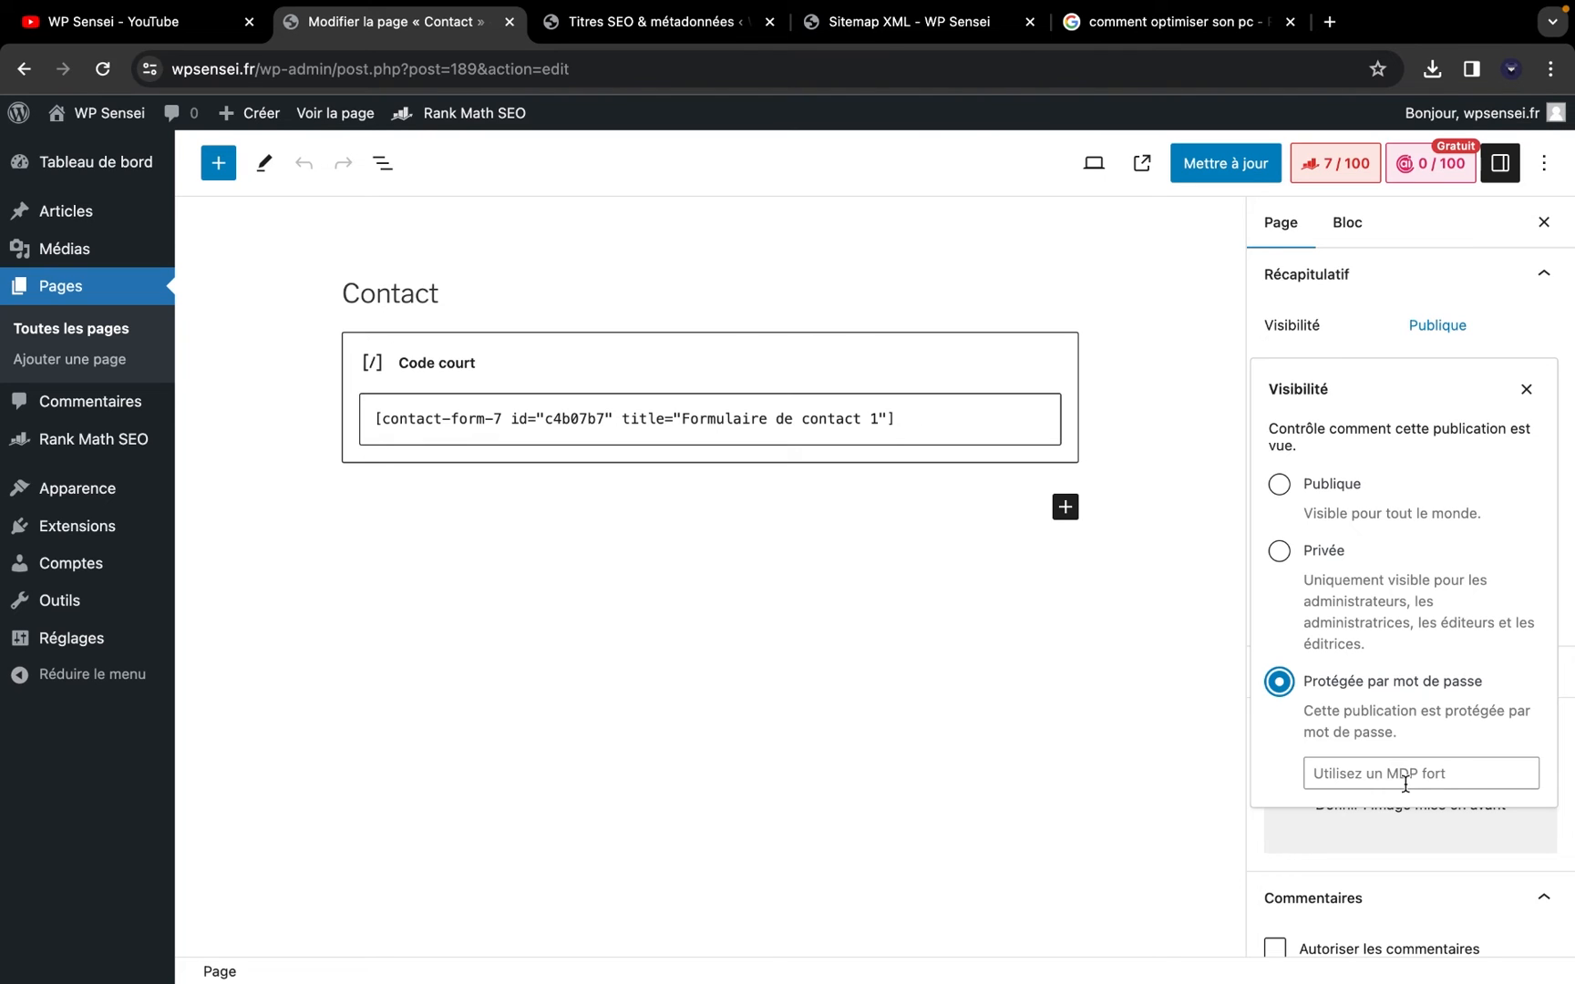
Return to the miscellaneous pages settings and examine the noindex option for password-protected pages
{"action": "left_click", "coordinate": [662, 35]}
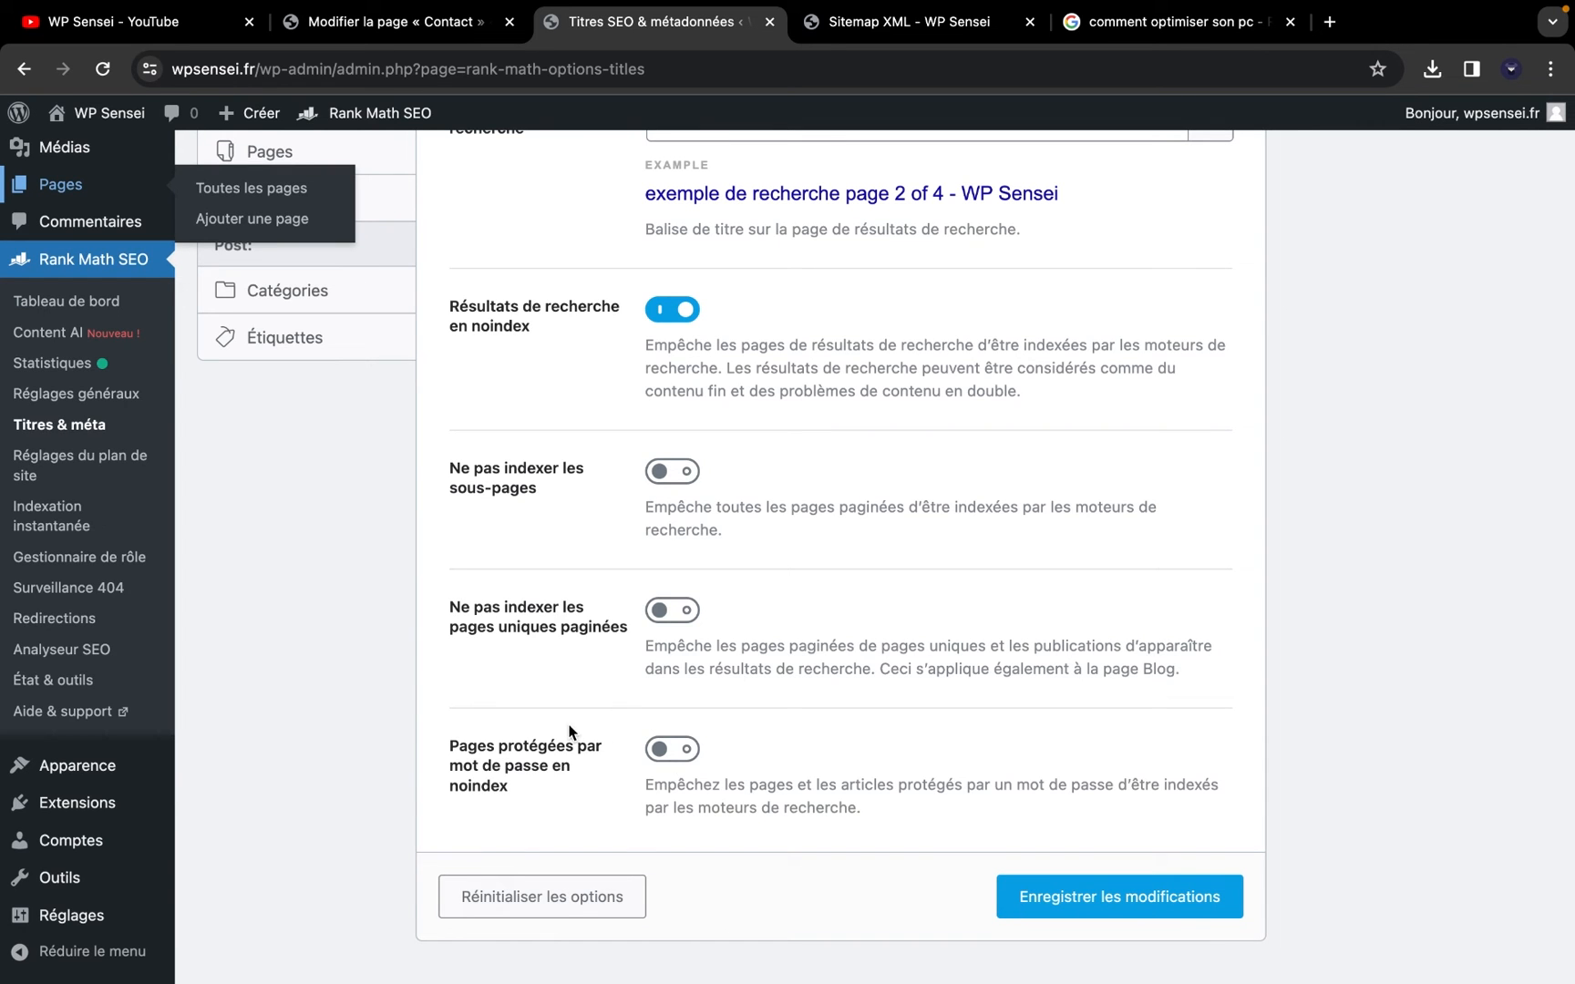
{"action": "left_click", "coordinate": [581, 752]}
{"action": "left_click", "coordinate": [581, 753]}
{"action": "left_click", "coordinate": [581, 753]}
{"action": "scroll", "coordinate": [583, 752], "scroll_direction": "up", "scroll_amount": 6}
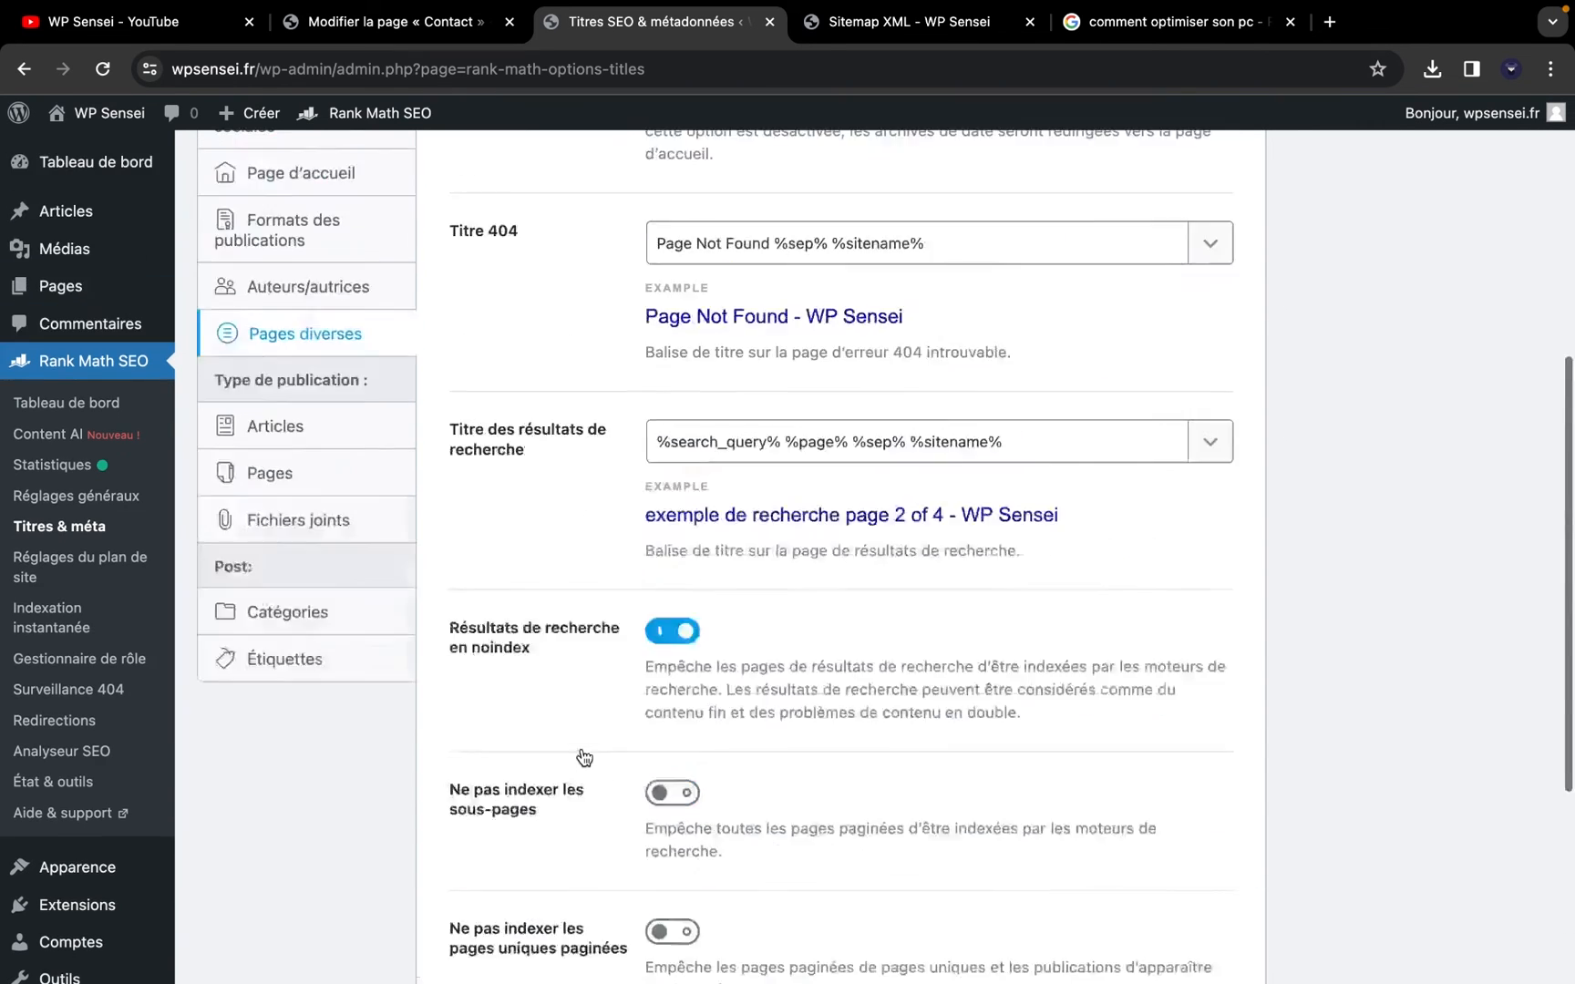
View the Articles title settings and examine the single article title's separator and site name variables and the available variable list
{"action": "left_click", "coordinate": [273, 707]}
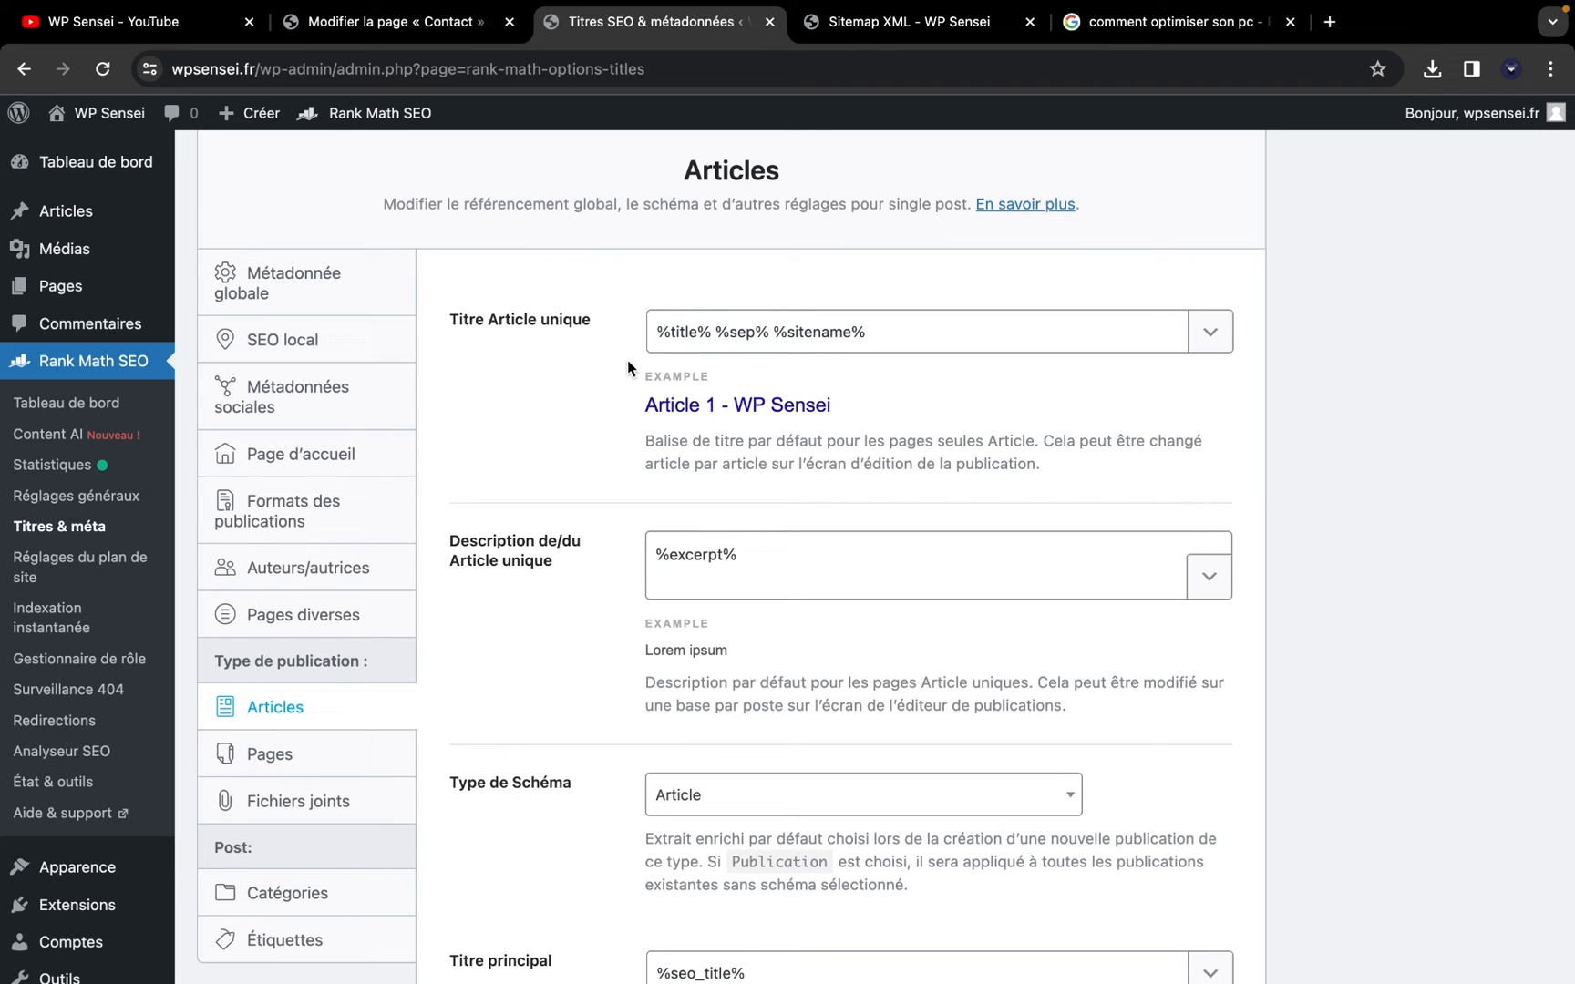
{"action": "left_click", "coordinate": [647, 331]}
{"action": "left_click_drag", "start_coordinate": [647, 330], "coordinate": [1106, 398]}
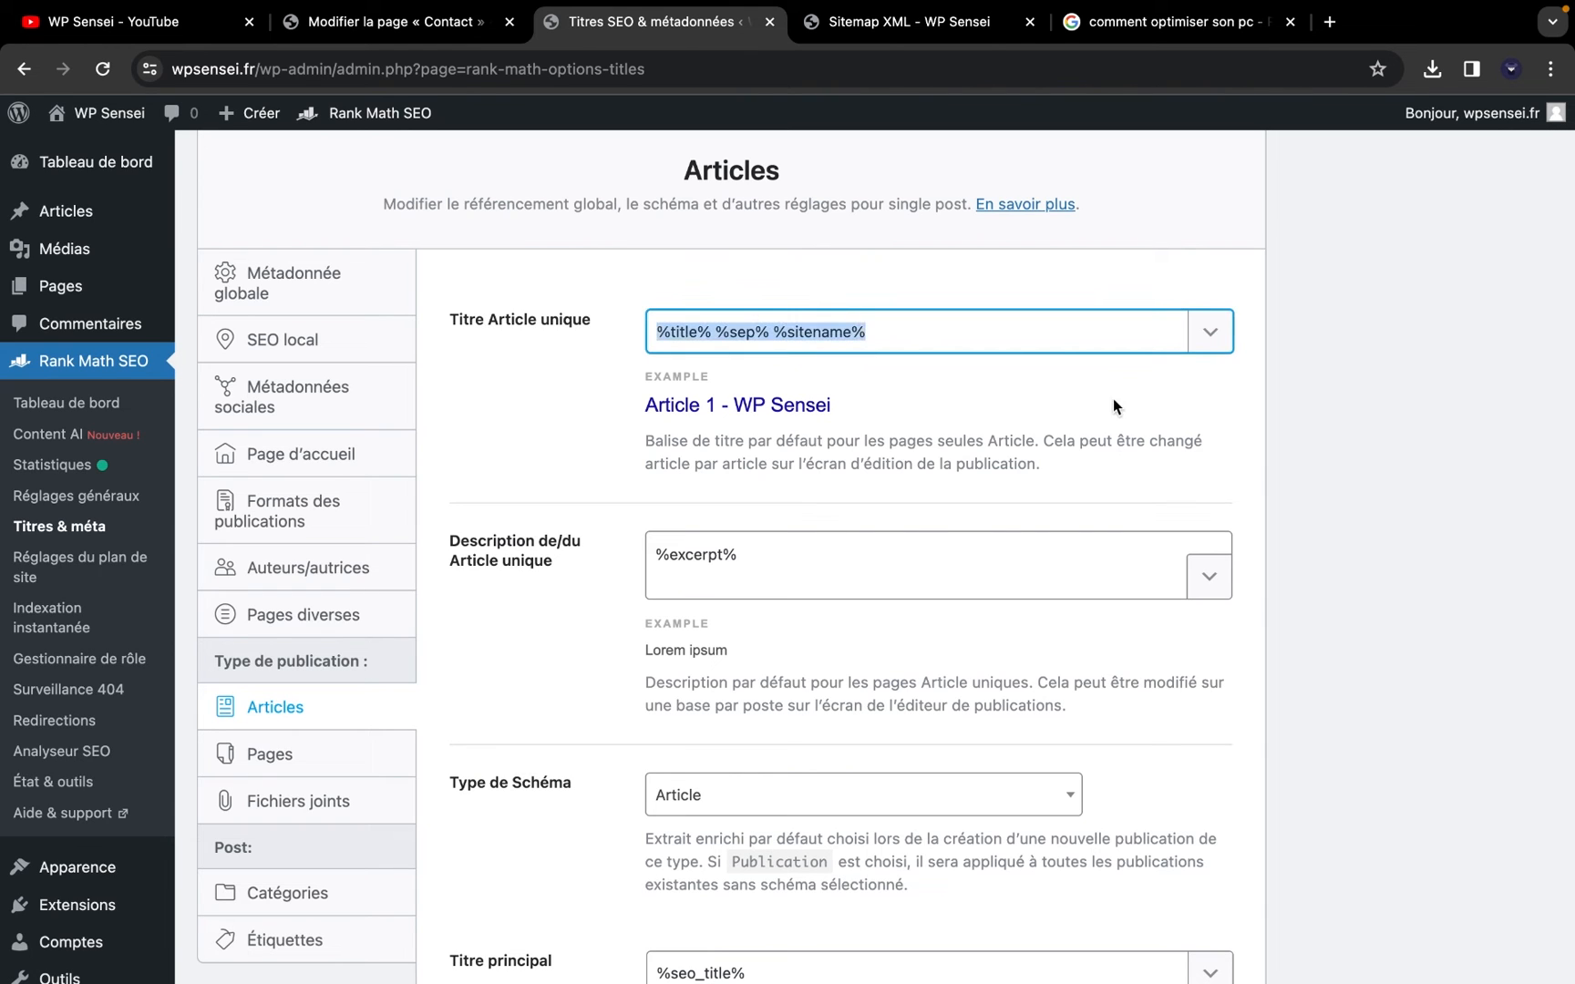
{"action": "left_click", "coordinate": [1218, 335]}
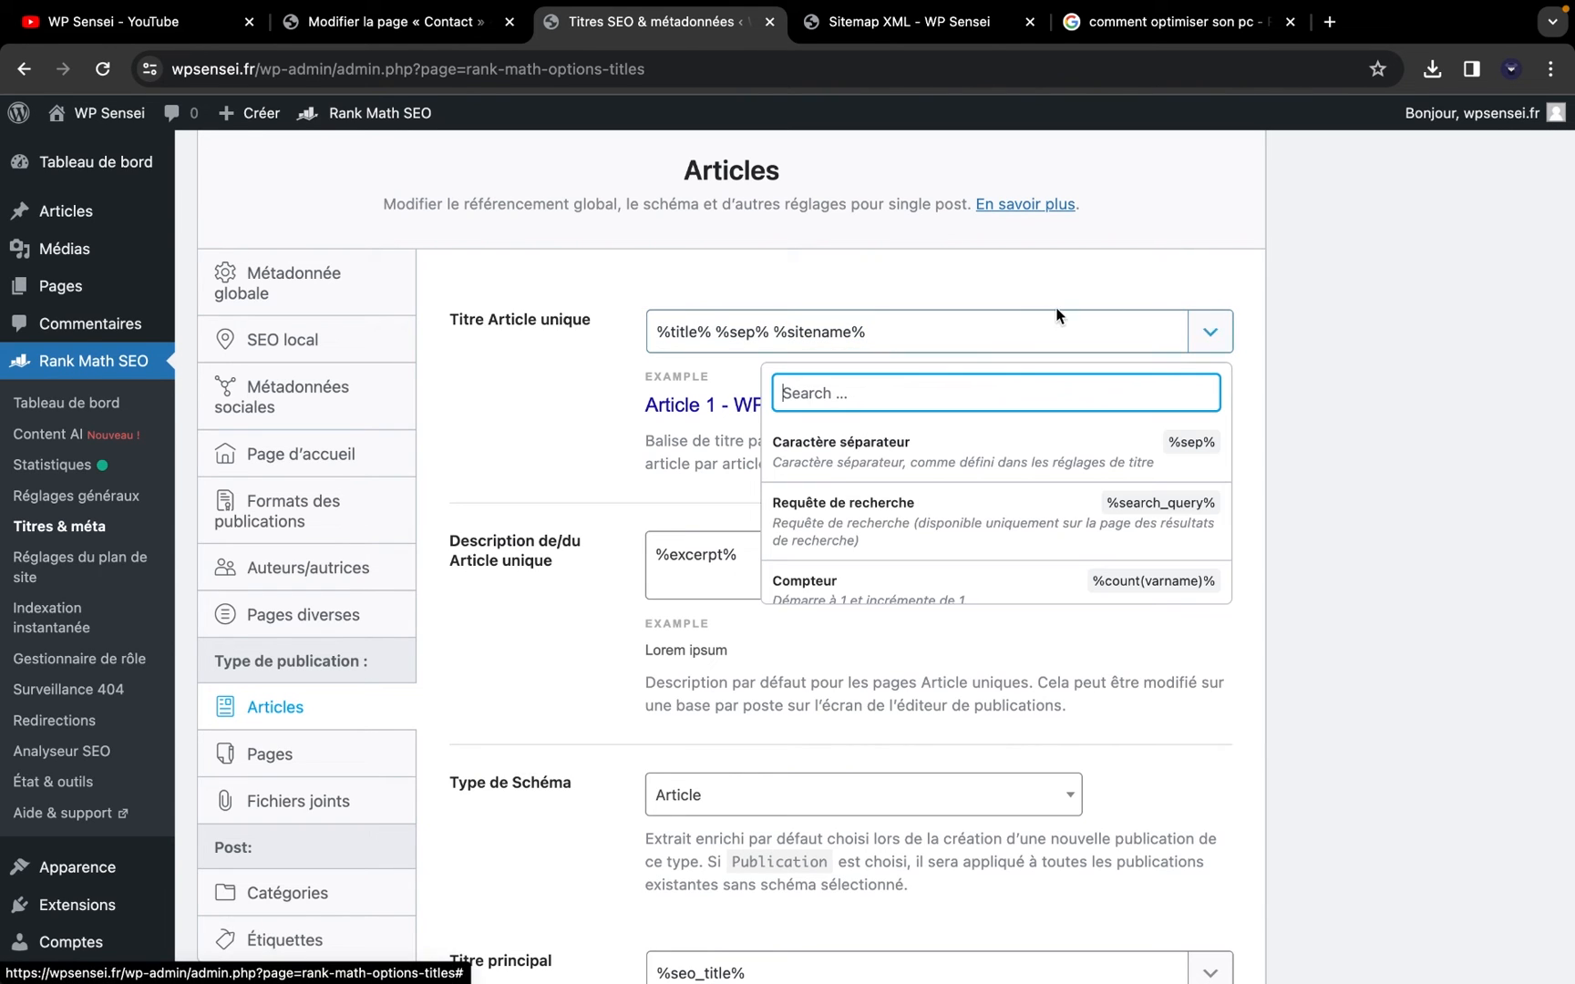
{"action": "left_click", "coordinate": [615, 348]}
{"action": "triple_click", "coordinate": [694, 339]}
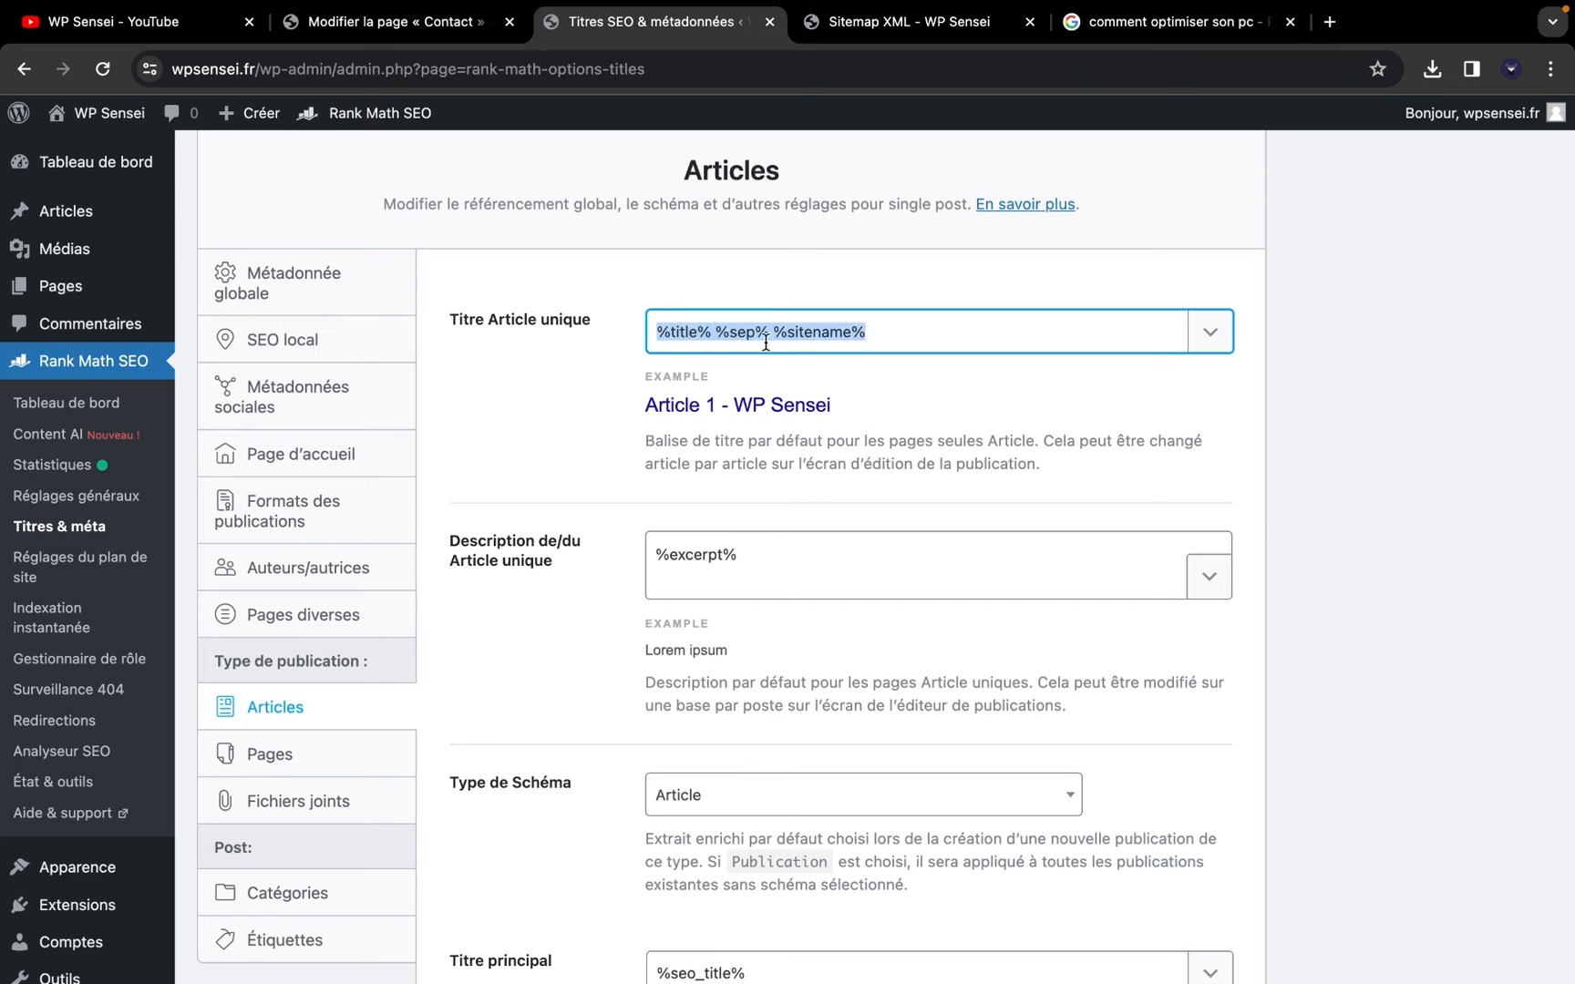
{"action": "double_click", "coordinate": [739, 332]}
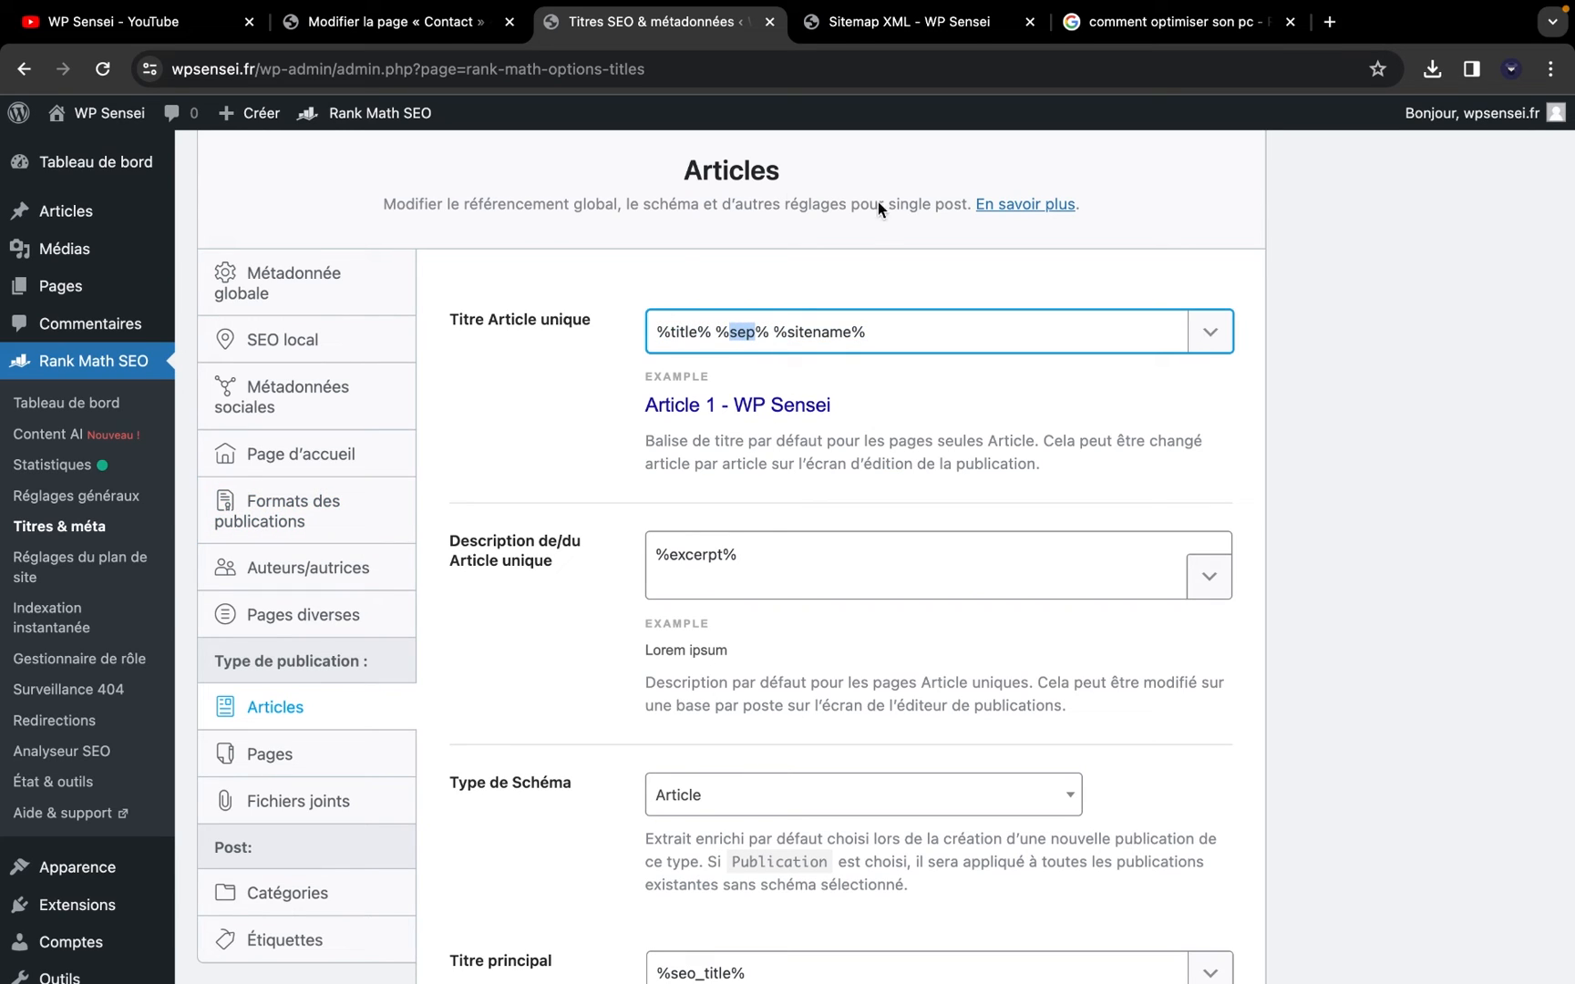
{"action": "triple_click", "coordinate": [823, 334]}
{"action": "double_click", "coordinate": [823, 334]}
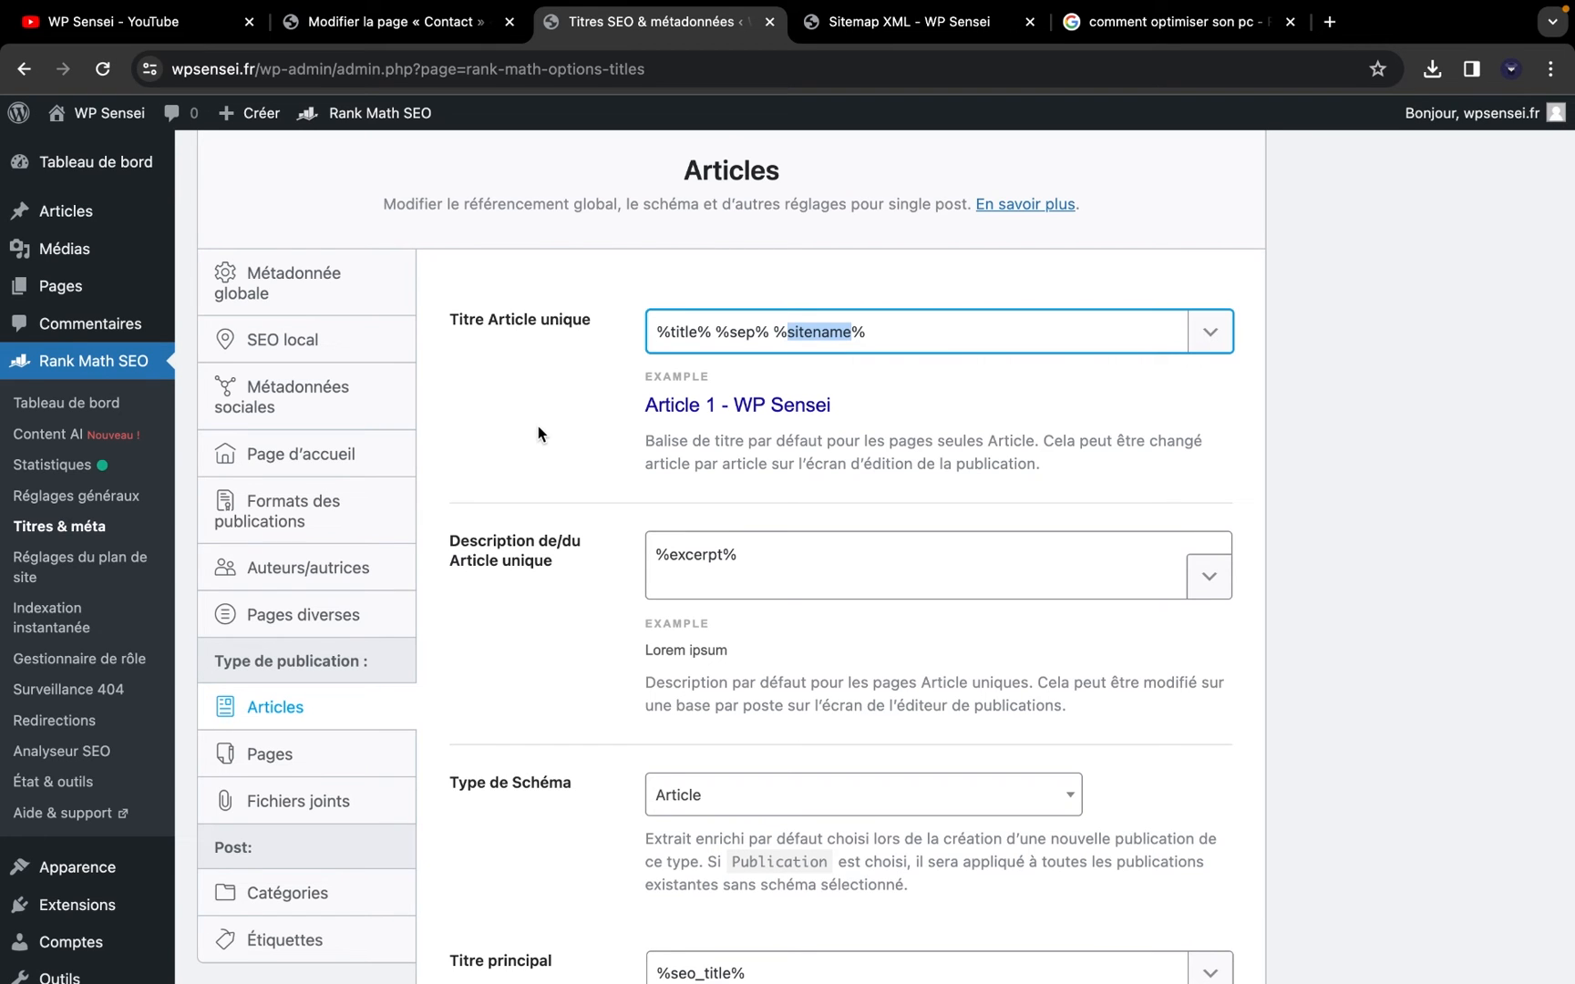
View the schema types available for articles and compare them with the Google results for "comment optimiser son pc"
{"action": "scroll", "coordinate": [538, 426], "scroll_direction": "down", "scroll_amount": 5}
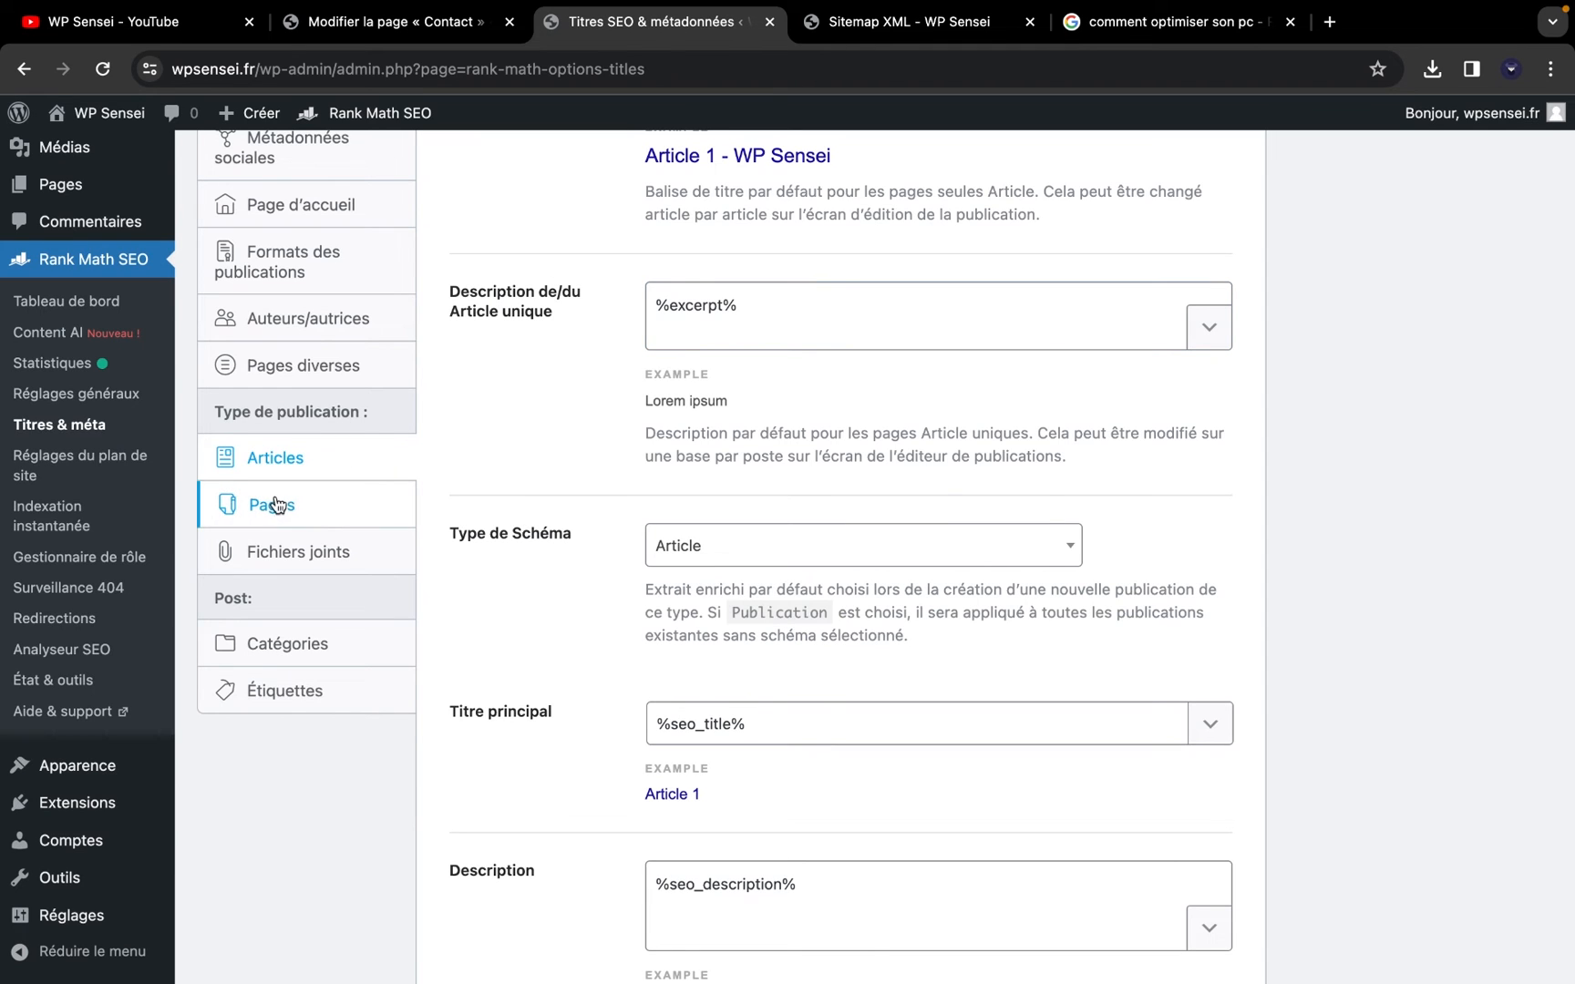
{"action": "scroll", "coordinate": [511, 520], "scroll_direction": "down", "scroll_amount": 2}
{"action": "left_click", "coordinate": [720, 459]}
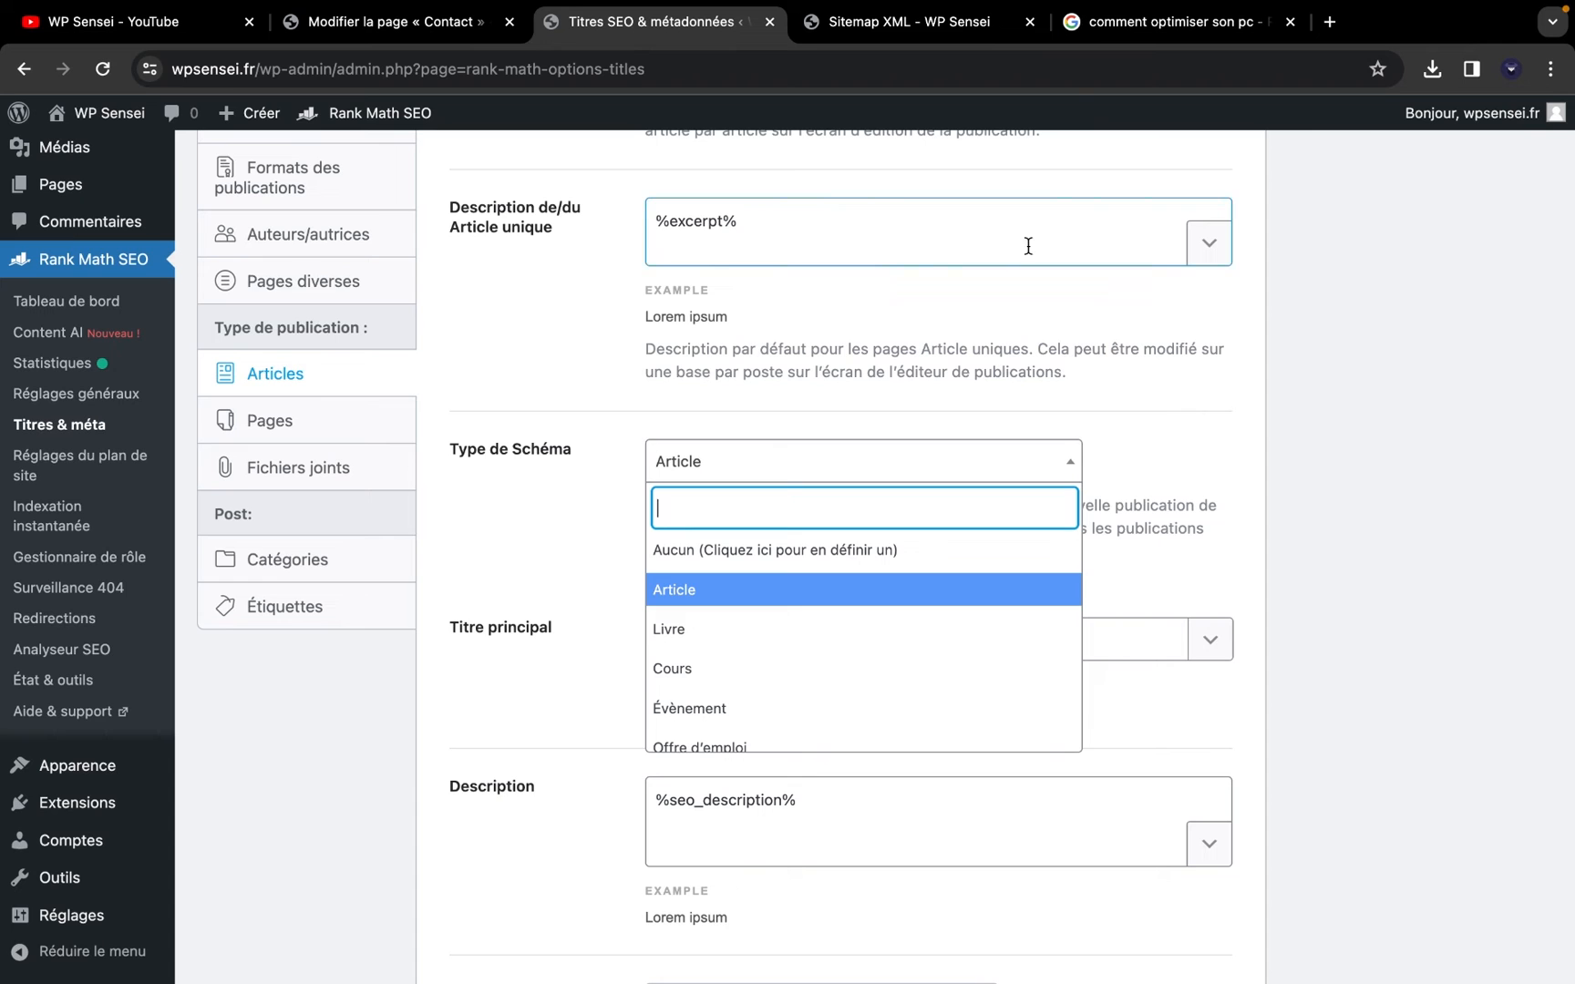
{"action": "left_click", "coordinate": [1135, 31]}
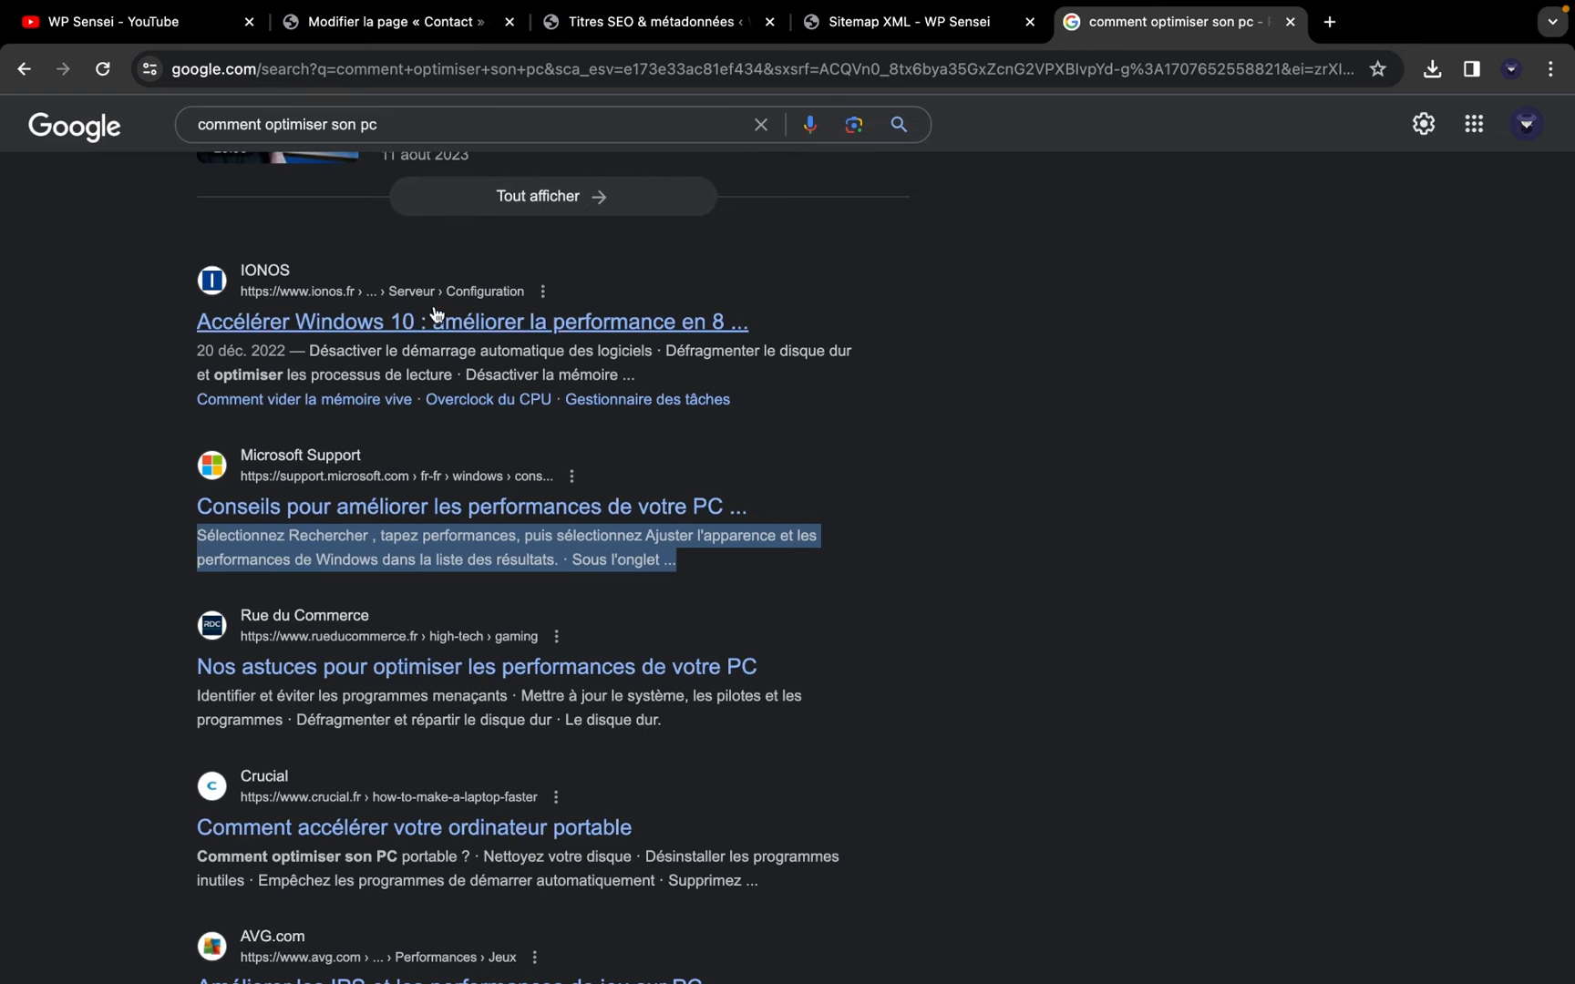
{"action": "scroll", "coordinate": [604, 432], "scroll_direction": "up", "scroll_amount": 8}
{"action": "scroll", "coordinate": [444, 548], "scroll_direction": "down", "scroll_amount": 8}
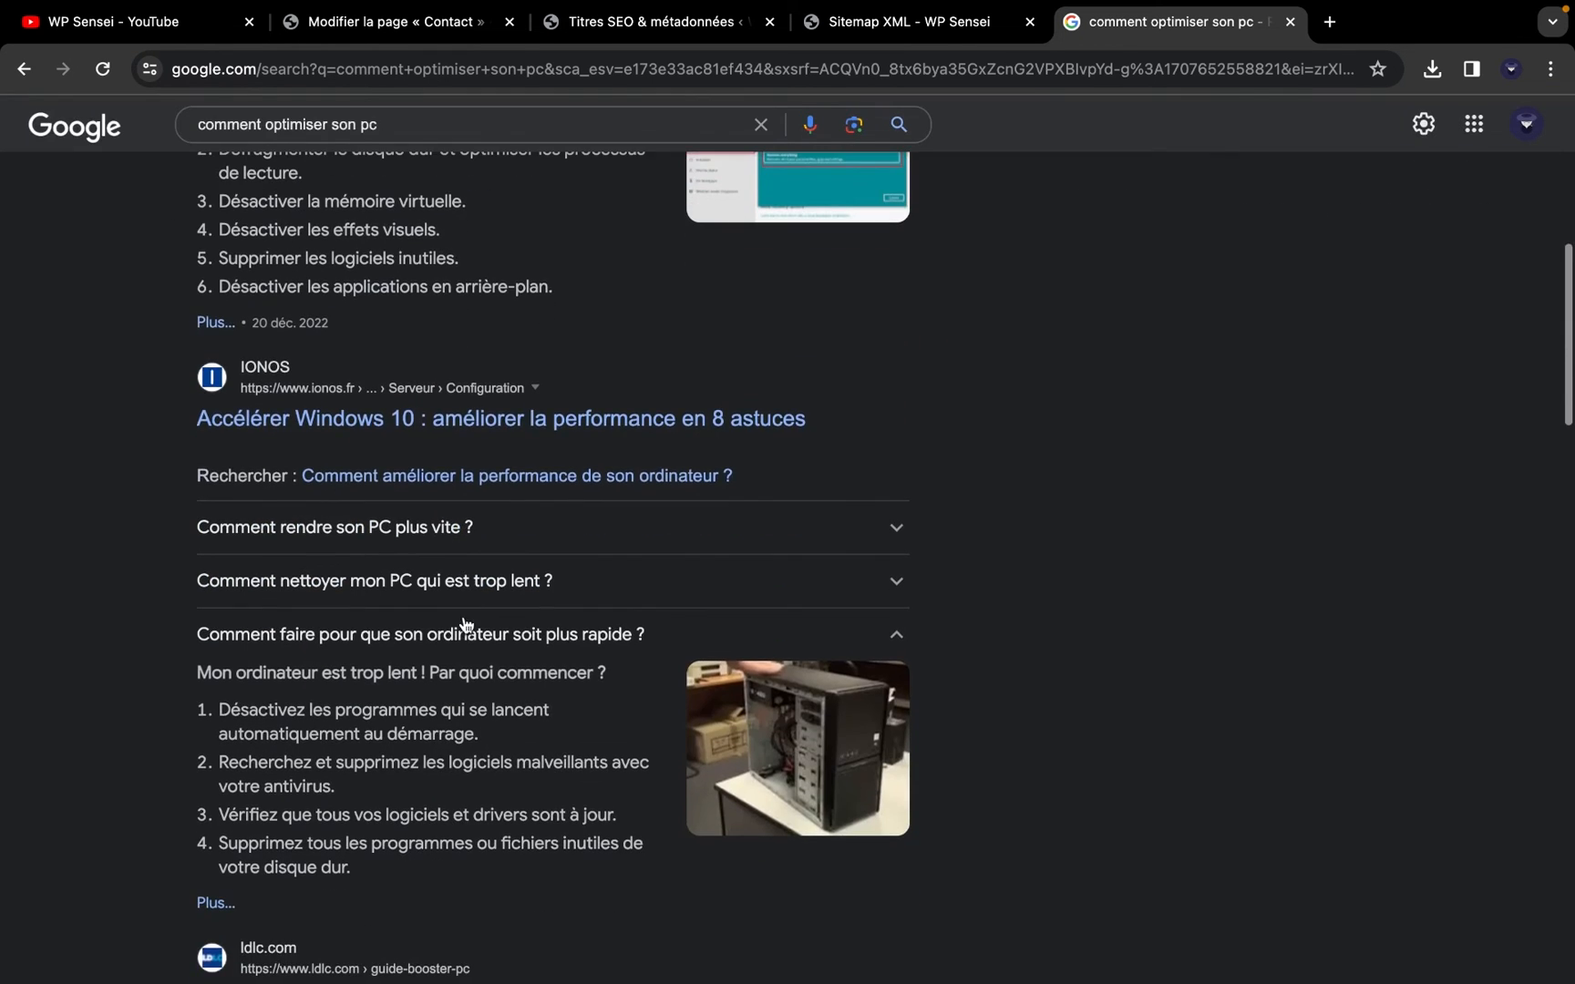
{"action": "left_click", "coordinate": [729, 37]}
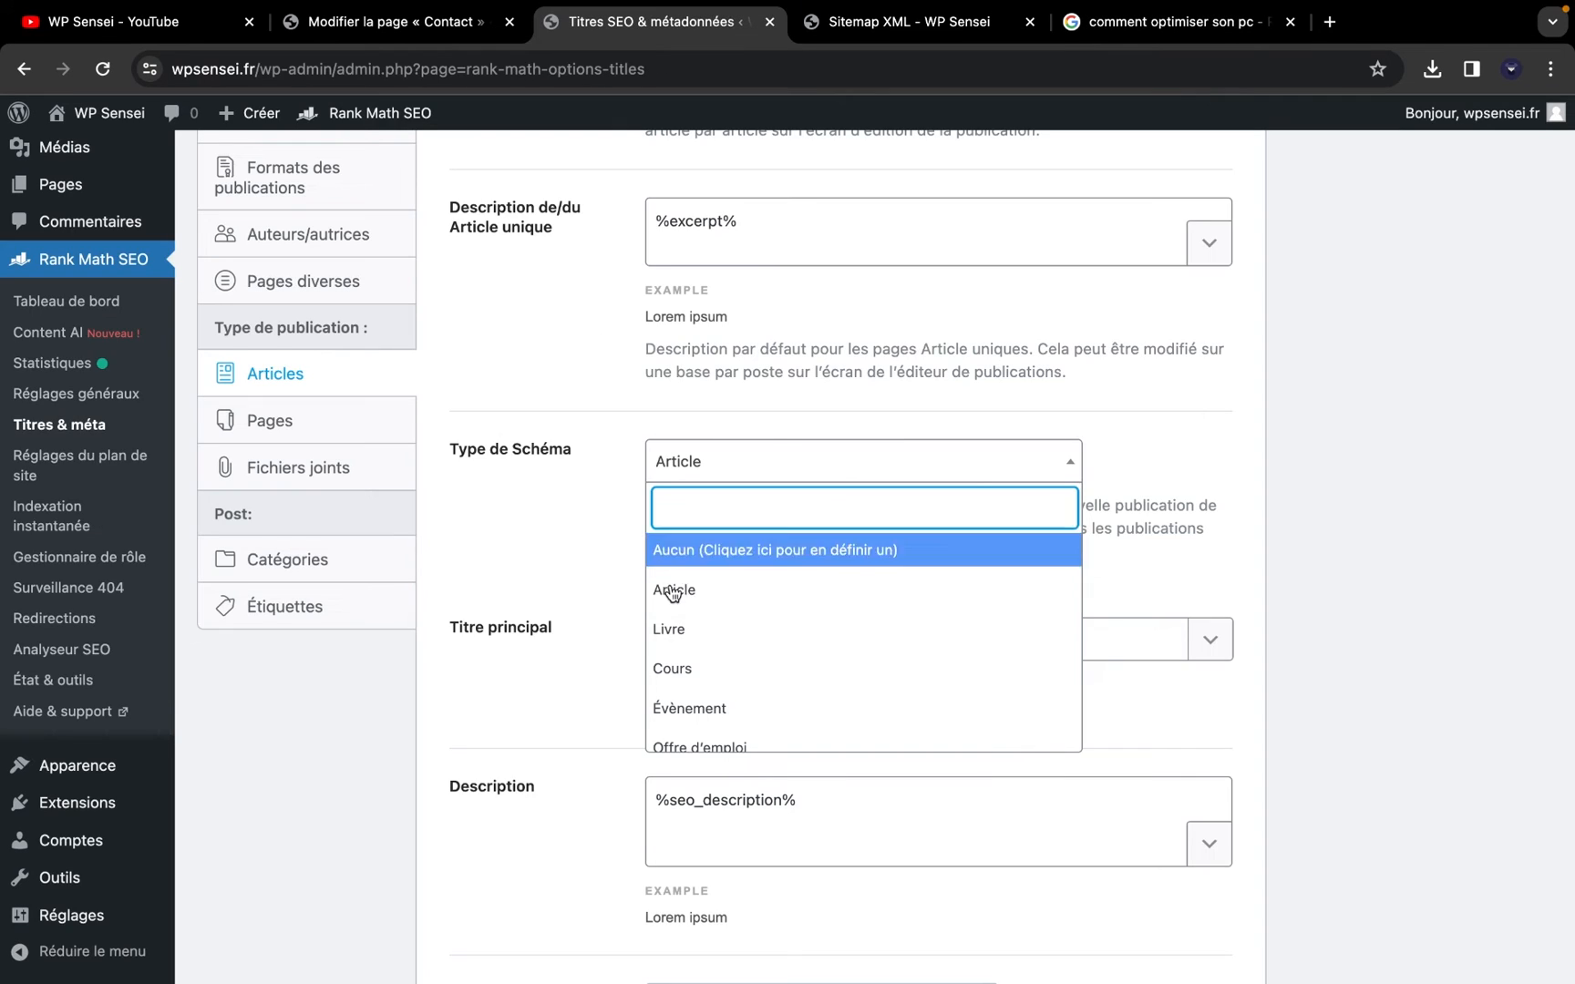
Browse the schema types for articles and set the default schema type to Recette
{"action": "scroll", "coordinate": [794, 645], "scroll_direction": "down", "scroll_amount": 3}
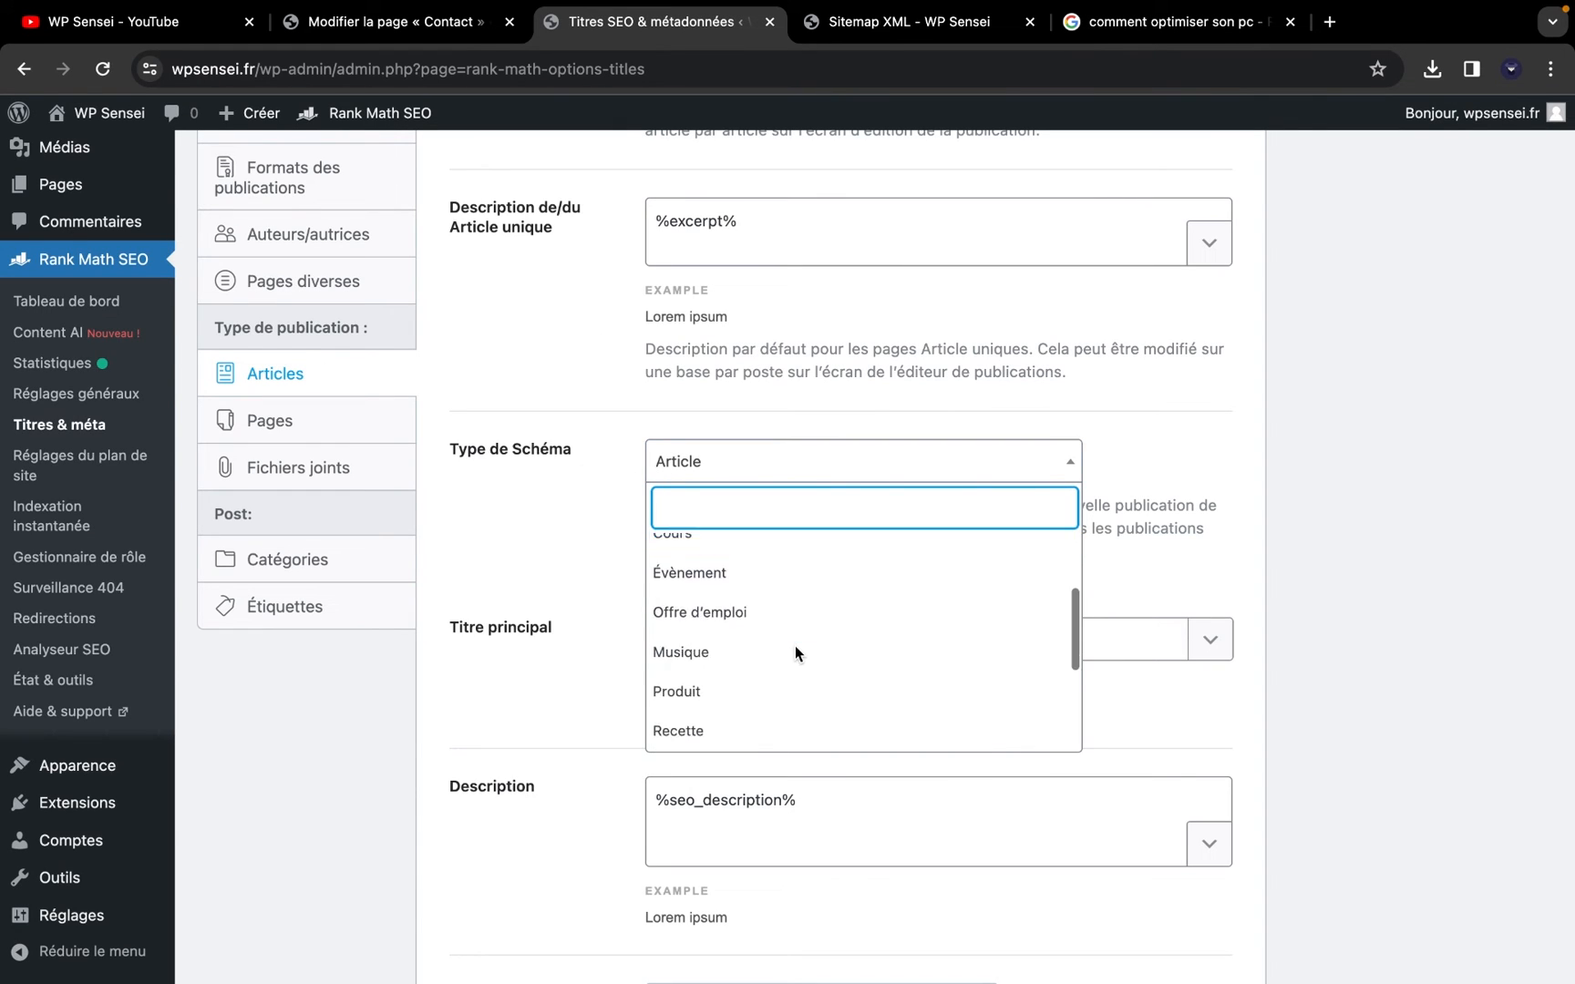
{"action": "scroll", "coordinate": [797, 638], "scroll_direction": "up", "scroll_amount": 2}
{"action": "scroll", "coordinate": [729, 586], "scroll_direction": "down", "scroll_amount": 2}
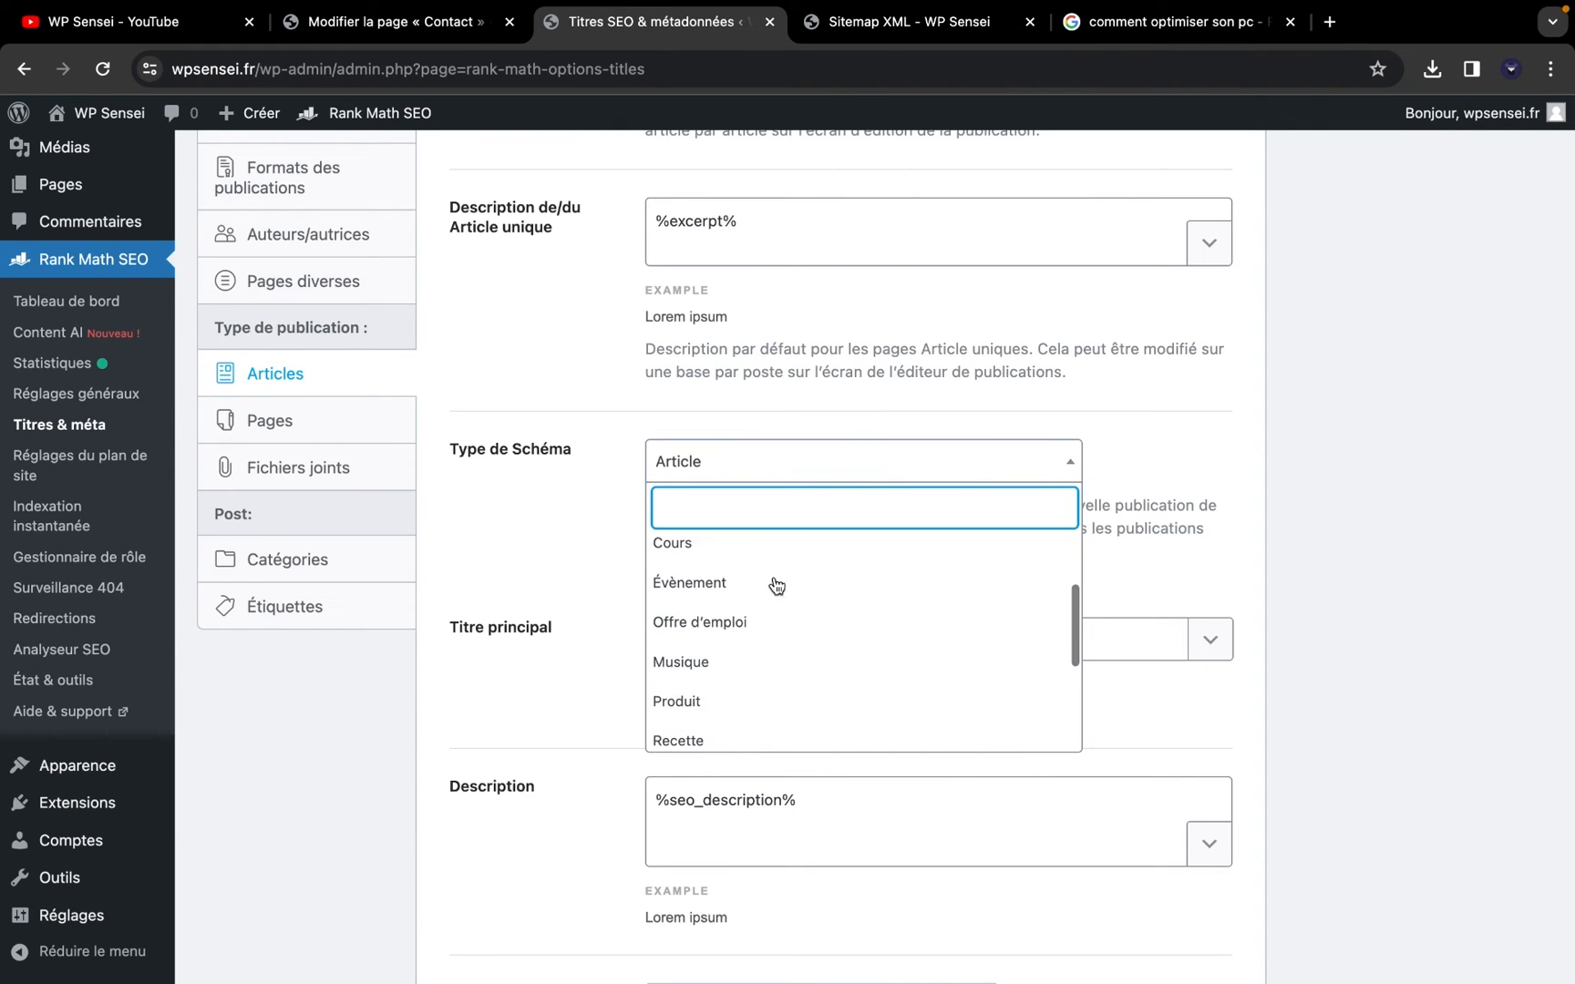
{"action": "scroll", "coordinate": [776, 585], "scroll_direction": "down", "scroll_amount": 3}
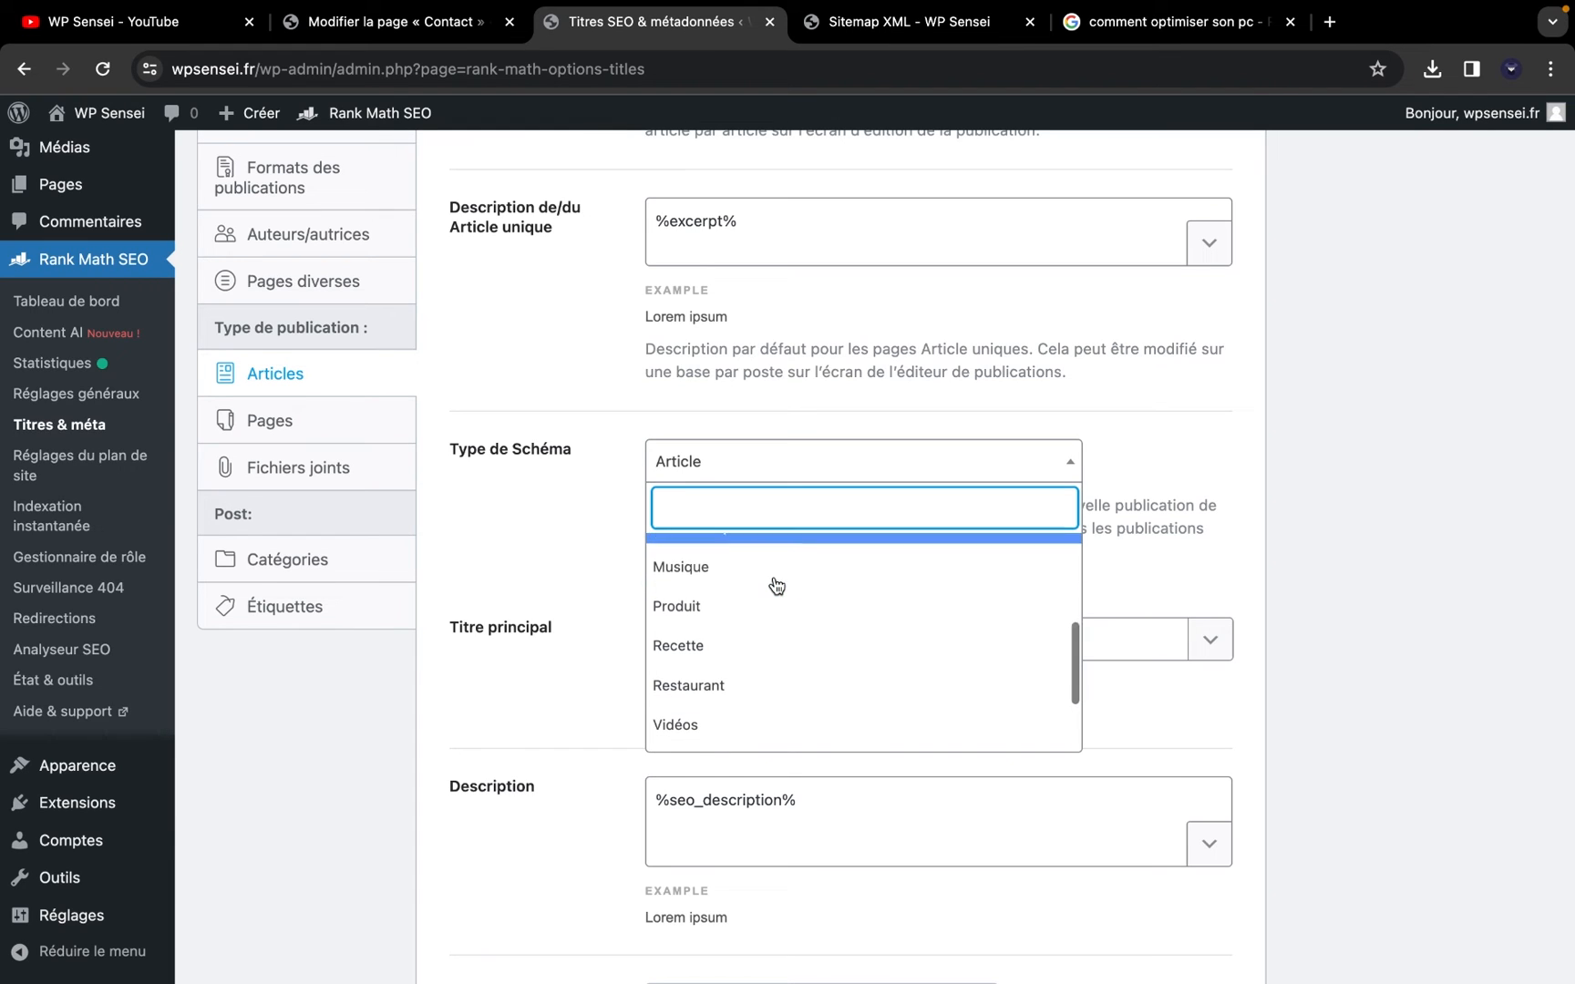
{"action": "left_click", "coordinate": [760, 655]}
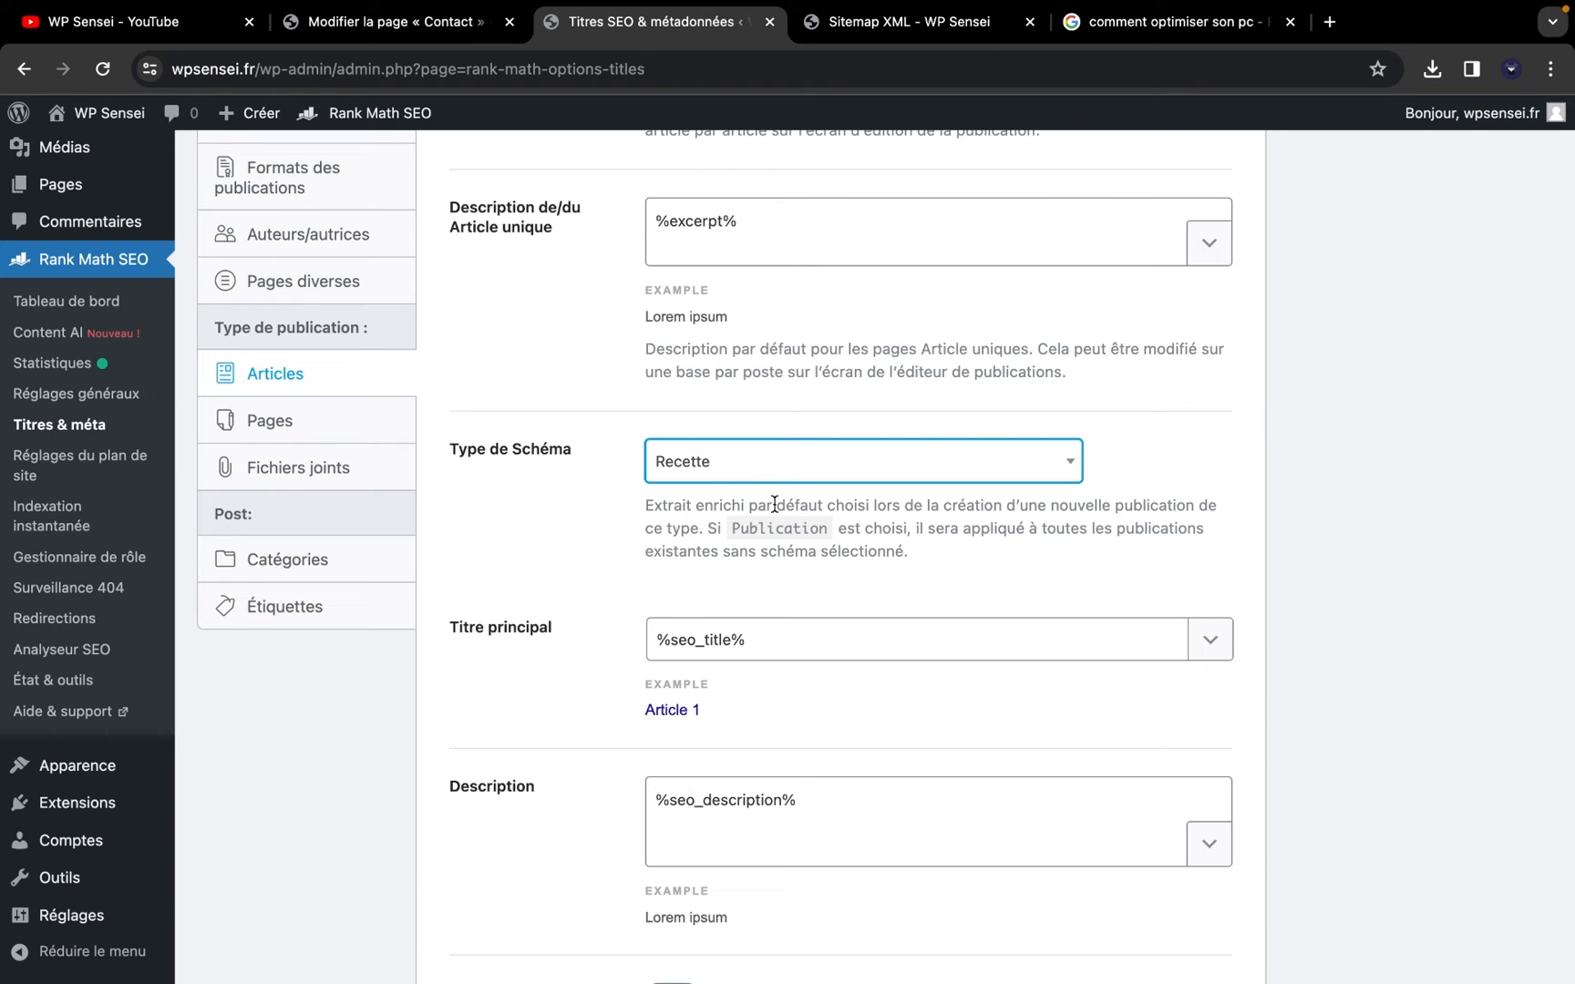
View the title settings for Pages and browse the schema types available for single pages
{"action": "scroll", "coordinate": [774, 505], "scroll_direction": "down", "scroll_amount": 1}
{"action": "left_click", "coordinate": [283, 410]}
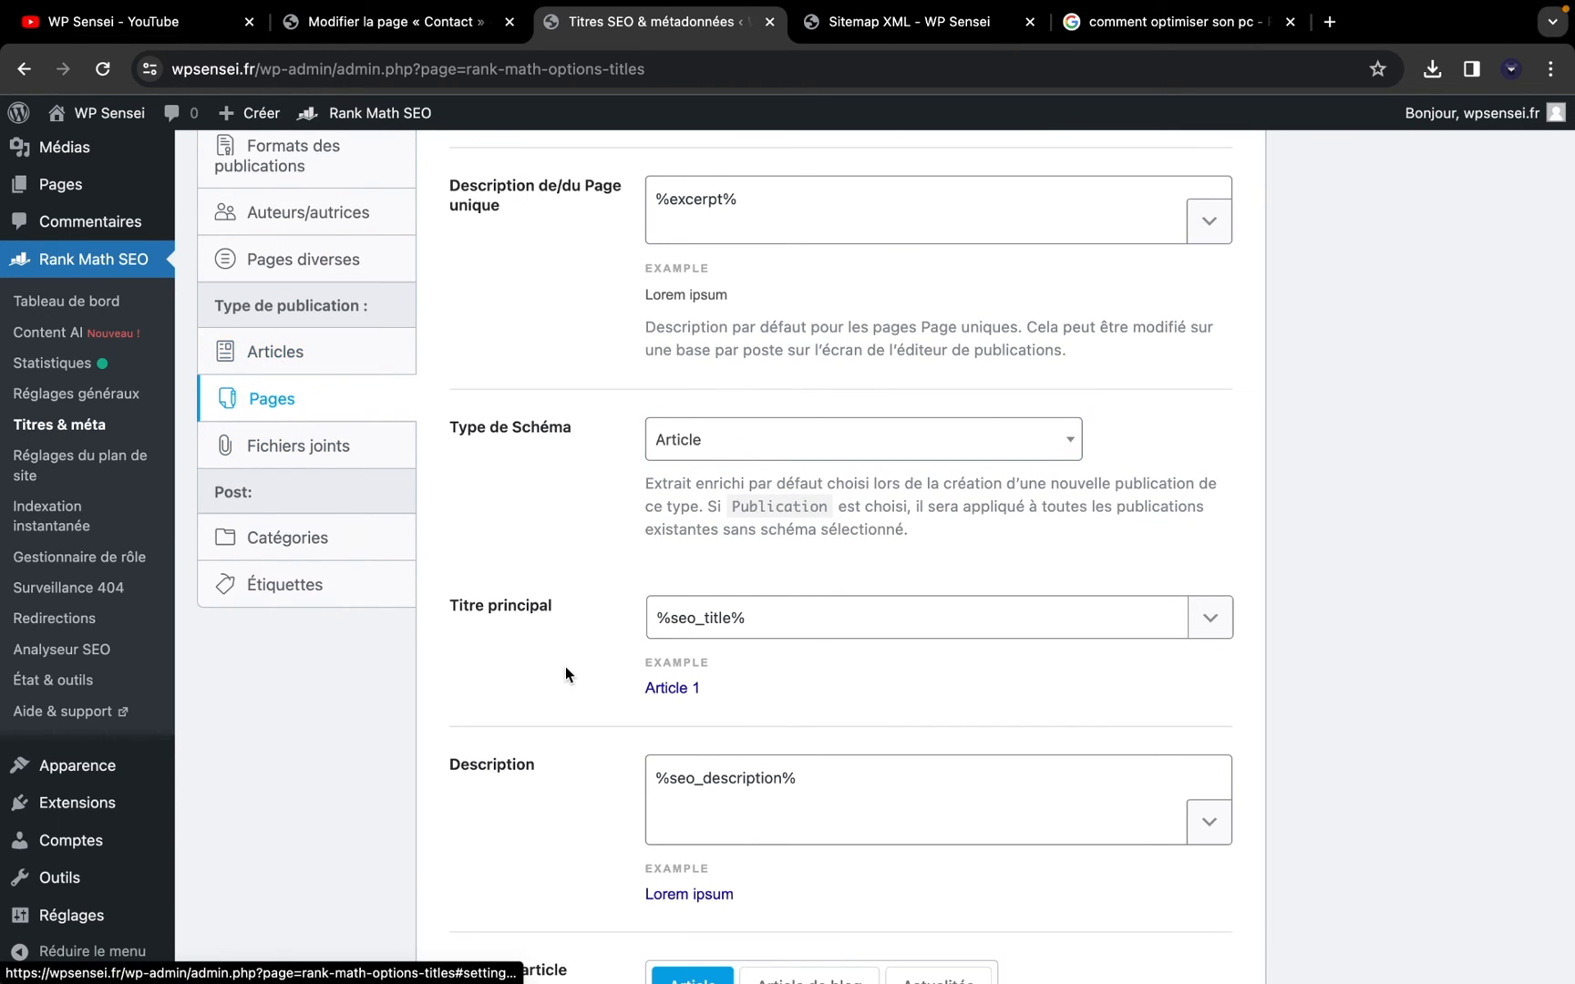
{"action": "scroll", "coordinate": [565, 674], "scroll_direction": "up", "scroll_amount": 2}
{"action": "left_click", "coordinate": [702, 565]}
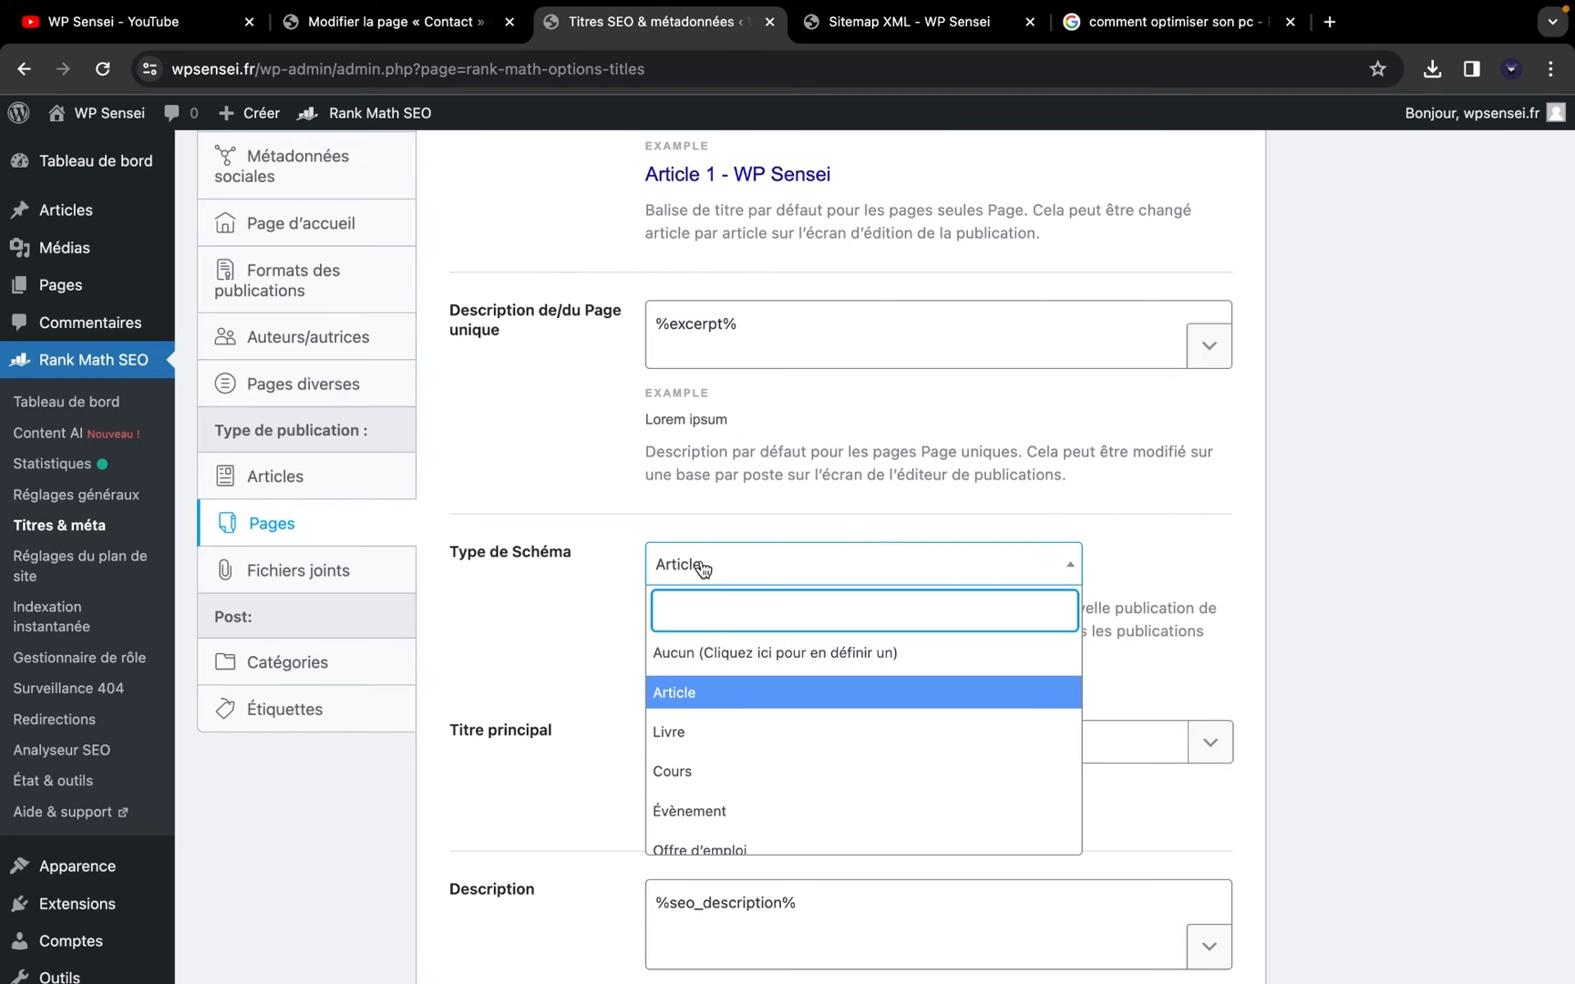
{"action": "scroll", "coordinate": [702, 702], "scroll_direction": "down", "scroll_amount": 2}
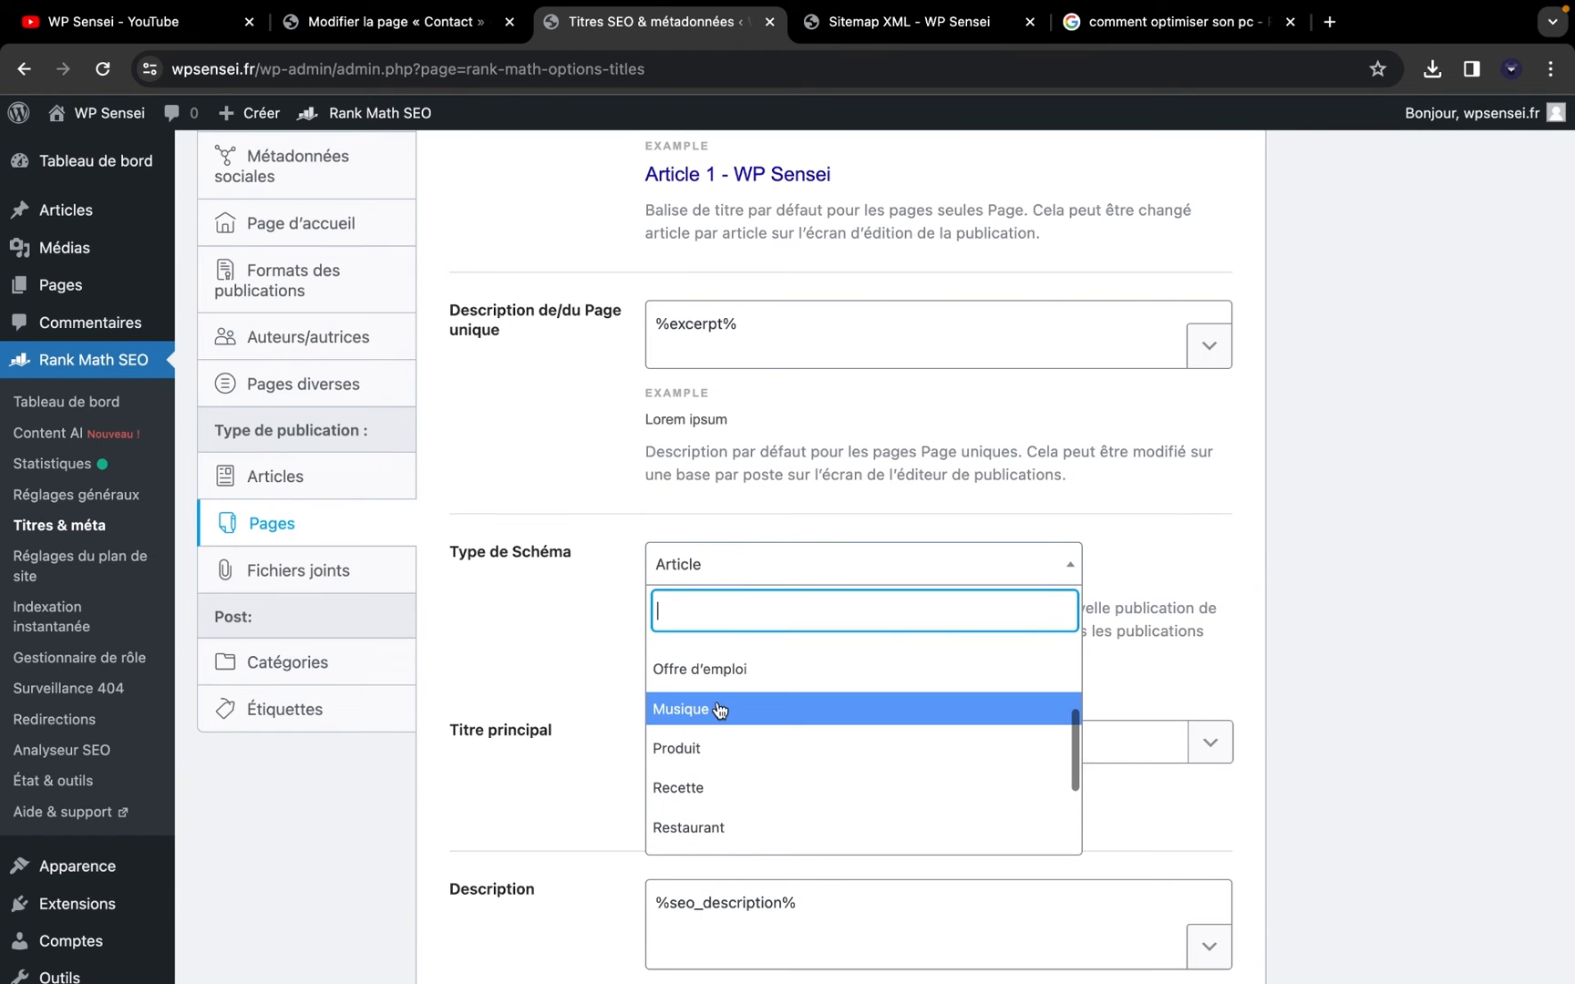
{"action": "left_click", "coordinate": [588, 732]}
{"action": "scroll", "coordinate": [586, 722], "scroll_direction": "up", "scroll_amount": 2}
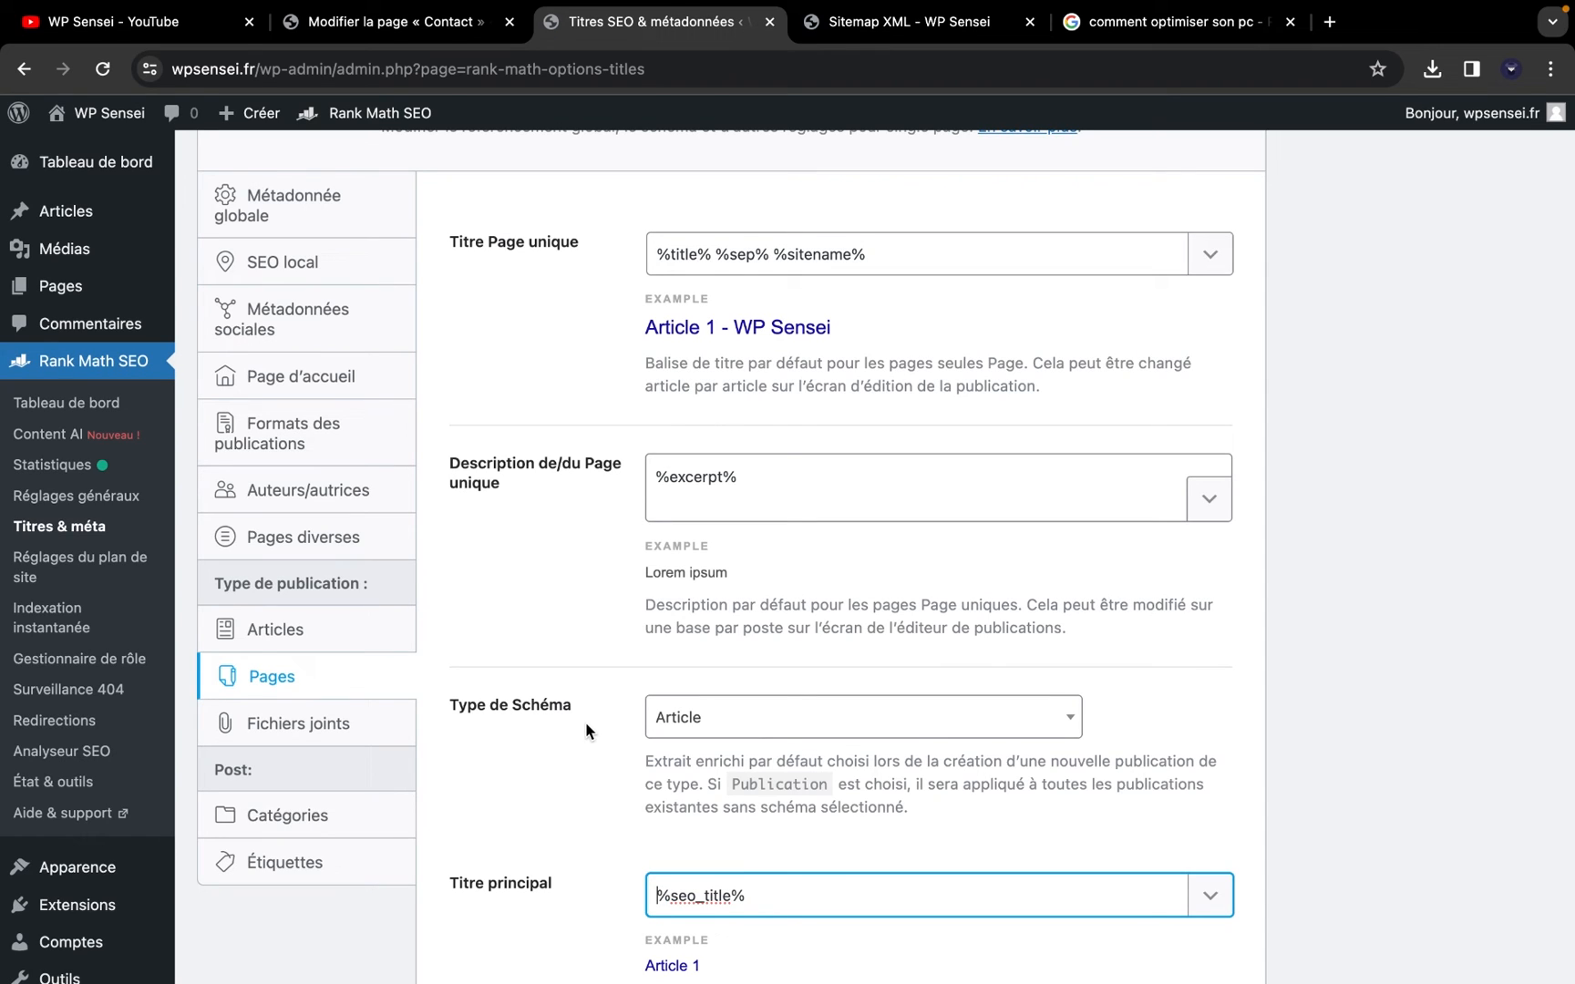
{"action": "left_click", "coordinate": [679, 720]}
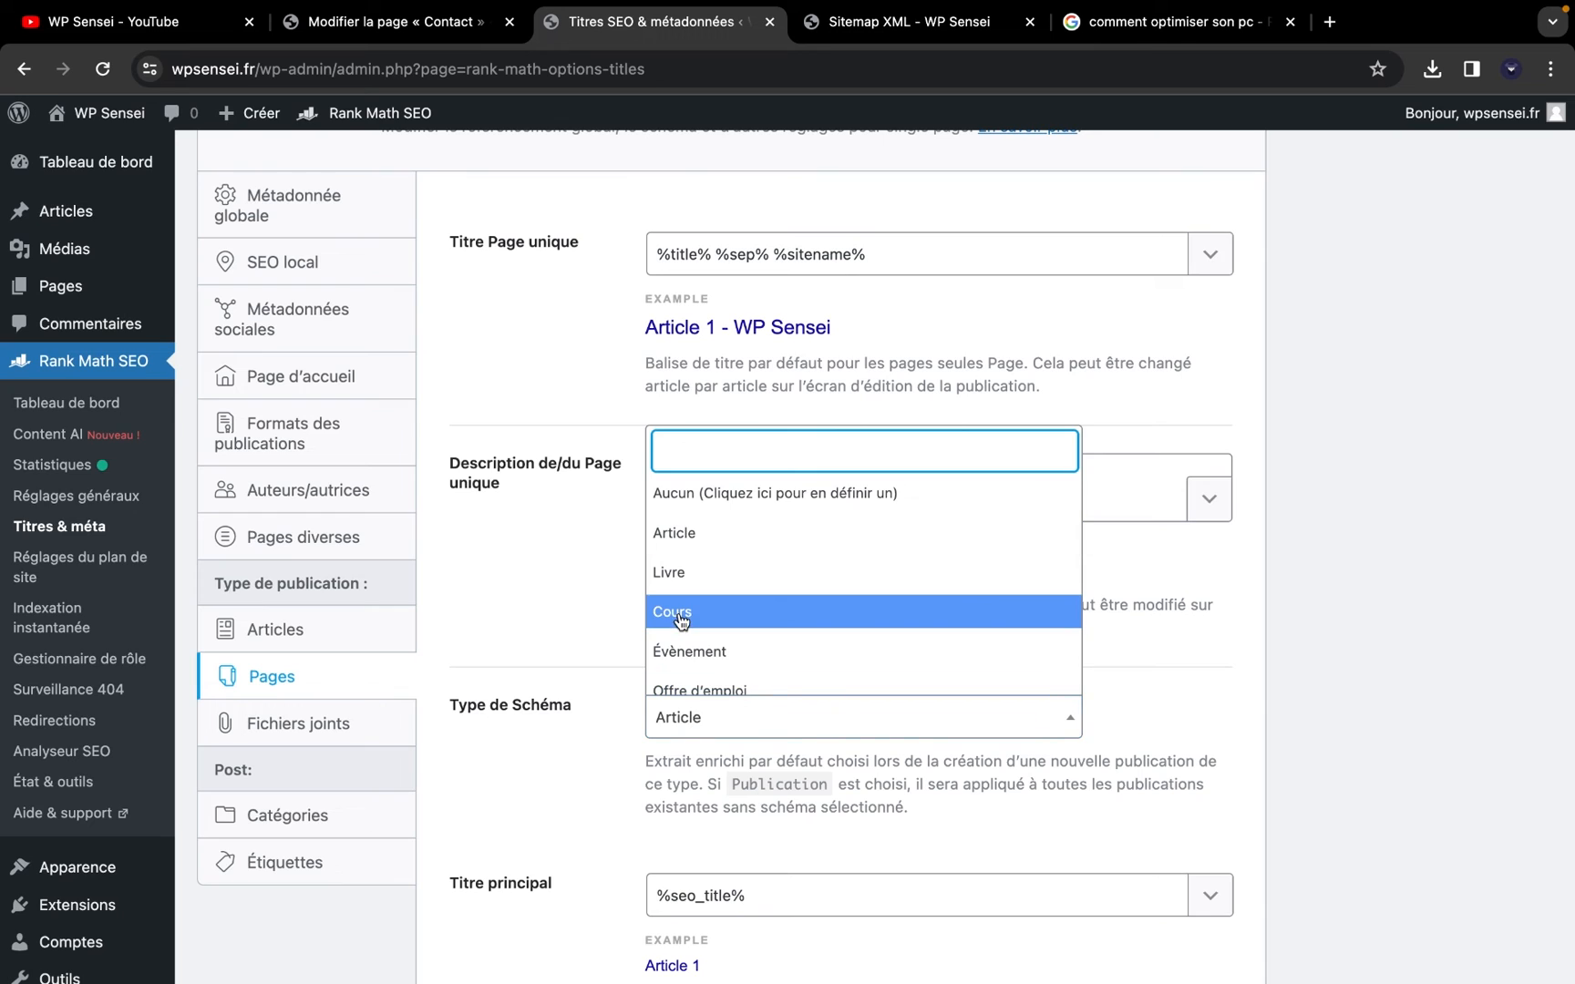
{"action": "left_click", "coordinate": [562, 776]}
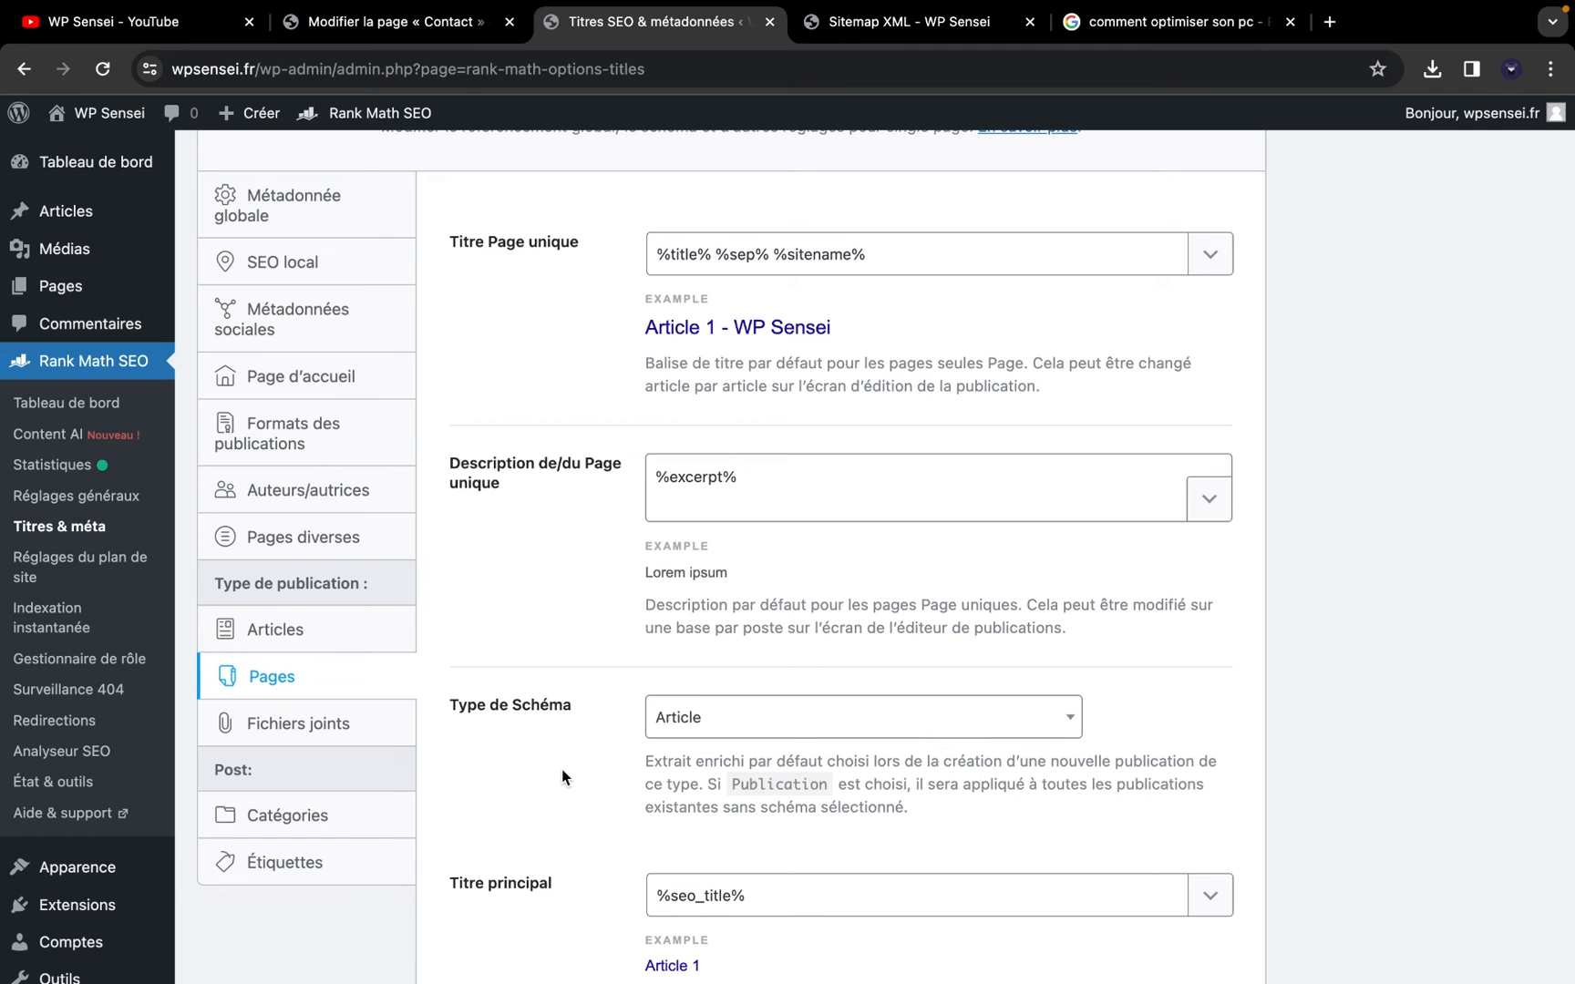
{"action": "left_click", "coordinate": [754, 724]}
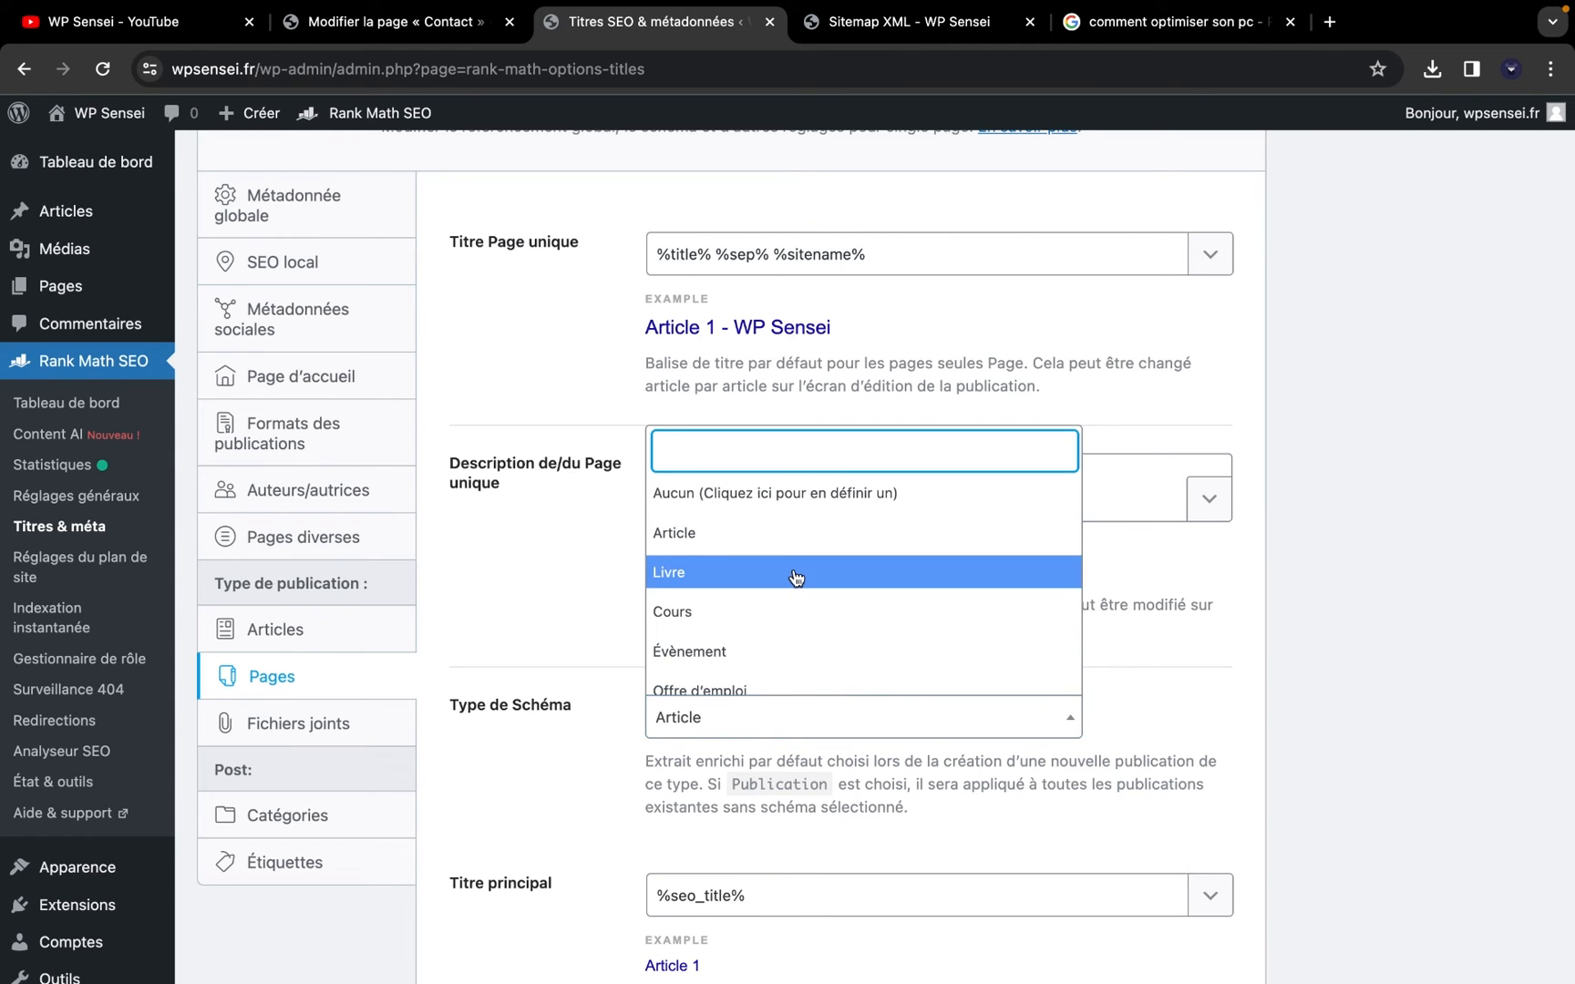
{"action": "scroll", "coordinate": [794, 574], "scroll_direction": "down", "scroll_amount": 5}
{"action": "left_click", "coordinate": [609, 710]}
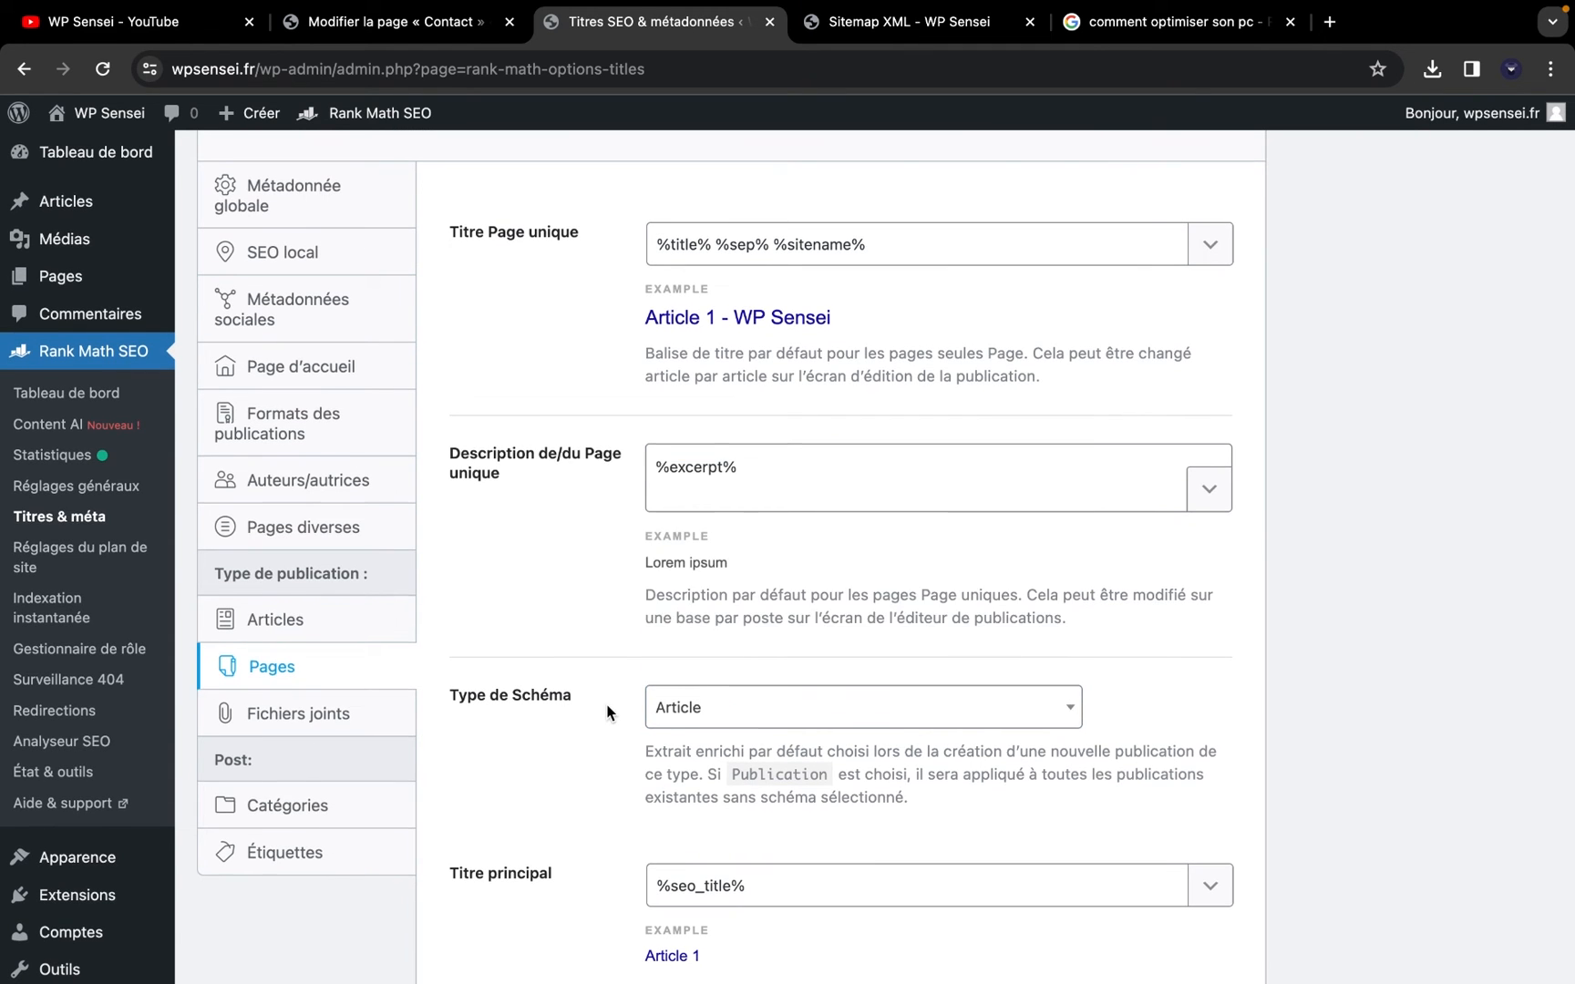
View the Fichiers joints settings and read the note about disabling attachment redirections
{"action": "scroll", "coordinate": [608, 710], "scroll_direction": "down", "scroll_amount": 3}
{"action": "left_click", "coordinate": [292, 450]}
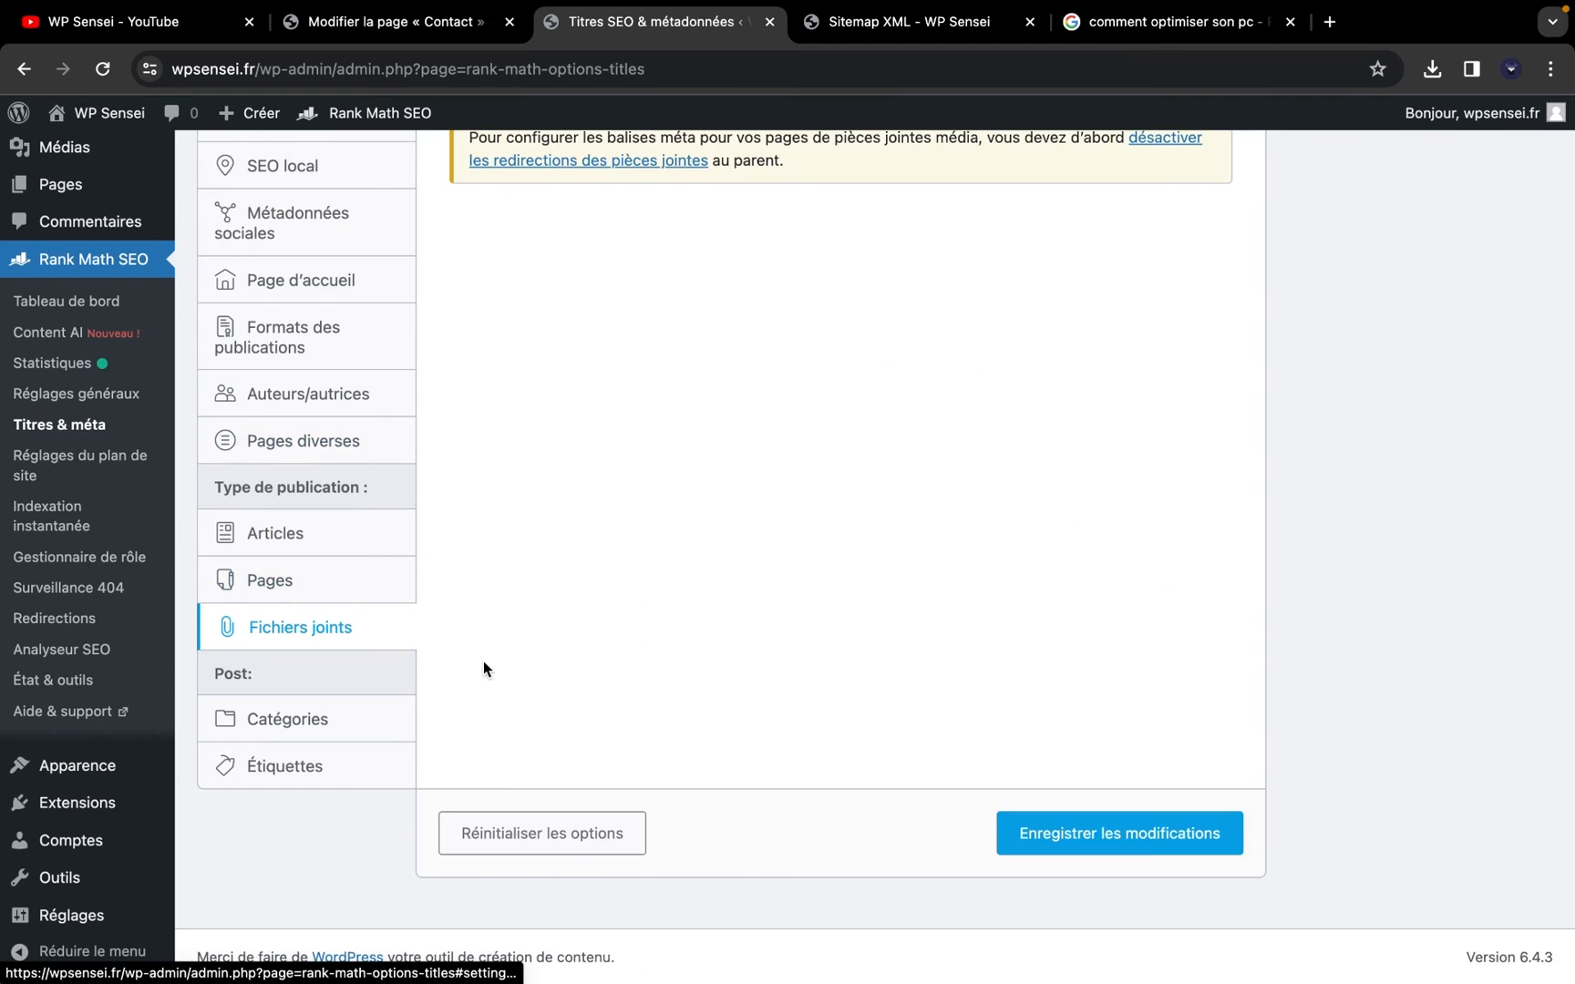
{"action": "scroll", "coordinate": [484, 661], "scroll_direction": "up", "scroll_amount": 2}
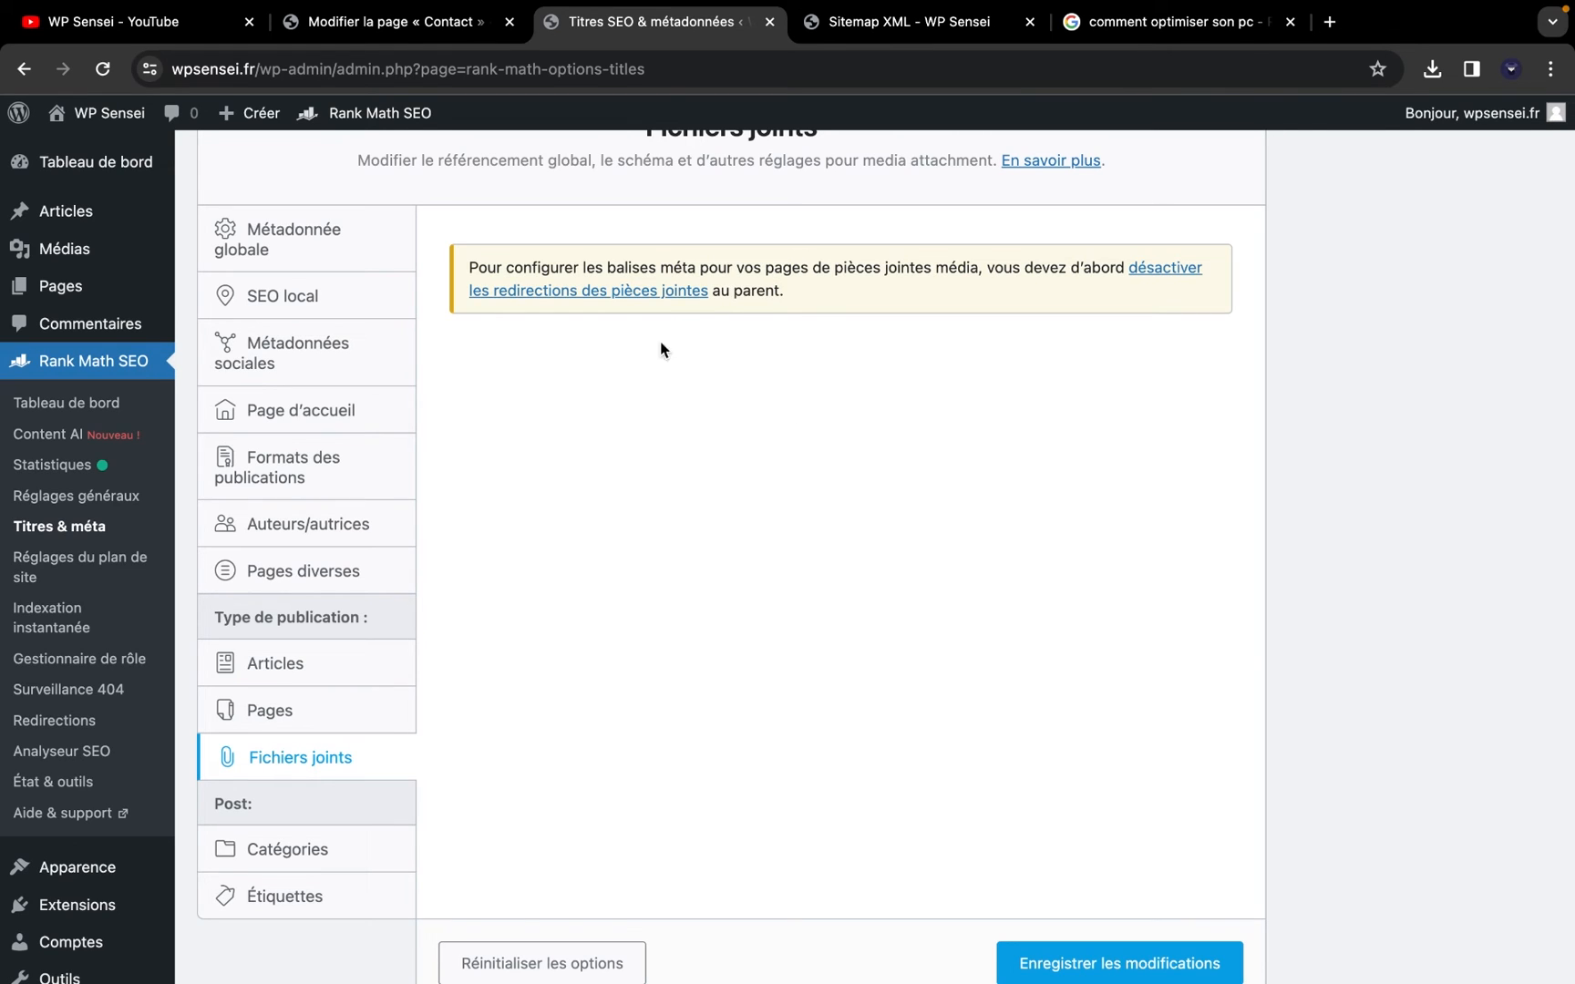
Review the Catégories and Étiquettes archive settings, including titles, descriptions, robots metadata, Slack sharing and SEO controls
{"action": "left_click", "coordinate": [297, 865]}
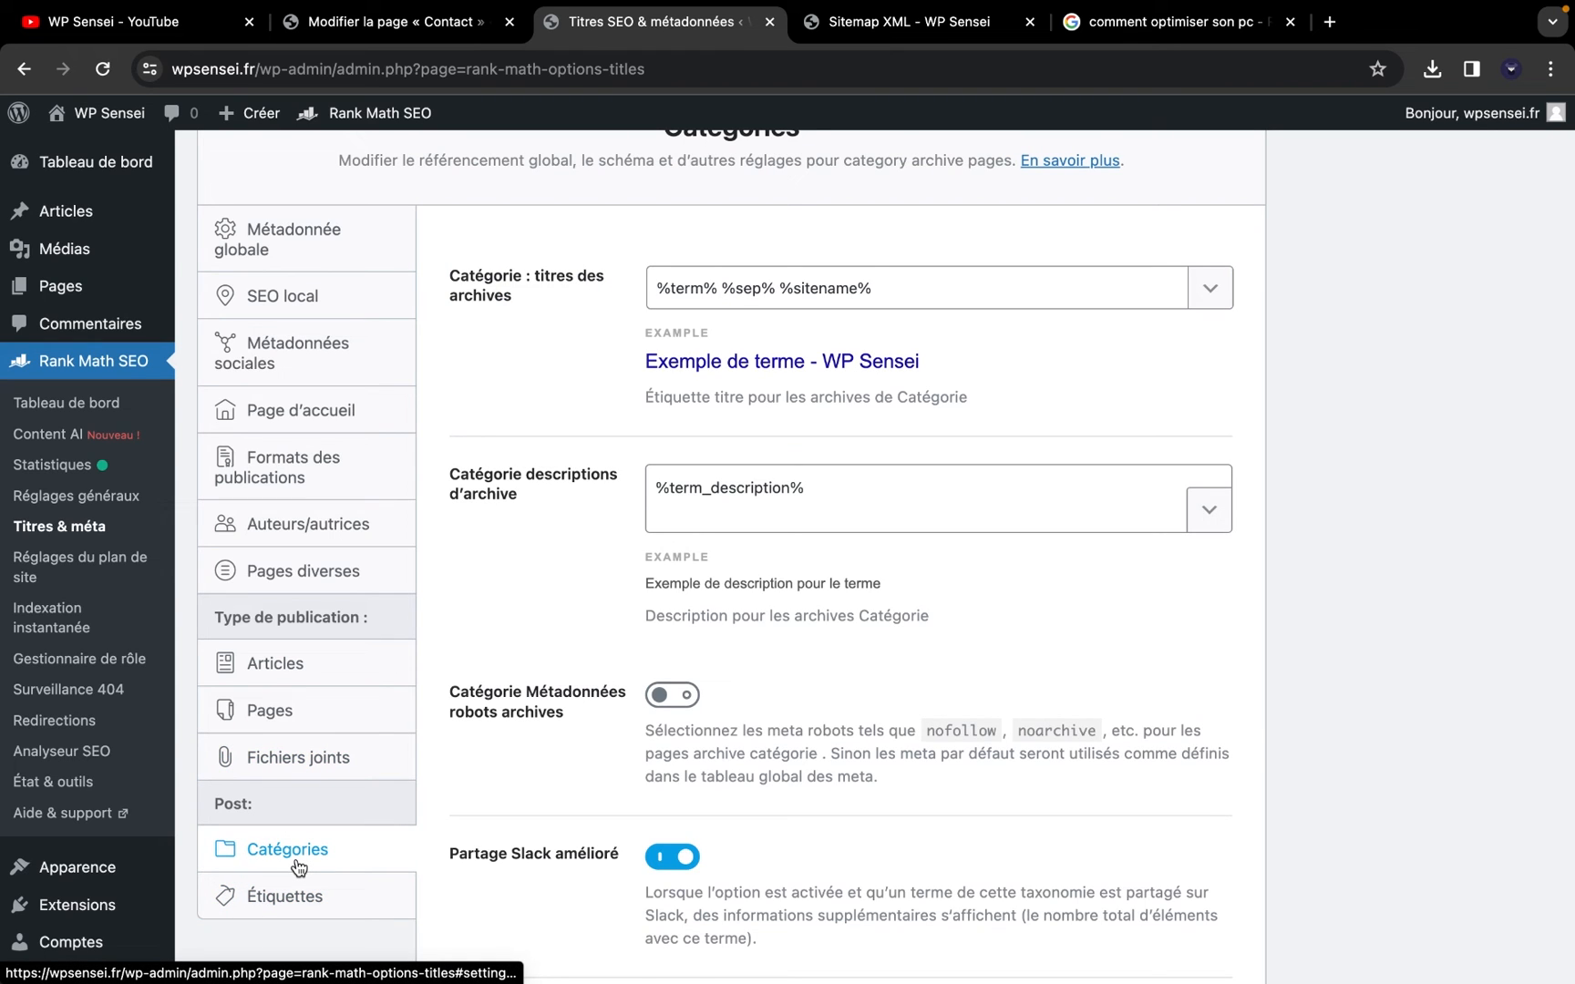
{"action": "left_click", "coordinate": [299, 899]}
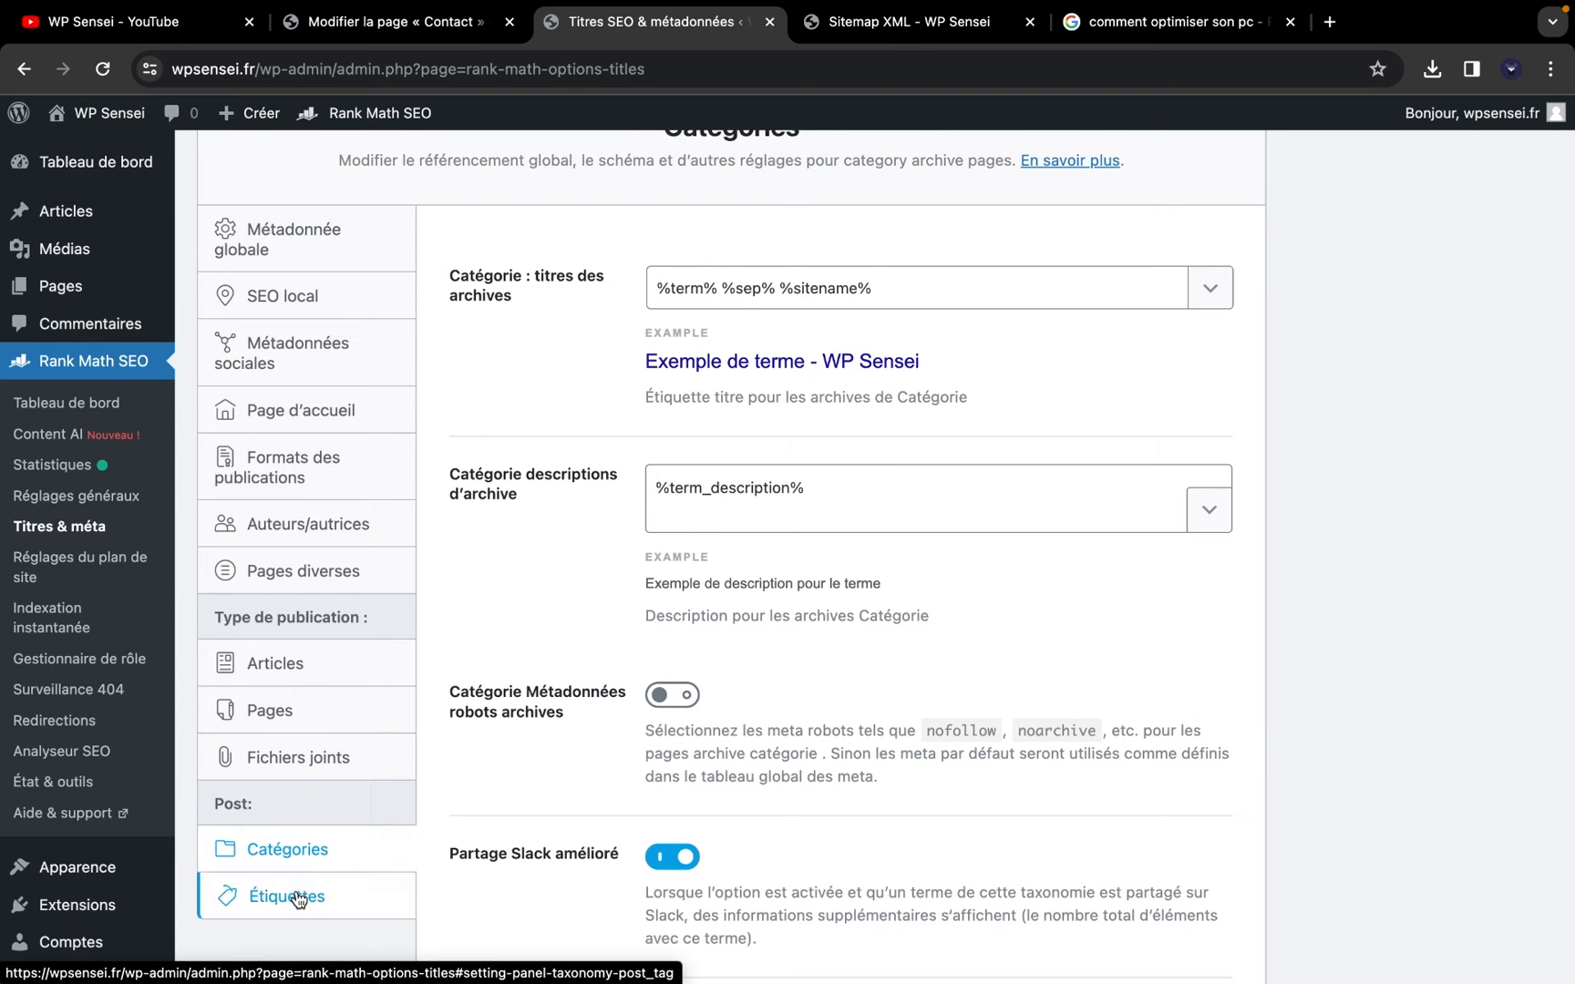
{"action": "left_click", "coordinate": [305, 670]}
{"action": "left_click", "coordinate": [315, 706]}
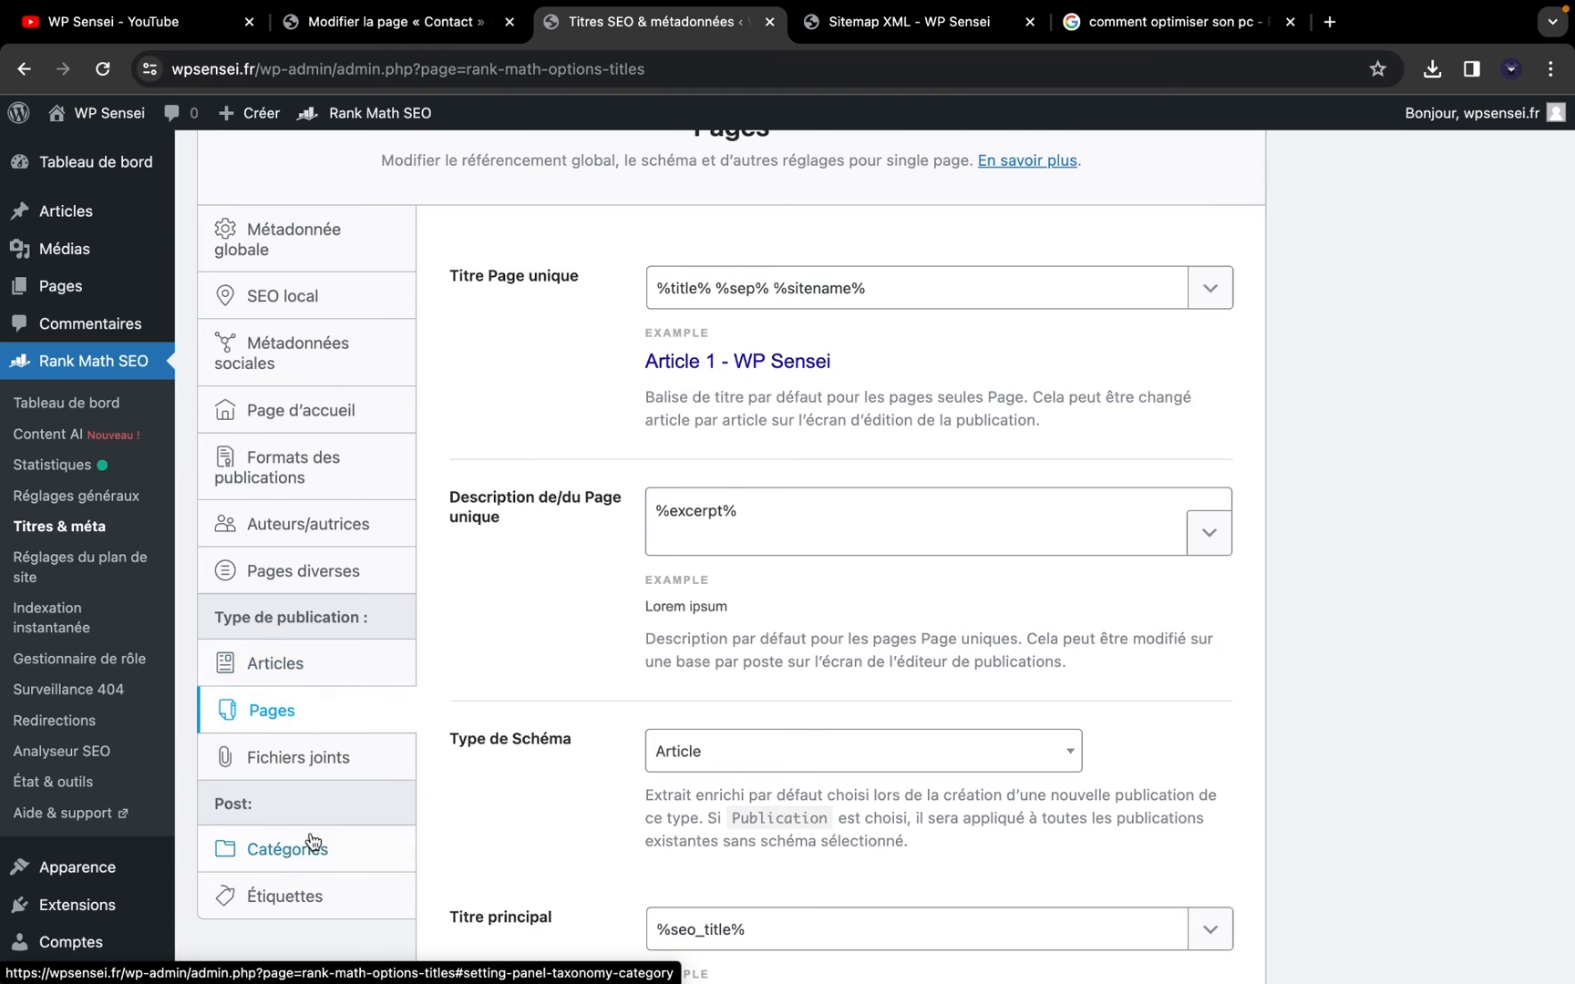
{"action": "left_click", "coordinate": [292, 866]}
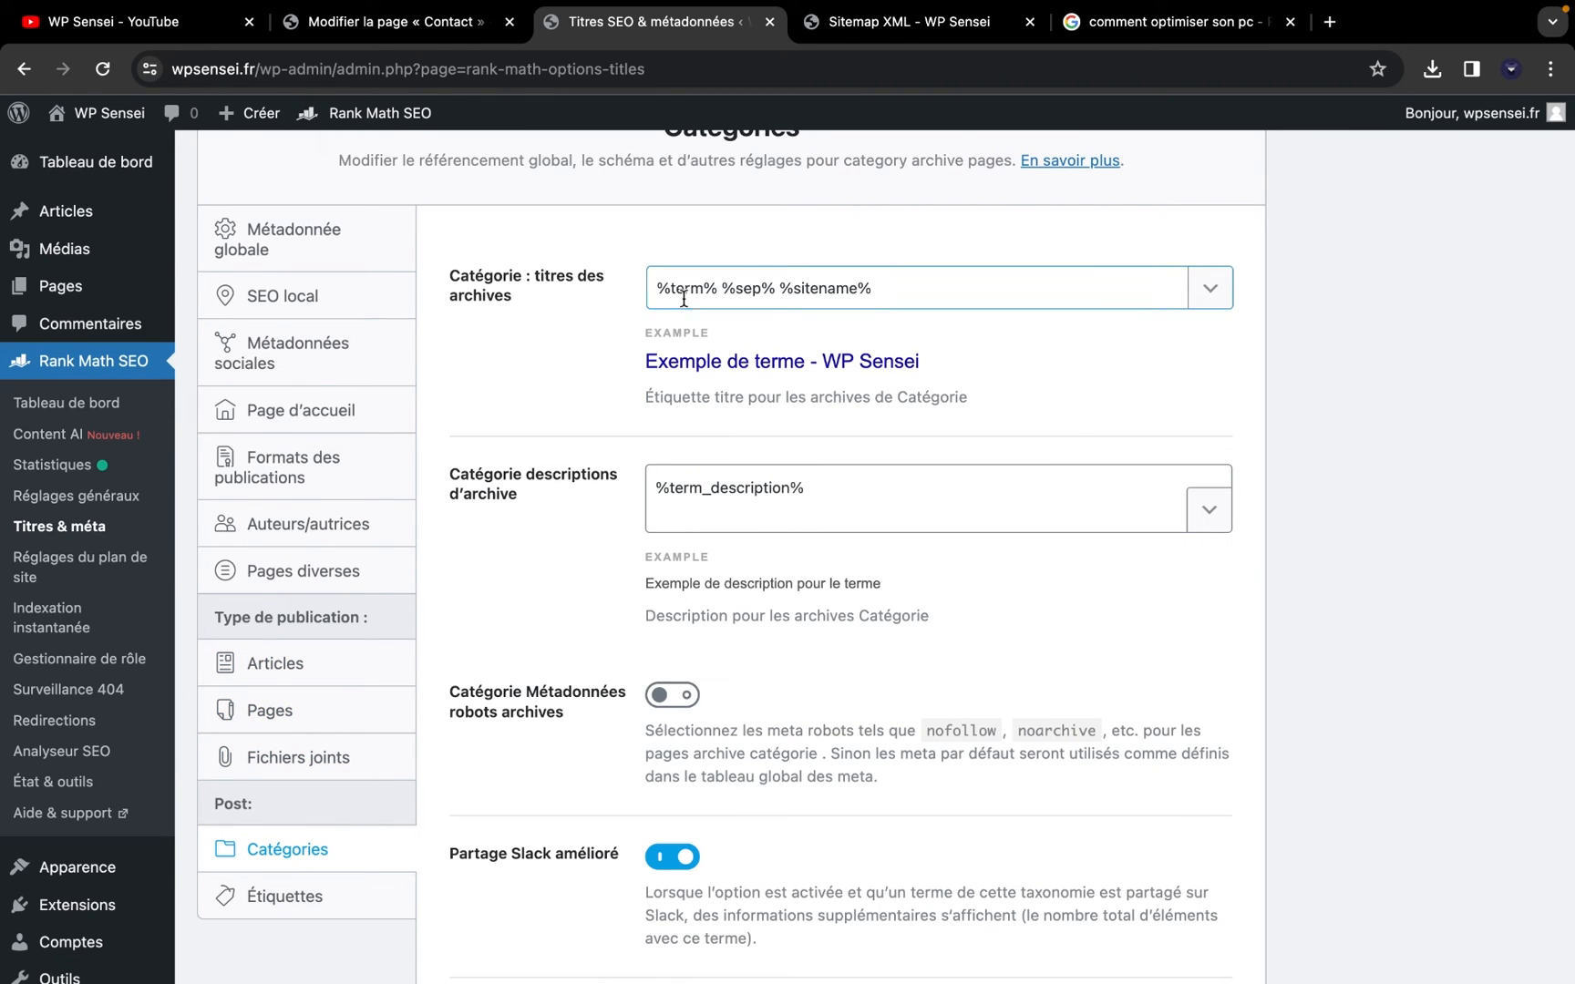
{"action": "scroll", "coordinate": [665, 476], "scroll_direction": "down", "scroll_amount": 3}
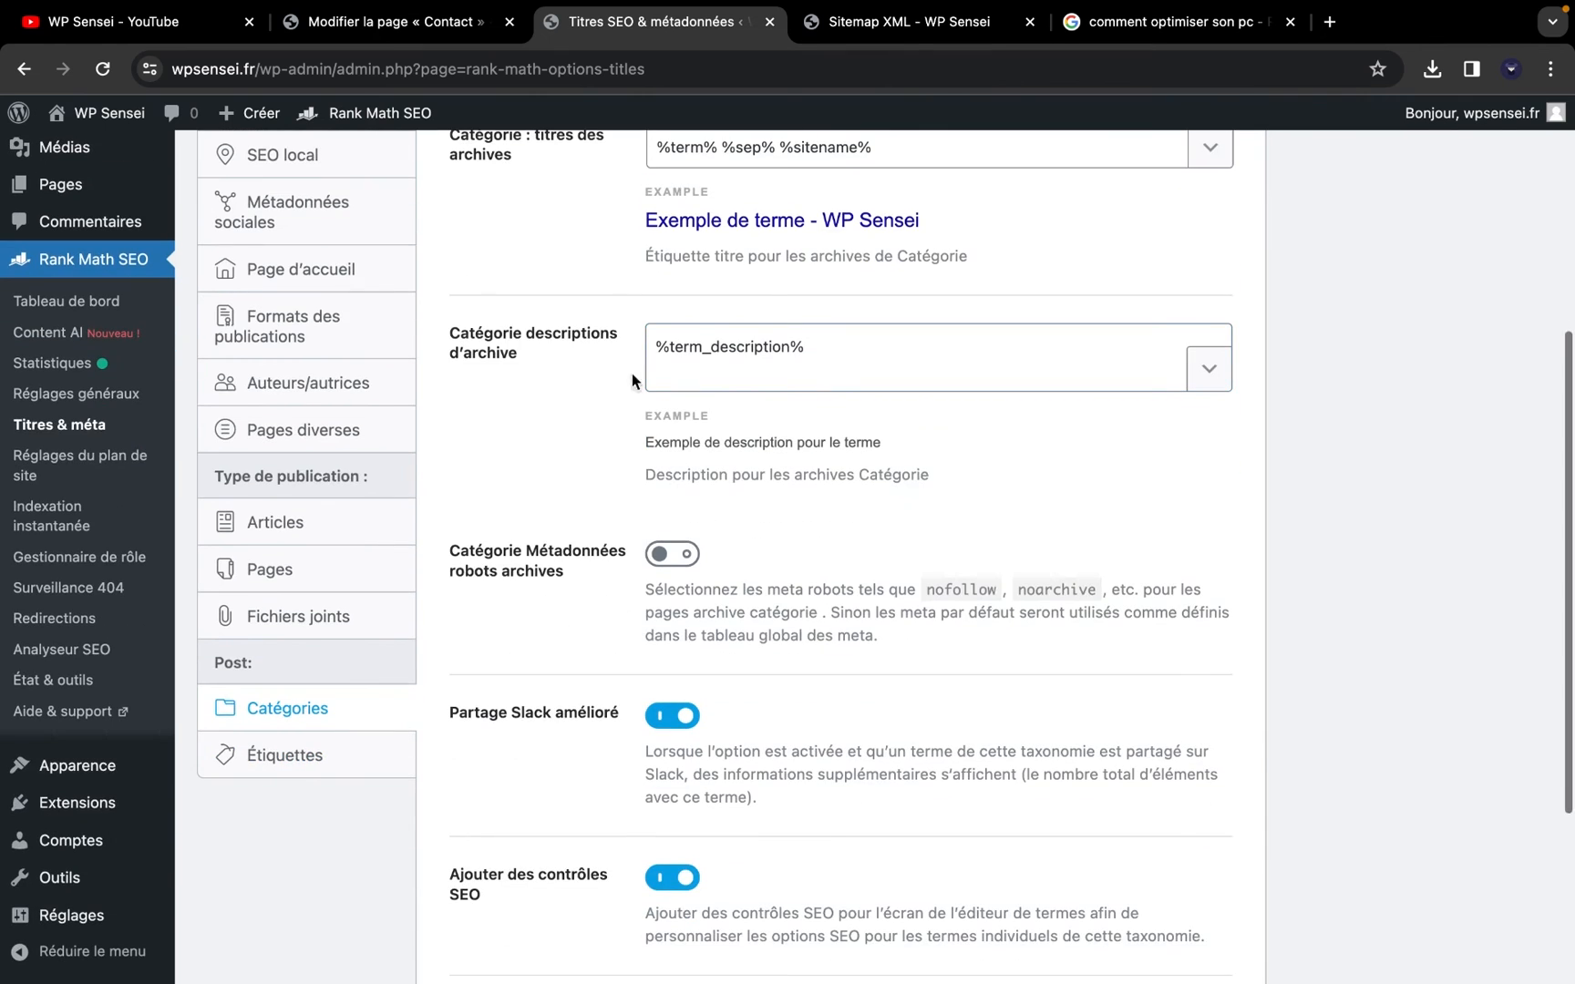
{"action": "scroll", "coordinate": [510, 637], "scroll_direction": "down", "scroll_amount": 2}
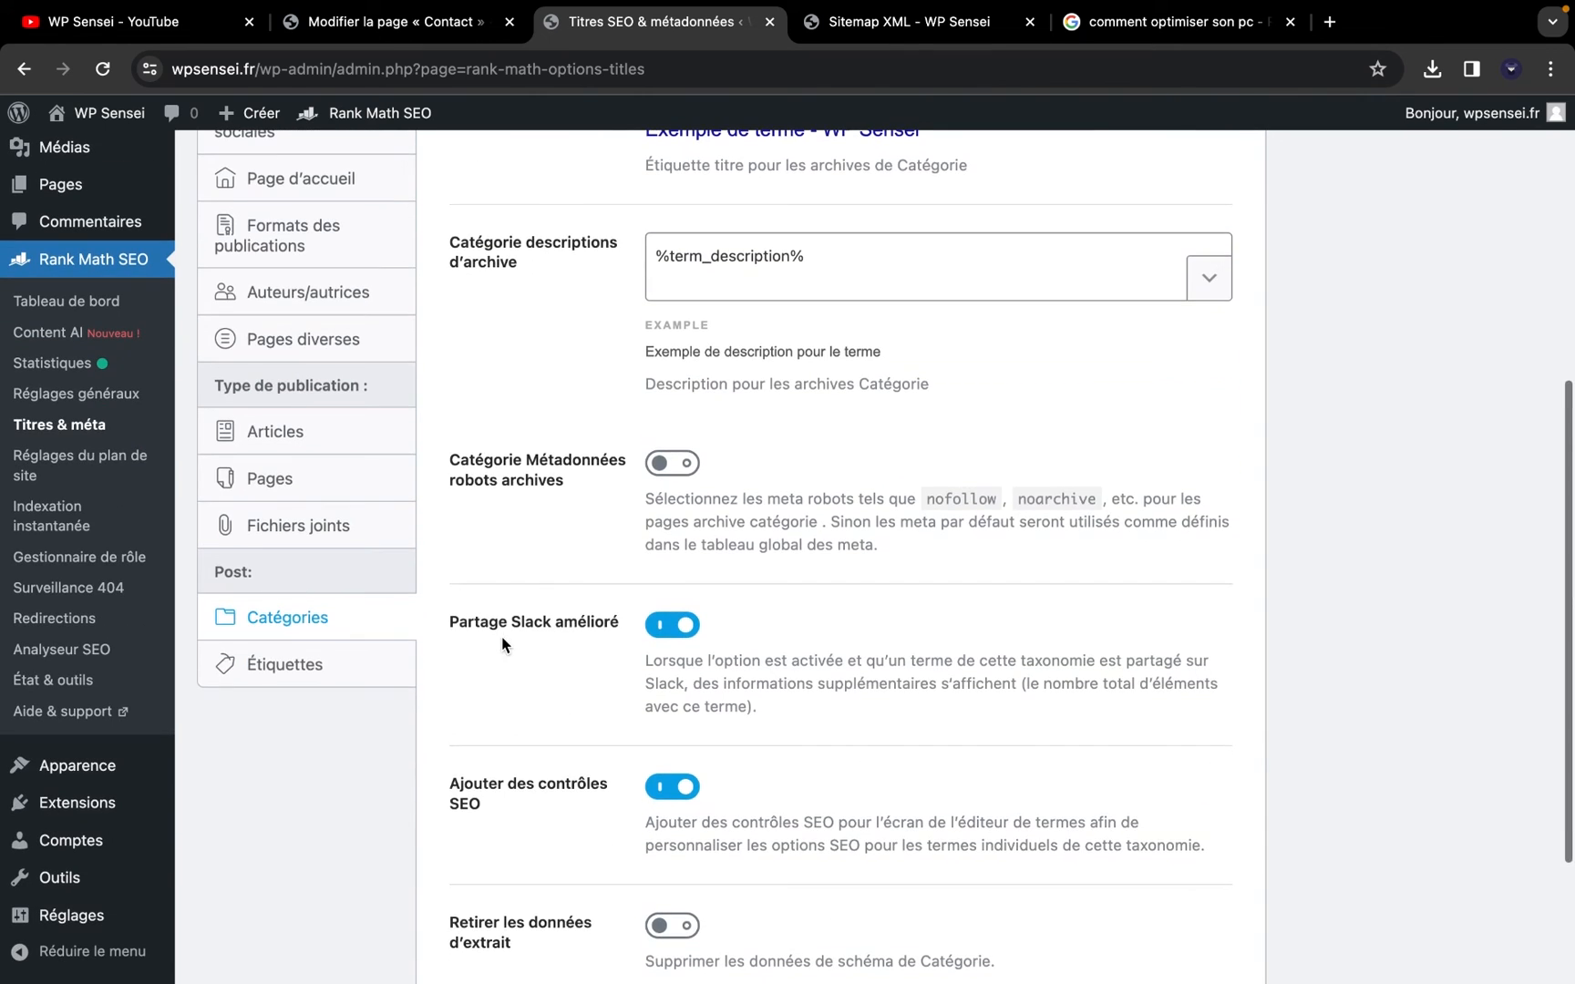
{"action": "left_click", "coordinate": [319, 662]}
{"action": "left_click", "coordinate": [326, 638]}
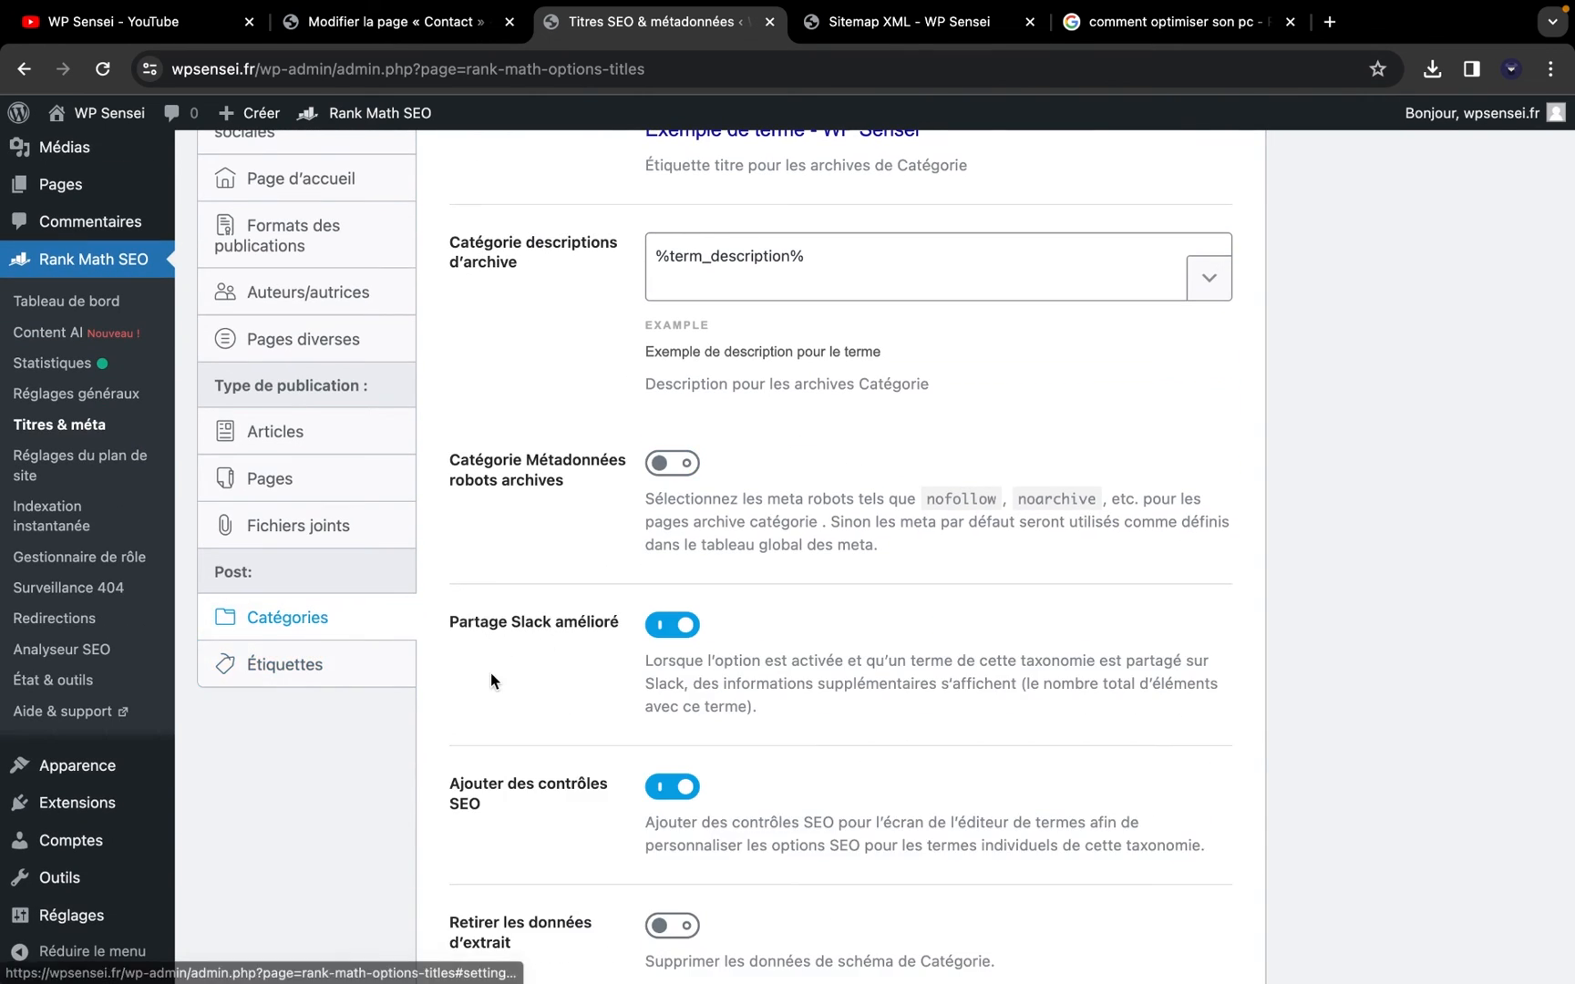
{"action": "scroll", "coordinate": [491, 672], "scroll_direction": "down", "scroll_amount": 3}
{"action": "scroll", "coordinate": [491, 672], "scroll_direction": "up", "scroll_amount": 1}
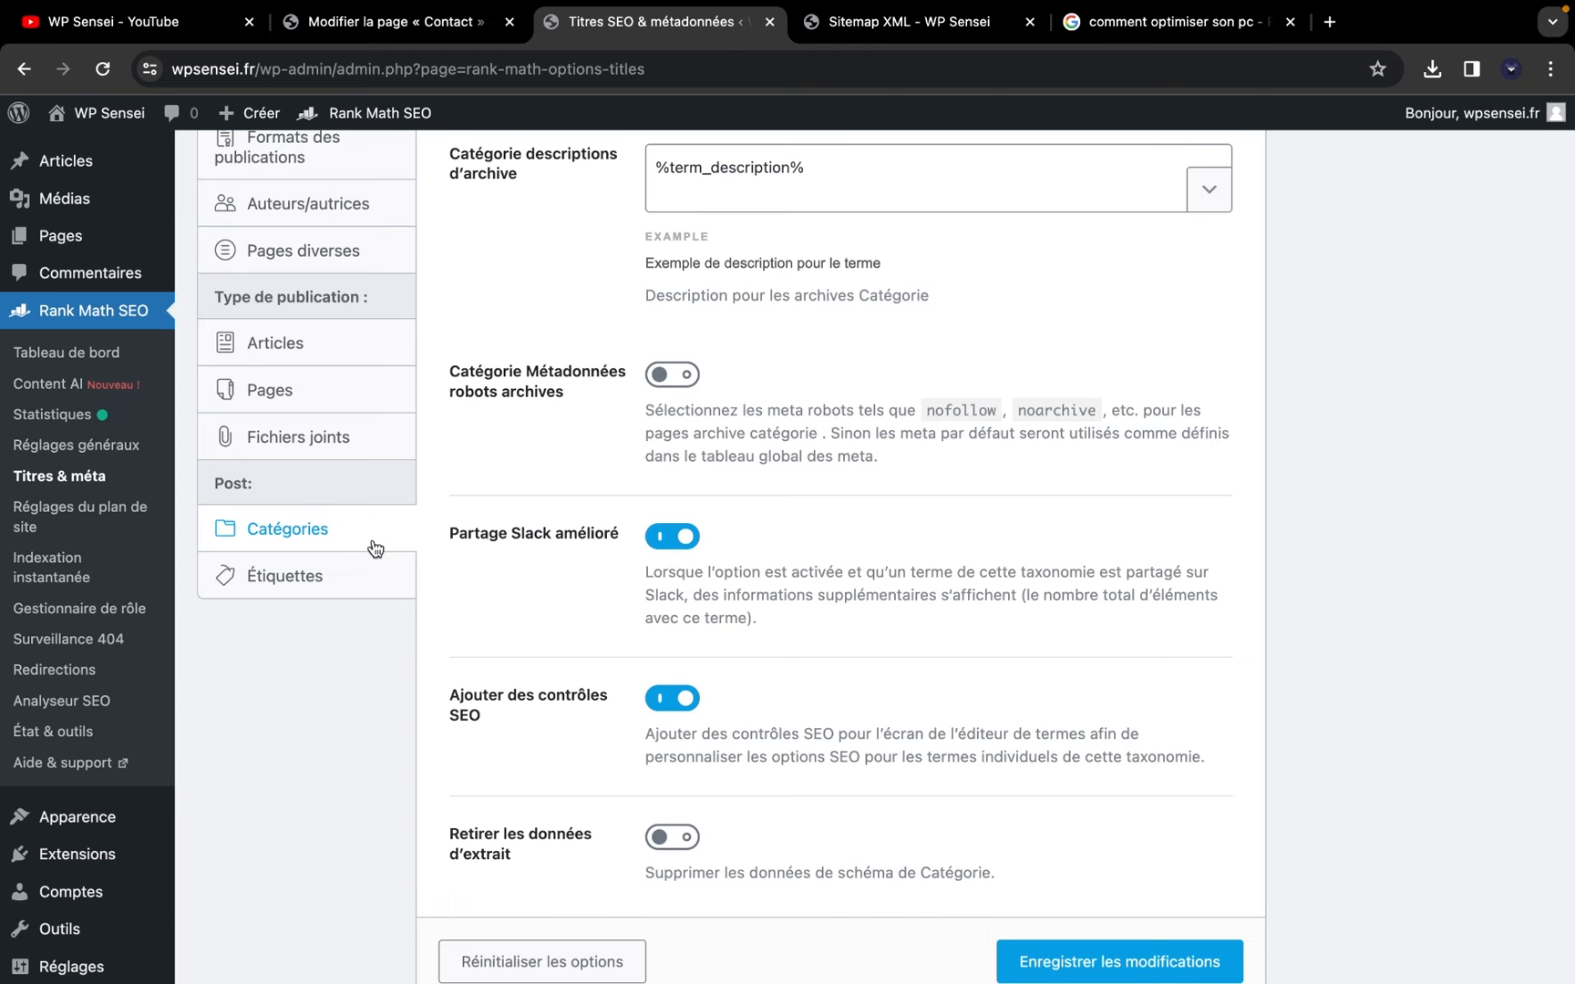
Return to the Métadonnée globale settings and examine the robots metadata and noindex option for empty archives
{"action": "scroll", "coordinate": [618, 545], "scroll_direction": "up", "scroll_amount": 10}
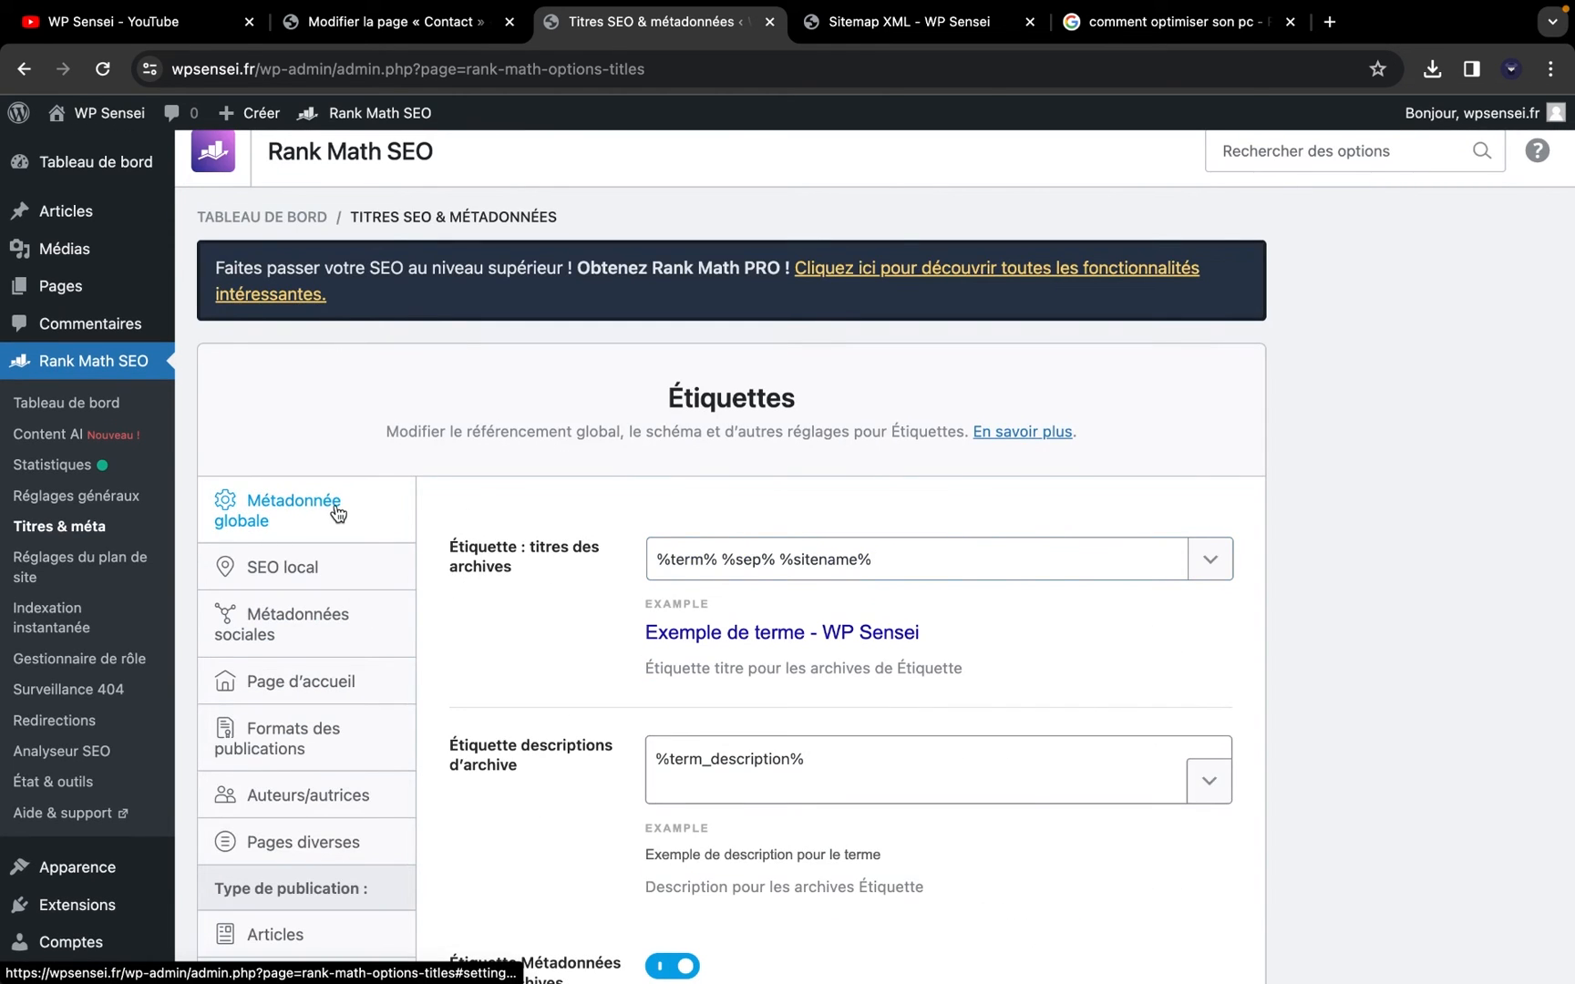
{"action": "left_click", "coordinate": [333, 515]}
{"action": "scroll", "coordinate": [661, 808], "scroll_direction": "down", "scroll_amount": 5}
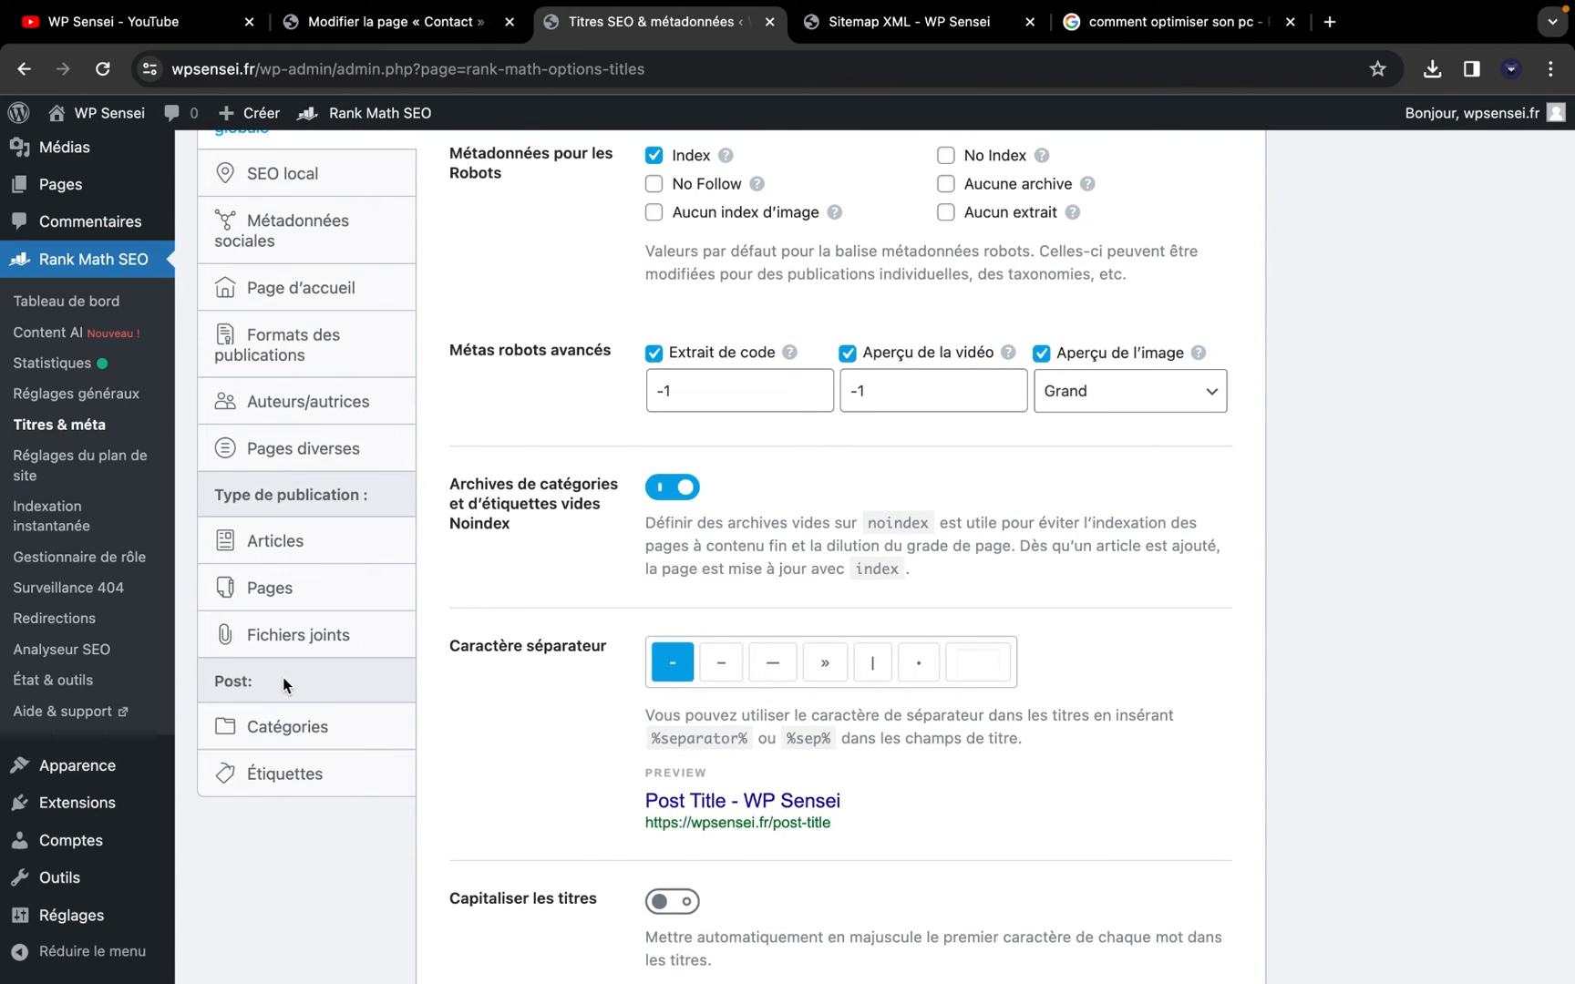
{"action": "scroll", "coordinate": [283, 677], "scroll_direction": "up", "scroll_amount": 2}
Open the sitemap settings and examine the general options for links per sitemap, images and exclusions
{"action": "mouse_move", "coordinate": [39, 301]}
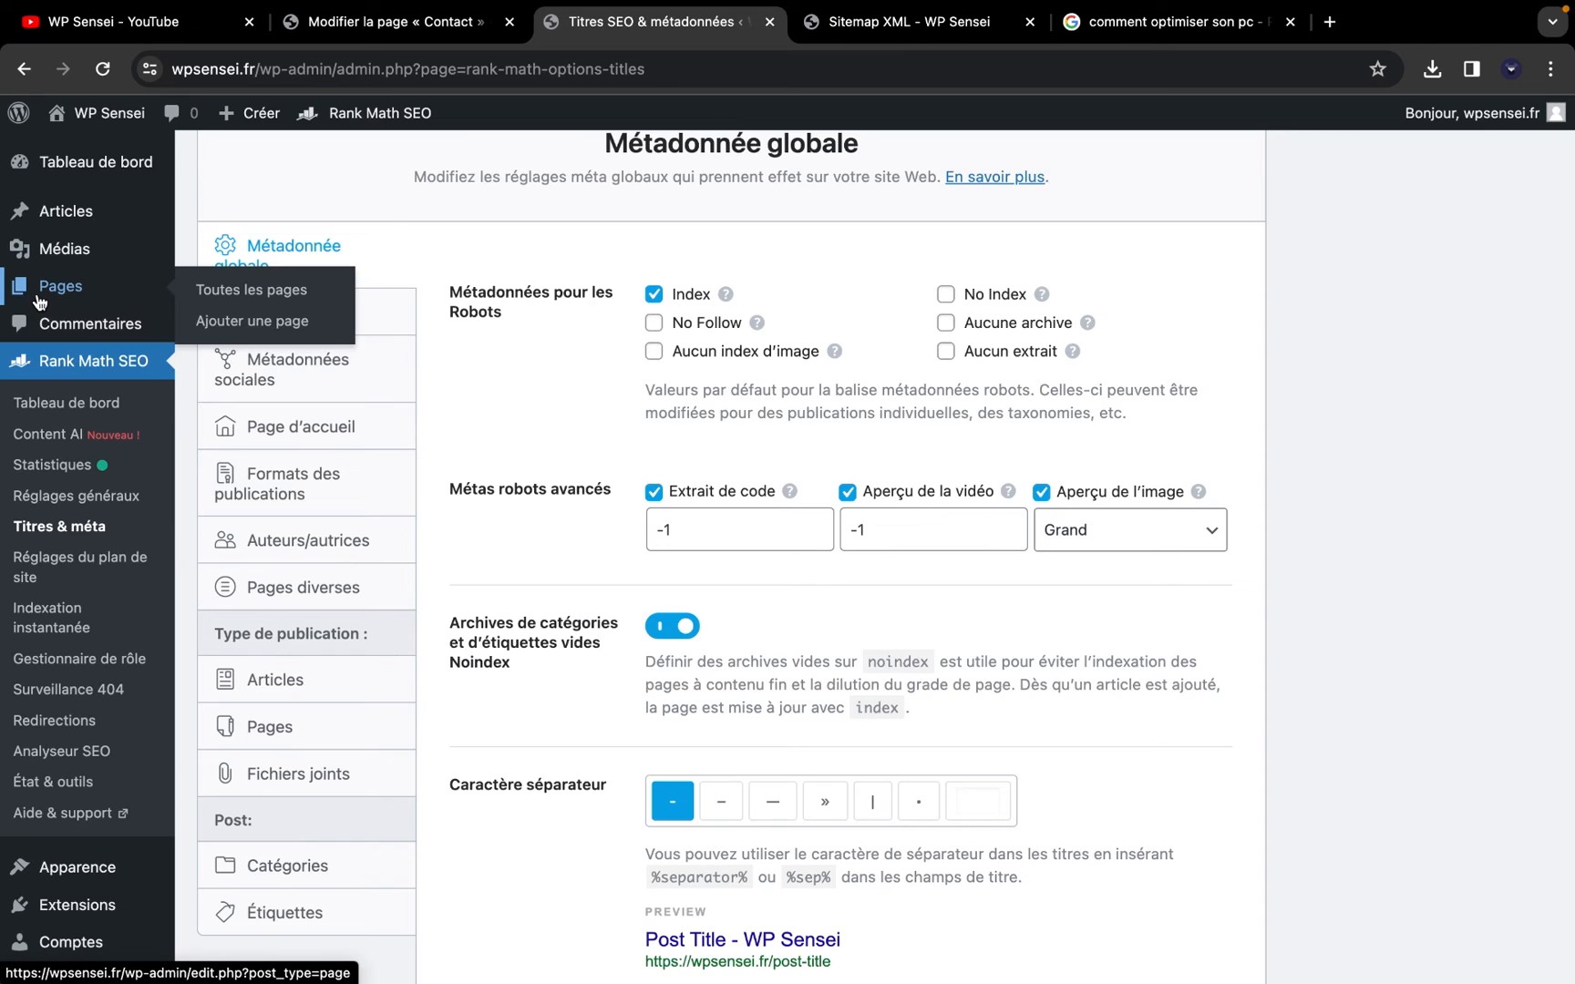
{"action": "left_click", "coordinate": [71, 572]}
{"action": "left_click", "coordinate": [833, 391]}
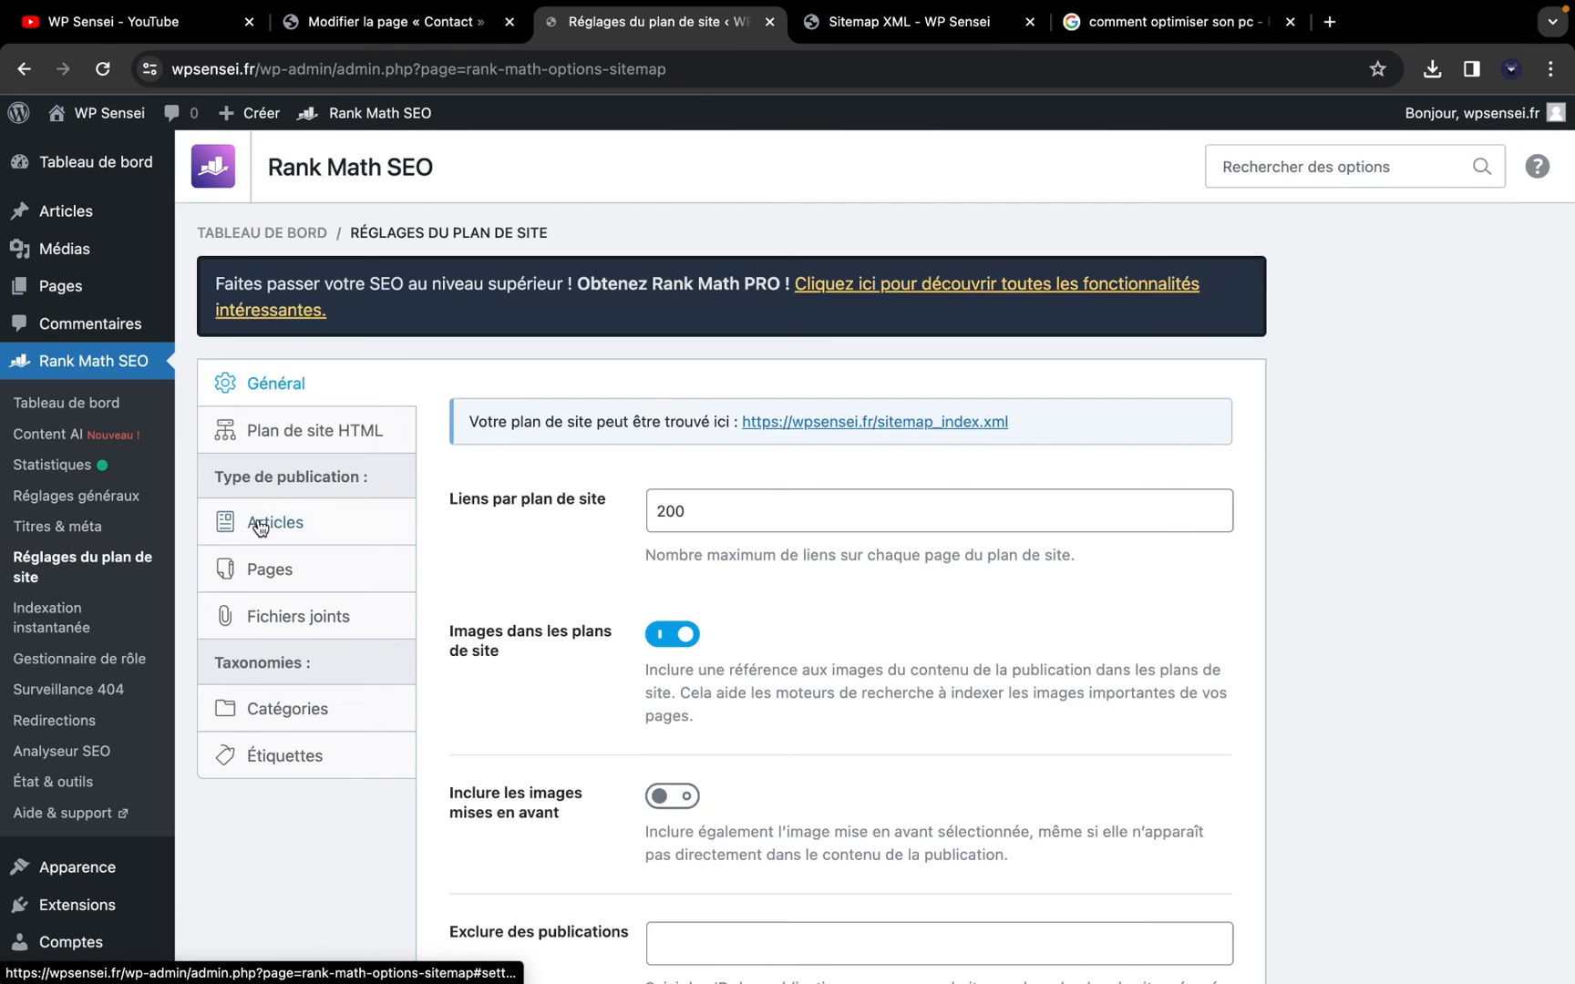
{"action": "scroll", "coordinate": [430, 638], "scroll_direction": "down", "scroll_amount": 3}
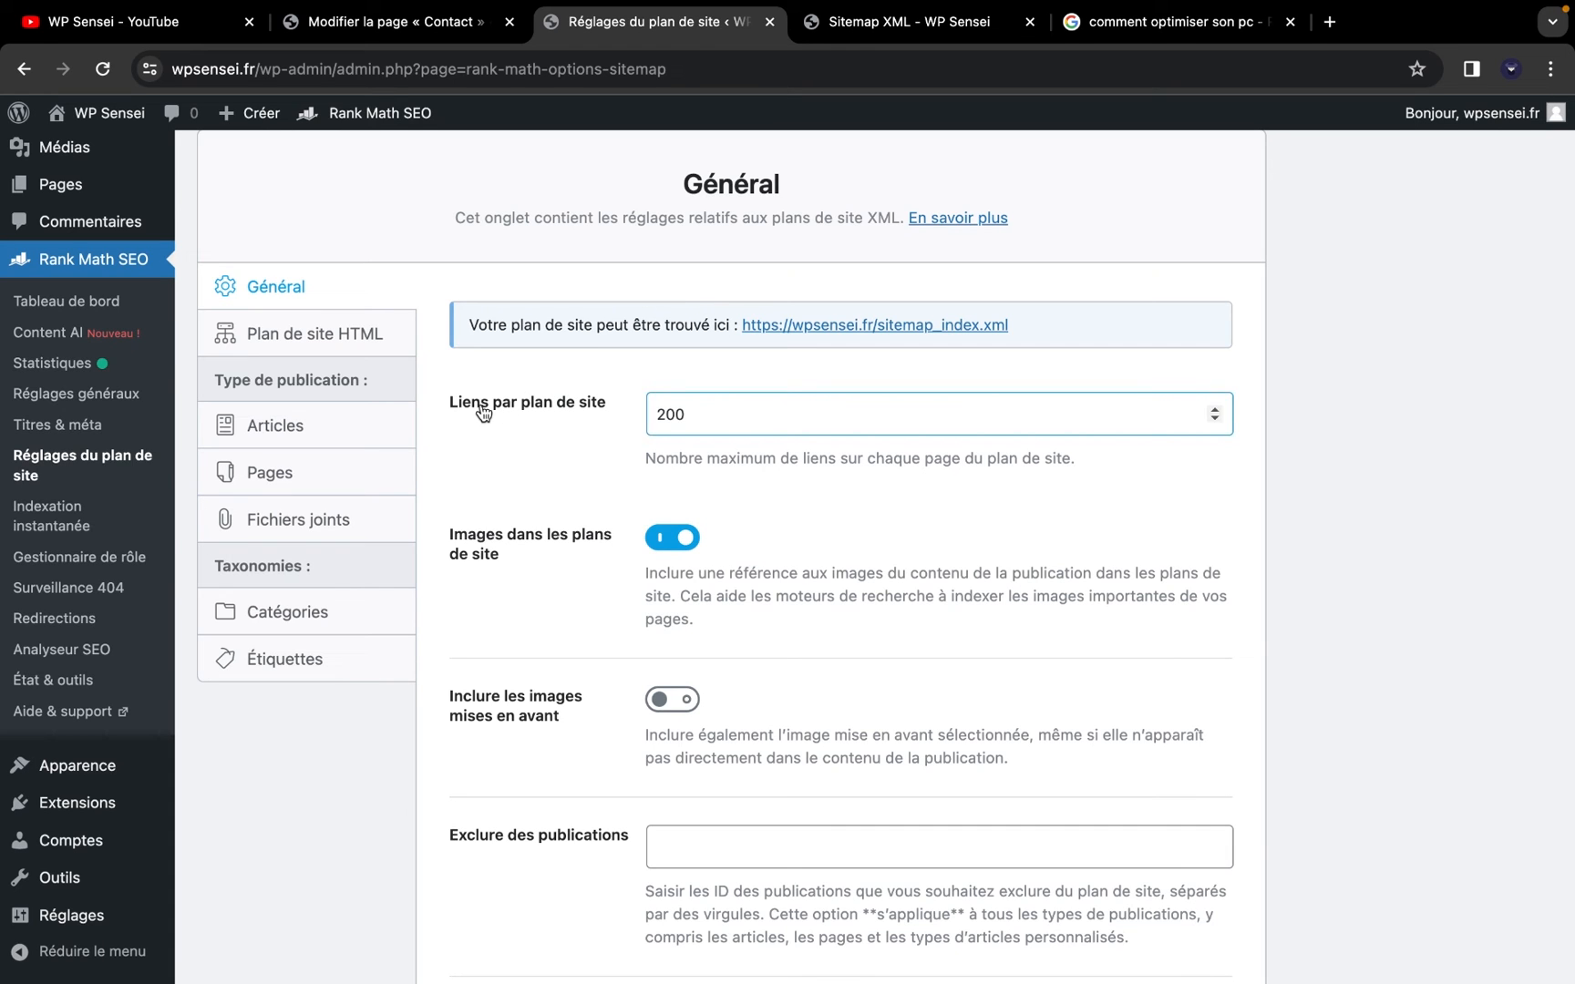
{"action": "scroll", "coordinate": [598, 505], "scroll_direction": "down", "scroll_amount": 3}
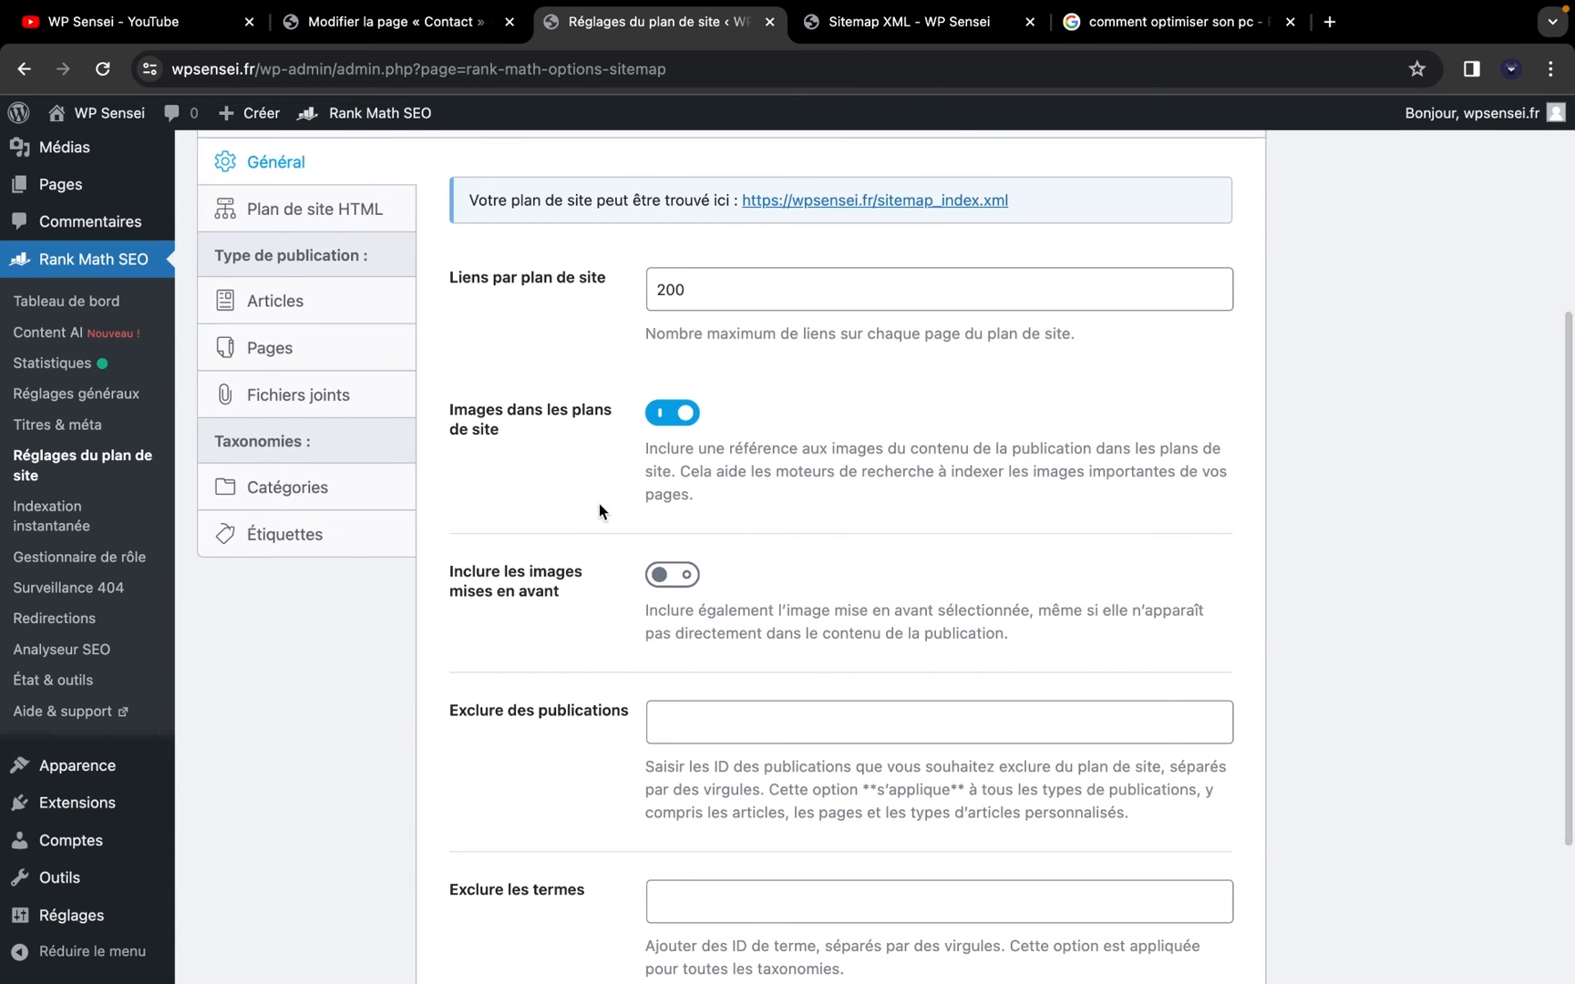
{"action": "scroll", "coordinate": [598, 506], "scroll_direction": "down", "scroll_amount": 1}
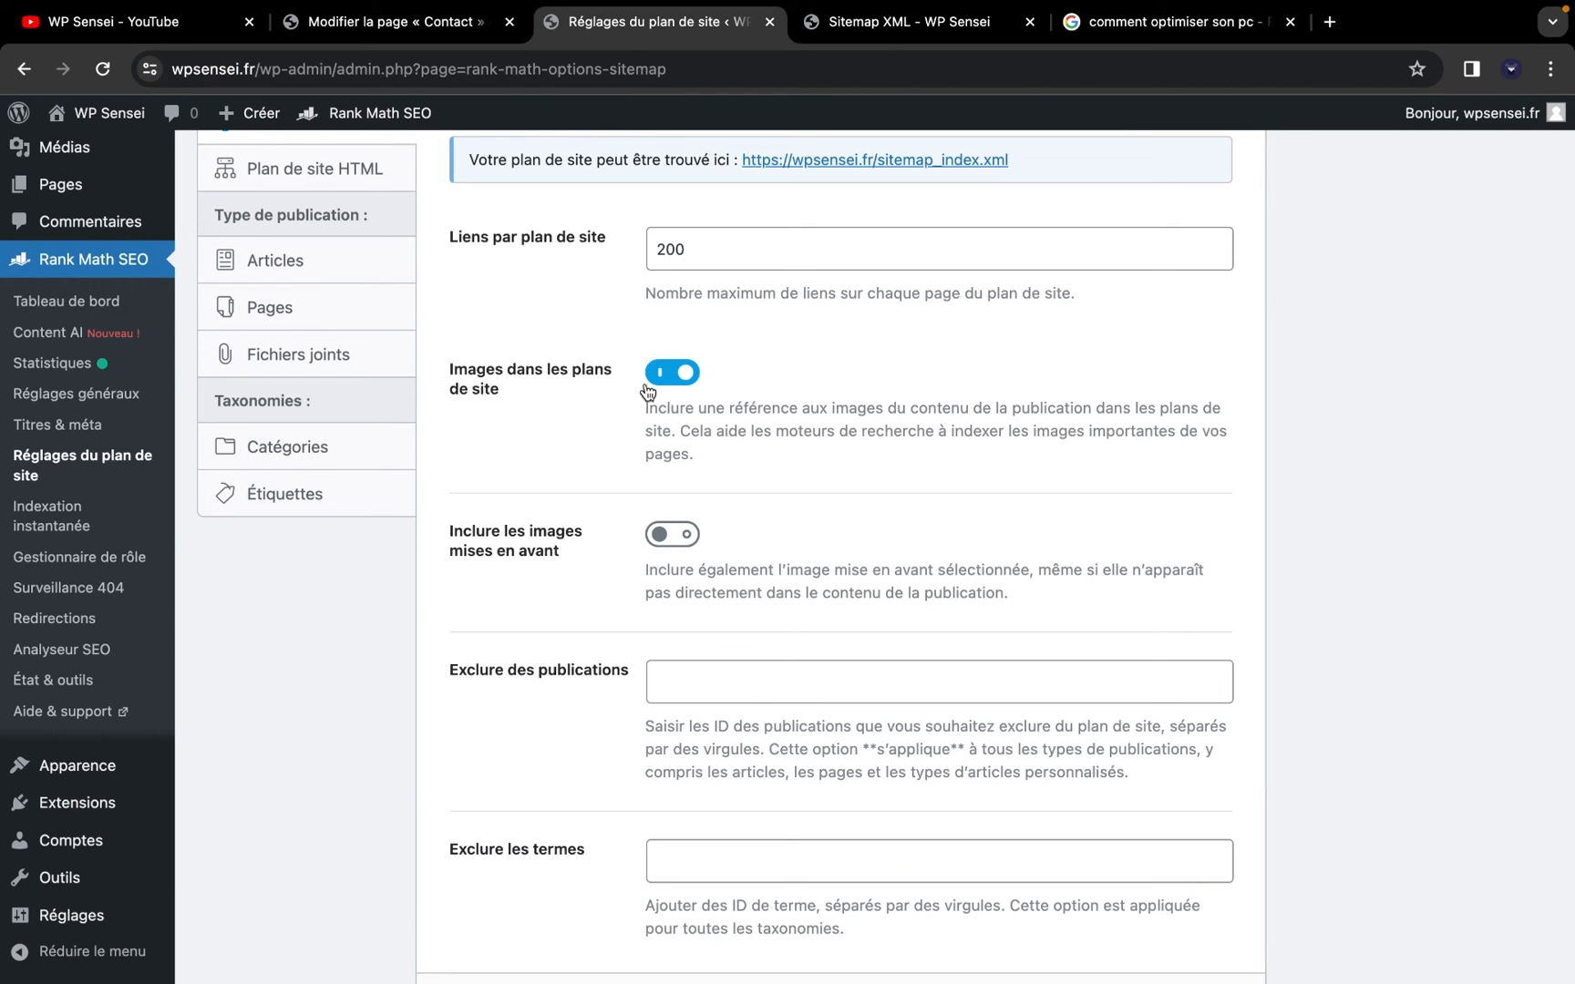
{"action": "scroll", "coordinate": [592, 467], "scroll_direction": "down", "scroll_amount": 1}
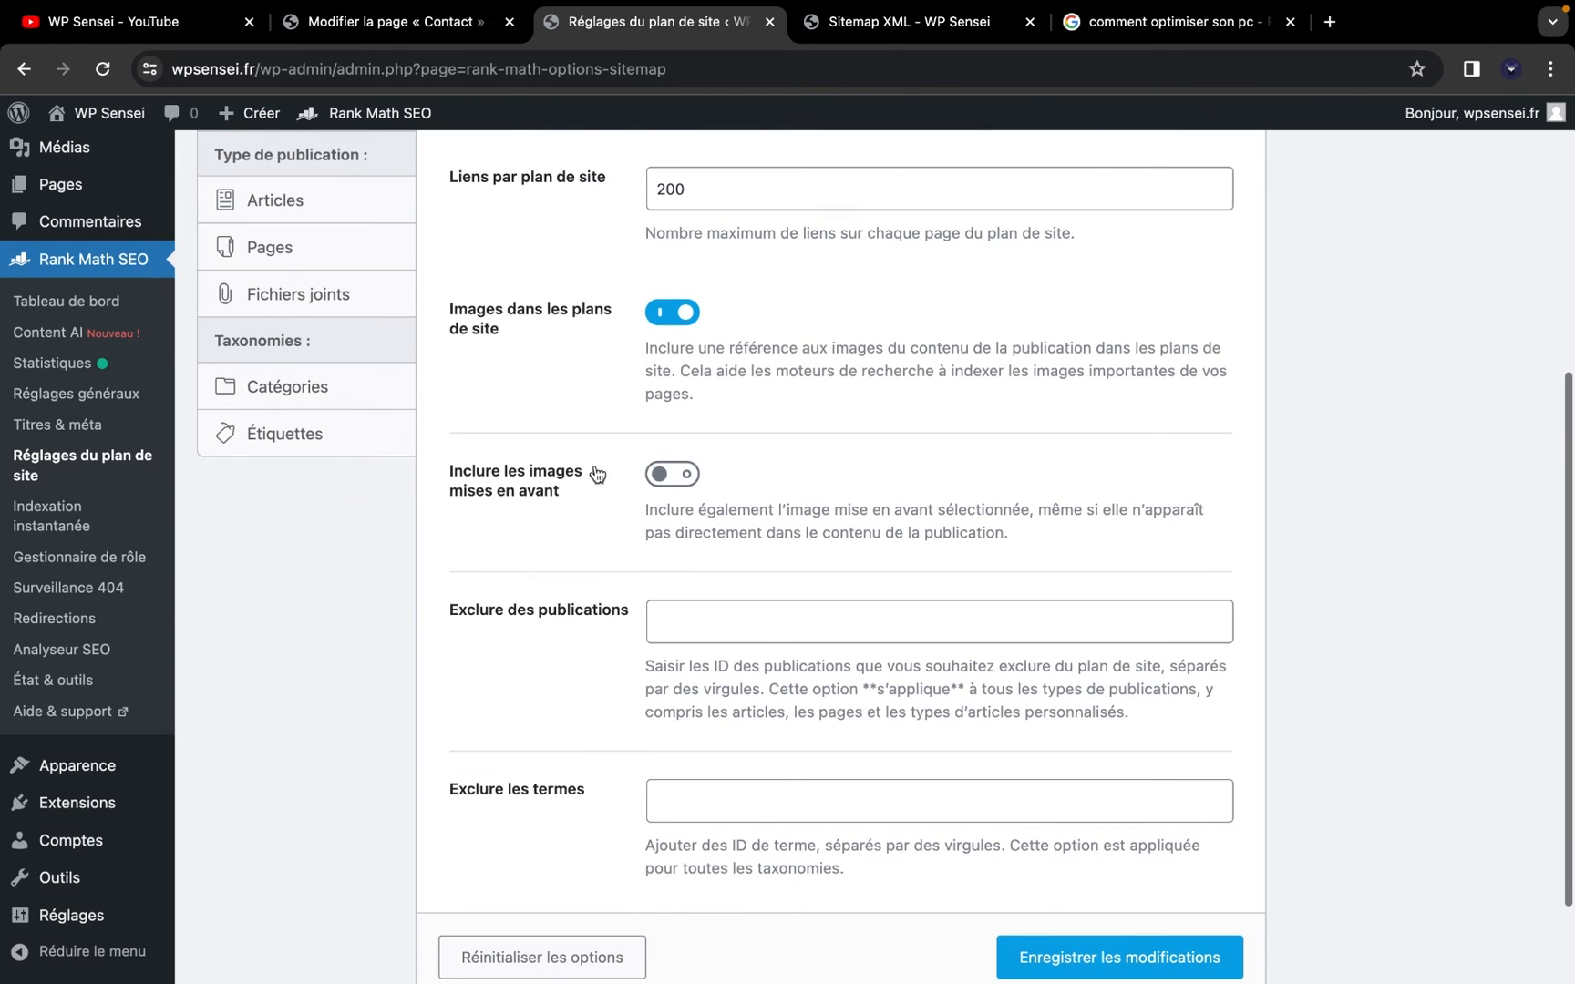
{"action": "left_click", "coordinate": [672, 483]}
{"action": "left_click", "coordinate": [672, 490]}
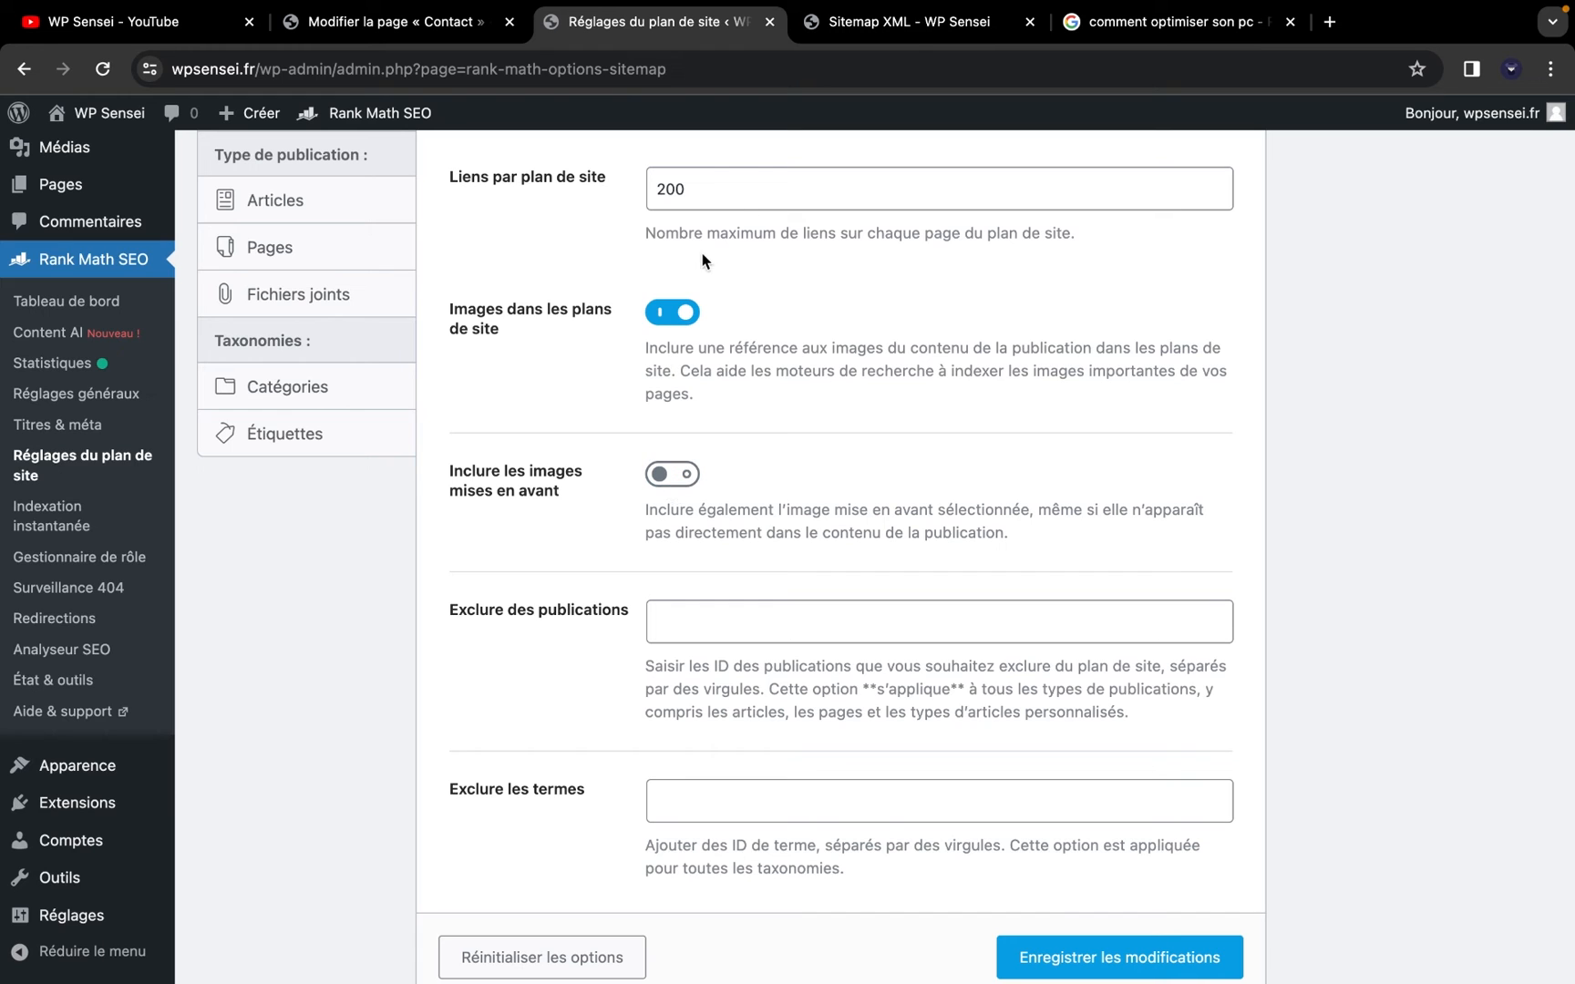
Check the featured image section of the Contact page, and enable including featured images in the sitemaps
{"action": "left_click", "coordinate": [910, 33]}
{"action": "left_click", "coordinate": [443, 27]}
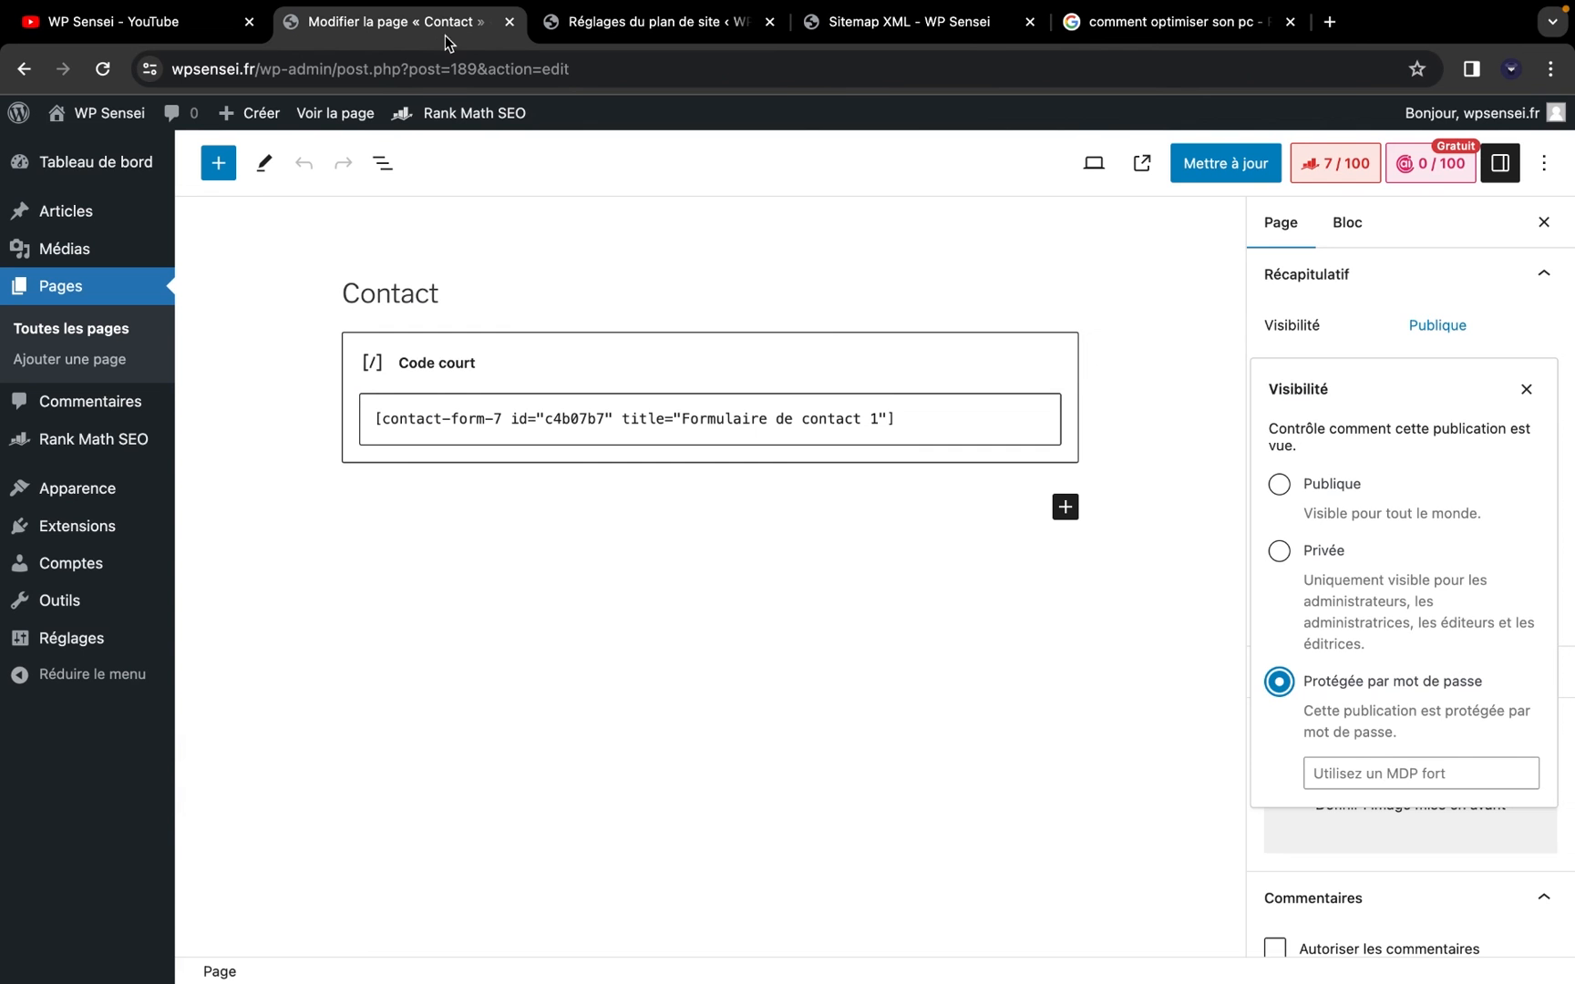
{"action": "left_click", "coordinate": [1525, 389]}
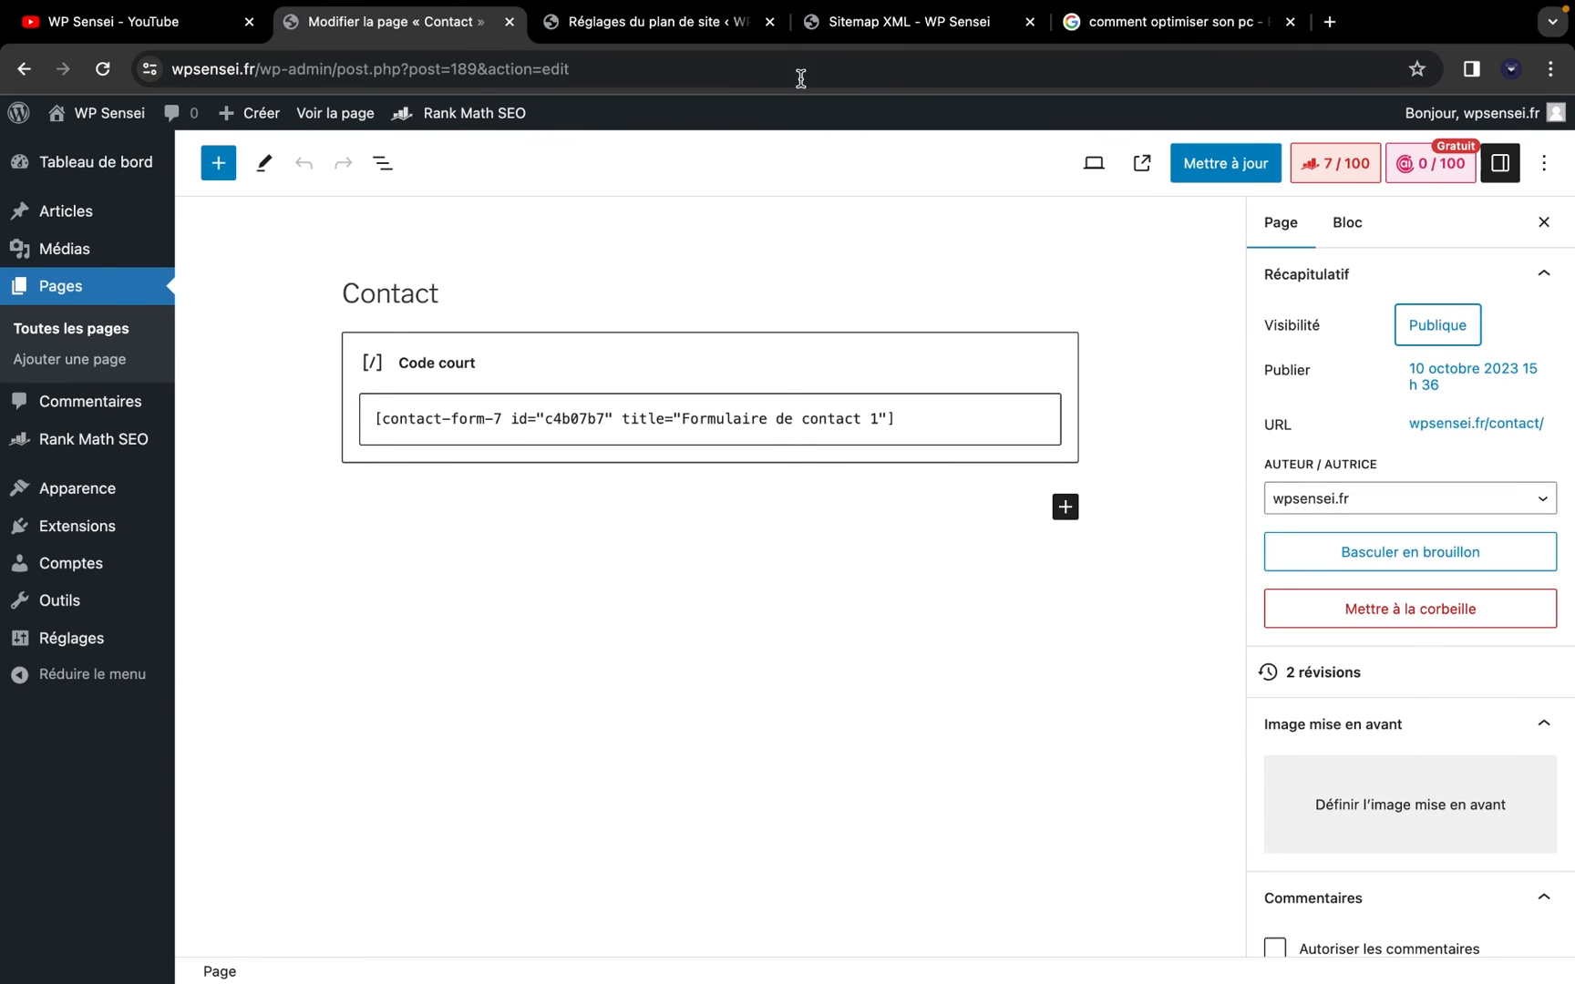
{"action": "left_click", "coordinate": [825, 20]}
{"action": "left_click", "coordinate": [654, 19]}
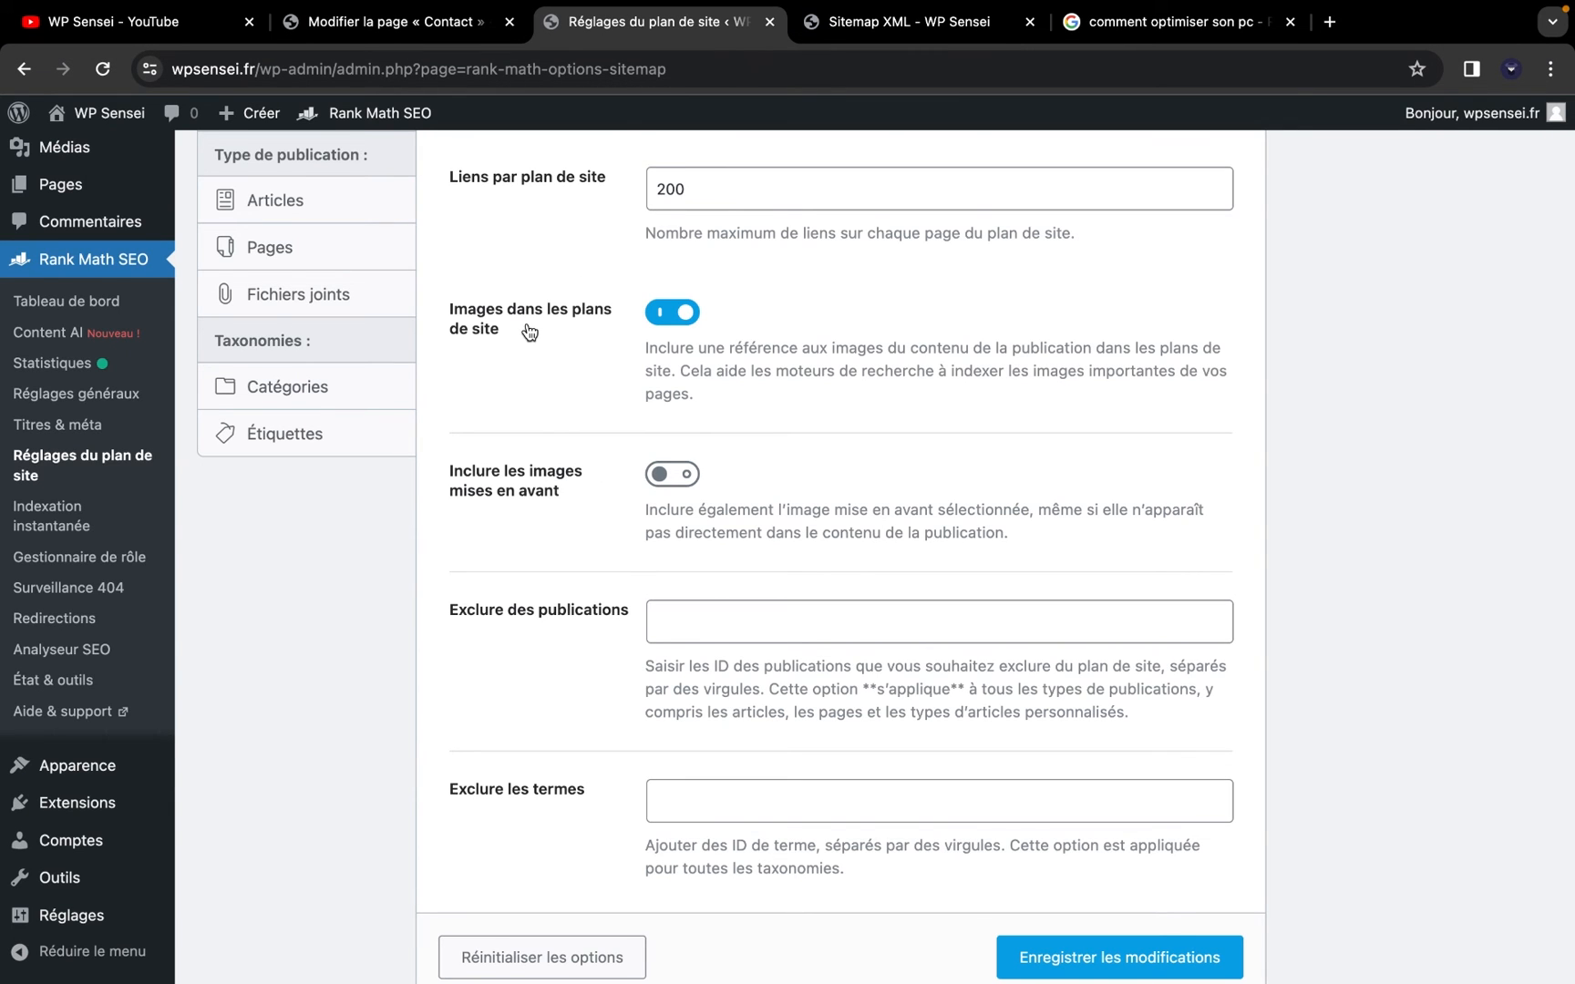
{"action": "scroll", "coordinate": [528, 332], "scroll_direction": "up", "scroll_amount": 2}
{"action": "left_click", "coordinate": [670, 581]}
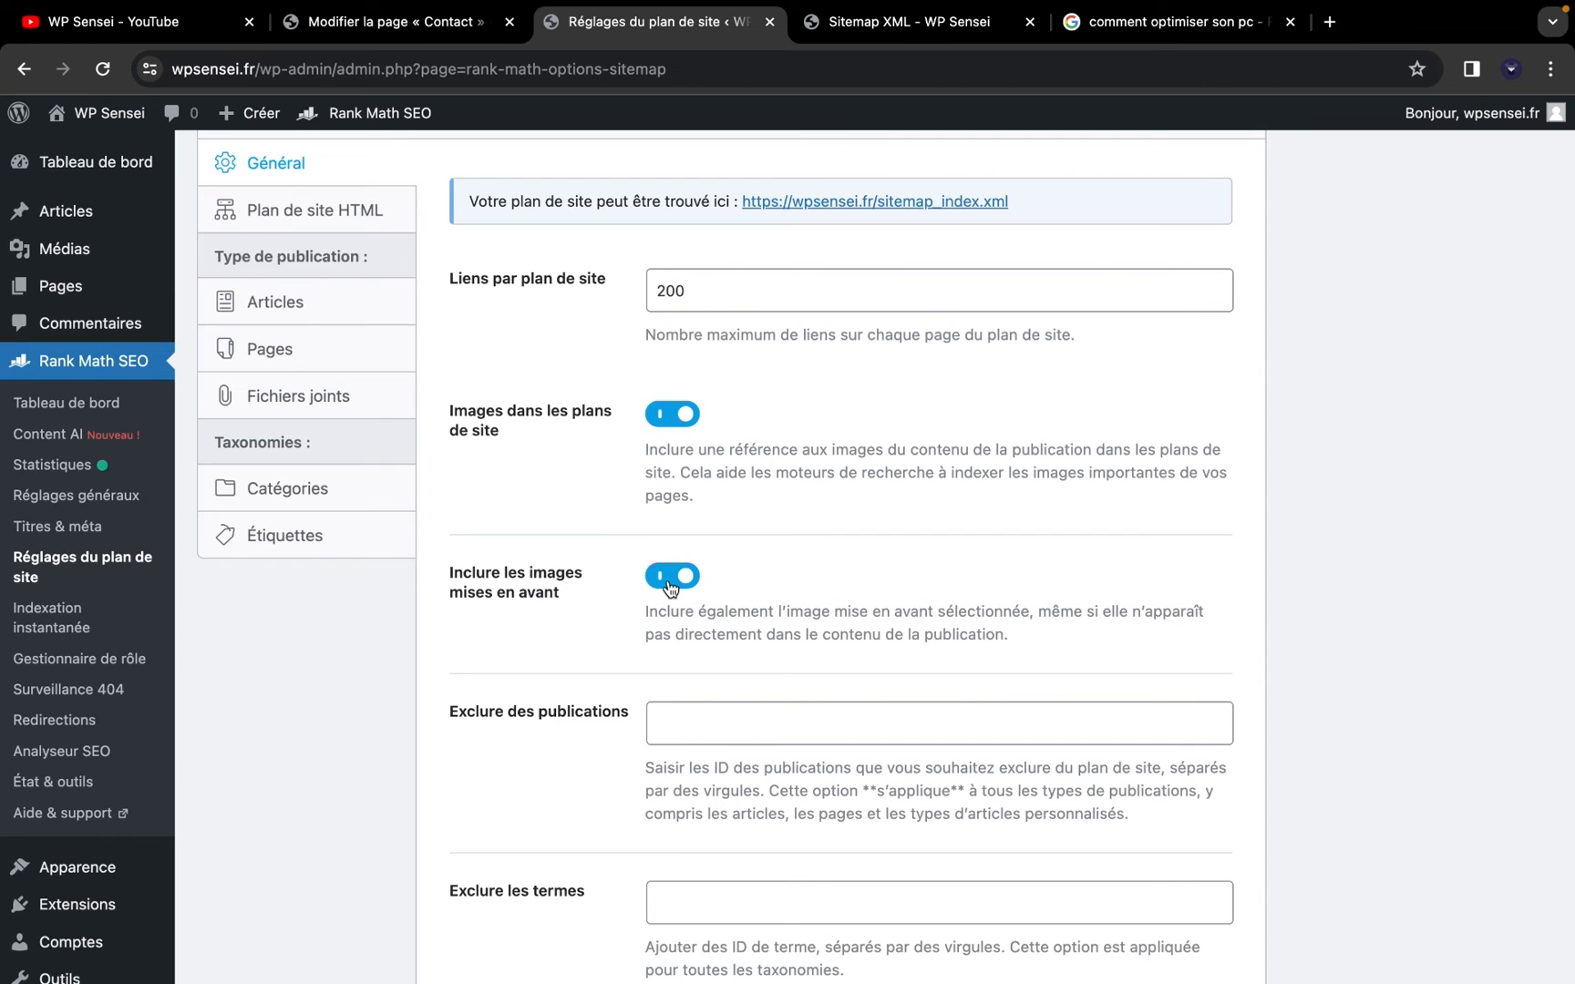
View the HTML sitemap settings and examine its activation, display format and shortcode options
{"action": "scroll", "coordinate": [528, 623], "scroll_direction": "up", "scroll_amount": 1}
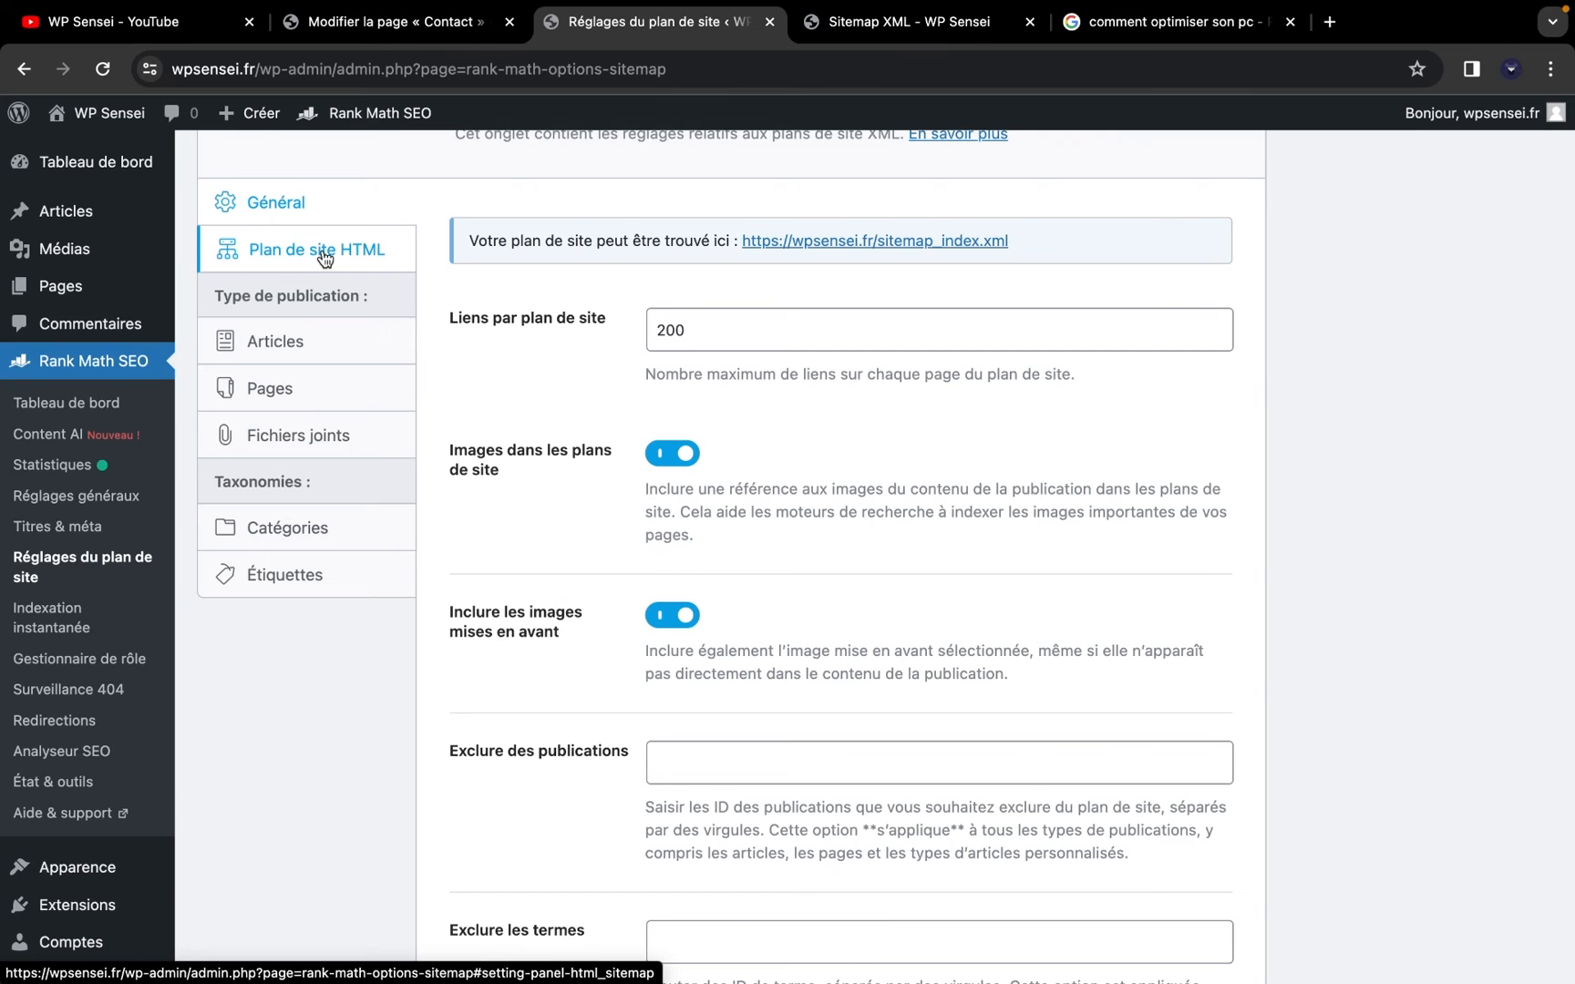
{"action": "left_click", "coordinate": [322, 255]}
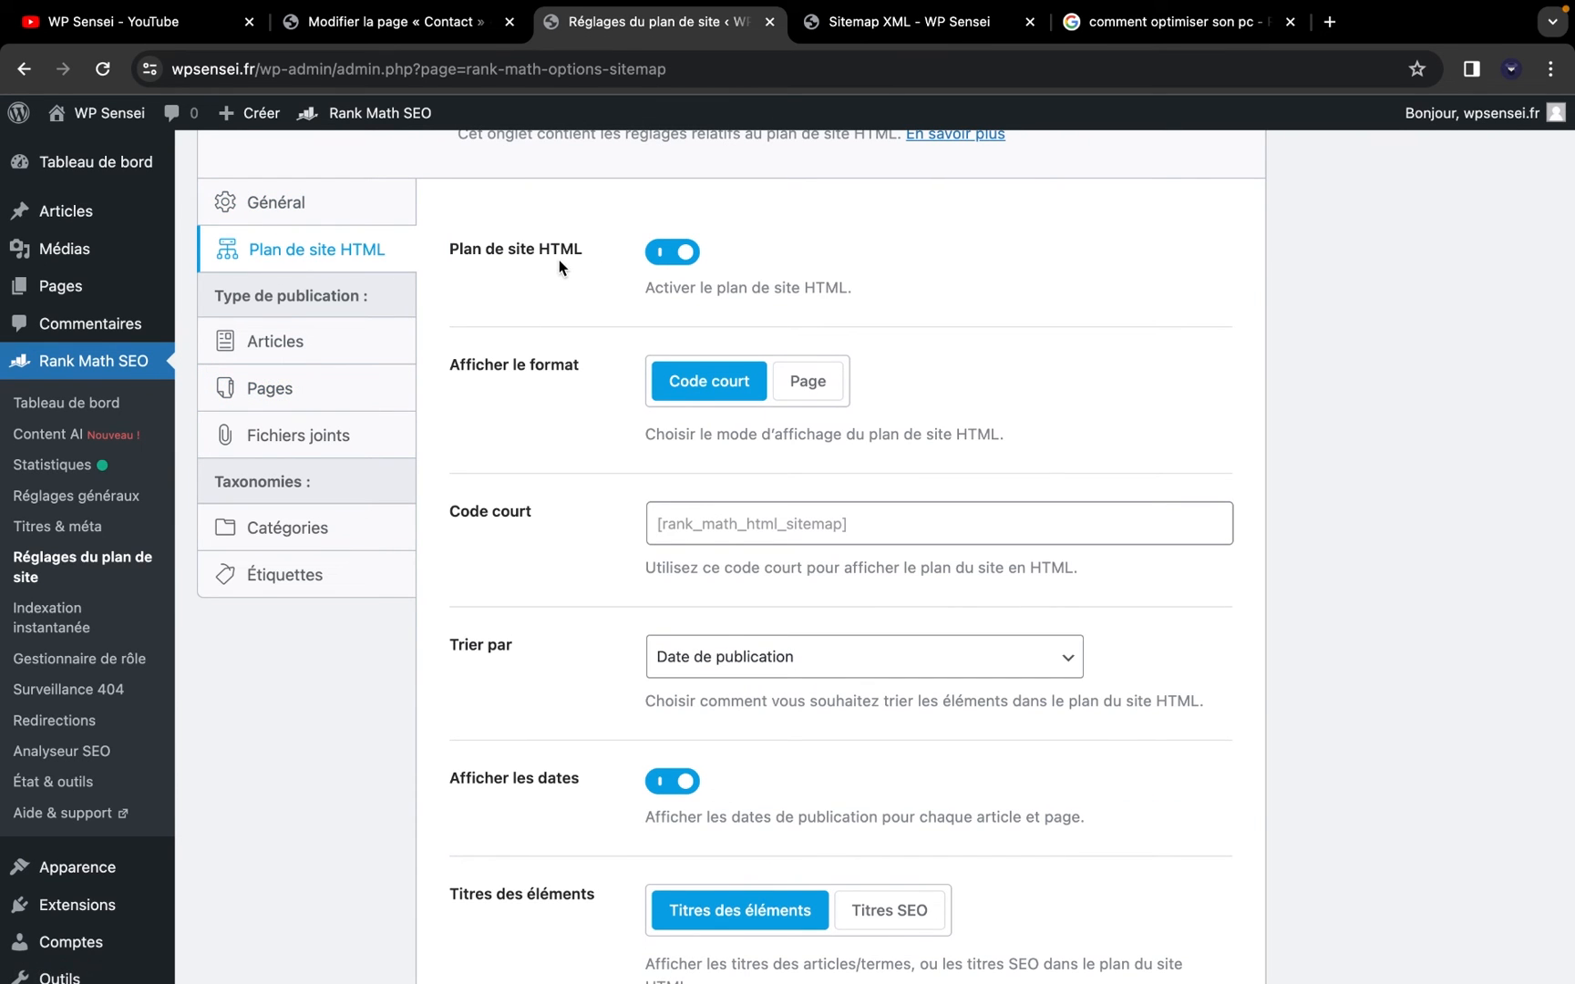
{"action": "left_click", "coordinate": [333, 216]}
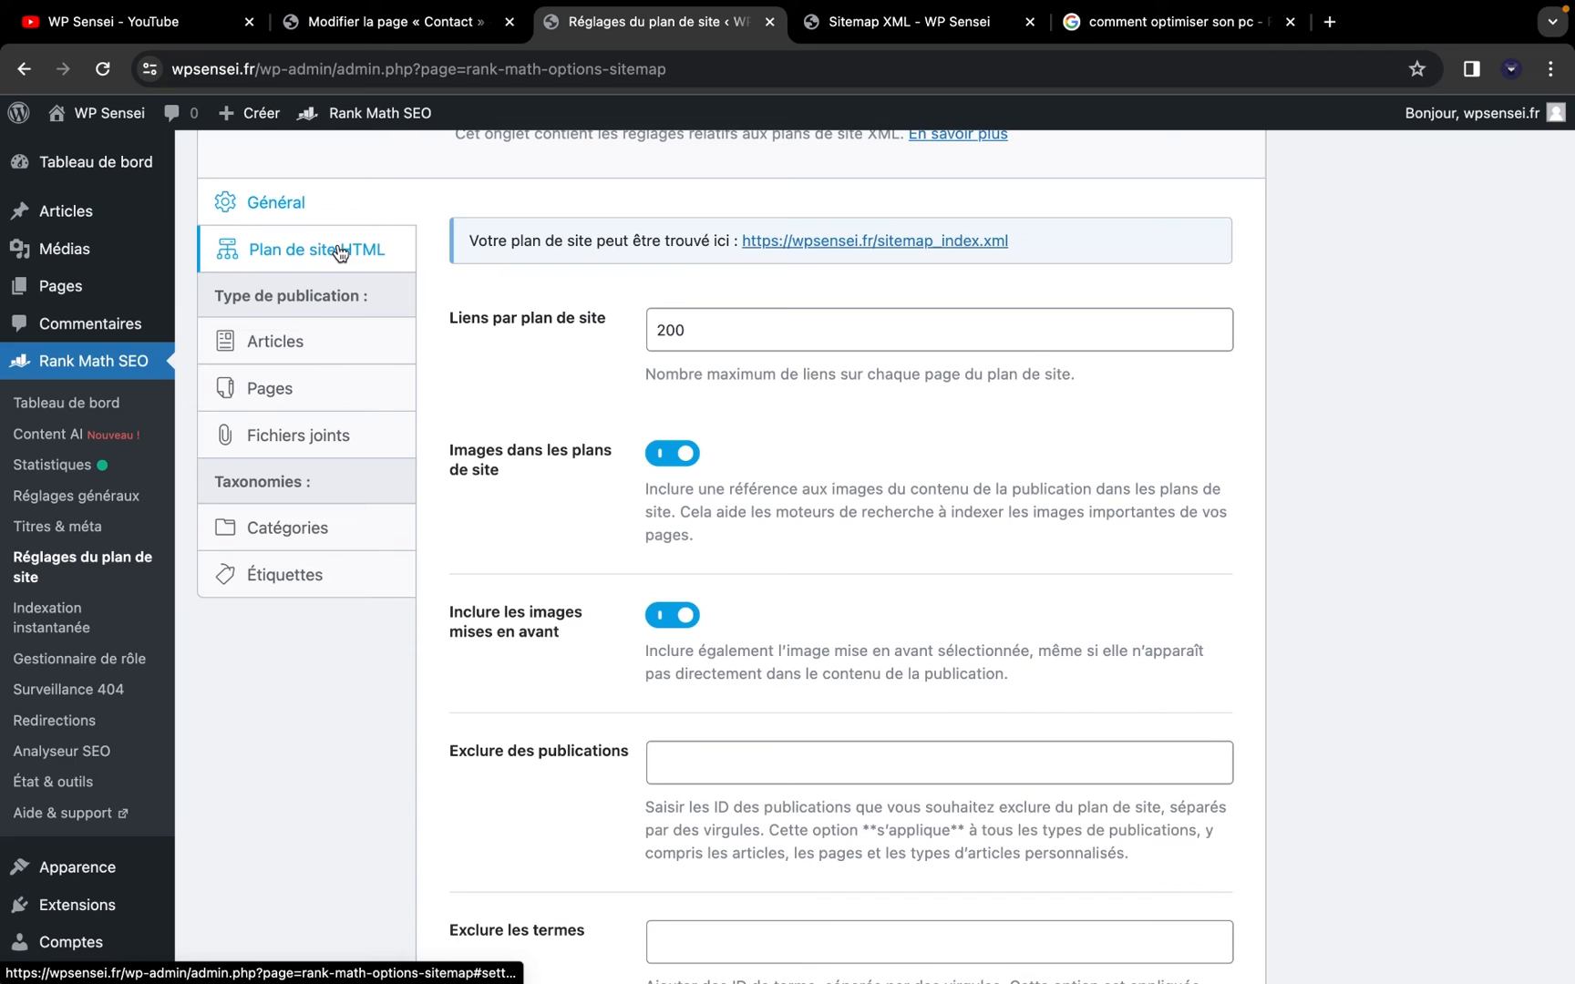
{"action": "left_click", "coordinate": [340, 254]}
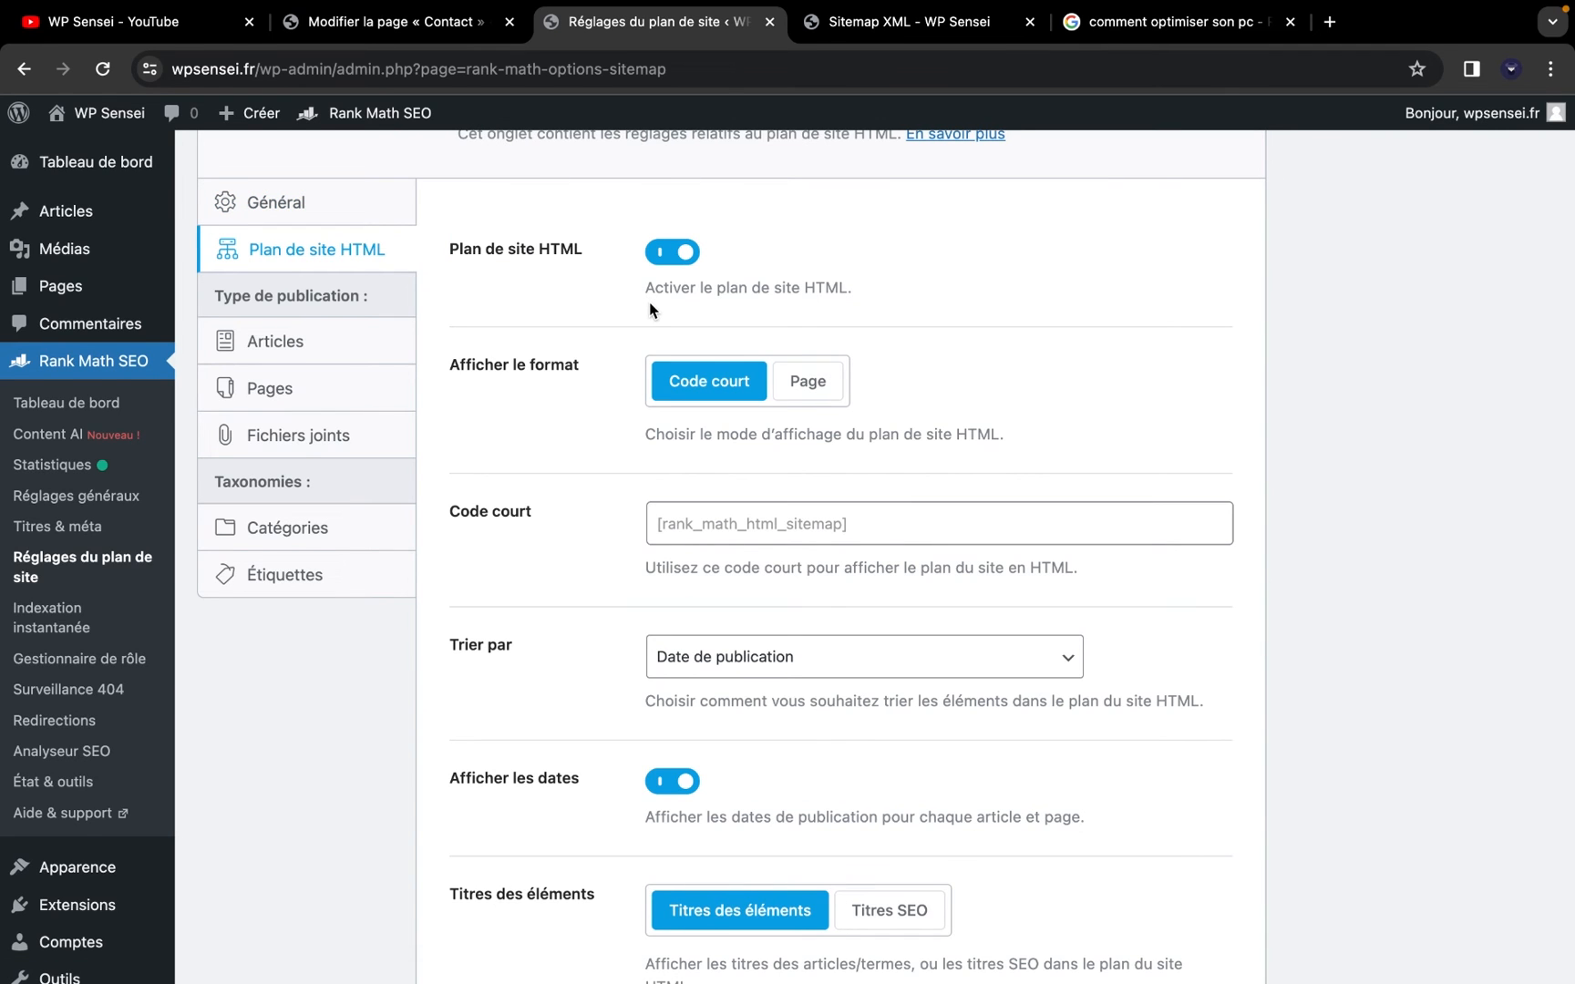
Examine the HTML sitemap's shortcode, sort order choices, date display and item title options
{"action": "scroll", "coordinate": [650, 307], "scroll_direction": "down", "scroll_amount": 1}
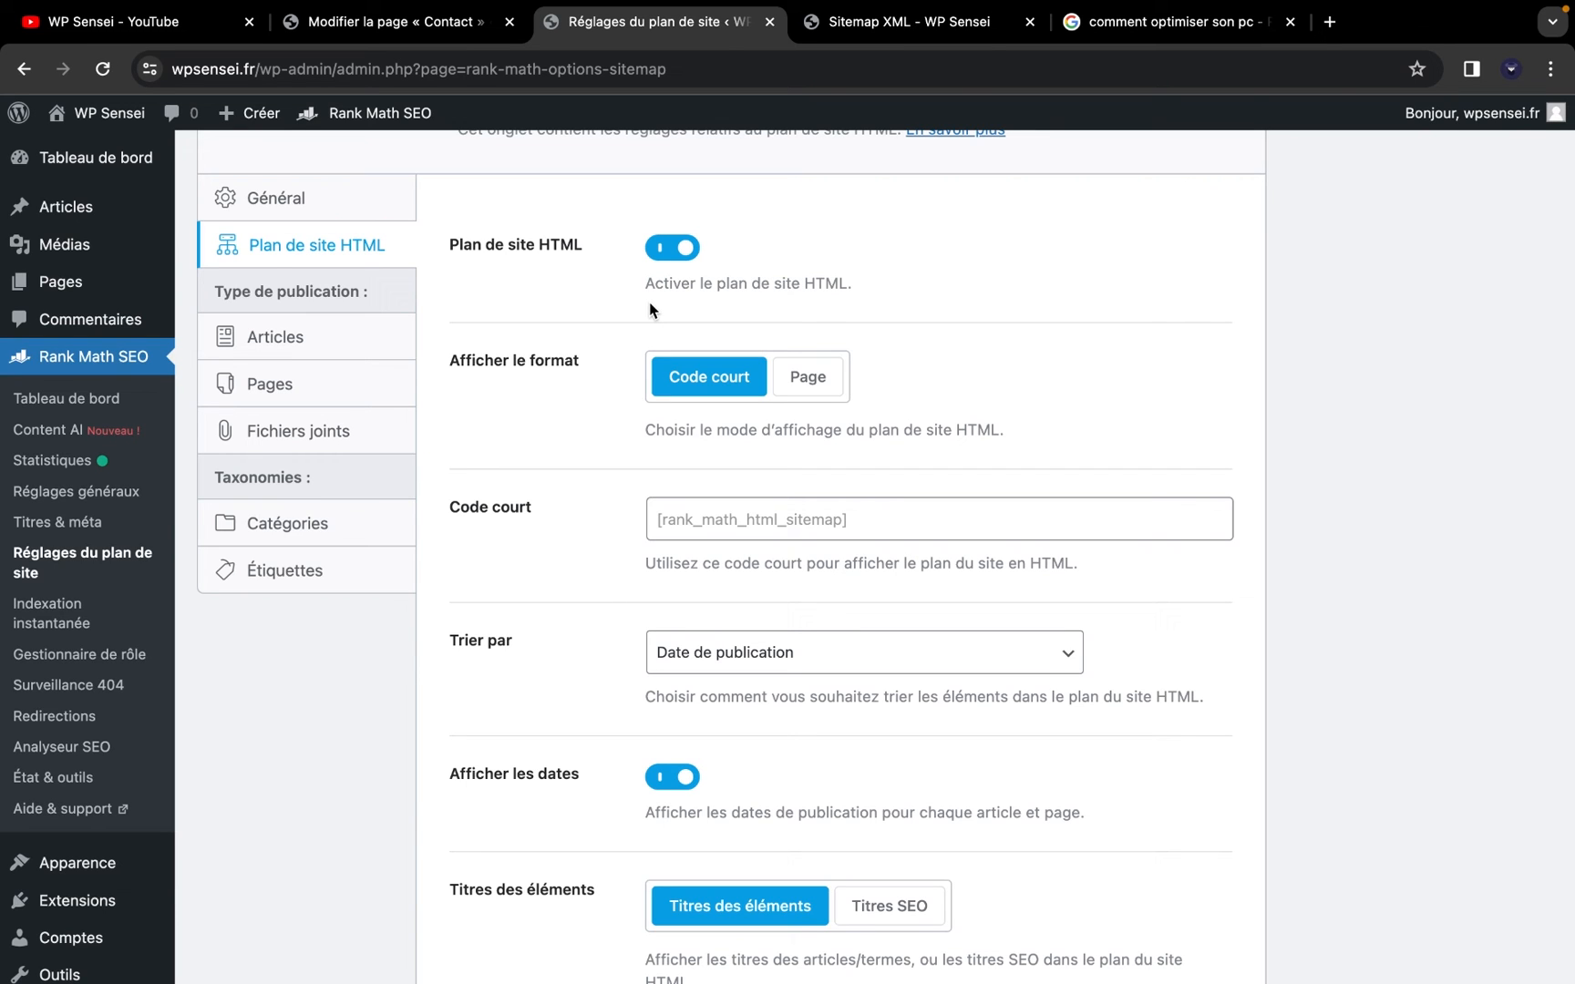
{"action": "scroll", "coordinate": [602, 438], "scroll_direction": "down", "scroll_amount": 1}
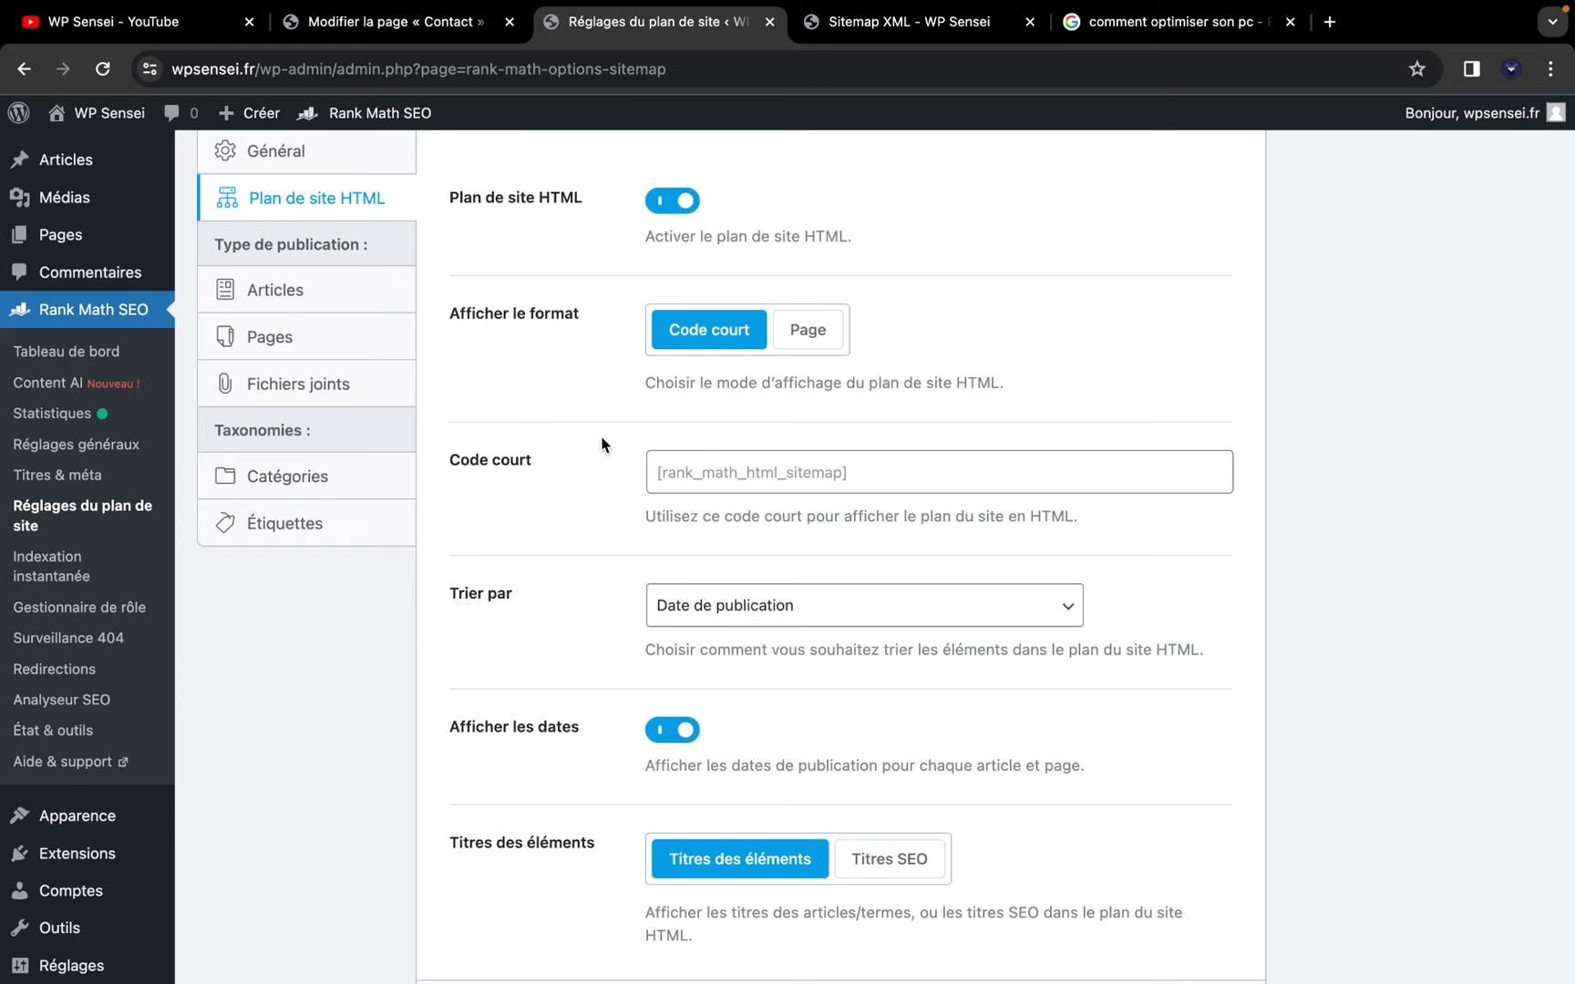
{"action": "triple_click", "coordinate": [739, 481]}
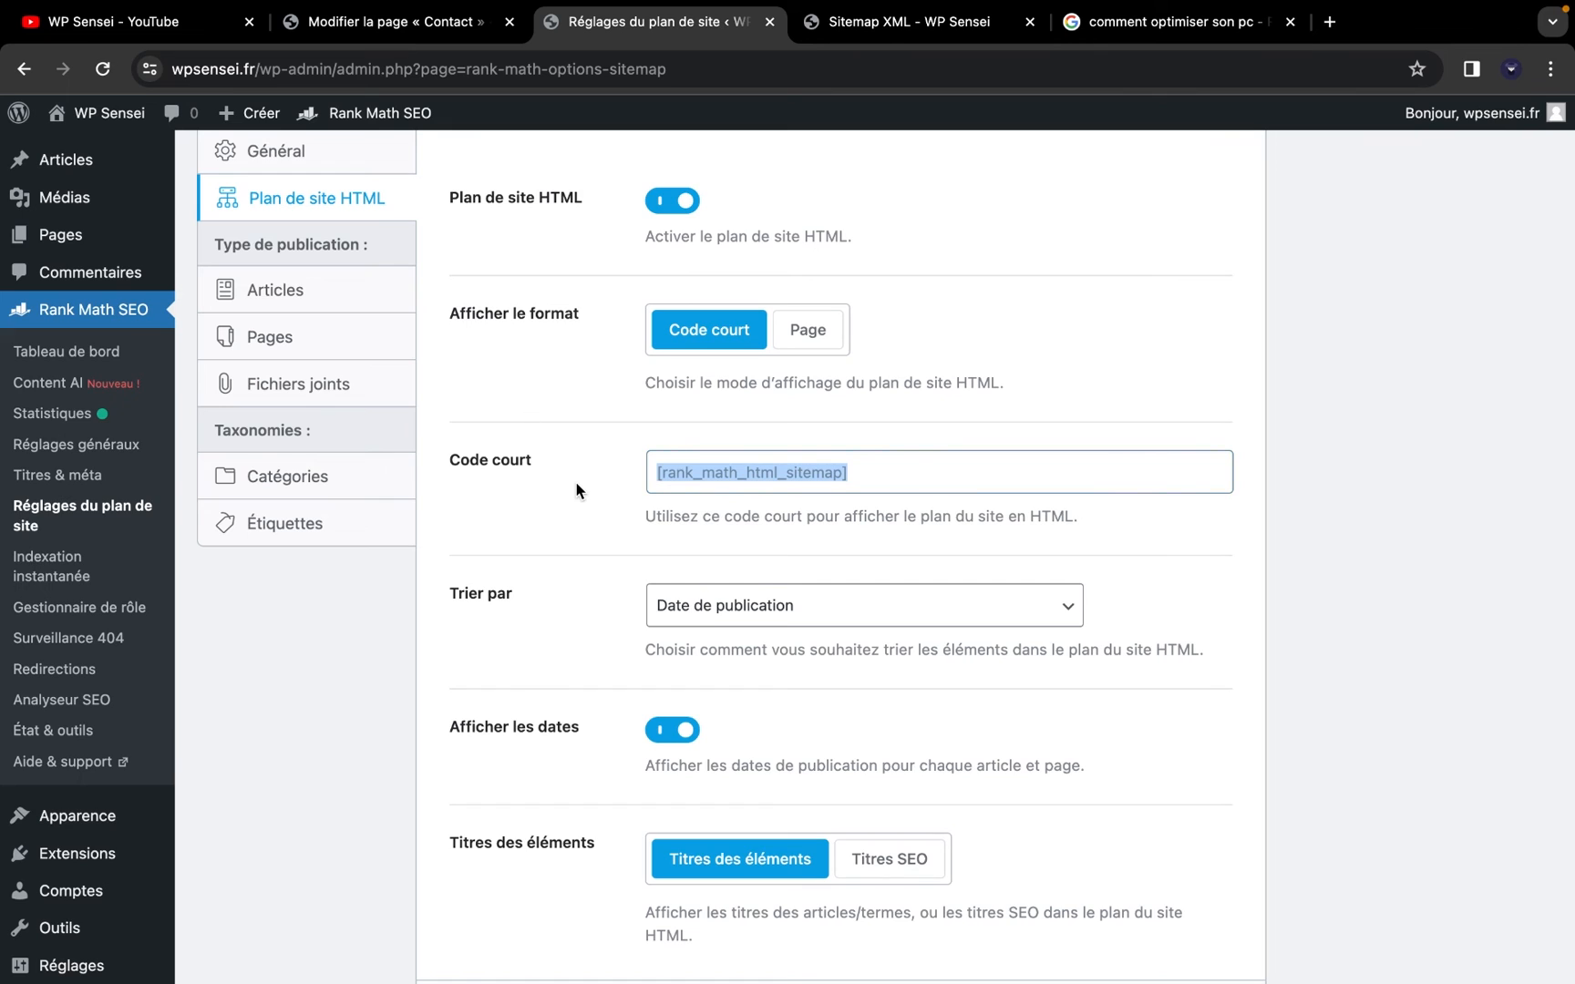
{"action": "scroll", "coordinate": [578, 489], "scroll_direction": "down", "scroll_amount": 1}
{"action": "left_click", "coordinate": [670, 536]}
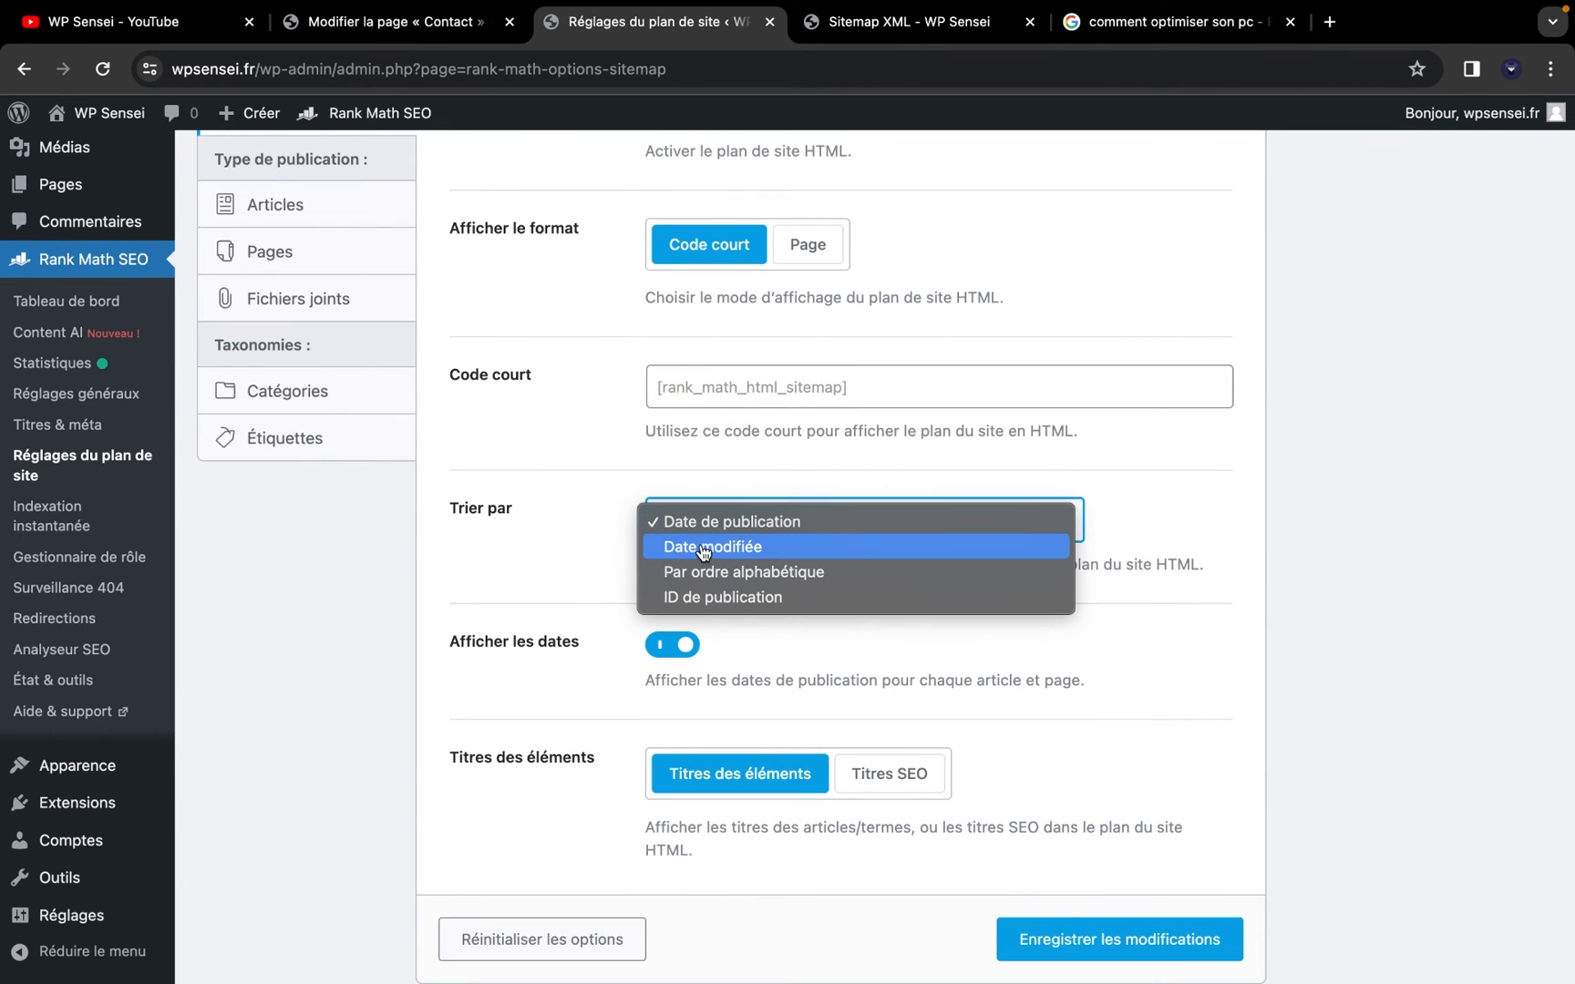
{"action": "left_click", "coordinate": [584, 566]}
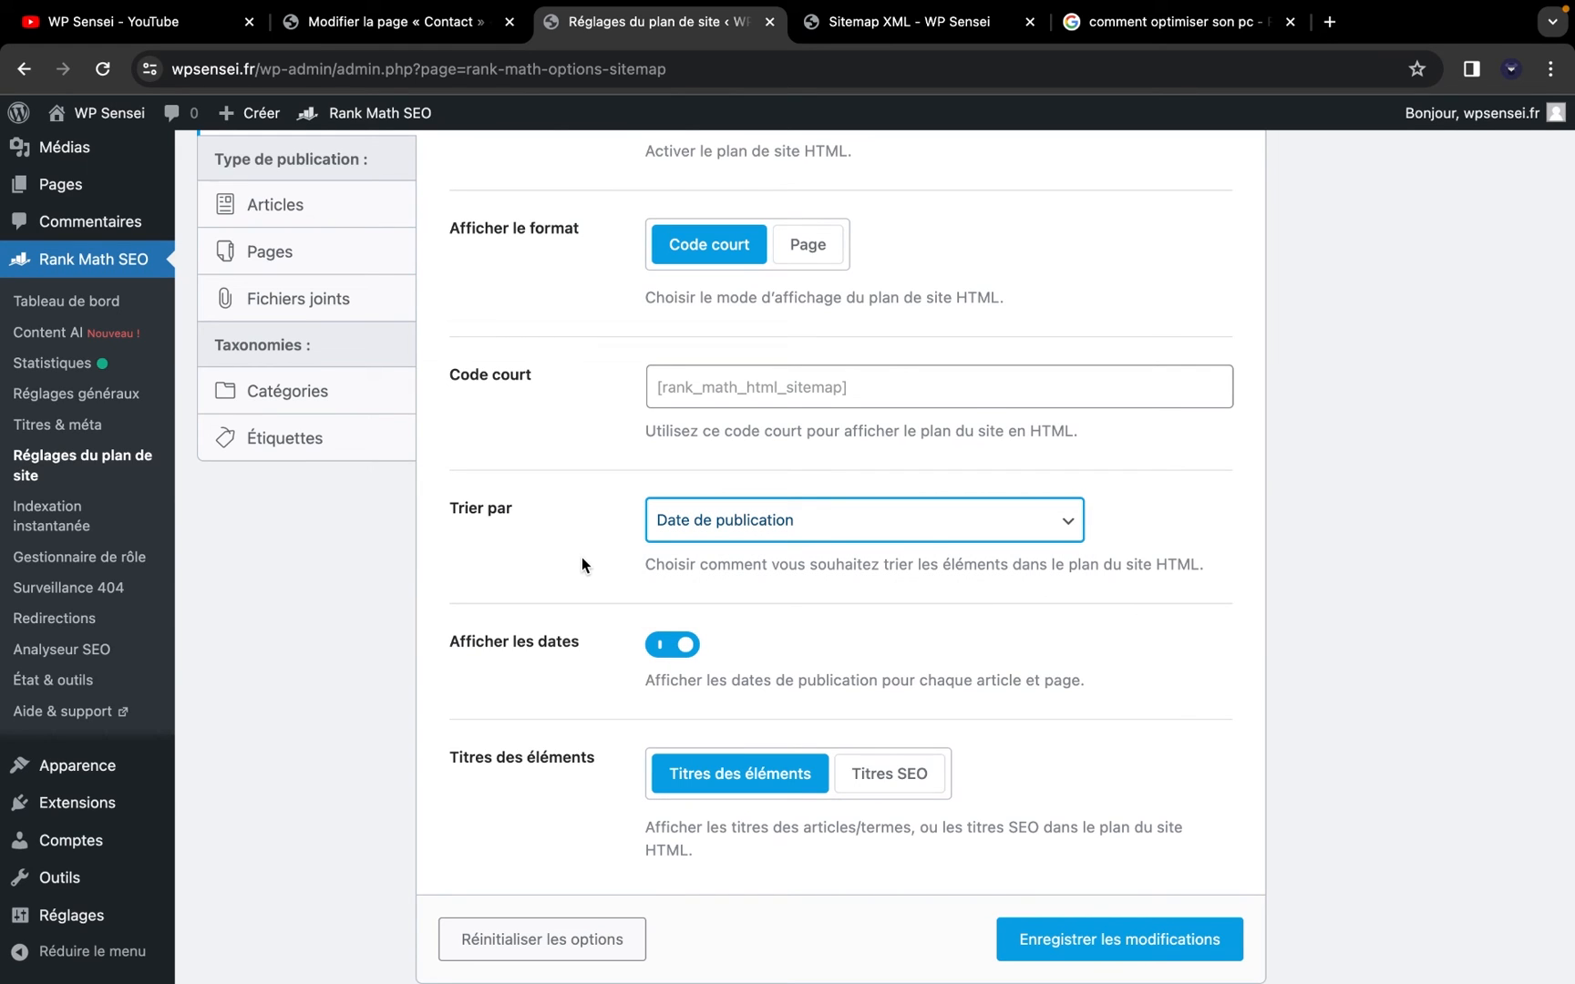
{"action": "scroll", "coordinate": [583, 558], "scroll_direction": "up", "scroll_amount": 1}
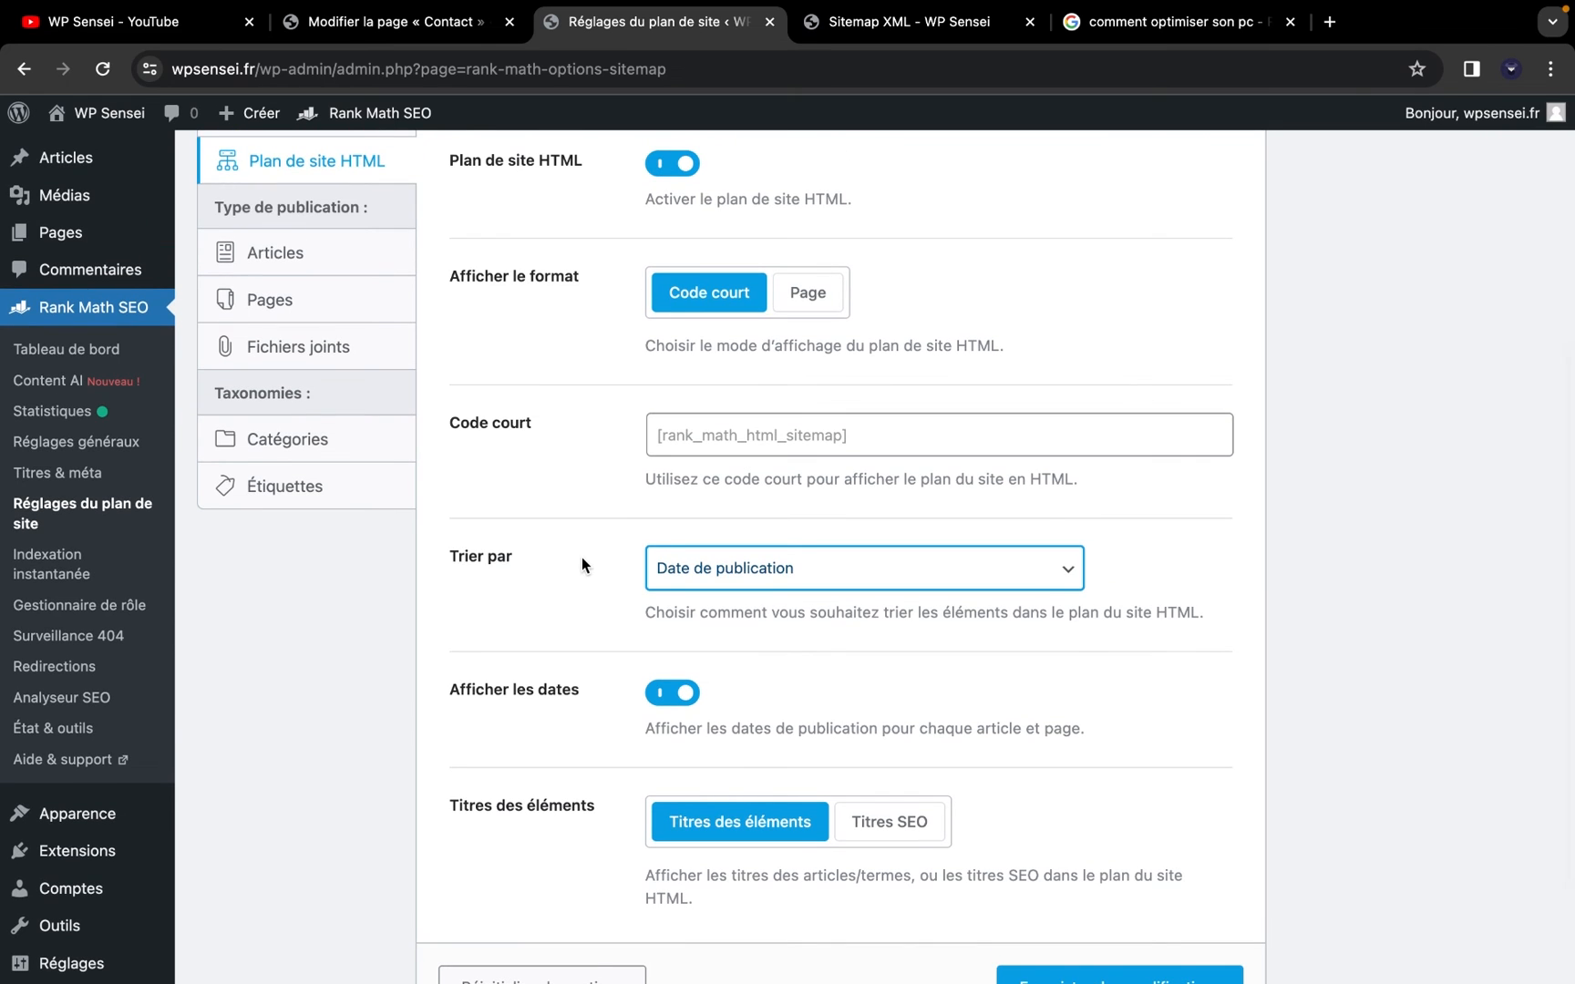
{"action": "scroll", "coordinate": [582, 558], "scroll_direction": "up", "scroll_amount": 2}
Review the sitemap inclusion settings for Articles, Pages, Fichiers joints and Catégories
{"action": "left_click", "coordinate": [327, 351]}
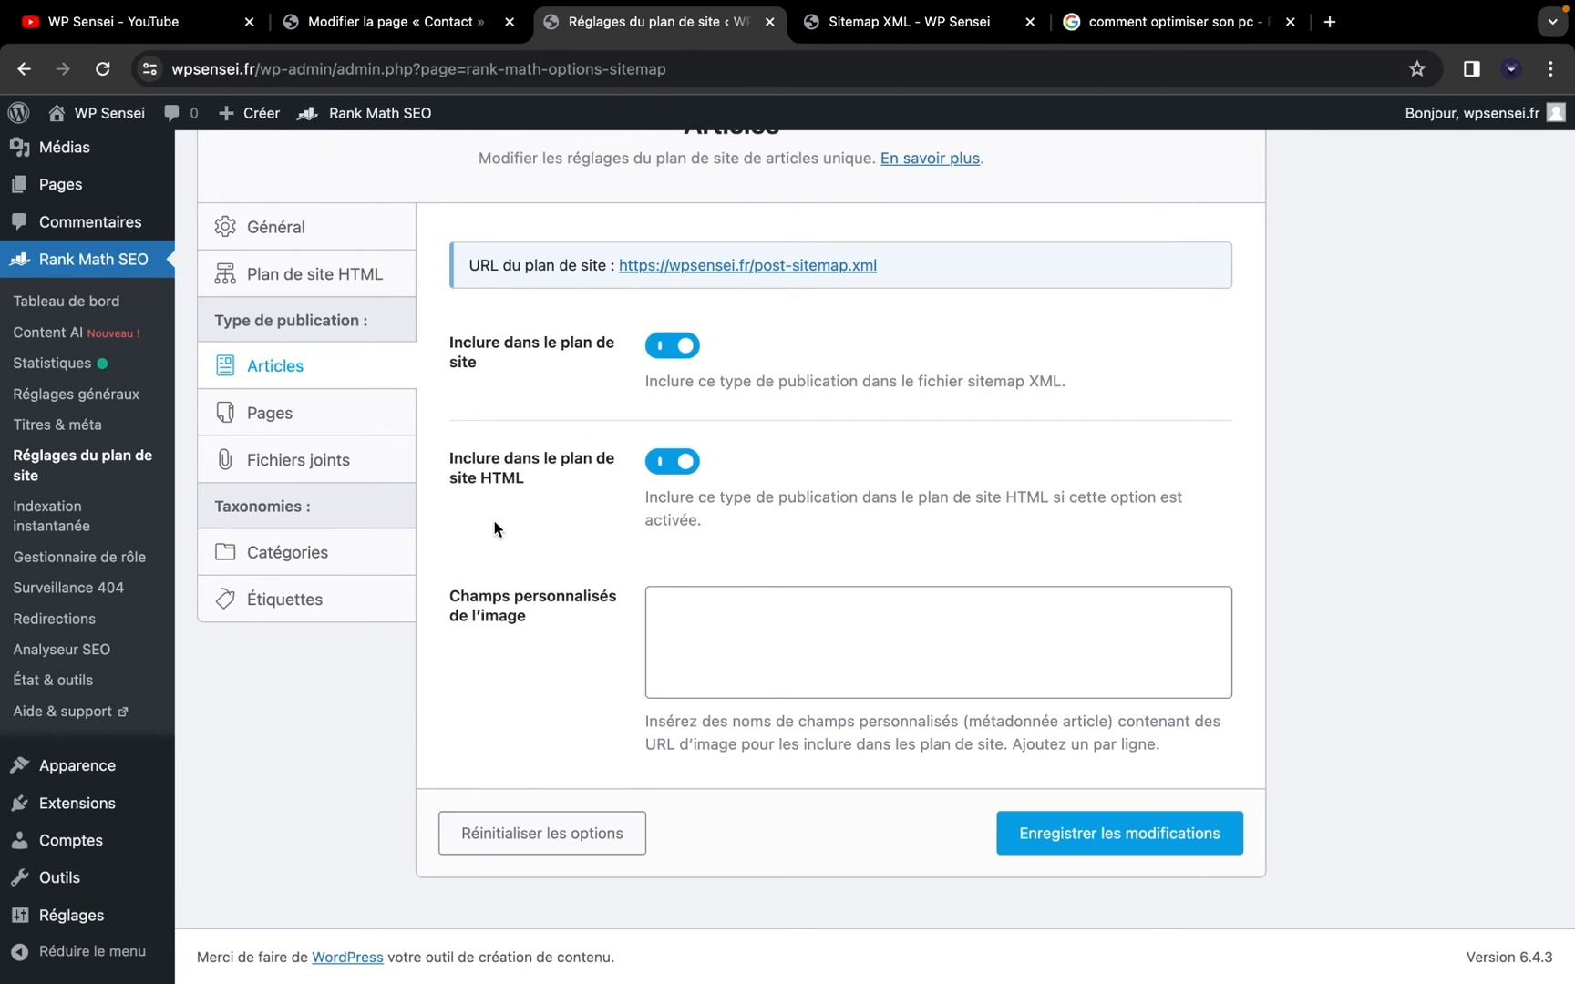
{"action": "left_click", "coordinate": [312, 413]}
{"action": "left_click", "coordinate": [354, 460]}
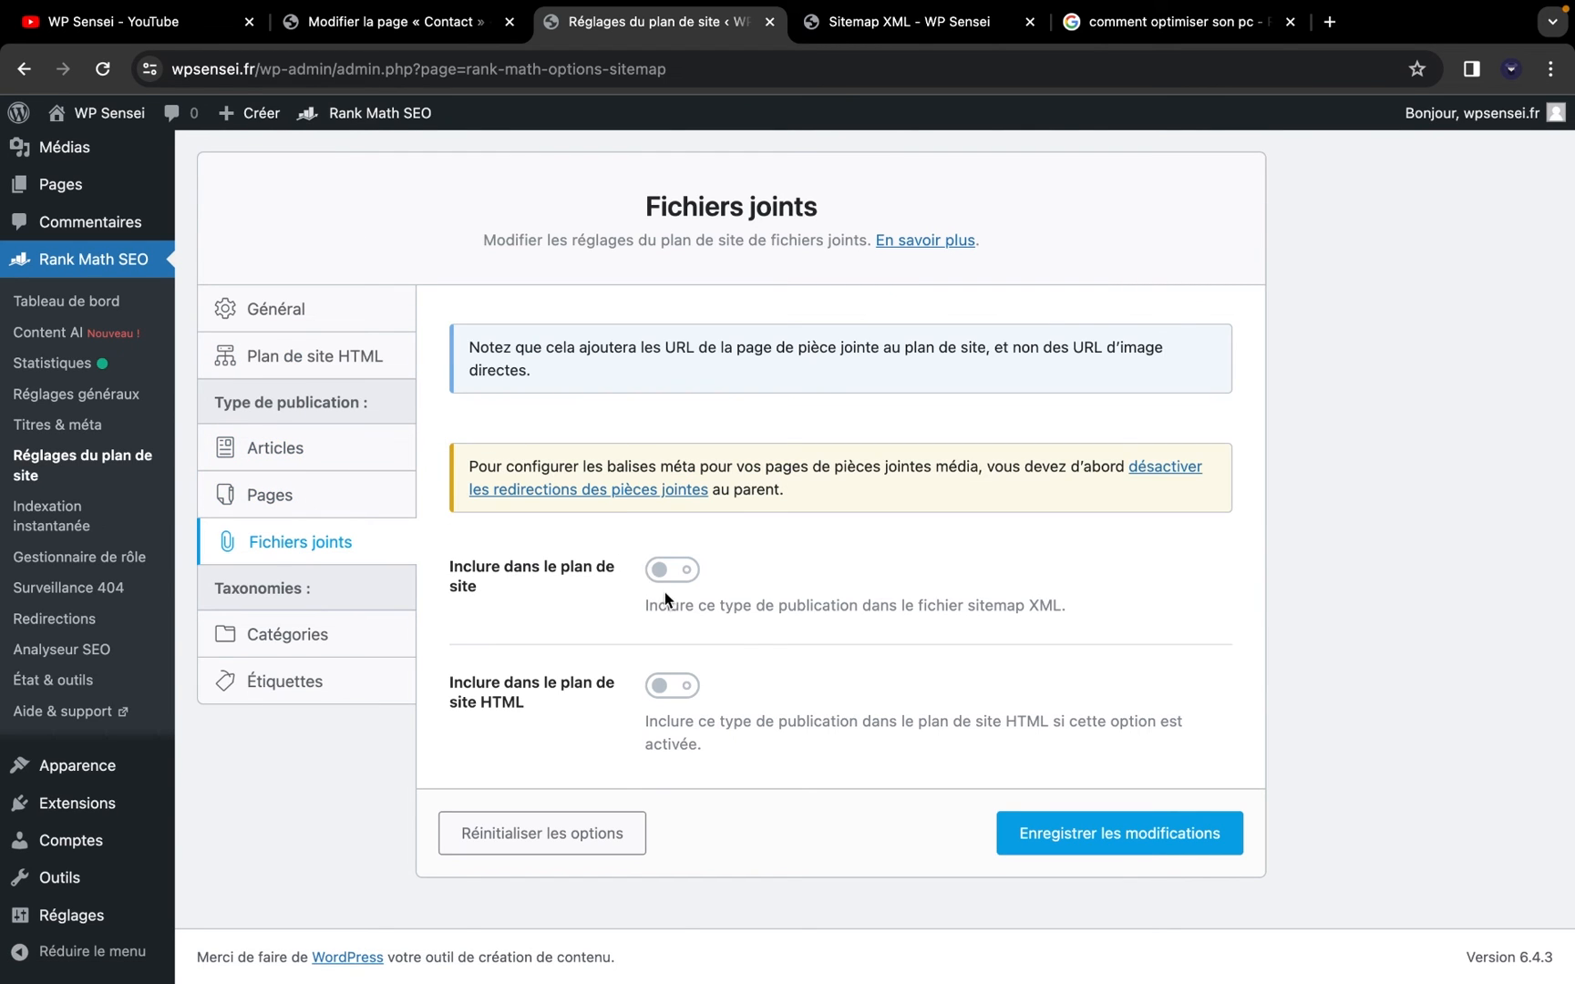
{"action": "left_click", "coordinate": [349, 637]}
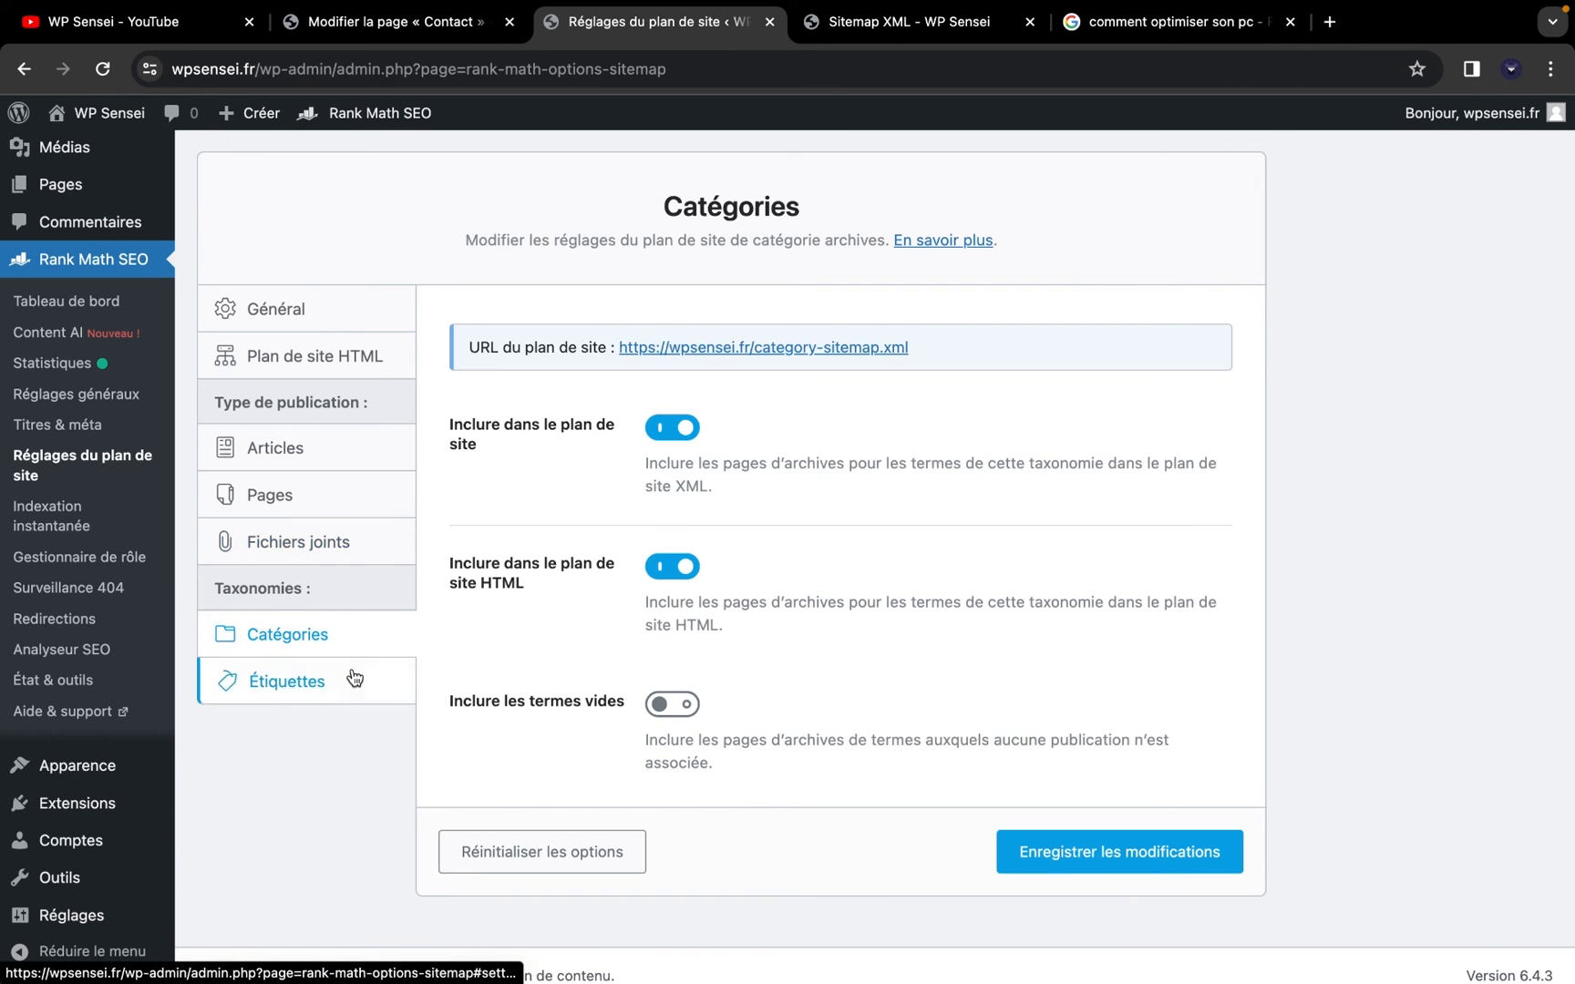
{"action": "left_click", "coordinate": [355, 678]}
{"action": "left_click", "coordinate": [343, 729]}
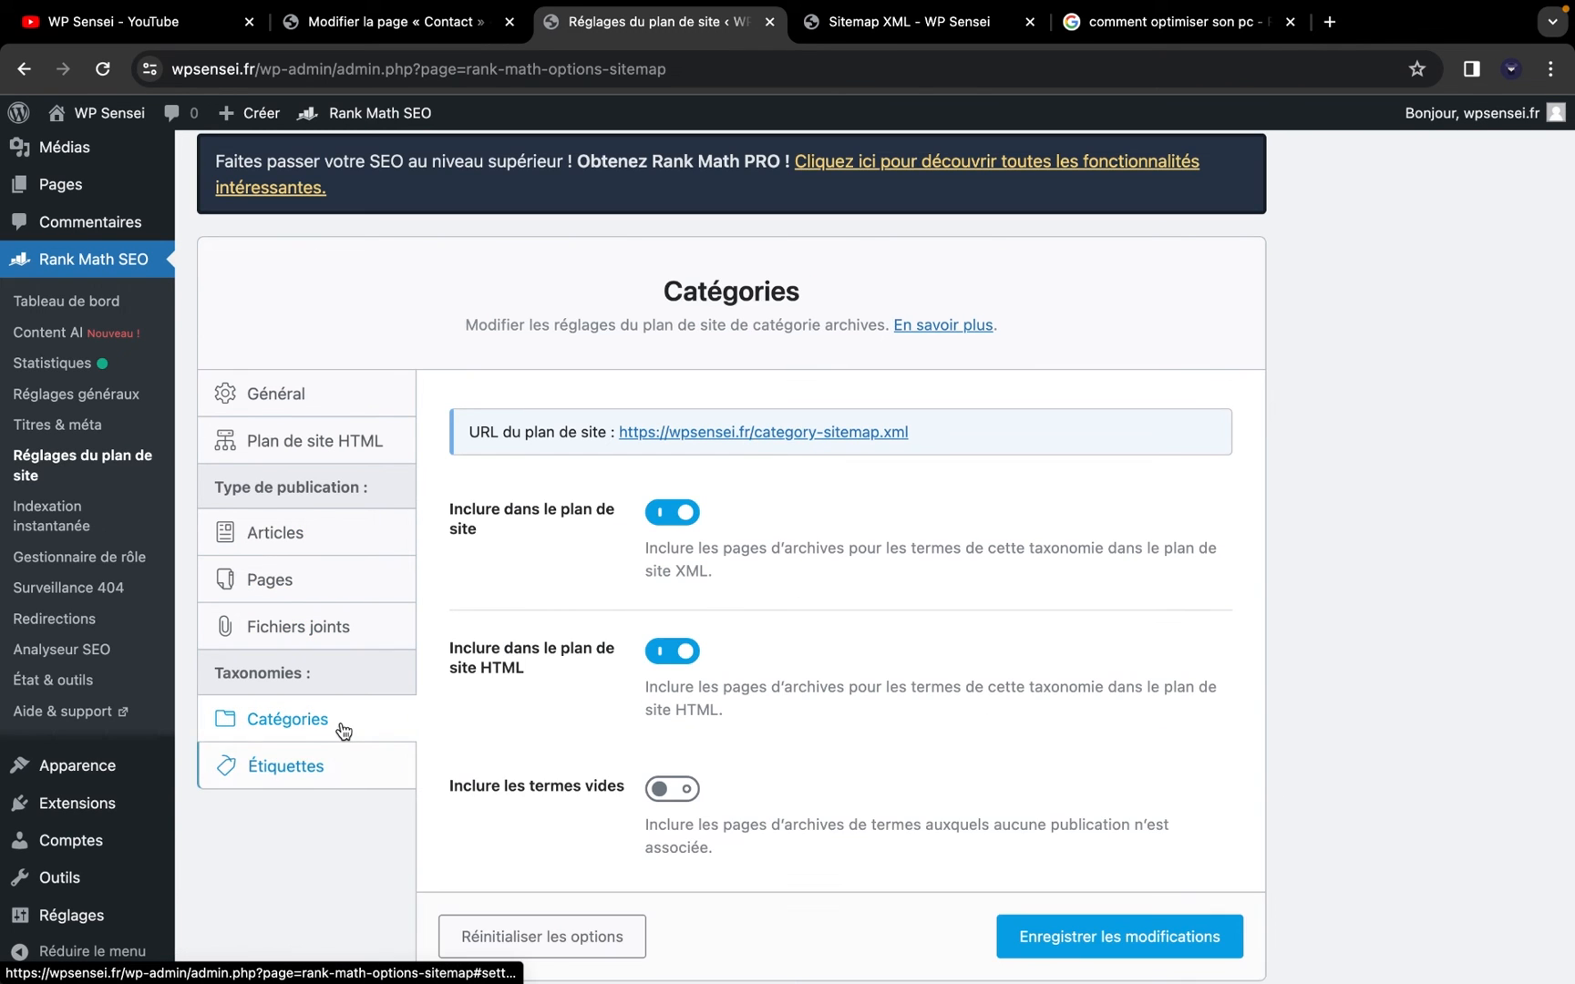
Include the Étiquettes archives in both the XML and HTML sitemaps, and save the changes
{"action": "left_click", "coordinate": [339, 765]}
{"action": "left_click", "coordinate": [671, 512]}
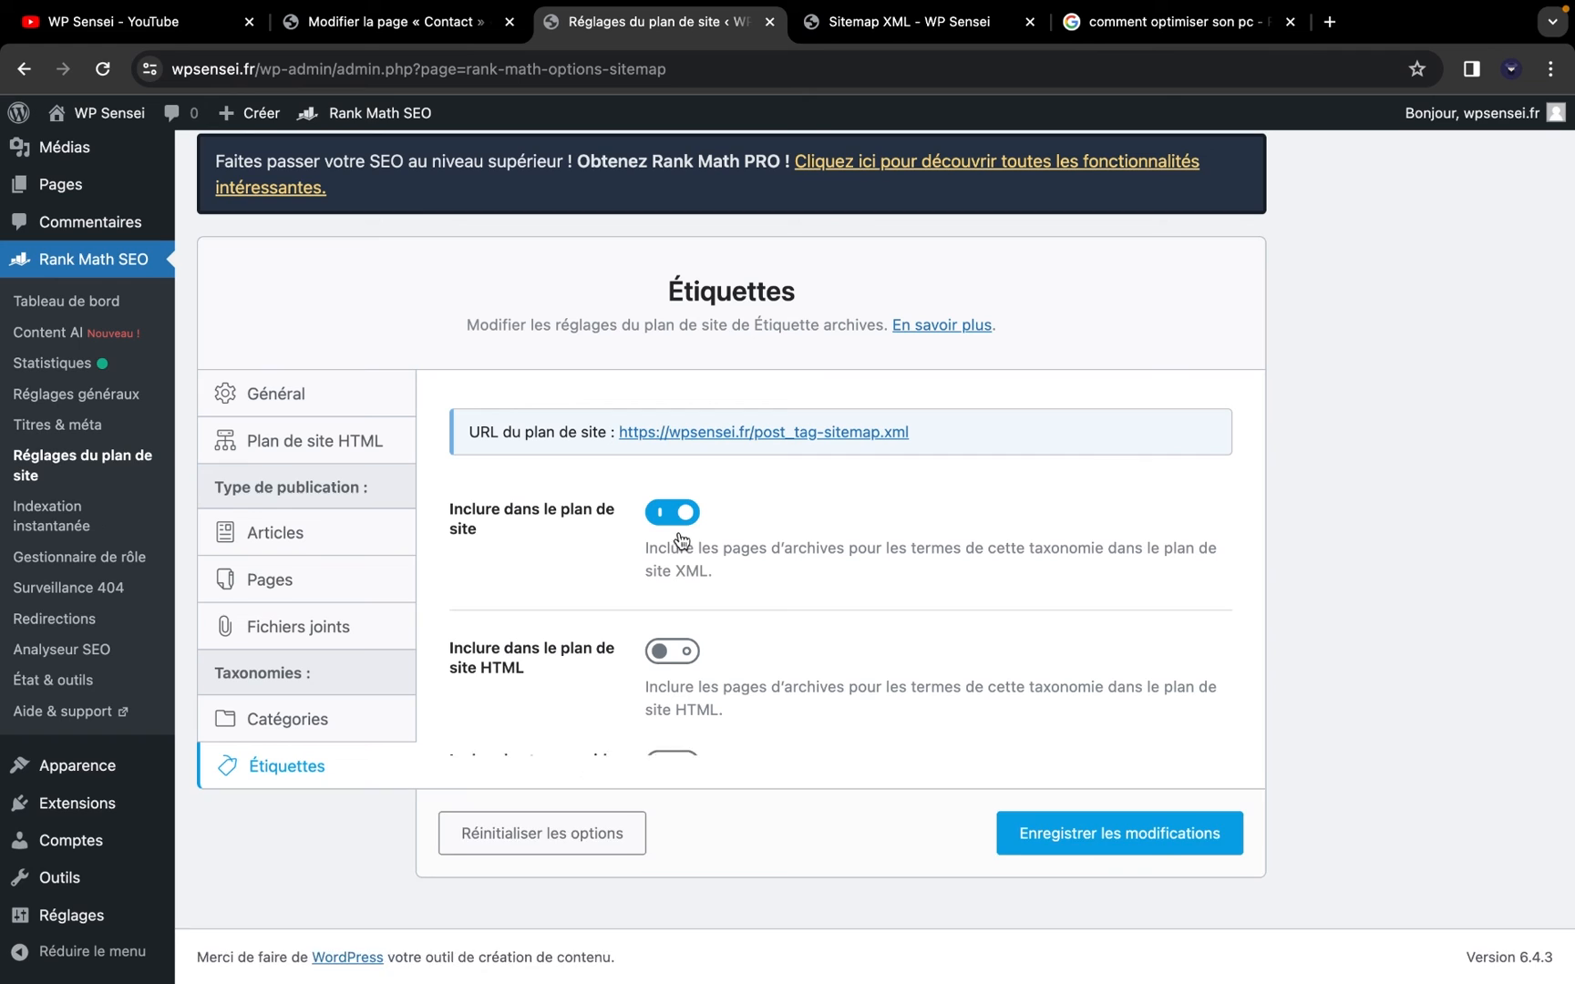
{"action": "left_click", "coordinate": [671, 658]}
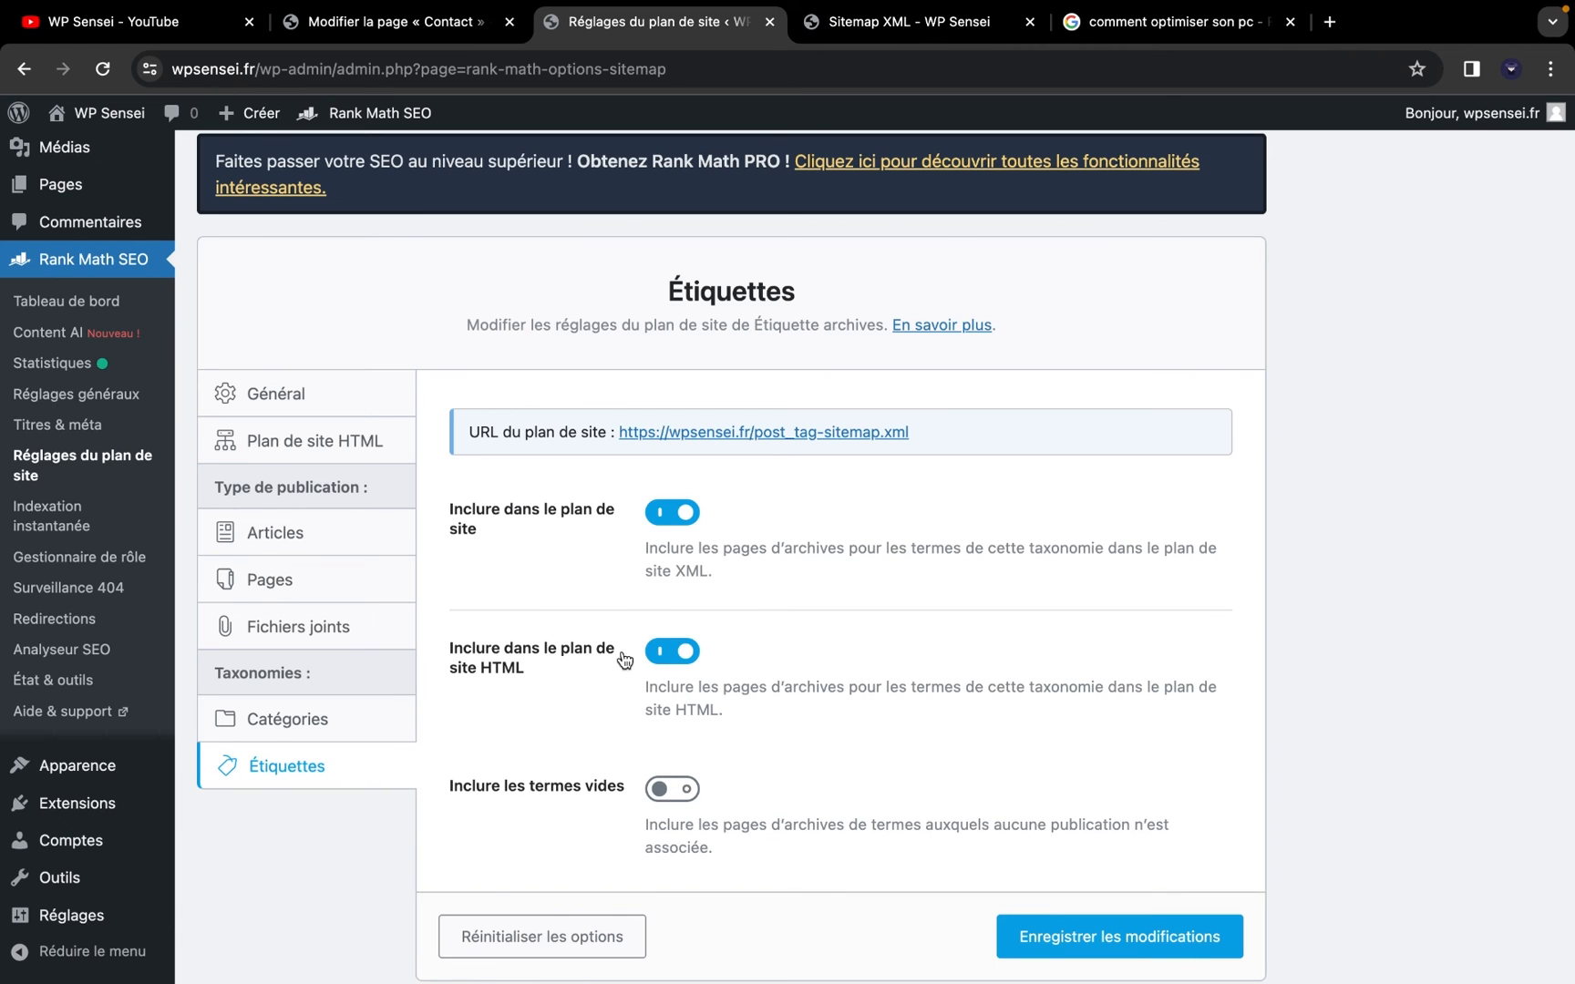
{"action": "left_click", "coordinate": [1025, 931]}
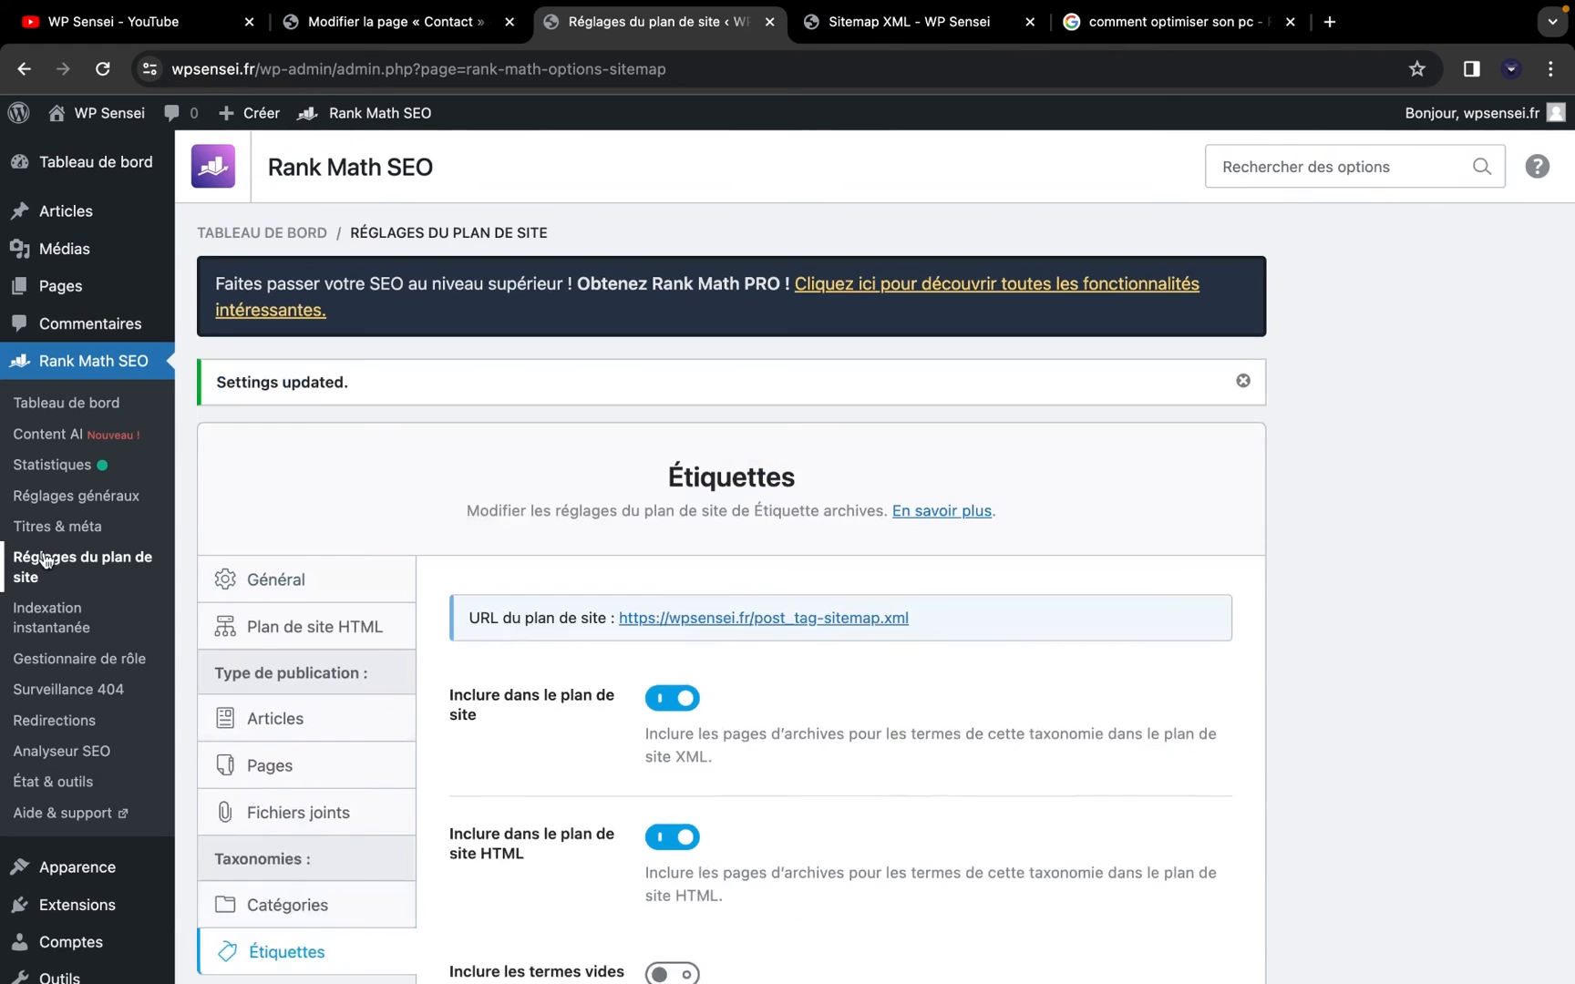
Open Indexation instantanée and examine its URL submission form, automatic submission settings and request history
{"action": "left_click", "coordinate": [167, 610]}
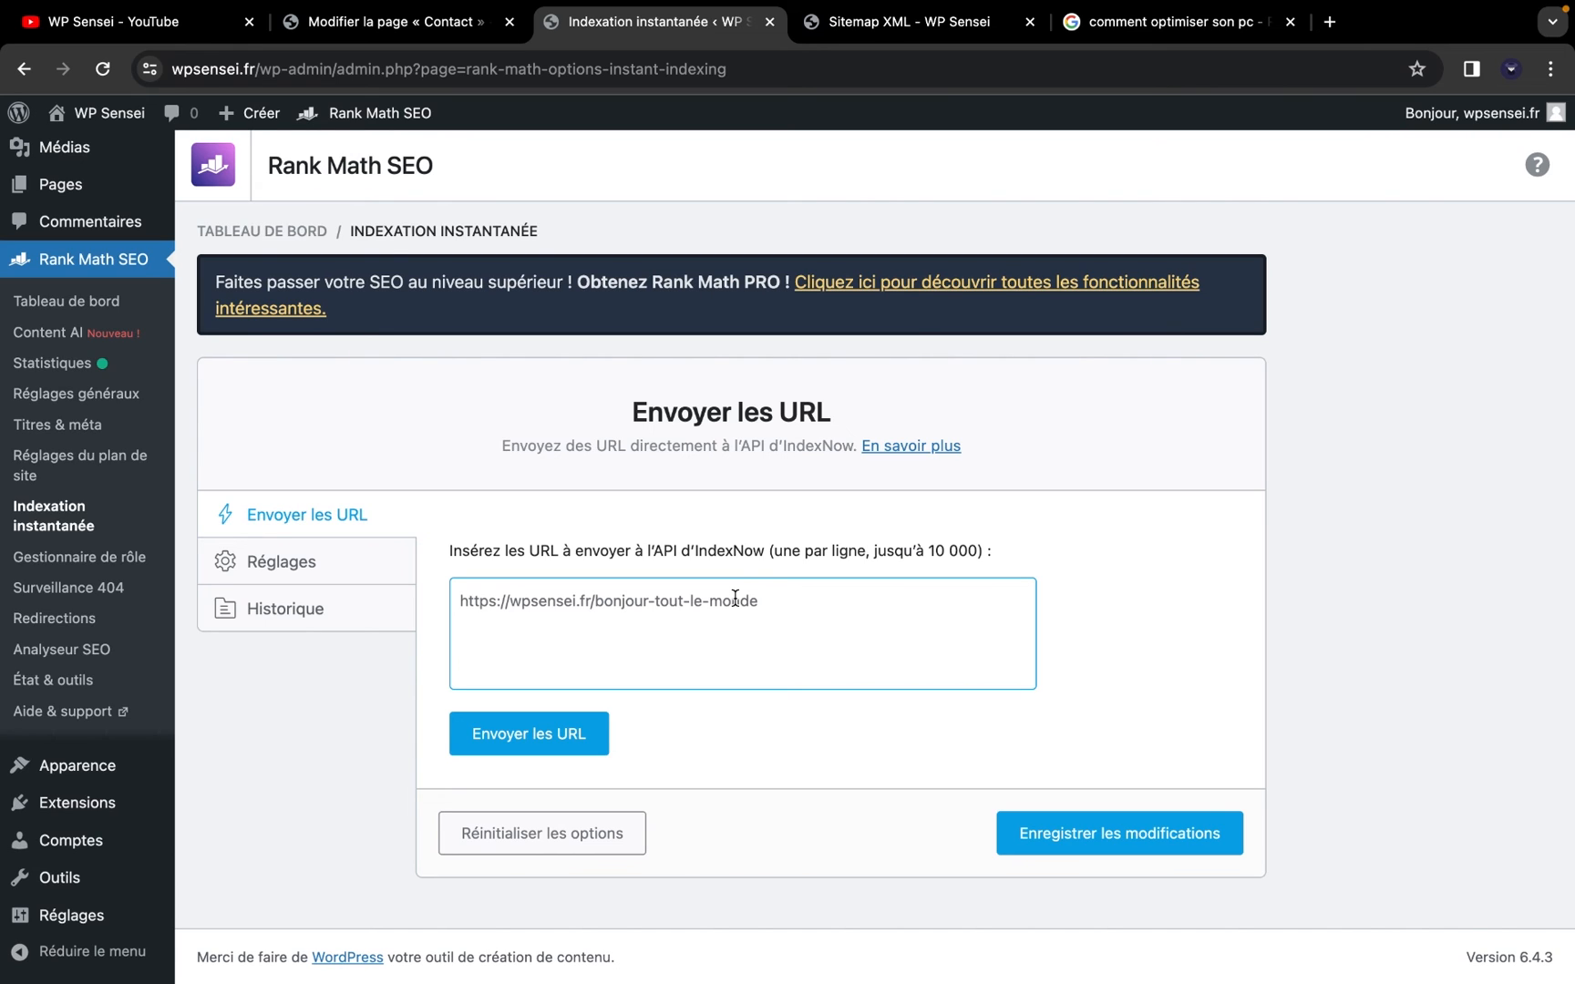
{"action": "left_click", "coordinate": [639, 605]}
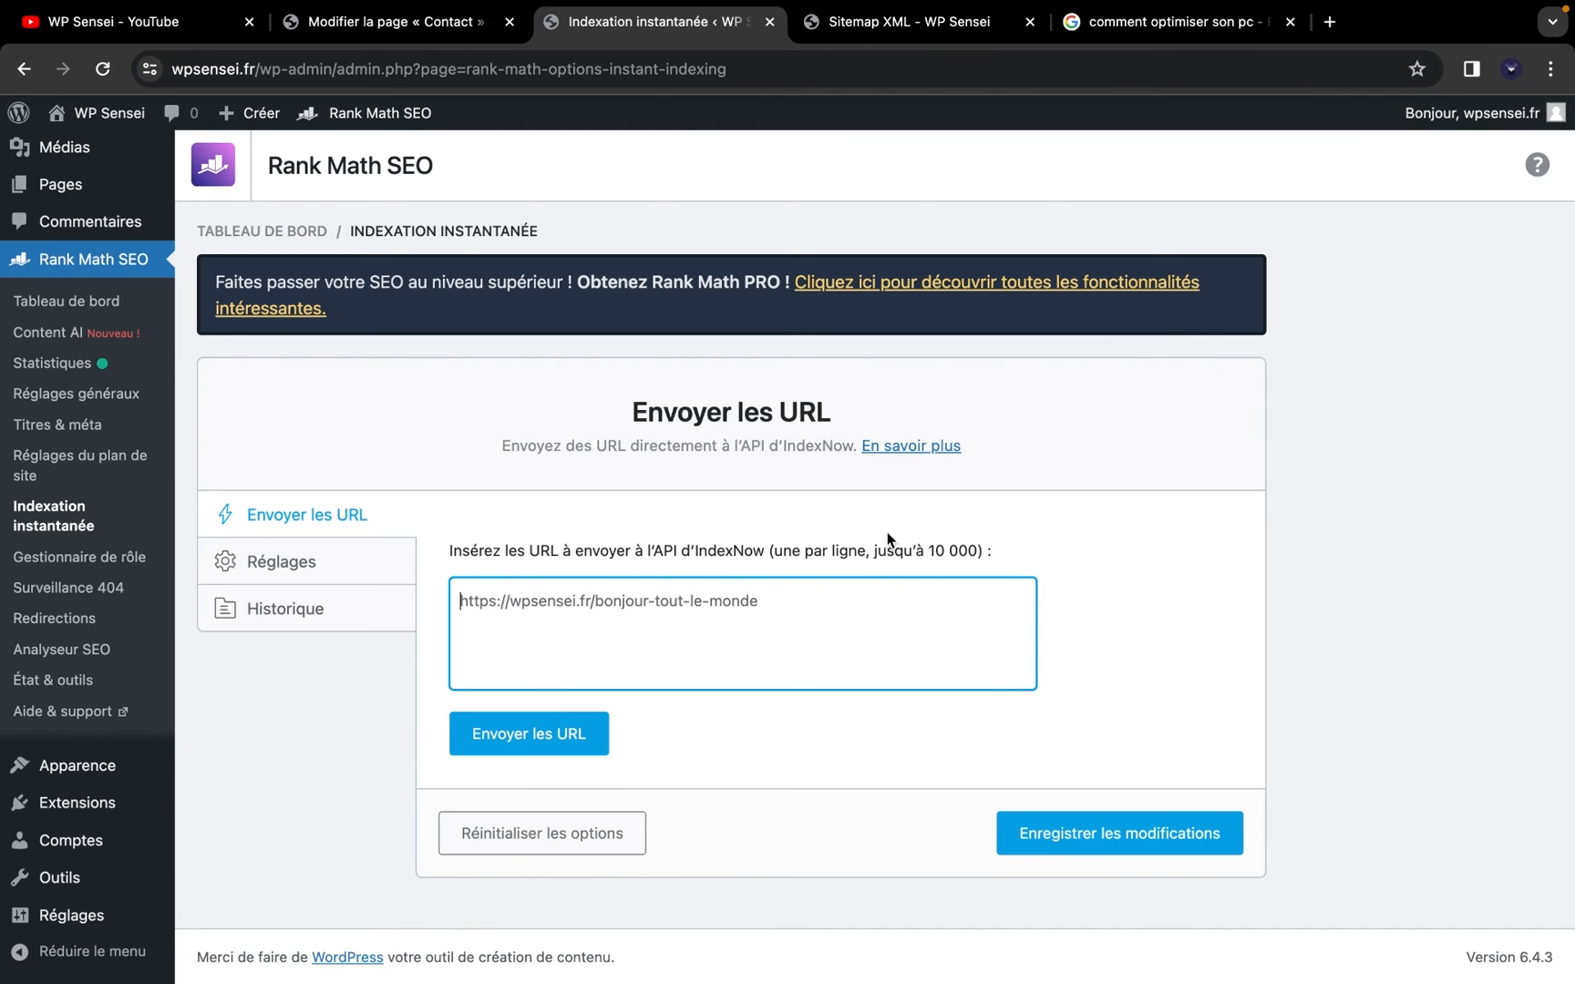
{"action": "left_click", "coordinate": [1047, 538]}
{"action": "left_click", "coordinate": [335, 560]}
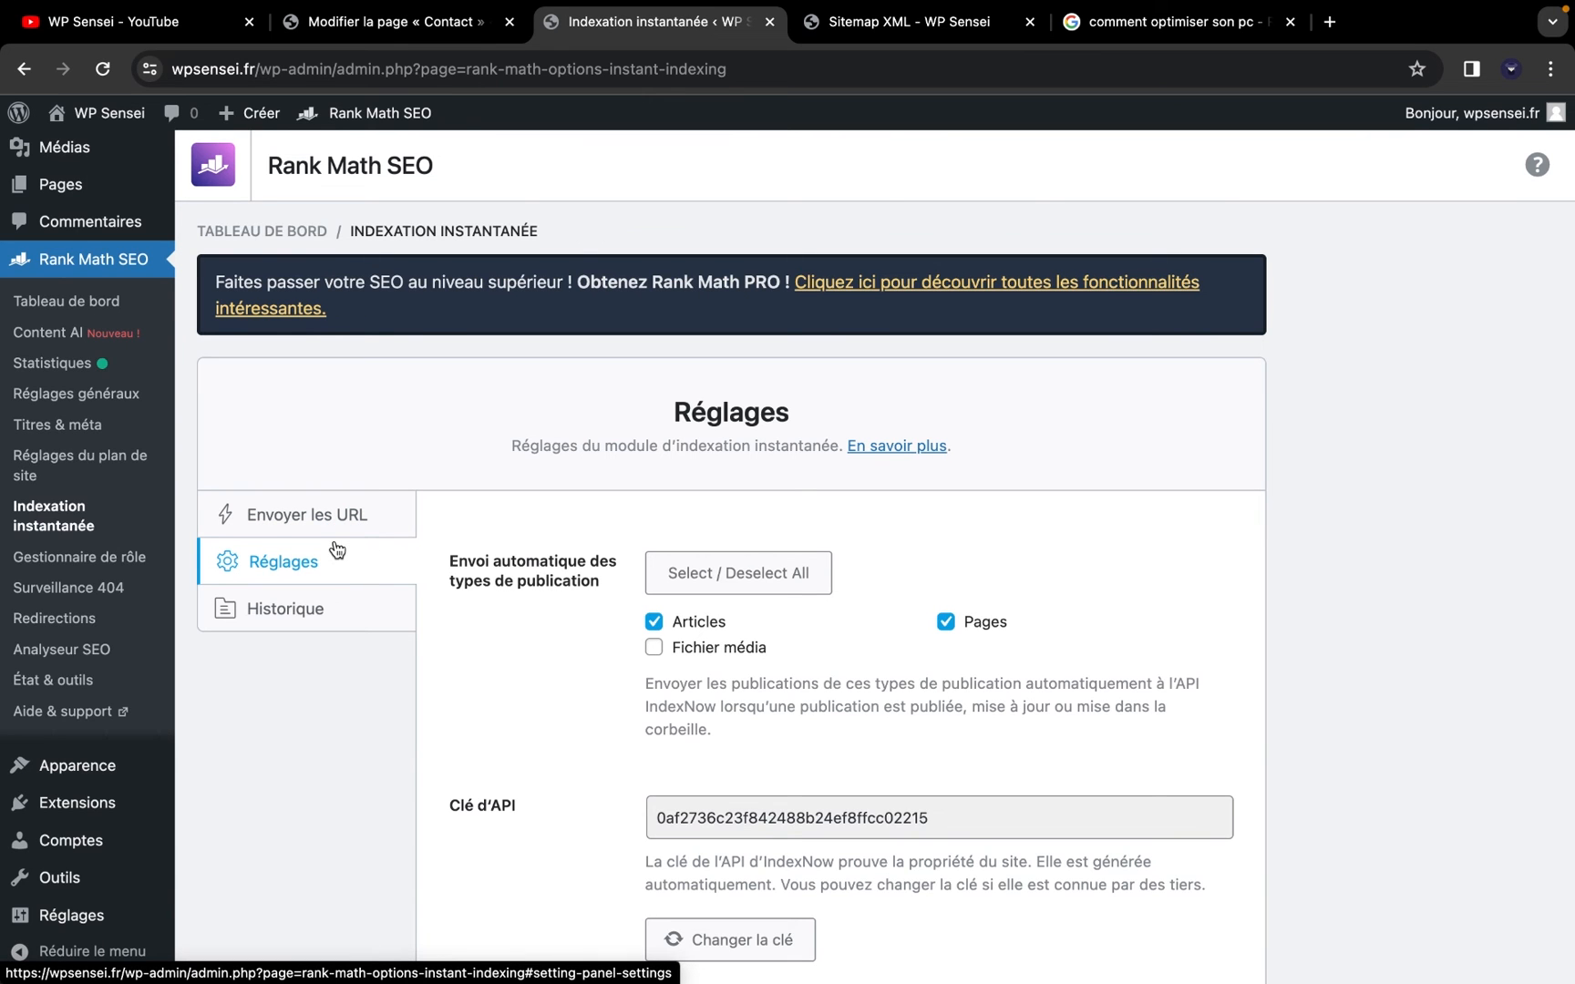
{"action": "scroll", "coordinate": [376, 584], "scroll_direction": "down", "scroll_amount": 3}
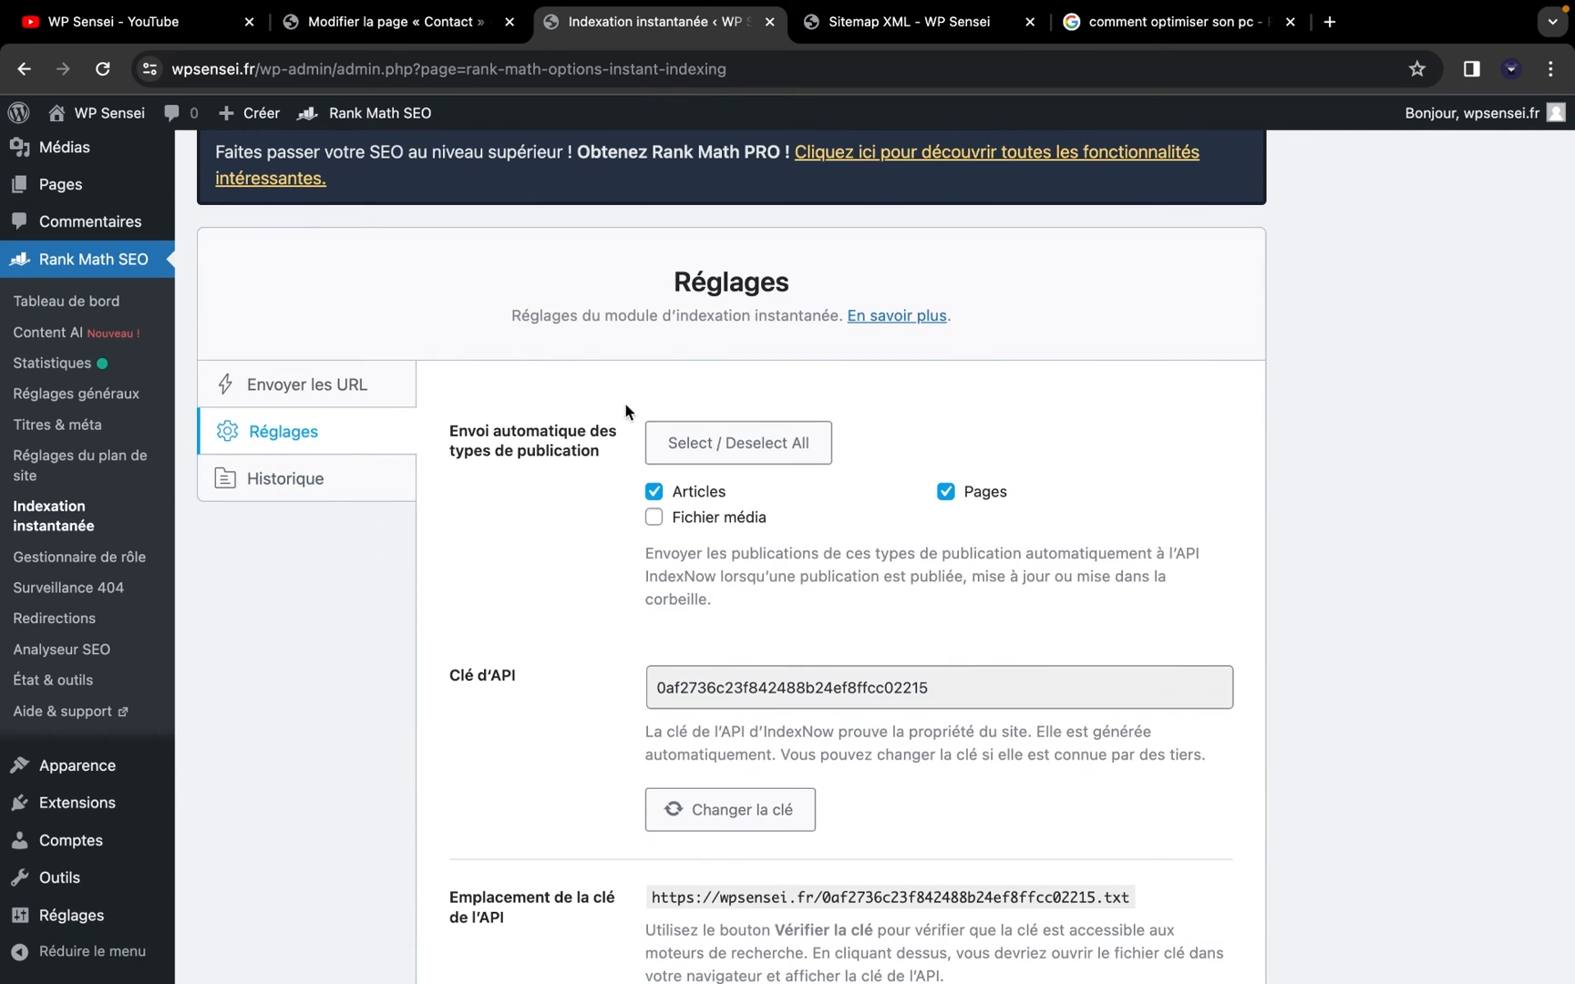
{"action": "left_click", "coordinate": [358, 502]}
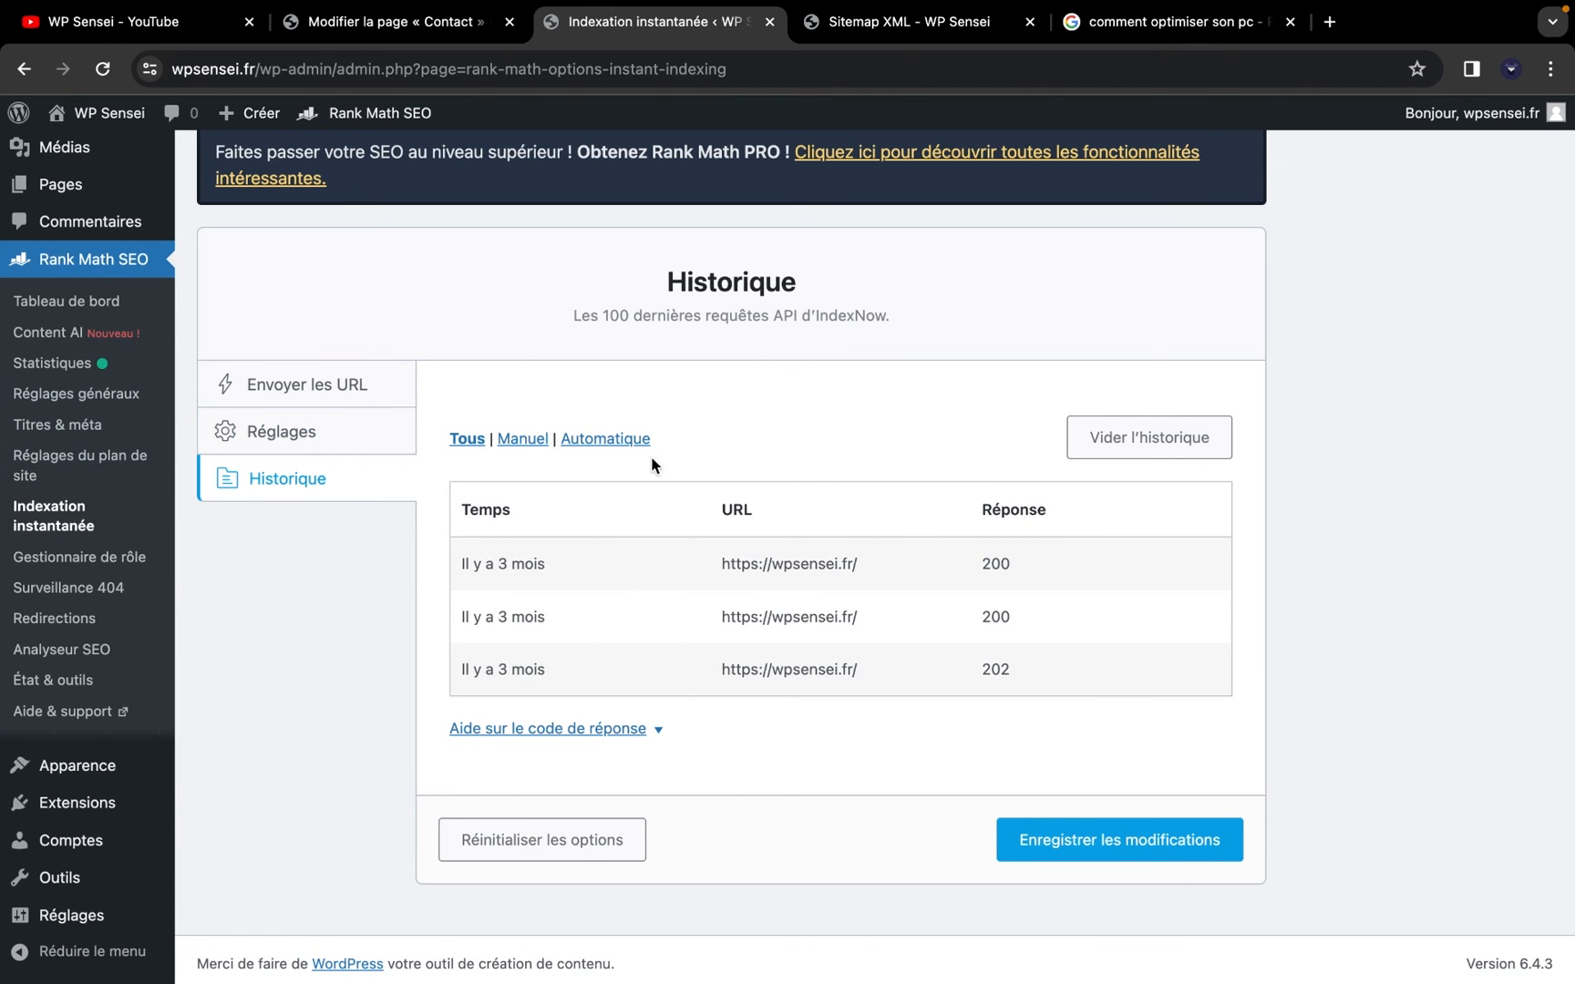
View the role manager's access permissions and the 404 monitoring log
{"action": "left_click", "coordinate": [55, 563]}
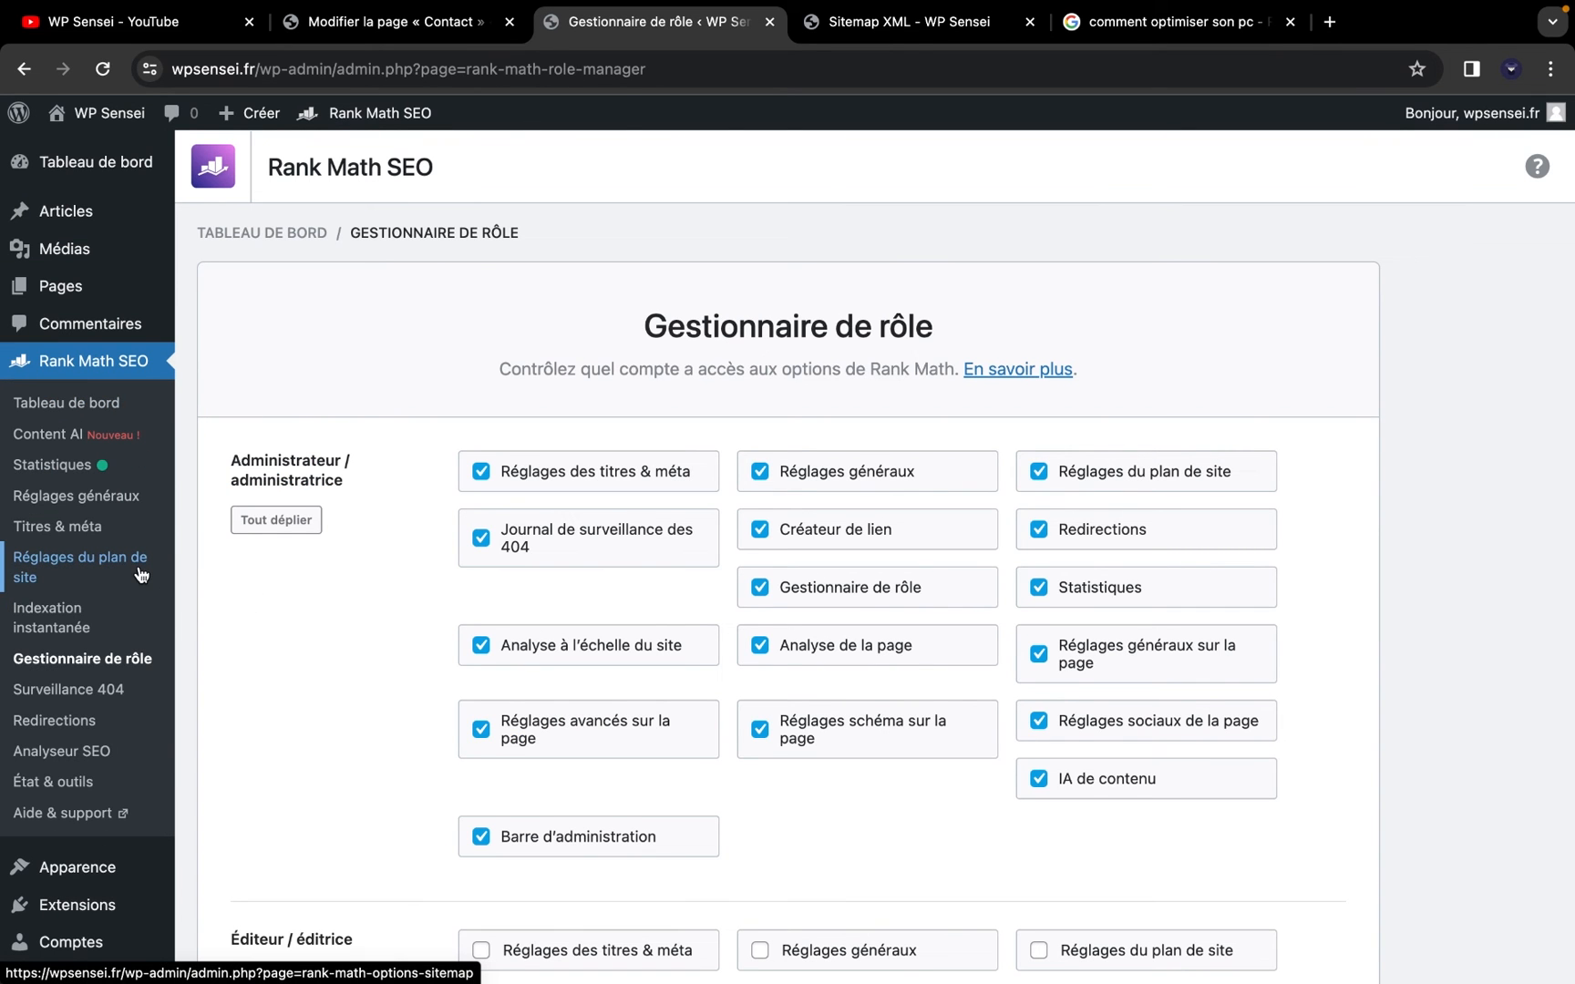
{"action": "left_click", "coordinate": [94, 691]}
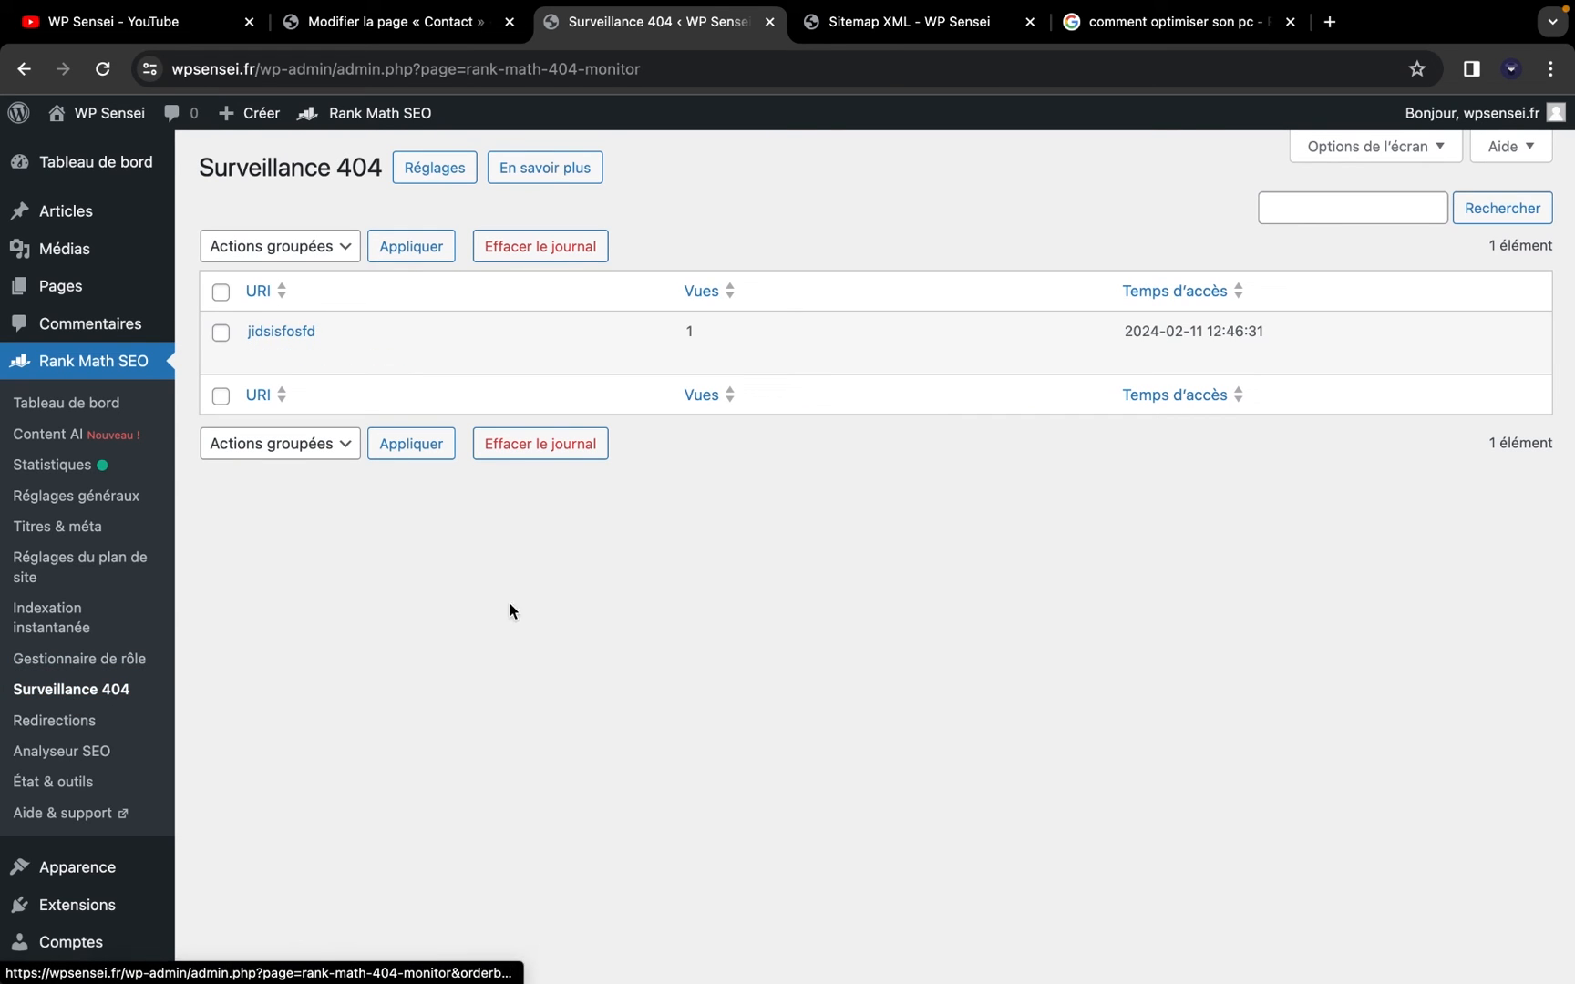
Open a new redirection form and examine its source URL, destination URL, redirection type, maintenance code and status options
{"action": "left_click", "coordinate": [73, 722]}
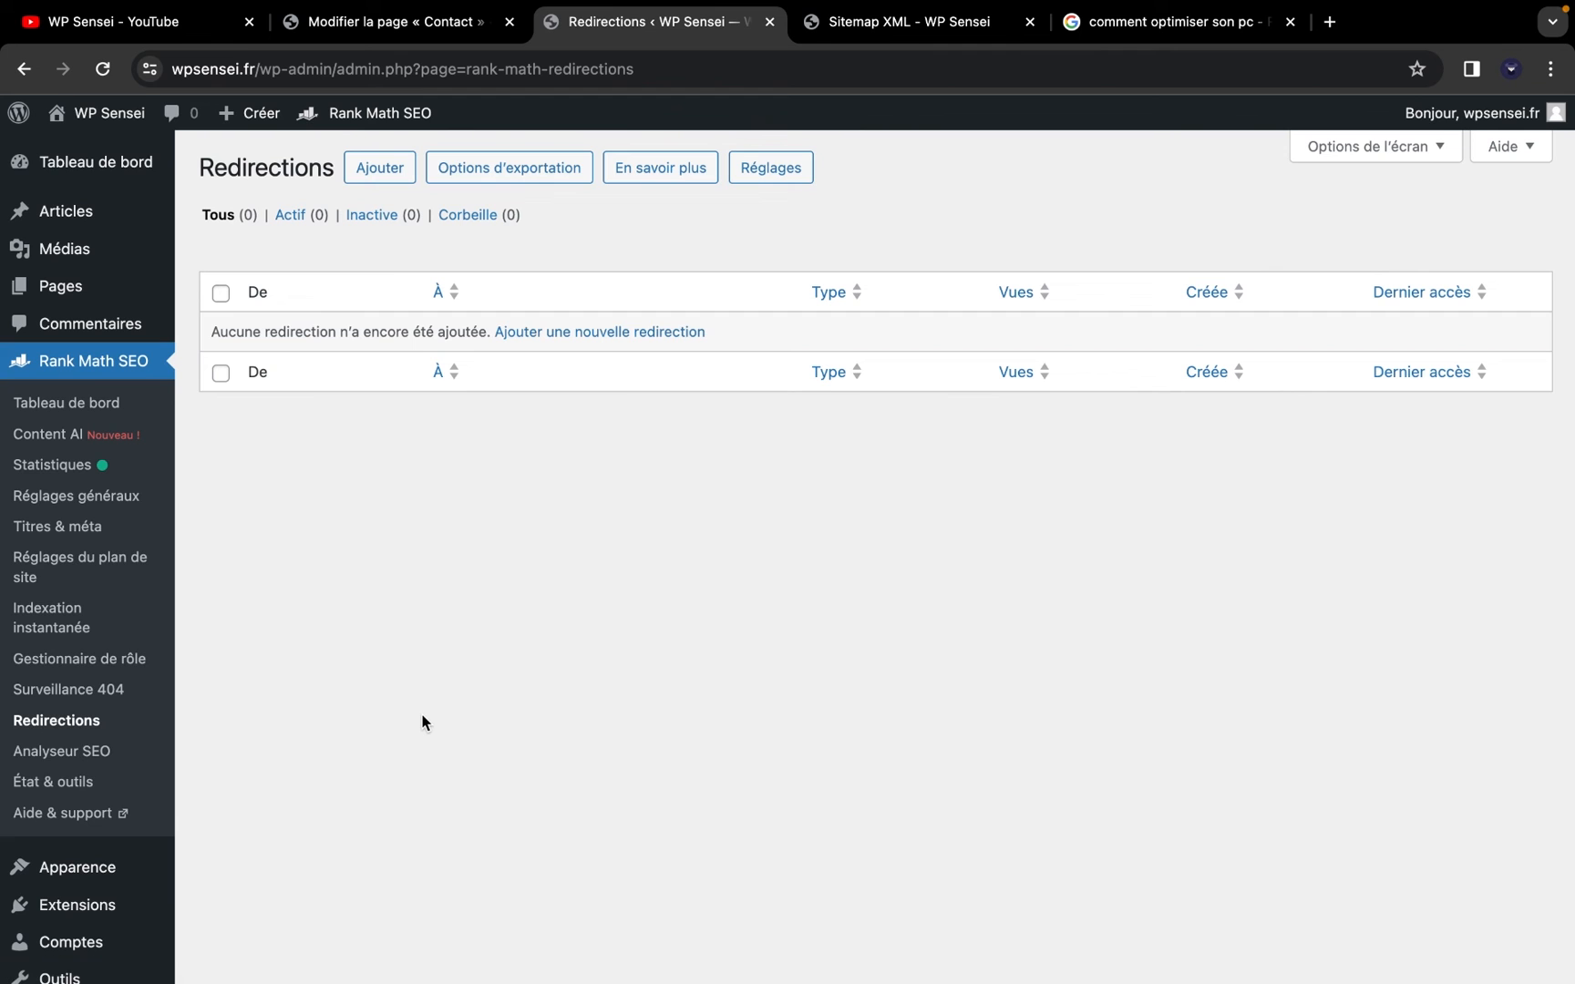
{"action": "left_click", "coordinate": [390, 172]}
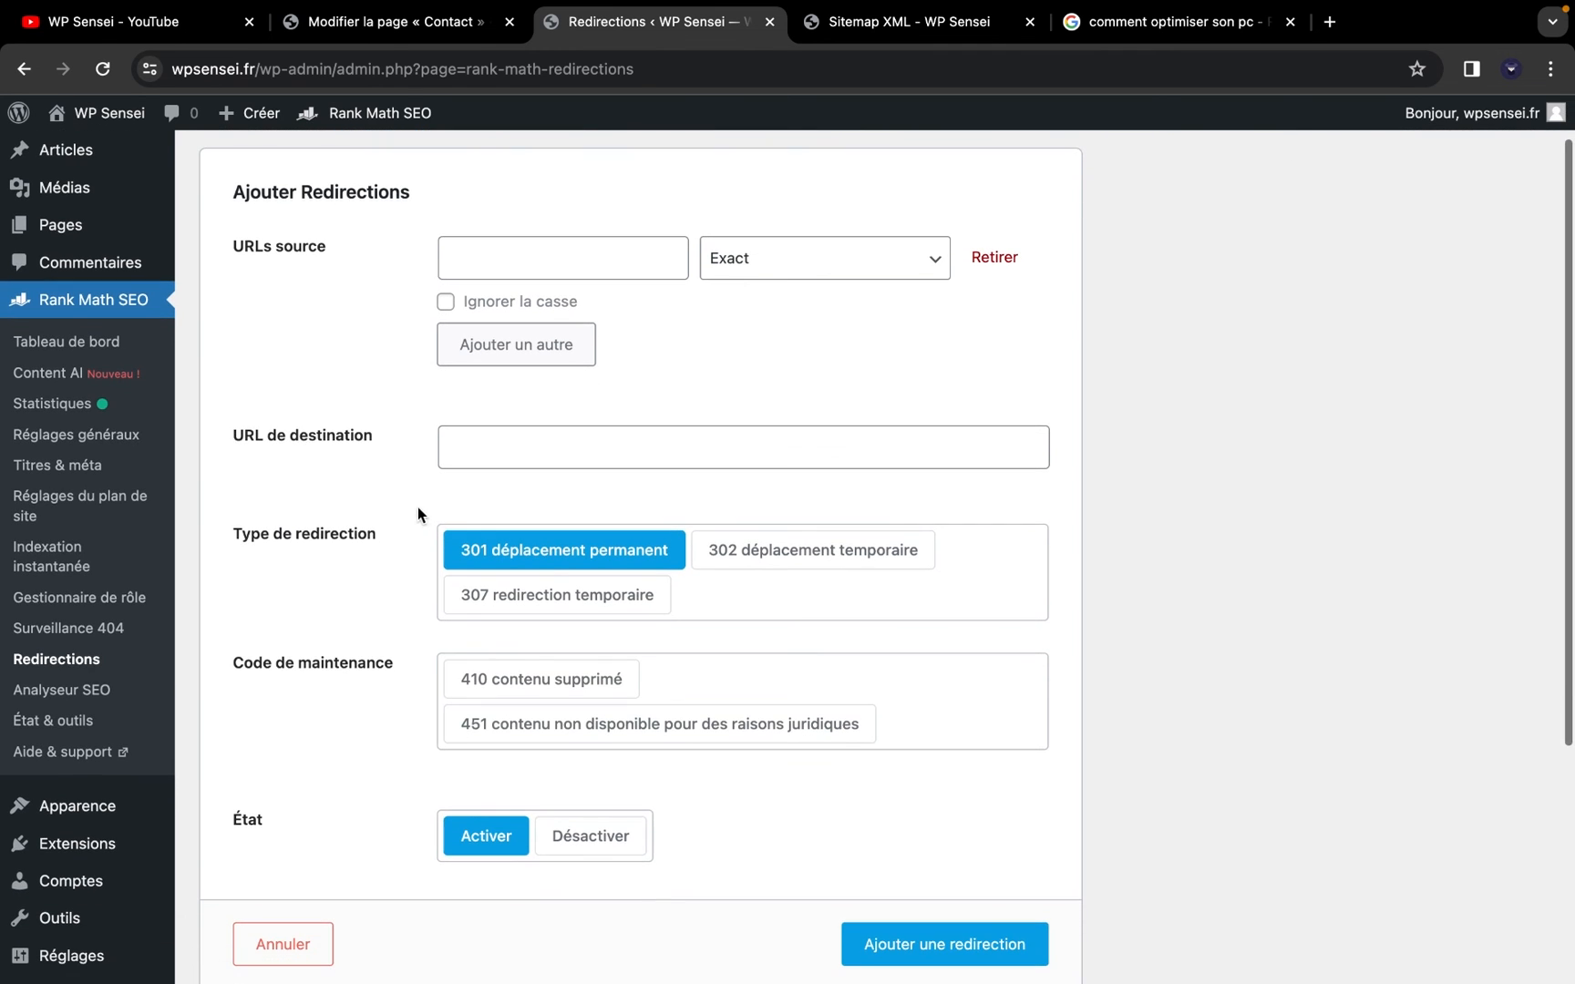
{"action": "left_click", "coordinate": [470, 257]}
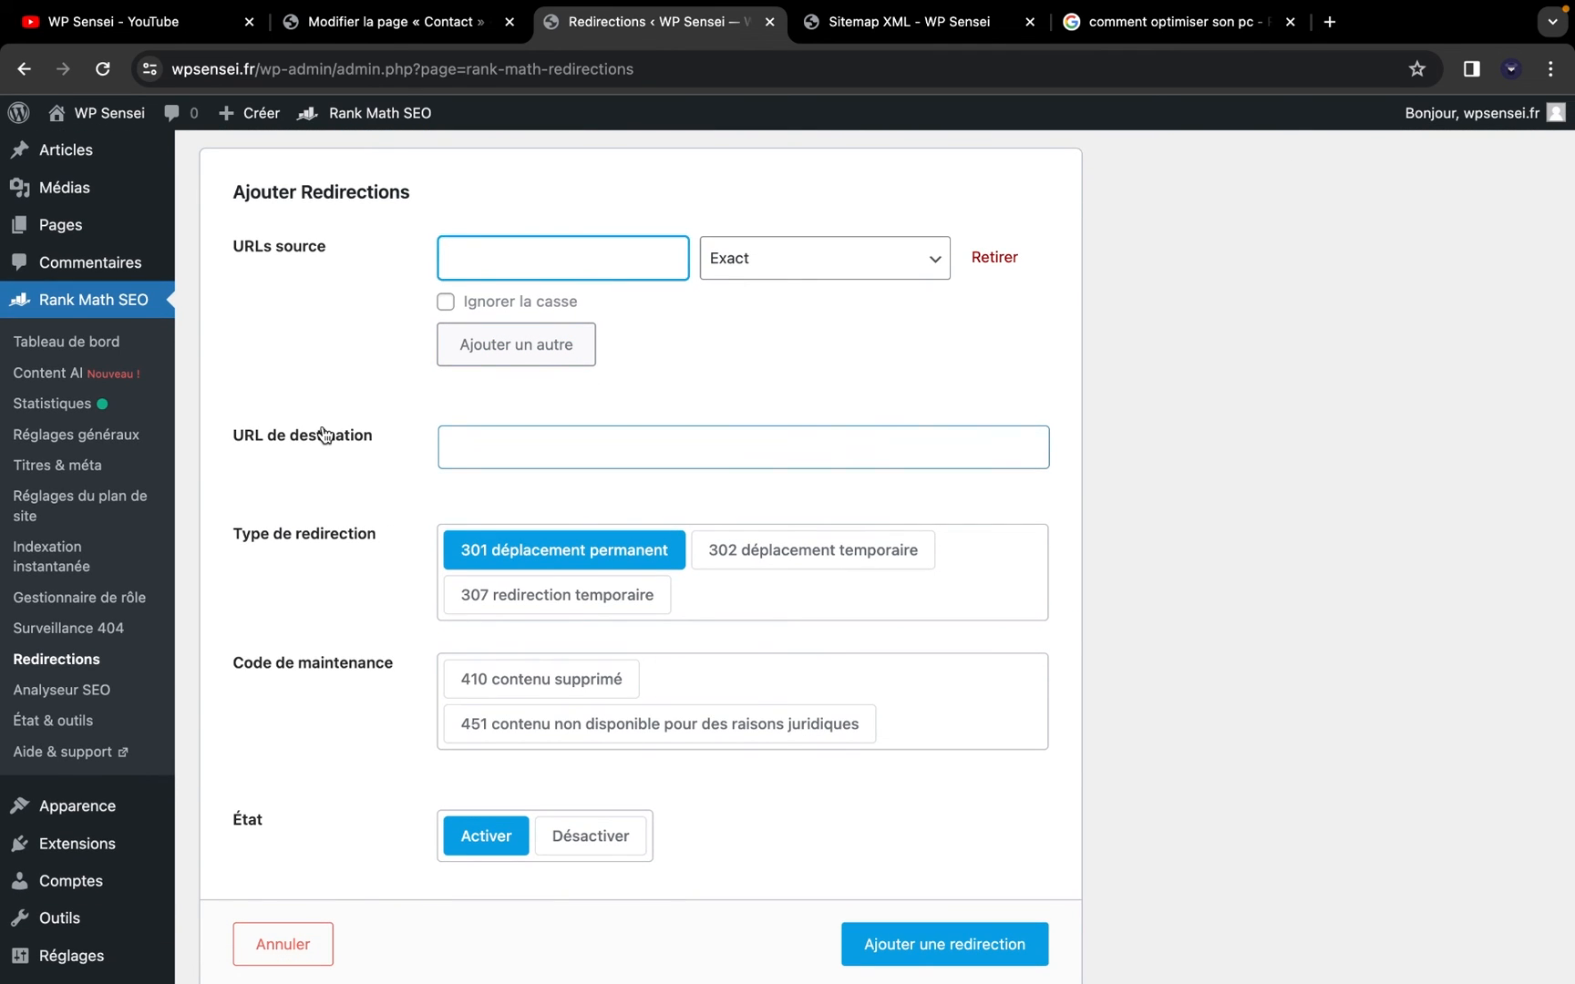
{"action": "left_click", "coordinate": [323, 435]}
{"action": "scroll", "coordinate": [450, 429], "scroll_direction": "up", "scroll_amount": 1}
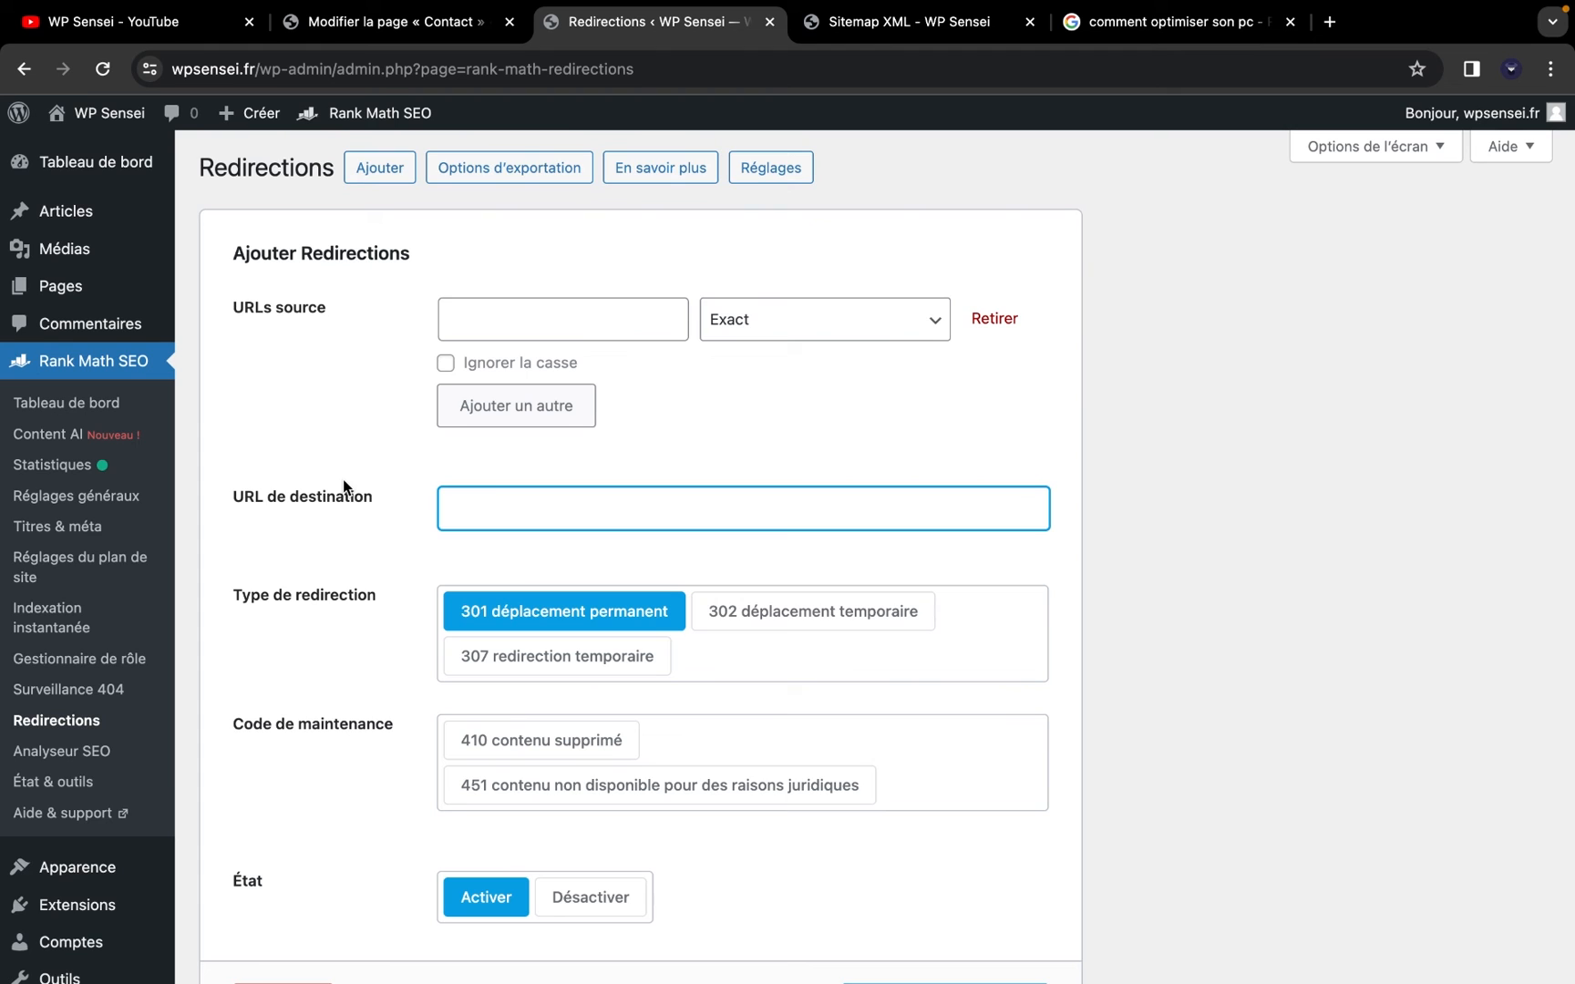
{"action": "left_click", "coordinate": [448, 317]}
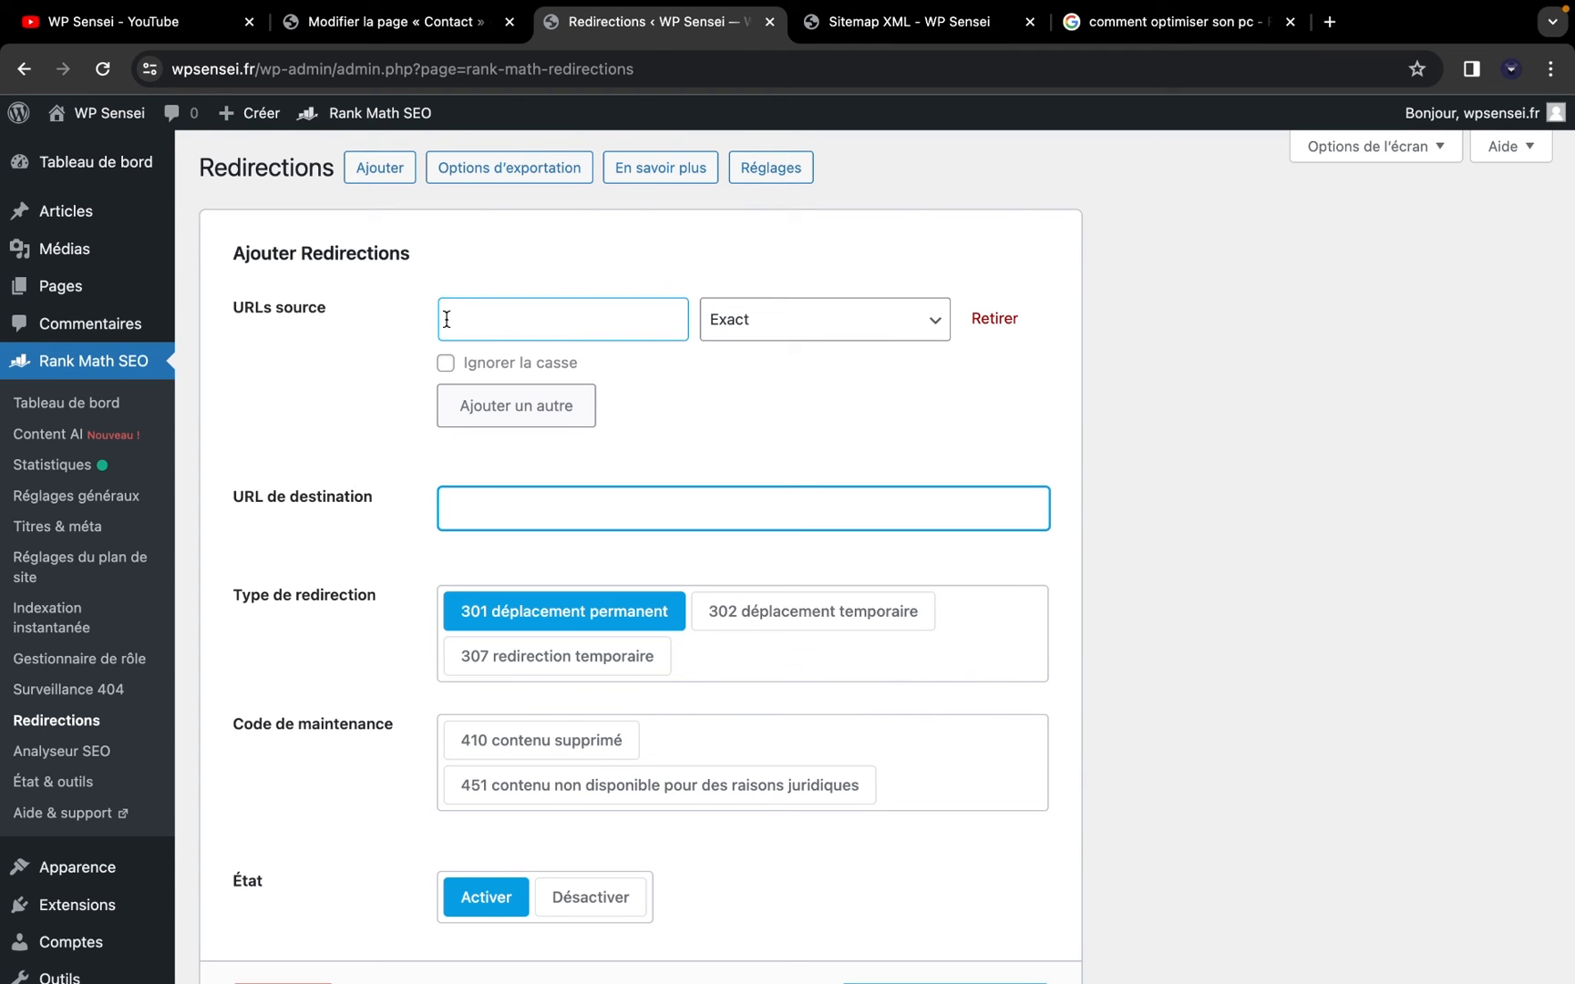
{"action": "left_click", "coordinate": [446, 499]}
{"action": "scroll", "coordinate": [446, 498], "scroll_direction": "down", "scroll_amount": 3}
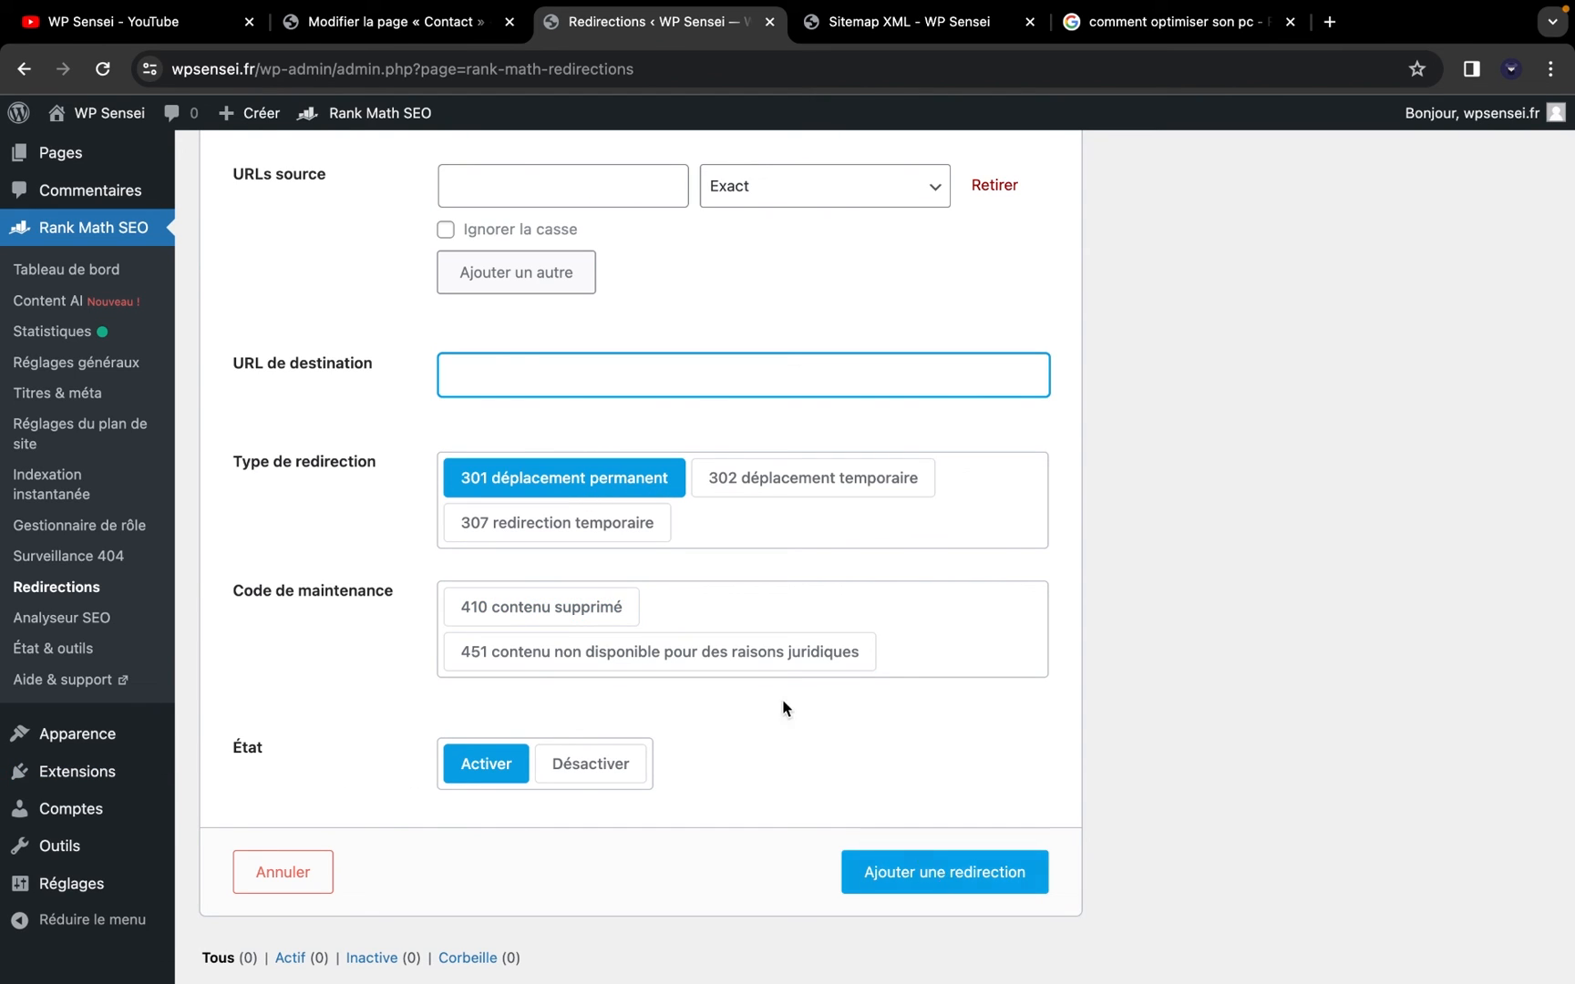
{"action": "scroll", "coordinate": [782, 701], "scroll_direction": "up", "scroll_amount": 3}
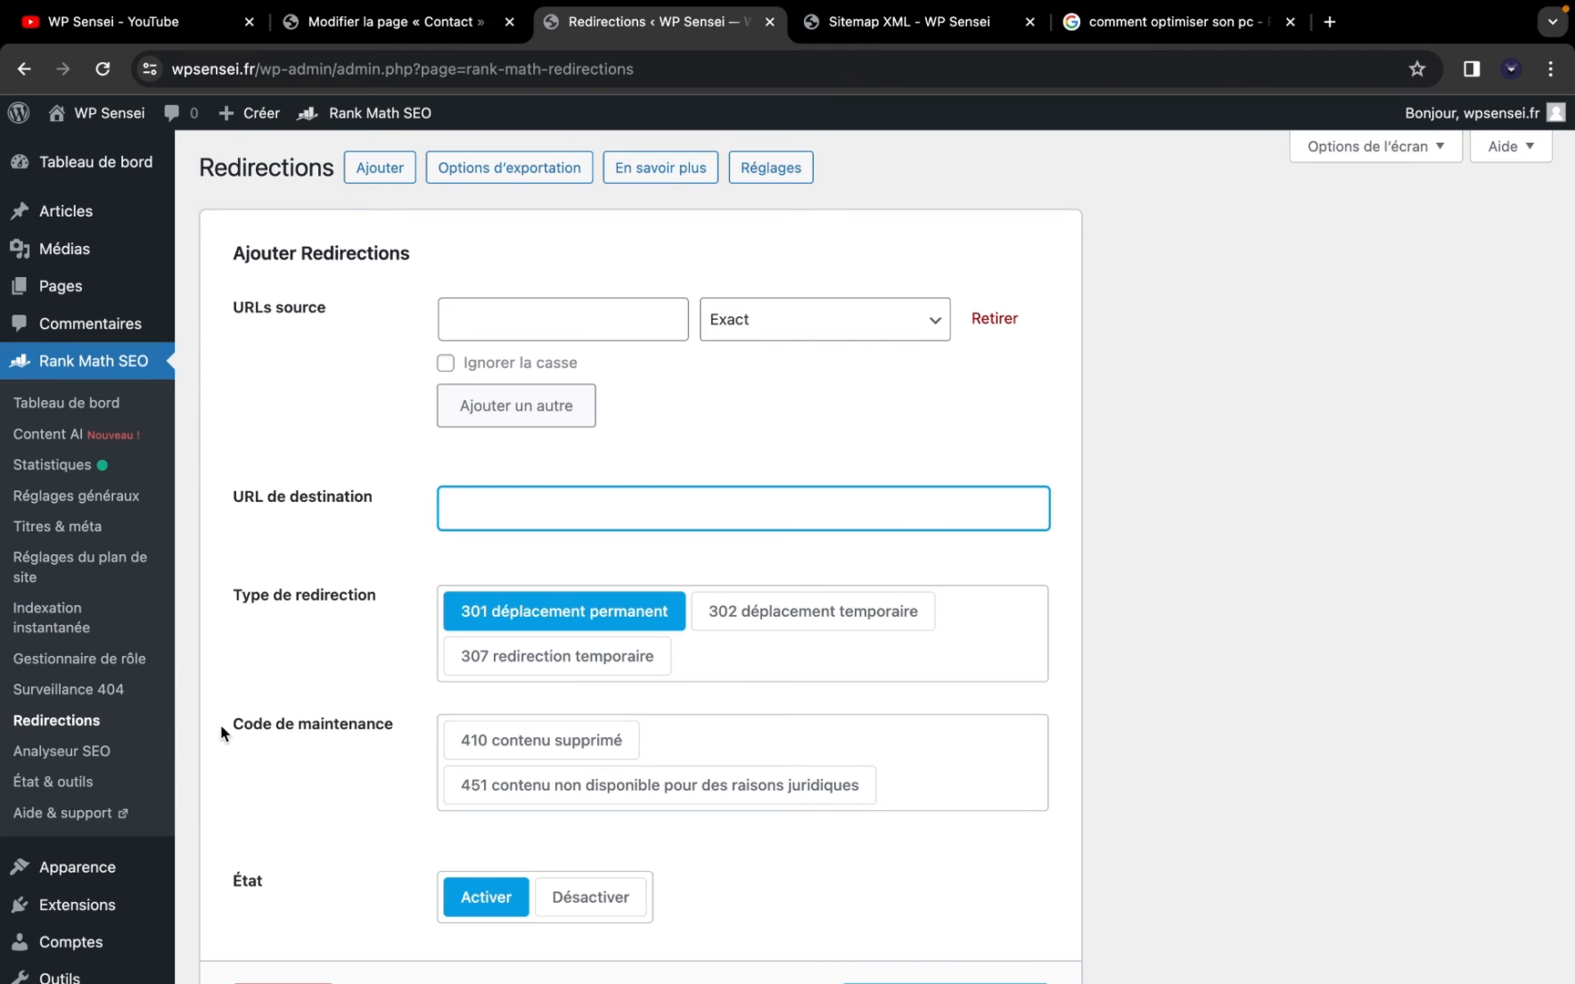
Open the SEO analyser and examine the site's score and individual test results
{"action": "left_click", "coordinate": [95, 752]}
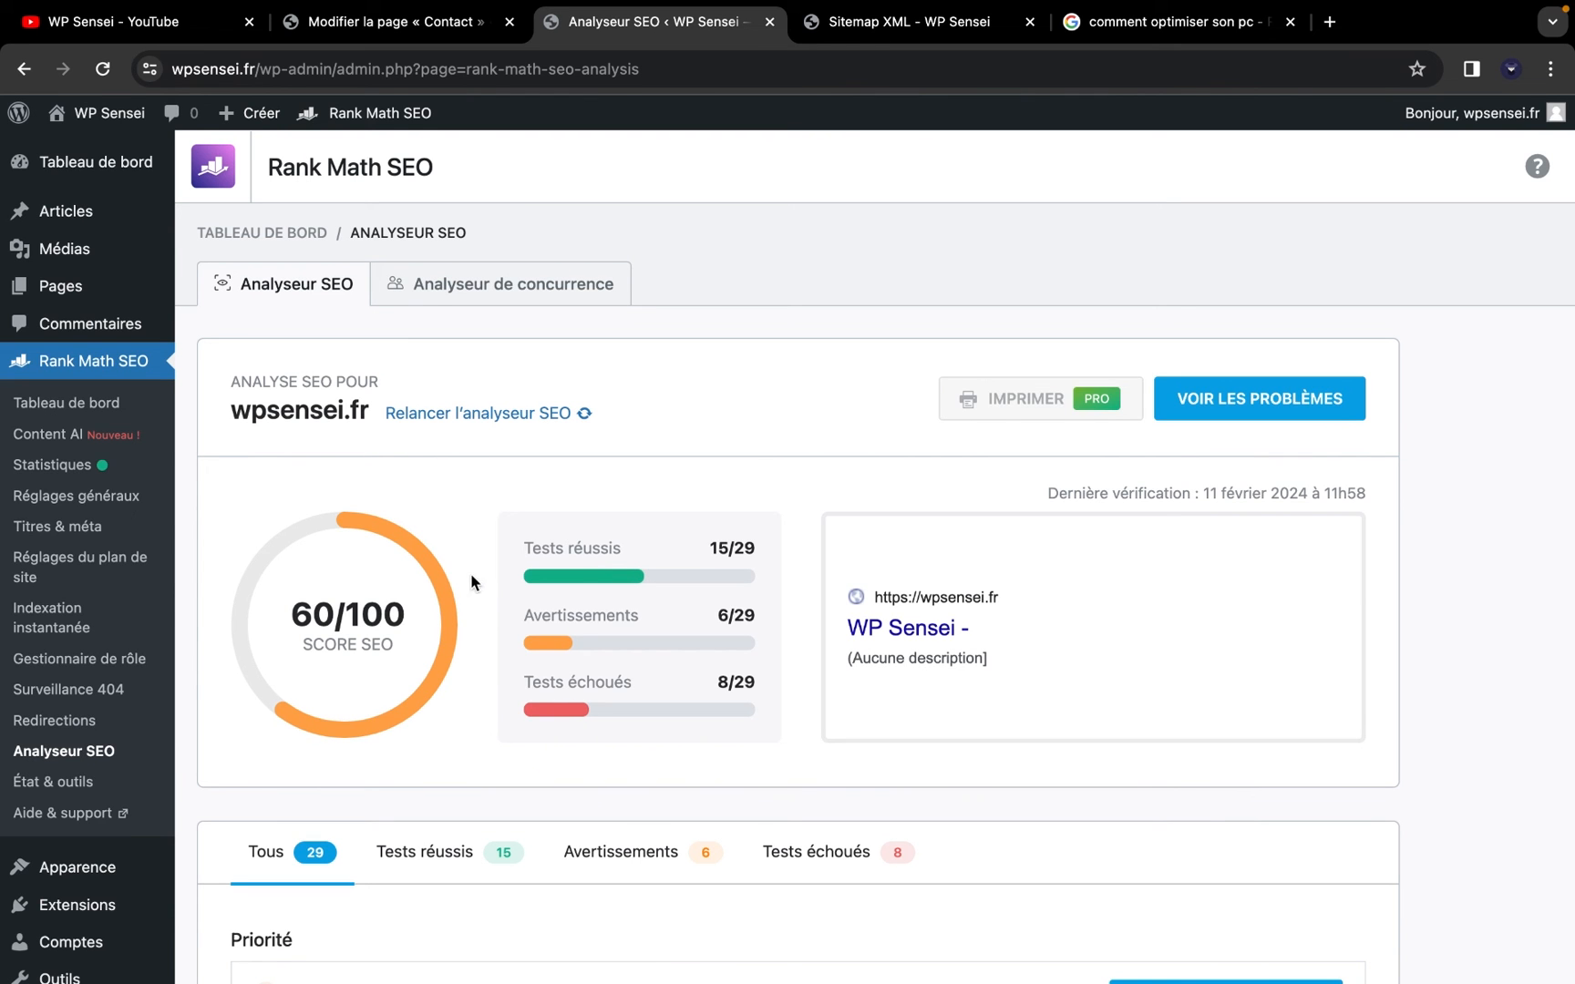
{"action": "scroll", "coordinate": [471, 581], "scroll_direction": "down", "scroll_amount": 7}
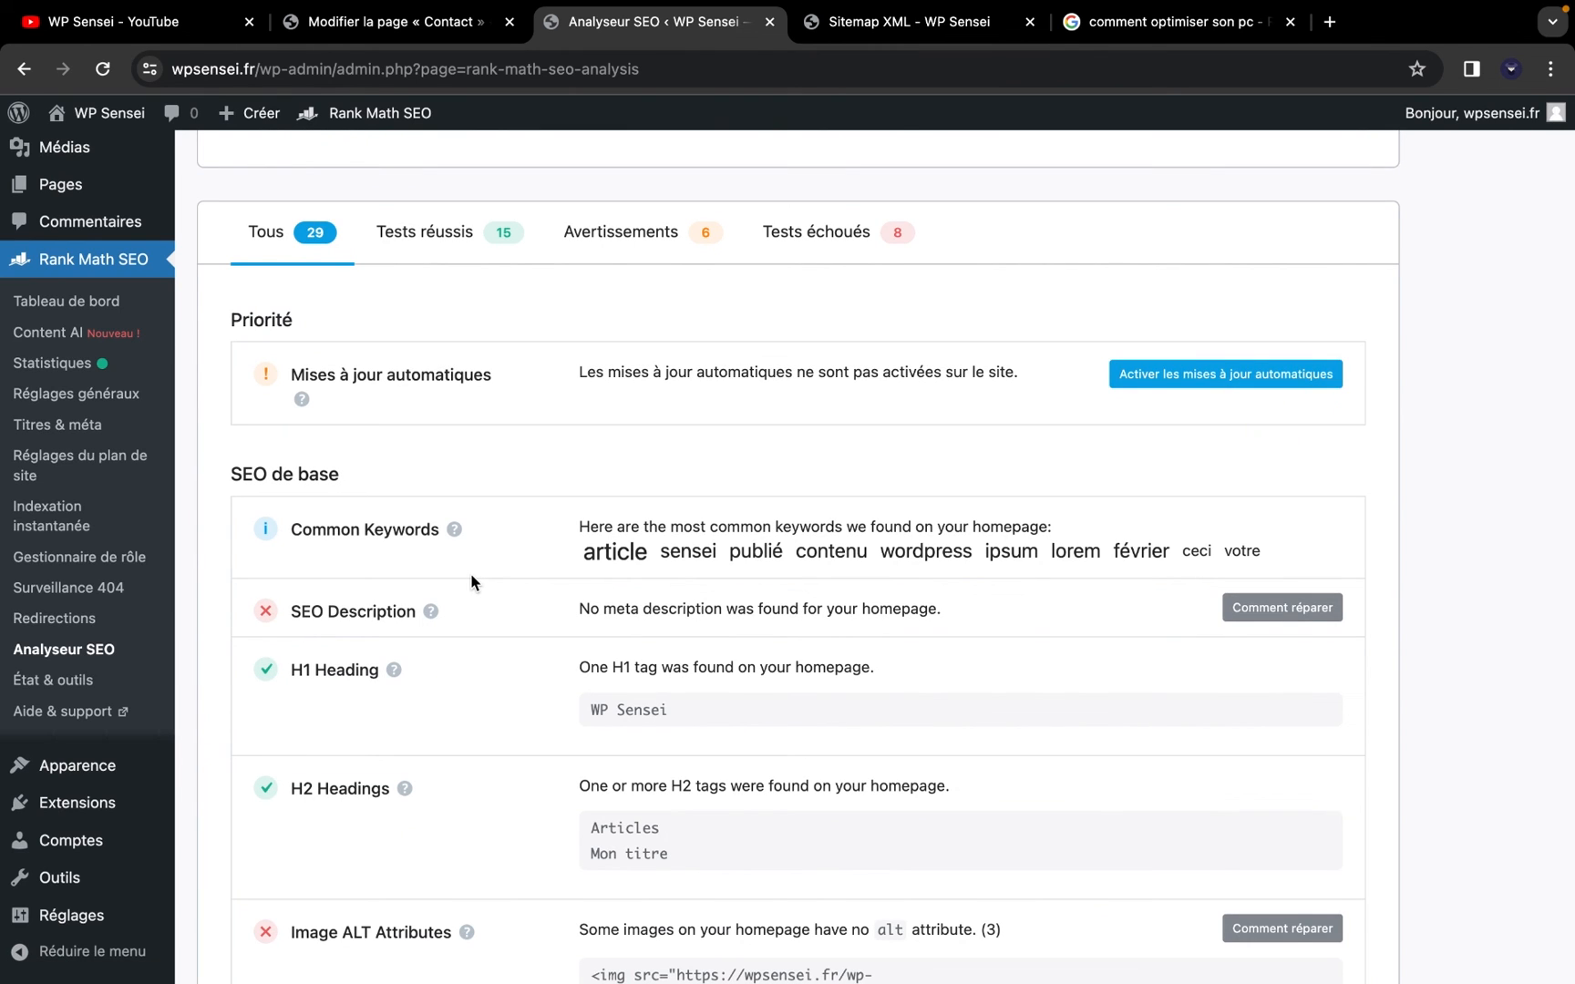
Open État & outils, check the version control options, and examine the Rank Math details in the system status
{"action": "left_click", "coordinate": [41, 683]}
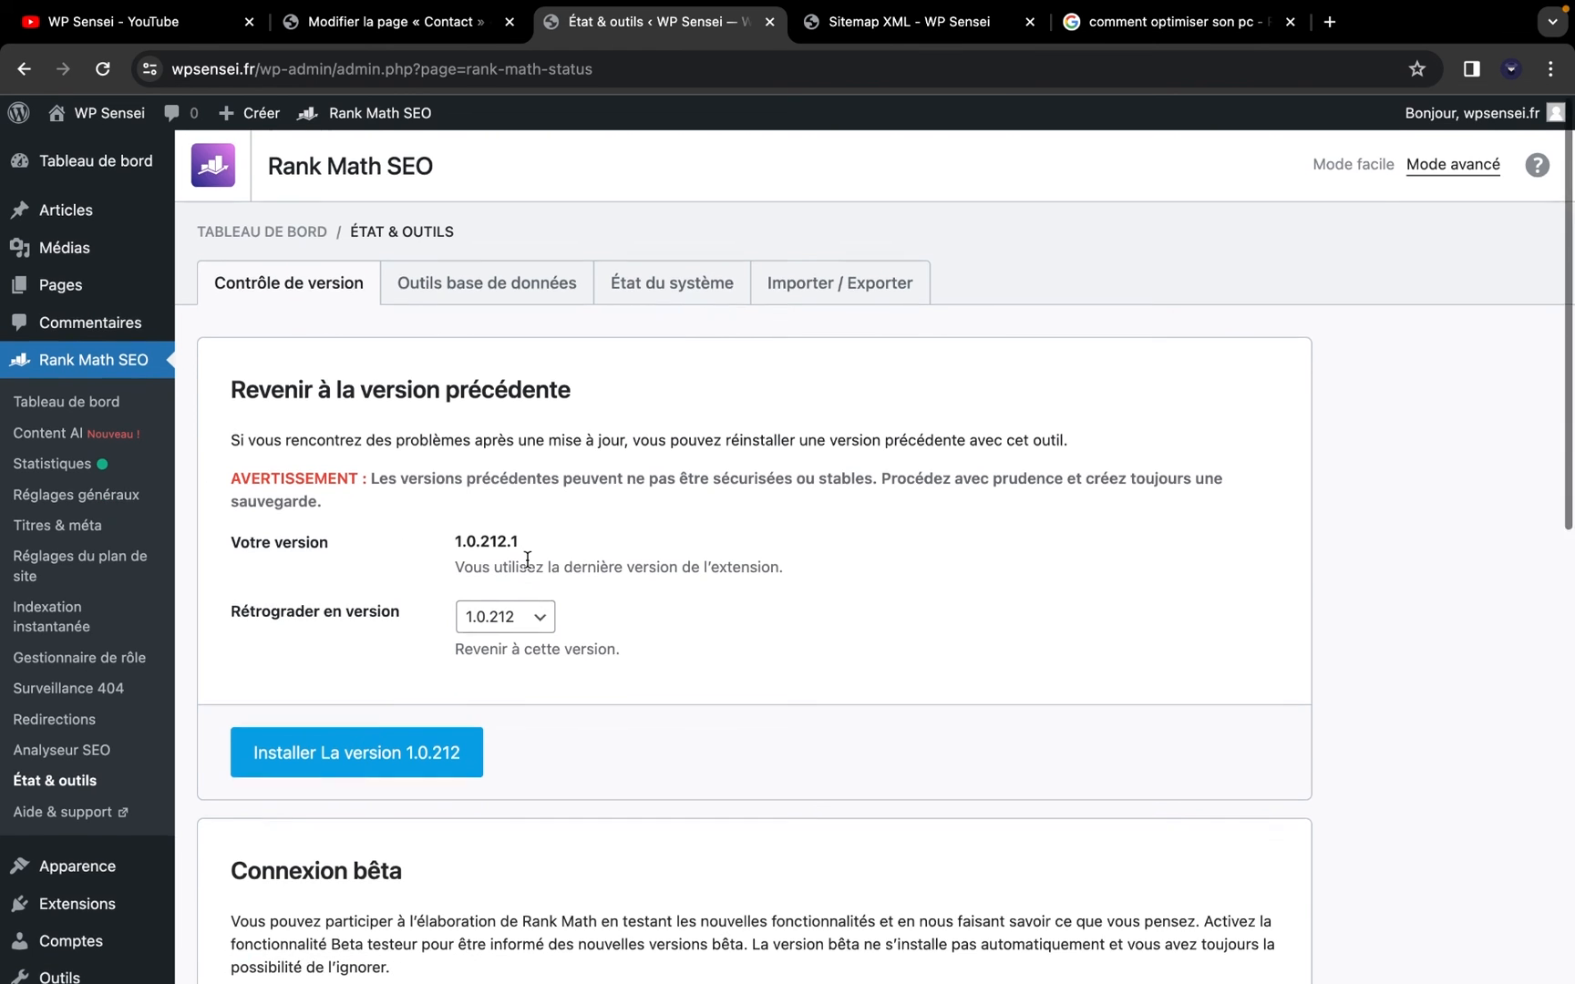
{"action": "scroll", "coordinate": [546, 561], "scroll_direction": "down", "scroll_amount": 2}
{"action": "scroll", "coordinate": [527, 559], "scroll_direction": "up", "scroll_amount": 2}
{"action": "left_click", "coordinate": [665, 290]}
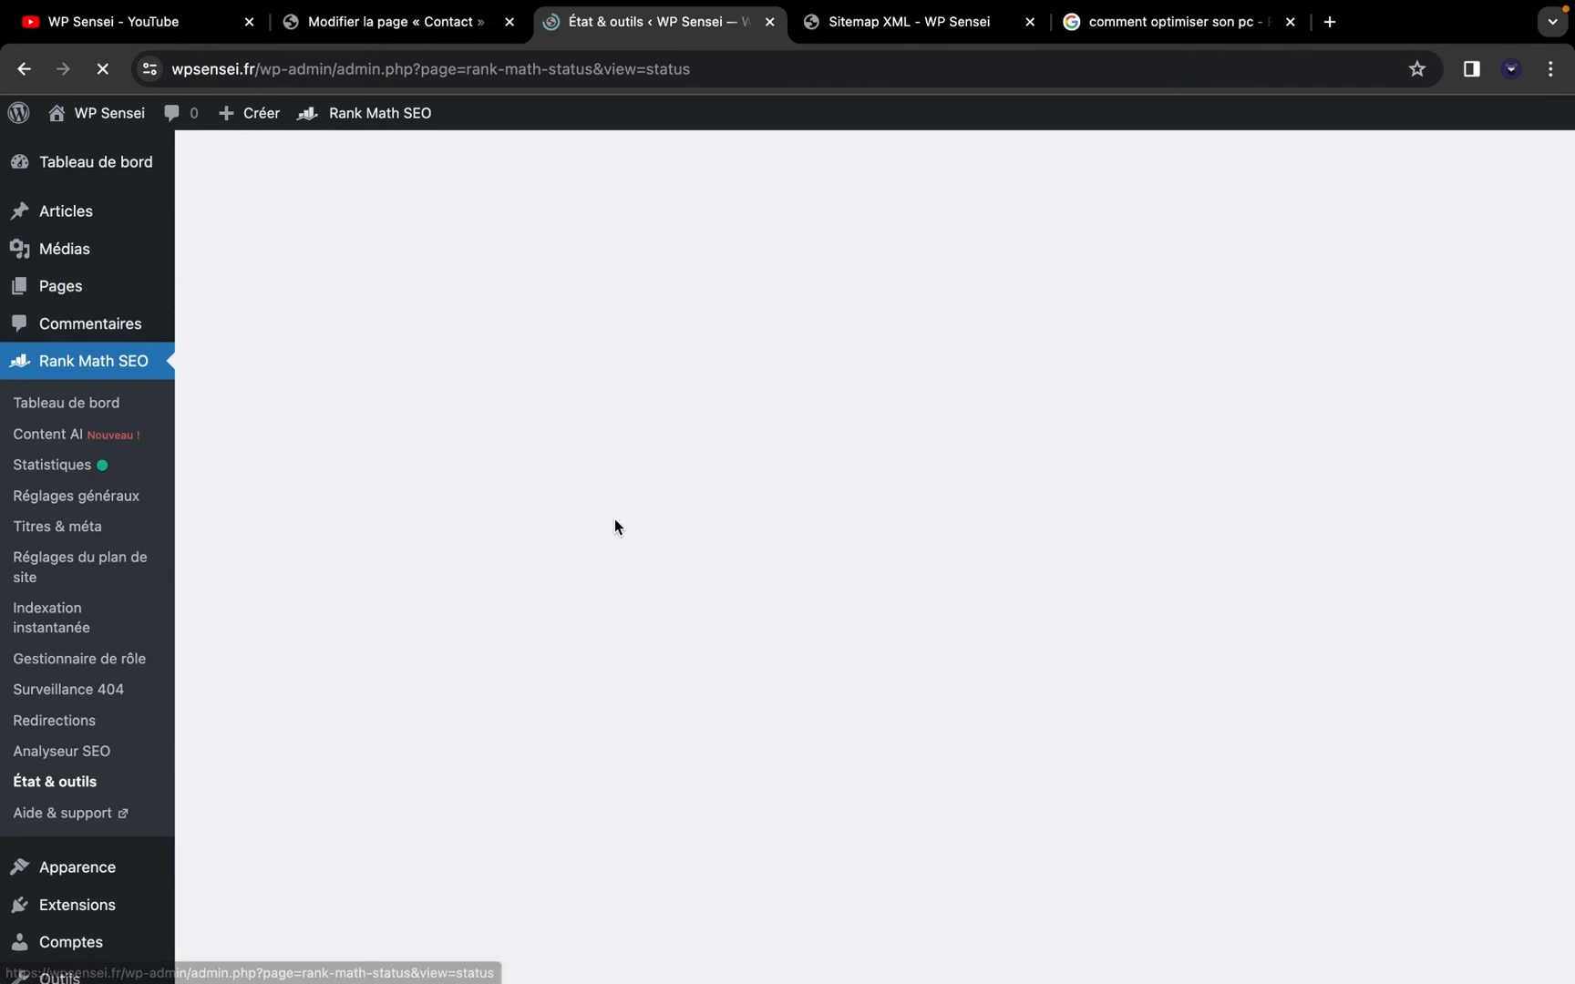
{"action": "left_click", "coordinate": [601, 542]}
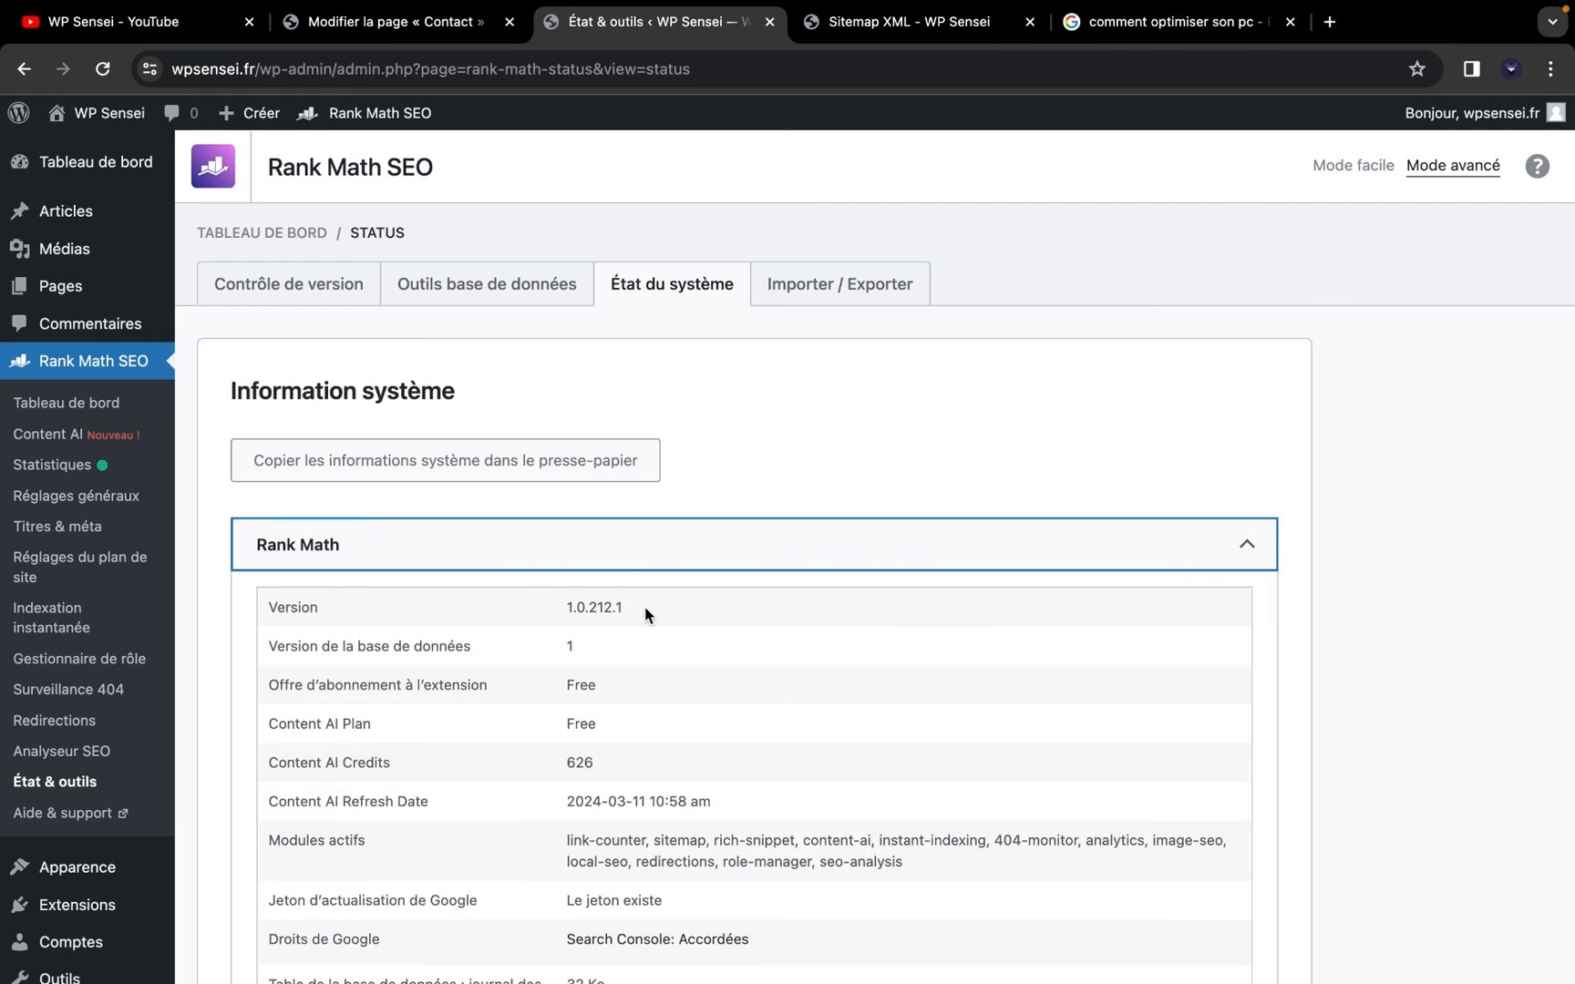
{"action": "scroll", "coordinate": [645, 607], "scroll_direction": "down", "scroll_amount": 3}
{"action": "scroll", "coordinate": [707, 627], "scroll_direction": "down", "scroll_amount": 2}
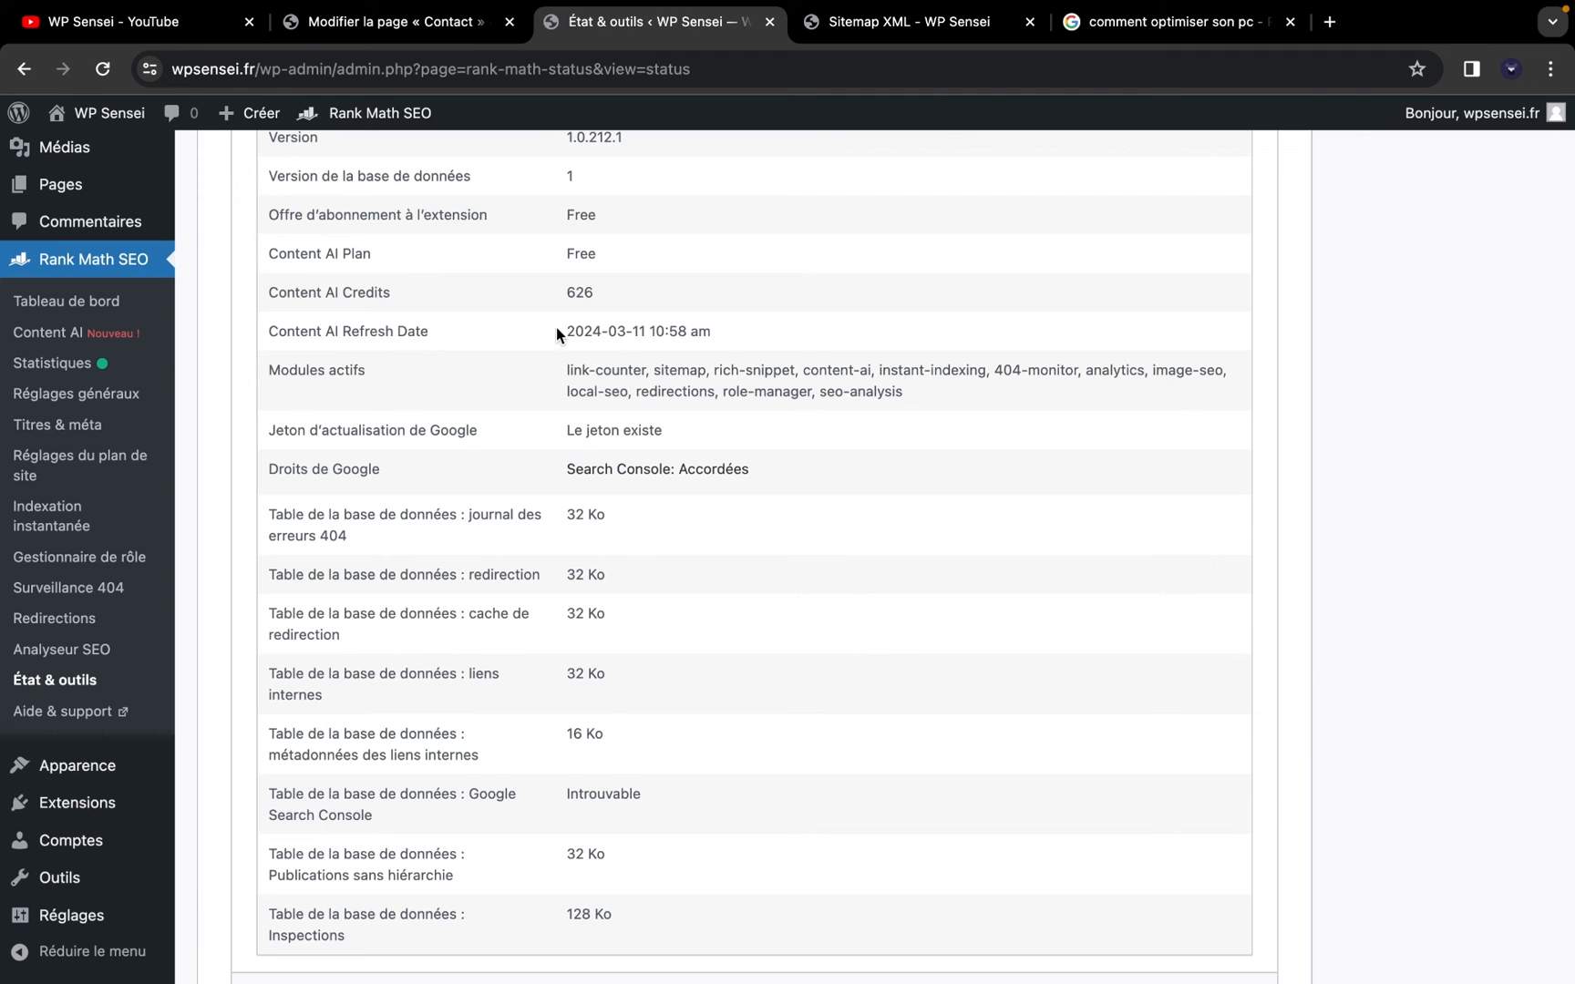
{"action": "scroll", "coordinate": [556, 332], "scroll_direction": "down", "scroll_amount": 5}
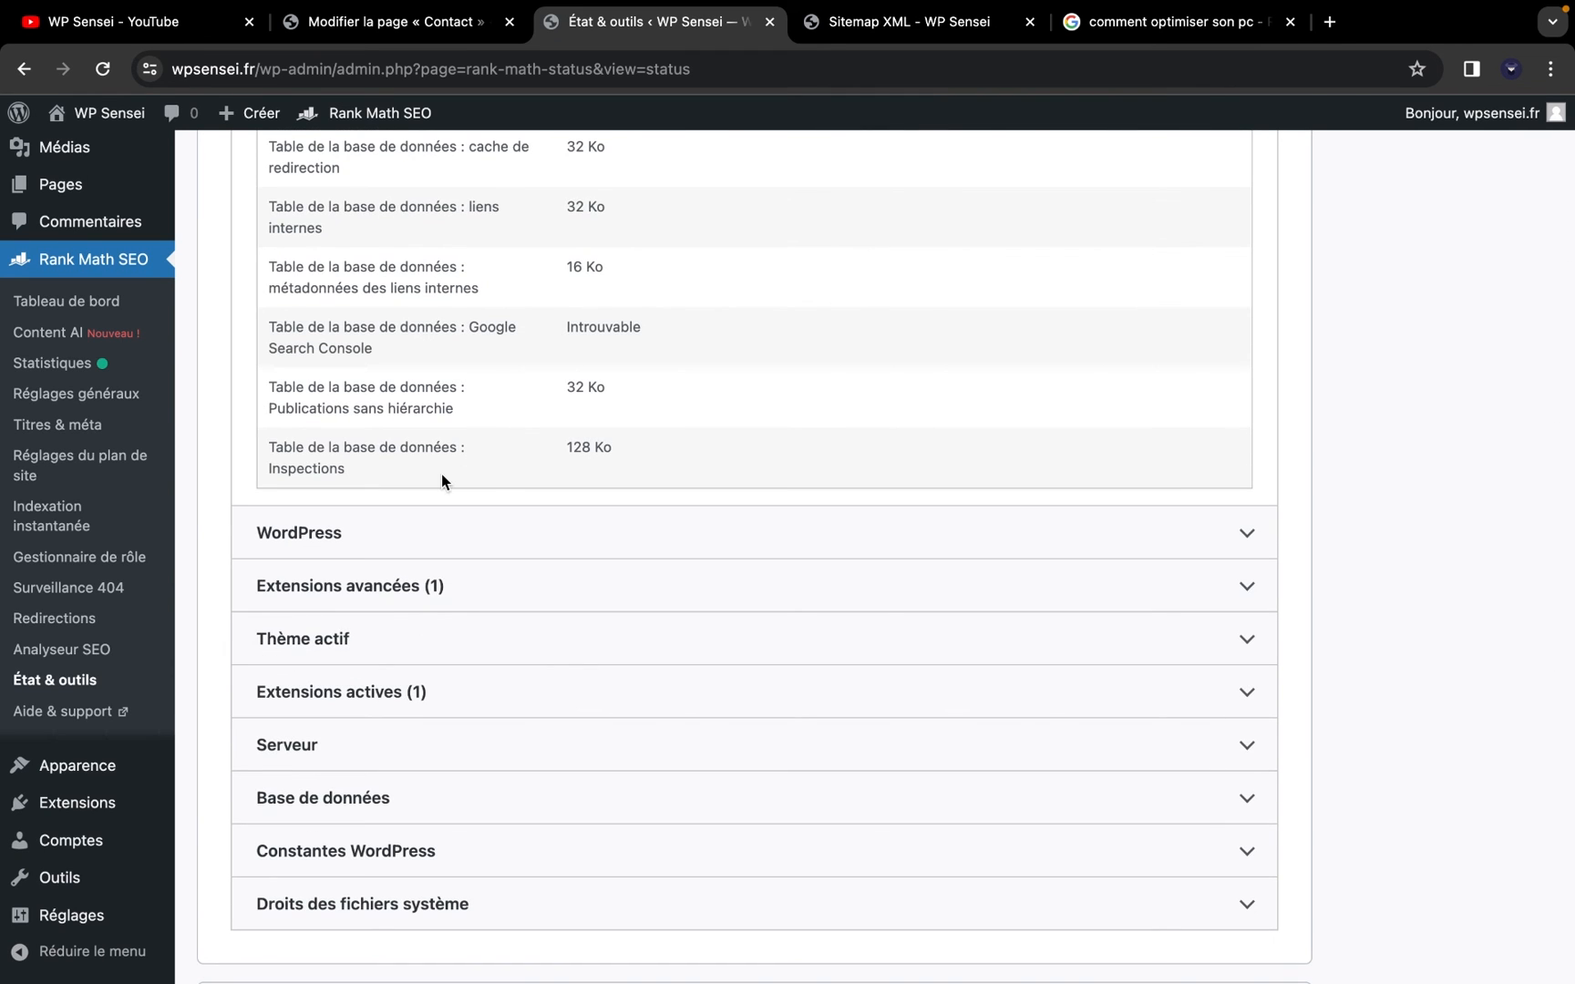
{"action": "scroll", "coordinate": [137, 547], "scroll_direction": "up", "scroll_amount": 5}
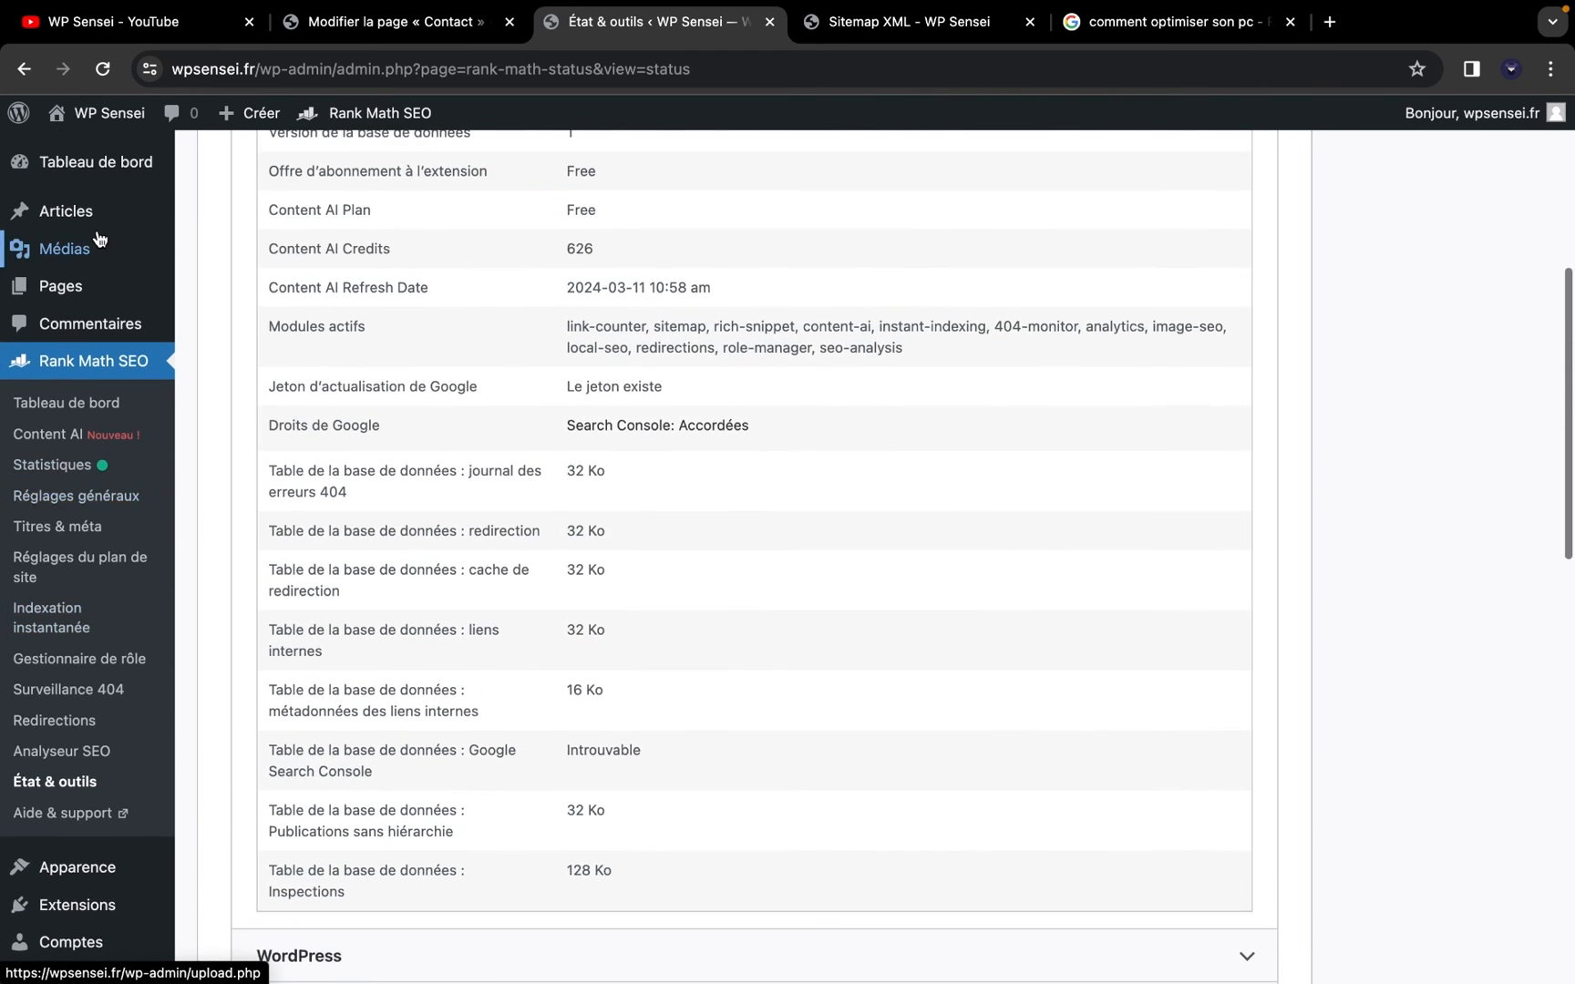
Show the Titre SEO and Description SEO columns in the site's list of pages
{"action": "left_click", "coordinate": [84, 286]}
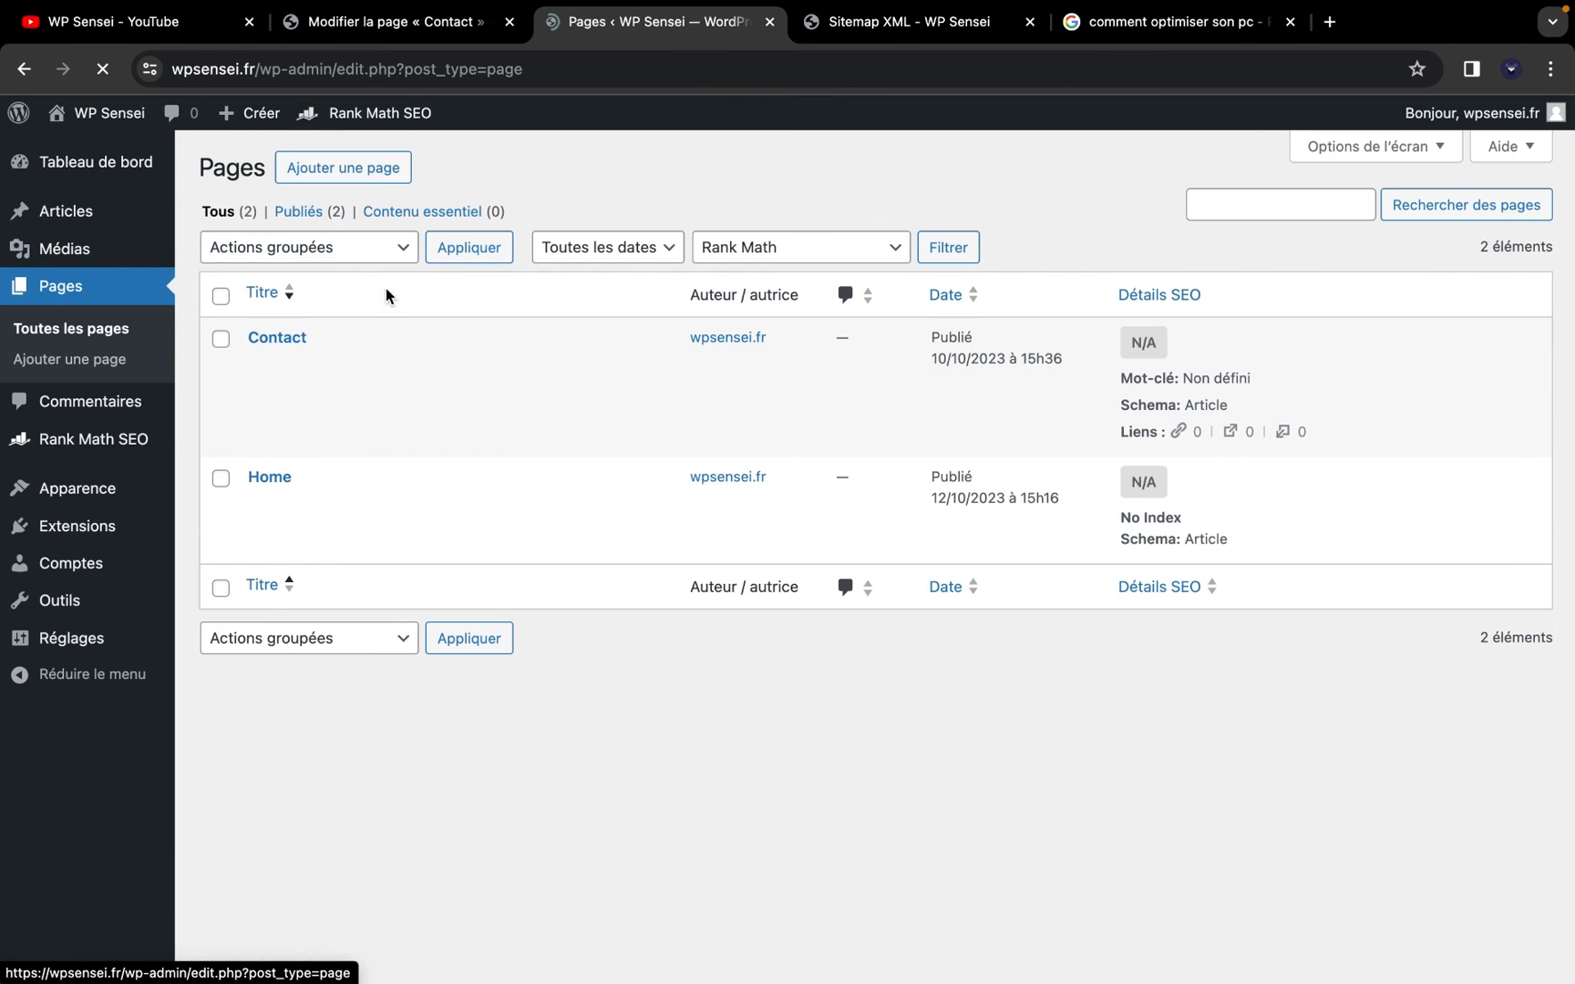
{"action": "mouse_move", "coordinate": [114, 217]}
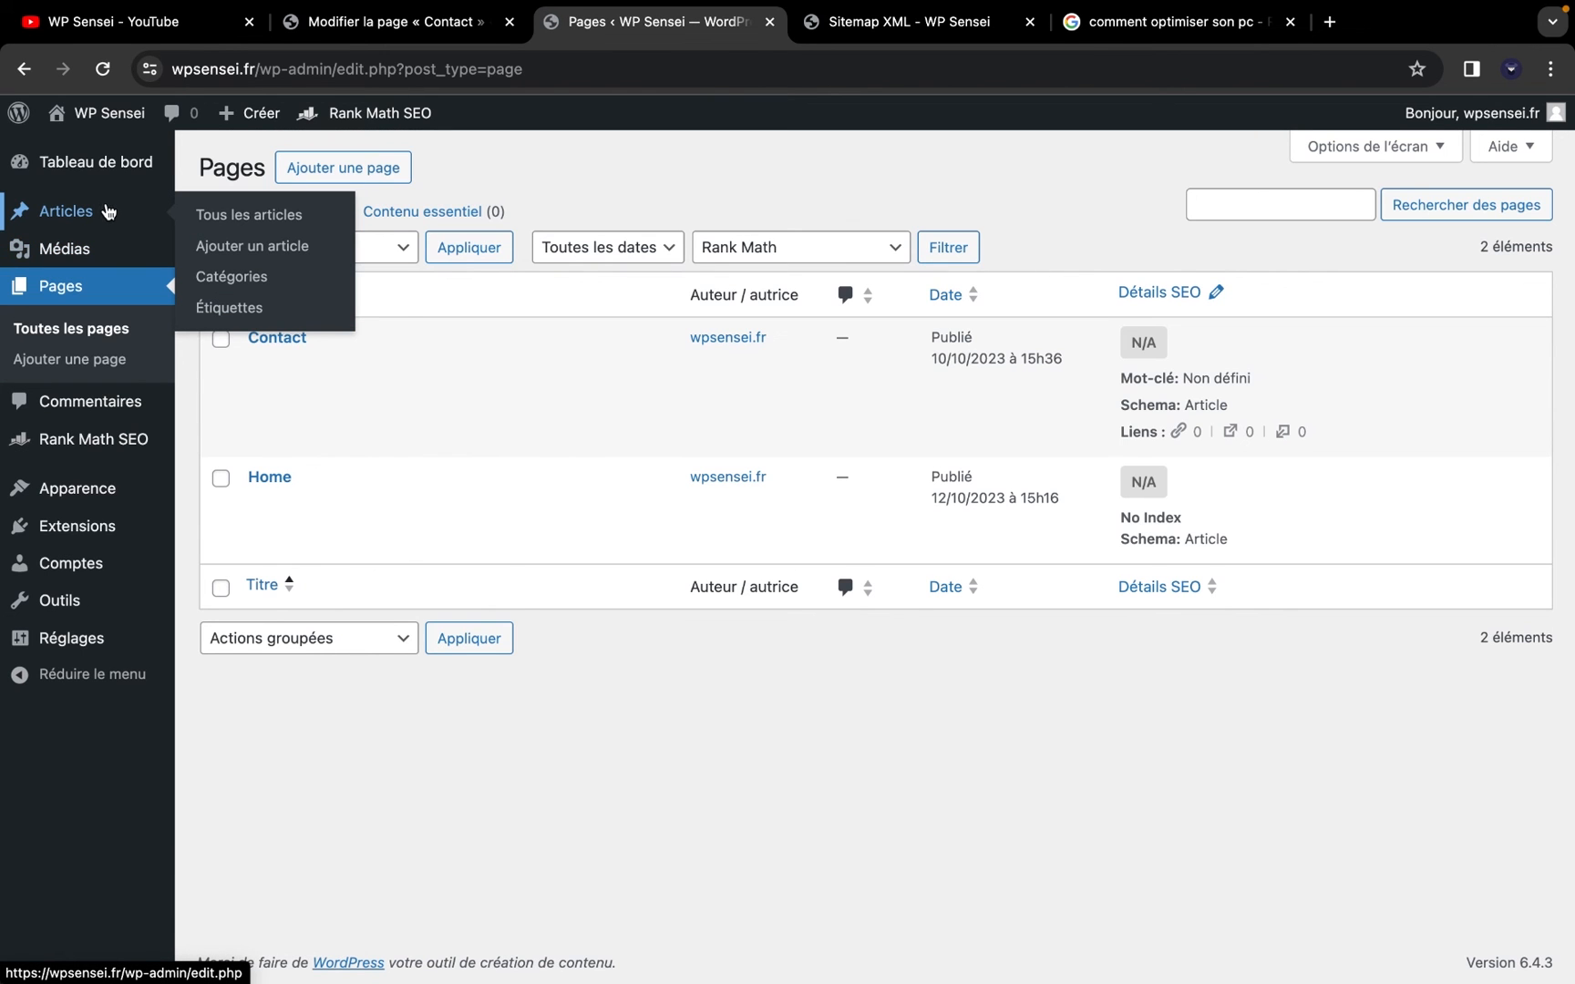
{"action": "left_click", "coordinate": [1306, 148]}
{"action": "left_click", "coordinate": [761, 198]}
{"action": "left_click", "coordinate": [854, 202]}
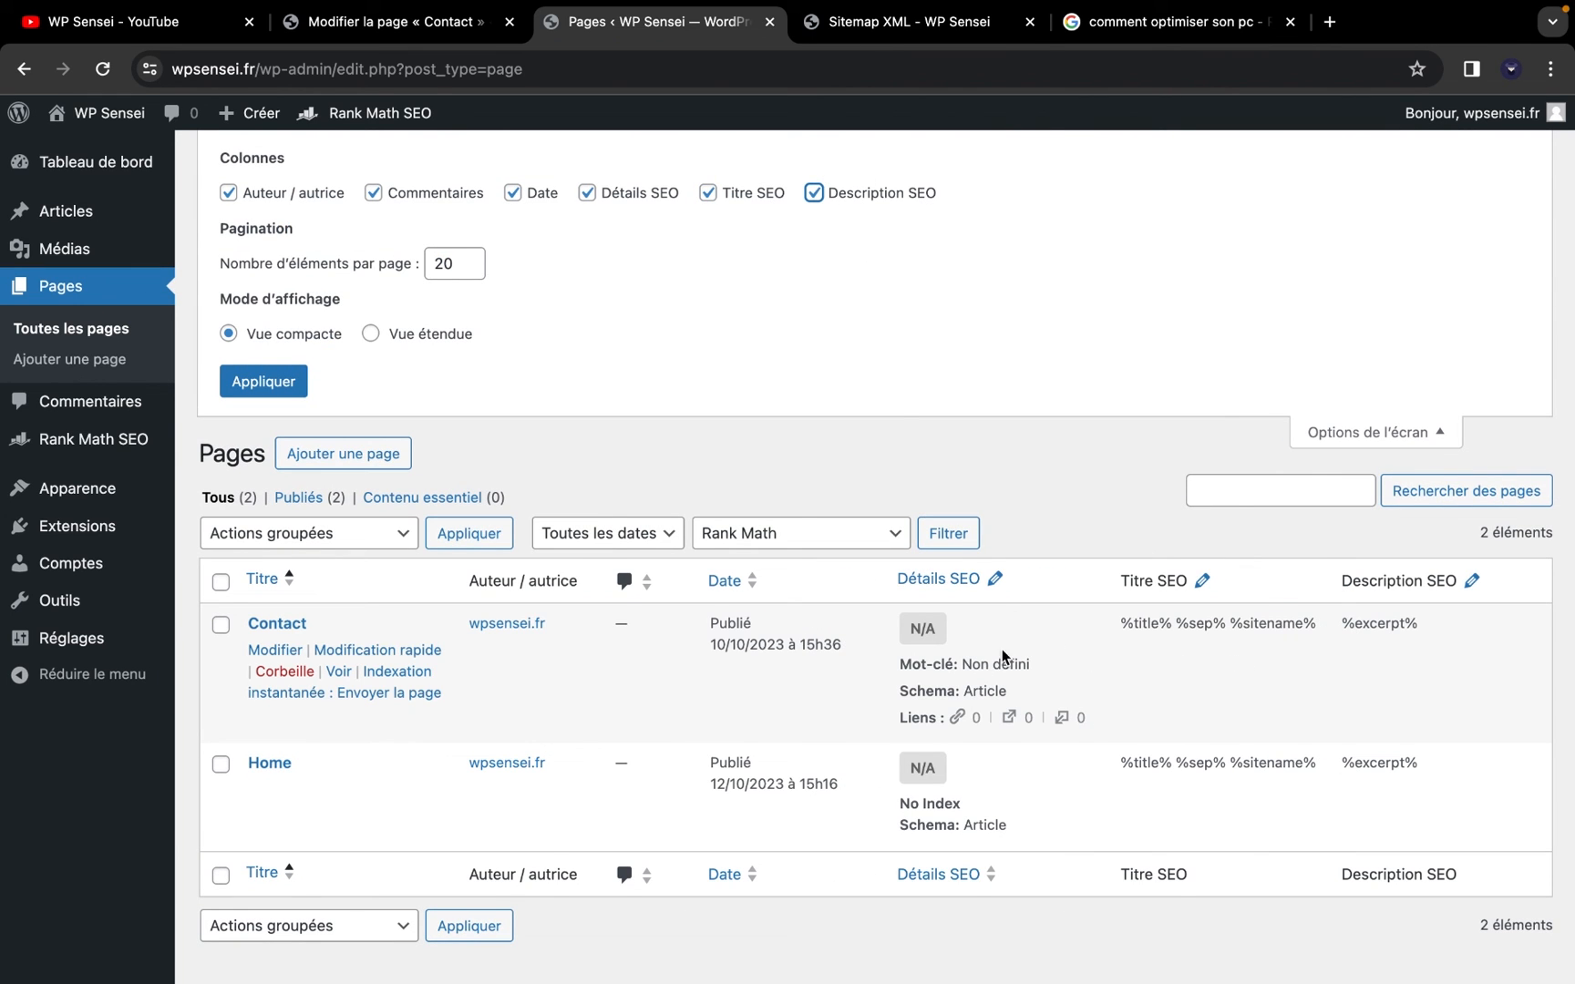
{"action": "left_click", "coordinate": [1399, 436]}
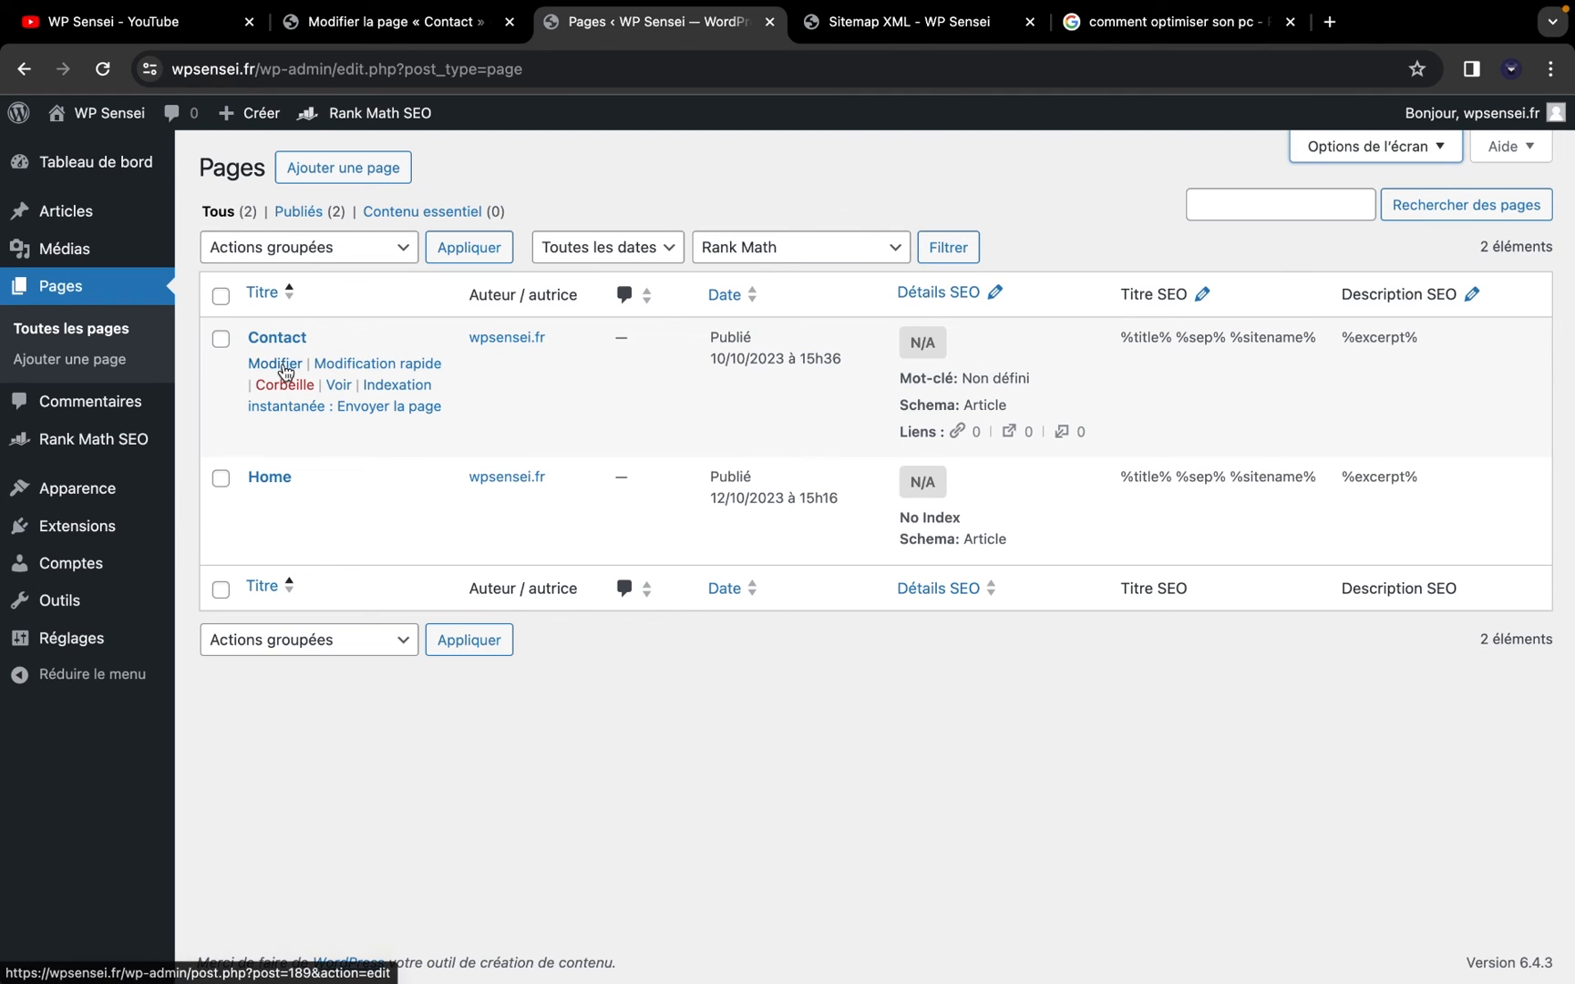
Open the Home page in the editor and examine the title, permalink and description fields of its Rank Math snippet
{"action": "left_click", "coordinate": [267, 481]}
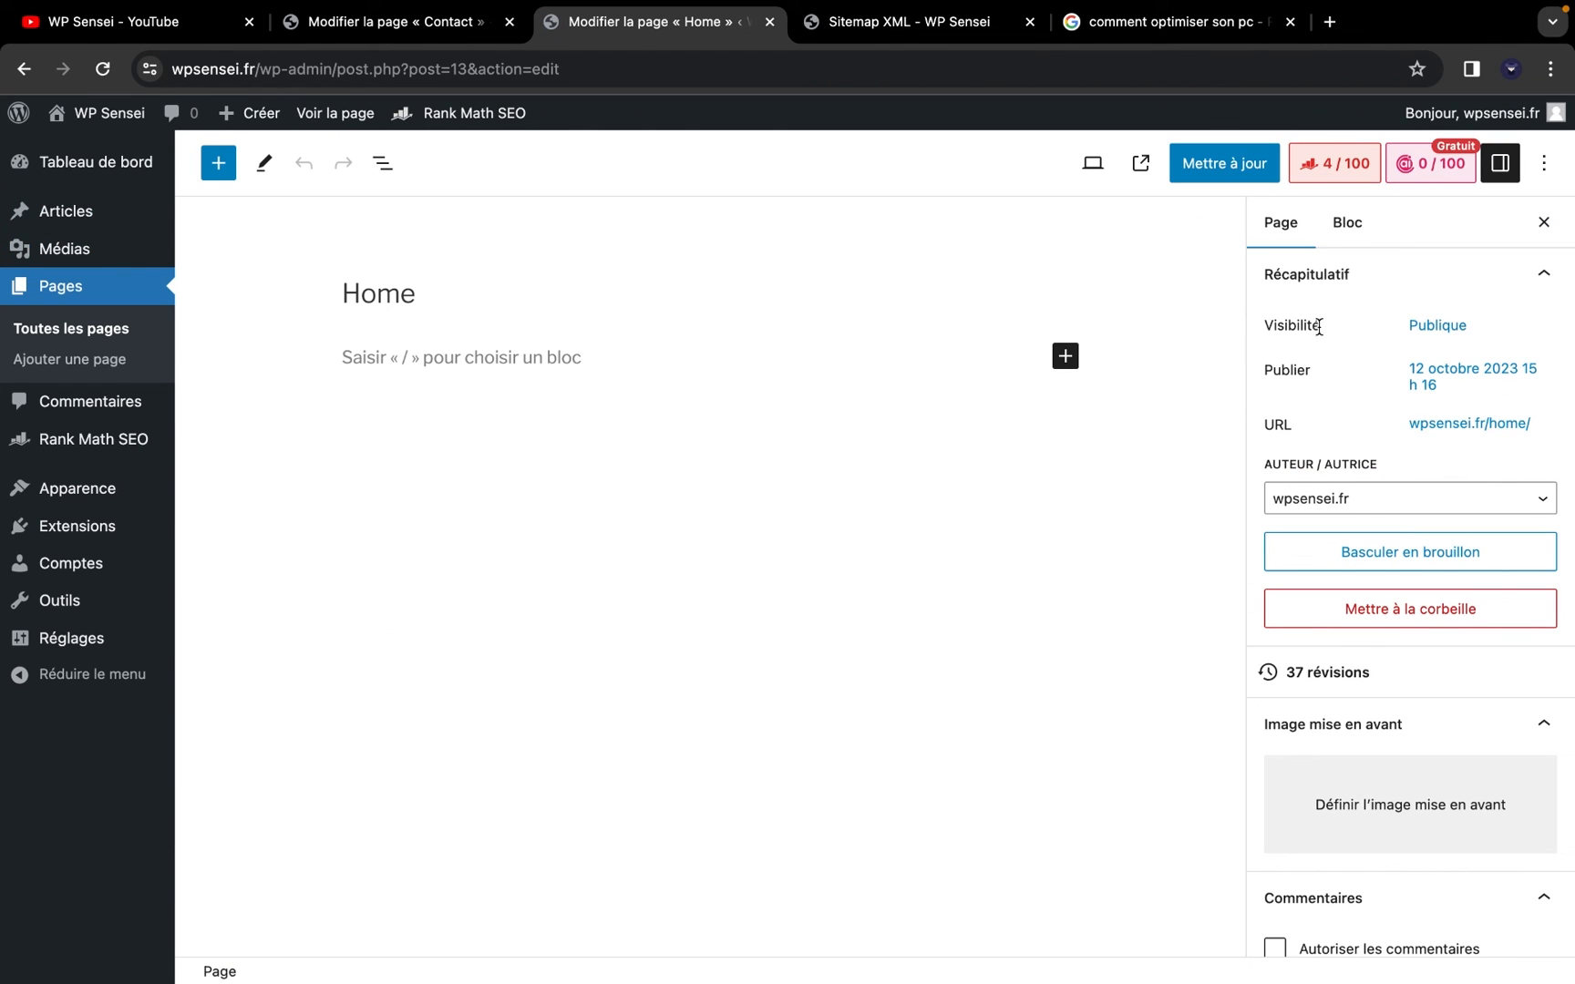
{"action": "left_click", "coordinate": [1343, 173]}
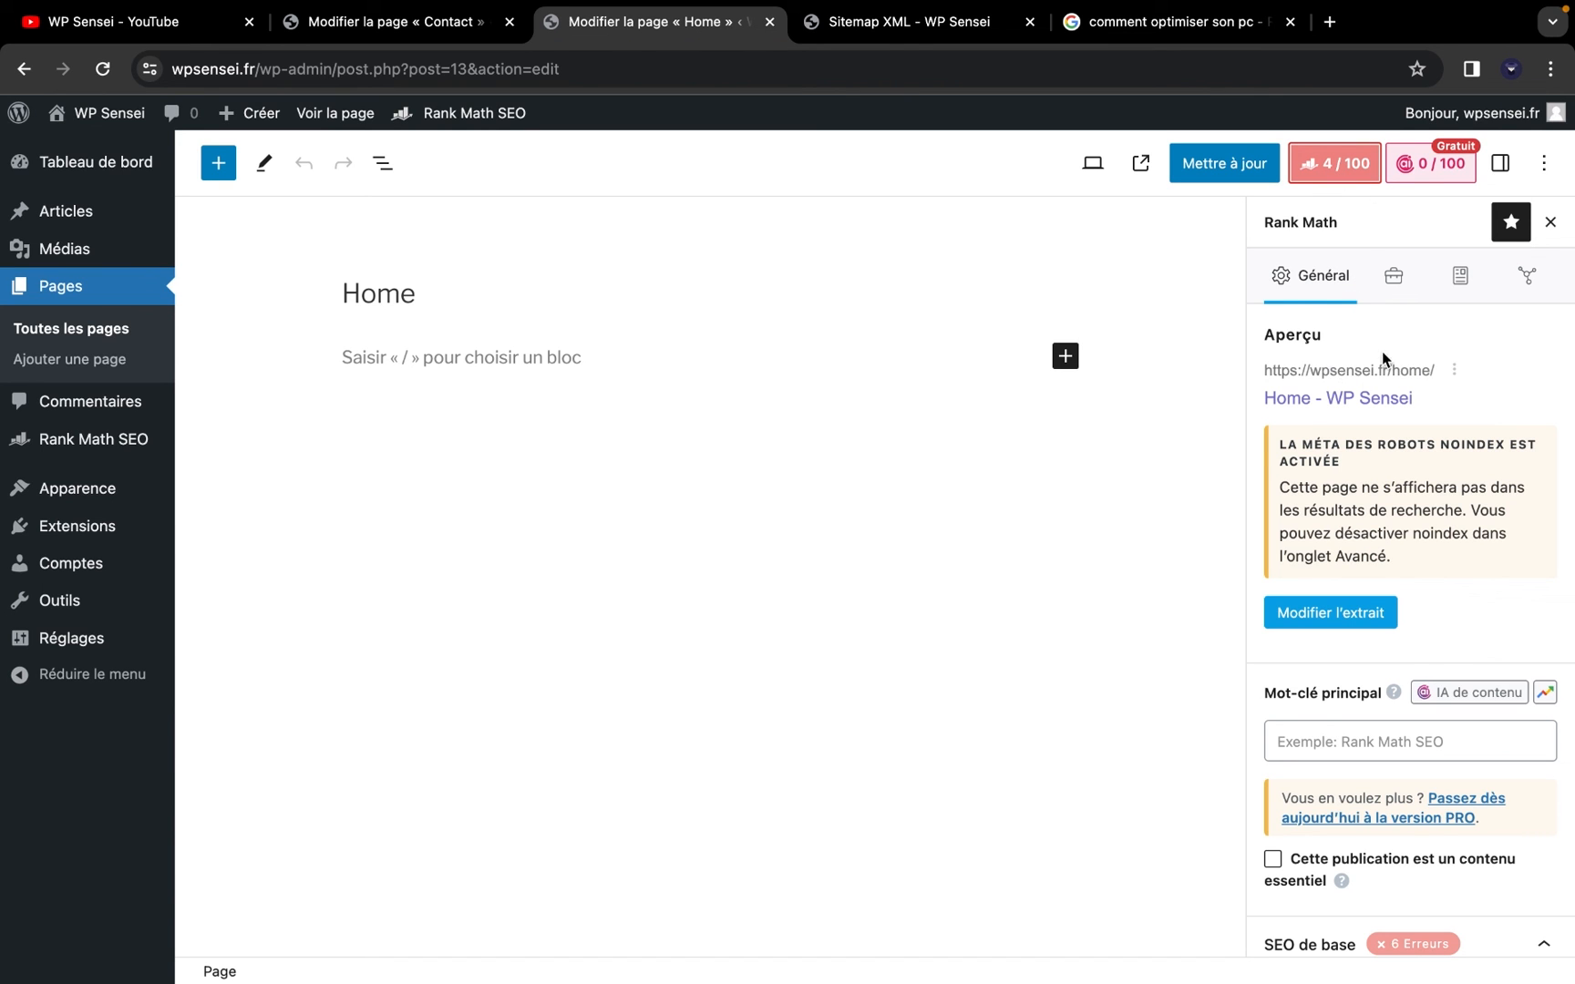
{"action": "left_click", "coordinate": [1328, 615]}
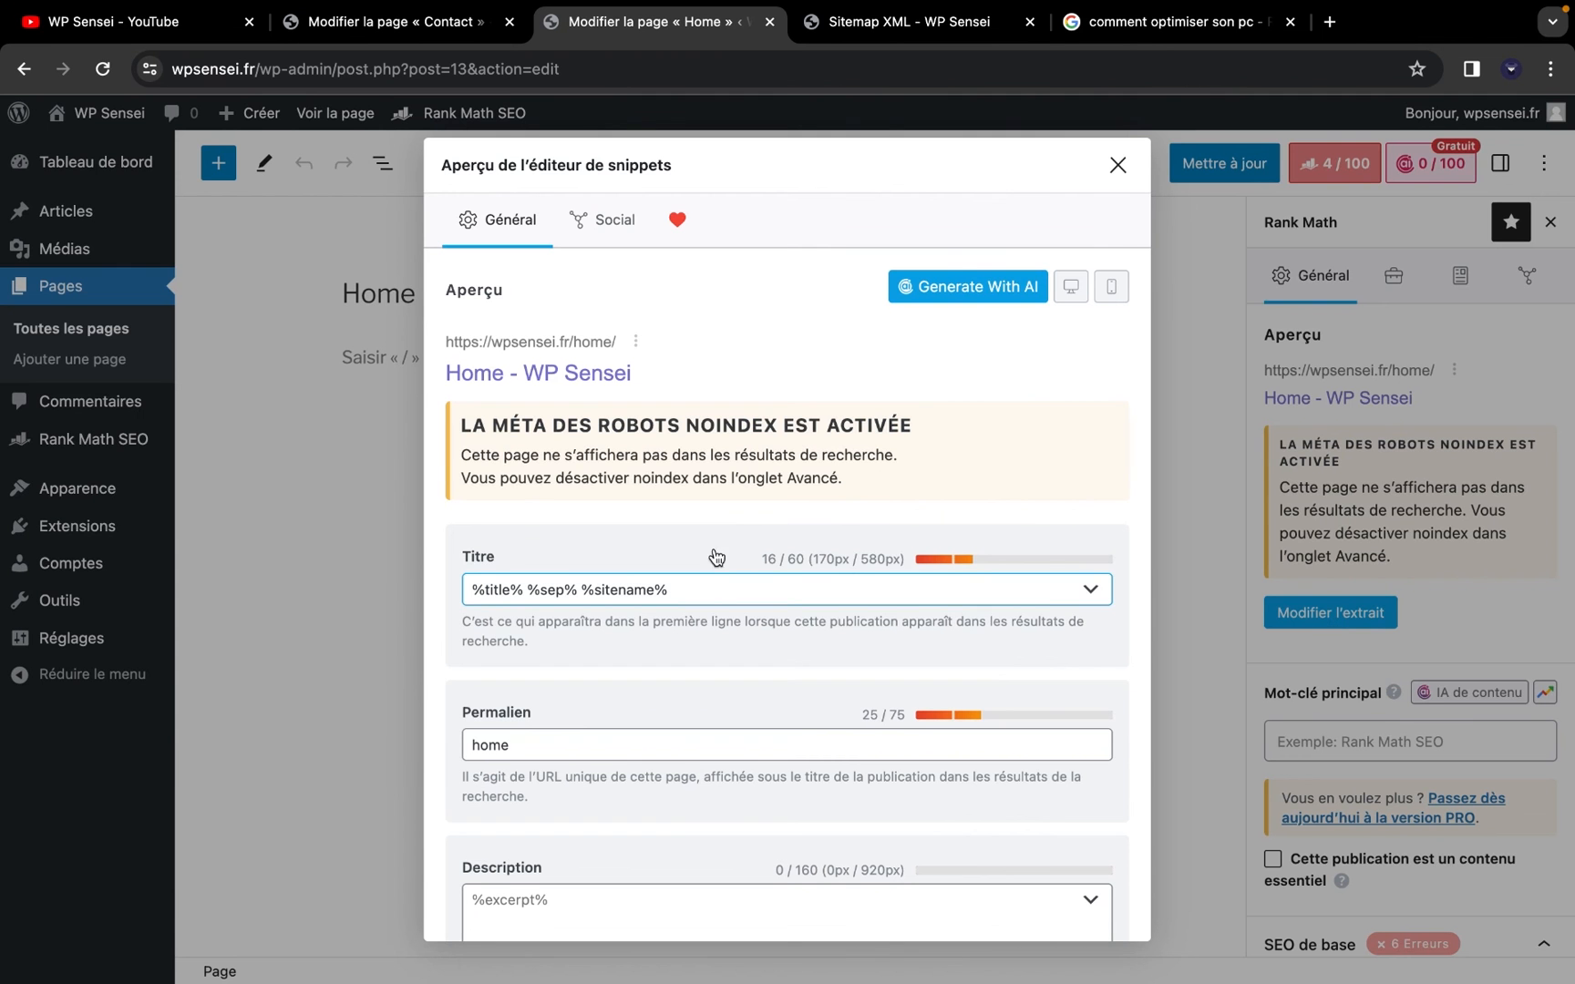
{"action": "left_click", "coordinate": [671, 583]}
{"action": "scroll", "coordinate": [655, 758], "scroll_direction": "down", "scroll_amount": 2}
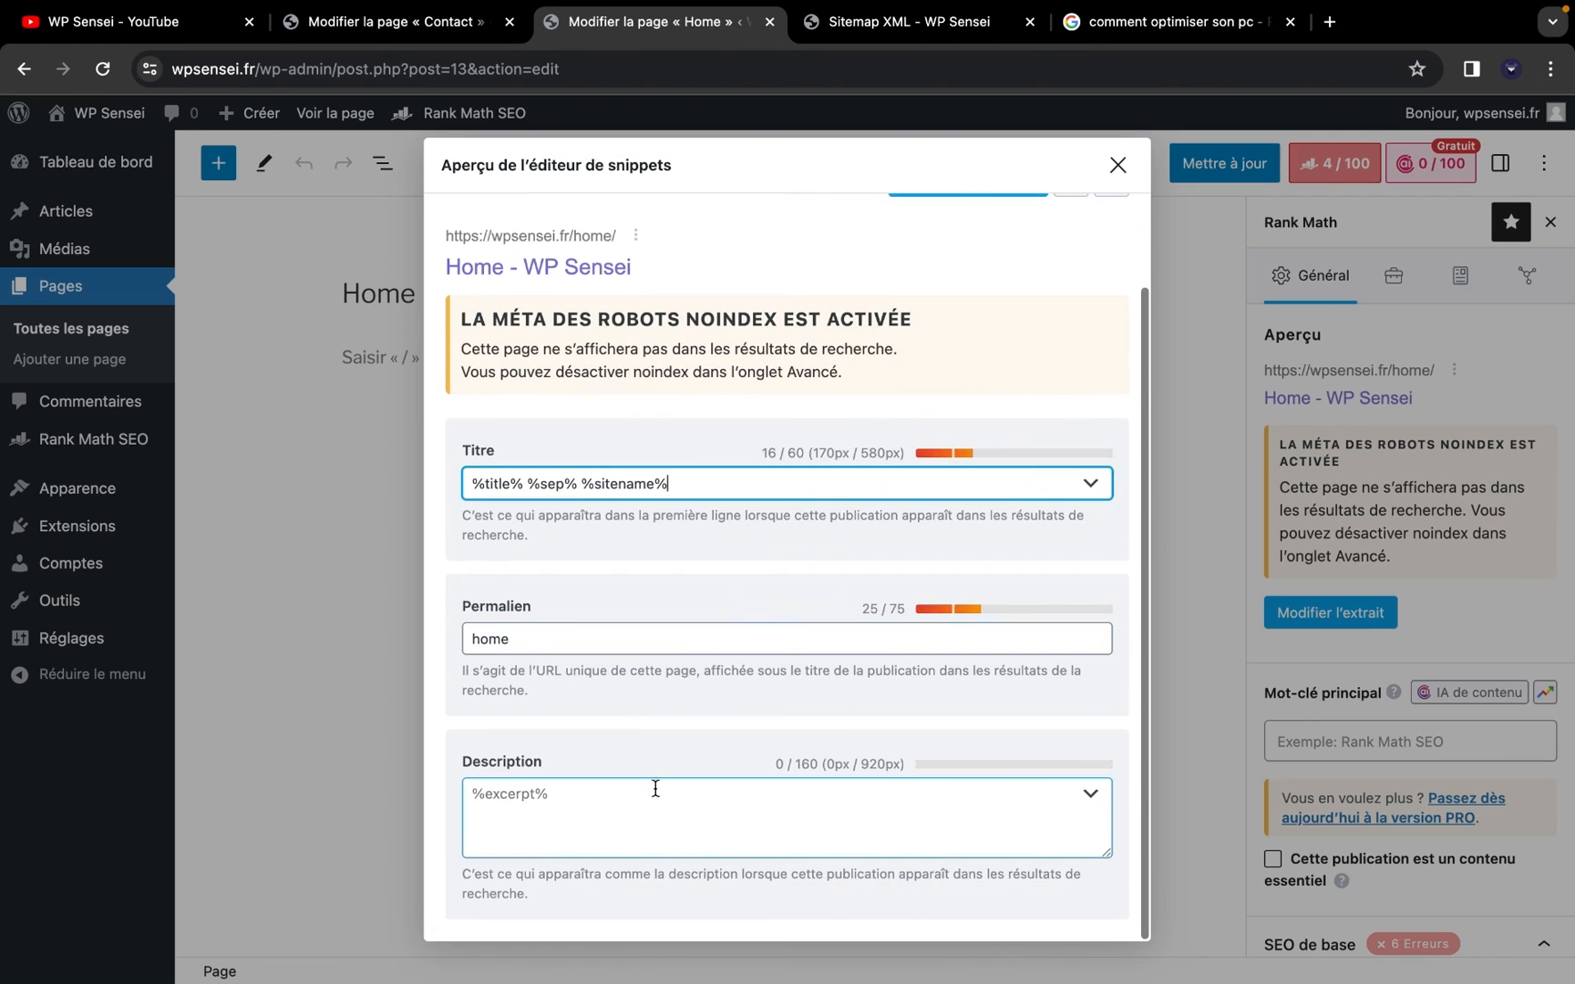
{"action": "left_click", "coordinate": [649, 819]}
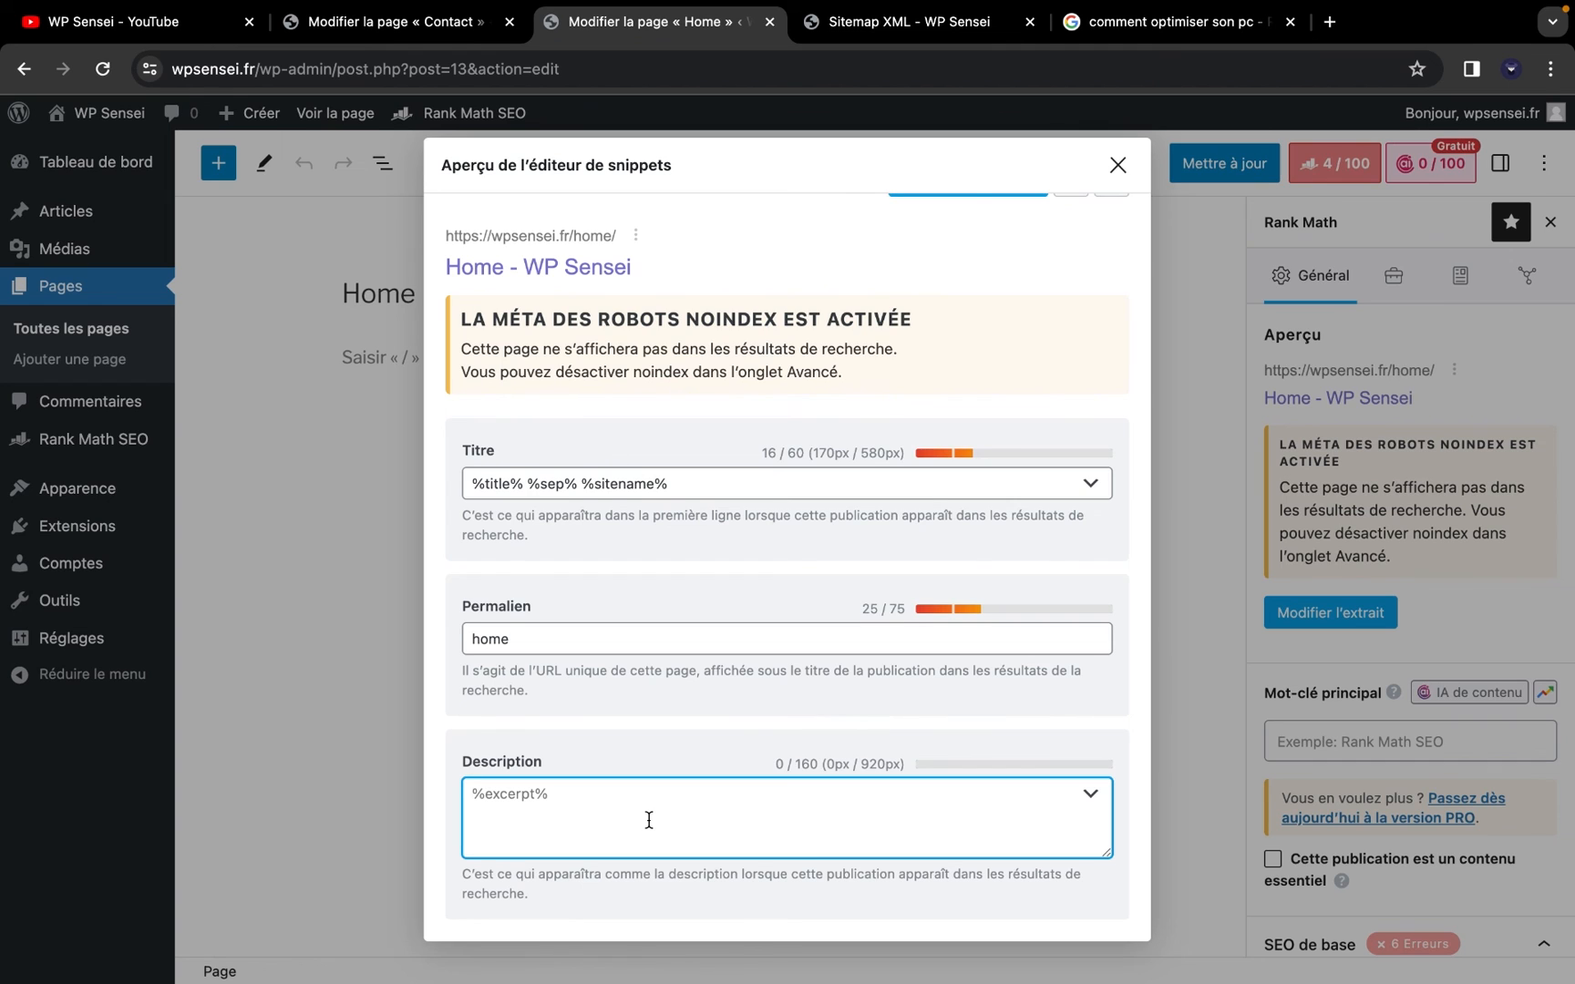
{"action": "scroll", "coordinate": [649, 819], "scroll_direction": "up", "scroll_amount": 1}
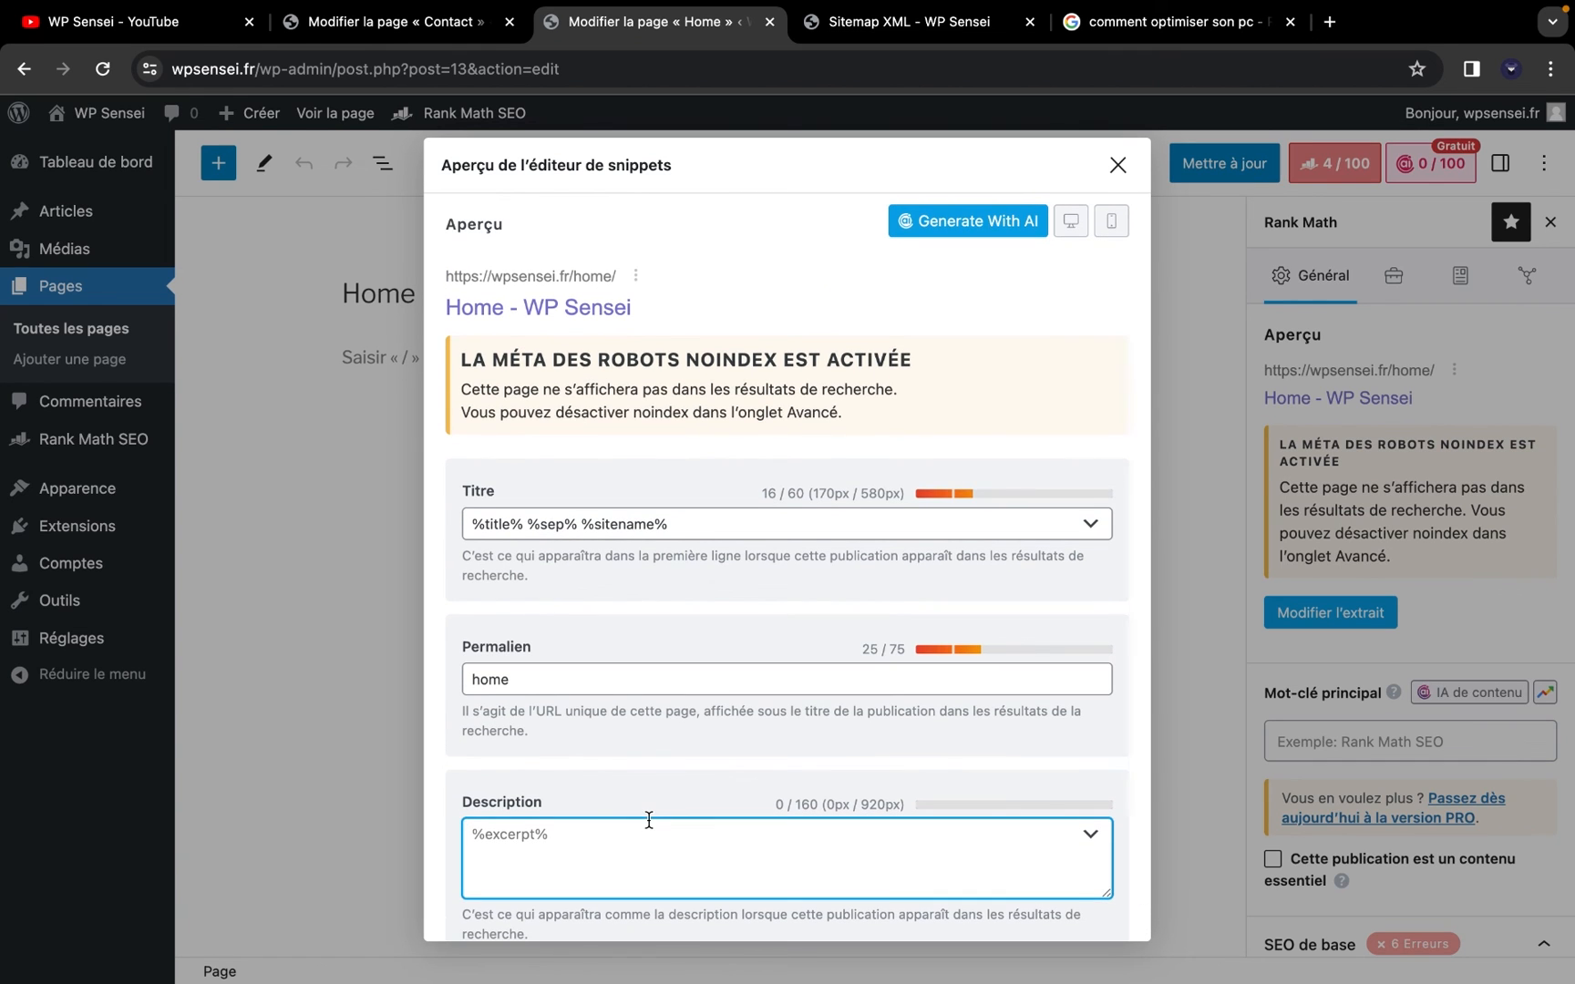
{"action": "left_click", "coordinate": [621, 679]}
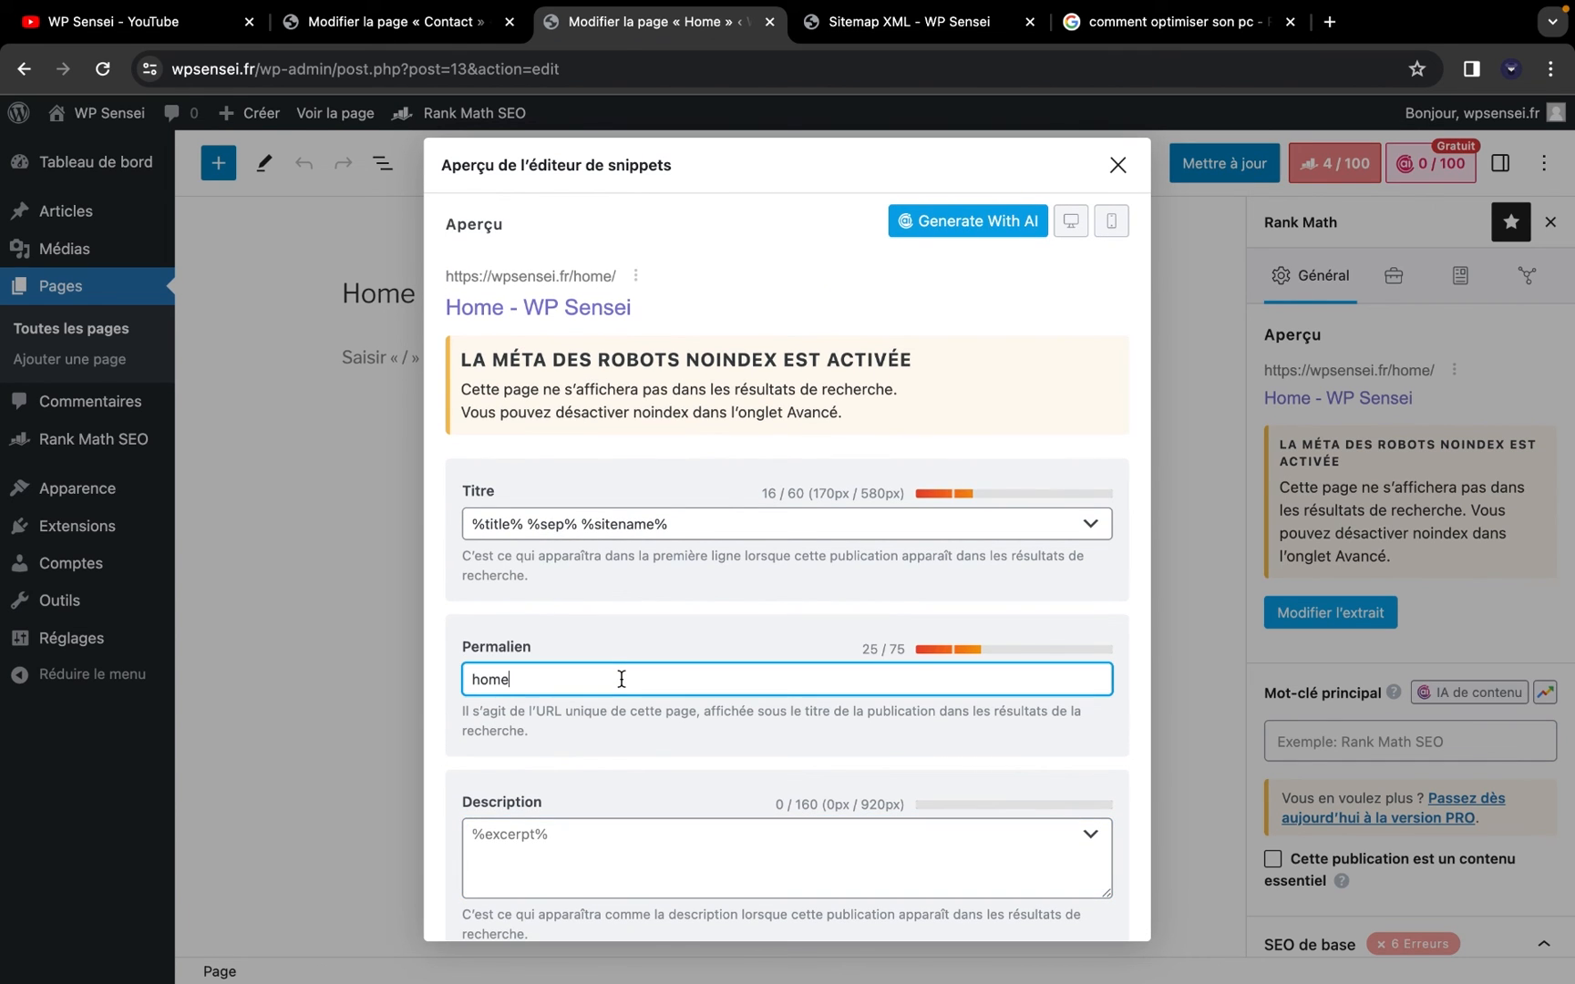
{"action": "scroll", "coordinate": [605, 382], "scroll_direction": "up", "scroll_amount": 2}
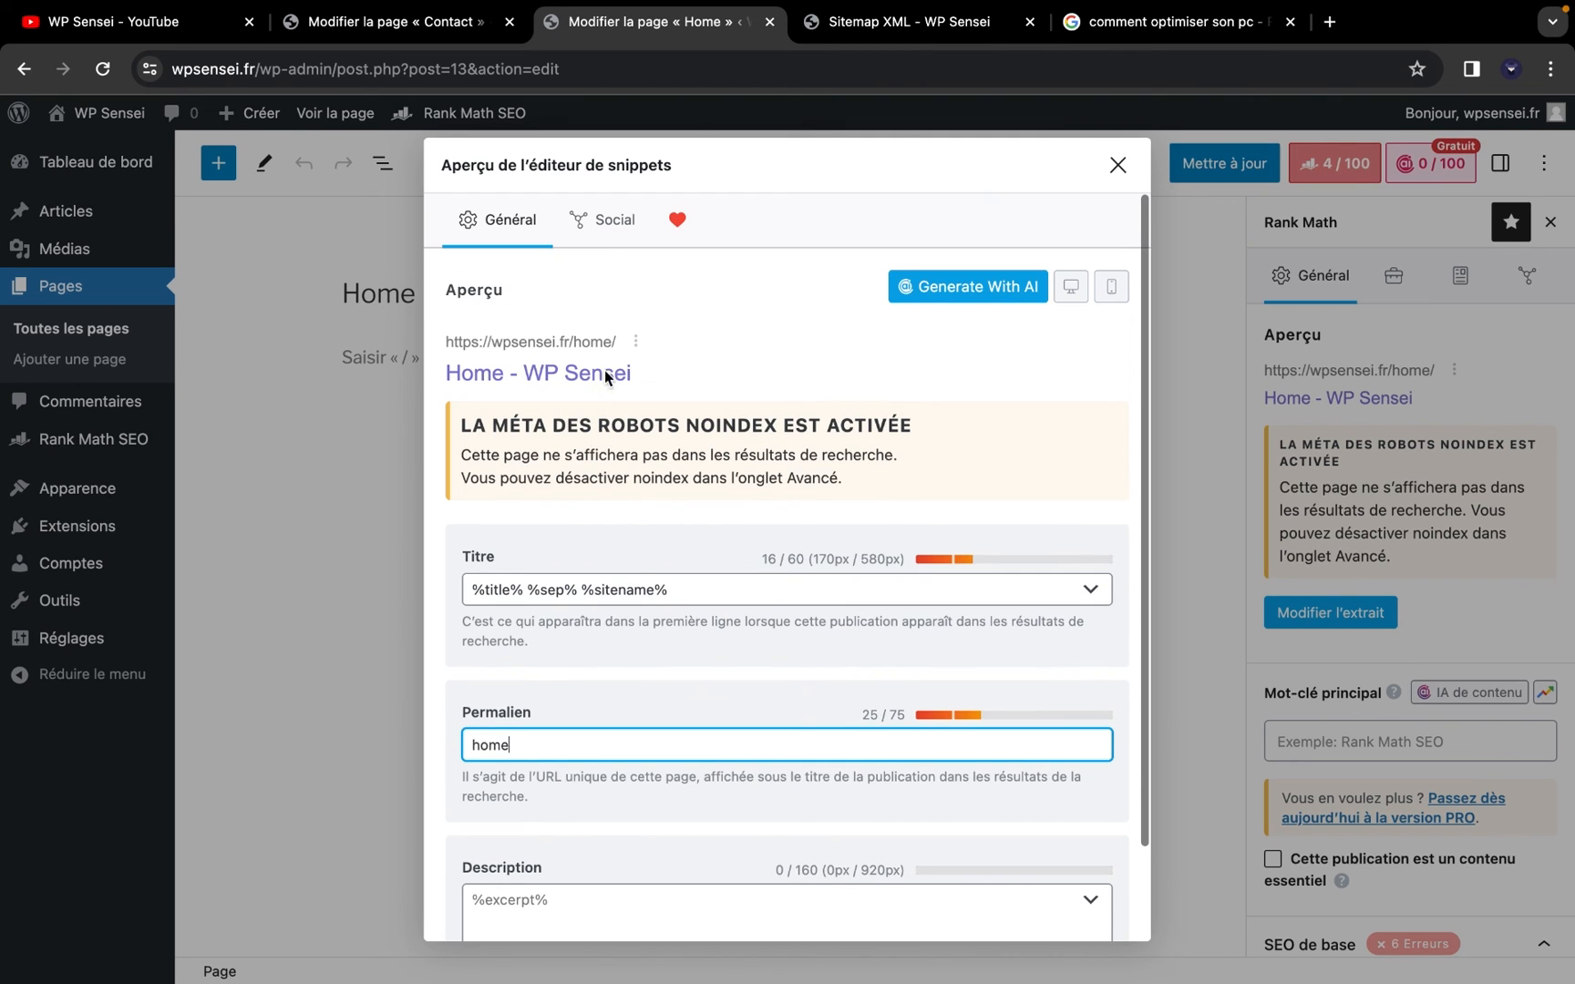
Examine the Home page's Facebook and Twitter sharing previews with their image, title and description options, and close the snippet editor
{"action": "left_click", "coordinate": [606, 239]}
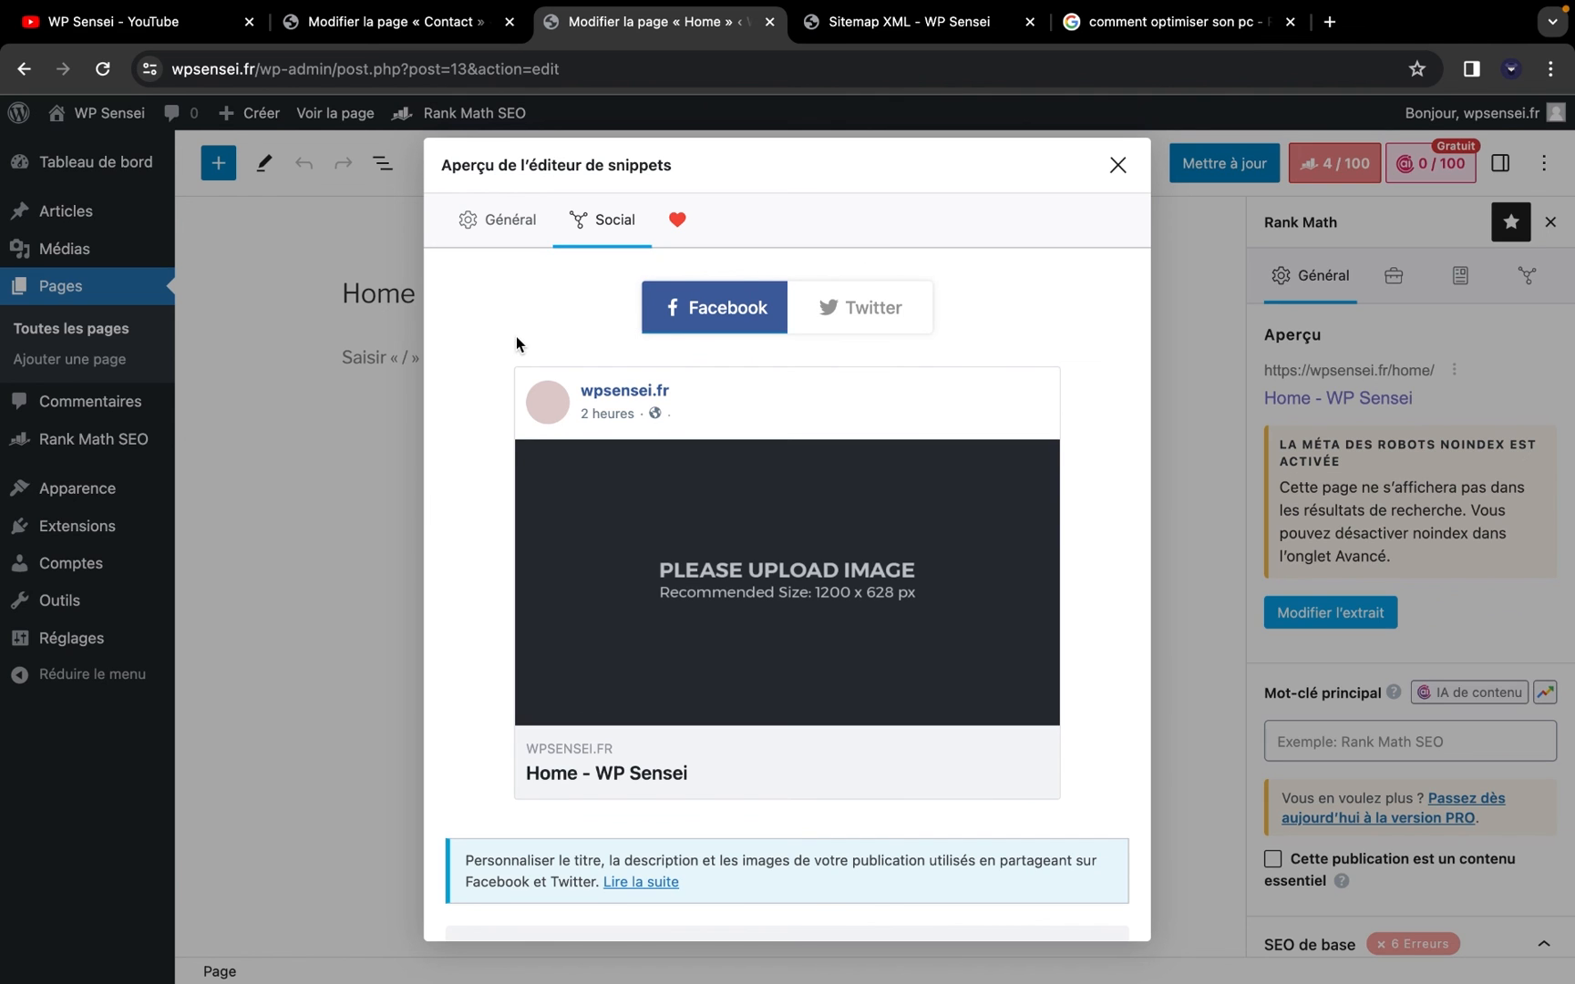
{"action": "scroll", "coordinate": [516, 336], "scroll_direction": "down", "scroll_amount": 2}
{"action": "left_click", "coordinate": [859, 235]}
{"action": "left_click", "coordinate": [737, 235]}
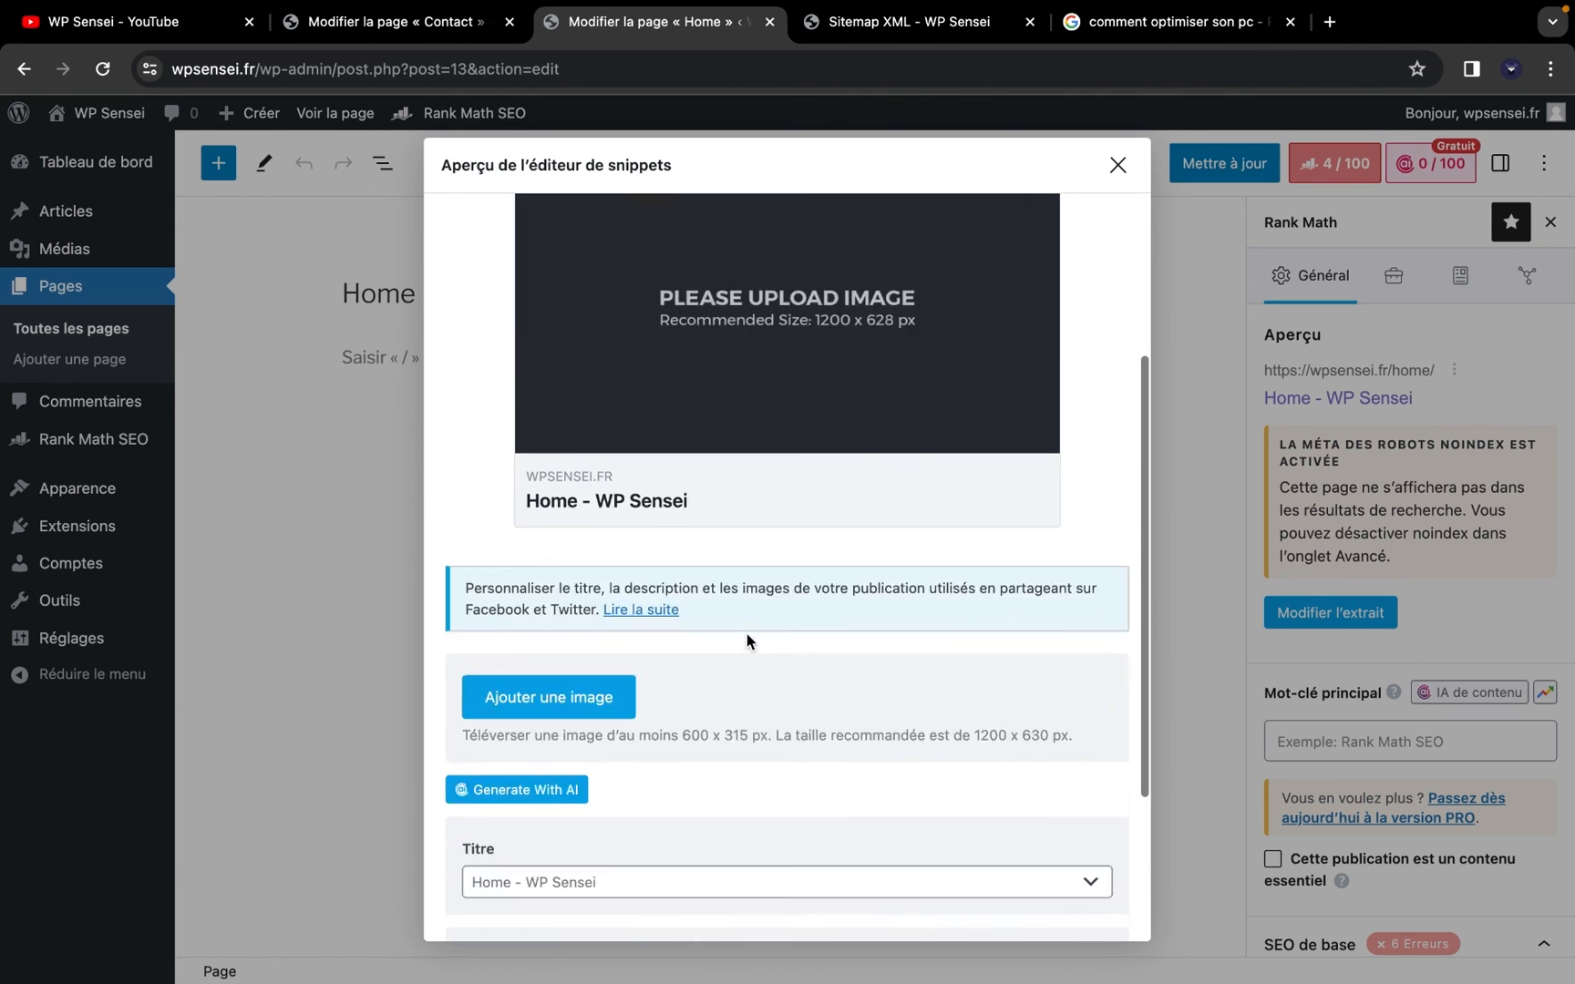
{"action": "scroll", "coordinate": [747, 634], "scroll_direction": "down", "scroll_amount": 2}
{"action": "scroll", "coordinate": [784, 741], "scroll_direction": "up", "scroll_amount": 3}
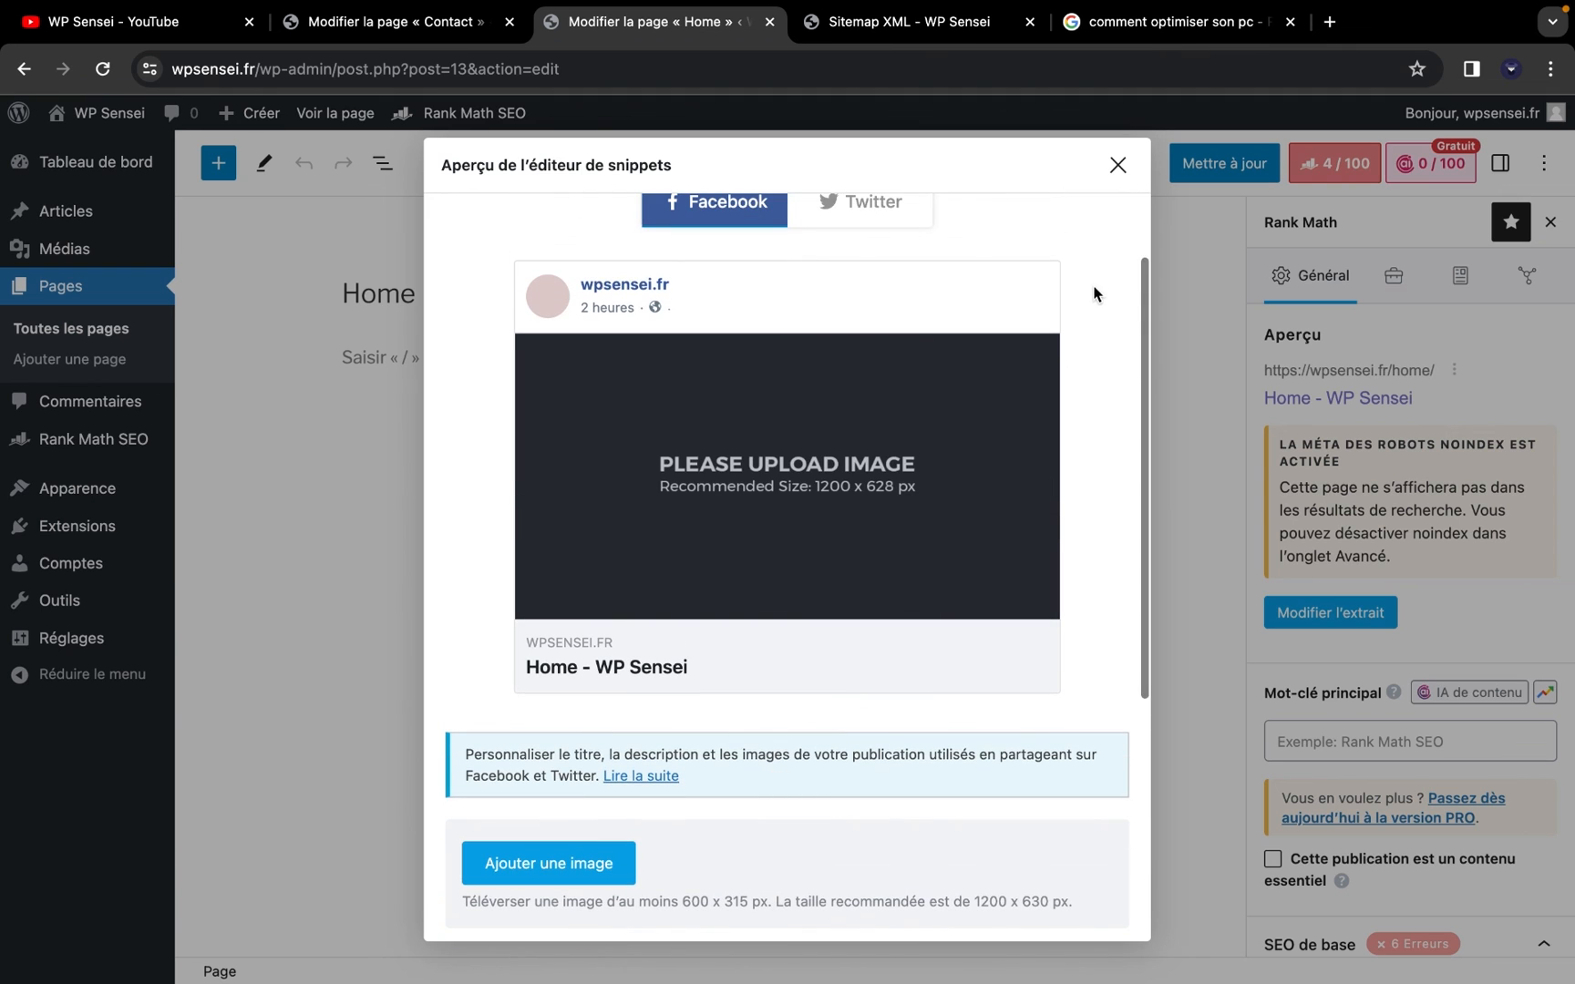
{"action": "scroll", "coordinate": [867, 519], "scroll_direction": "down", "scroll_amount": 2}
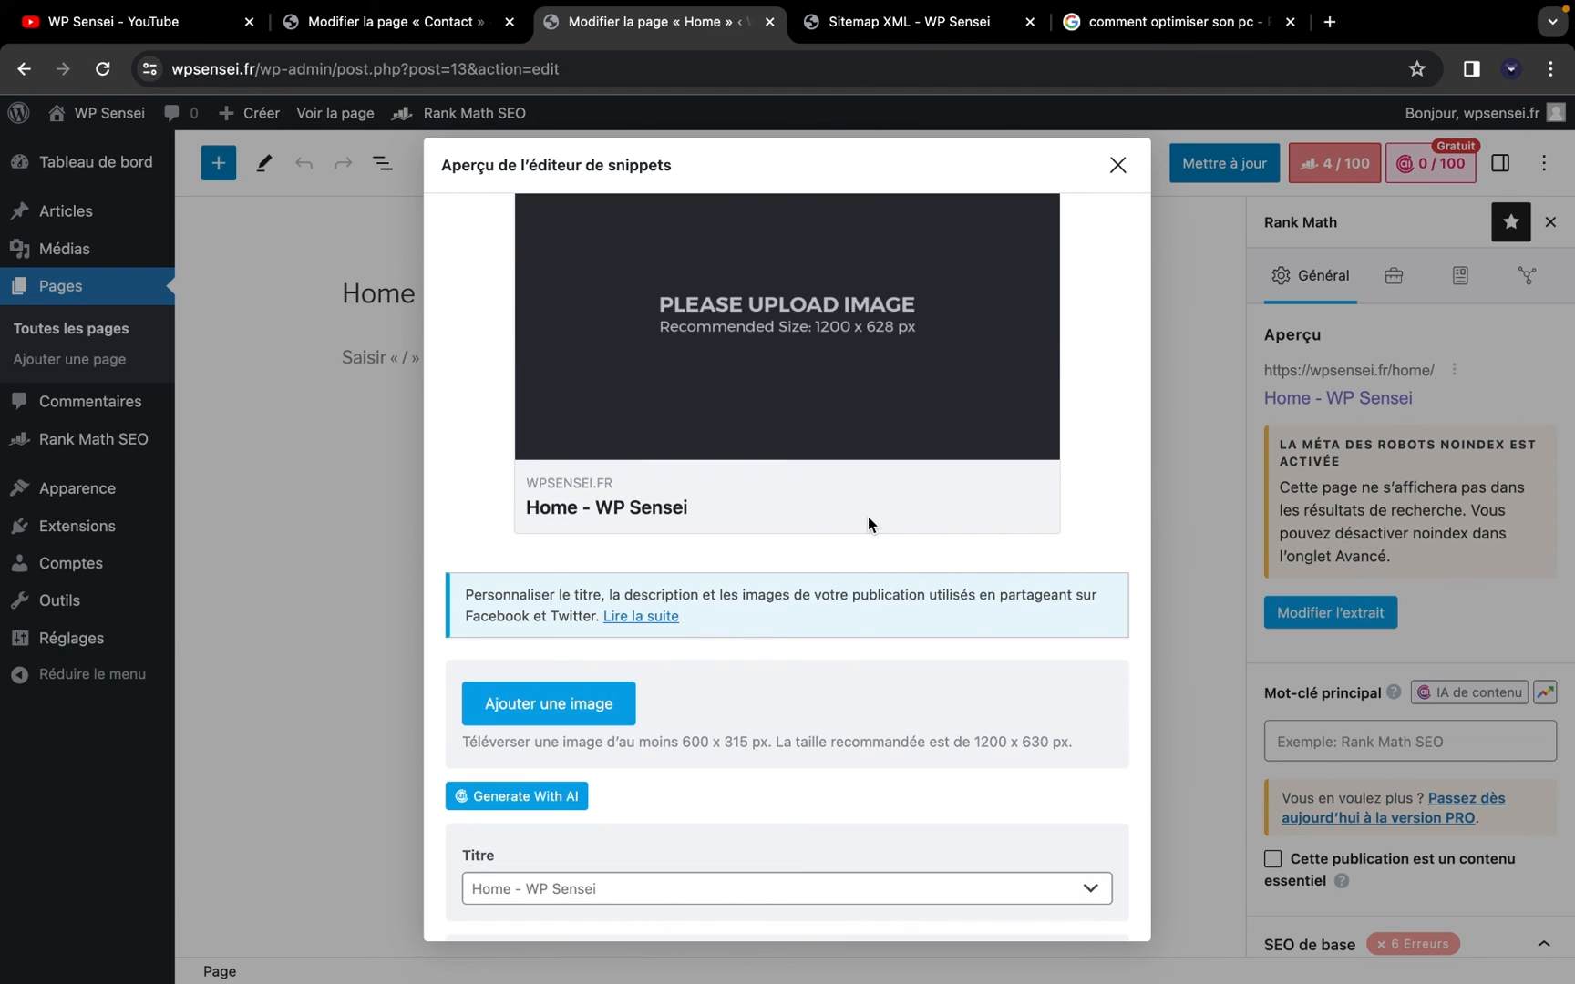
{"action": "scroll", "coordinate": [866, 535], "scroll_direction": "down", "scroll_amount": 3}
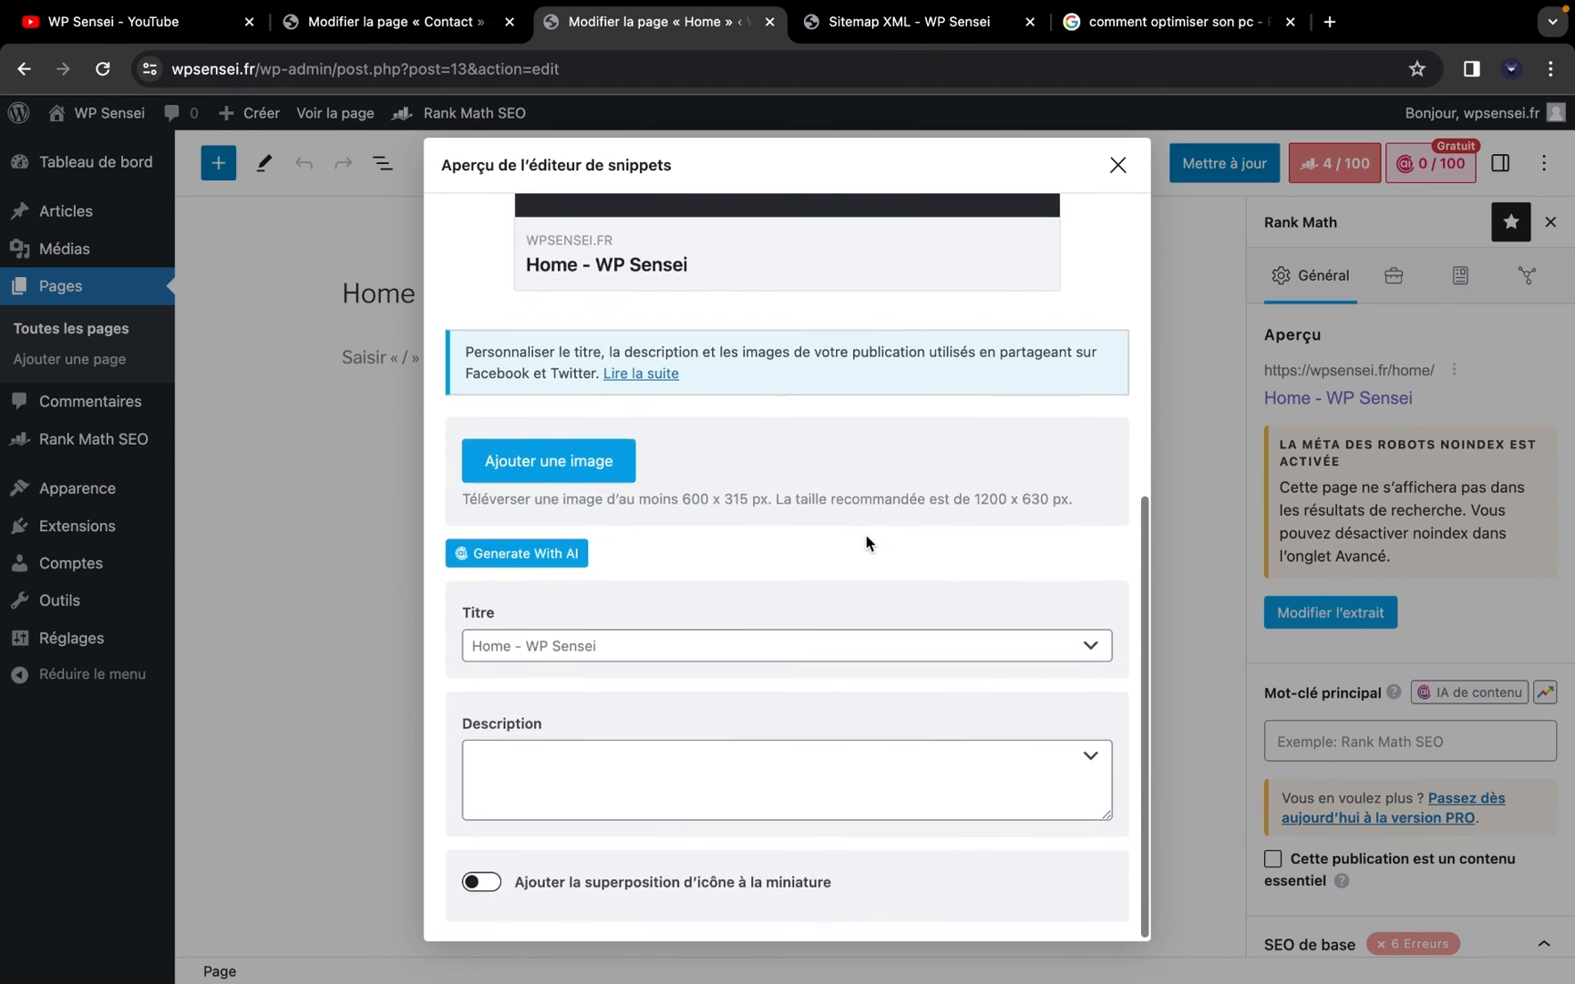
{"action": "scroll", "coordinate": [861, 538], "scroll_direction": "up", "scroll_amount": 5}
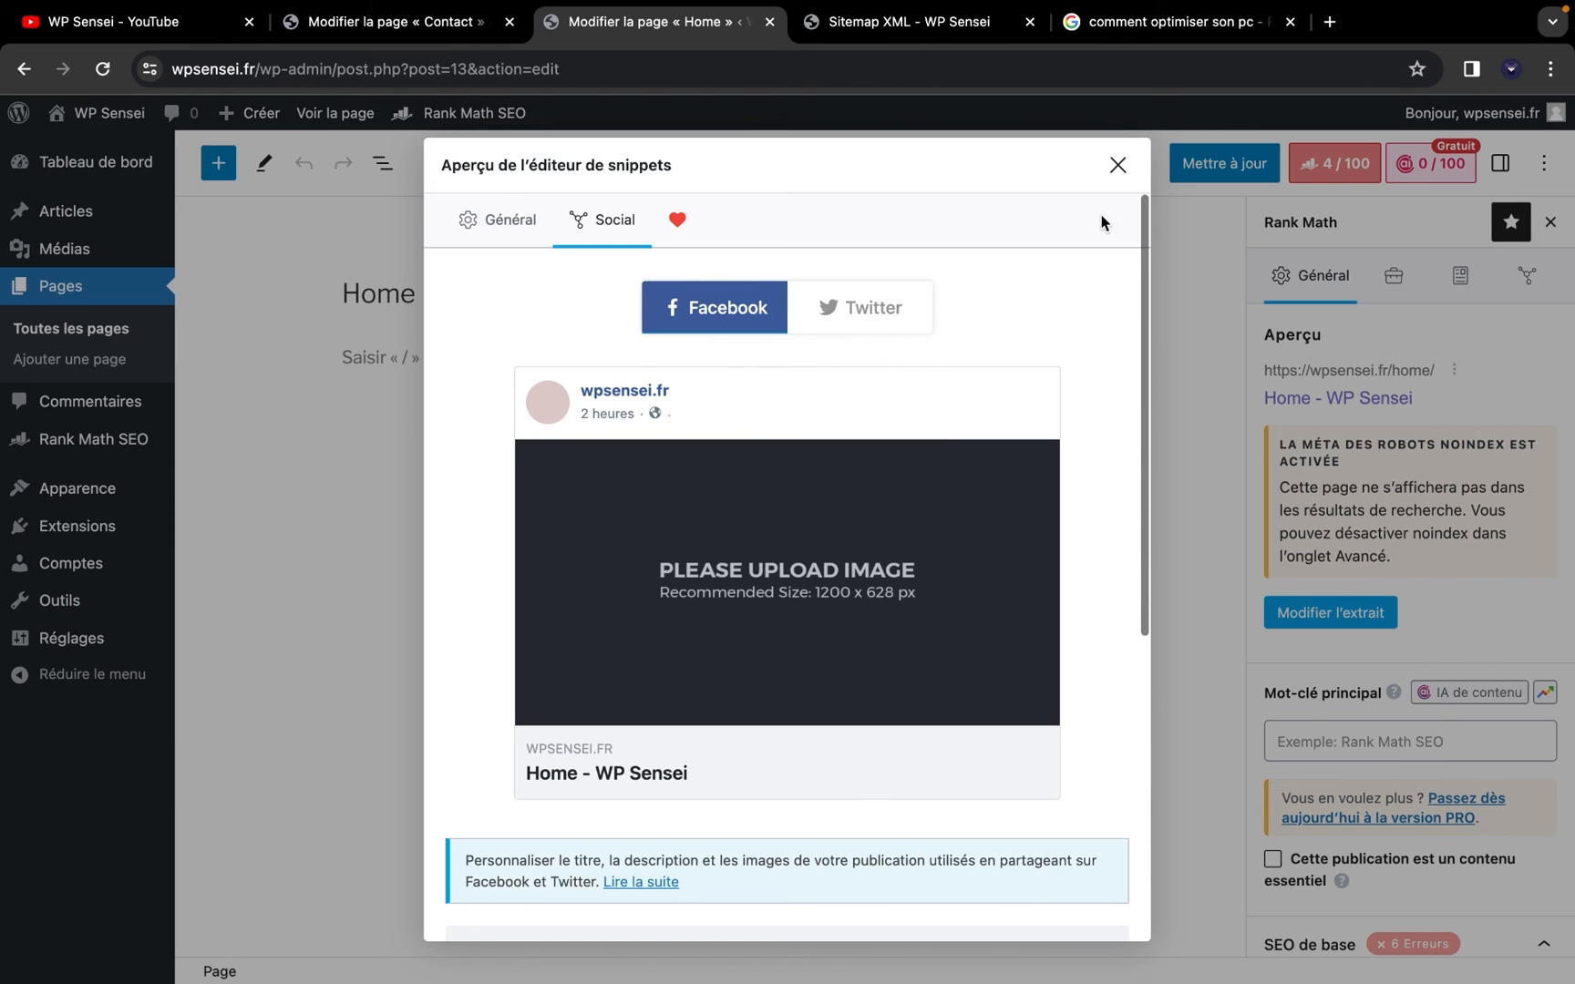
{"action": "left_click", "coordinate": [1117, 165]}
Examine the Home page's focus keyword field and its basic and additional SEO checks in Rank Math
{"action": "scroll", "coordinate": [1334, 466], "scroll_direction": "down", "scroll_amount": 2}
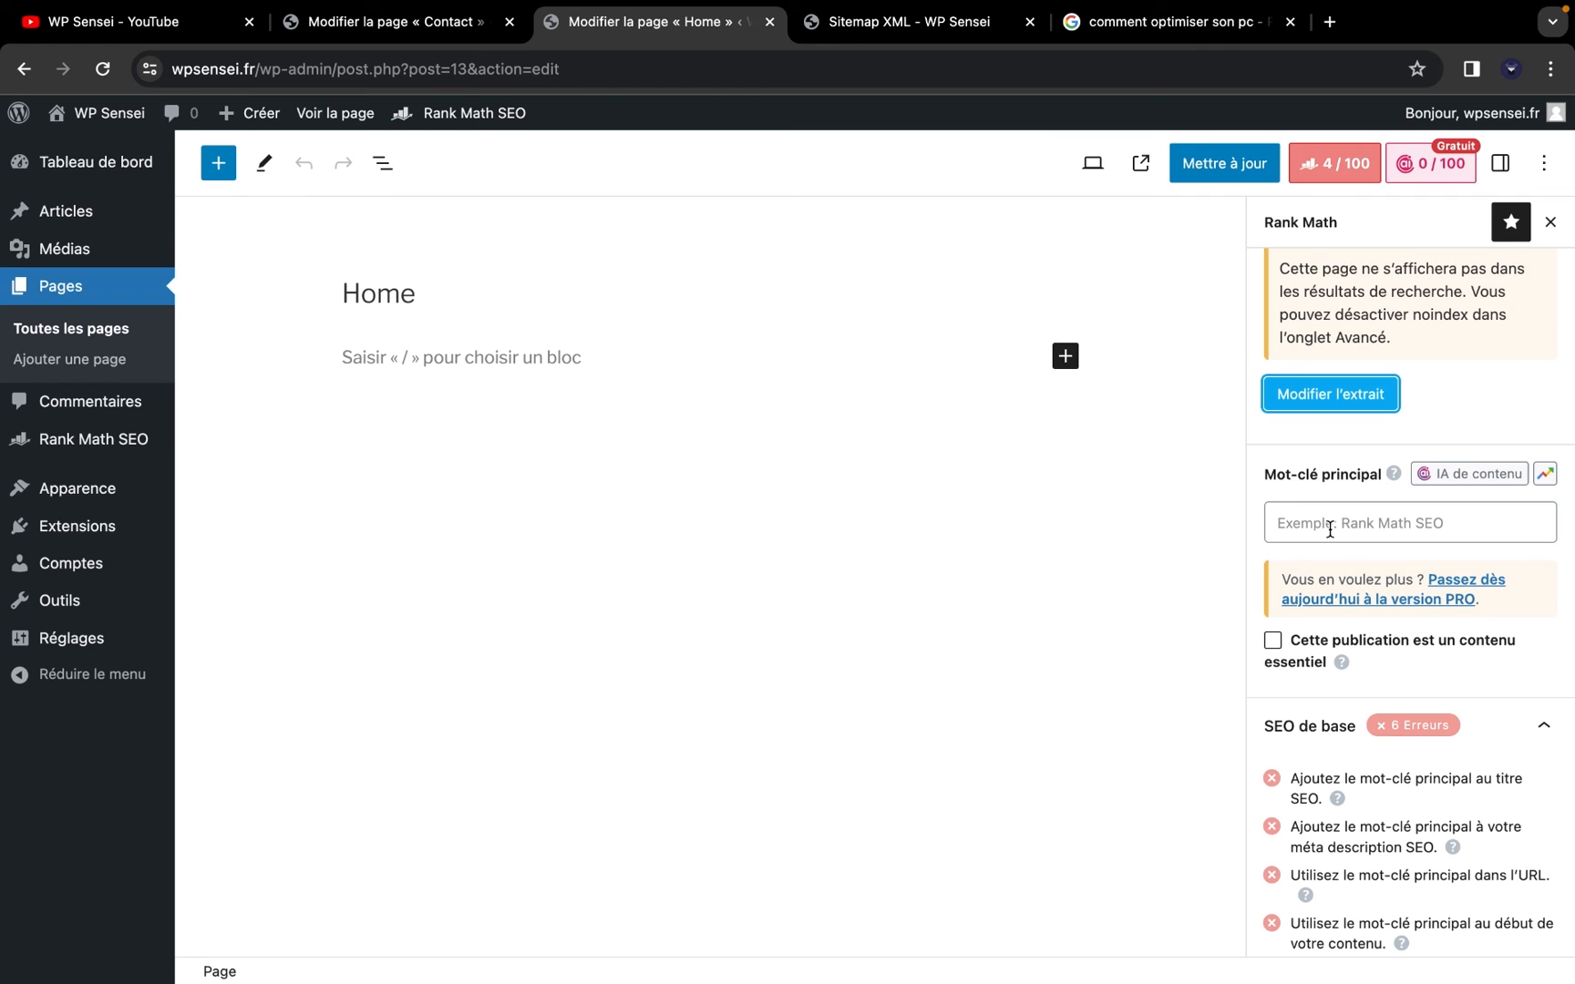
{"action": "left_click", "coordinate": [1346, 162]}
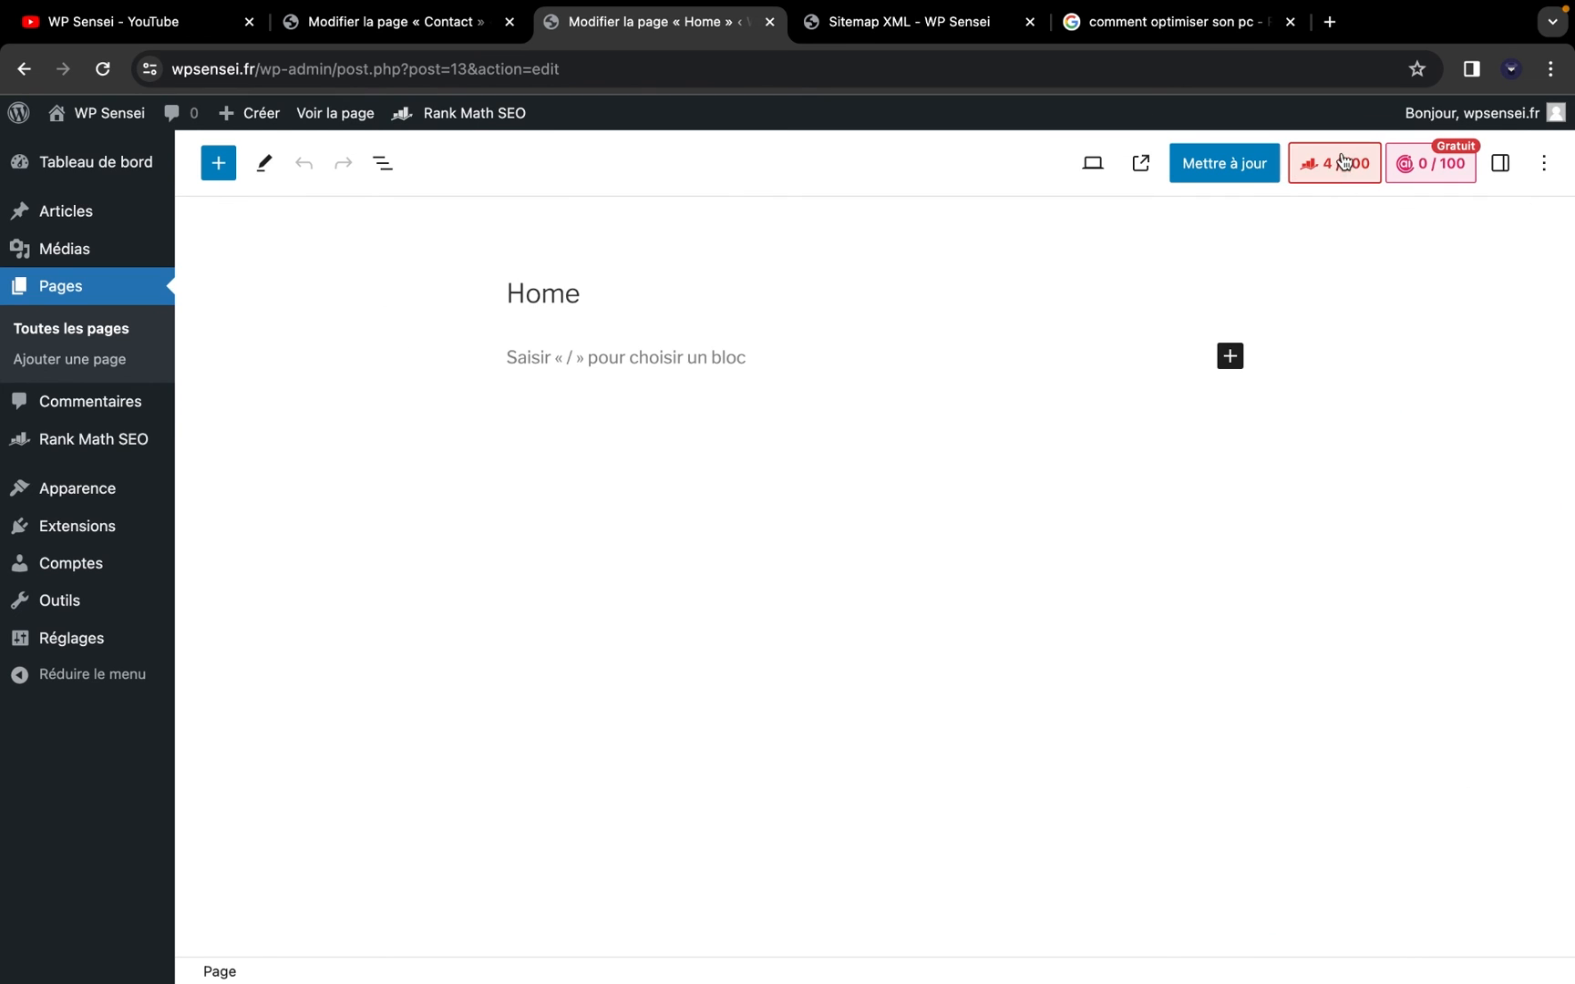
{"action": "left_click", "coordinate": [1339, 175]}
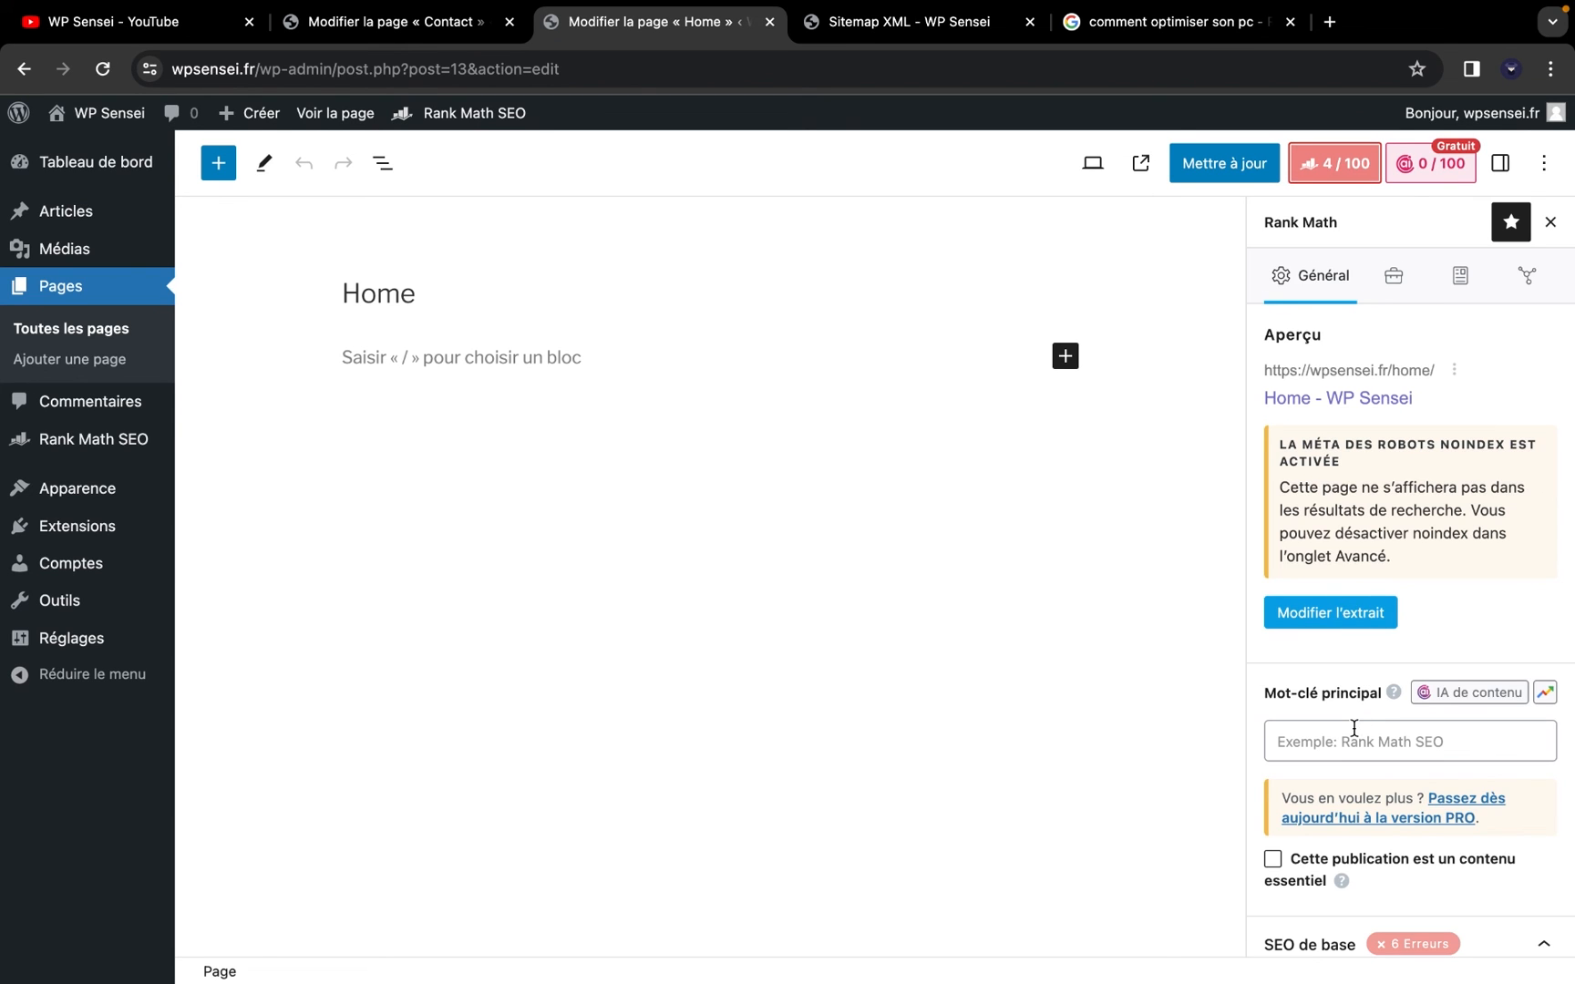
{"action": "scroll", "coordinate": [1353, 727], "scroll_direction": "down", "scroll_amount": 4}
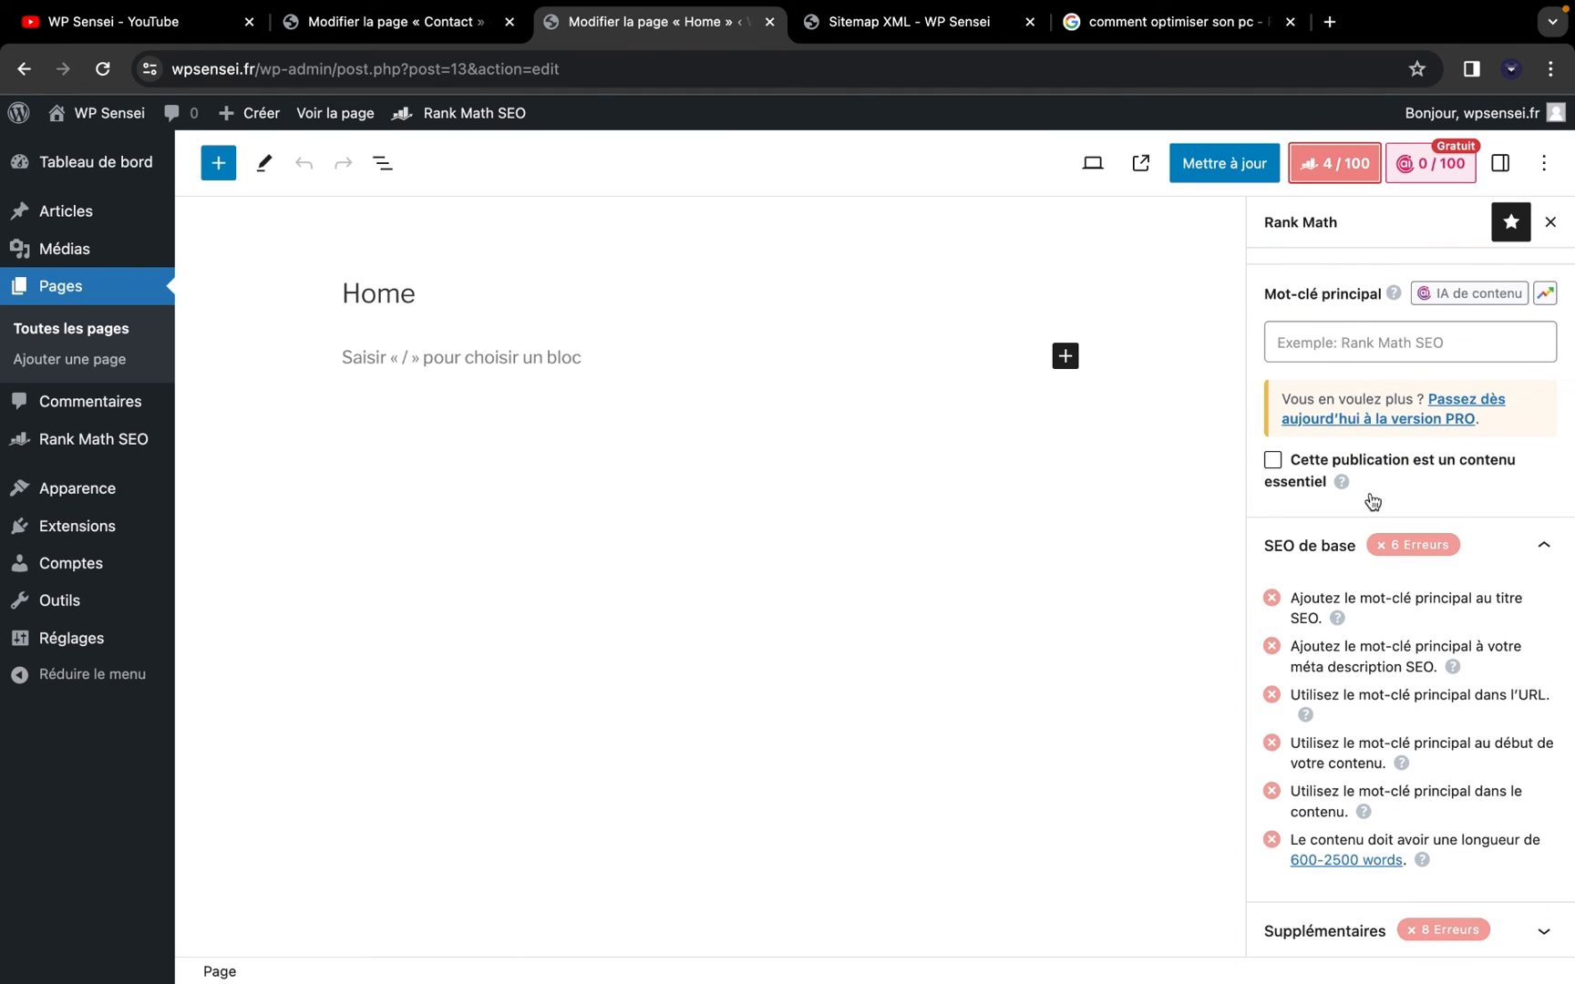
{"action": "scroll", "coordinate": [1367, 510], "scroll_direction": "down", "scroll_amount": 1}
{"action": "left_click", "coordinate": [1325, 839]}
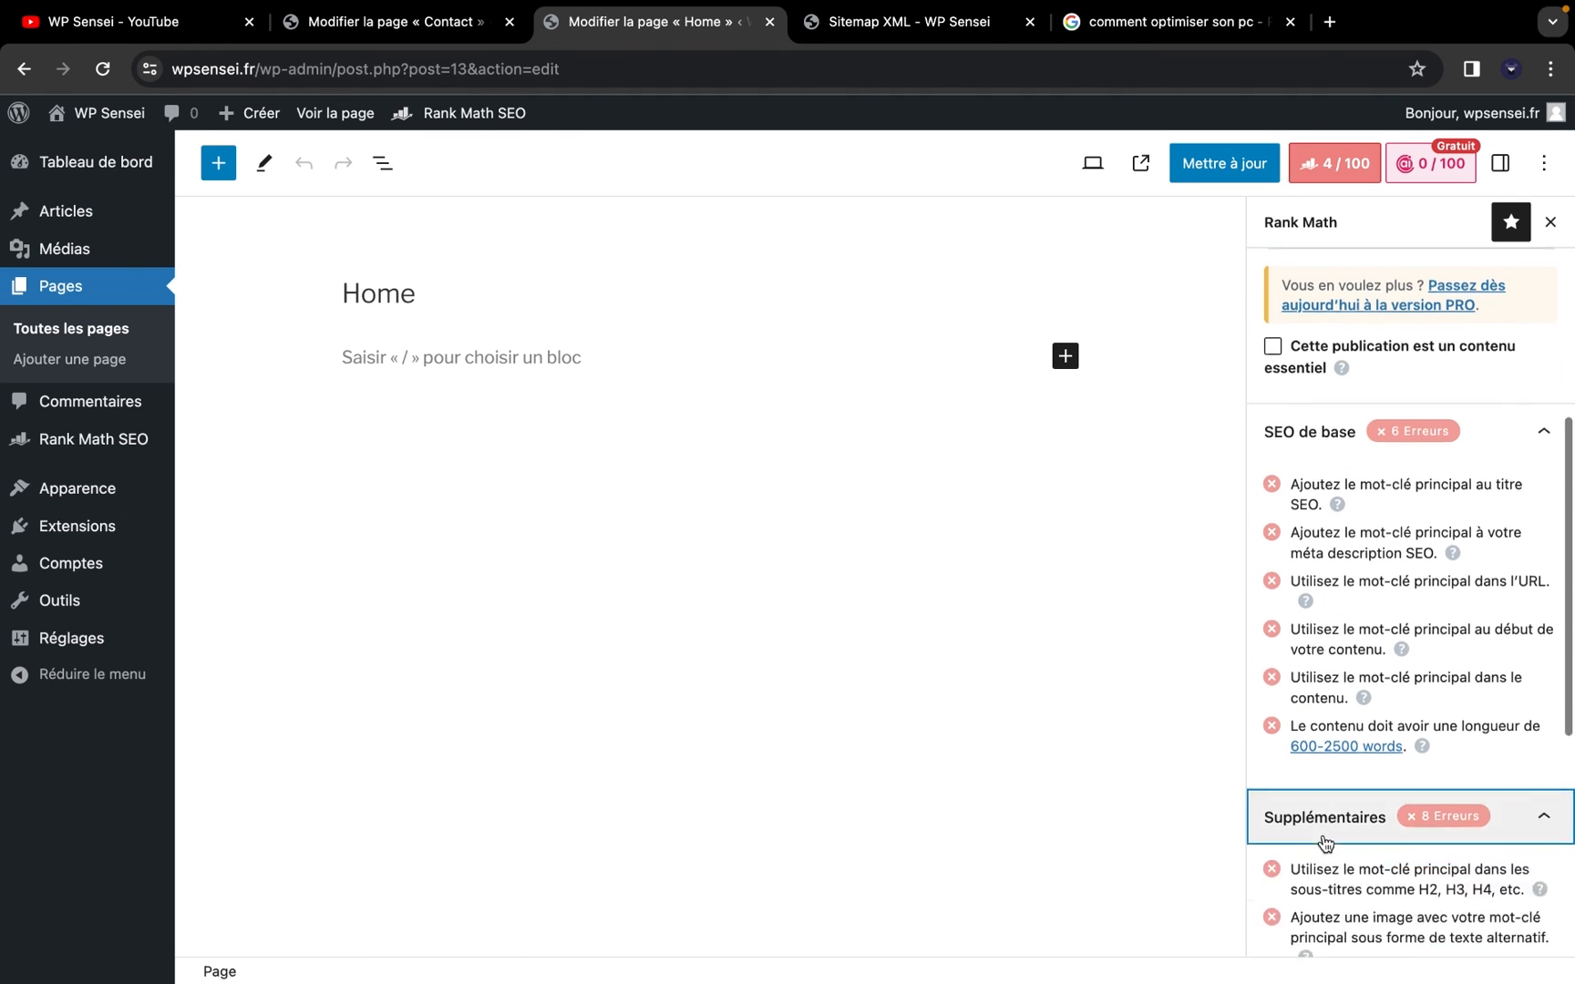
{"action": "scroll", "coordinate": [1325, 840], "scroll_direction": "down", "scroll_amount": 4}
{"action": "scroll", "coordinate": [1379, 717], "scroll_direction": "down", "scroll_amount": 1}
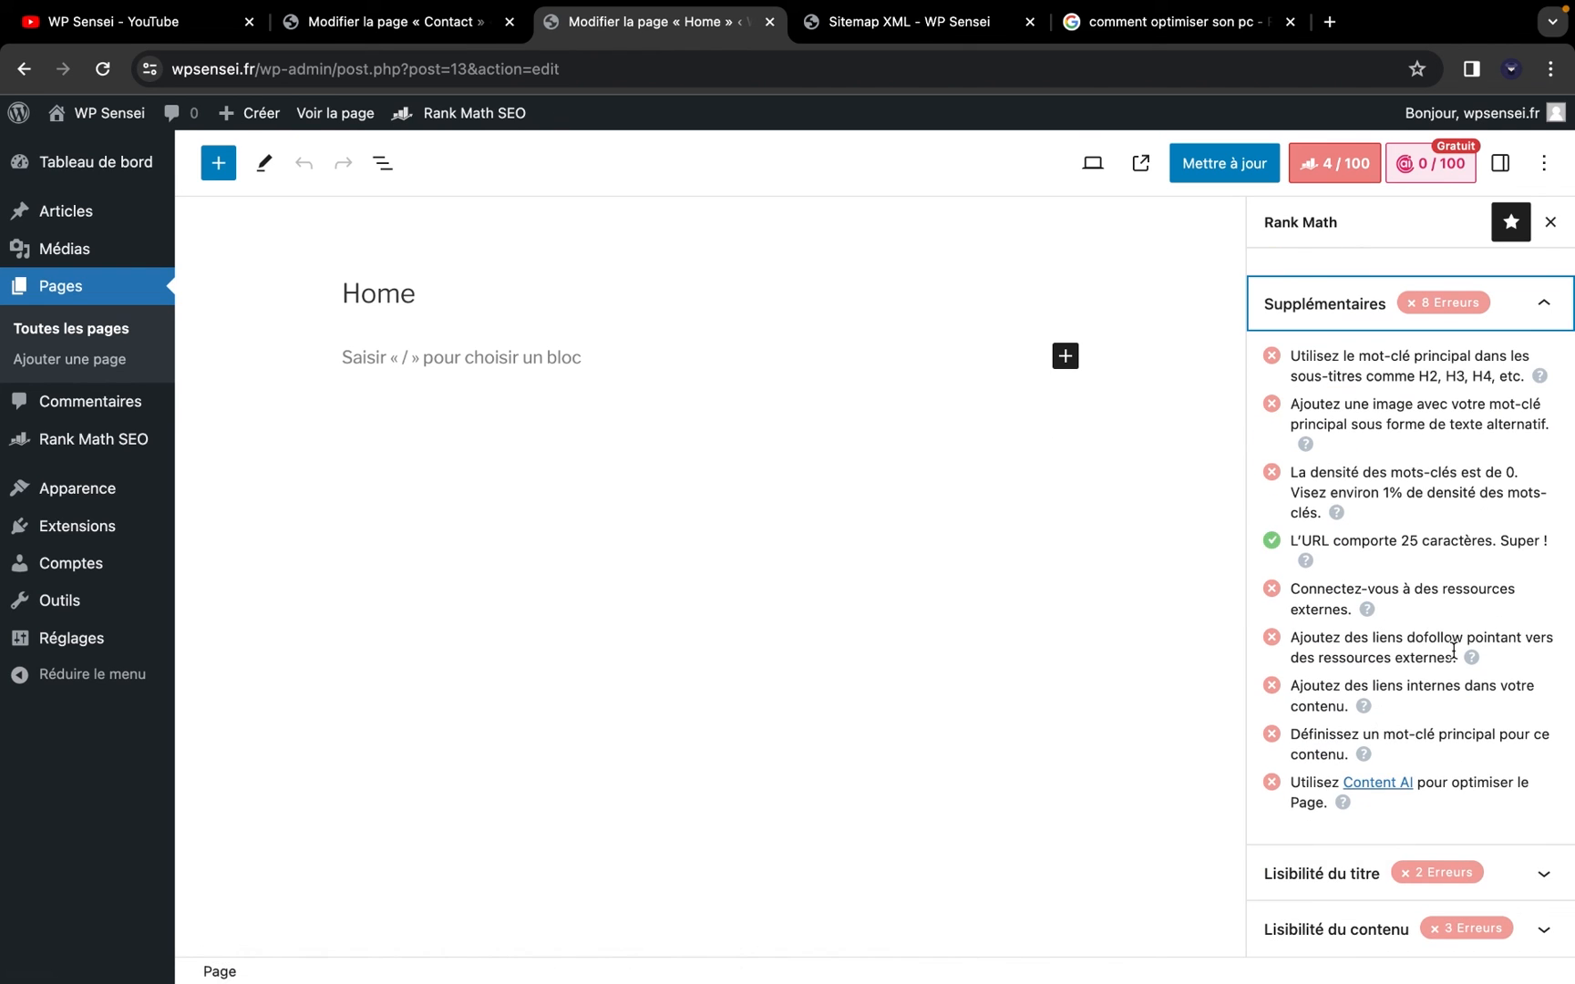
Expand the Home page's title readability checks and review them together with the other SEO recommendations
{"action": "left_click", "coordinate": [1341, 870]}
{"action": "scroll", "coordinate": [1361, 813], "scroll_direction": "down", "scroll_amount": 1}
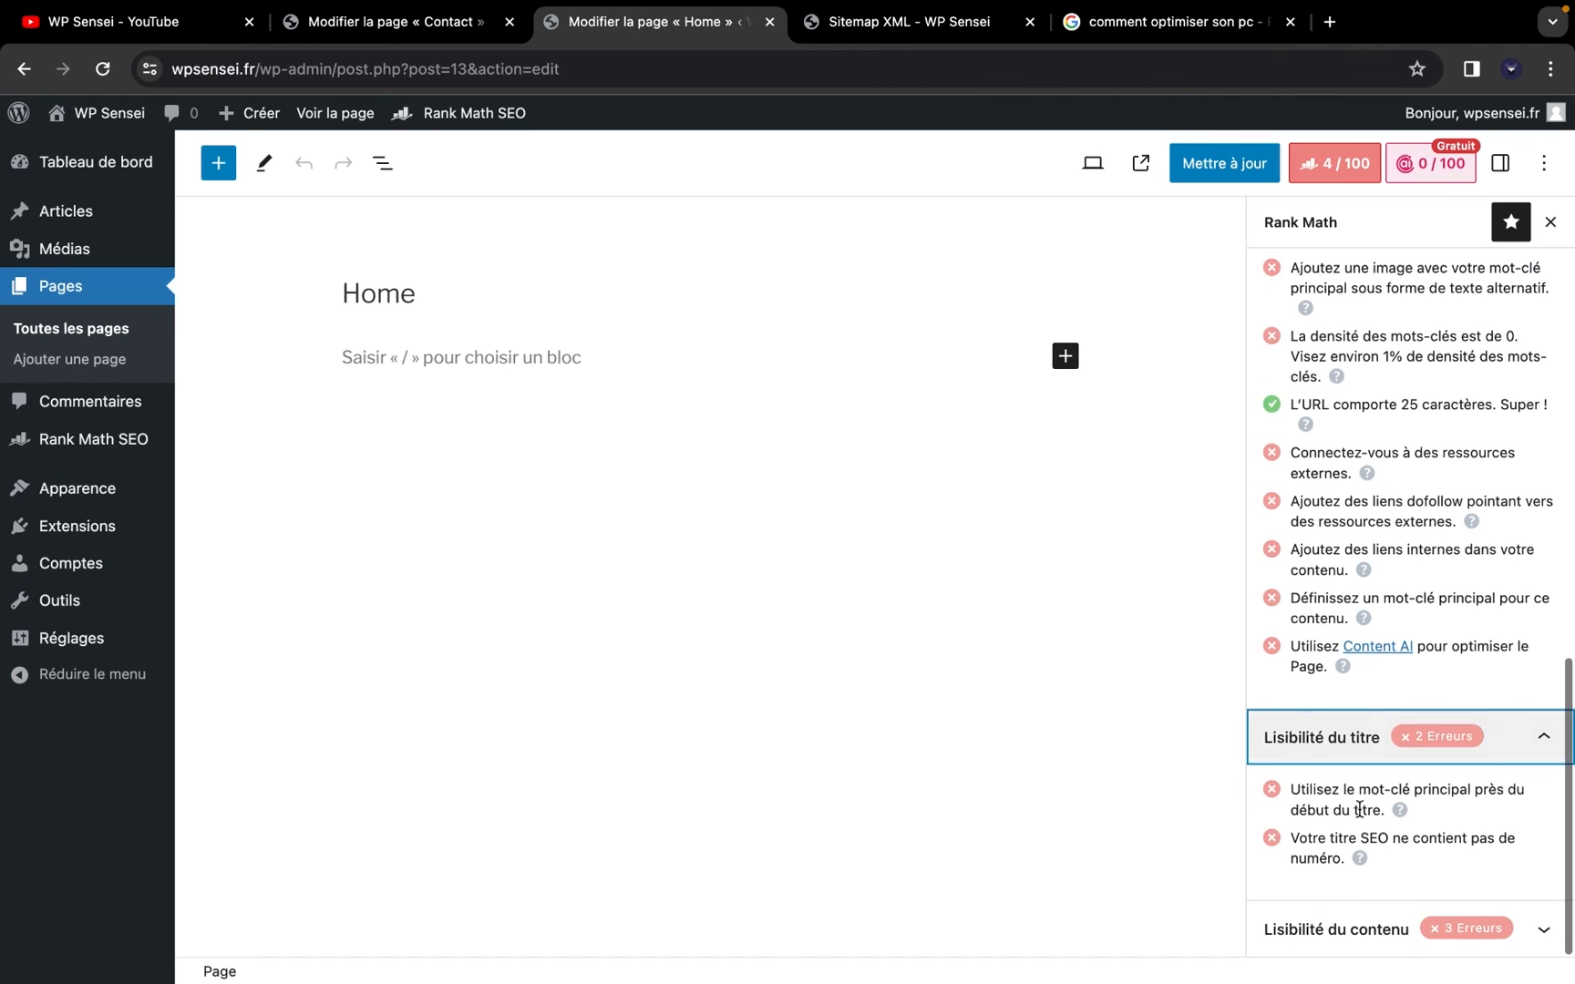
{"action": "scroll", "coordinate": [1358, 807], "scroll_direction": "up", "scroll_amount": 1}
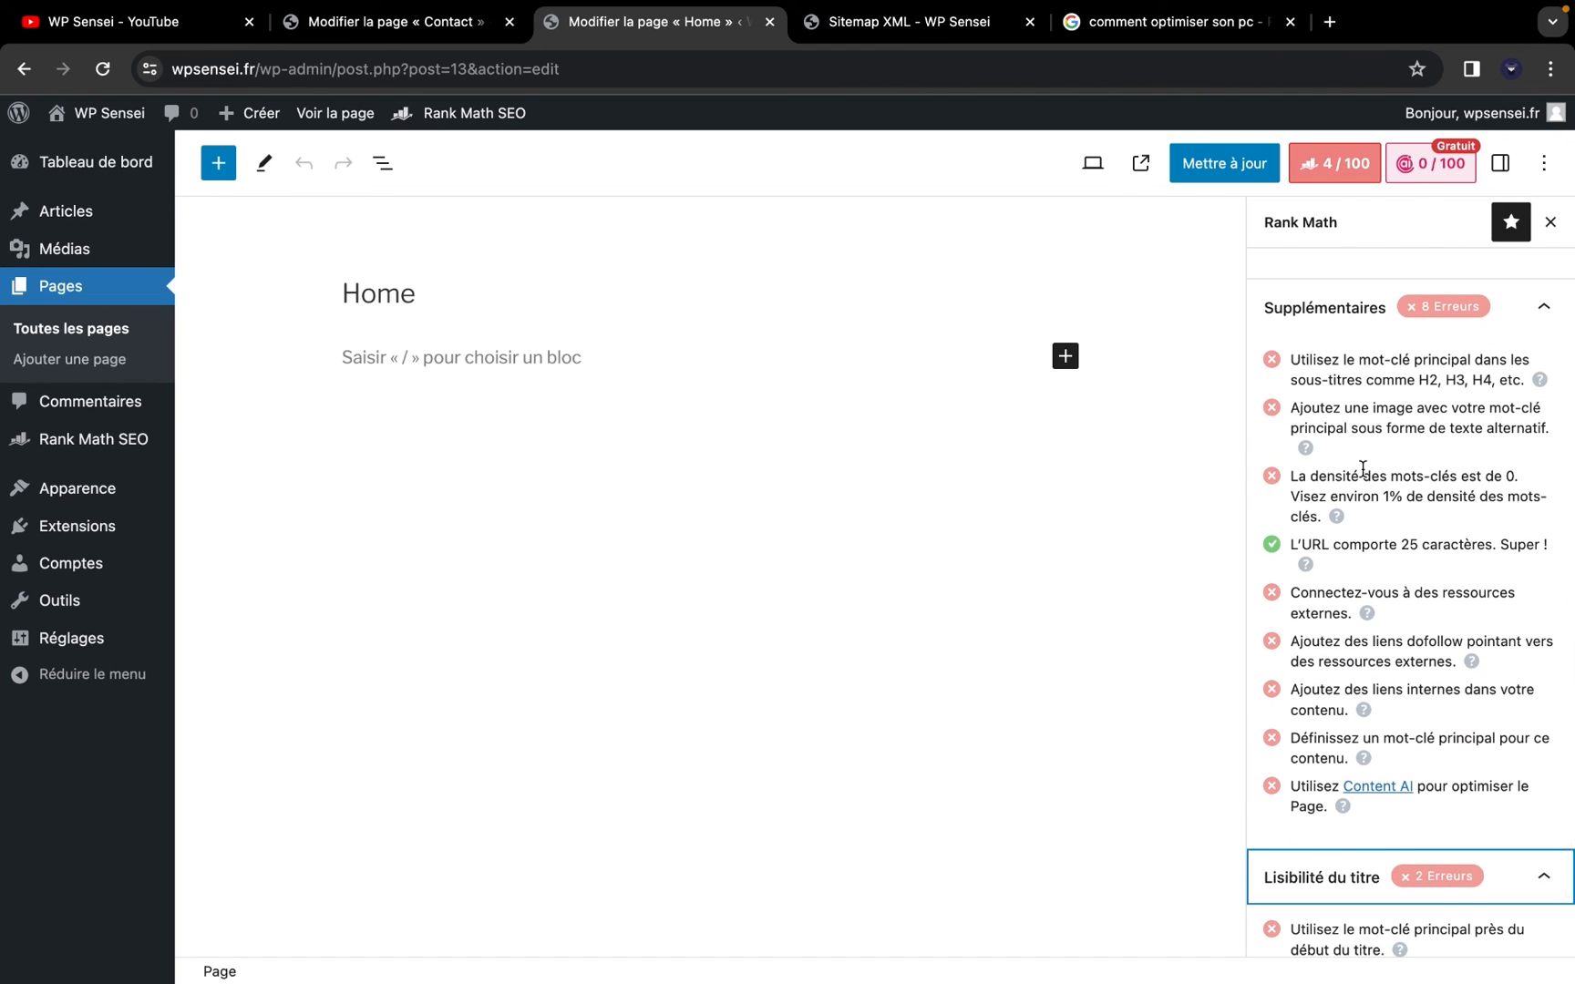
{"action": "scroll", "coordinate": [1361, 468], "scroll_direction": "up", "scroll_amount": 1}
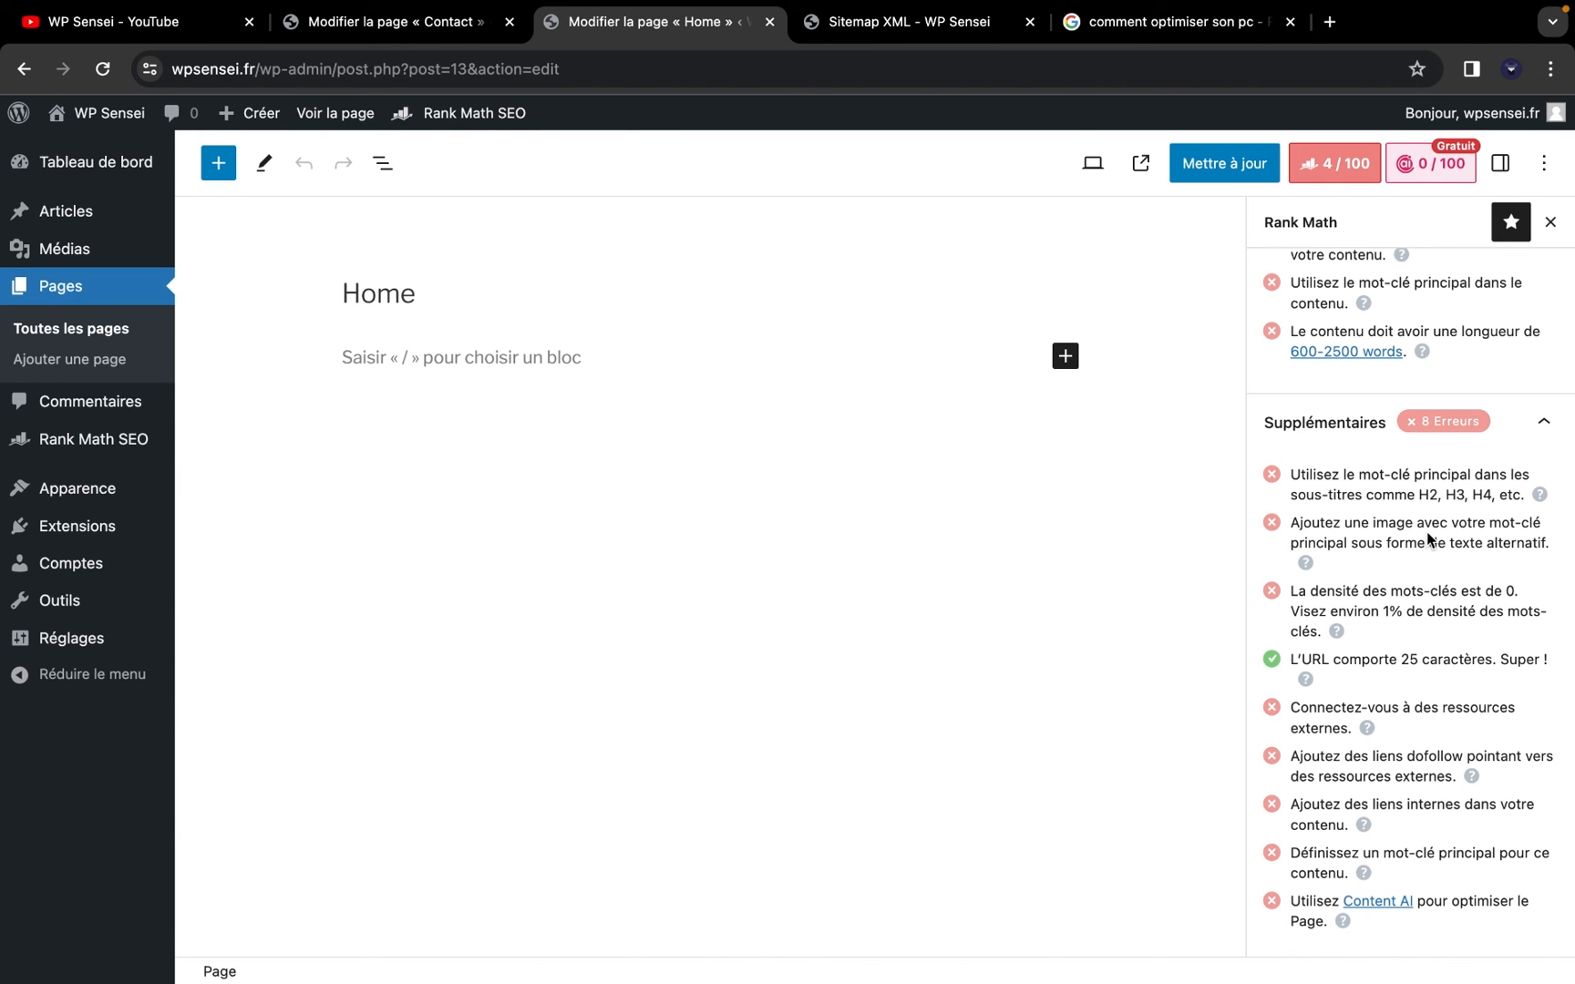
{"action": "scroll", "coordinate": [1428, 539], "scroll_direction": "up", "scroll_amount": 3}
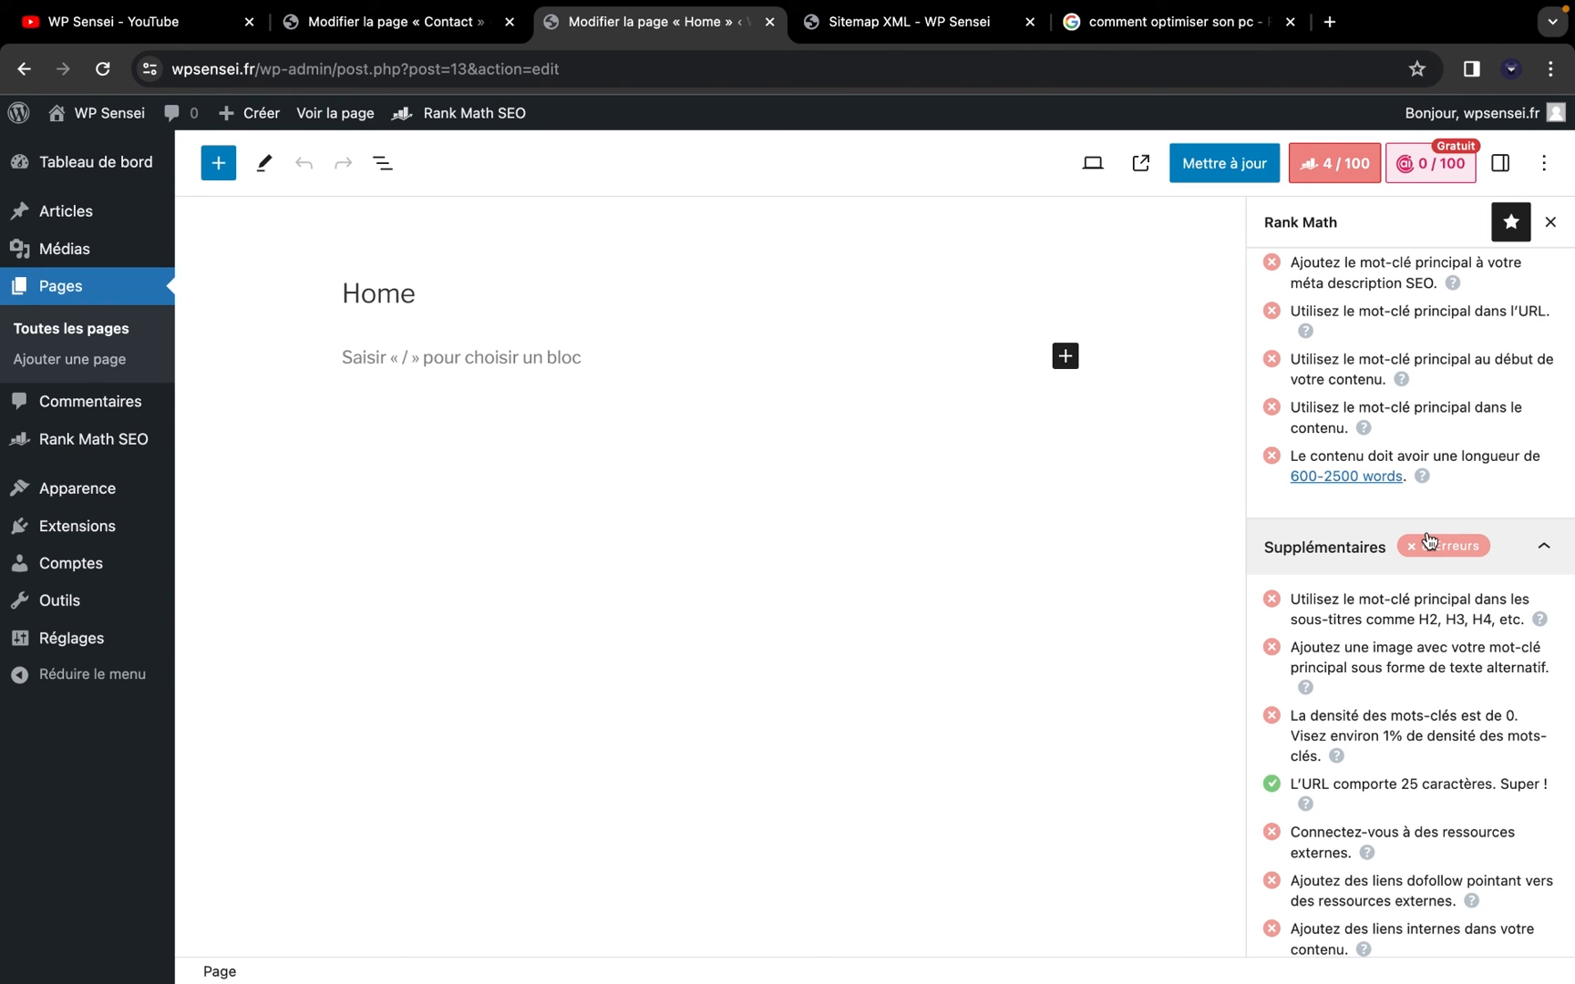
{"action": "scroll", "coordinate": [1427, 539], "scroll_direction": "up", "scroll_amount": 3}
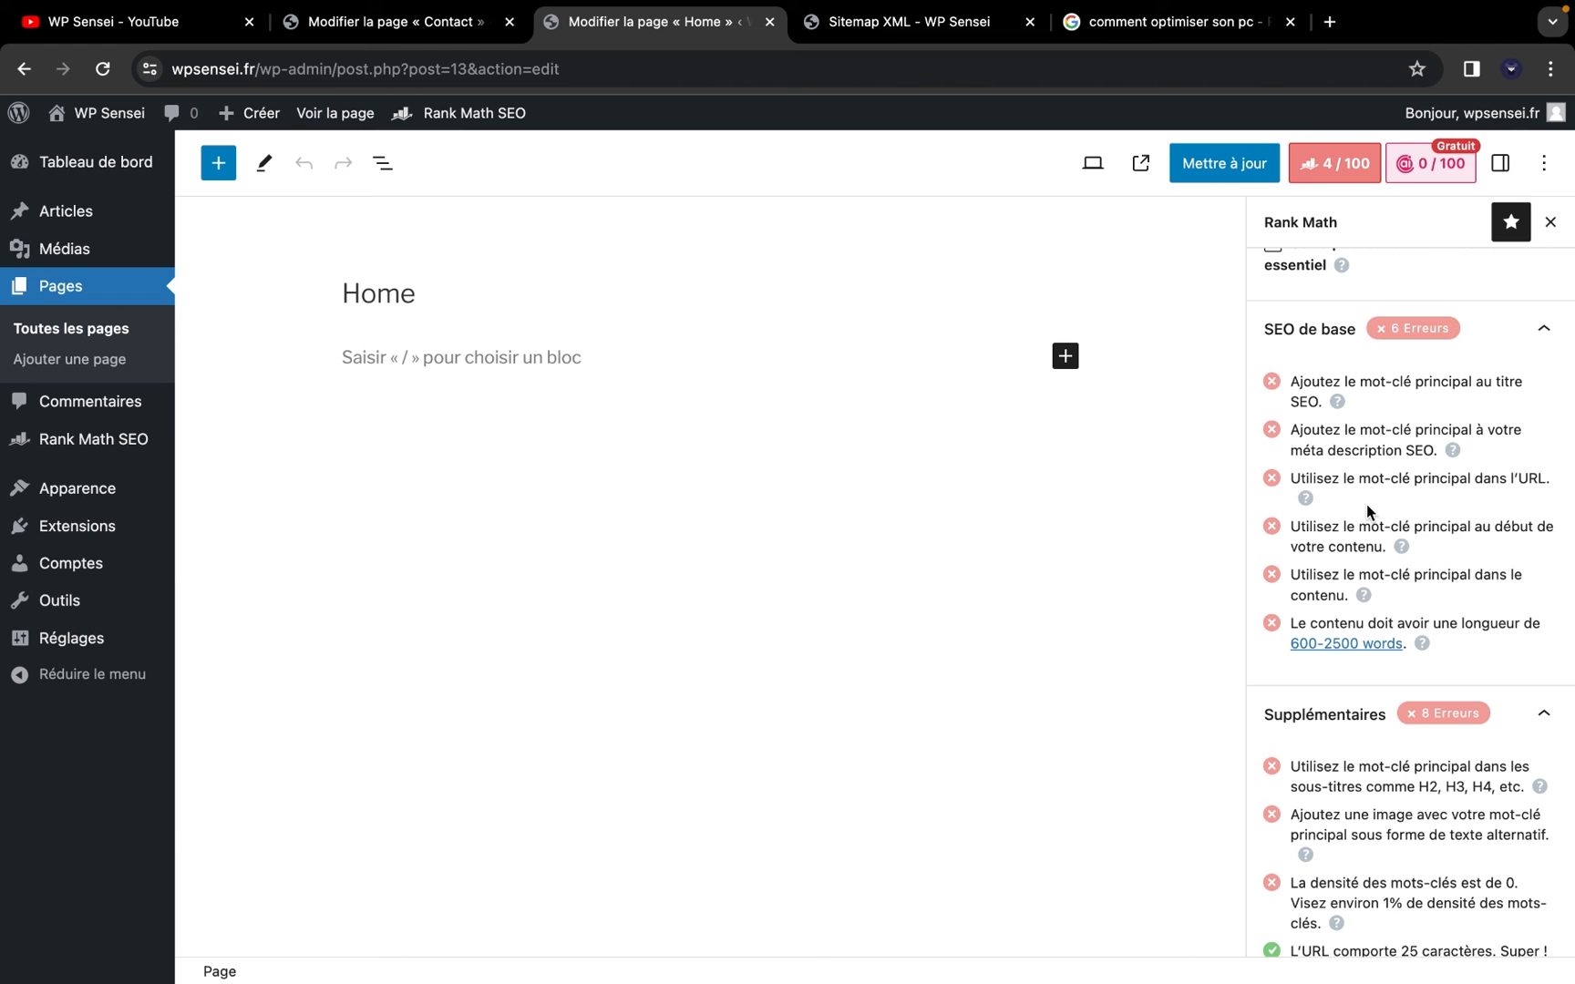
{"action": "scroll", "coordinate": [1365, 505], "scroll_direction": "up", "scroll_amount": 5}
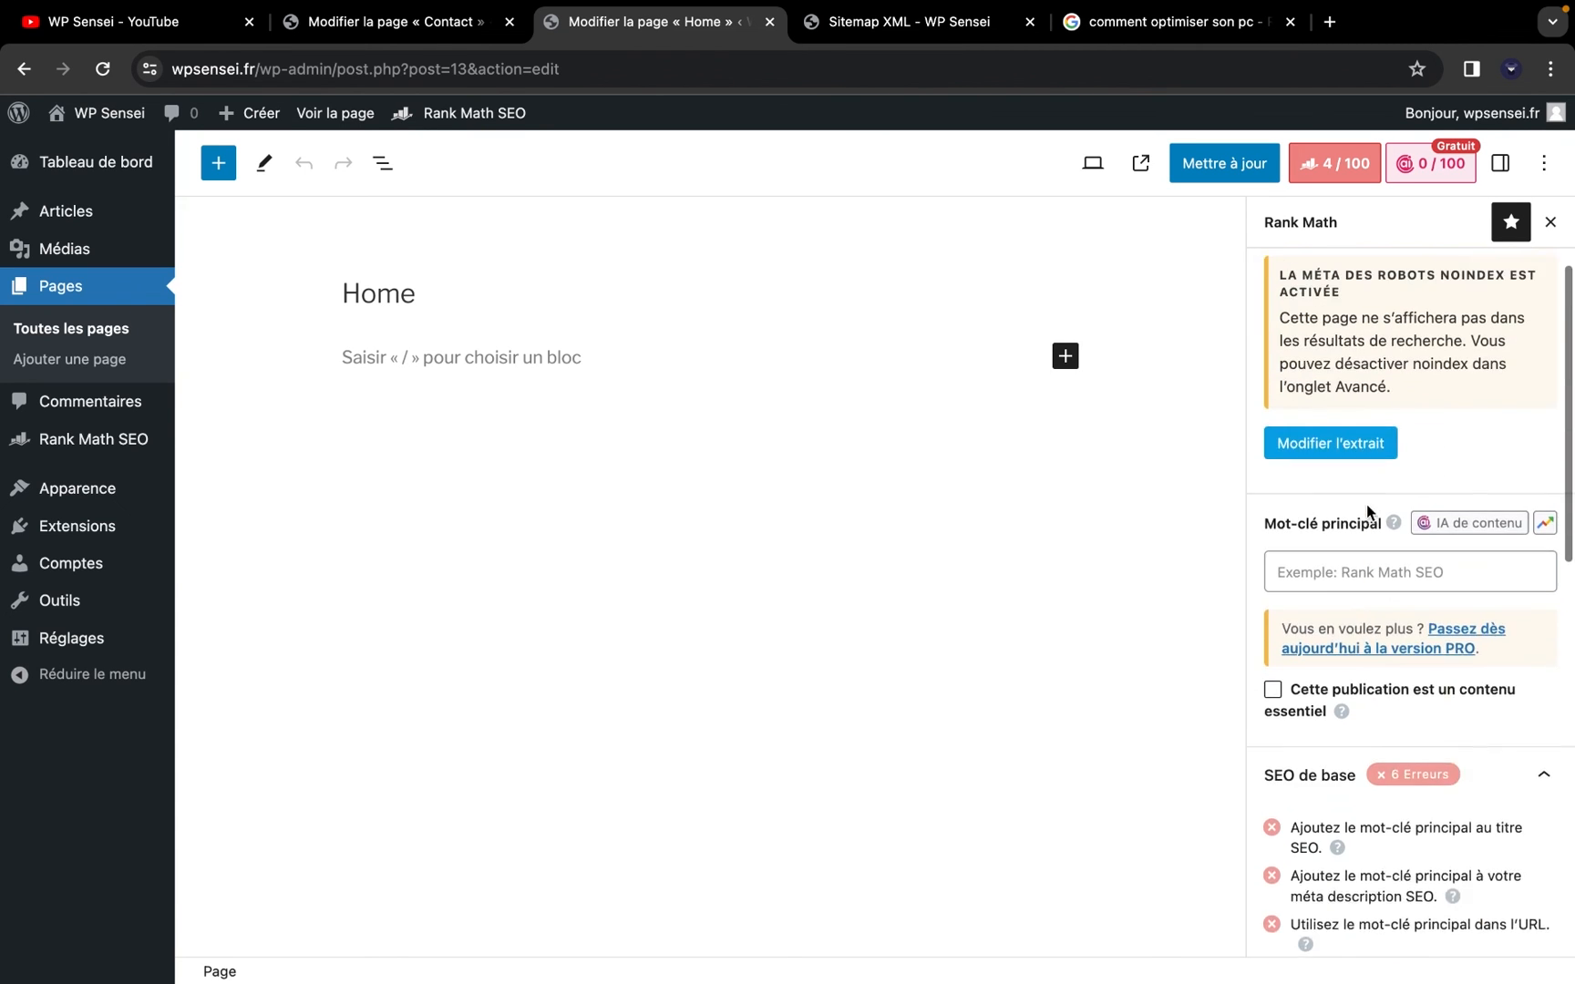
{"action": "scroll", "coordinate": [1365, 504], "scroll_direction": "down", "scroll_amount": 10}
{"action": "scroll", "coordinate": [1365, 505], "scroll_direction": "down", "scroll_amount": 4}
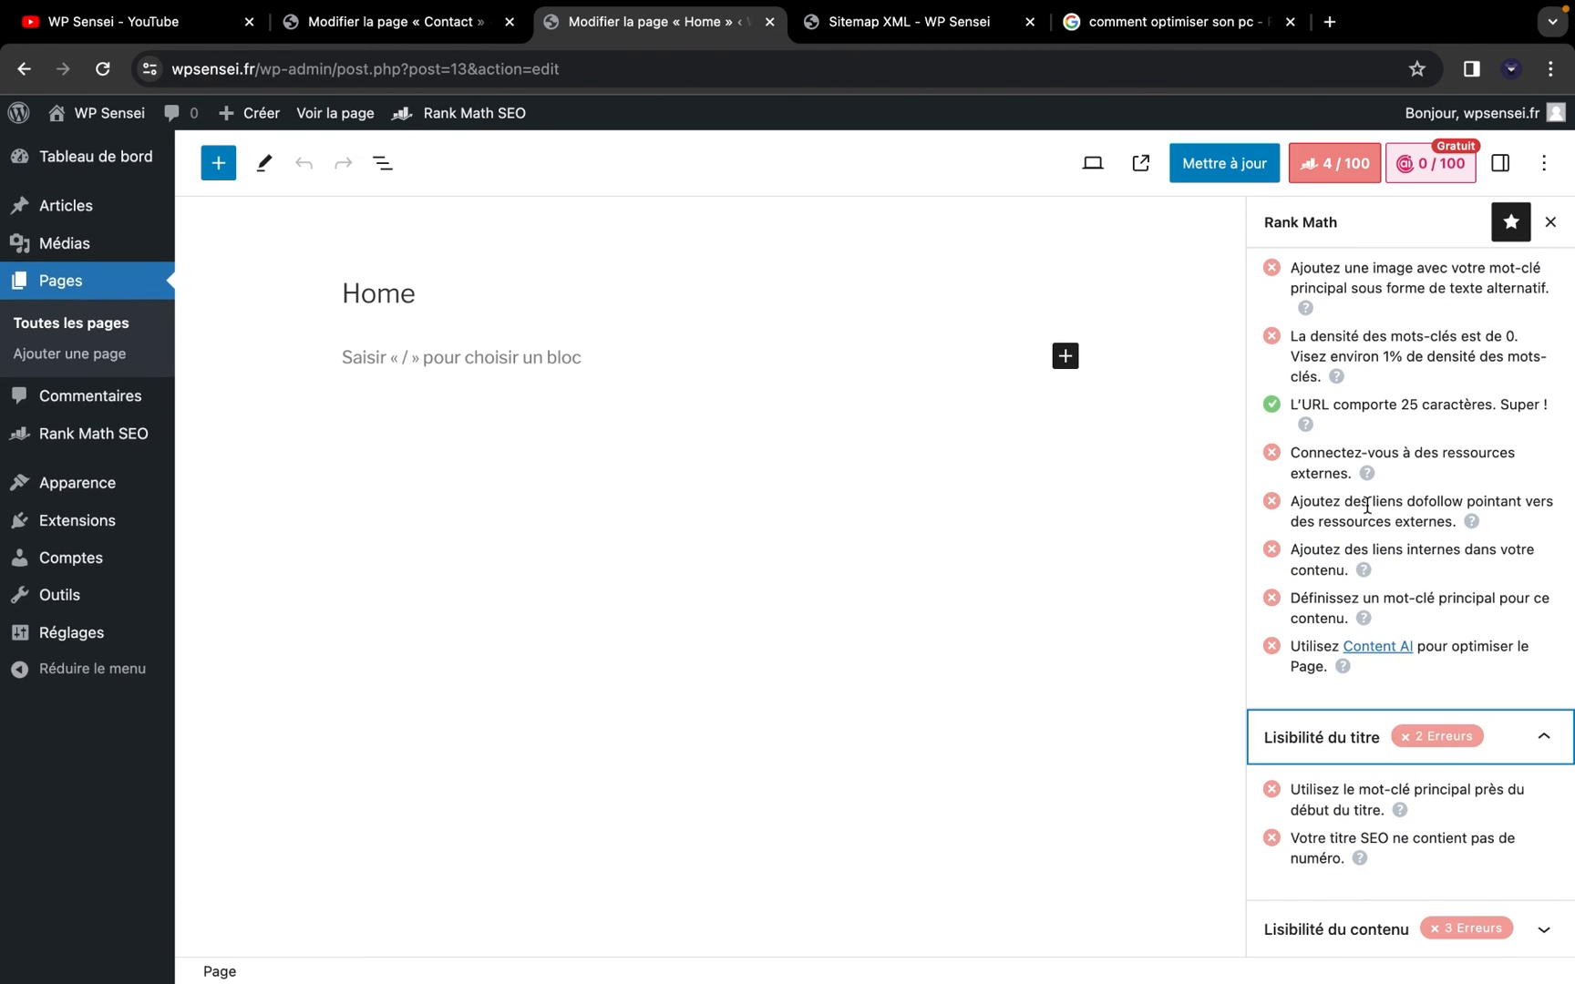
{"action": "scroll", "coordinate": [1374, 401], "scroll_direction": "up", "scroll_amount": 5}
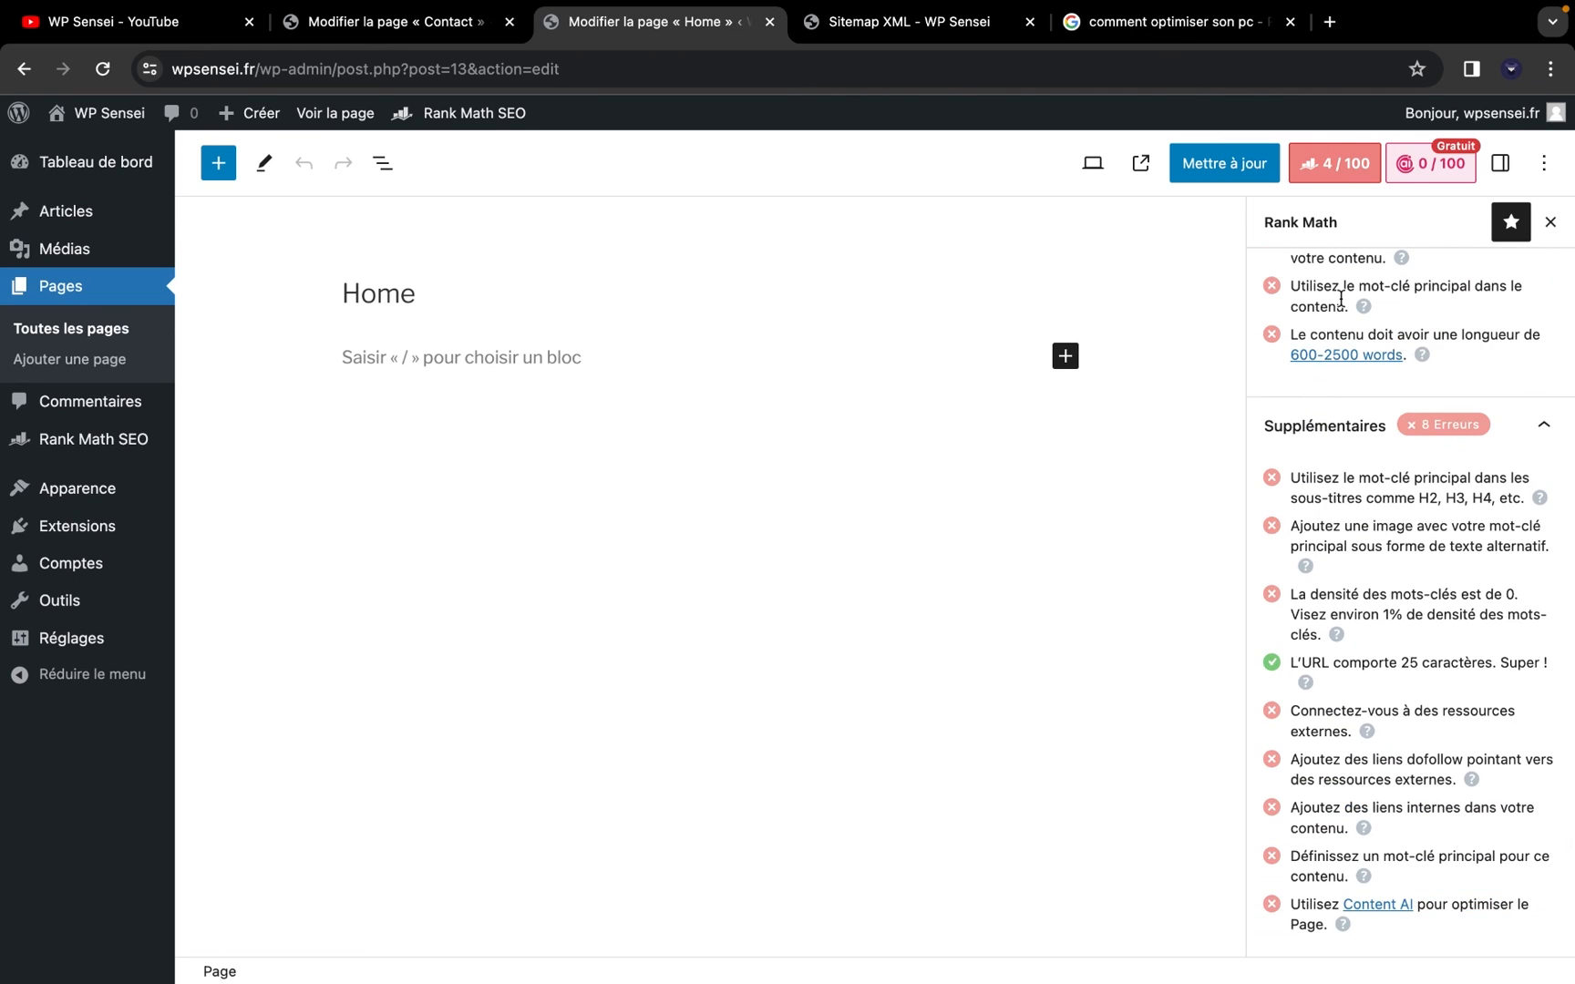
{"action": "scroll", "coordinate": [1403, 474], "scroll_direction": "up", "scroll_amount": 10}
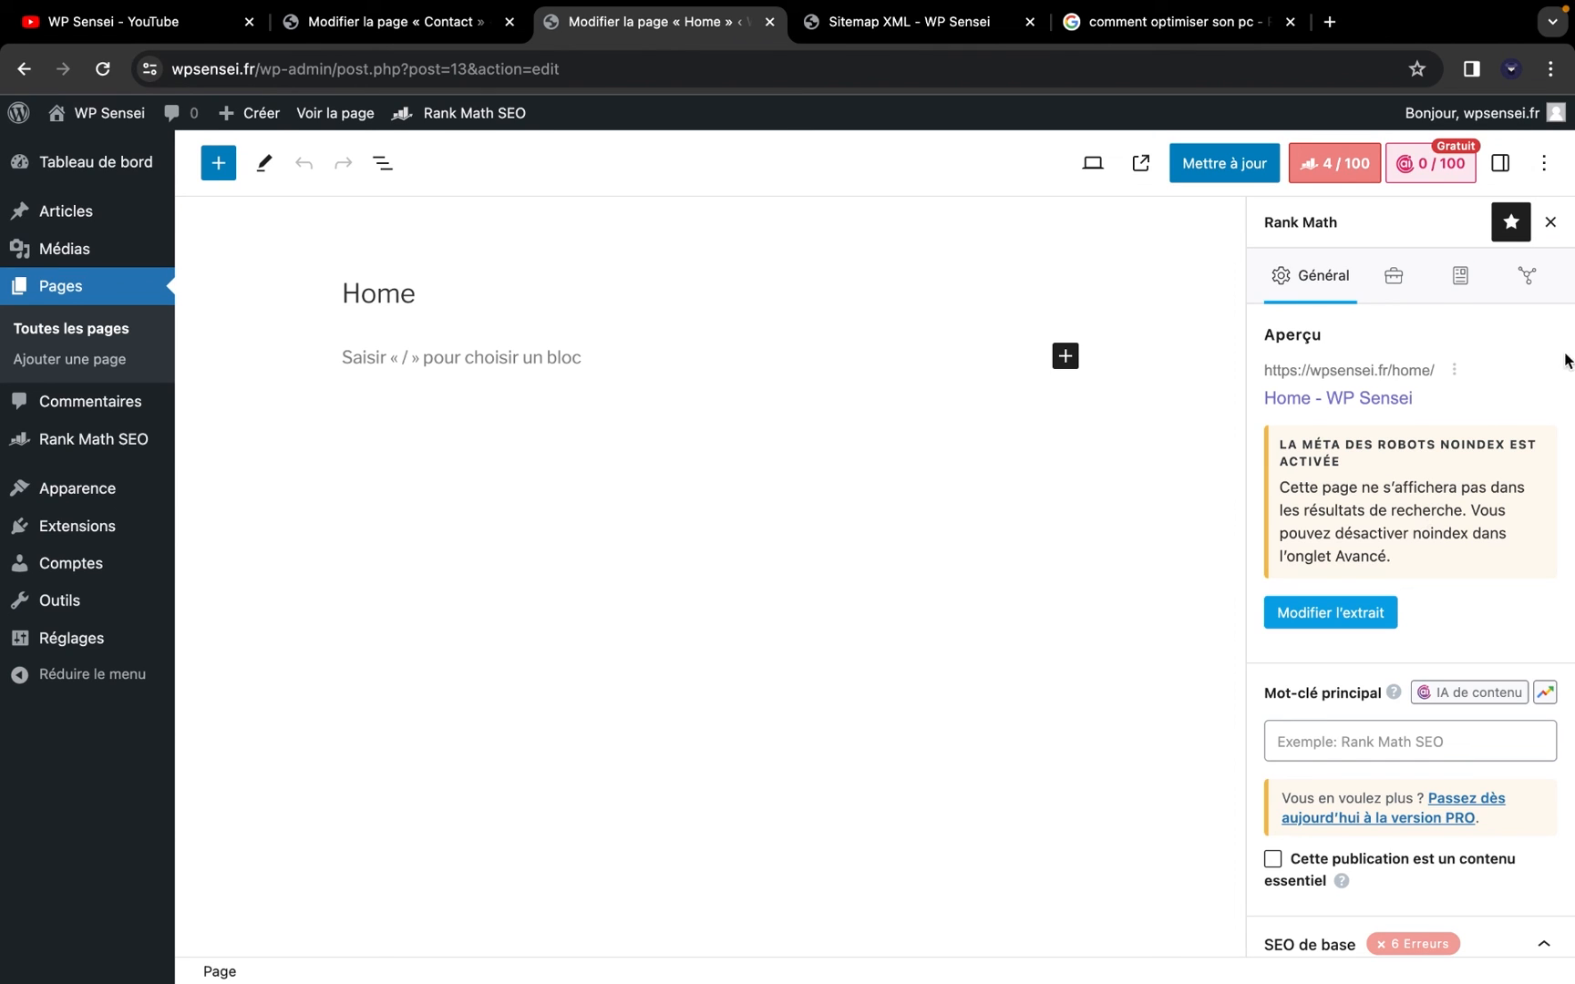
Open the Home page's advanced robots settings, switch them to Index and restore No Index
{"action": "left_click", "coordinate": [1376, 276]}
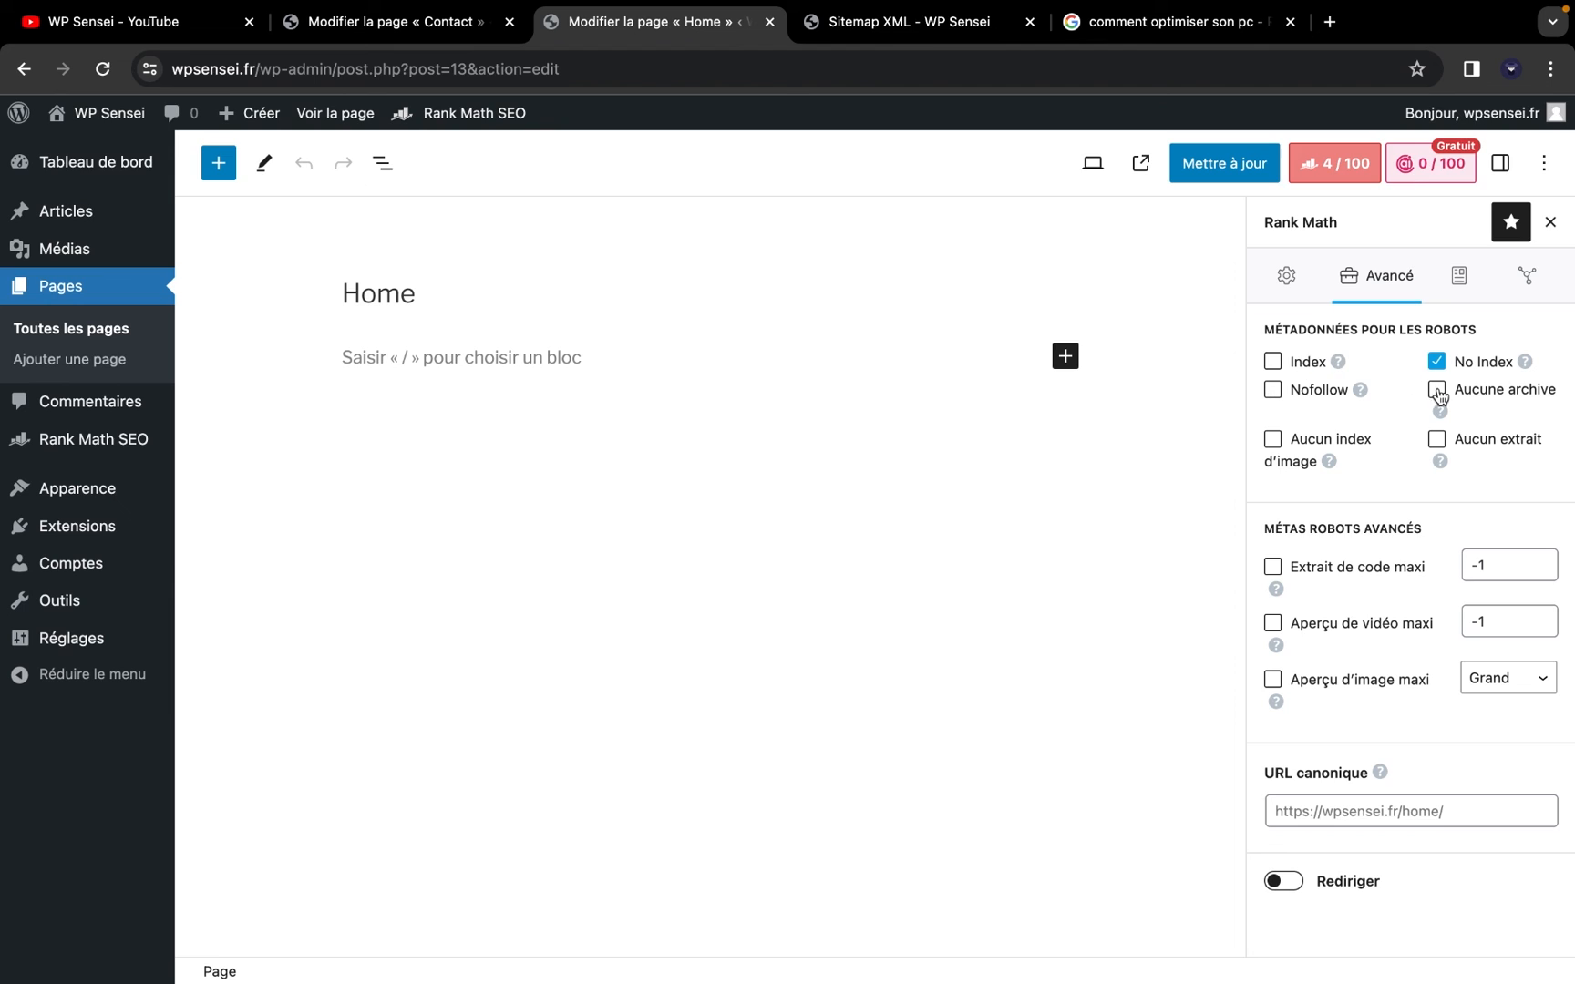
{"action": "left_click", "coordinate": [1303, 365]}
{"action": "left_click", "coordinate": [1475, 364]}
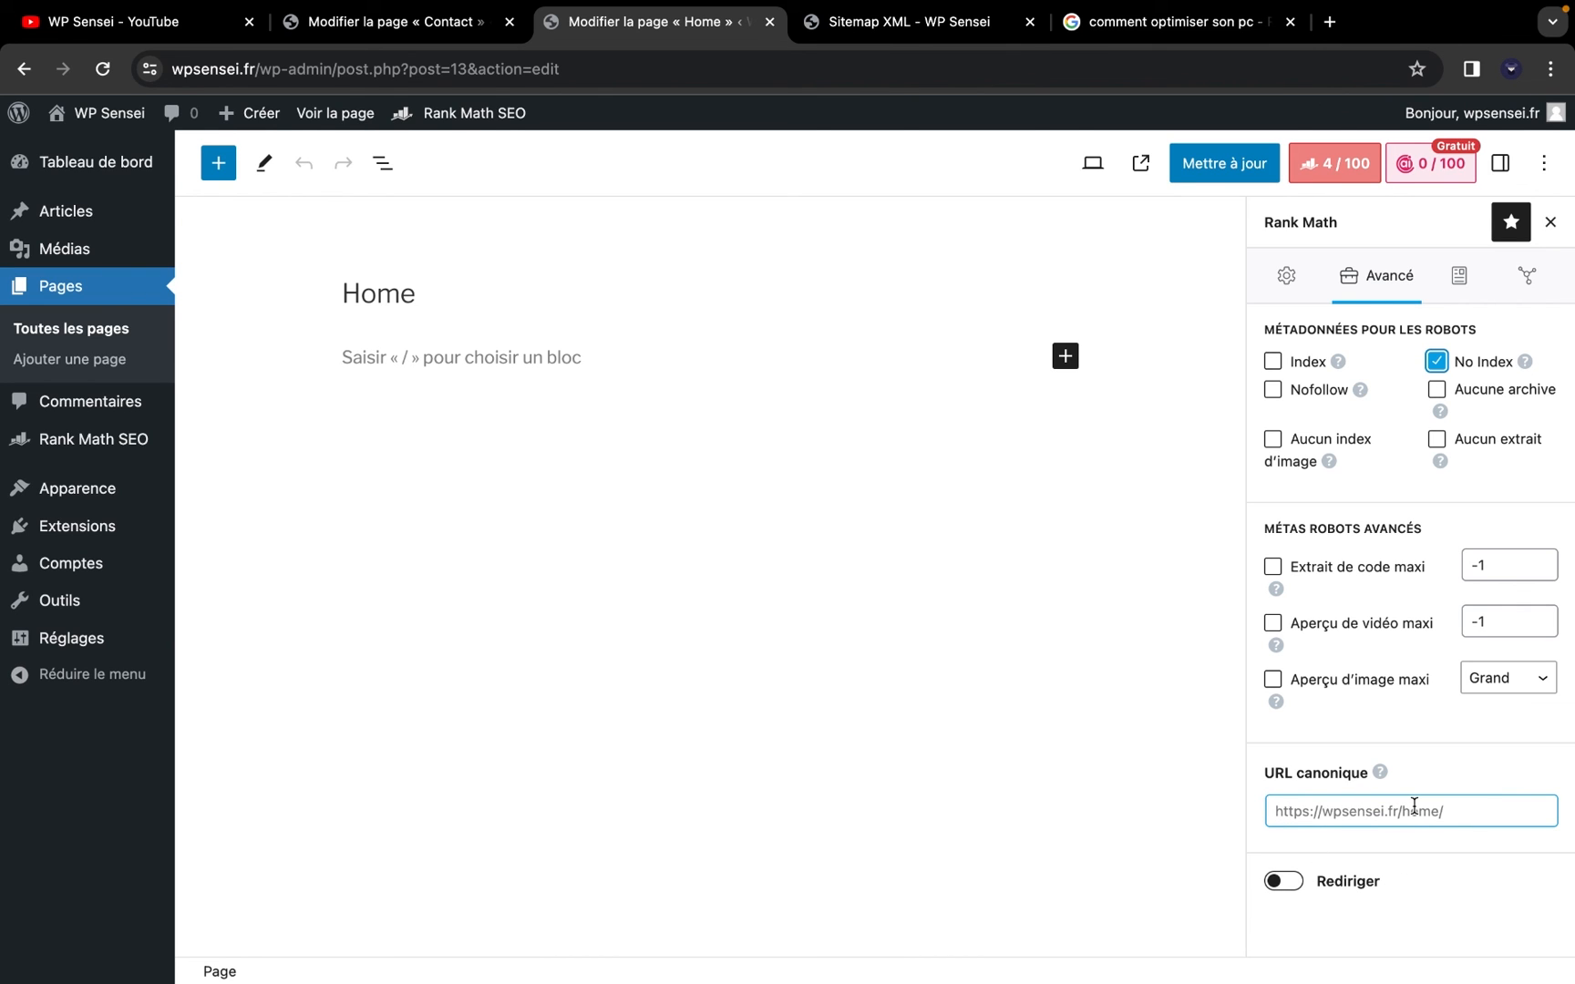
Enable the Home page's redirect option to view its redirection type and destination URL fields, and disable it again
{"action": "left_click", "coordinate": [1285, 880]}
{"action": "scroll", "coordinate": [1447, 868], "scroll_direction": "down", "scroll_amount": 2}
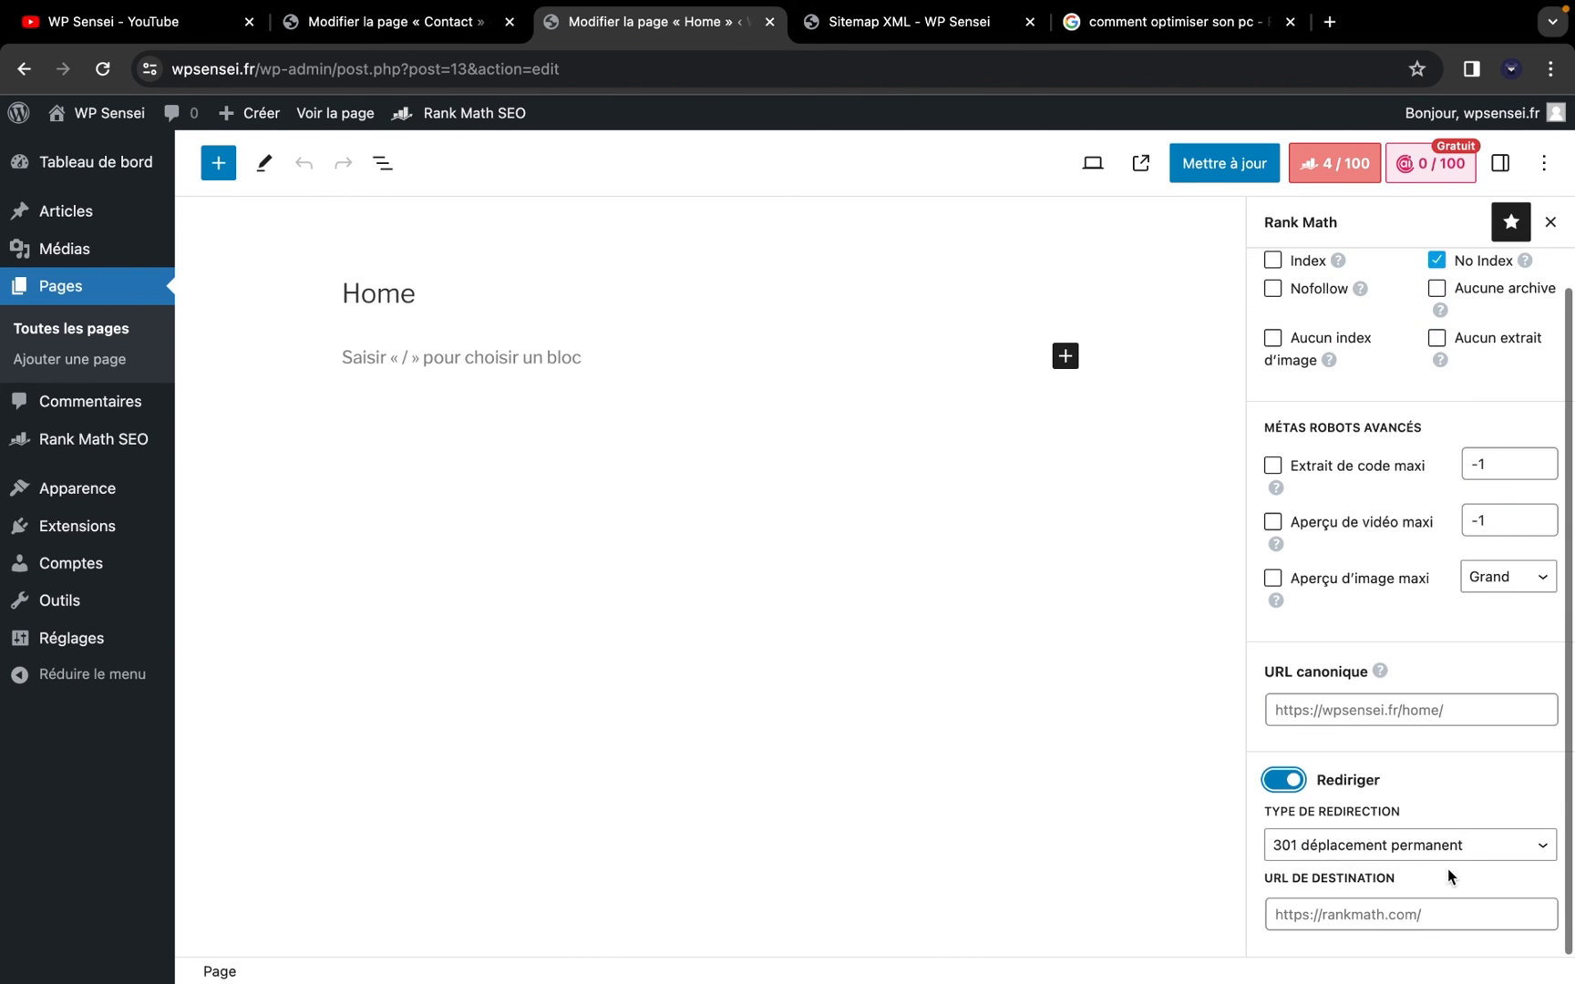
{"action": "left_click", "coordinate": [1294, 781]}
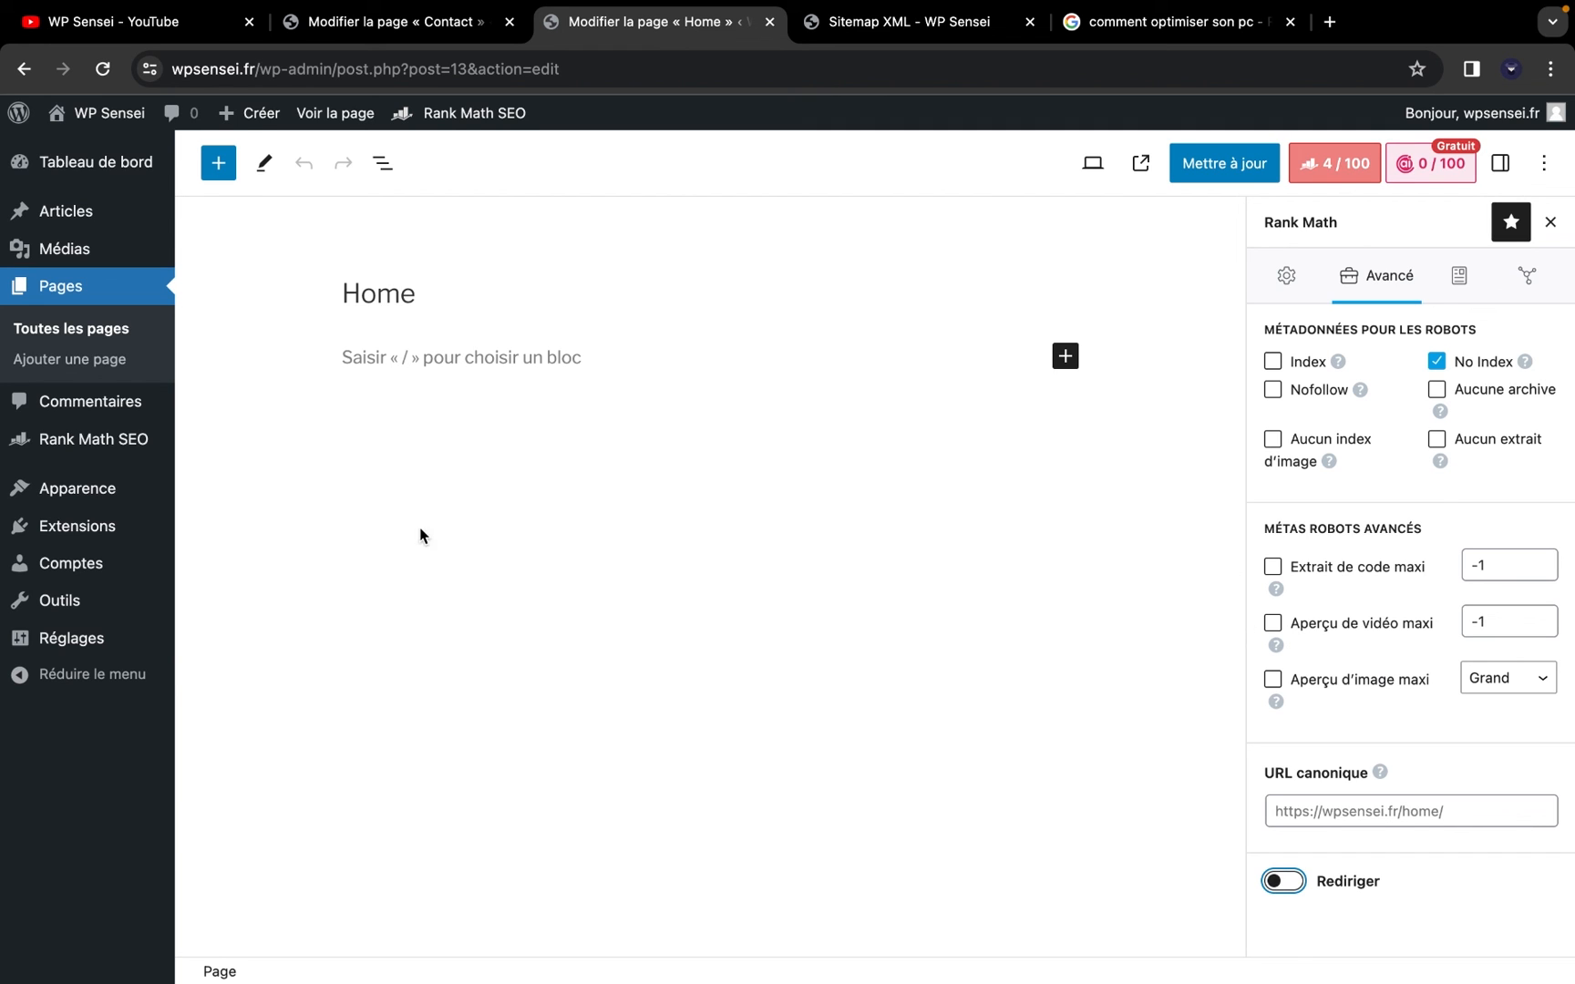
{"action": "mouse_move", "coordinate": [119, 462]}
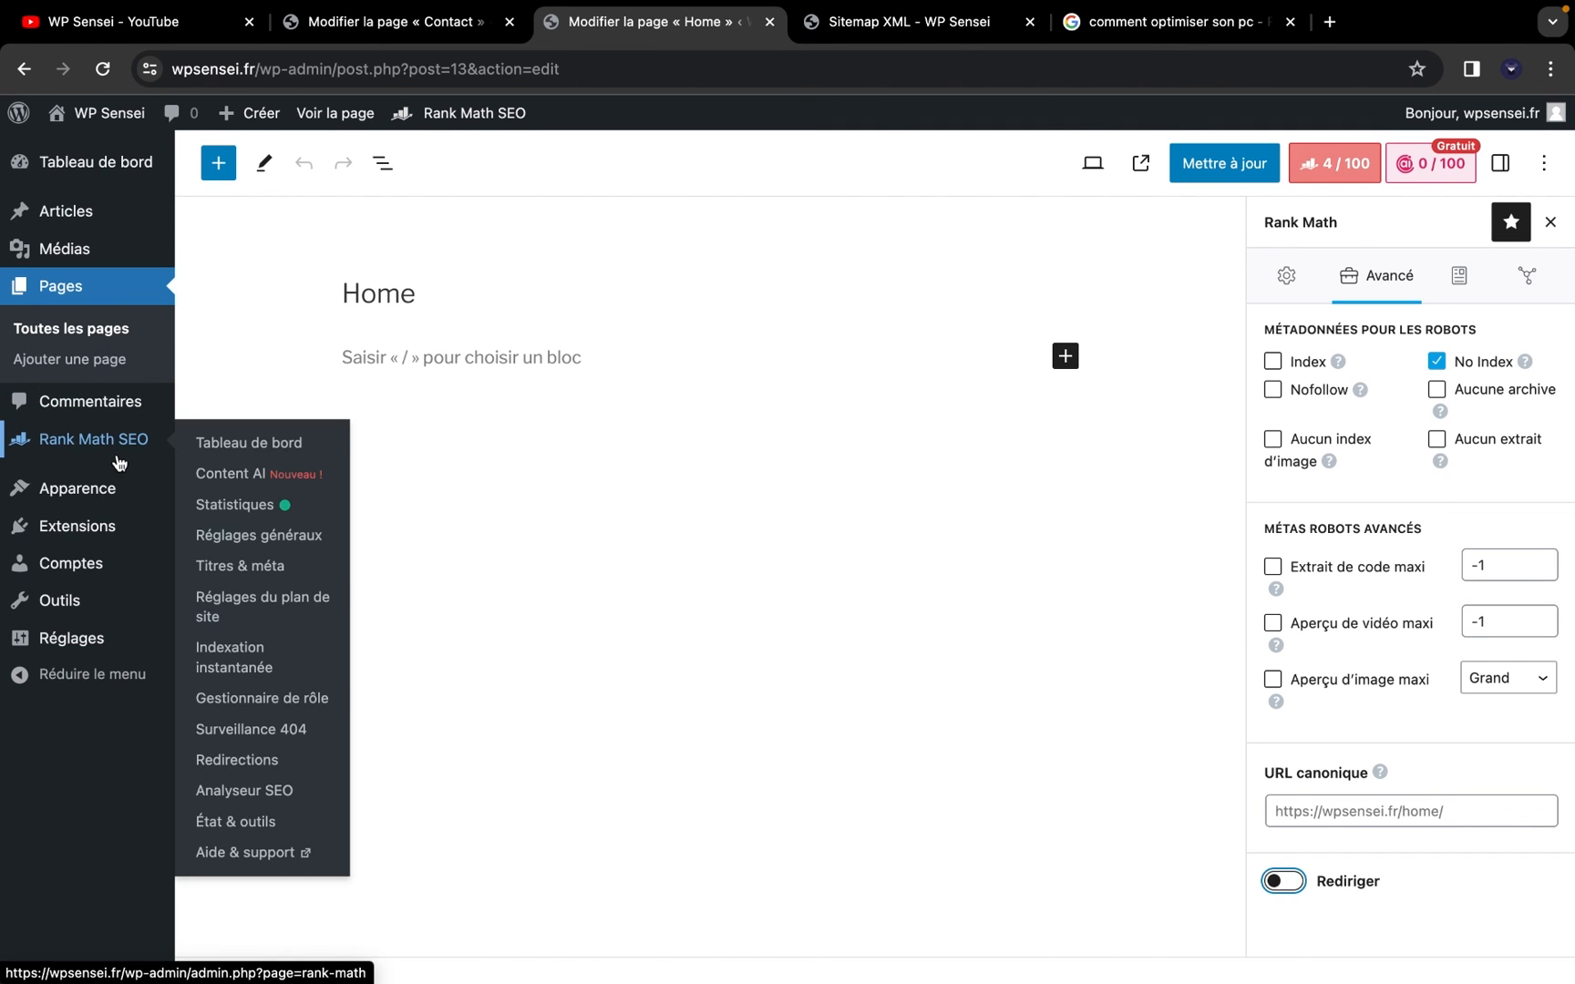
Examine the Home page's Article schema with its headline, description, keywords and article type fields, and close the schema builder
{"action": "left_click", "coordinate": [1462, 276]}
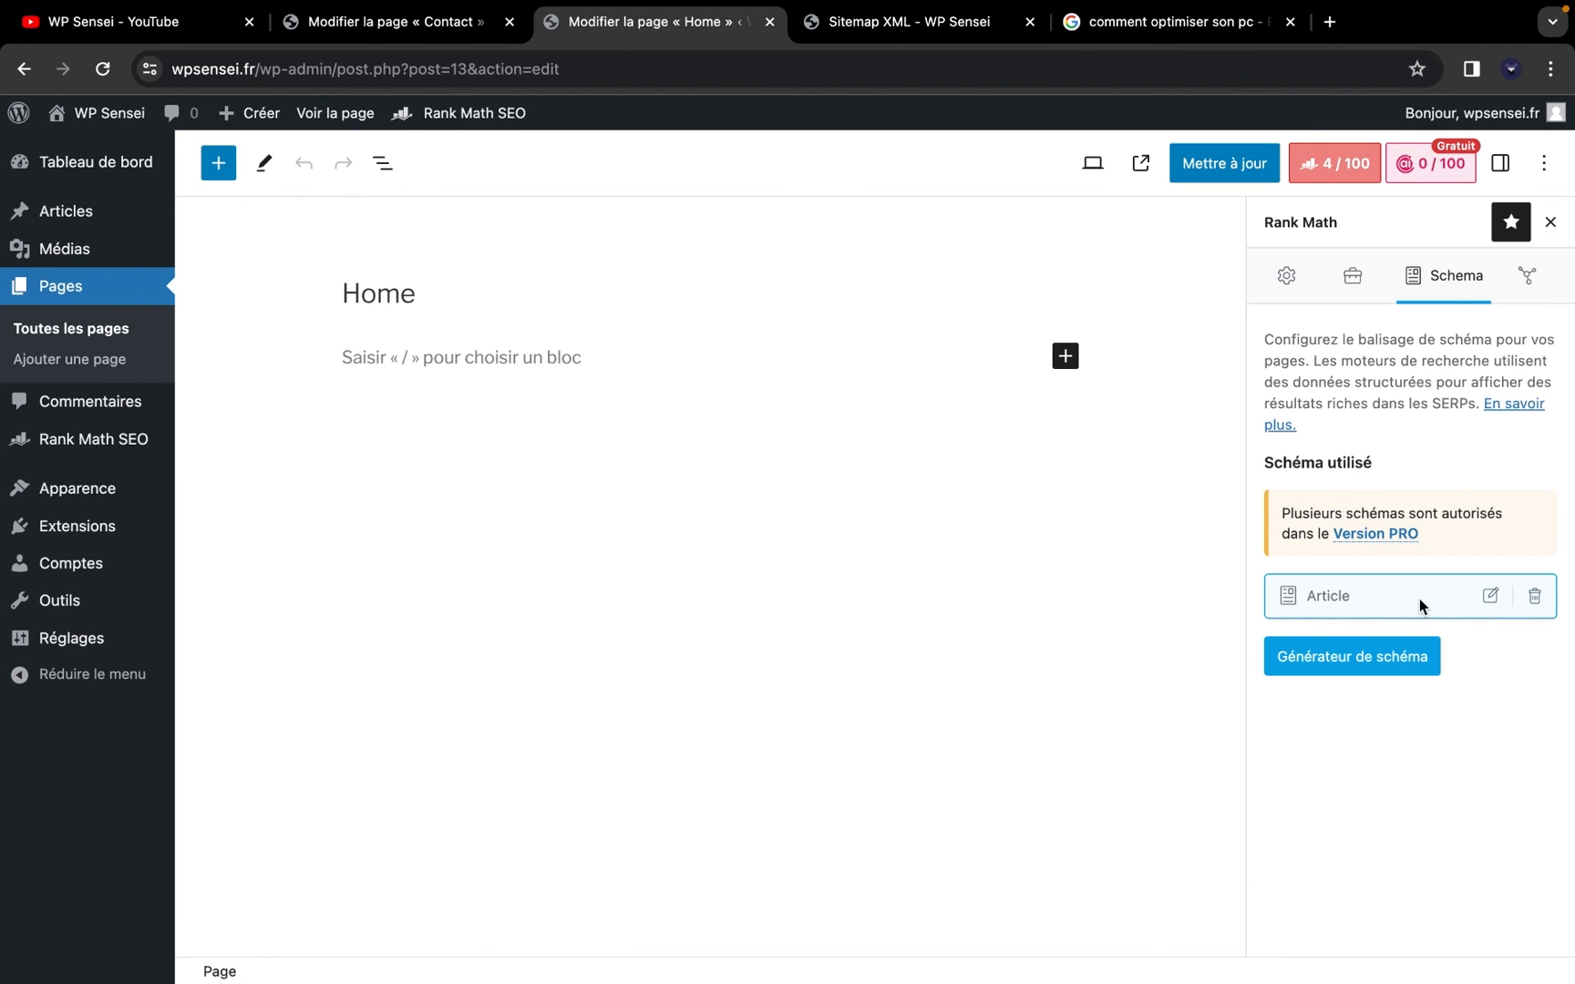
{"action": "left_click", "coordinate": [1487, 599]}
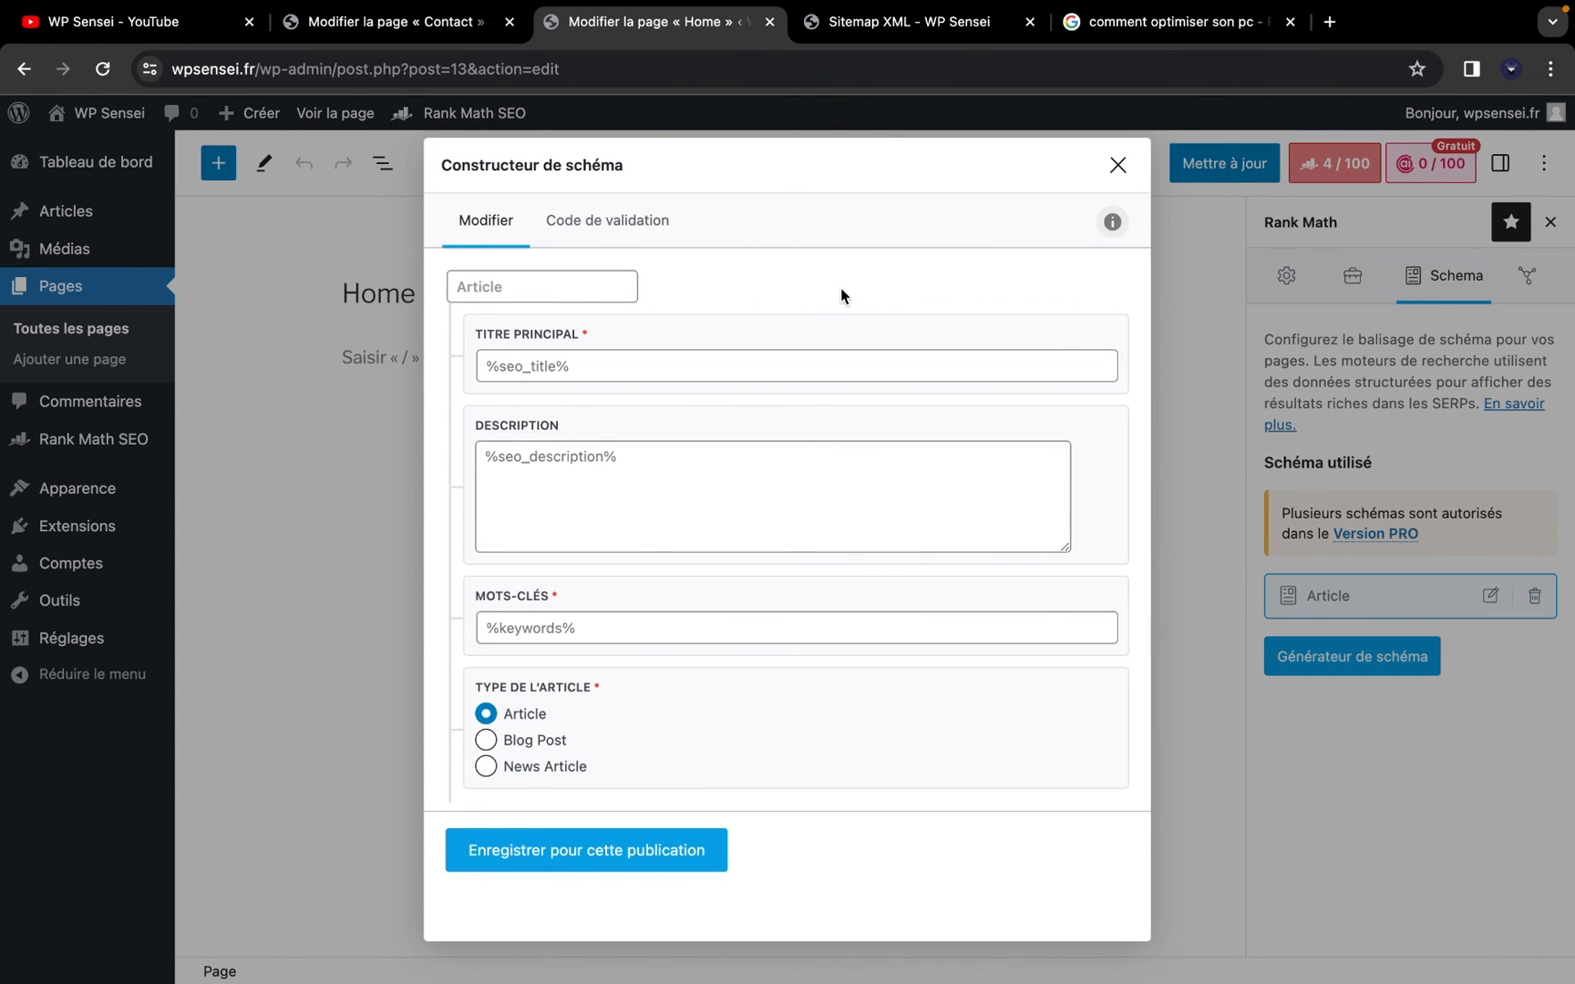
{"action": "left_click", "coordinate": [1117, 164]}
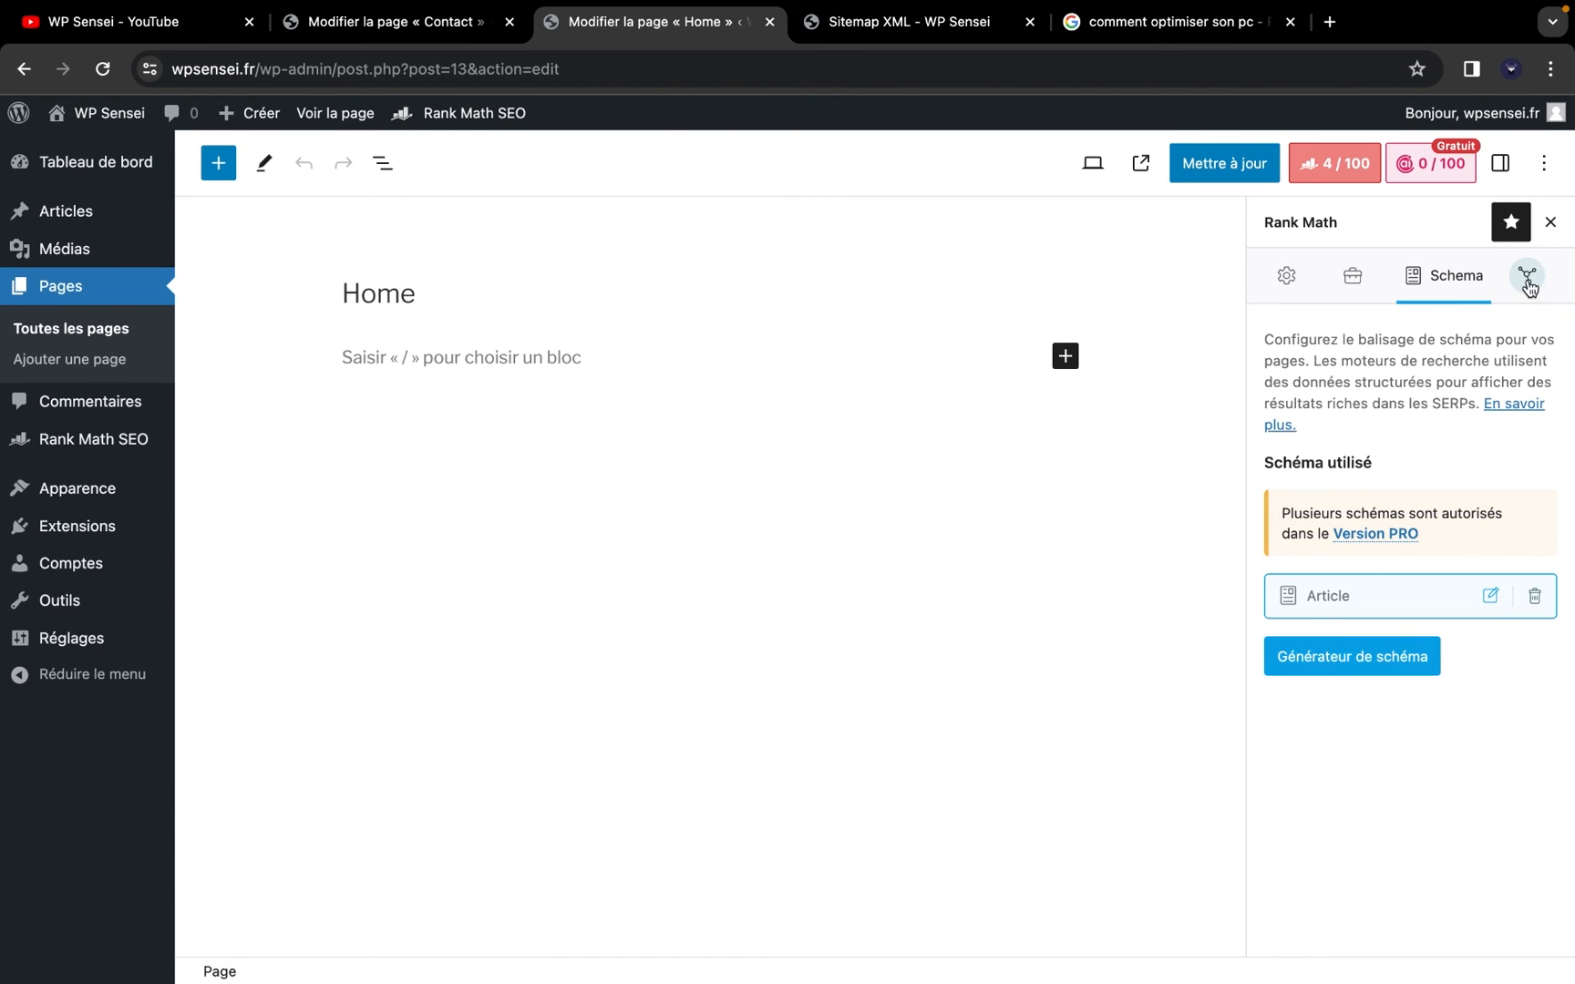
View the Home page's social network preview settings and return to its general SEO settings in Rank Math
{"action": "left_click", "coordinate": [1526, 277]}
{"action": "left_click", "coordinate": [1118, 164]}
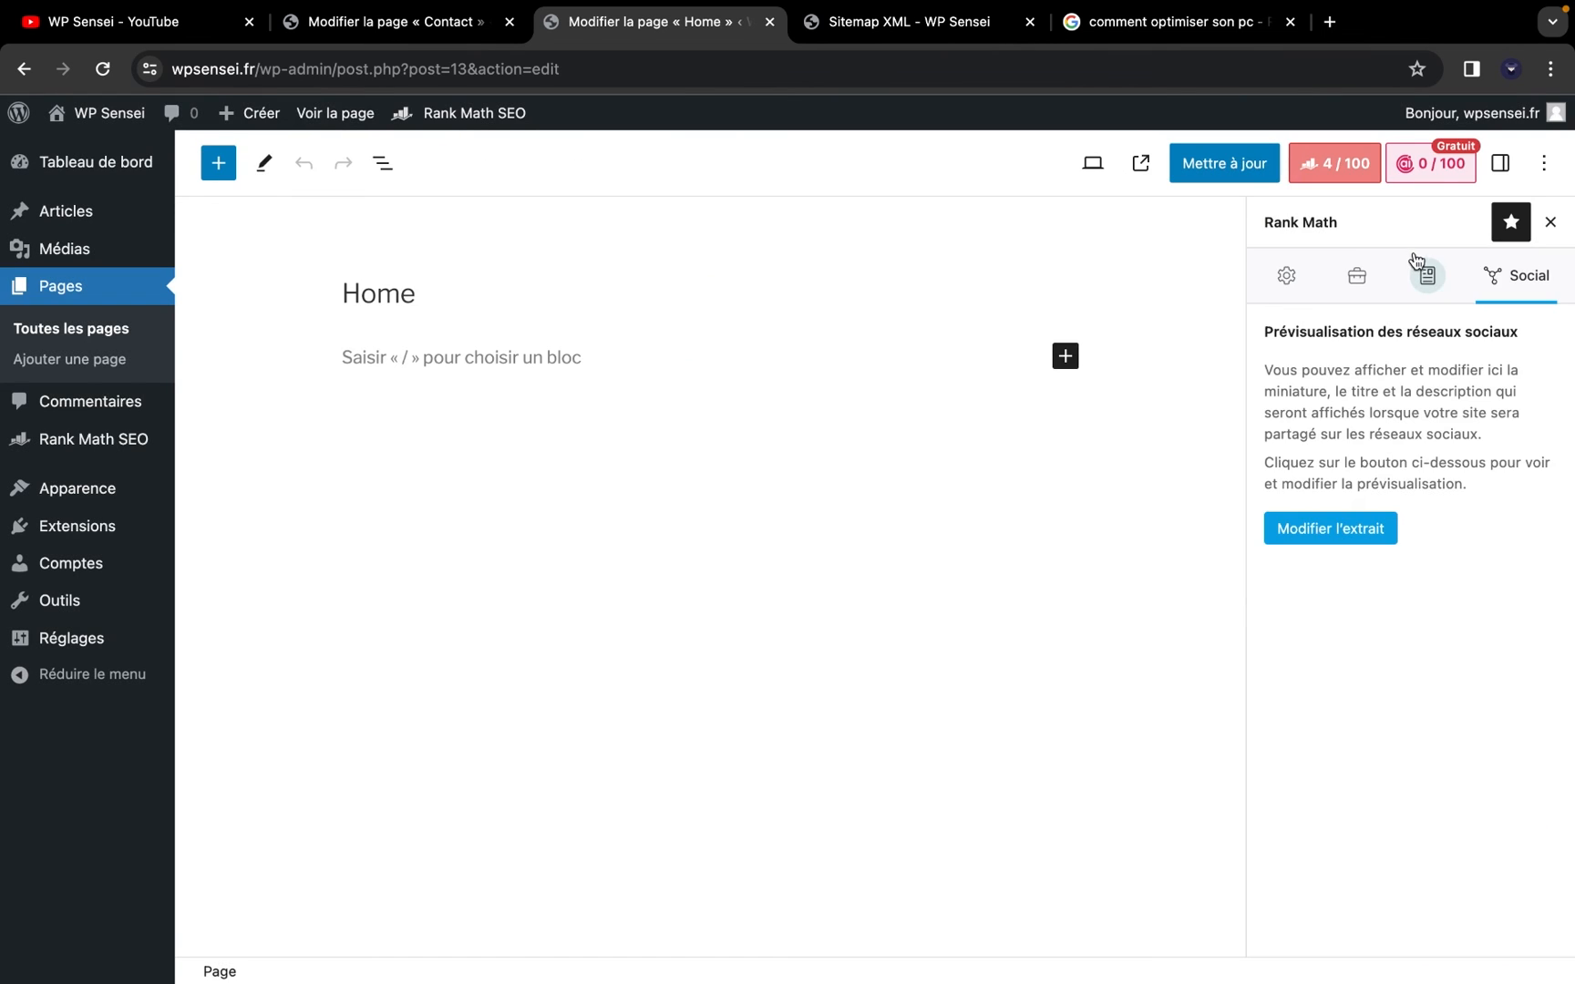
{"action": "left_click", "coordinate": [1320, 285]}
{"action": "scroll", "coordinate": [1363, 328], "scroll_direction": "down", "scroll_amount": 1}
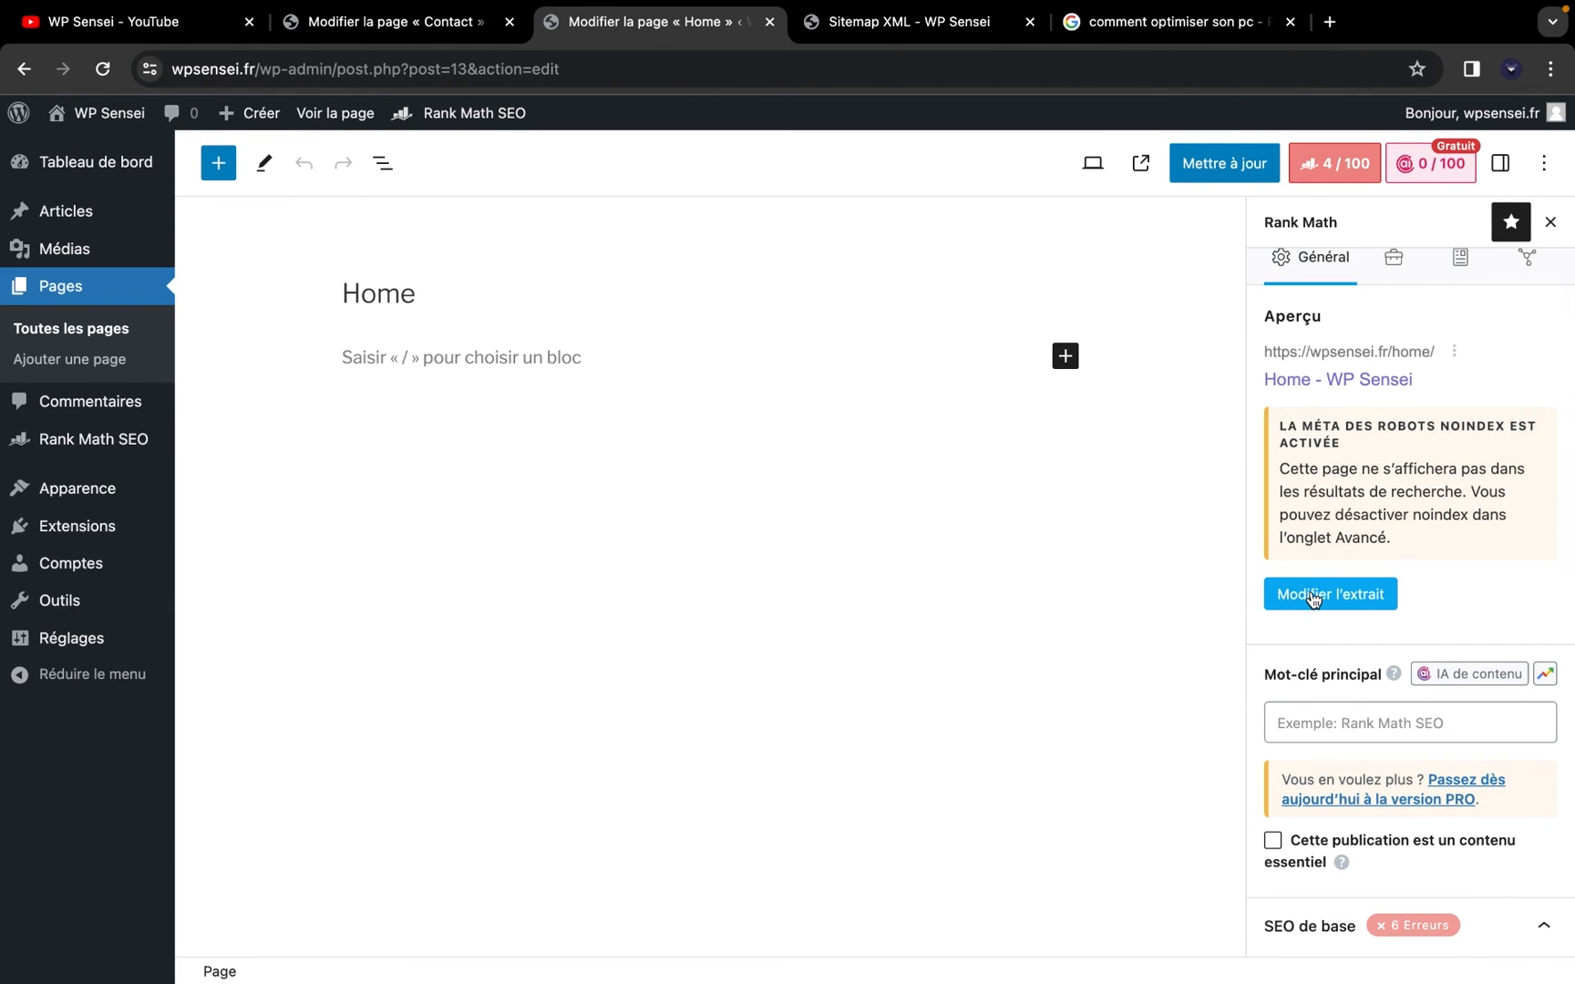
{"action": "scroll", "coordinate": [1314, 599], "scroll_direction": "up", "scroll_amount": 1}
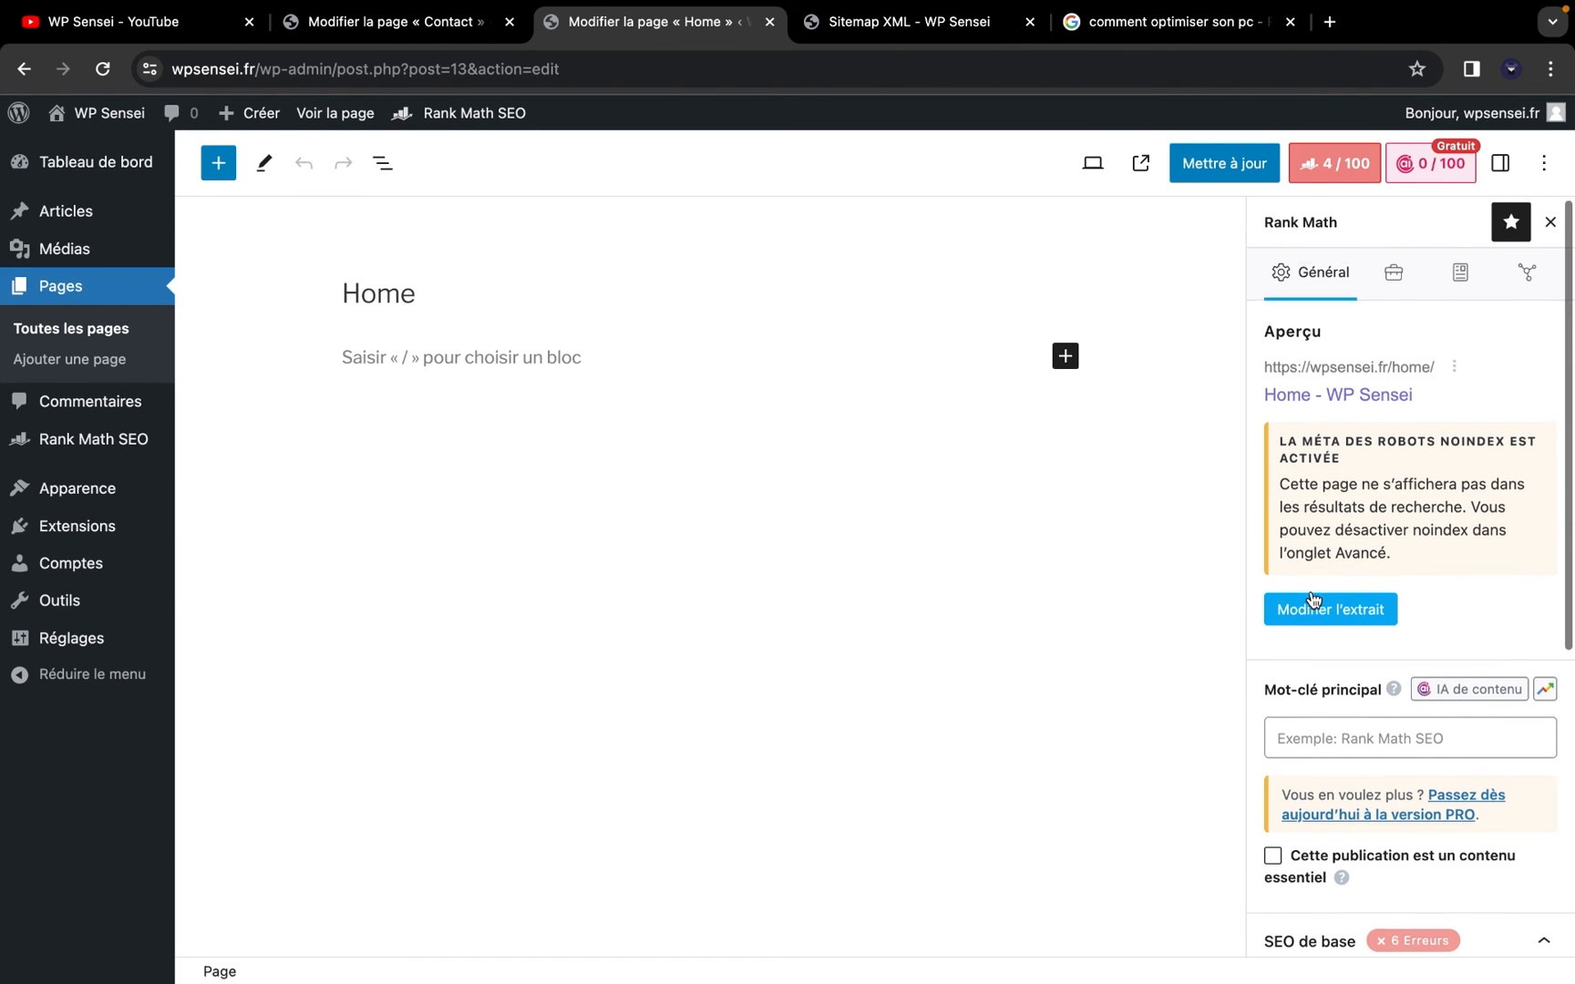
Open the Rank Math SEO dashboard and switch to the WP Sensei channel page on YouTube
{"action": "left_click", "coordinate": [165, 447]}
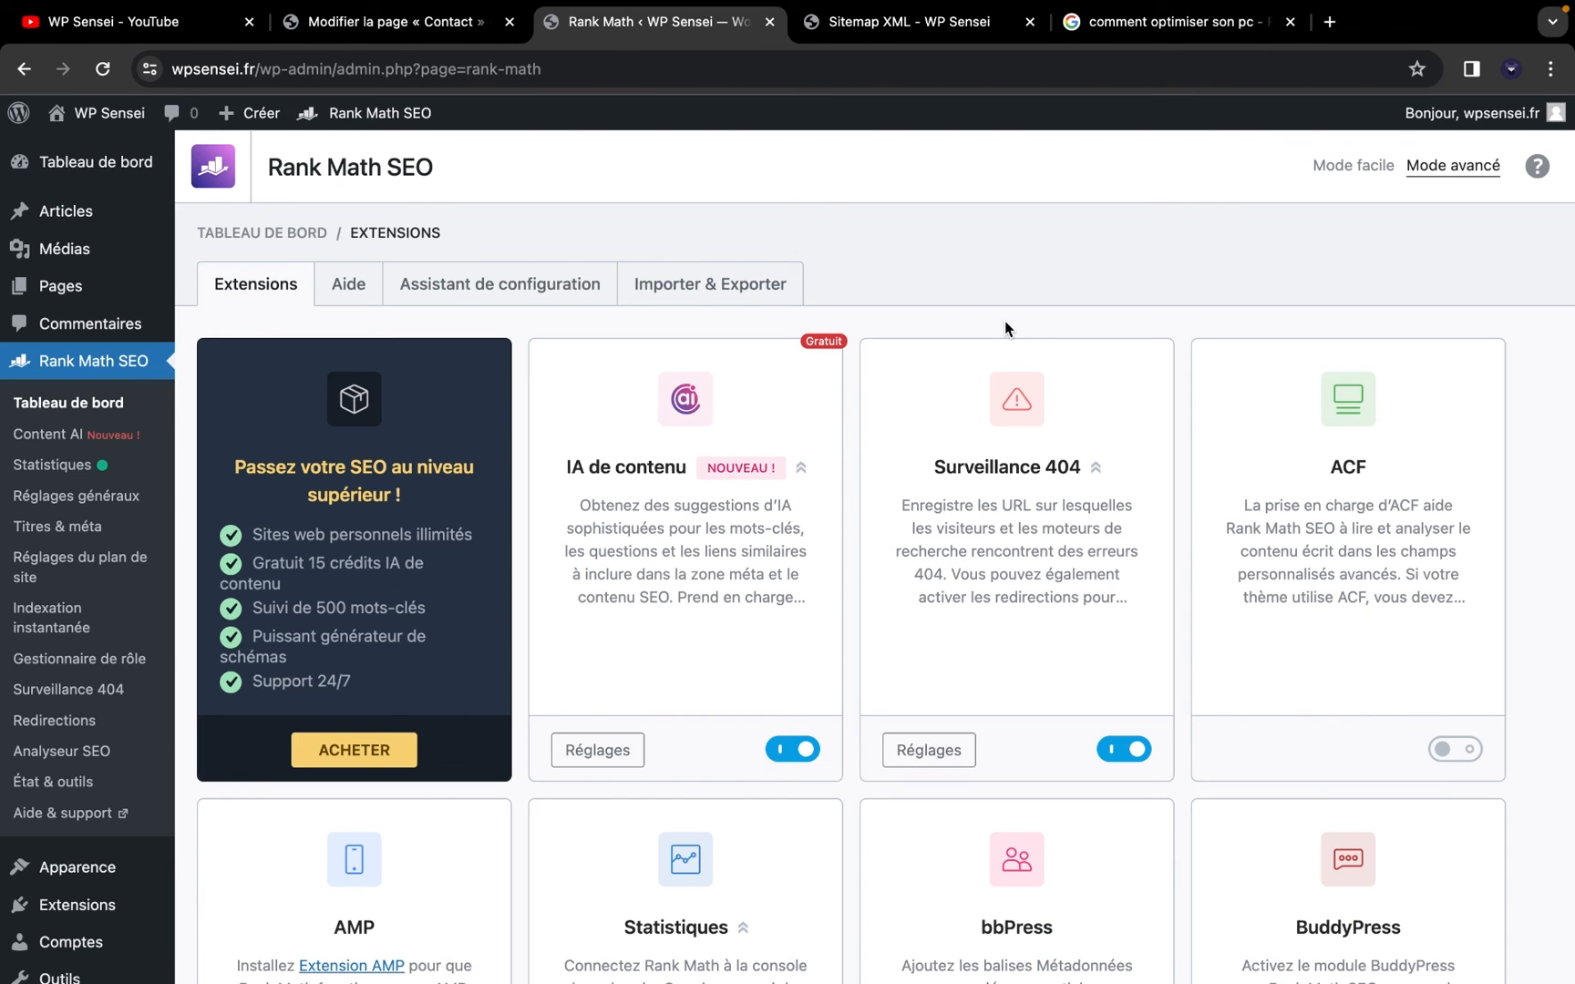
{"action": "left_click", "coordinate": [168, 28]}
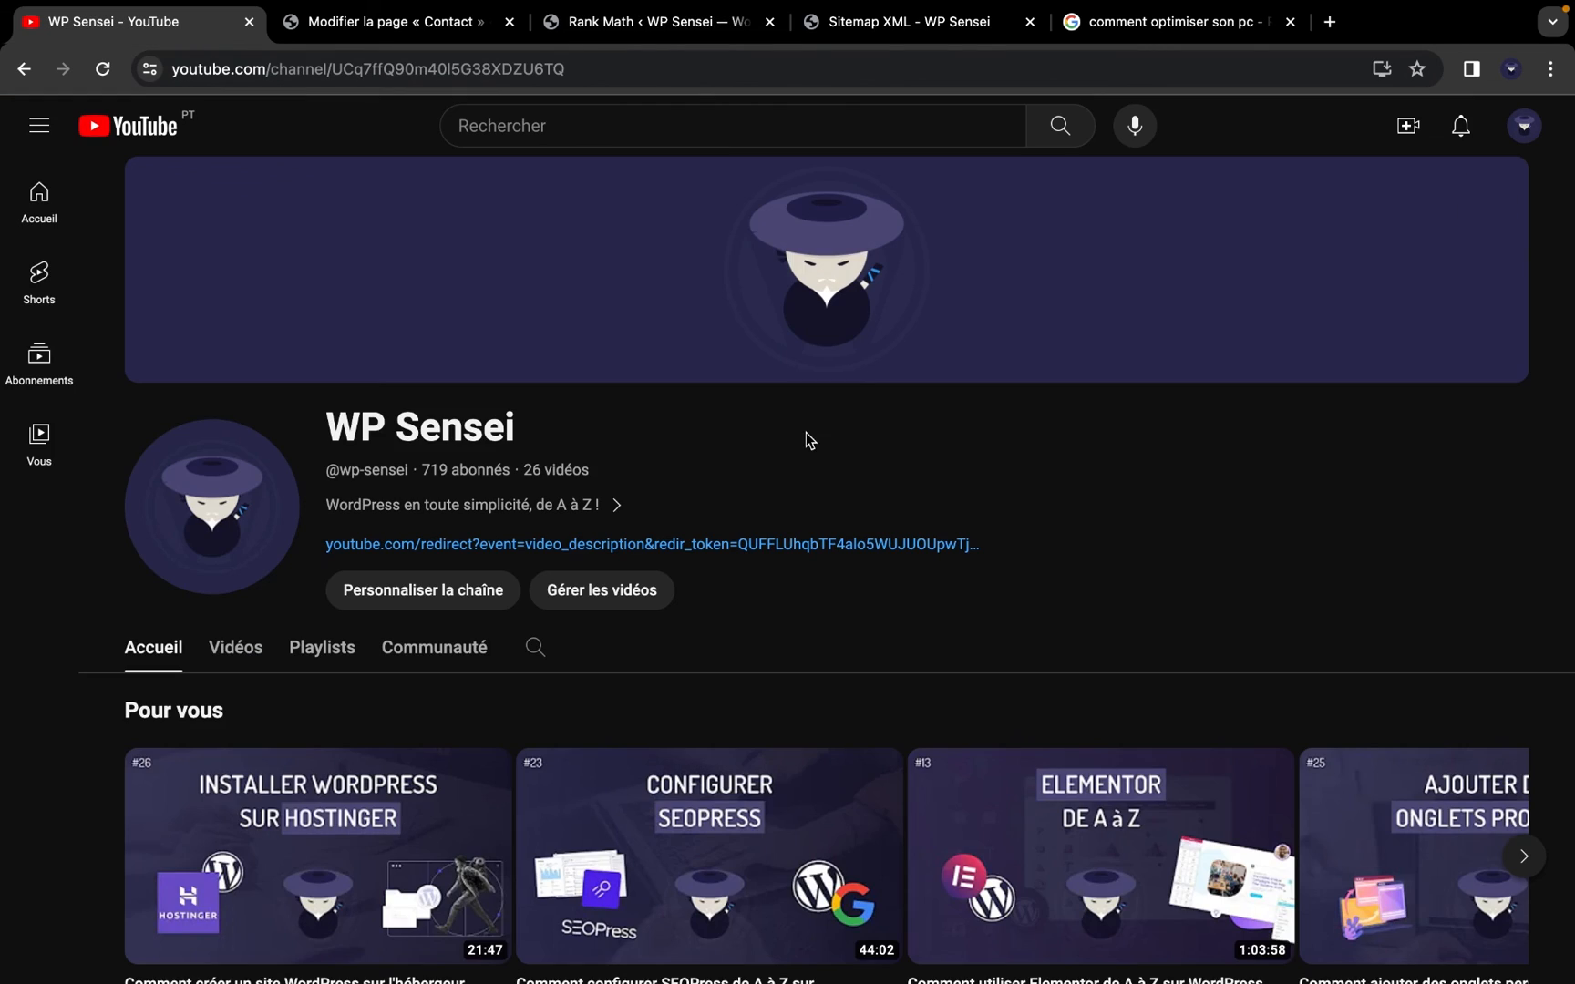